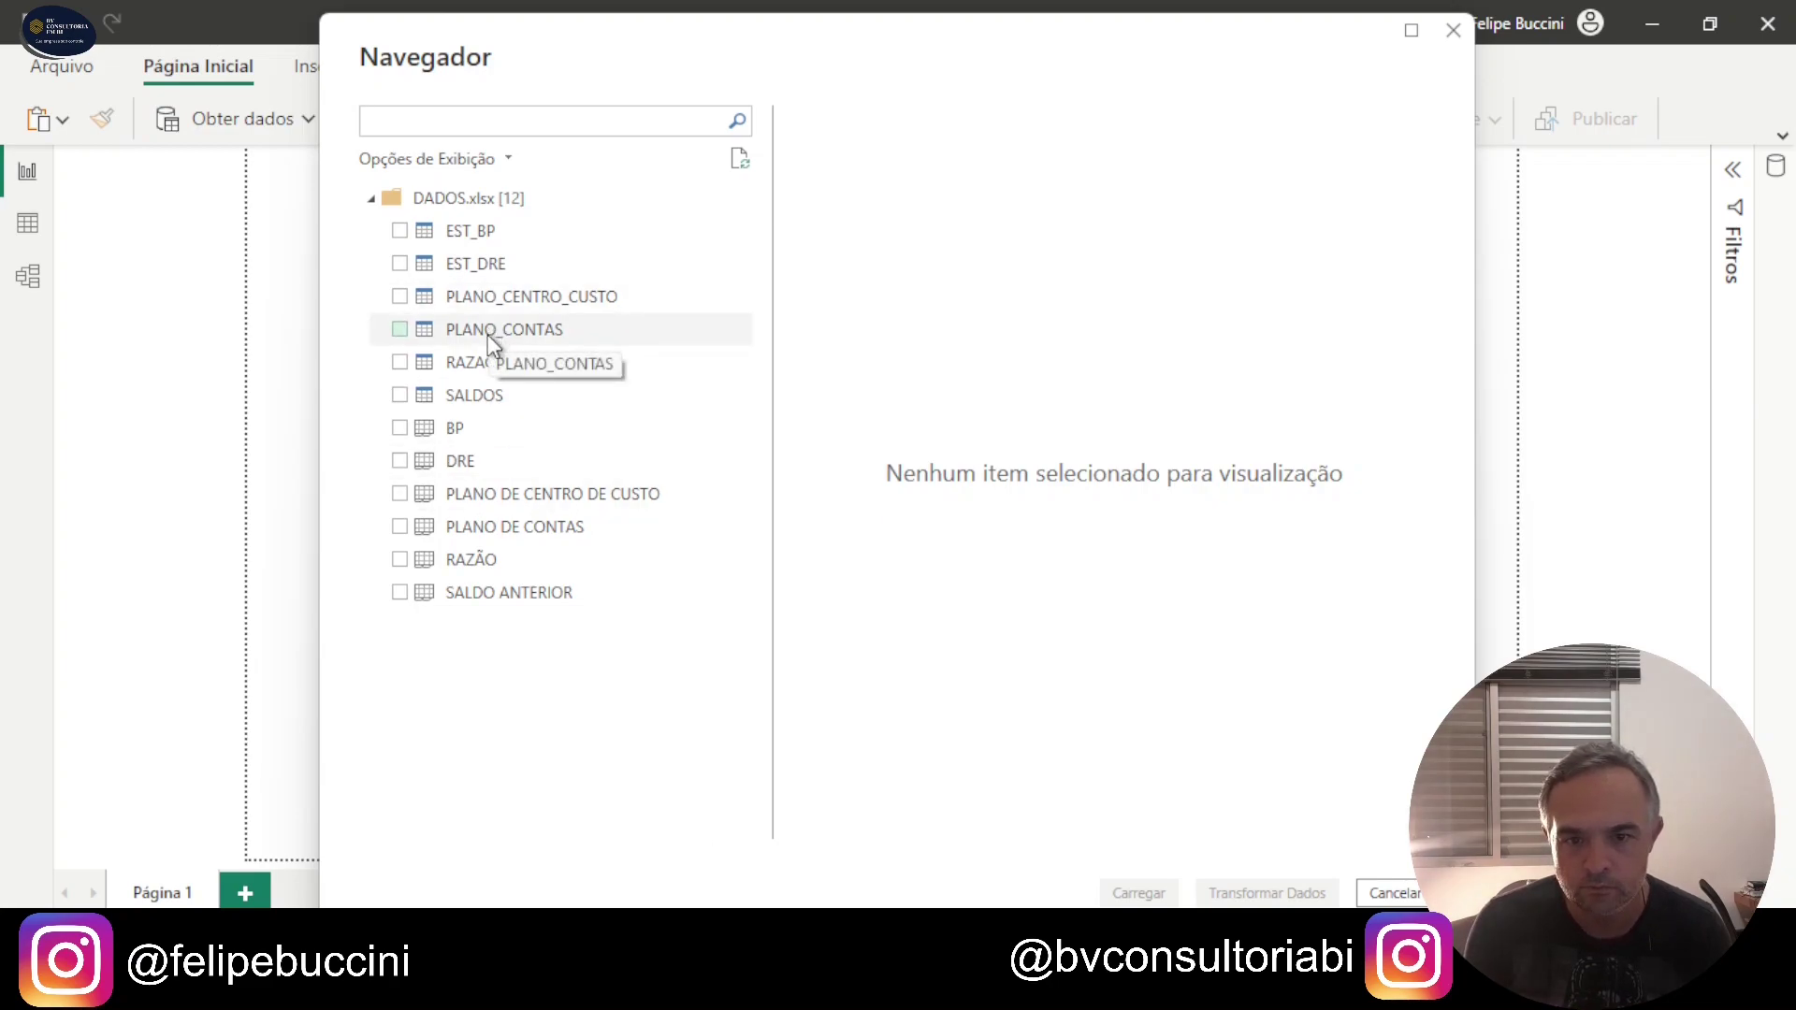
Step: Select the EST_BP, PLANO_CONTAS, RAZAO and SALDOS tables from DADOS.xlsx and open them for data transformation
left_click(398, 231)
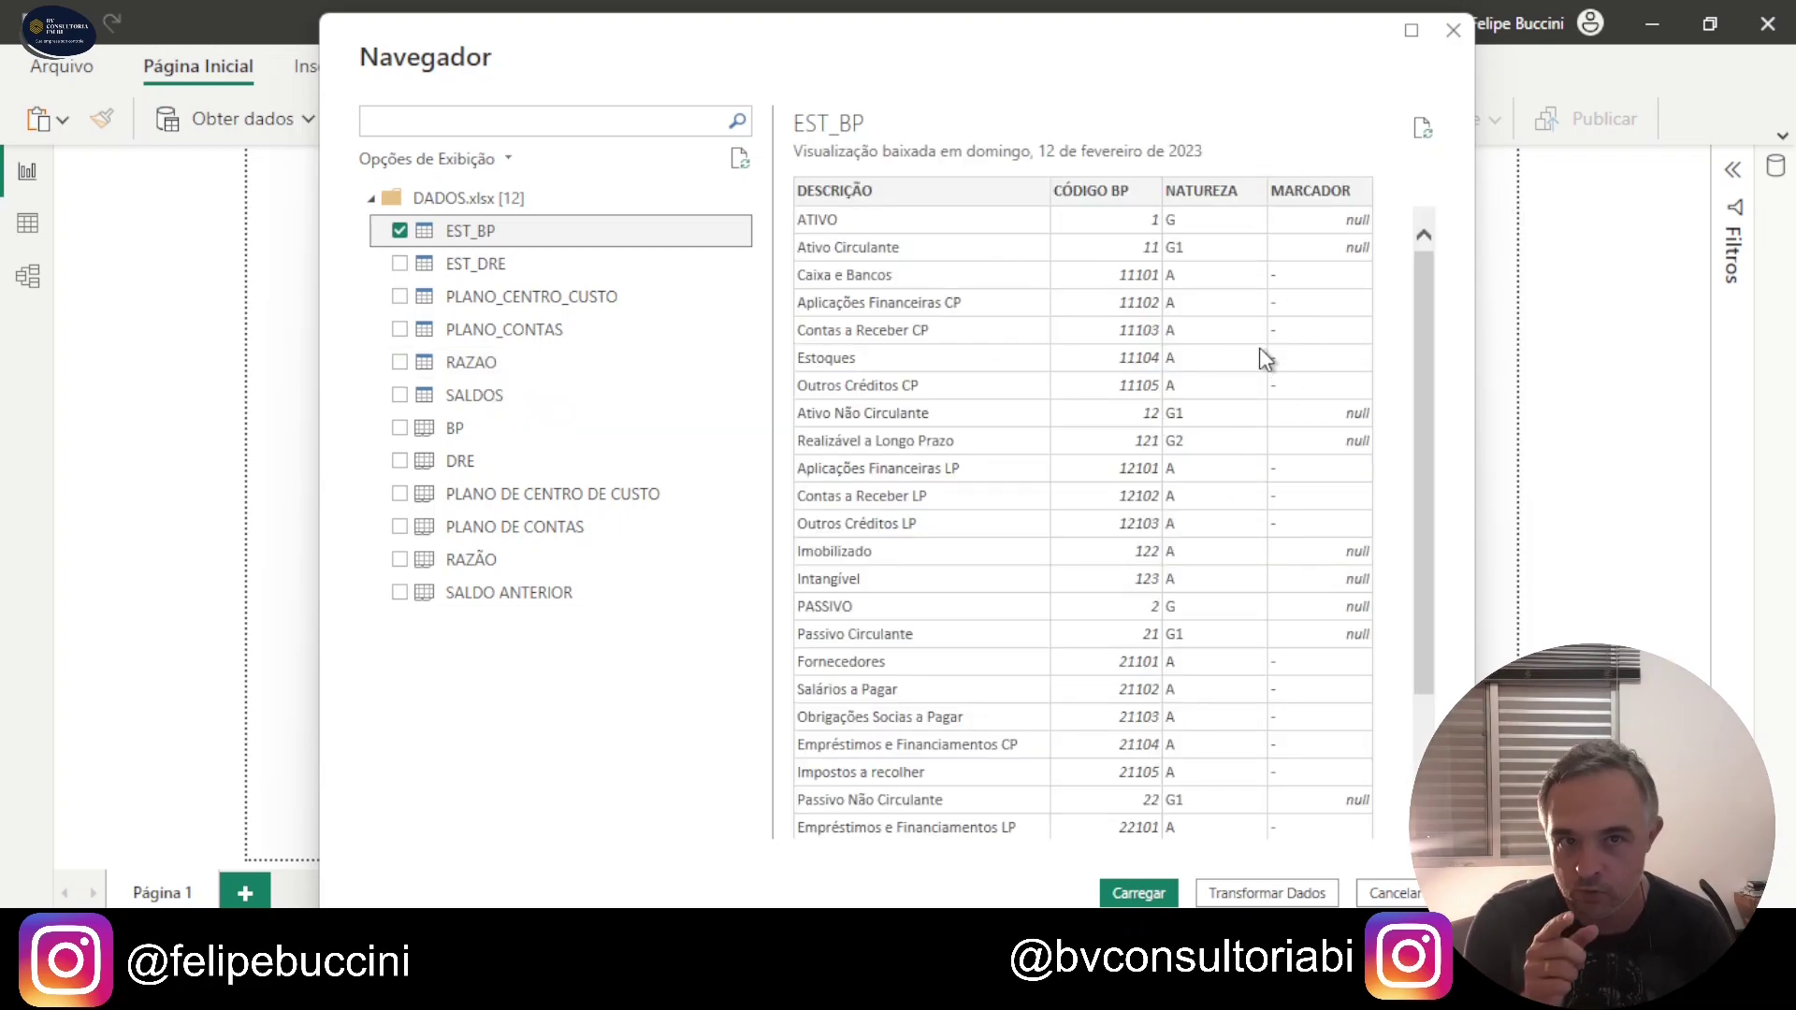
left_click(404, 329)
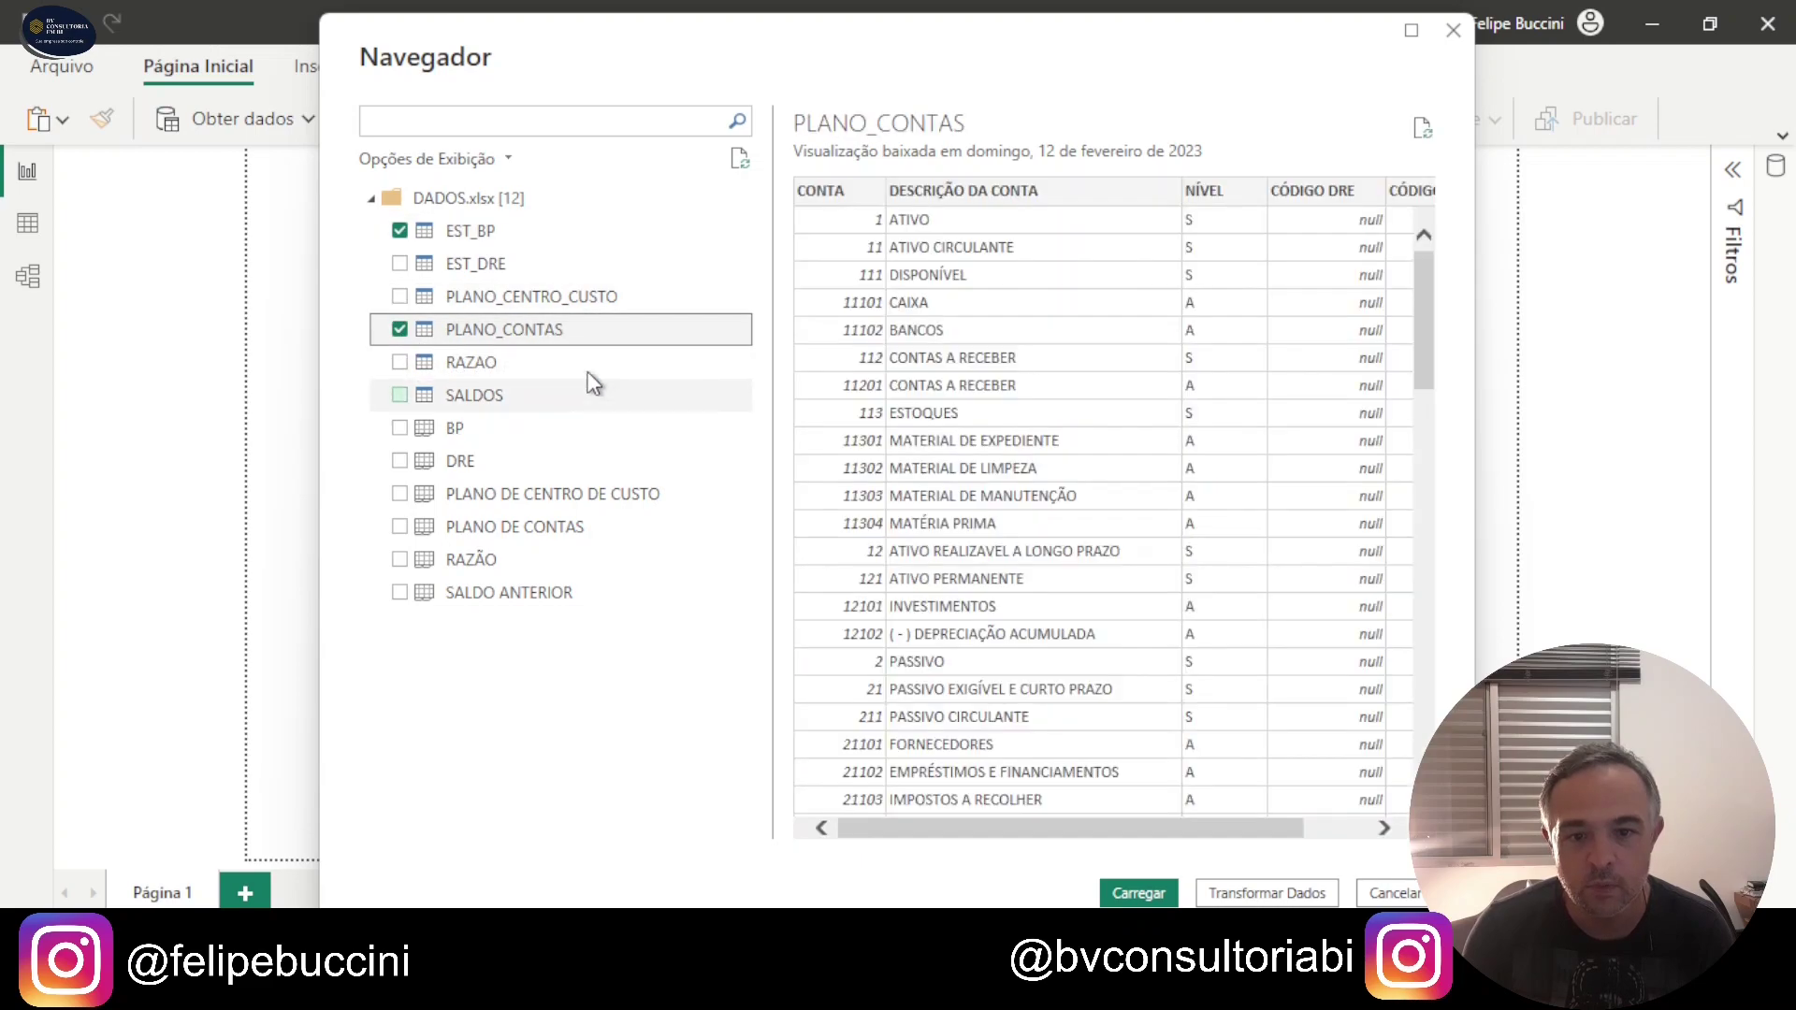
left_click(400, 365)
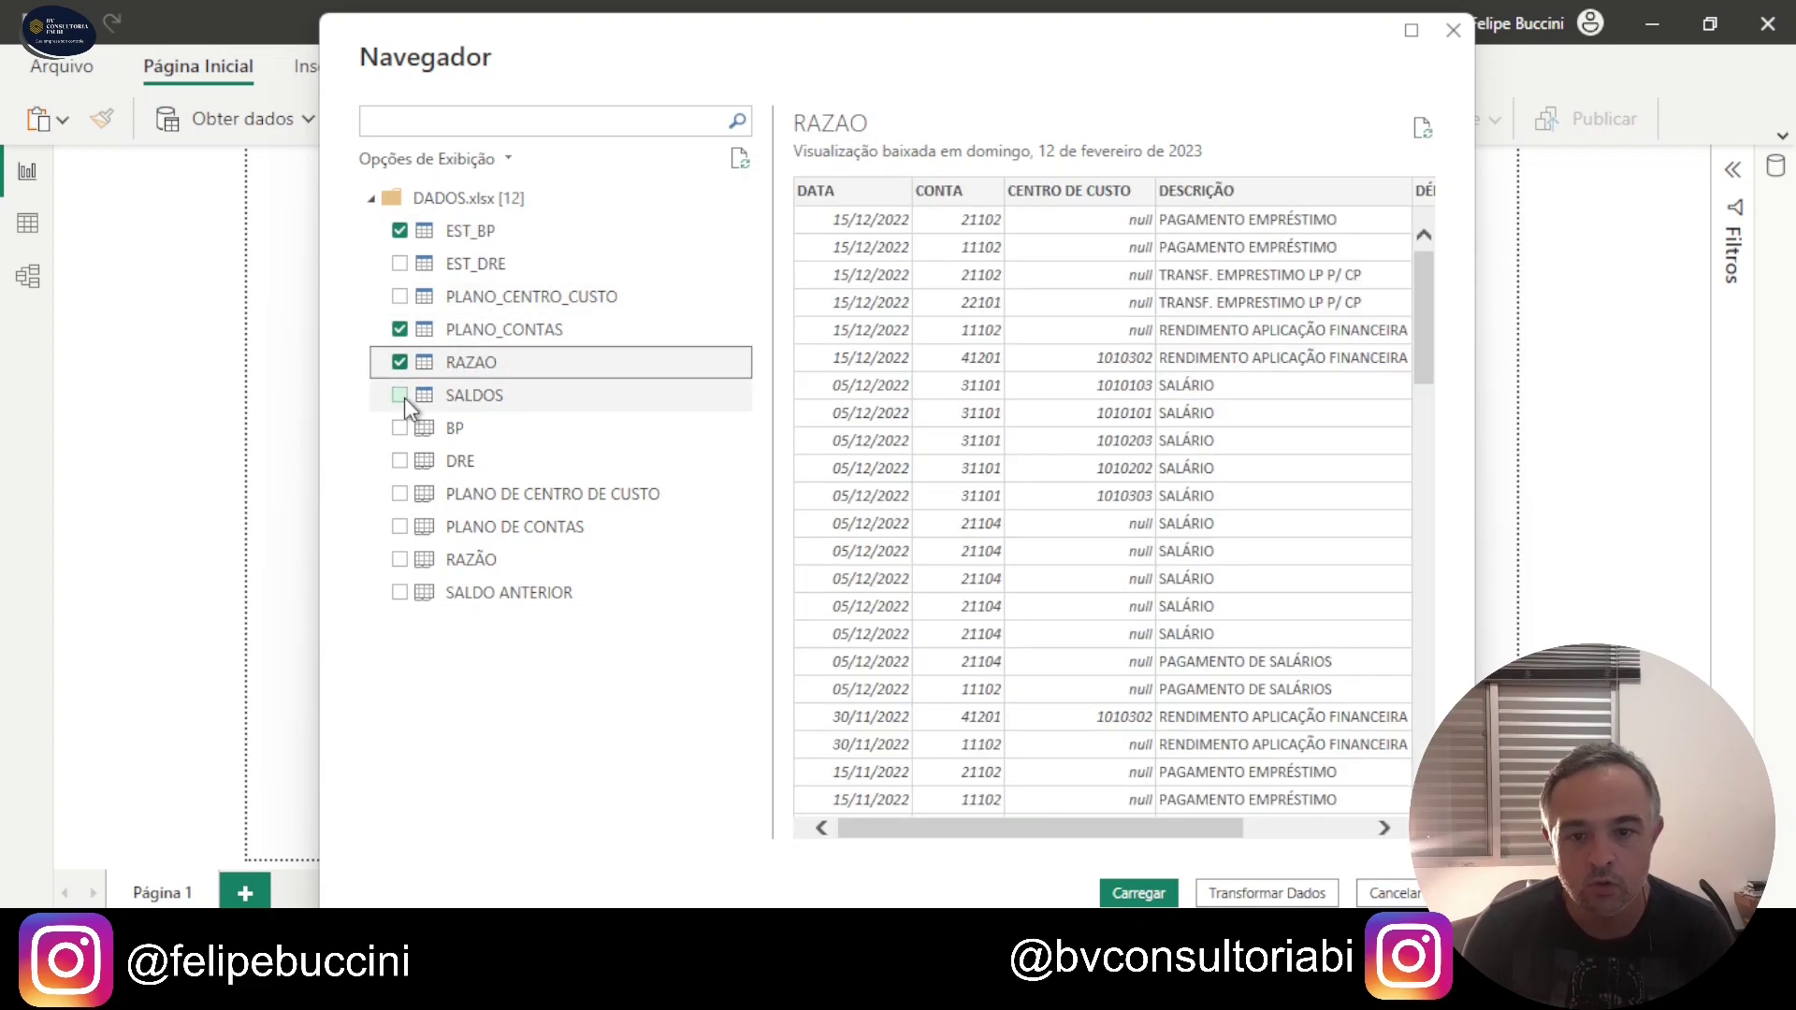
left_click(401, 396)
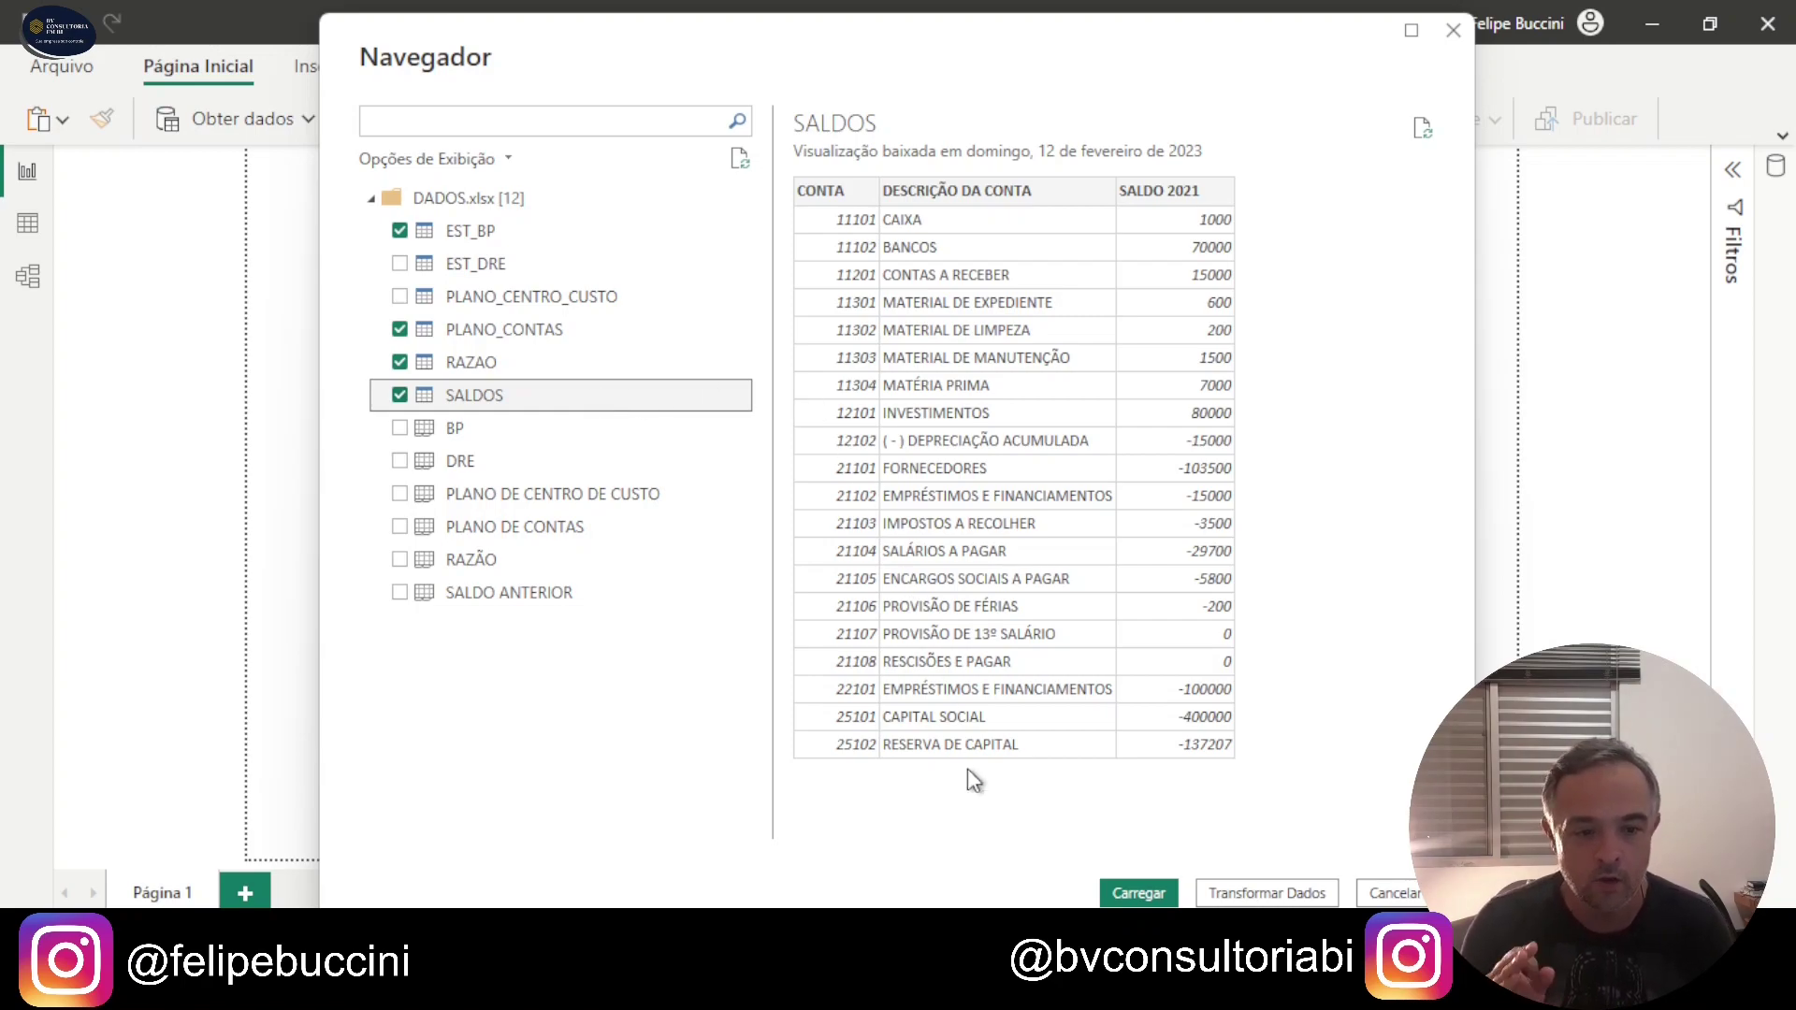
left_click(1289, 894)
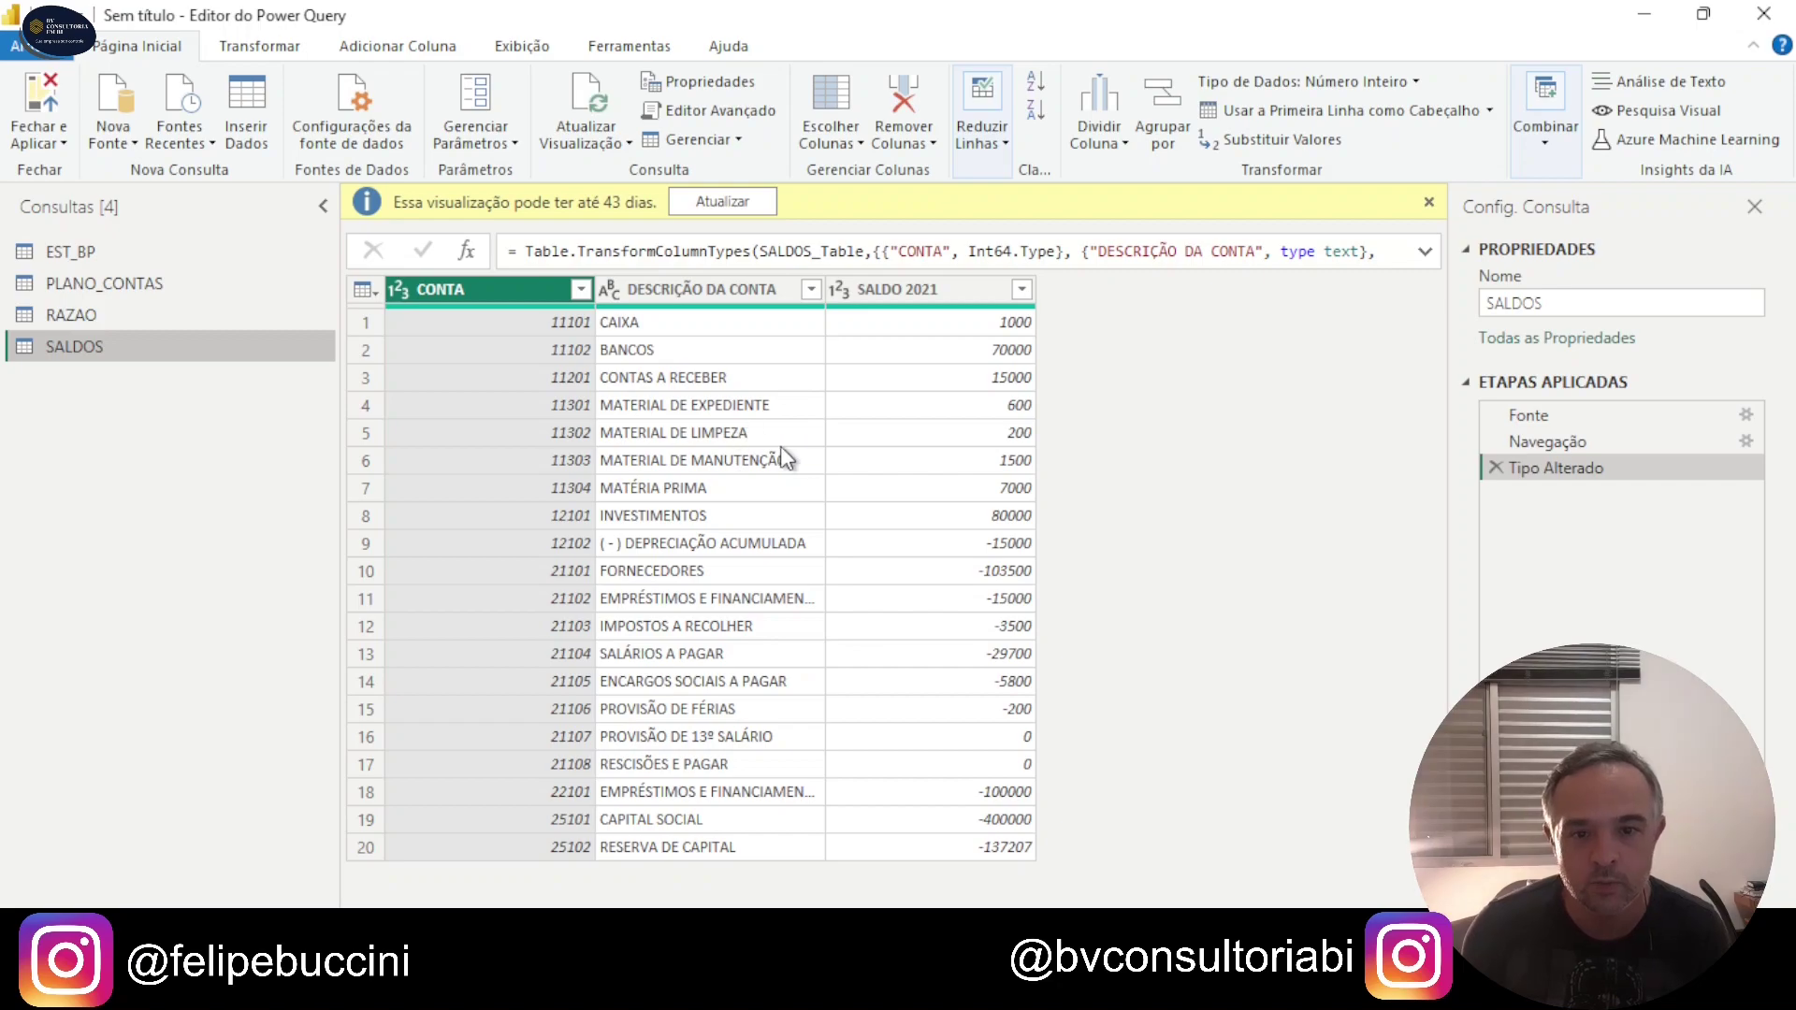
Step: Change the CONTA column to text in the SALDOS and RAZAO queries, replacing the current type conversion
left_click(398, 290)
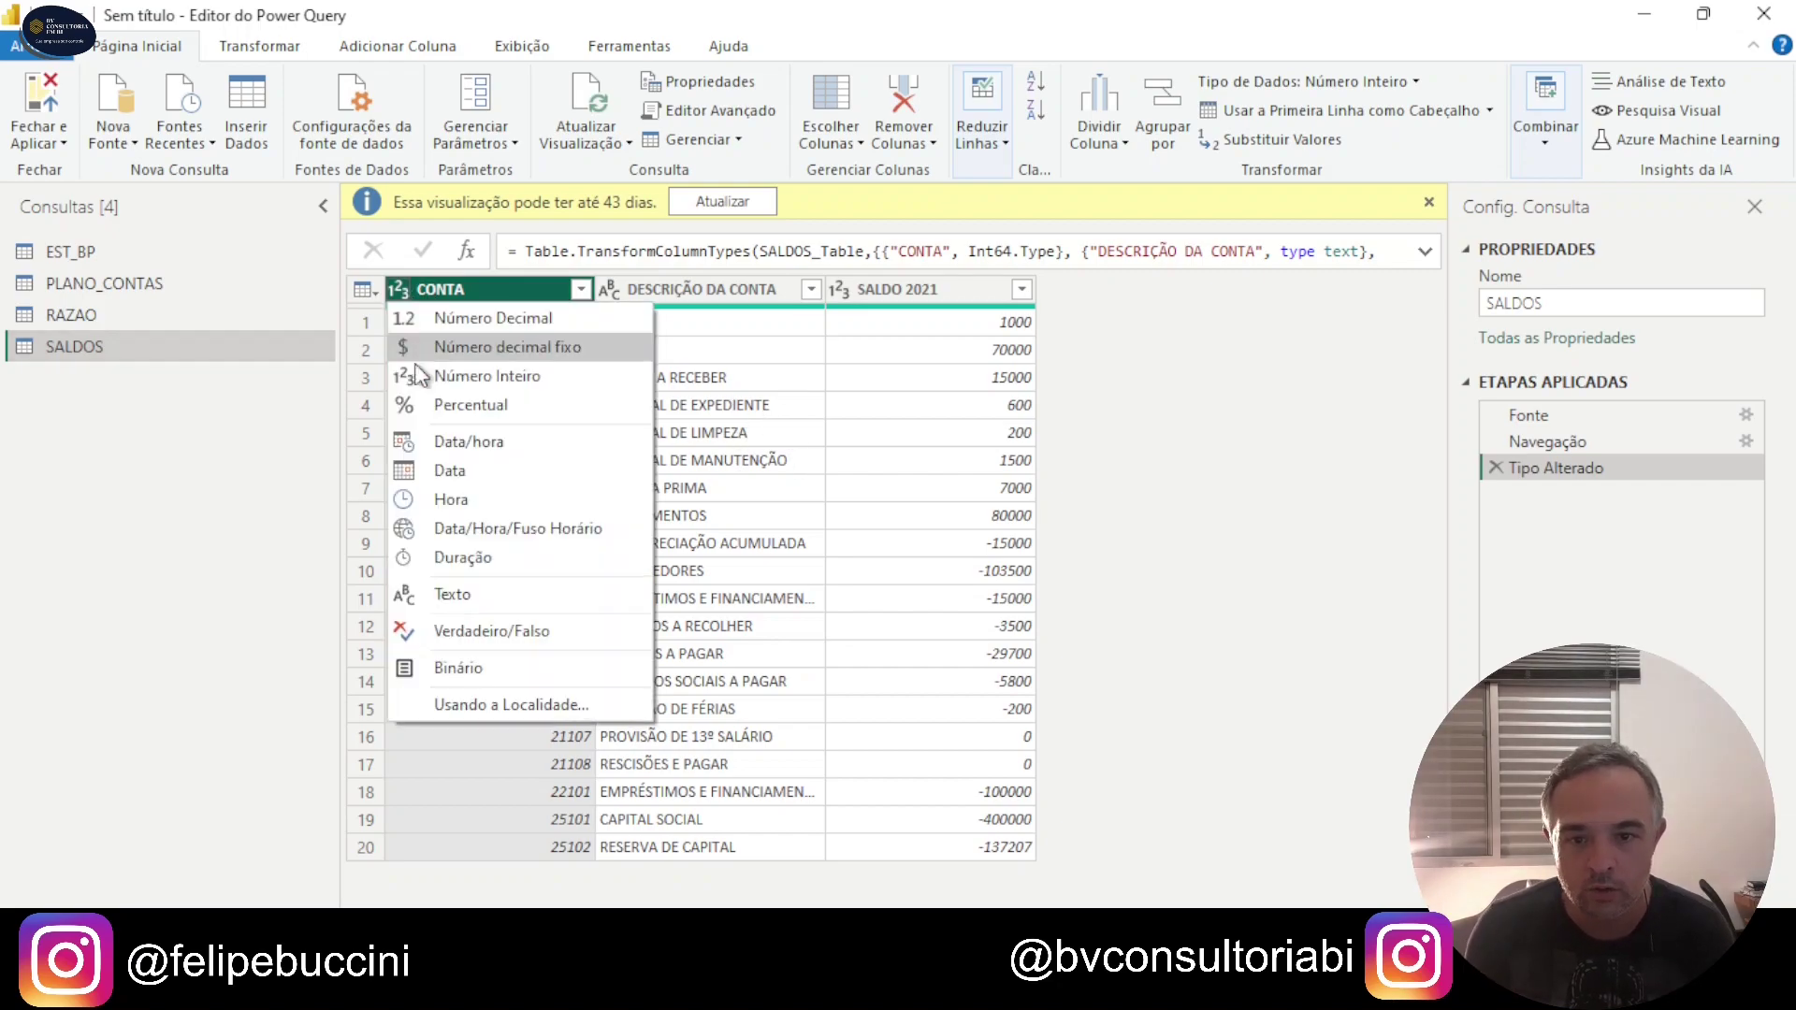
left_click(472, 592)
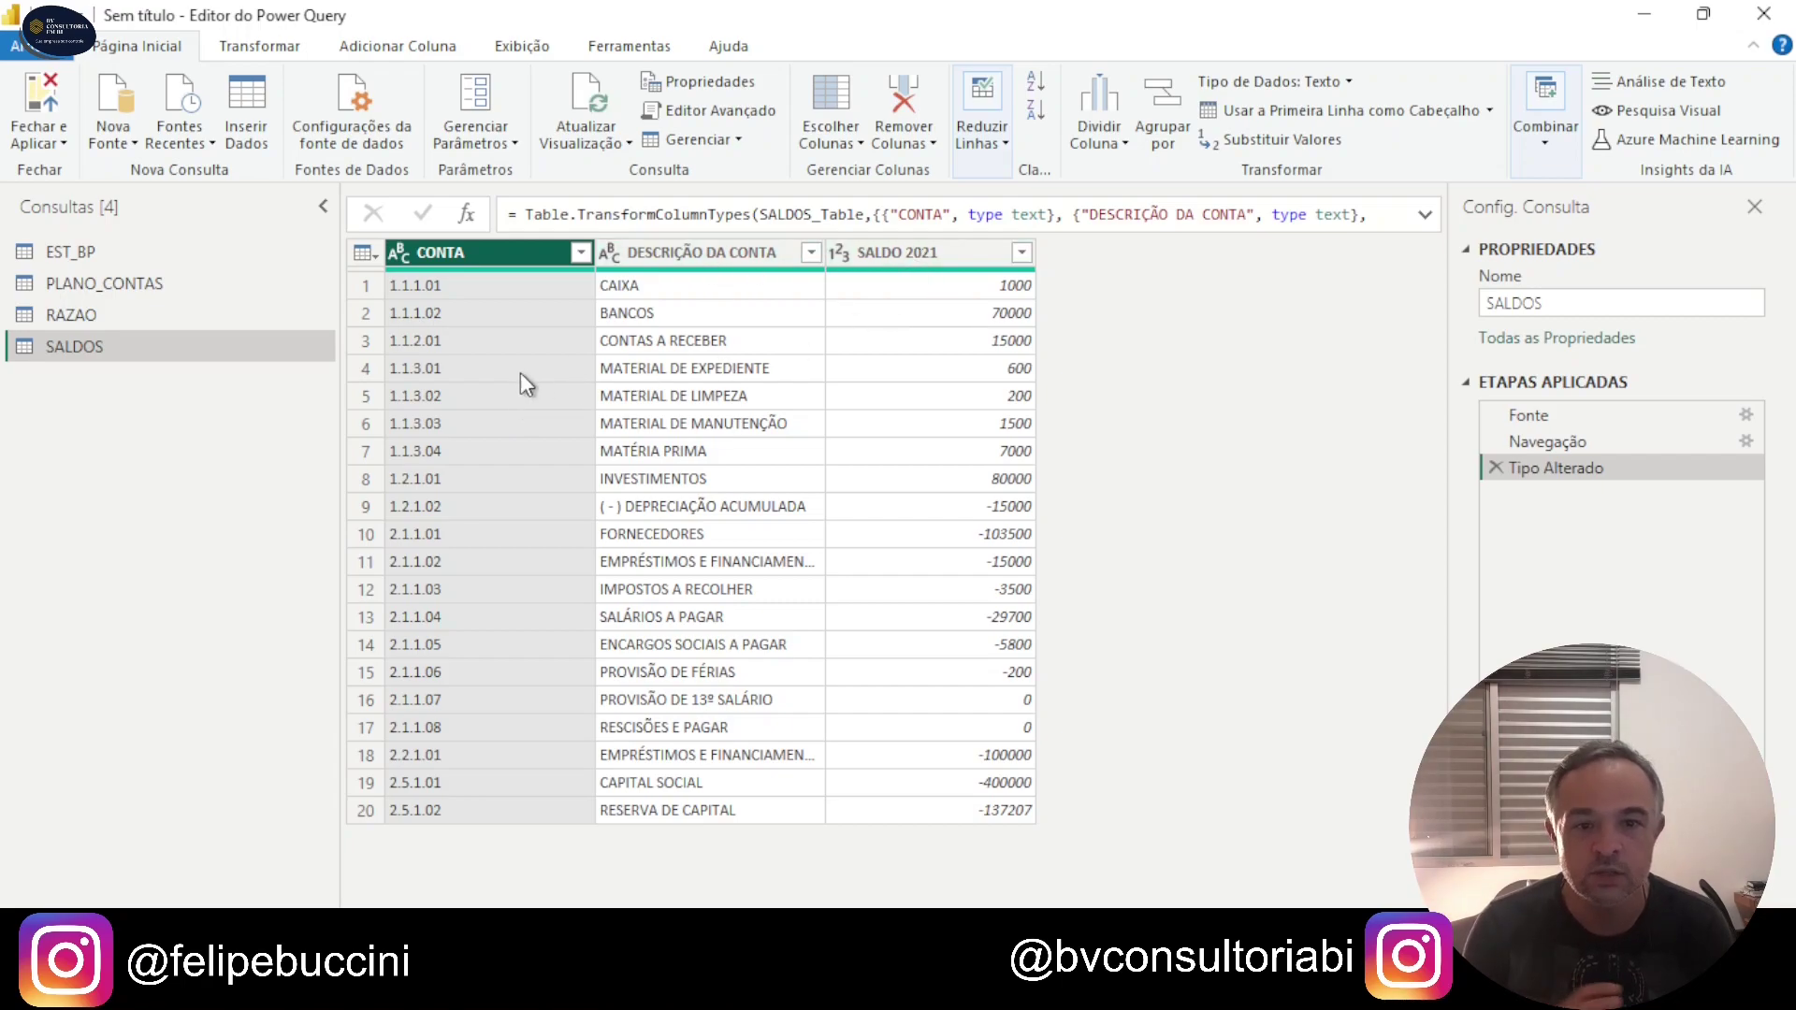
left_click(50, 313)
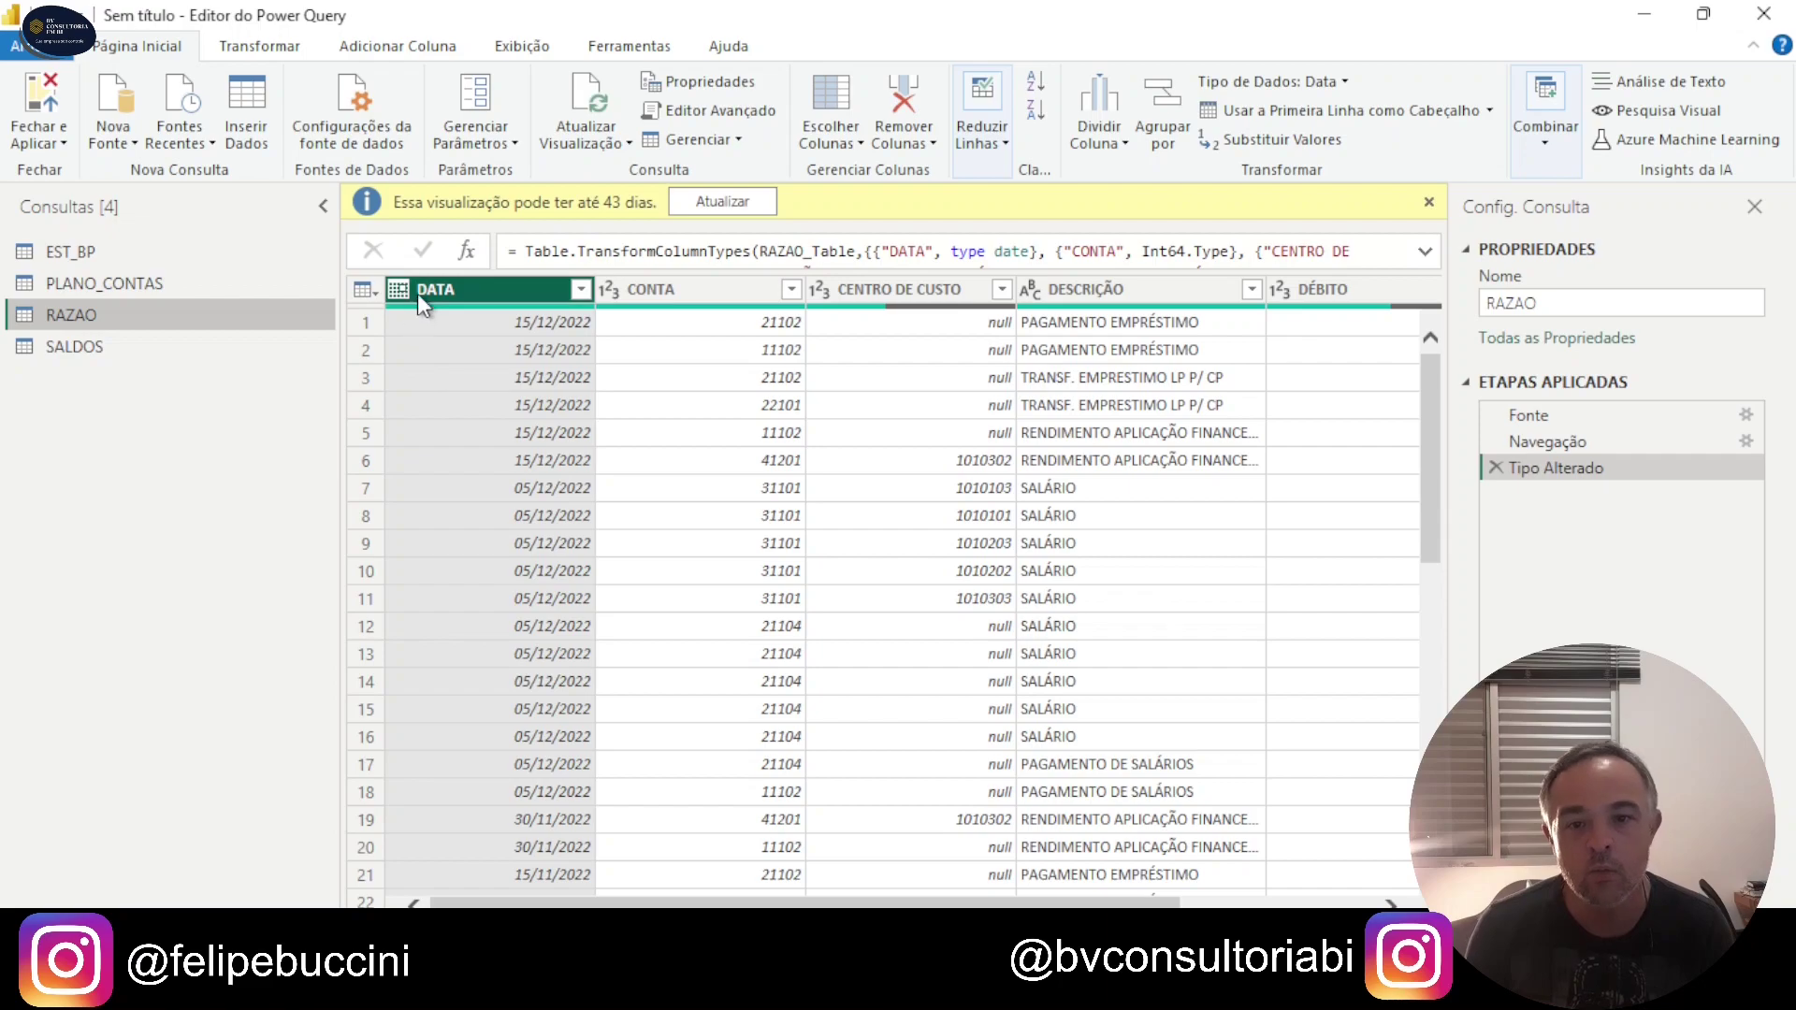
left_click(610, 289)
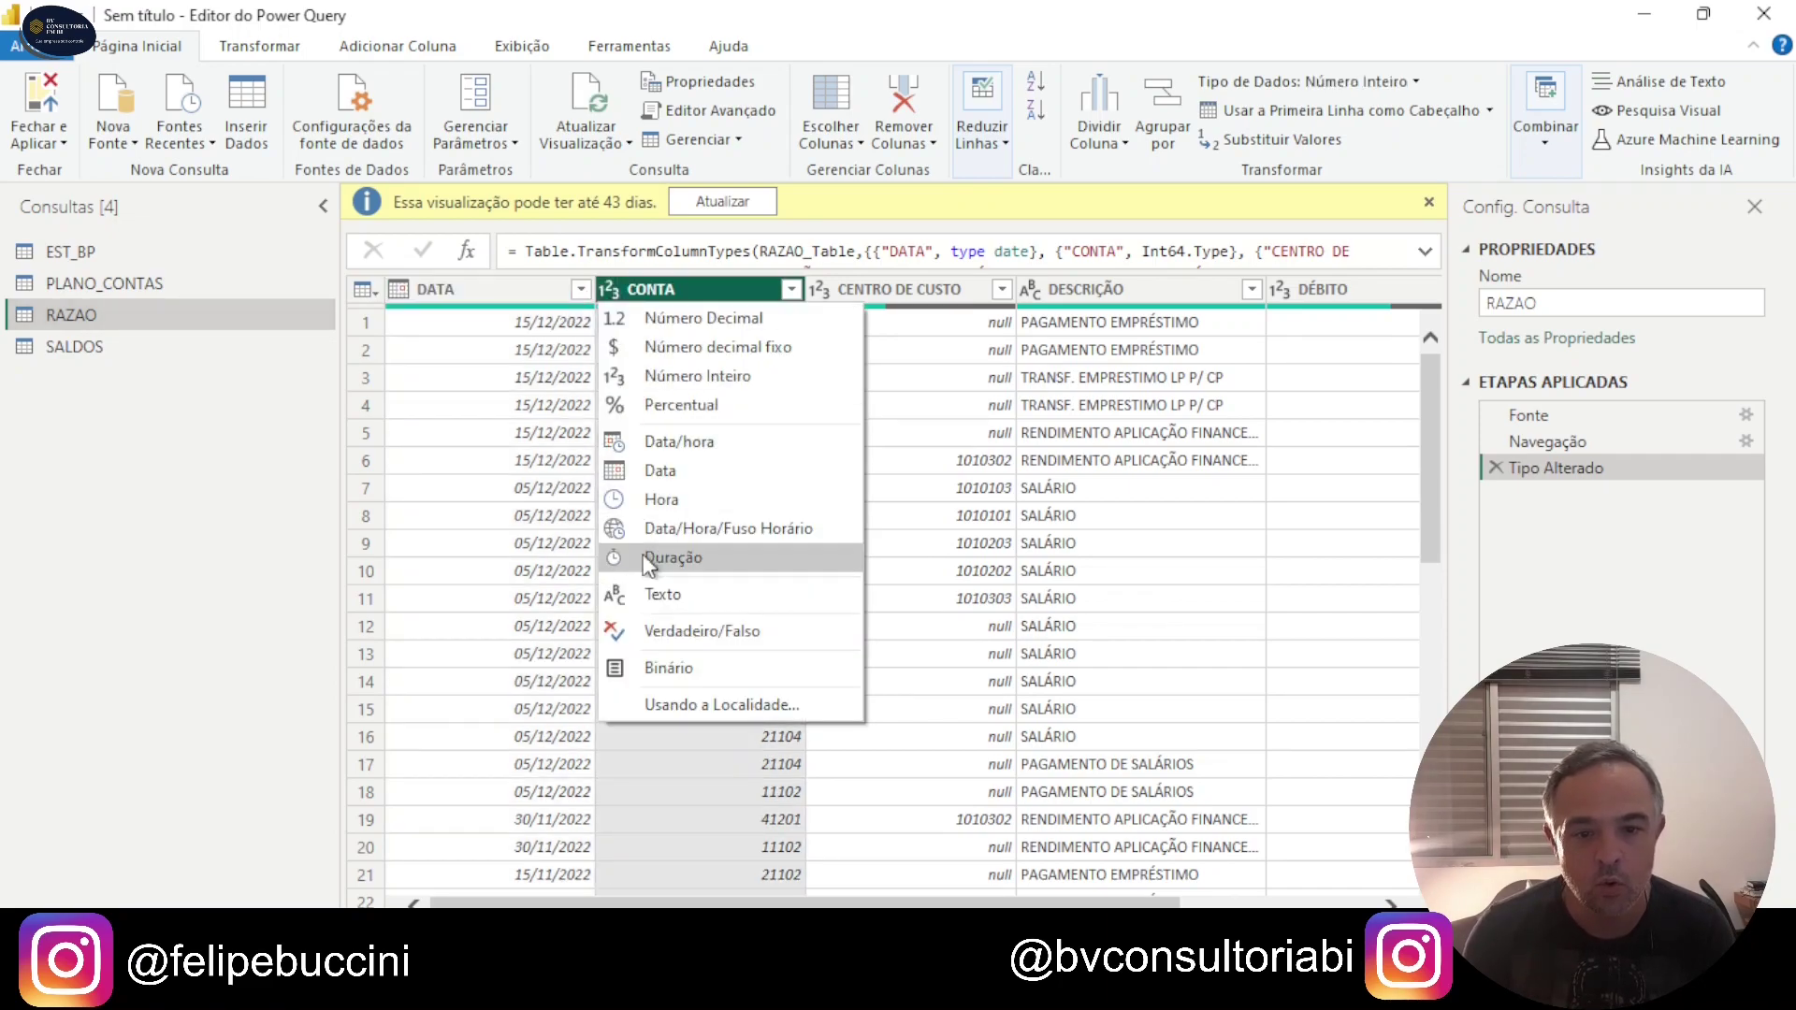
left_click(655, 602)
left_click(830, 552)
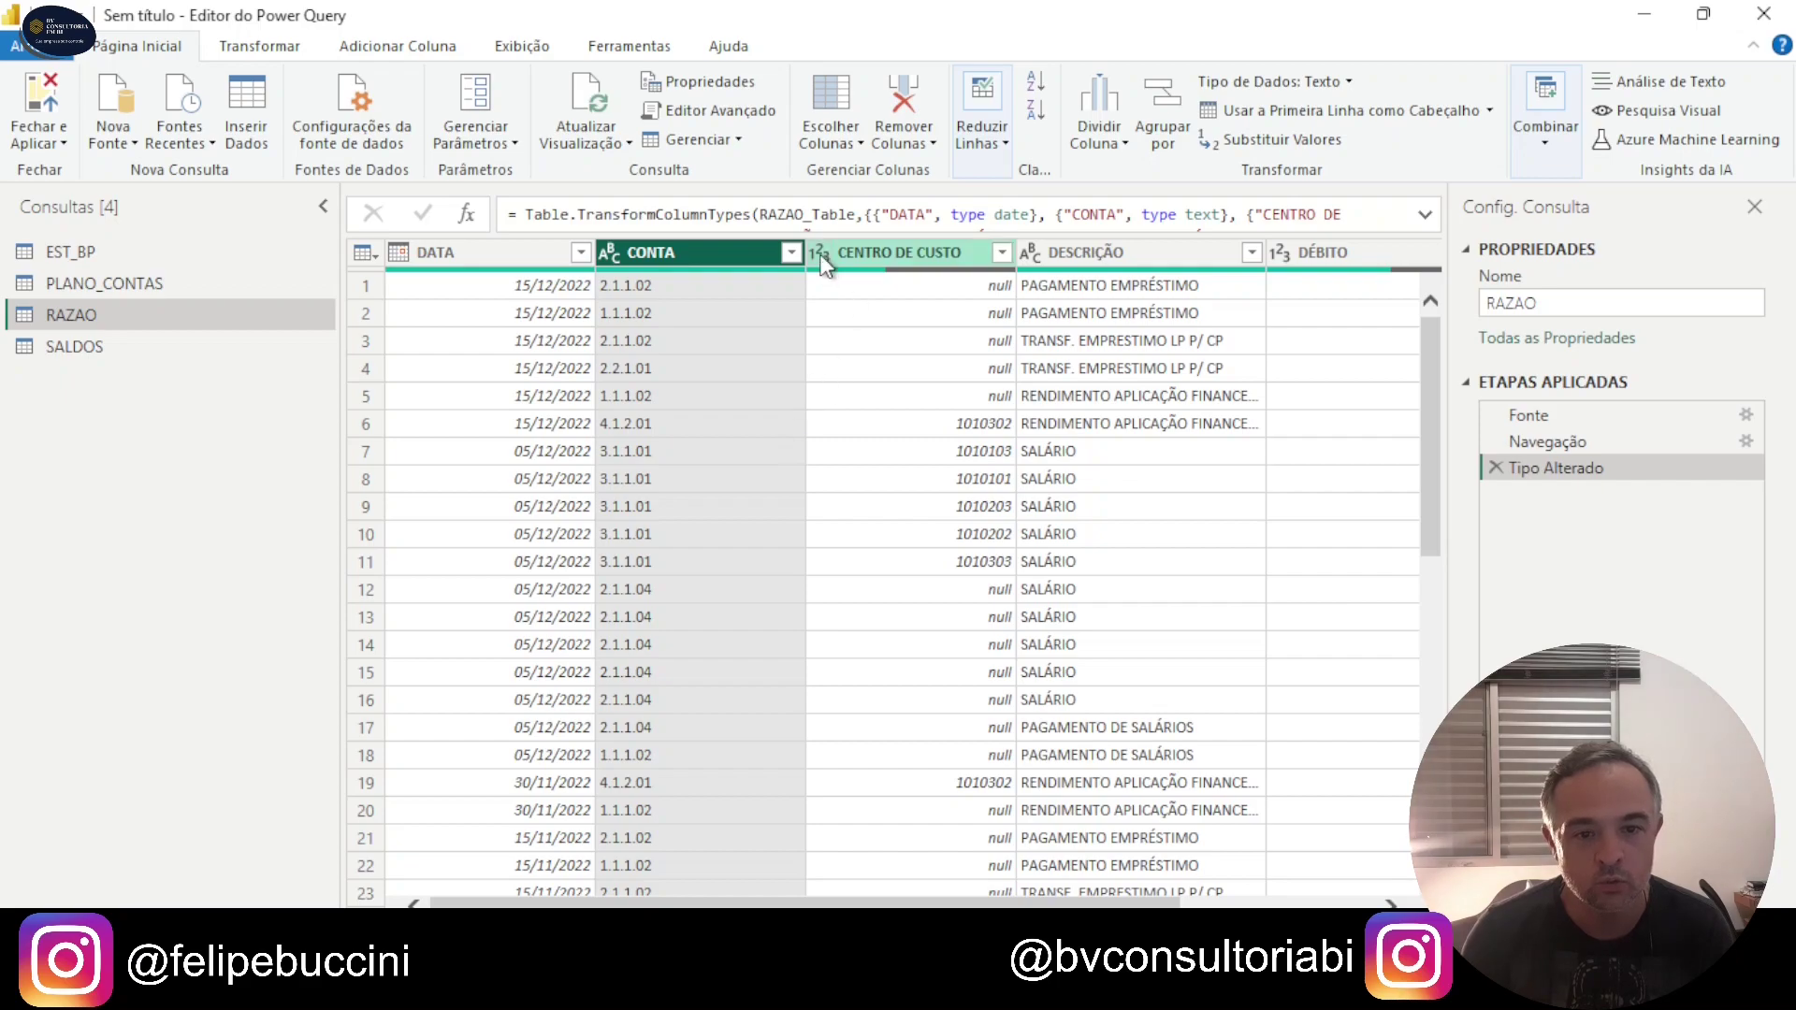
Step: Change the CENTRO DE CUSTO column of the RAZAO query to text, replacing the current type conversion
left_click(821, 258)
left_click(862, 566)
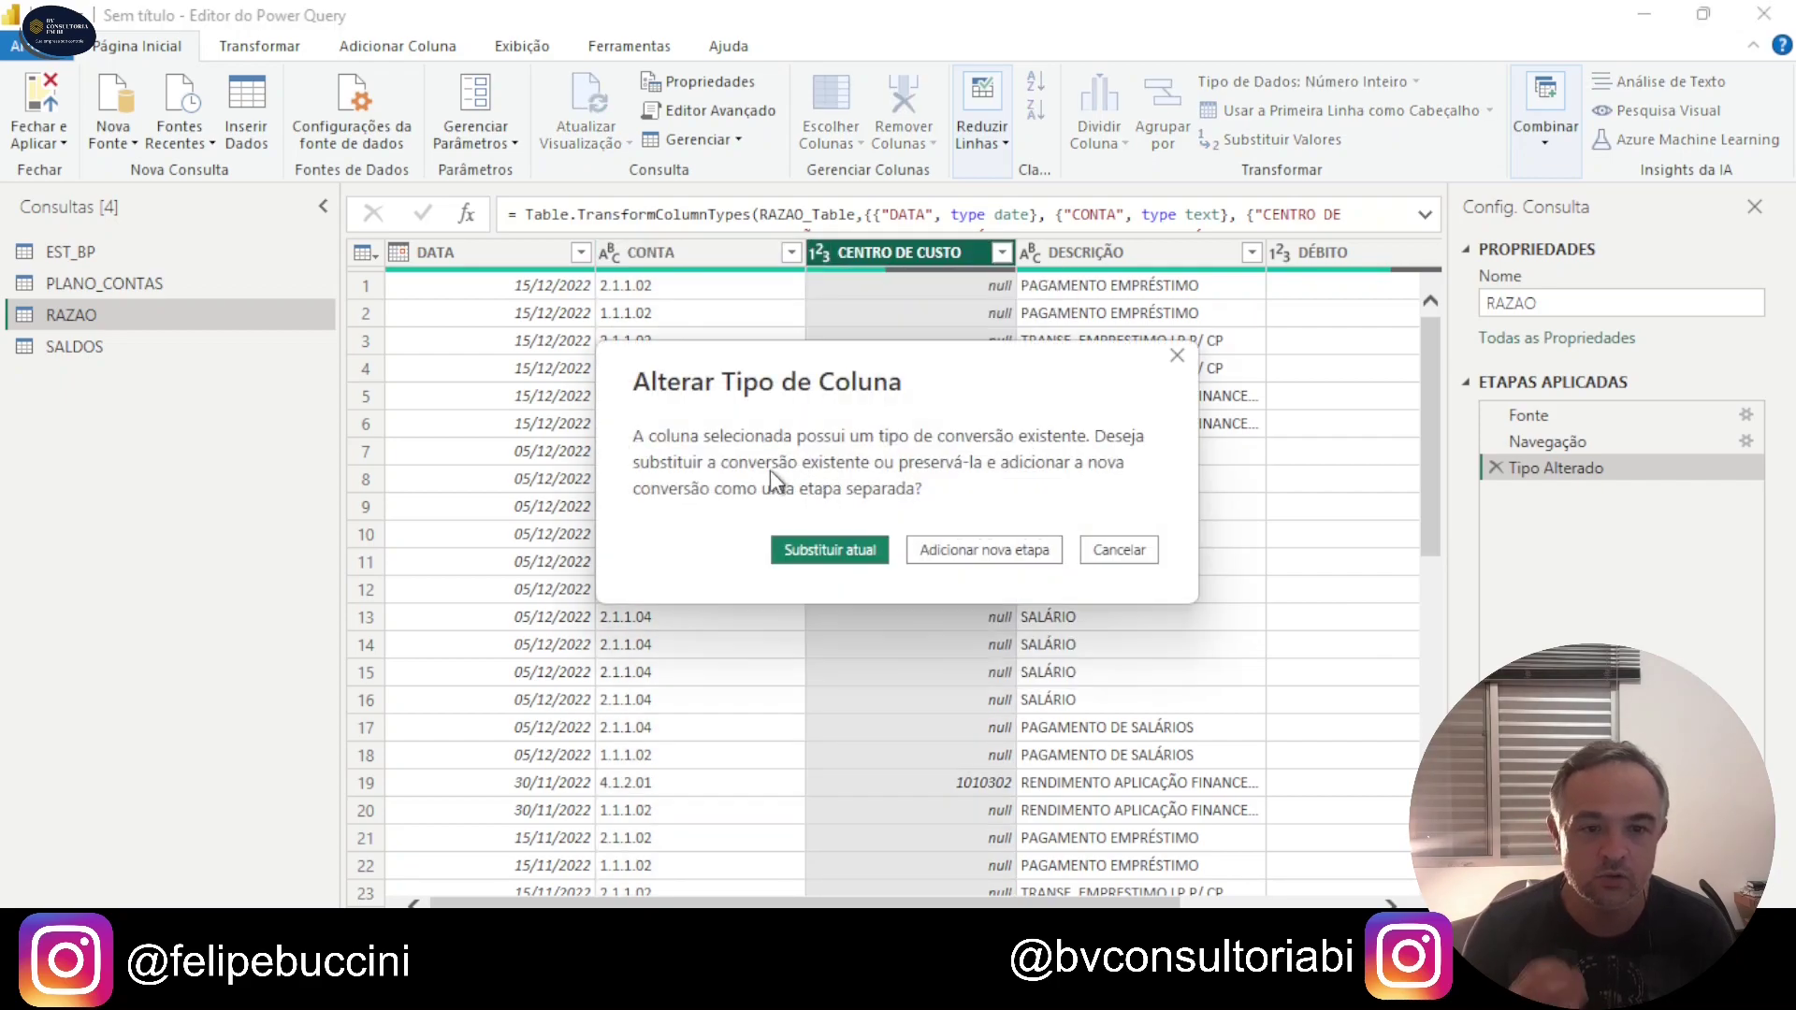
left_click(812, 553)
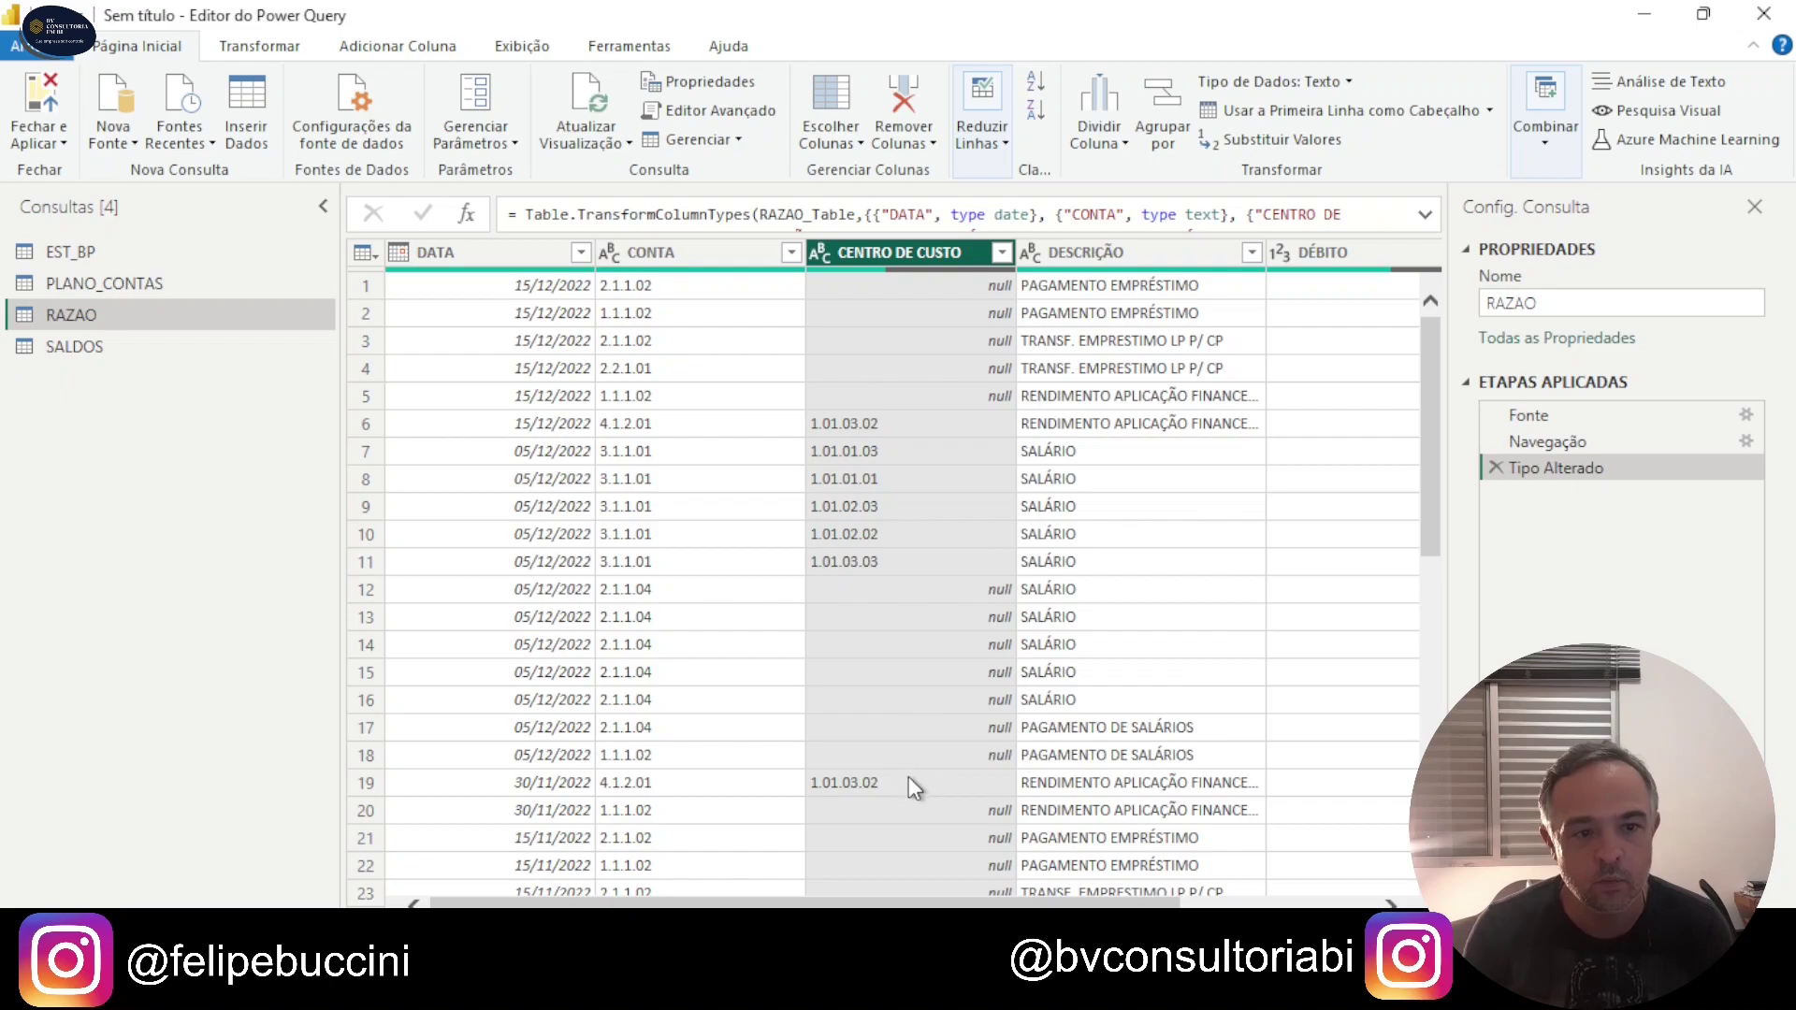
left_click_drag(854, 905, 1051, 905)
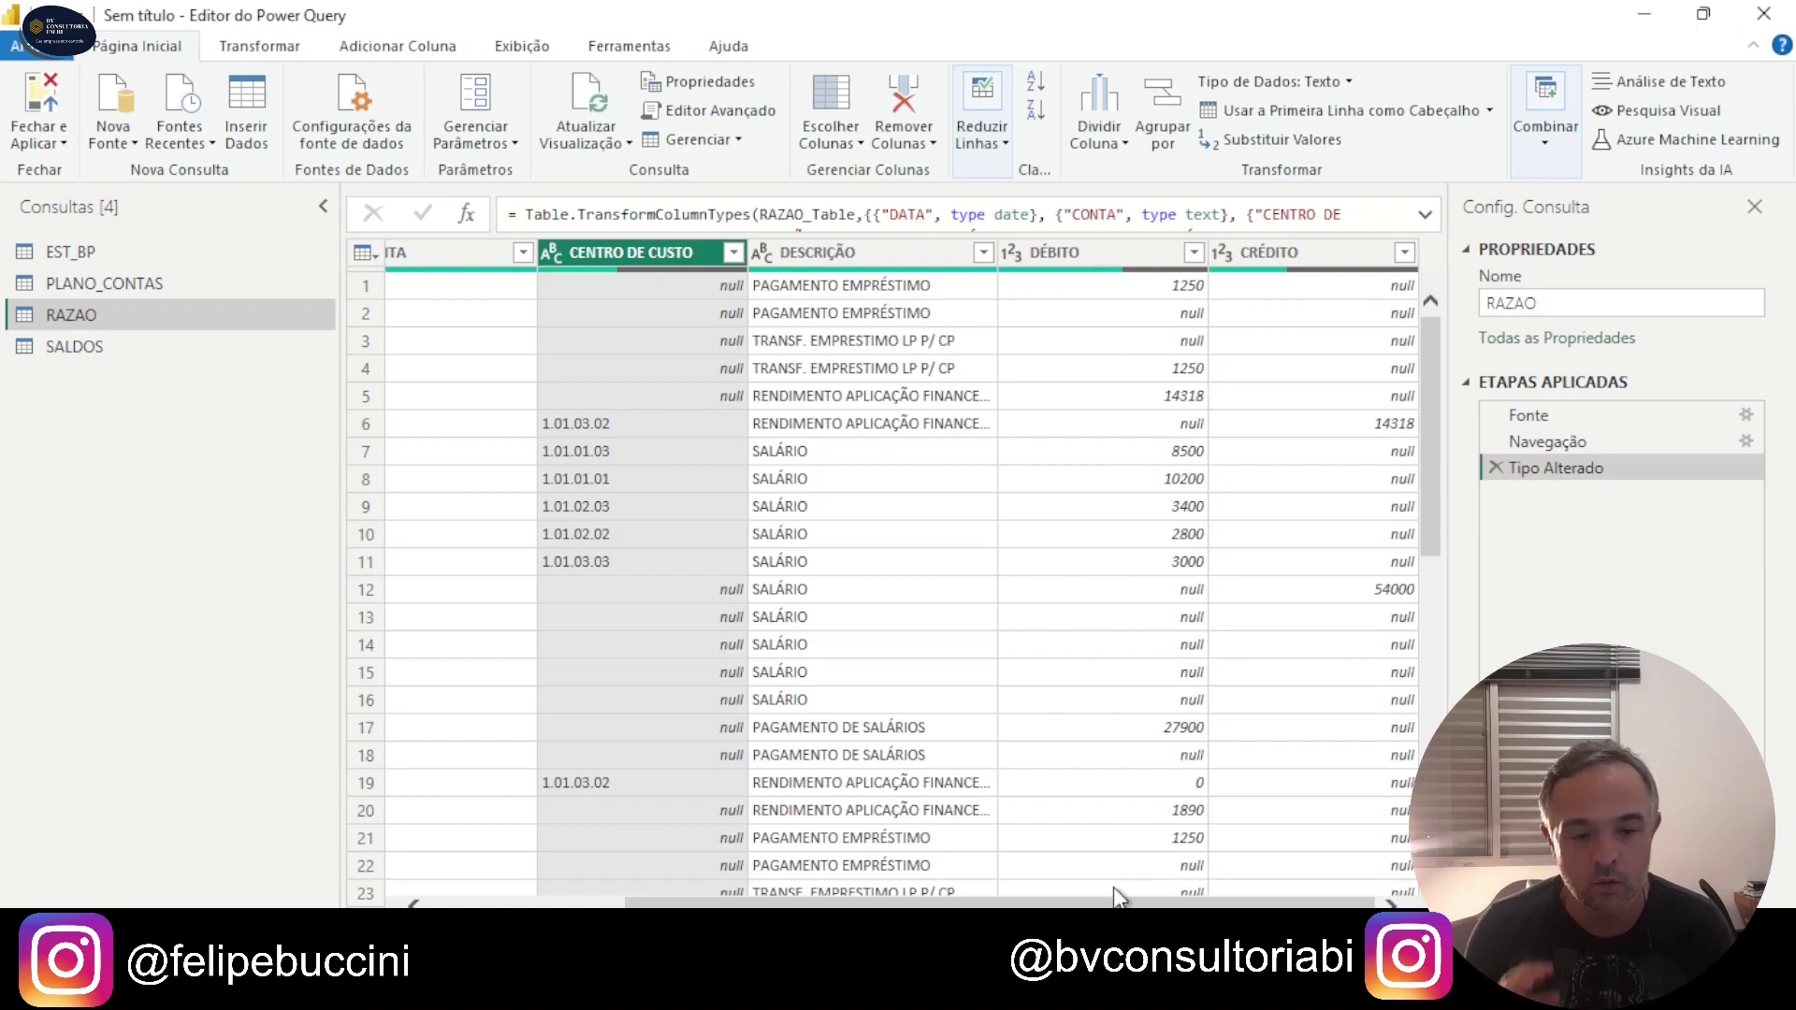
left_click_drag(1132, 902, 917, 903)
Step: Change the CONTA column of the PLANO_CONTAS query to text, replacing the current type conversion
left_click(144, 281)
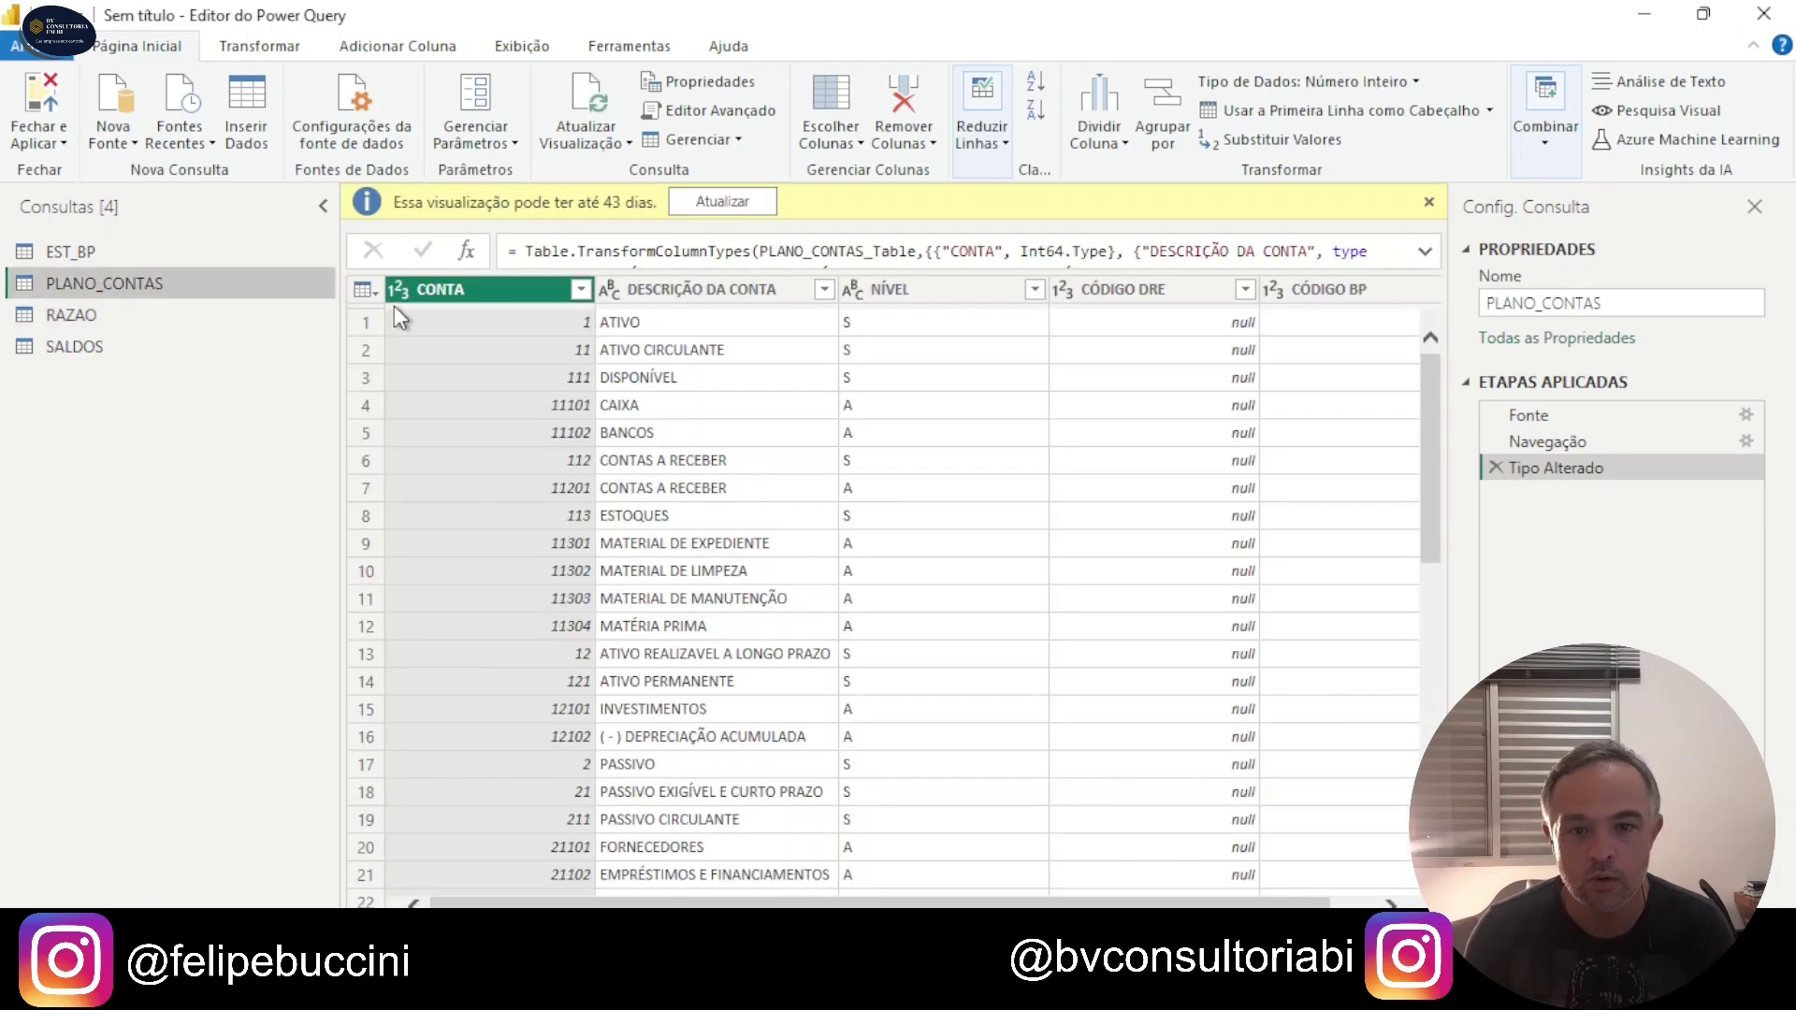
left_click(409, 304)
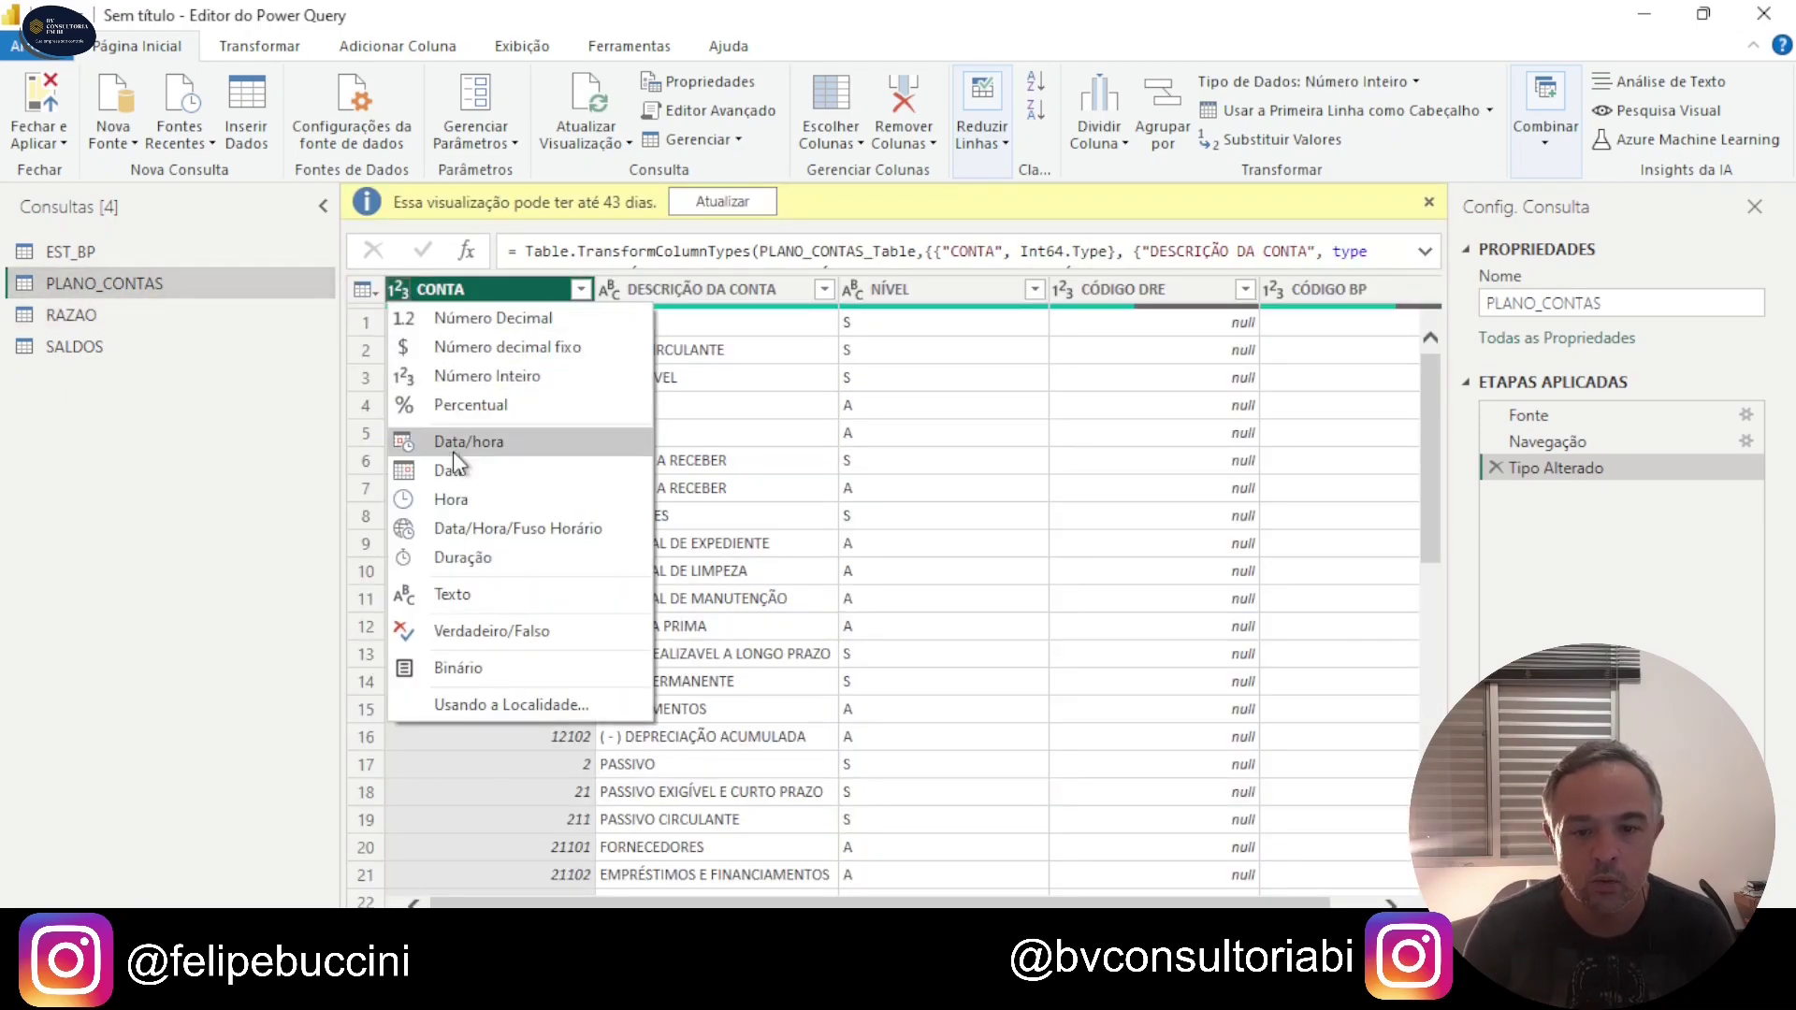
left_click(463, 593)
left_click(797, 552)
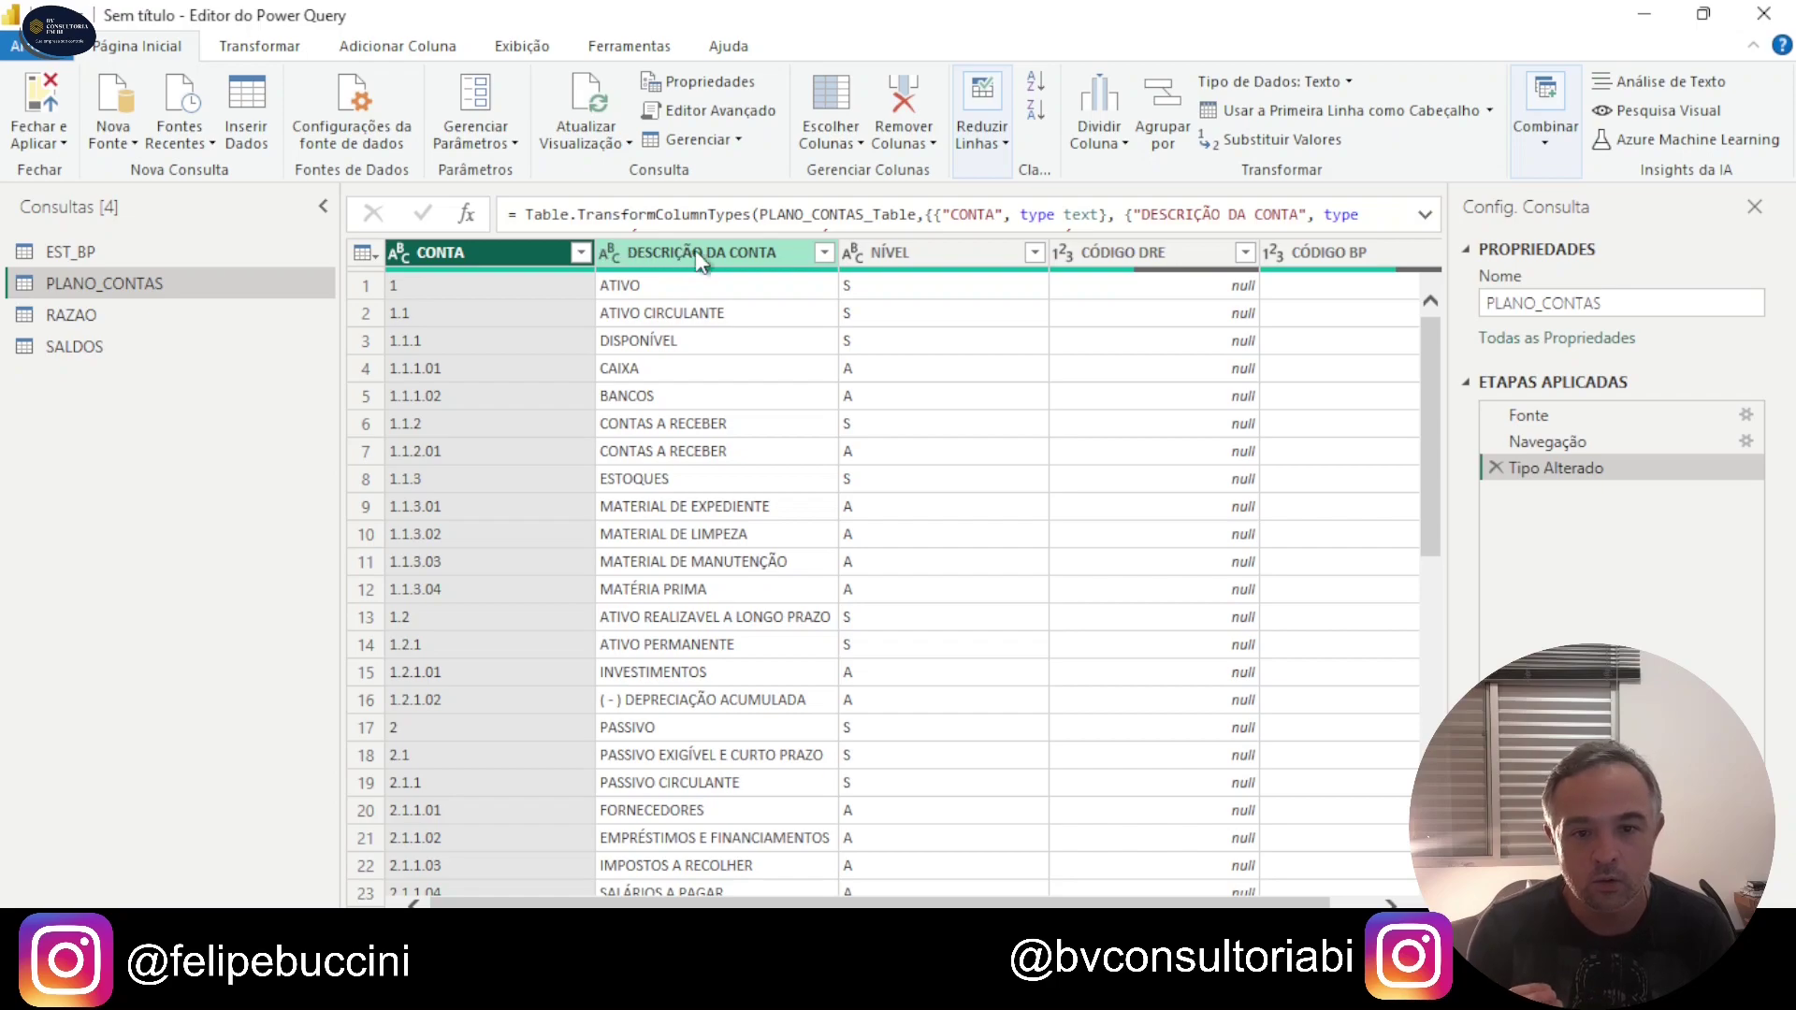
Step: Change the CÓDIGO DRE and CÓDIGO BP columns of PLANO_CONTAS to text, replacing the current type conversions
left_click(1066, 253)
left_click(1113, 553)
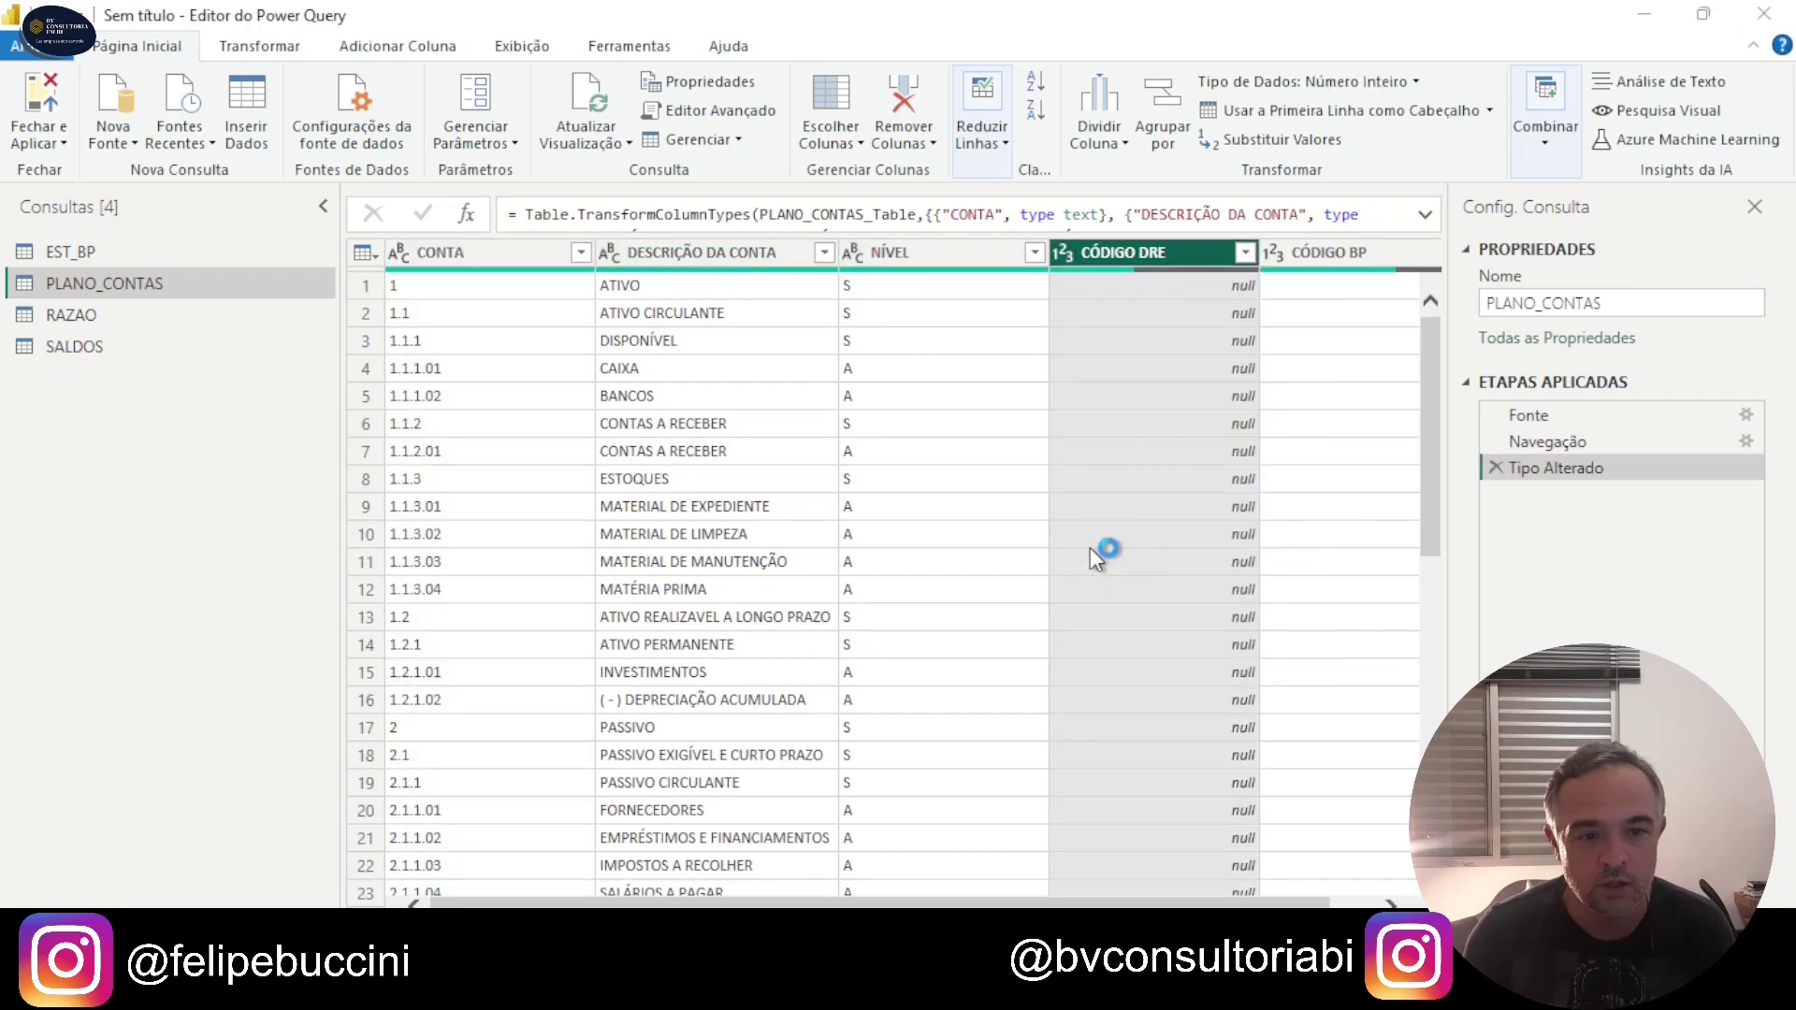
left_click(870, 554)
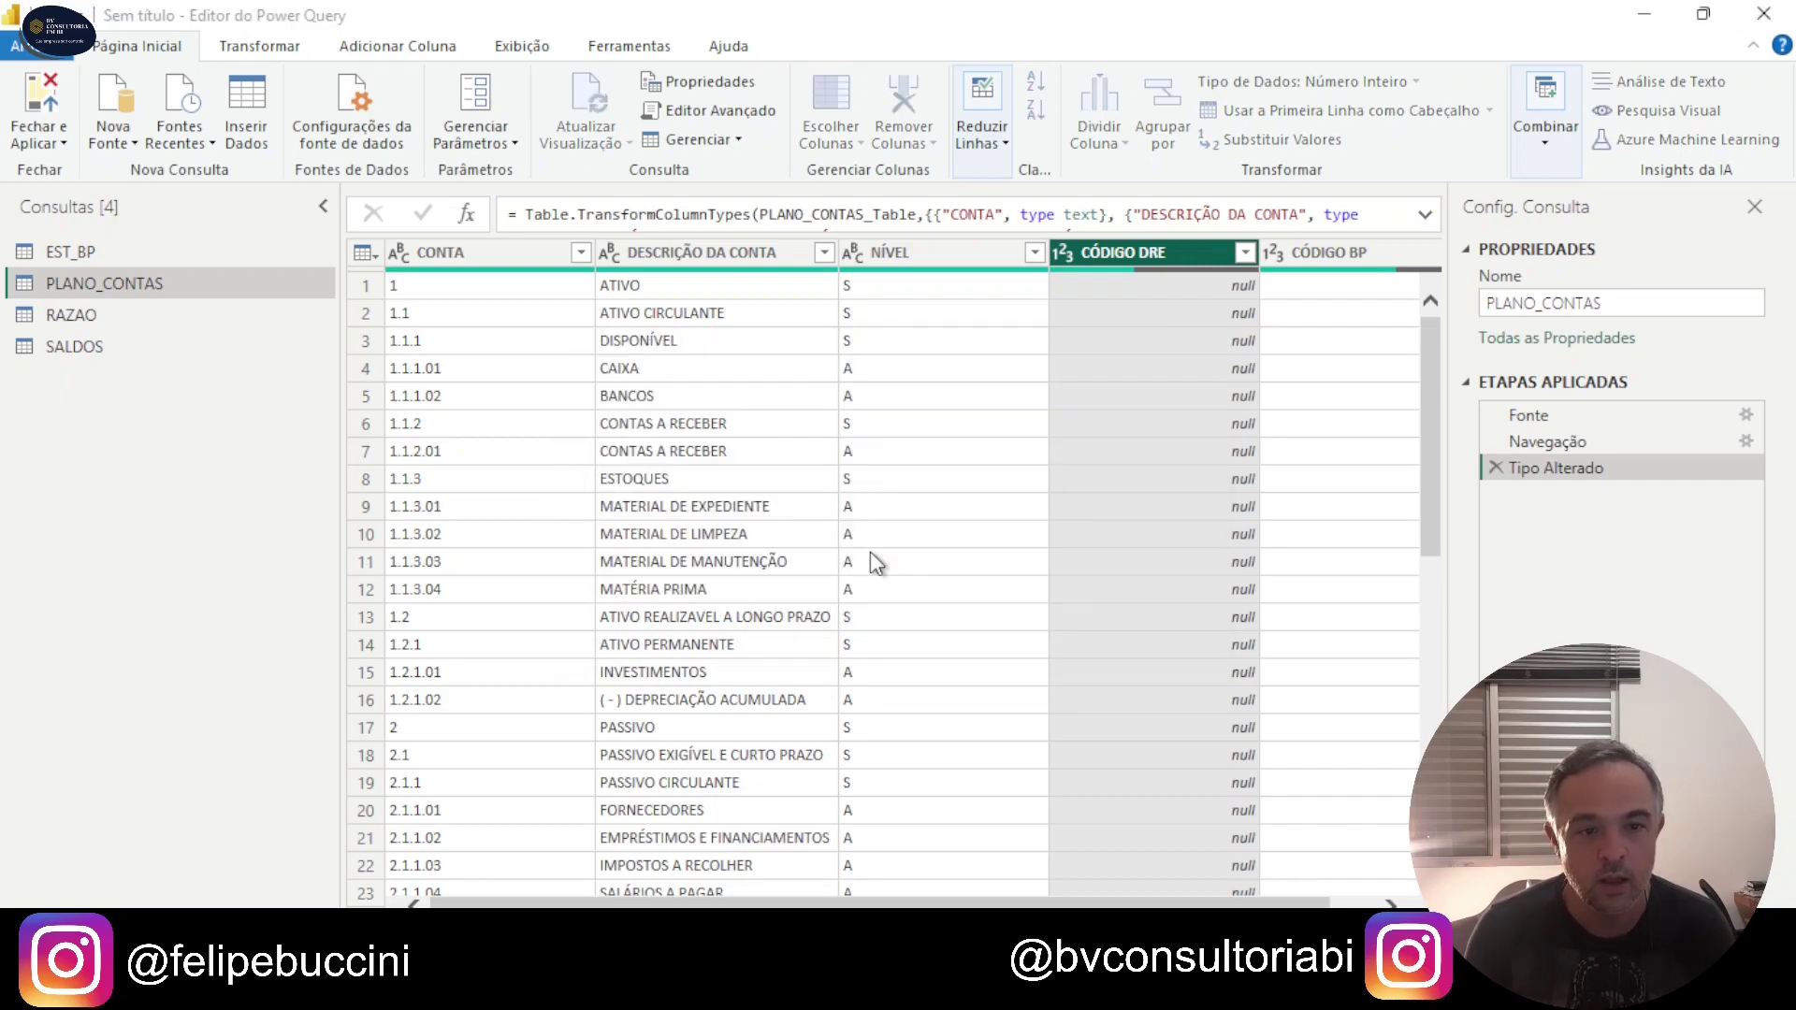
left_click(1278, 290)
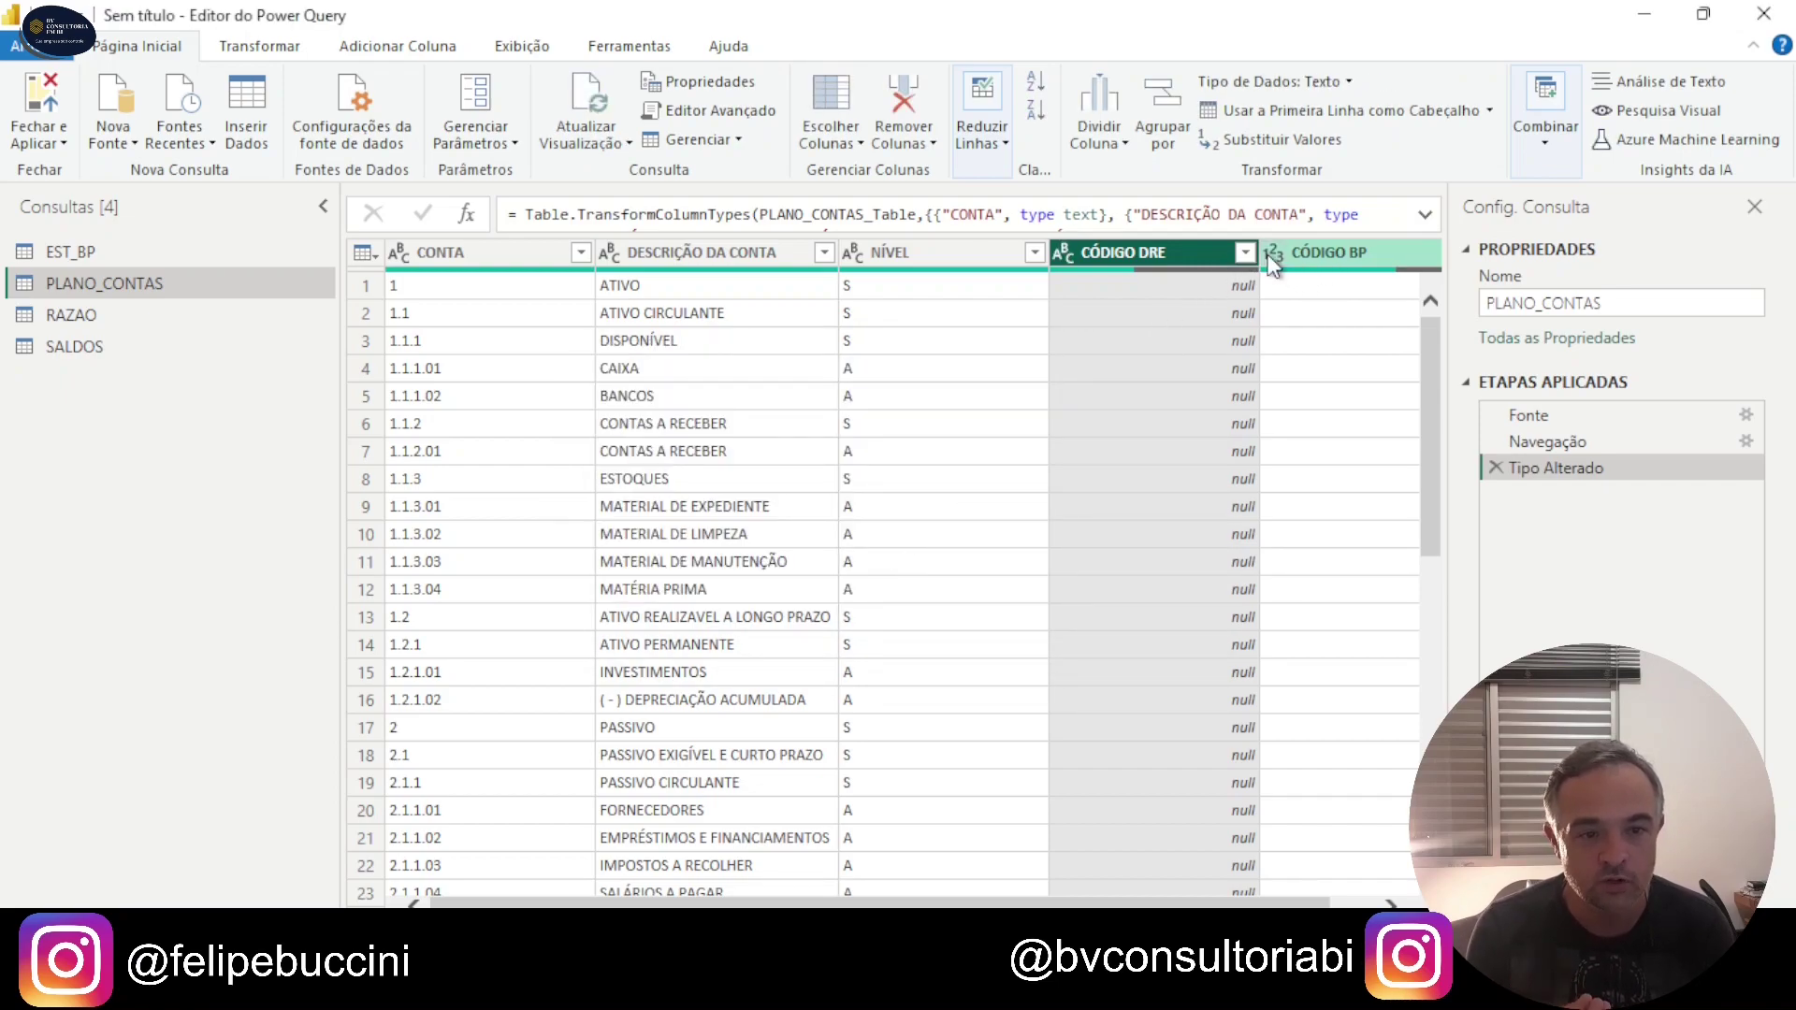
left_click(1221, 262)
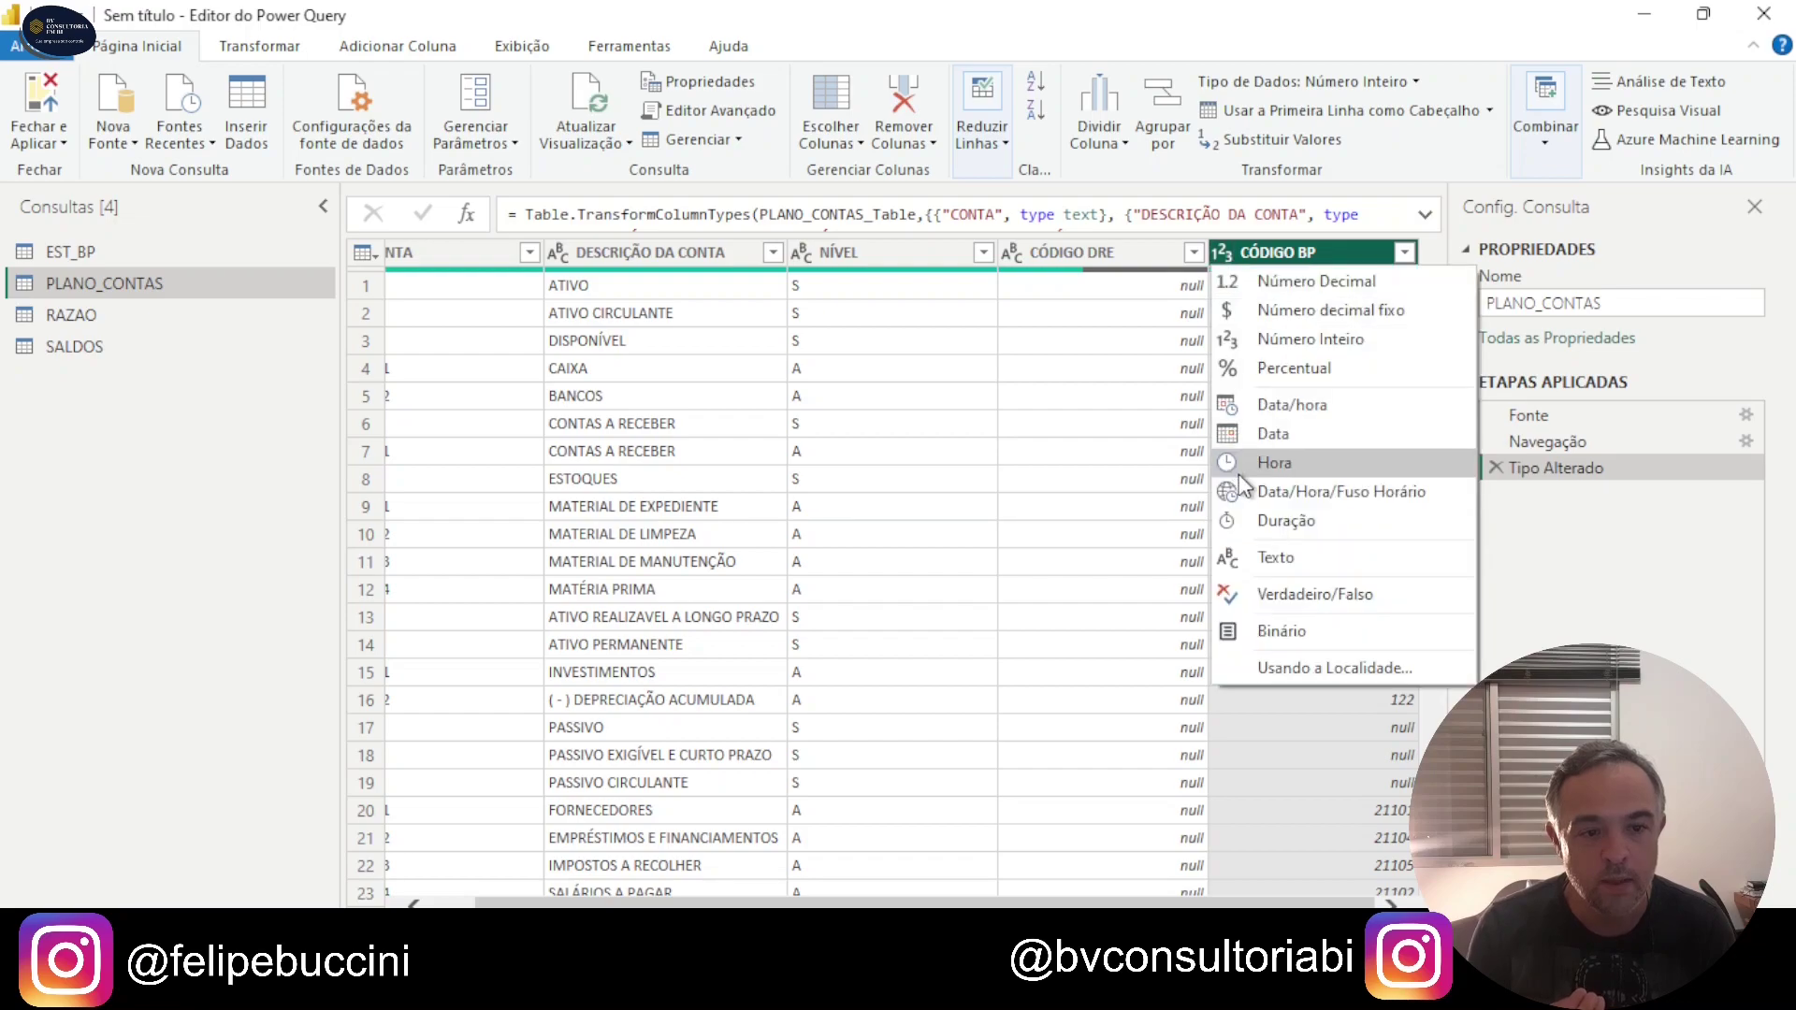
left_click(1252, 552)
left_click(853, 554)
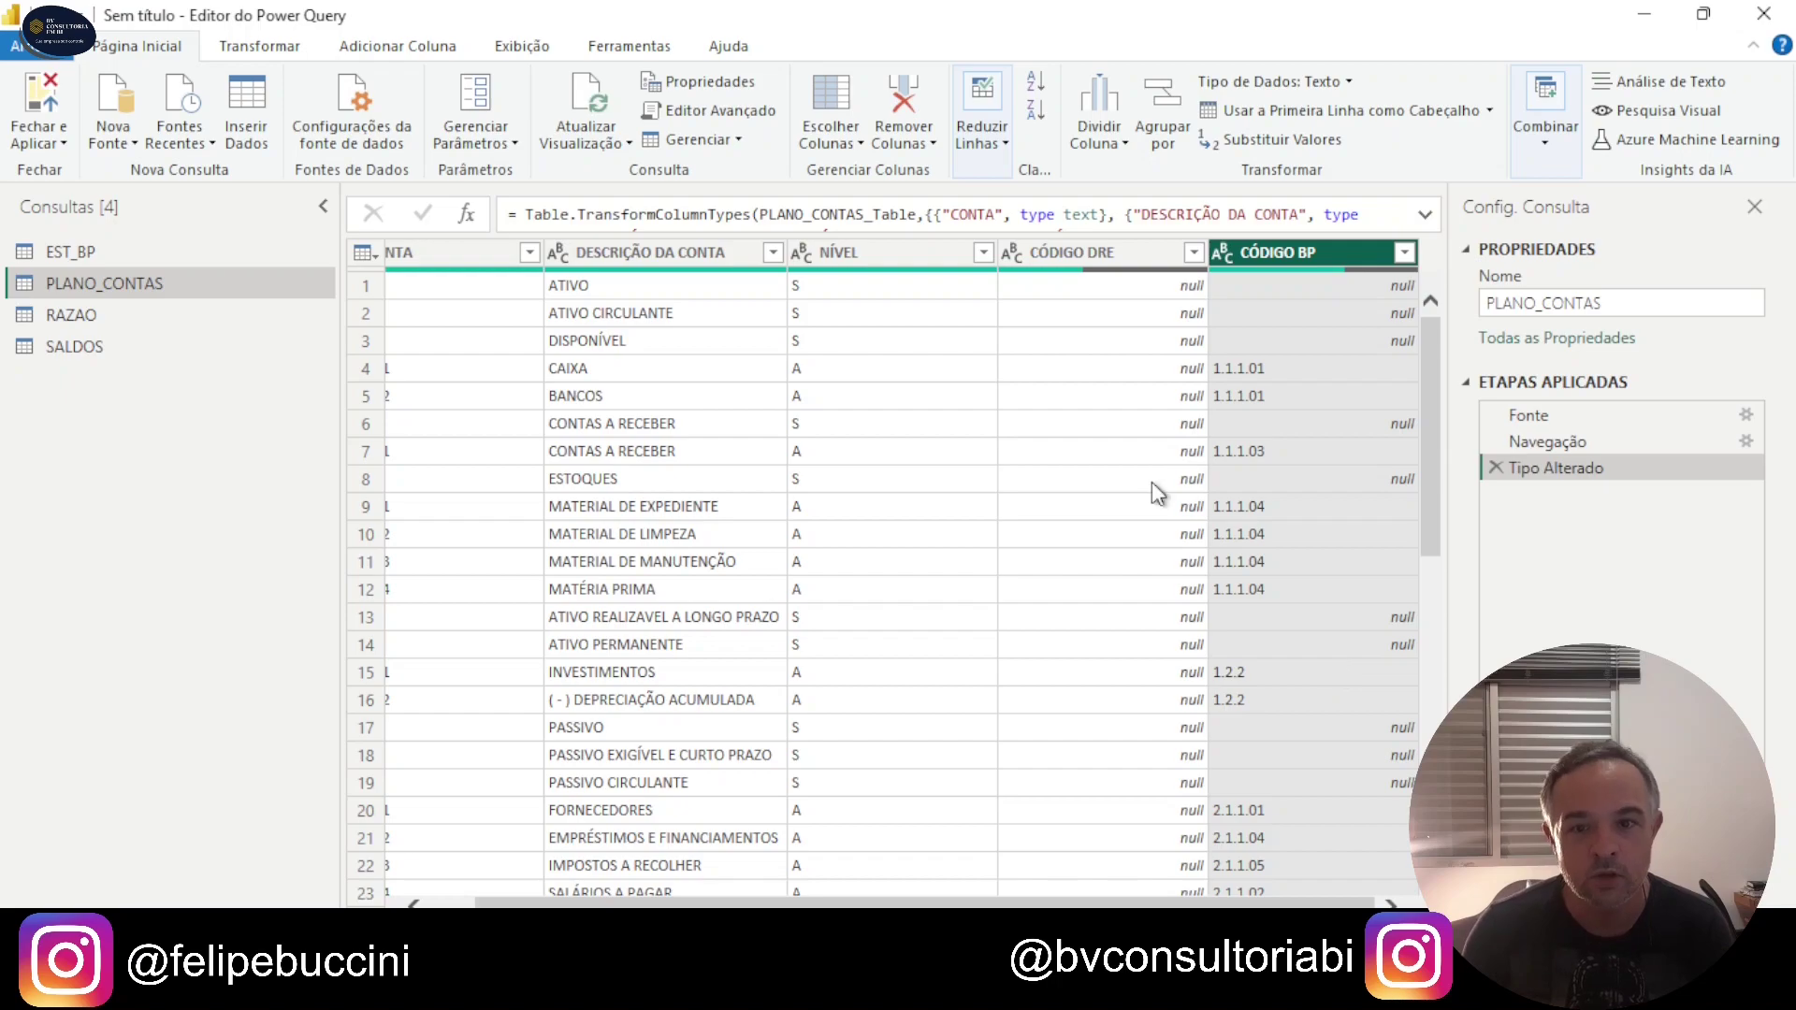
Step: Change the CÓDIGO BP column of EST_BP to text, replacing the current conversion, and close and apply the queries
left_click(71, 251)
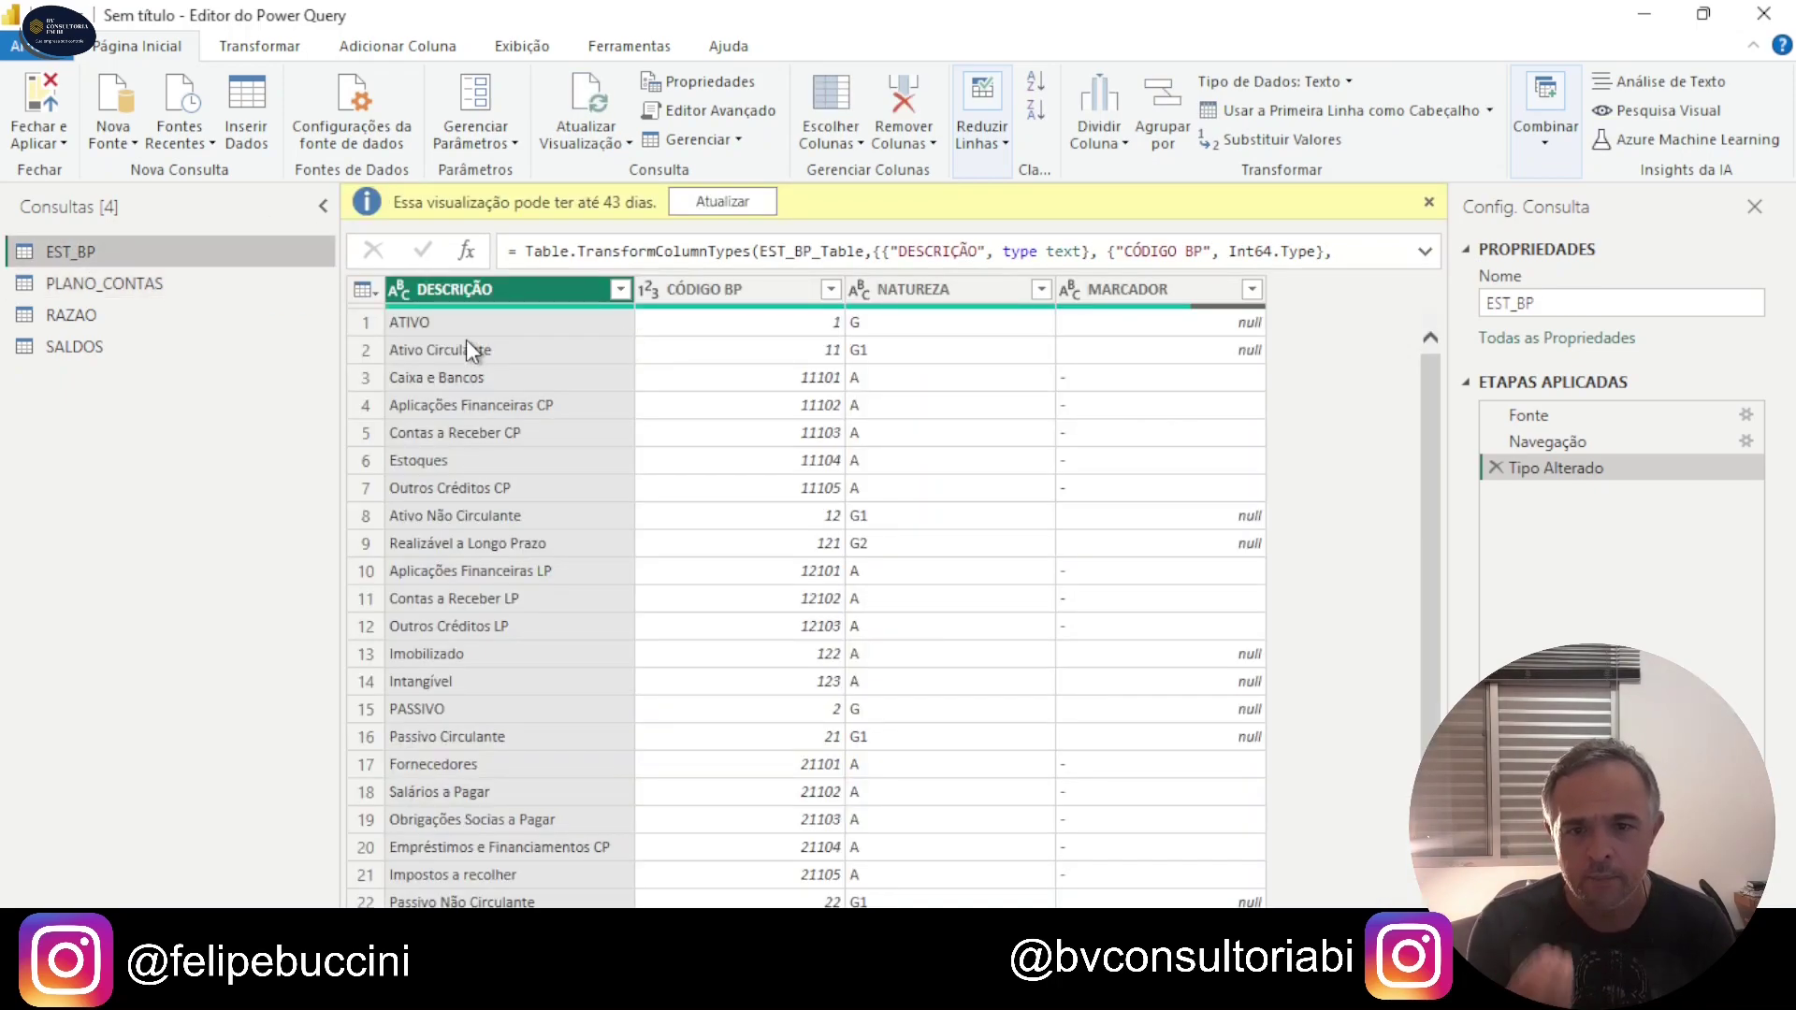
left_click(646, 290)
left_click(659, 602)
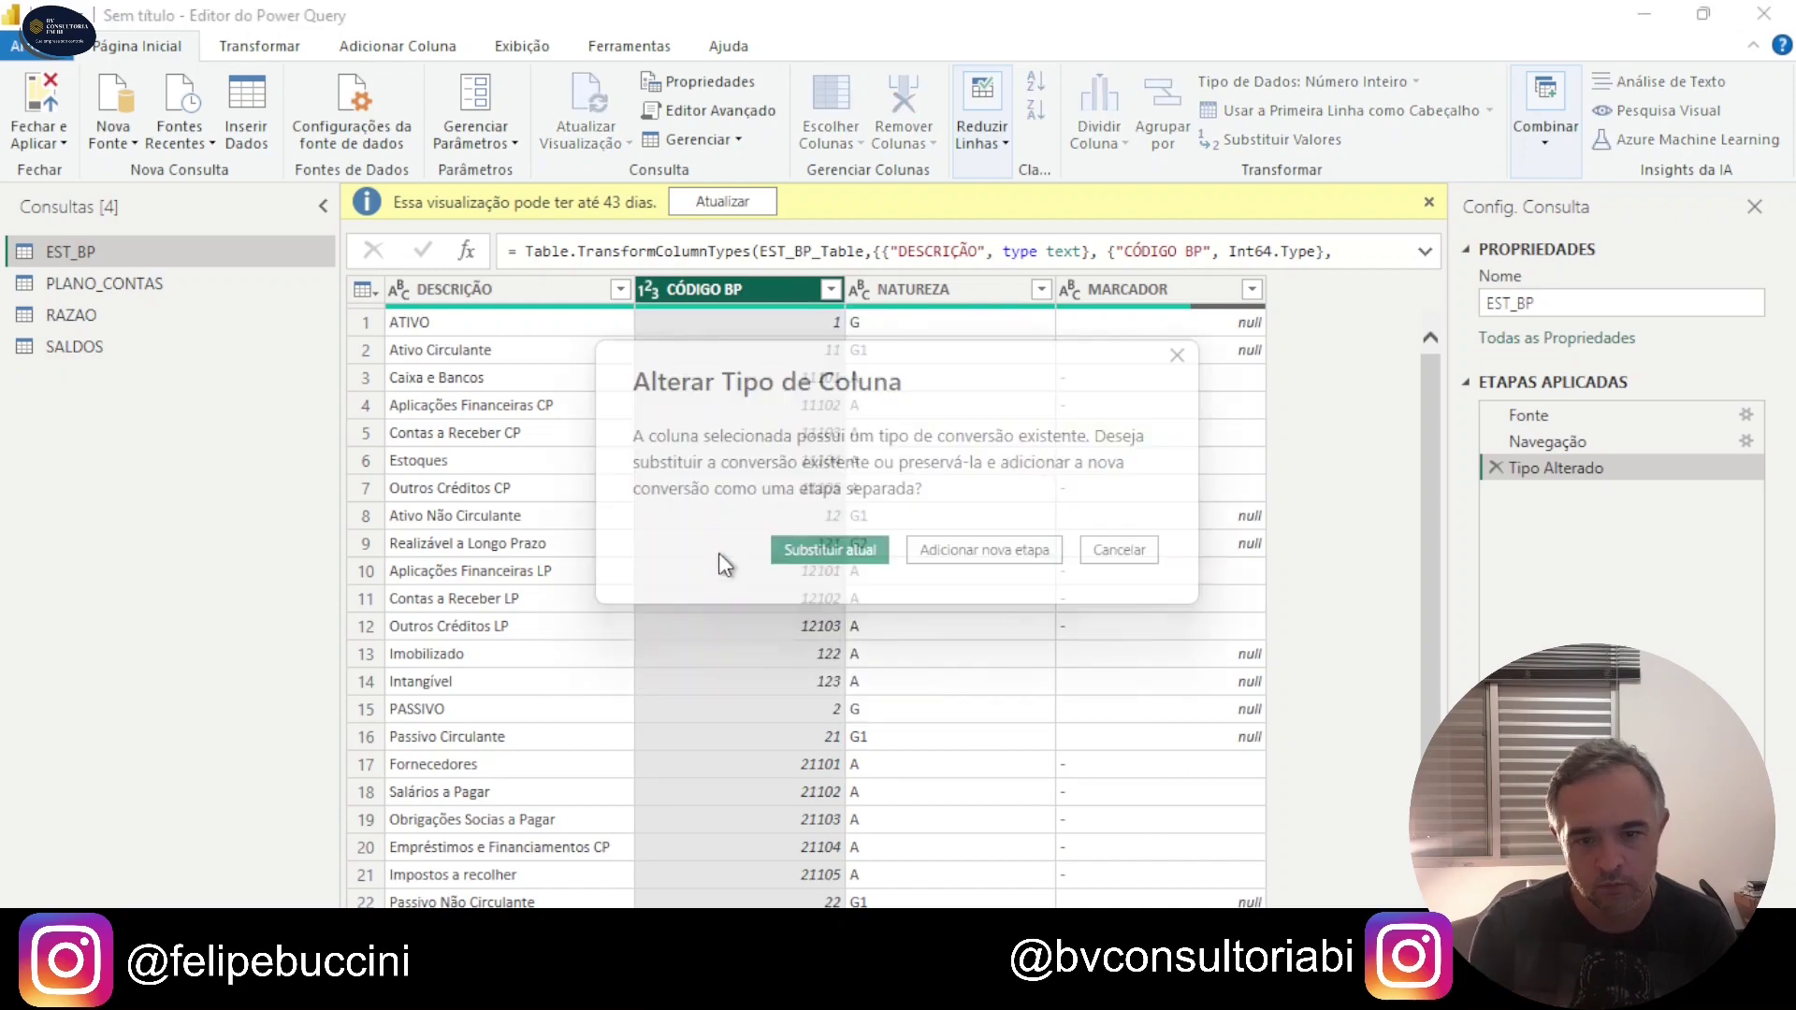
left_click(794, 546)
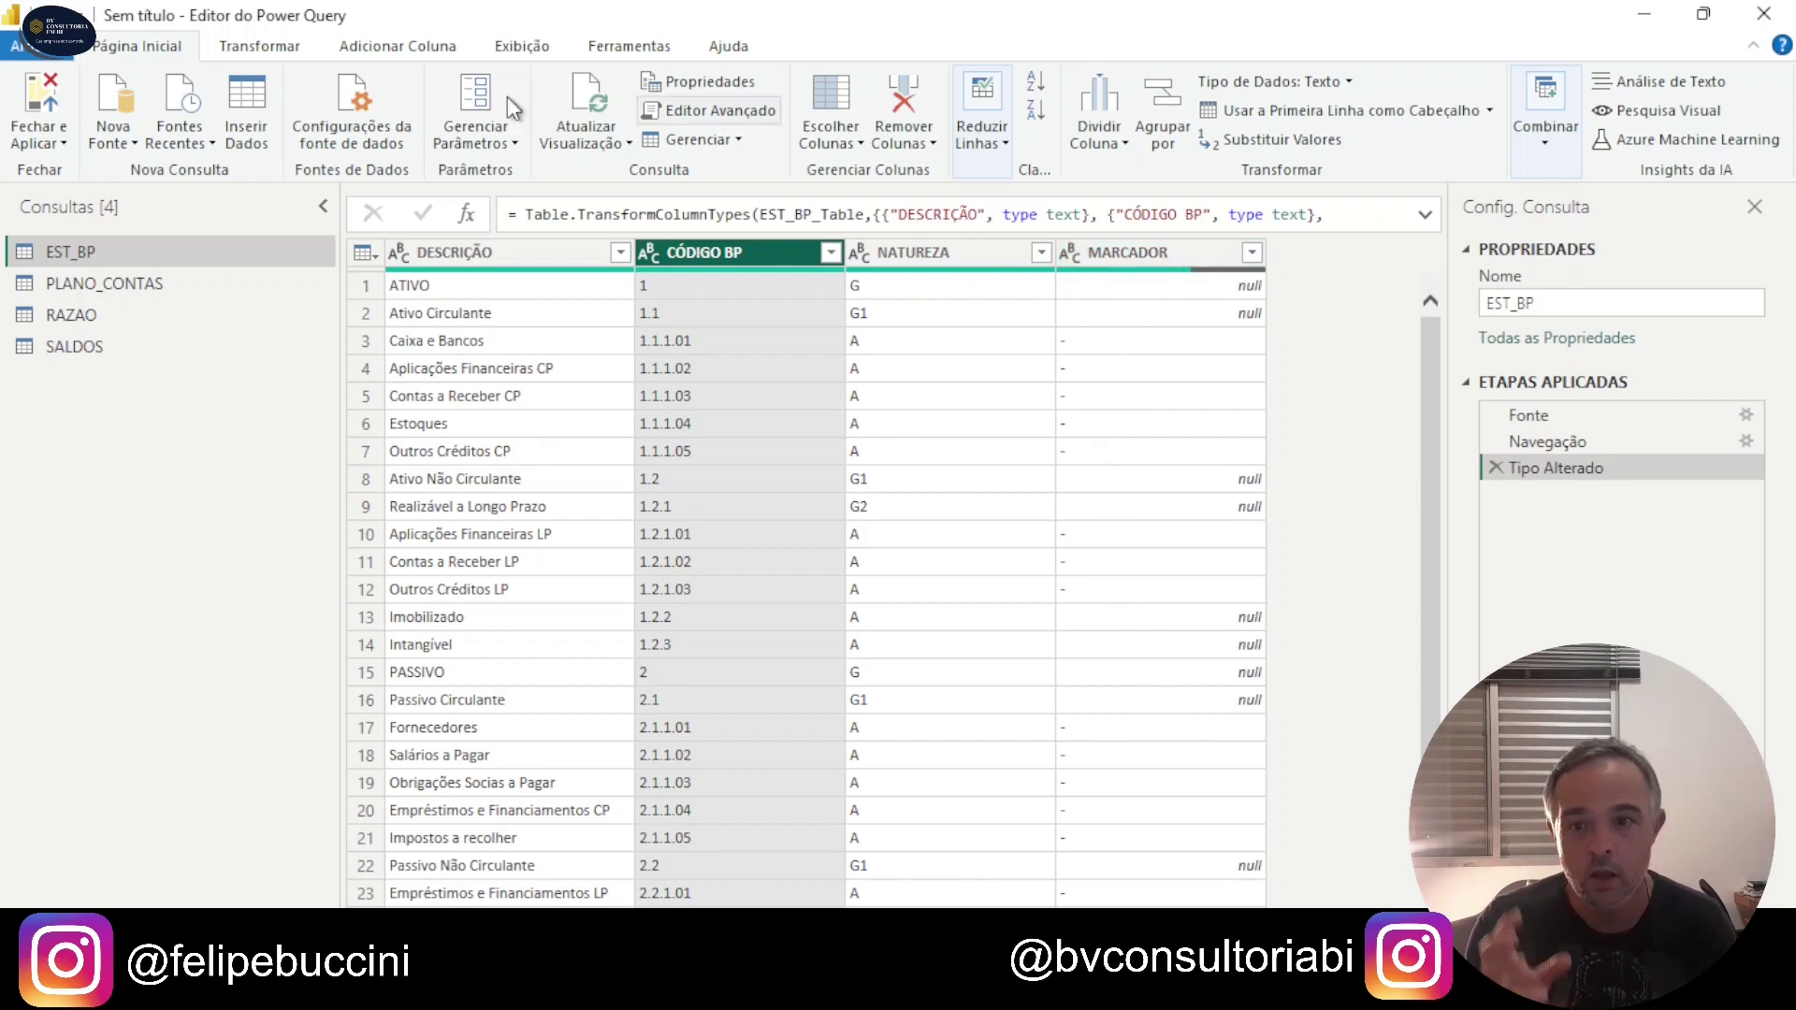
left_click(47, 93)
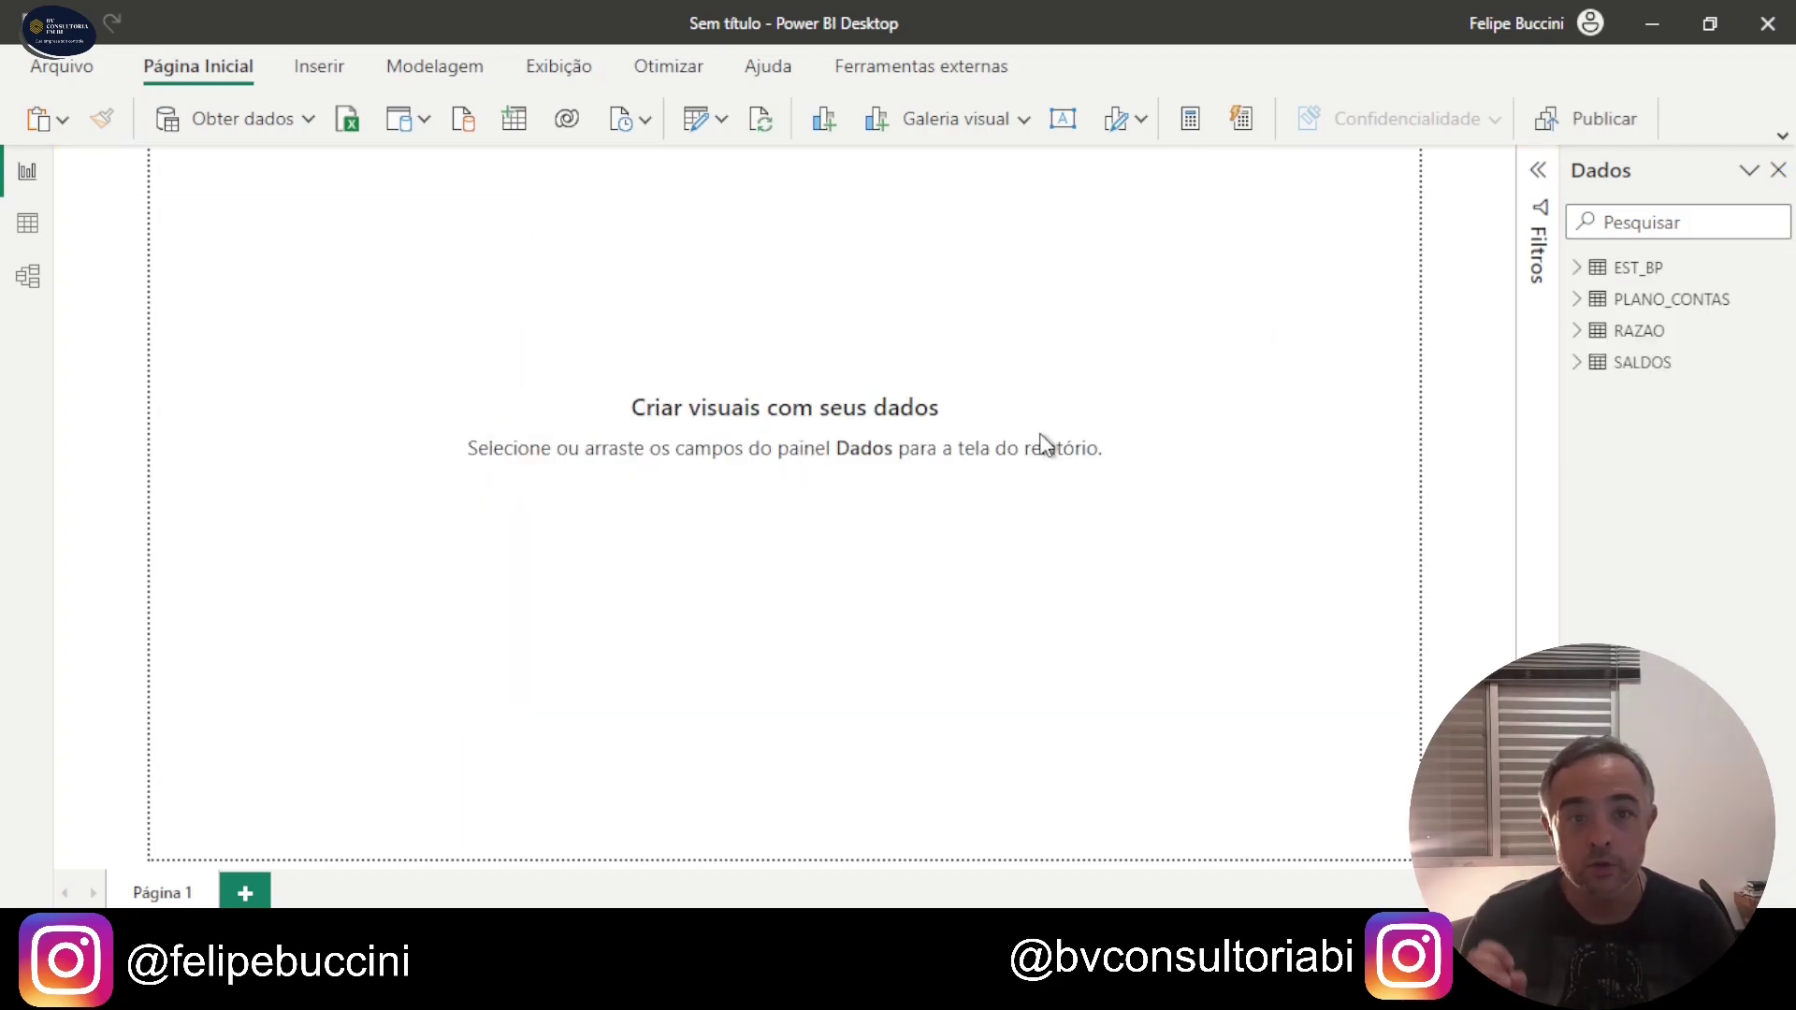
Step: Review the loaded PLANO_CONTAS, RAZAO and SALDOS tables one by one in the data view
left_click(29, 234)
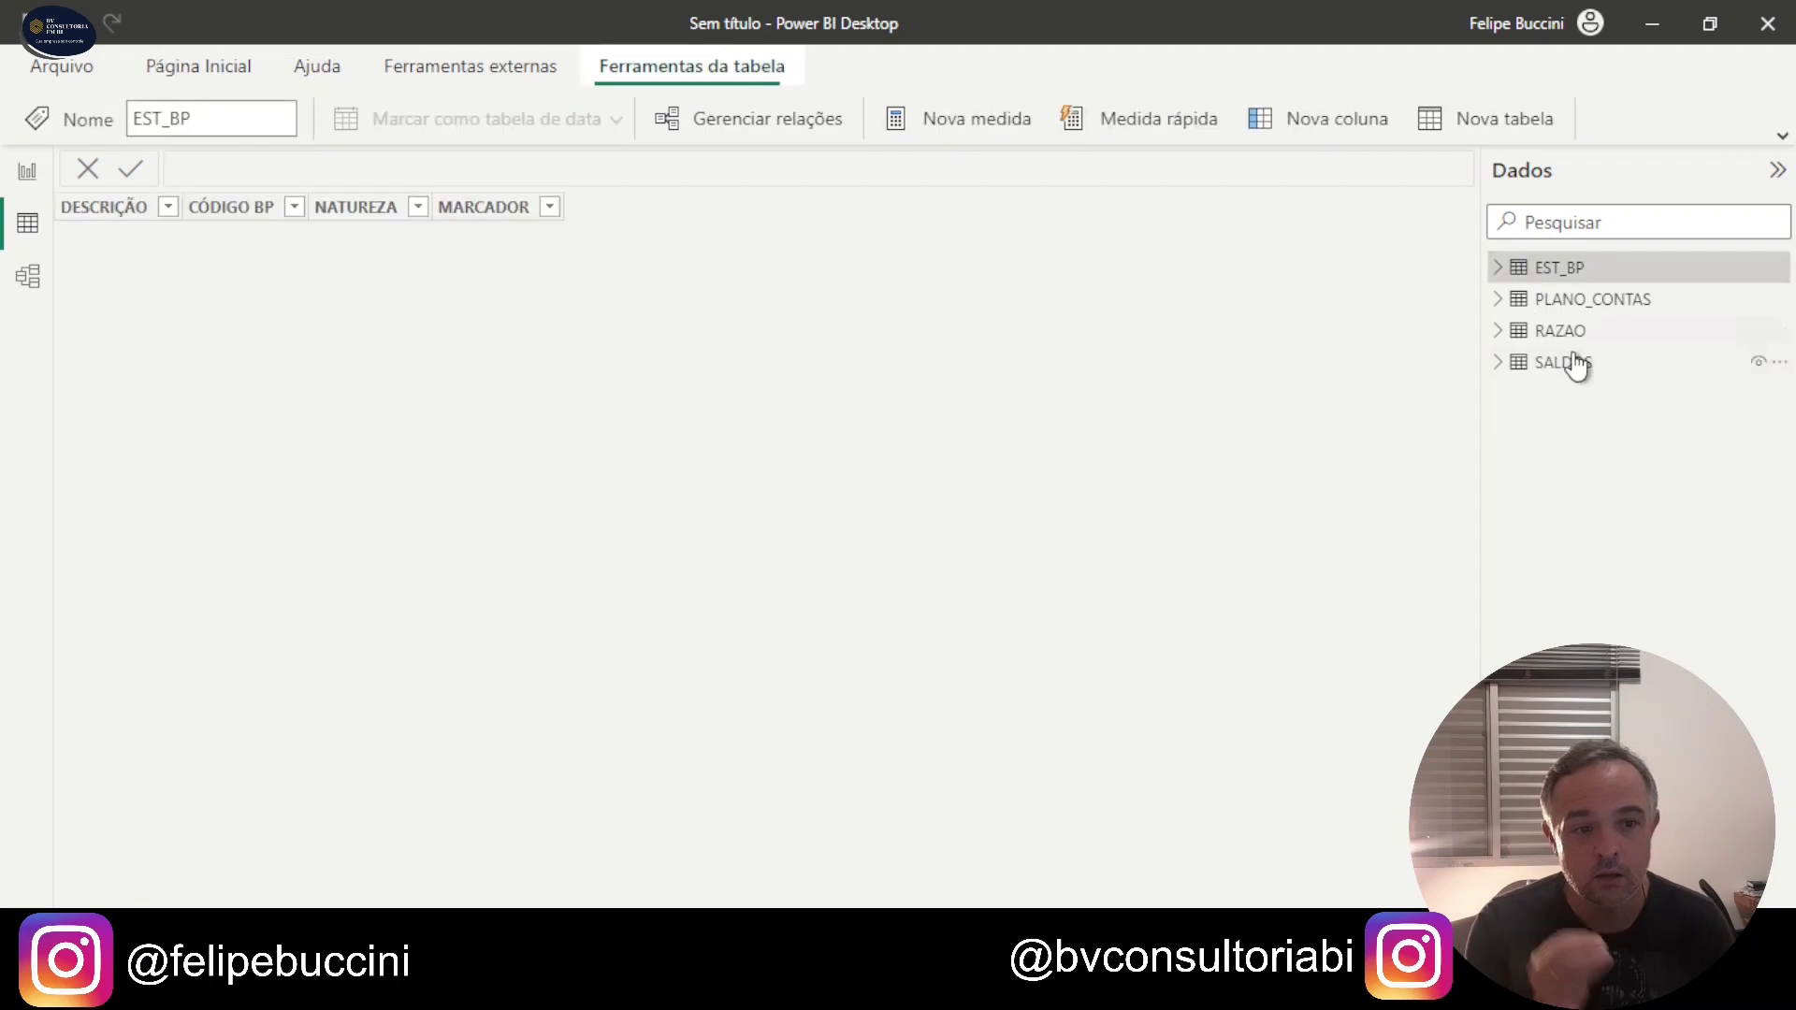
left_click(1580, 299)
left_click(1568, 335)
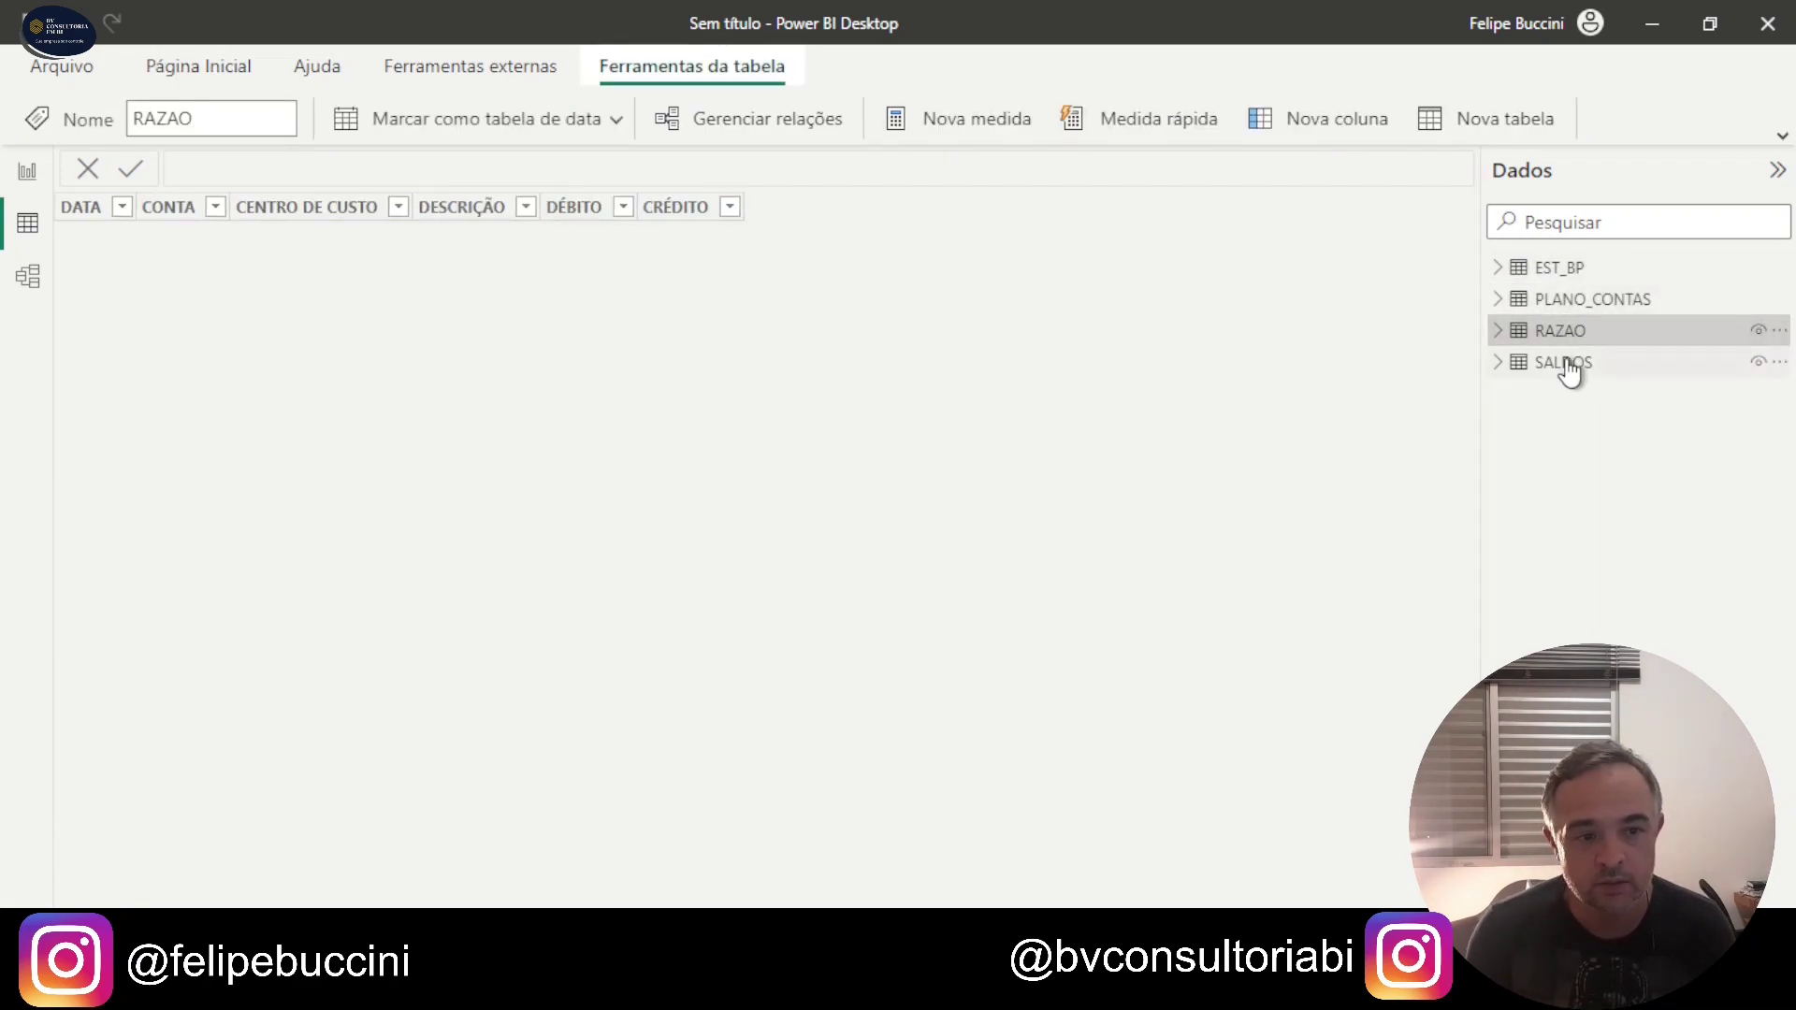
left_click(1567, 365)
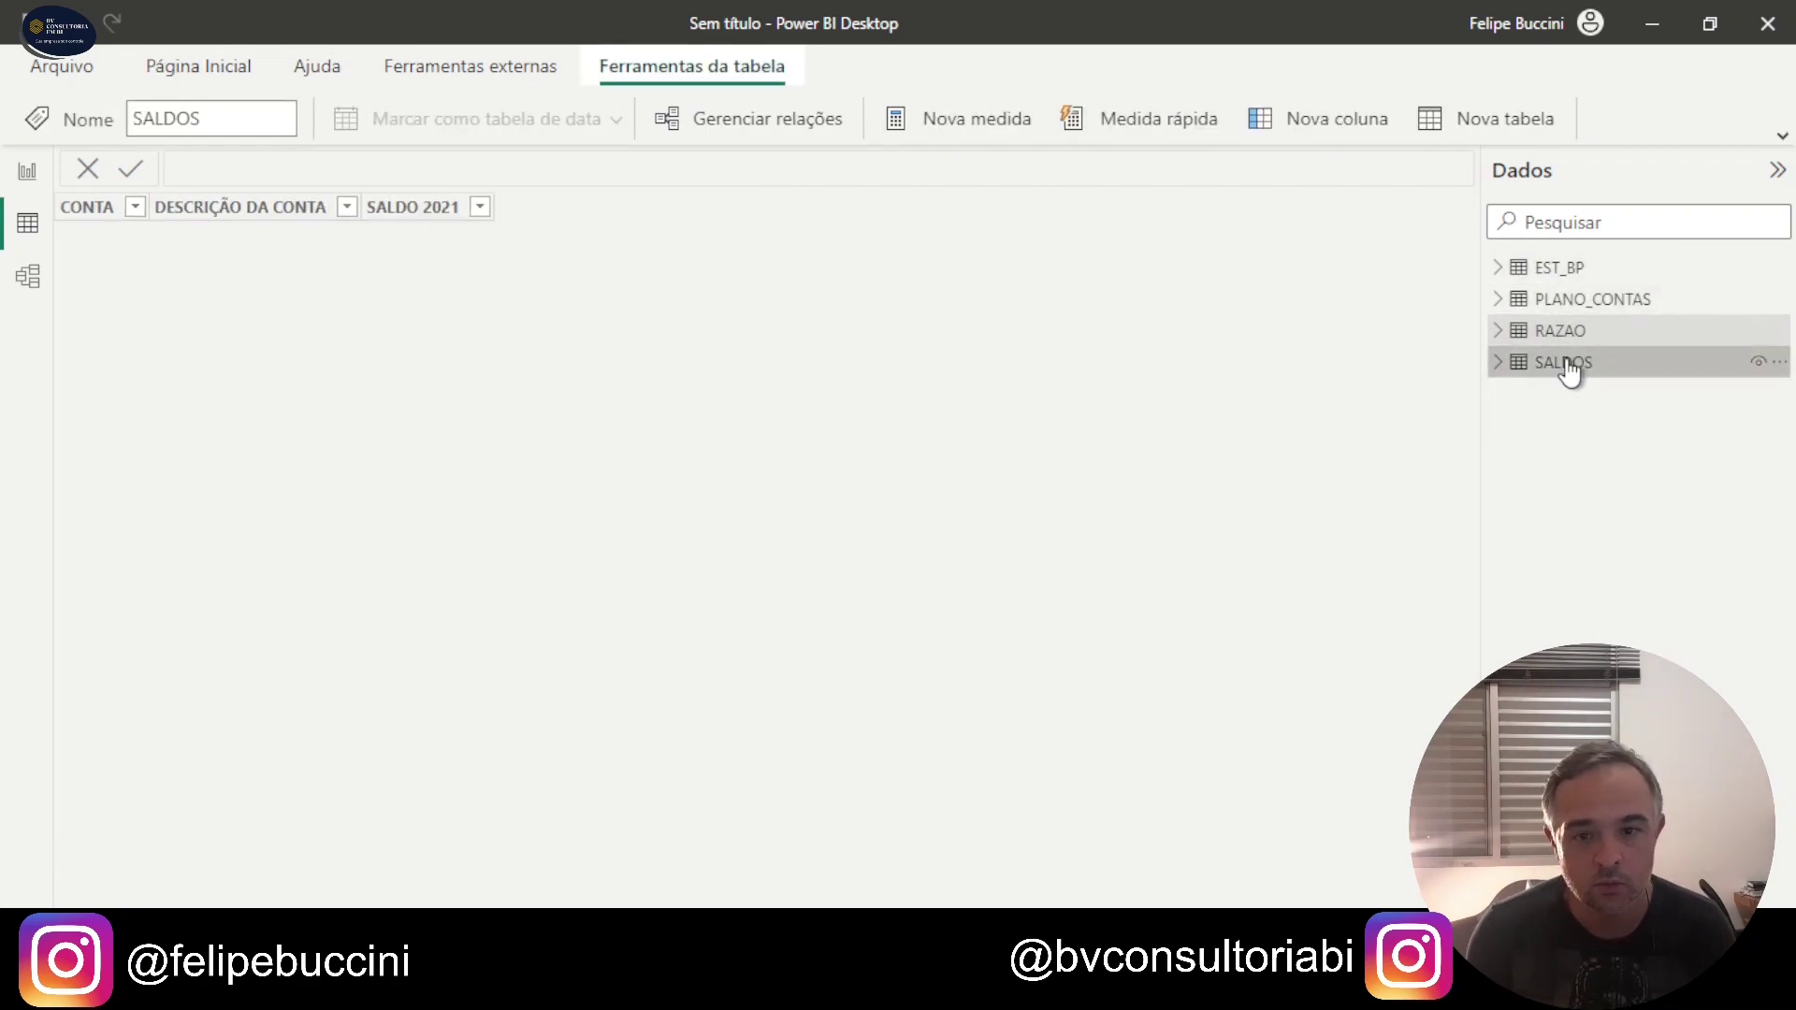
Step: Show the model diagram and collapse the properties and data panes to enlarge the canvas
left_click(34, 292)
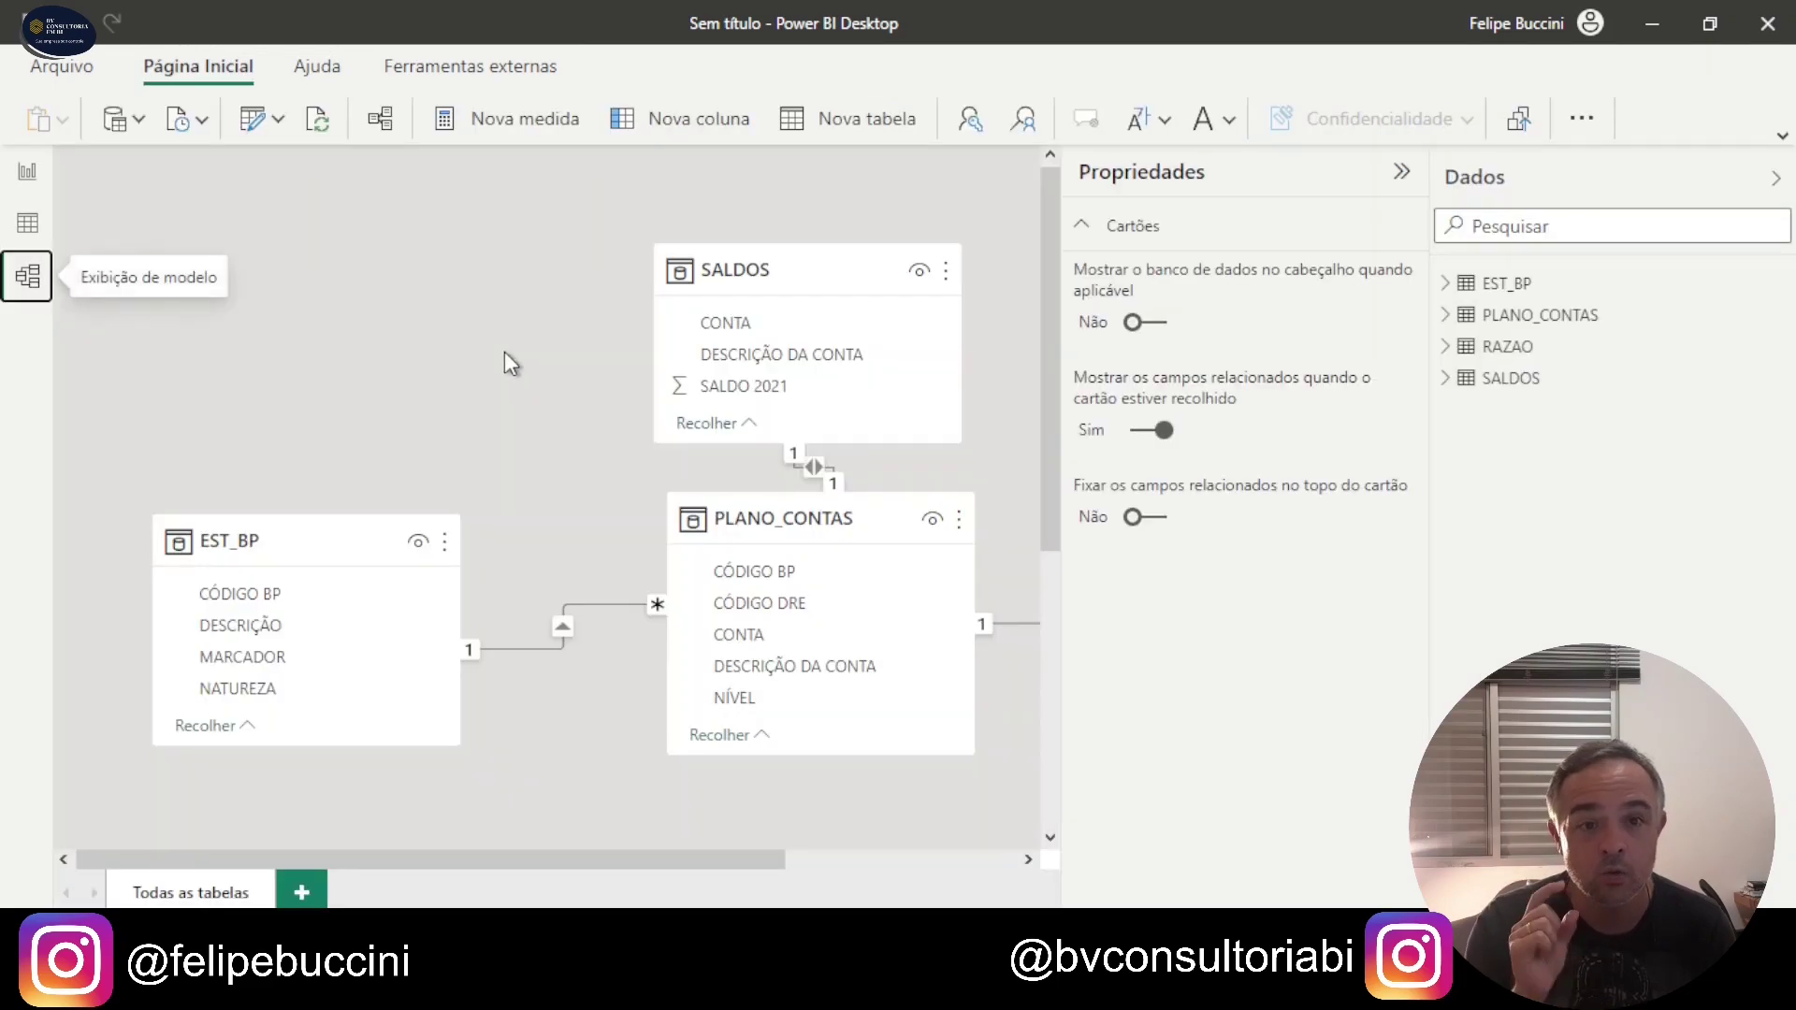
left_click(1398, 177)
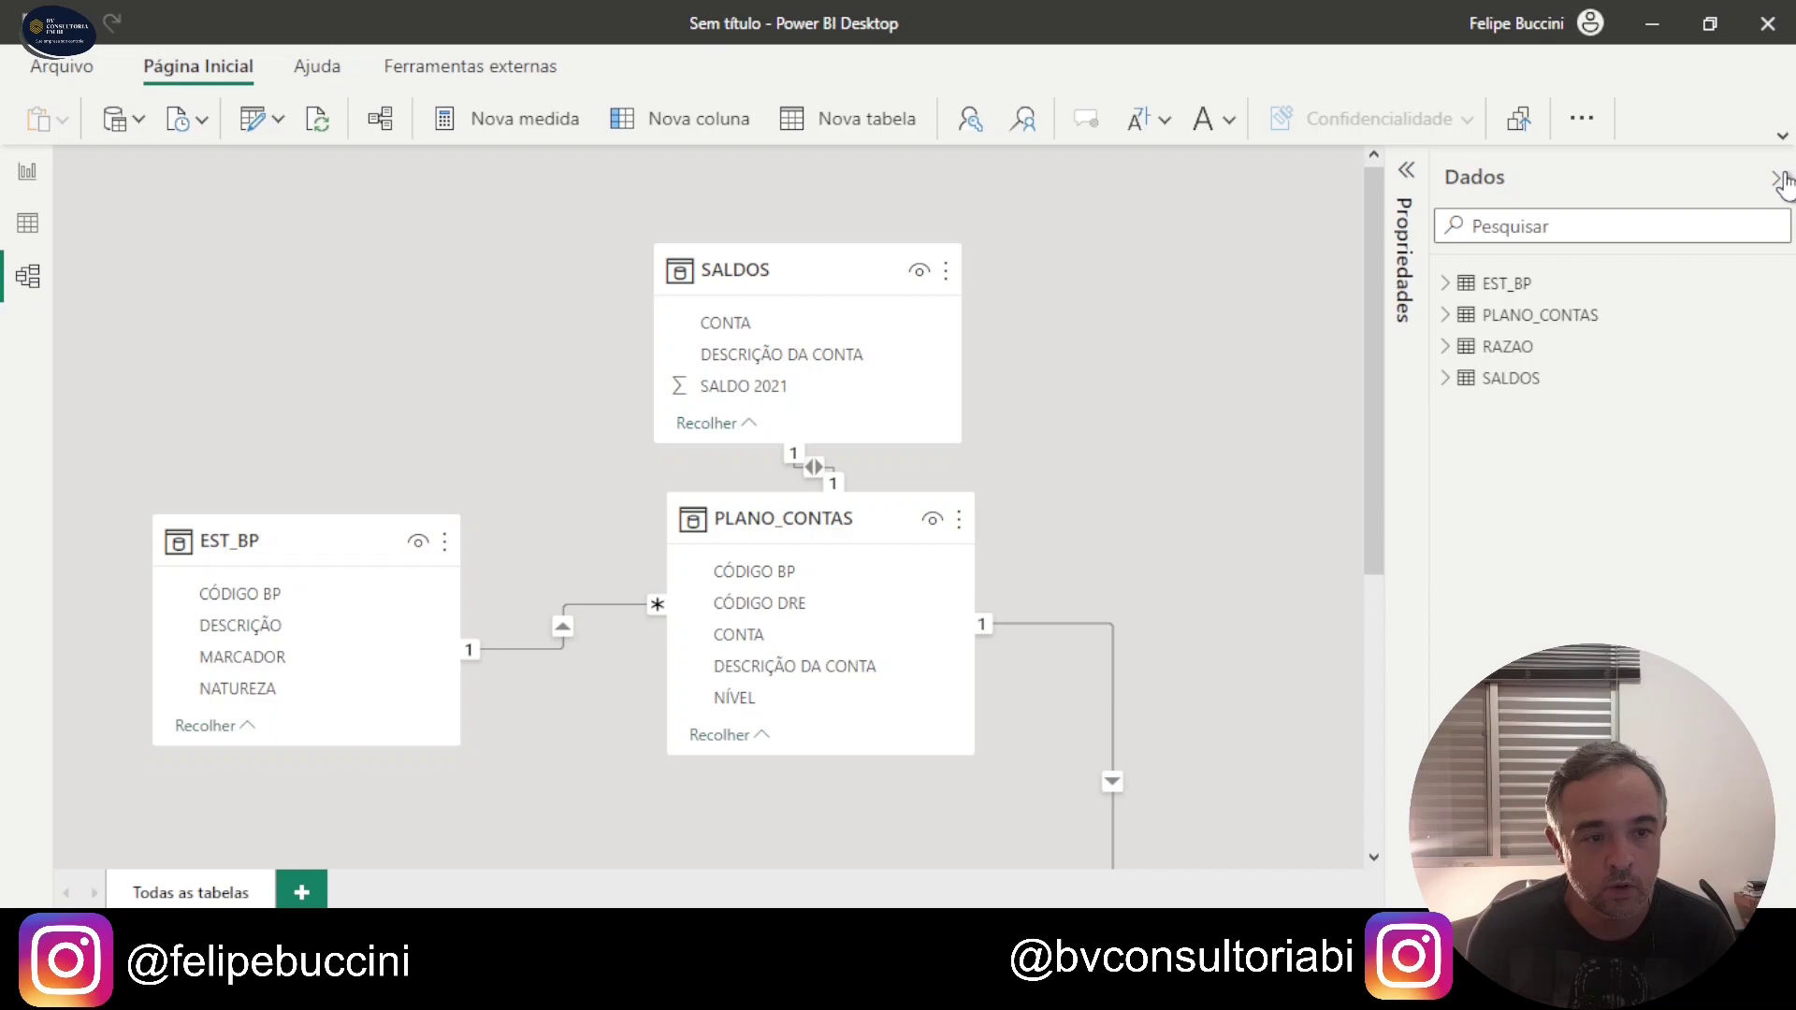
left_click(1776, 177)
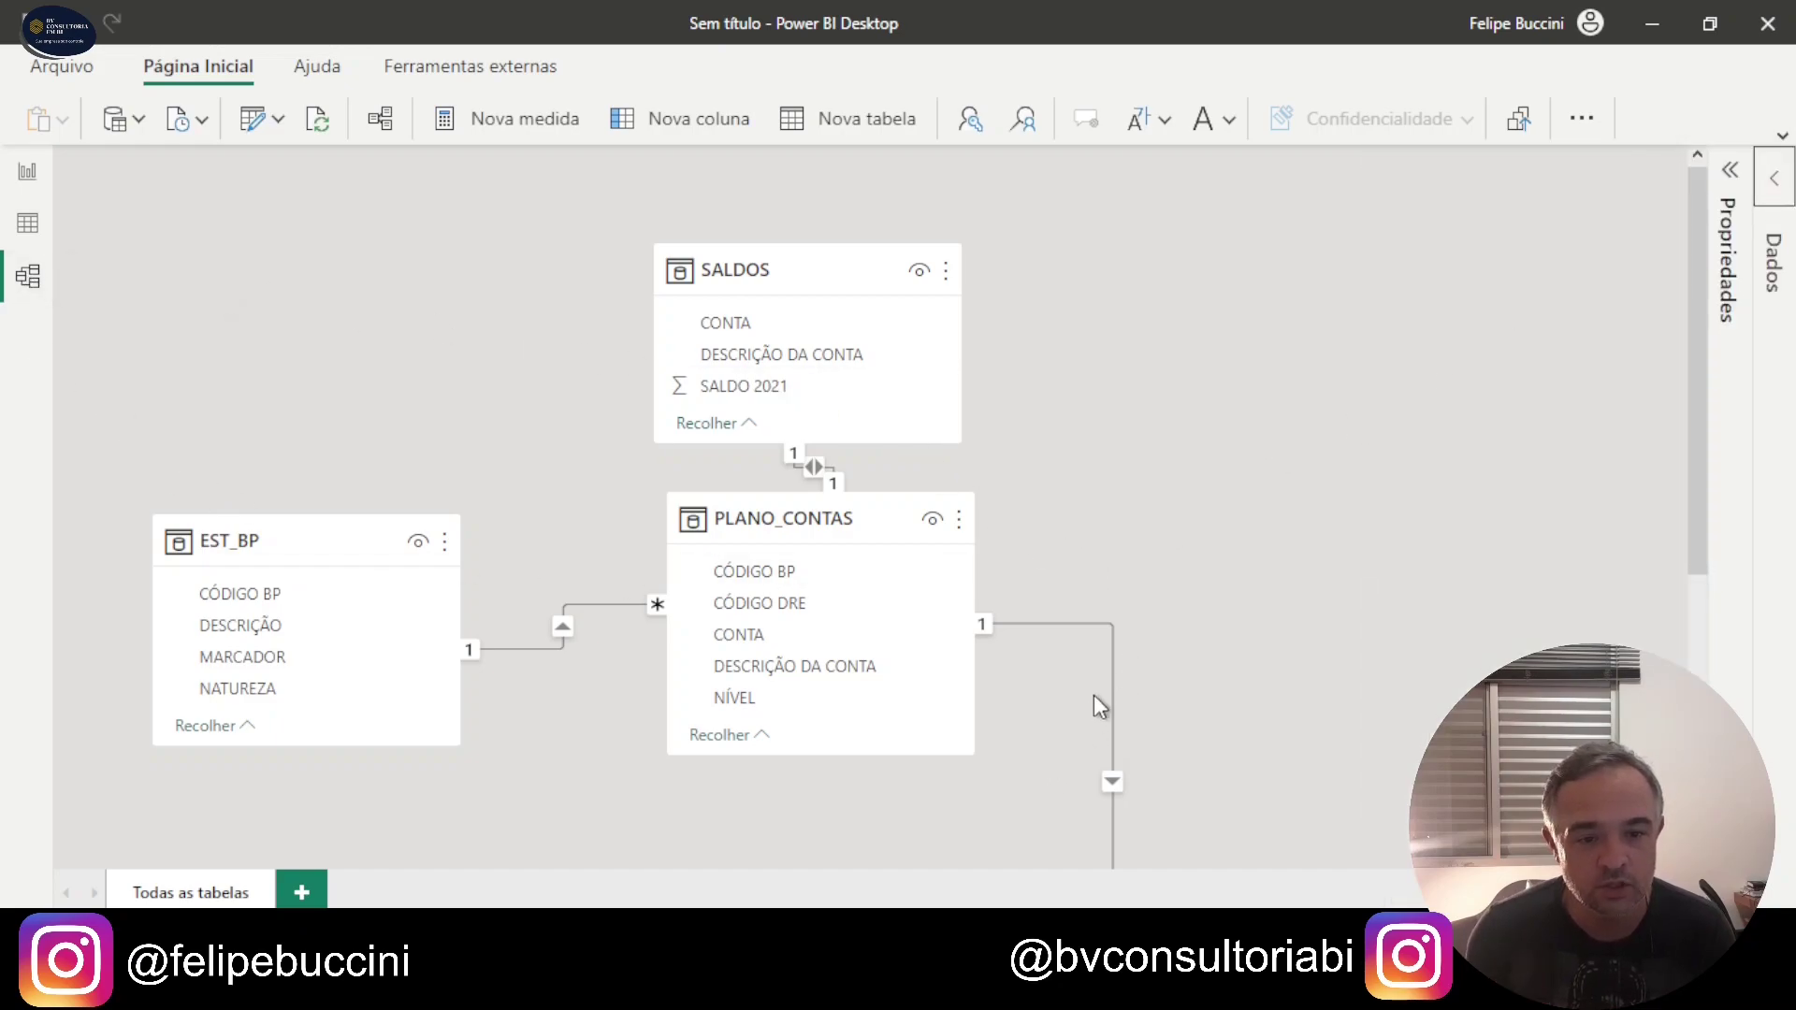
Step: Rearrange the model diagram with RAZAO to the right of PLANO_CONTAS and SALDOS above EST_BP
scroll(1099, 687, "down", 5)
scroll(1113, 670, "up", 2)
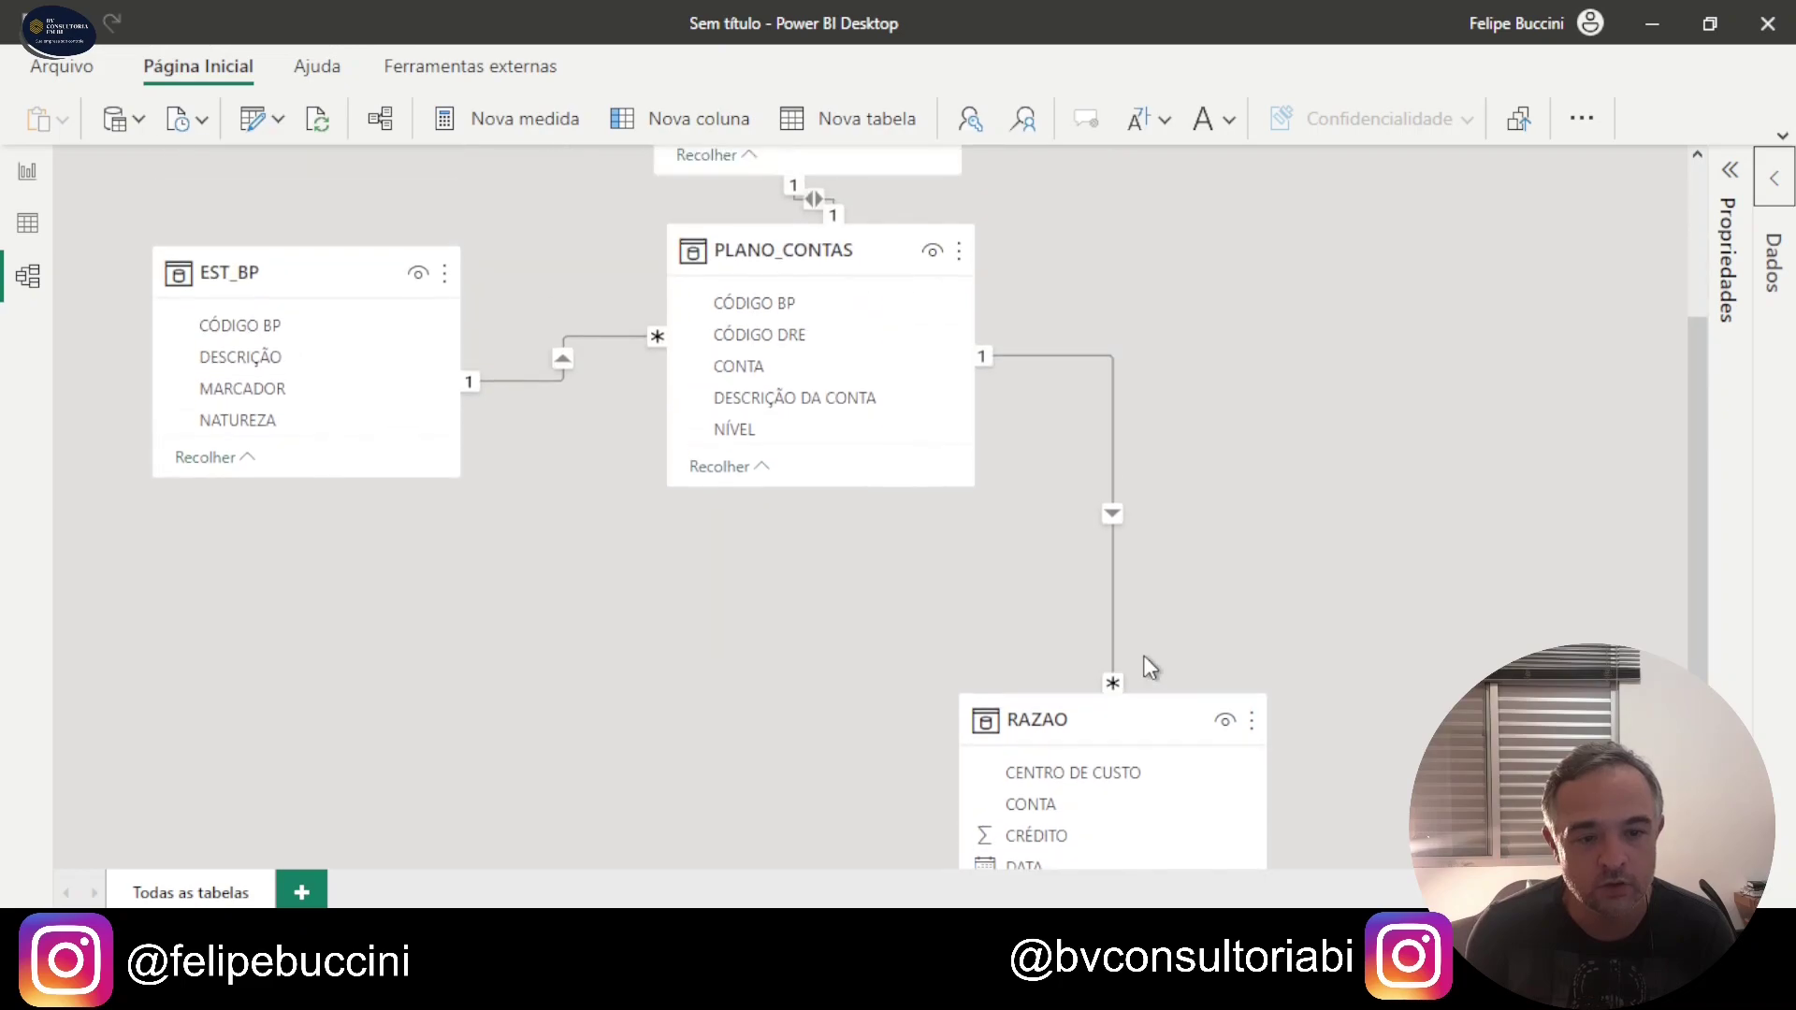
left_click_drag(1130, 719, 1277, 310)
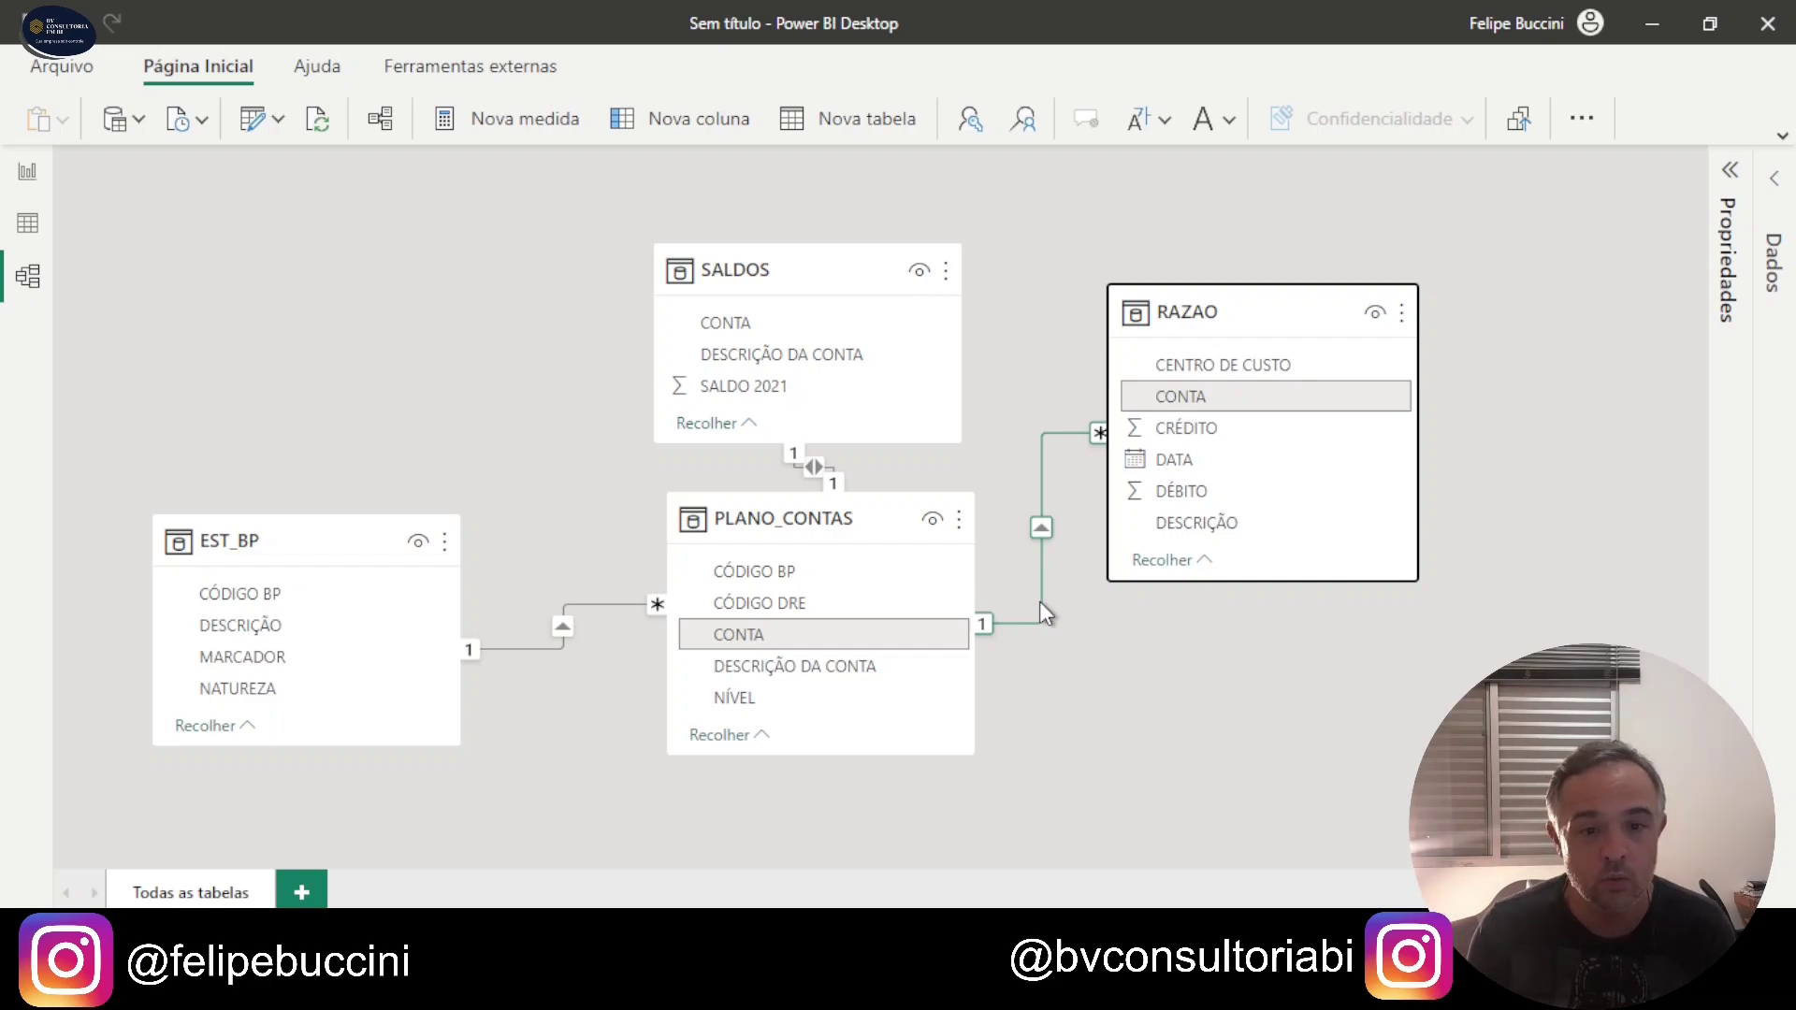
left_click_drag(748, 251, 584, 280)
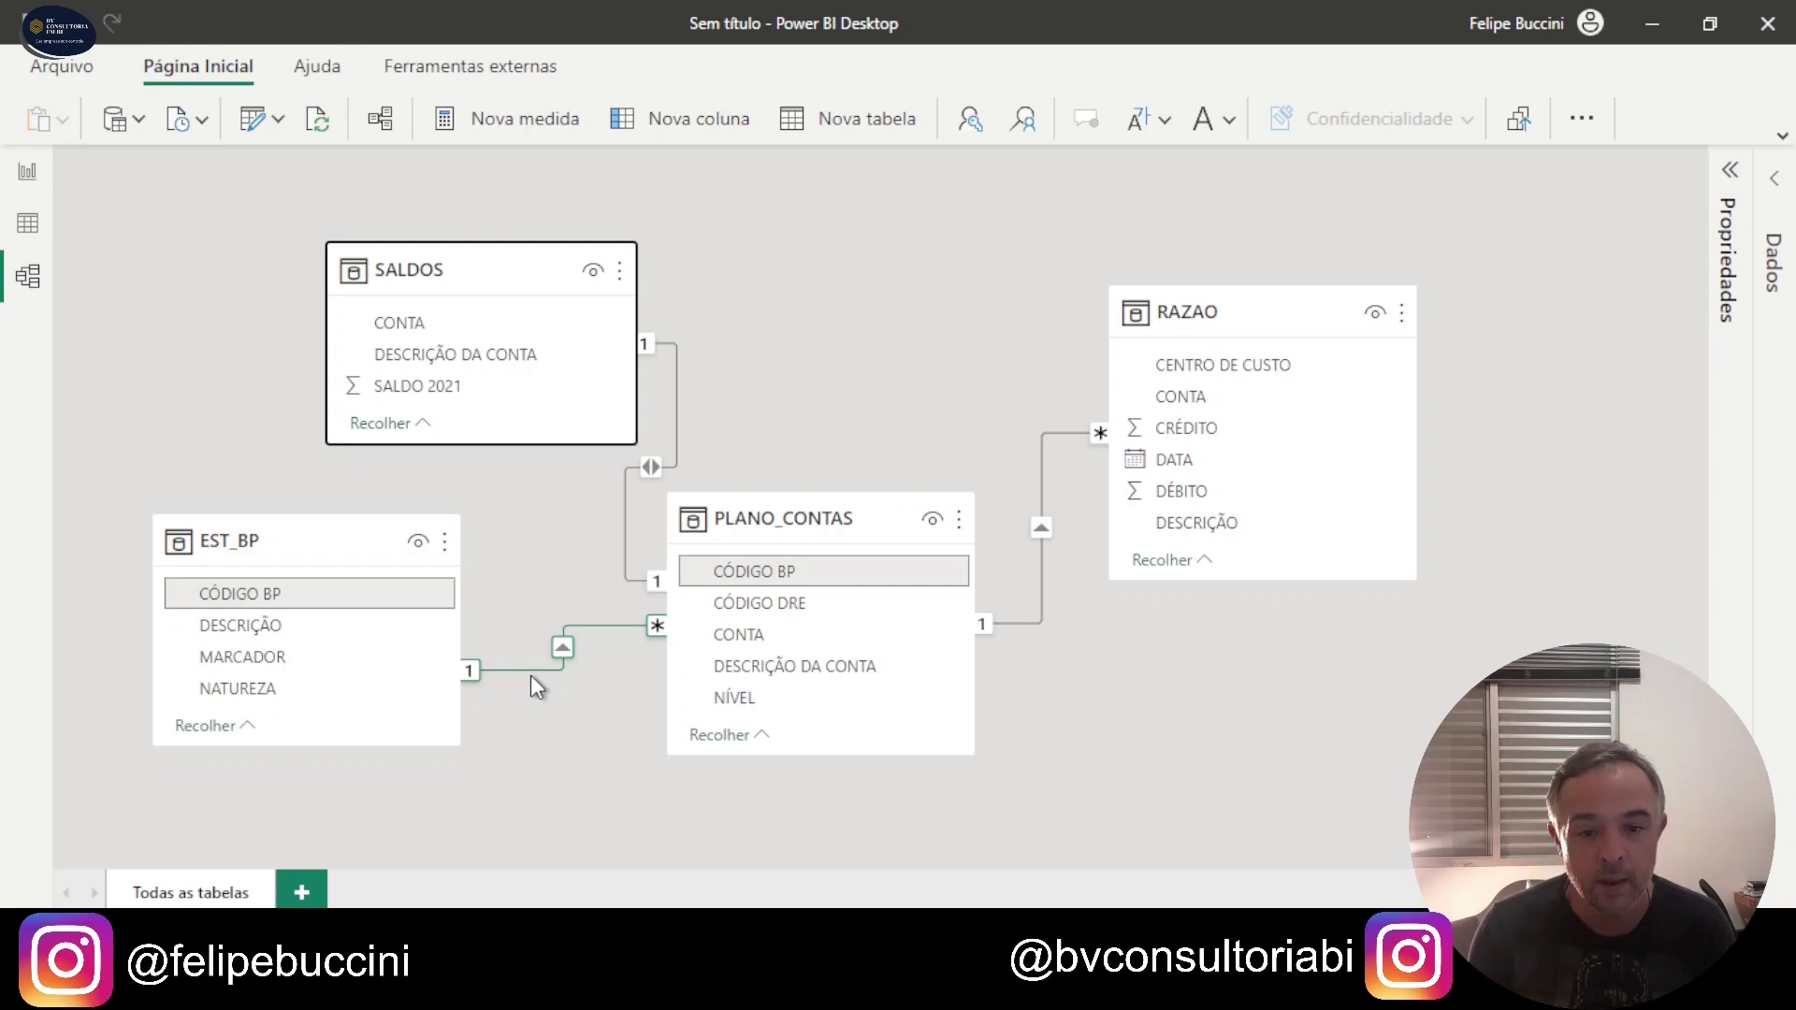
Step: Edit the relationship between SALDOS and PLANO_CONTAS so that PLANO_CONTAS is the first table and SALDOS the second
double_click(677, 385)
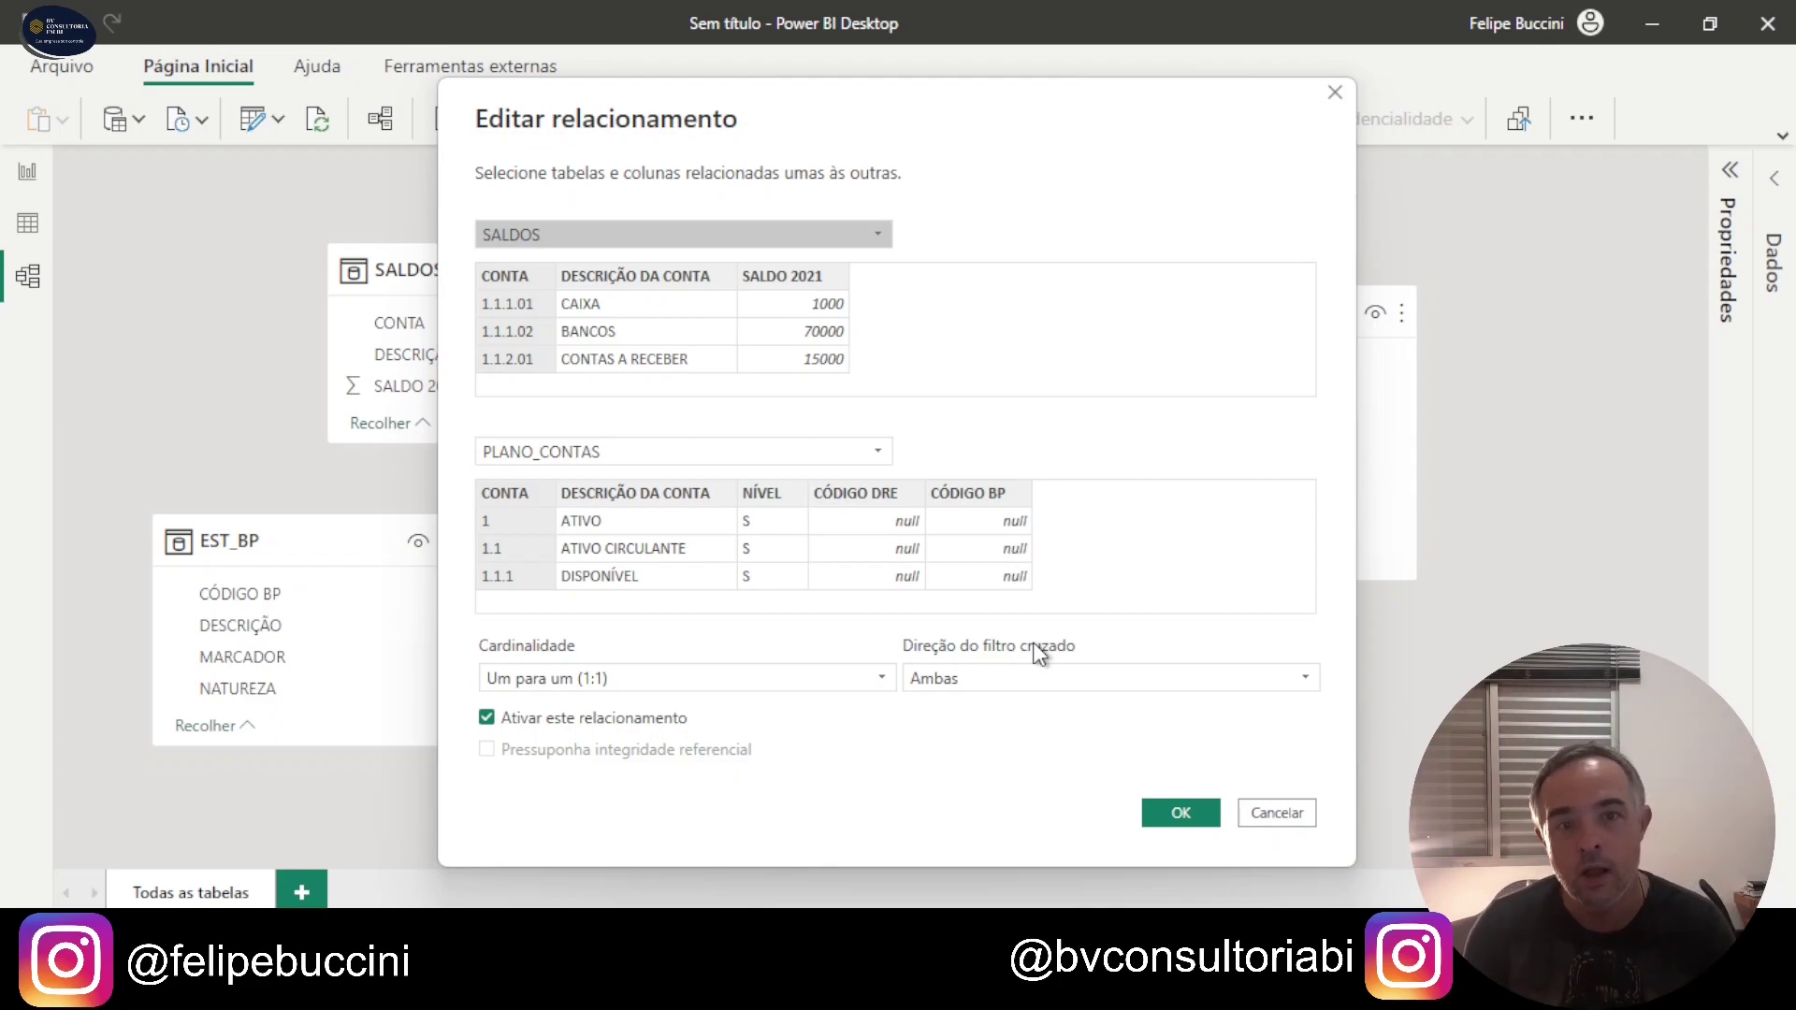
left_click(662, 236)
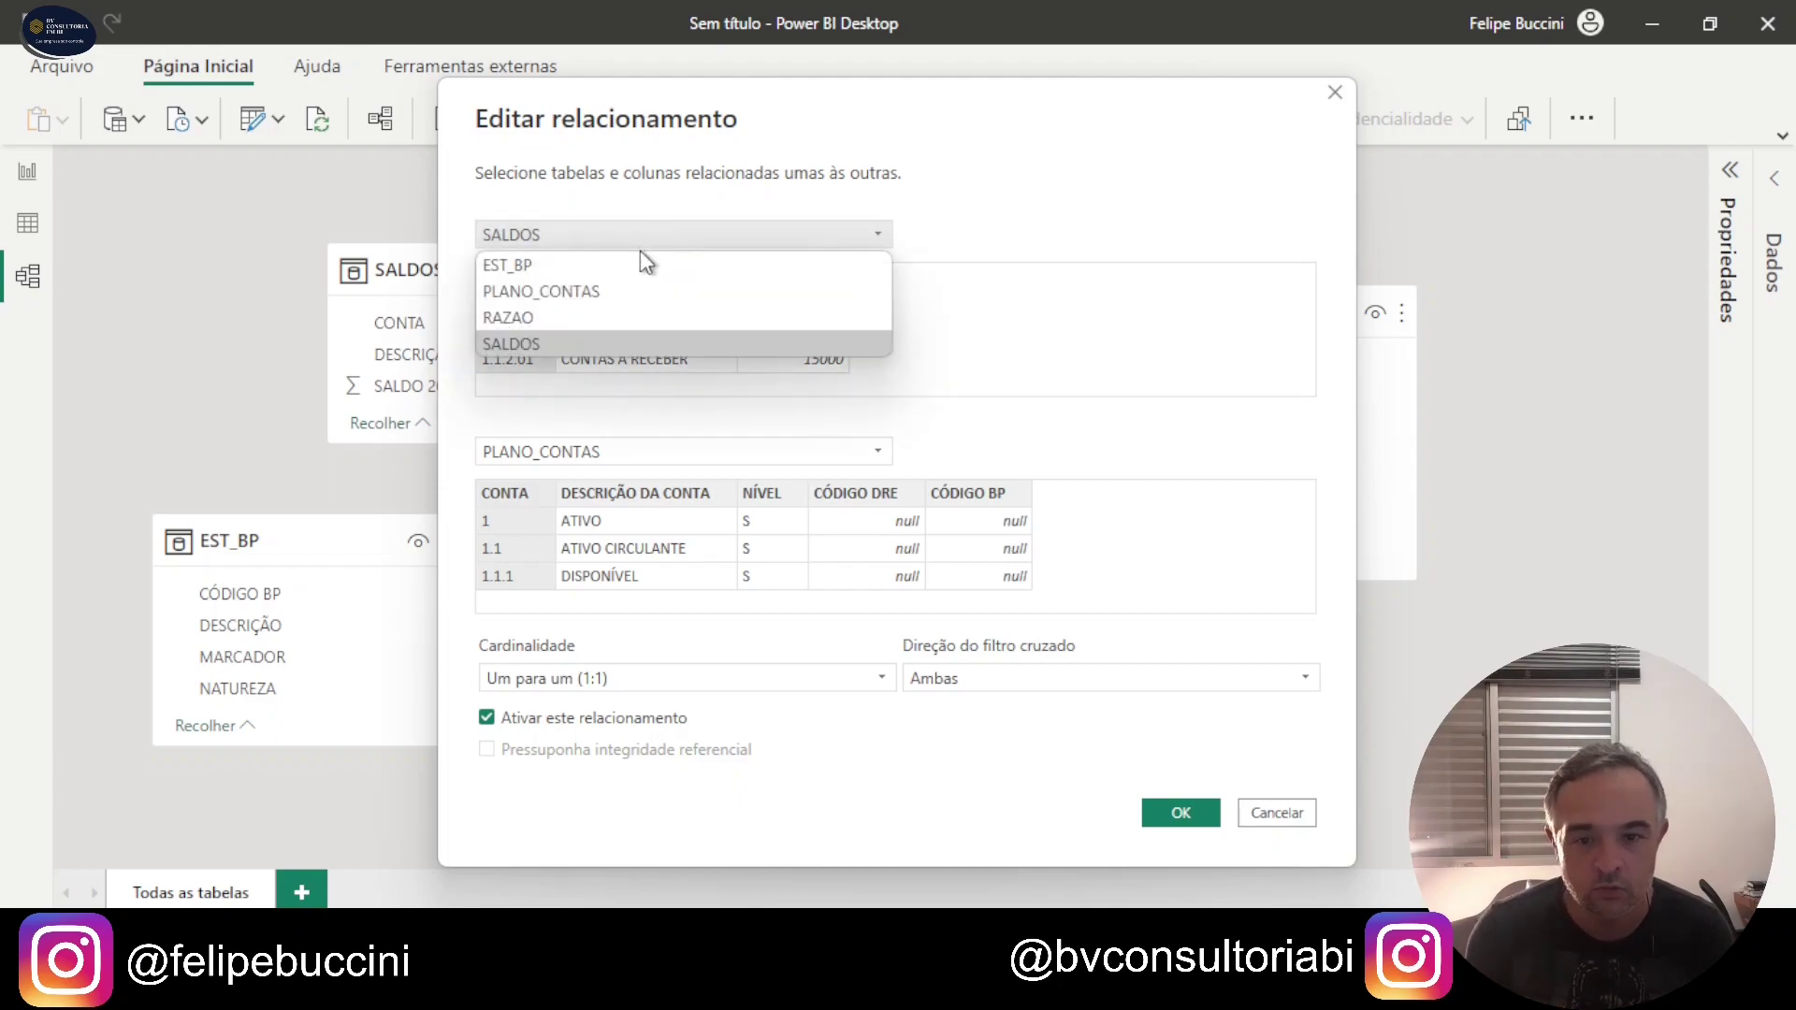
left_click(606, 290)
left_click(593, 455)
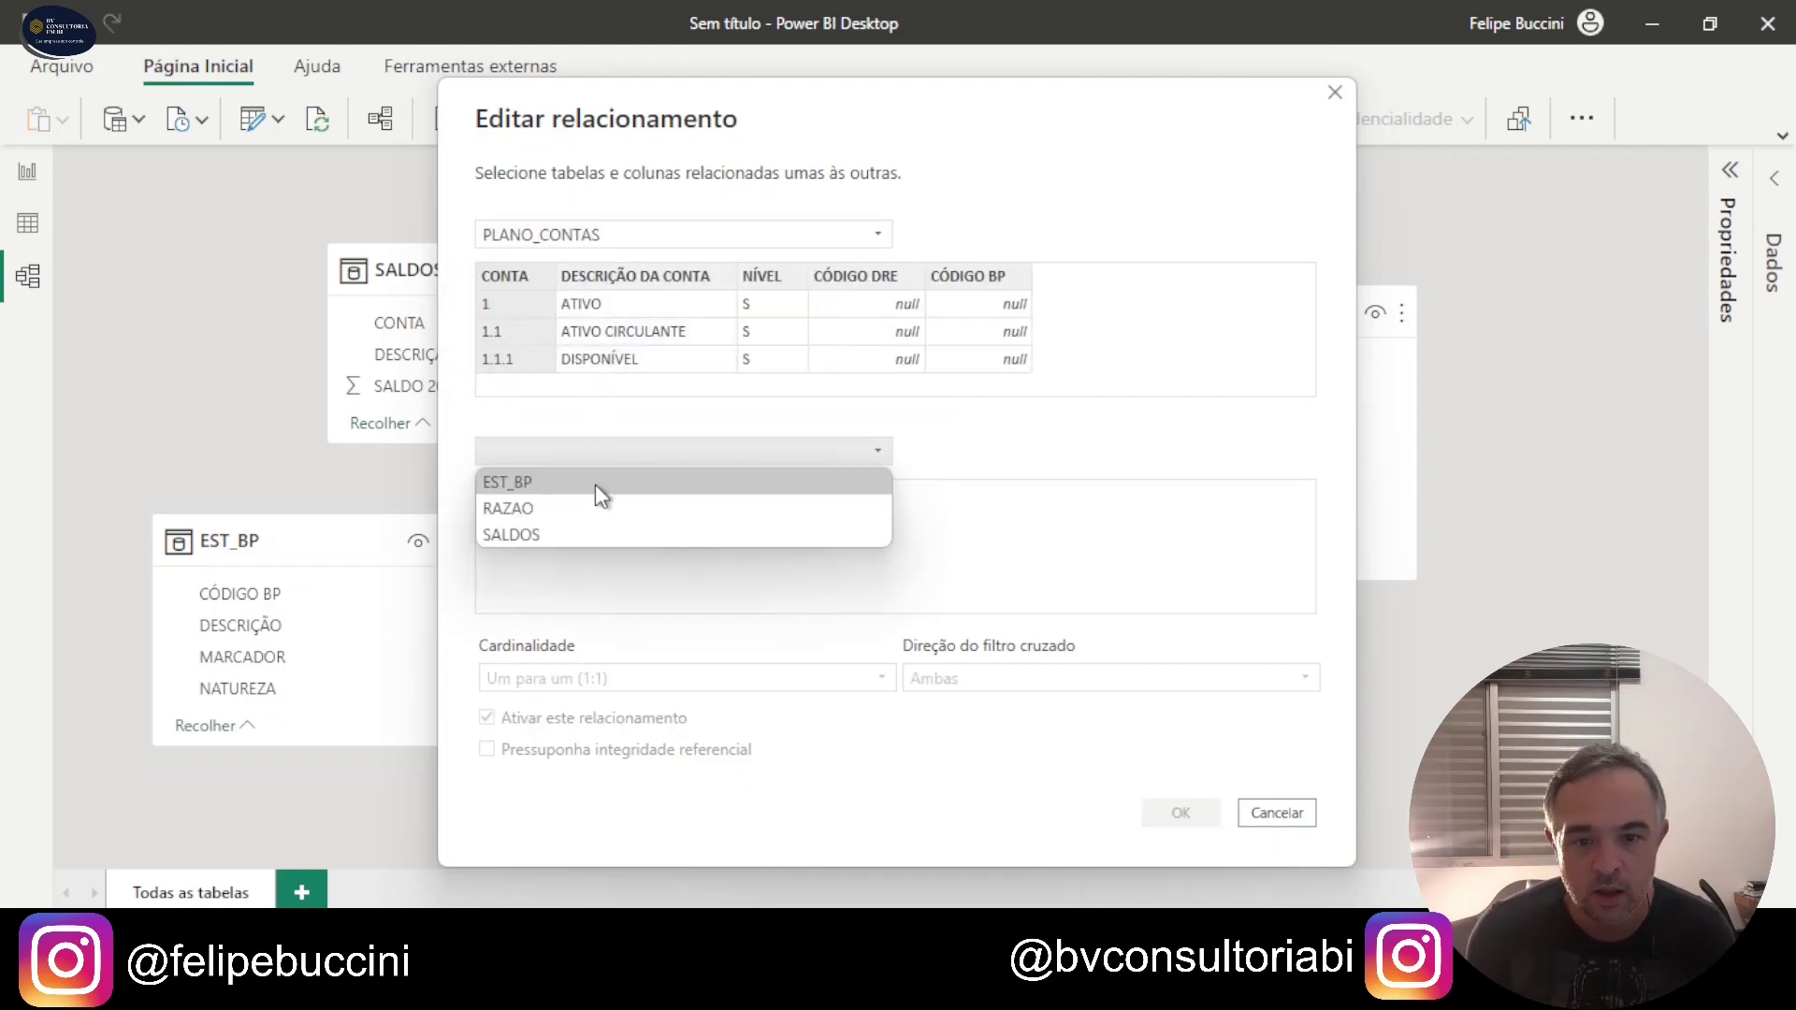
left_click(592, 535)
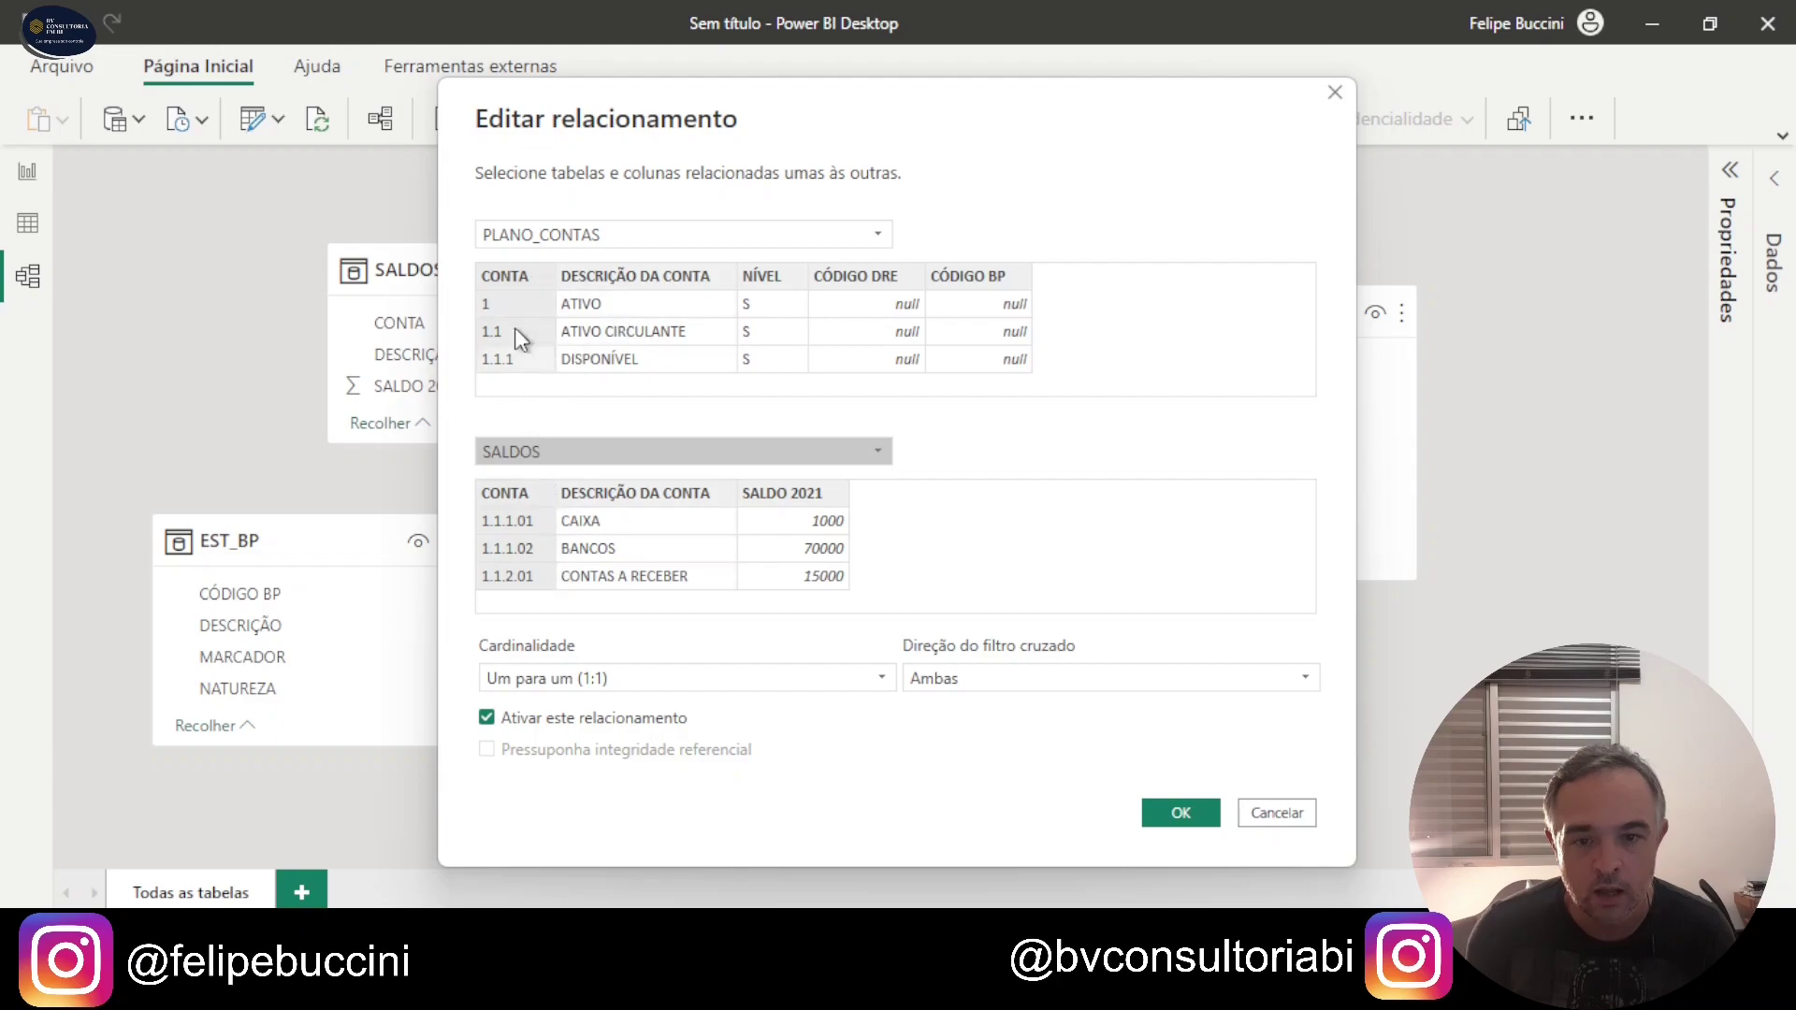
Step: Set the relationship's cardinality to Um para muitos (1:*) and its cross-filter direction to Único, and apply the change
left_click(636, 681)
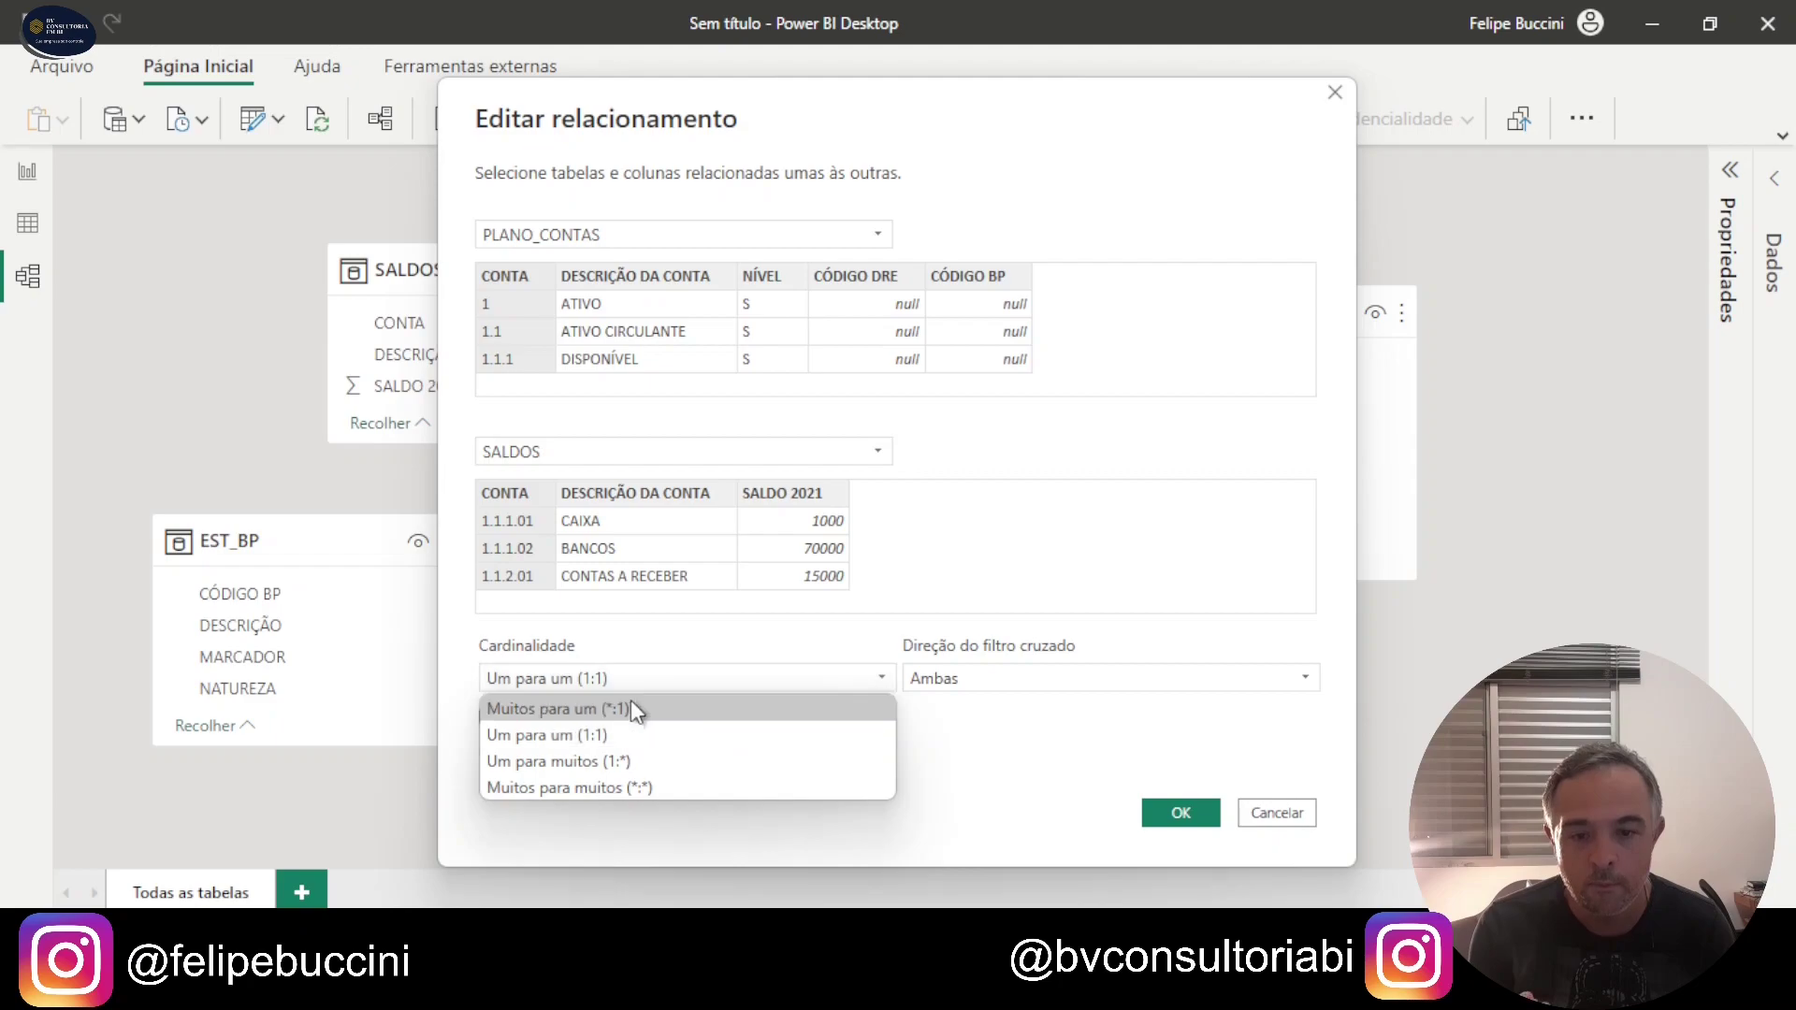
left_click(625, 760)
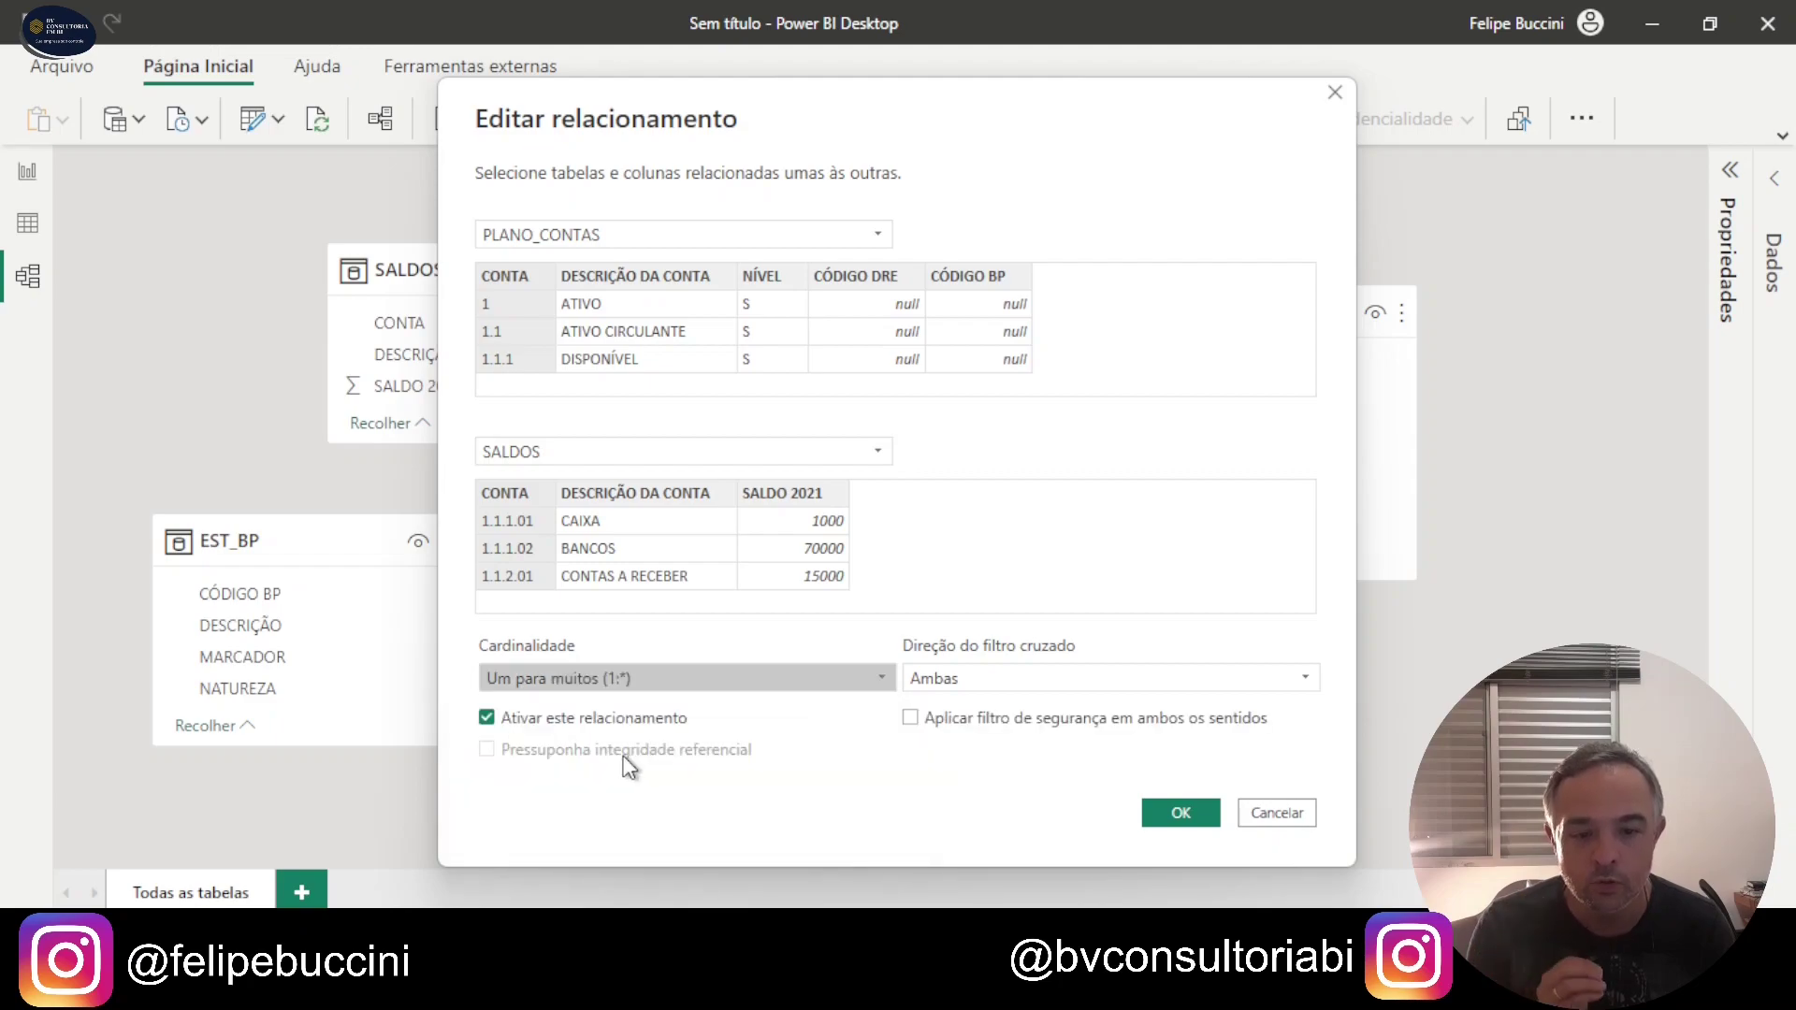
left_click(954, 680)
left_click(967, 708)
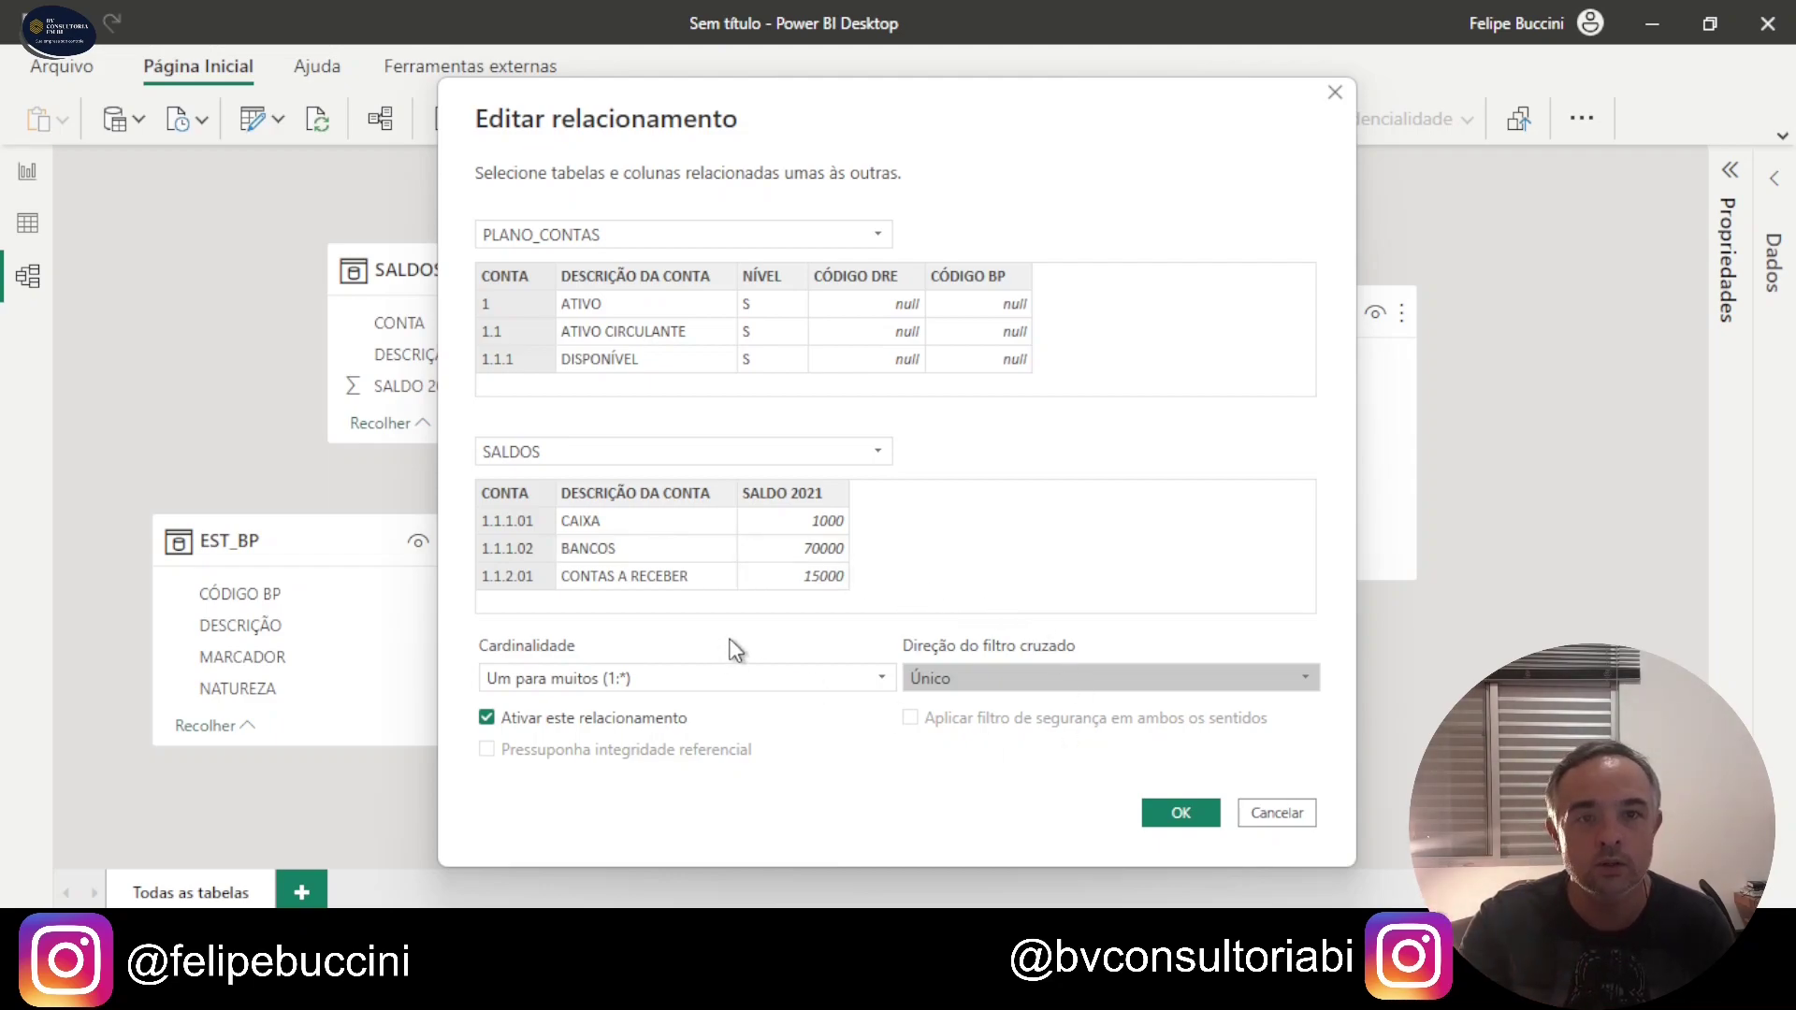
left_click(1177, 812)
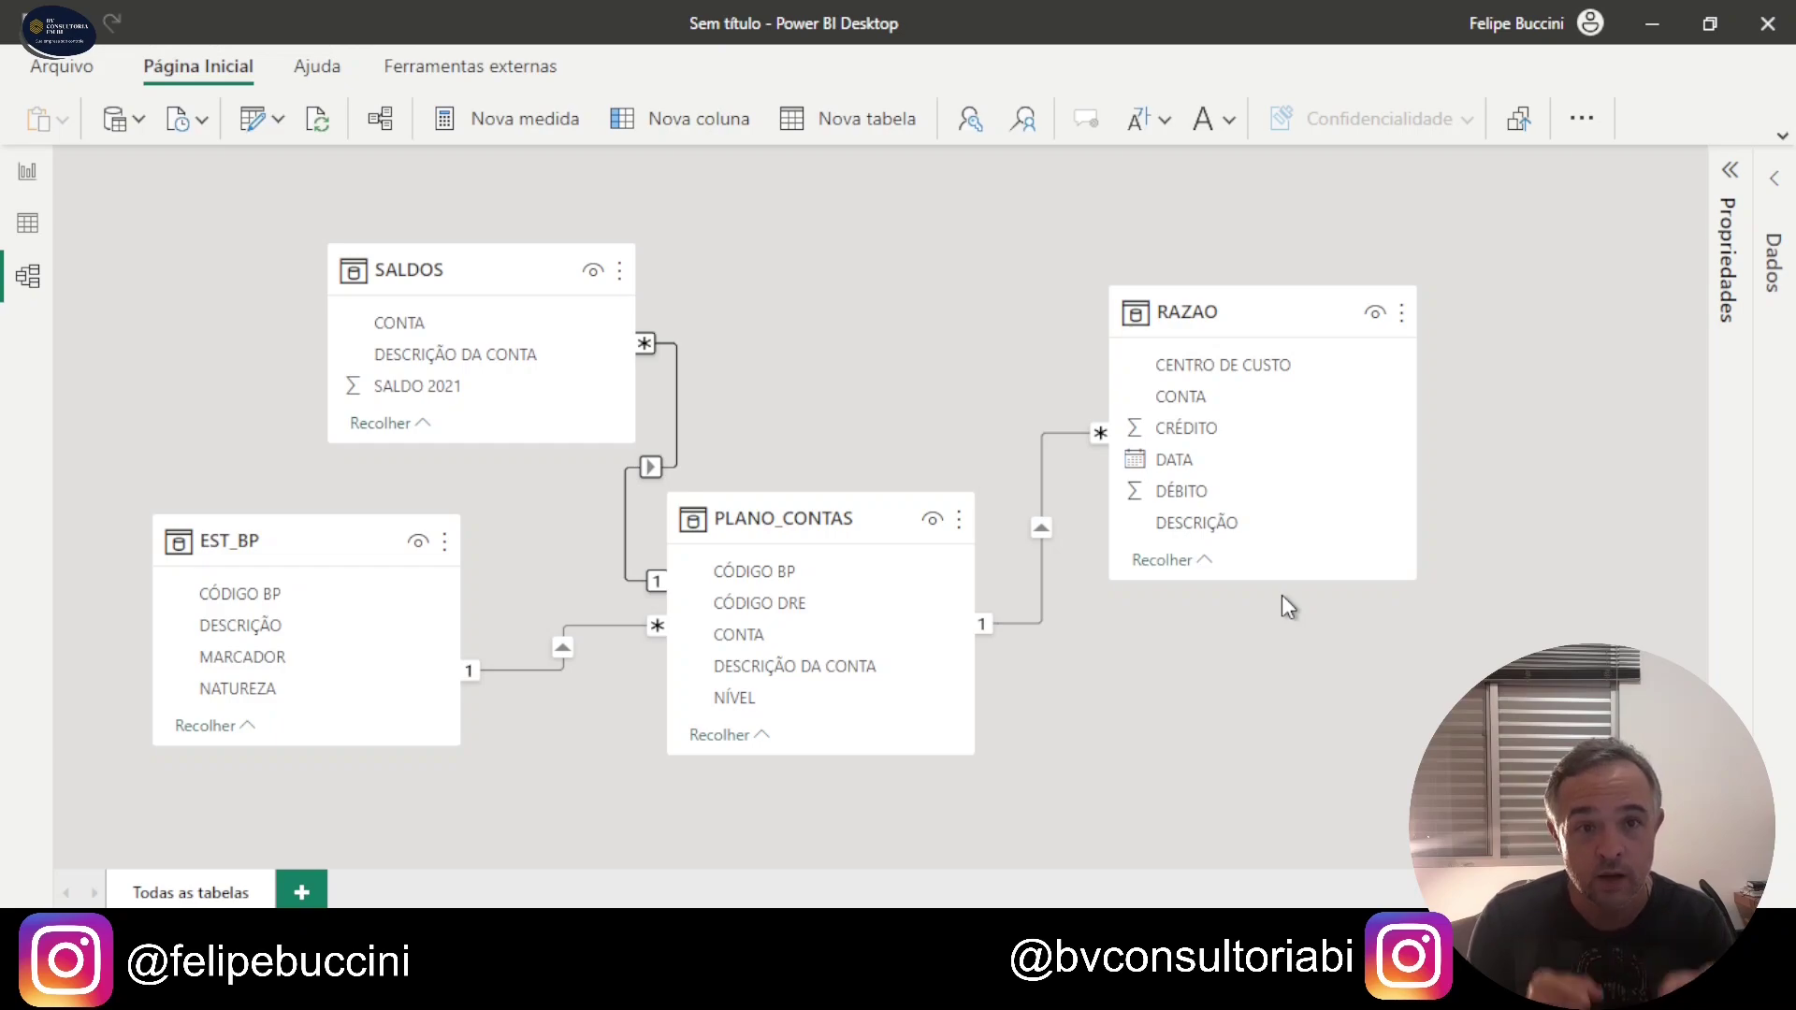
Step: Insert an empty table visual on the report page Página 1
left_click(27, 171)
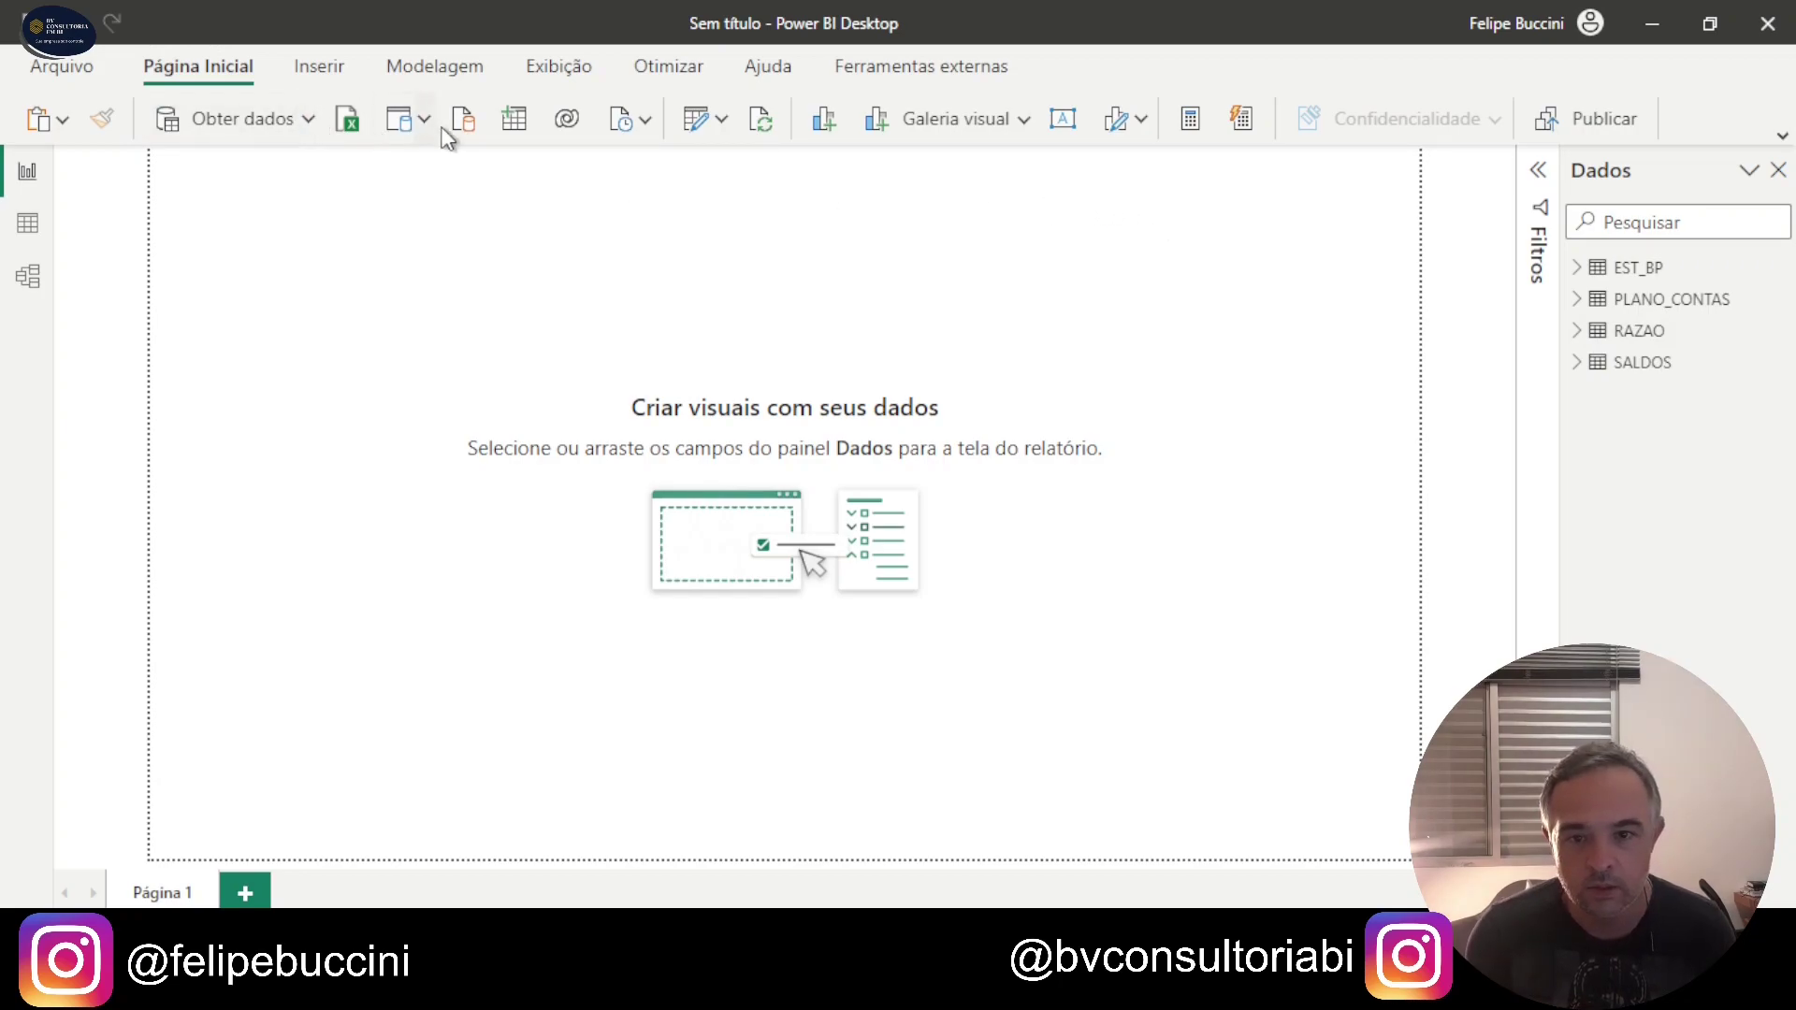
left_click(1024, 121)
scroll(739, 562, "down", 5)
left_click(614, 542)
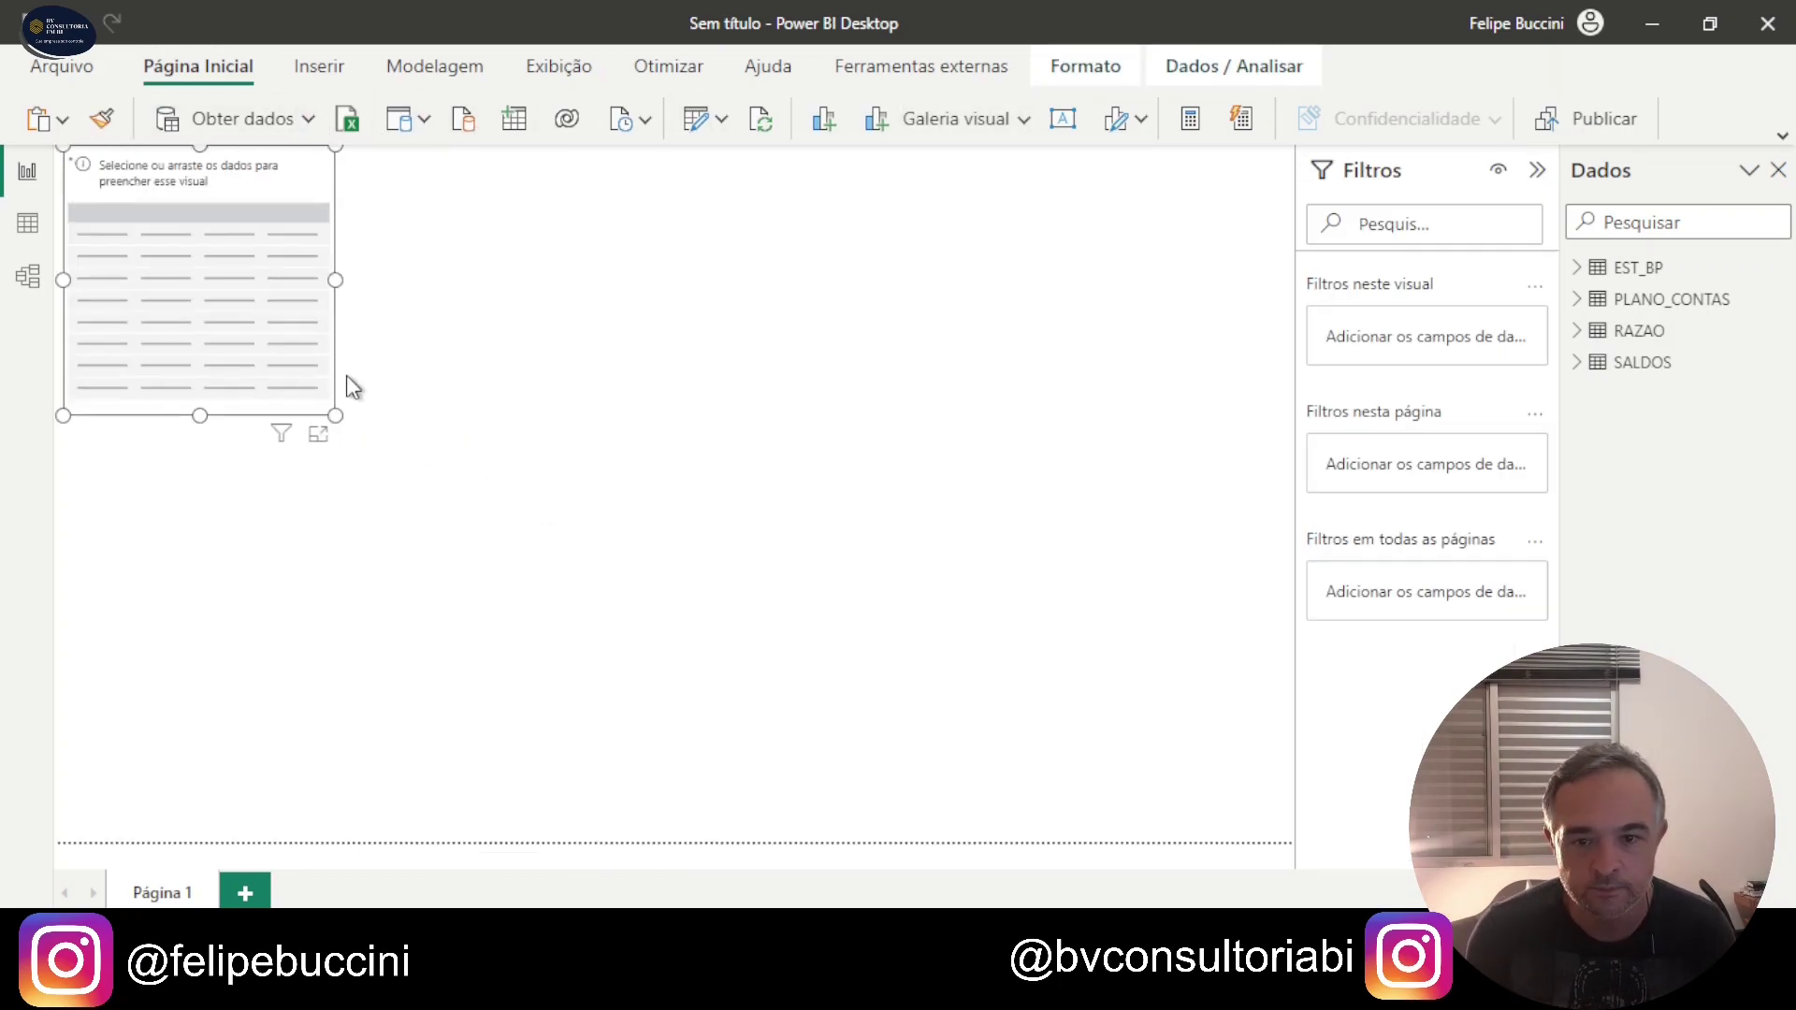
Step: Move the table visual to the middle of the report page, enlarge it and add the DESCRIÇÃO field from EST_BP
left_click_drag(281, 328, 565, 431)
left_click_drag(619, 524, 842, 684)
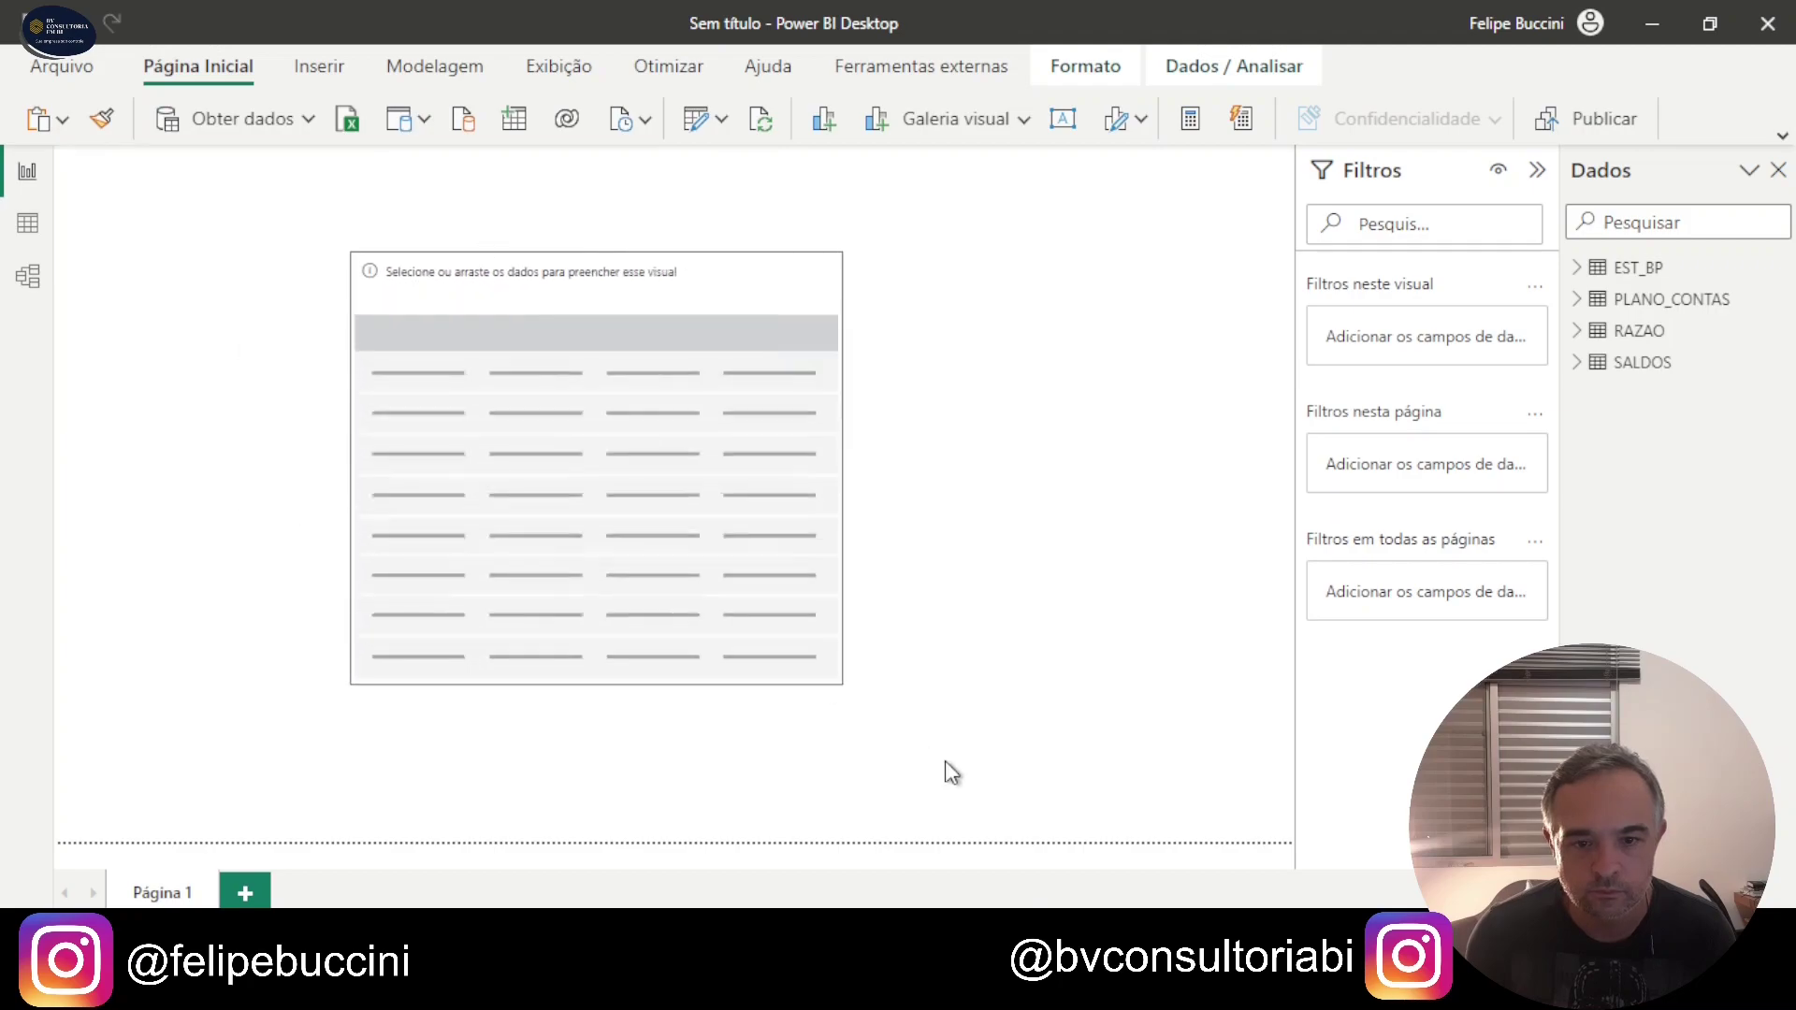
left_click_drag(945, 762, 1075, 805)
left_click_drag(917, 613, 938, 601)
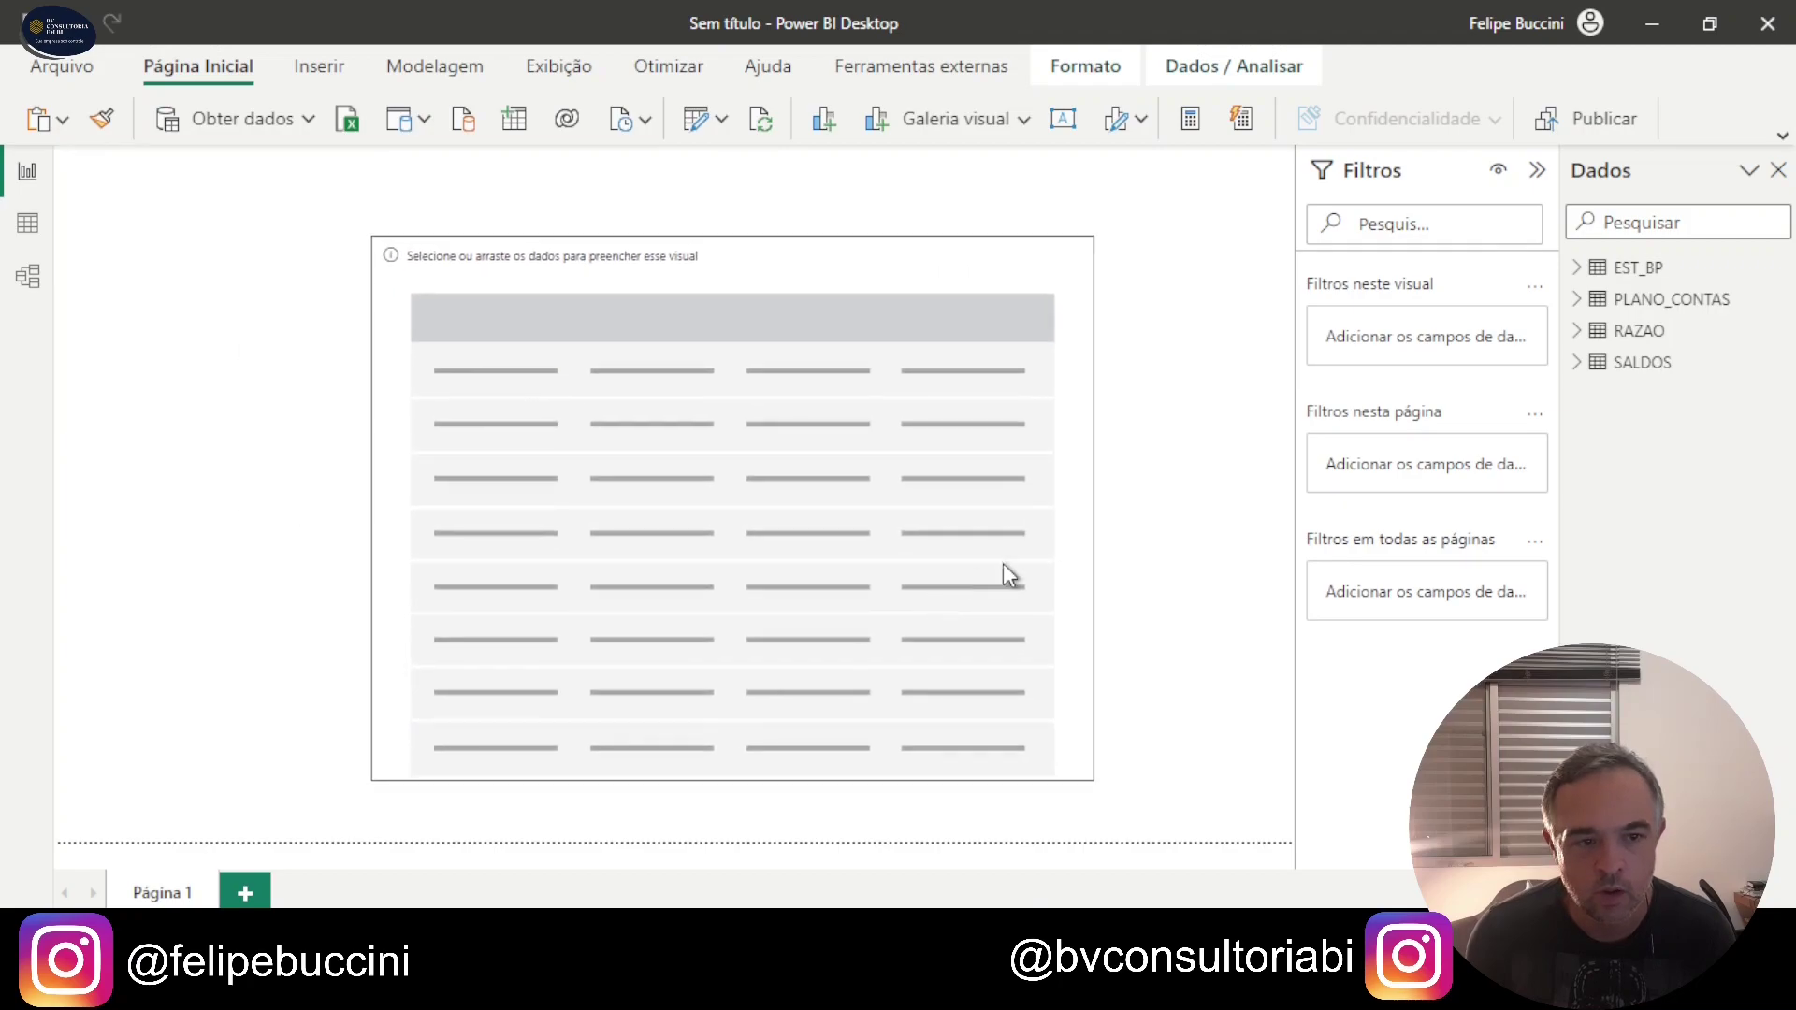
left_click(1576, 269)
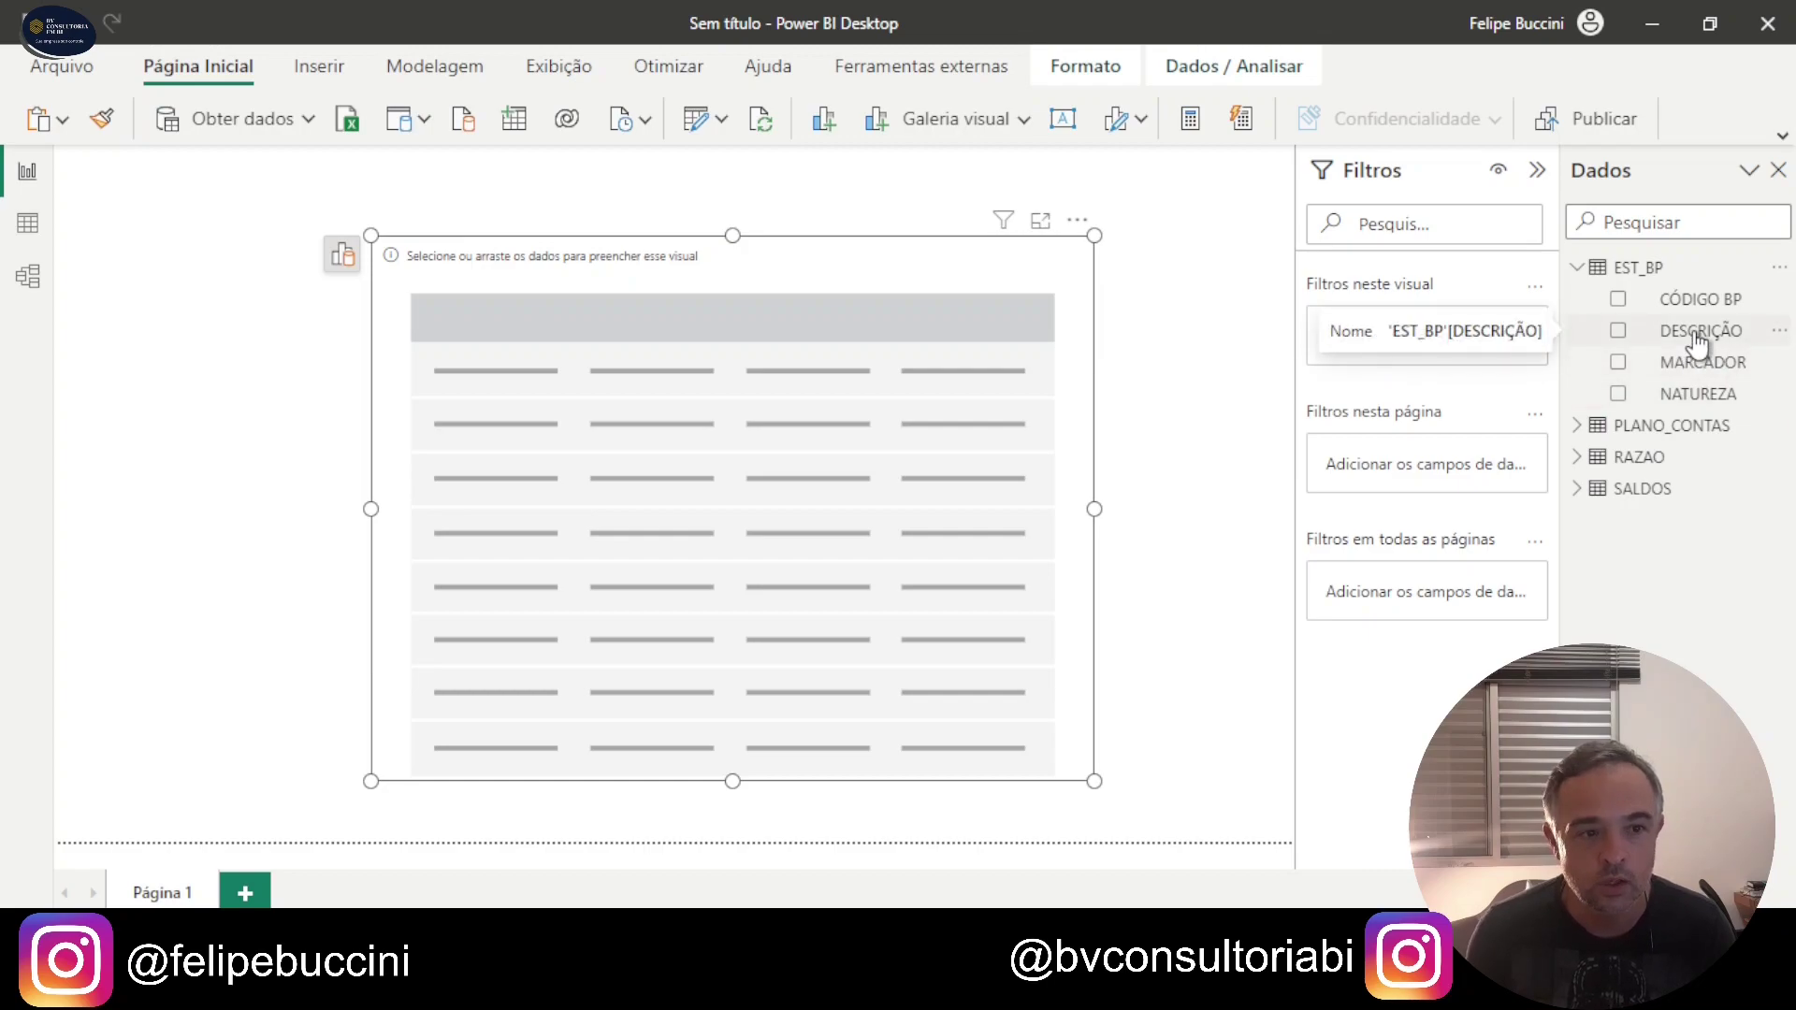
left_click_drag(1699, 344, 956, 445)
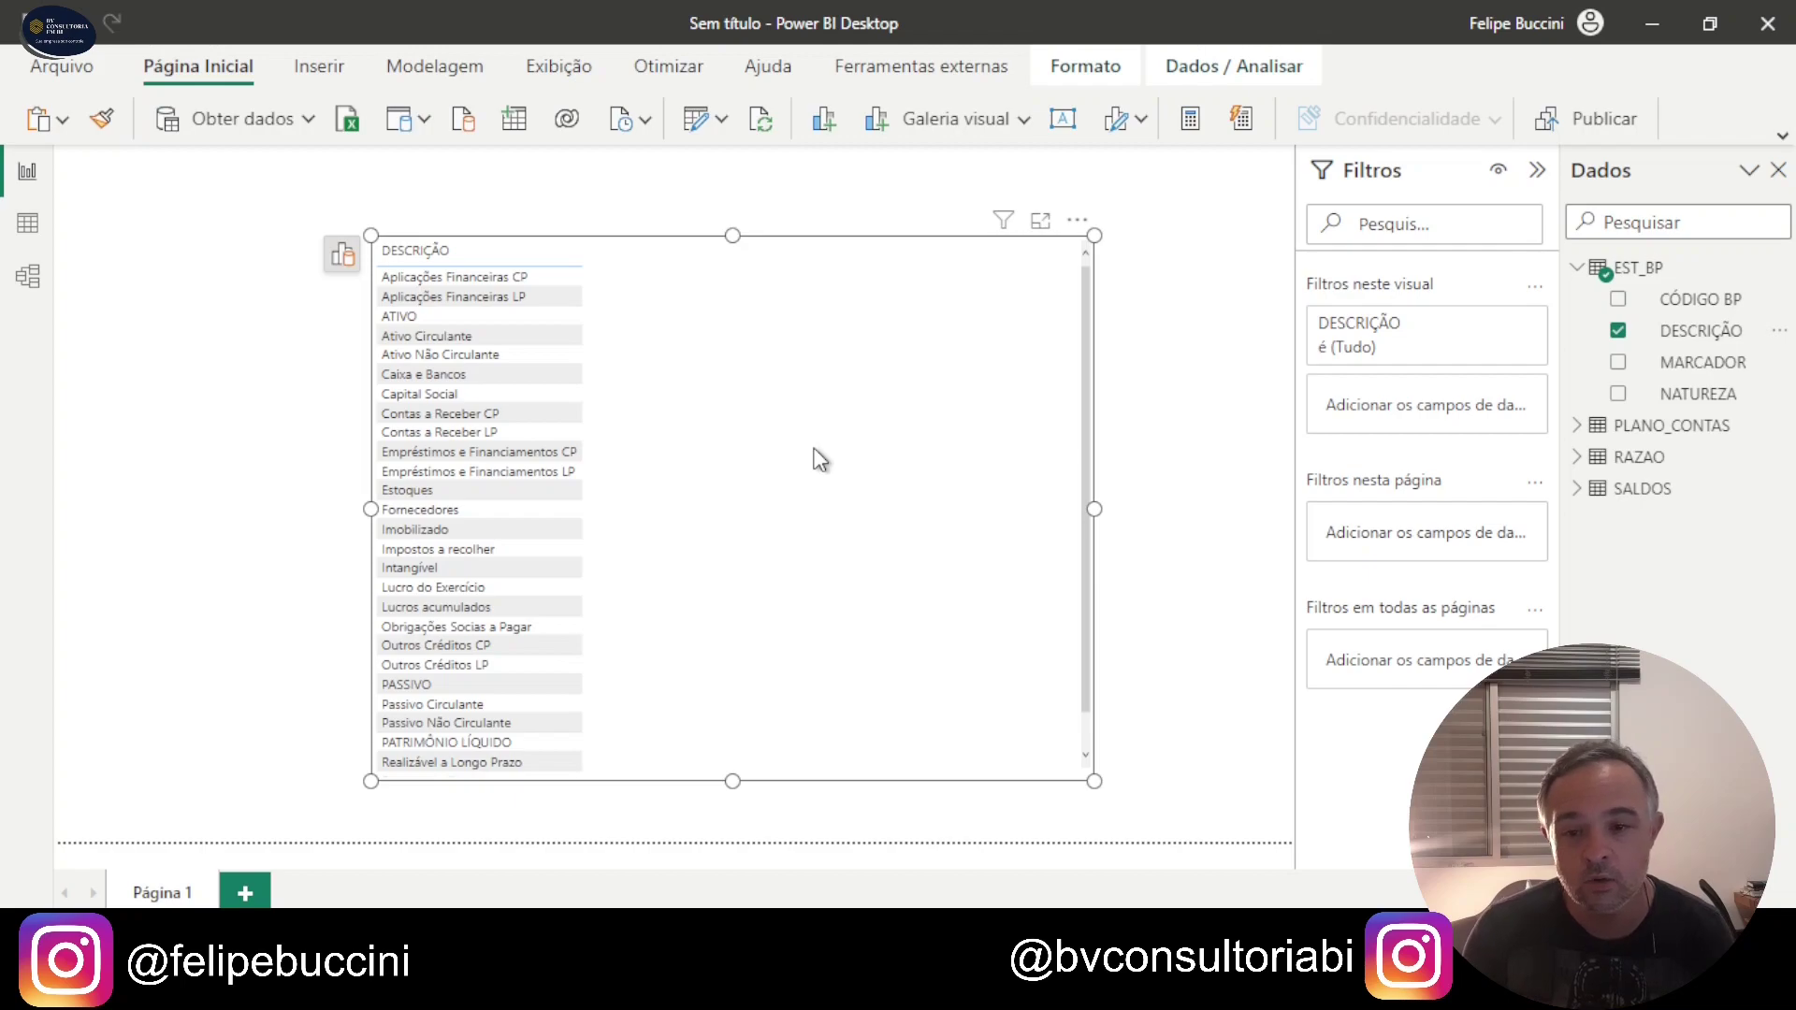
Step: Review the row order and CÓDIGO BP codes of the EST_BP table in the data view
left_click(26, 227)
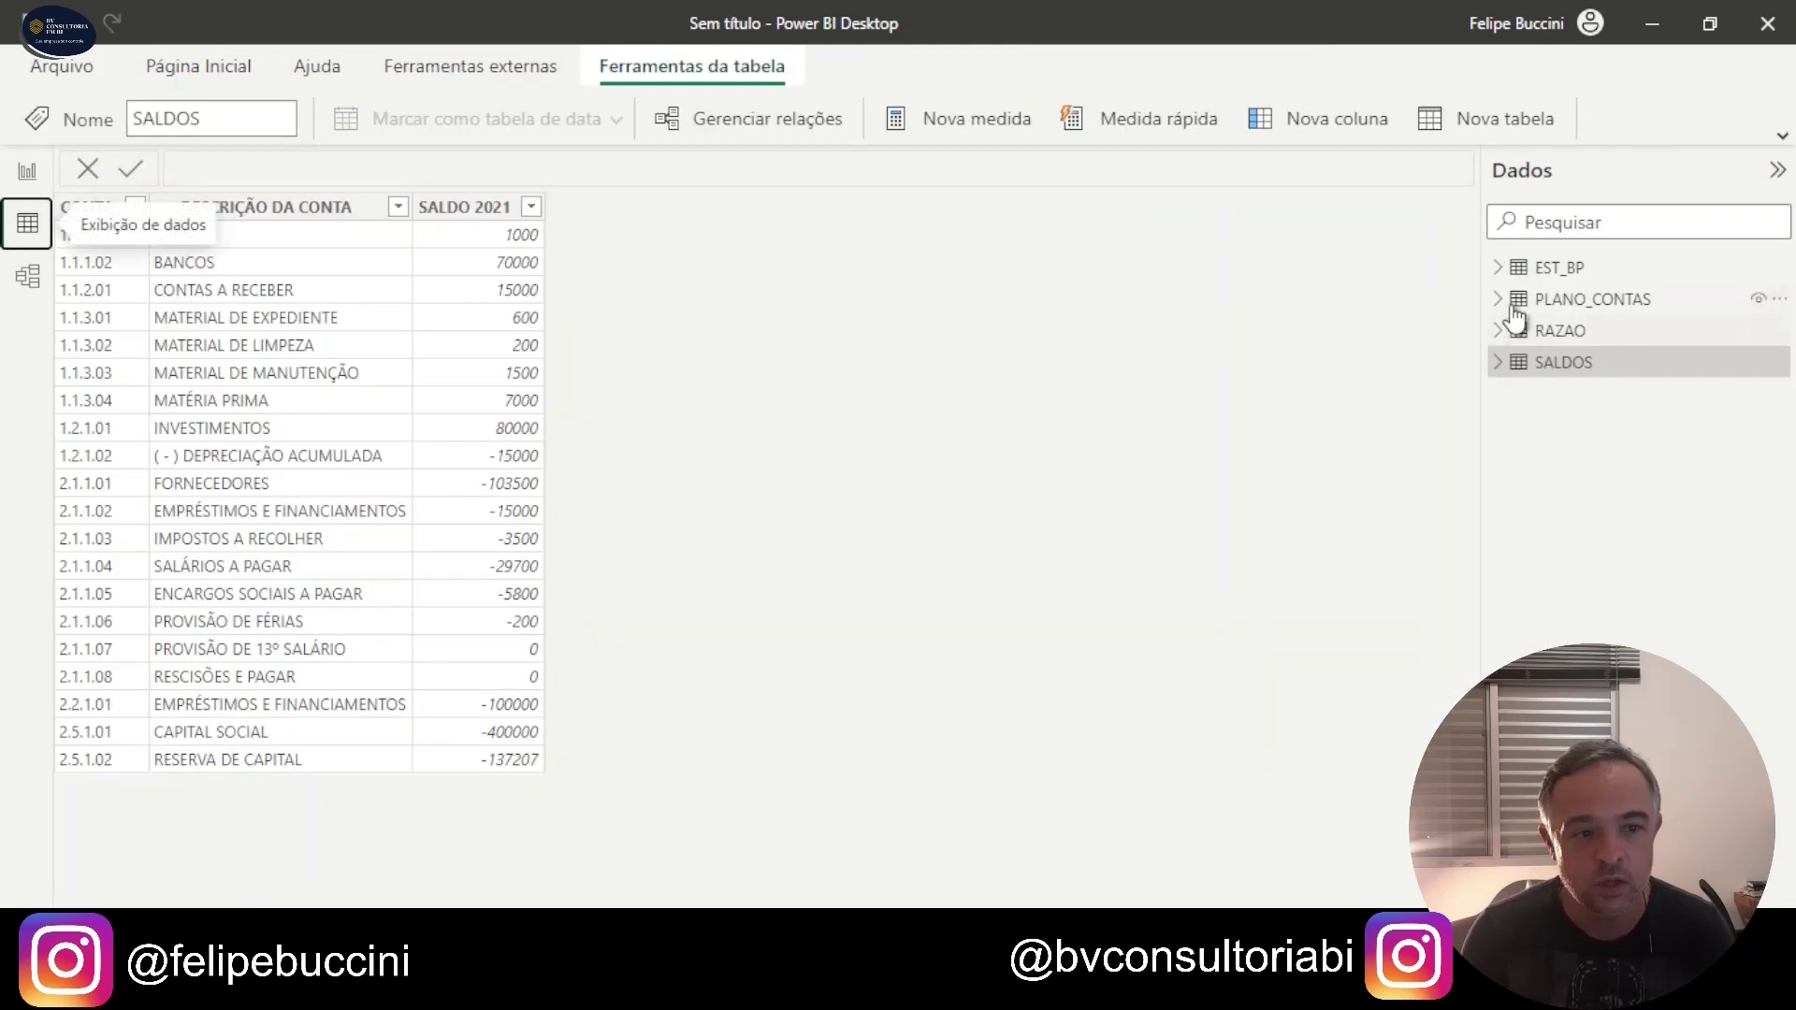
left_click(1556, 269)
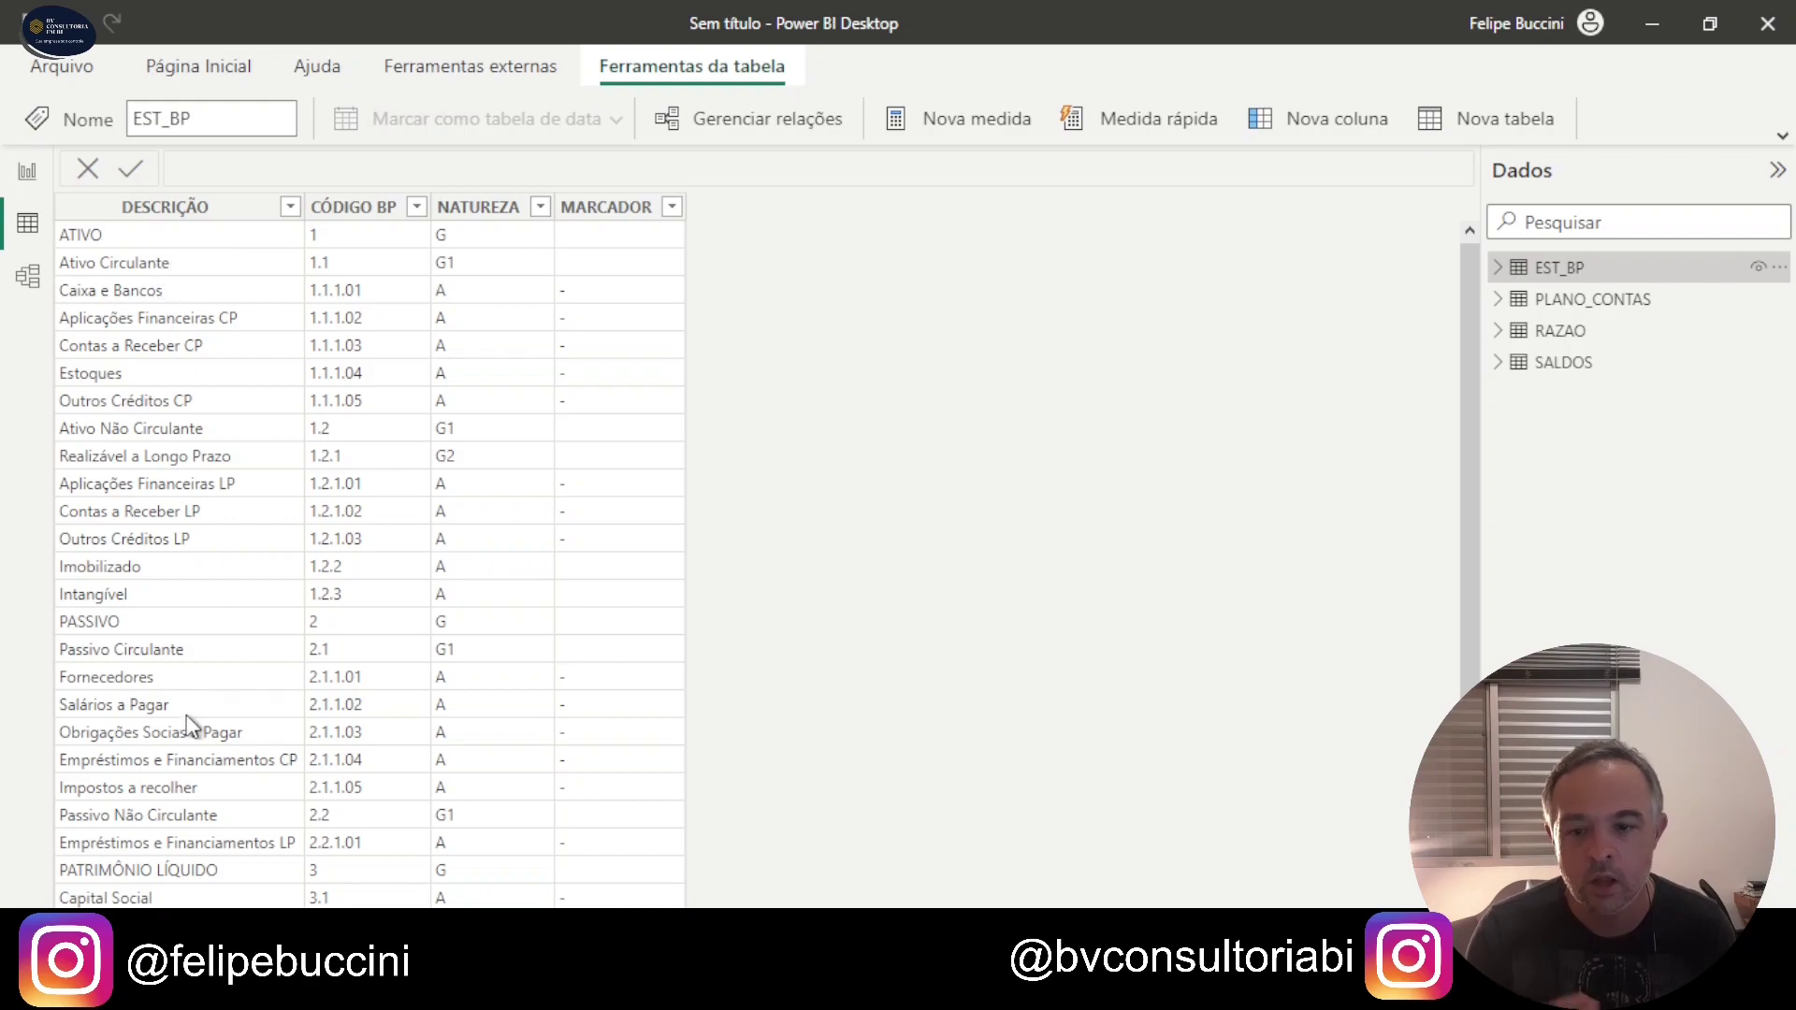
scroll(194, 713, "down", 1)
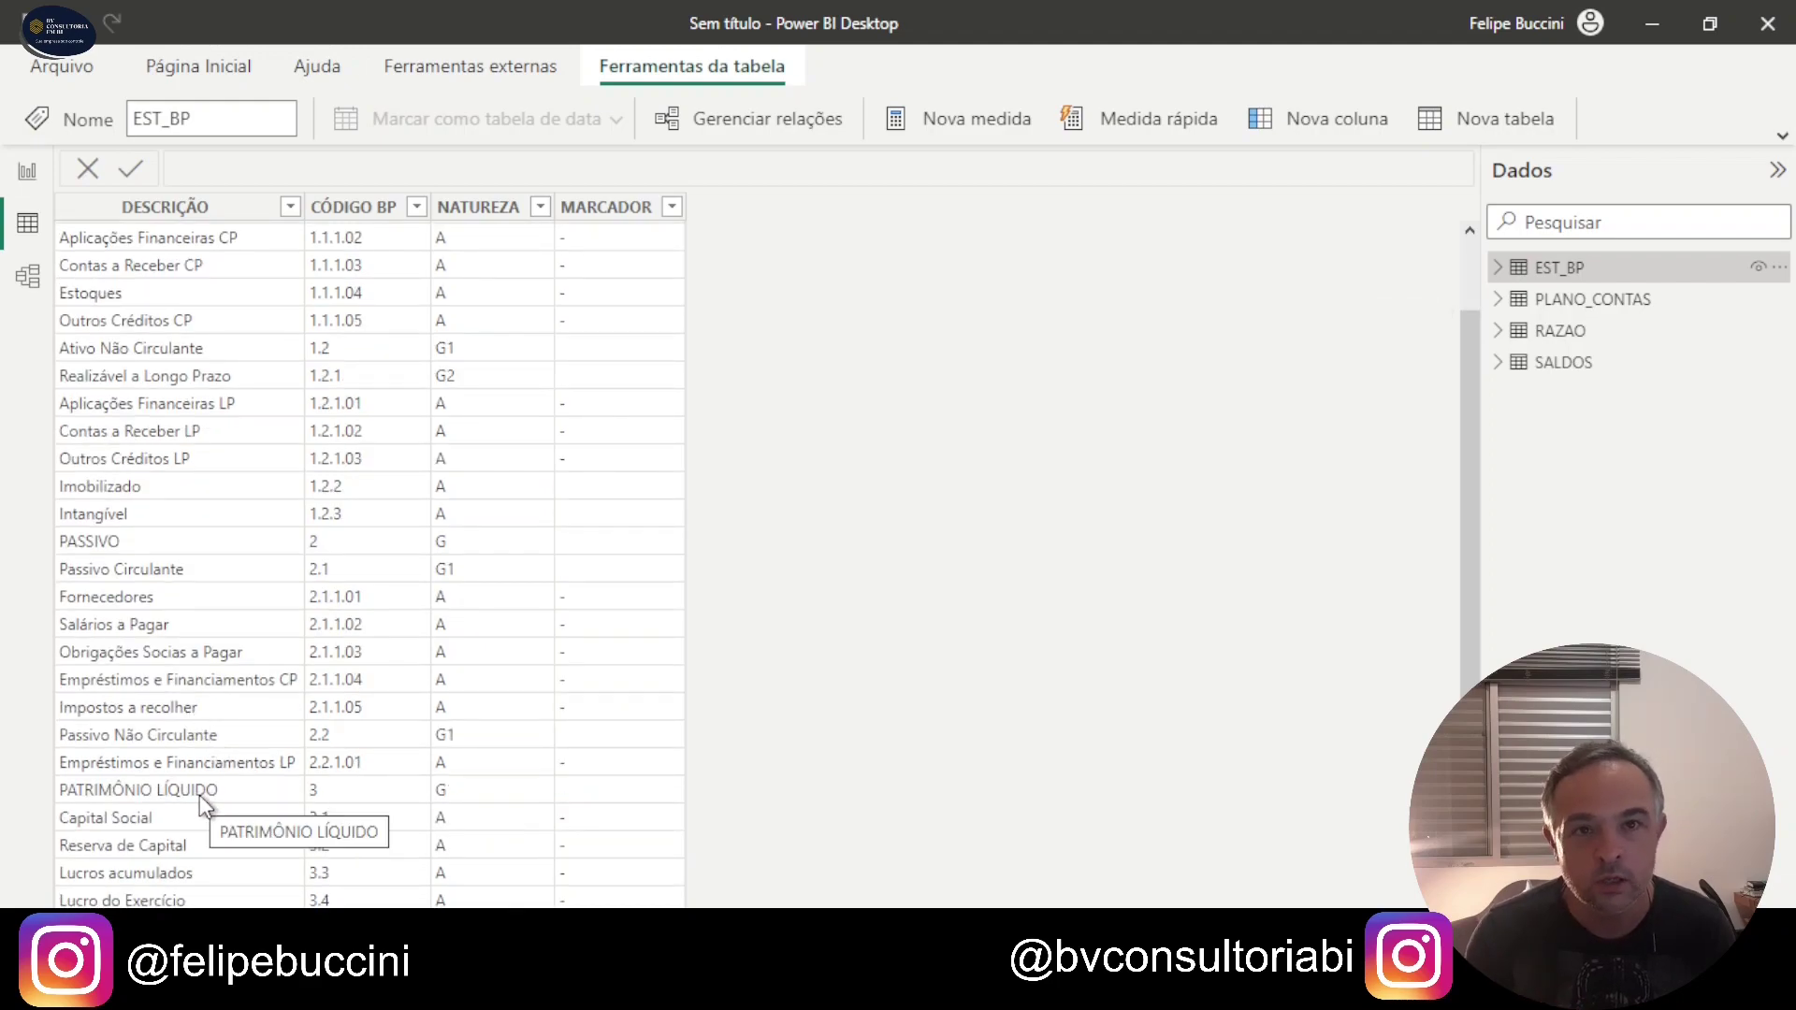
scroll(200, 767, "up", 1)
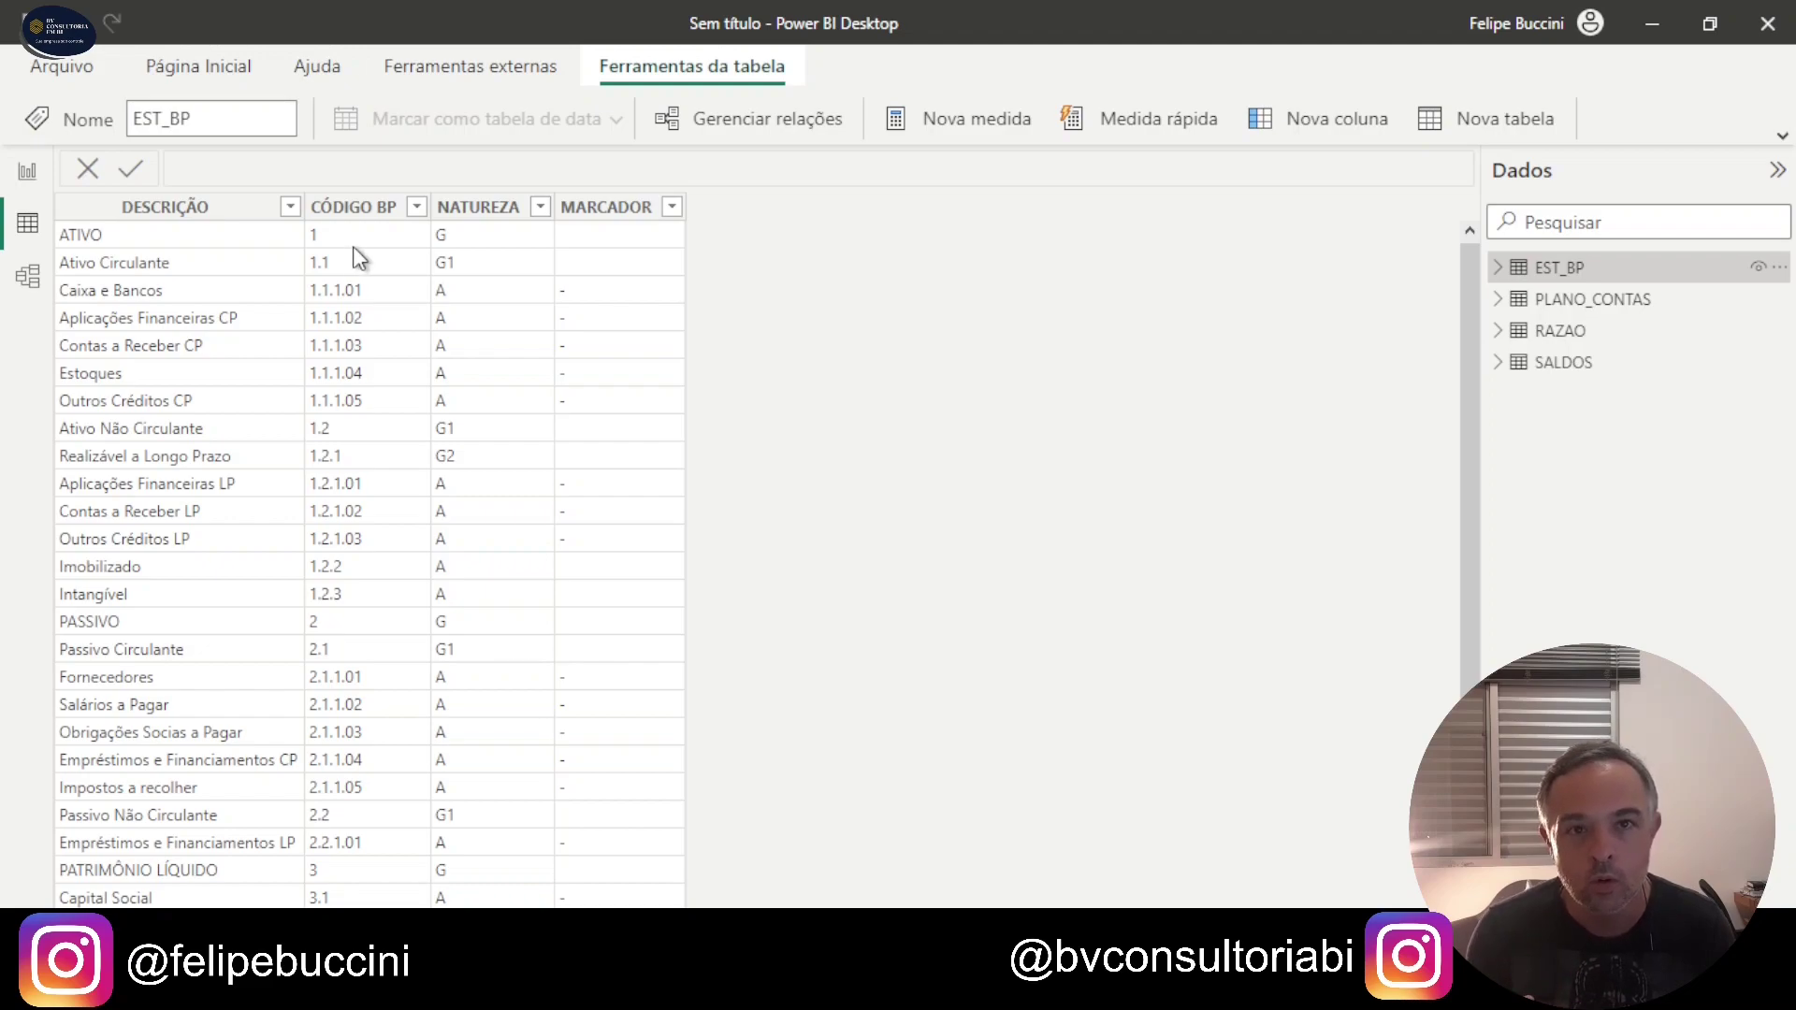
left_click(365, 625)
scroll(365, 629, "down", 2)
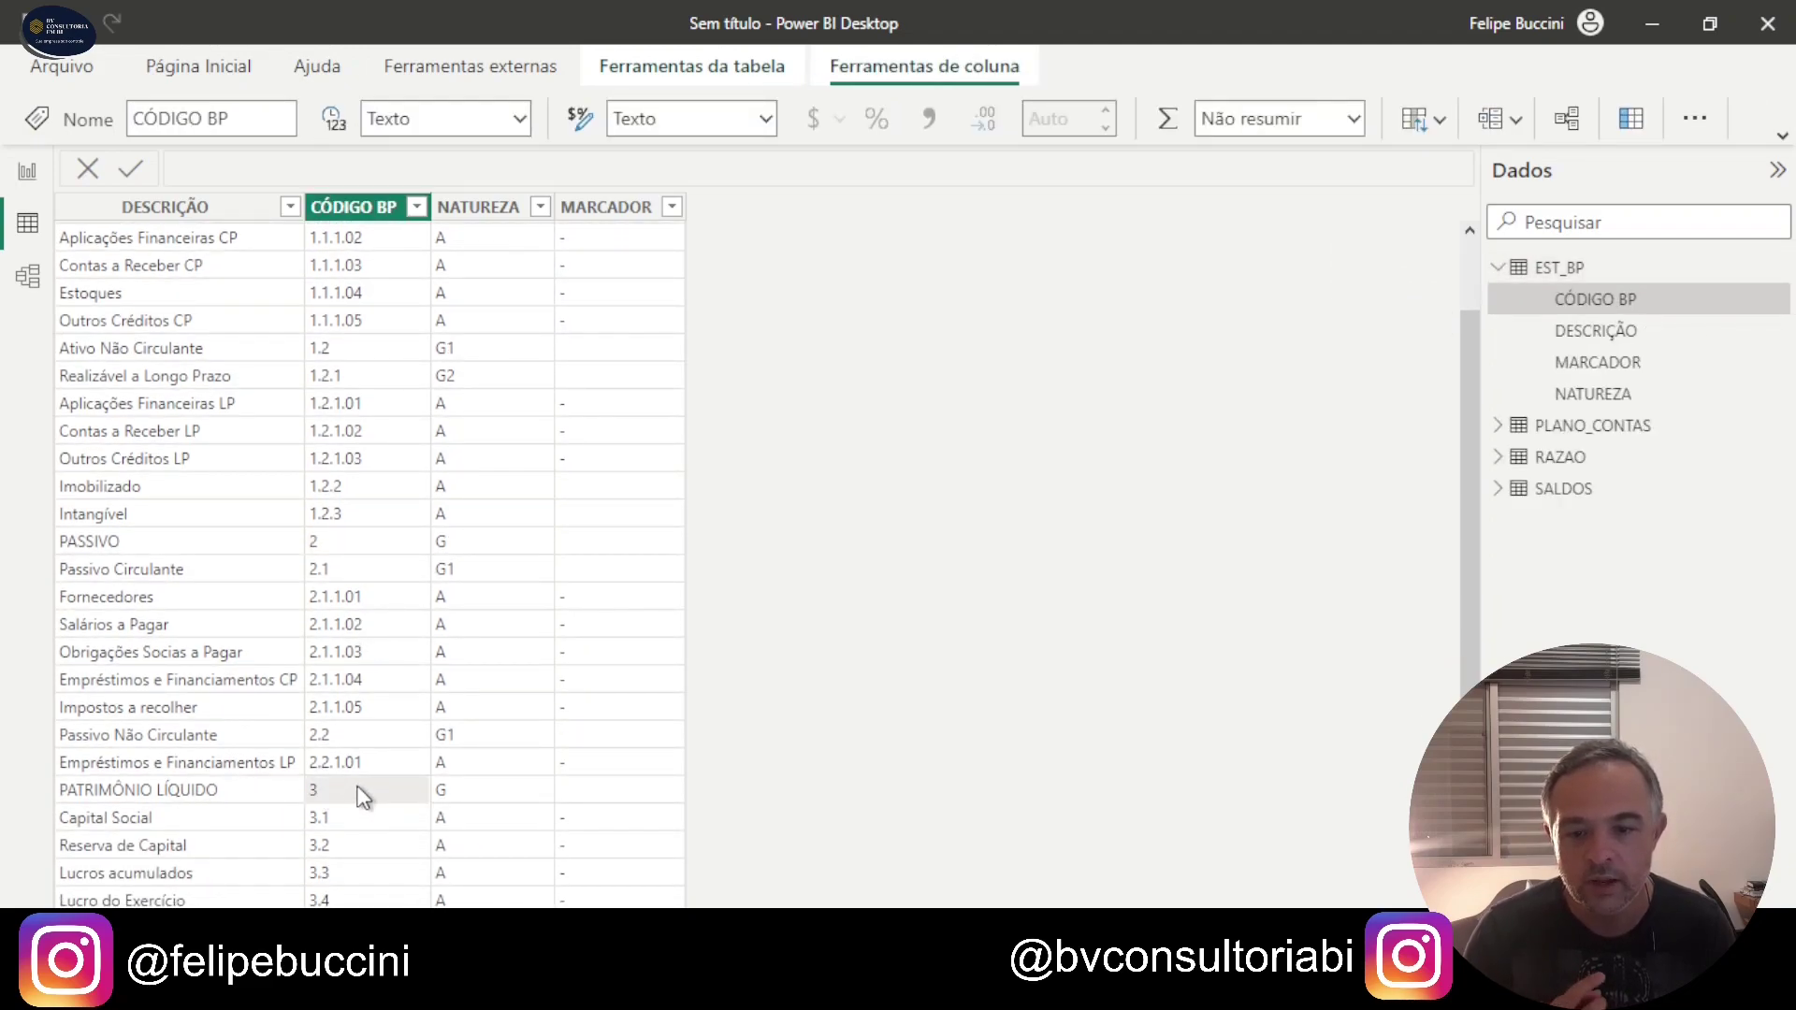
scroll(373, 753, "up", 1)
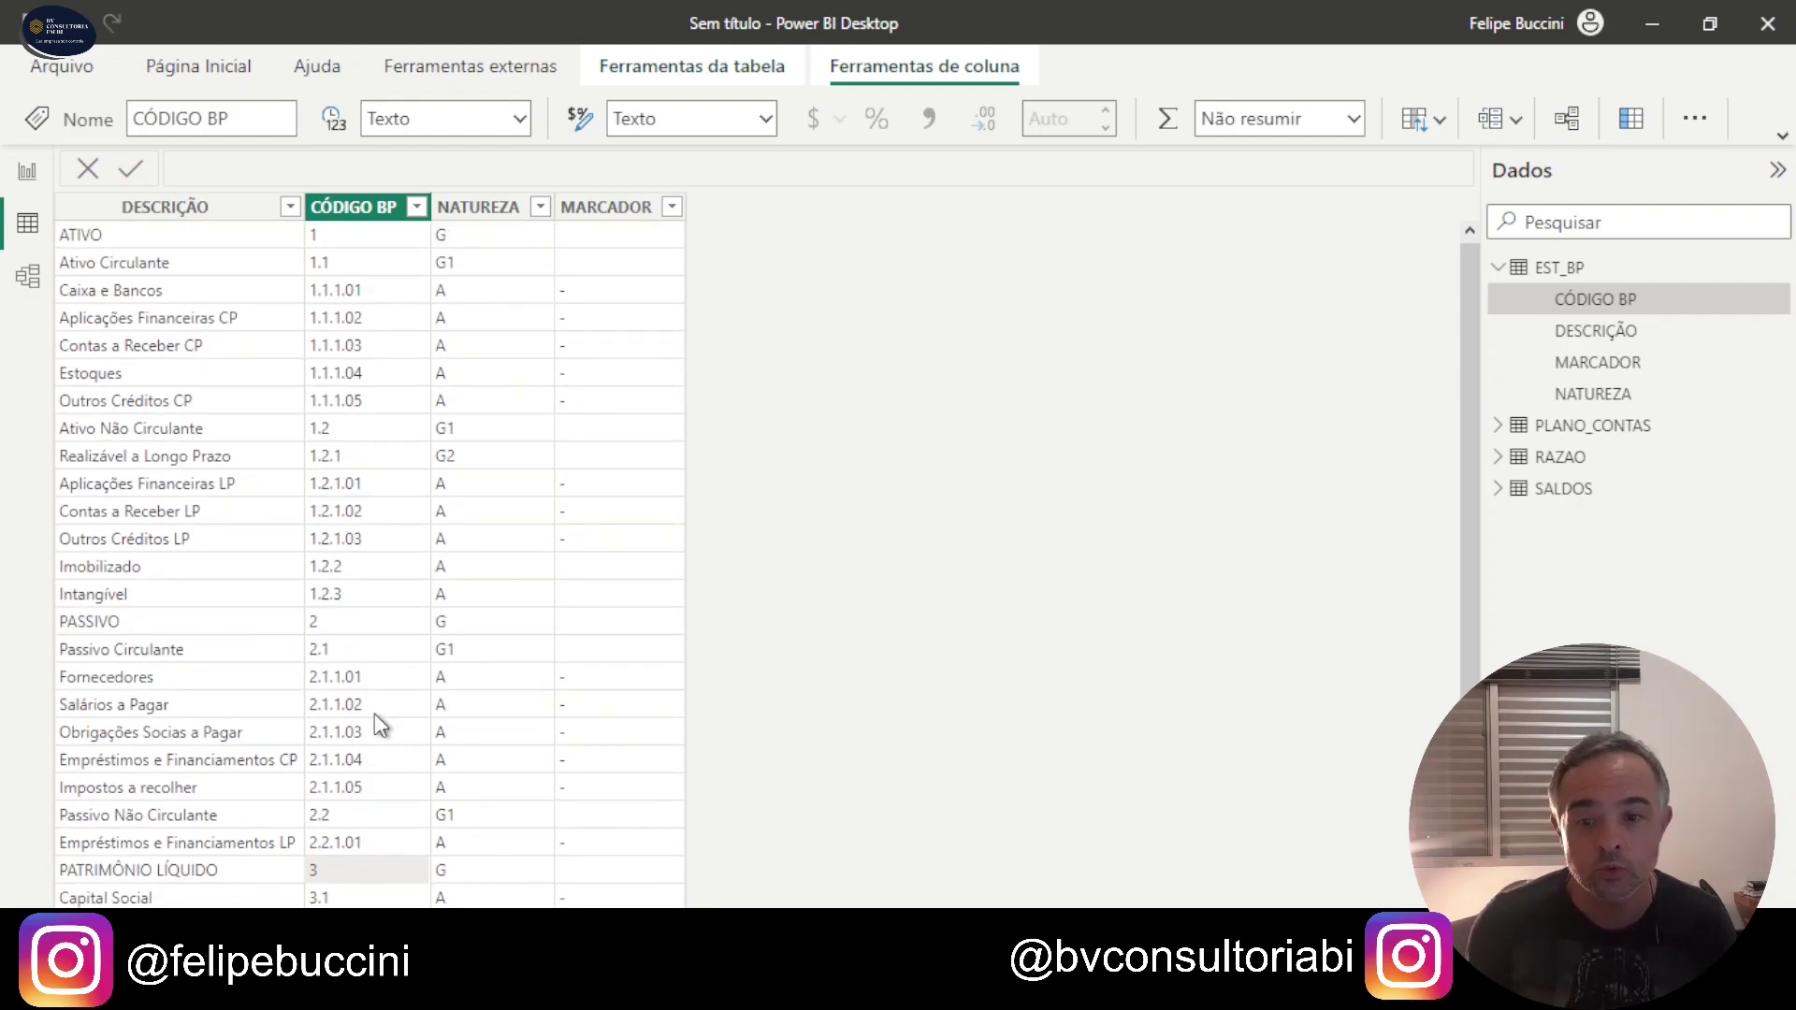
left_click(99, 263)
left_click(320, 285)
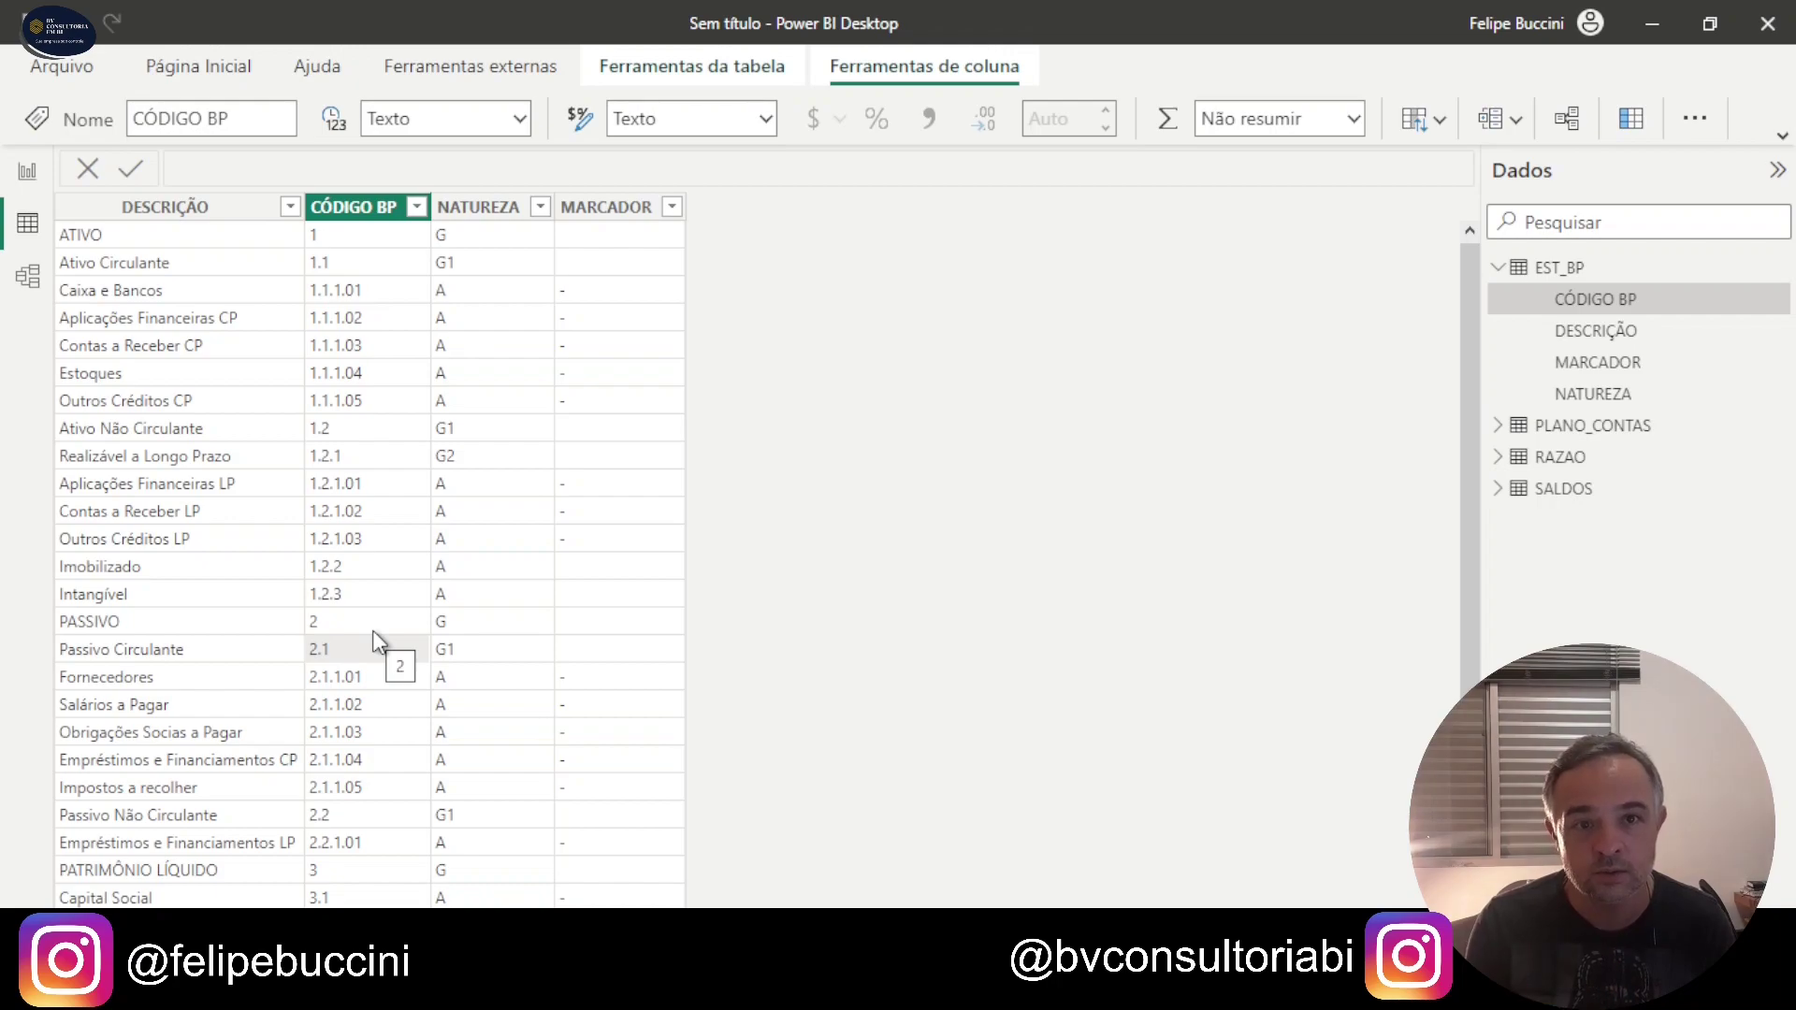
scroll(374, 642, "down", 3)
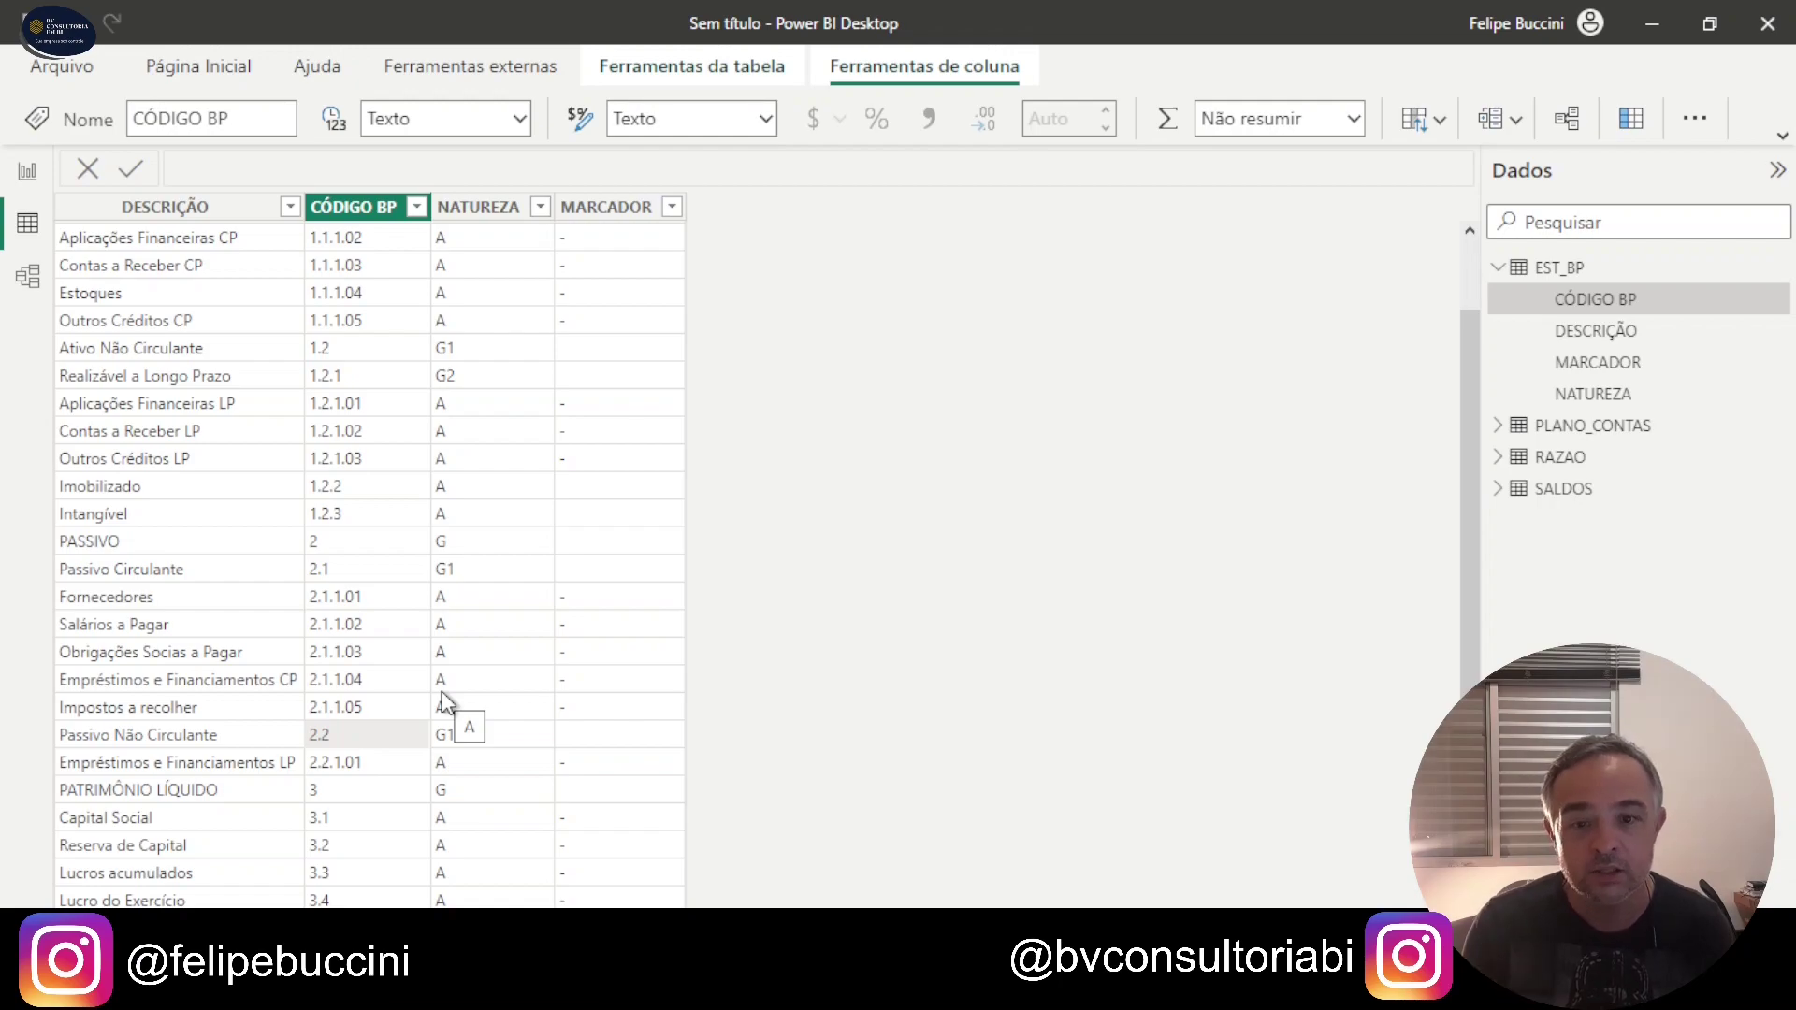
scroll(384, 411, "up", 2)
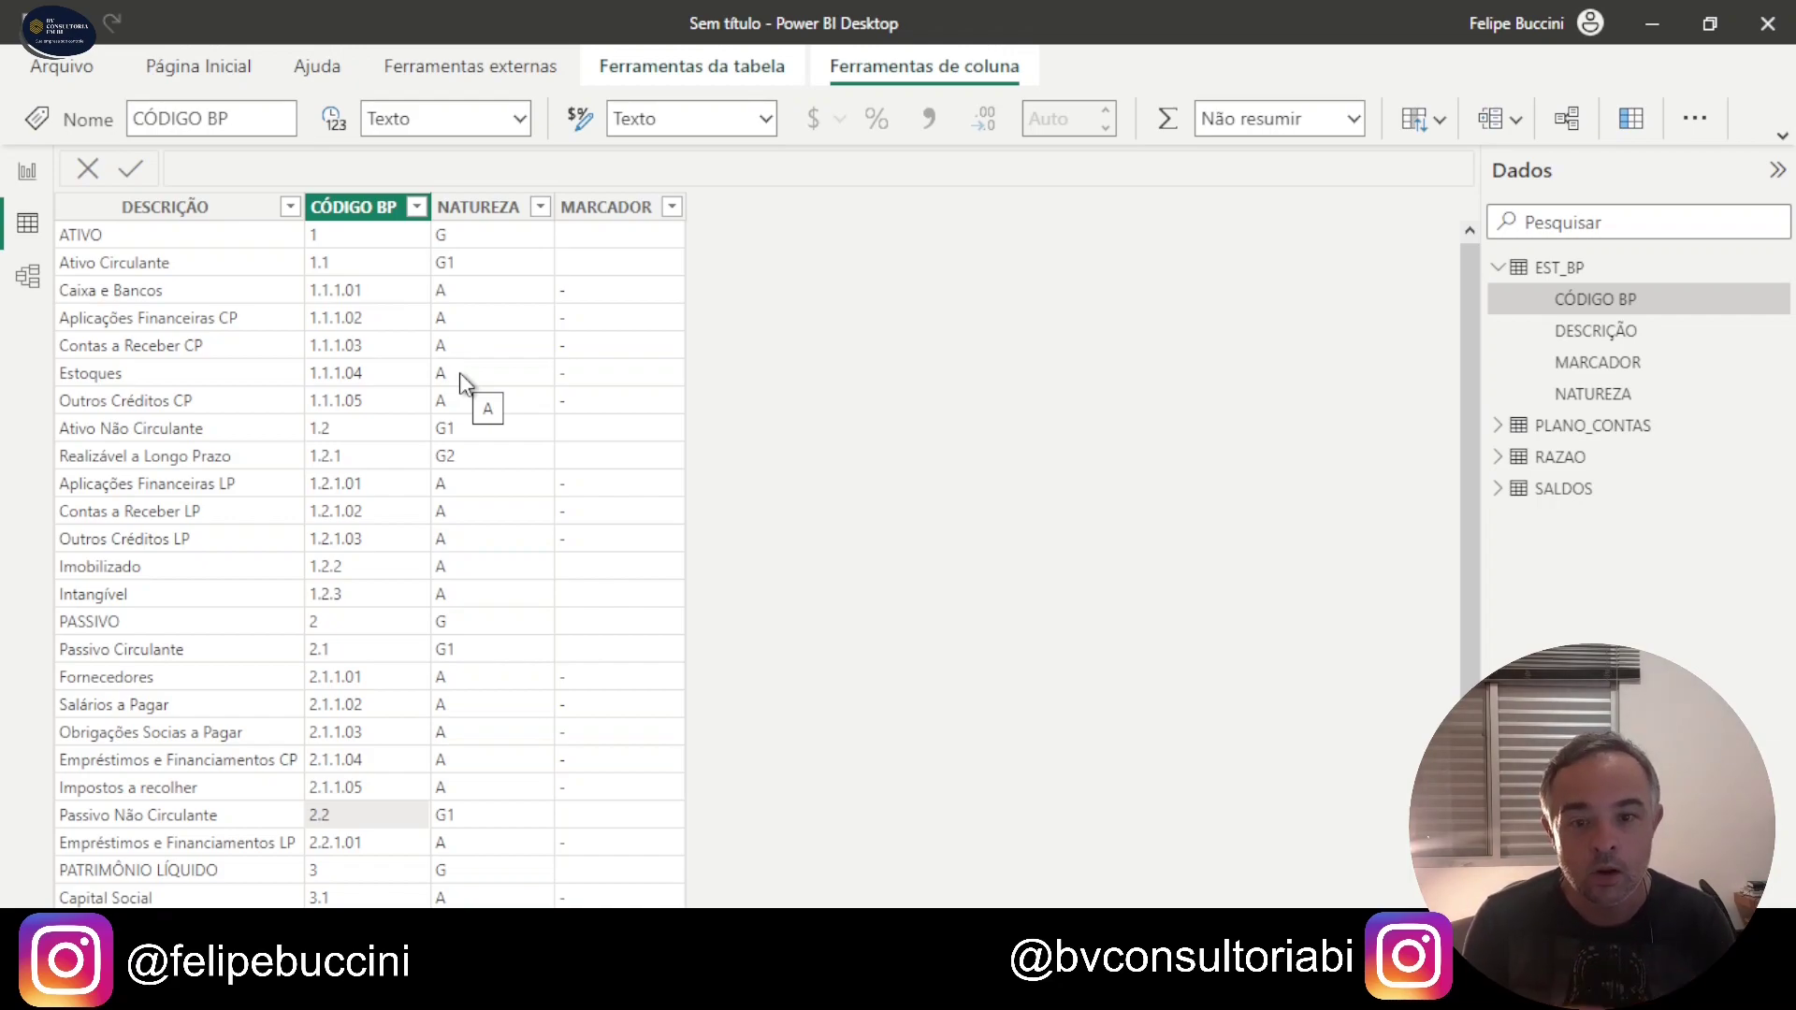
Step: Examine the NATUREZA values in EST_BP against the descriptions and balance sheet codes
left_click(464, 265)
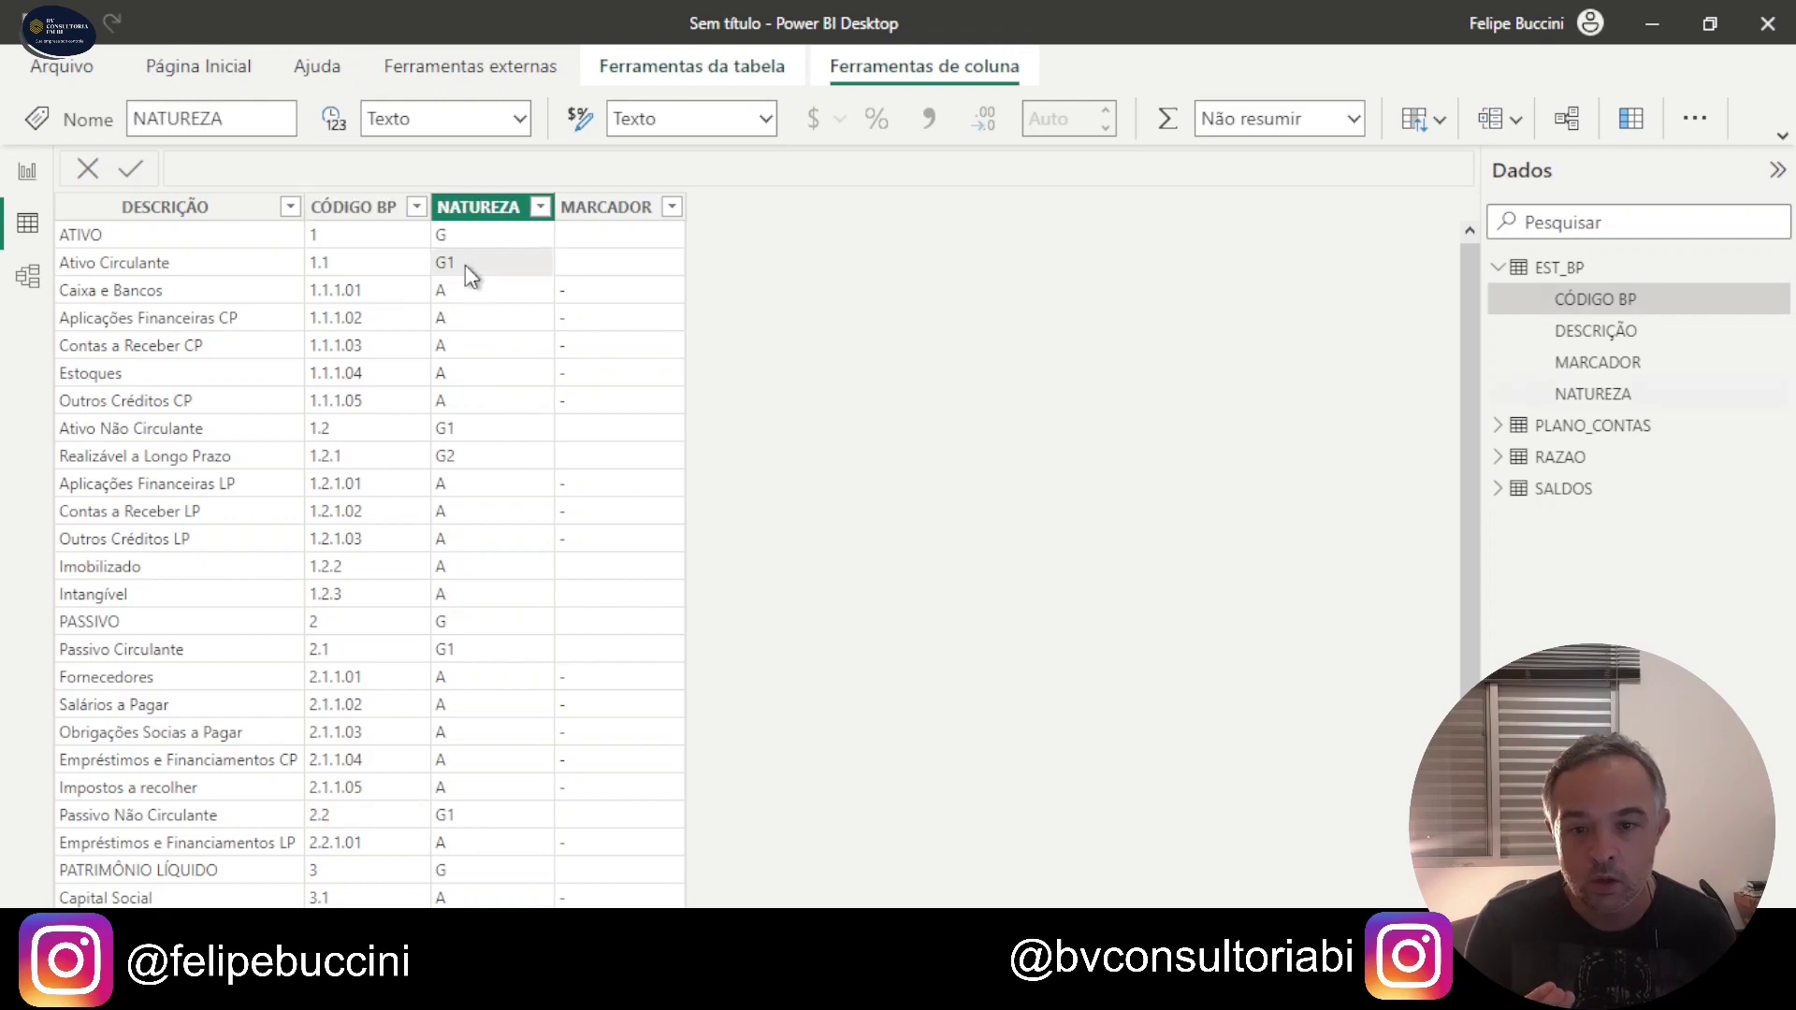
left_click(171, 258)
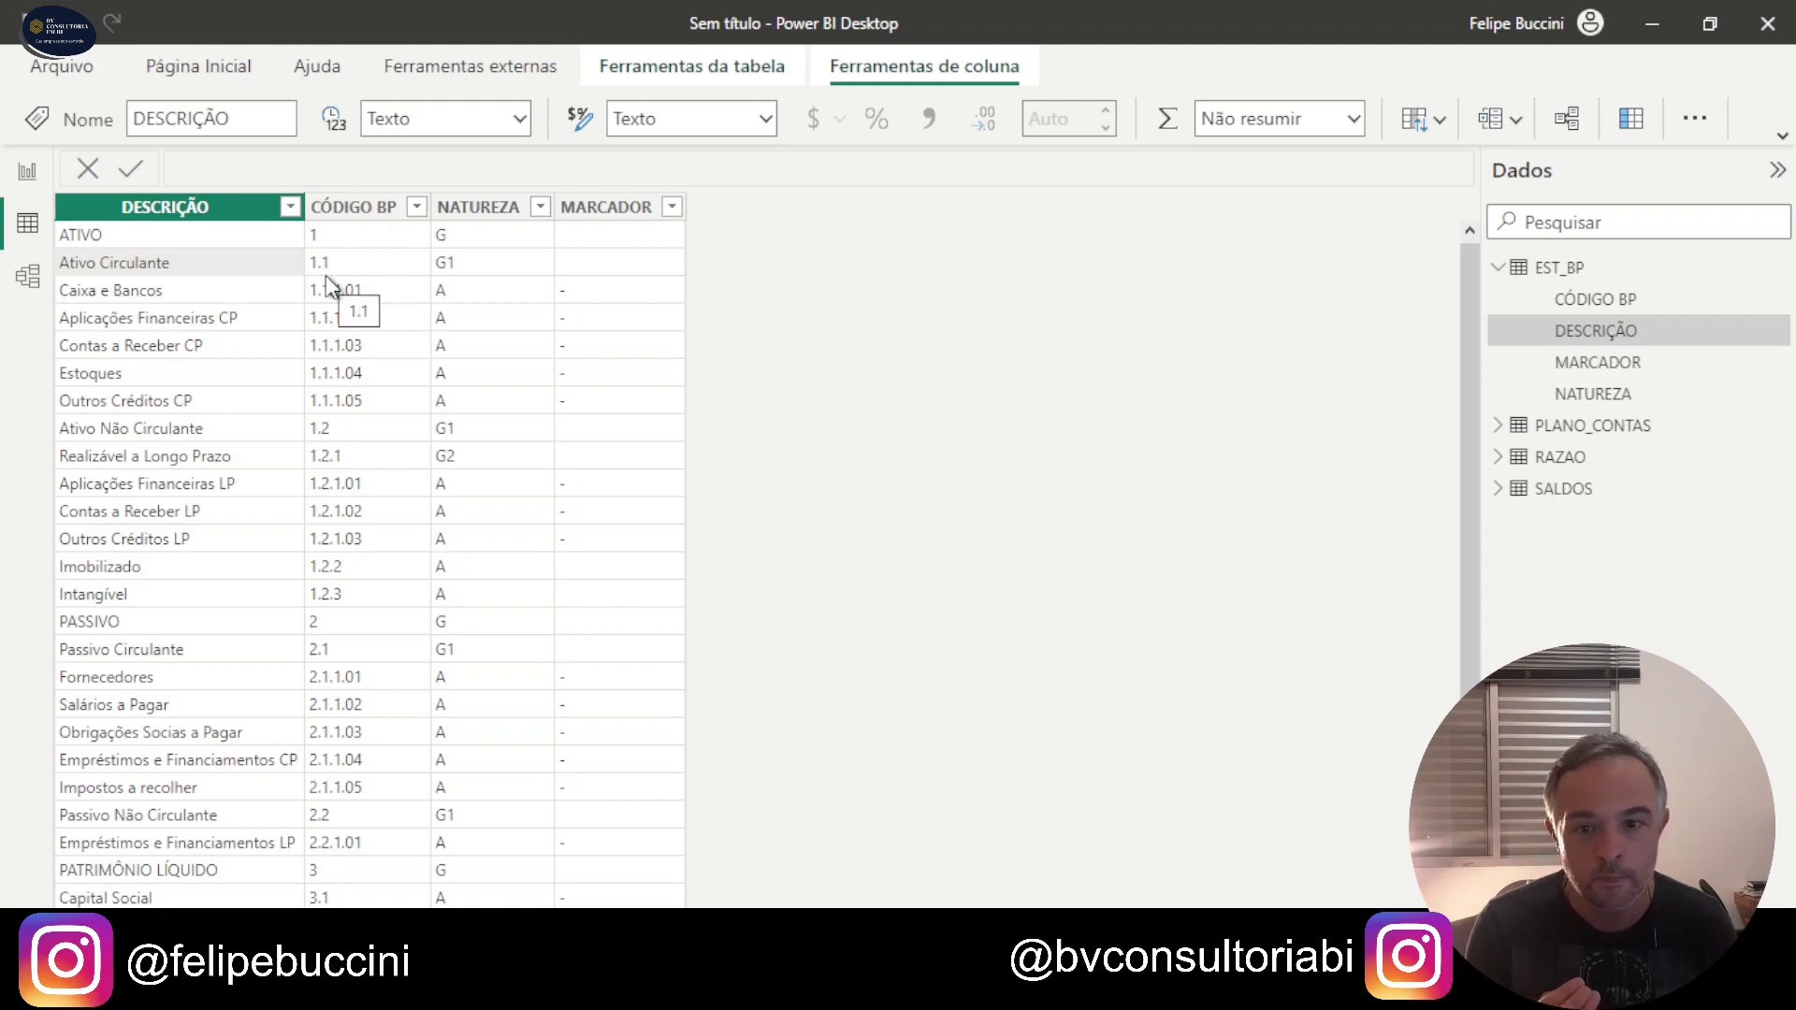
left_click(351, 240)
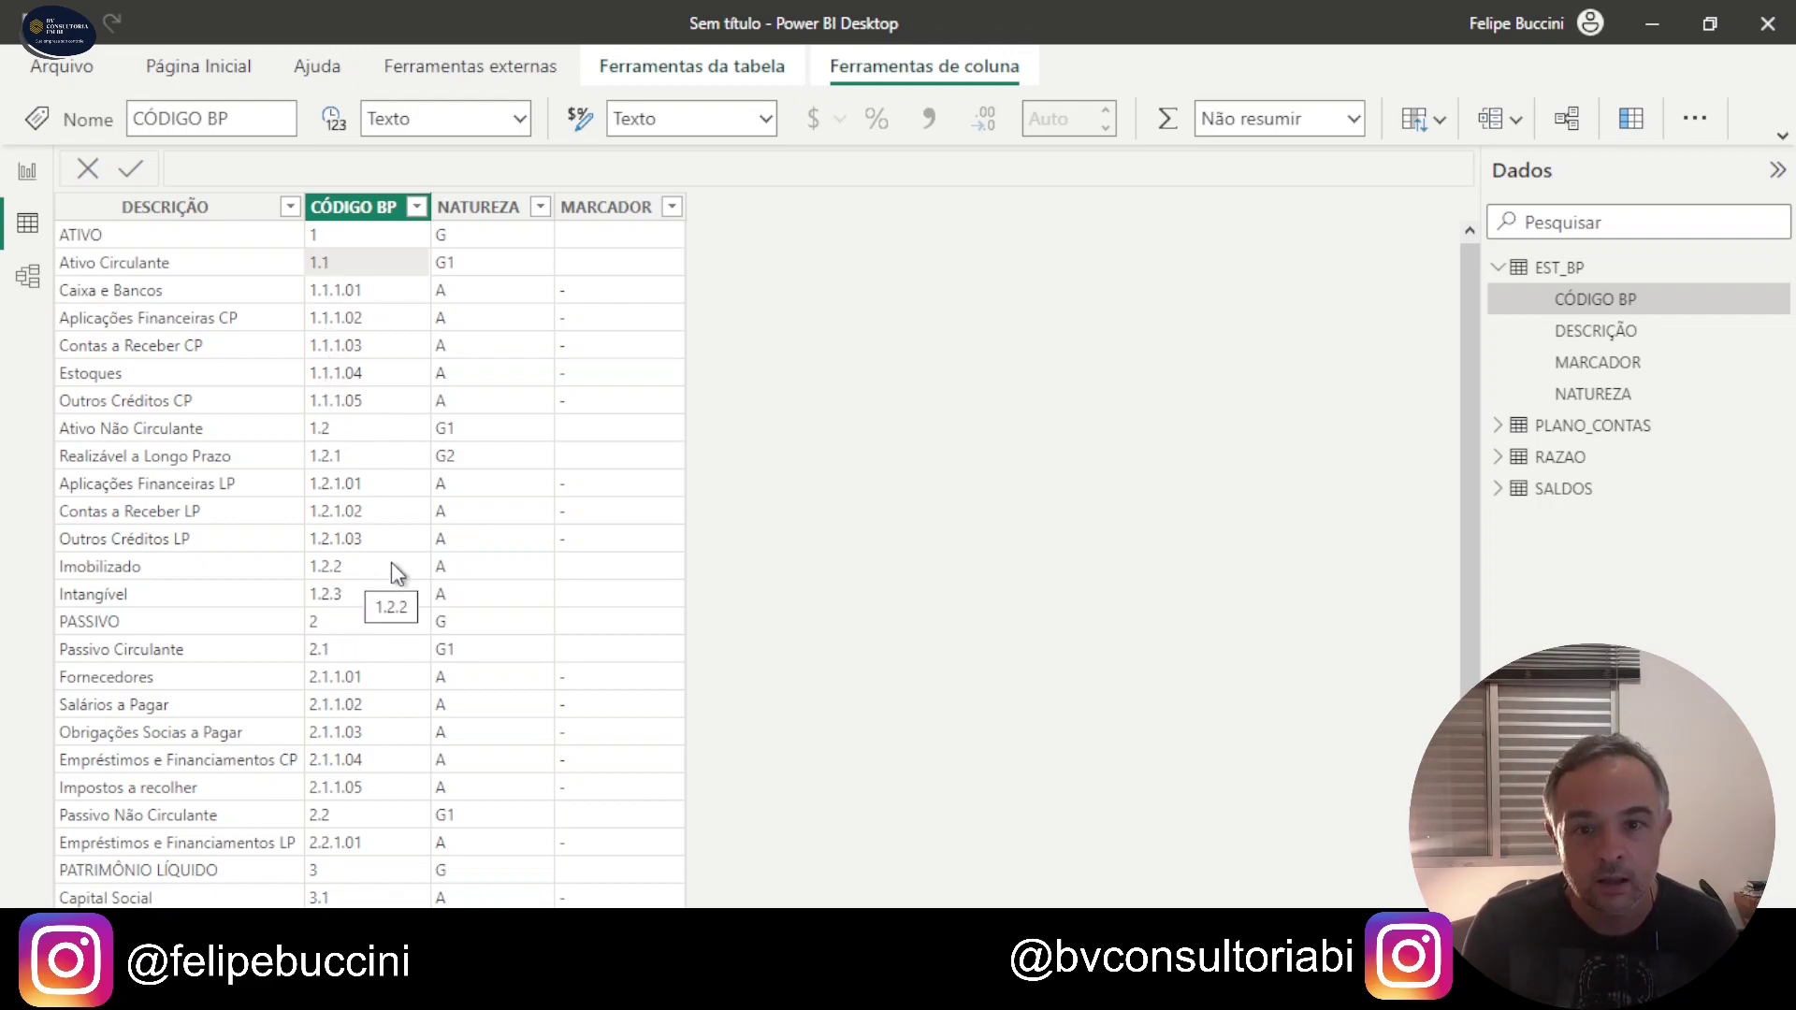
left_click(536, 621)
scroll(541, 579, "down", 1)
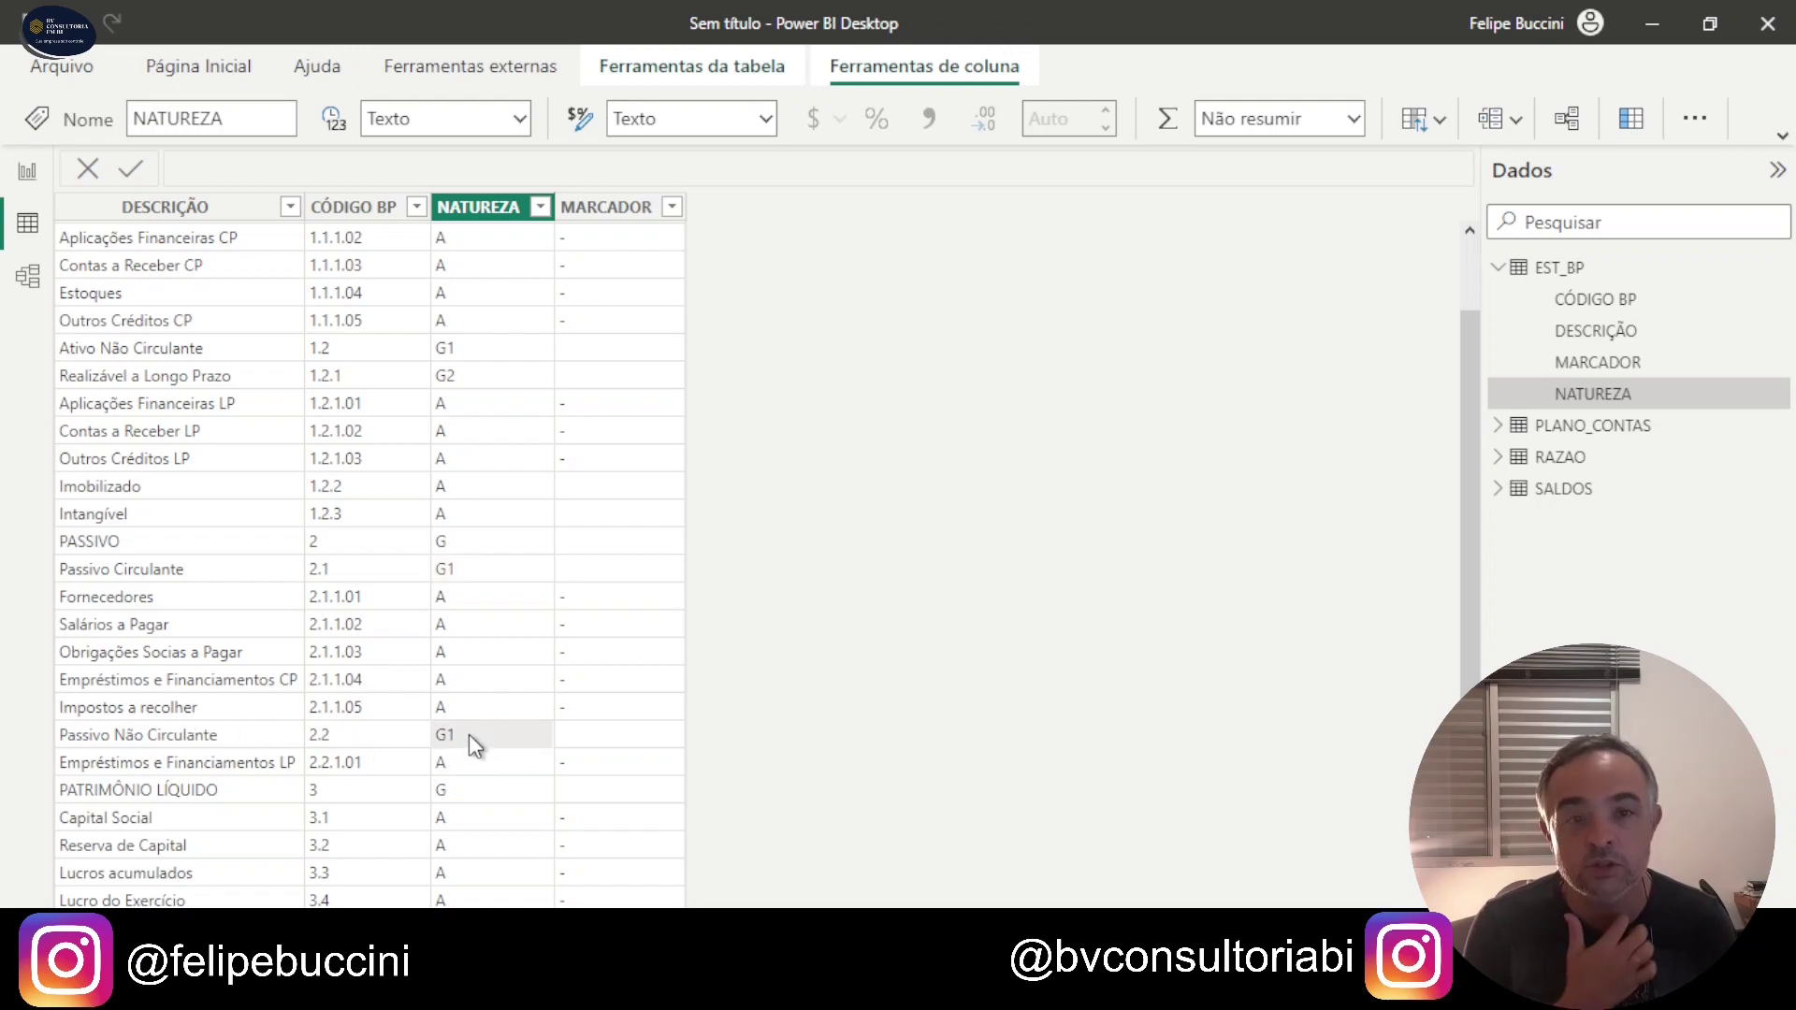
scroll(467, 731, "up", 1)
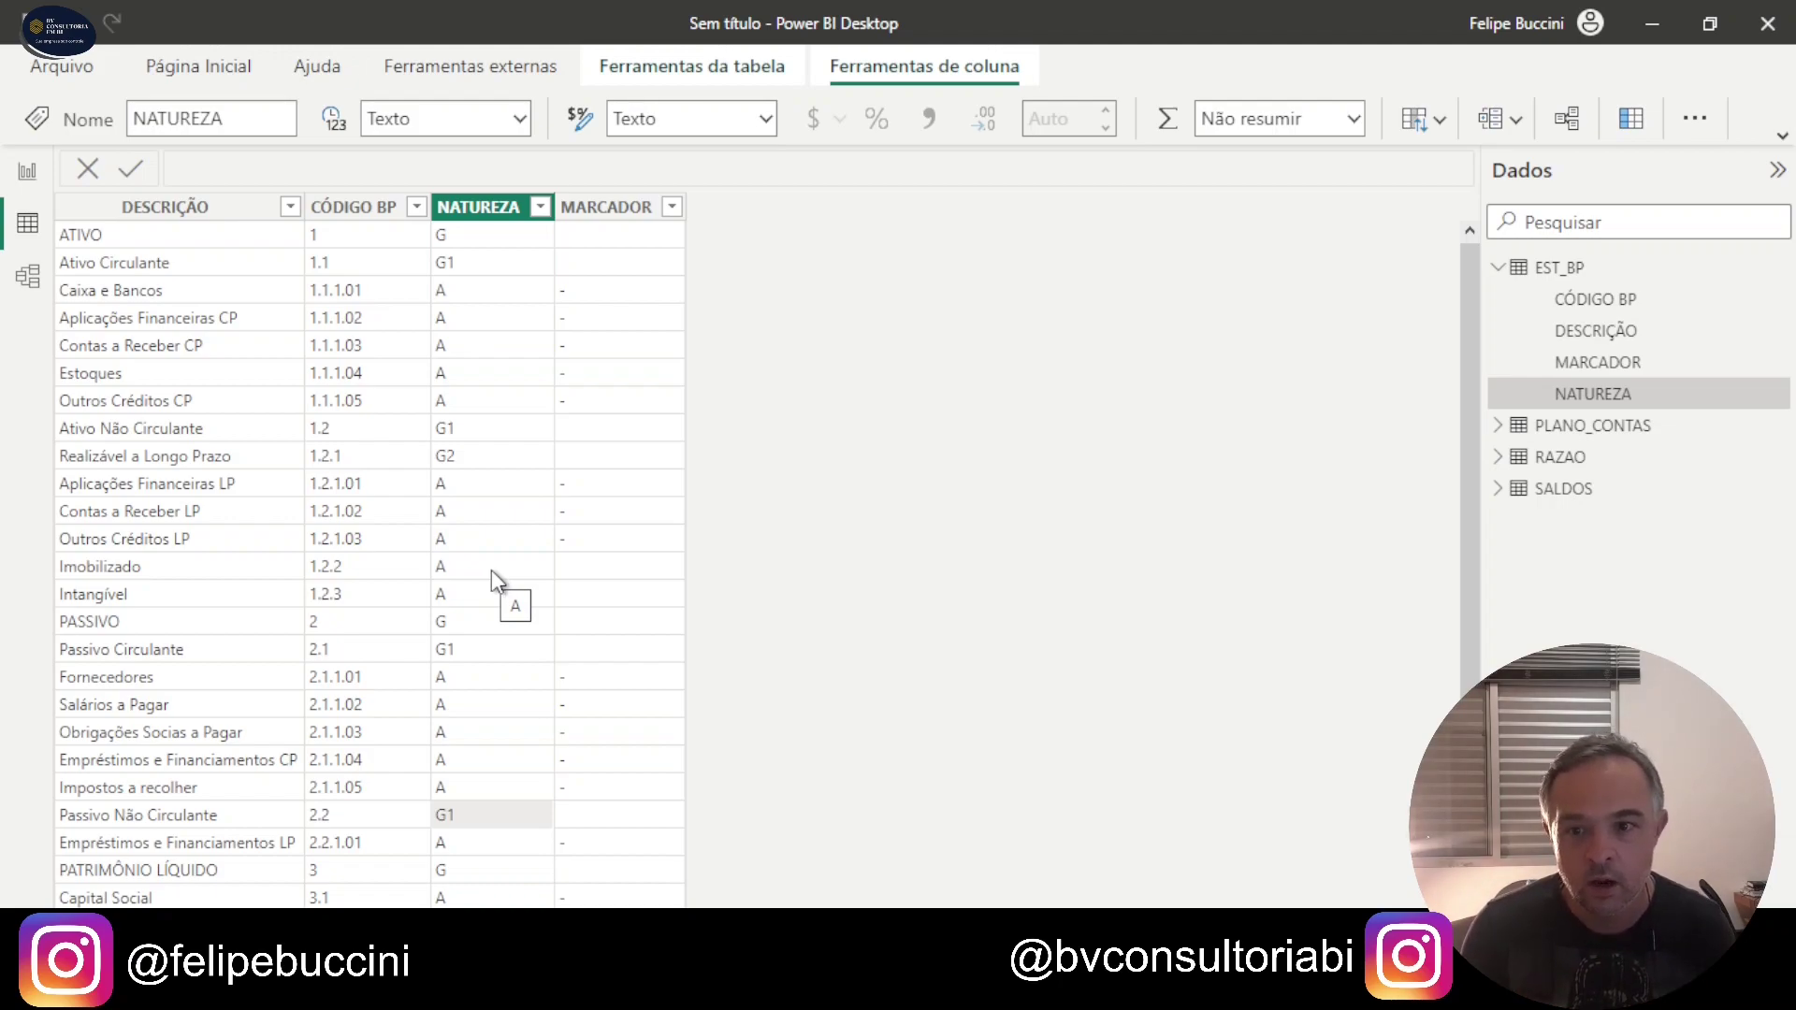
Step: Sort the DESCRIÇÃO column of EST_BP by CÓDIGO BP and enlarge the report's table visual upward
left_click(25, 175)
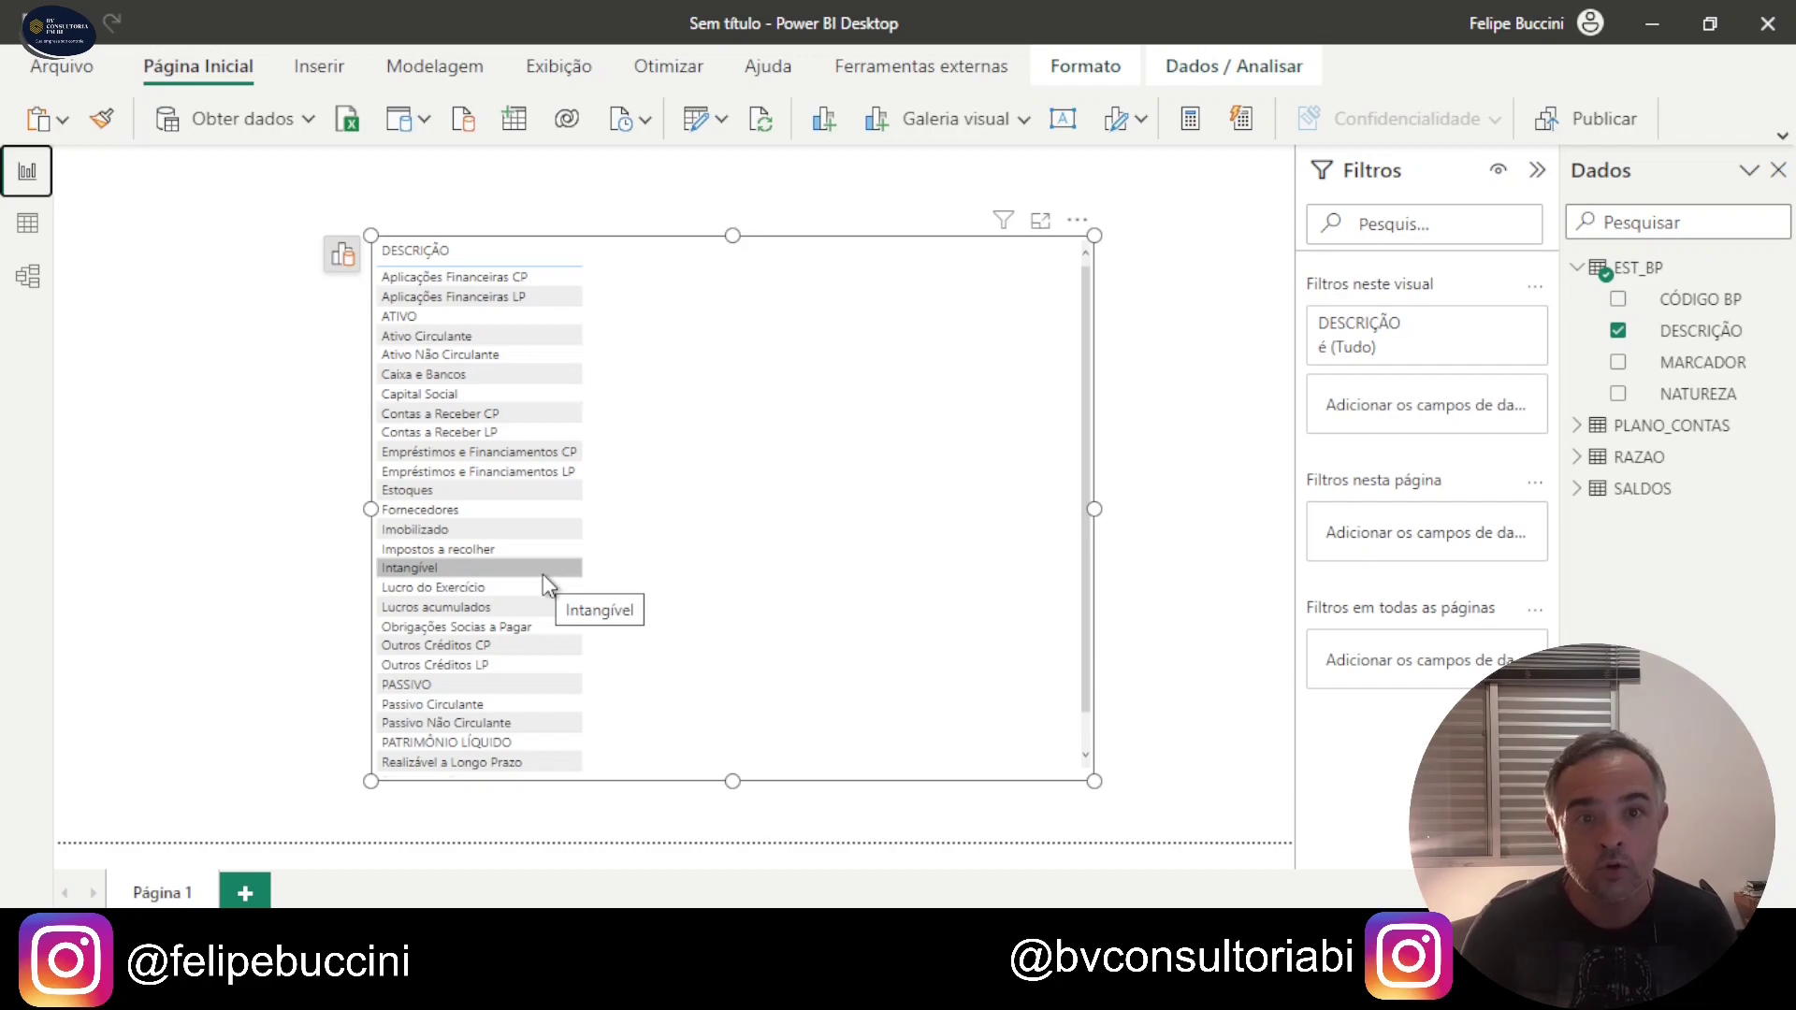
left_click(1689, 332)
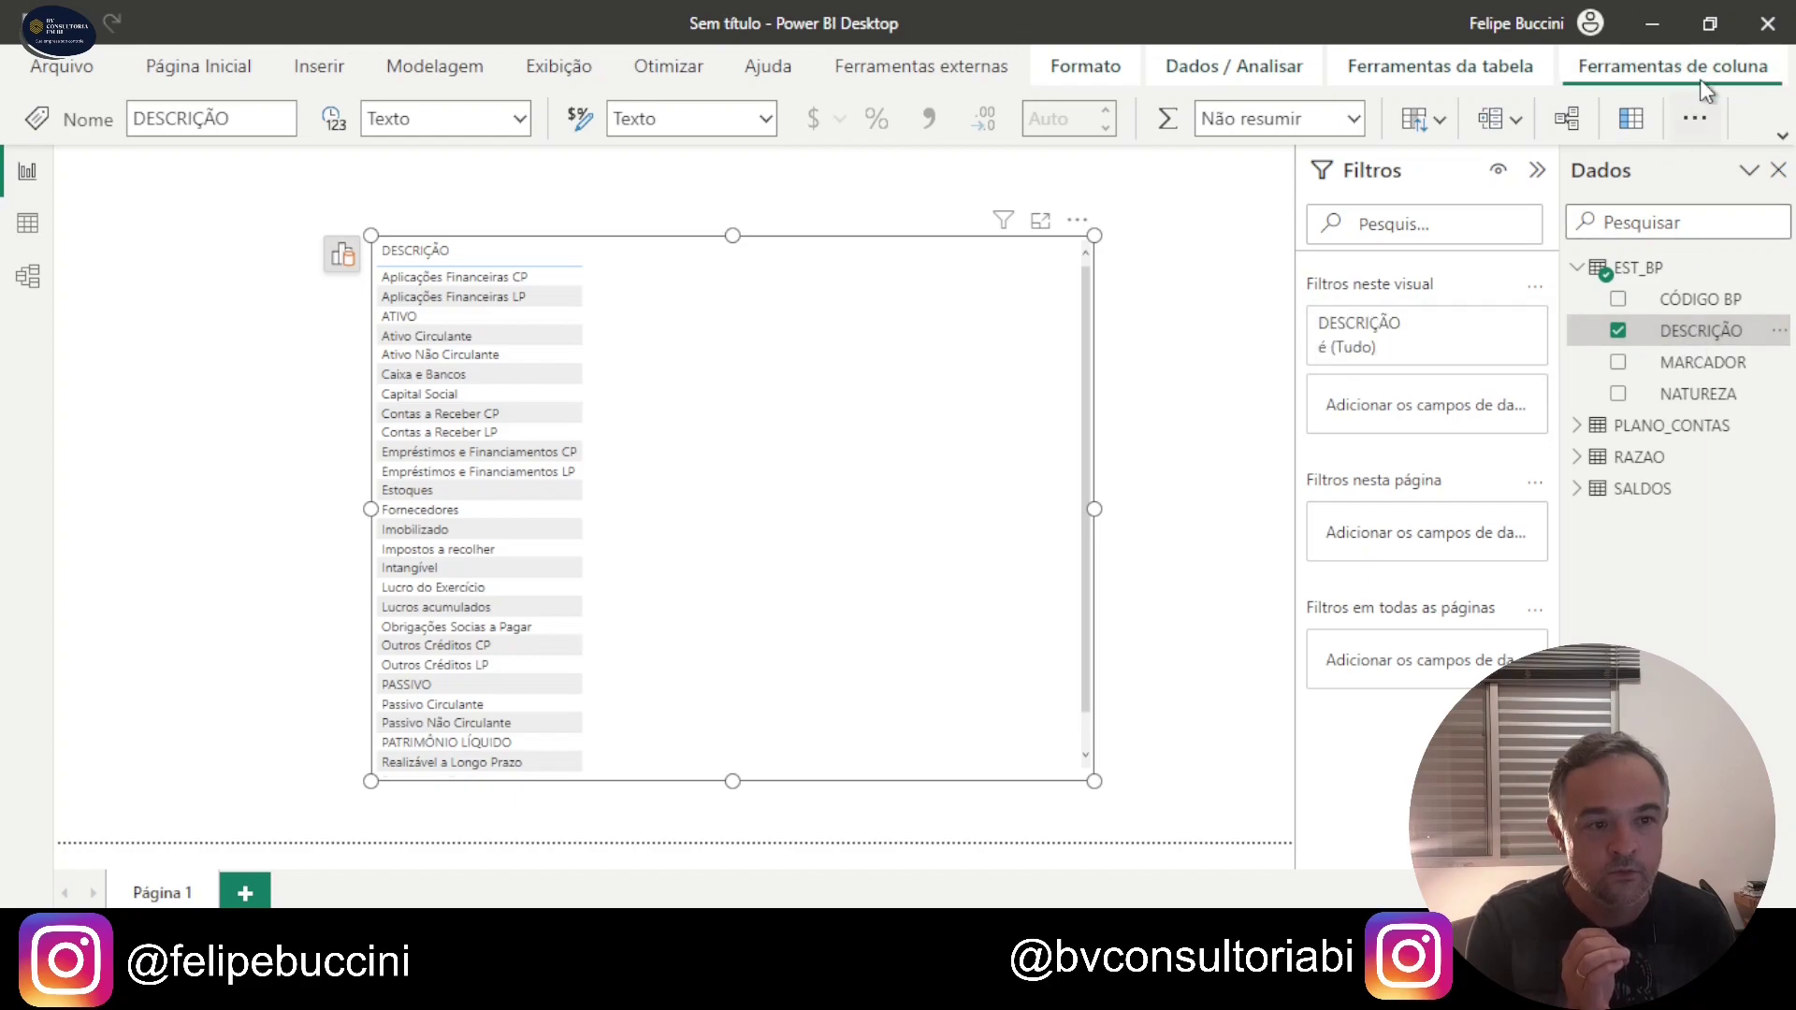
left_click(1439, 119)
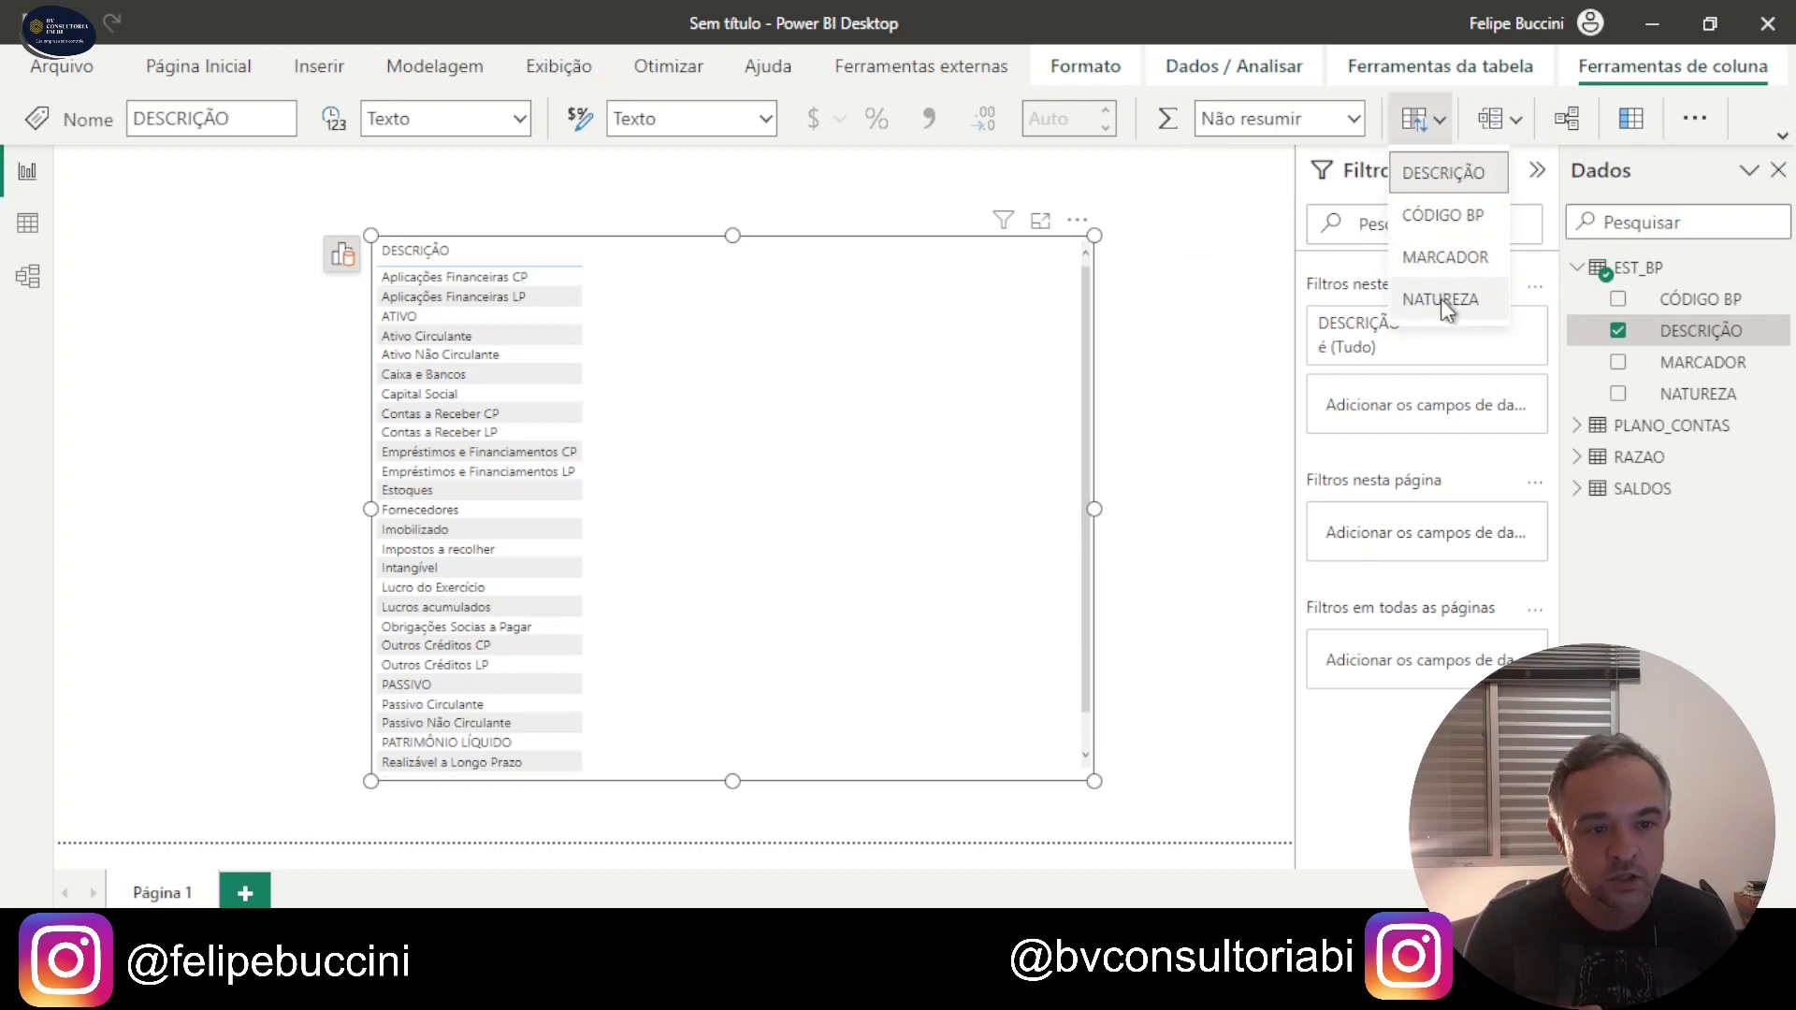
left_click(1444, 216)
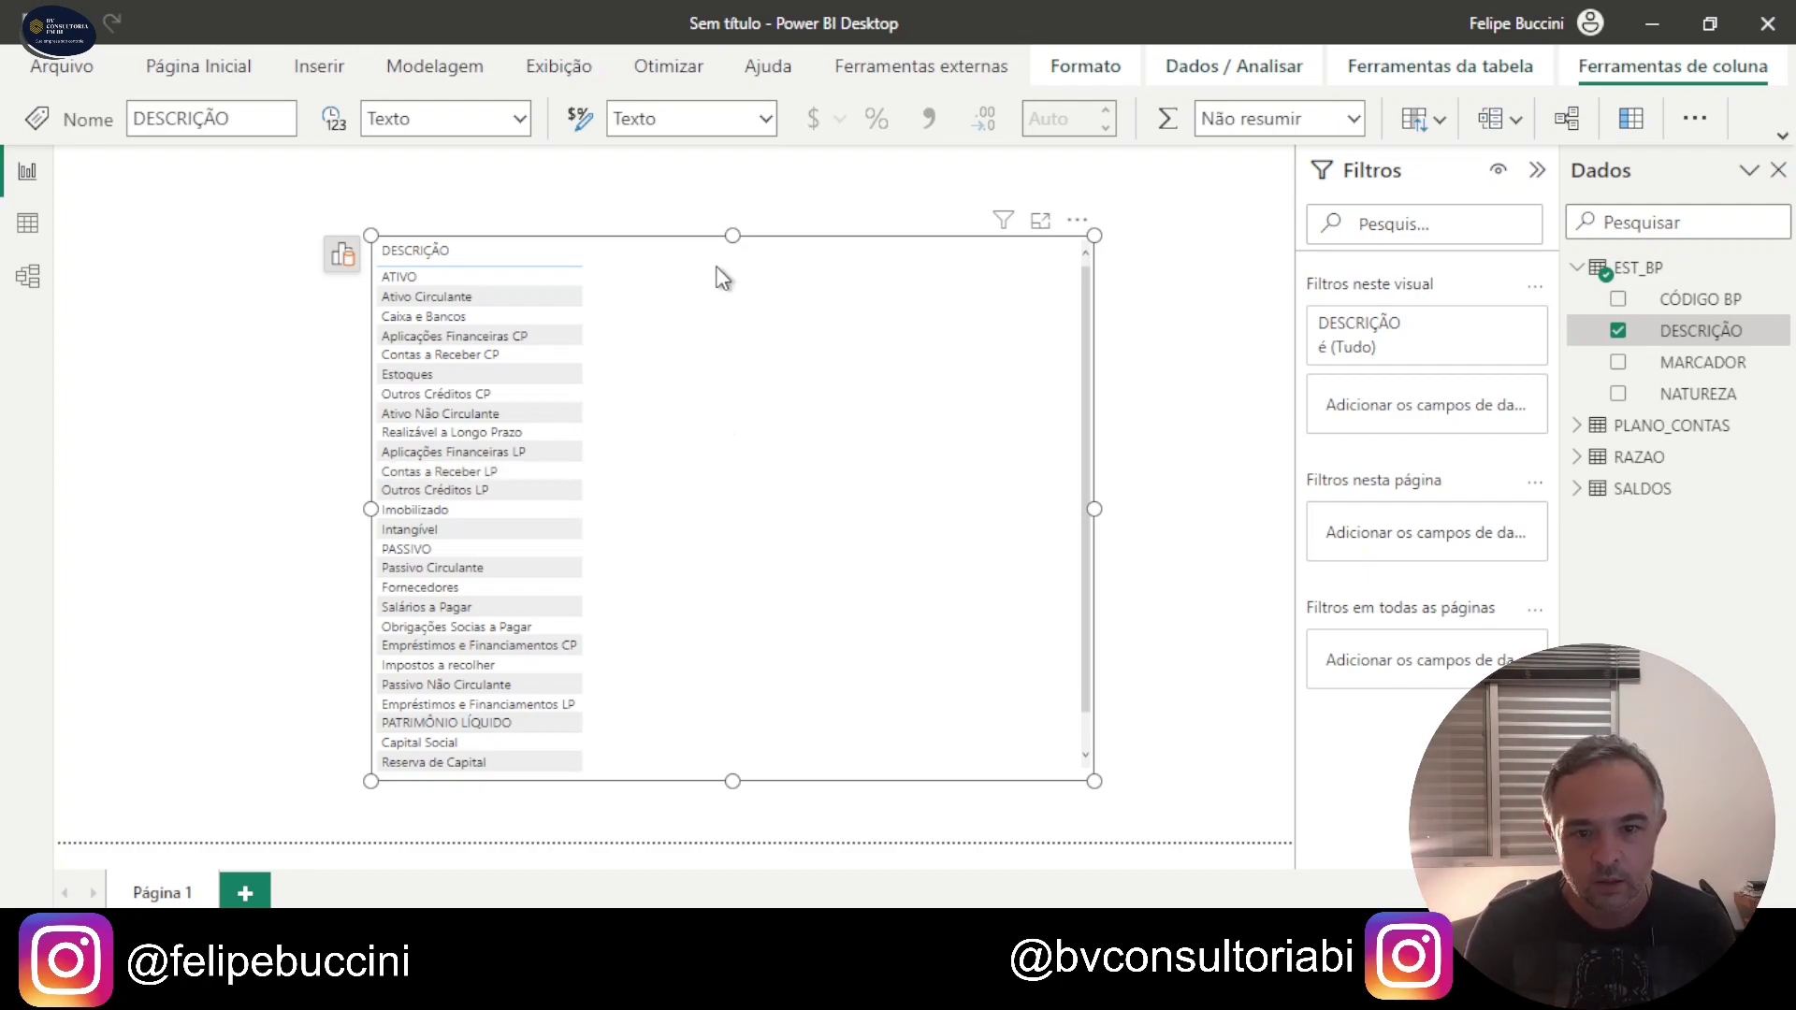
left_click_drag(732, 235, 741, 190)
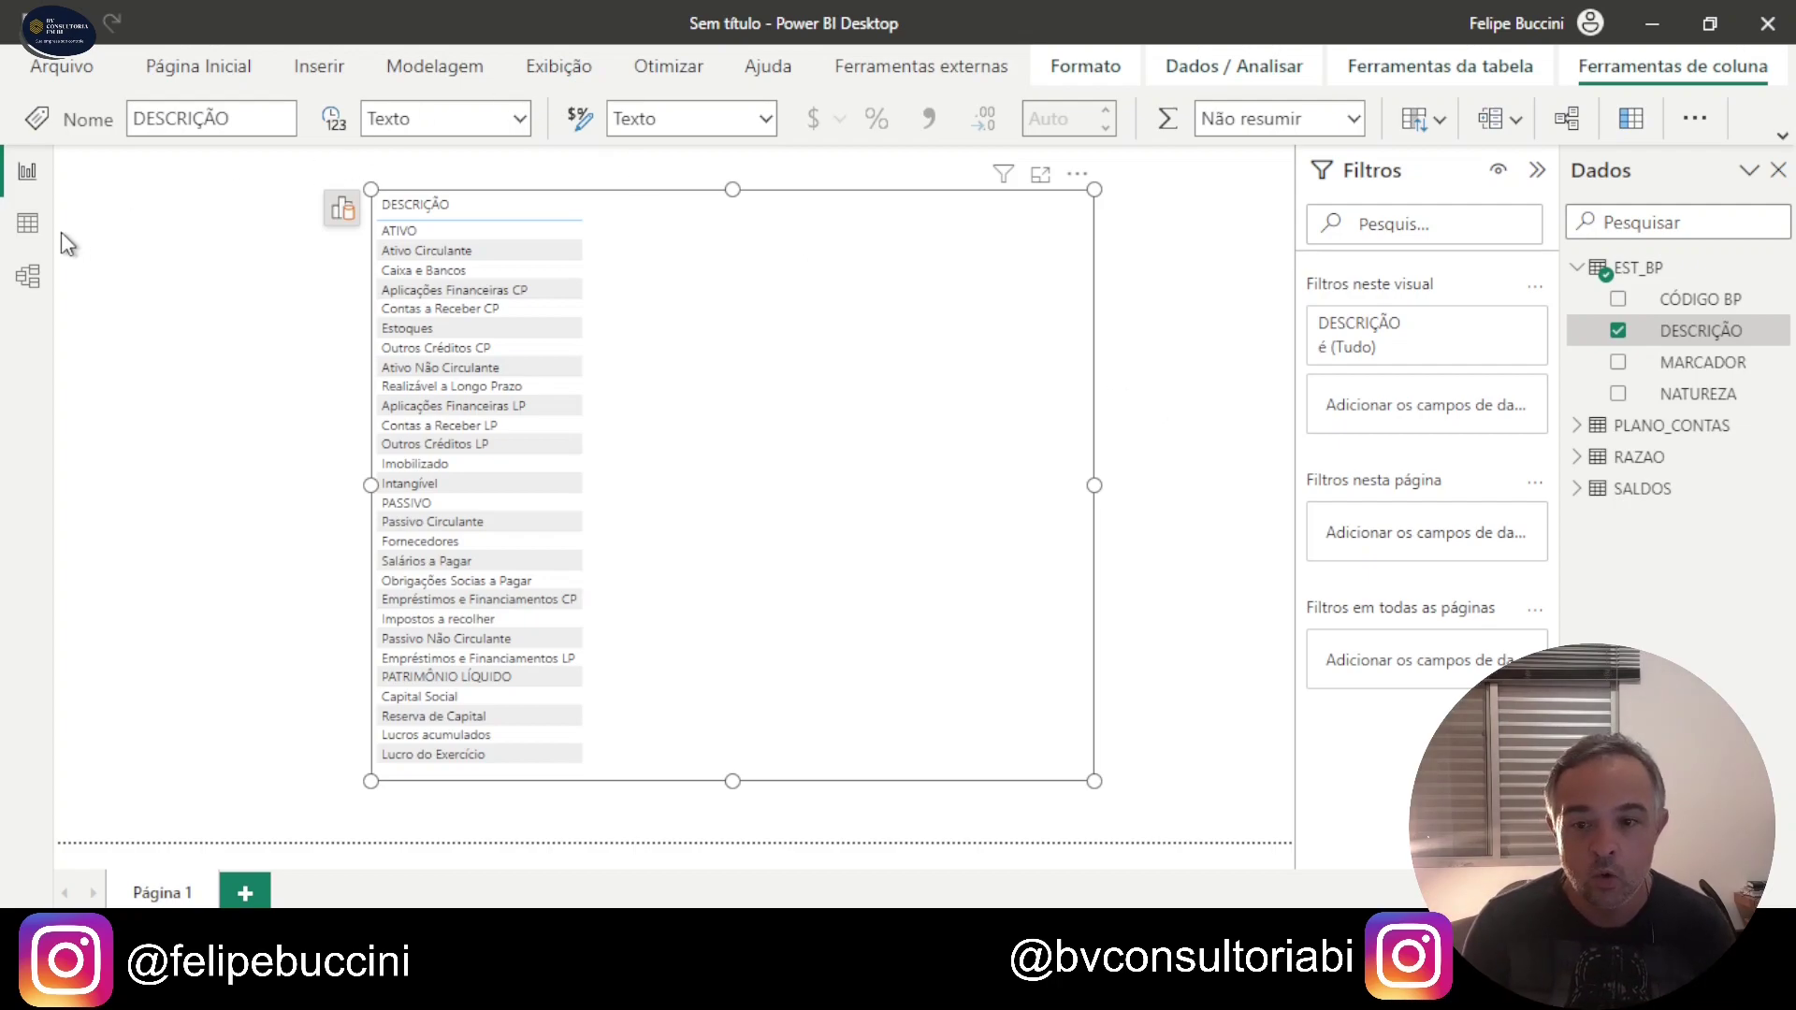
Step: Review the accounts and their SALDO 2021 values in the SALDOS table, then return to the report page
left_click(27, 223)
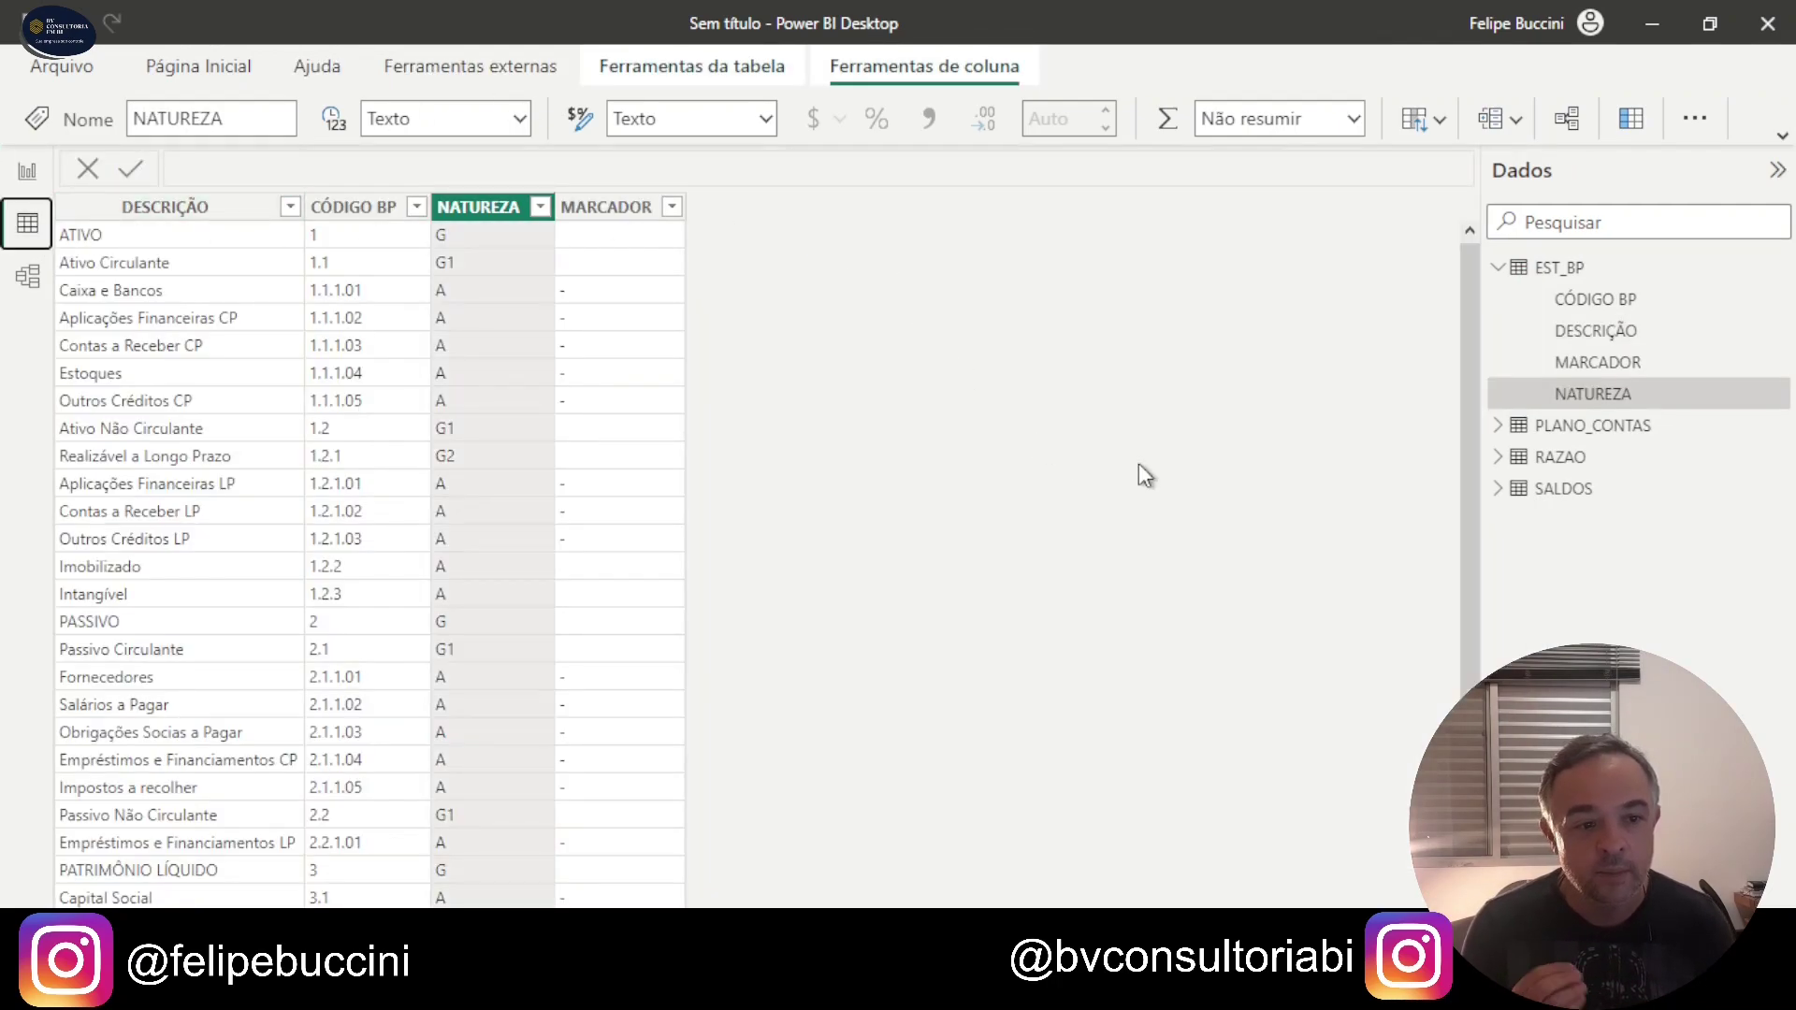
left_click(1557, 490)
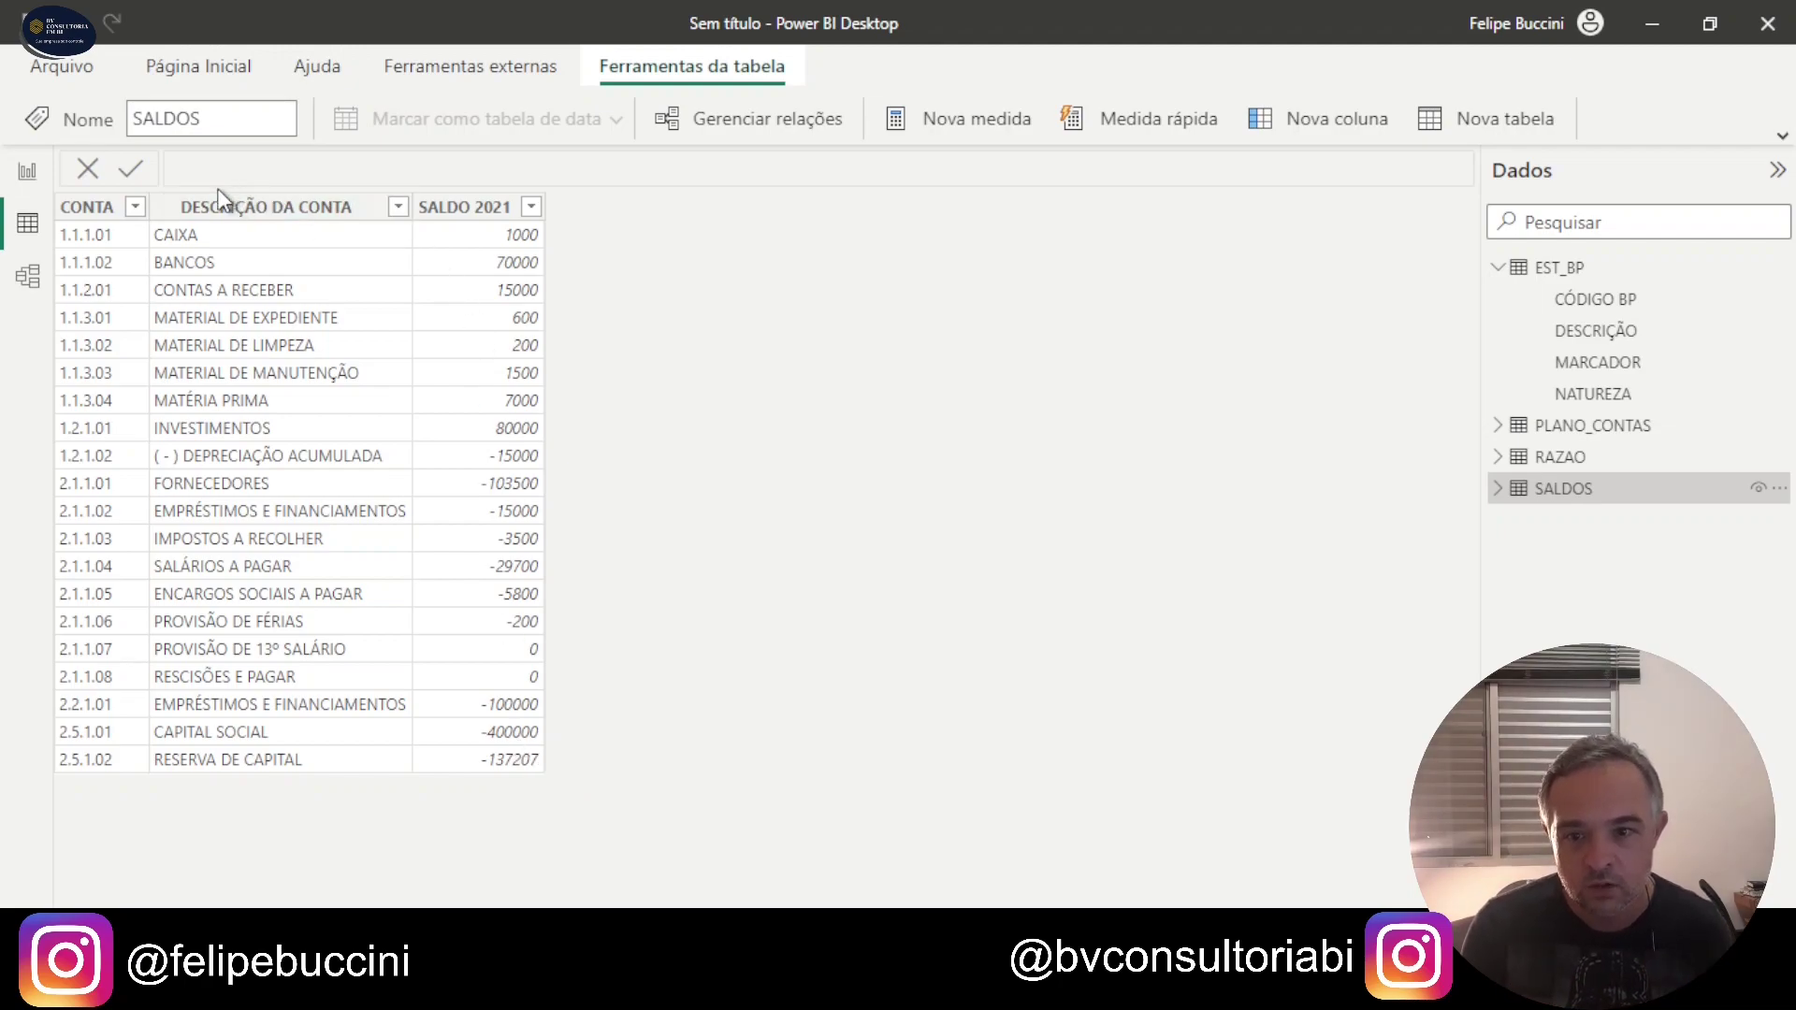
left_click(27, 171)
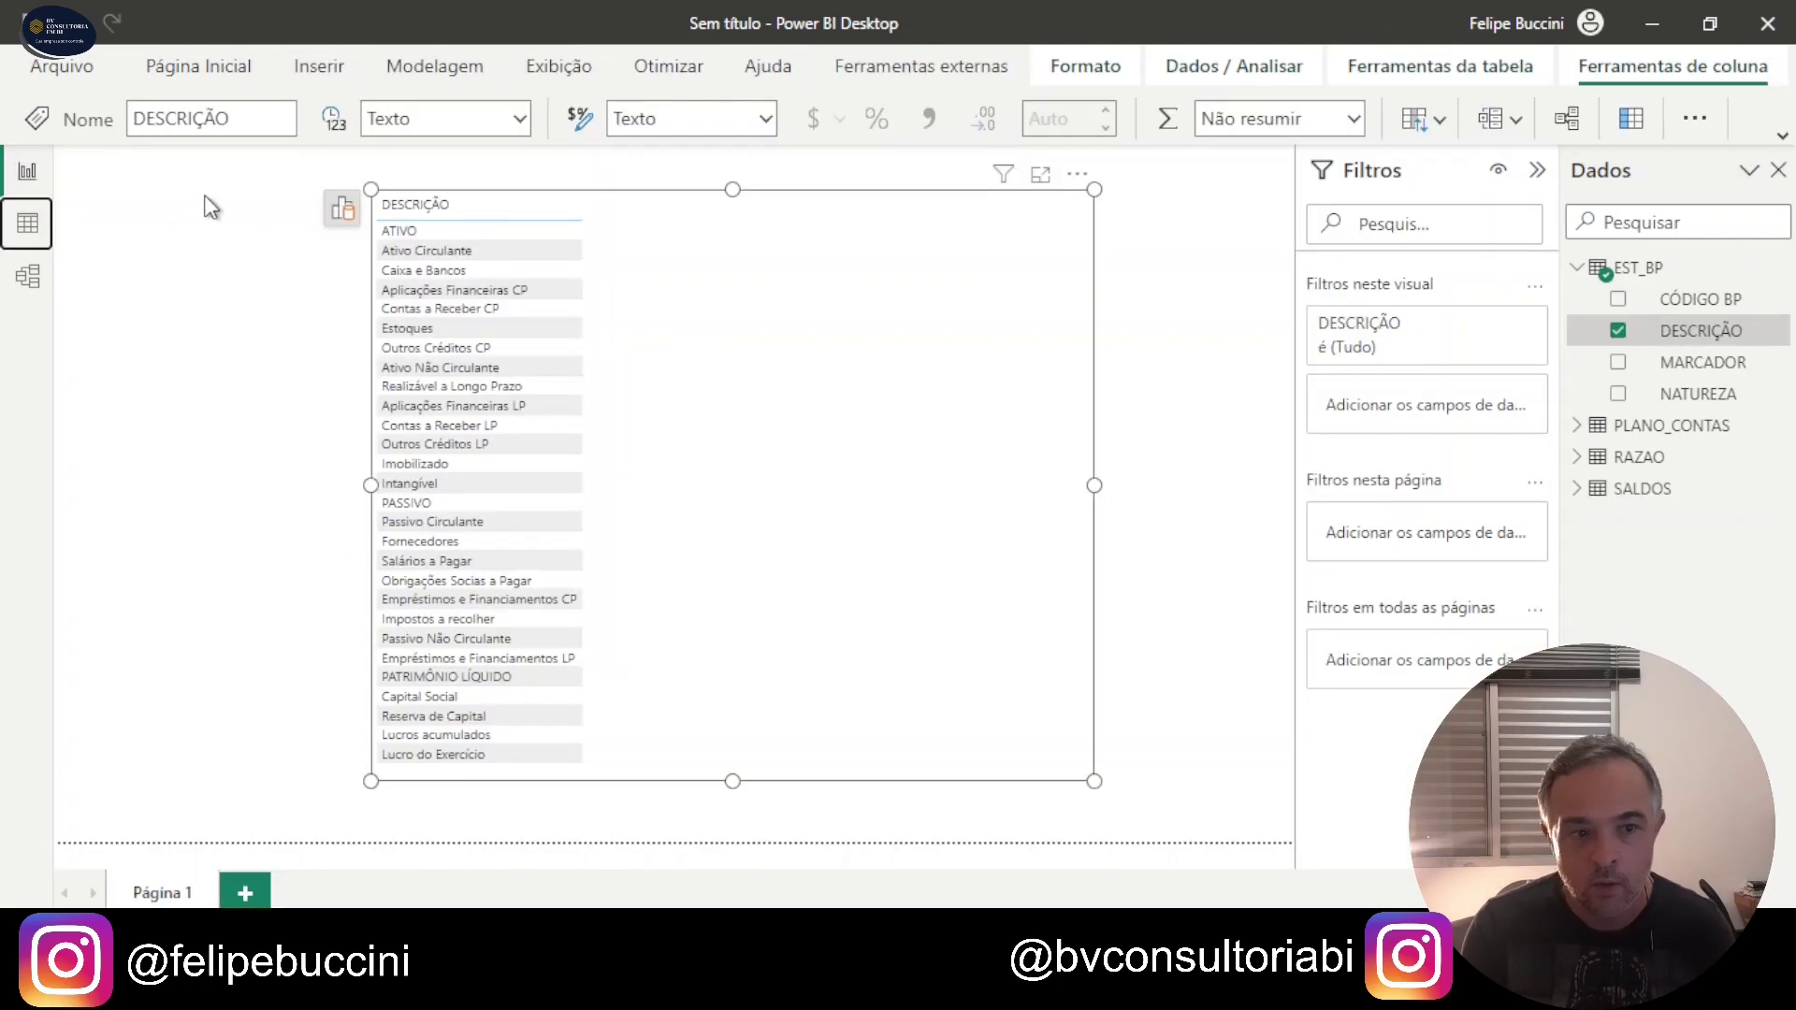
Step: Create an empty manually entered table named MEDIDAS and load it into the model
left_click(1578, 267)
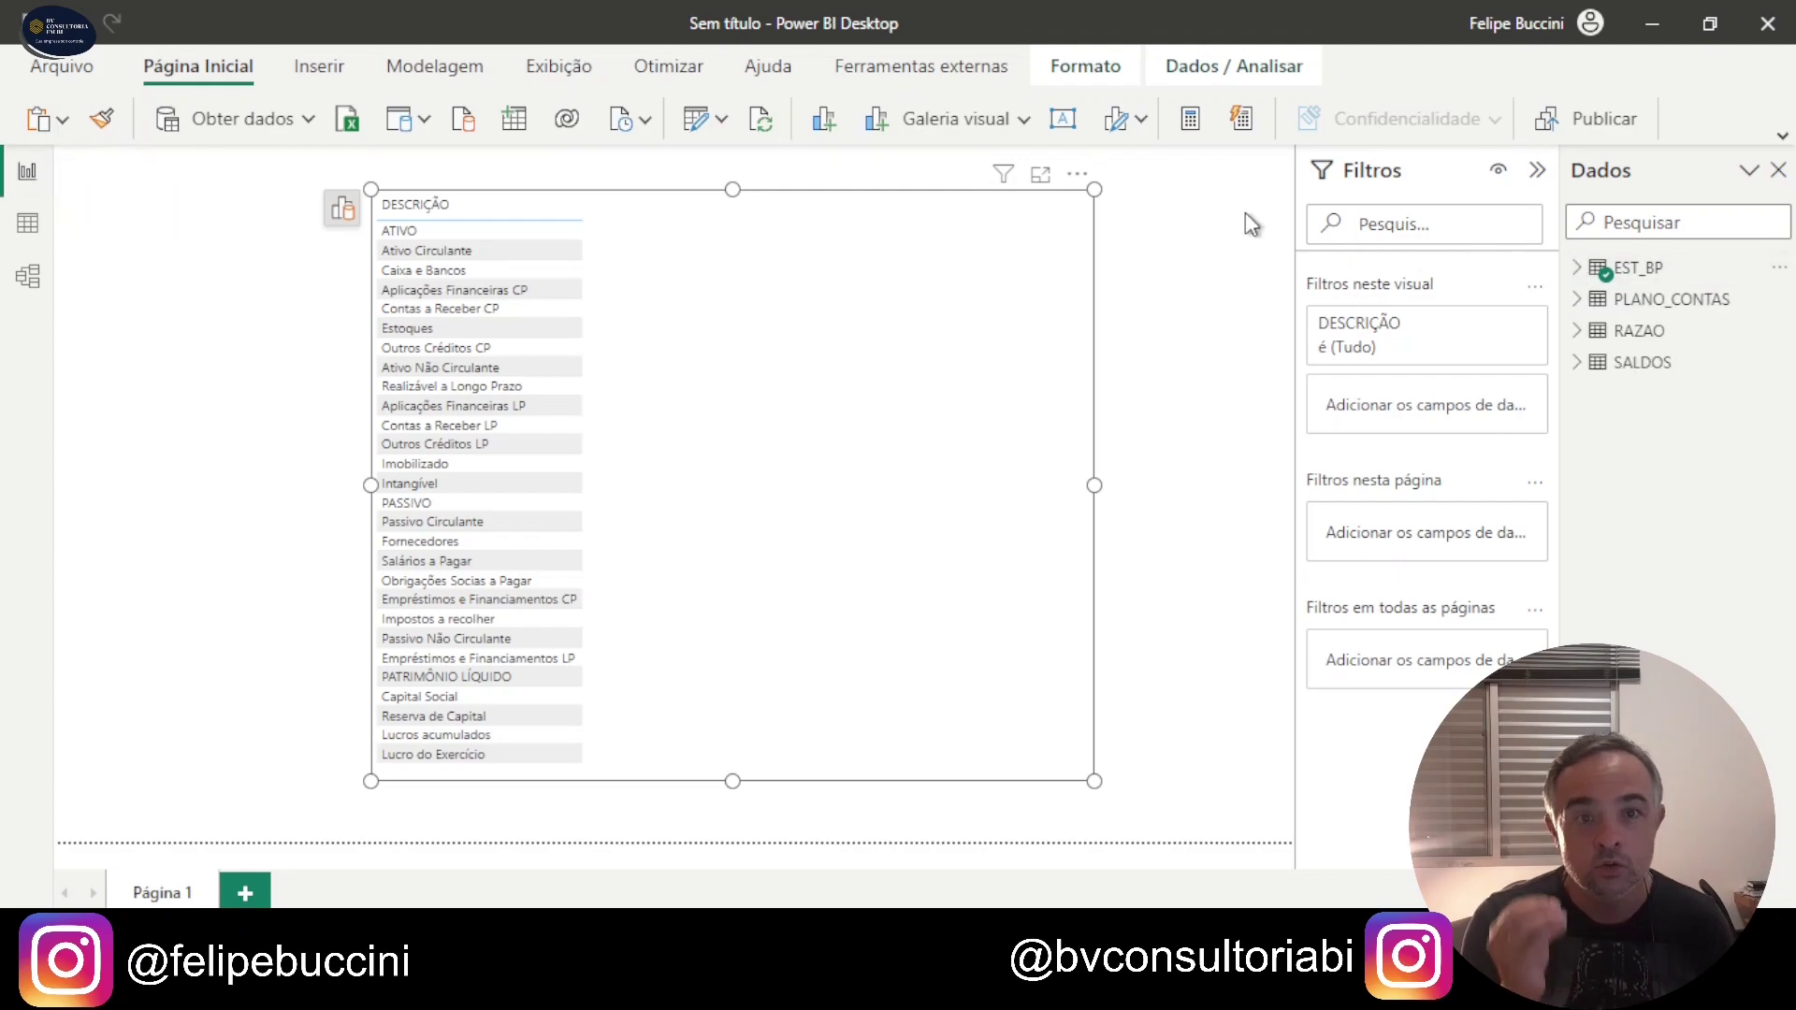
left_click(513, 121)
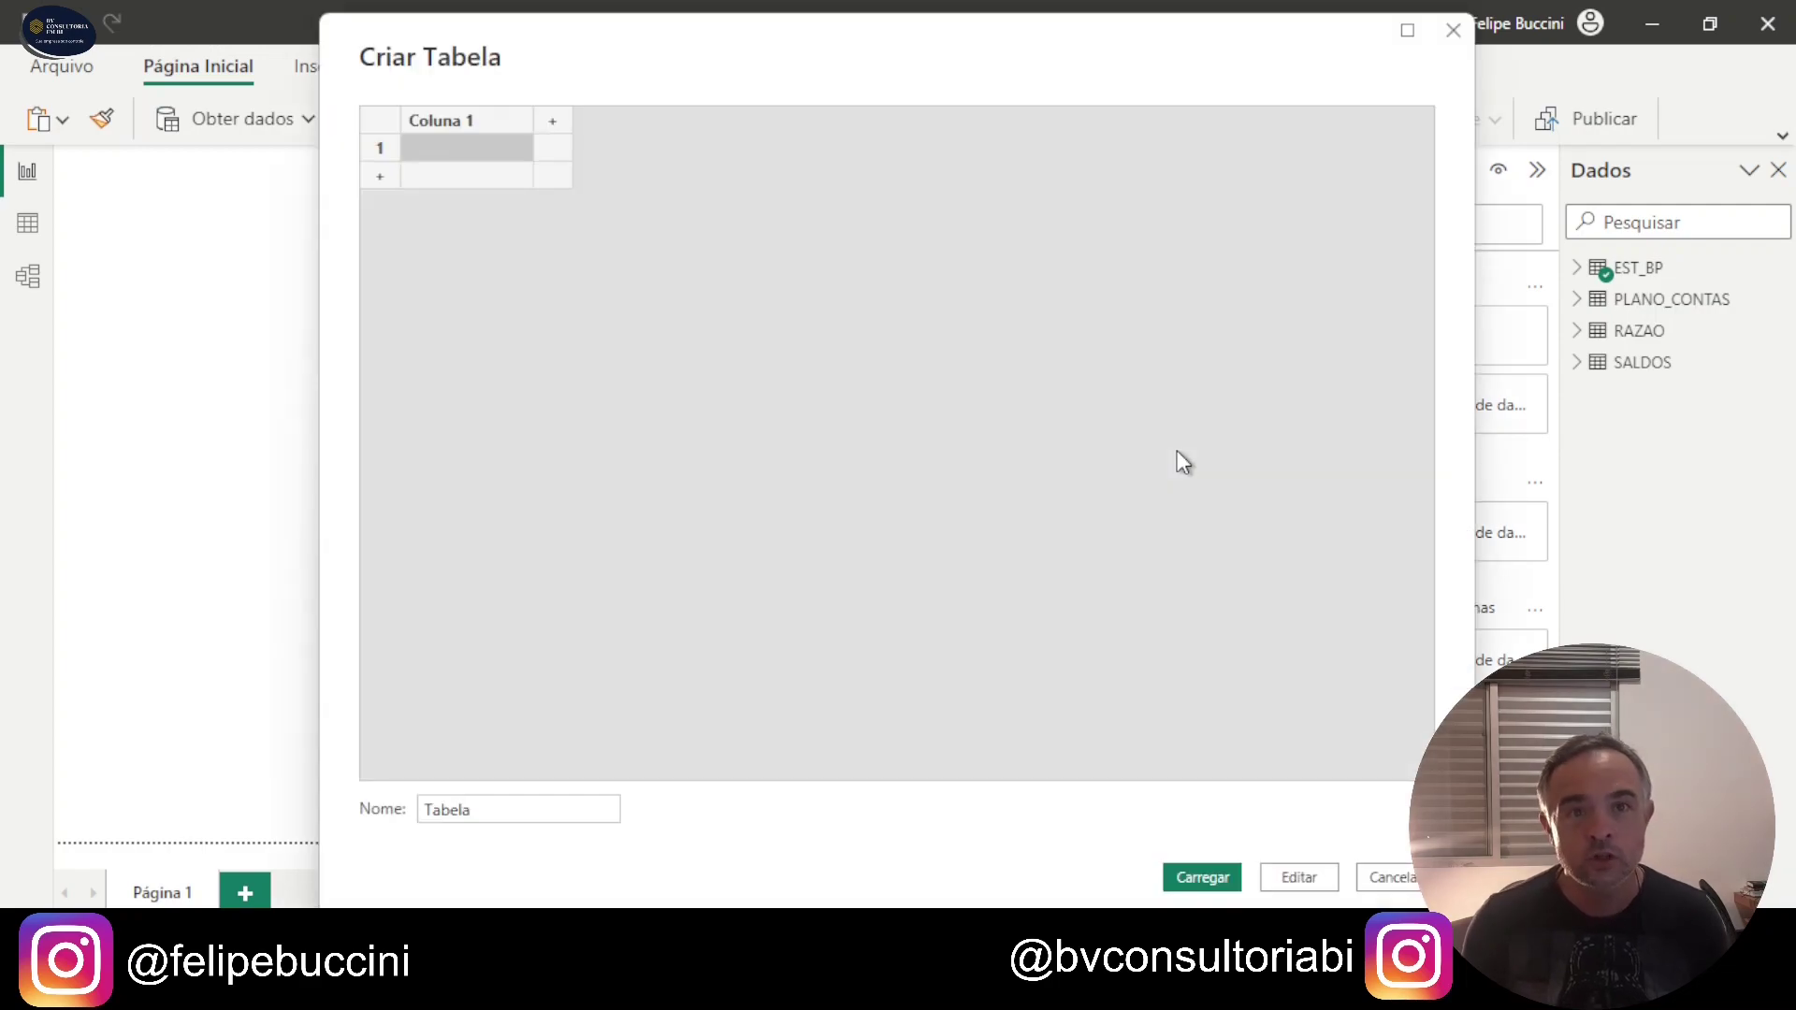
double_click(549, 808)
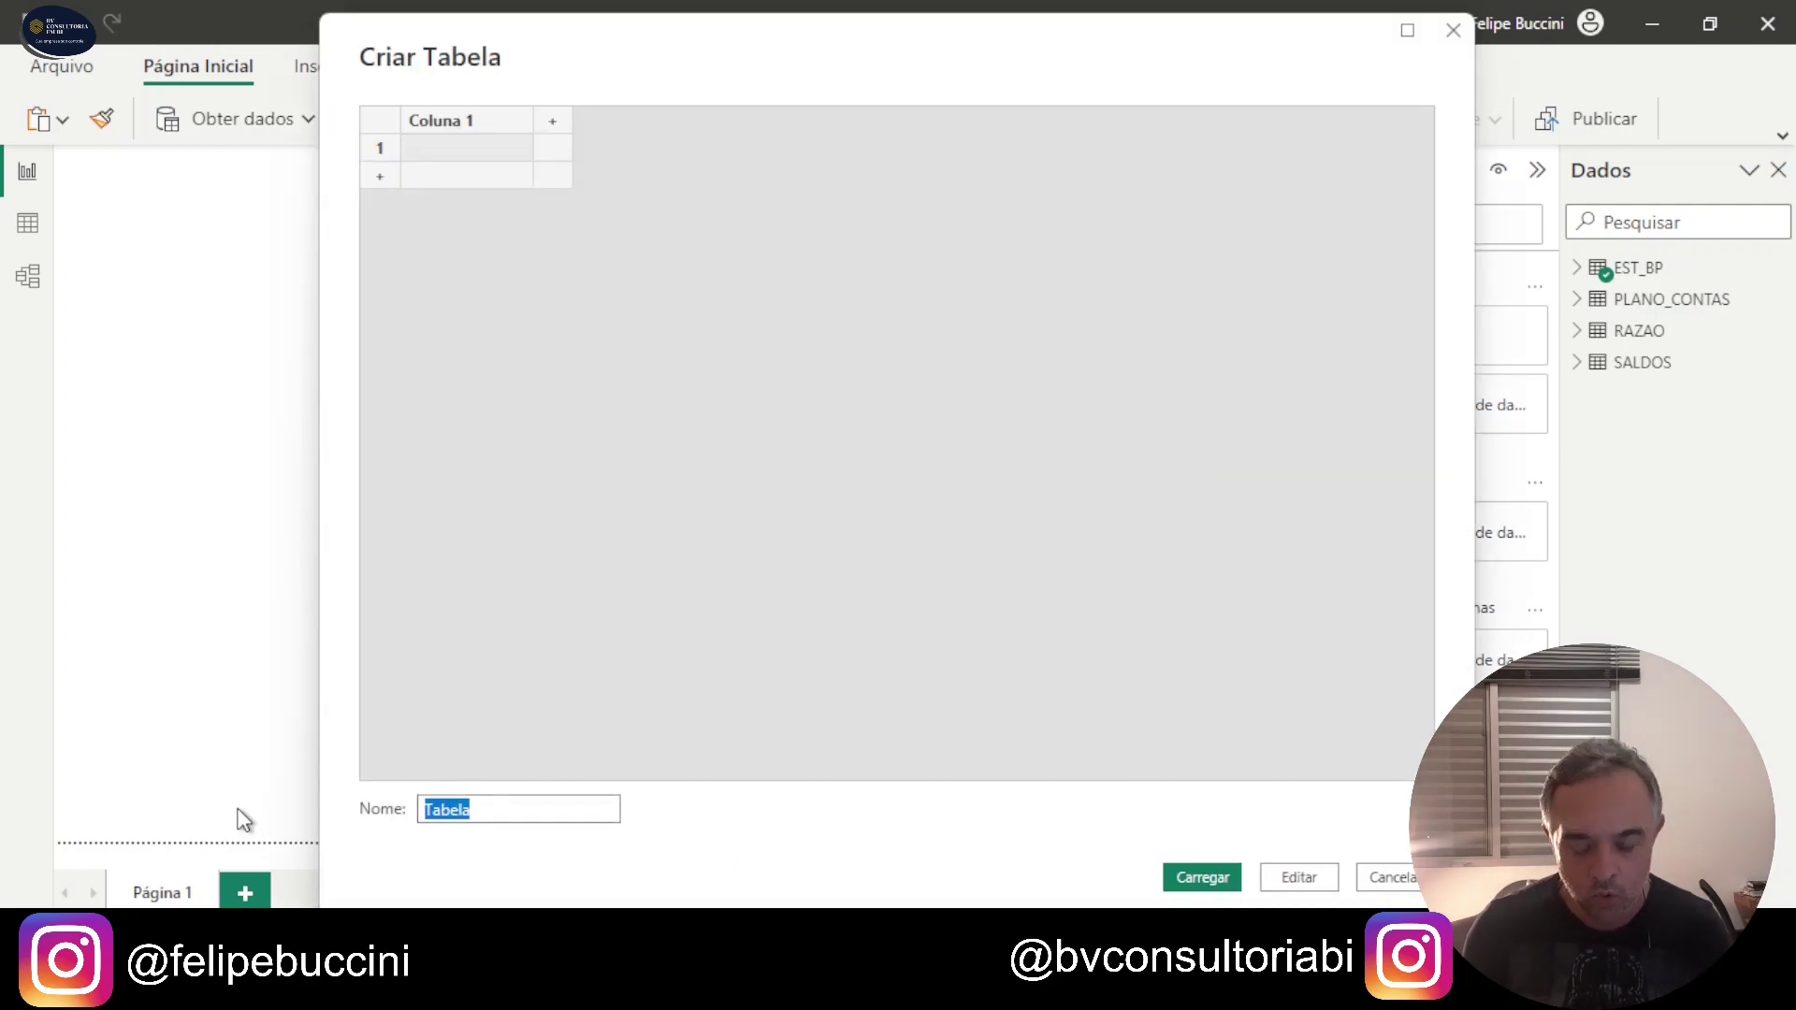
type("MEDIDAS")
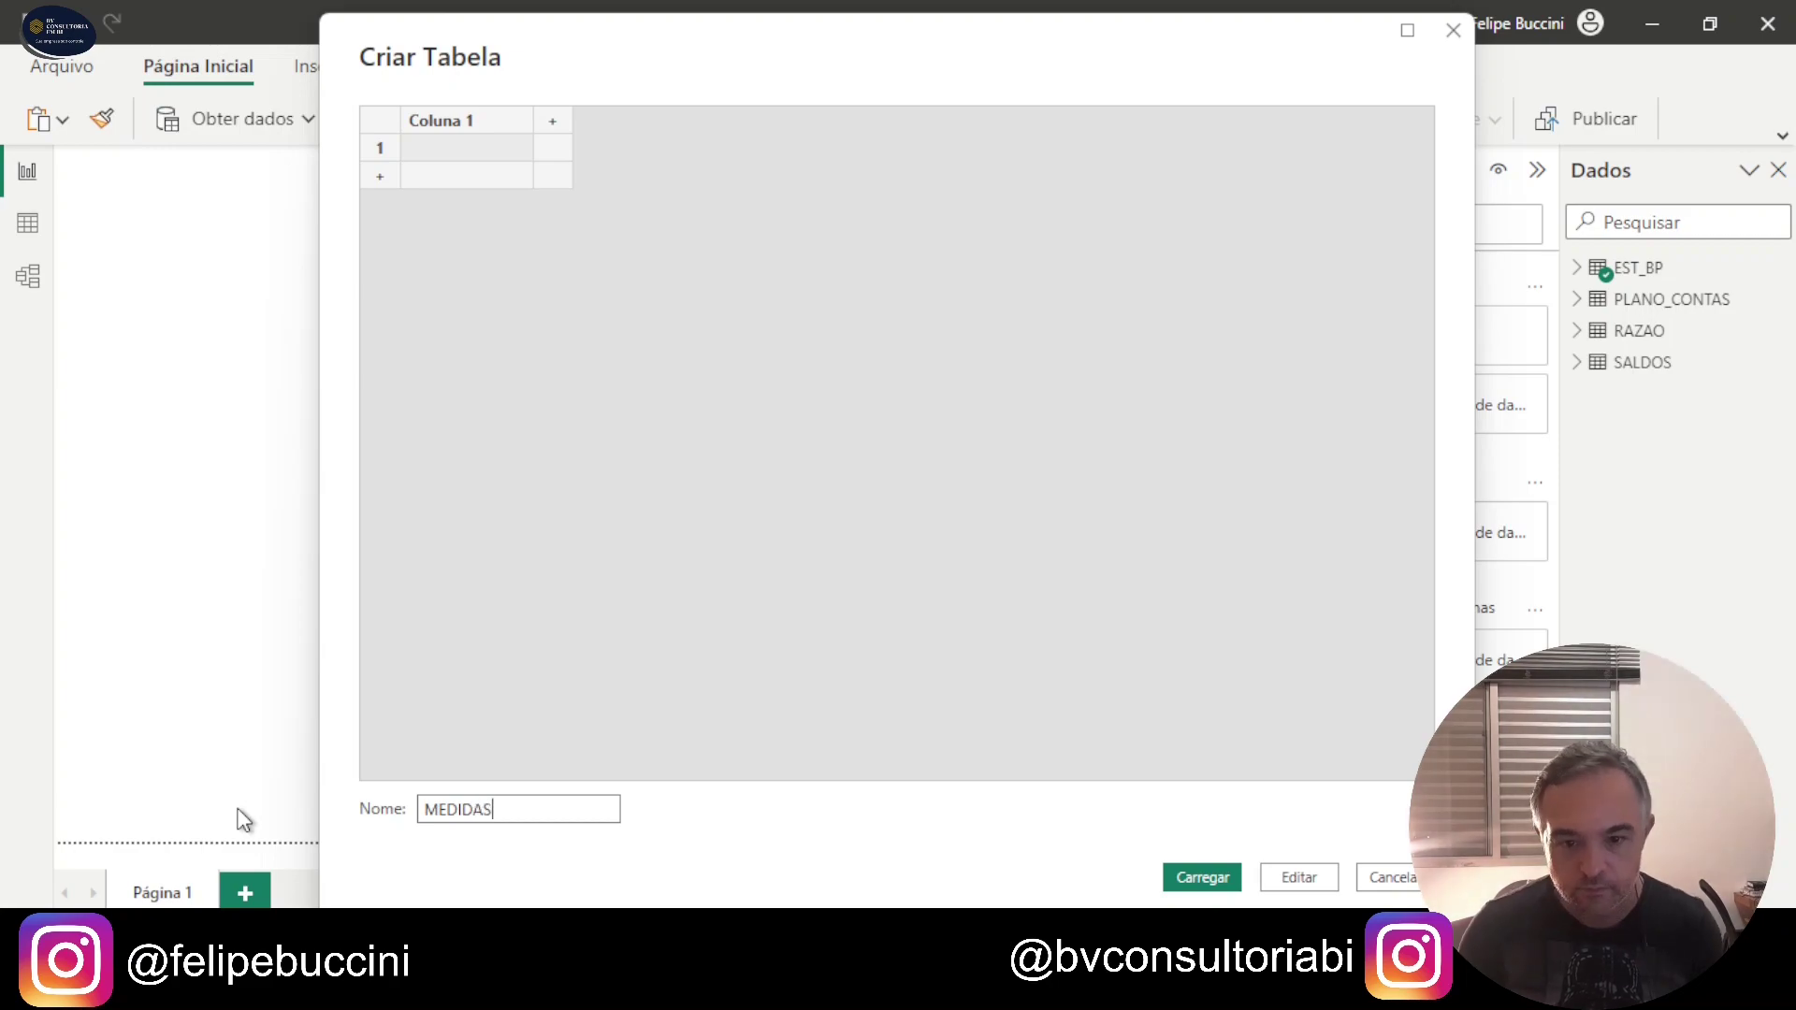
key("Return")
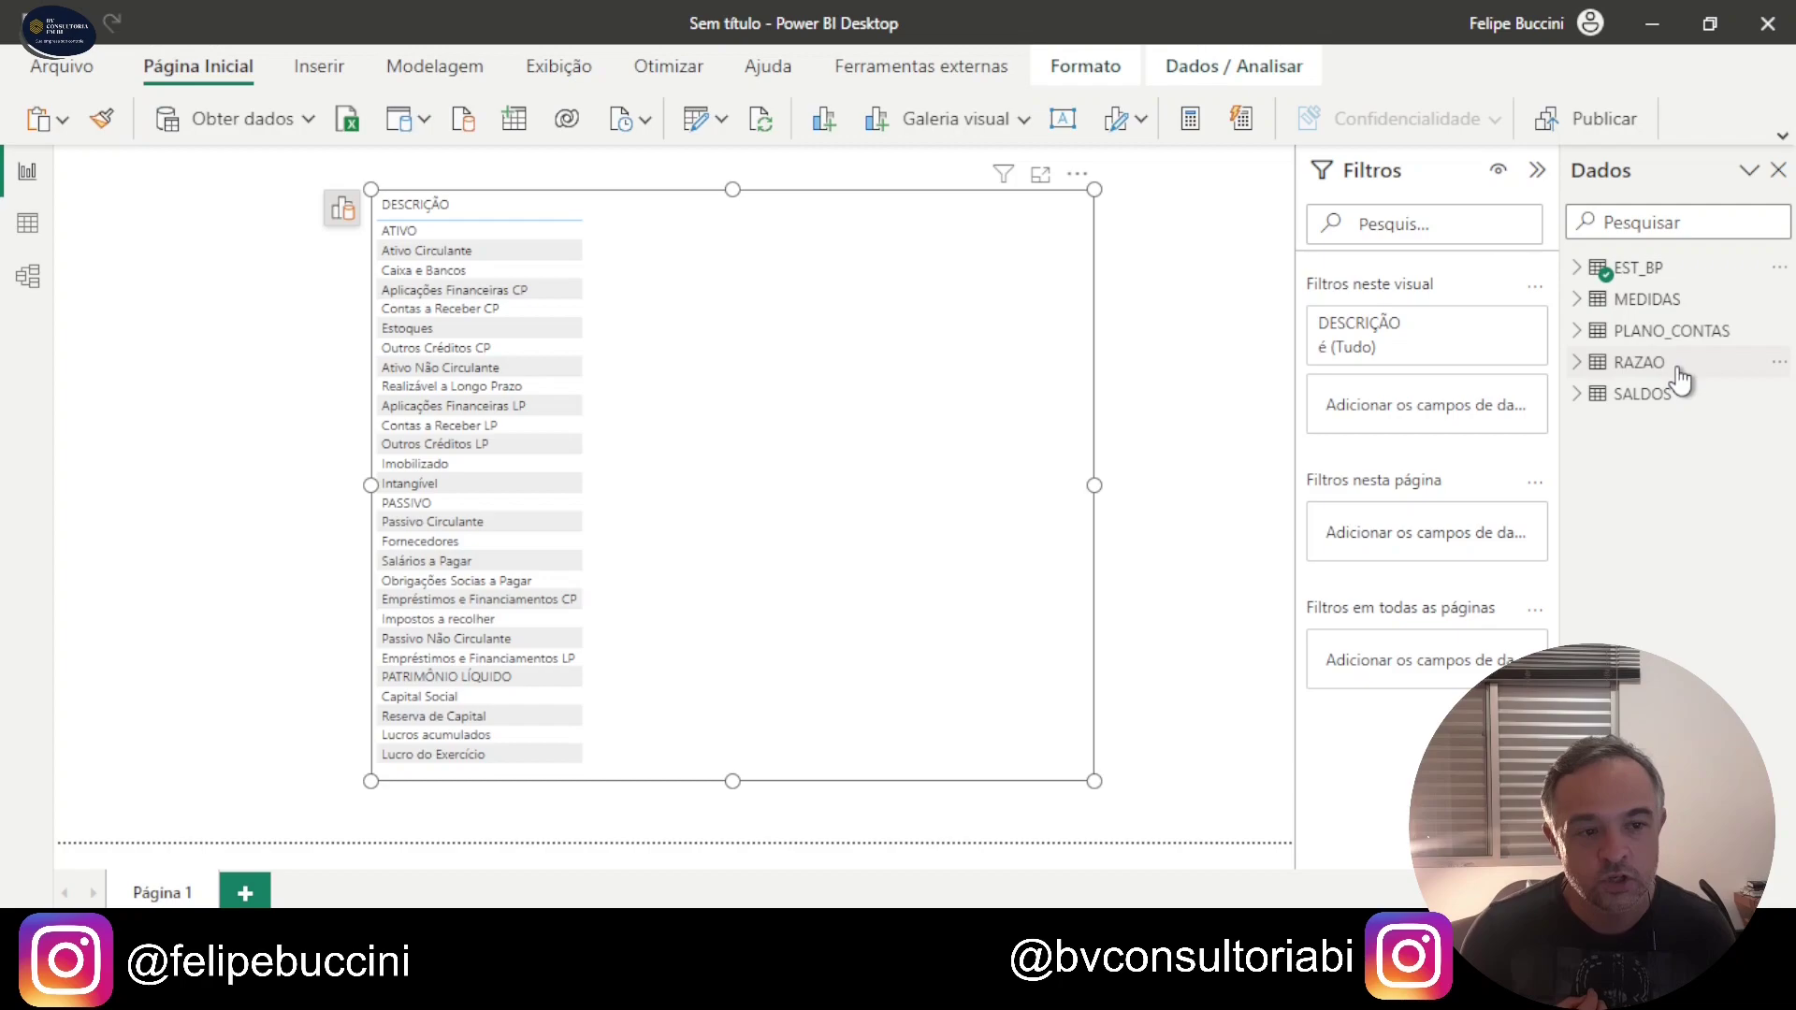
Step: Add a new measure to the MEDIDAS table and name it SALDO 2021
left_click(1577, 299)
right_click(1644, 300)
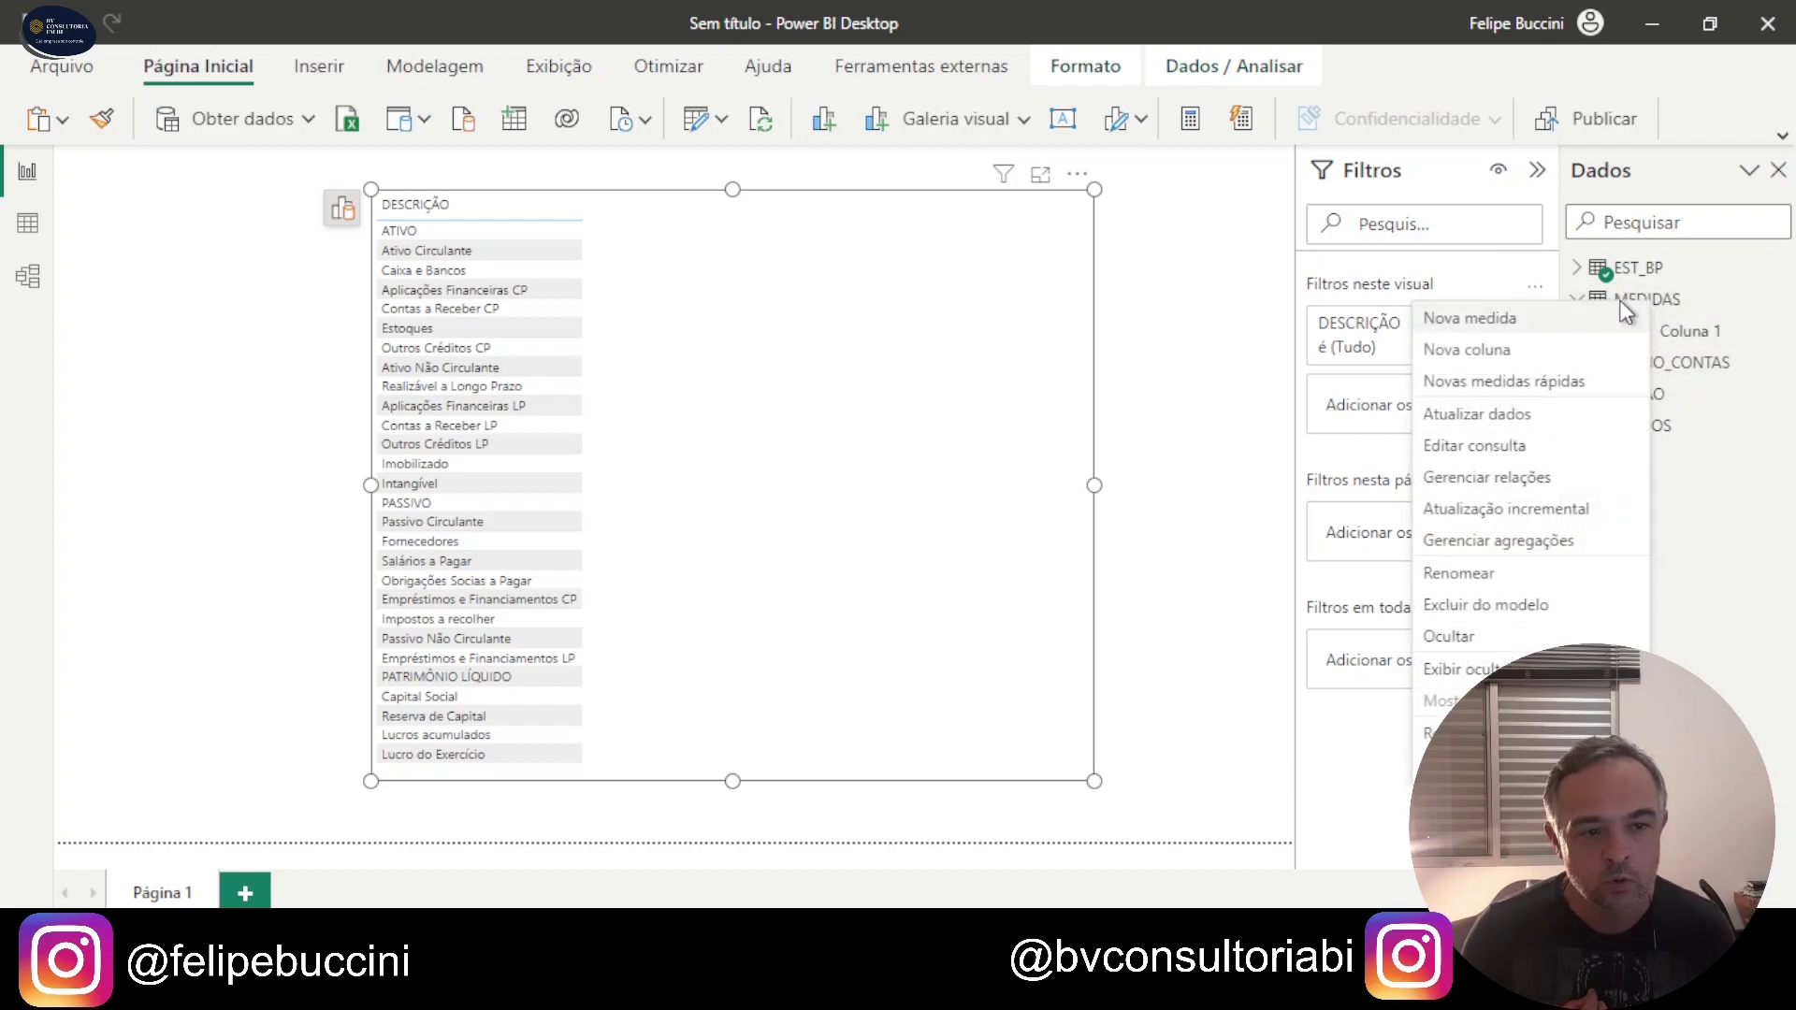
left_click(1517, 314)
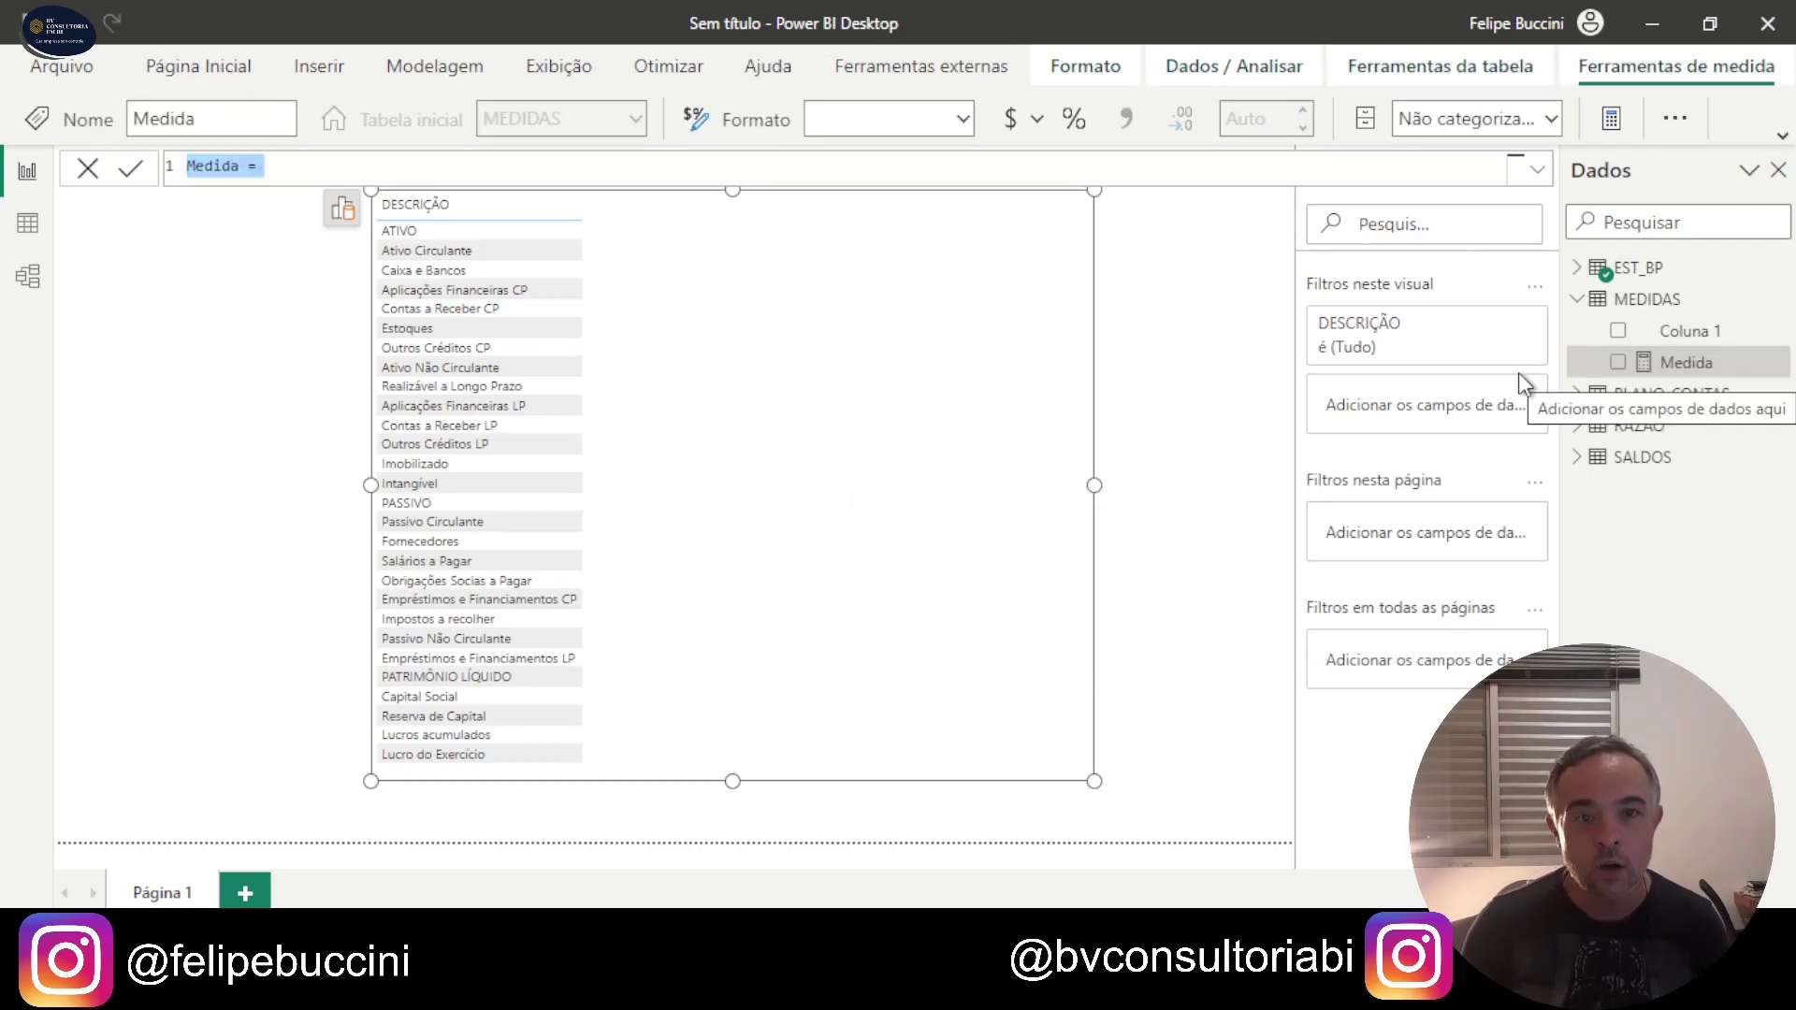
type("SA")
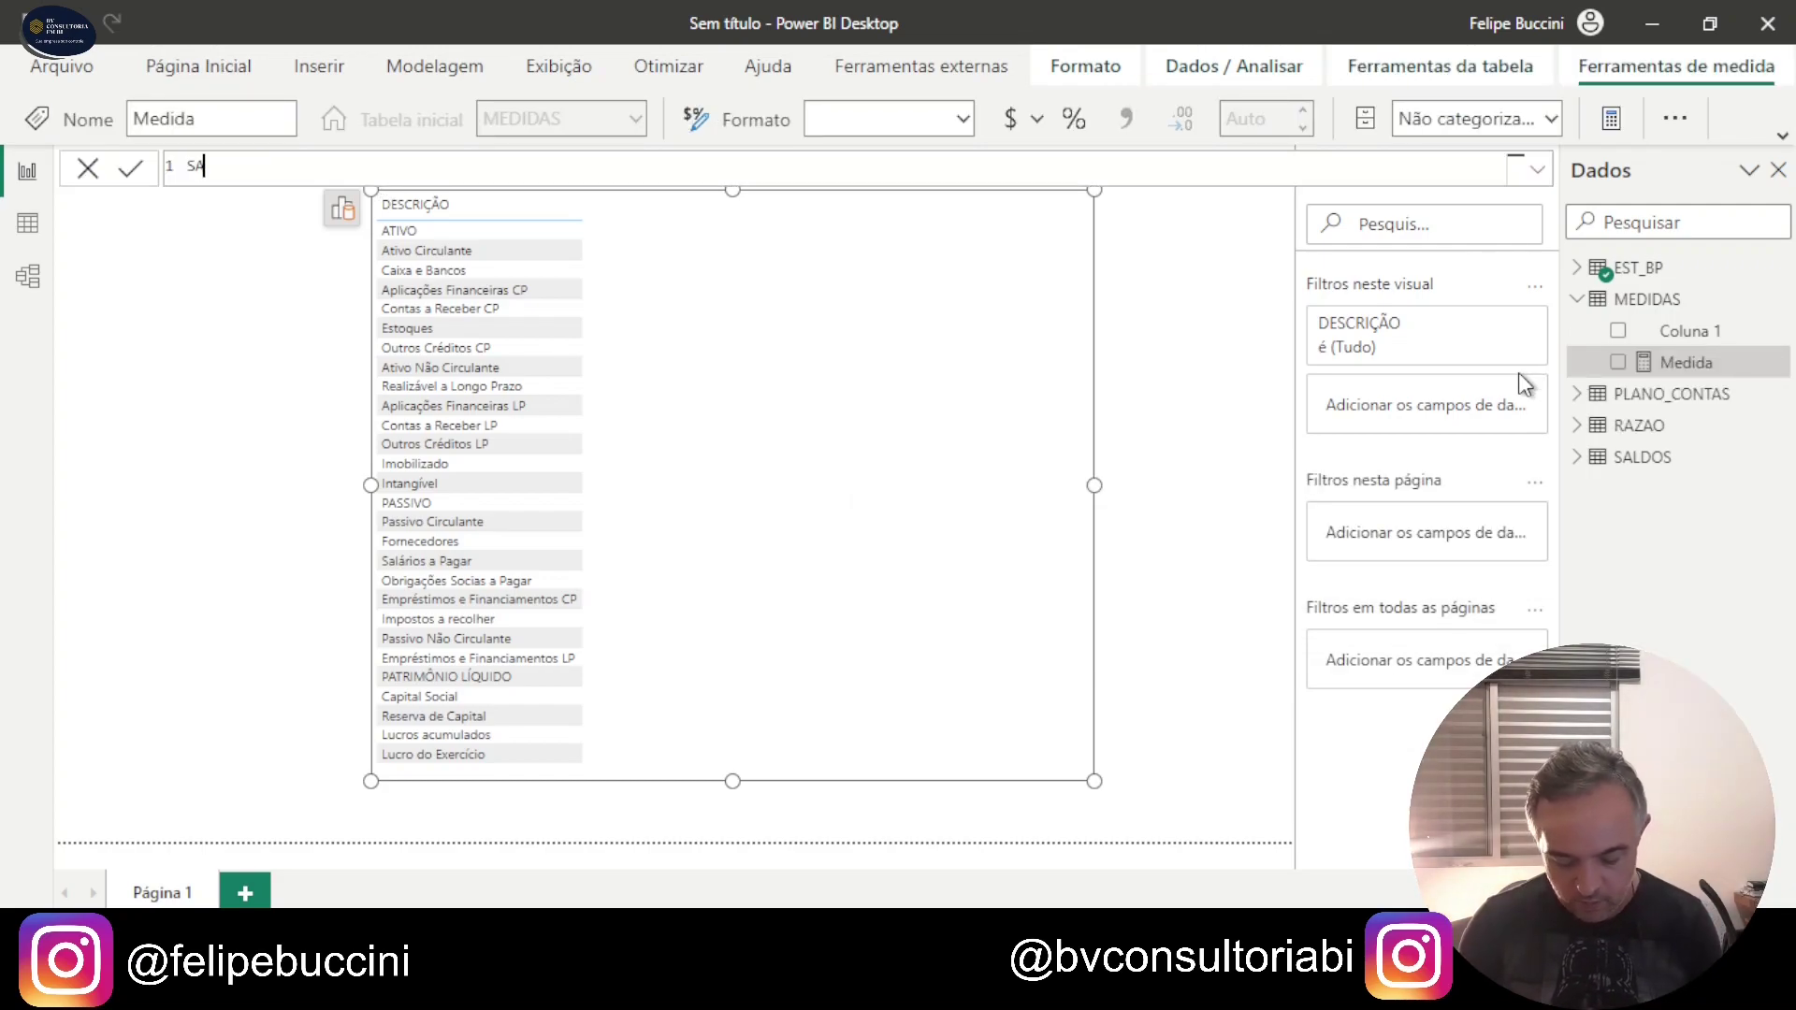
type("LDO 2021")
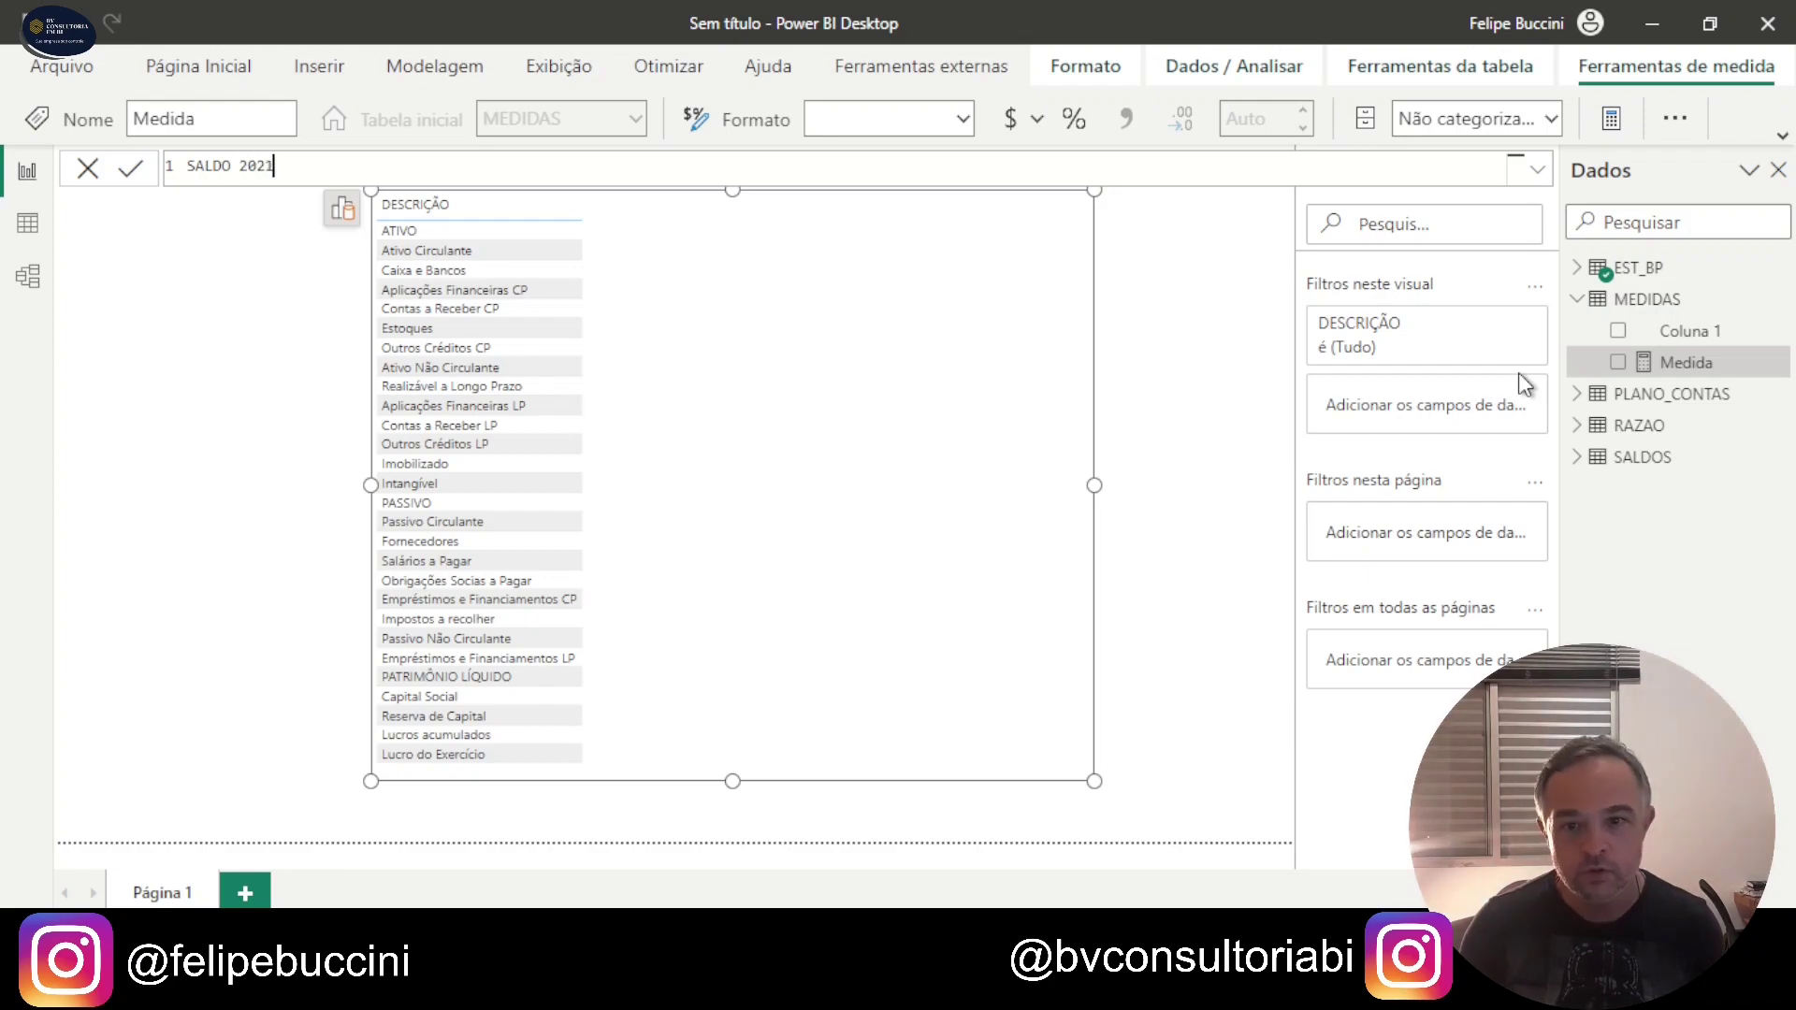
type(" =")
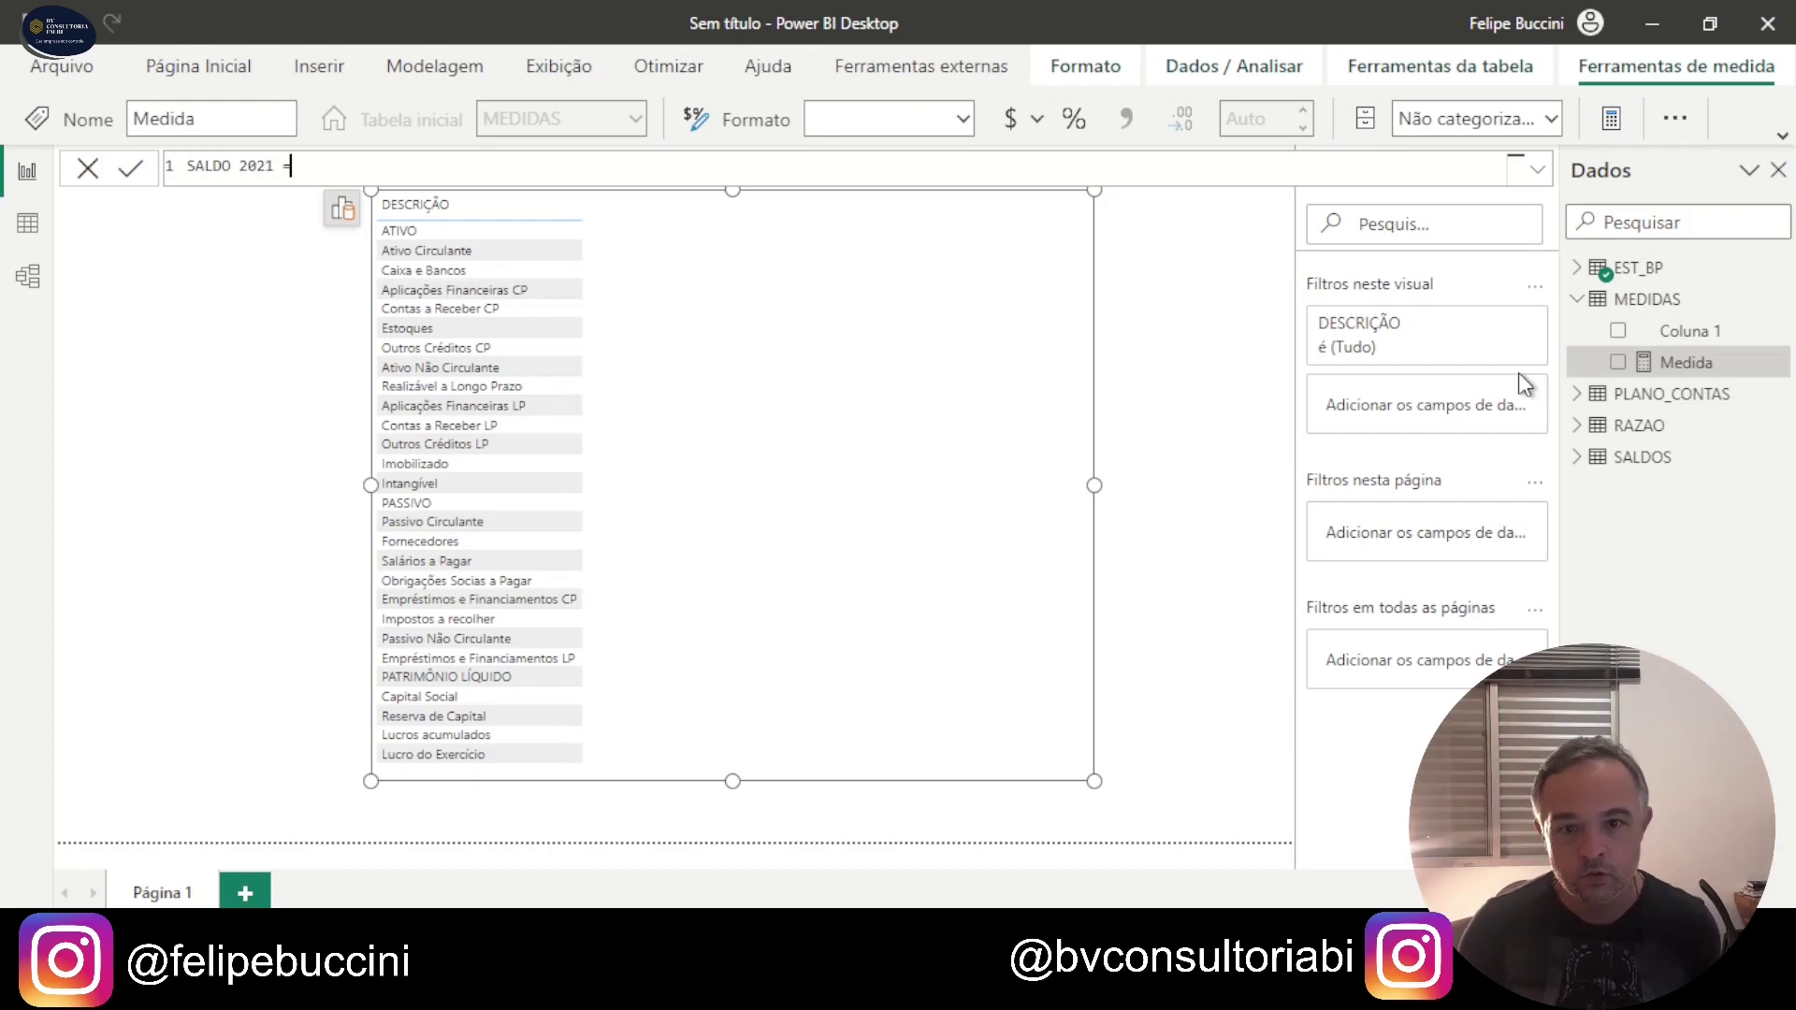
key("shift+Return")
Step: Define the SALDO 2021 measure as CALCULATE(SUM(SALDOS[SALDO 2021])), laid out over separate lines, and commit it
type("CAL")
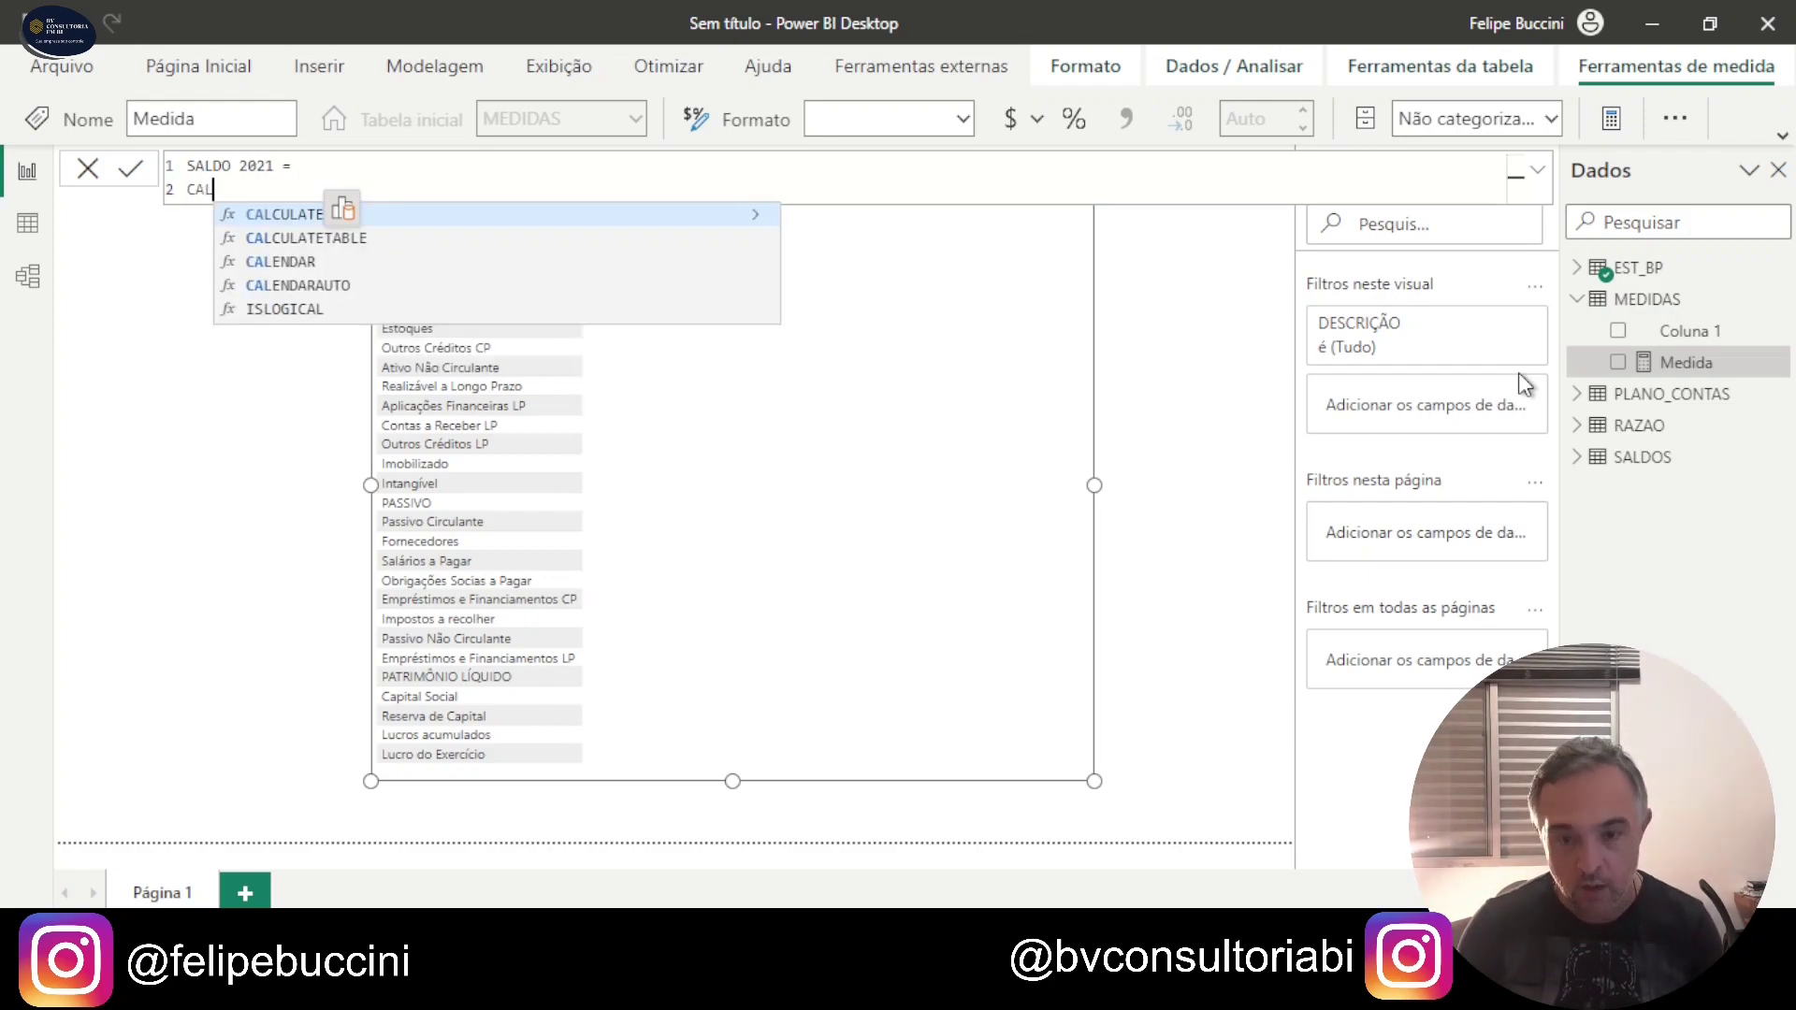
key("Tab")
key("shift+Return")
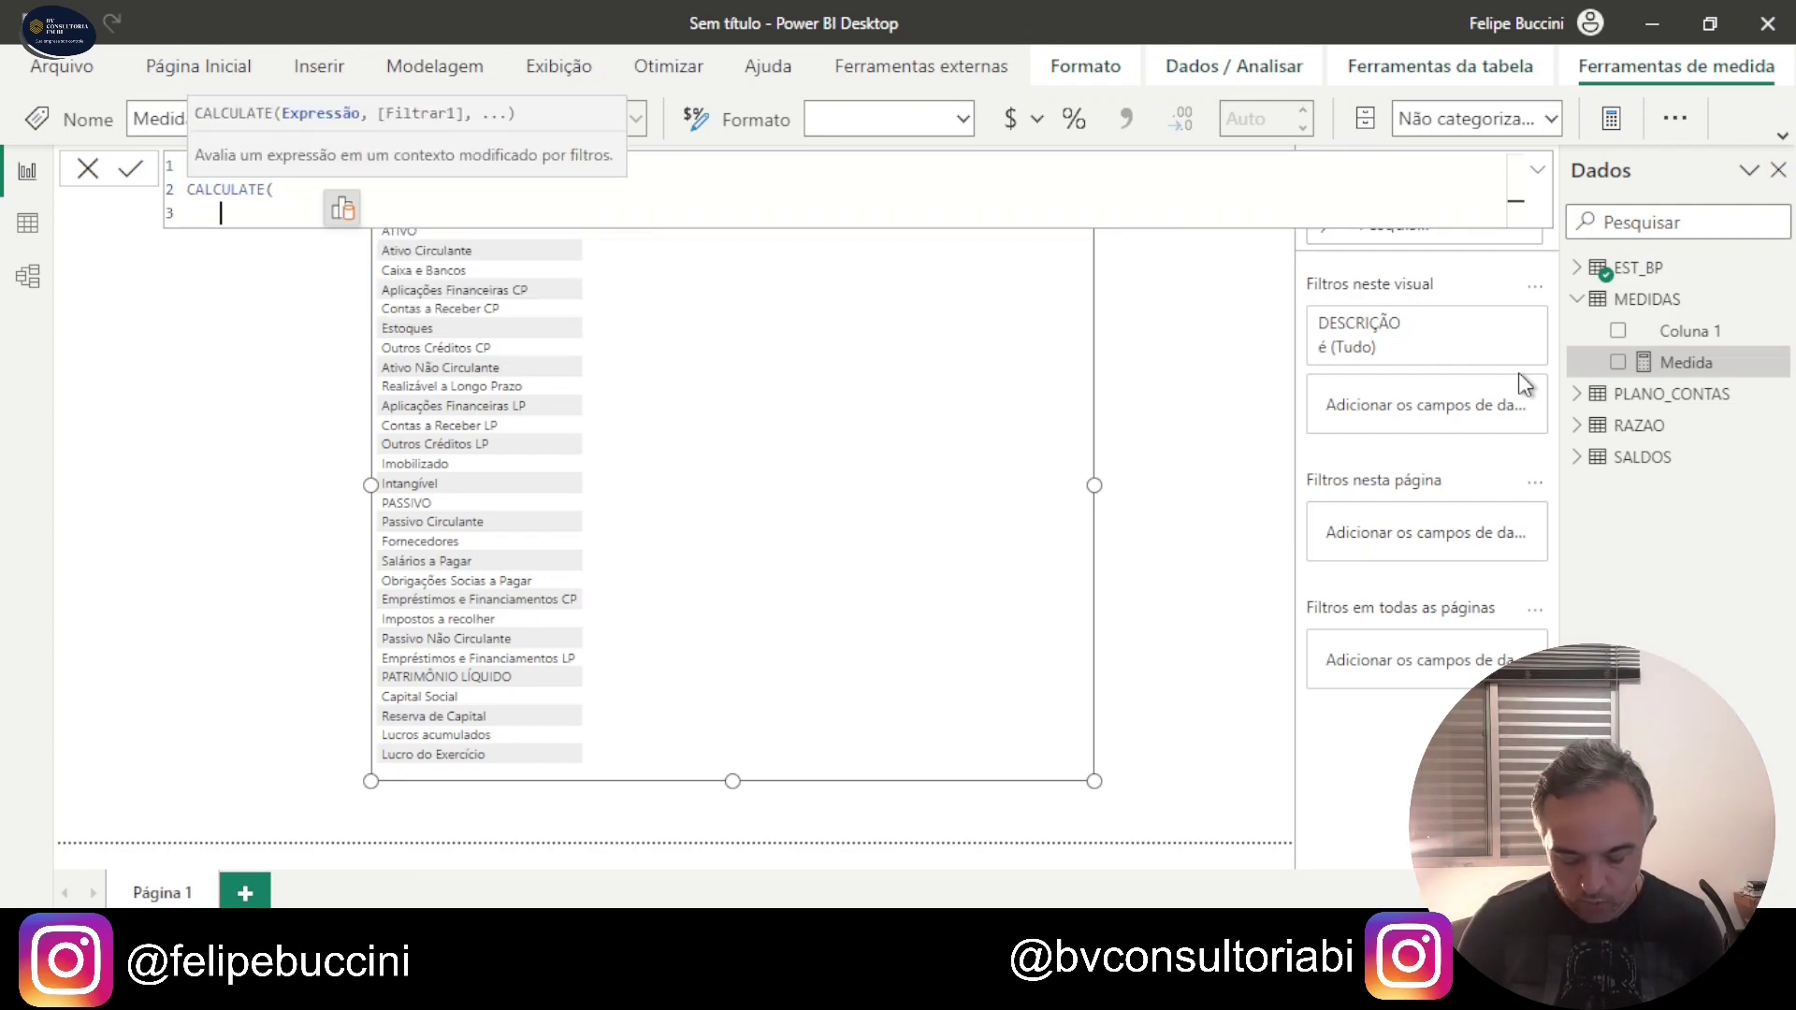
type("SUM")
key("Tab")
key("shift+Return")
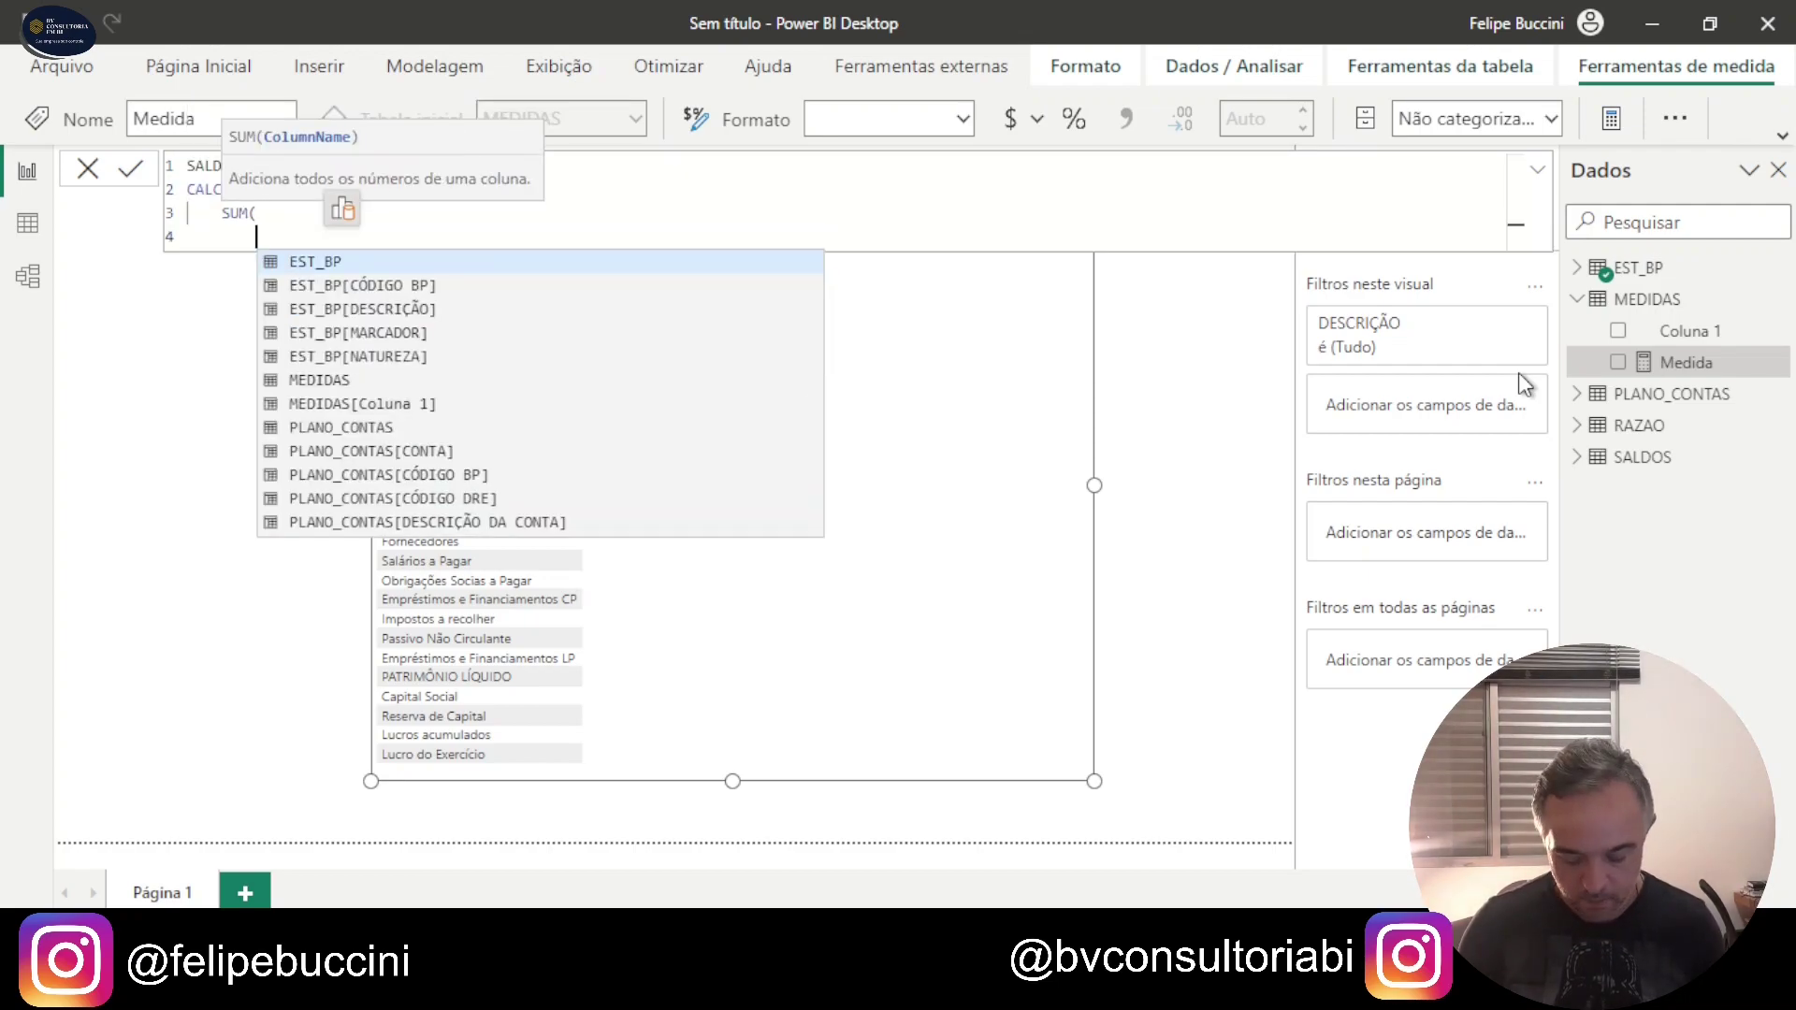
type("SAL")
key("Down")
key("Down")
key("Down")
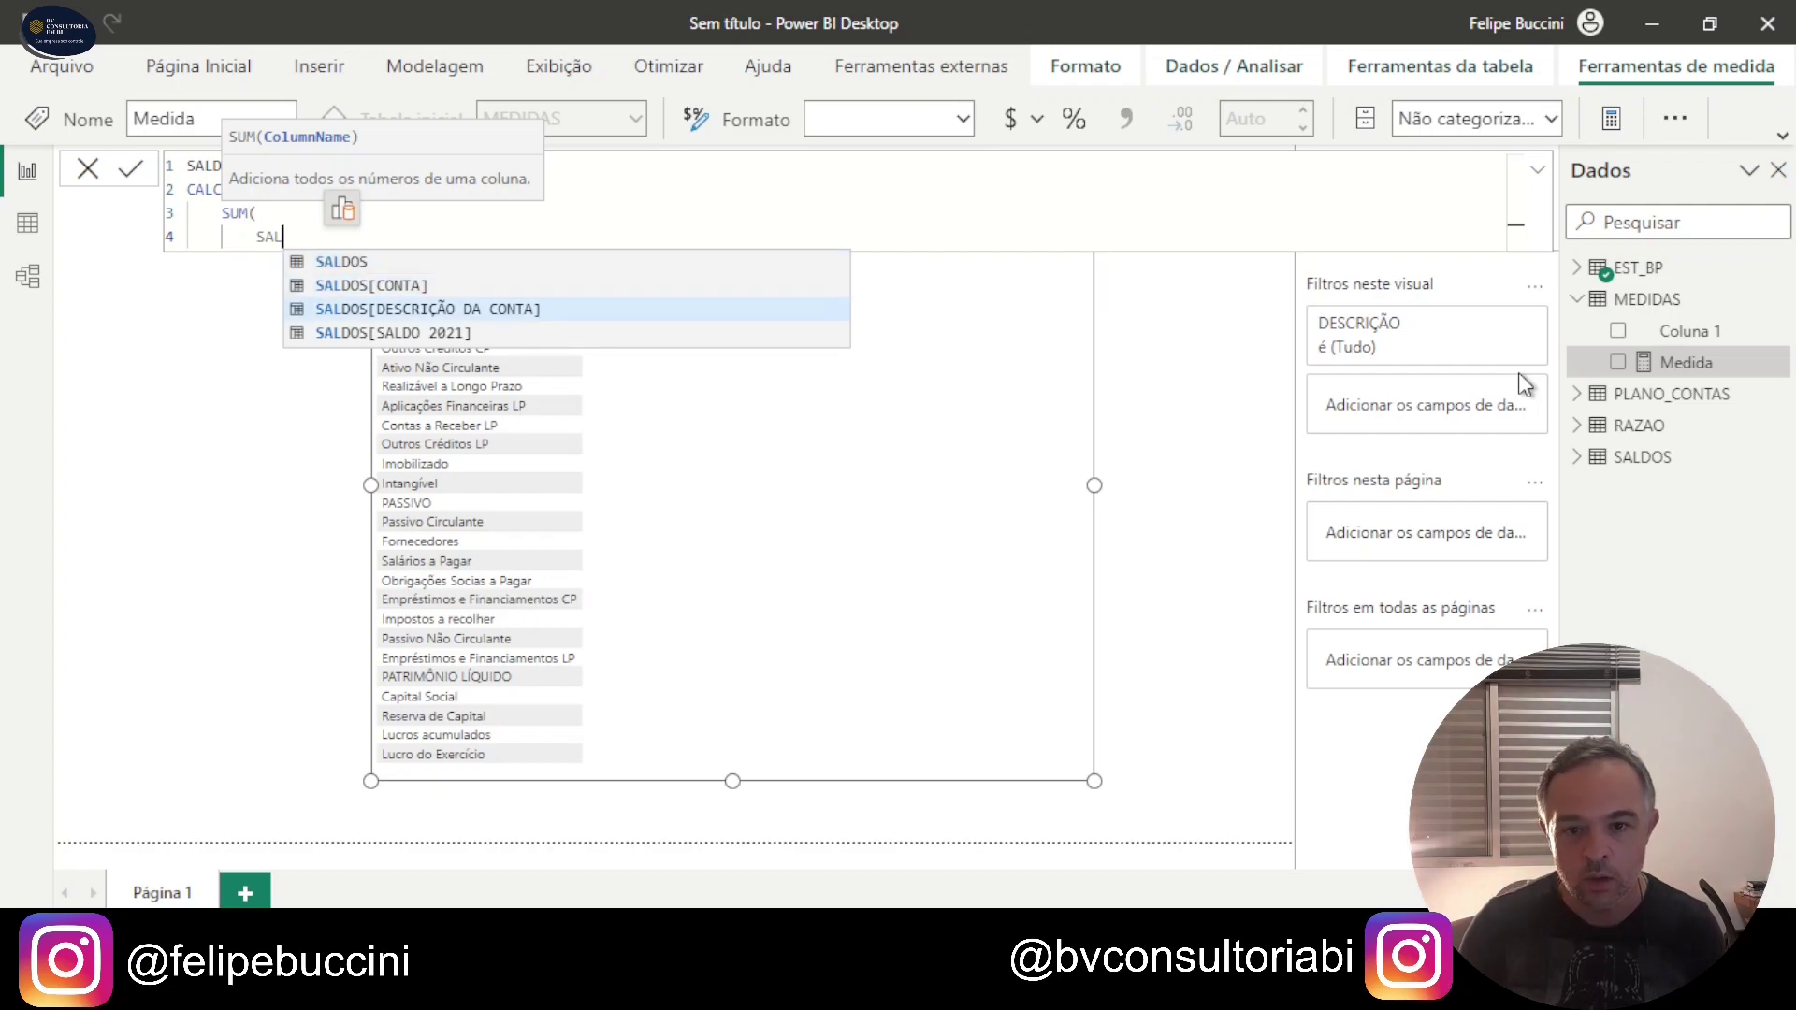
key("Tab")
key("shift+Return")
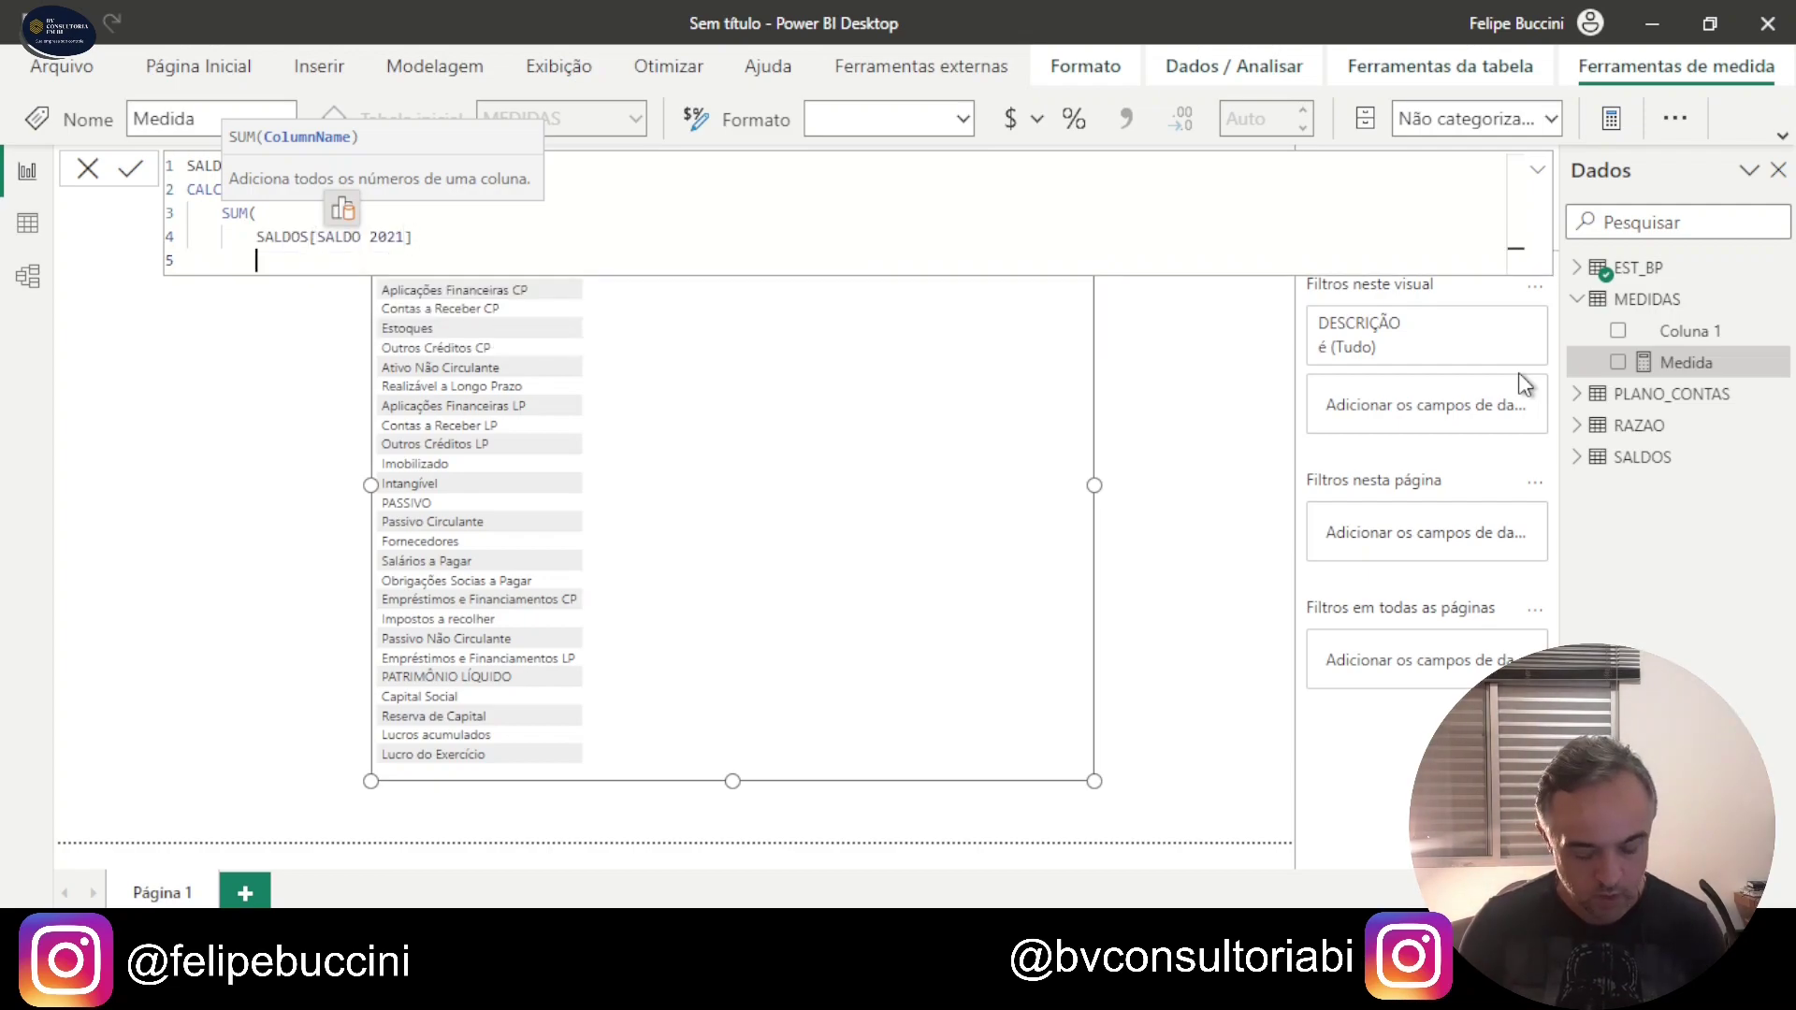
type(")")
key("shift+Return")
type(")")
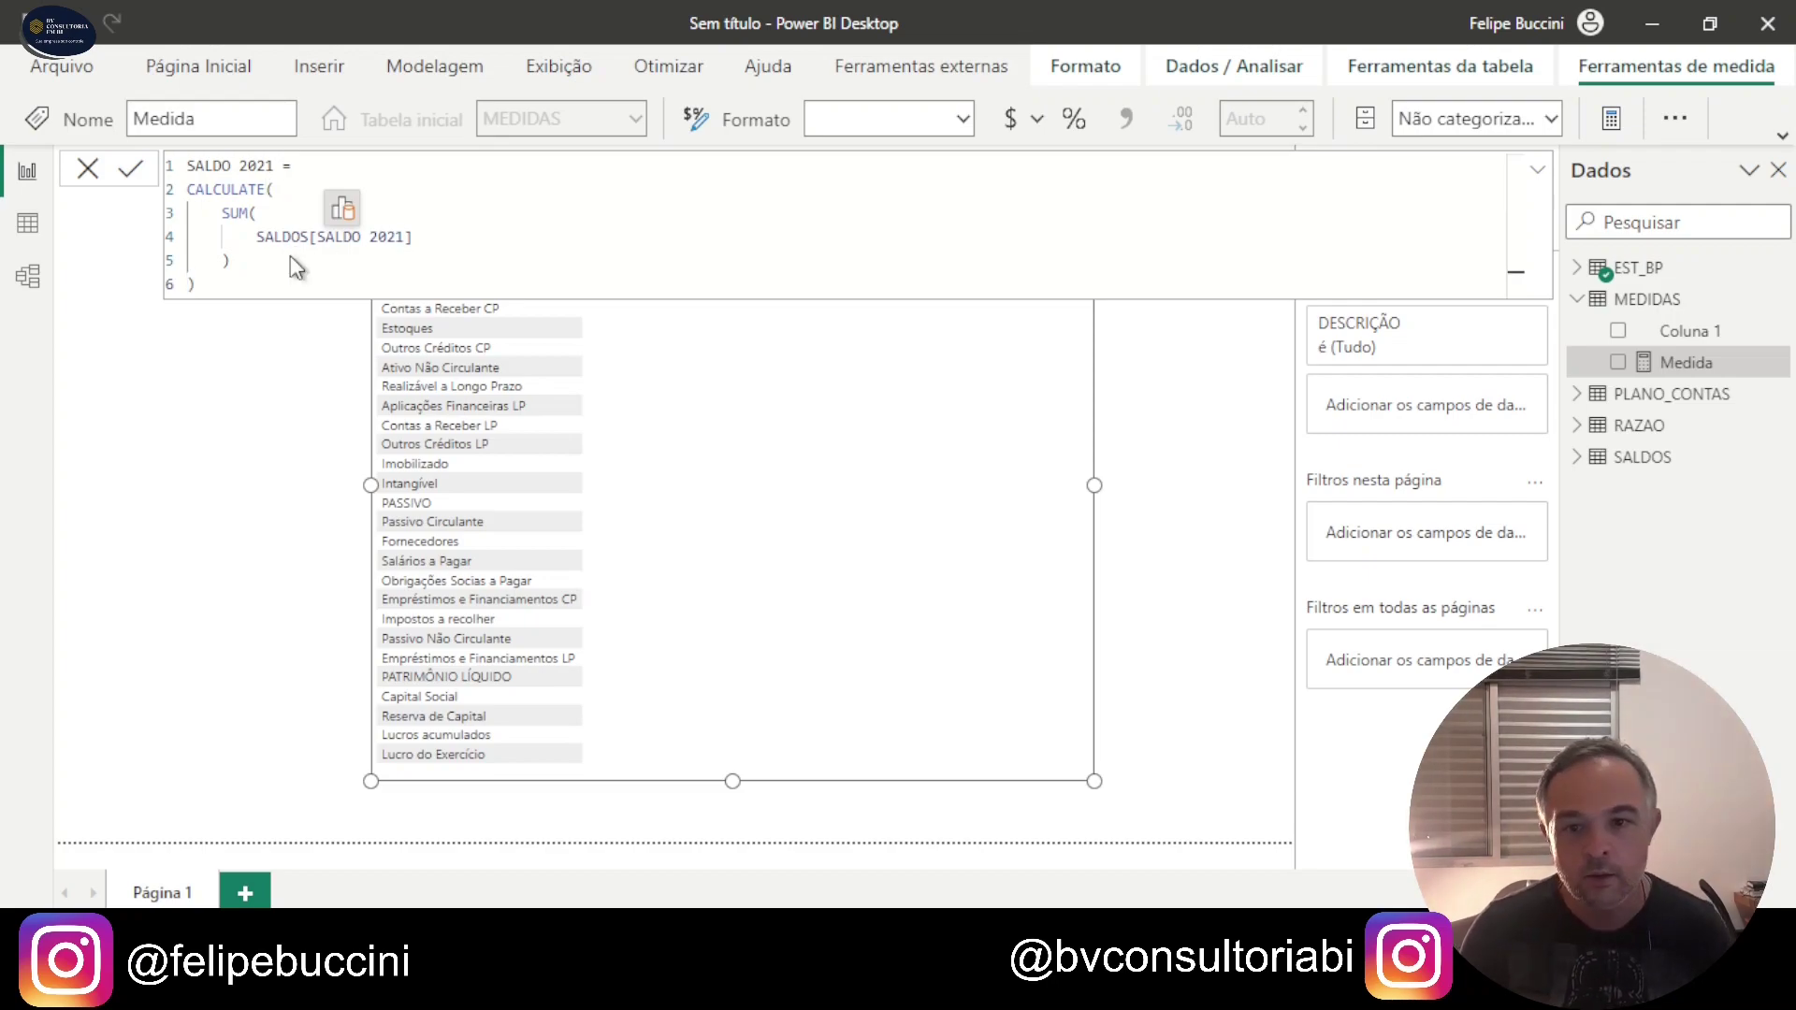
key("Return")
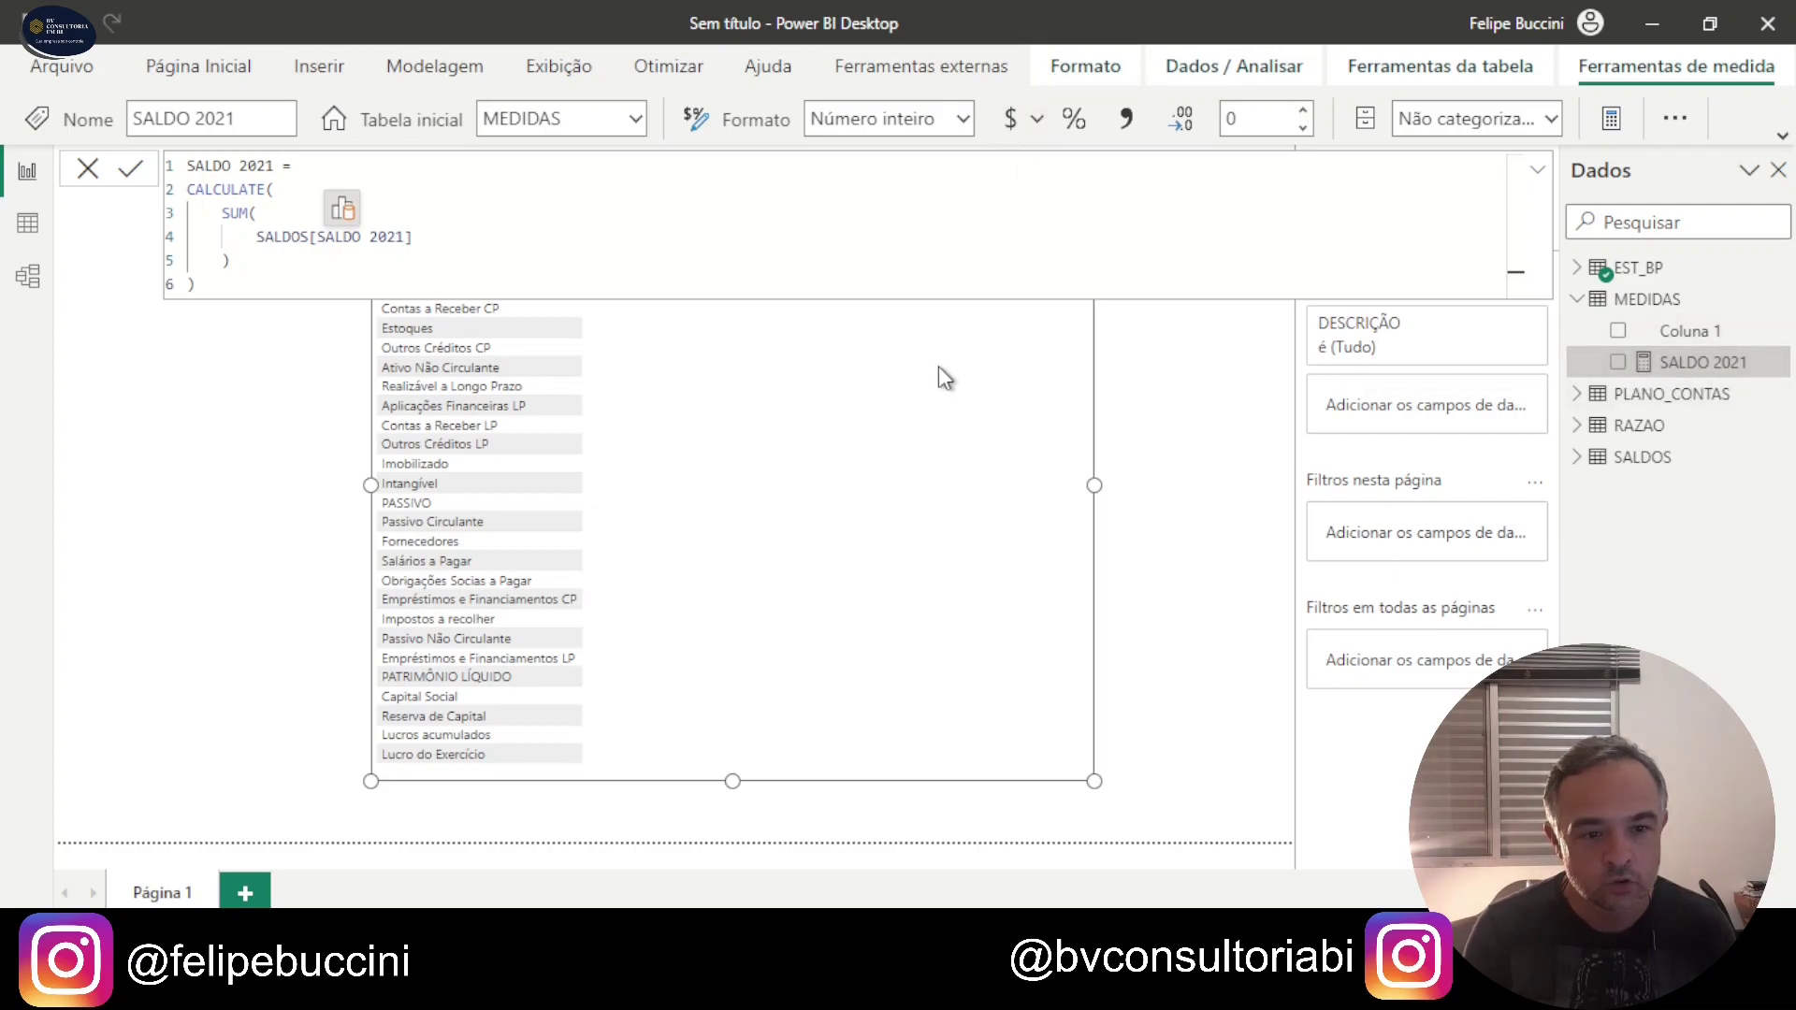
Step: Add the SALDO 2021 measure to the report's table visual and increase the font size of its values by four steps
left_click_drag(1698, 365, 929, 466)
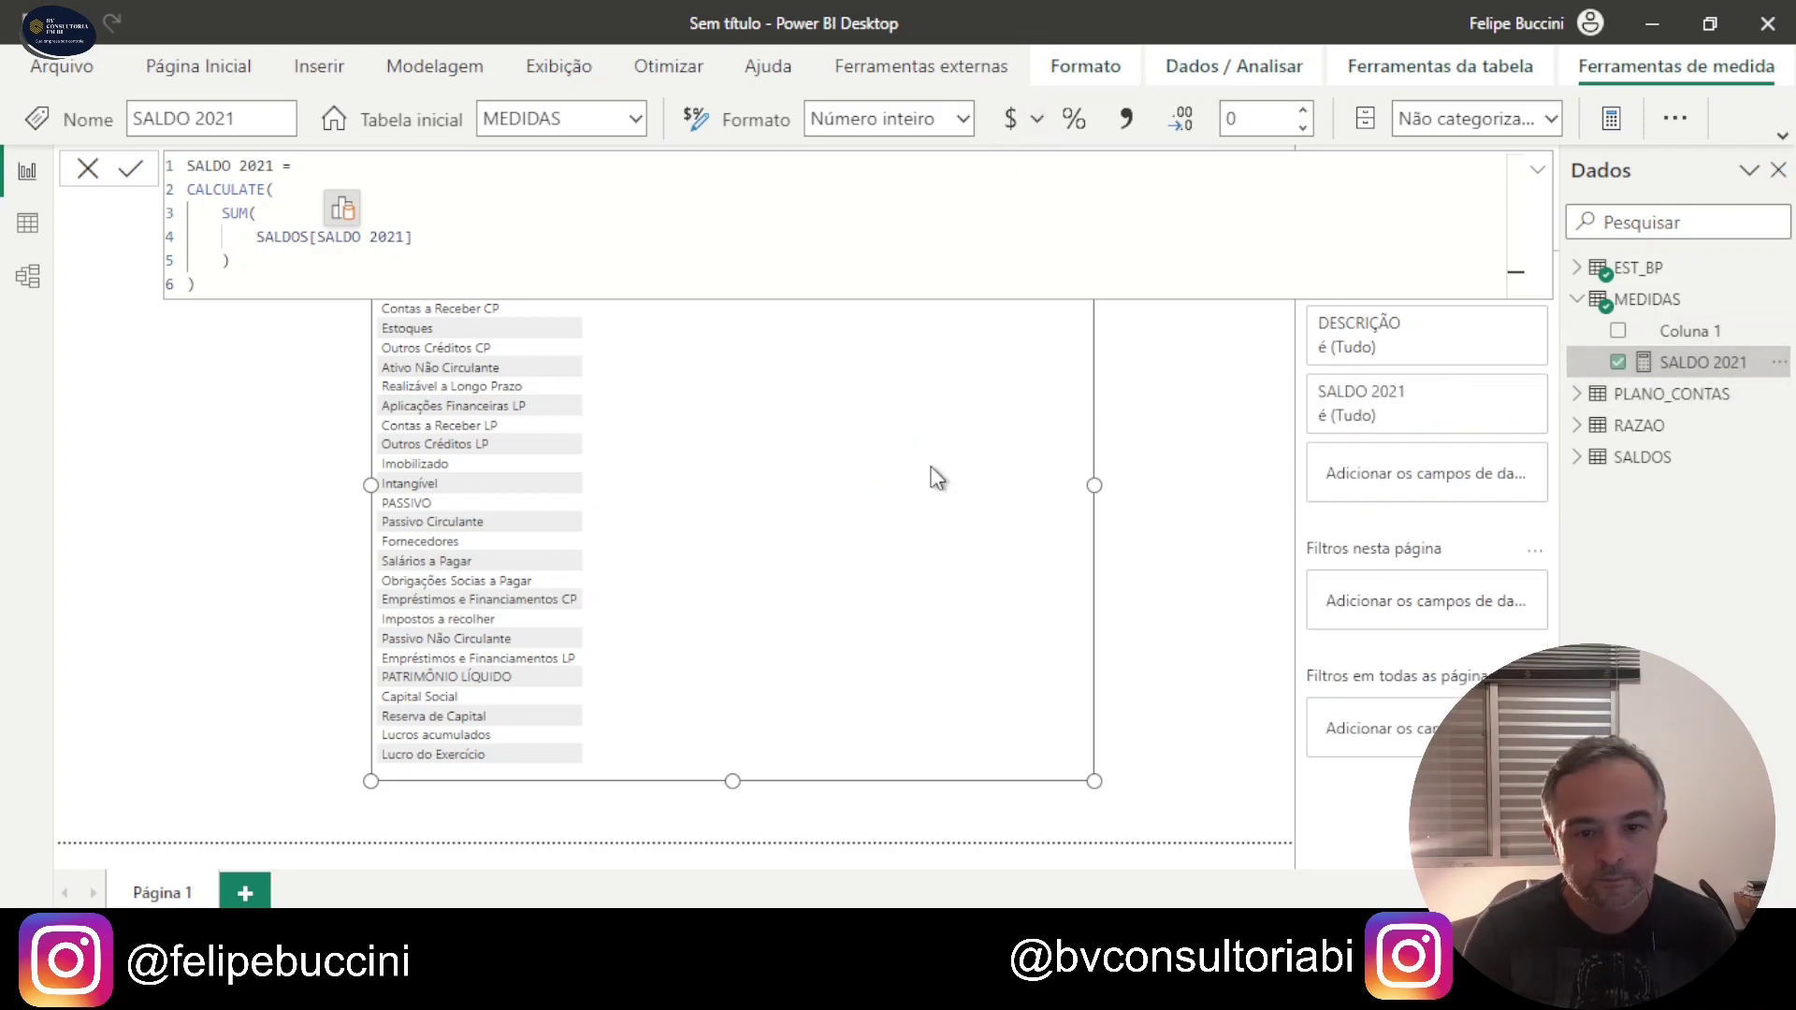
left_click(1639, 300)
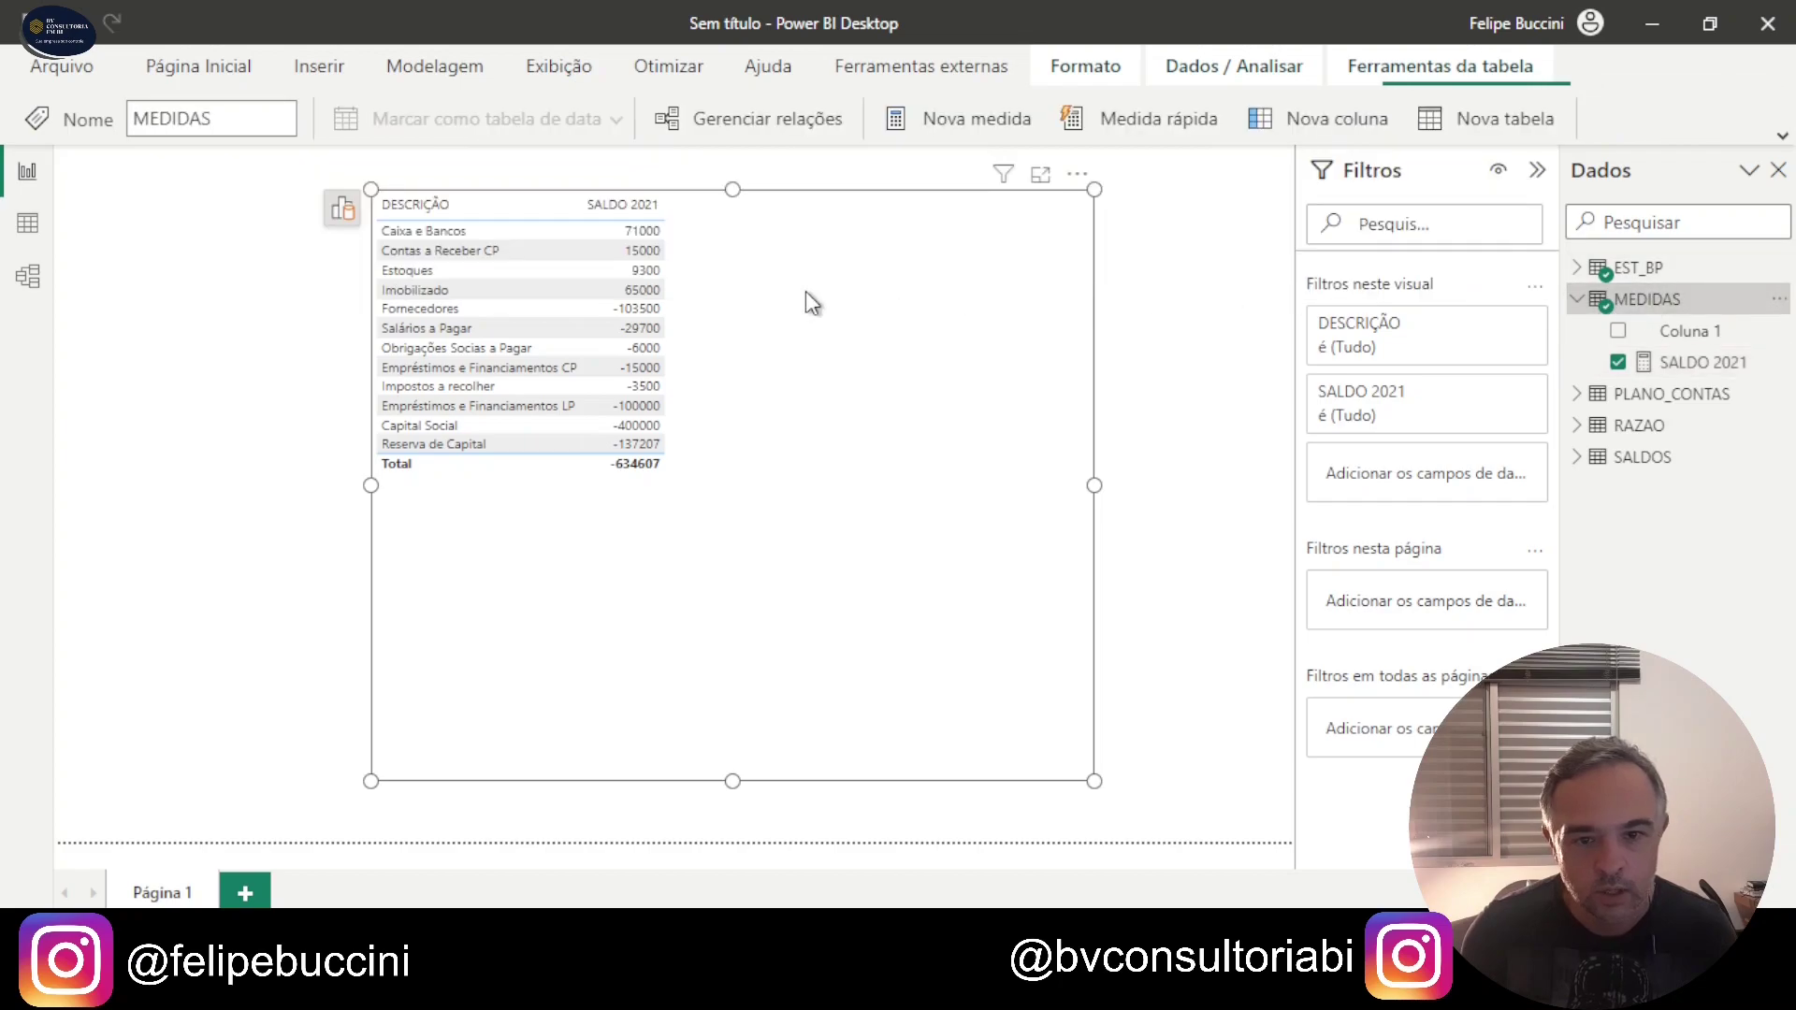
left_click(1076, 186)
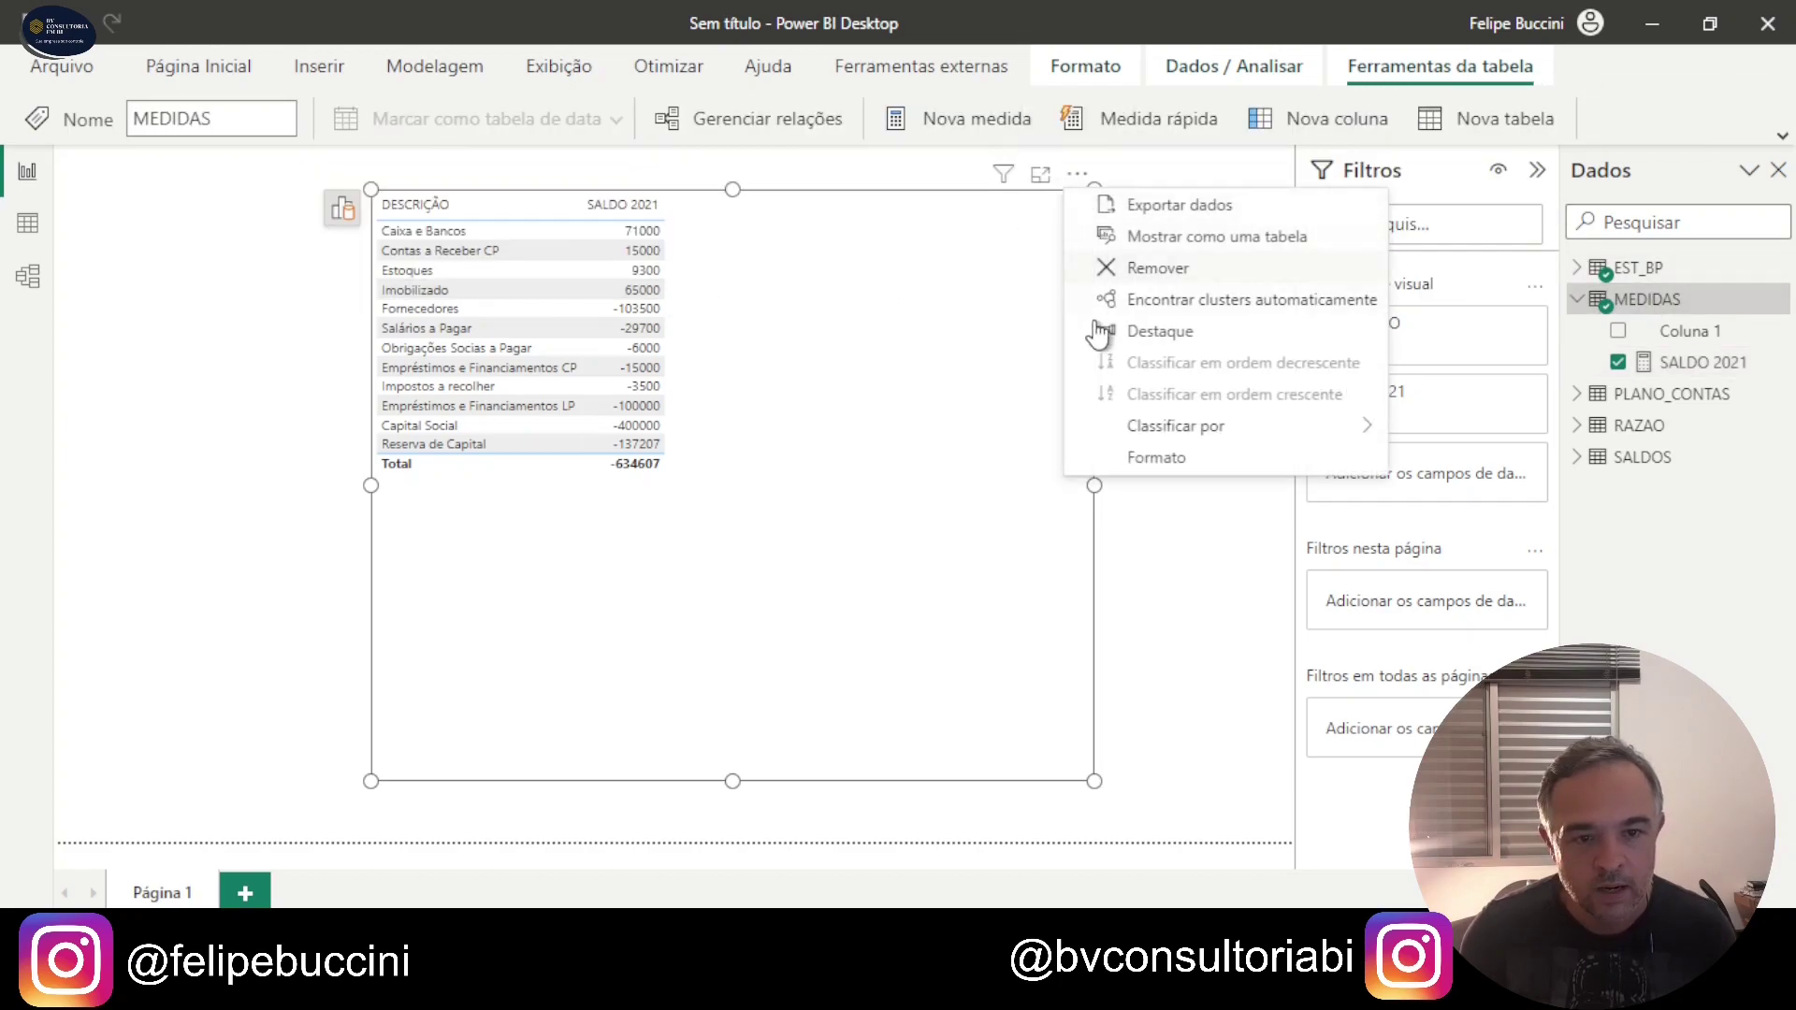
left_click(1186, 466)
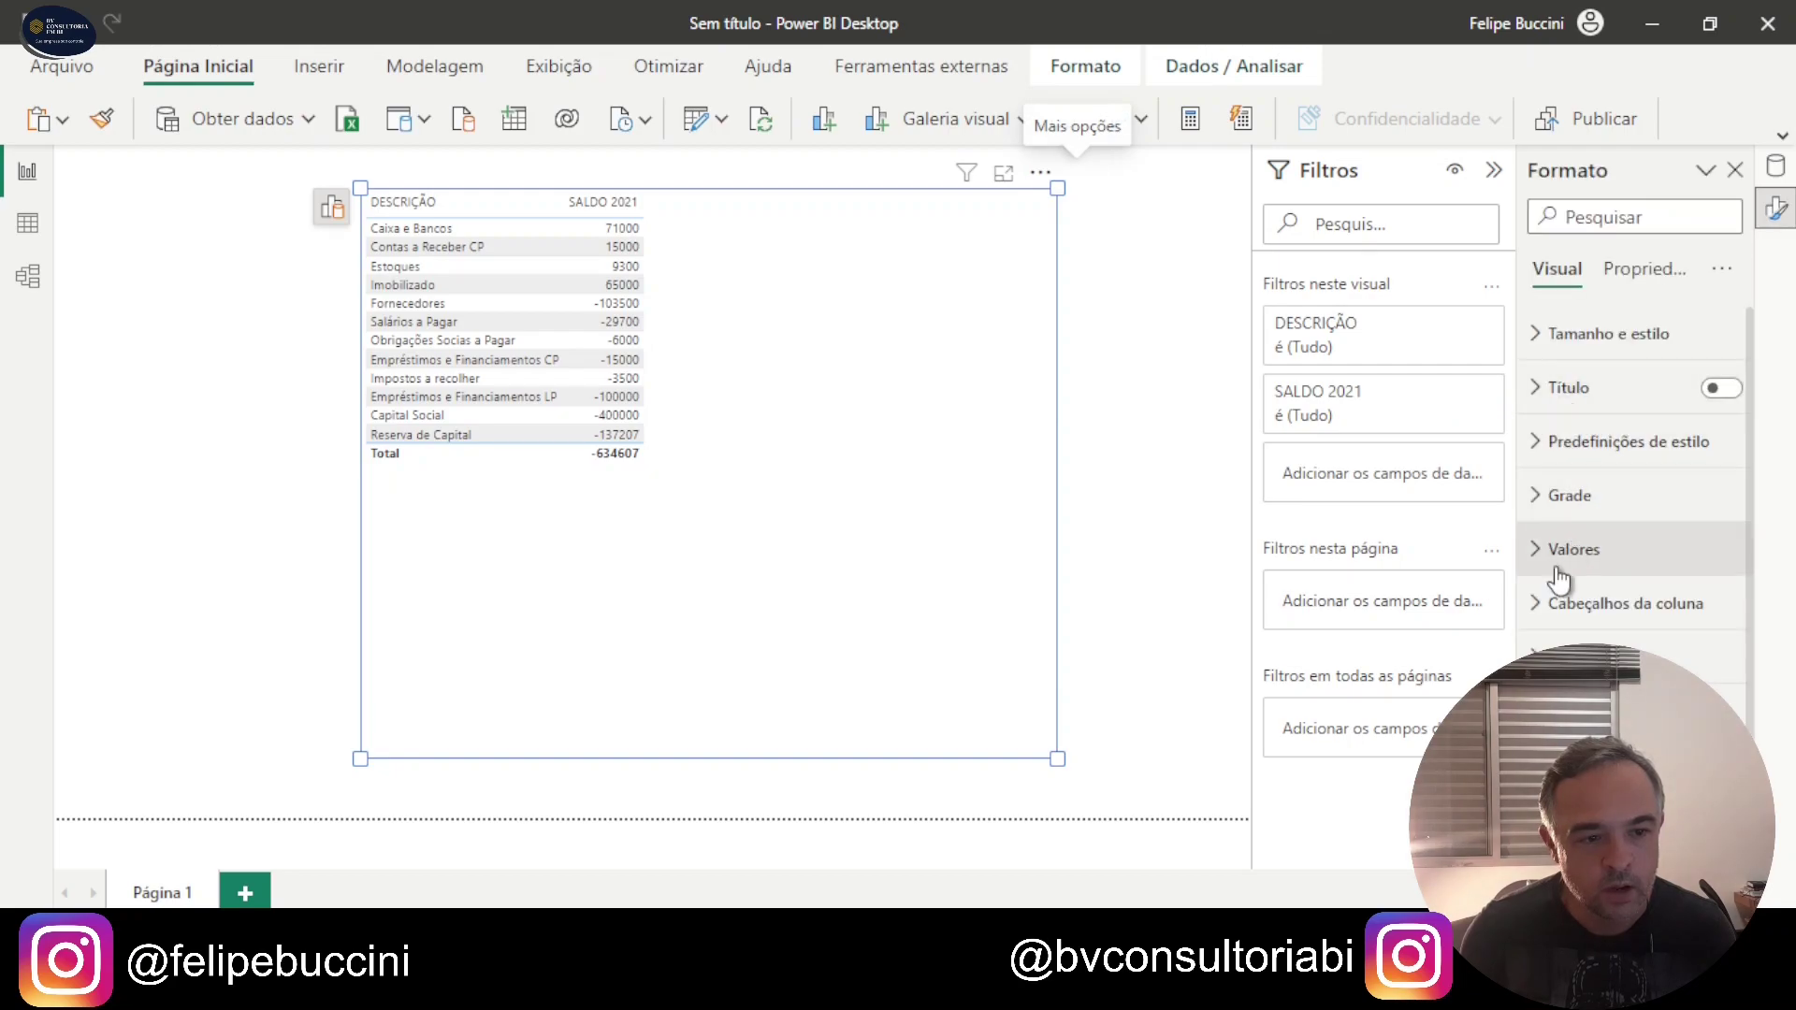
left_click(1538, 549)
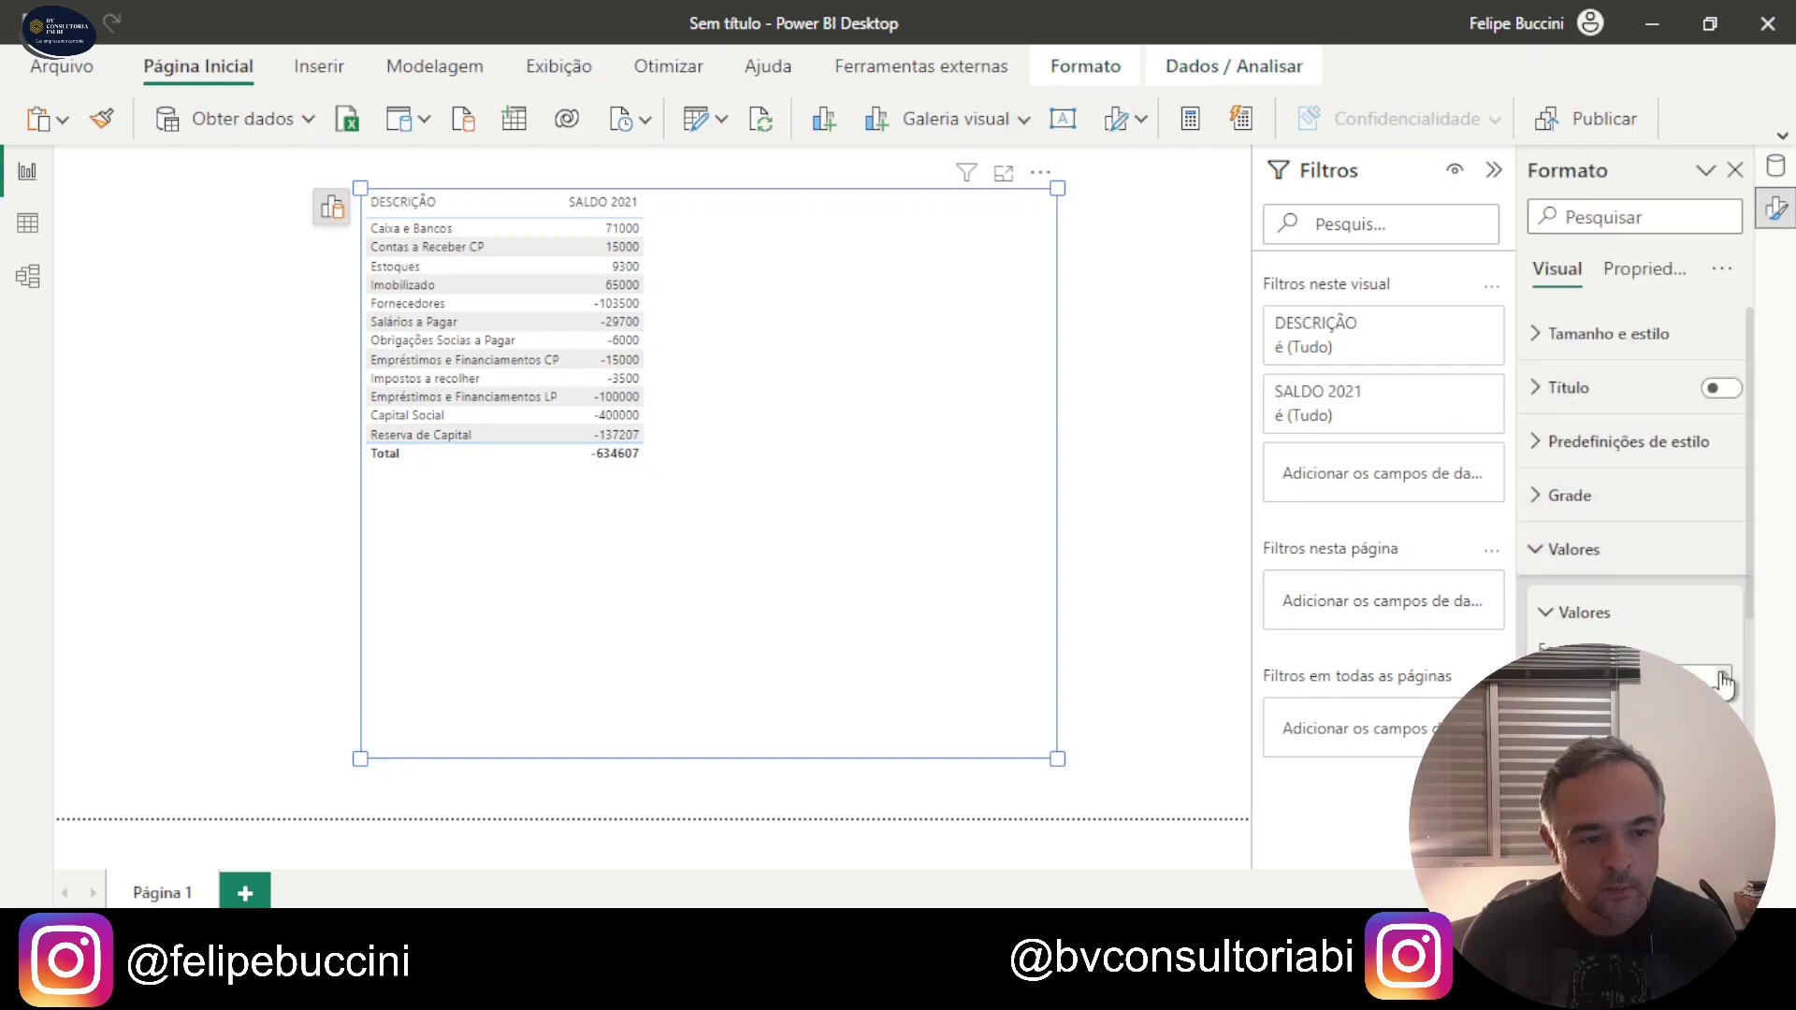
left_click(1724, 680)
left_click(1724, 680)
left_click(1724, 680)
left_click(1724, 680)
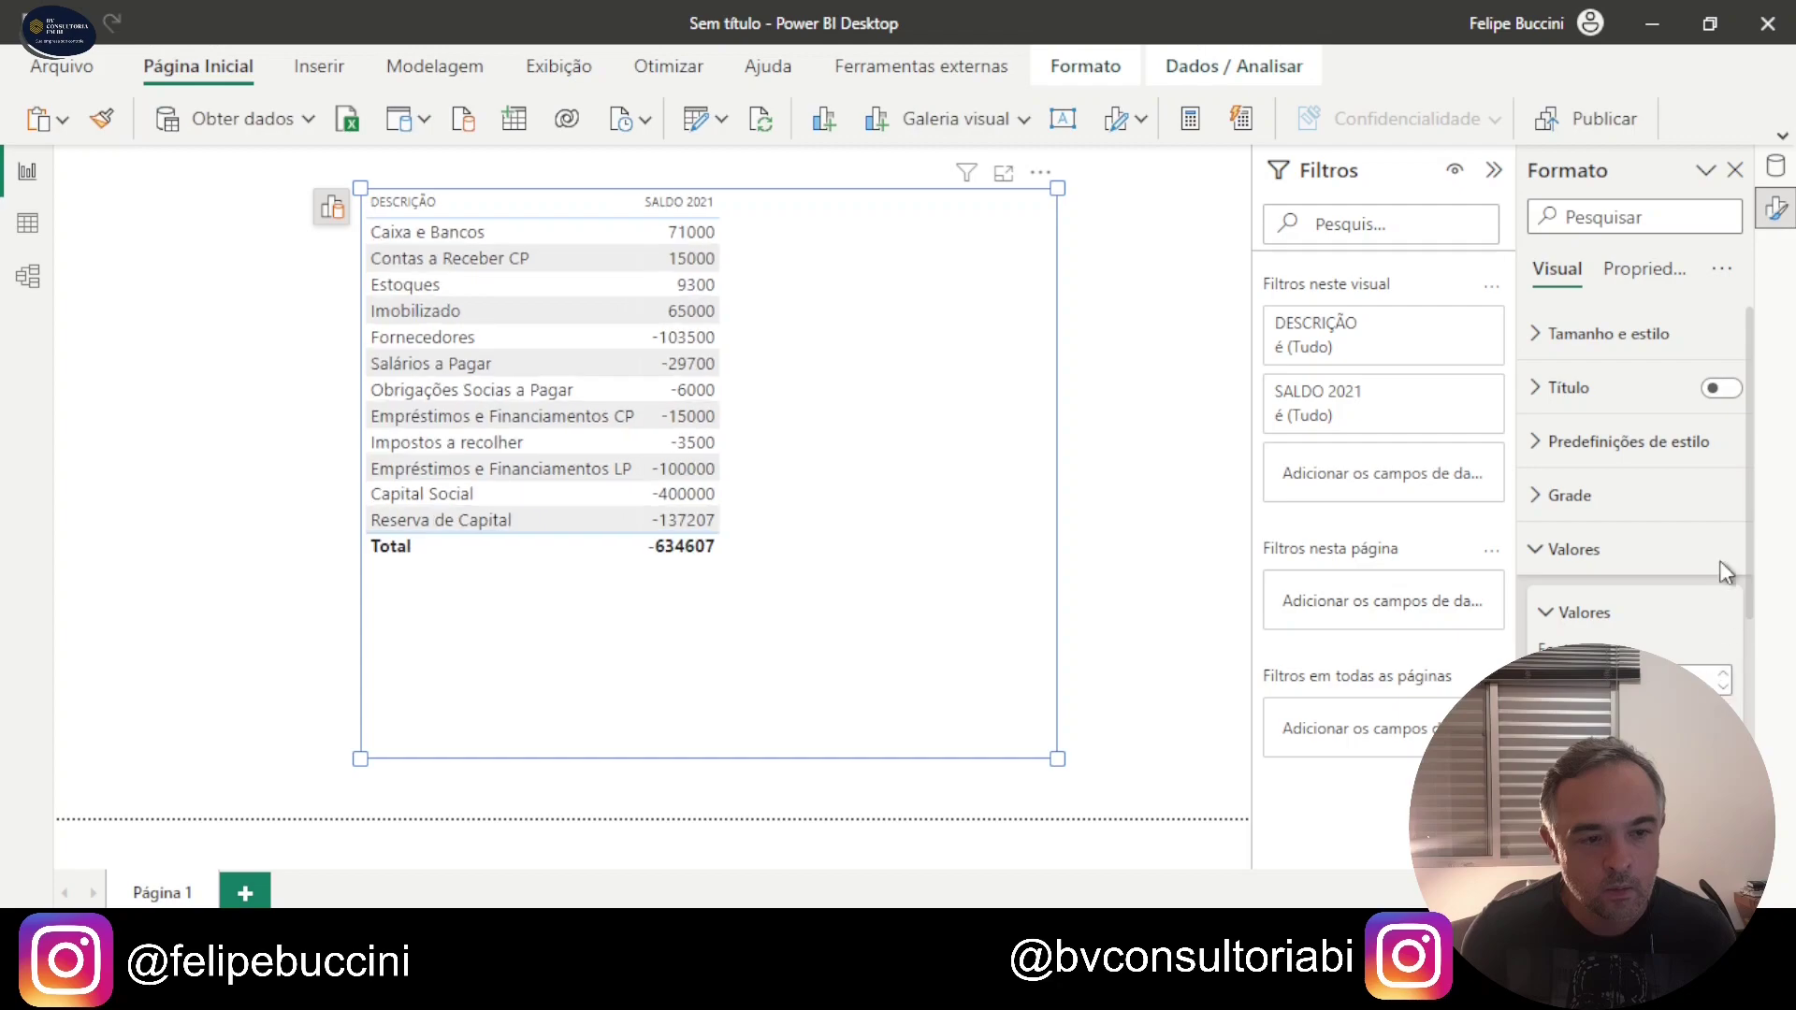
Step: Hide the formatting, data and filter panes to give the report canvas more room
right_click(1683, 170)
left_click(1581, 248)
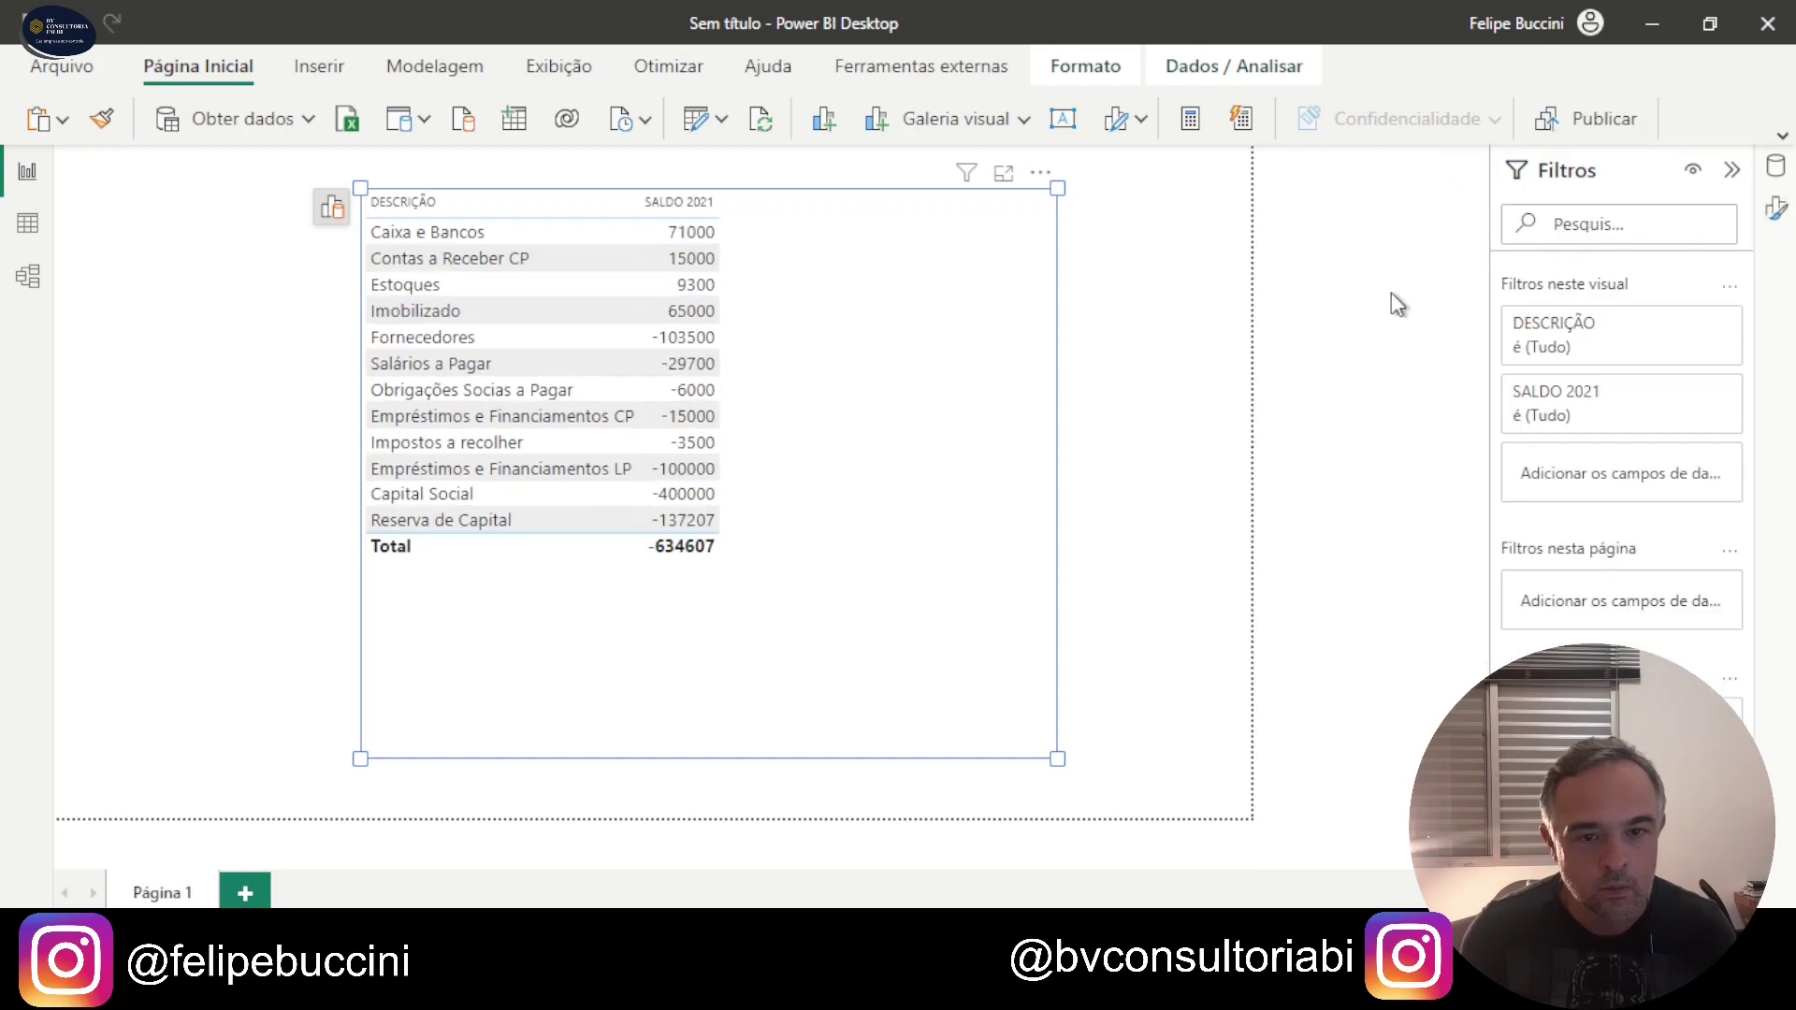
left_click(1732, 169)
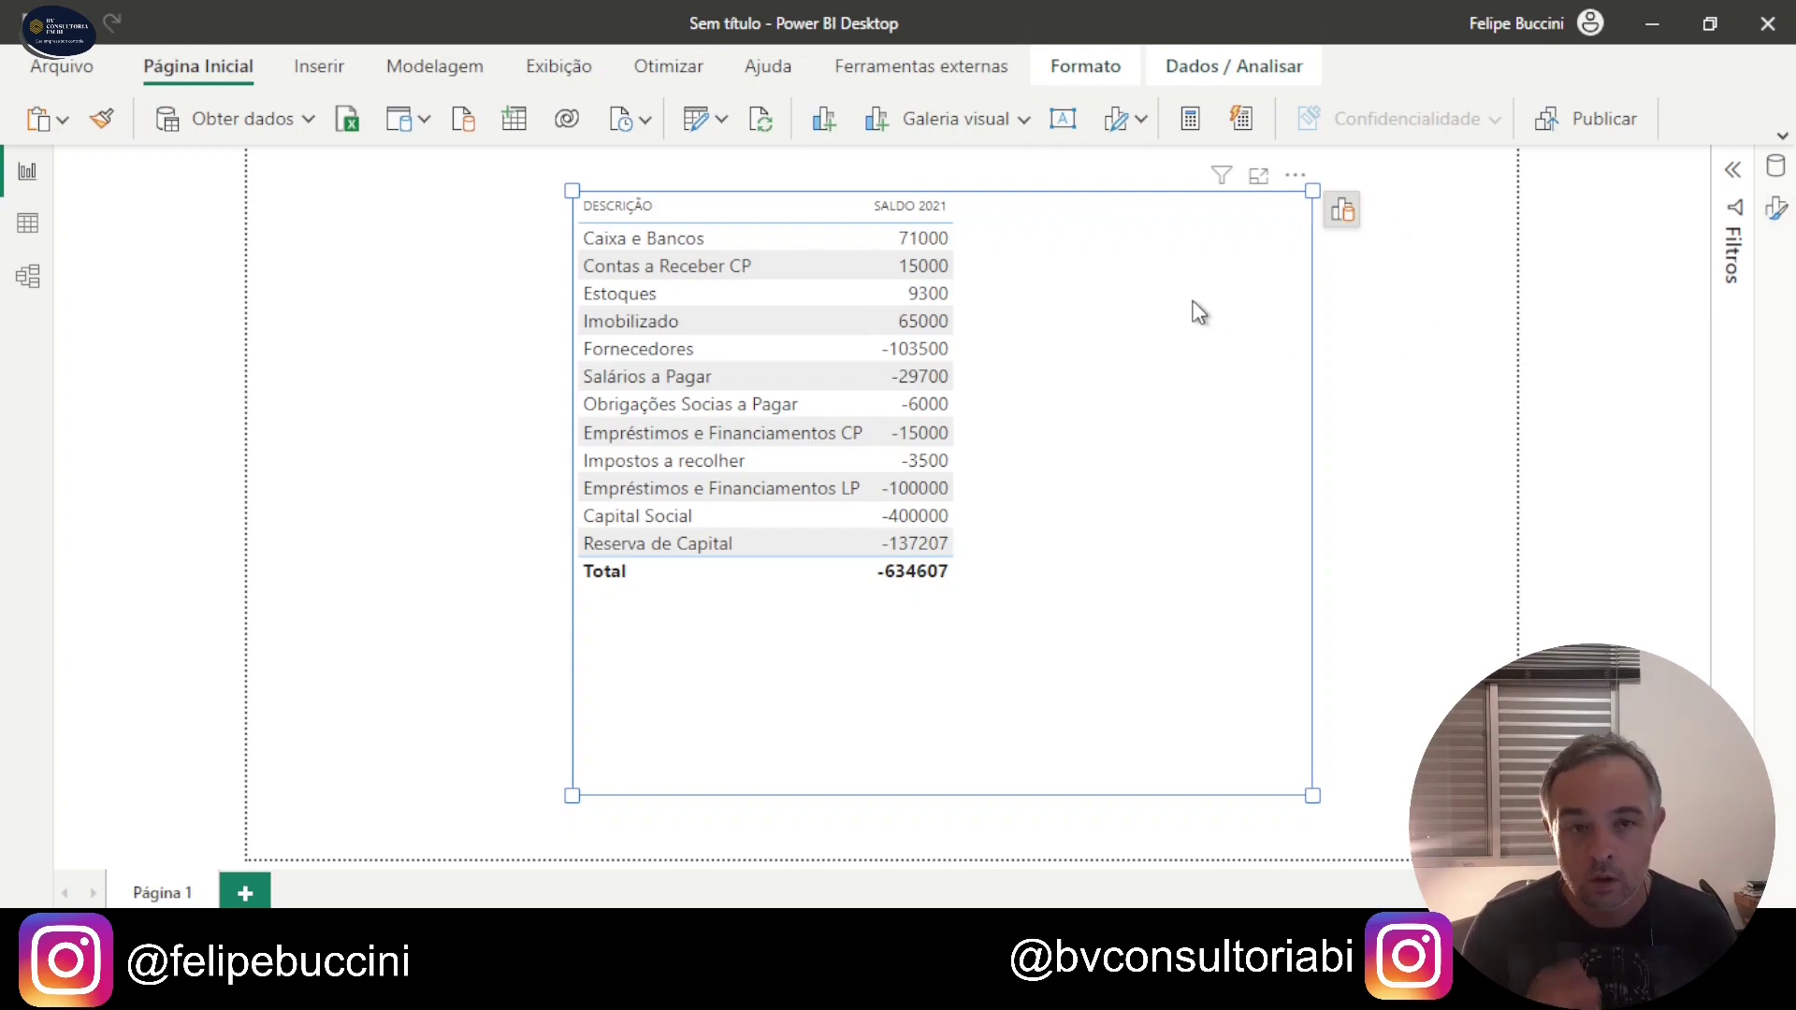
Step: Compare the NÍVEL and CÓDIGO BP values of the PLANO_CONTAS accounts with the codes and NATUREZA values in EST_BP
left_click(27, 223)
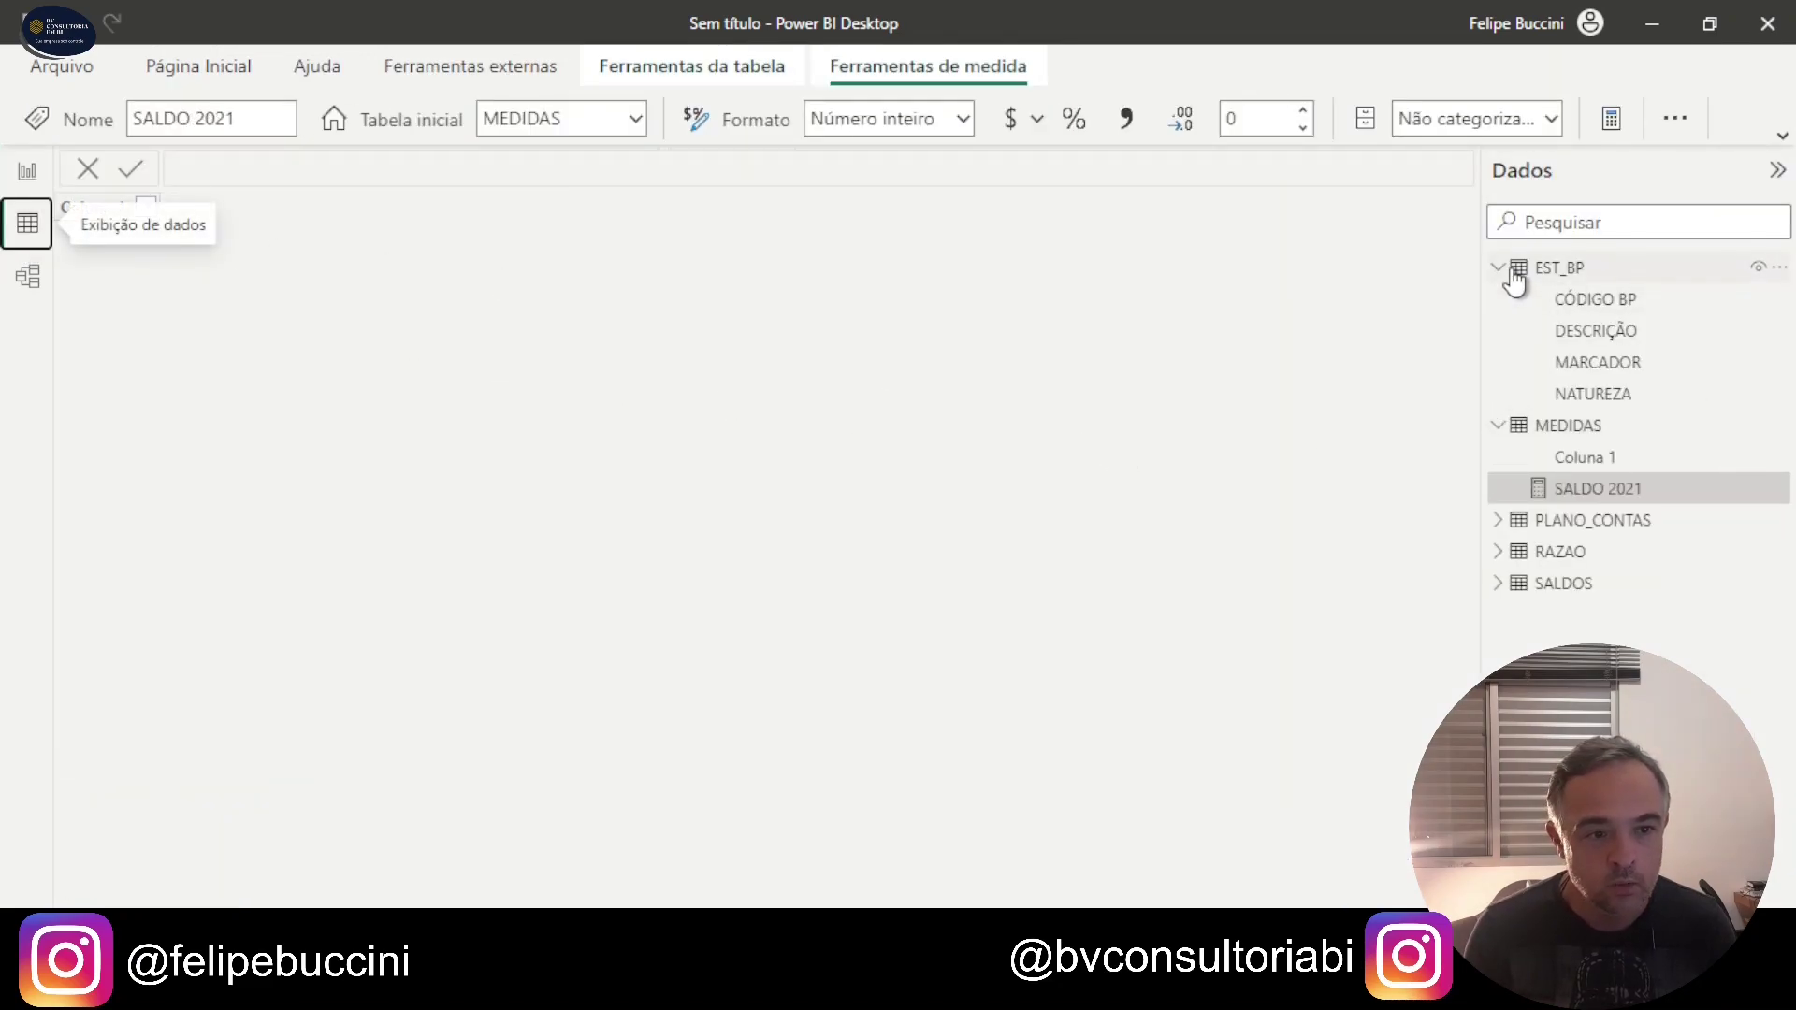
left_click(1497, 267)
left_click(1498, 299)
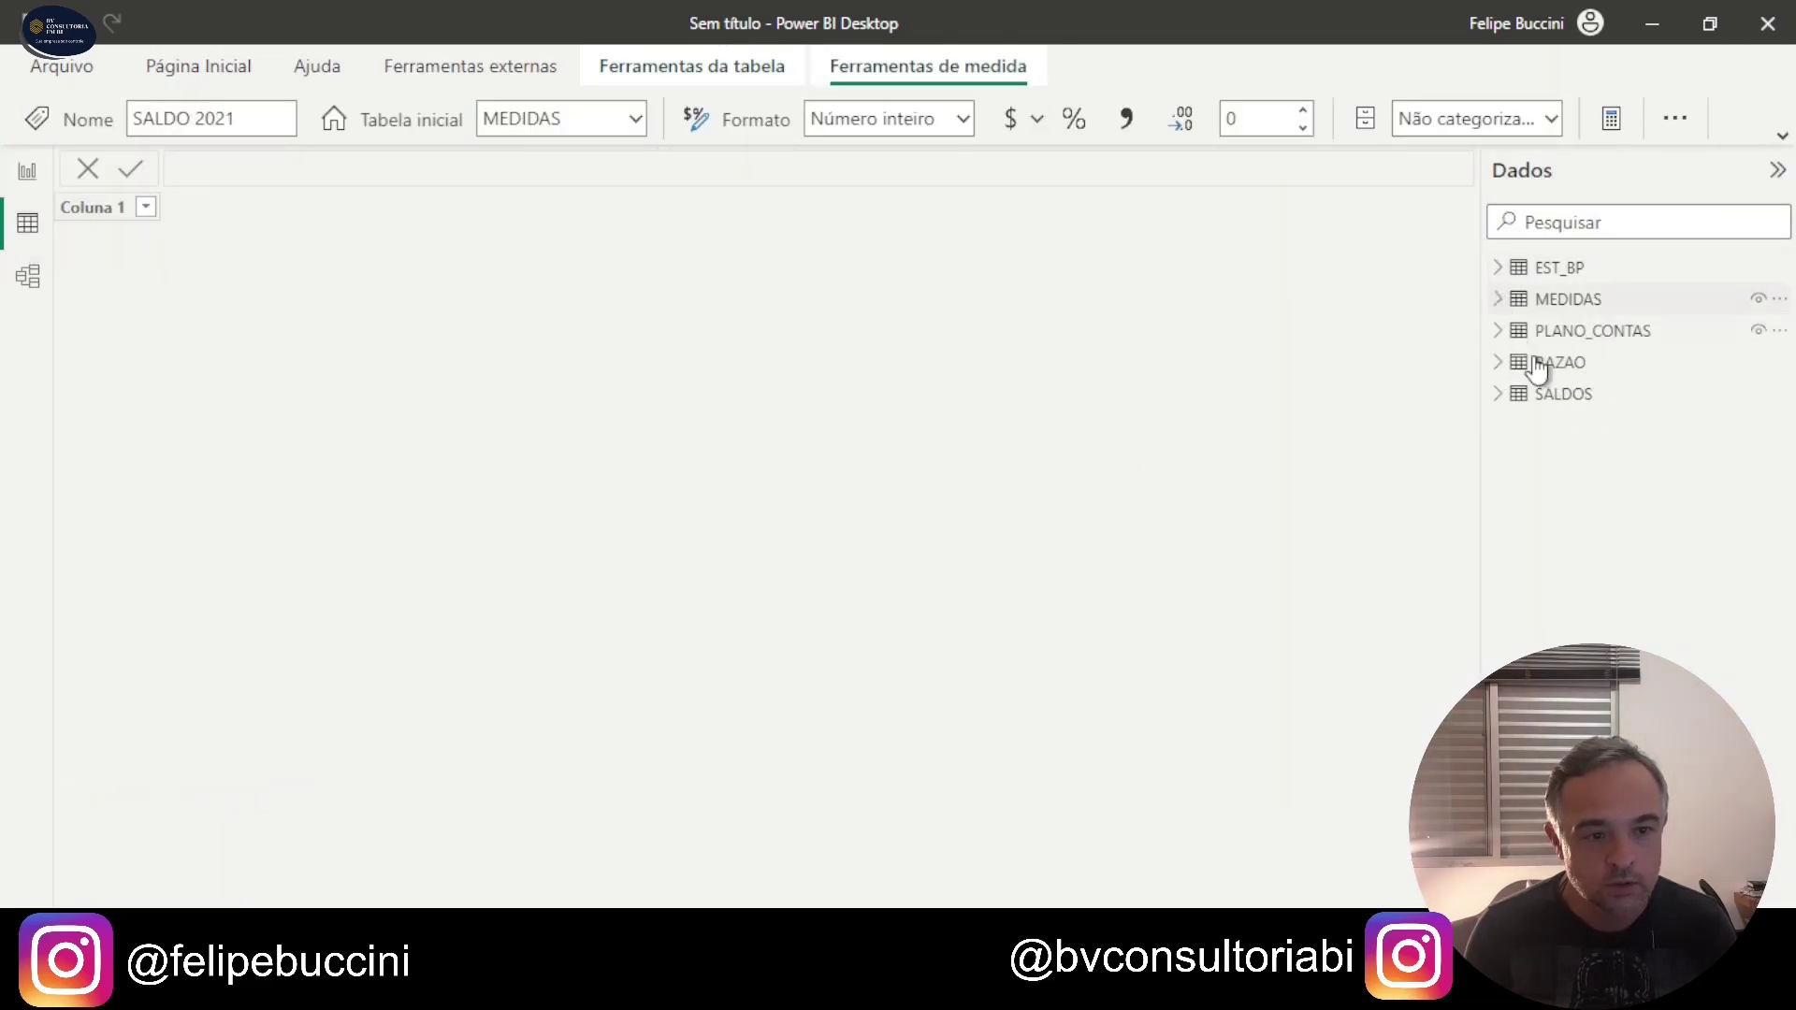
left_click(1590, 332)
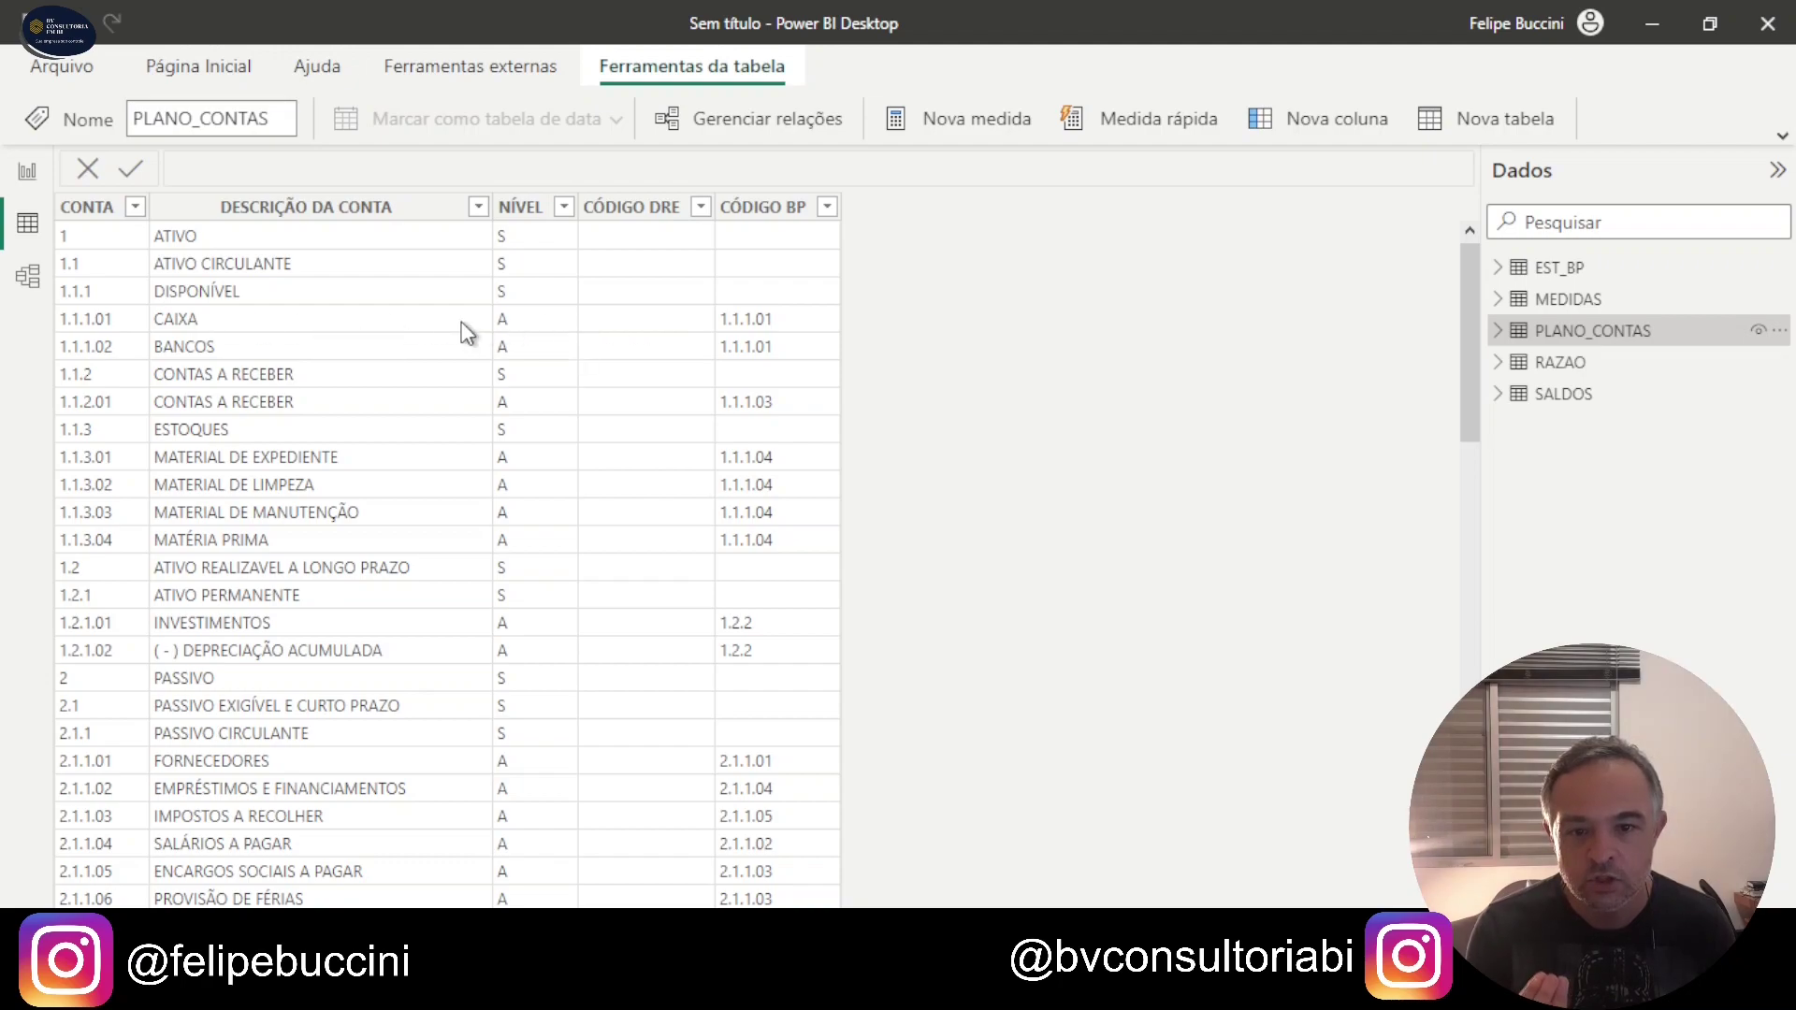
left_click(501, 320)
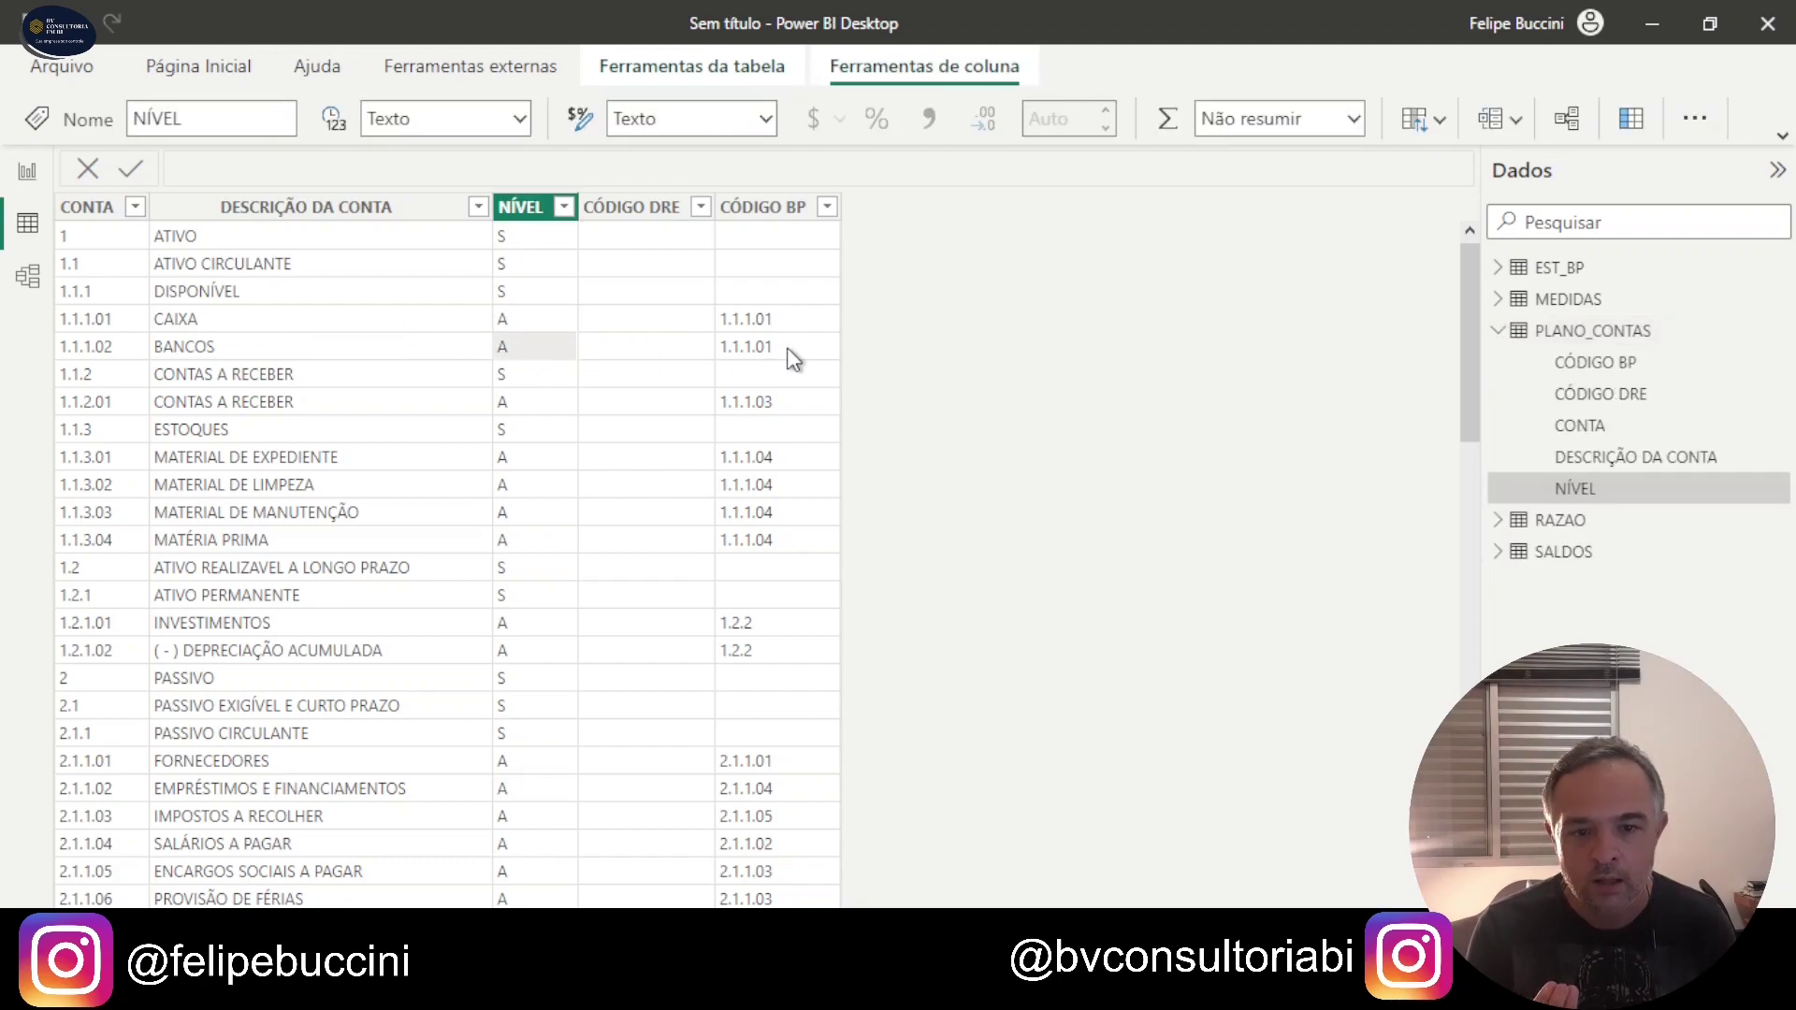
left_click(754, 344)
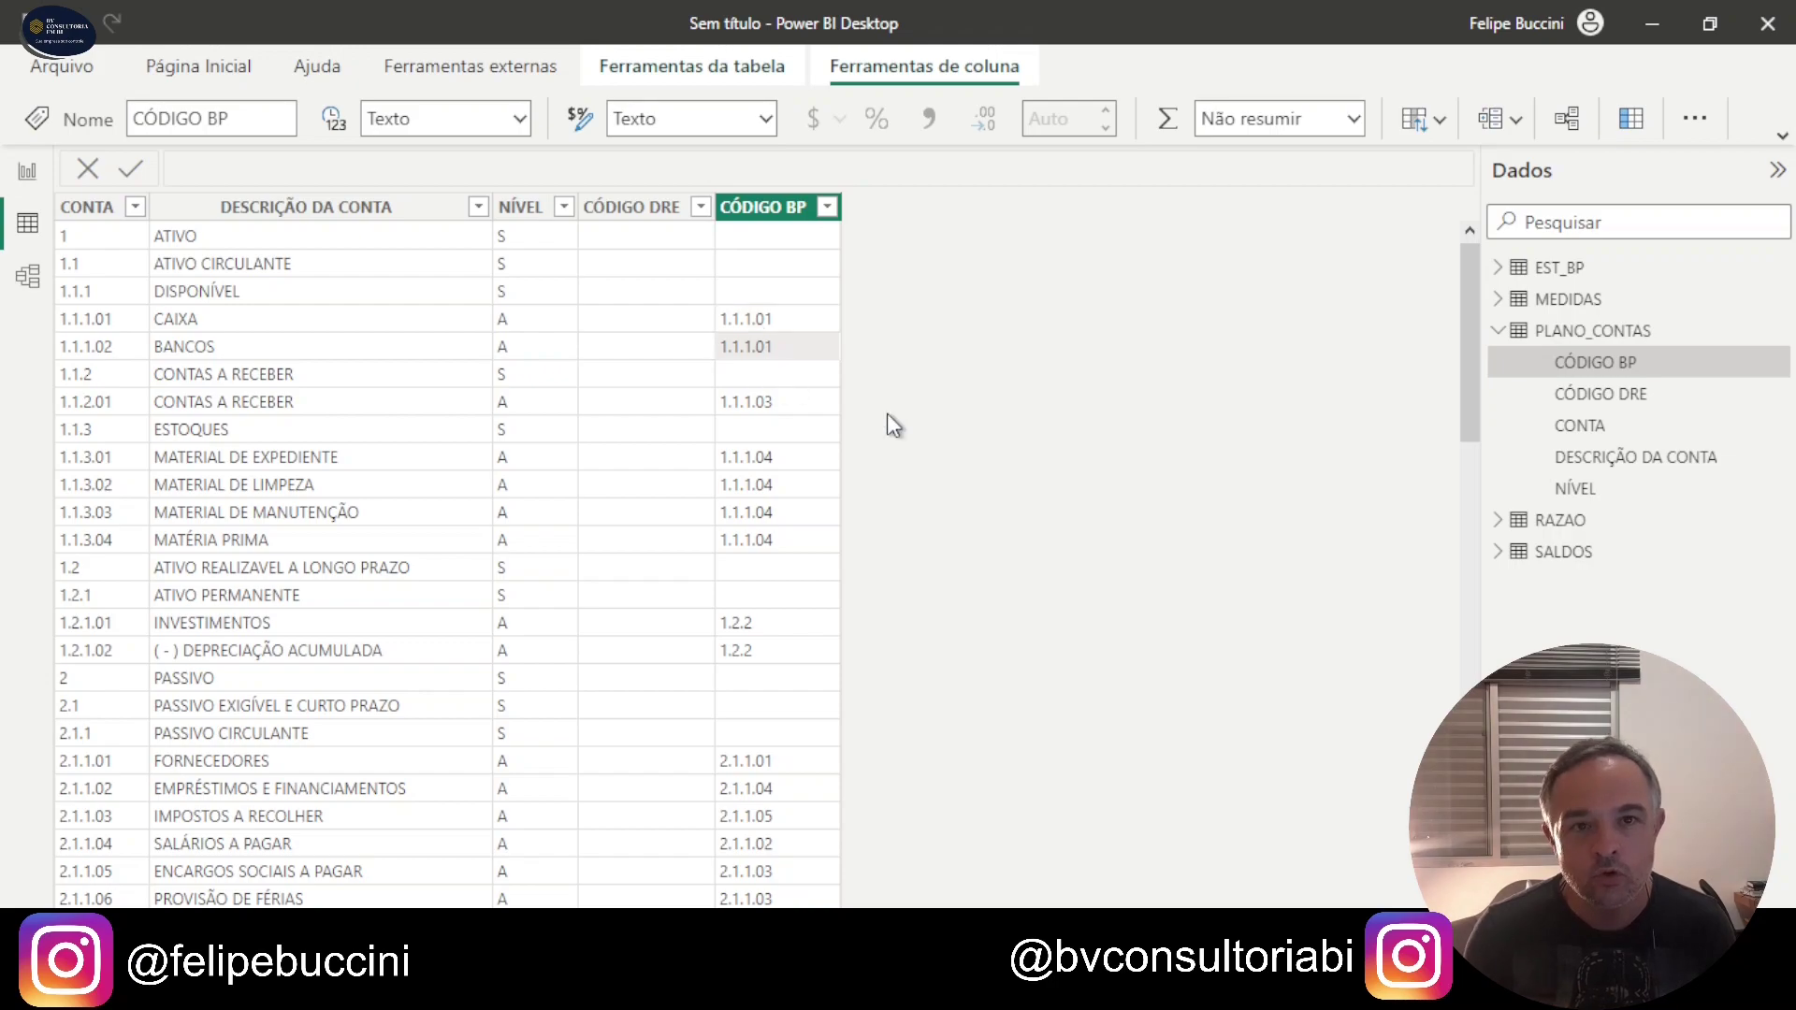
left_click(1559, 268)
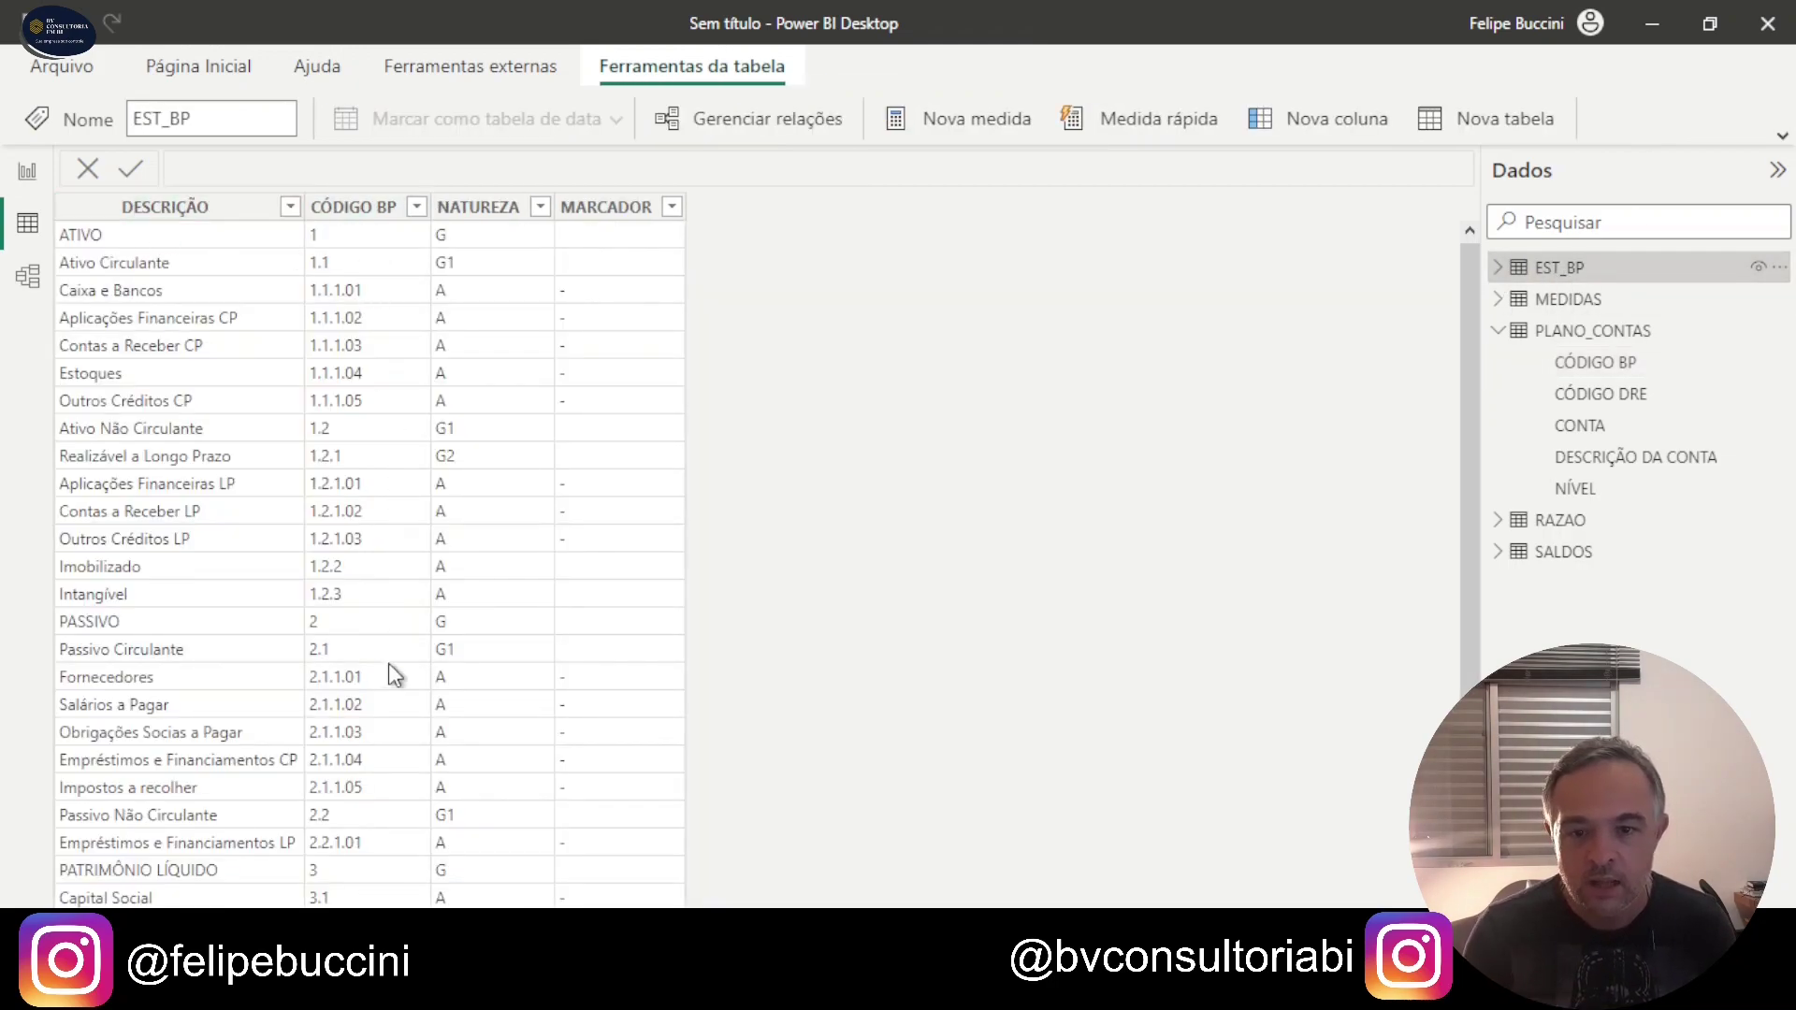
left_click(1498, 331)
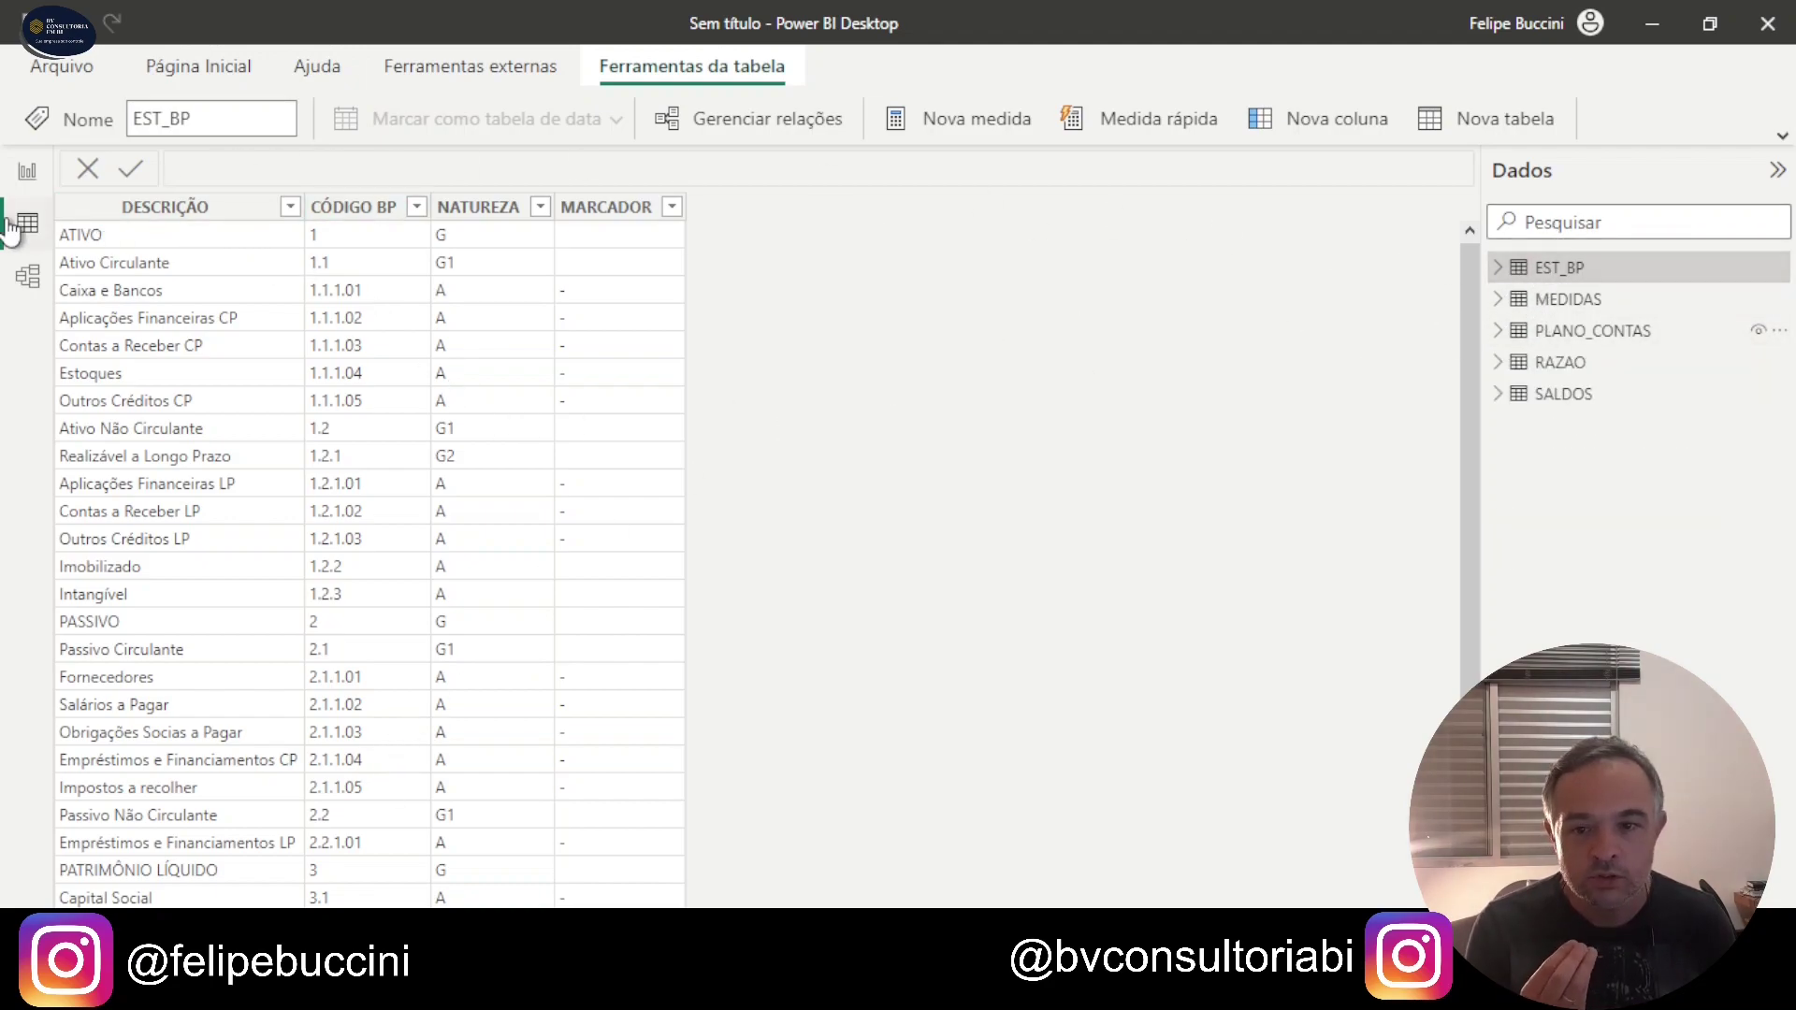
Step: Review the model relationships linking SALDOS, PLANO_CONTAS and EST_BP behind the balances in the report table
left_click(27, 174)
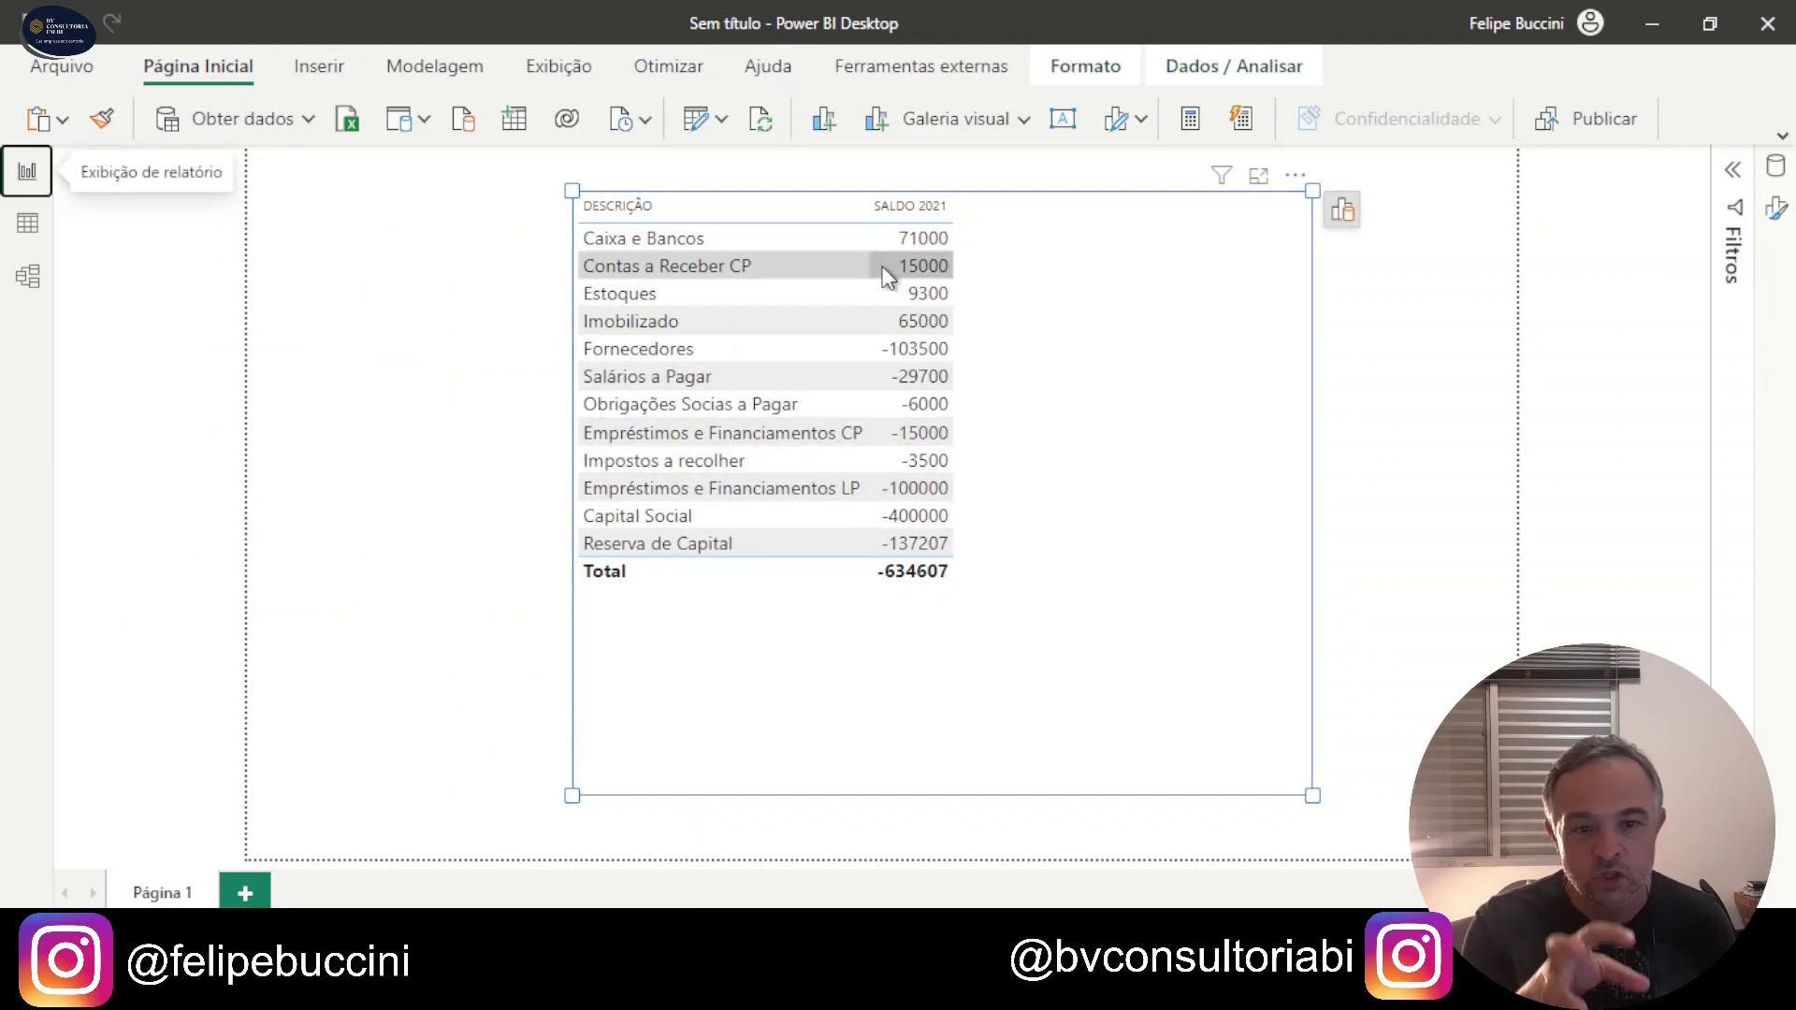
left_click(28, 275)
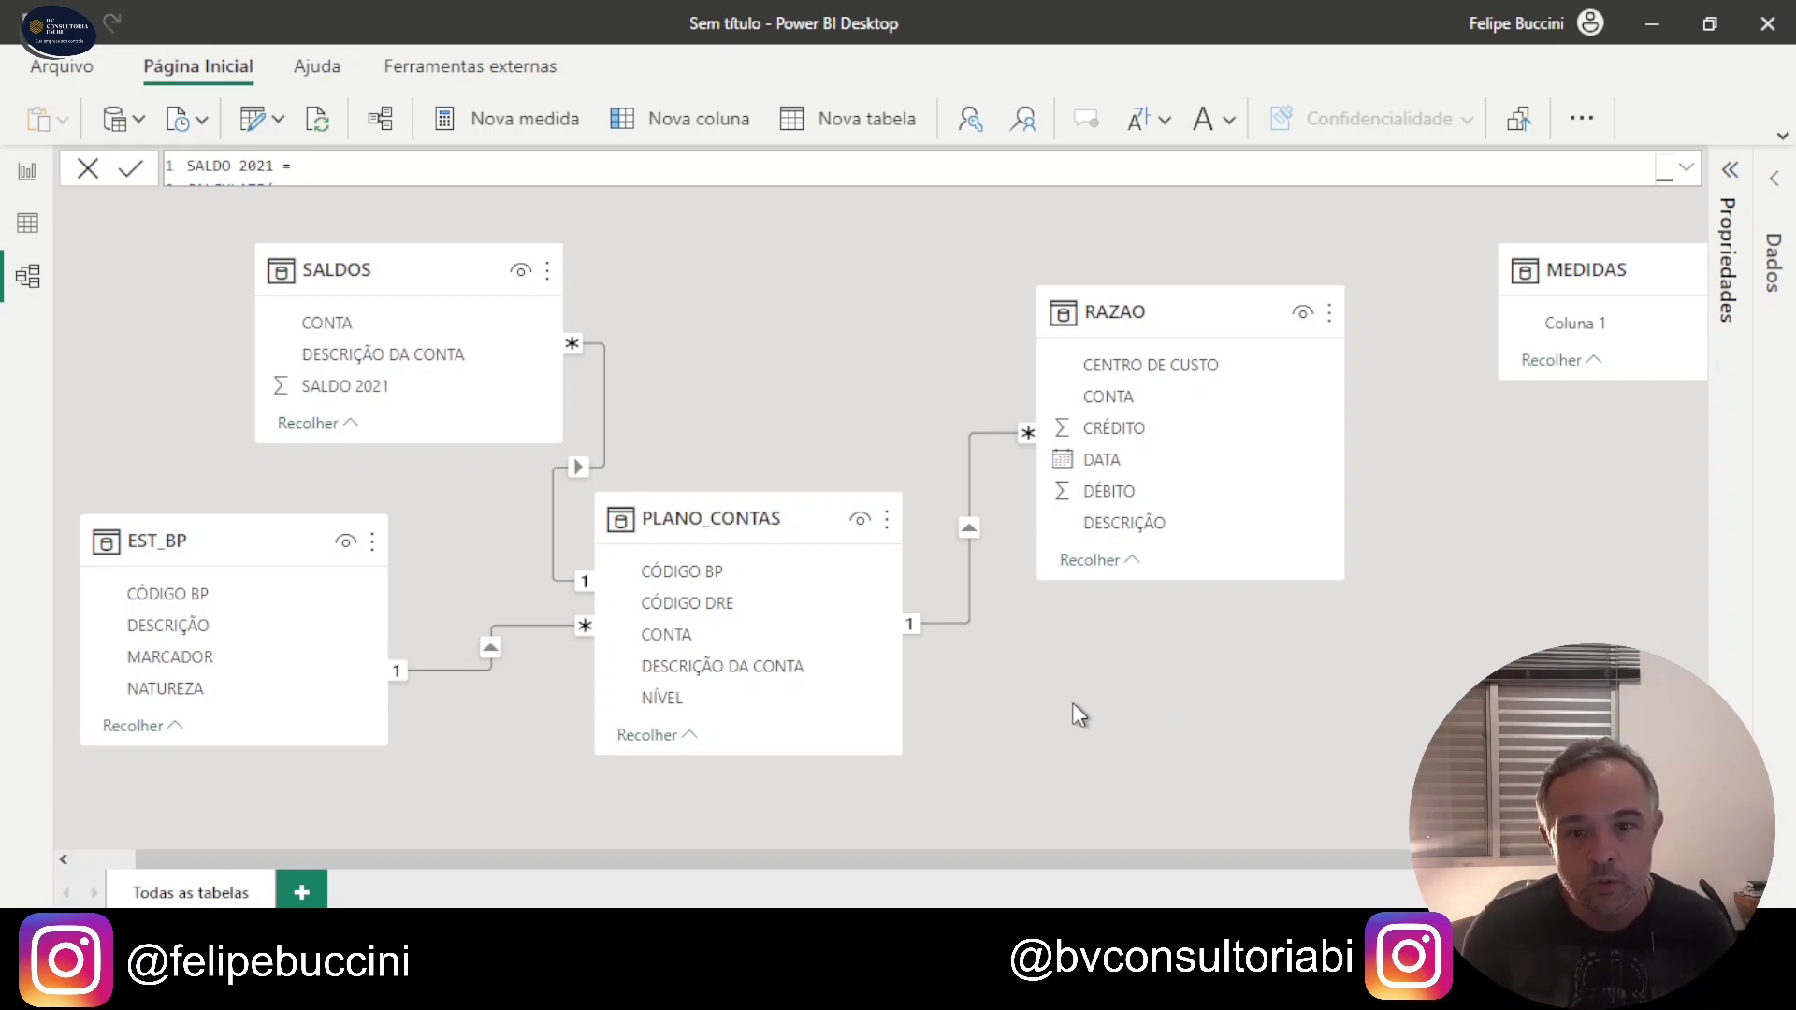
left_click(31, 181)
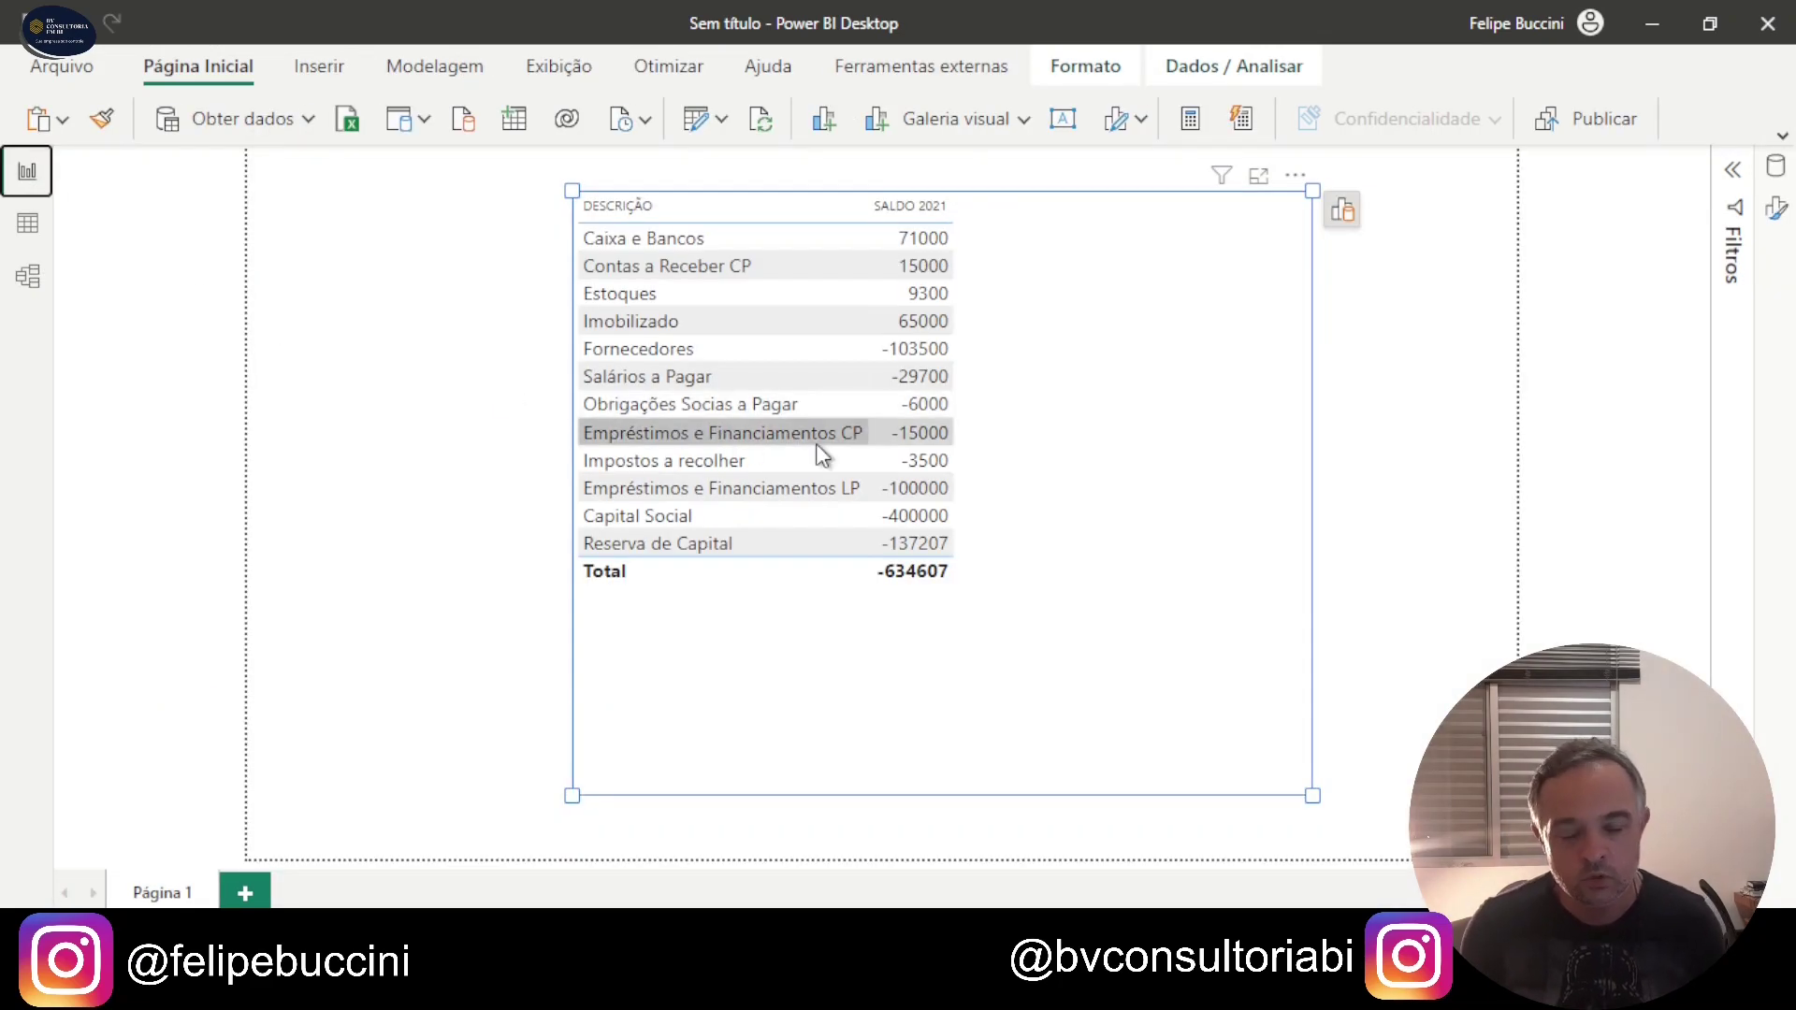
Step: Format the SALDO 2021 measure with the custom code #,##;(#,##) and collapse its formula
left_click(1779, 170)
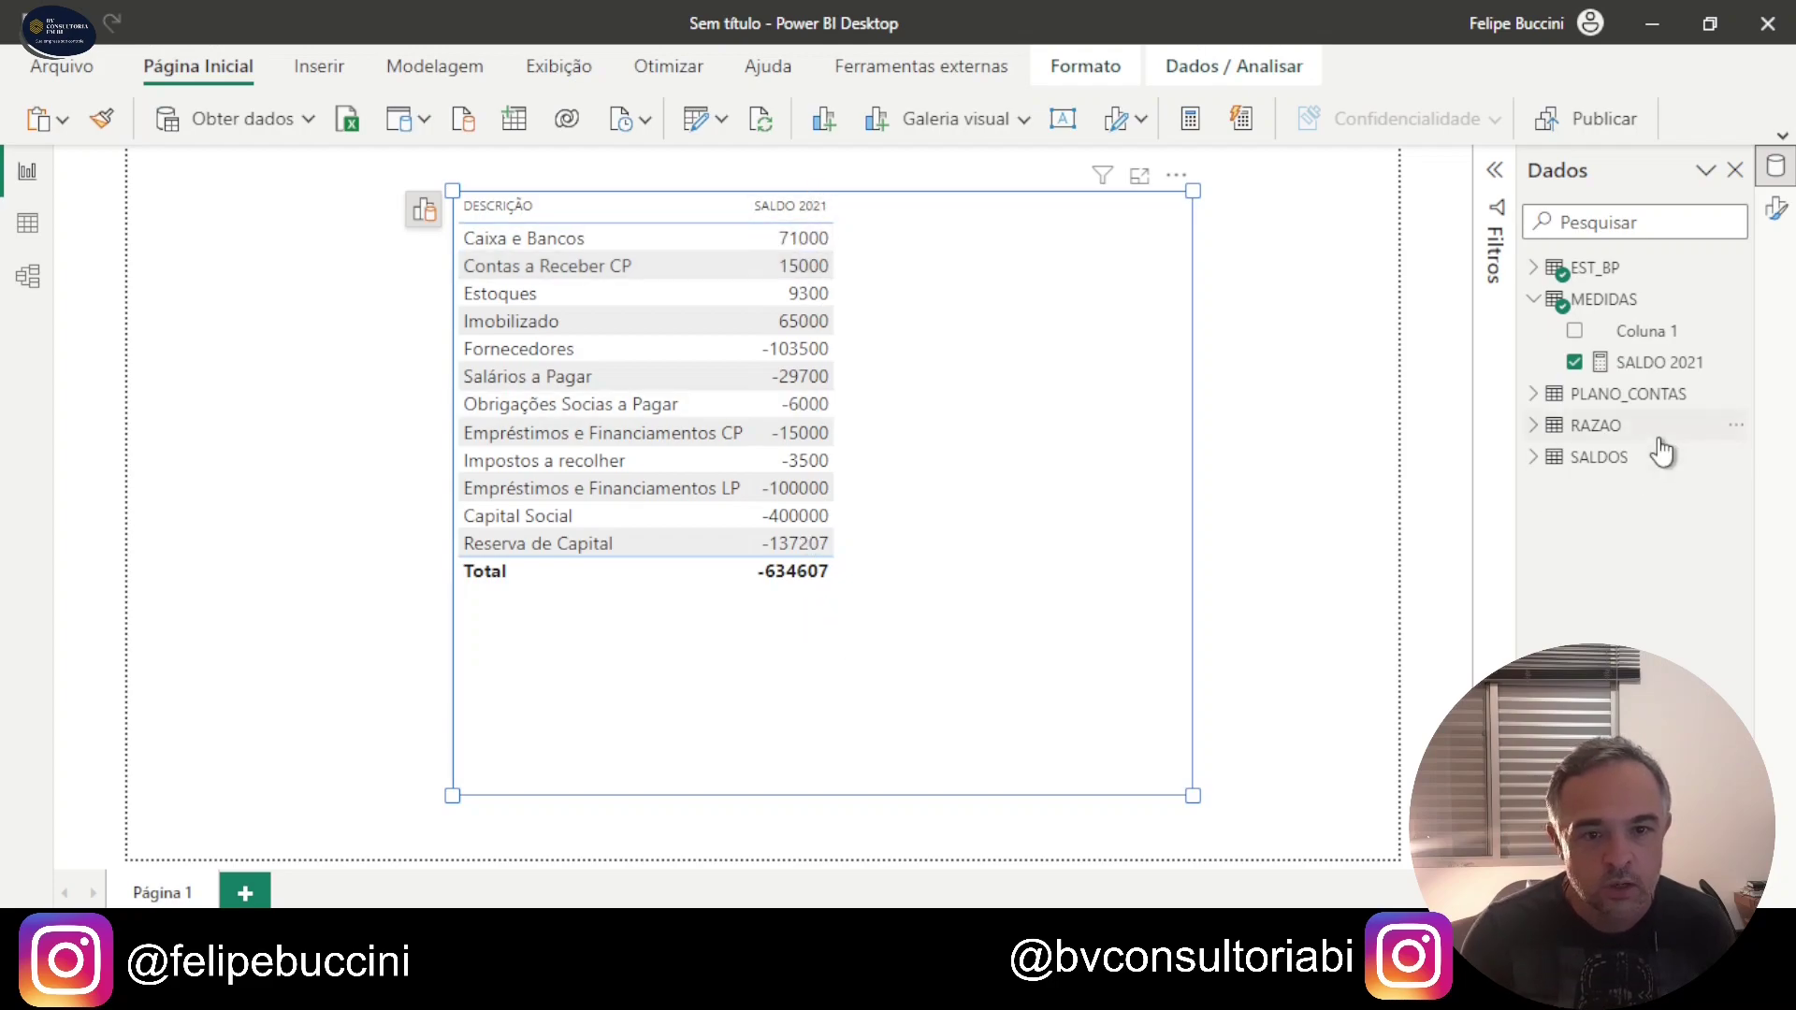
left_click(1632, 363)
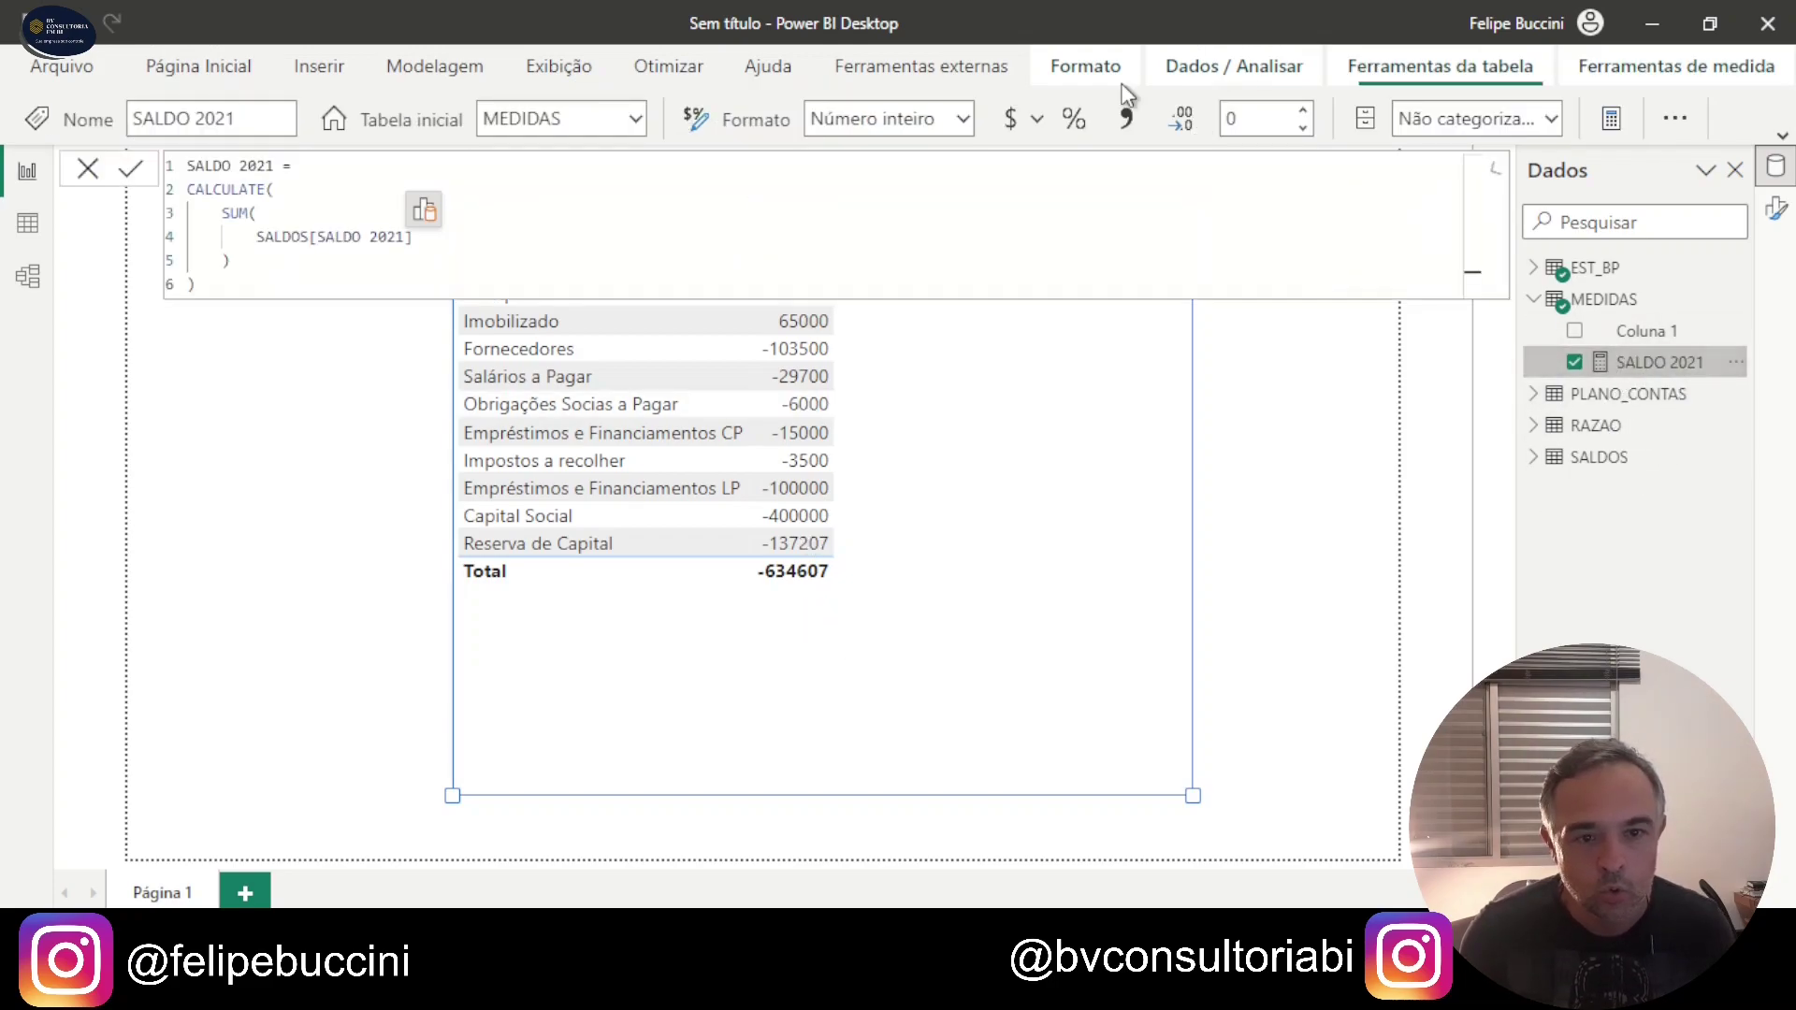
left_click(955, 125)
left_click(907, 118)
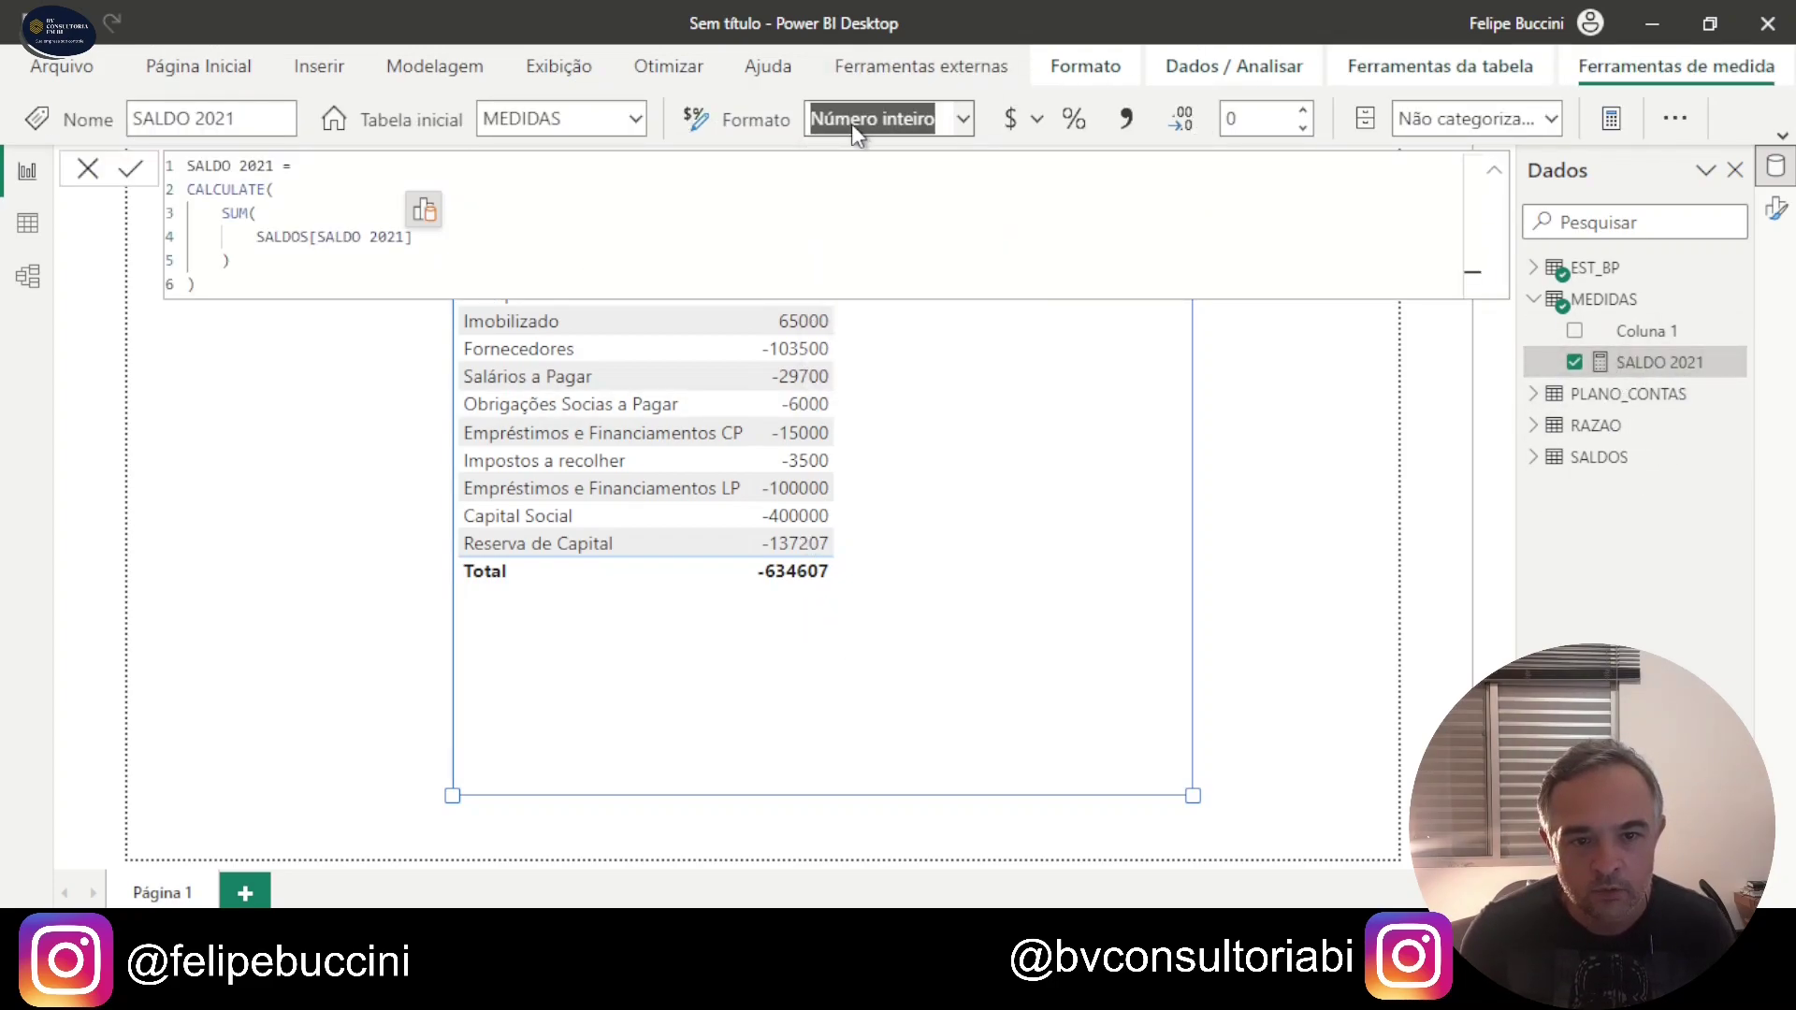
type("#,##")
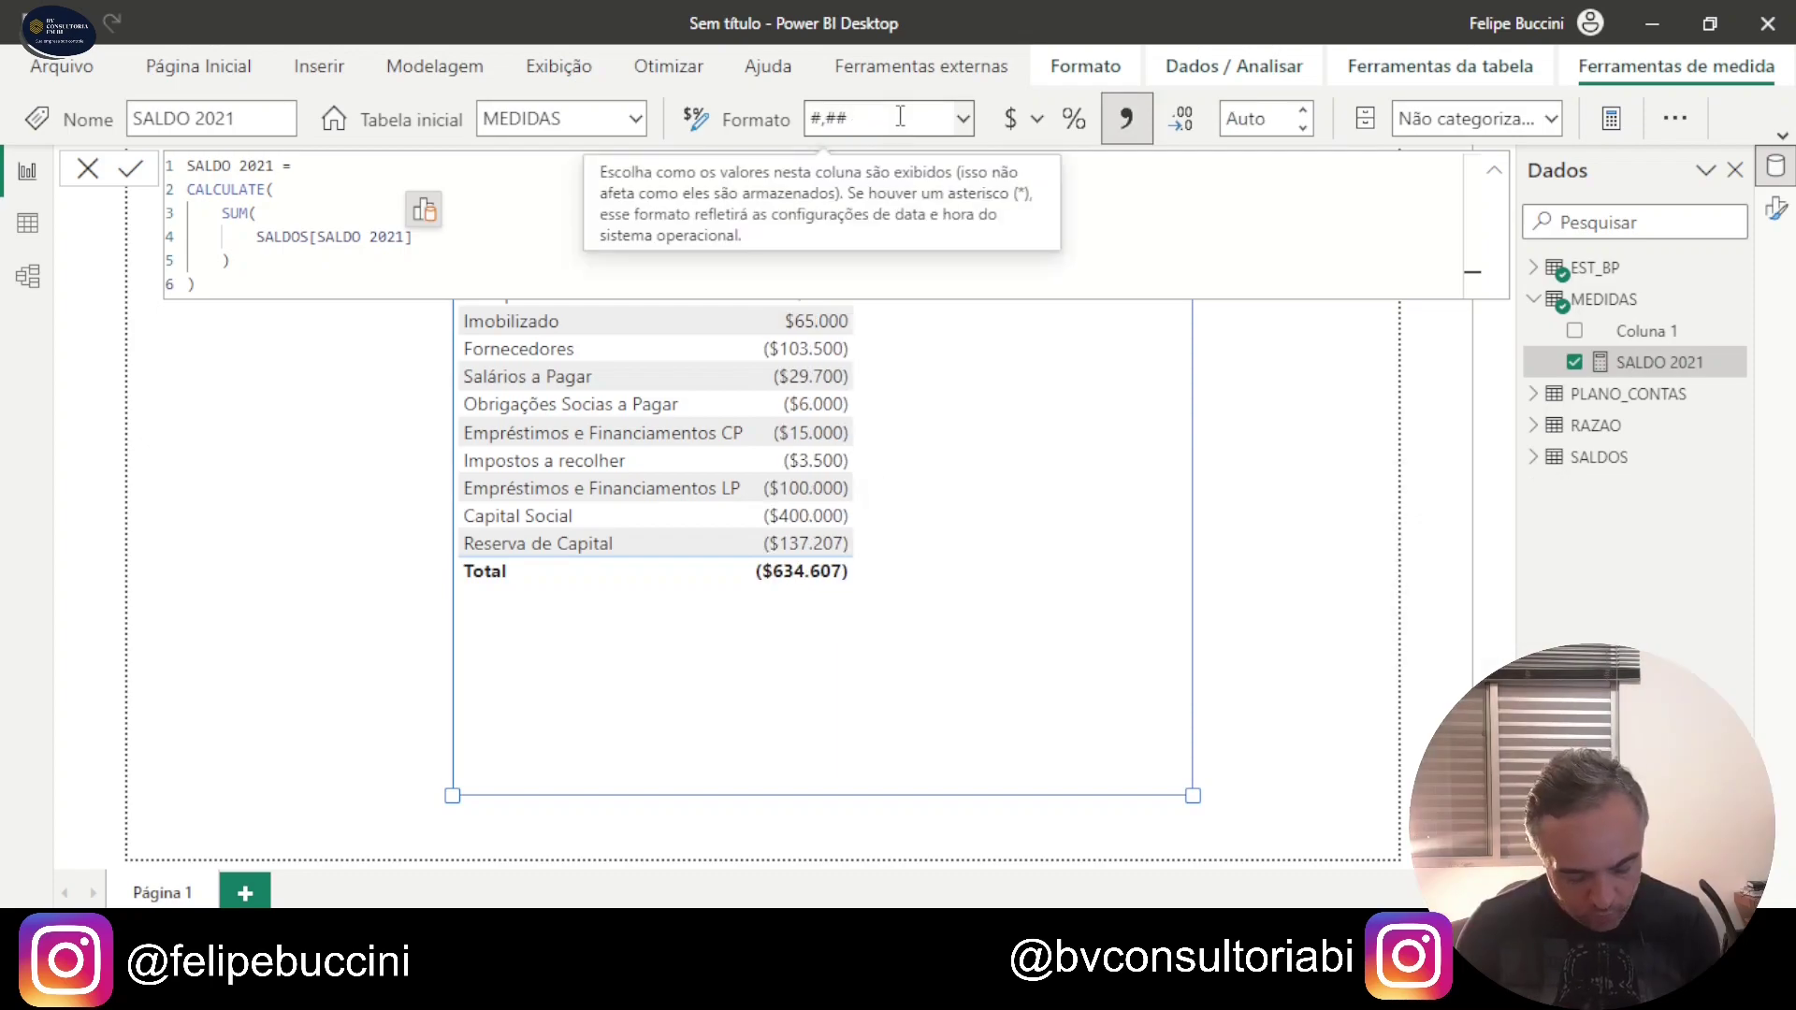
type(";(#")
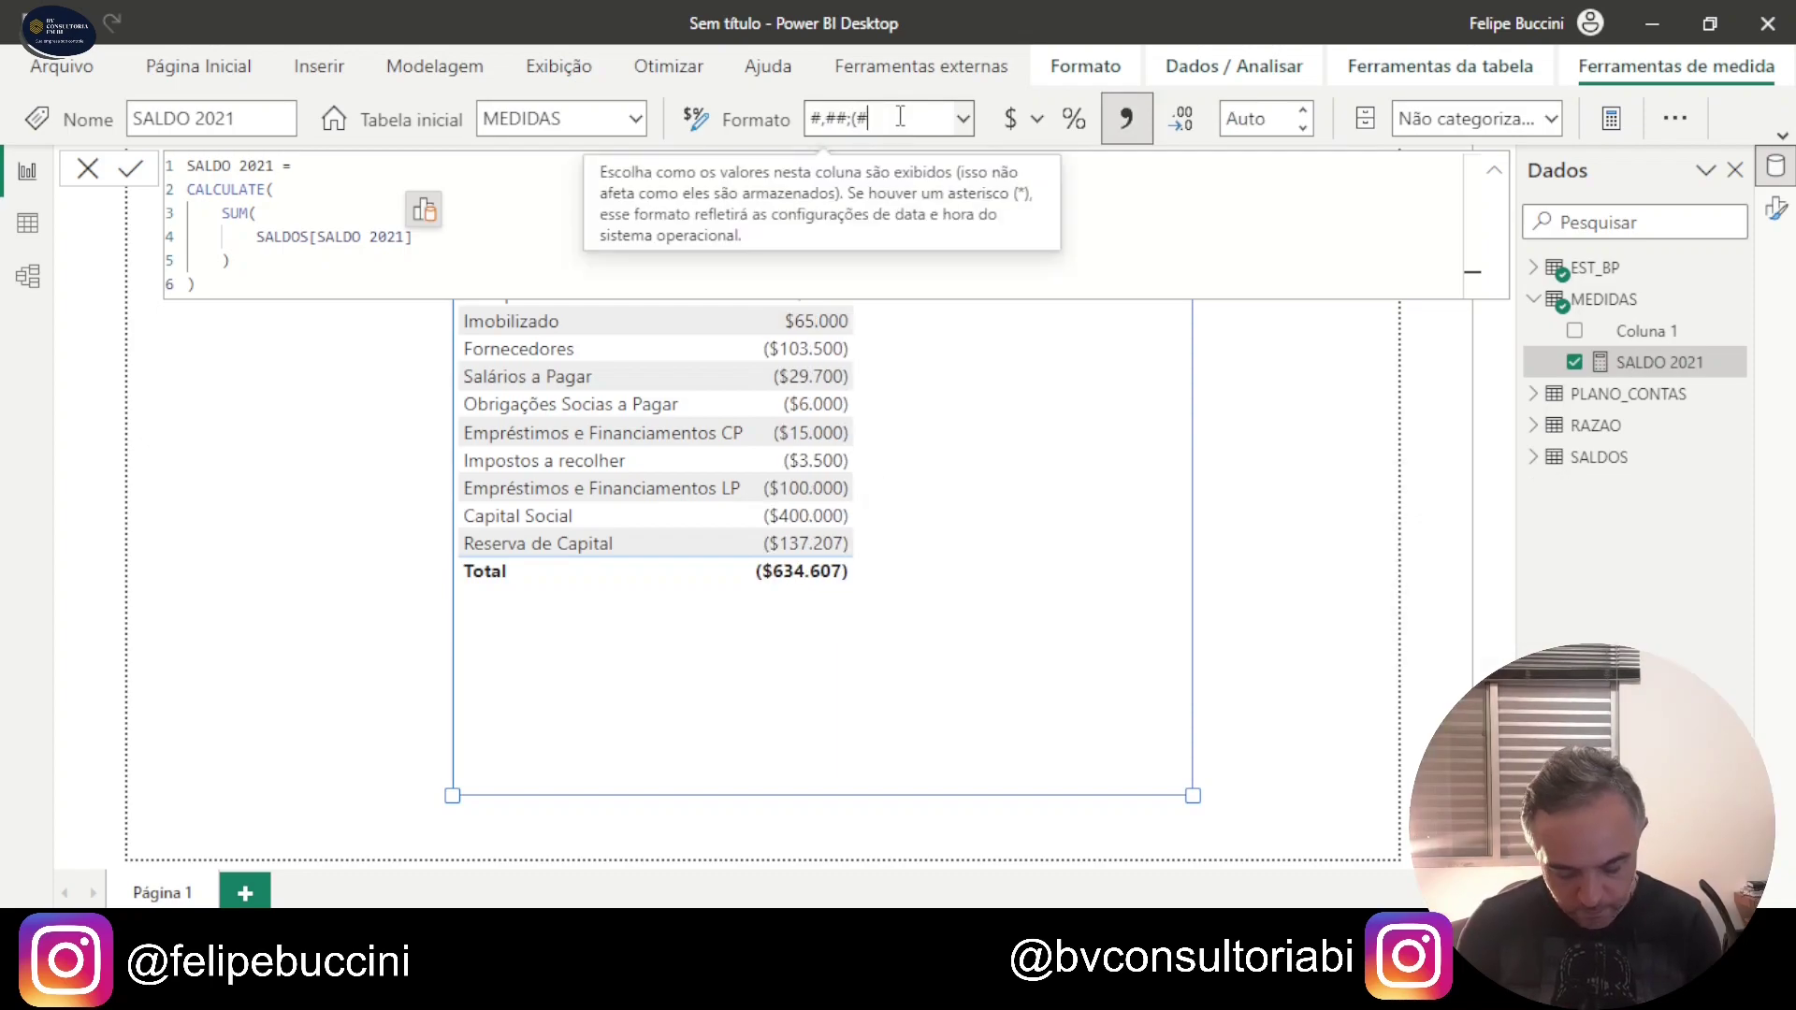
type(",##)")
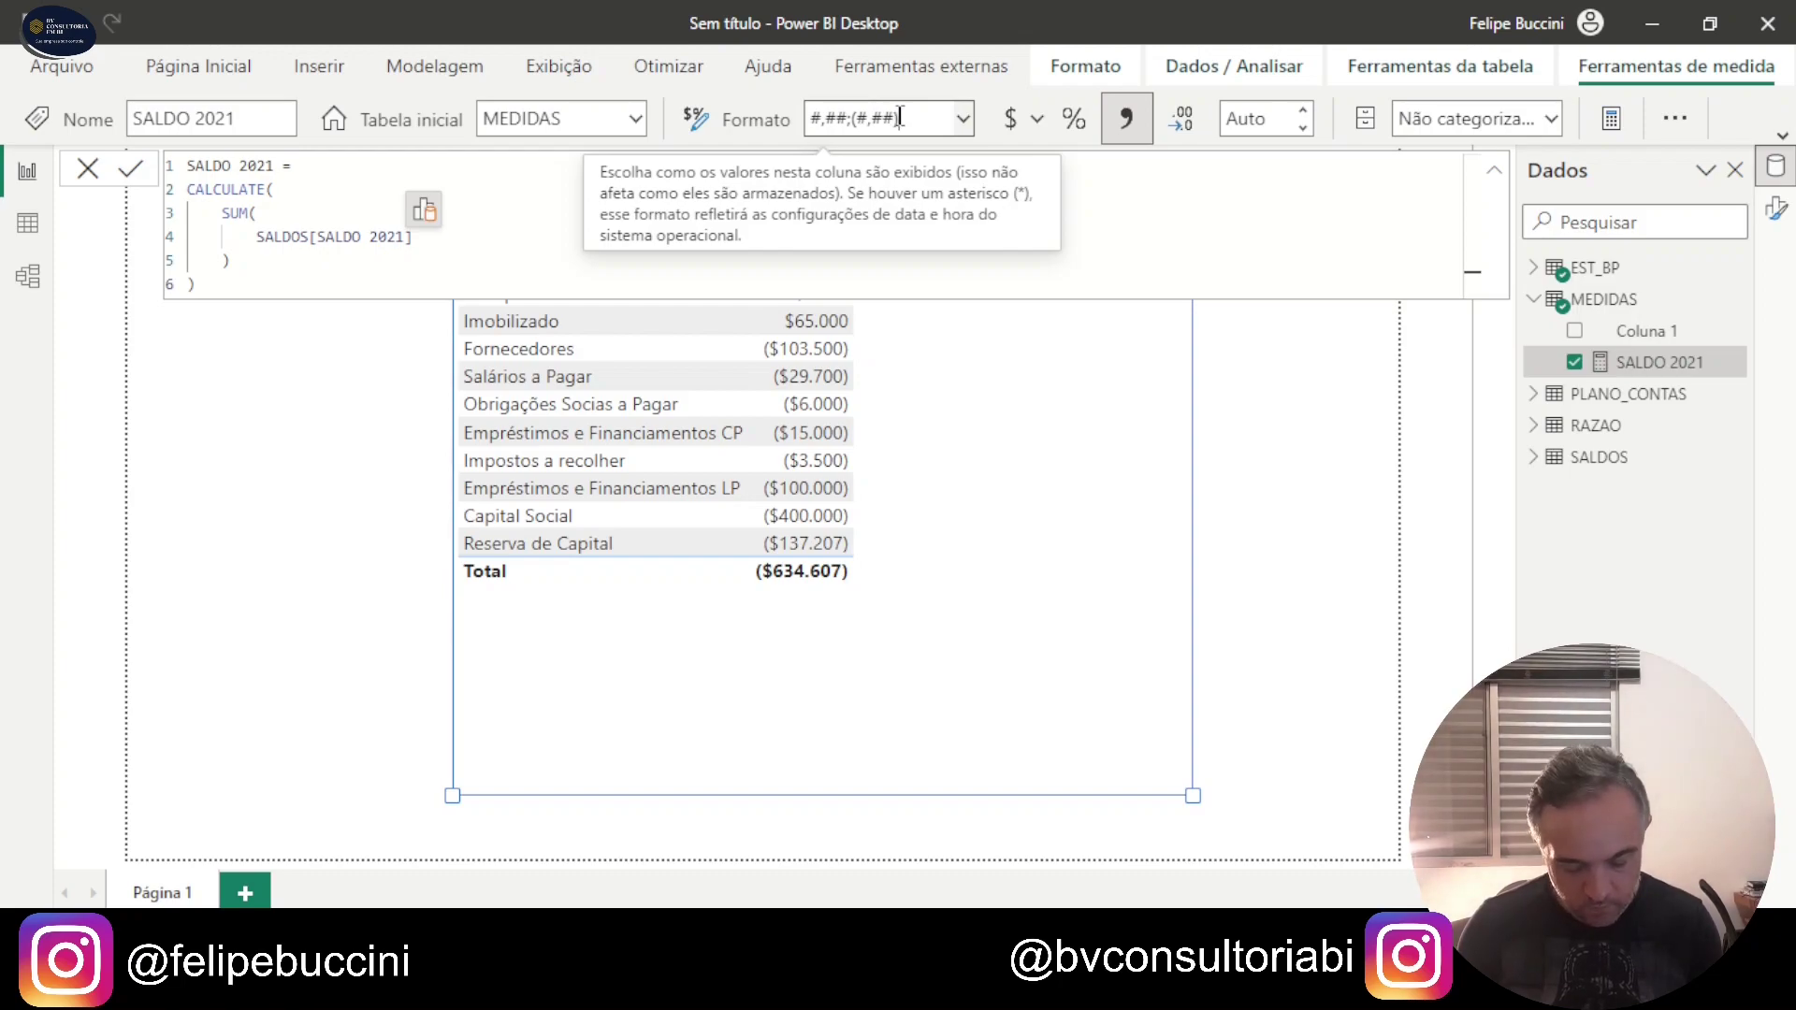
key("Tab")
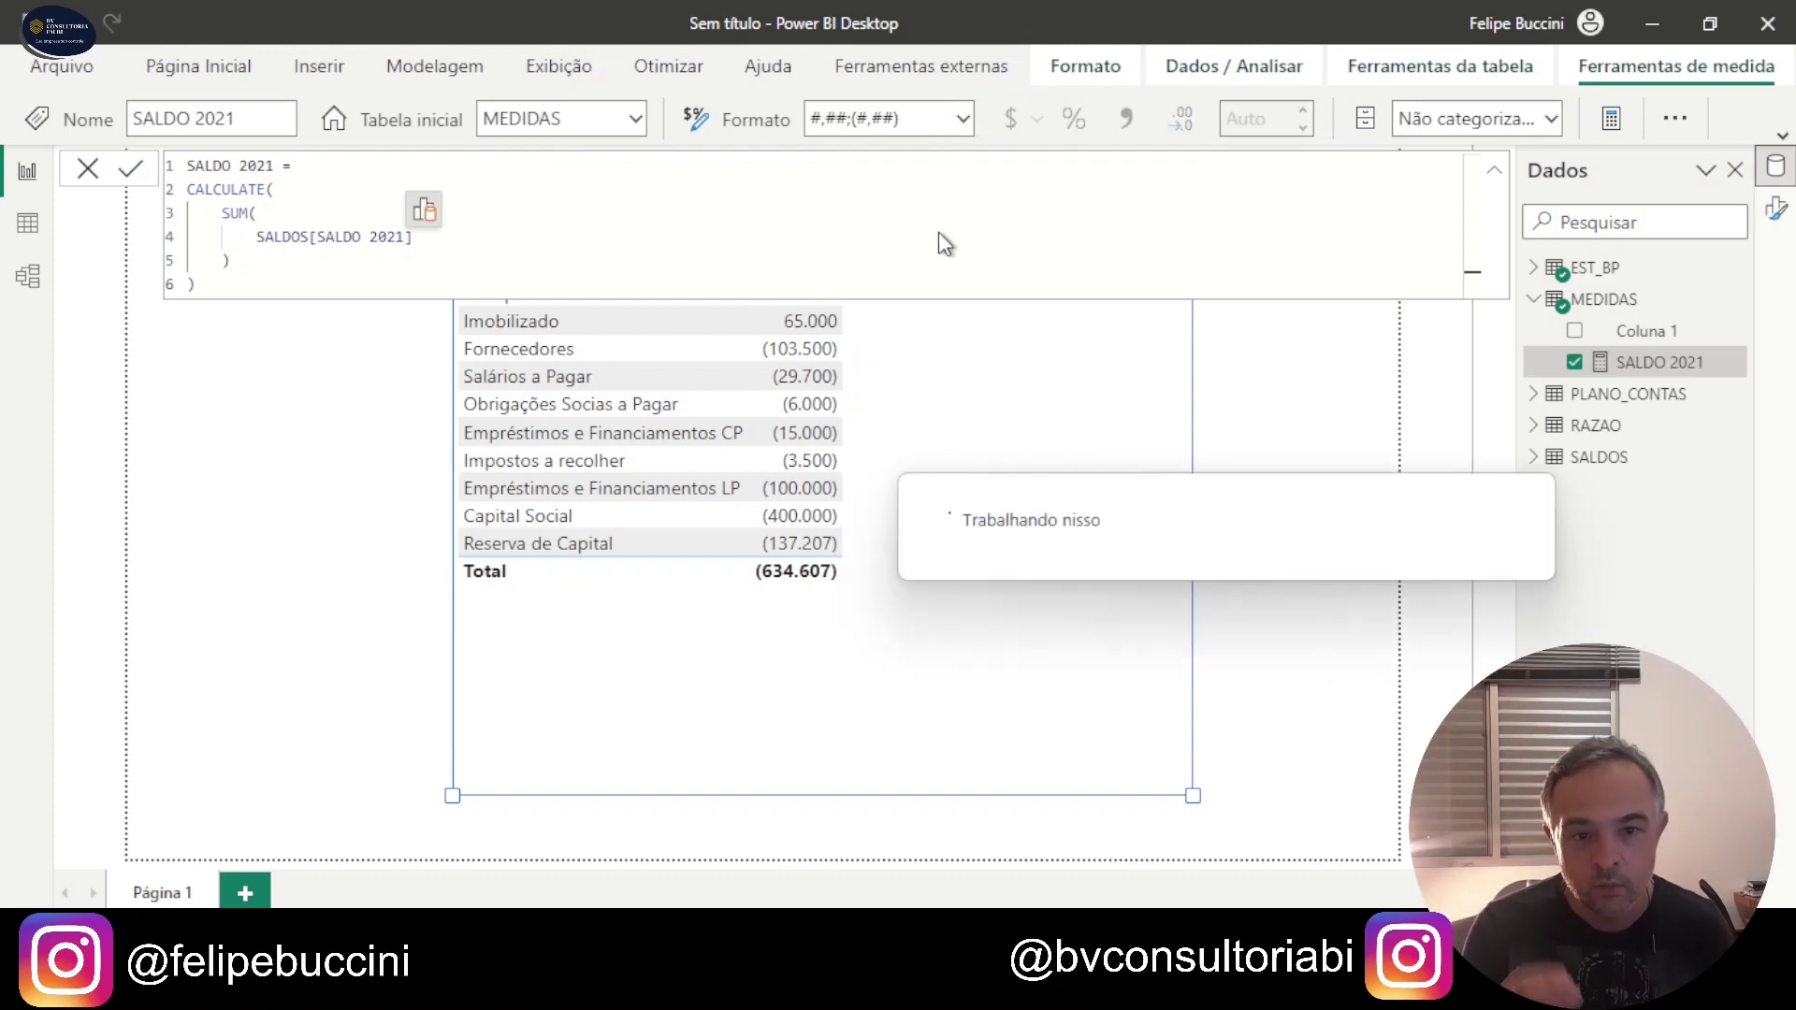
left_click(1494, 170)
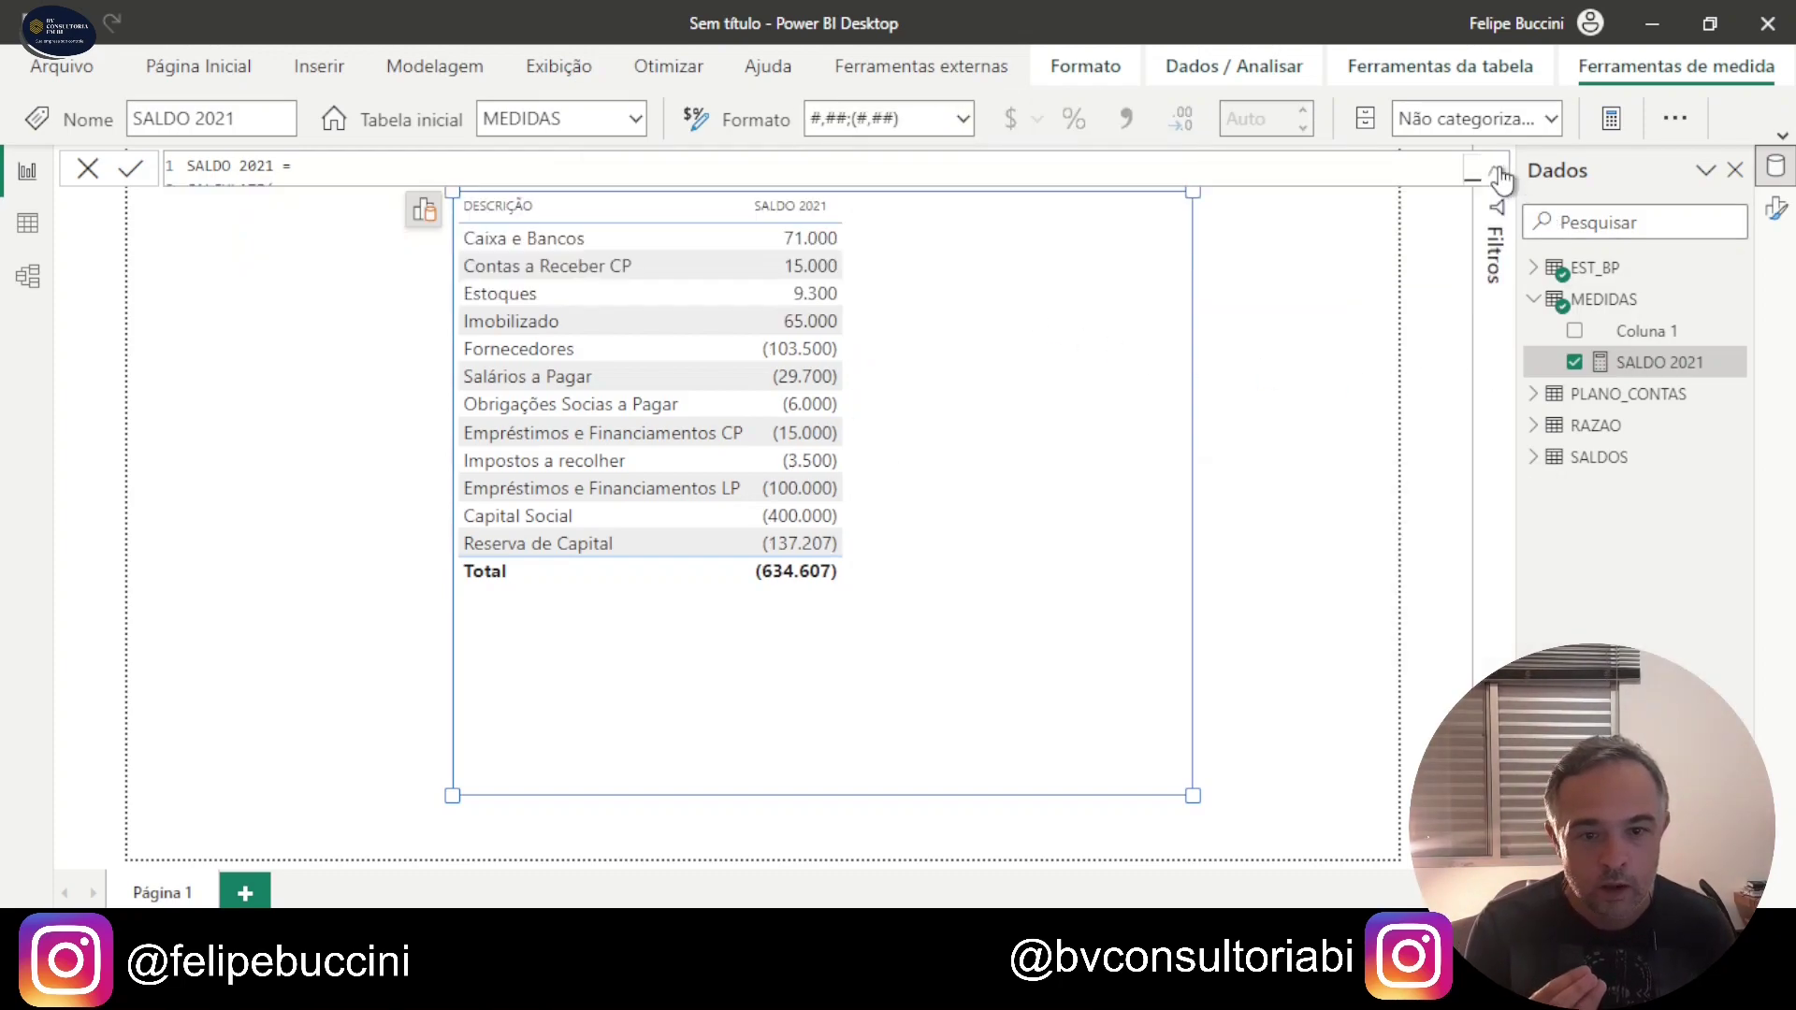
left_click(1255, 330)
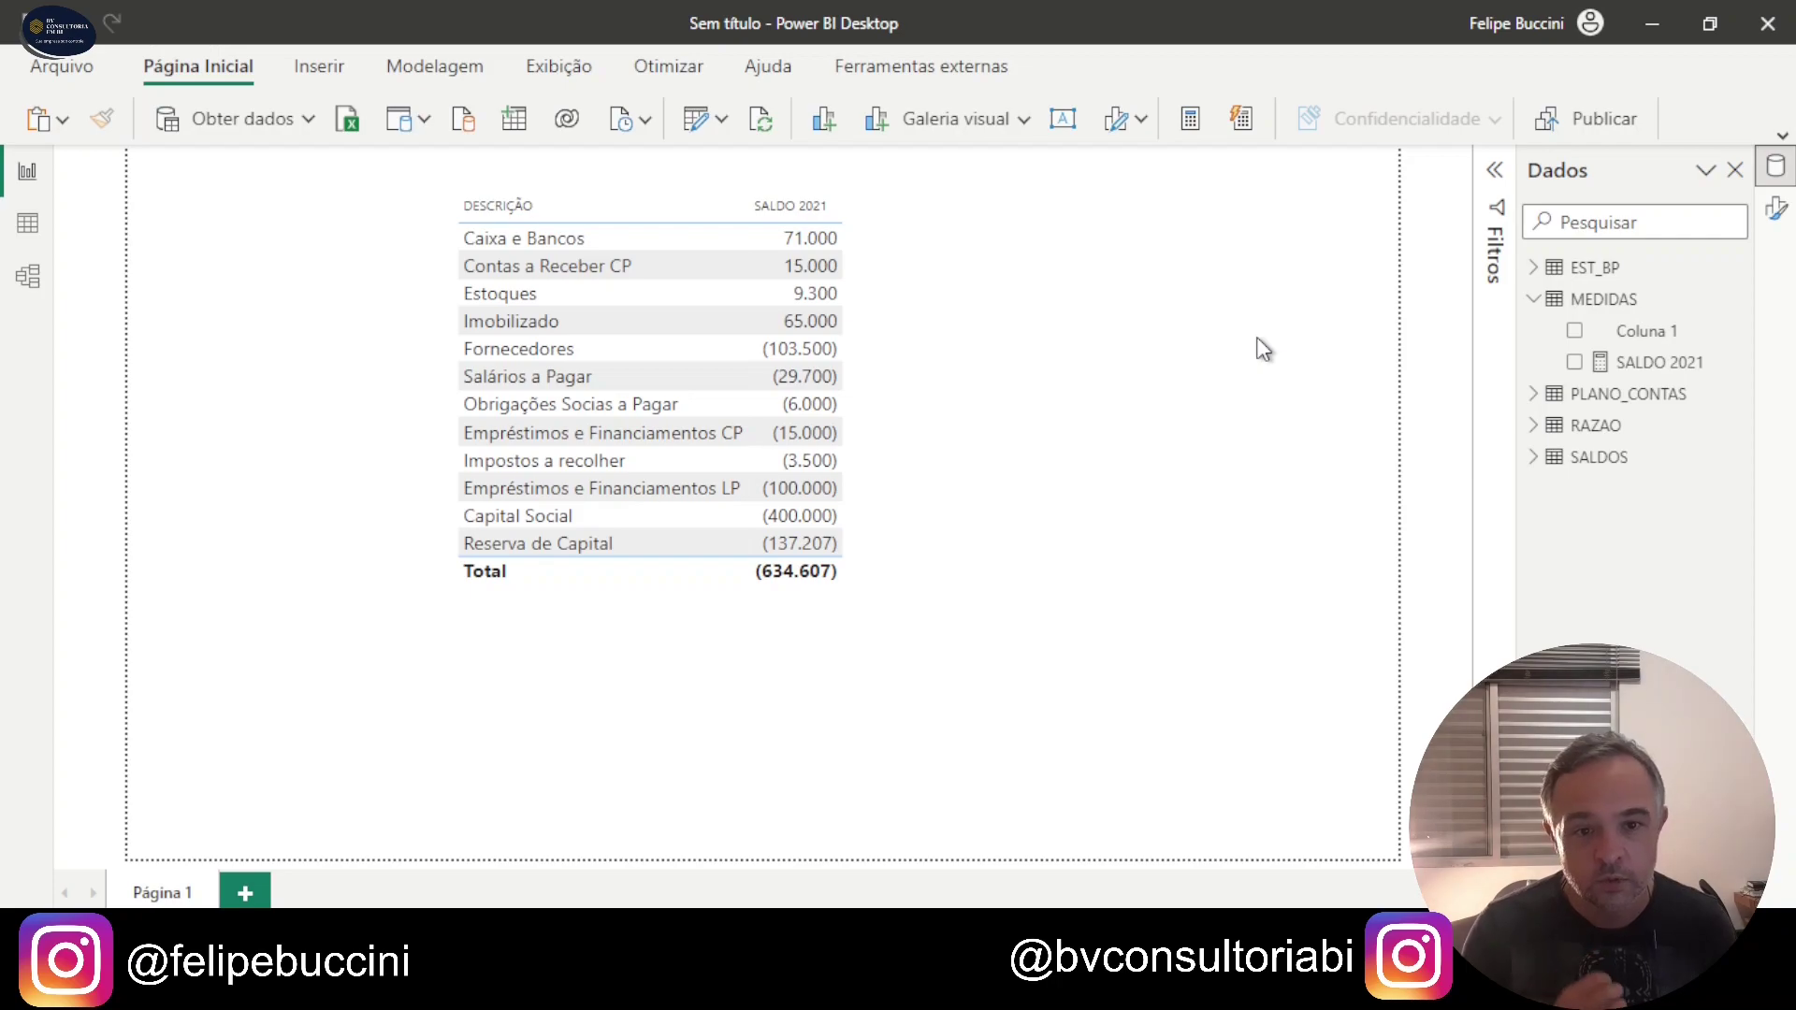
left_click(1025, 367)
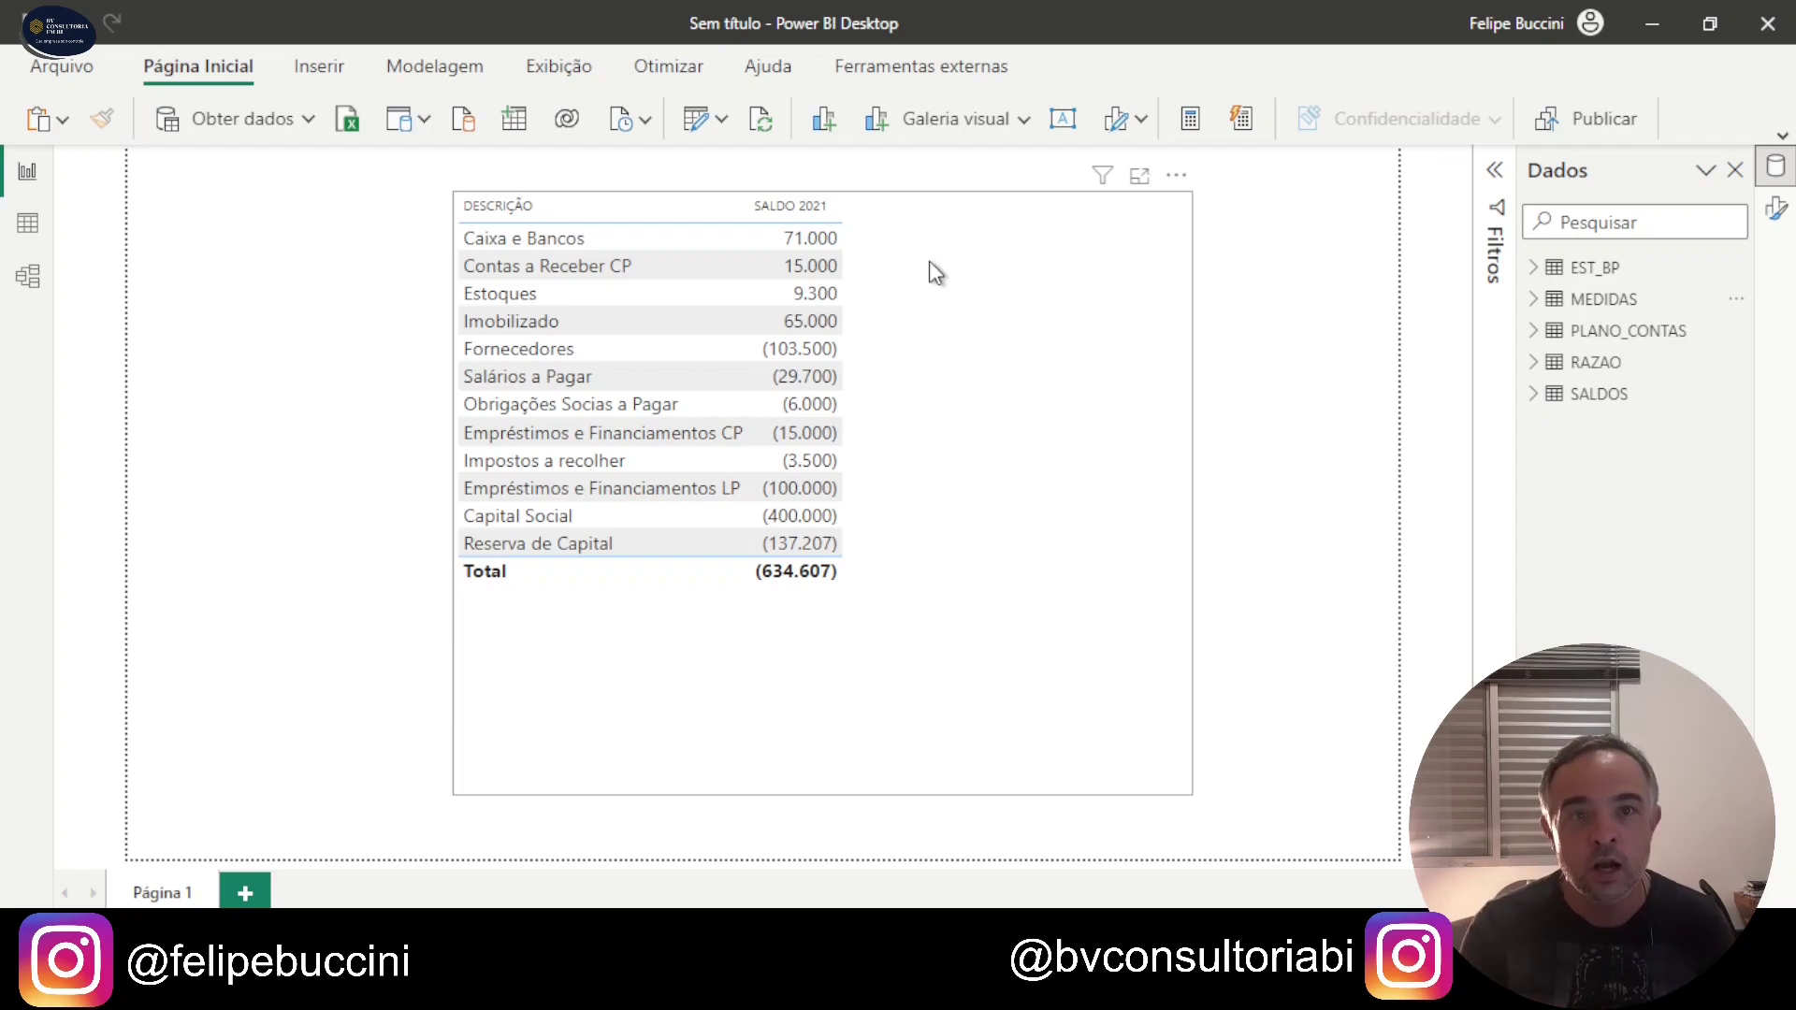
Step: Create a new measure named MOVIMENTO in the MEDIDAS table, with its expression starting on a second line
left_click(1533, 299)
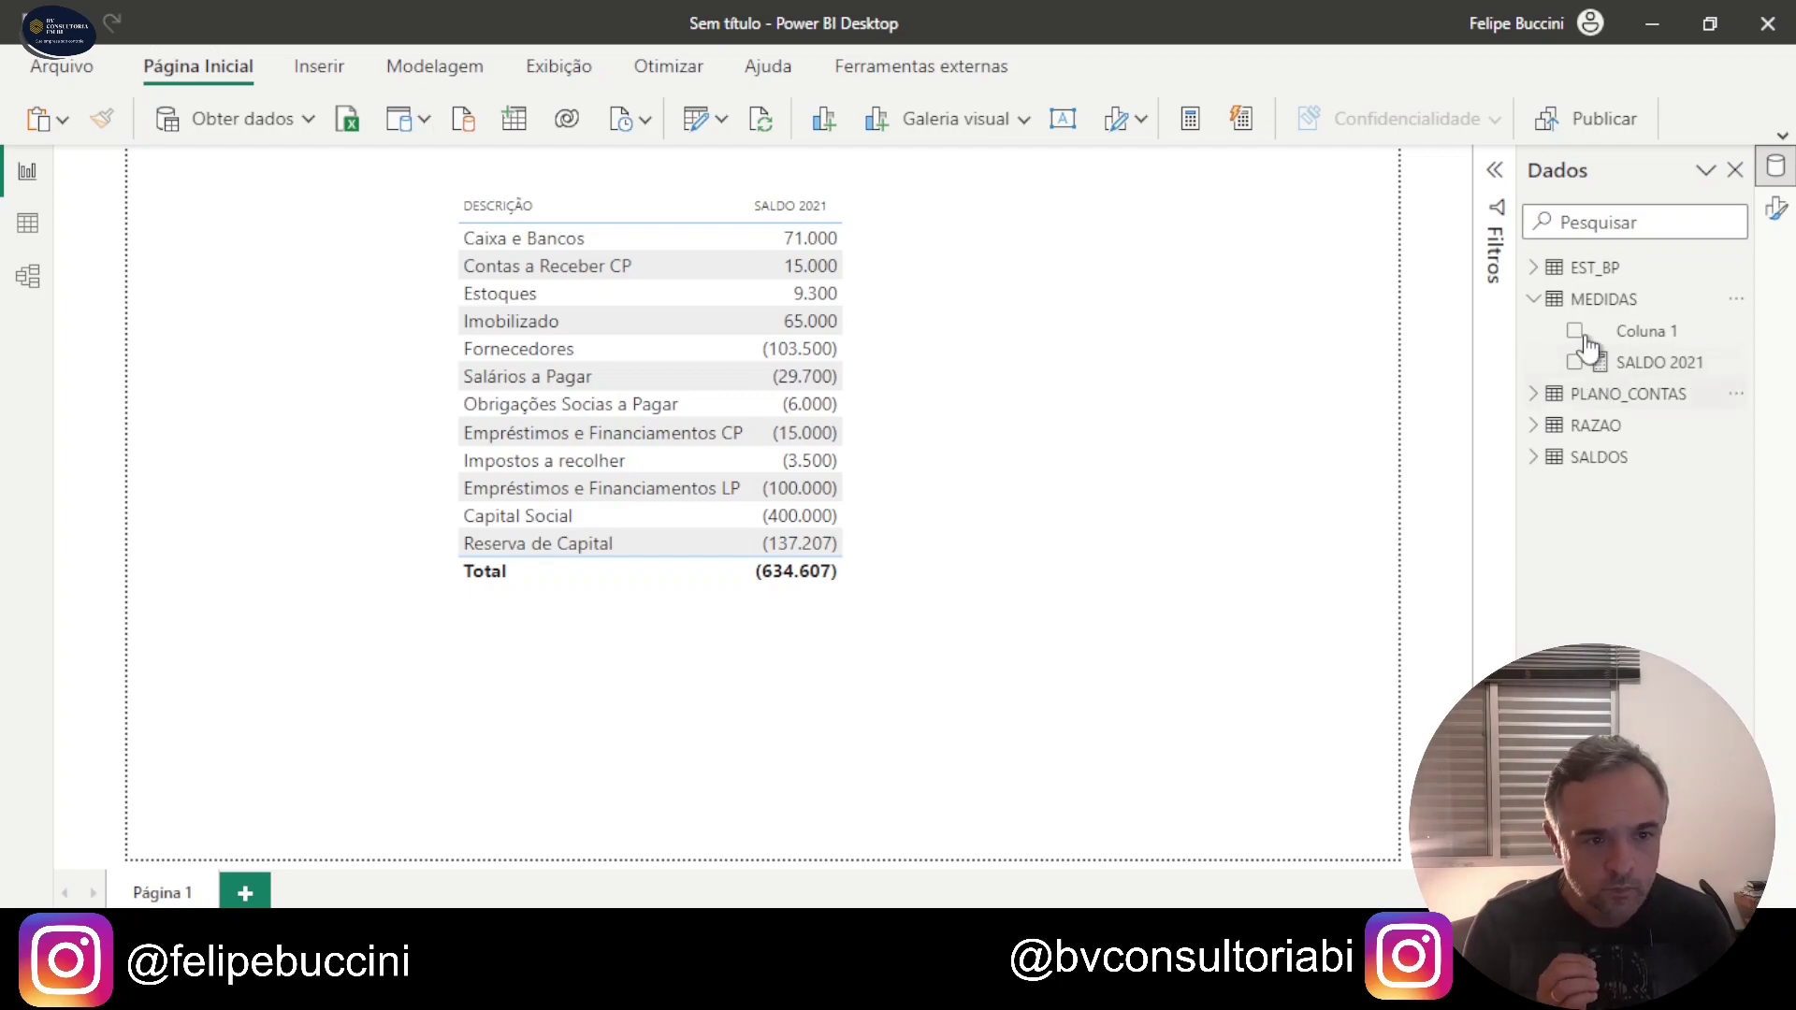
right_click(1609, 302)
left_click(1459, 310)
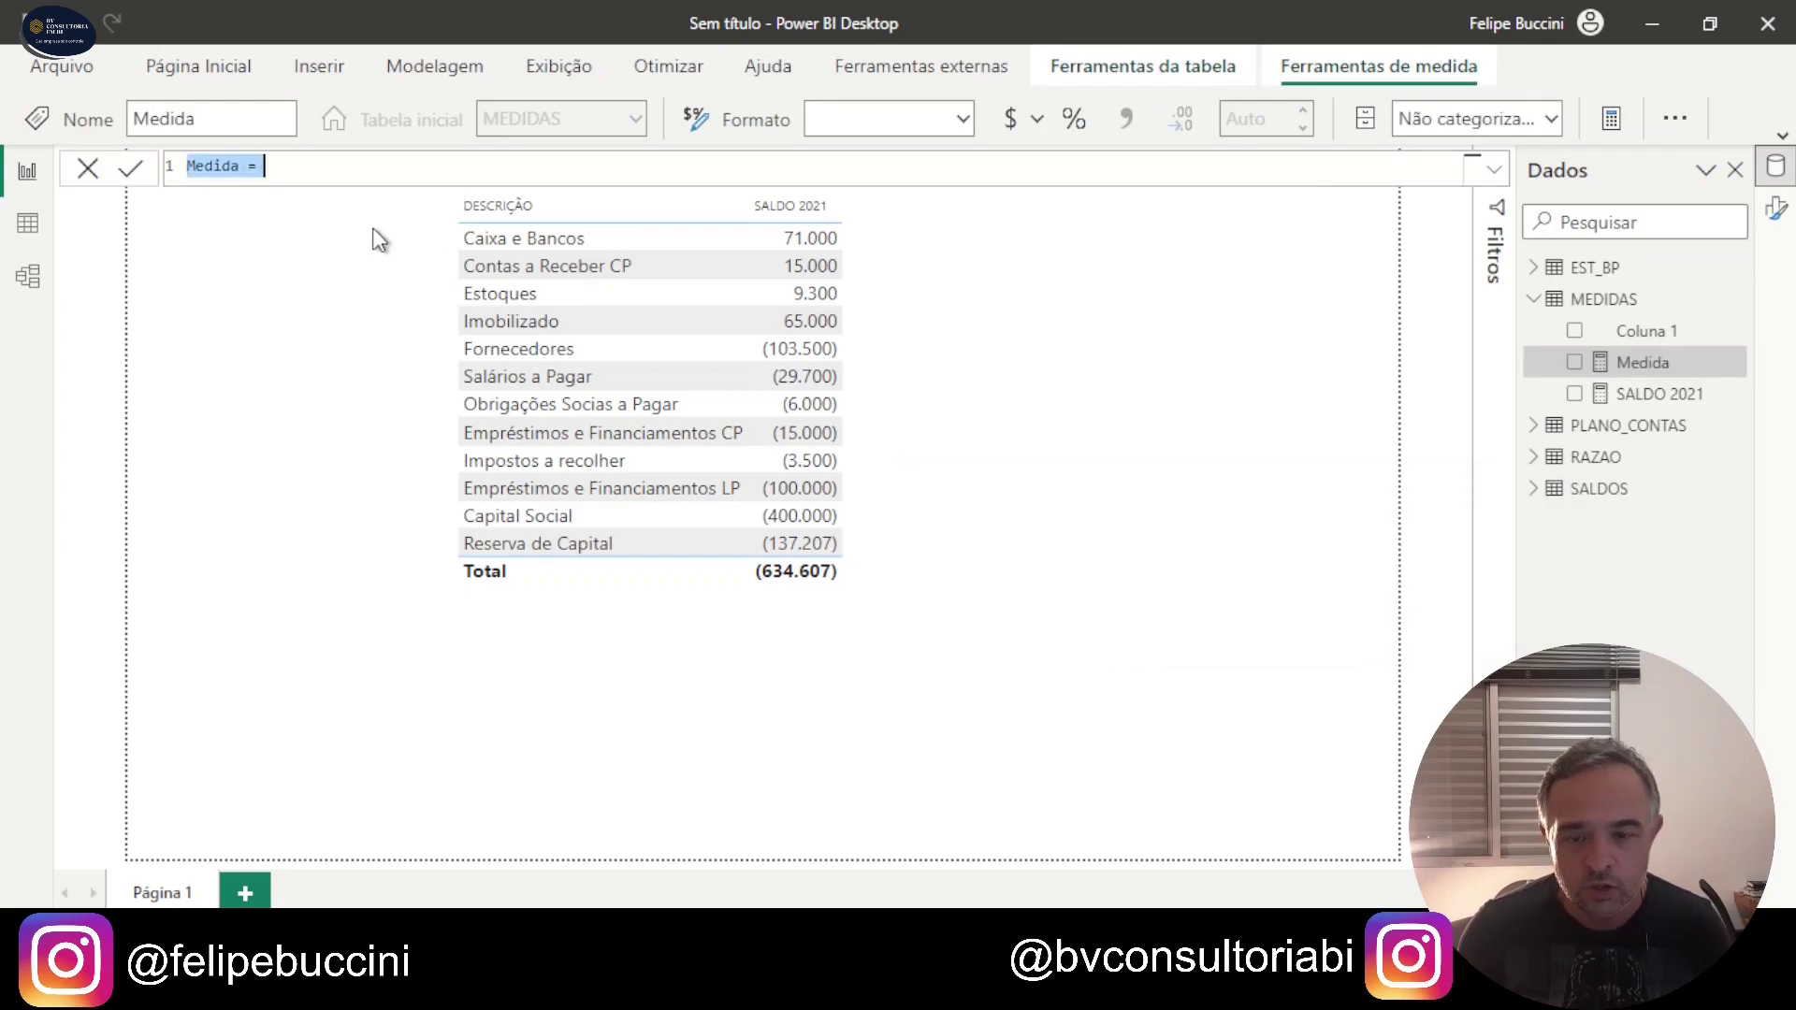
type("MOVIMR")
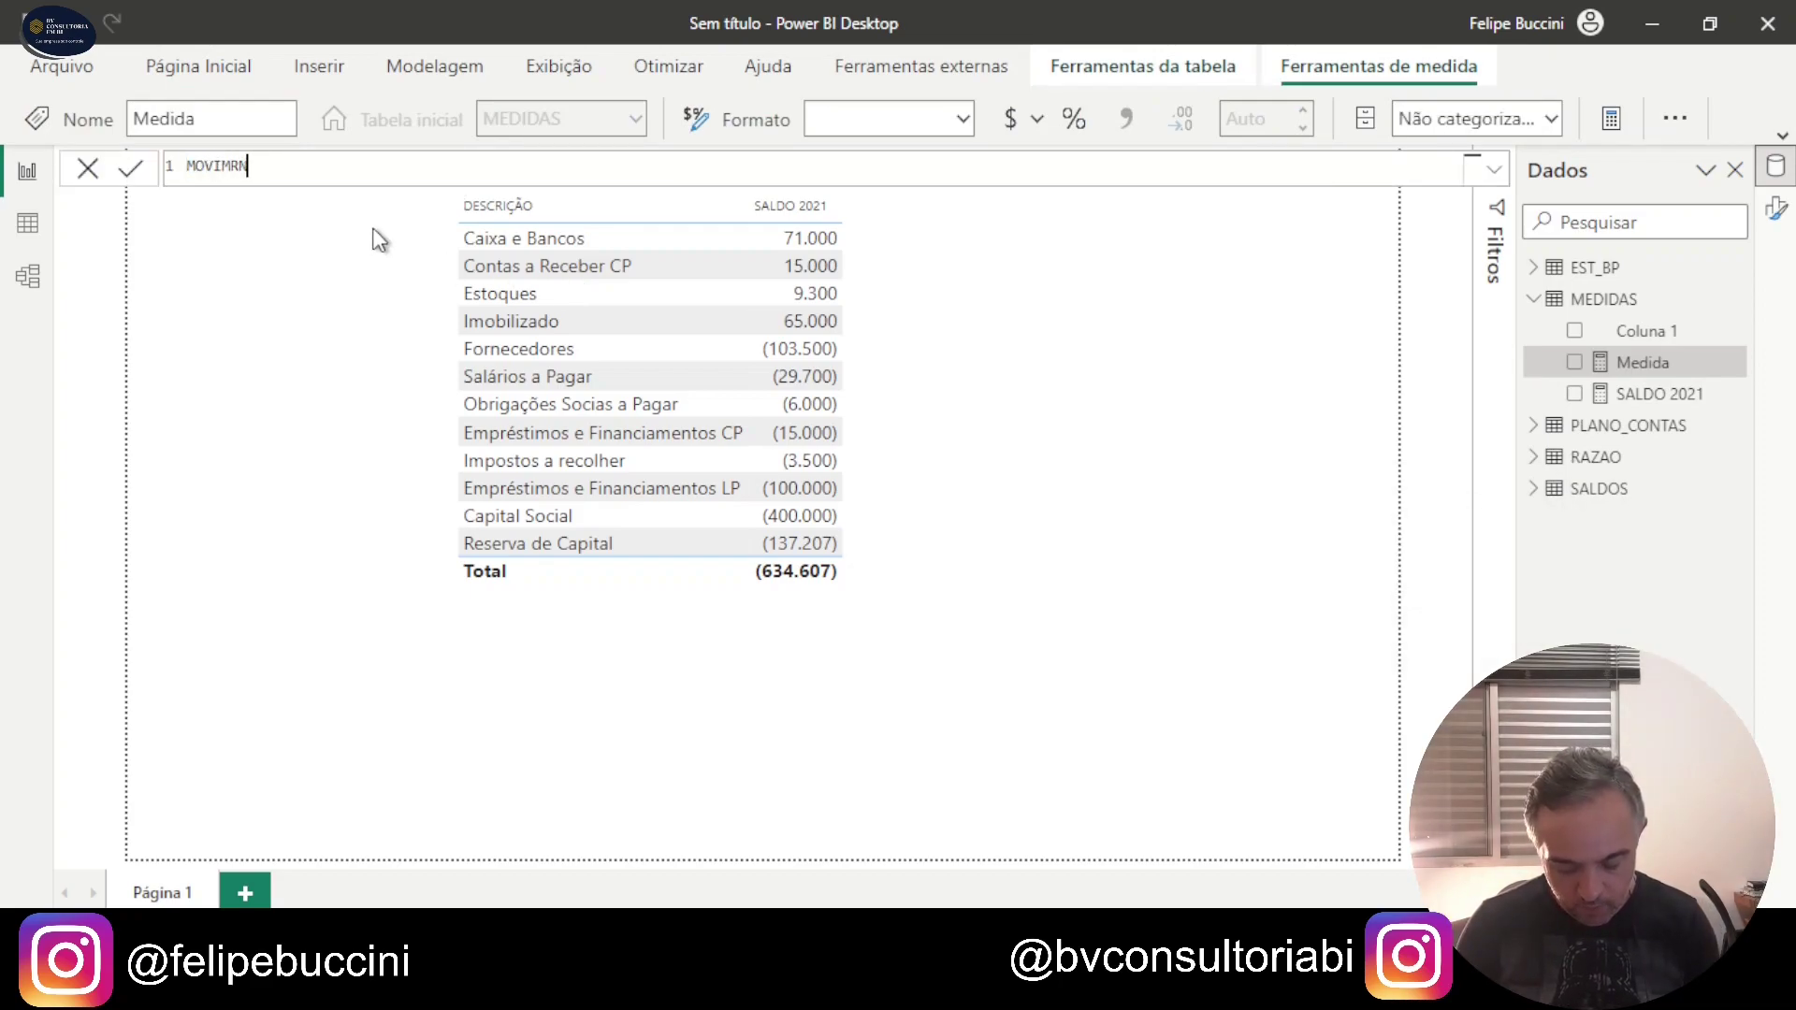
key("BackSpace")
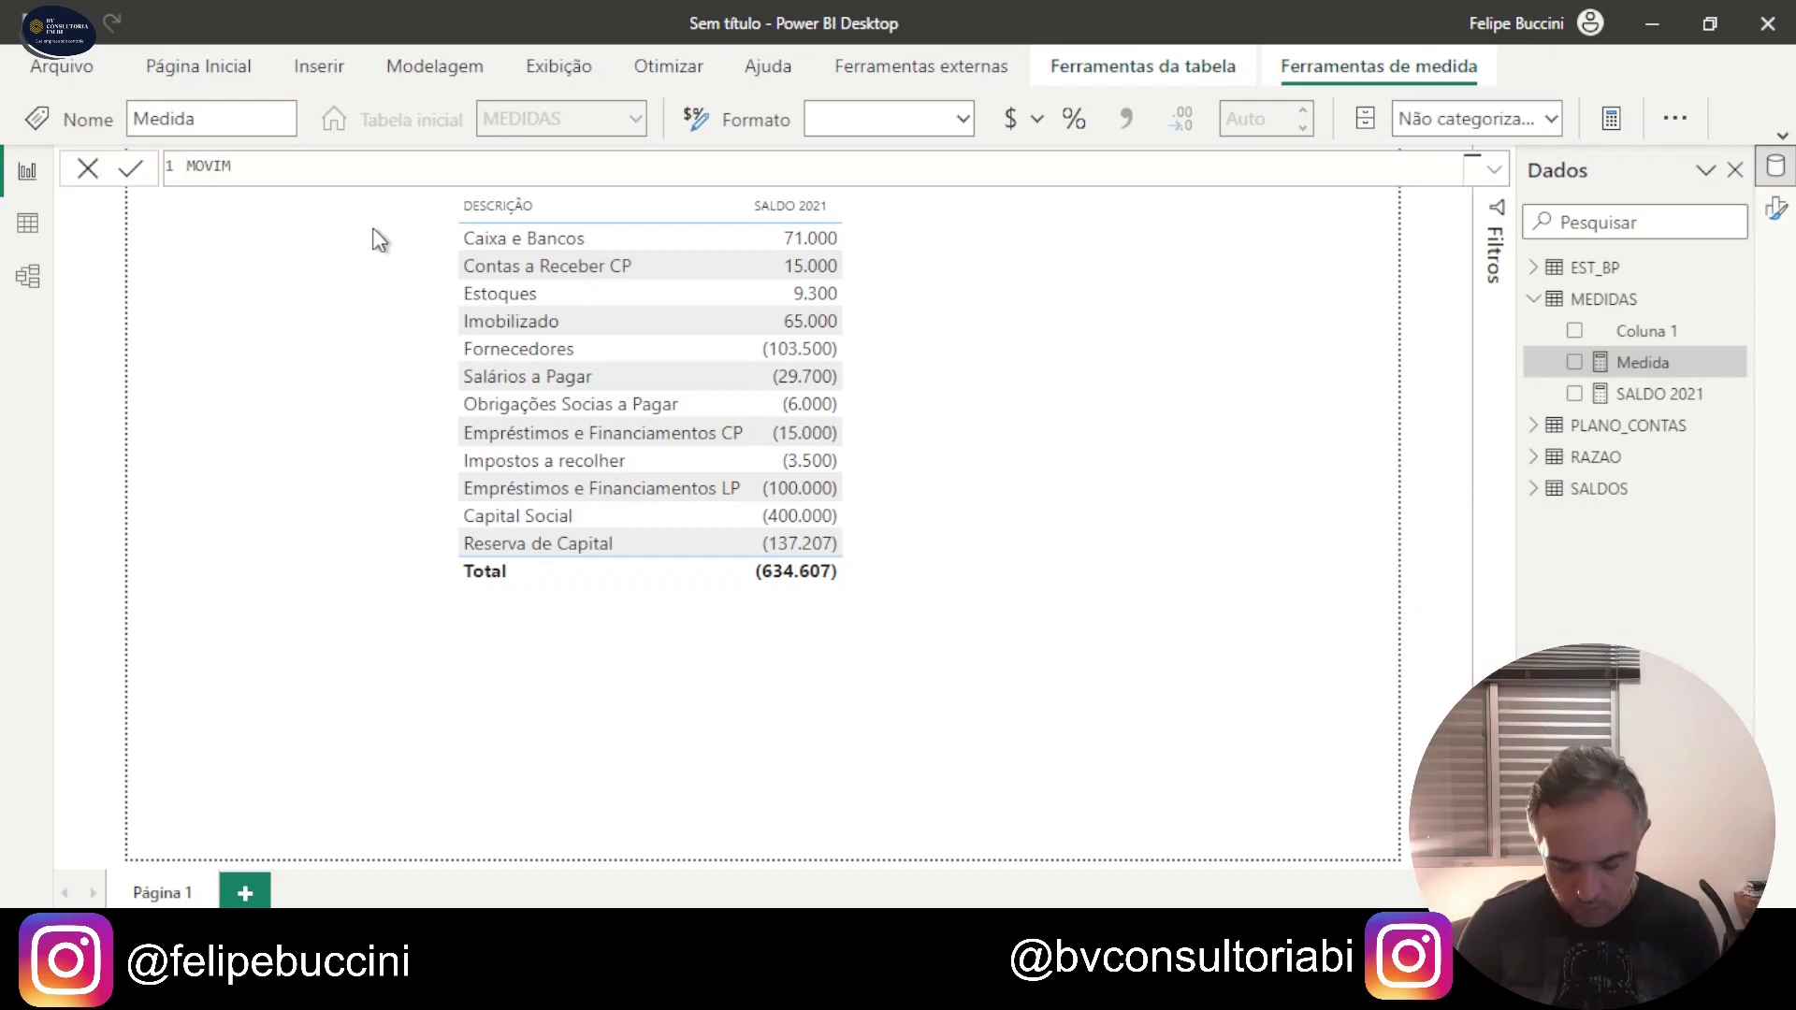
type("ENTO =")
key("shift+Return")
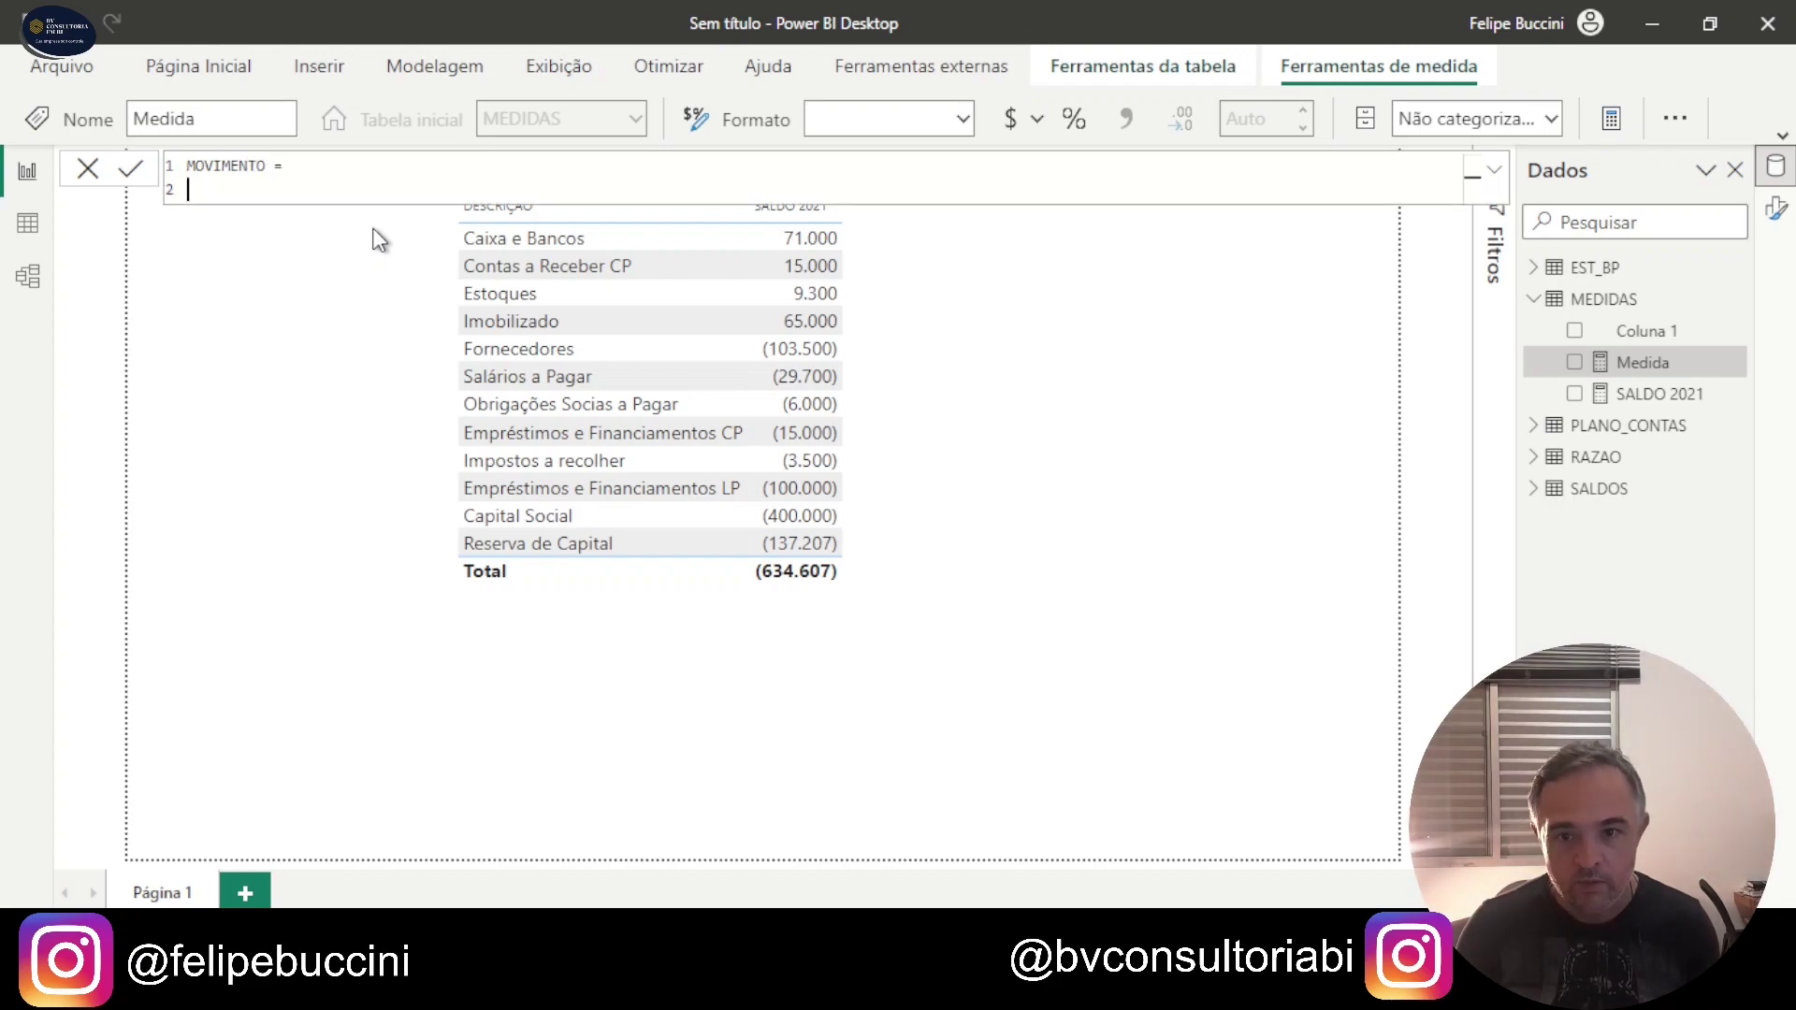
Step: Write the first term of MOVIMENTO as CALCULATE(SUM(RAZAO[DÉBITO])), laid out over separate lines
type("CA")
key("Tab")
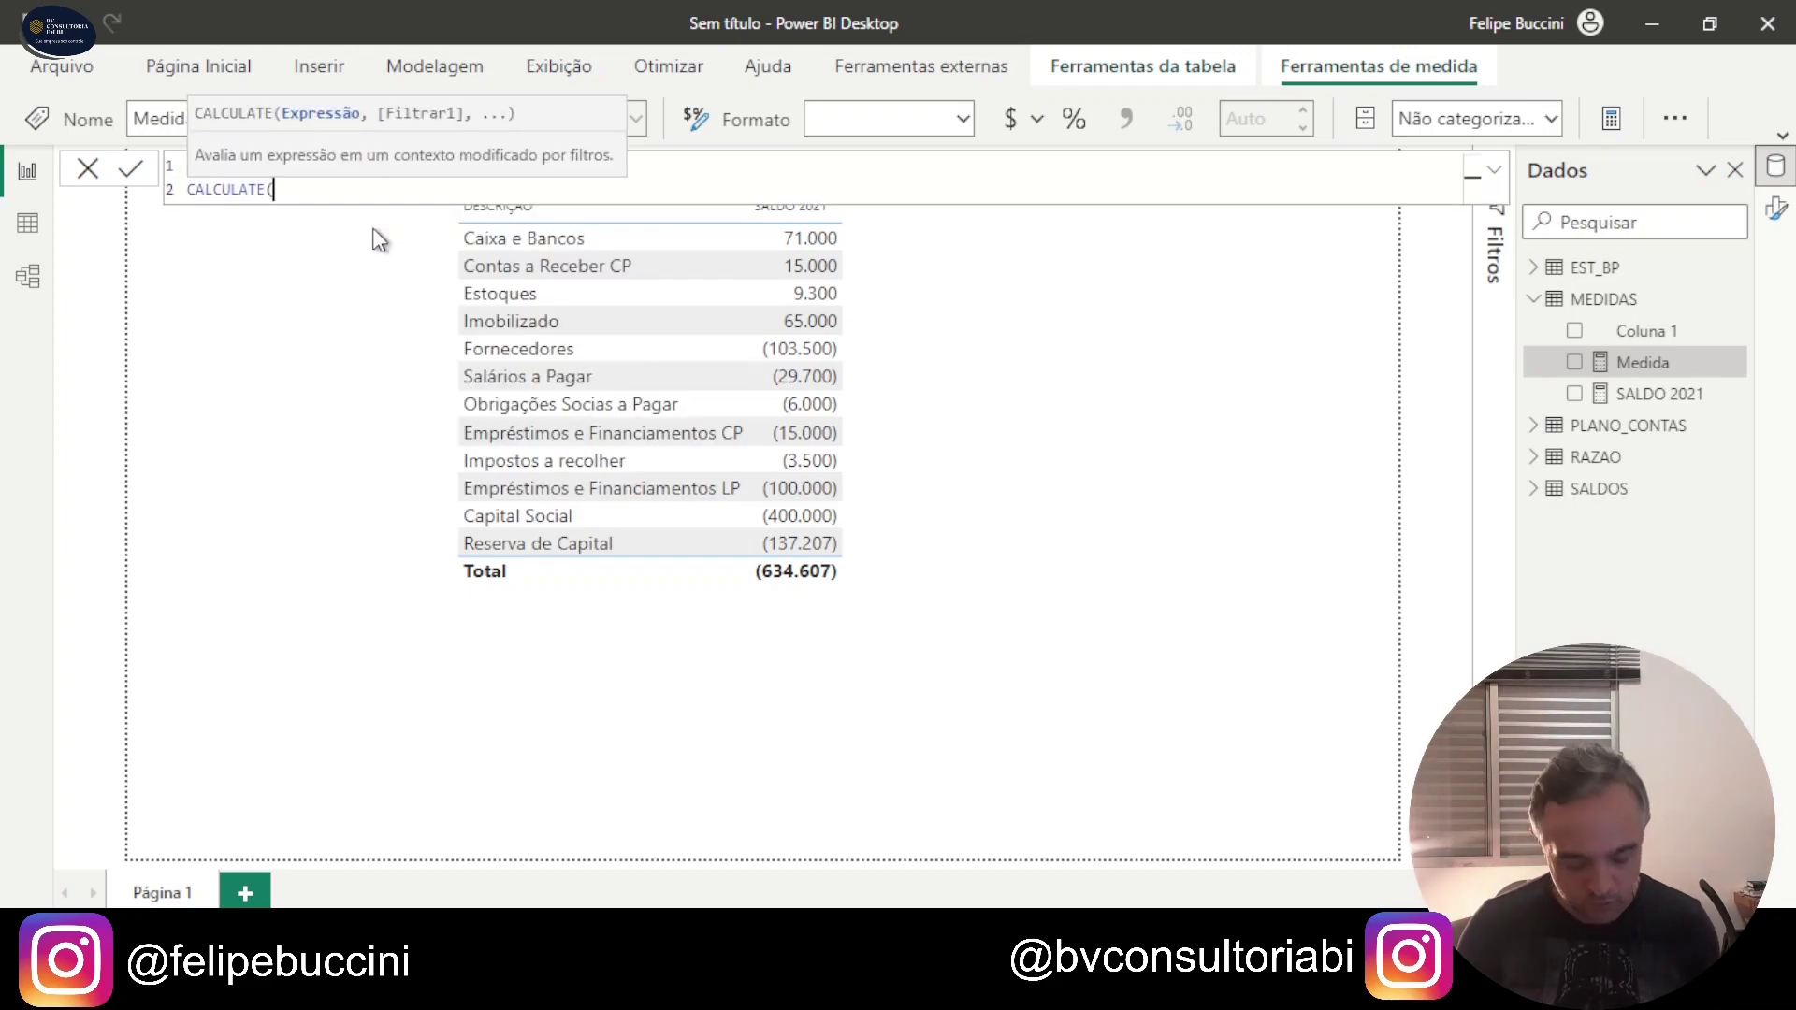
key("shift+Return")
type("SUM(")
key("Tab")
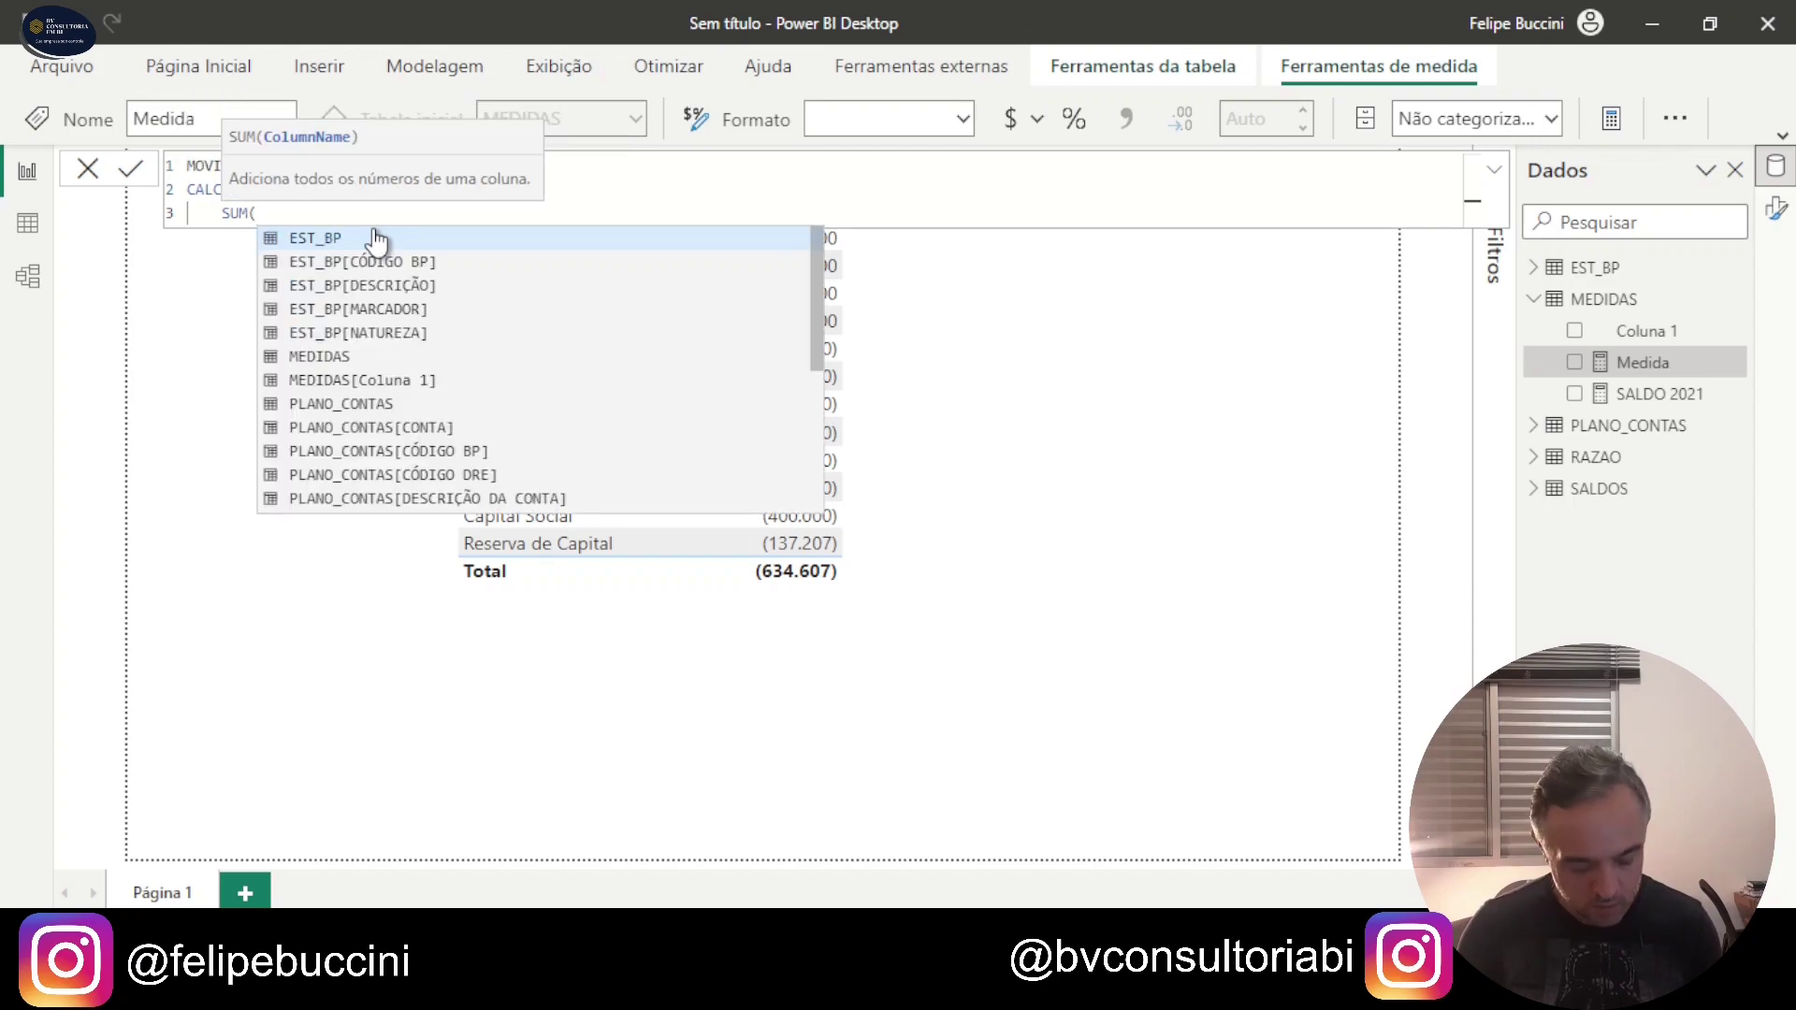
key("shift+Return")
type("DE")
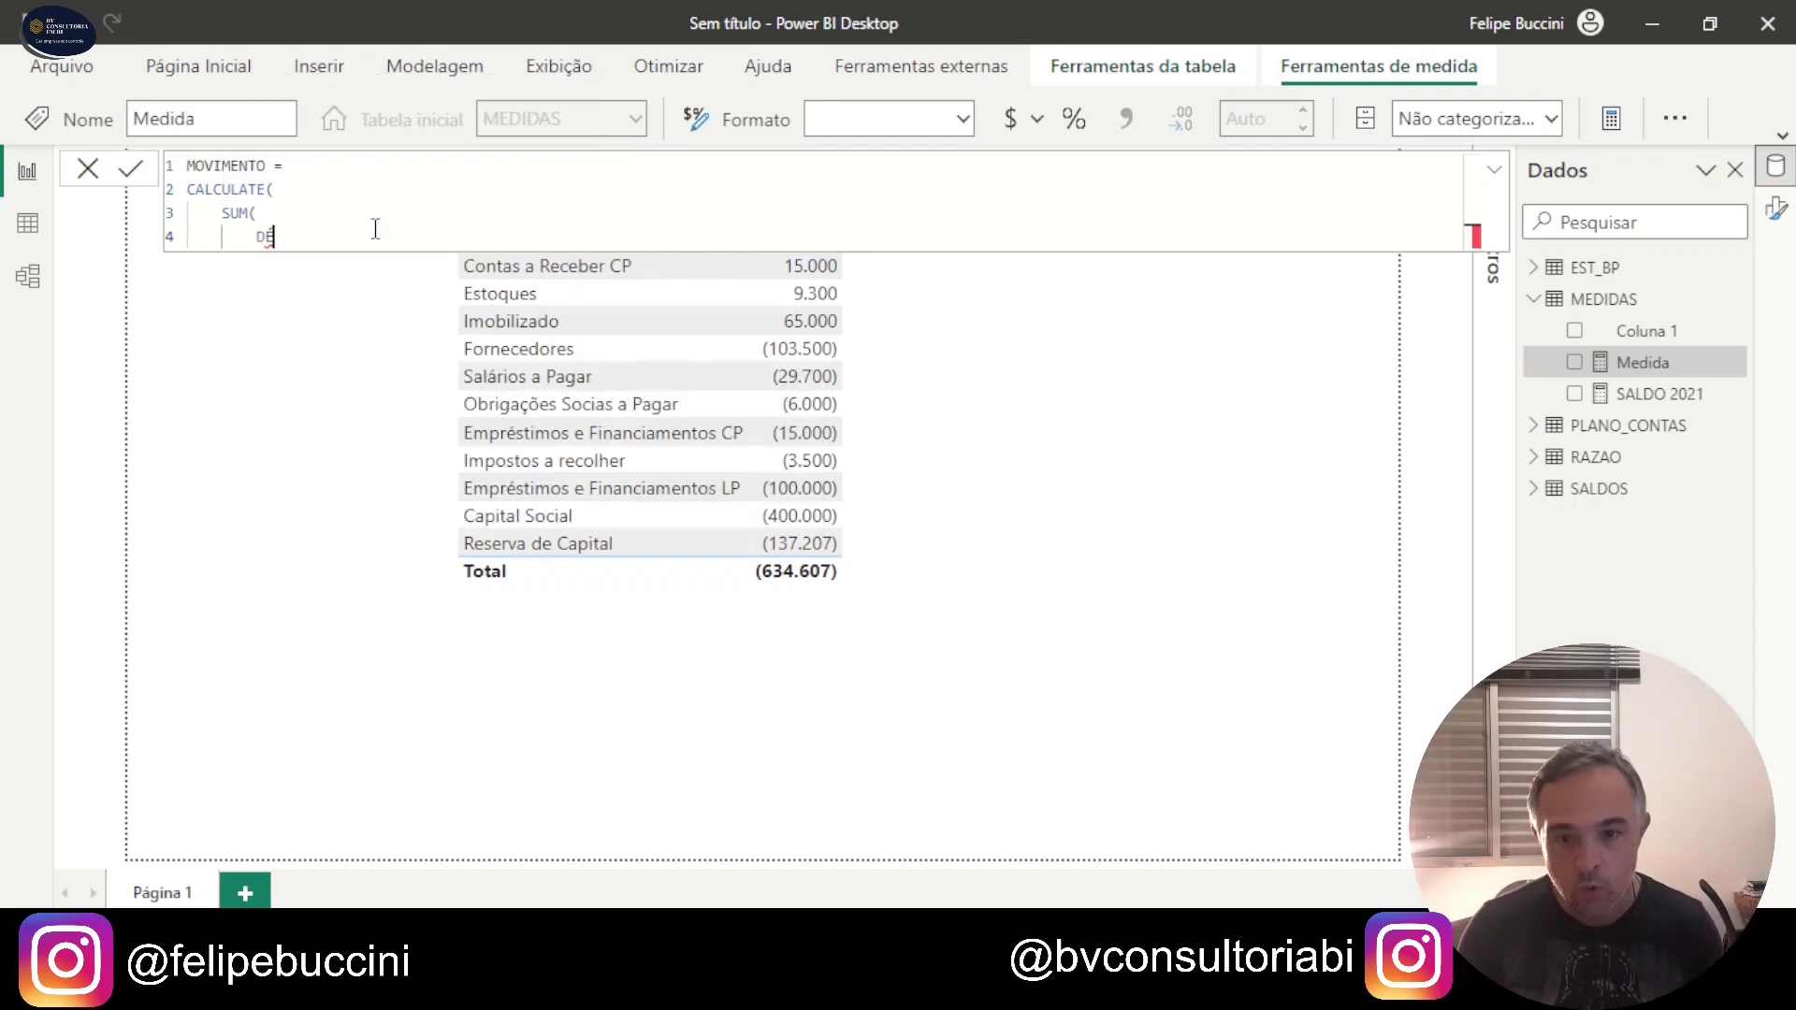
key("Down")
key("Down")
key("Down")
key("Down")
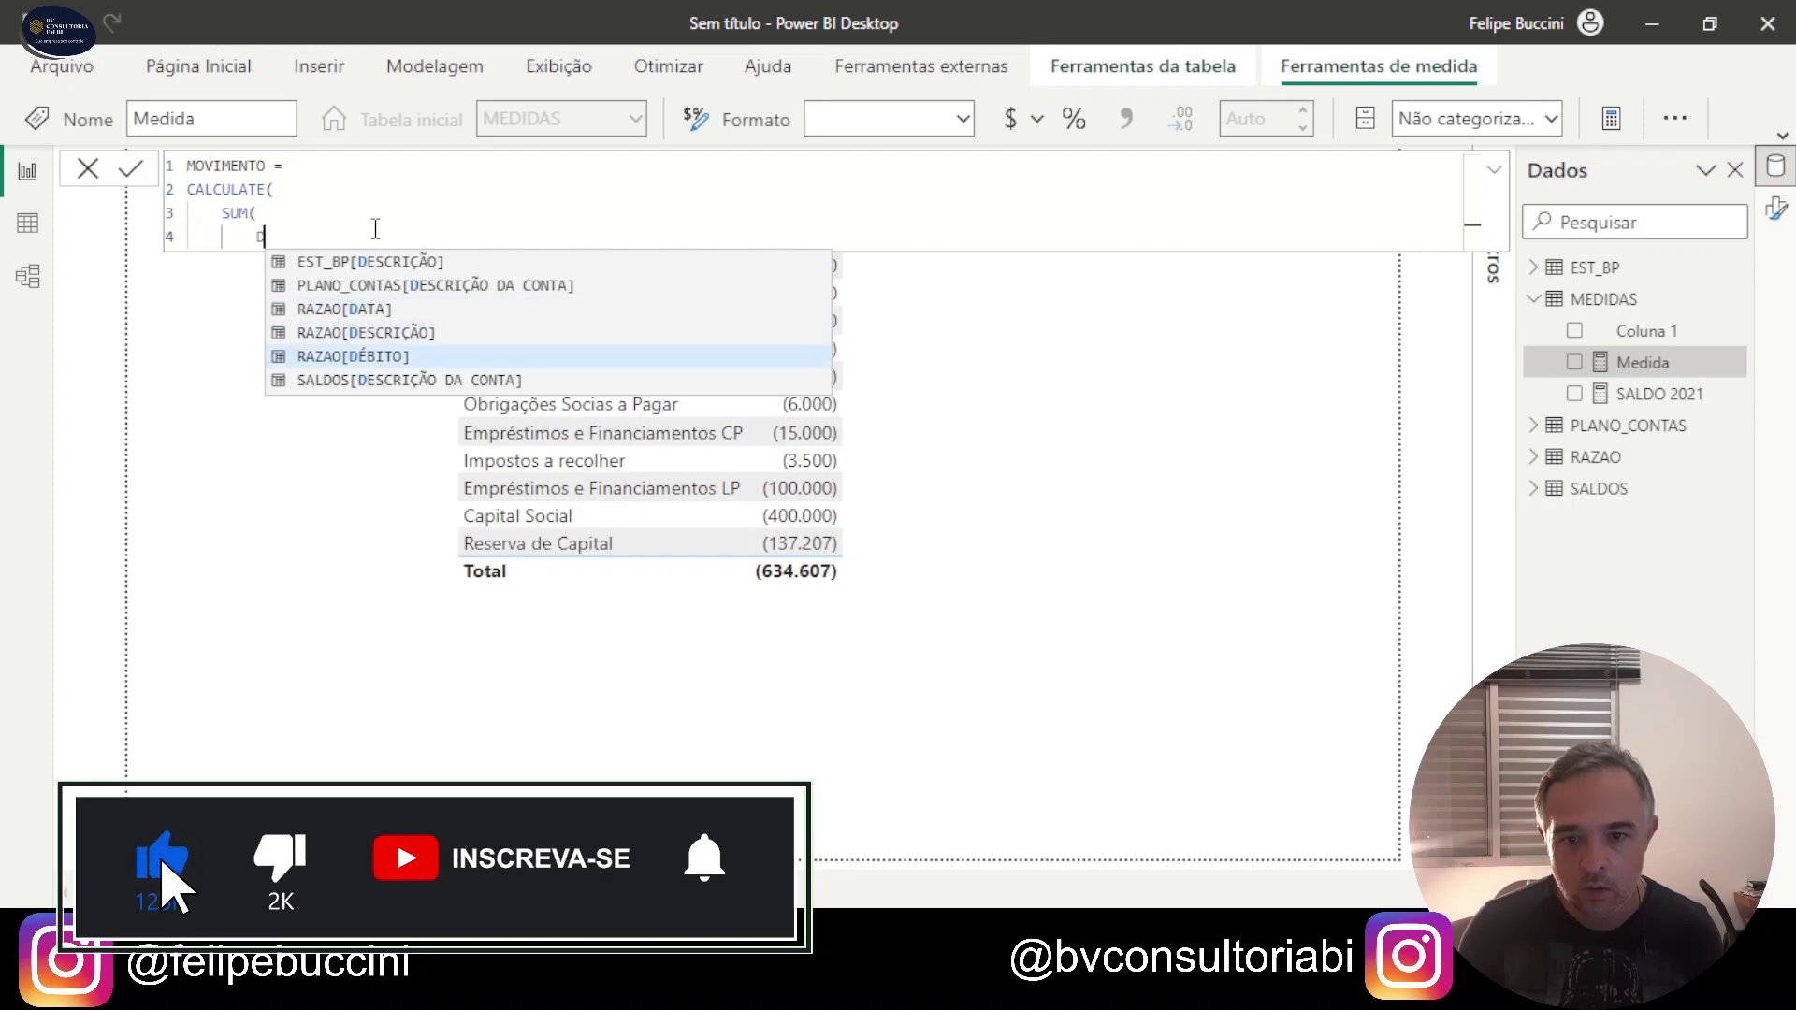
key("Tab")
key("Return")
type(")")
key("Return")
type(")")
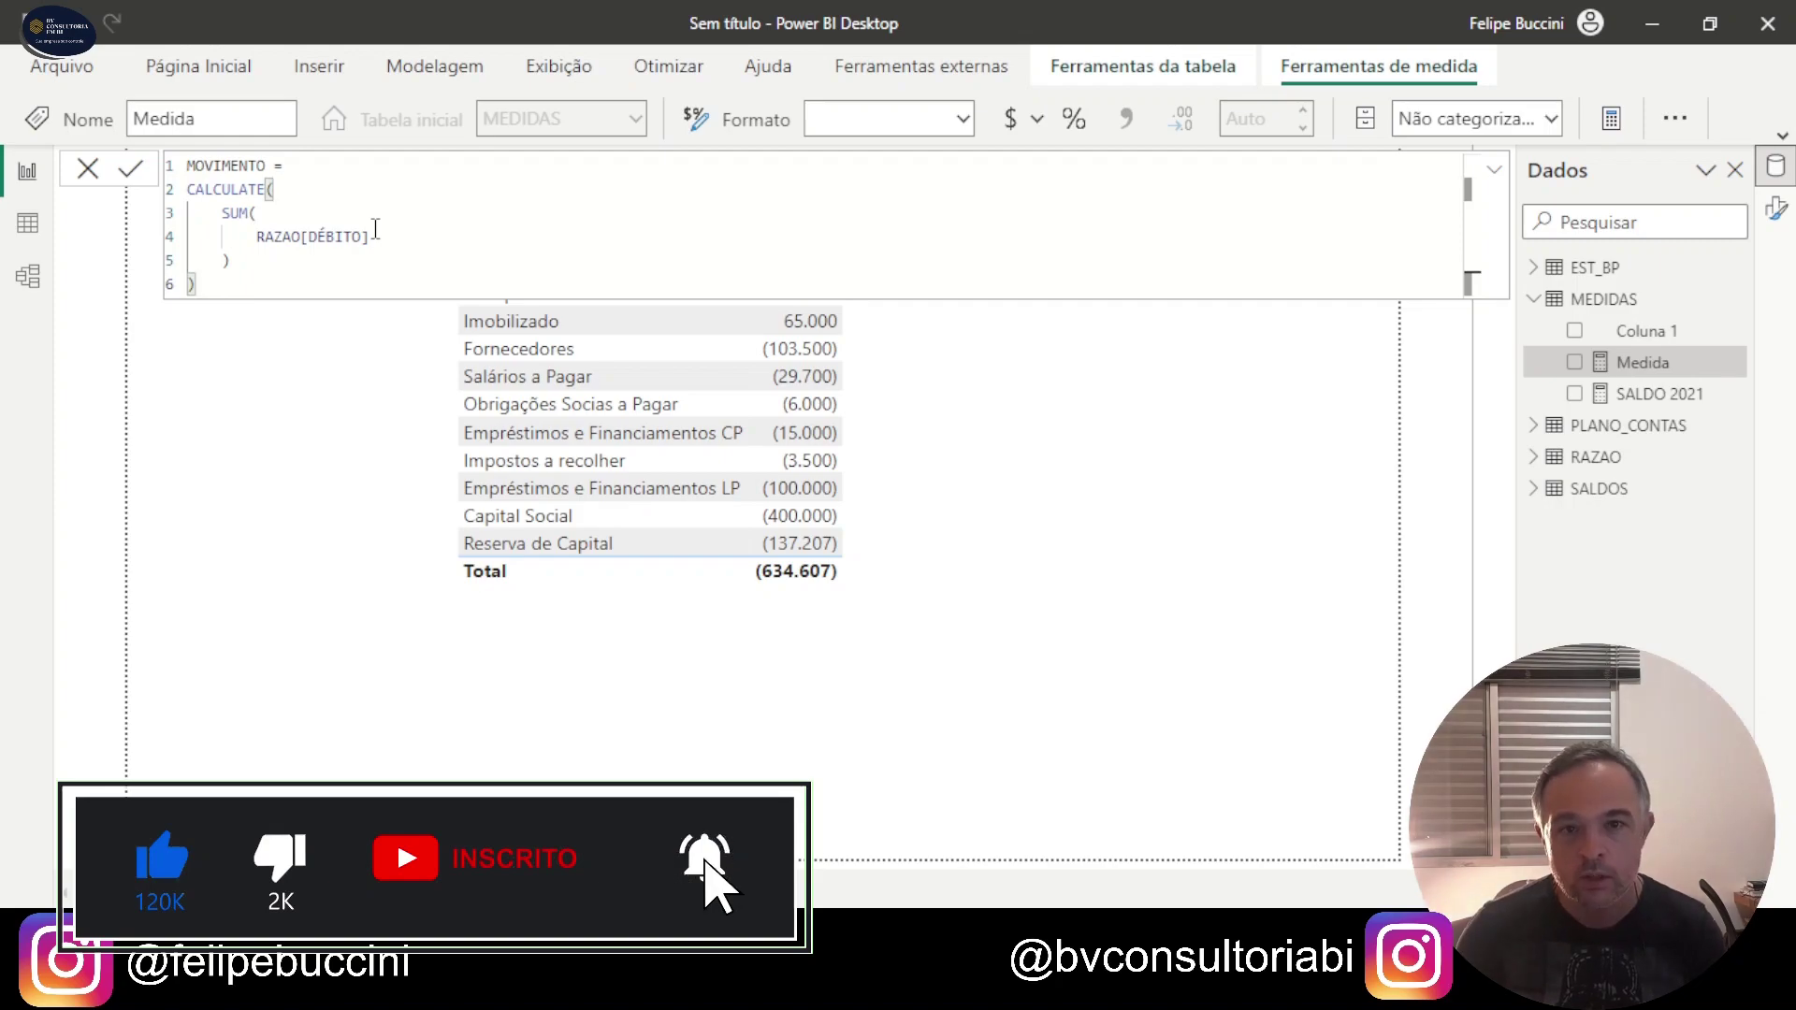
Step: Subtract CALCULATE(SUM(RAZAO[CRÉDITO])) from the debit term, laid out over separate lines, and commit the MOVIMENTO measure
type("-")
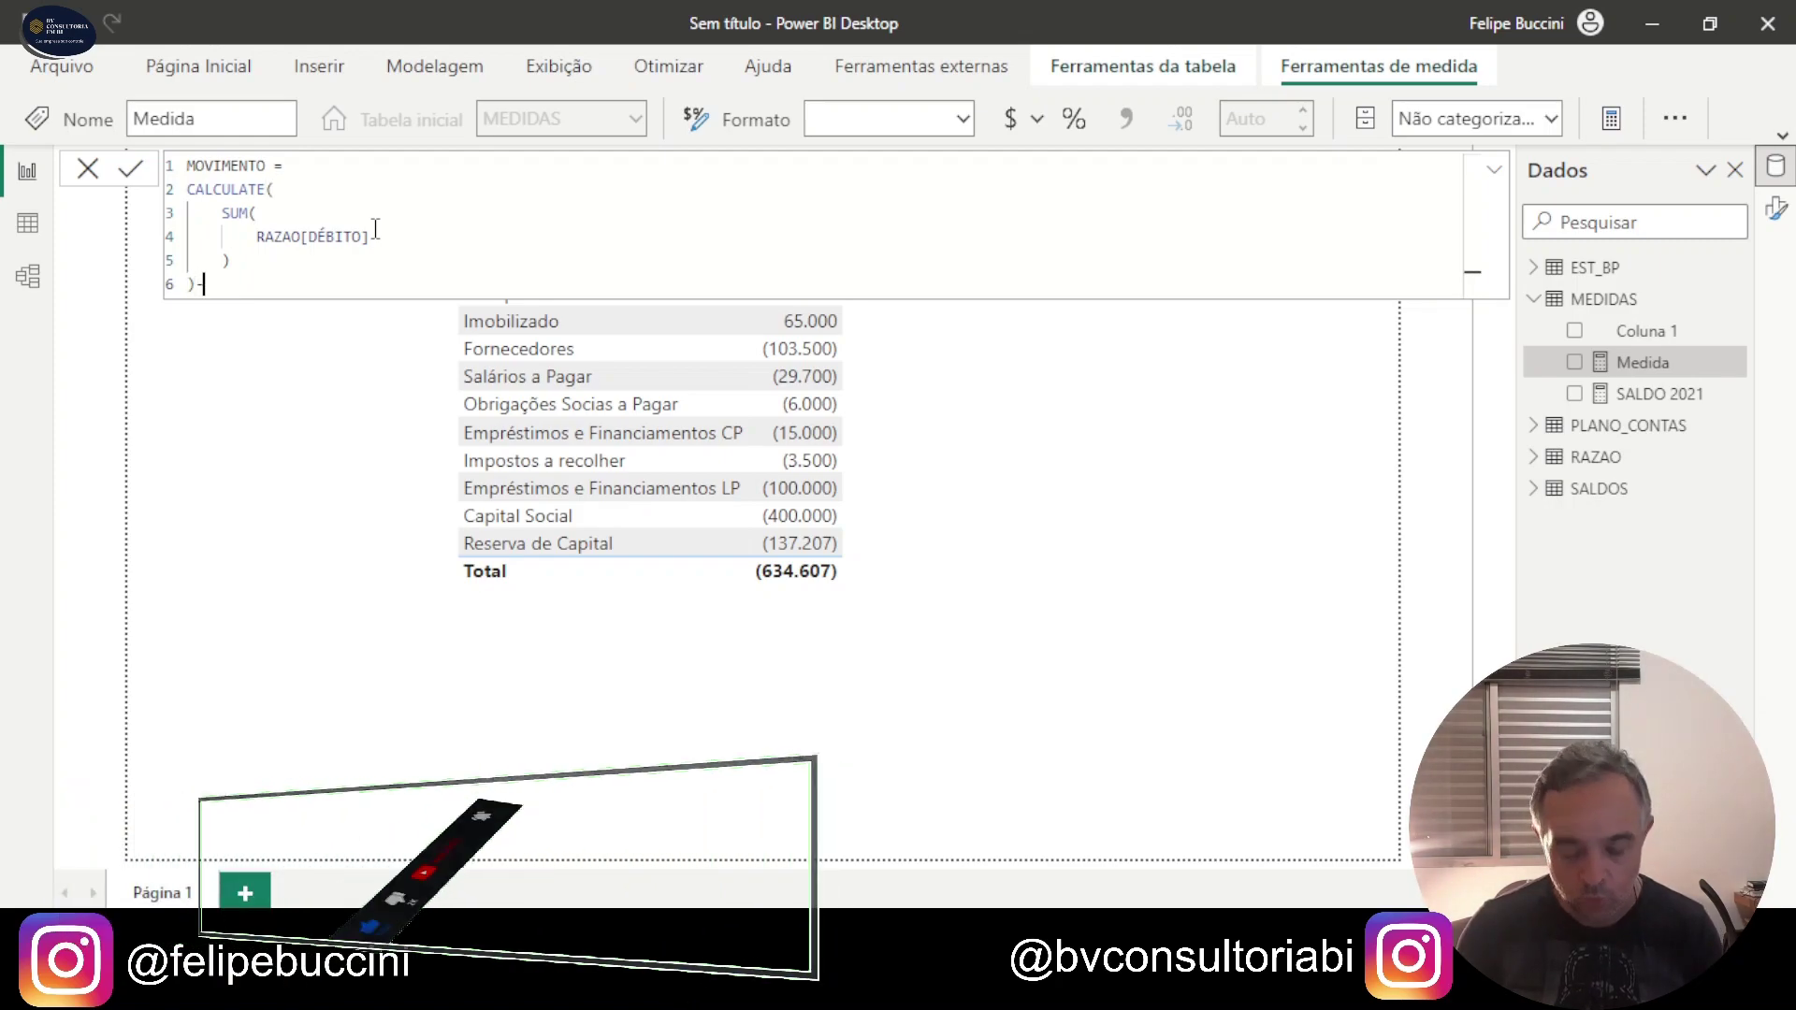
key("shift+Return")
type("CALCULATE(")
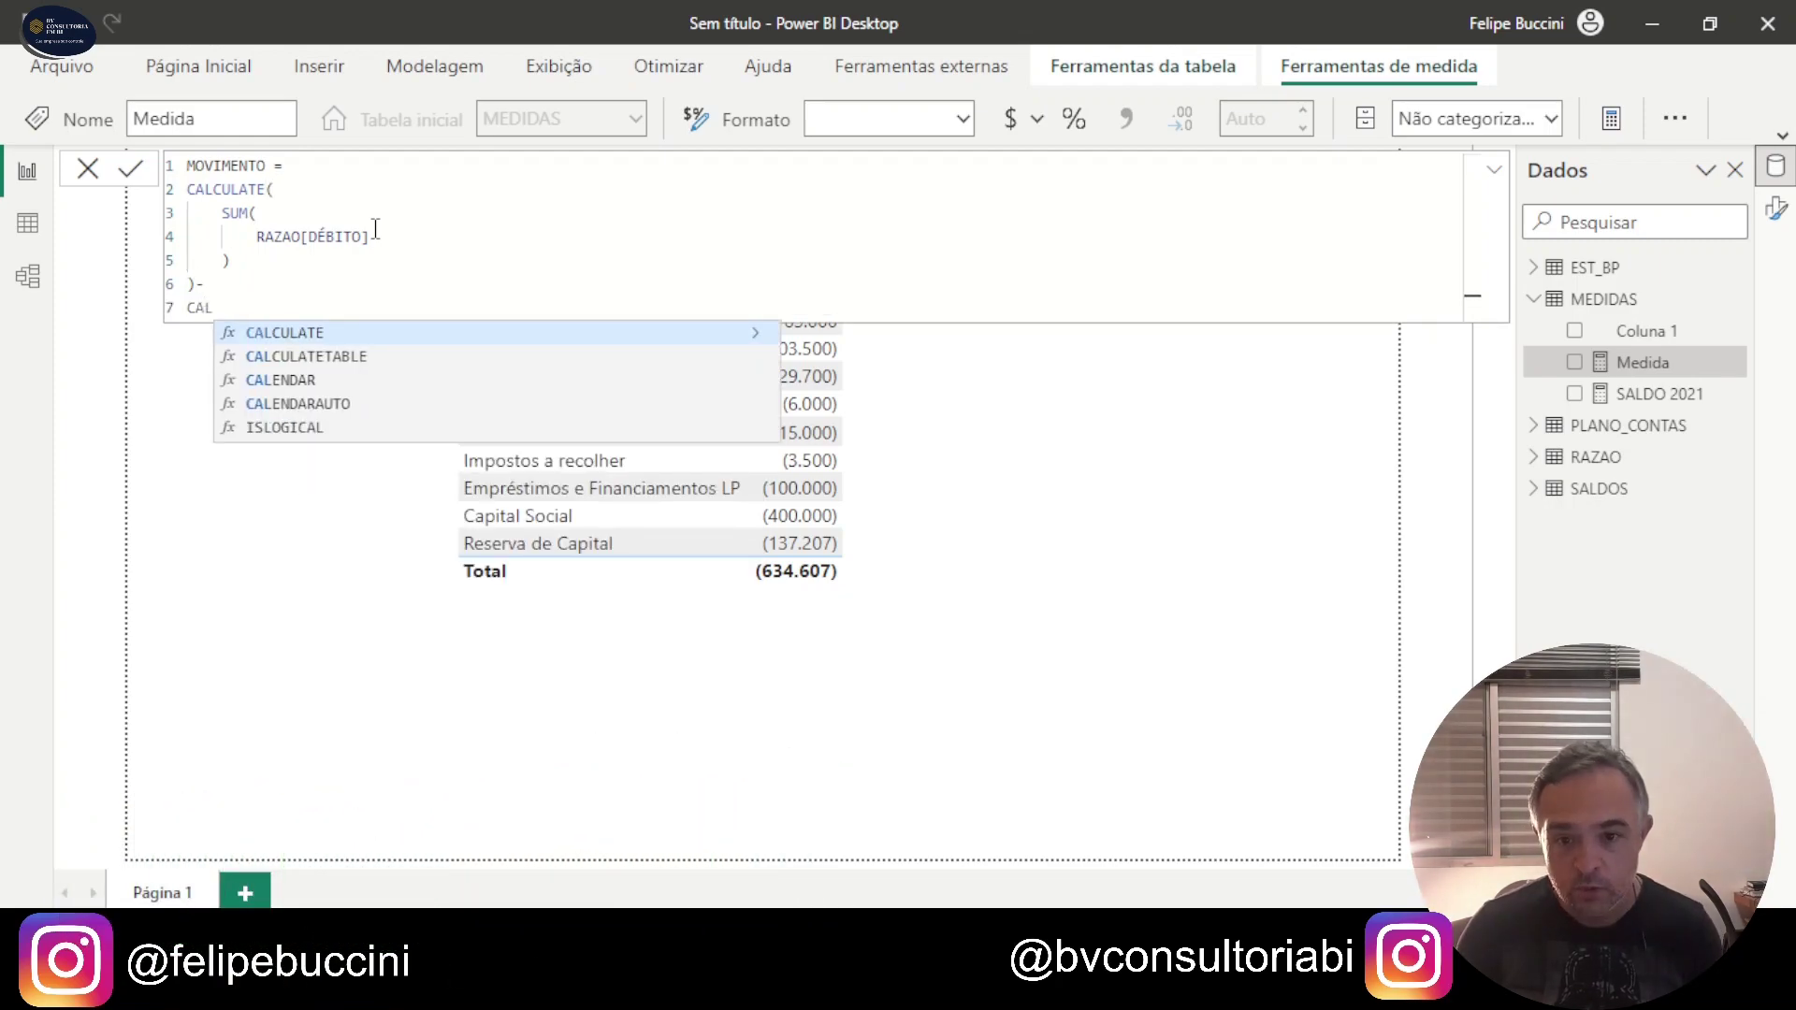
key("Tab")
key("shift+Return")
type("SUM")
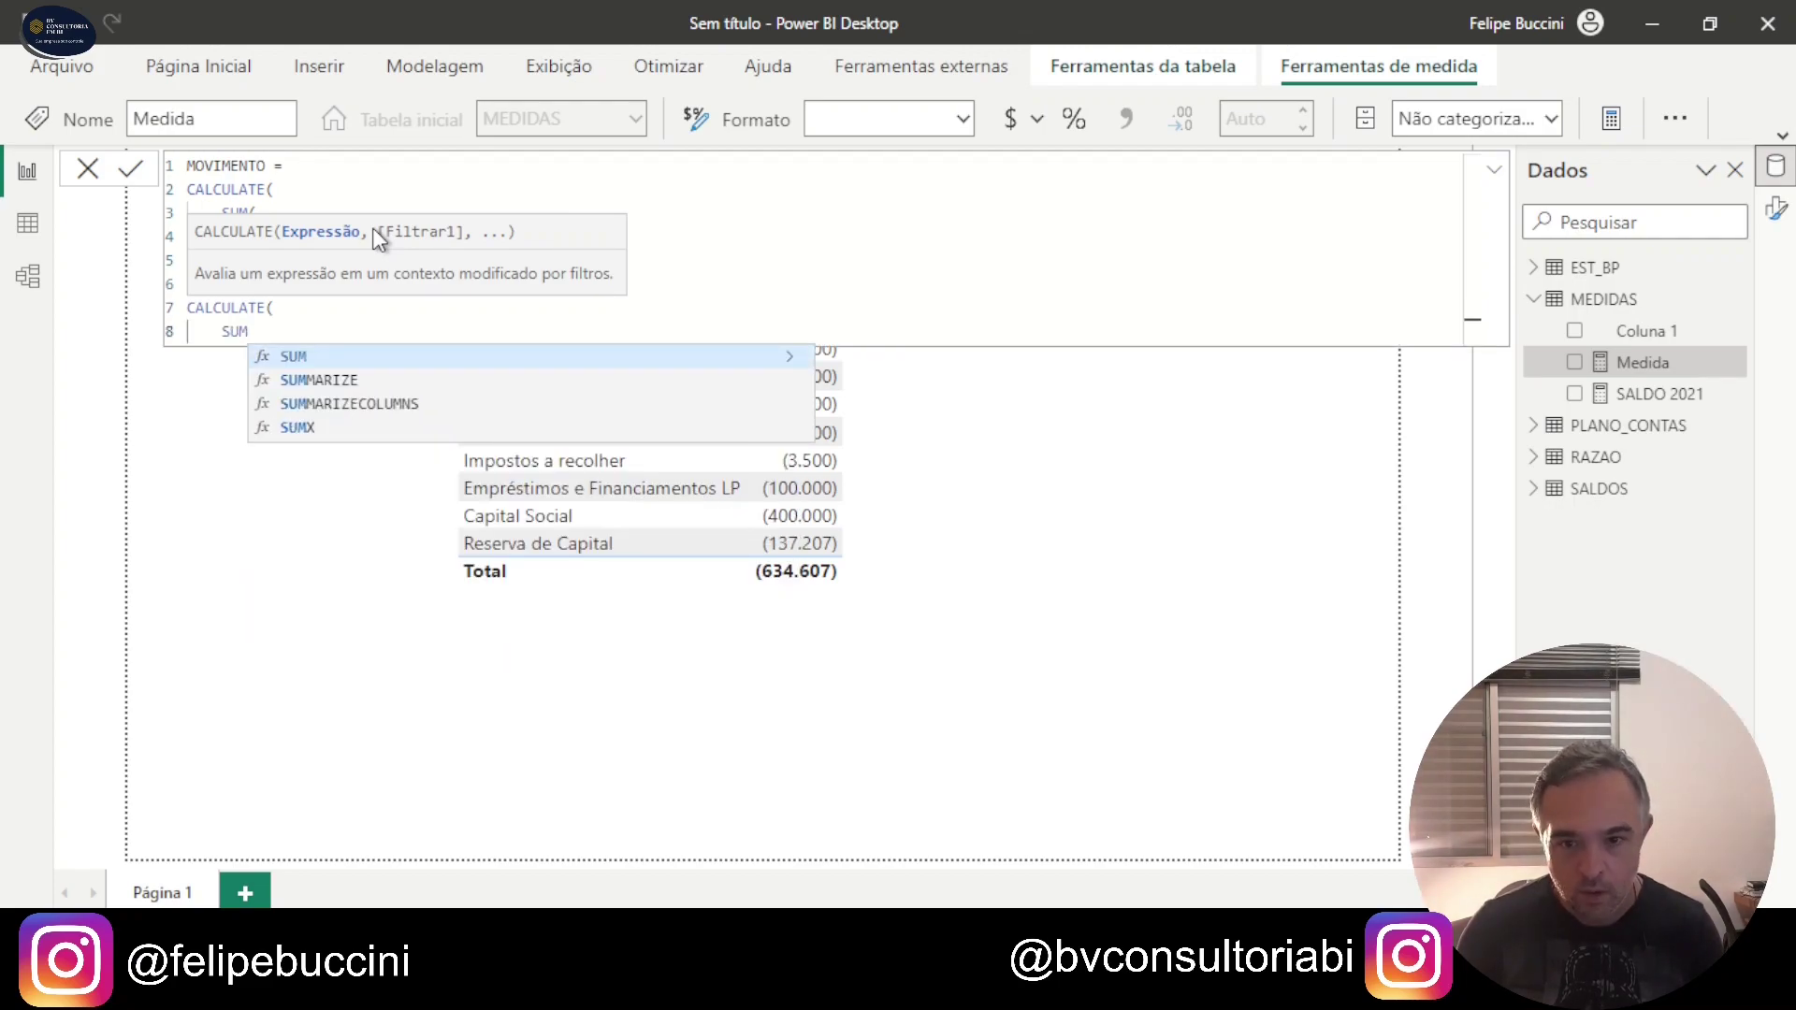
key("Tab")
key("shift+Return")
type("CR")
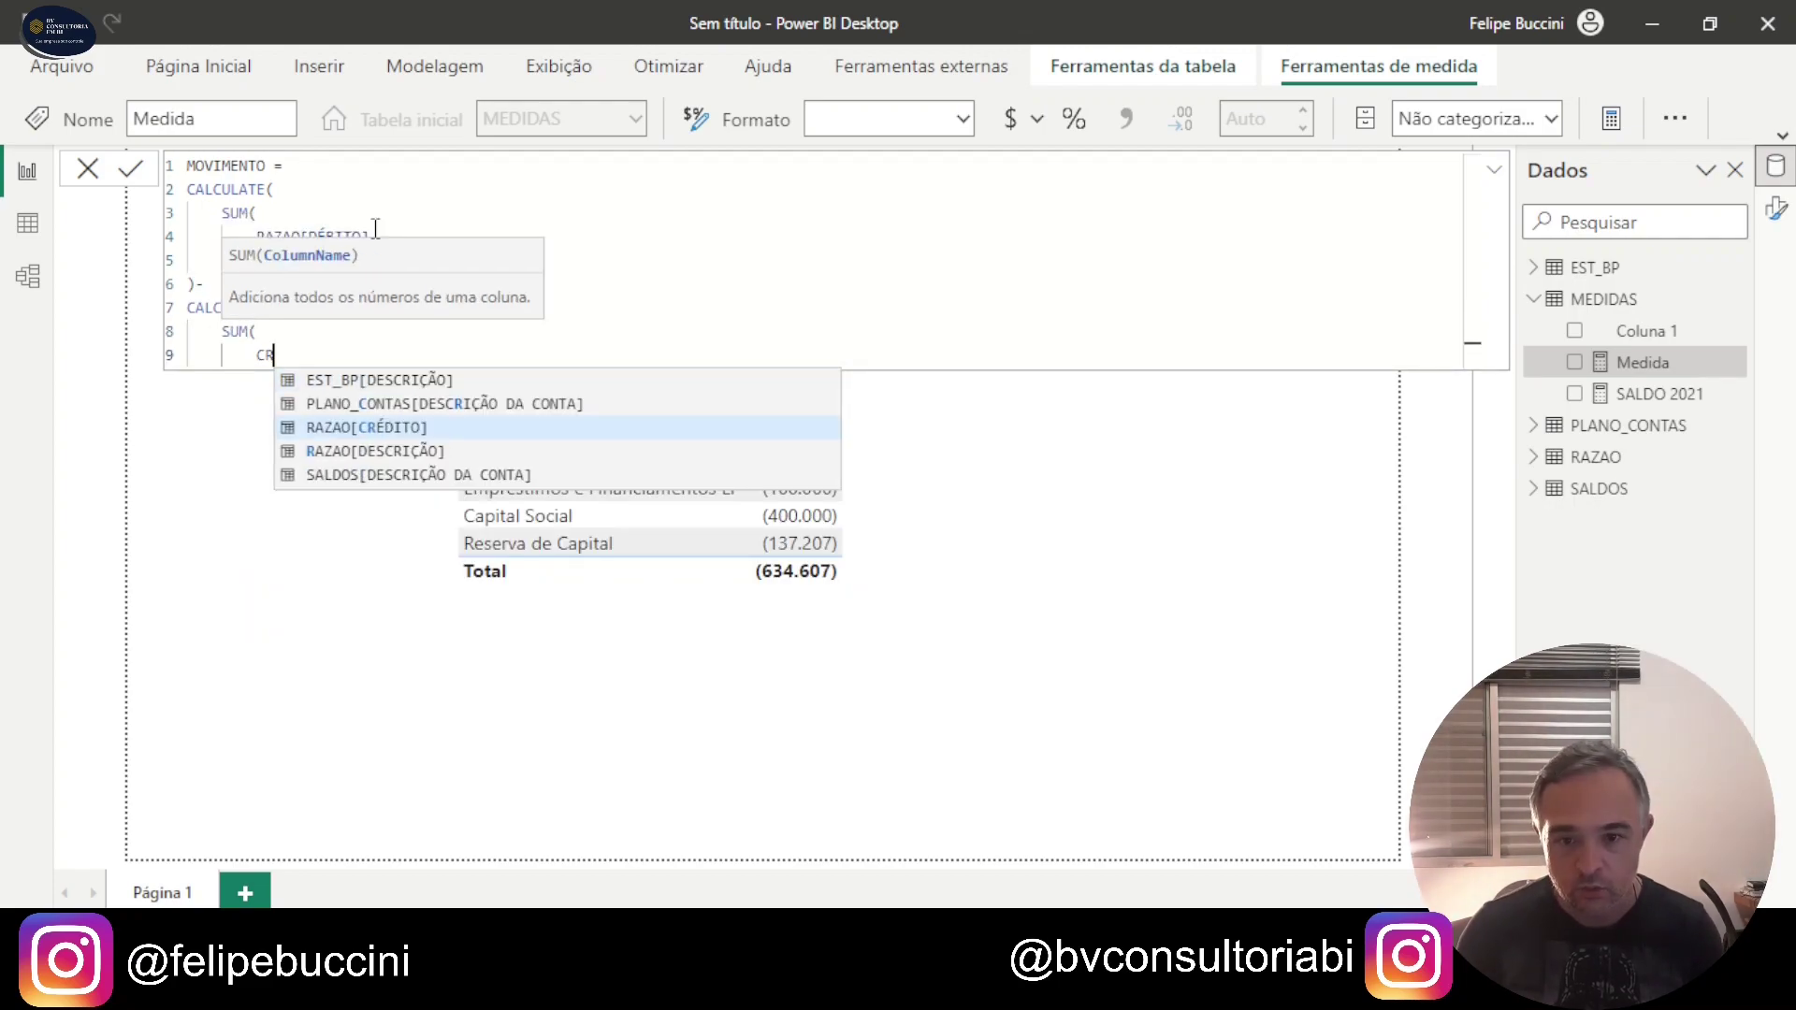
key("Tab")
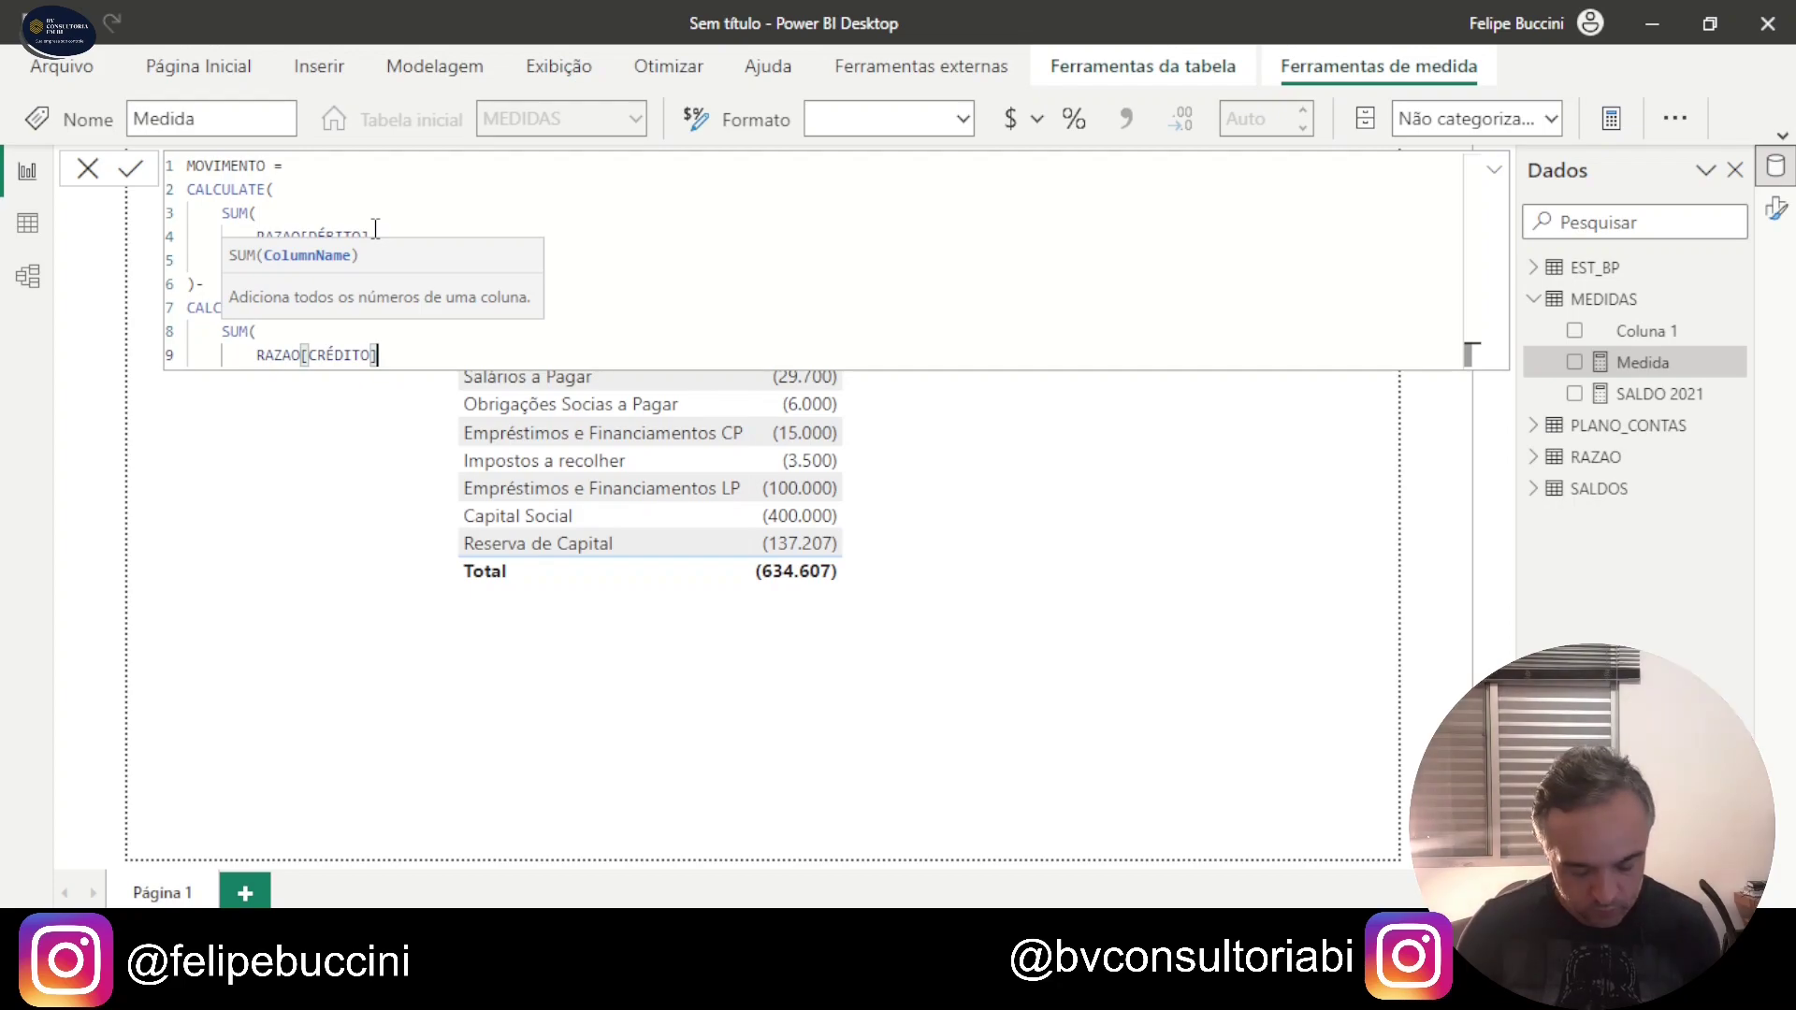
key("Return")
type(")")
key("Return")
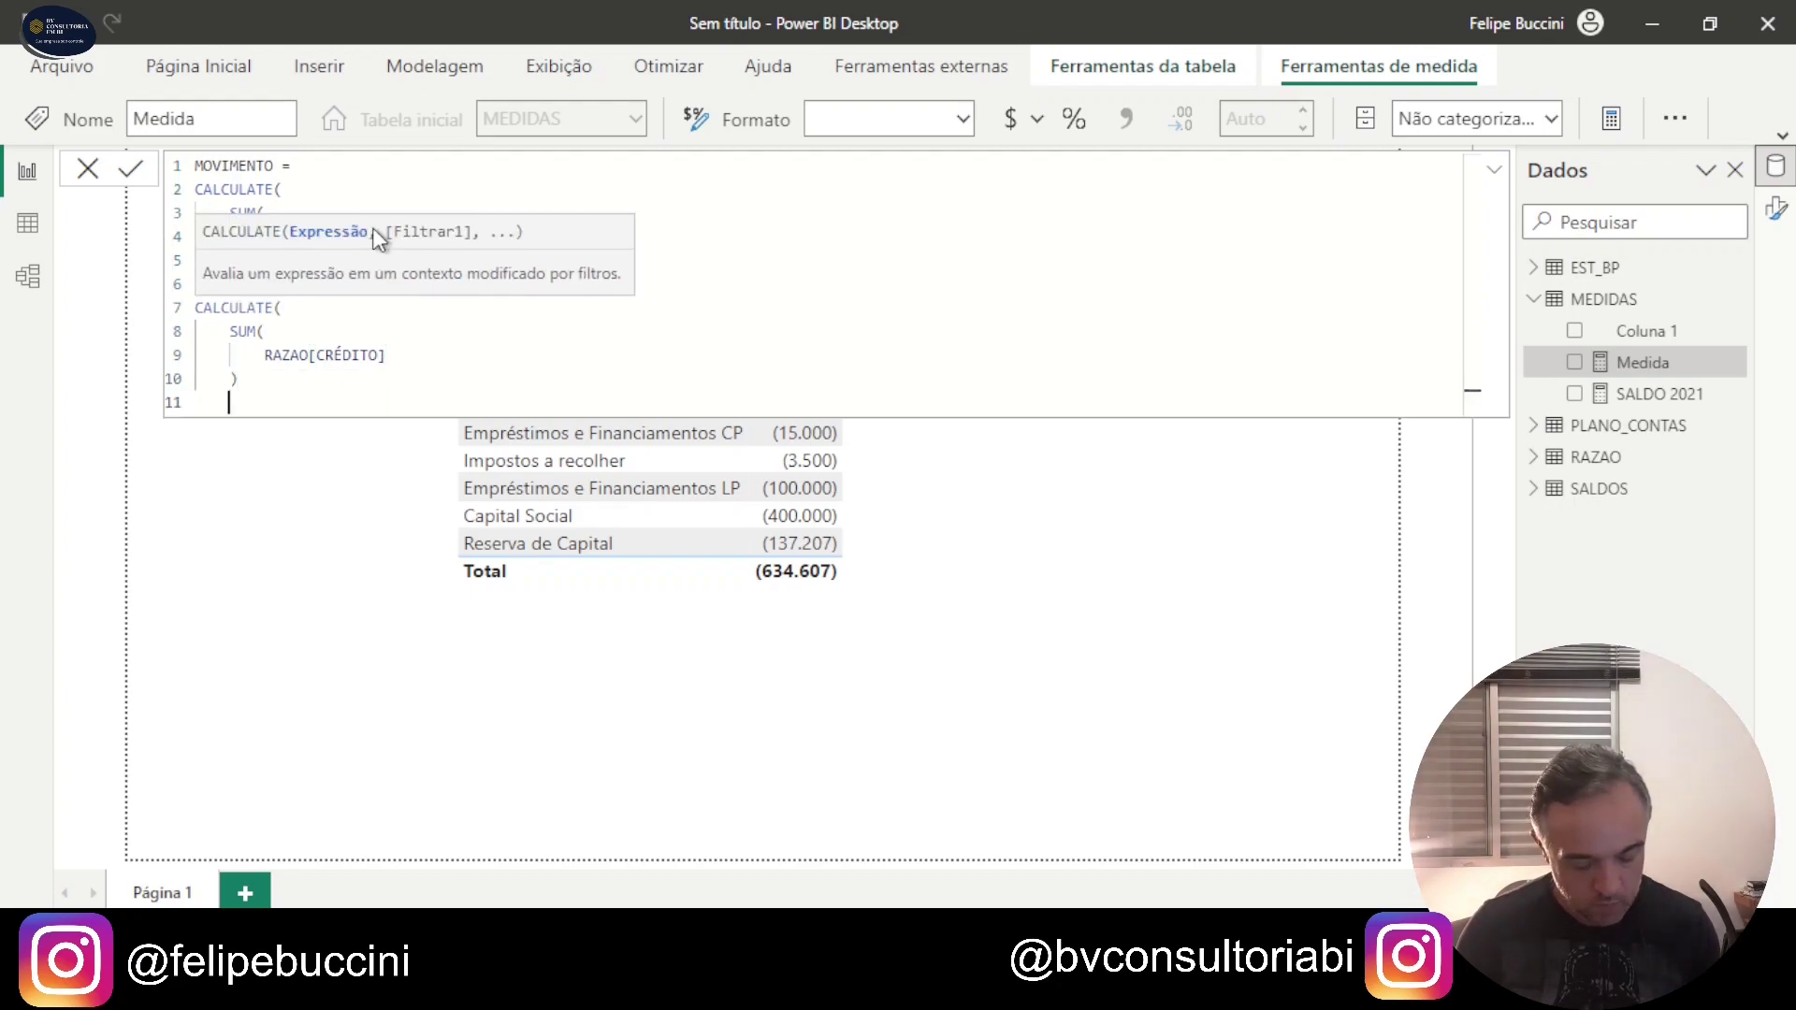
type(")")
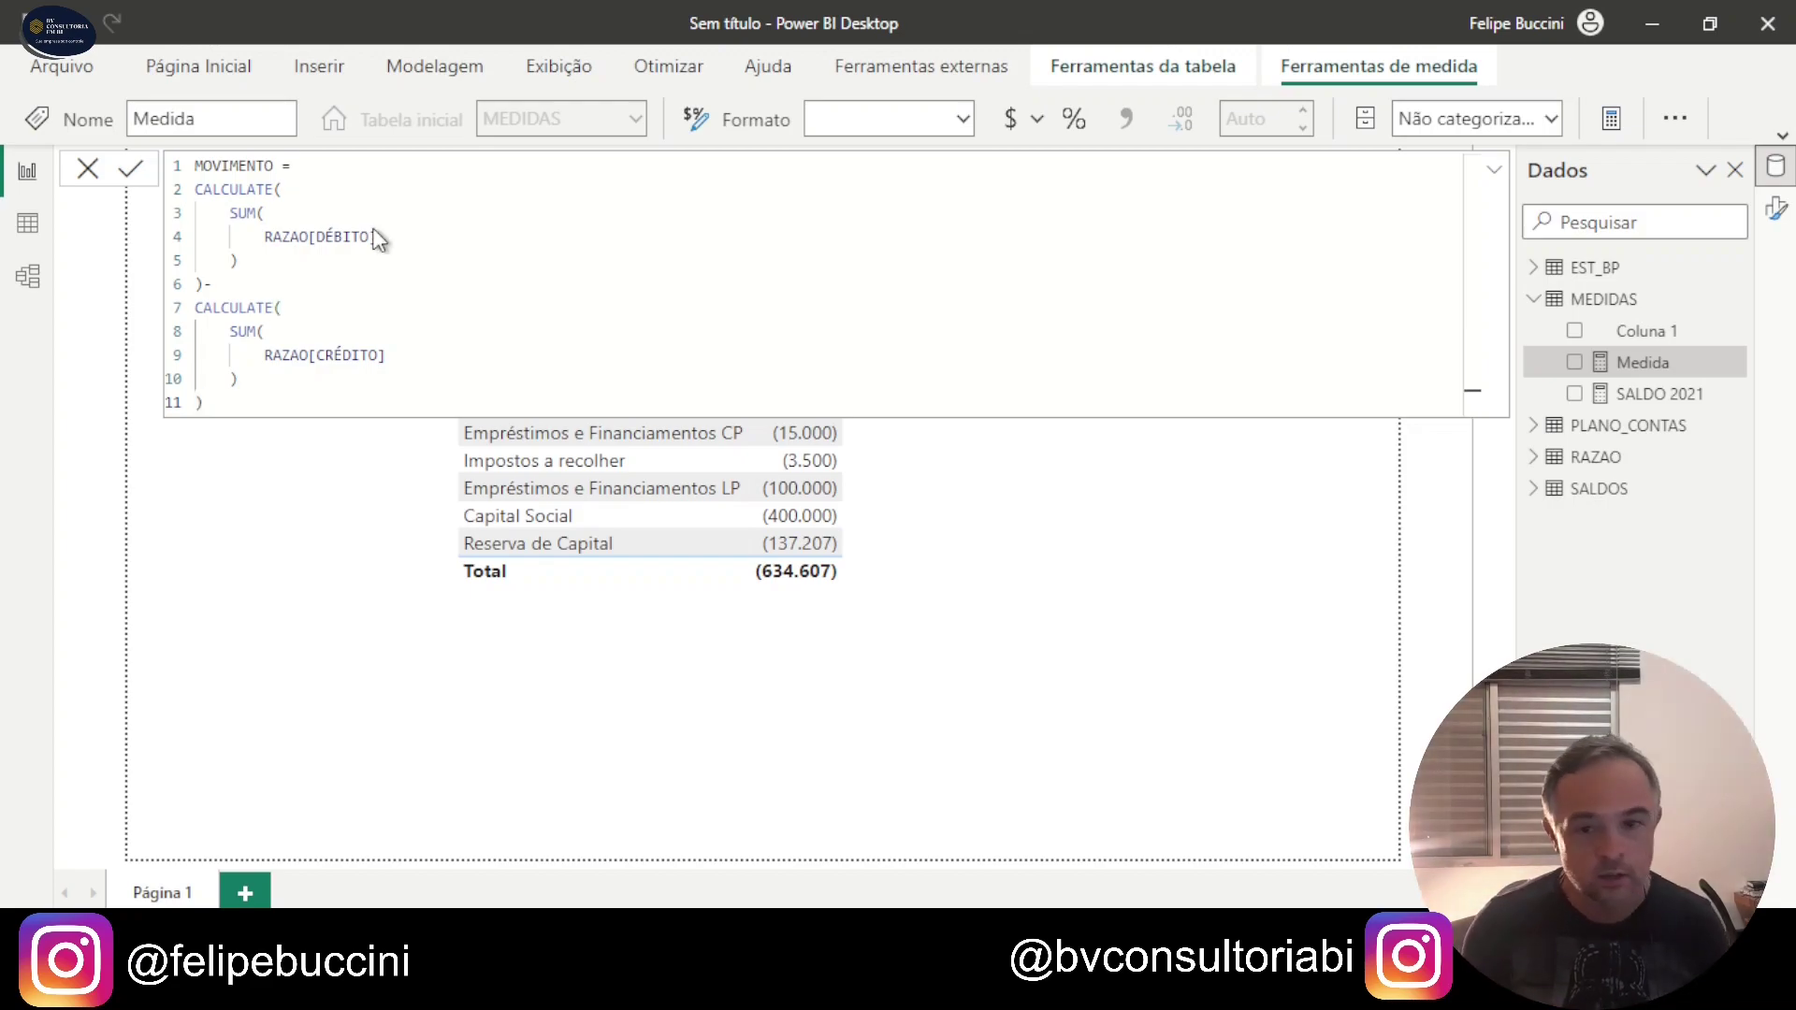
key("Return")
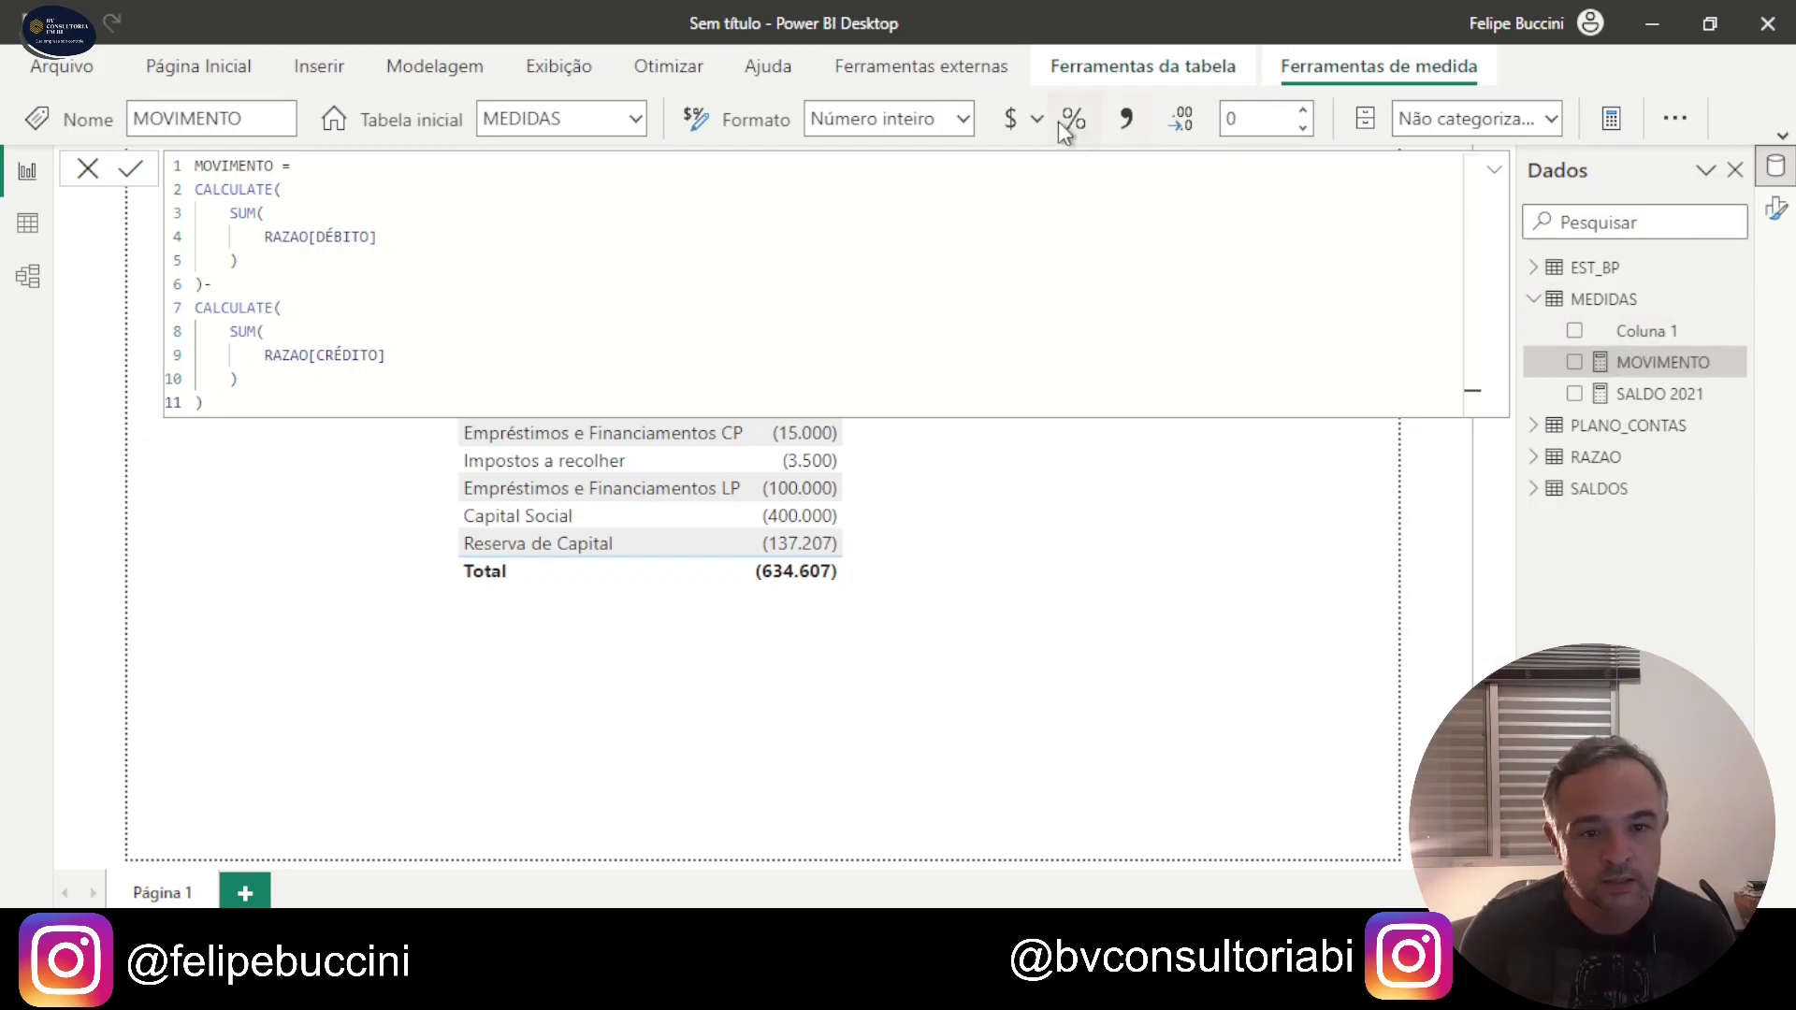
Step: Apply SALDO 2021's custom format code #,##;(#,##) to the MOVIMENTO measure and add MOVIMENTO to the table visual
left_click(1635, 400)
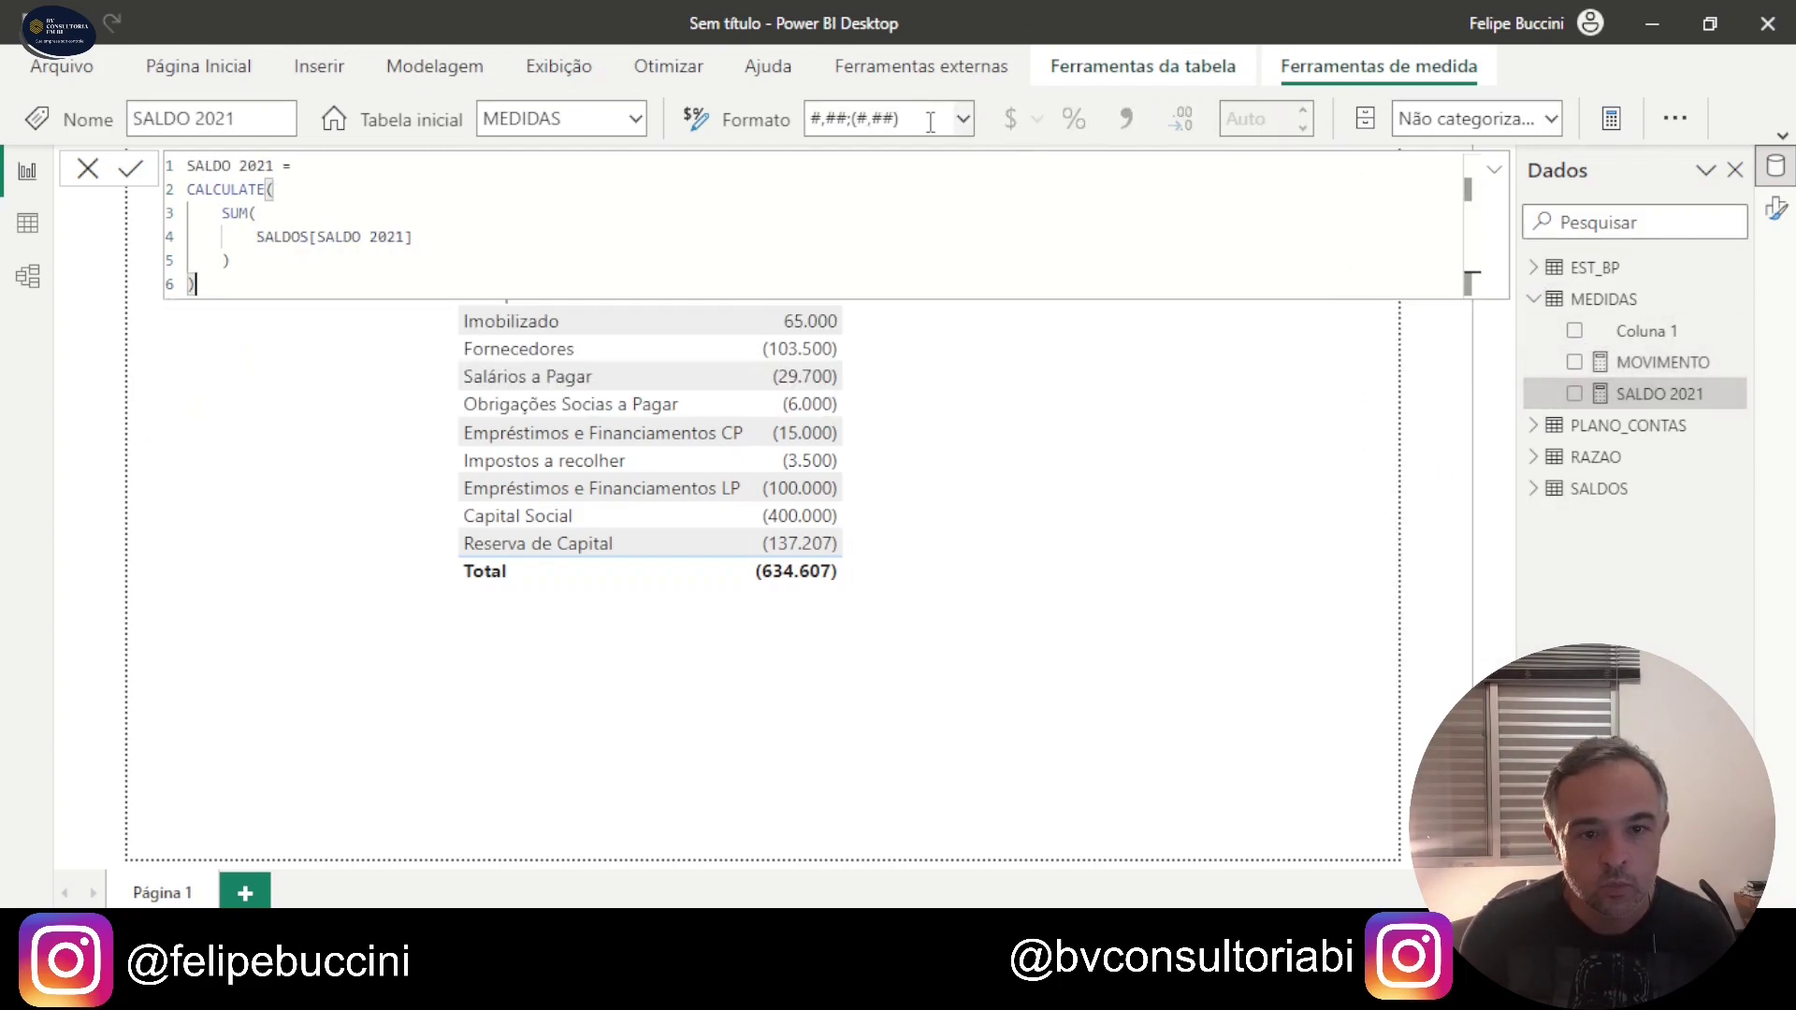
left_click(931, 121)
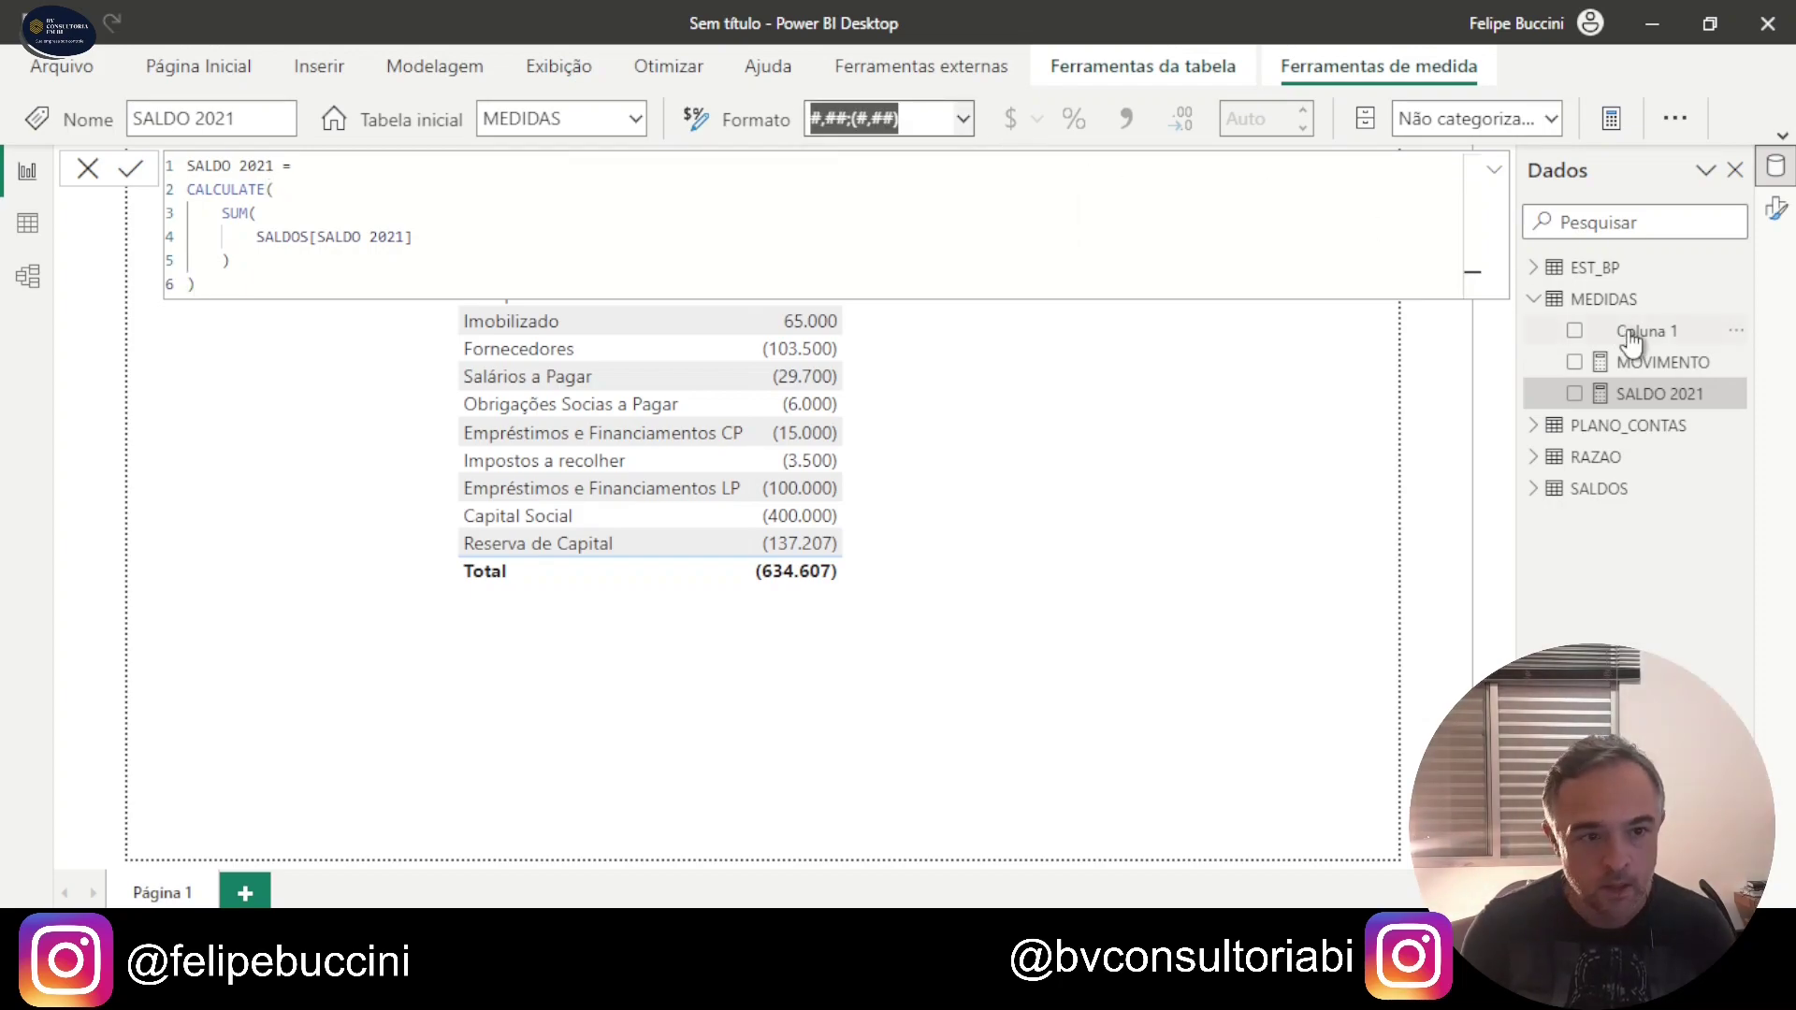
left_click(1632, 364)
left_click(963, 118)
key("Escape")
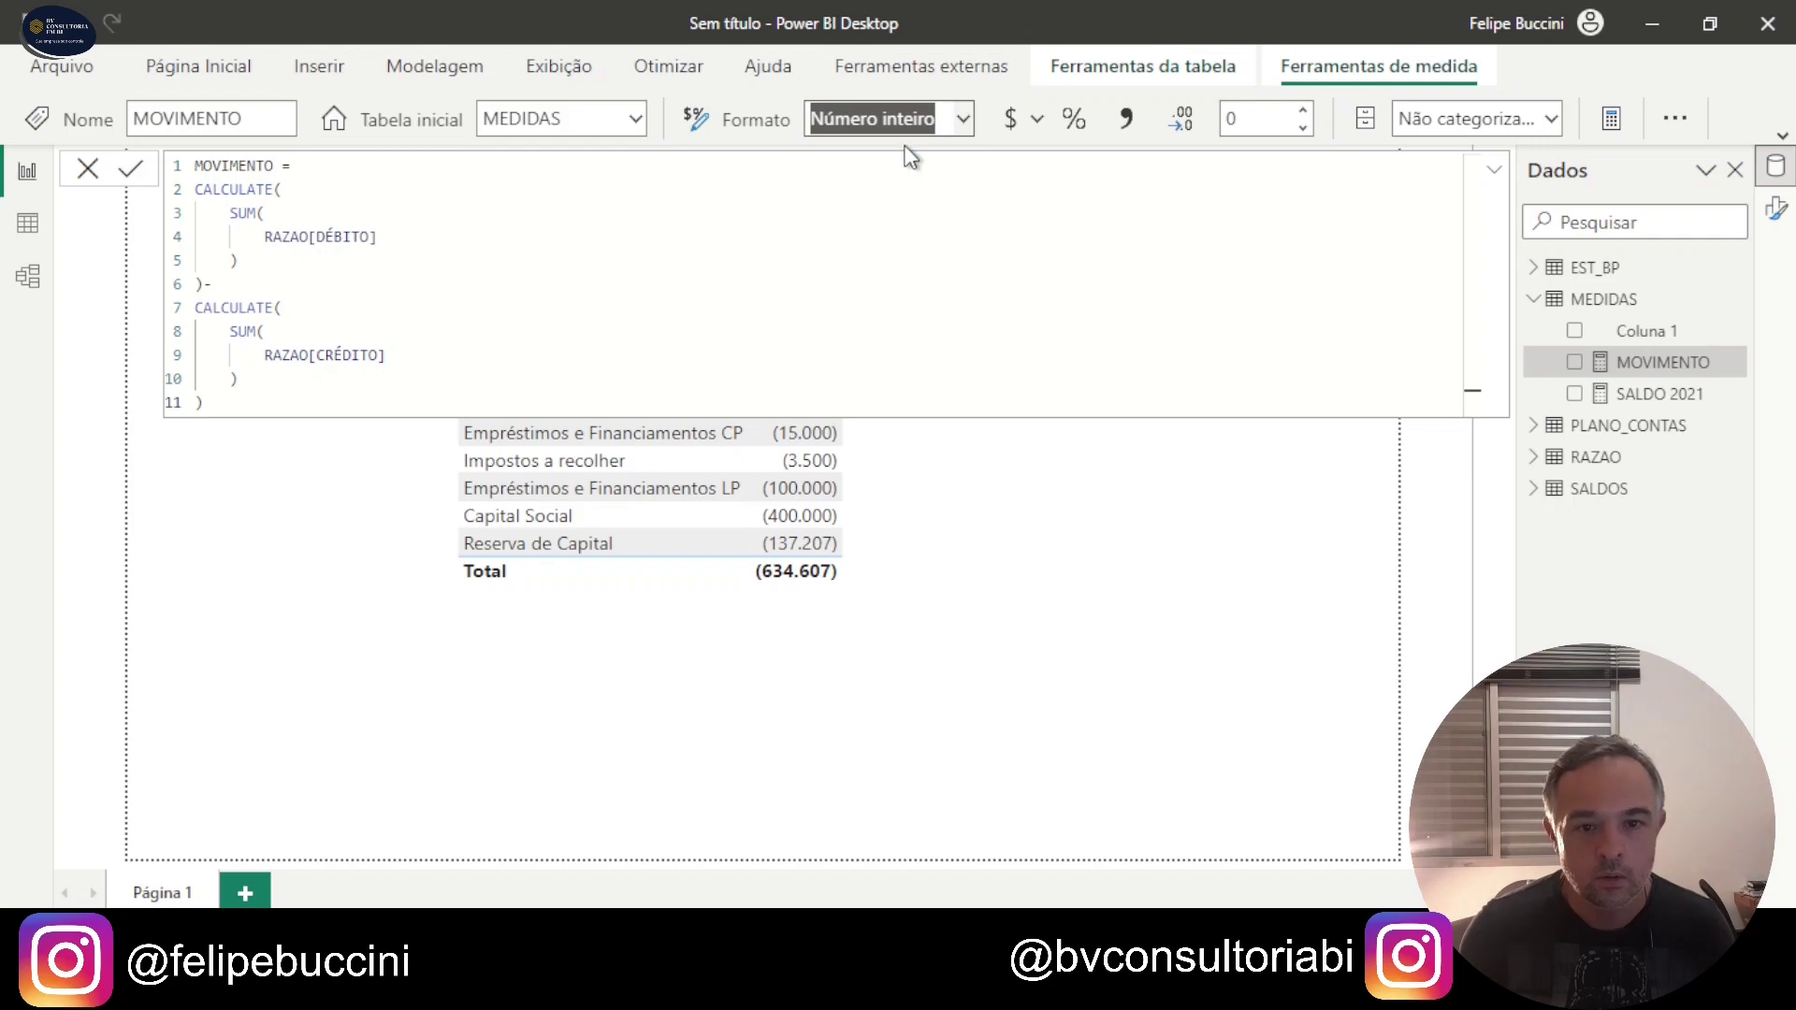
type("Moeda")
left_click(900, 114)
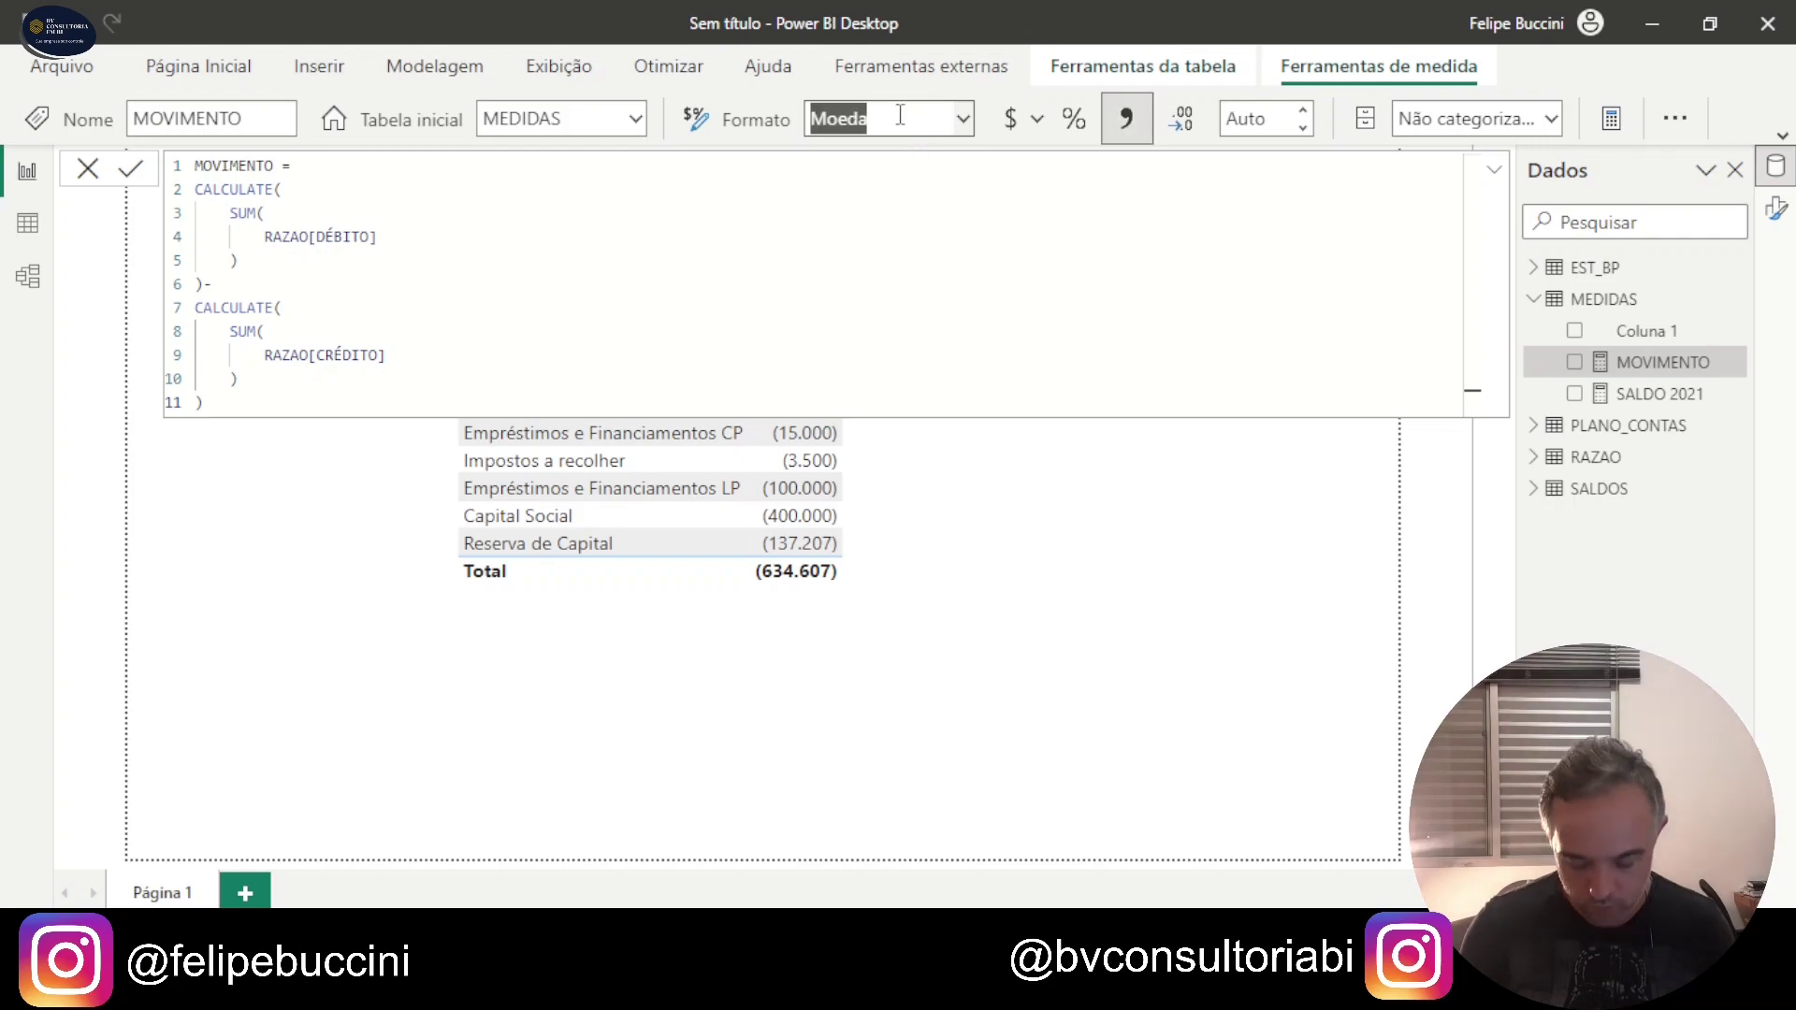
left_click(1010, 119)
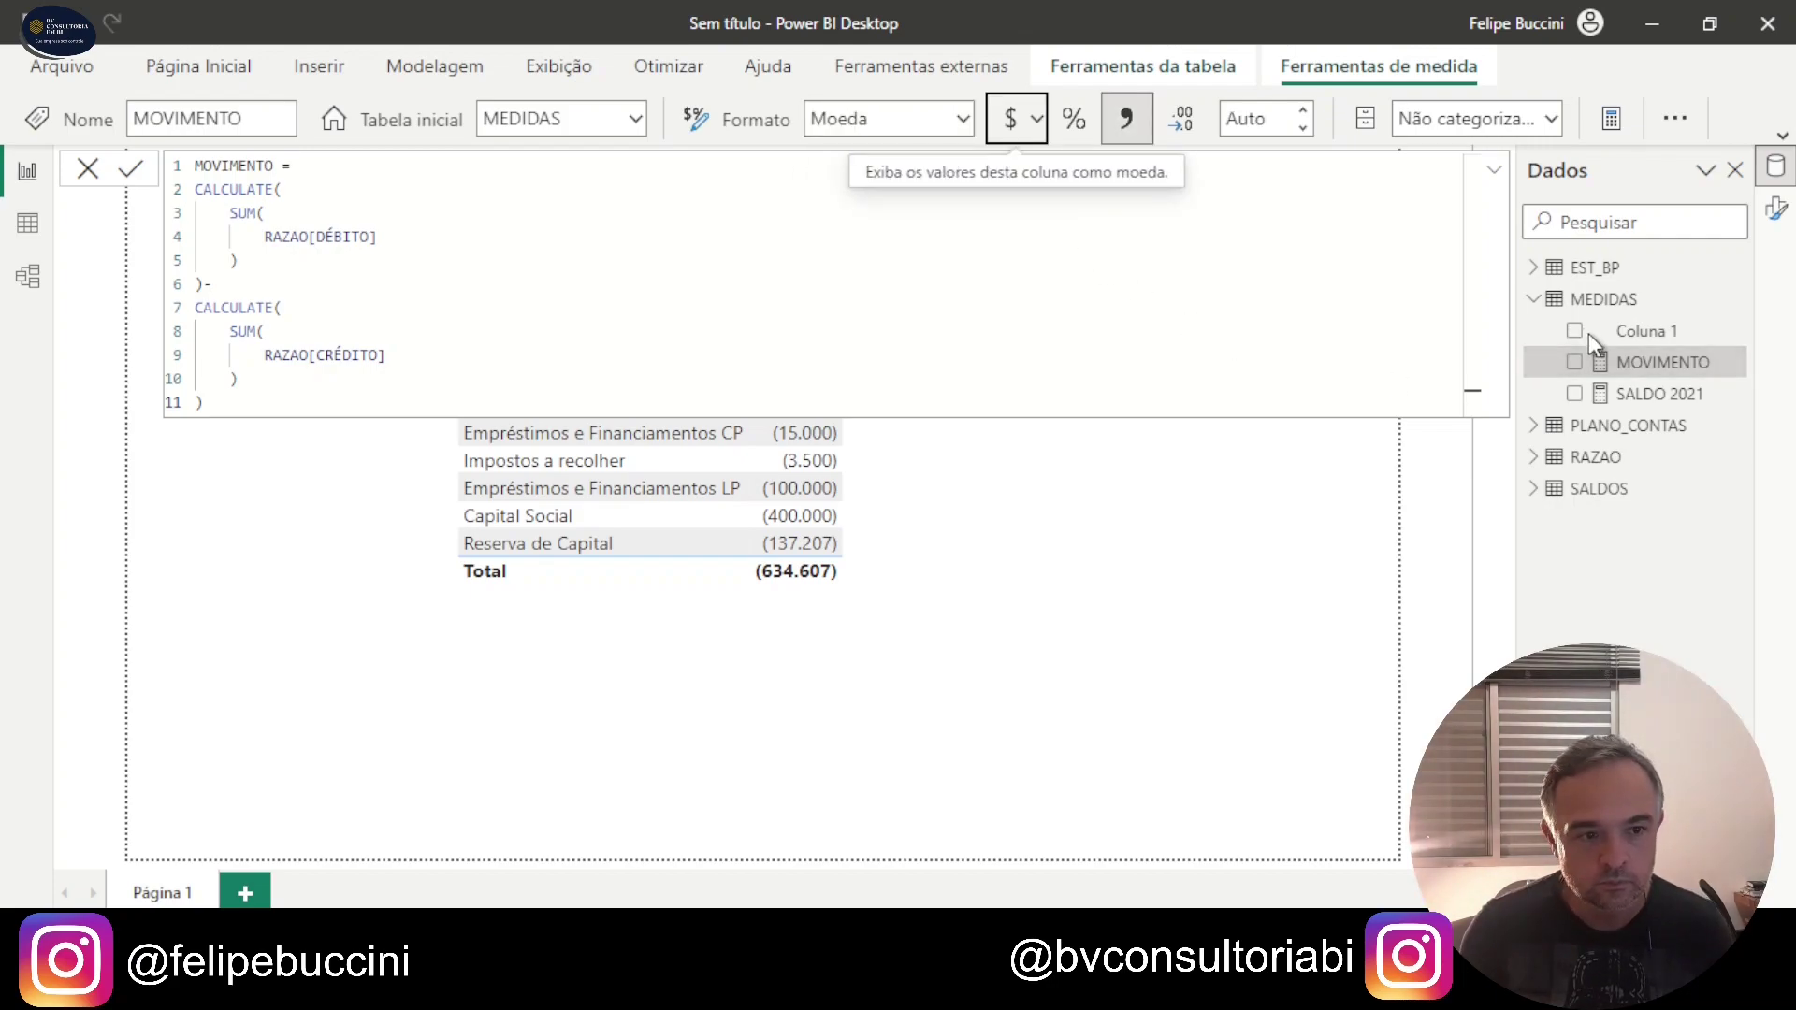
left_click(1605, 301)
left_click_drag(1605, 365, 876, 379)
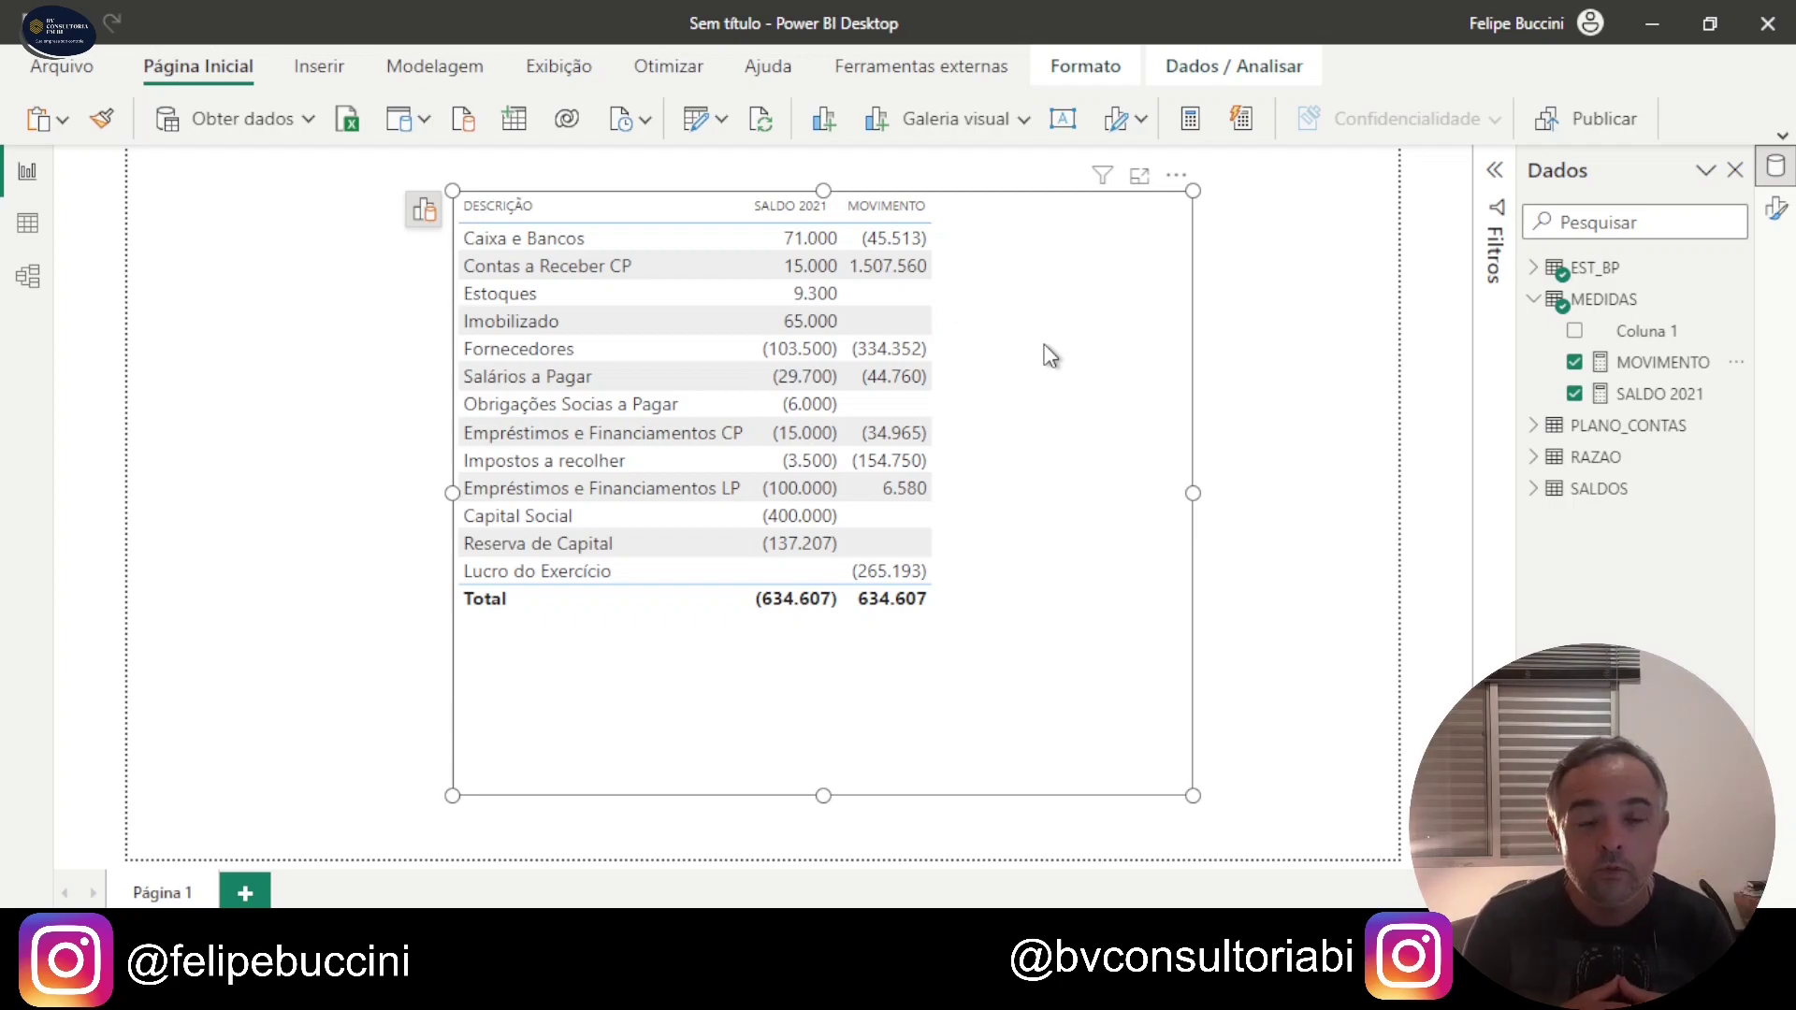
Step: Create the measure SALDO 2022 = [SALDO 2021]+[MOVIMENTO] in the MEDIDAS table
right_click(1602, 299)
left_click(1428, 319)
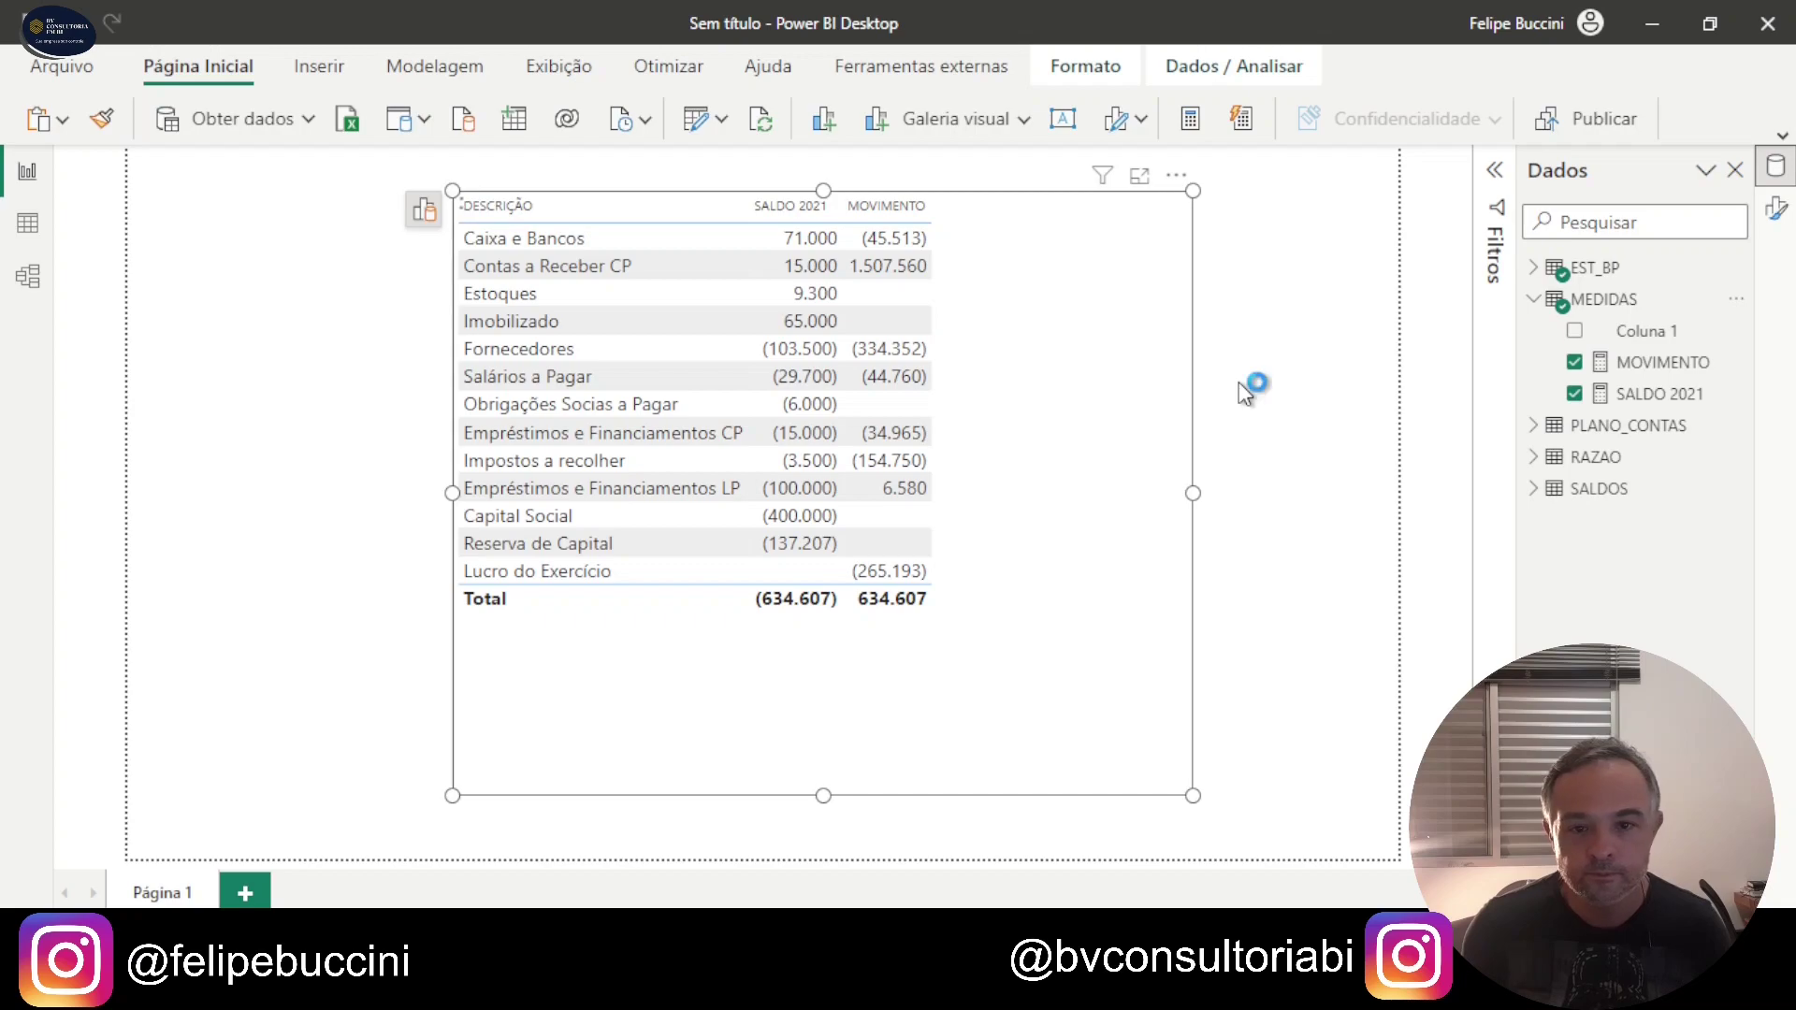
type("S")
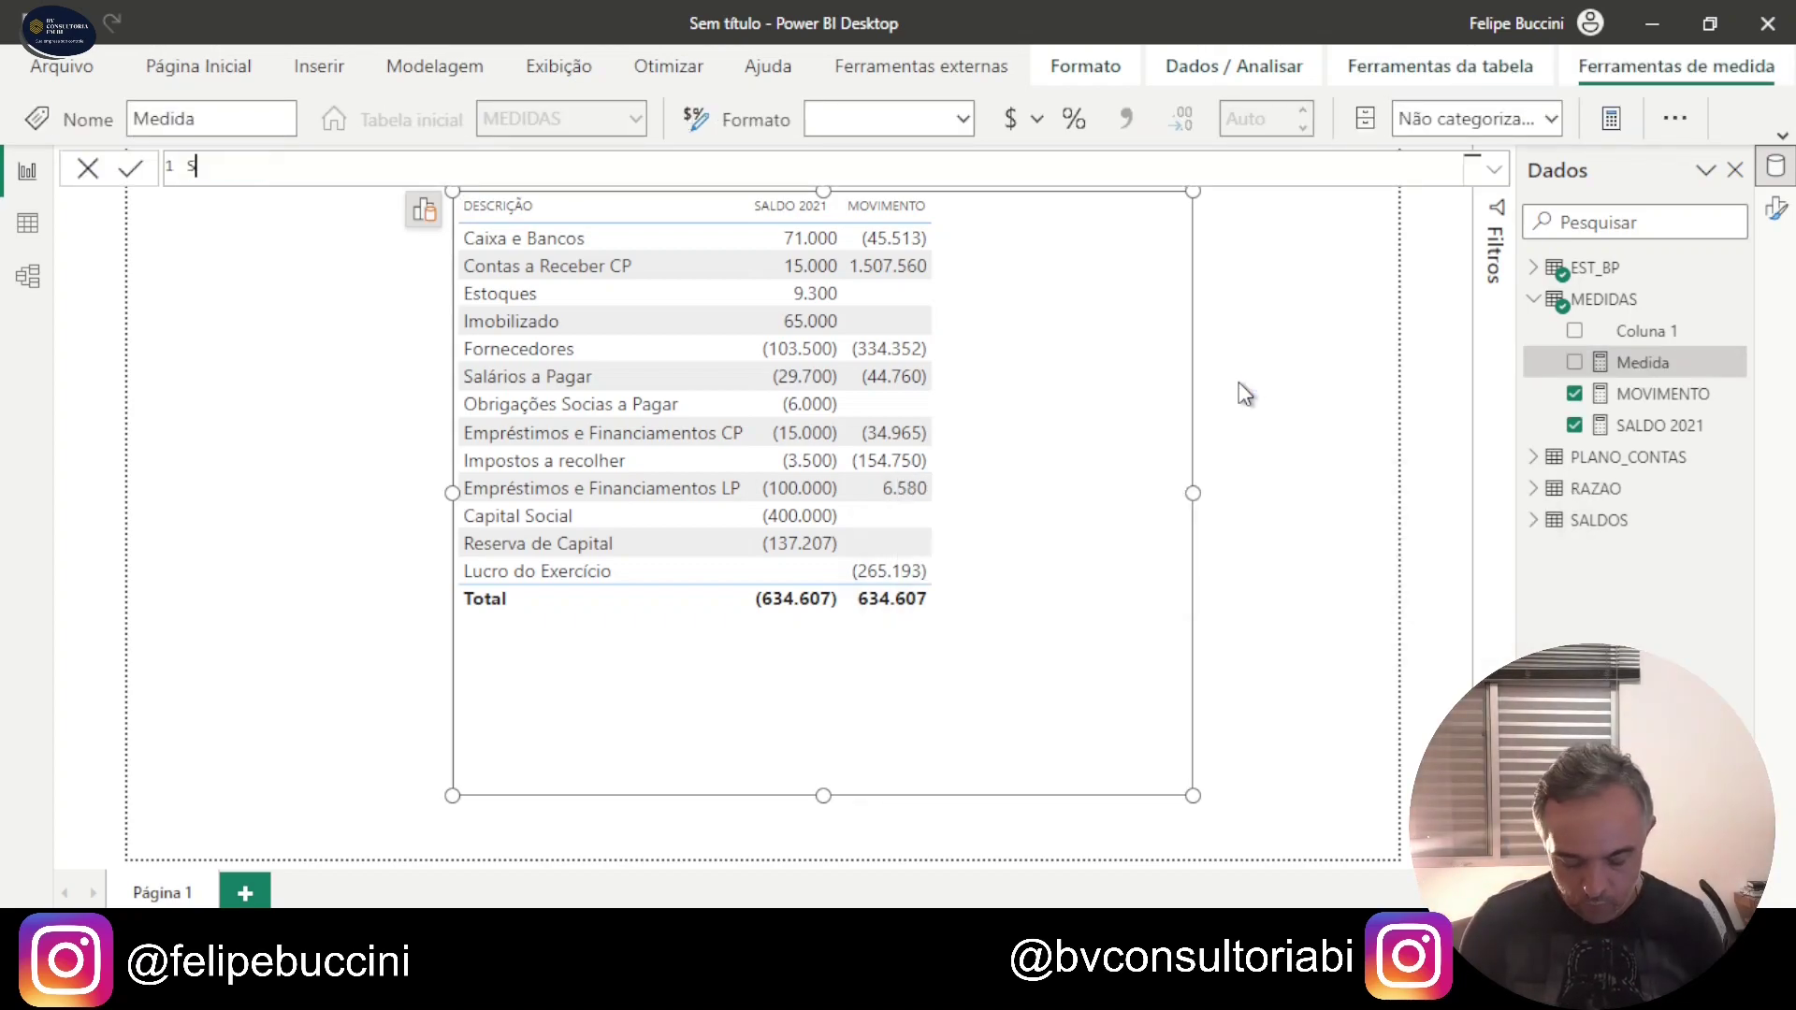
type("ALDO 2022")
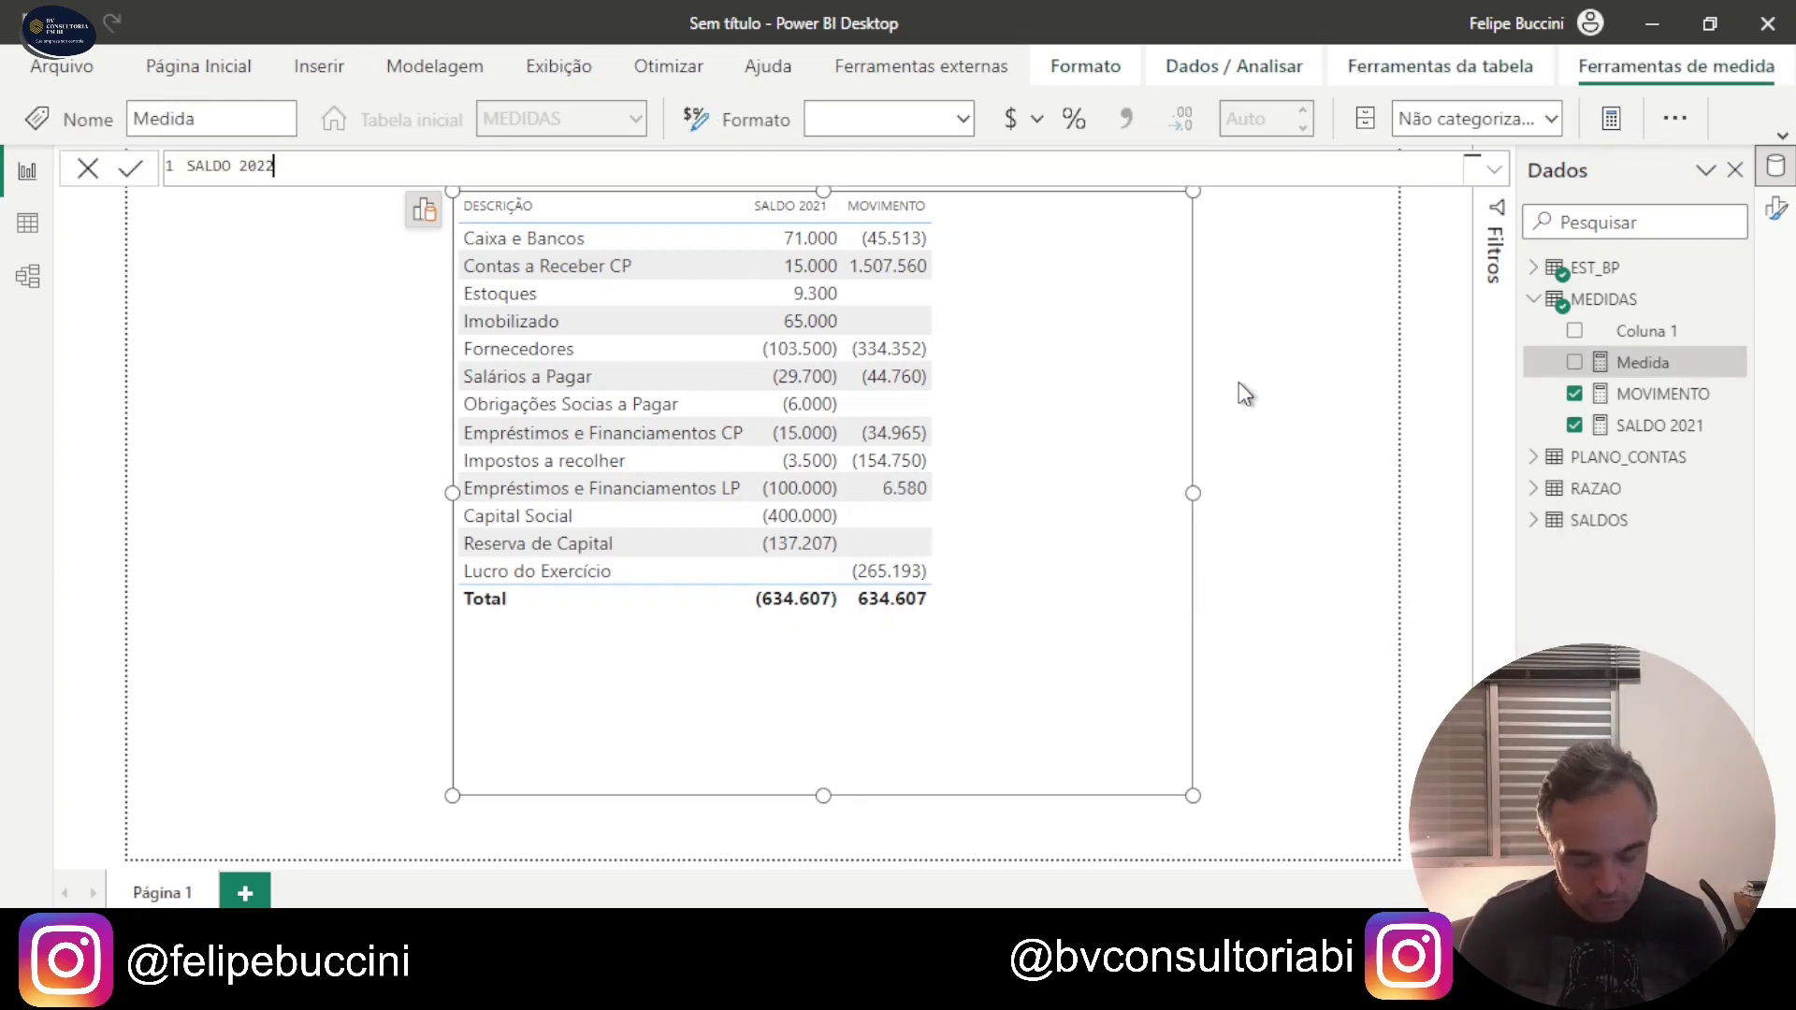
type(" = [SALDO 2021]")
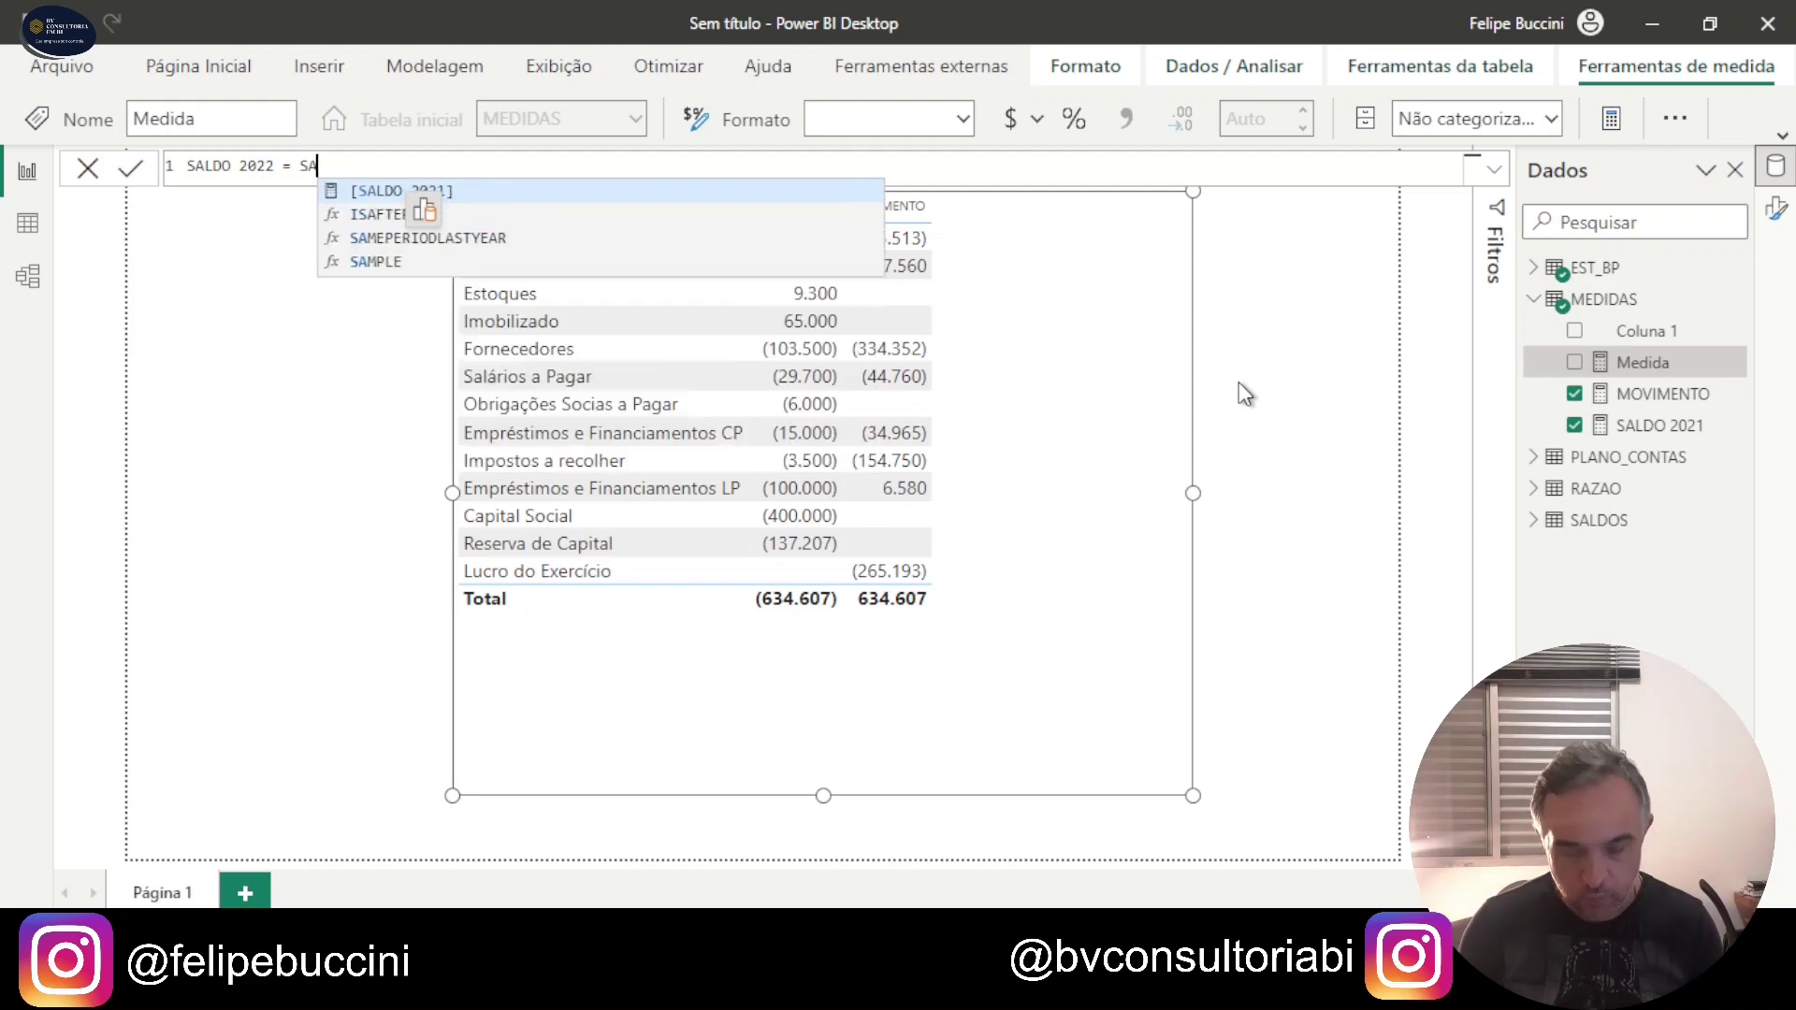
type("+[MO")
type("VI")
key("Tab")
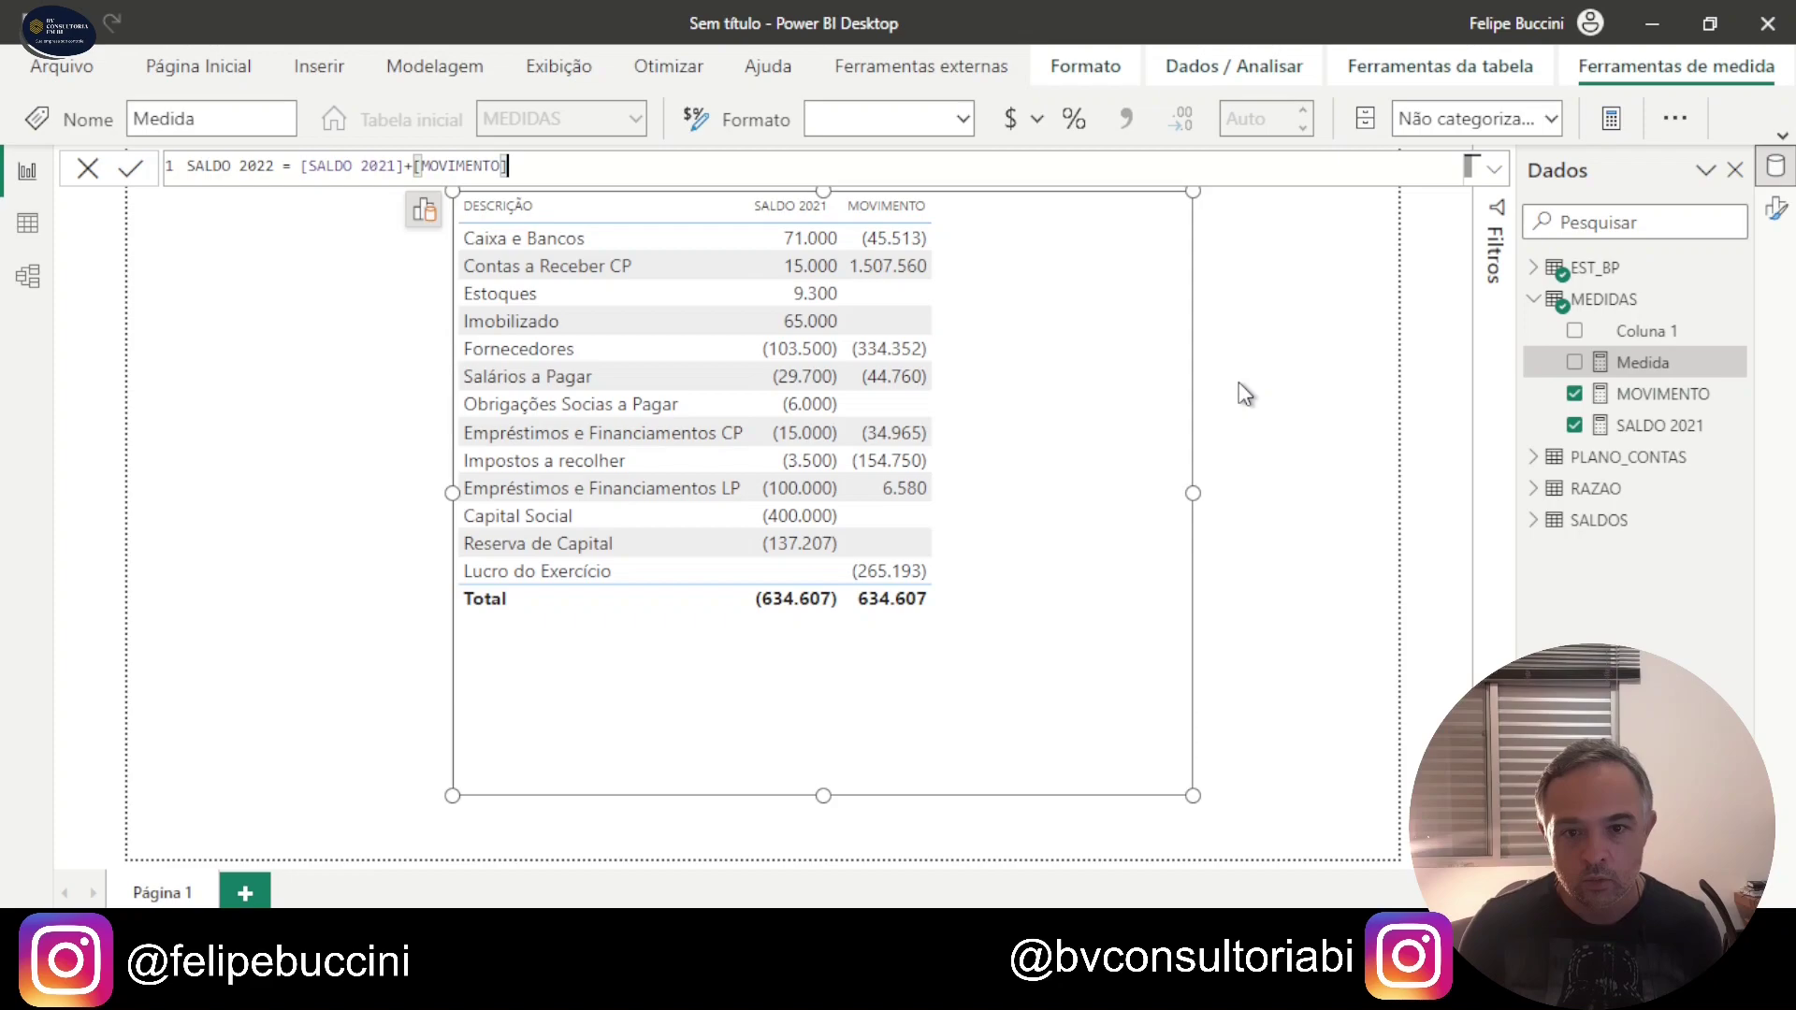
key("Return")
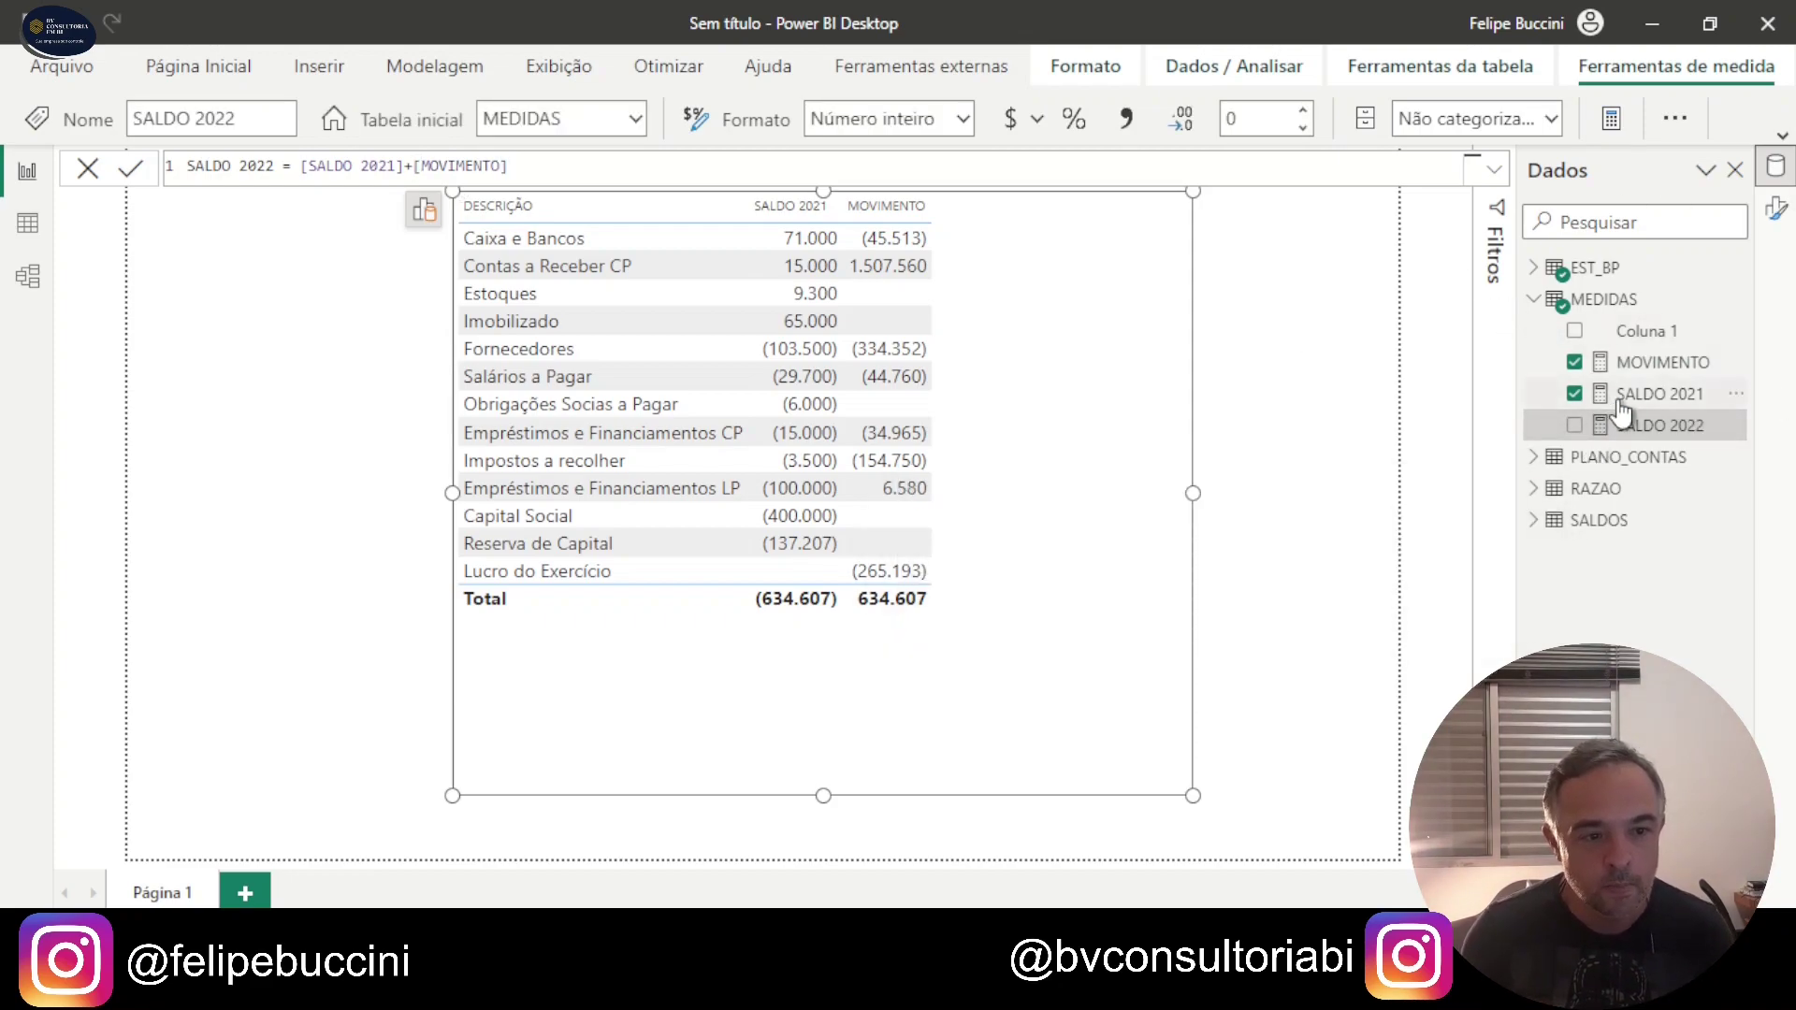
Step: Format SALDO 2022 with the custom code #,##;(#,##) and add it as a column of the table visual
left_click(961, 119)
key("Escape")
key("m")
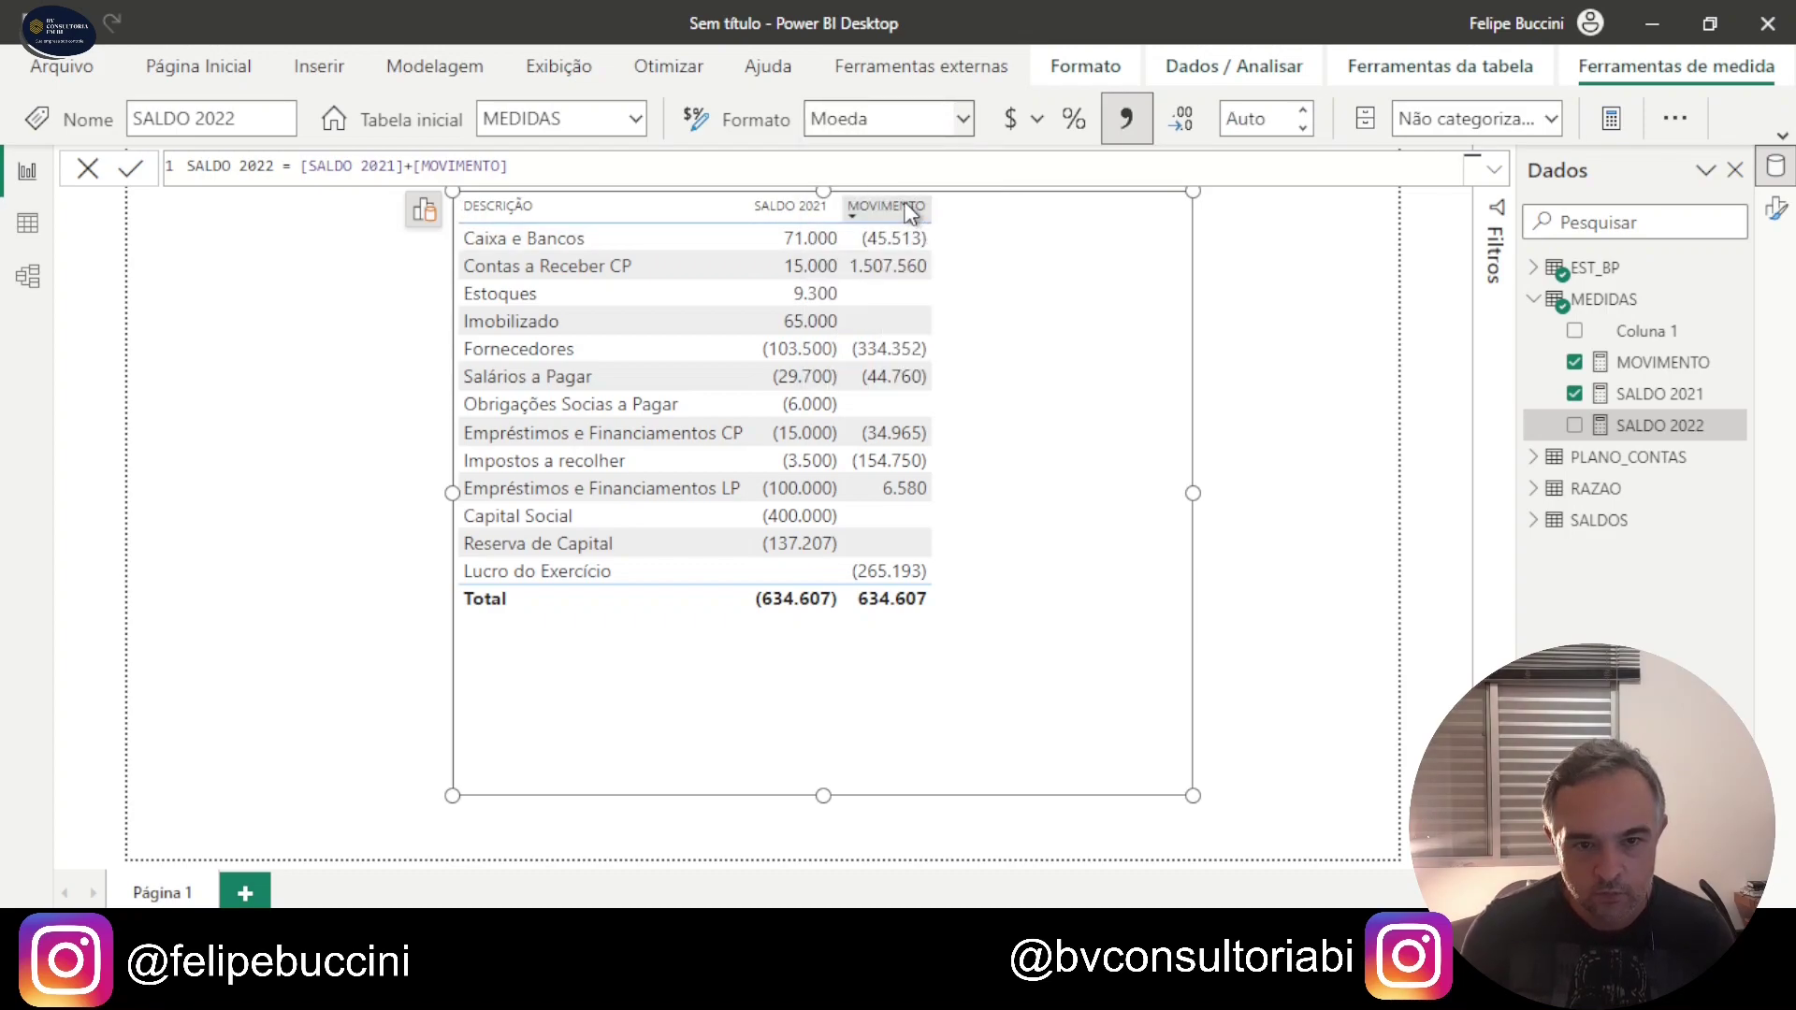
left_click(897, 118)
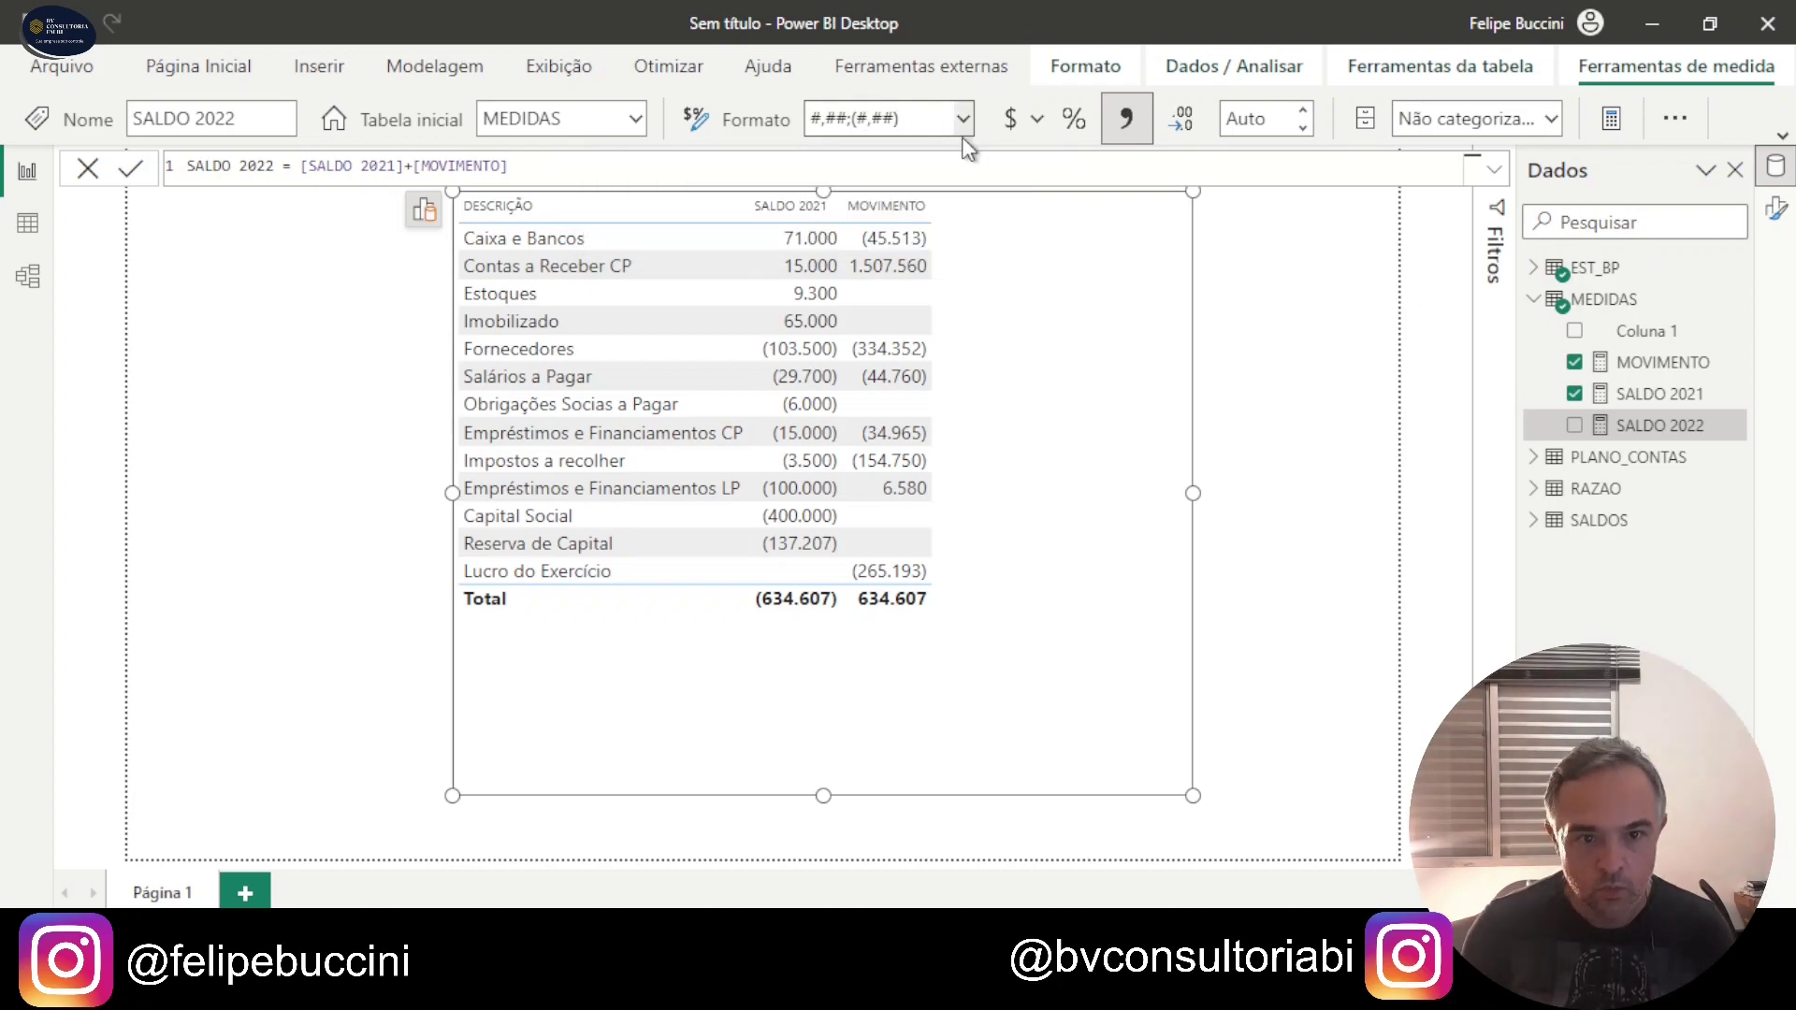
key("Tab")
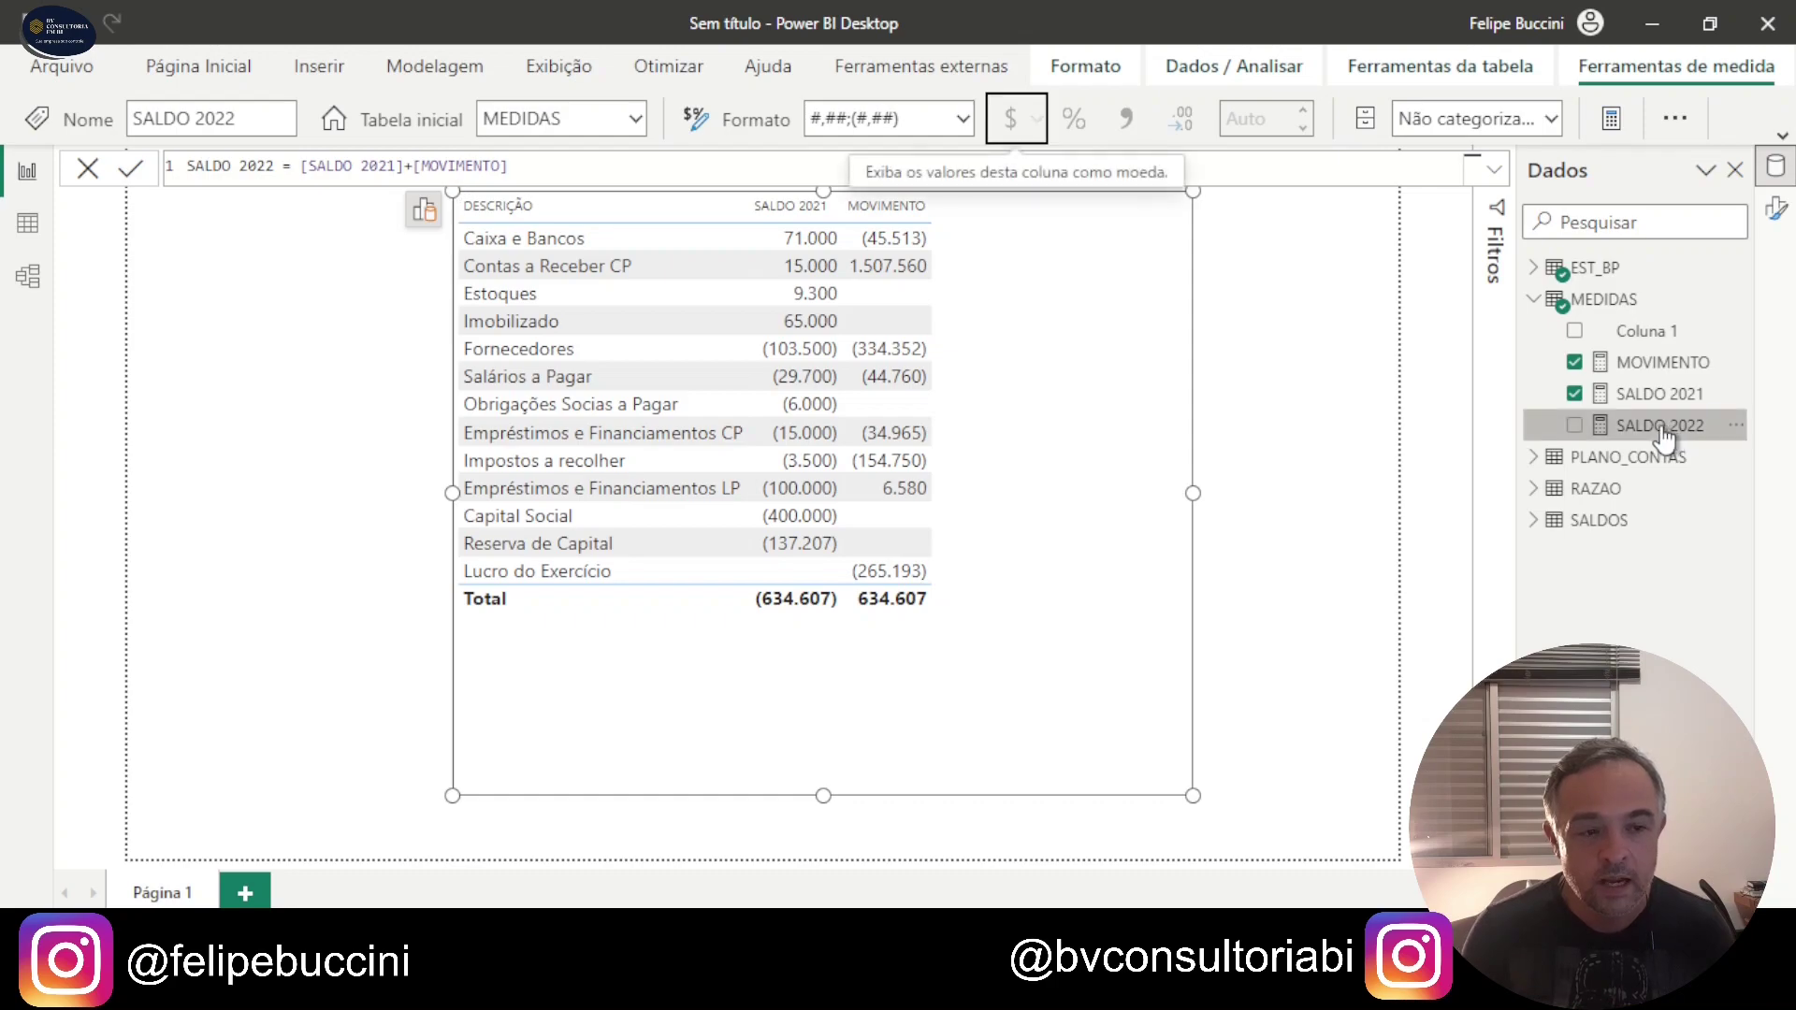
left_click_drag(1664, 437, 1063, 353)
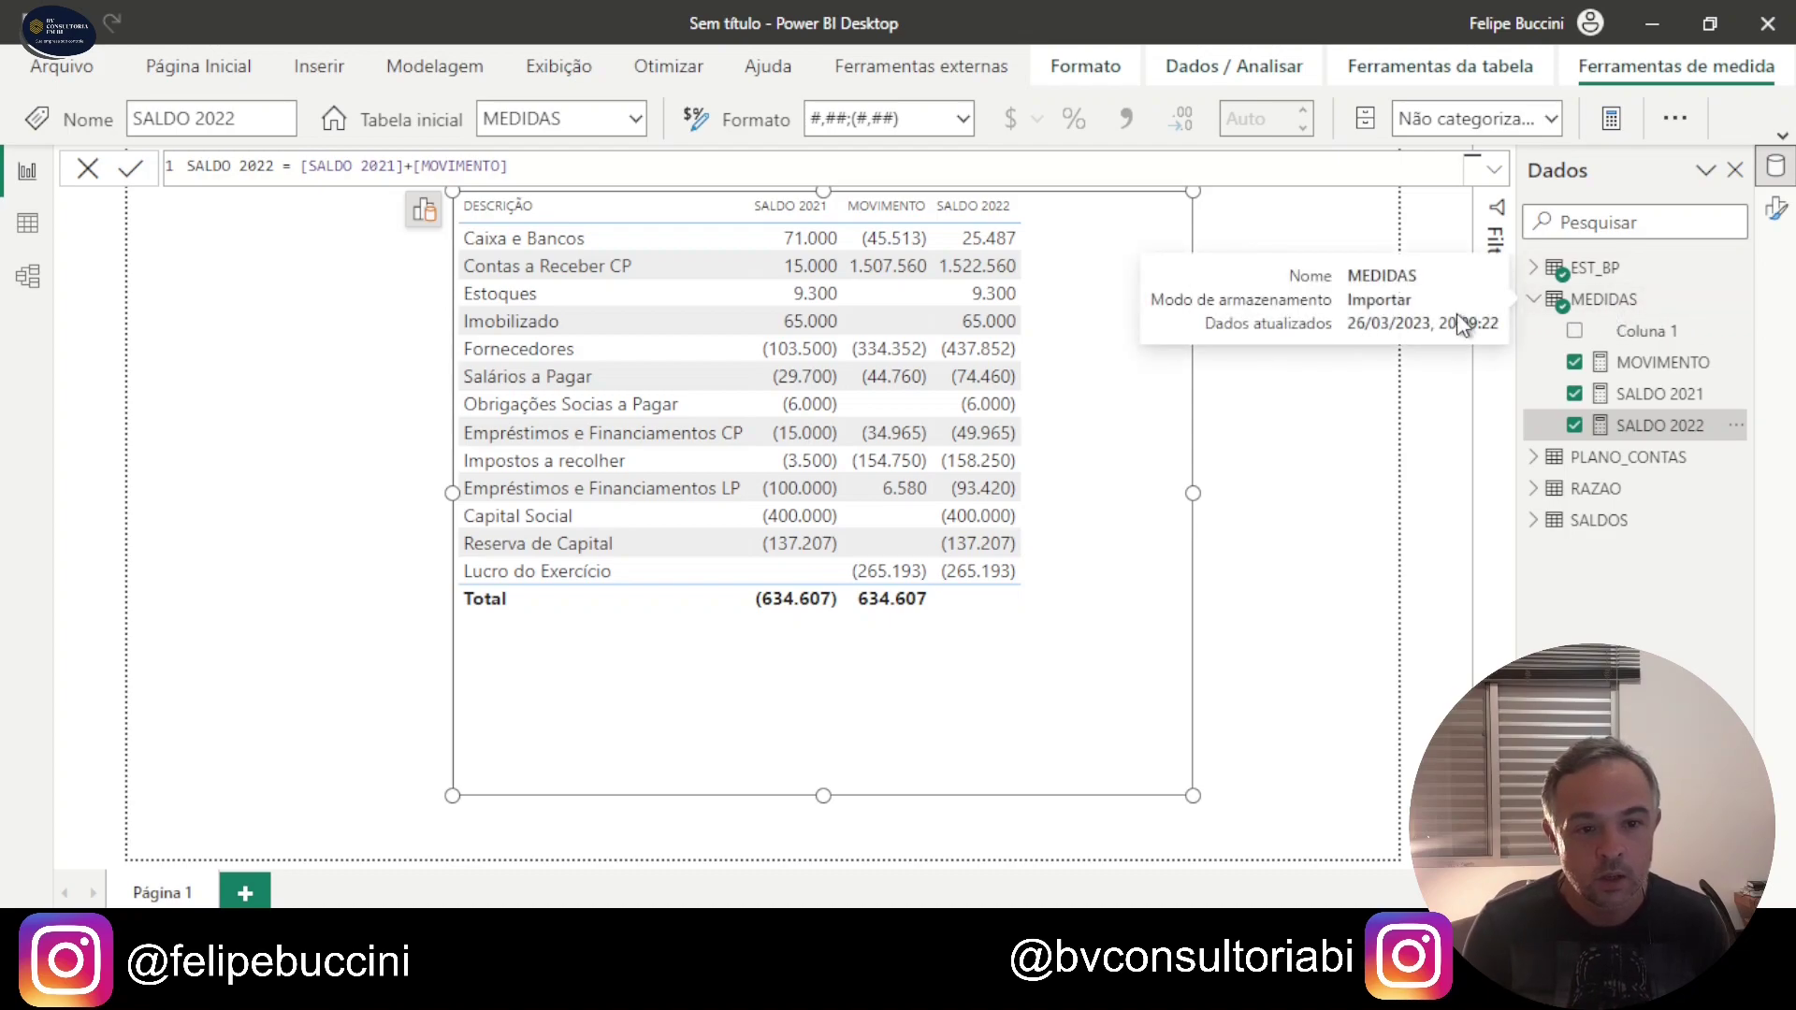
left_click(1259, 453)
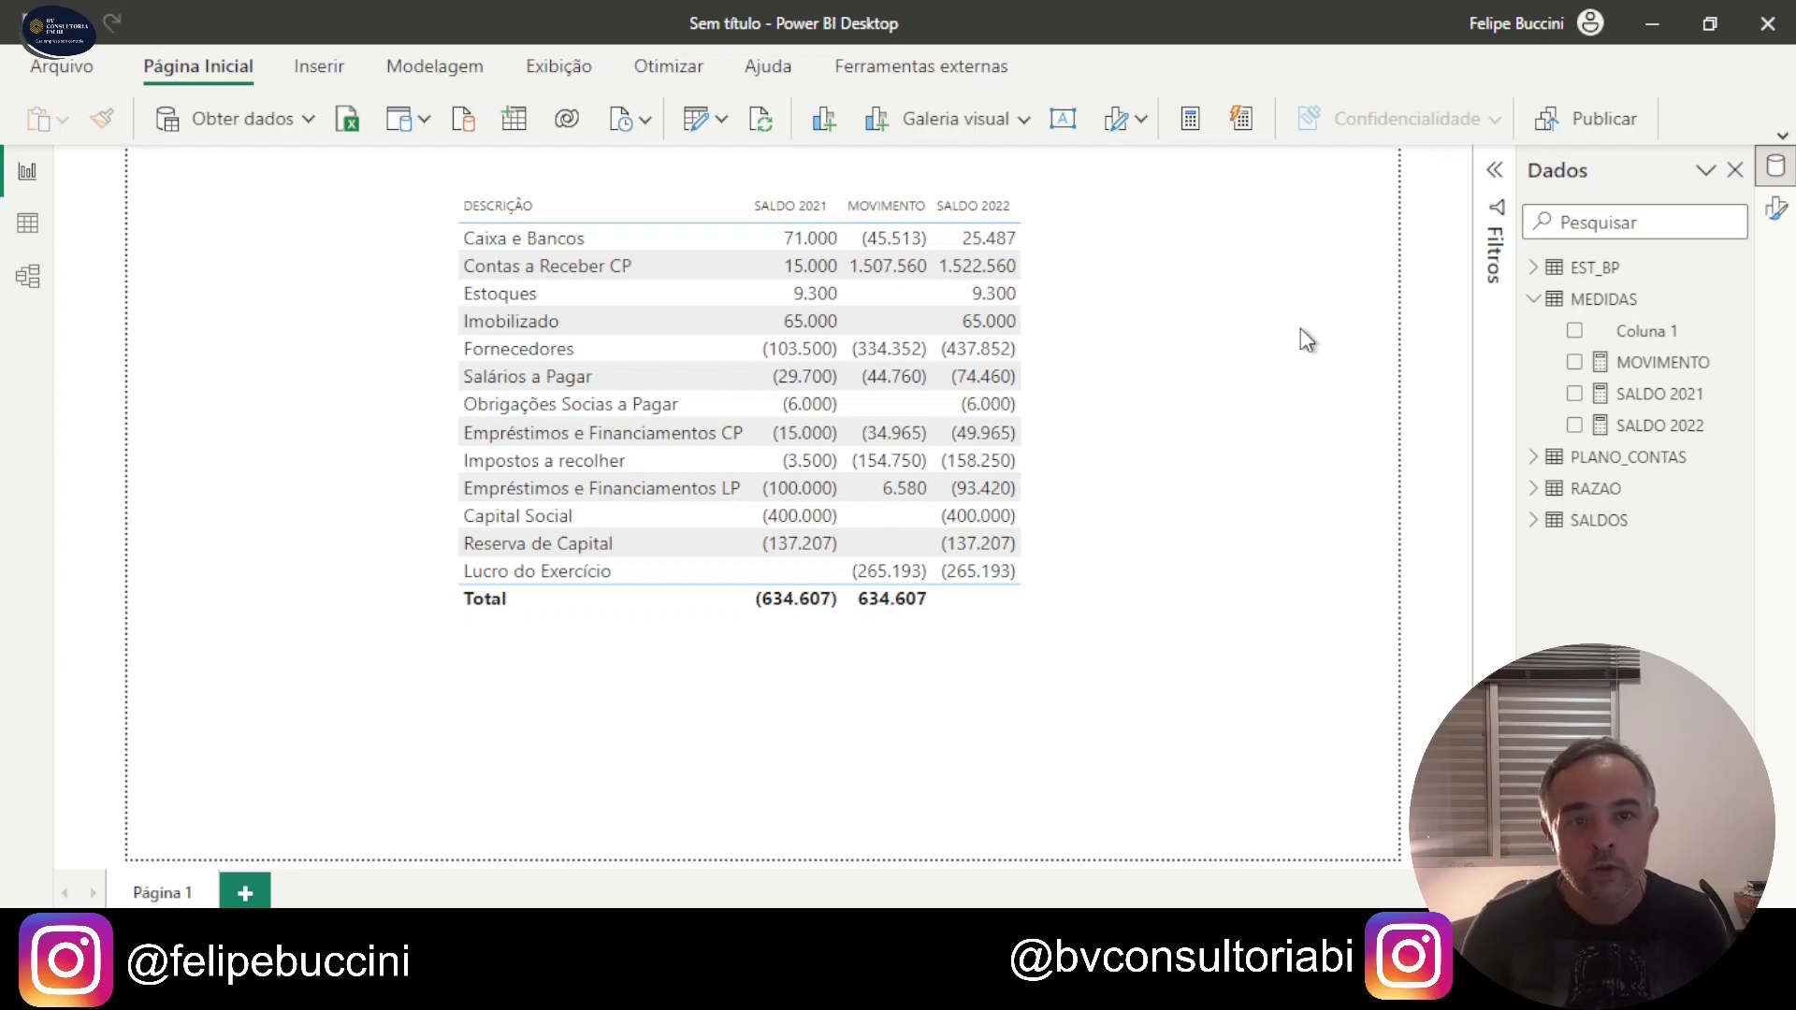
Step: Create a new measure named VALOR BP in the MEDIDAS table, with its expression starting on a second line
right_click(1590, 302)
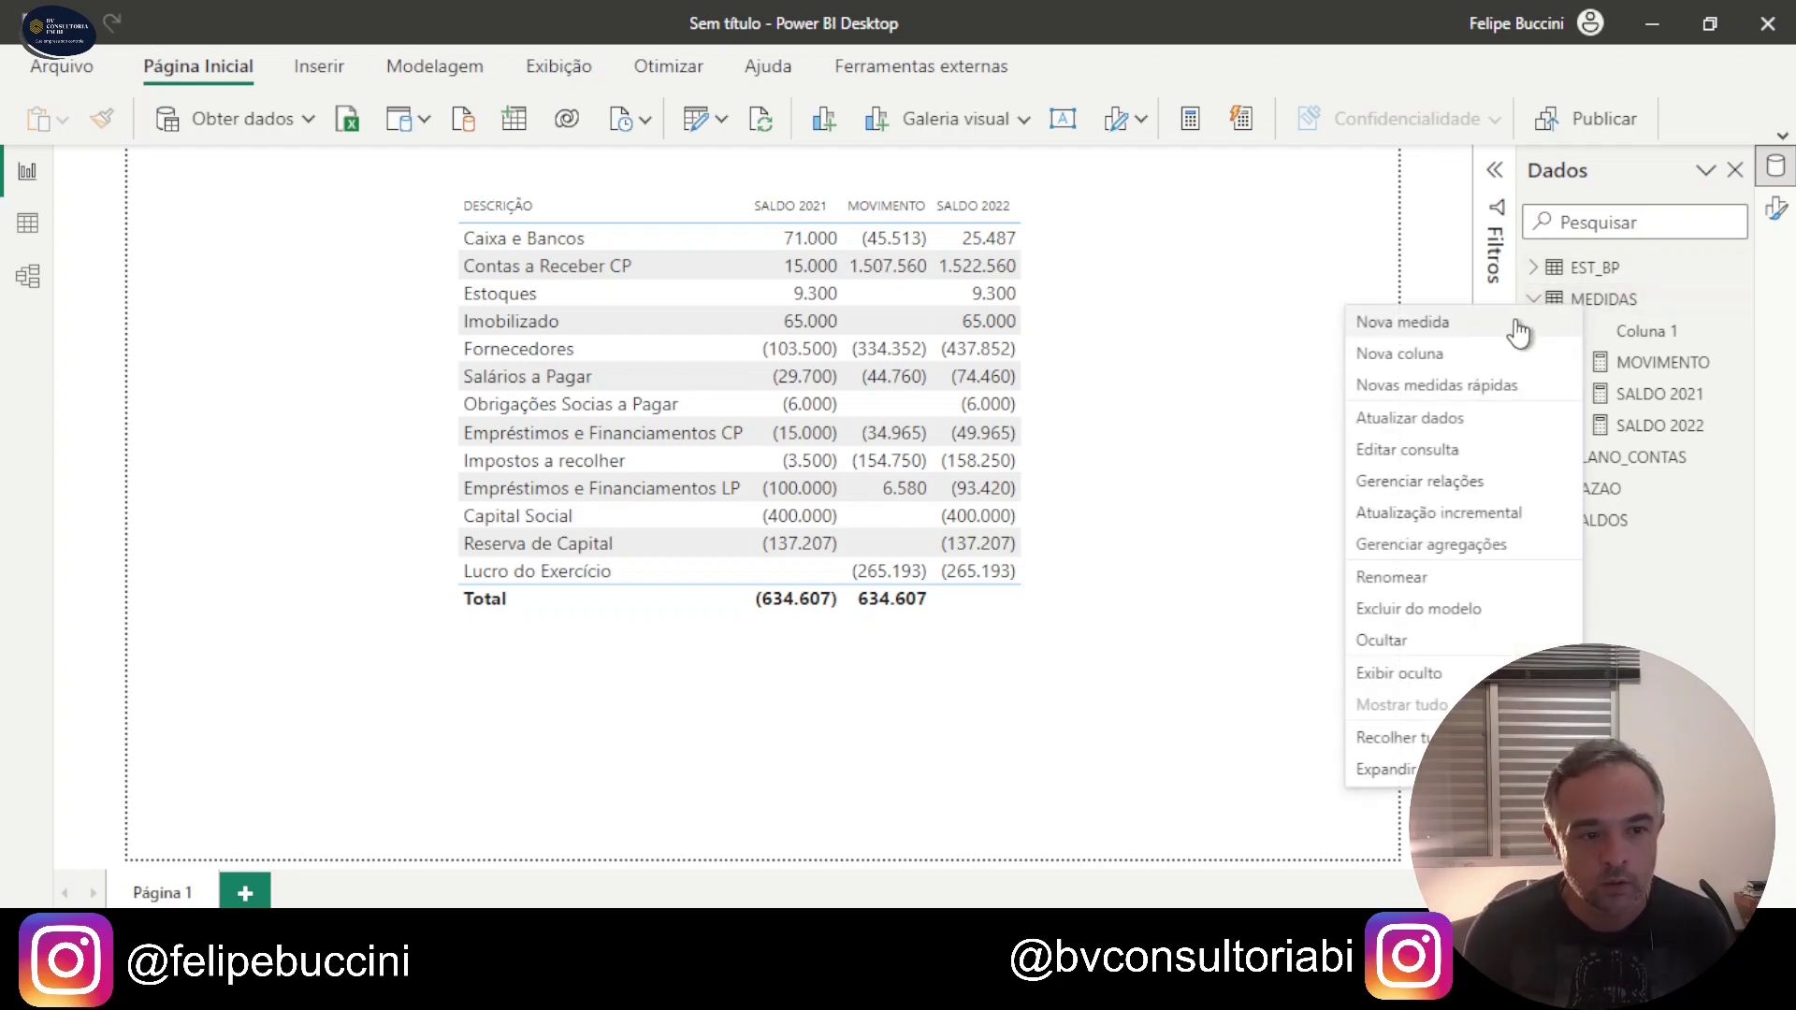
left_click(1403, 323)
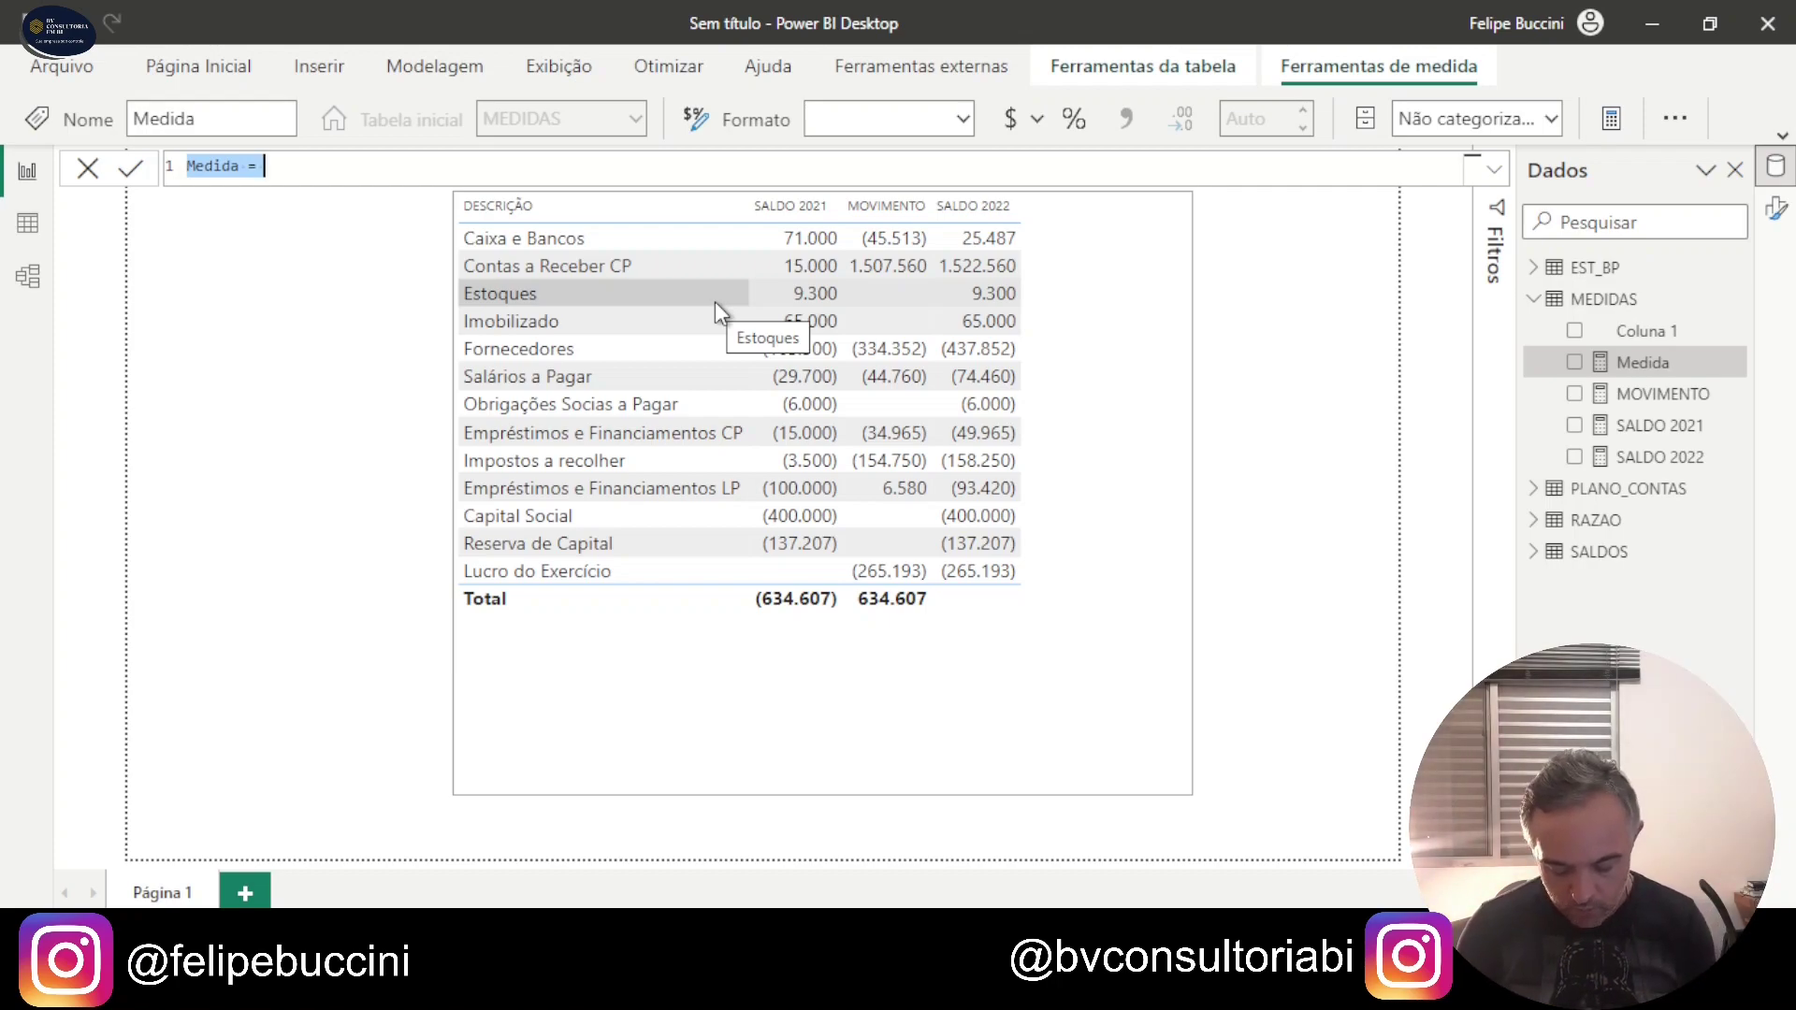
type("VALOR")
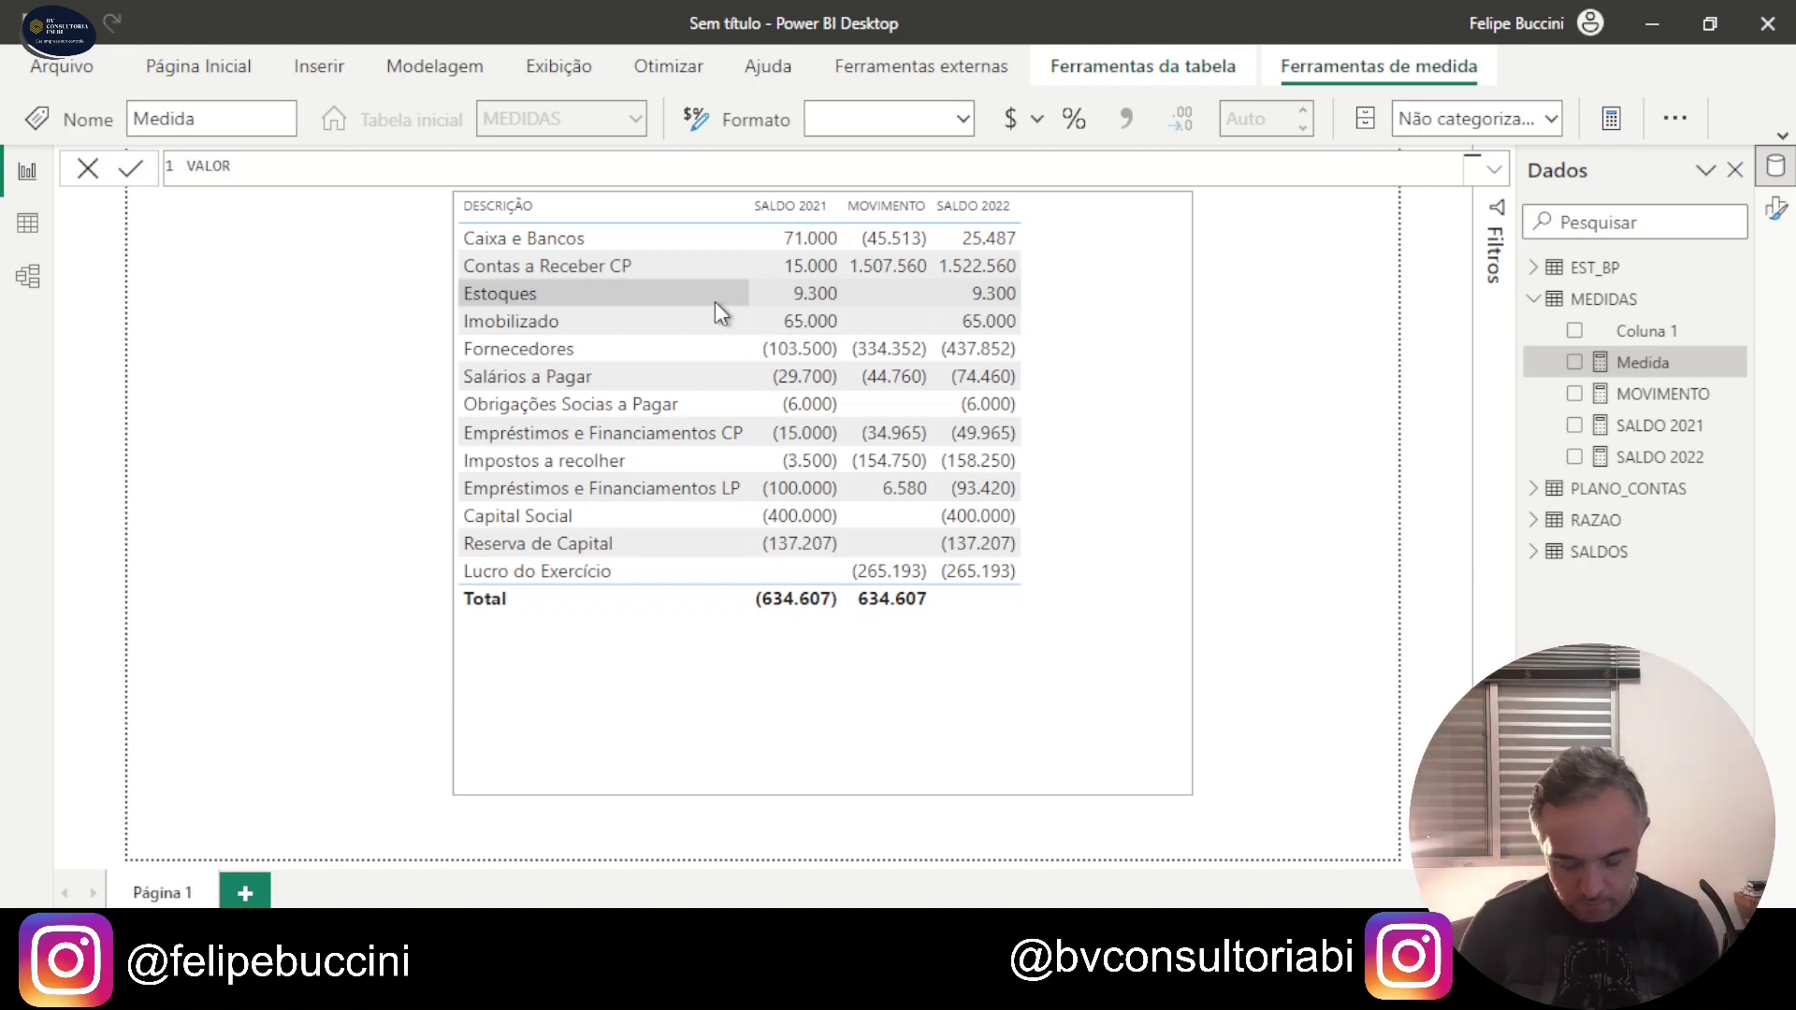
type(" BP =")
key("shift+Return")
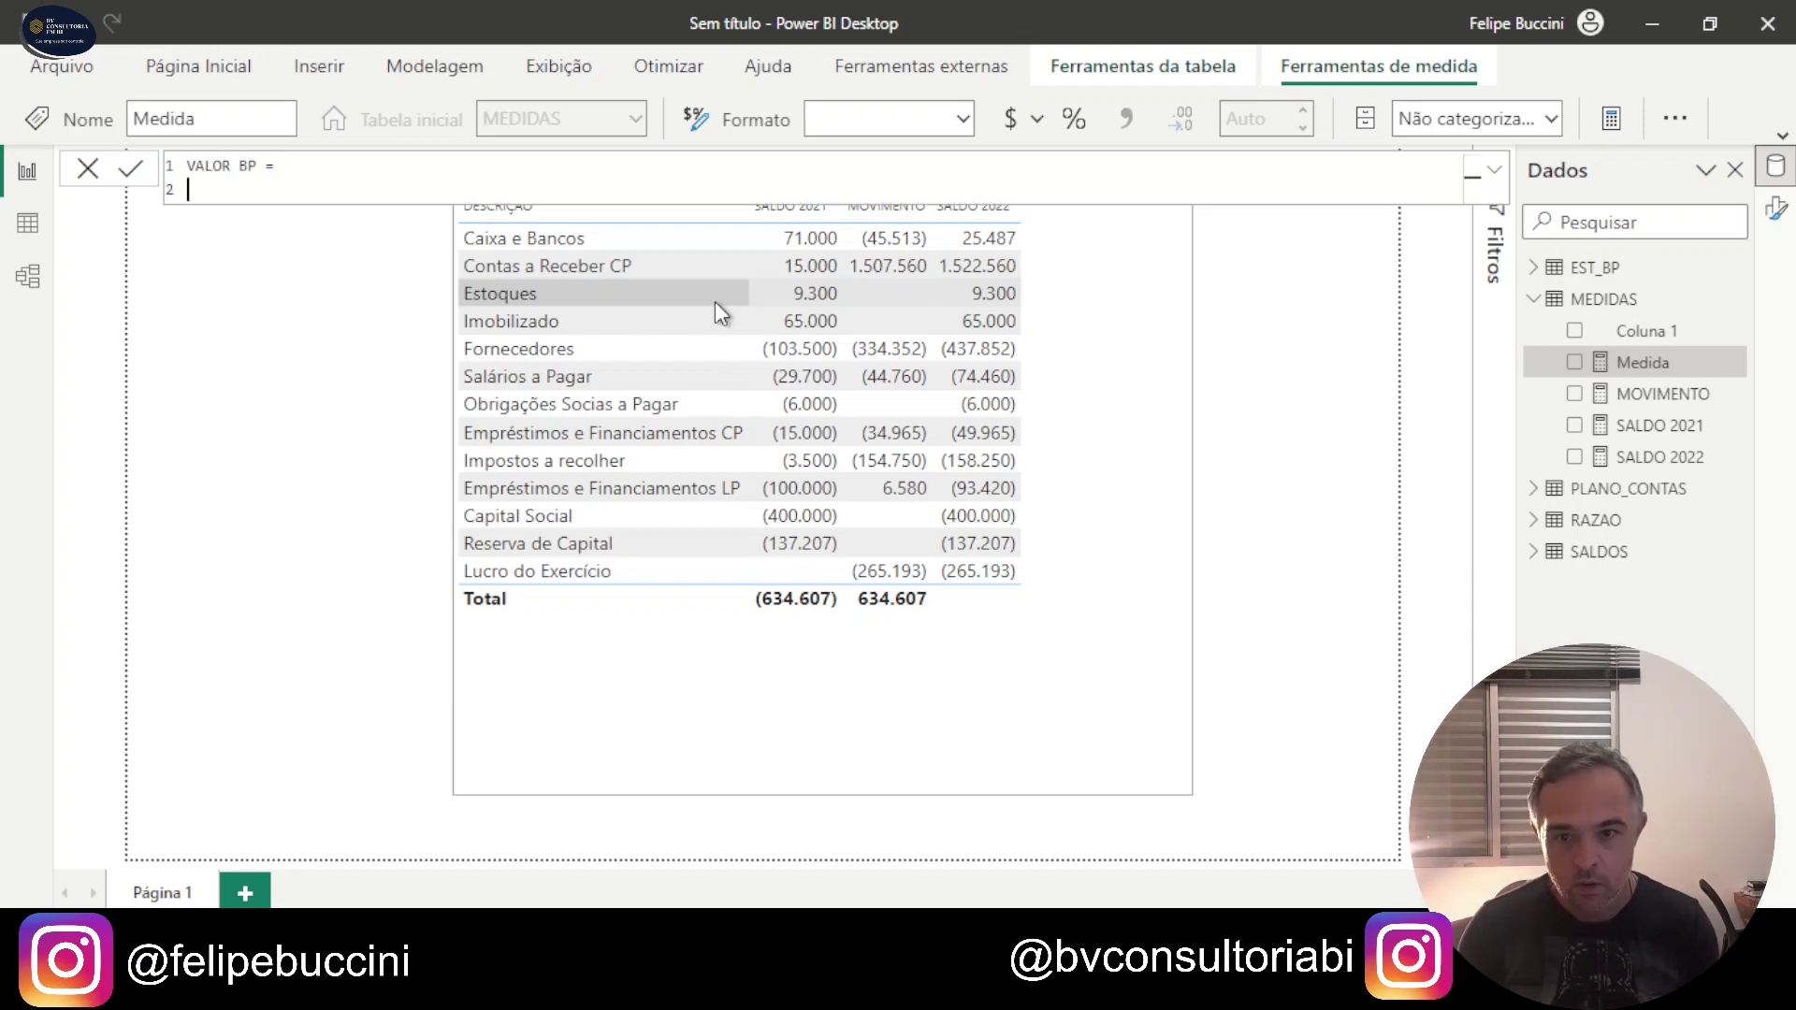
Step: Start the VALOR BP expression with SWITCH and nest SELECTEDVALUE as its first argument, each opening on its own line
type("SW")
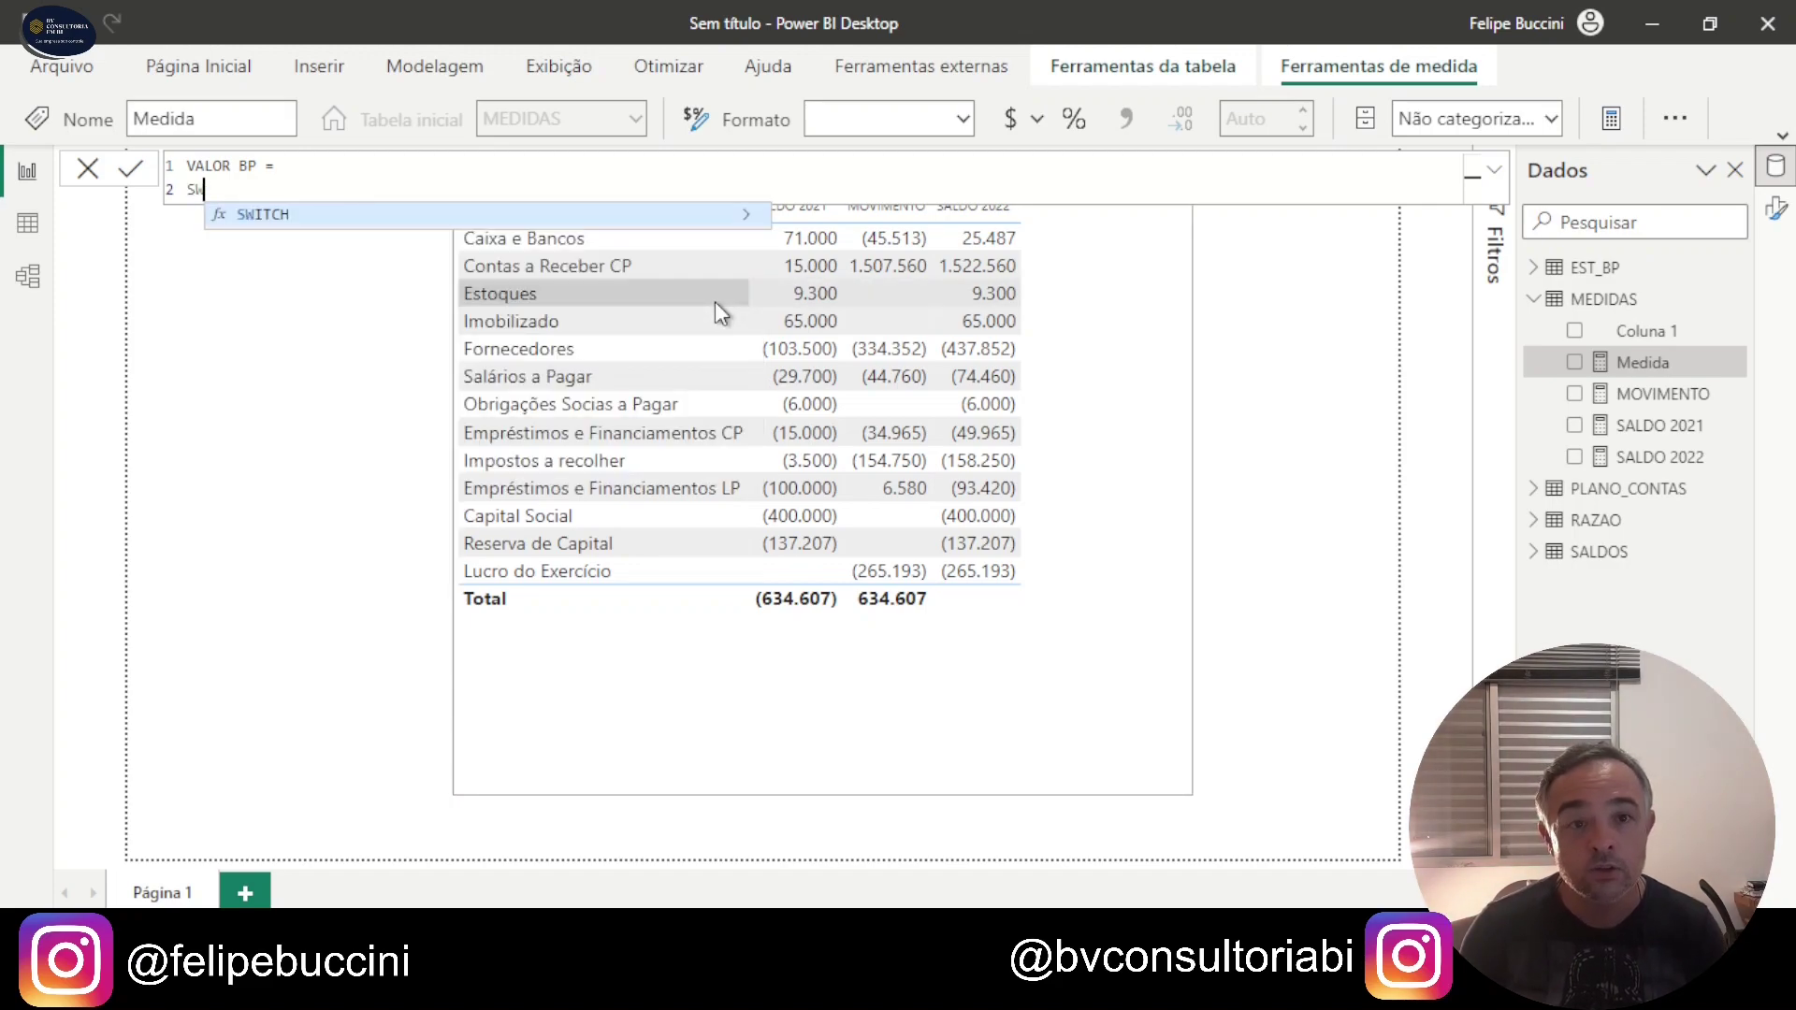
key("Tab")
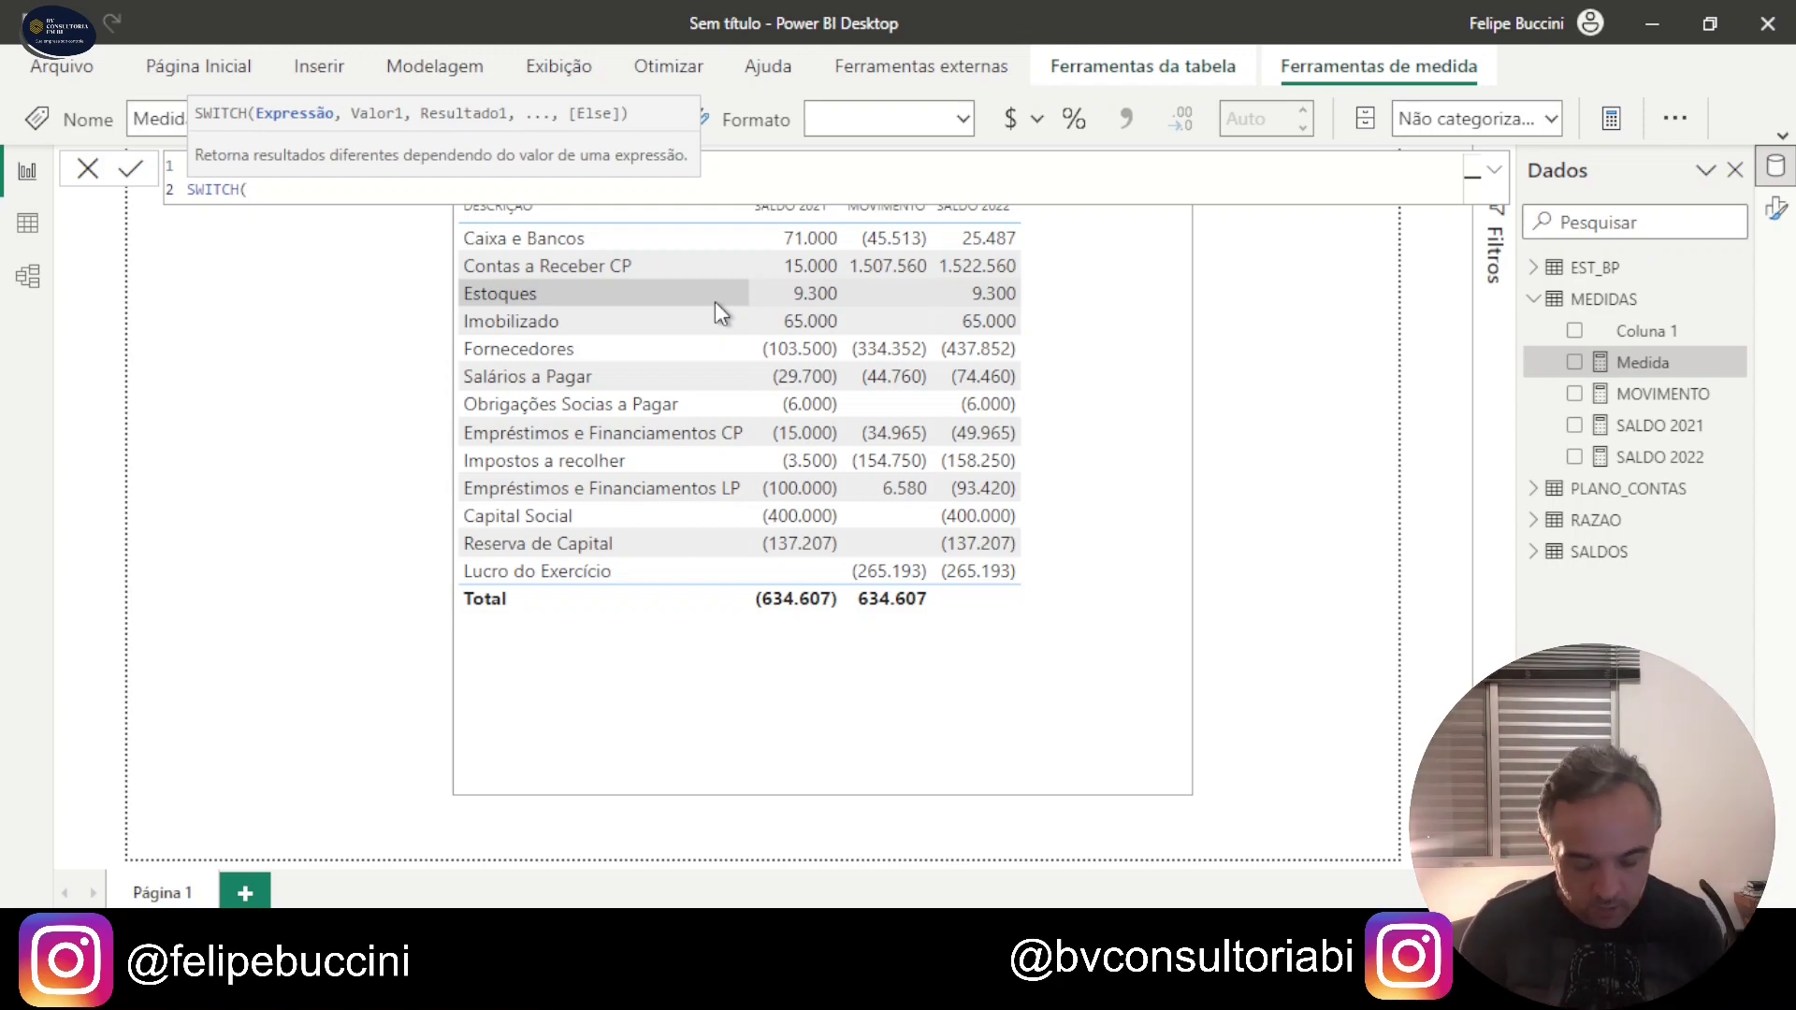
key("shift+Return")
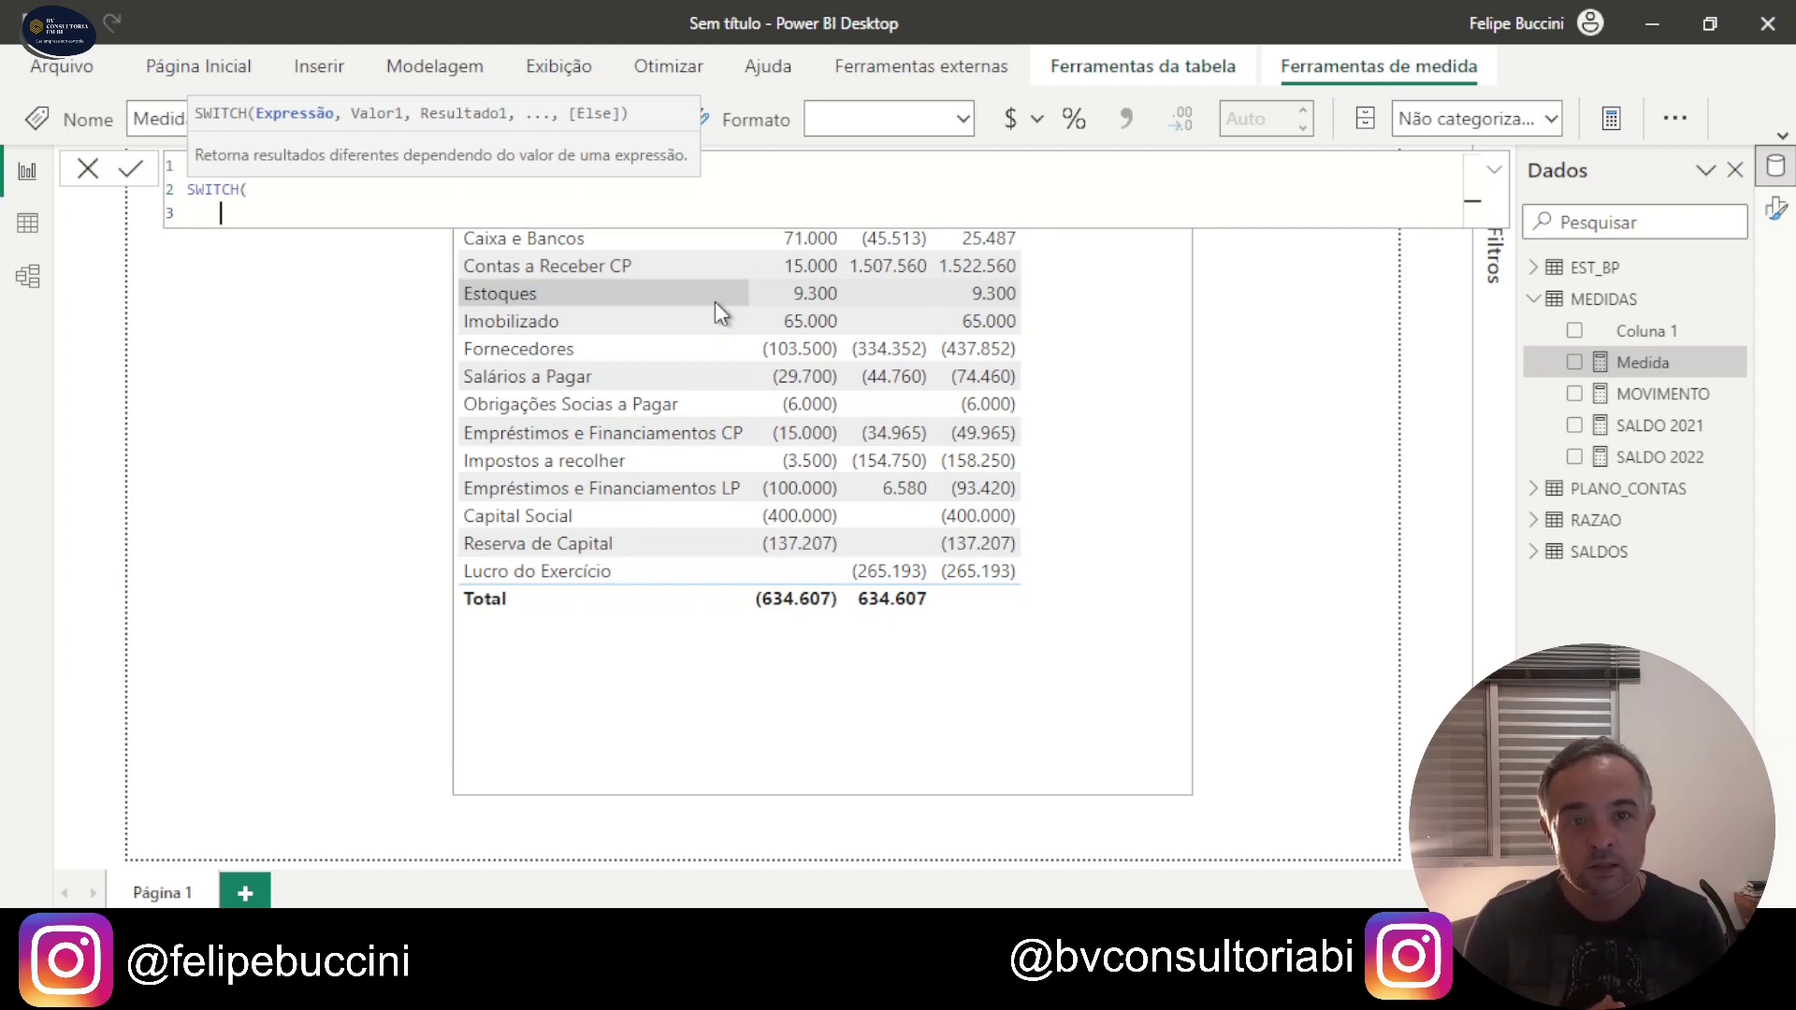
type("SEL")
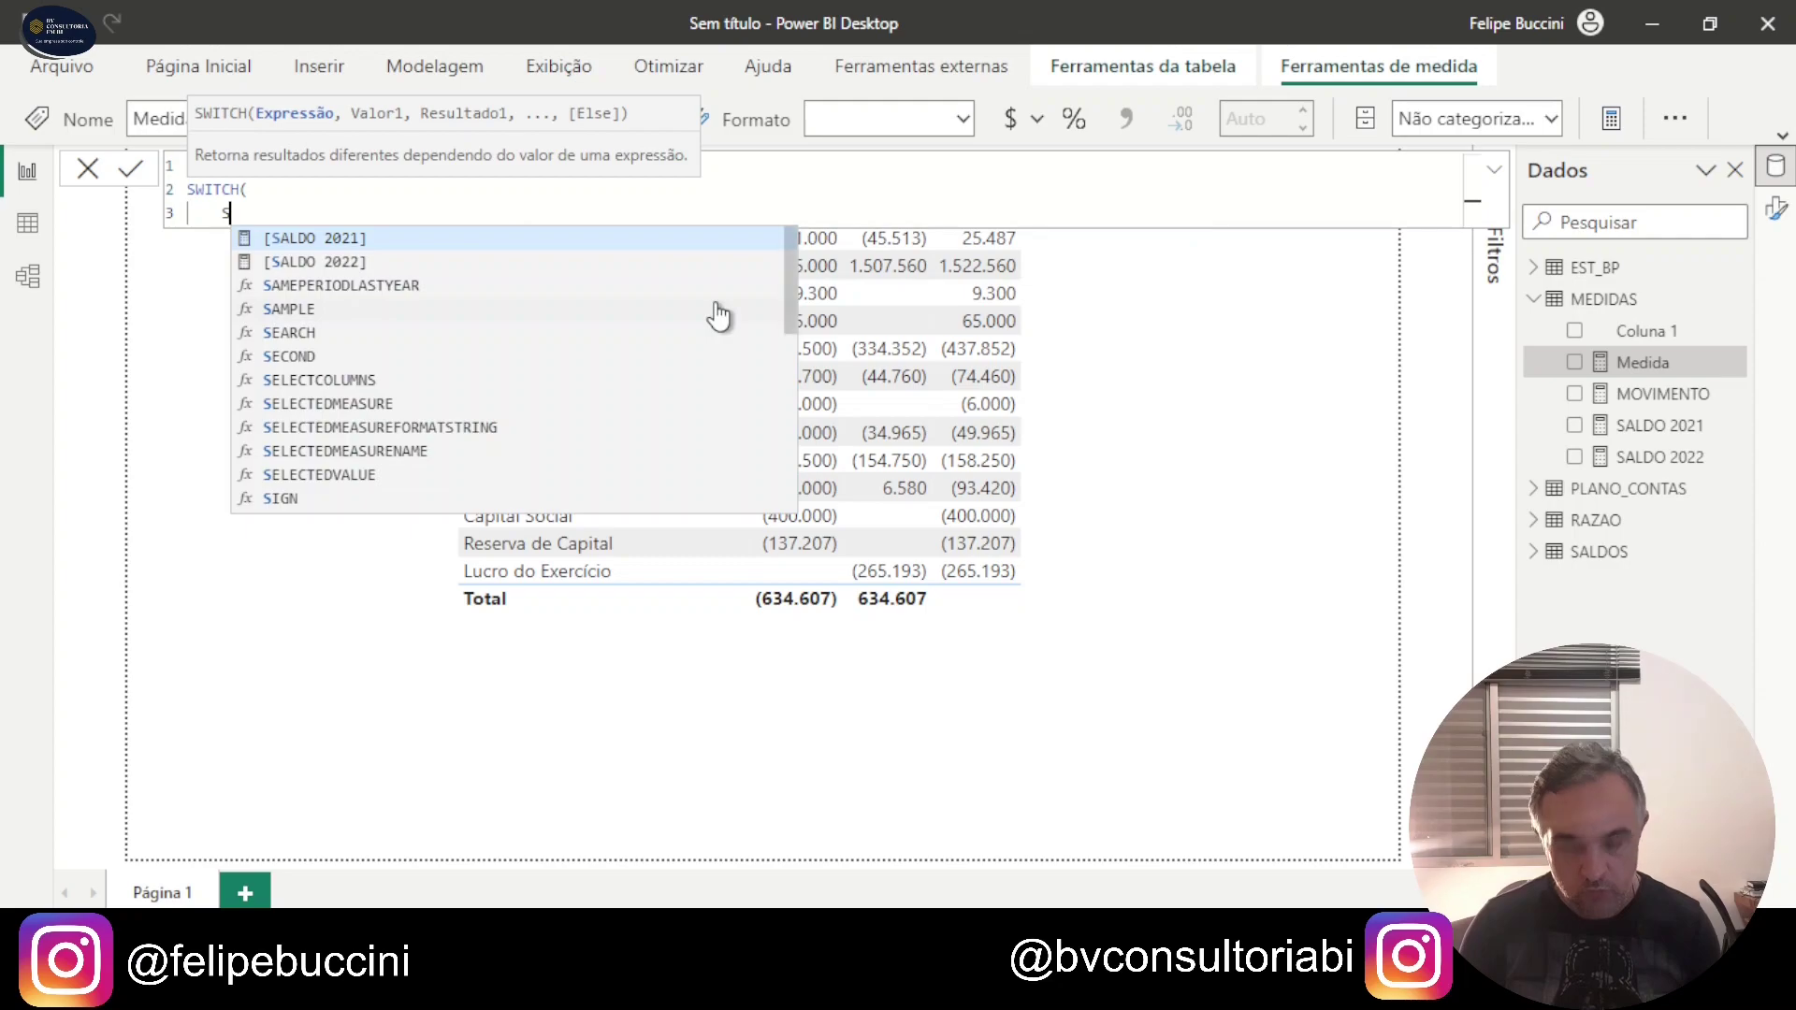
key("Down")
key("Down")
key("Down")
key("Tab")
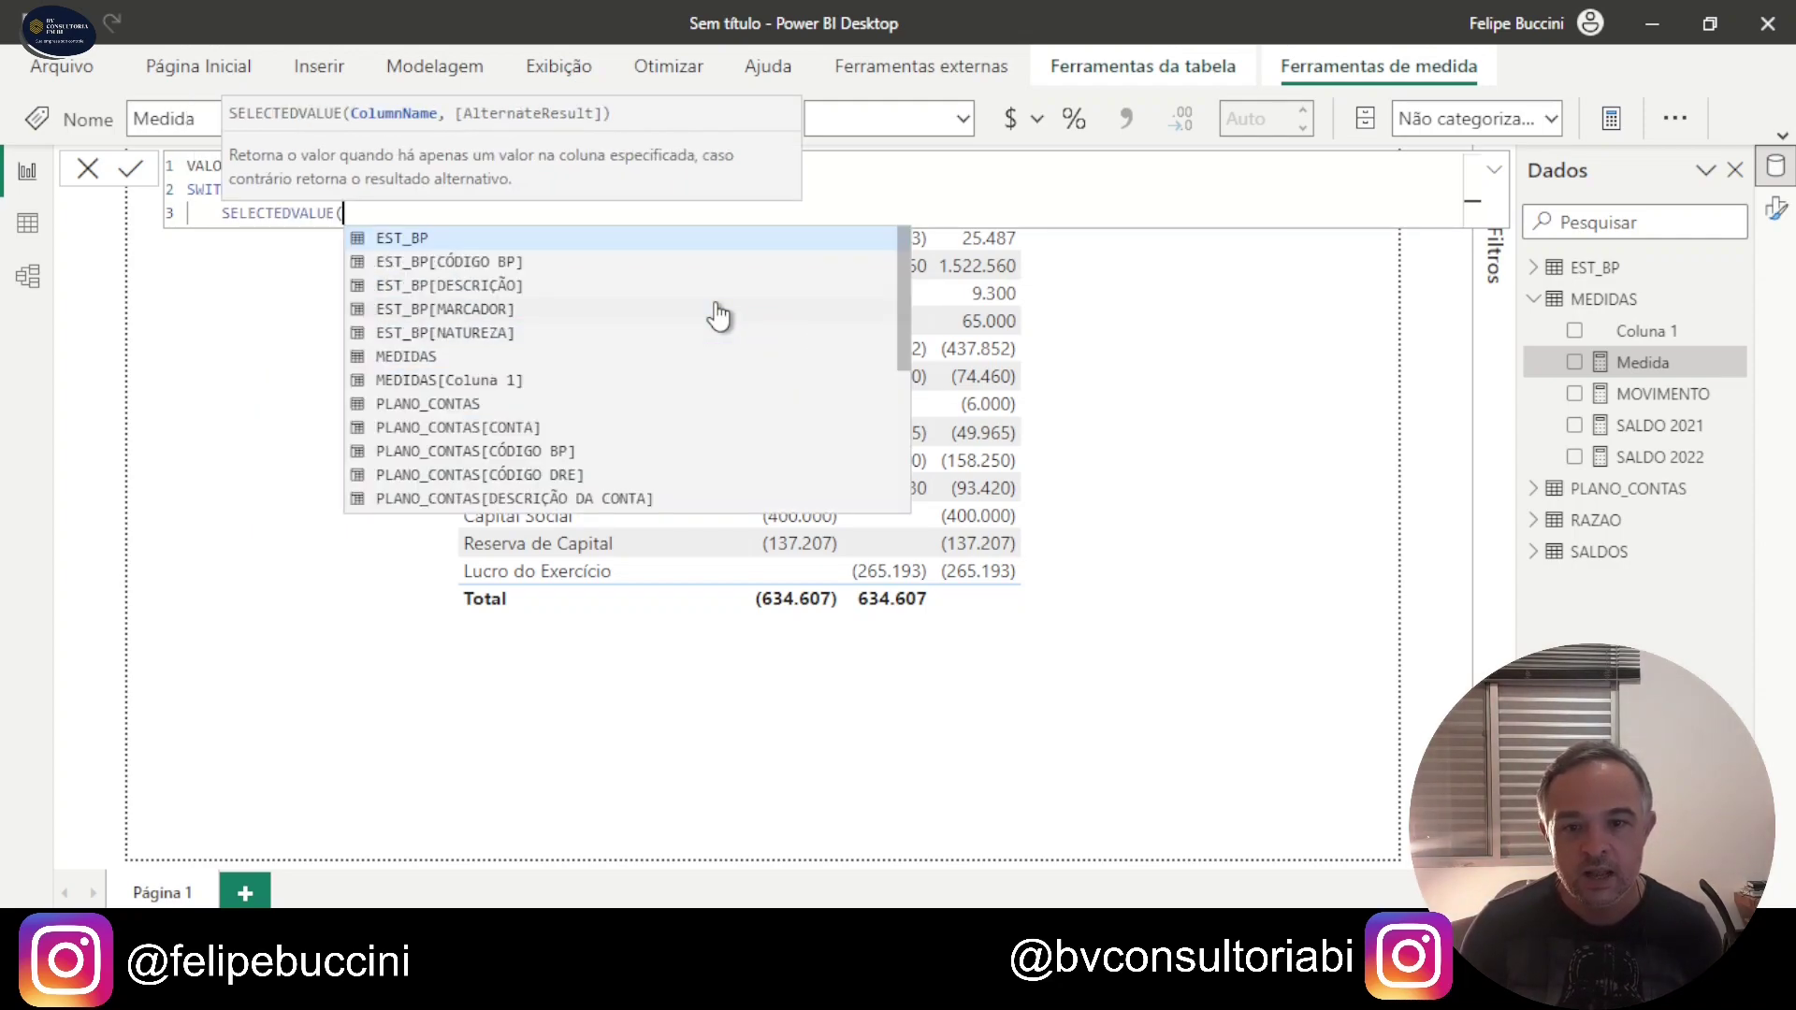
key("shift+Return")
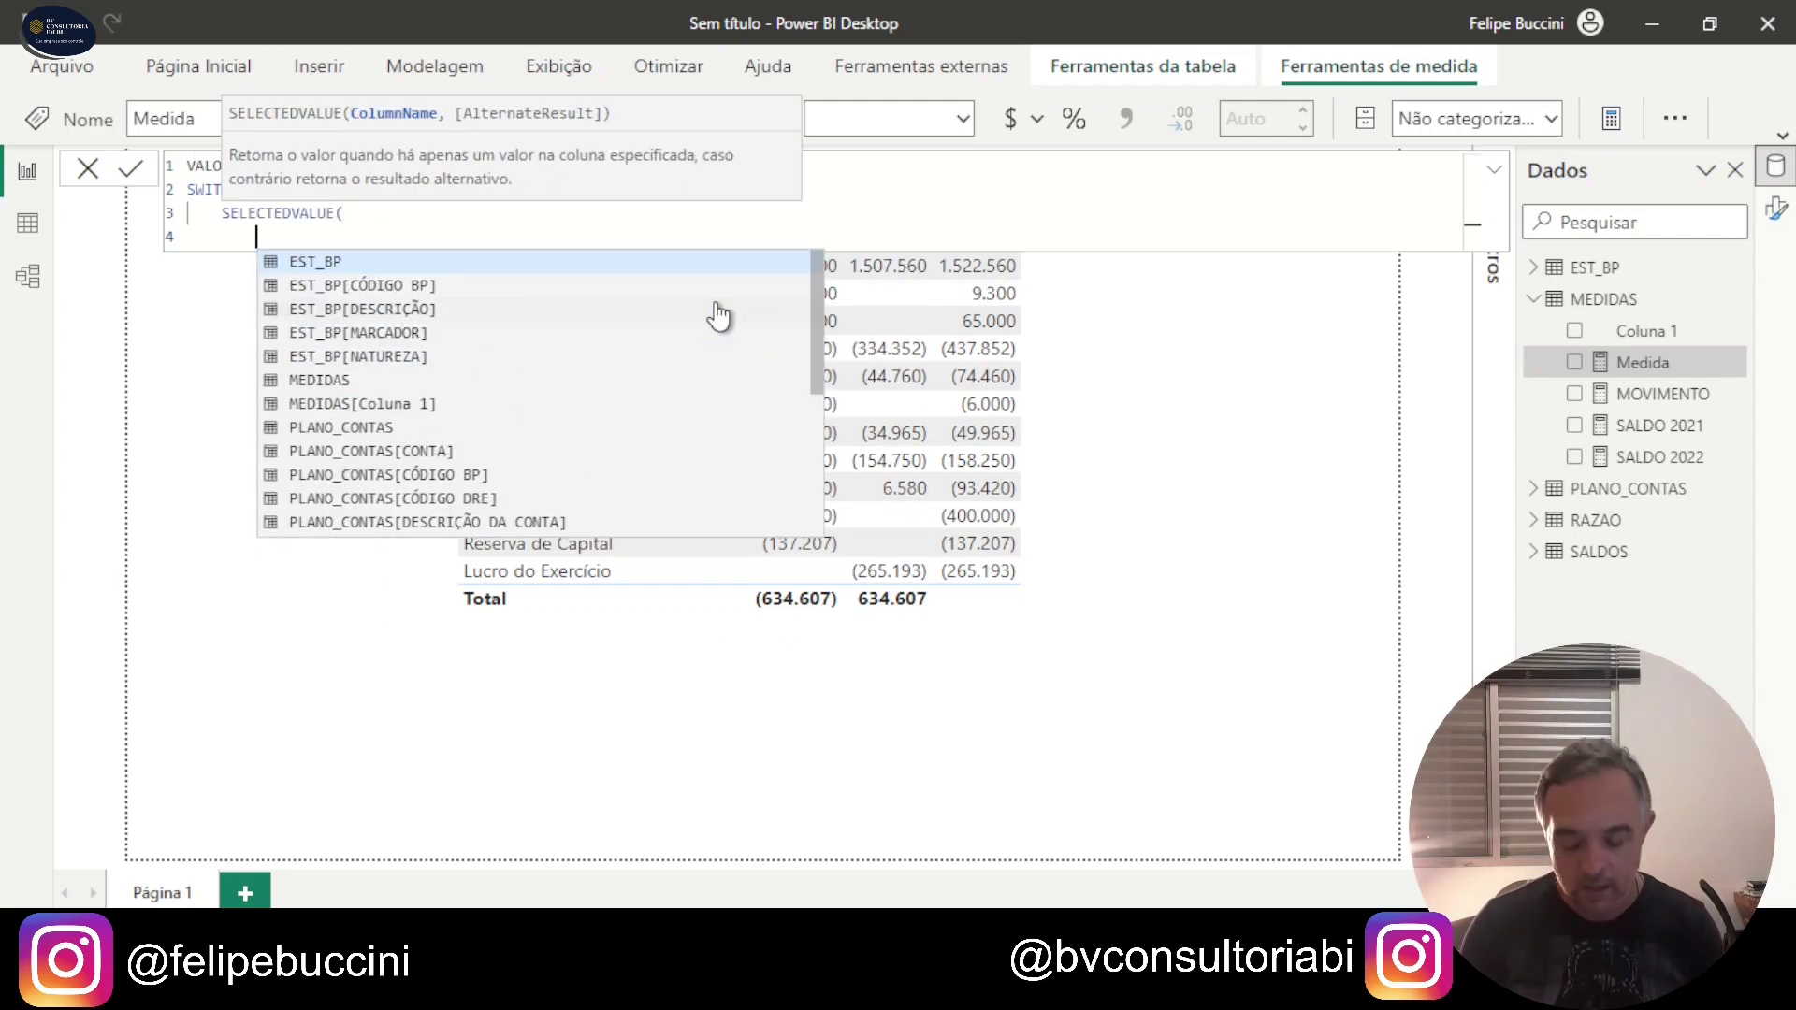
Step: Give SELECTEDVALUE the column EST_BP[NATUREZA], close it on its own line and begin a new line for SWITCH's first value
type("EST")
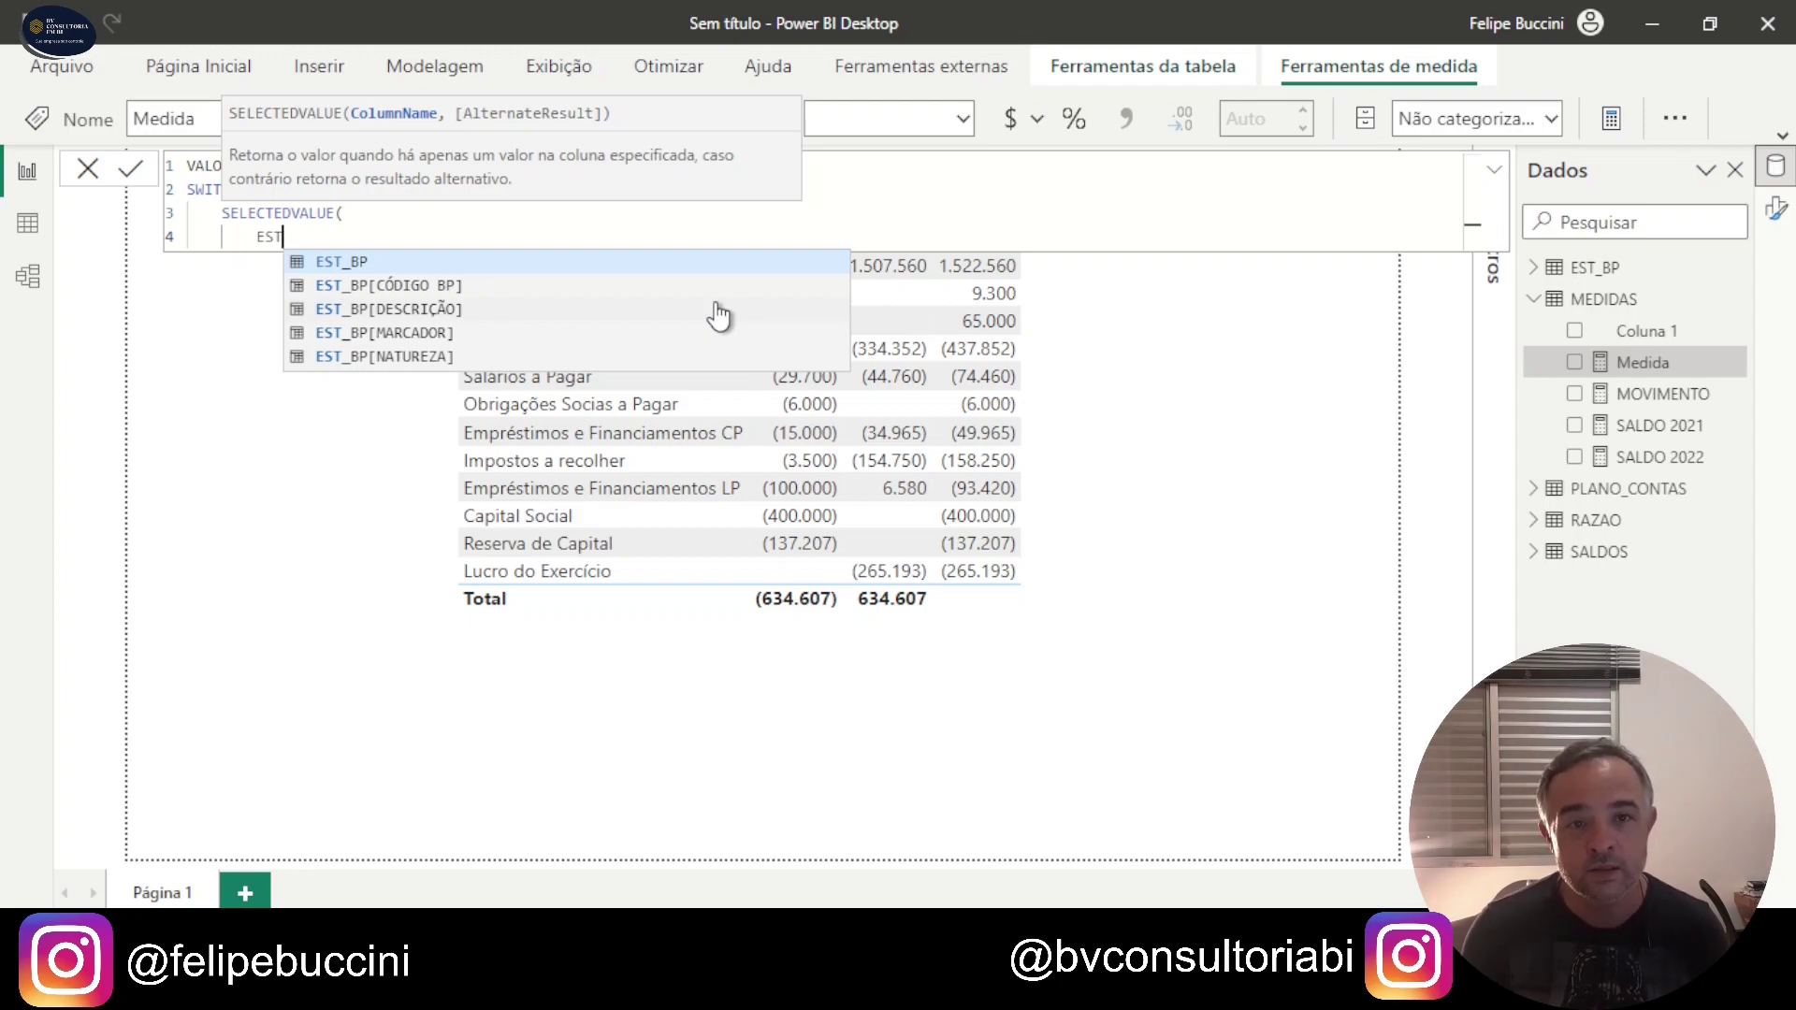
key("Down")
key("Down")
key("Down")
key("Down")
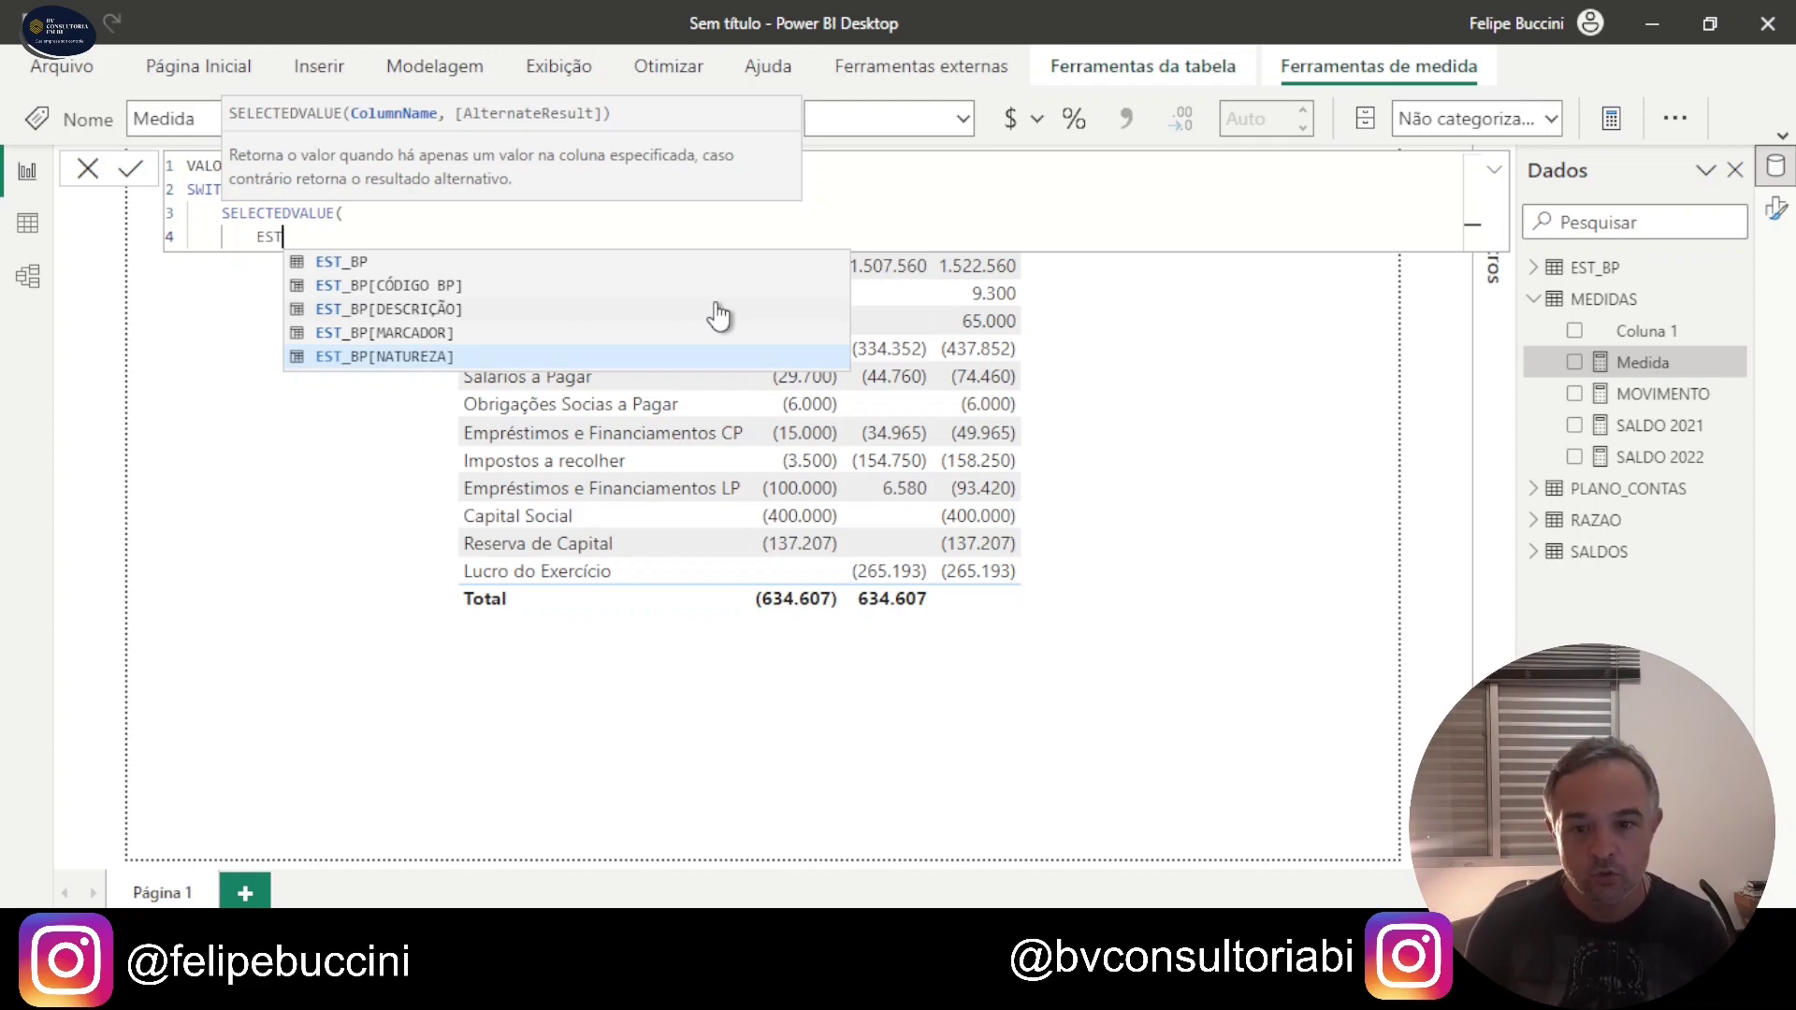
key("Tab")
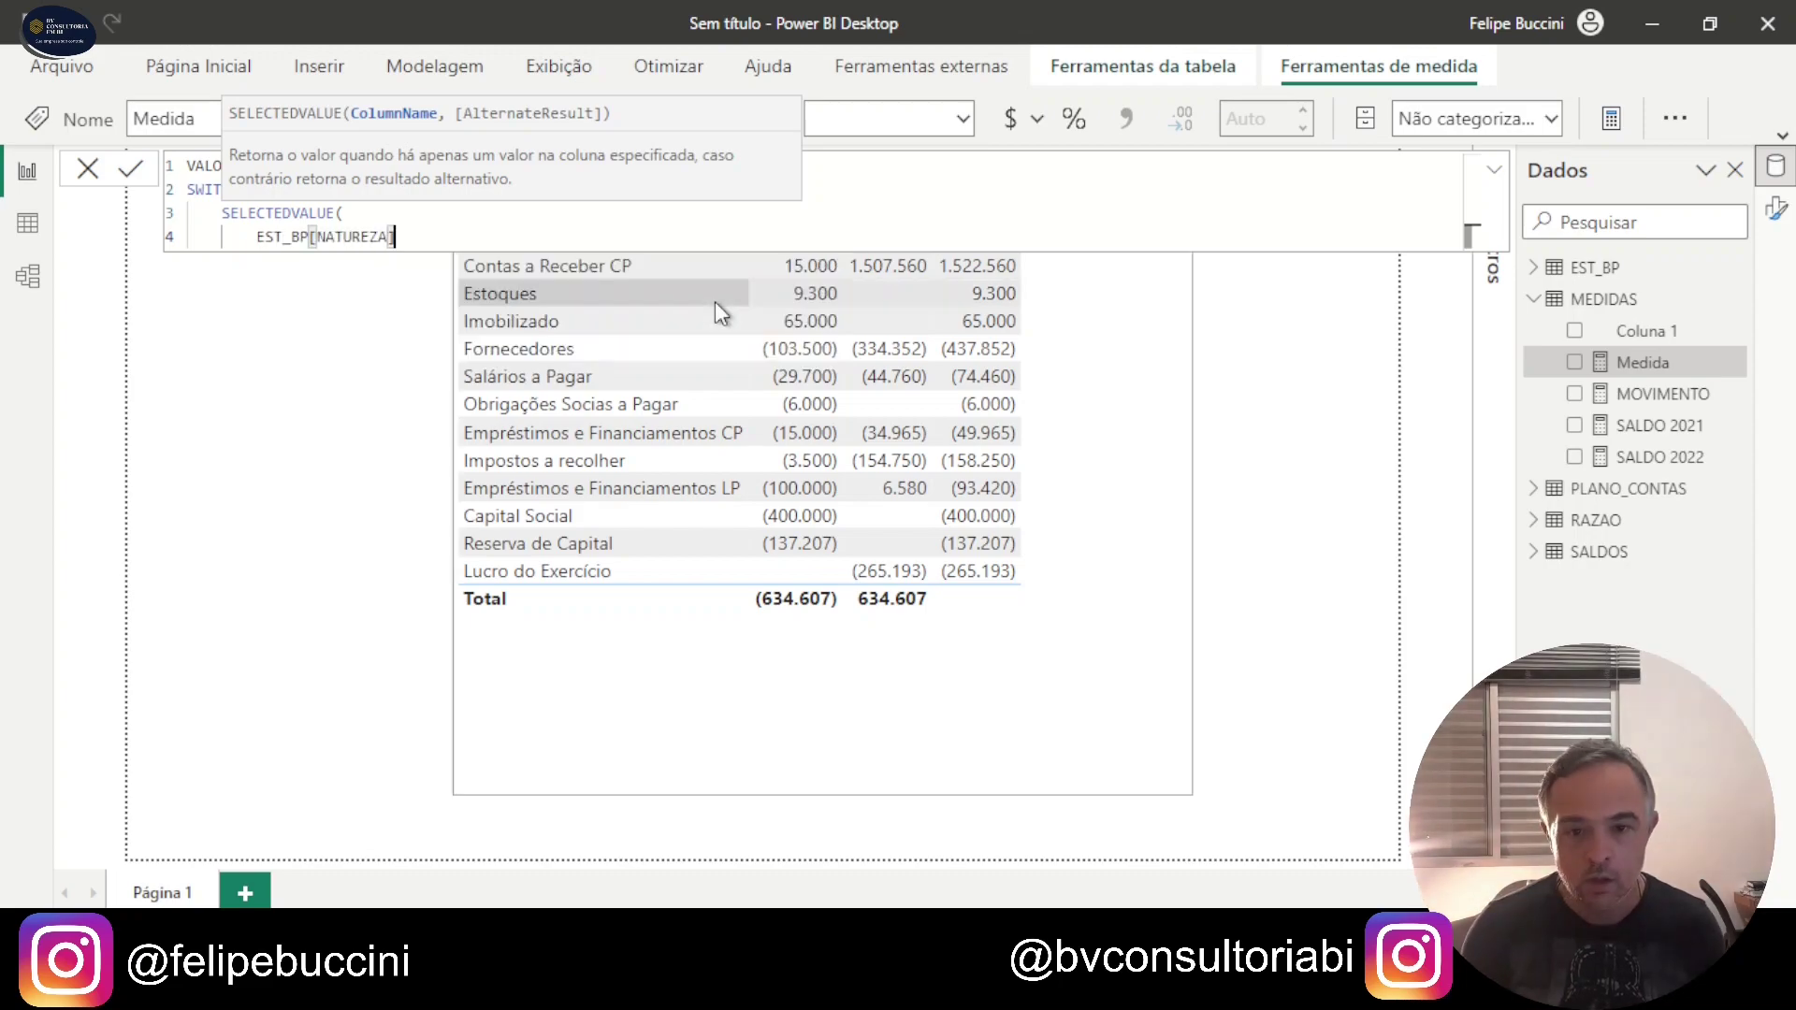
key("Return")
key("BackSpace")
type(")")
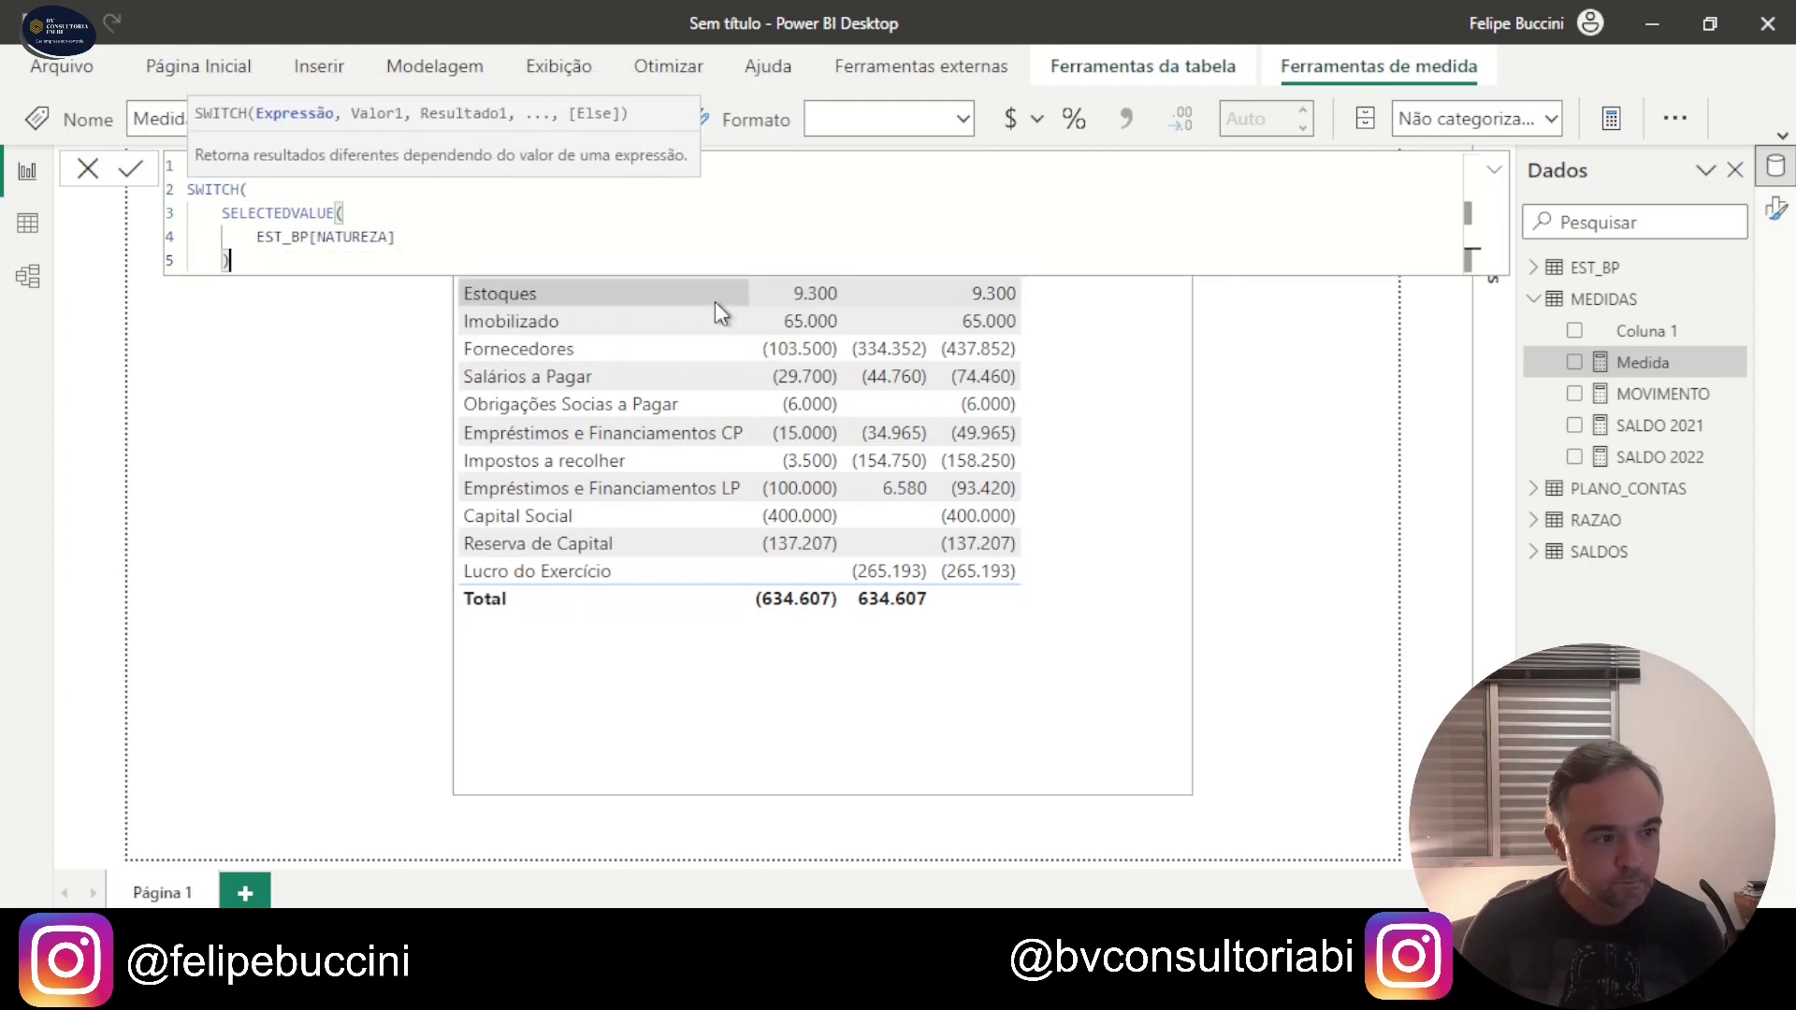
type(",")
key("shift+Return")
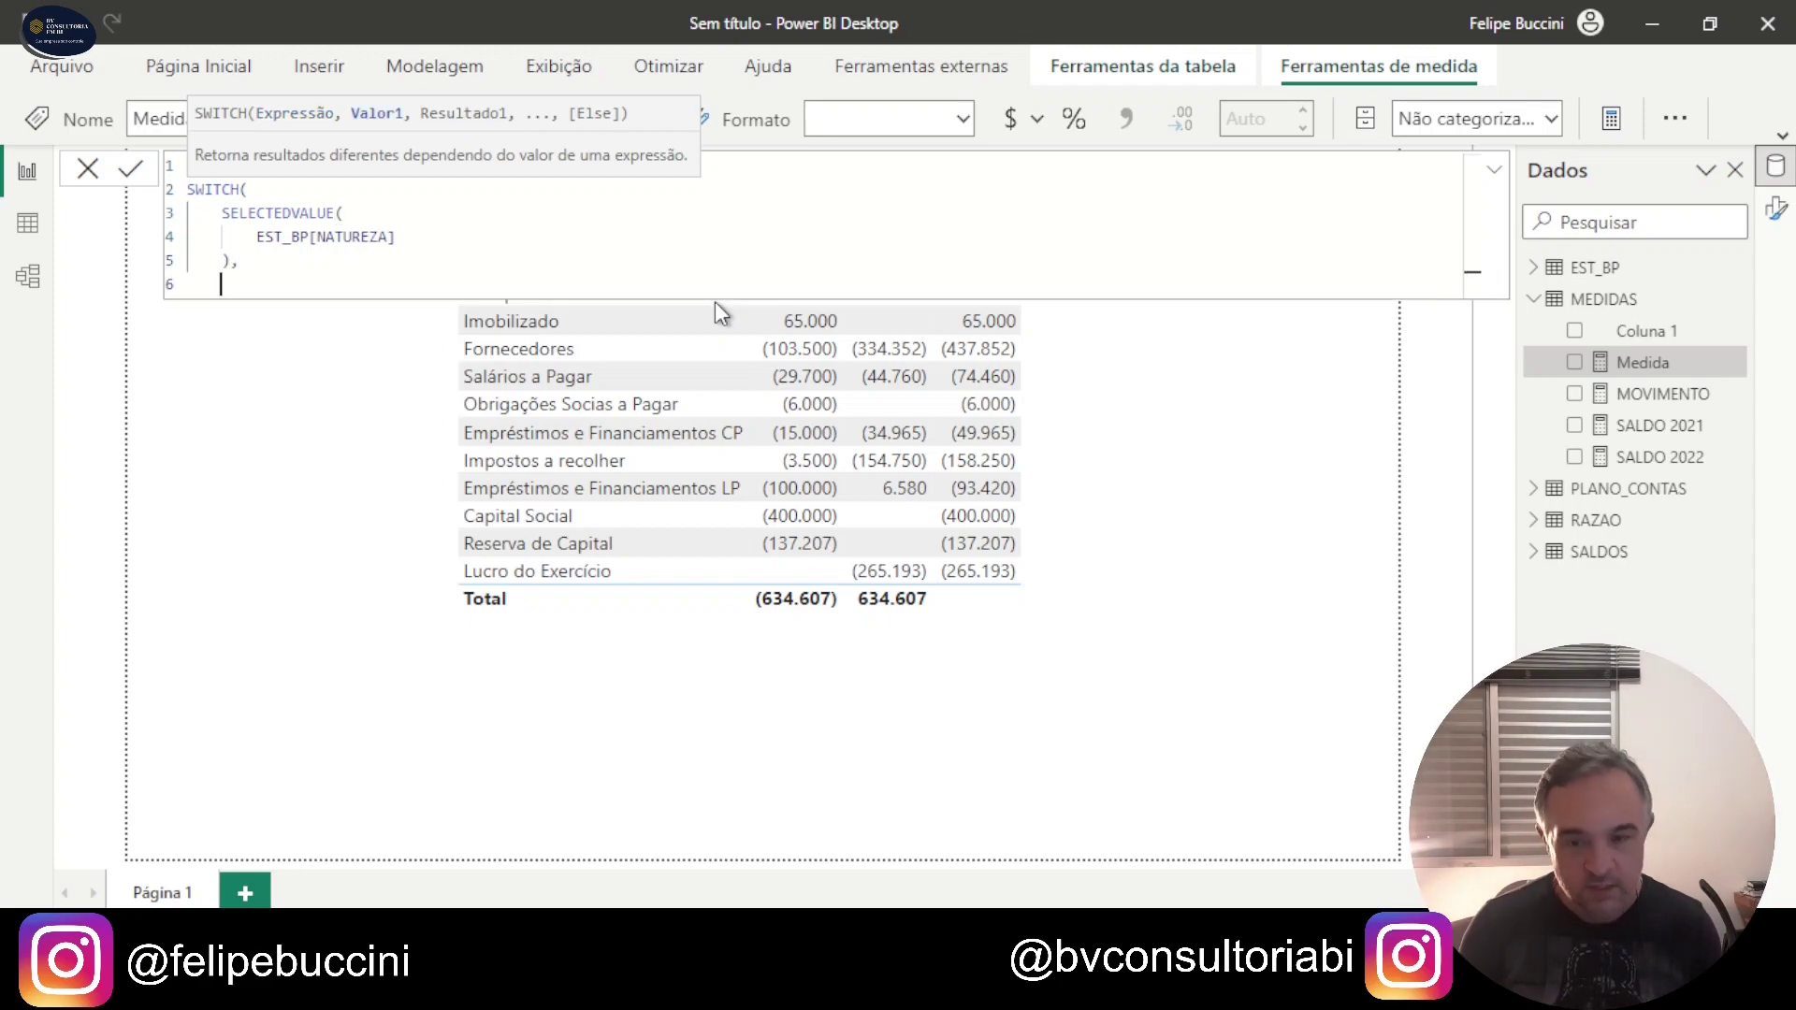
Step: Add the first SWITCH pair to VALOR BP, returning the text "GRUPO" for the value "G"
type("\"")
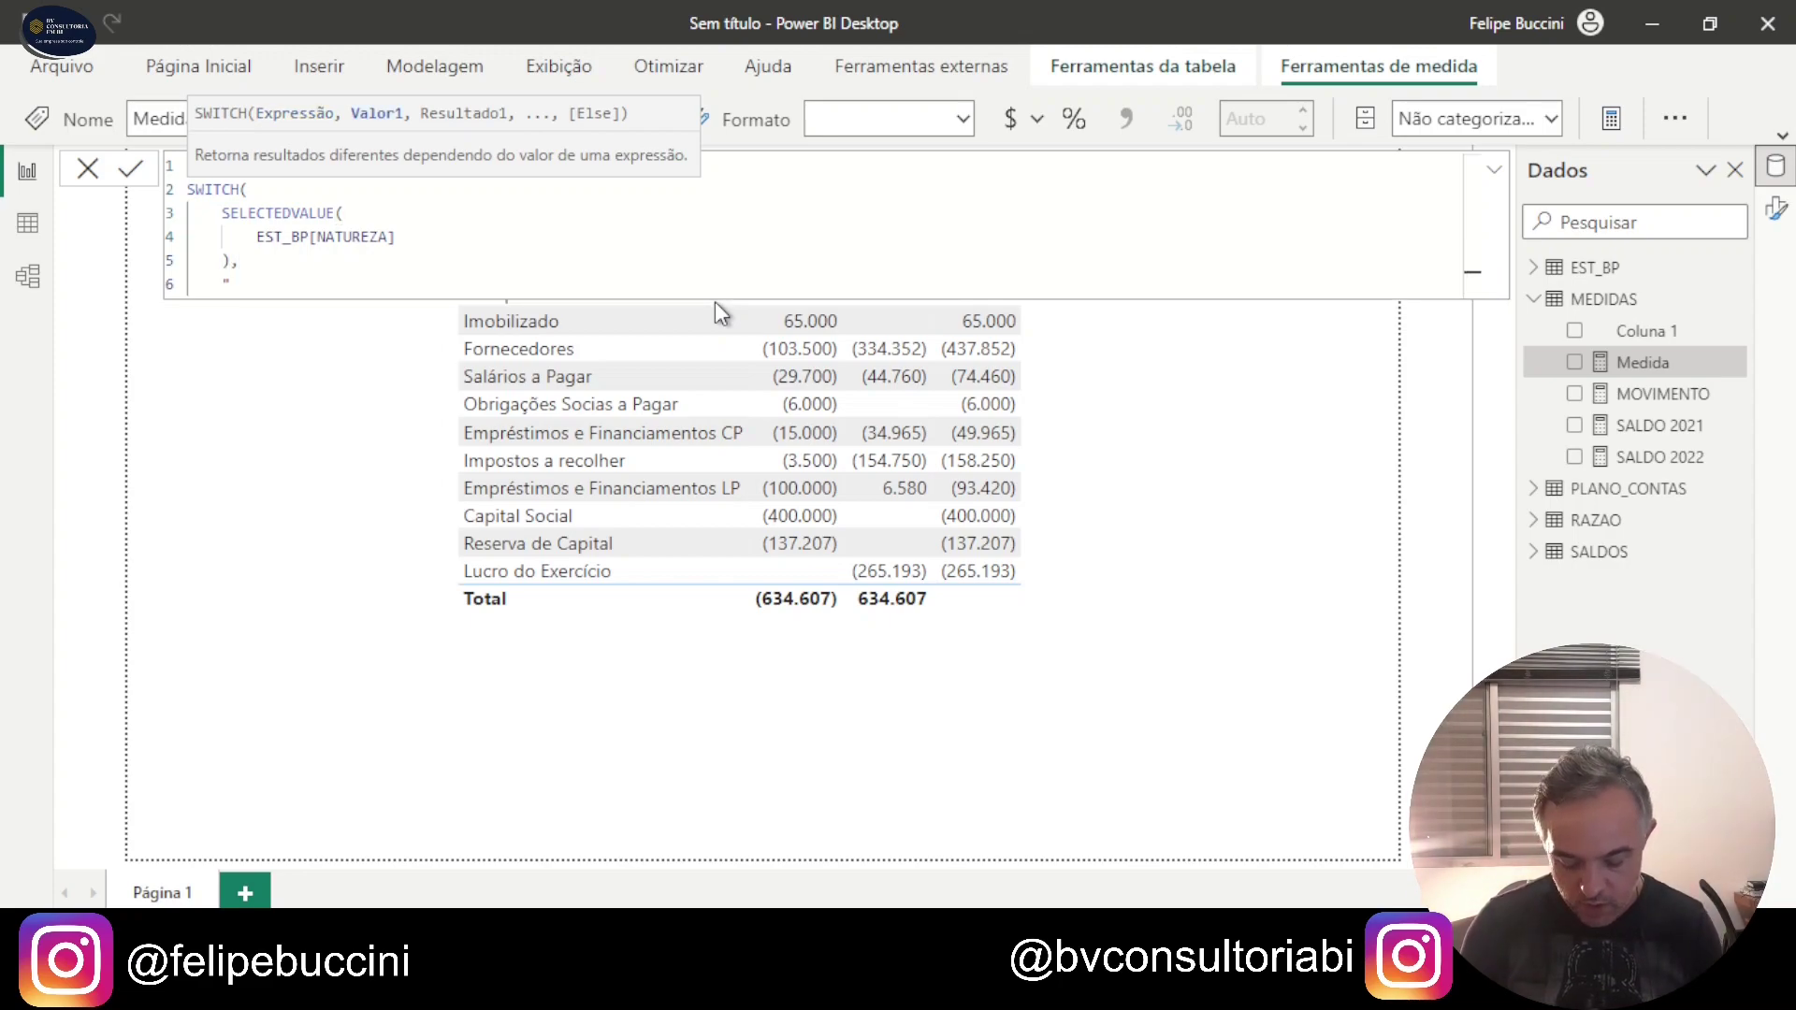
type("G\"")
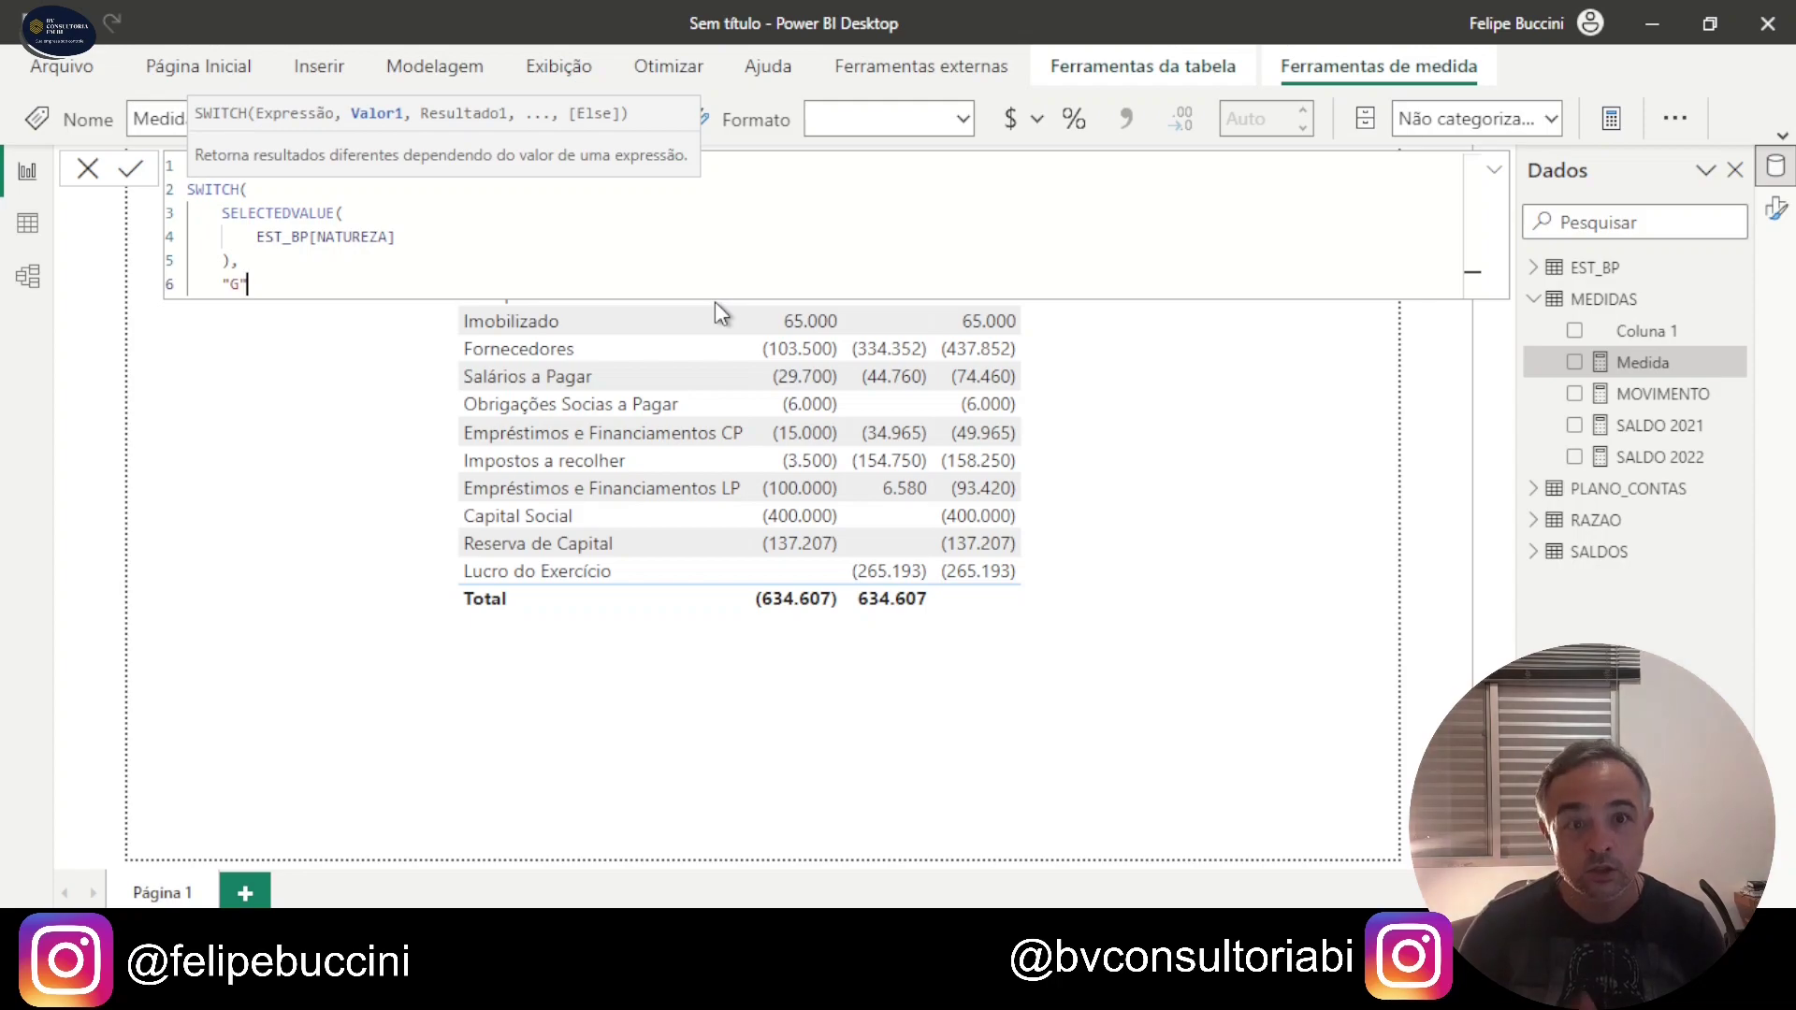
type(", \"")
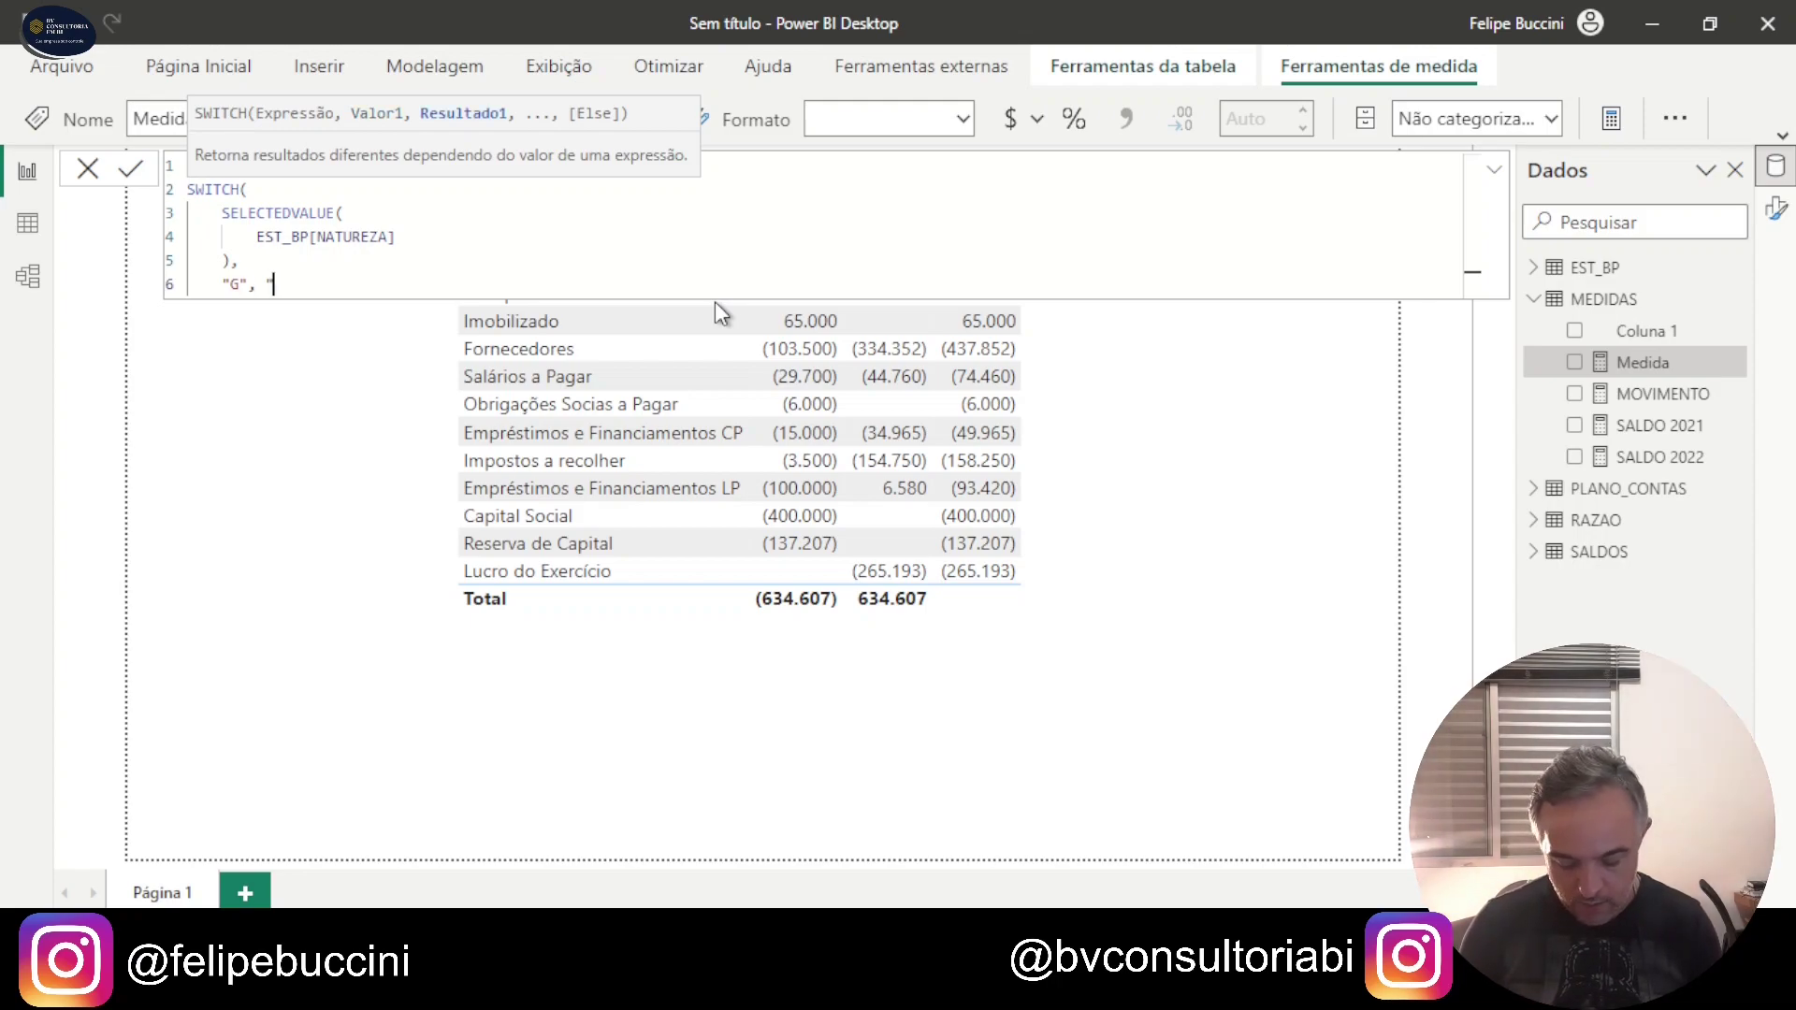
type("GRU")
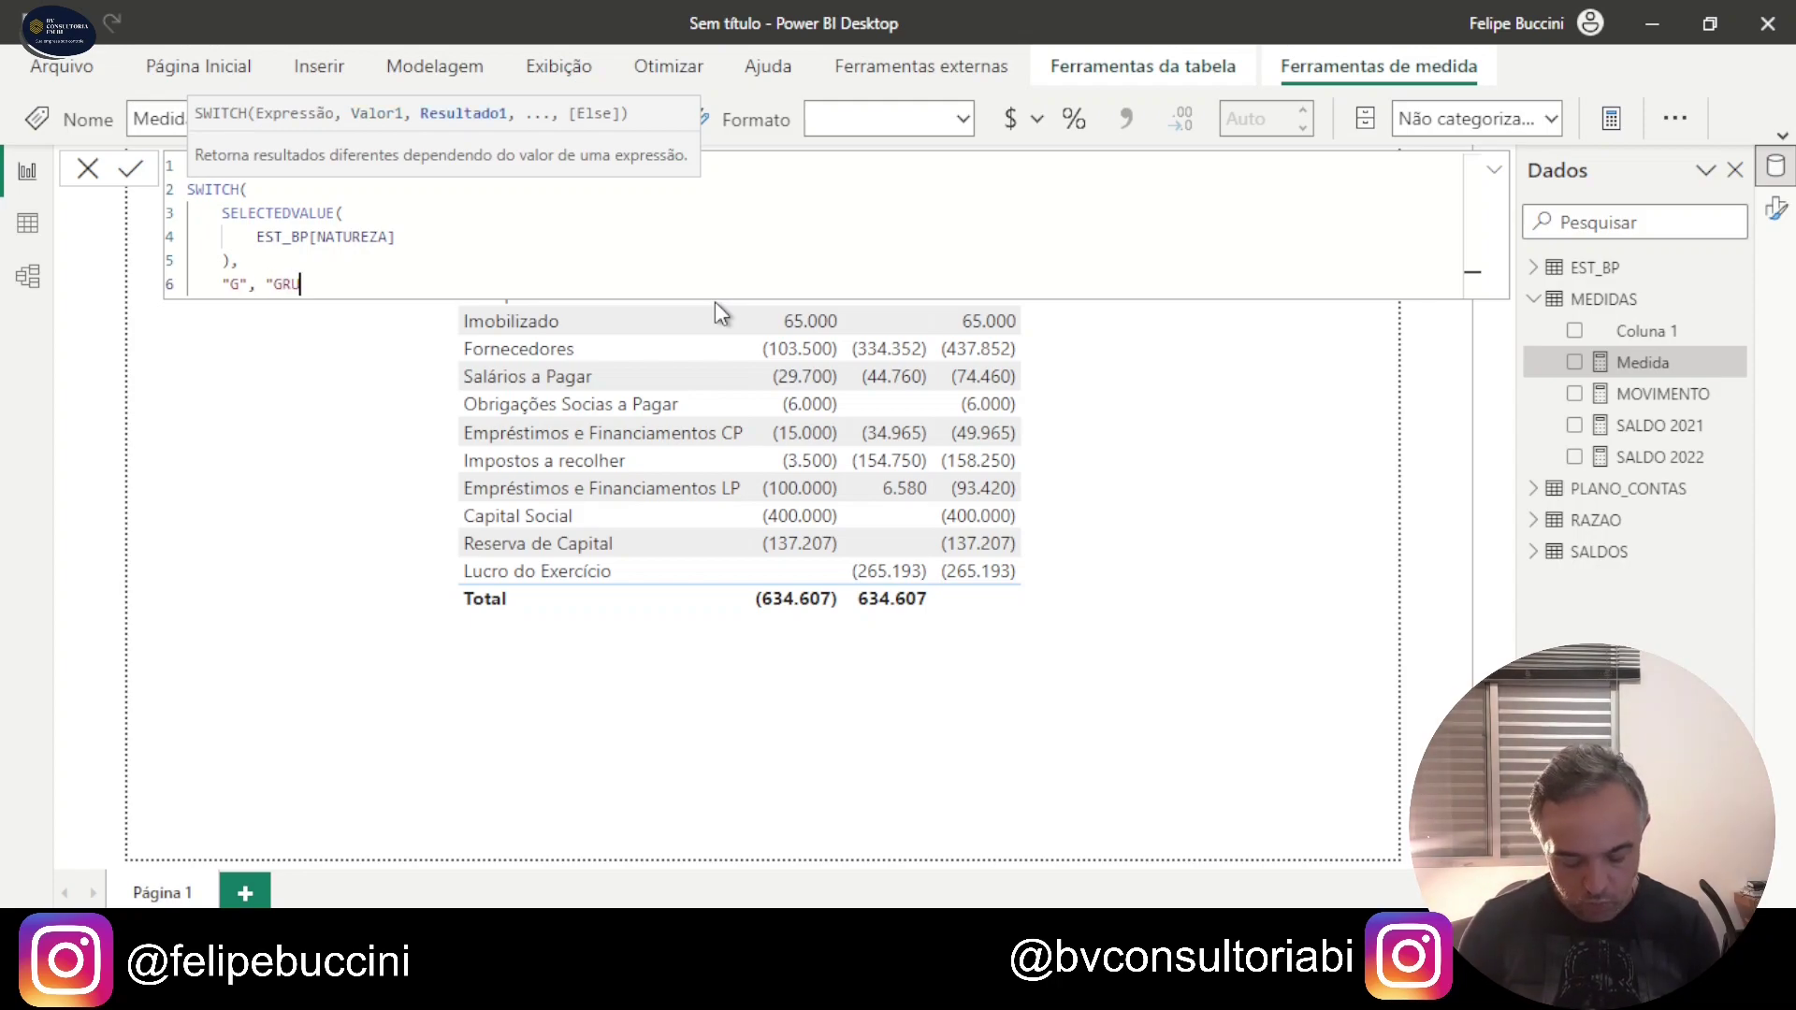
type("PO\",")
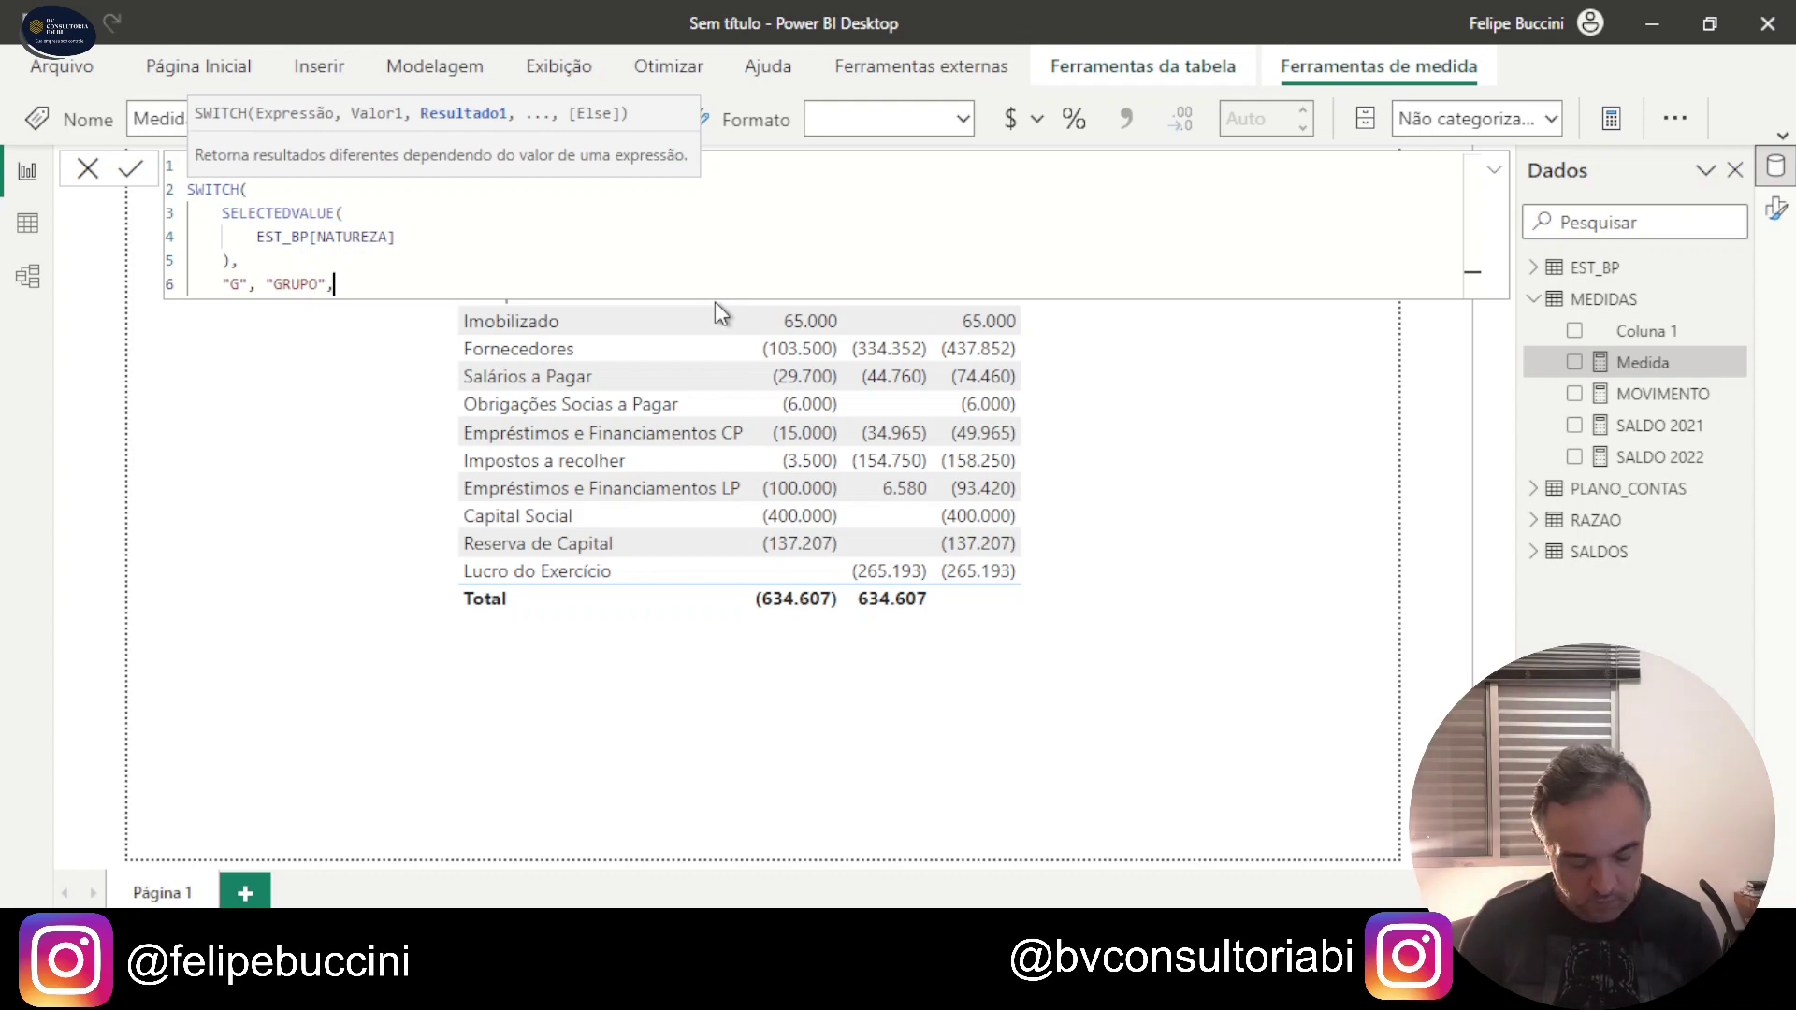
Step: Add two more SWITCH pairs on separate lines, "G1" returning "GRUPO 1" and "G2" returning "GRUPO 2"
key("shift+Return")
type("\"G1\",")
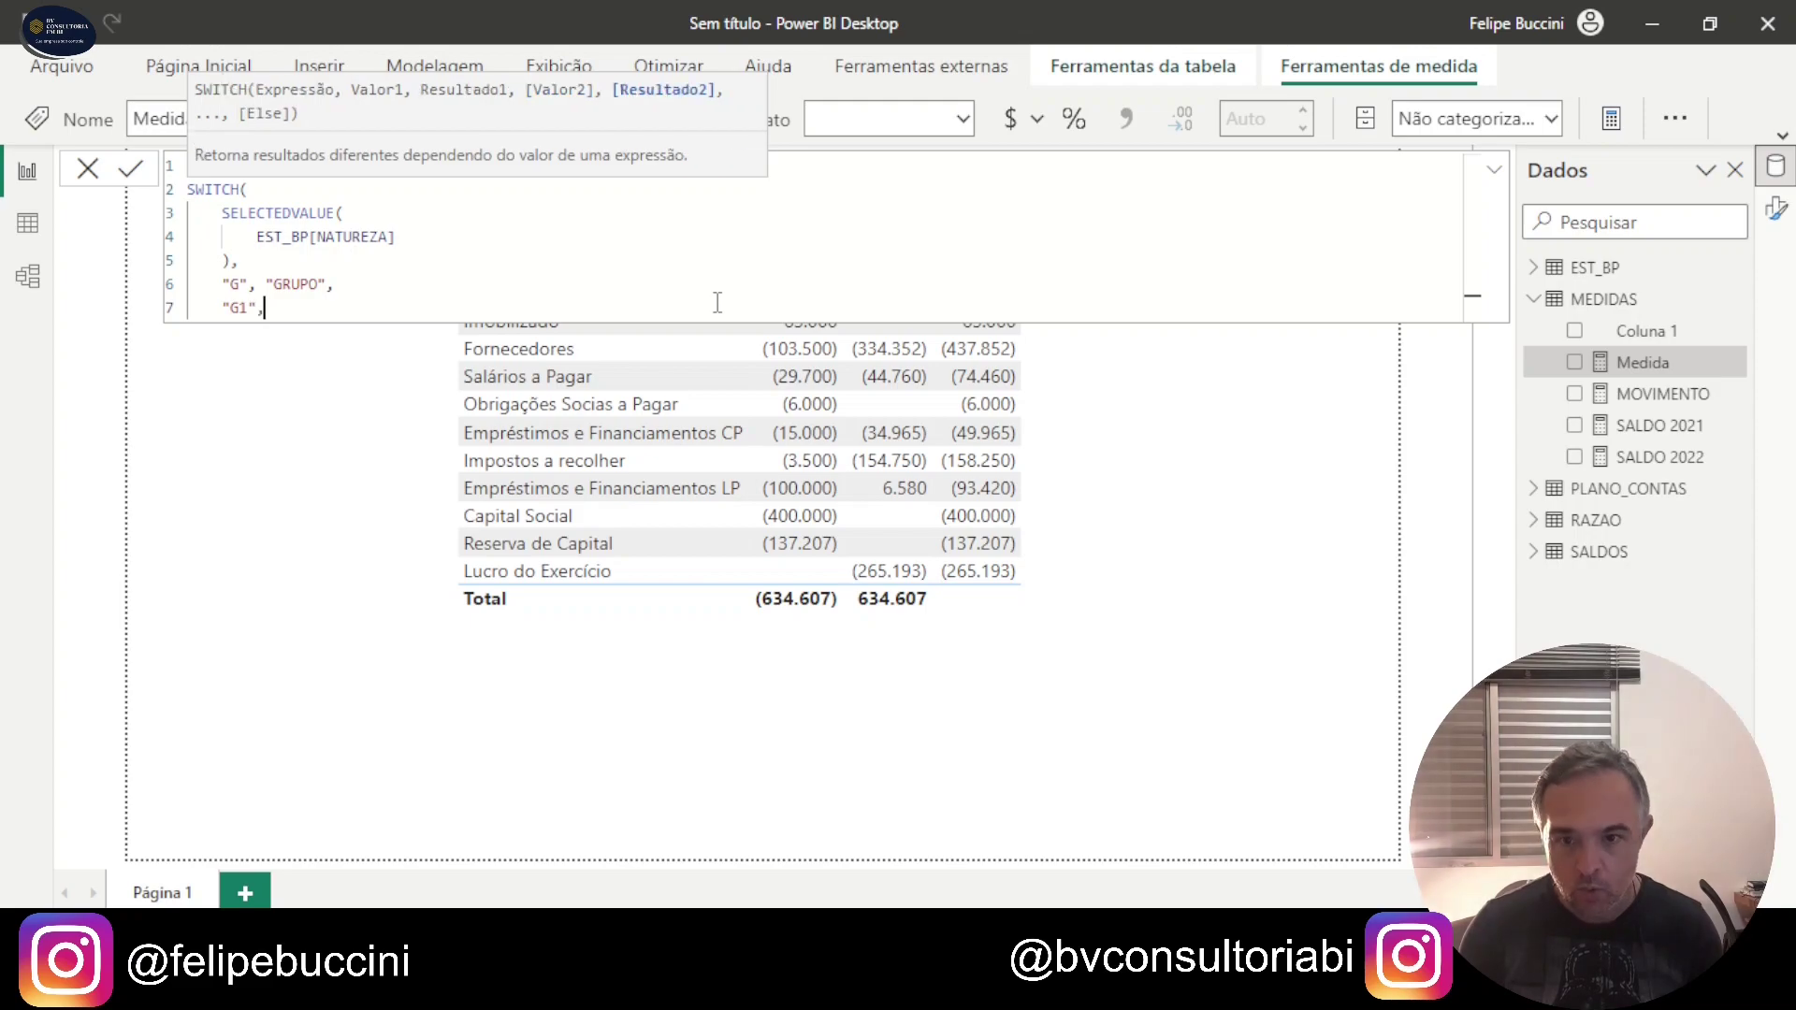
type(" \"GRUP")
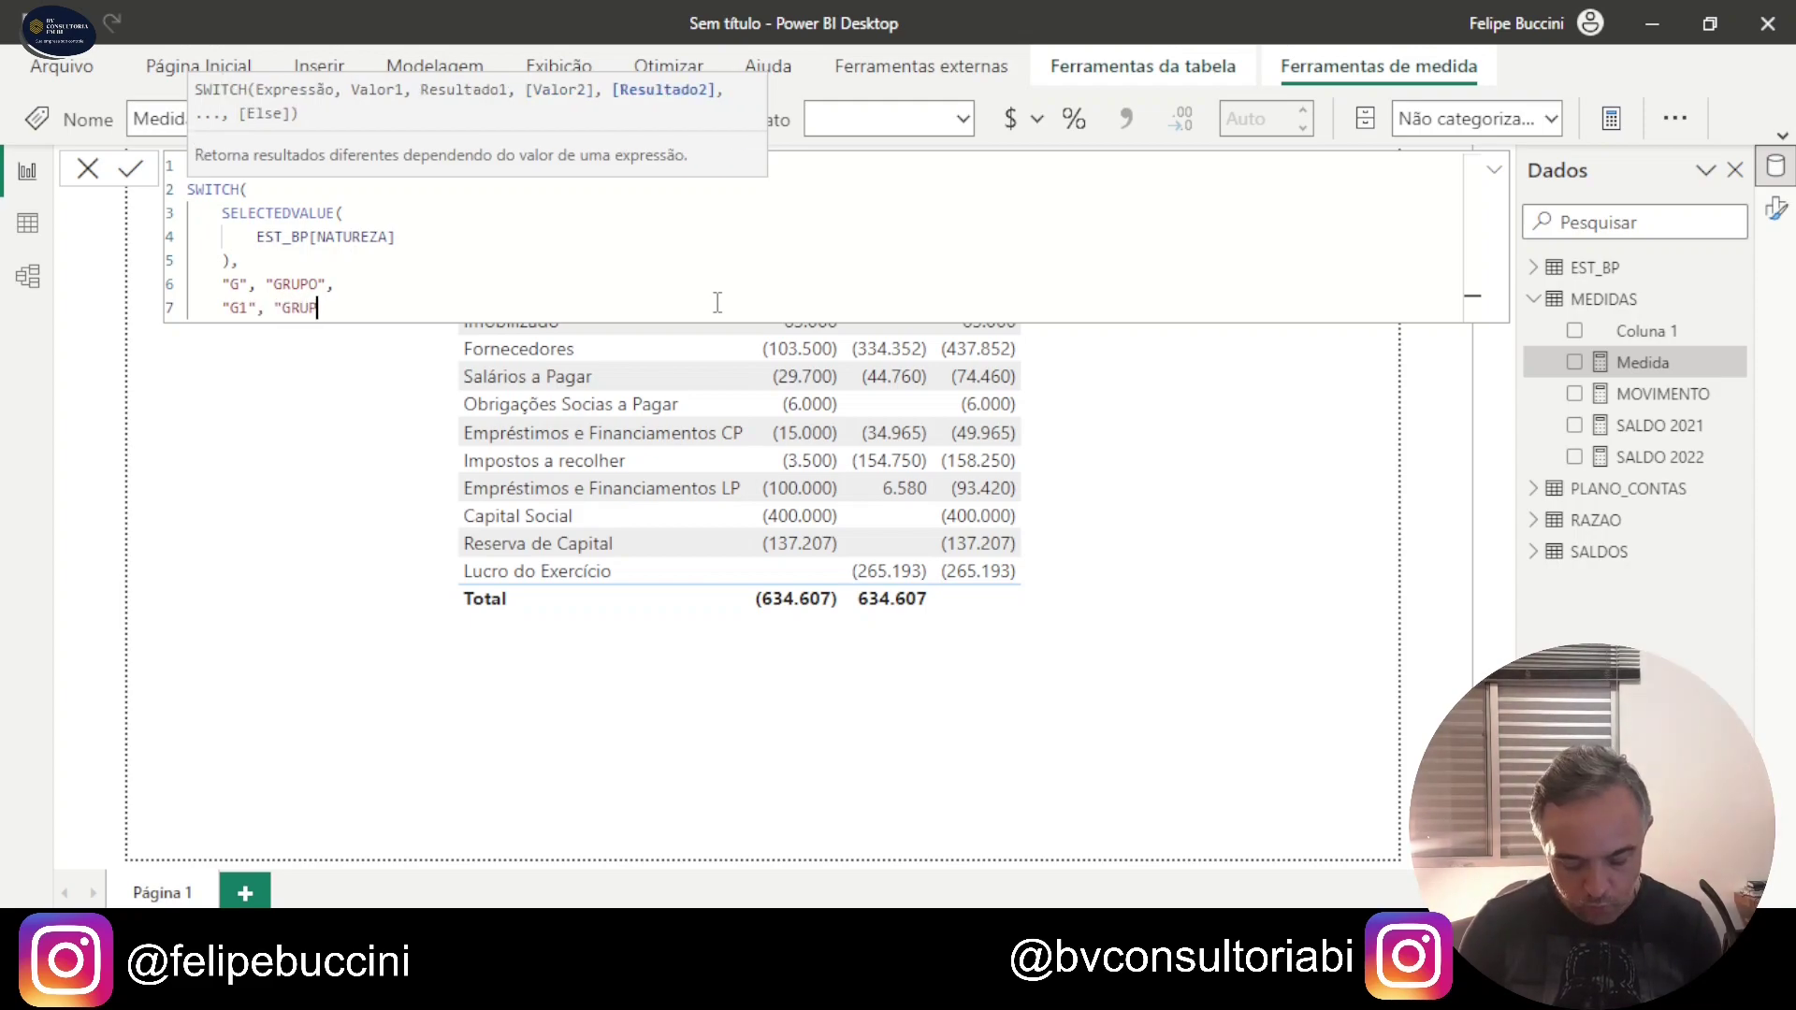
type("O 1")
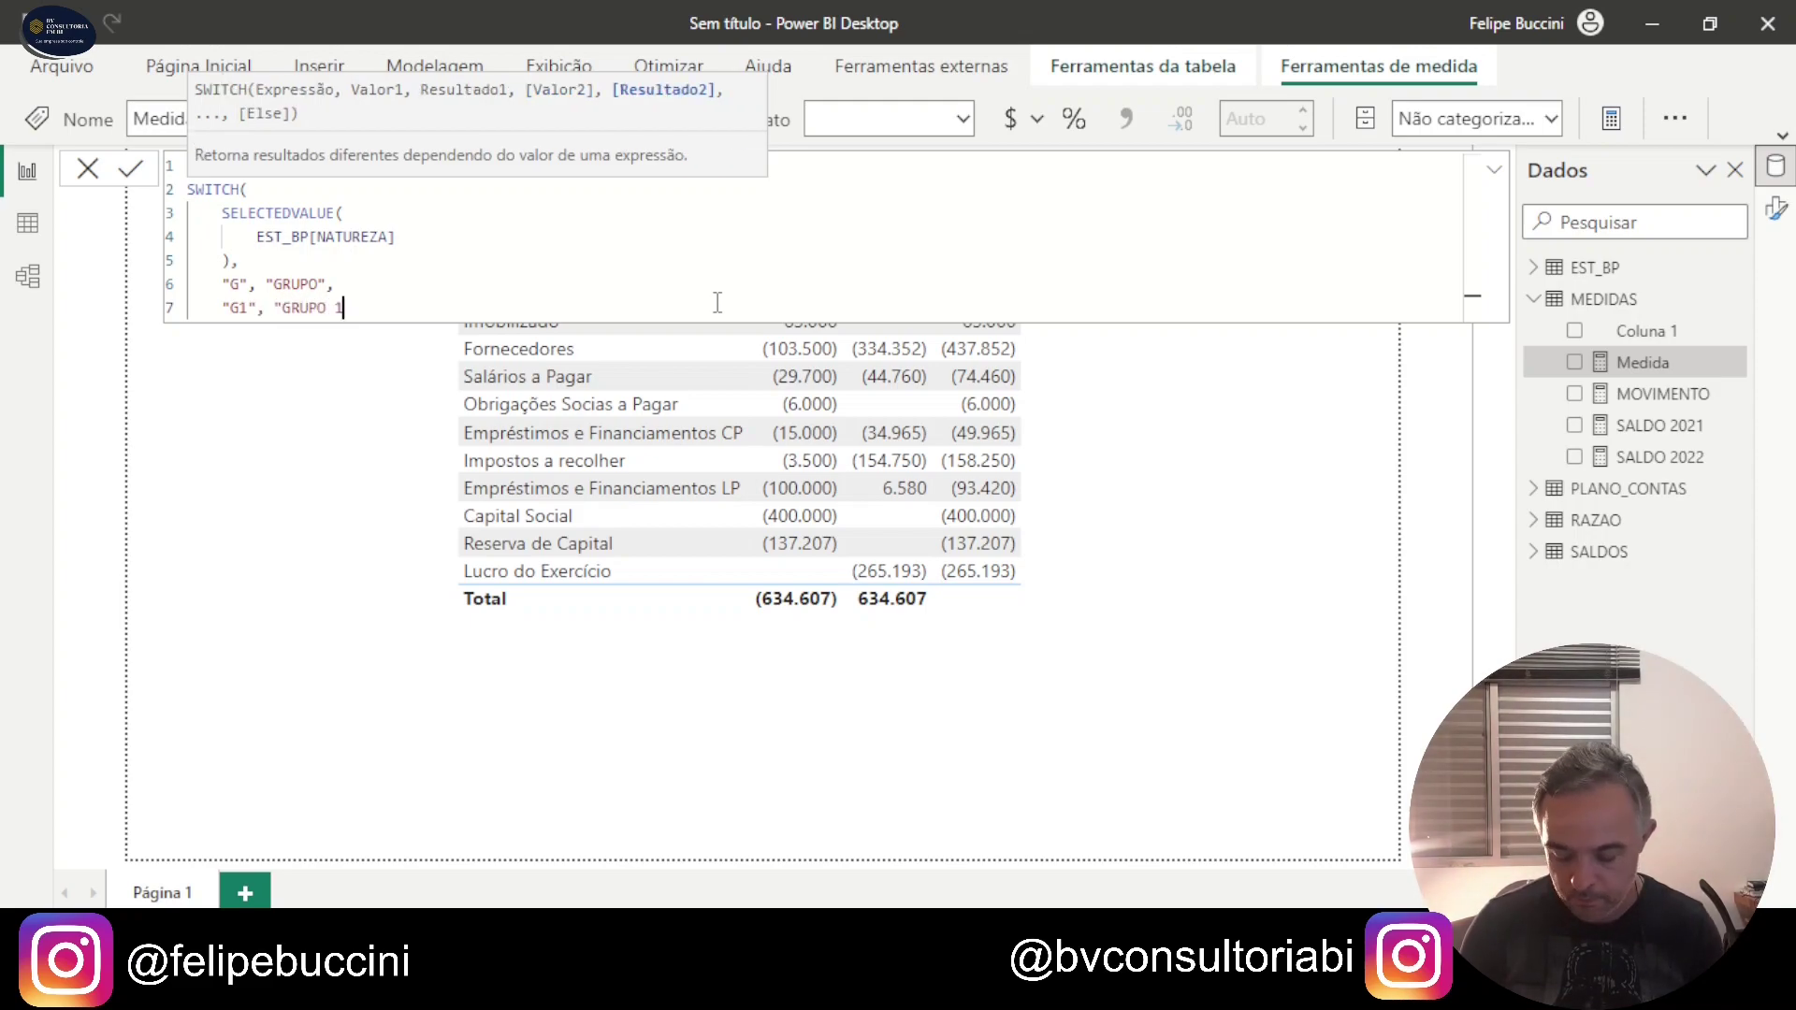
type("\",")
key("shift+Return")
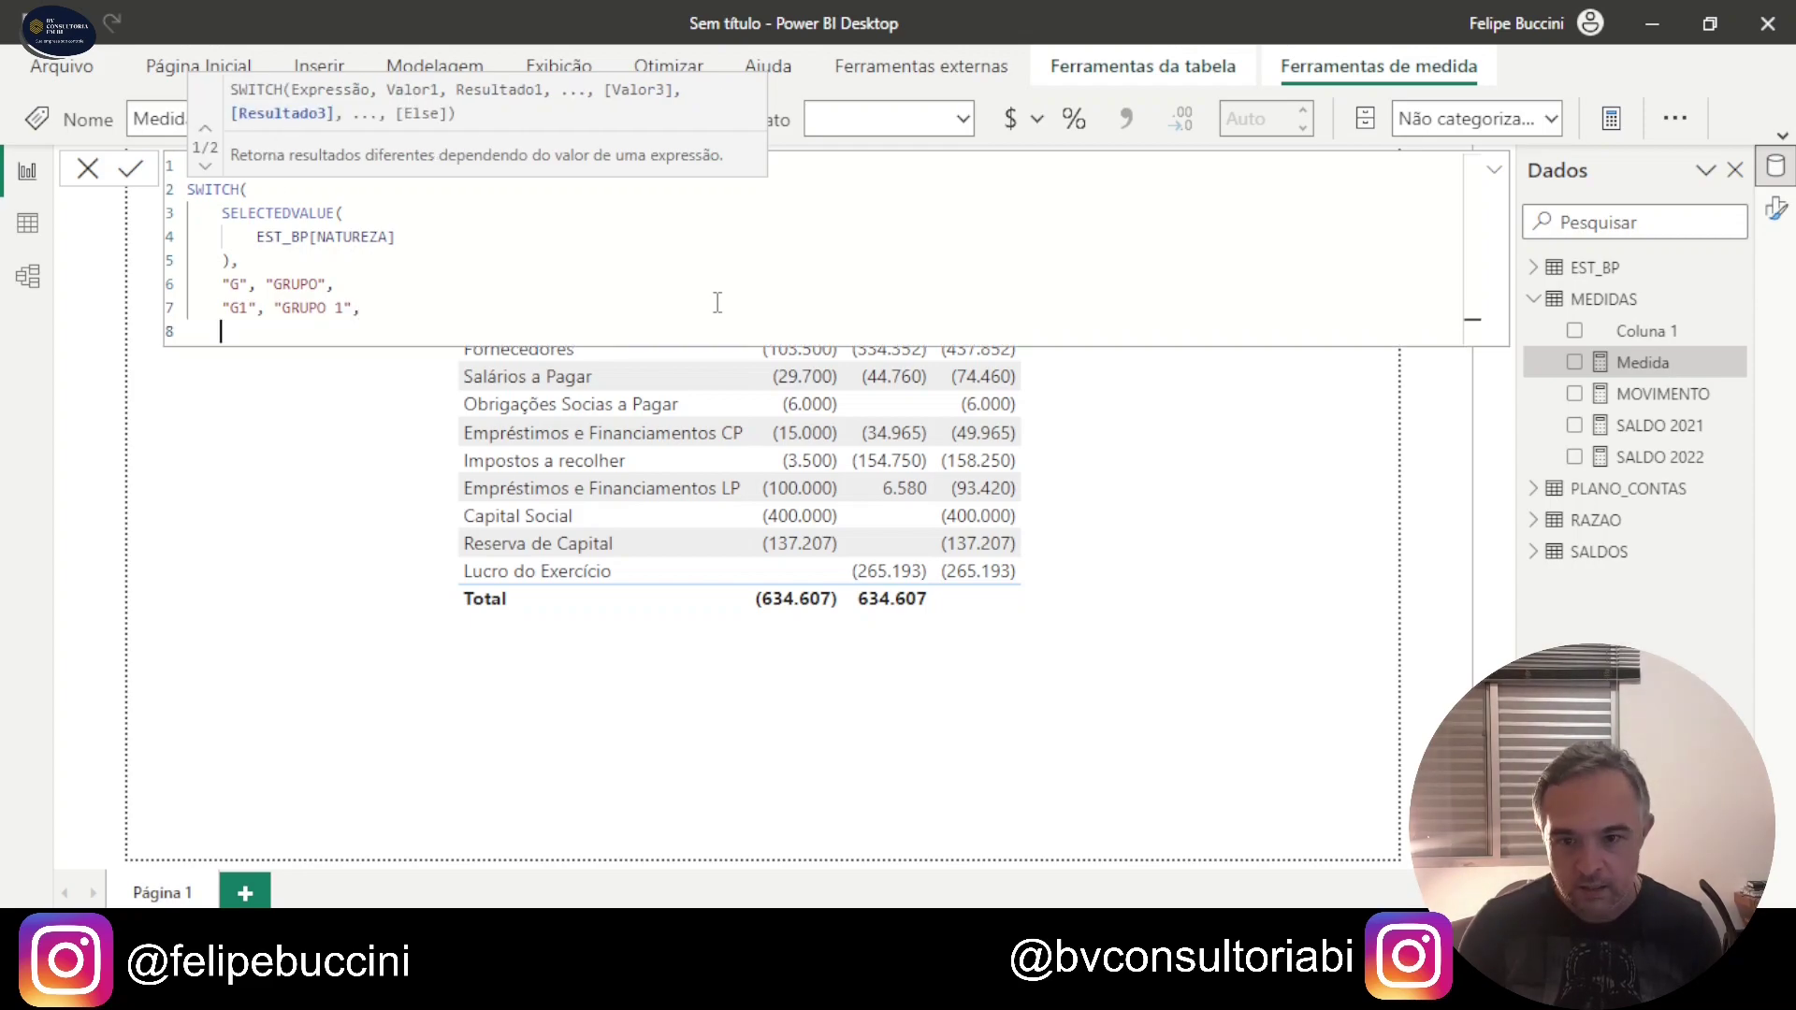
type("\"G2\"")
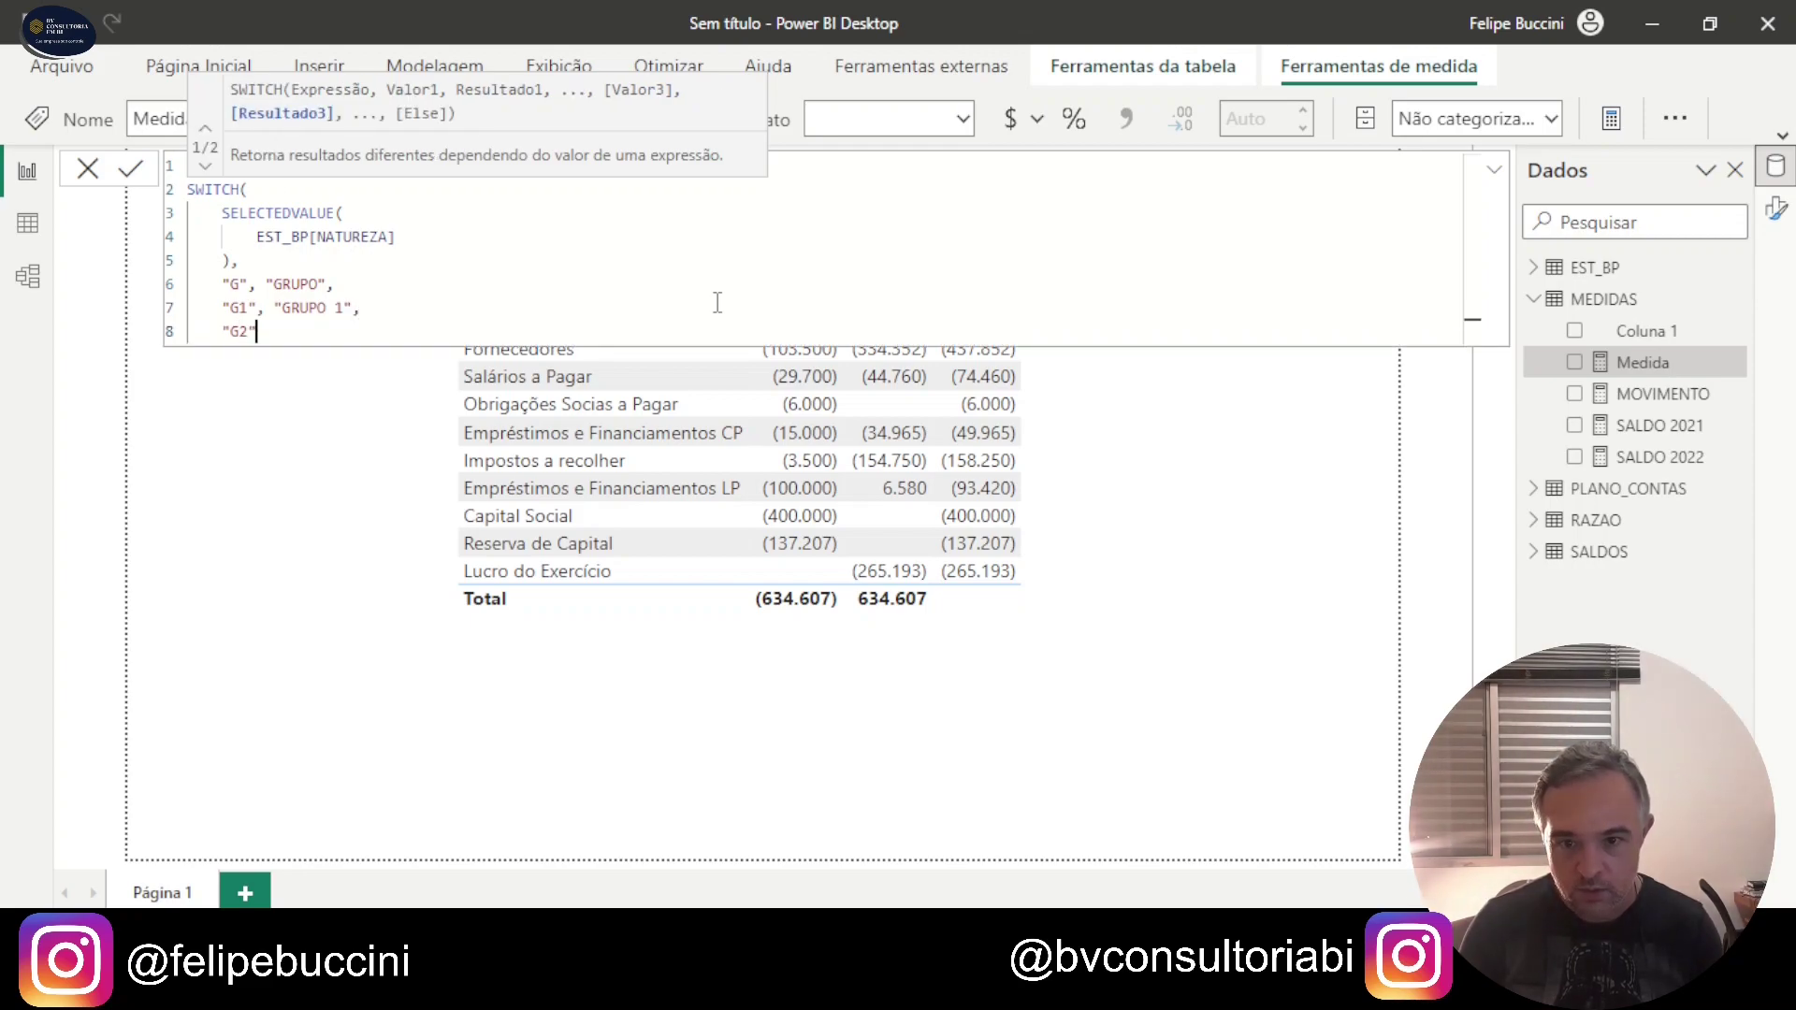
type(", \"GRU")
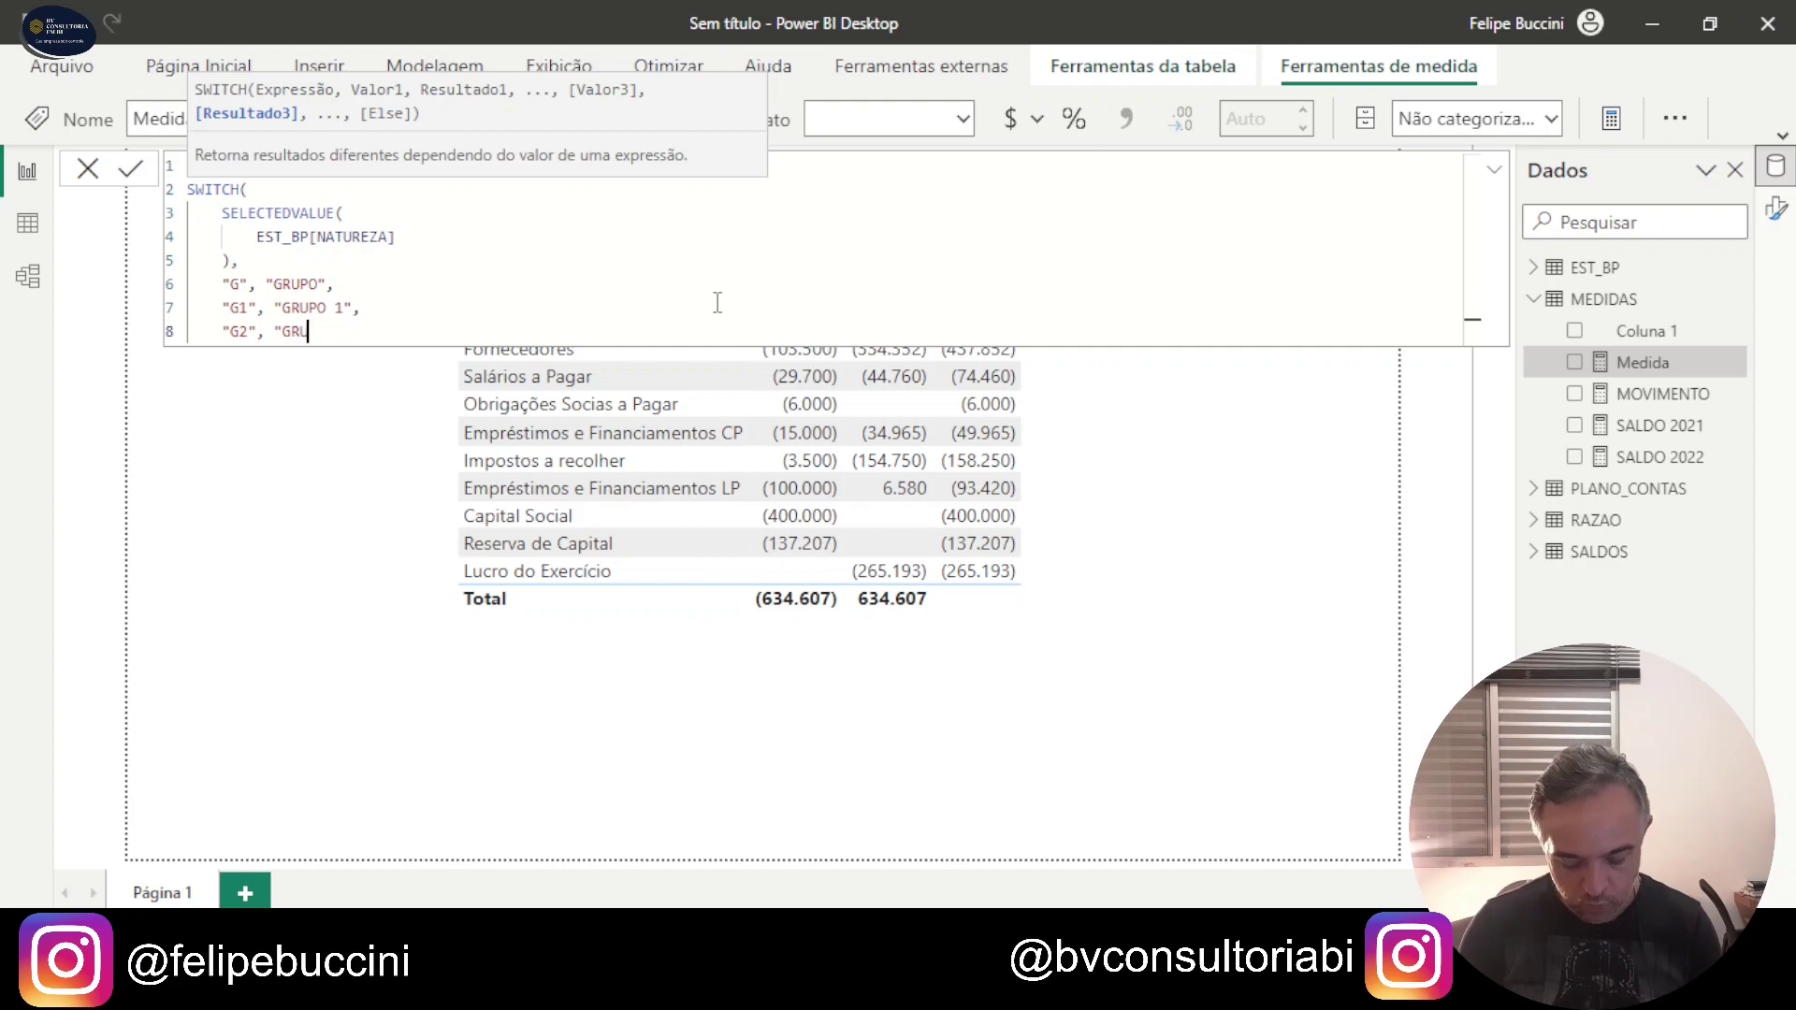
type("PO 2\",")
Step: Add the last pair, "A" returning "ANALITICO", close SWITCH on its own line and commit the VALOR BP measure
key("Return")
type("\"")
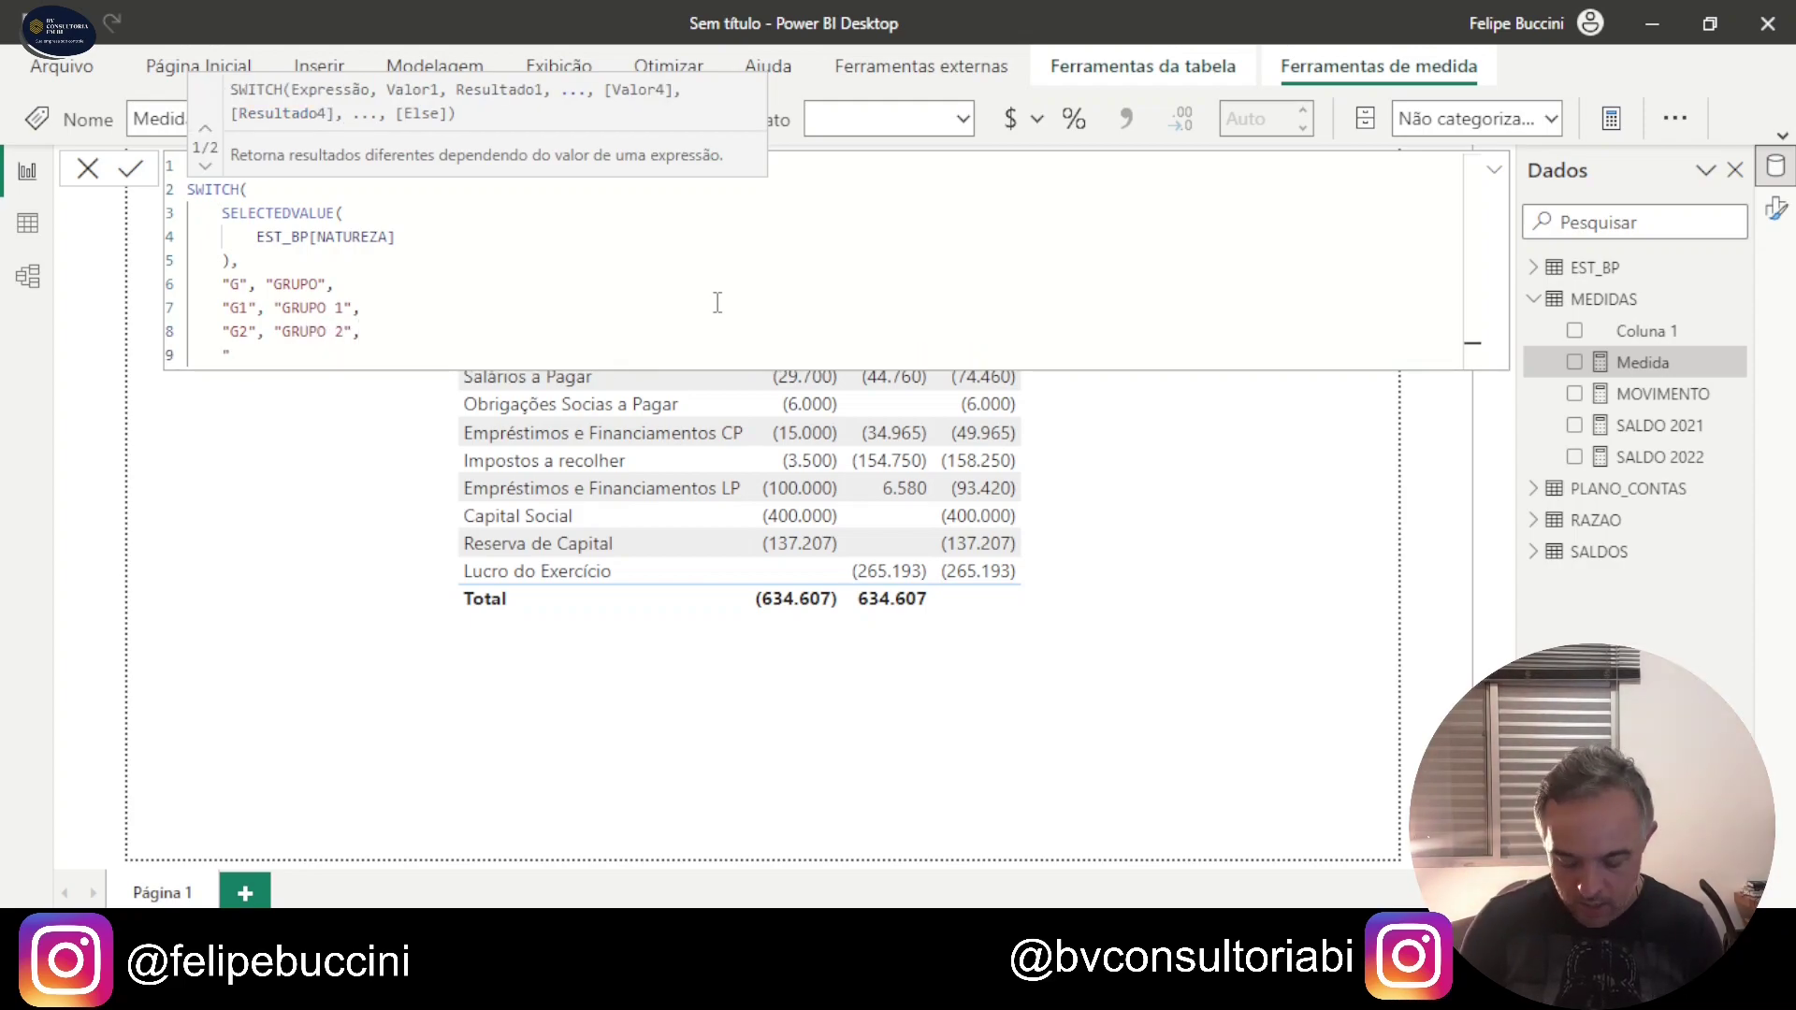
type("A\", ")
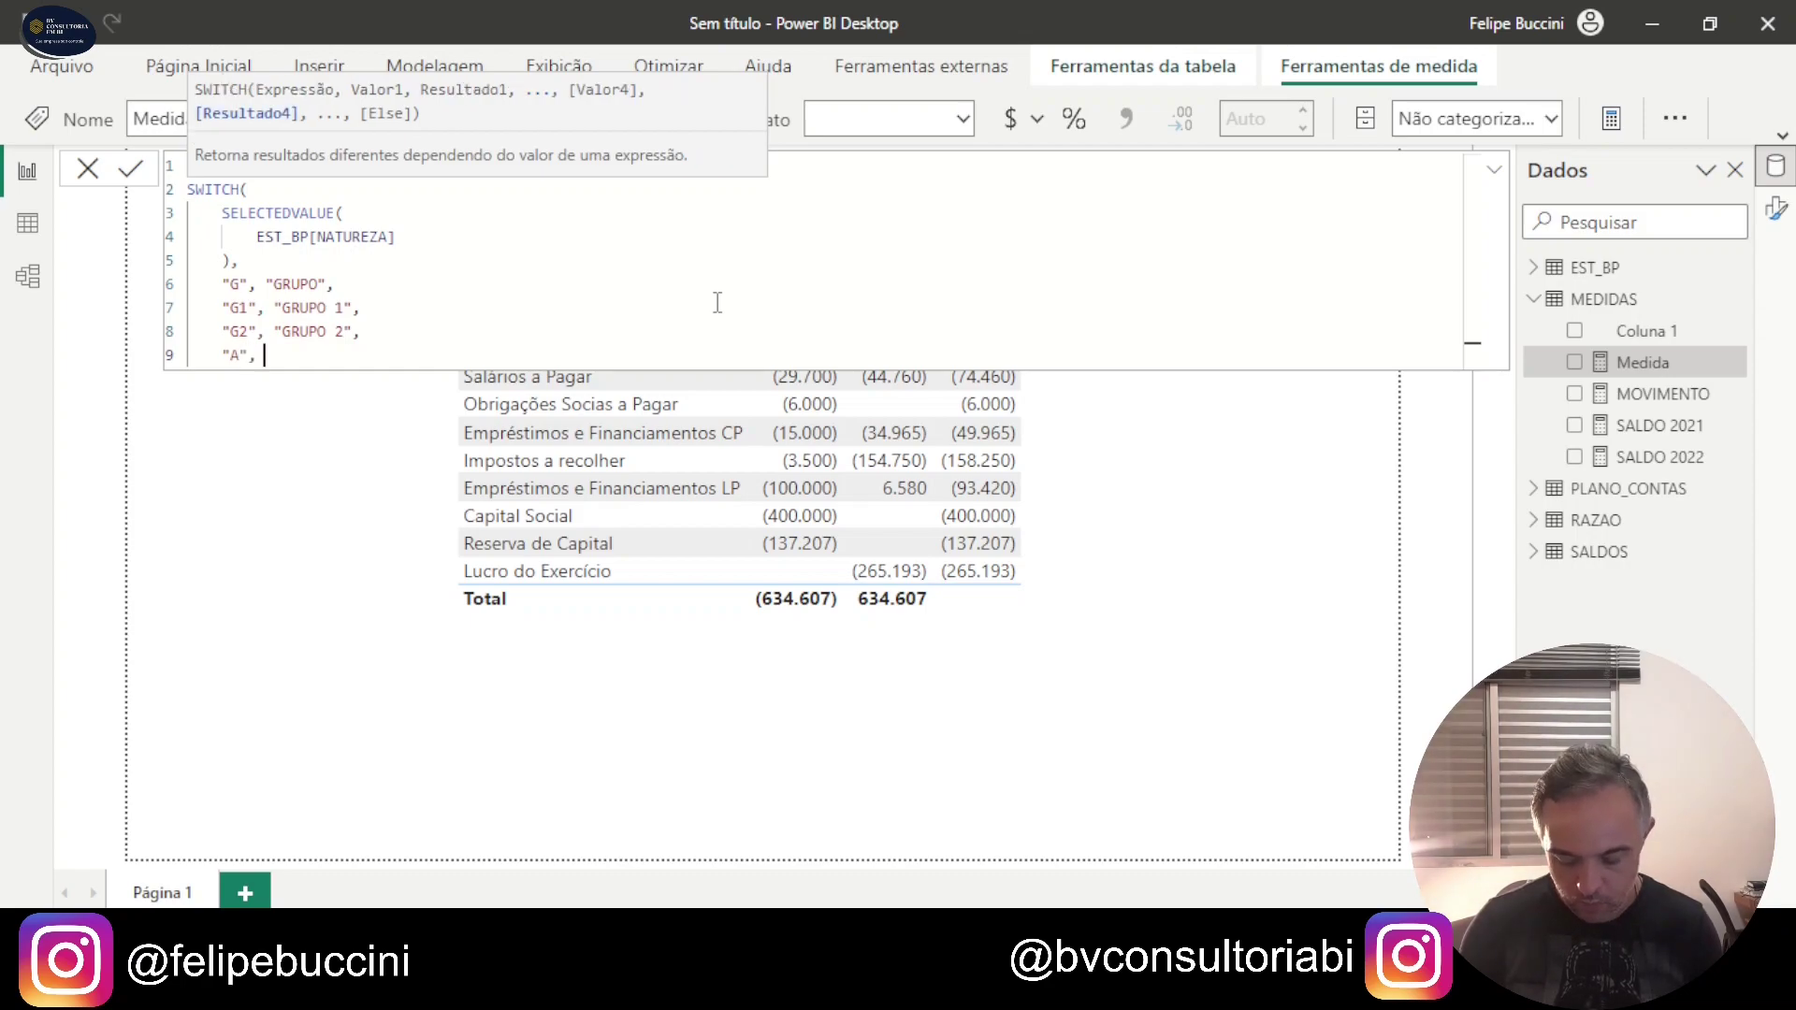
type("\"ANALITIV")
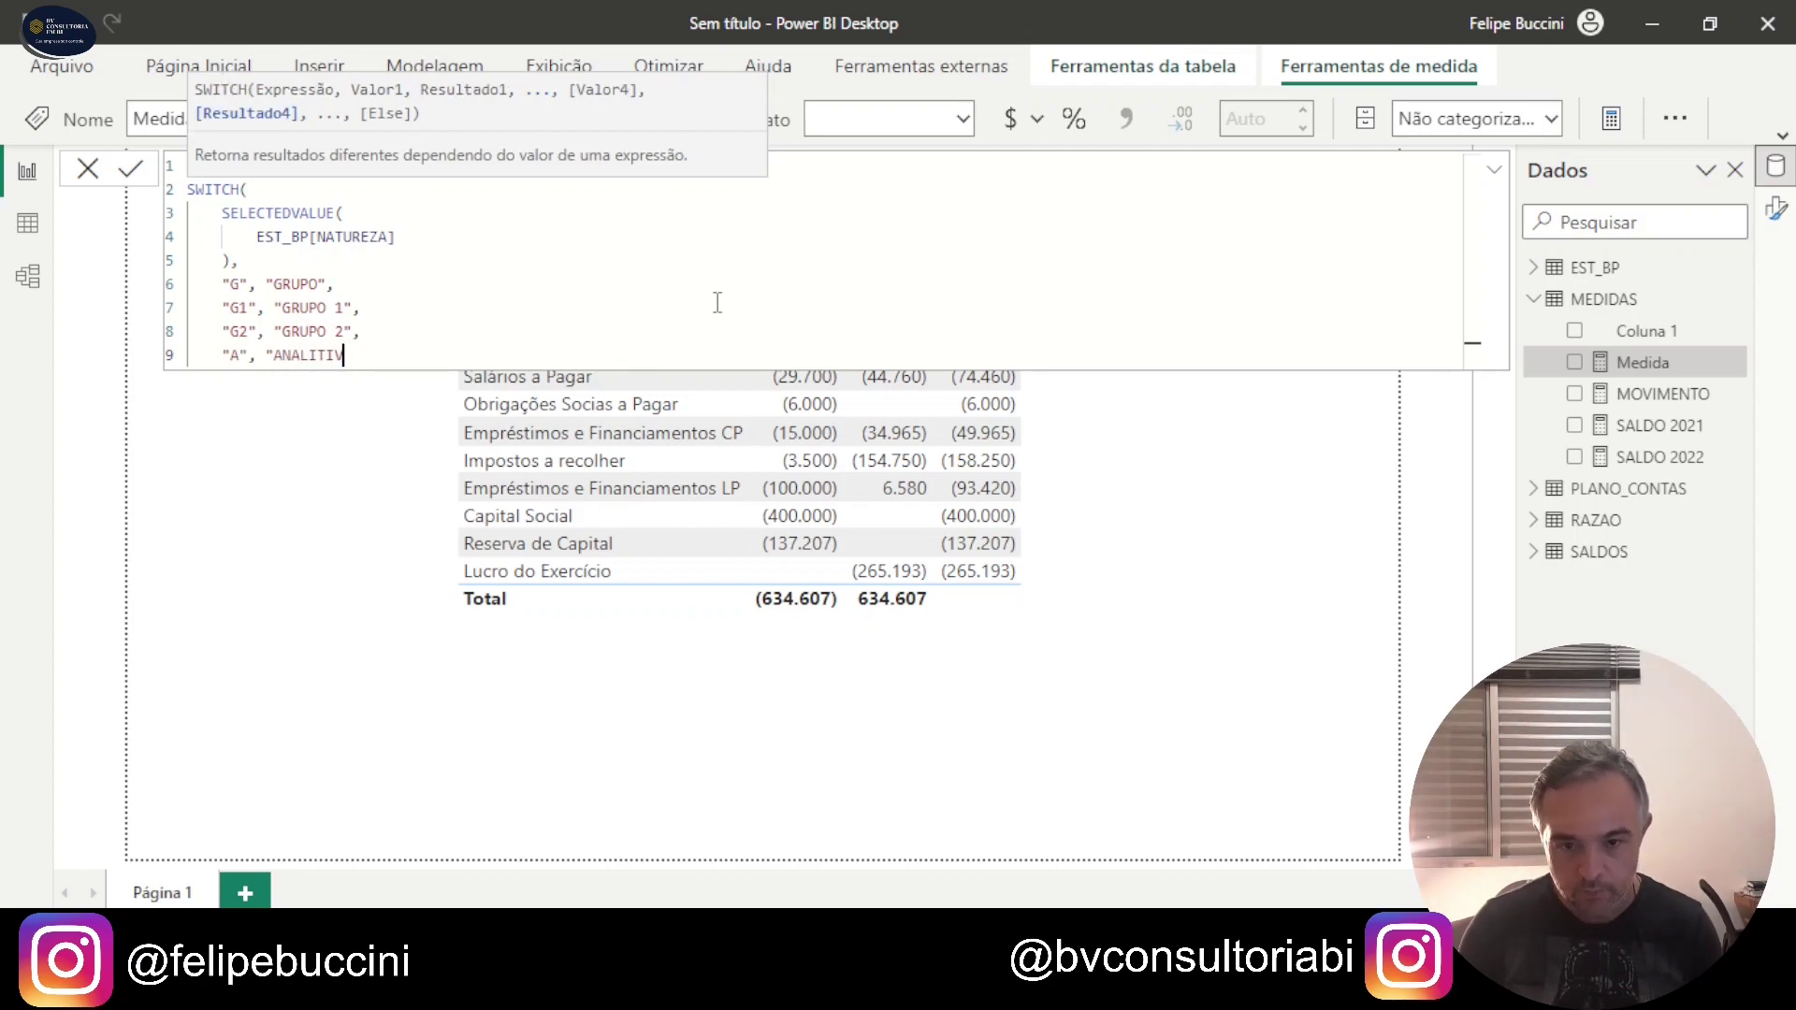
key("BackSpace")
type("CO\"")
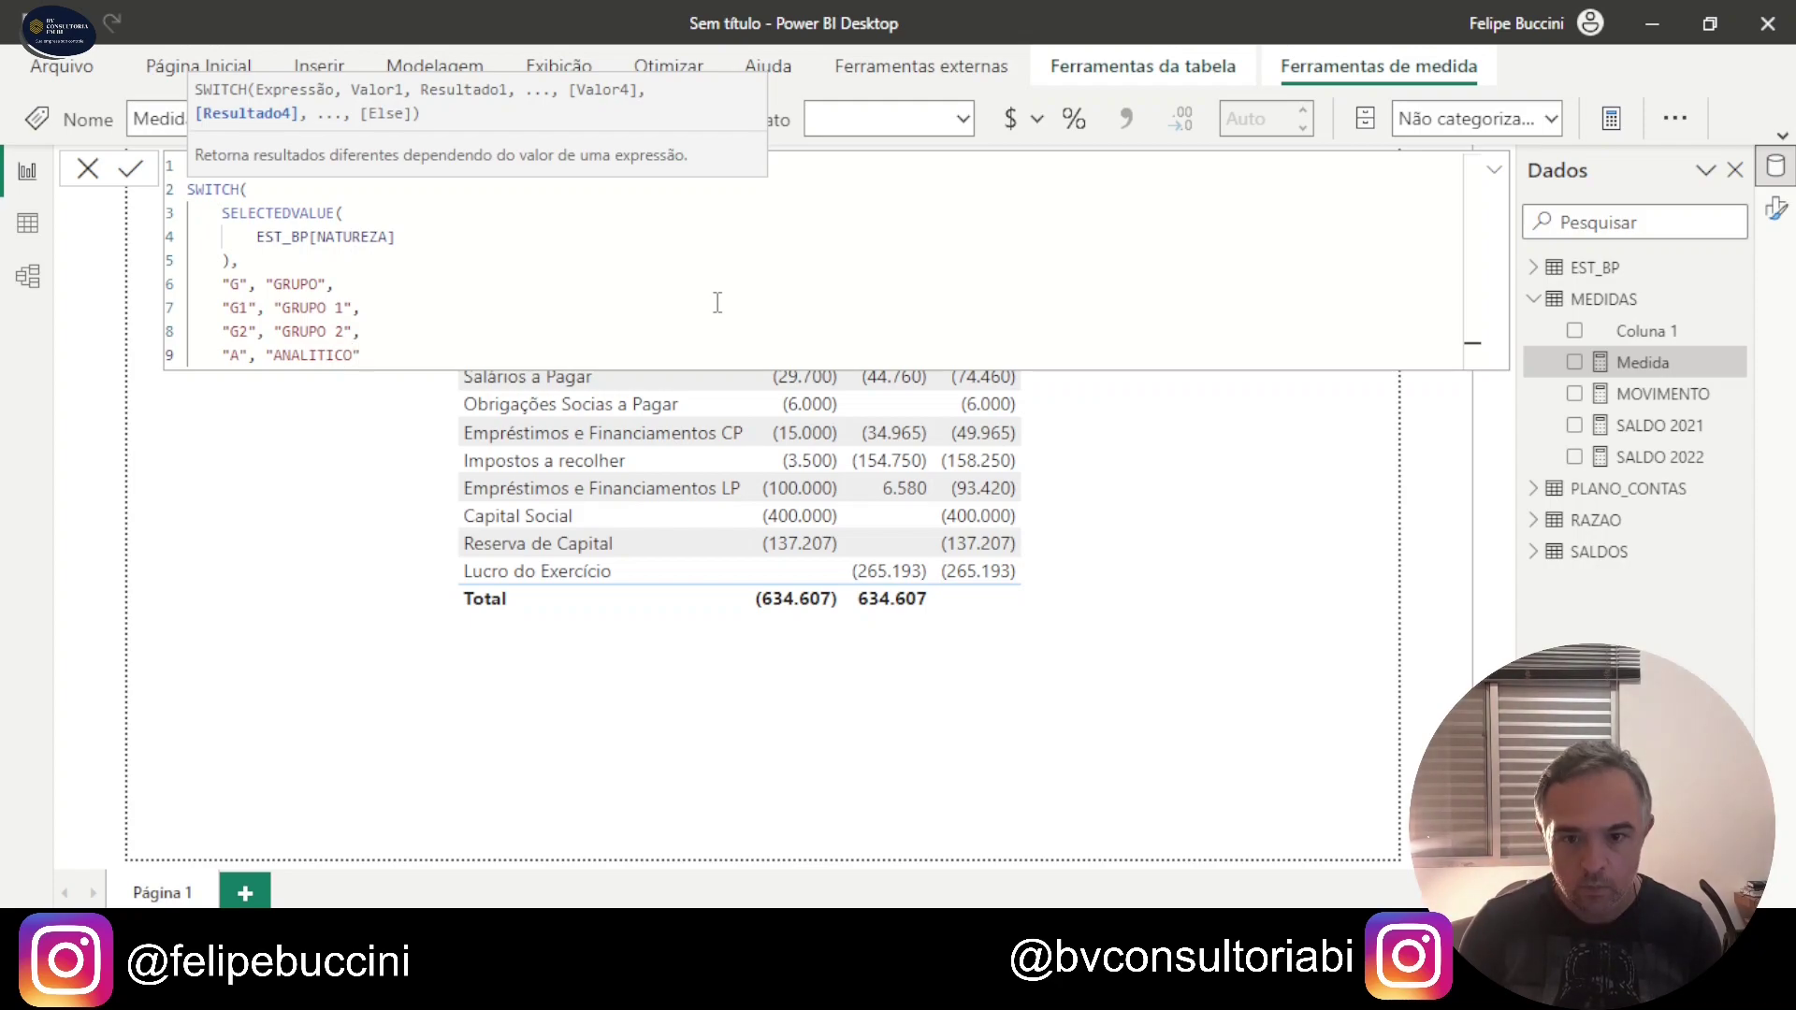
key("shift+Return")
type(")")
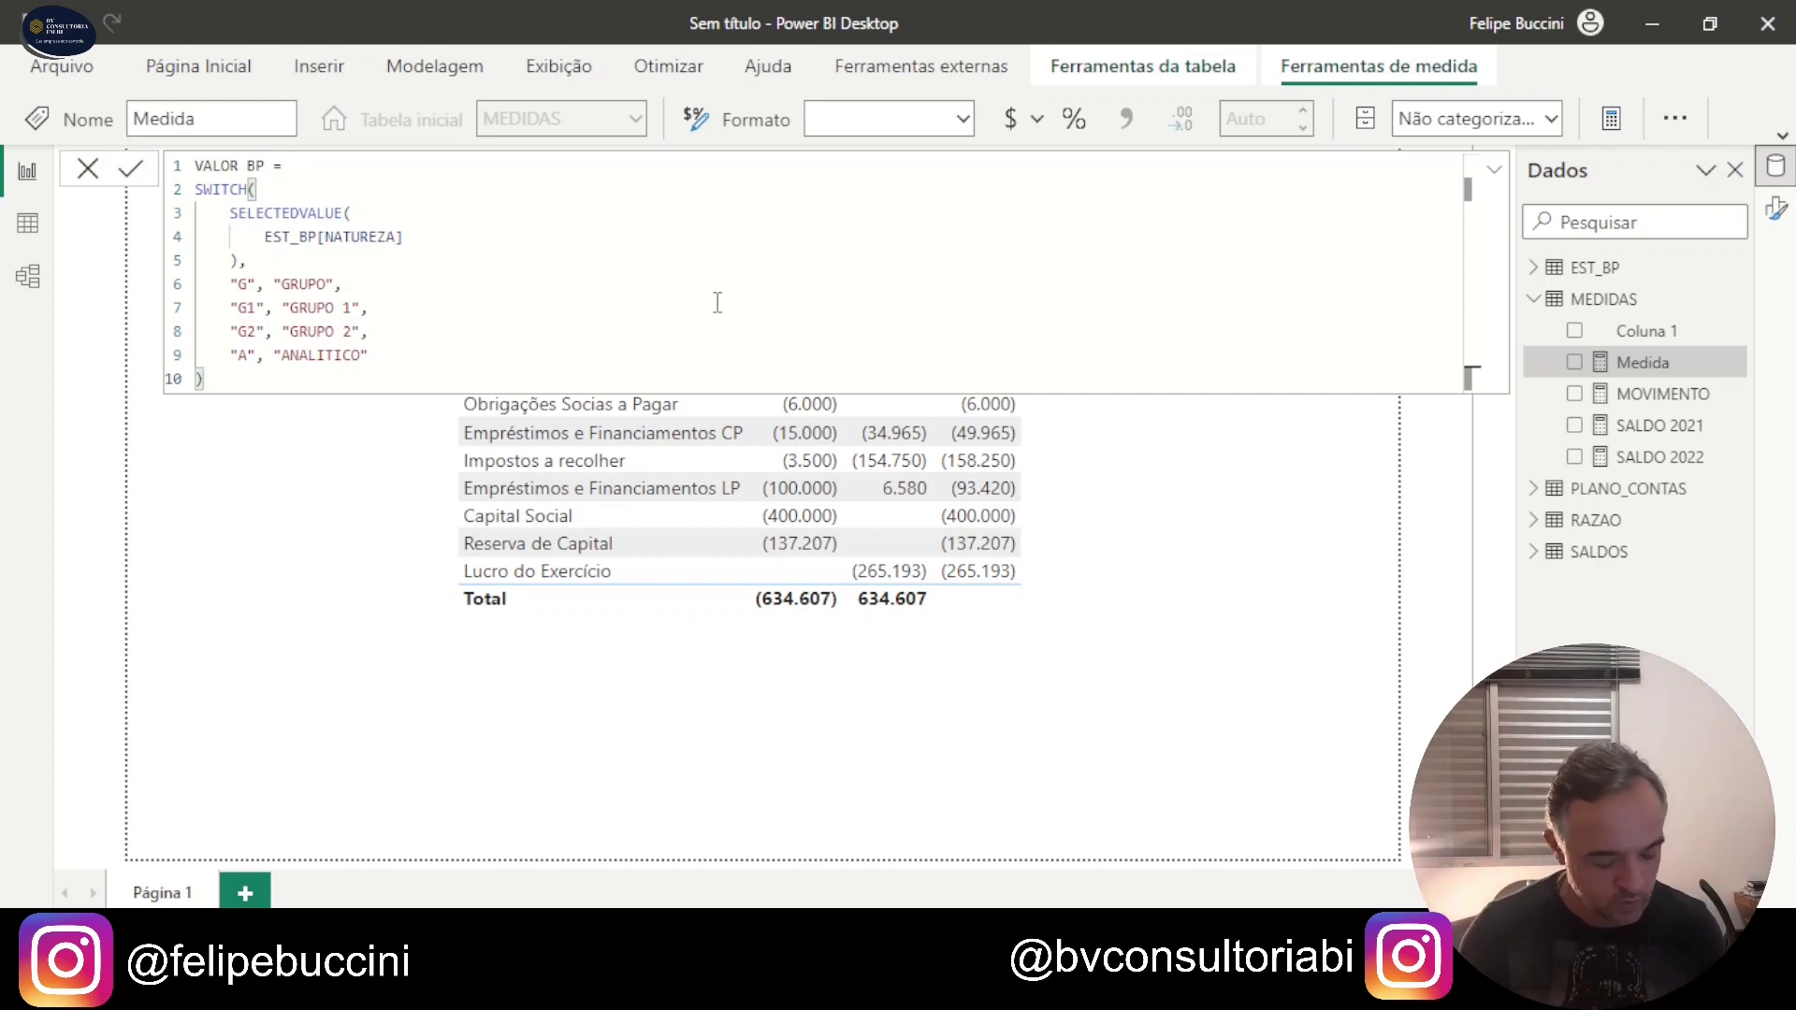
key("Return")
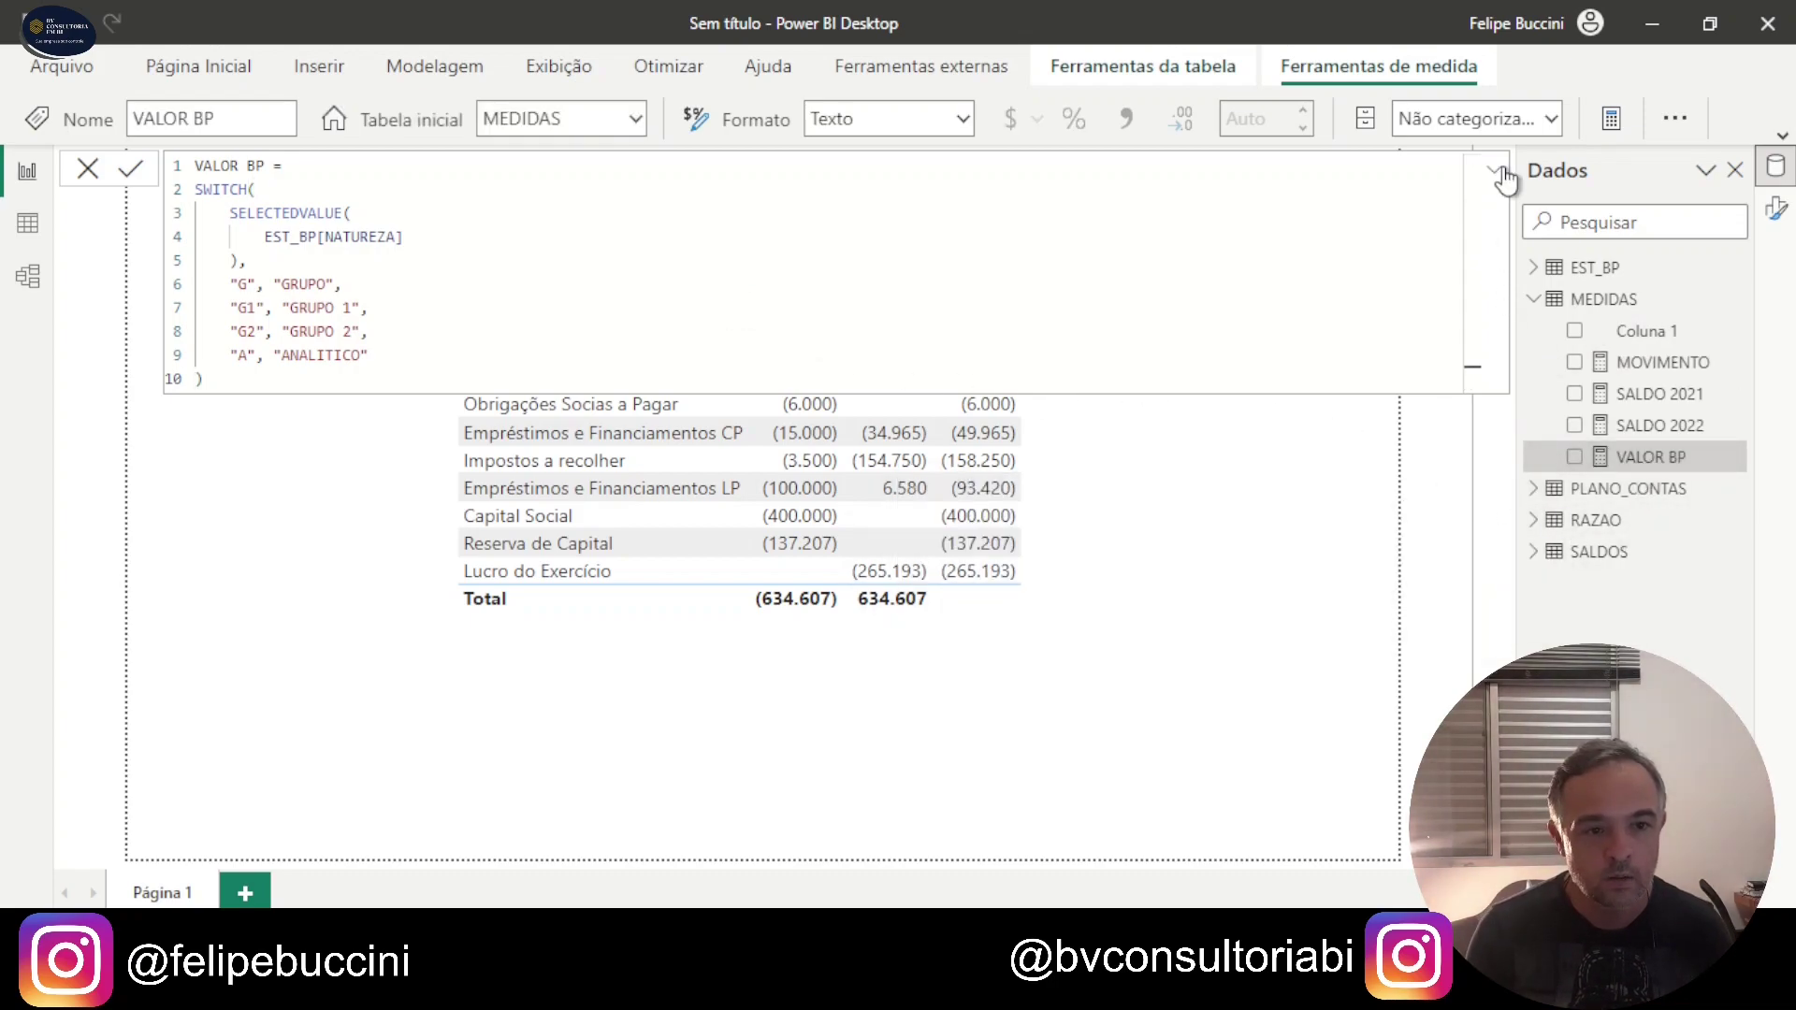
Step: Add VALOR BP as the last column of the table visual and review the text it returns for each row
left_click(1519, 315)
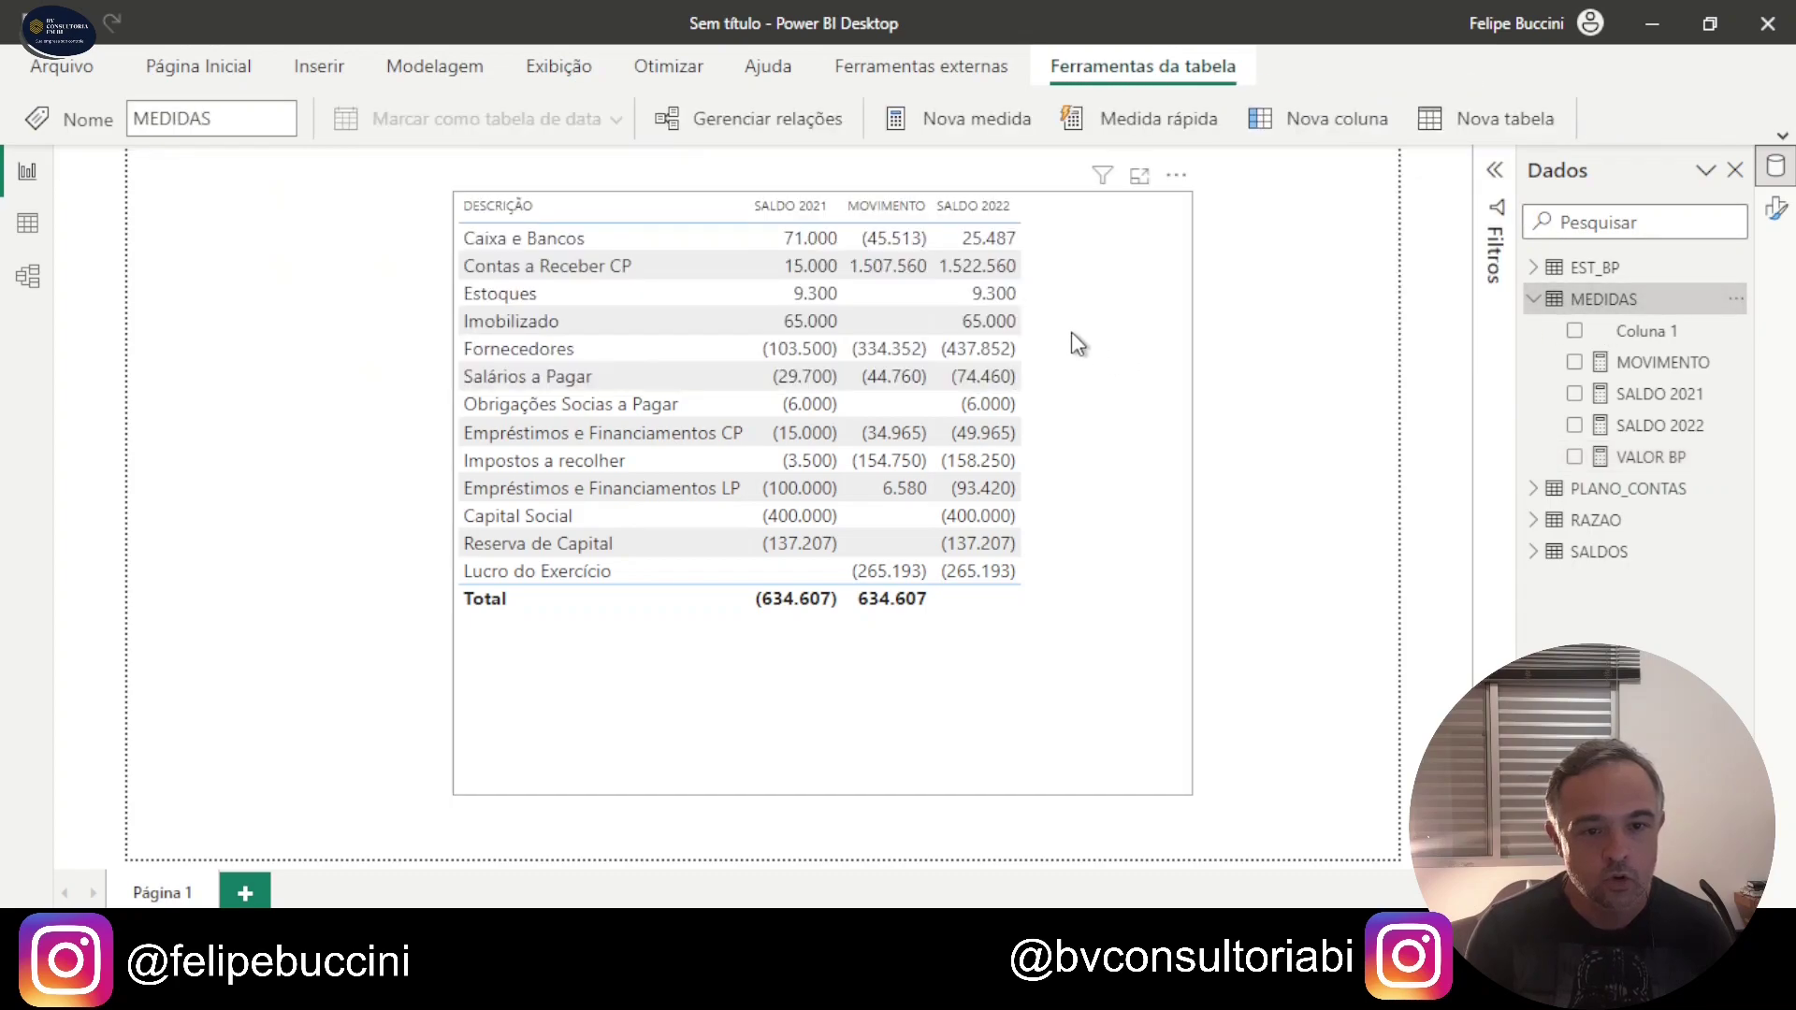
left_click(1181, 369)
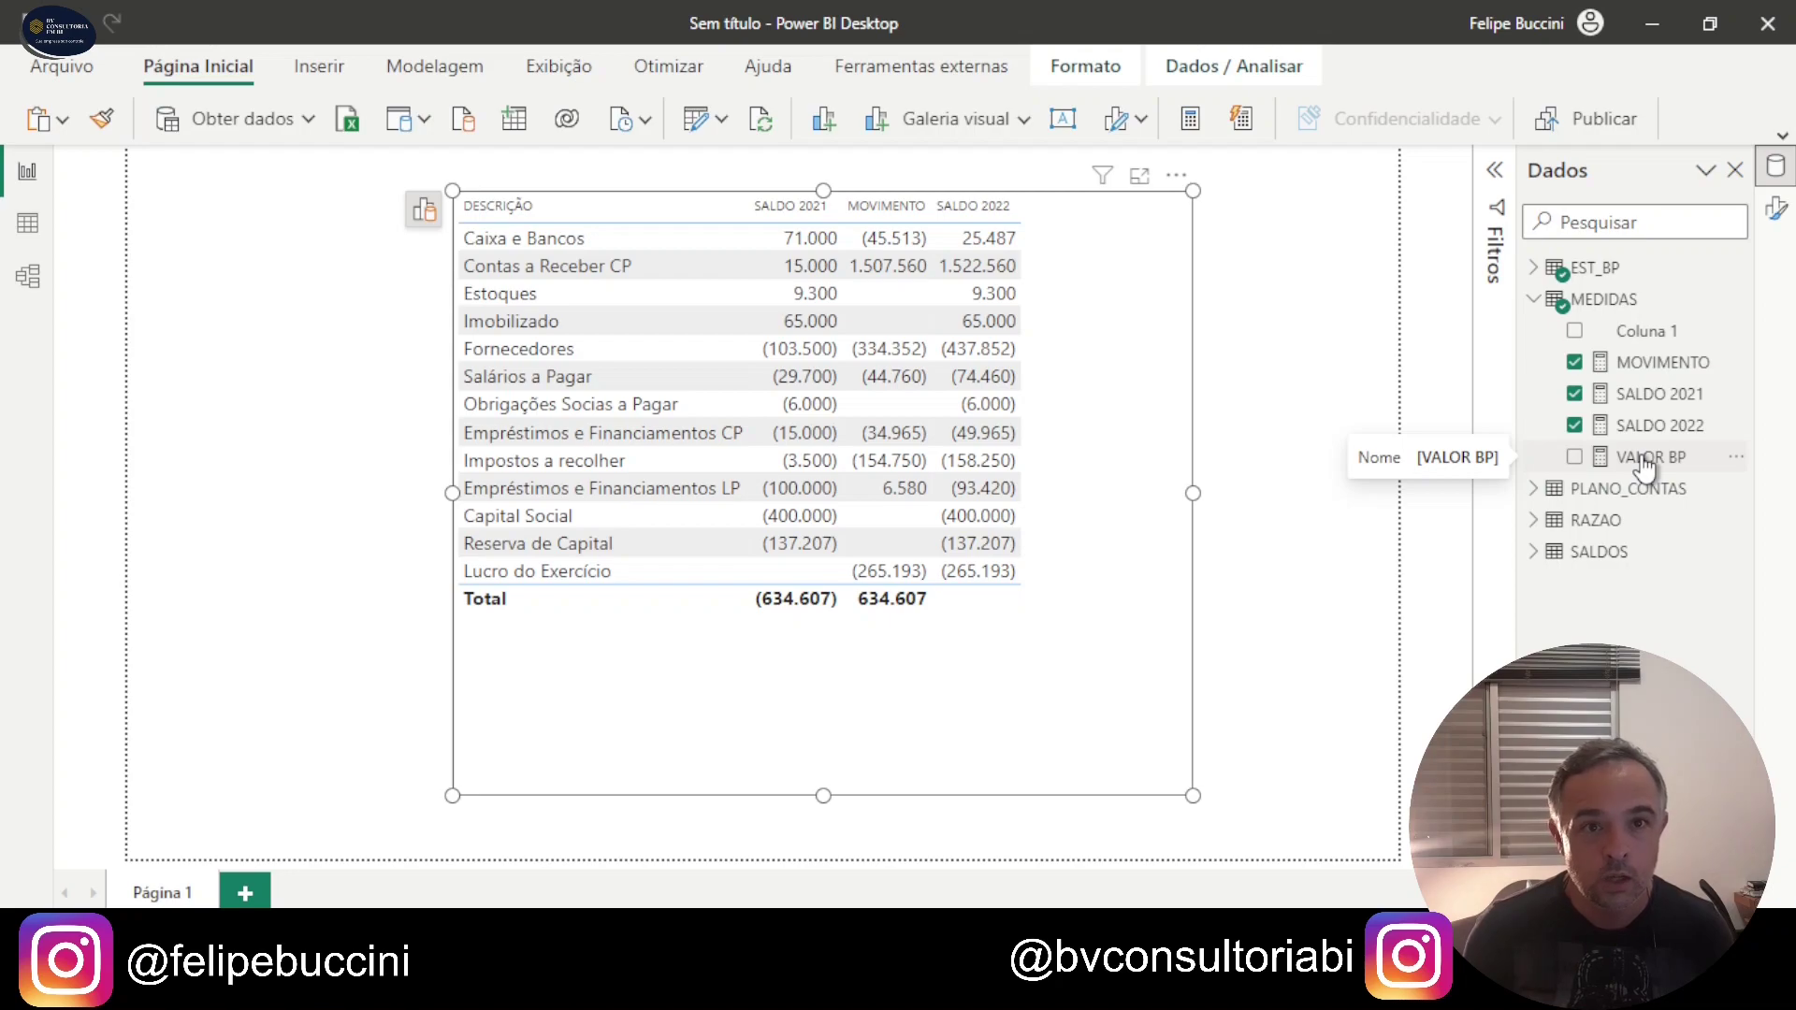
left_click_drag(1645, 465, 1068, 336)
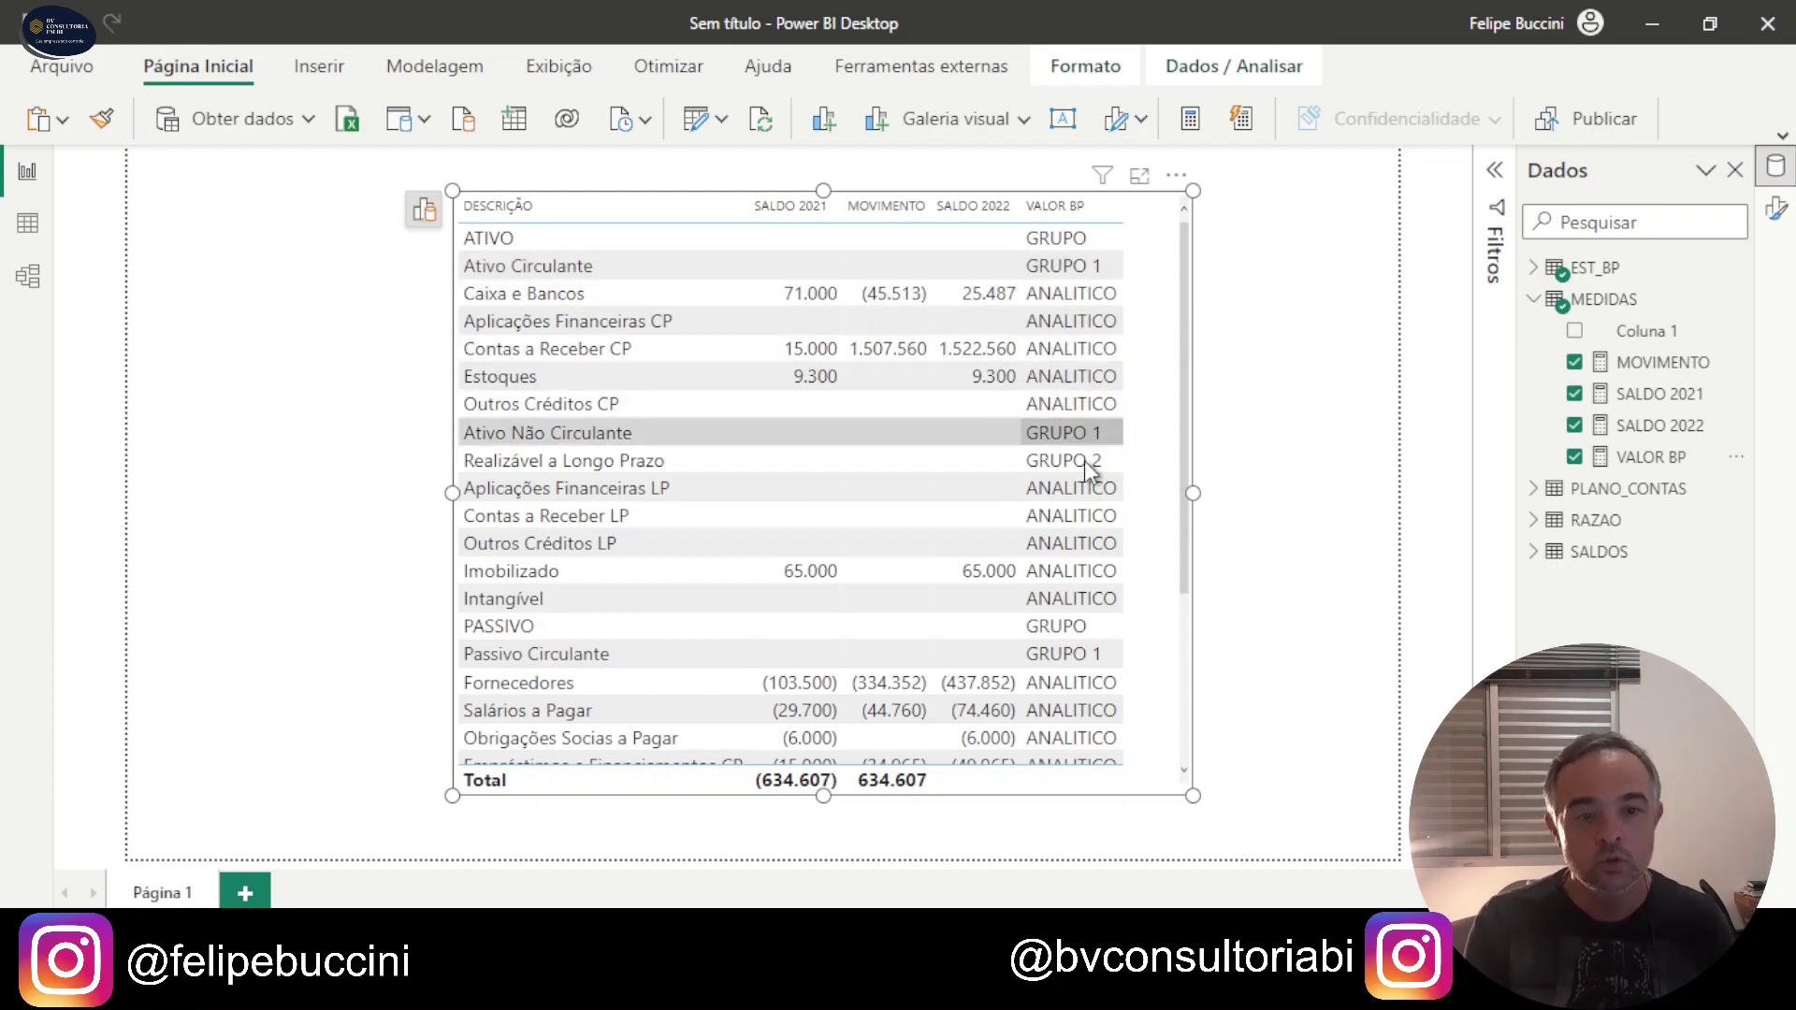
scroll(1052, 559, "down", 3)
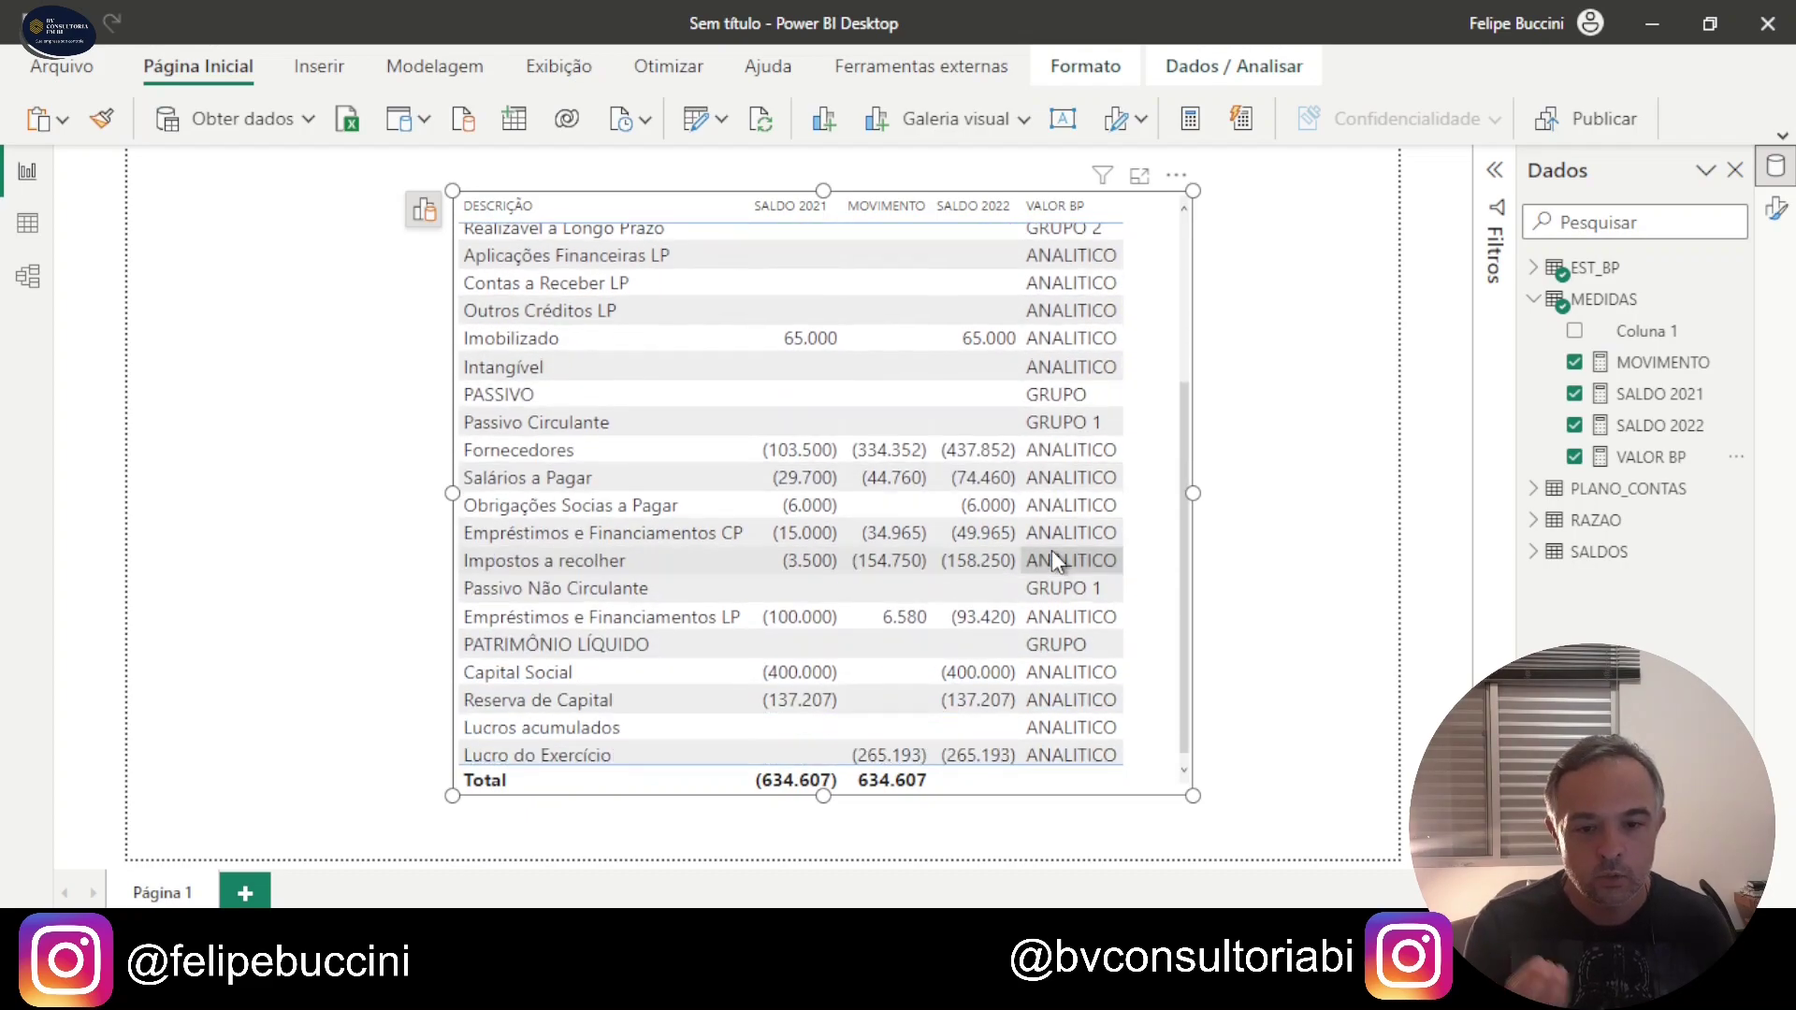
scroll(829, 505, "up", 3)
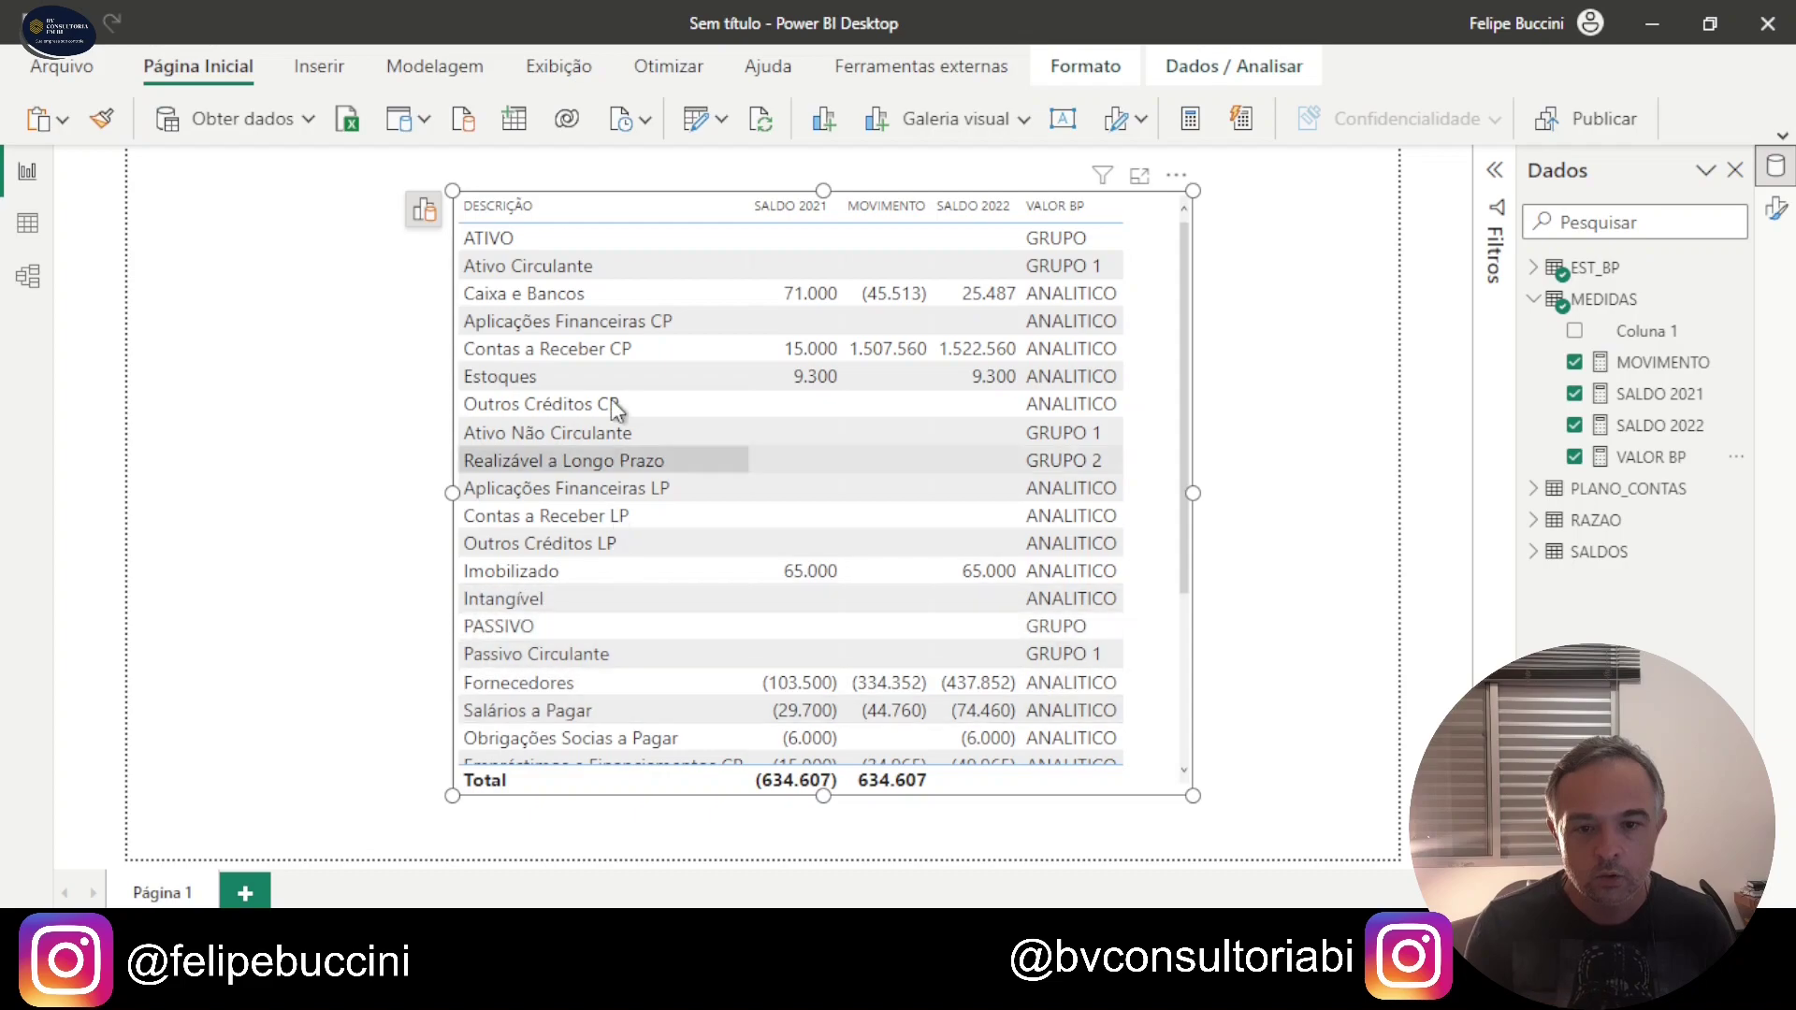
scroll(677, 580, "down", 3)
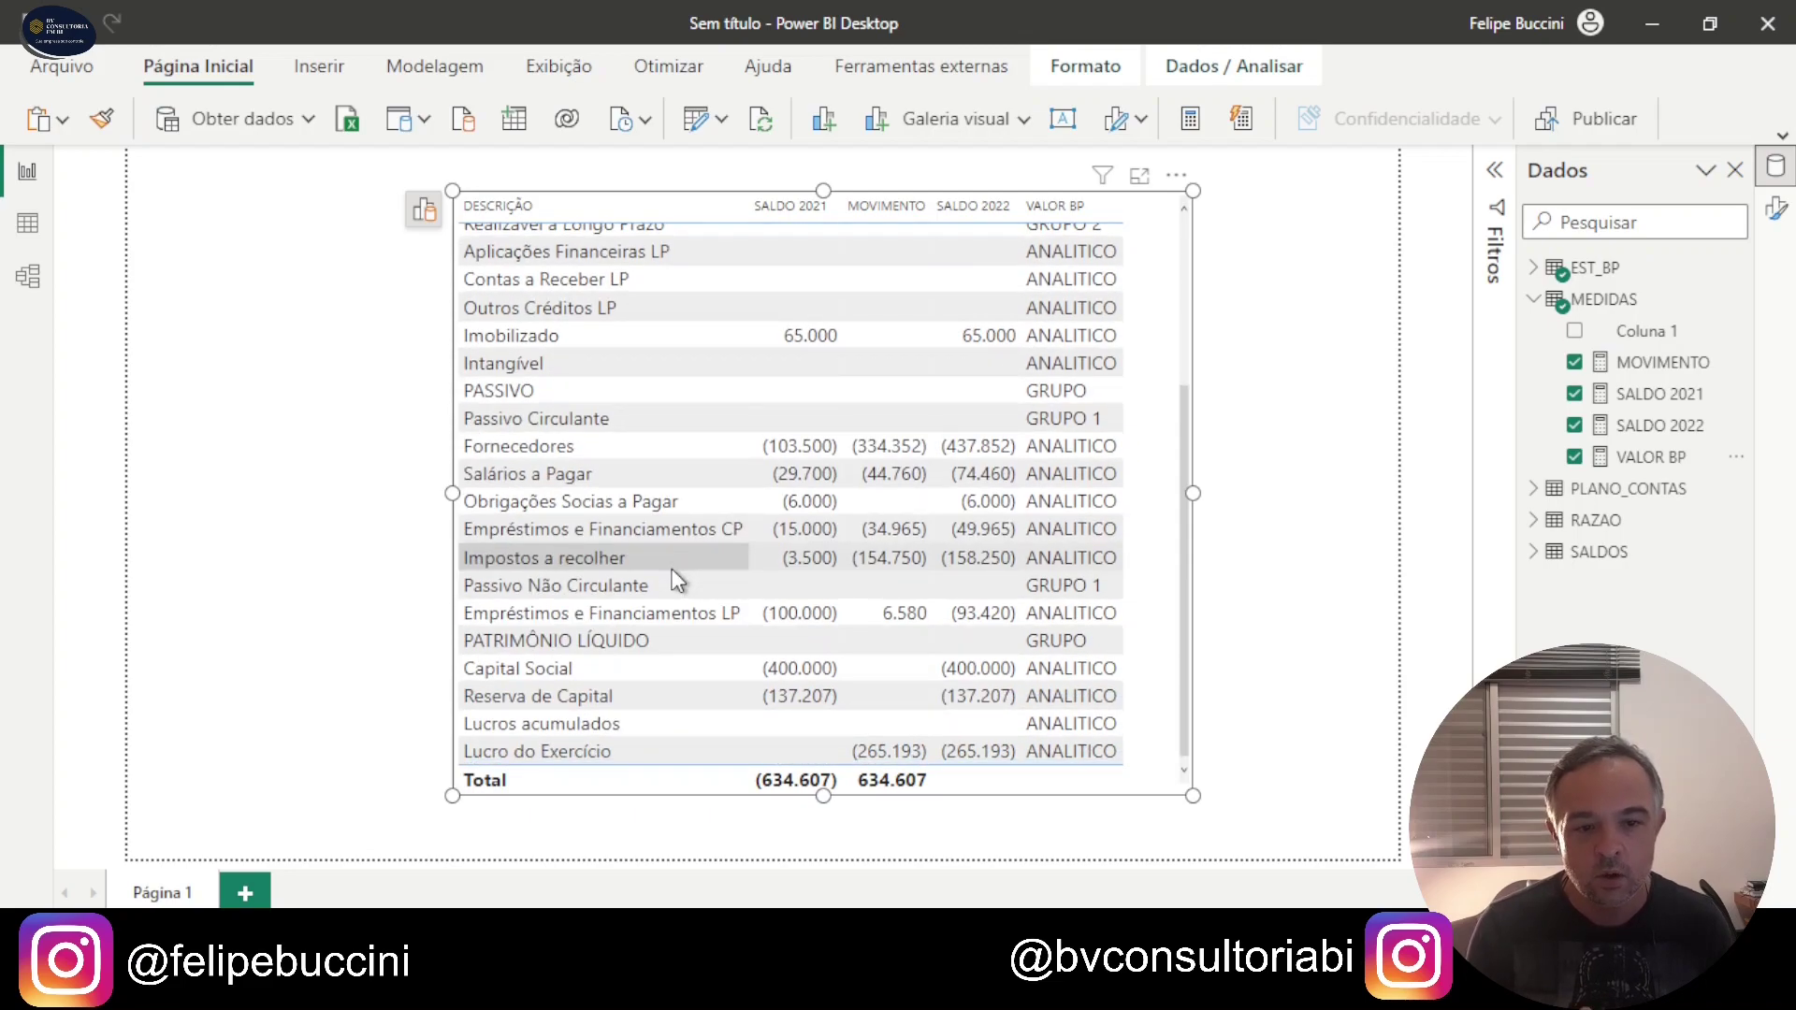
scroll(675, 567, "up", 3)
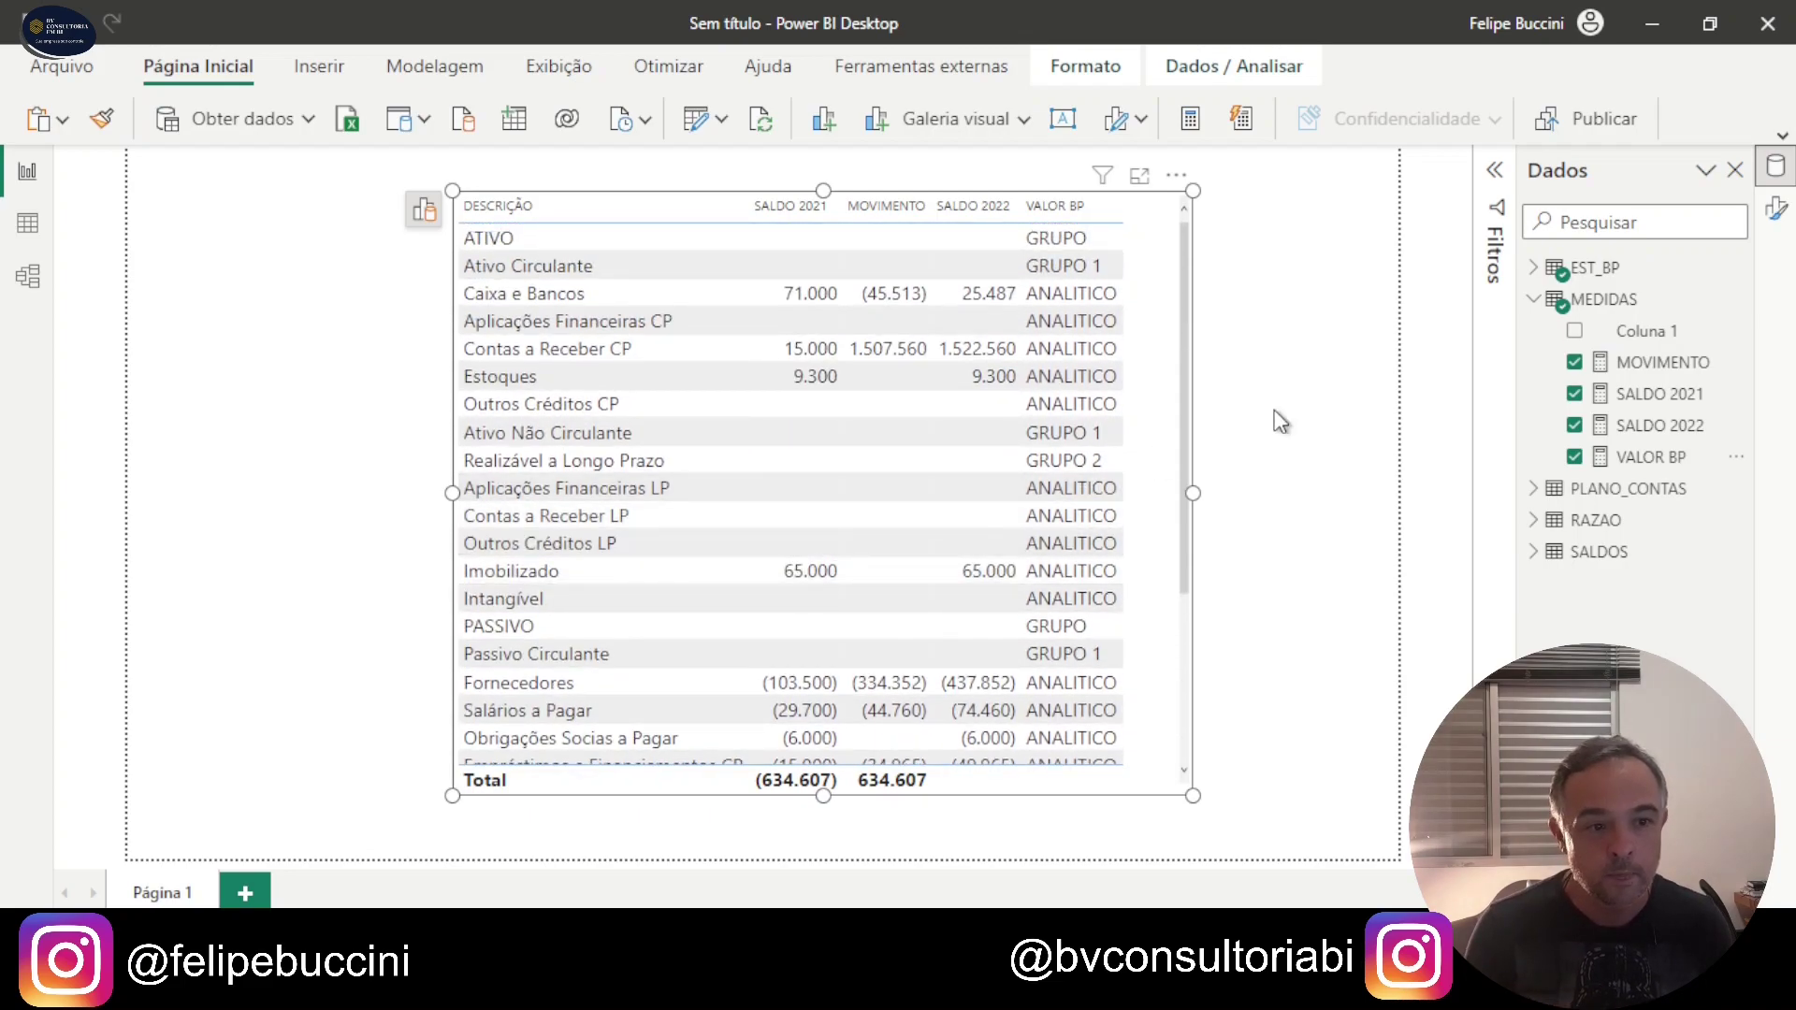
Step: Replace the "ANALITICO" result in the VALOR BP expression with the measure [SALDO 2022] and commit the change
left_click(1651, 457)
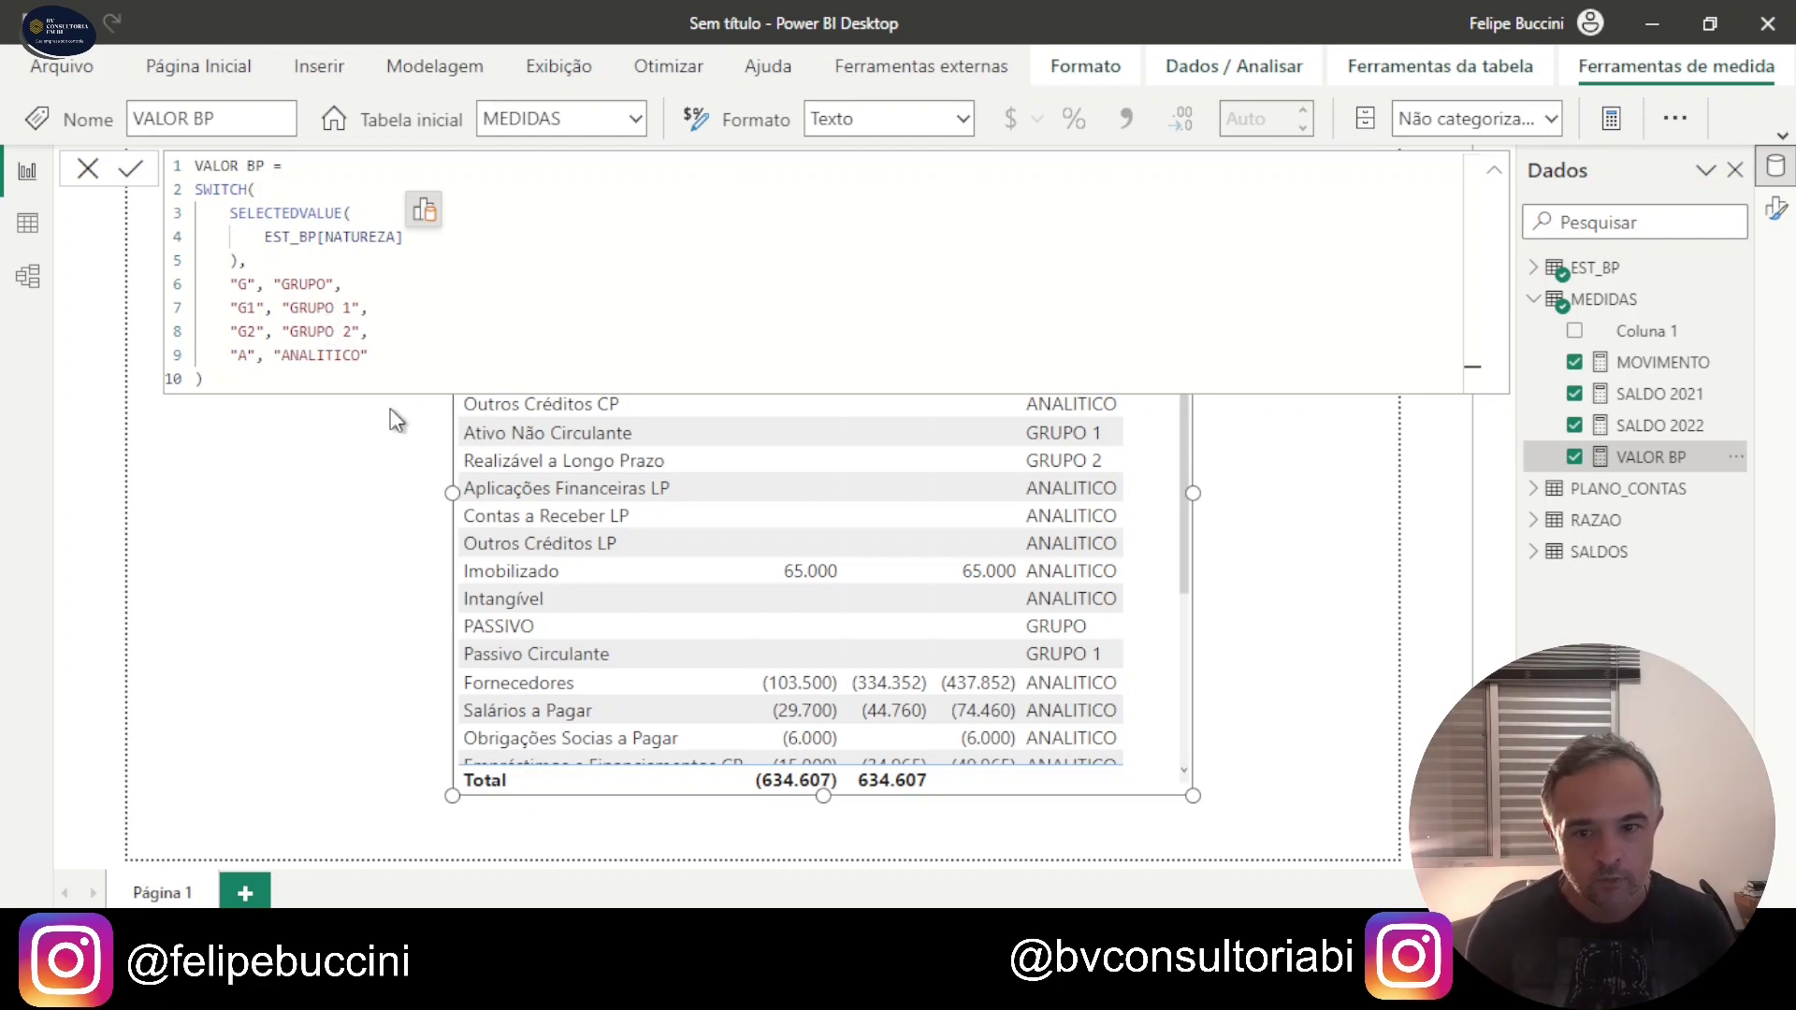
left_click(1486, 174)
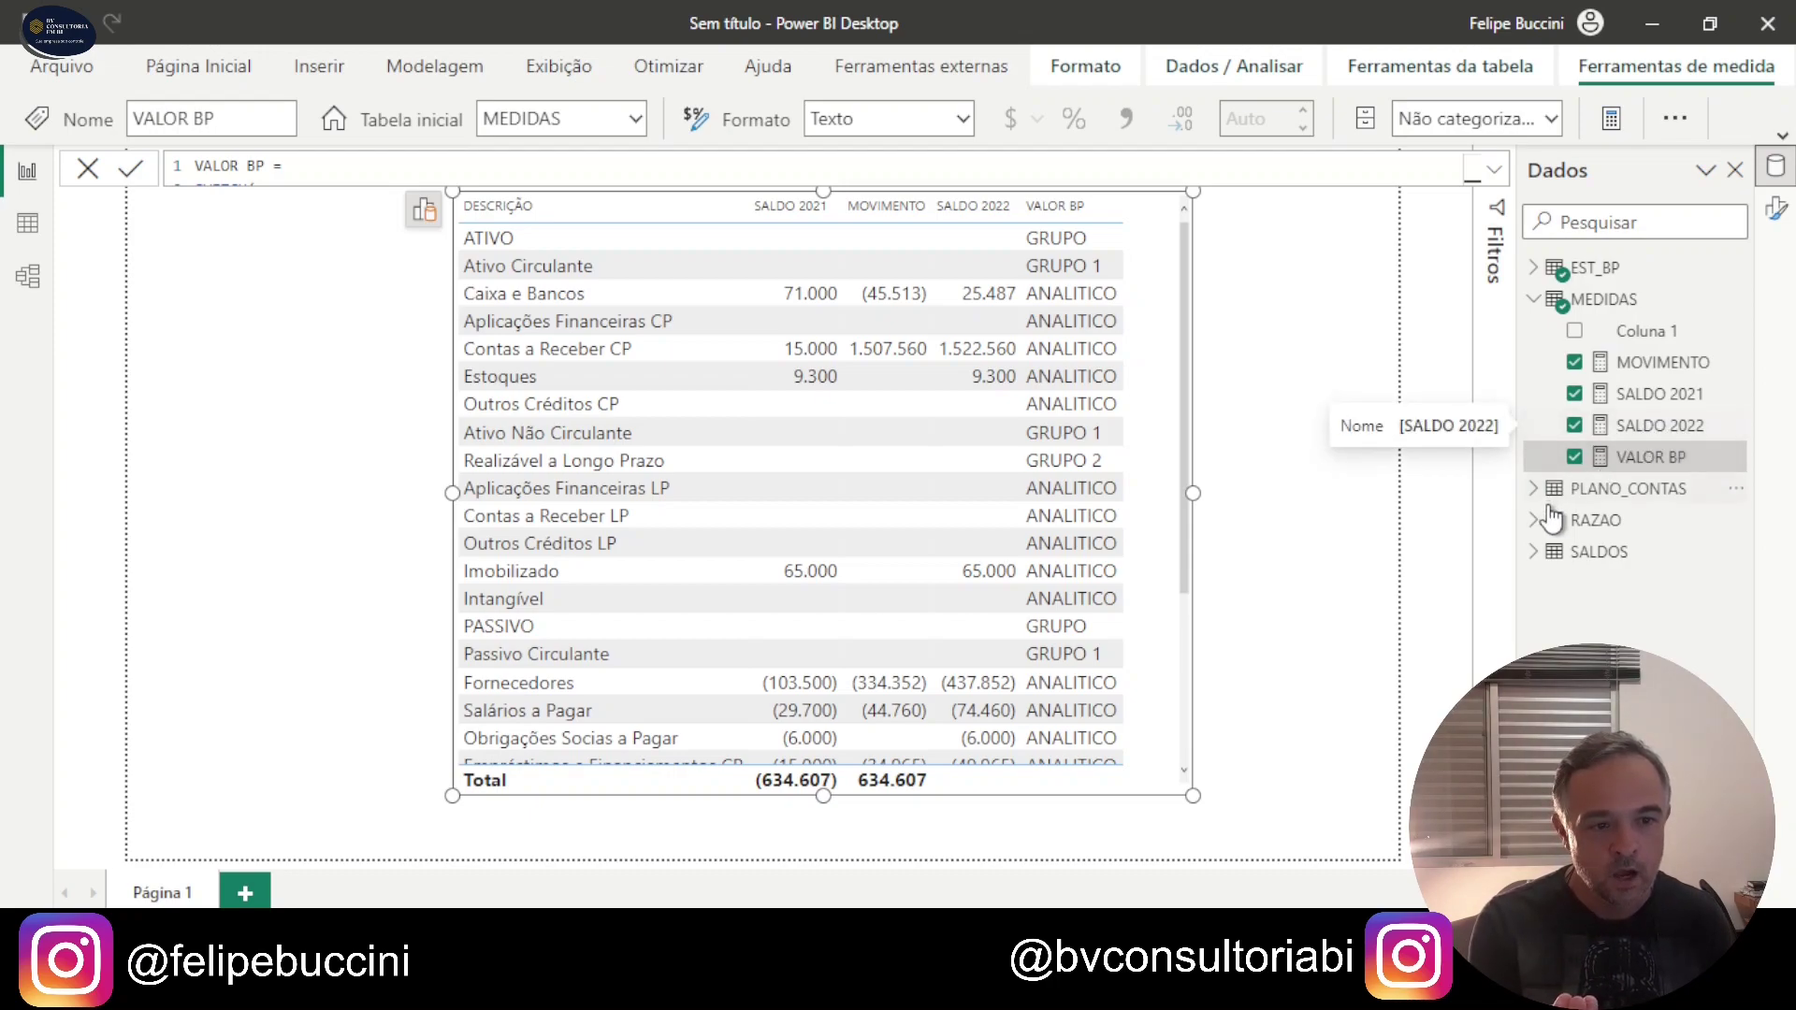
left_click(1494, 171)
left_click_drag(273, 355, 370, 357)
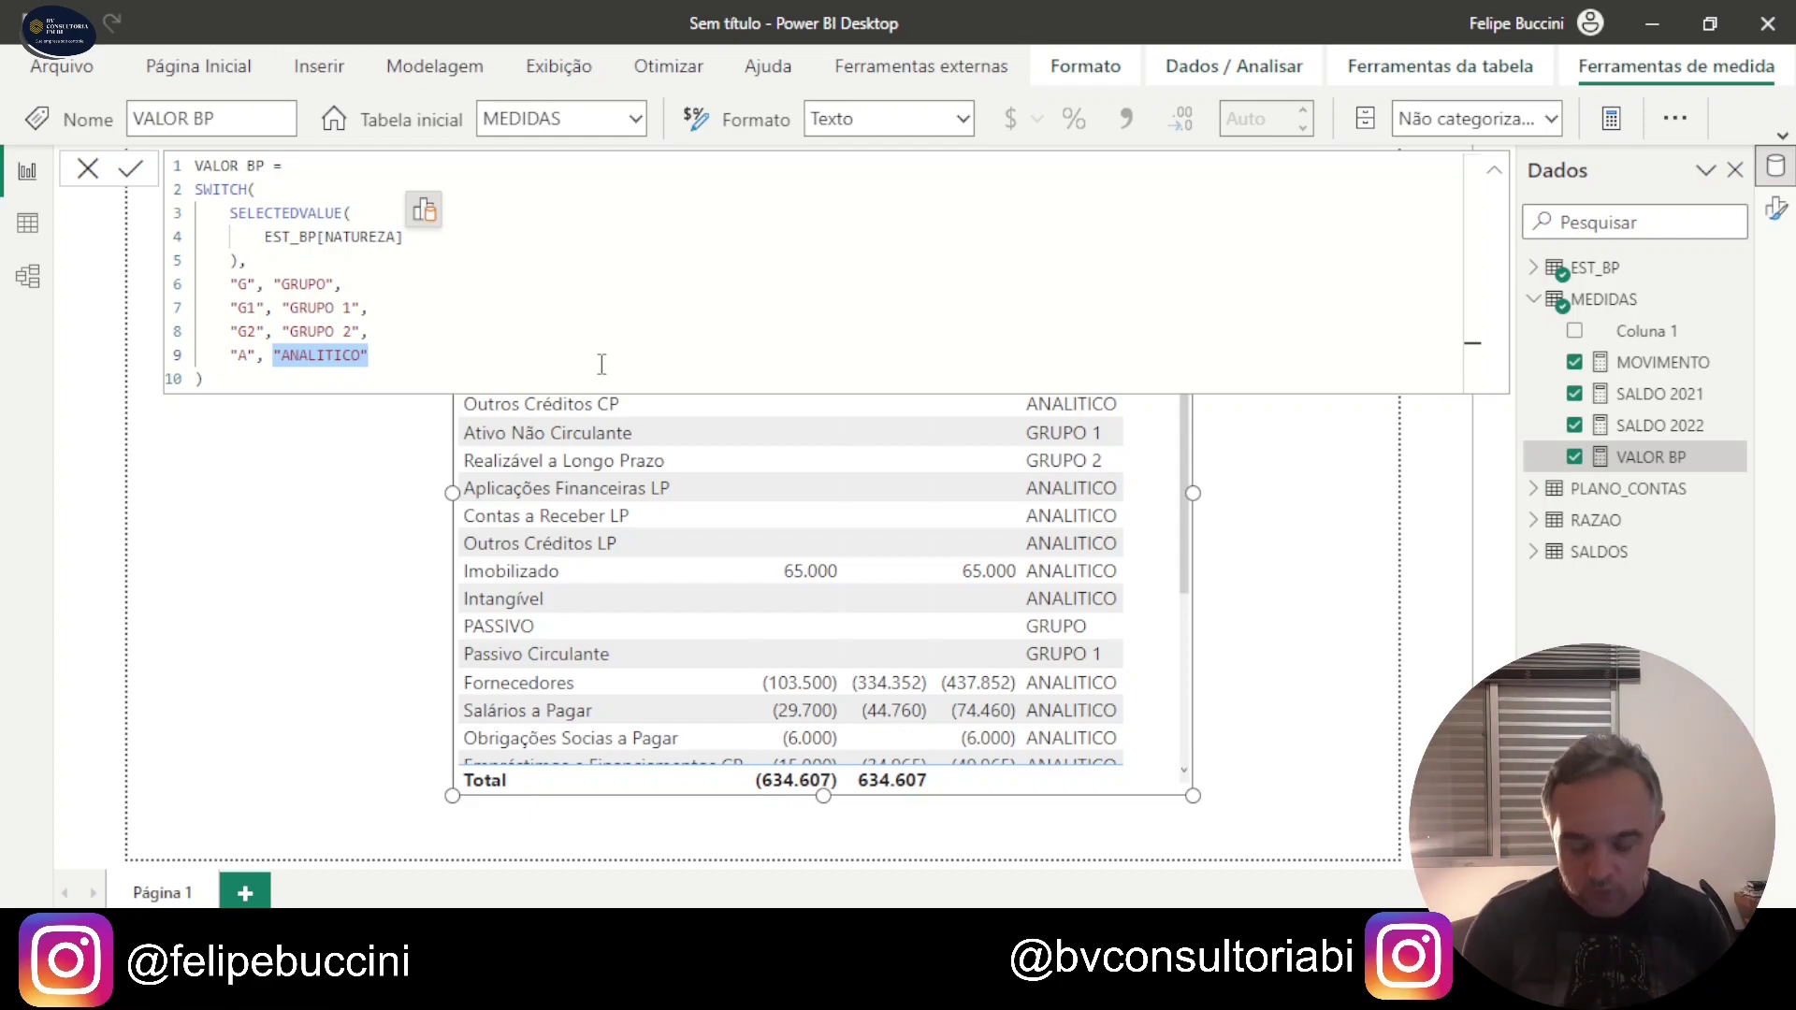
type("SAL")
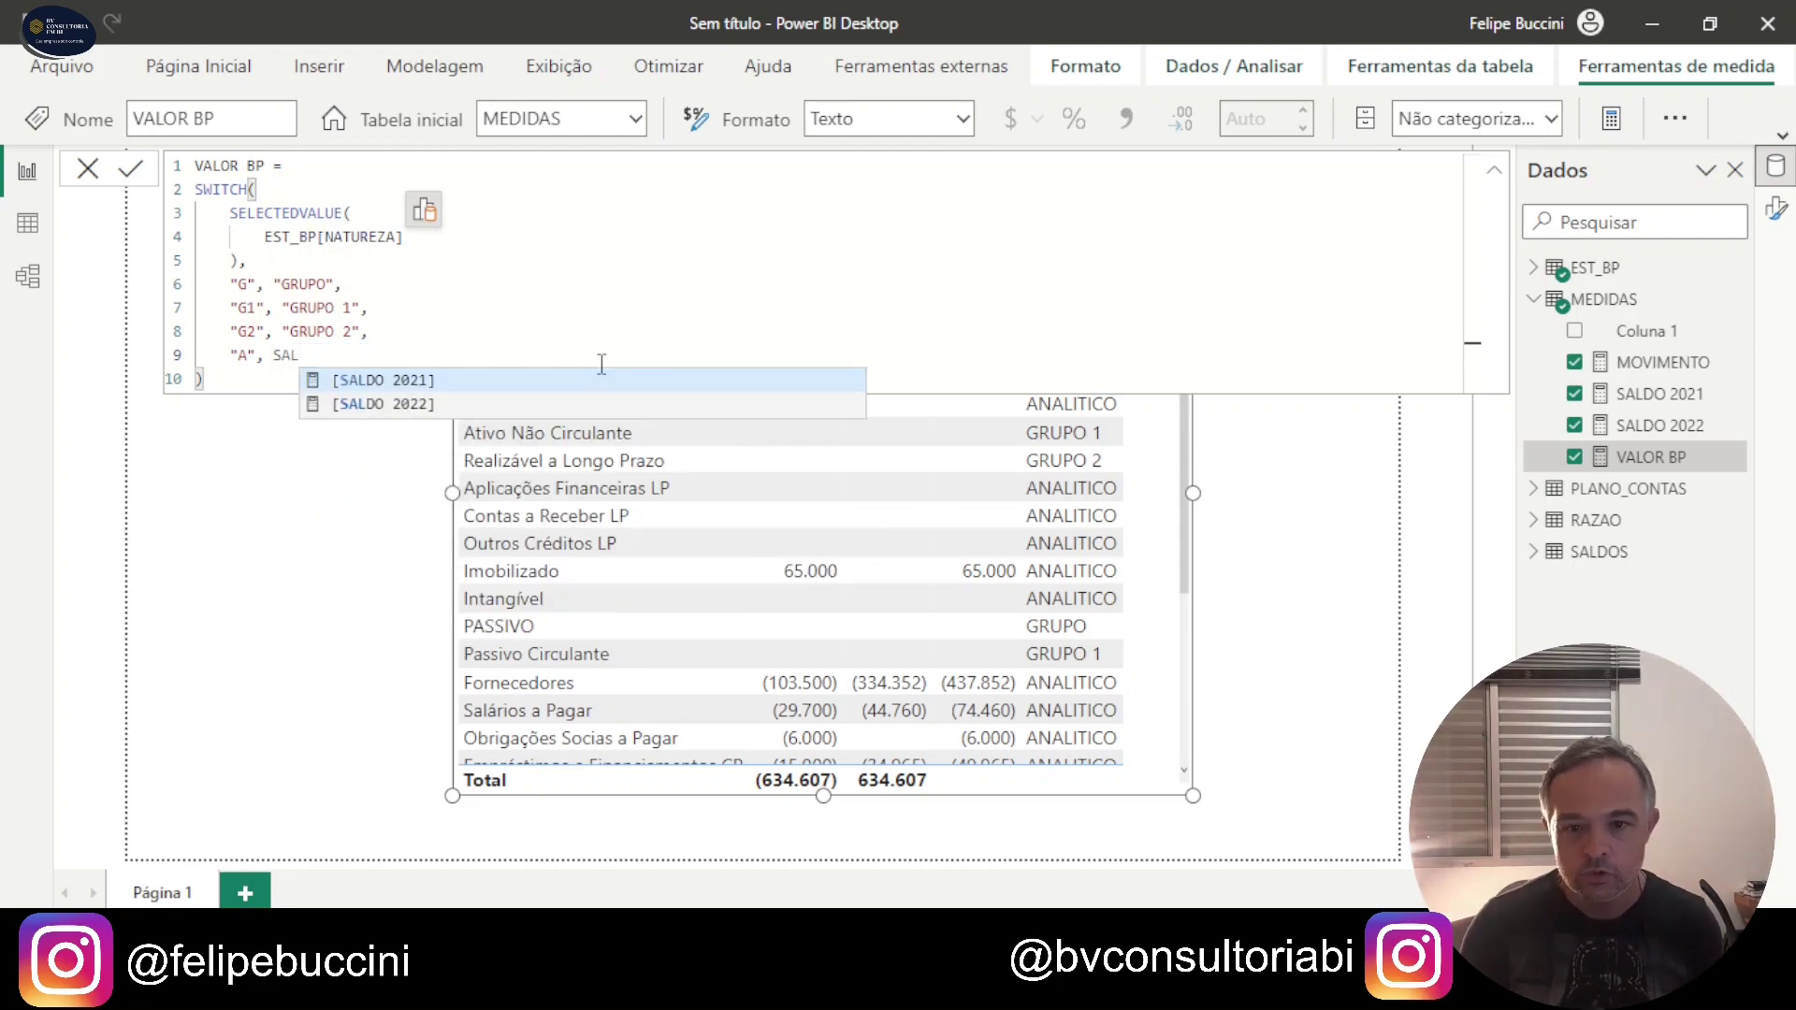
key("Down")
key("Tab")
key("Down")
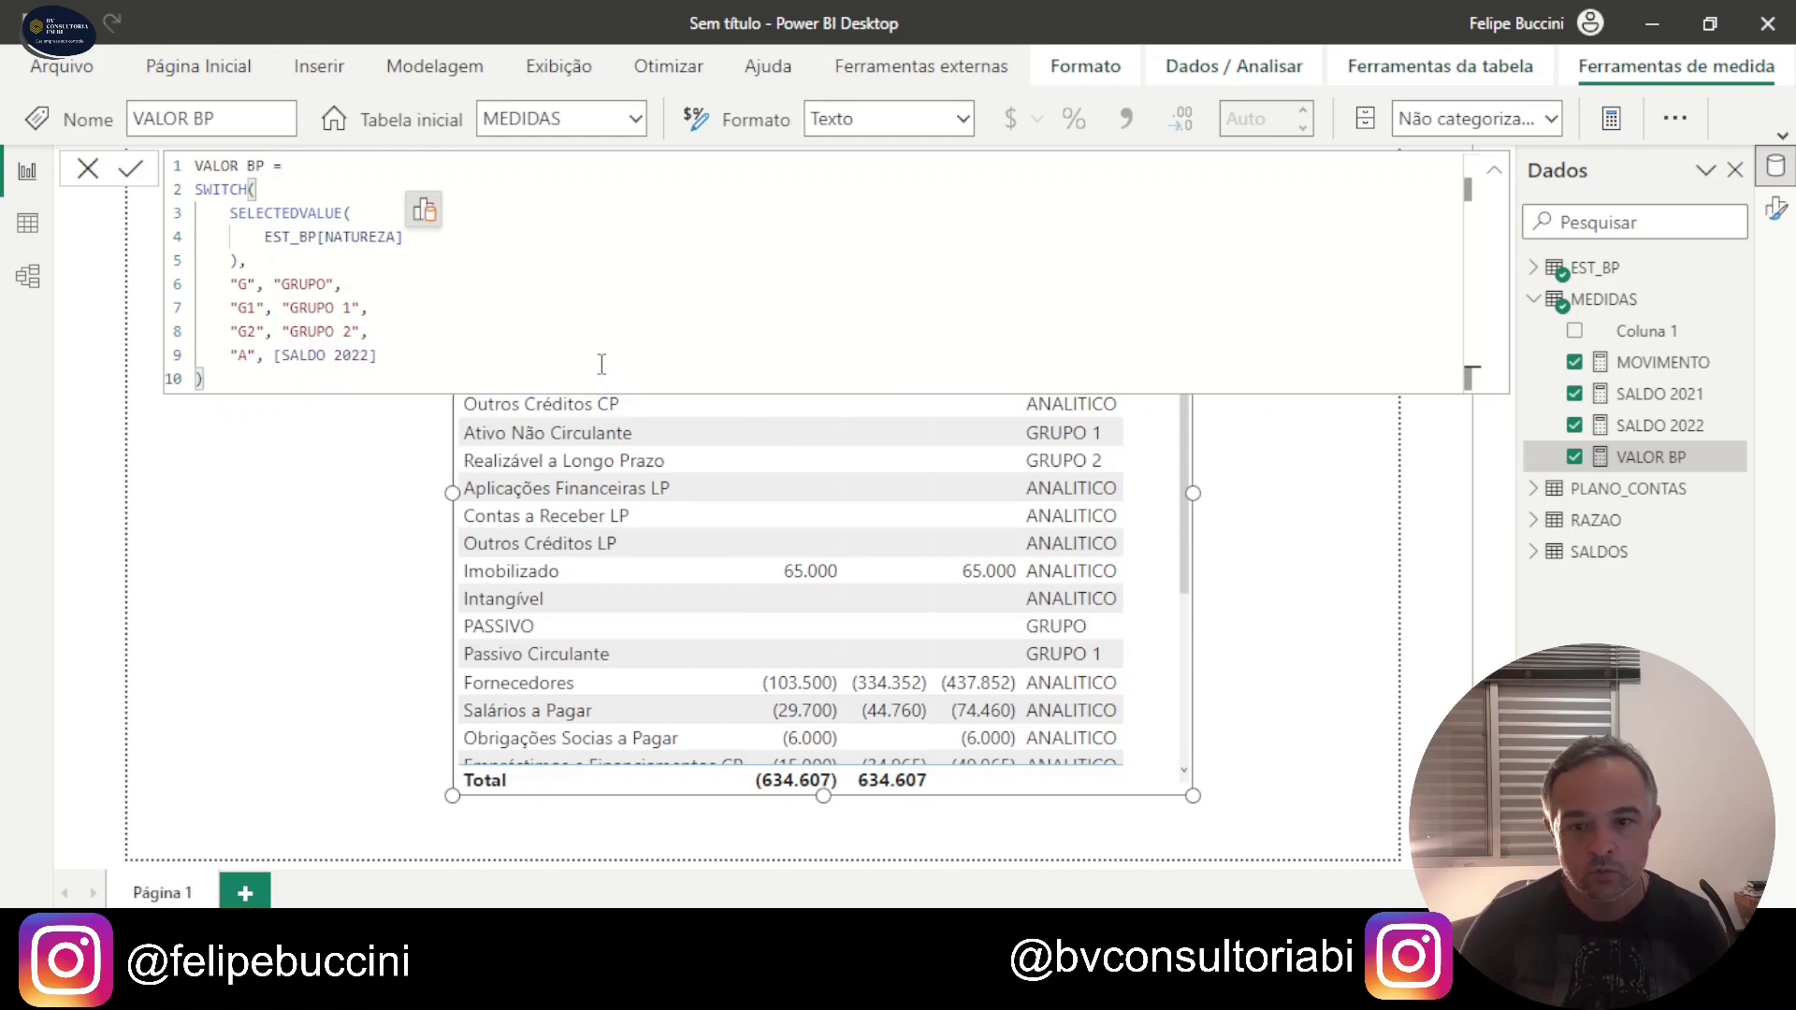
key("Return")
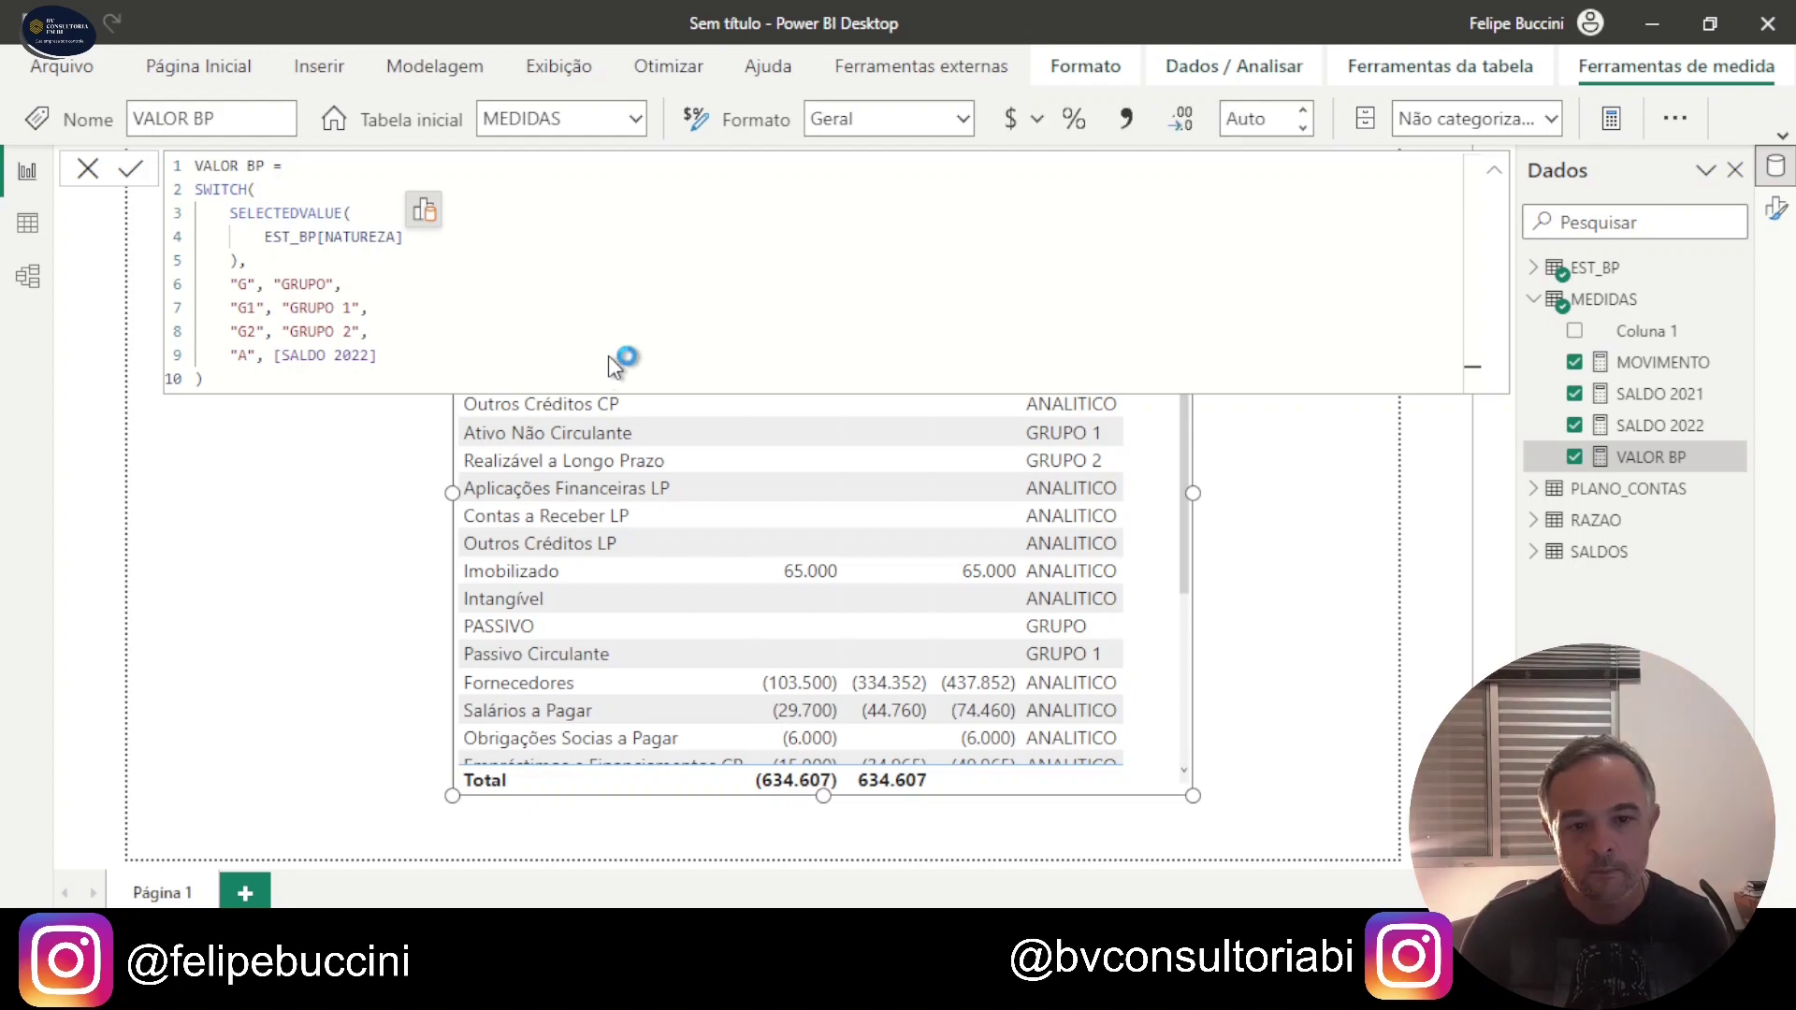
left_click(1344, 522)
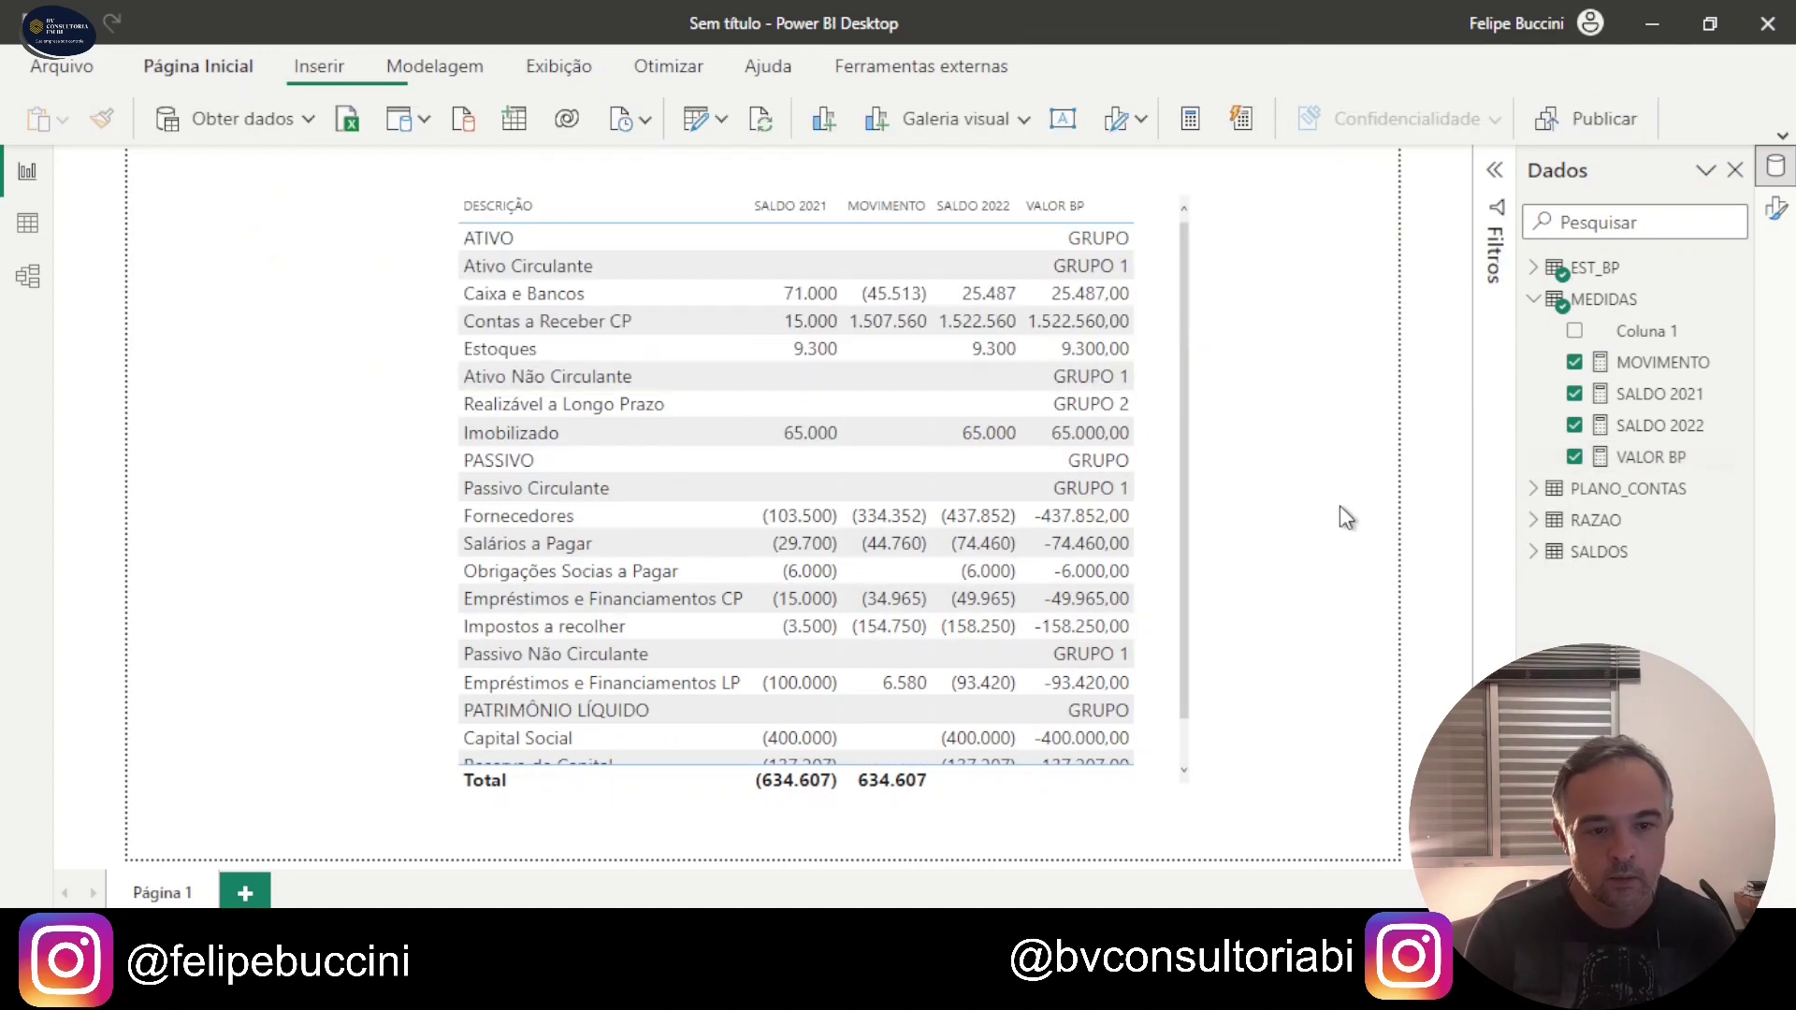
Step: Format the VALOR BP measure with the custom code #,##;(#,##)
mouse_move(1104, 300)
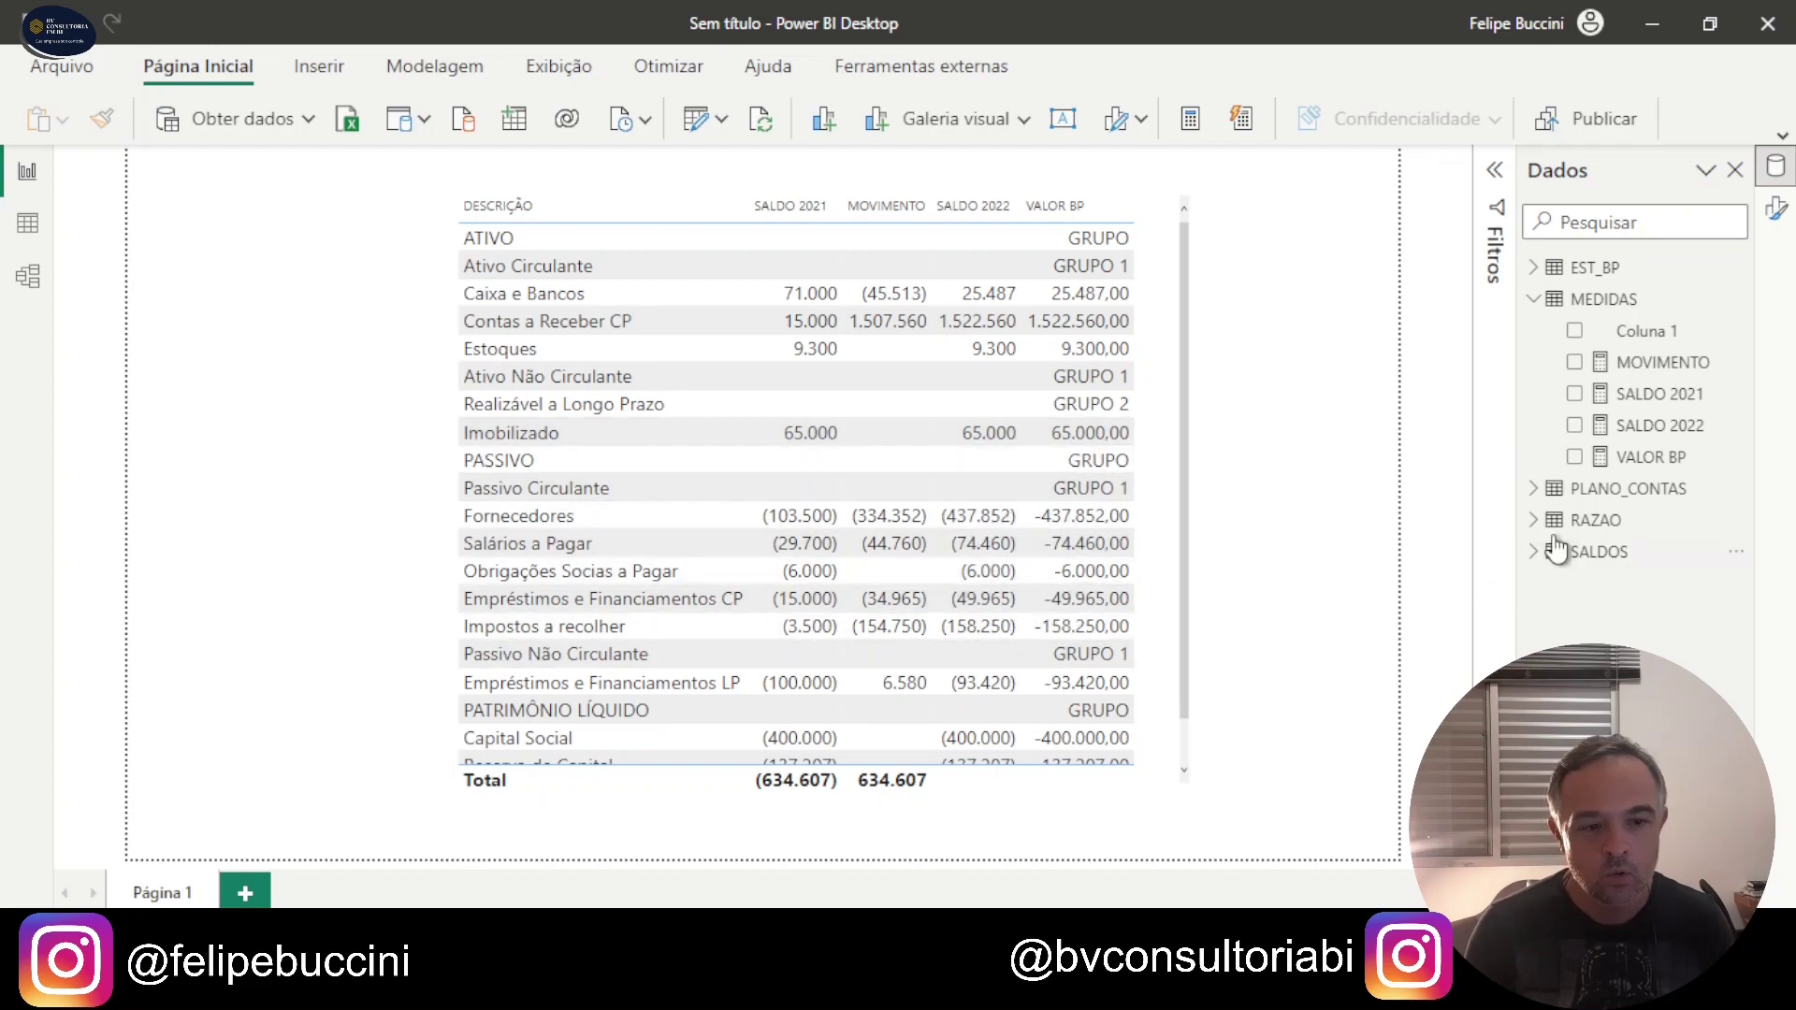
left_click(1651, 457)
left_click(913, 121)
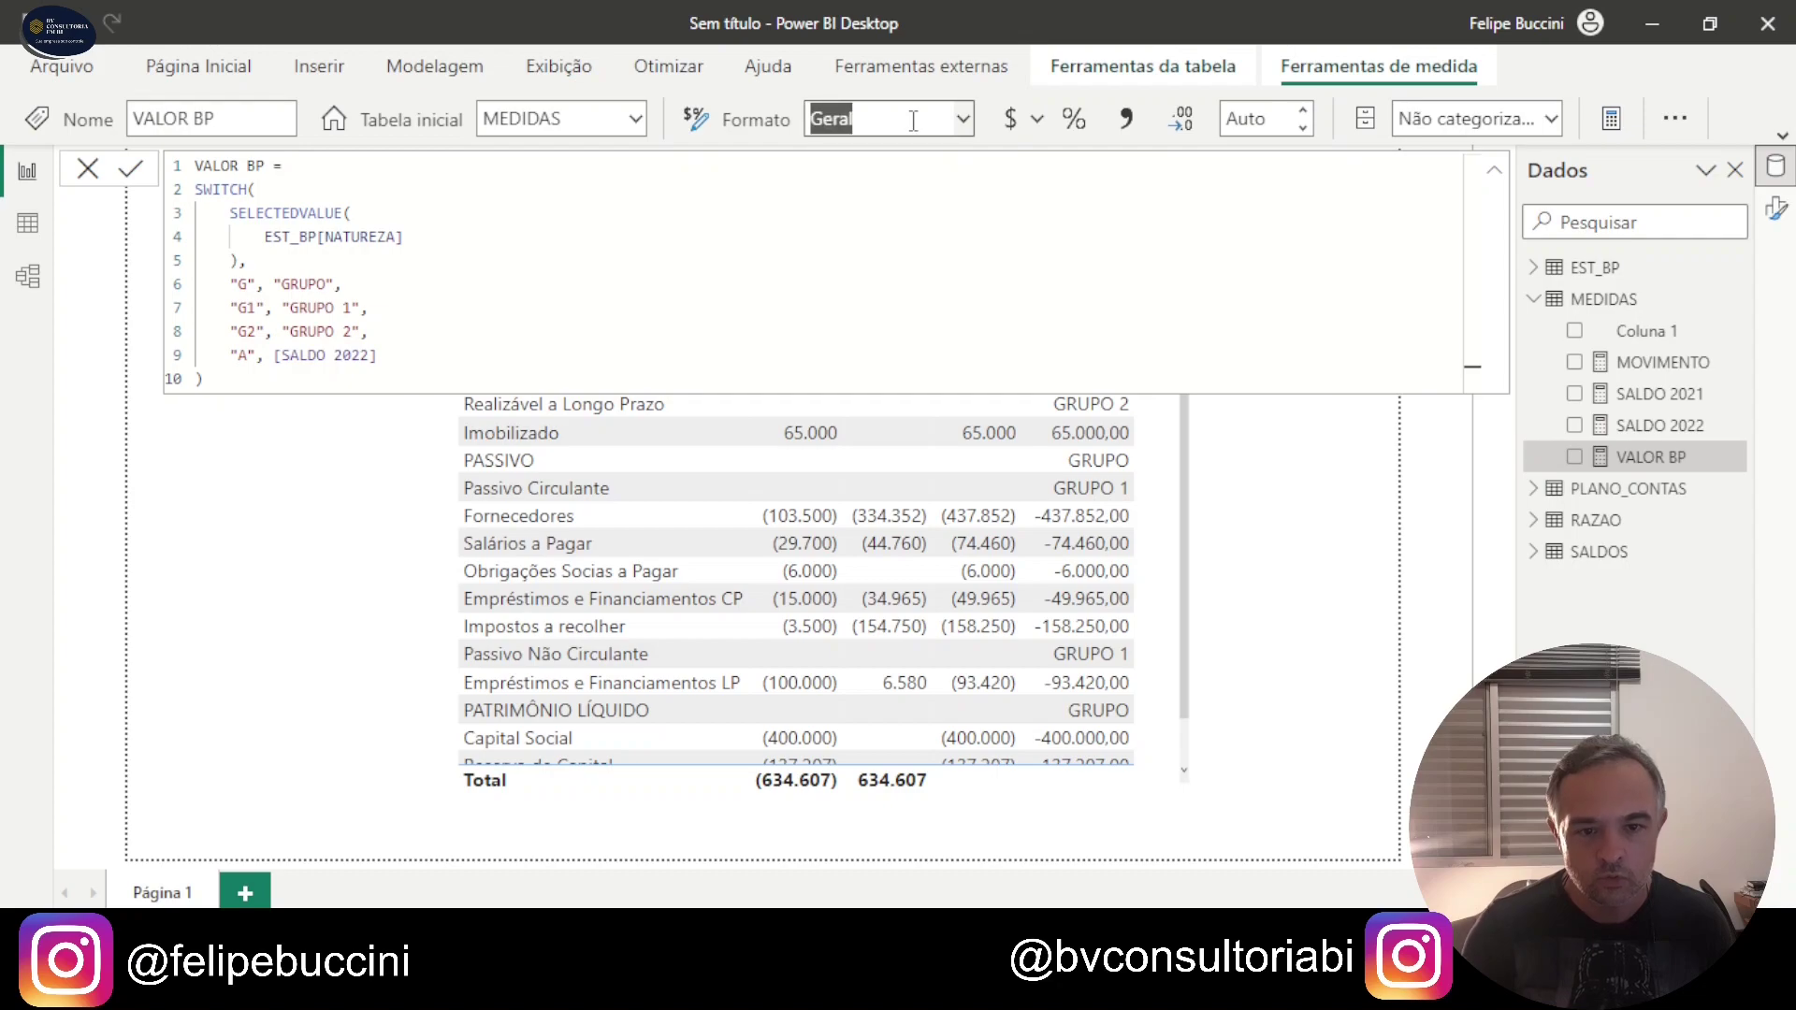
type("#,##;(#,##)")
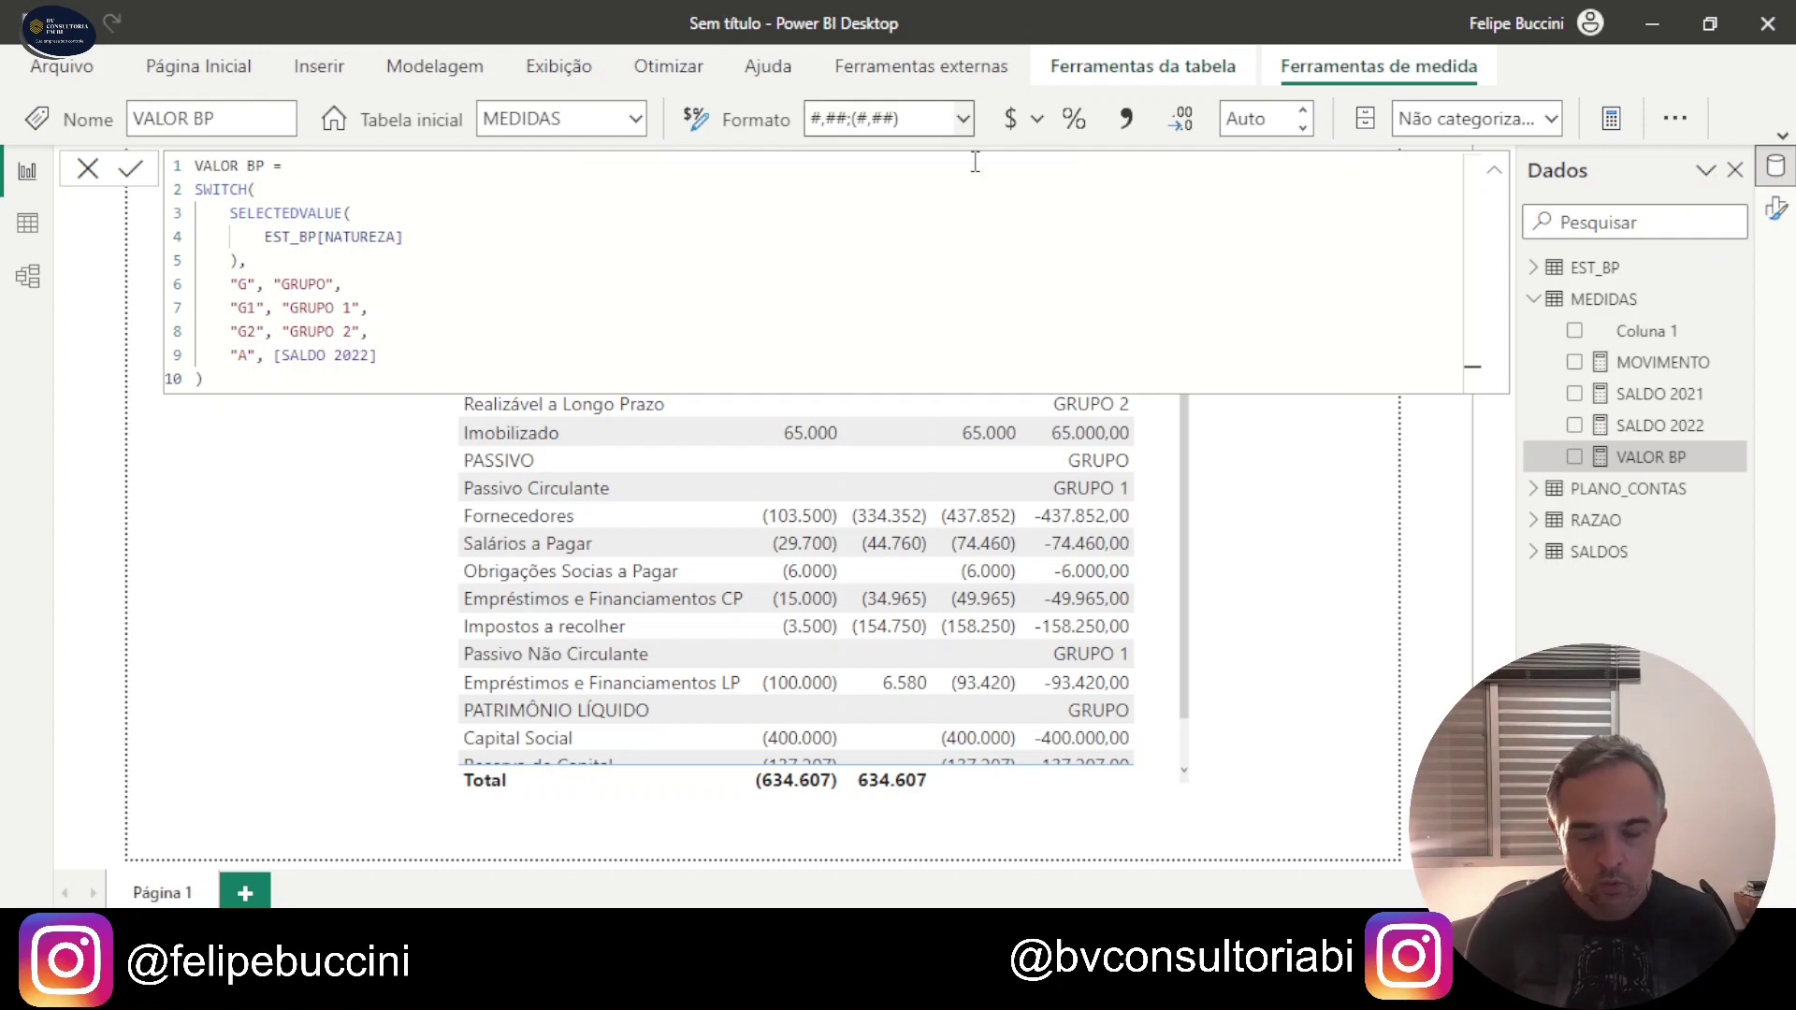
key("Return")
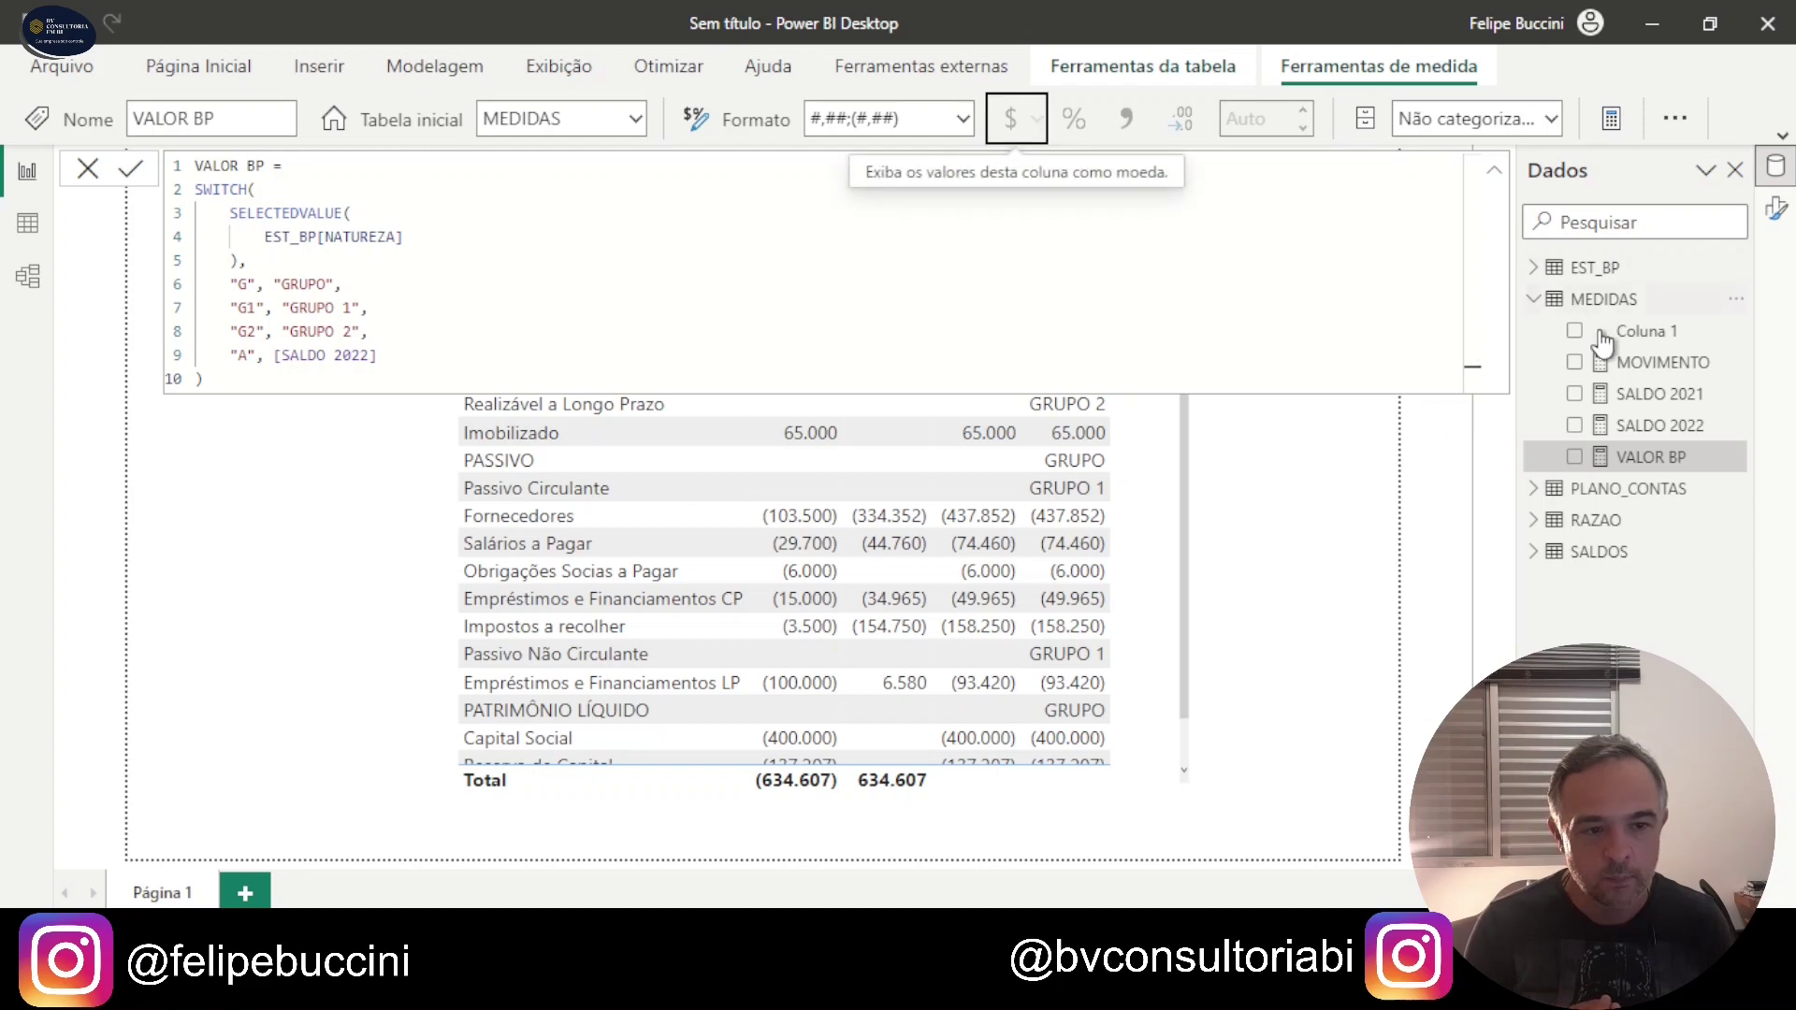
left_click(1602, 300)
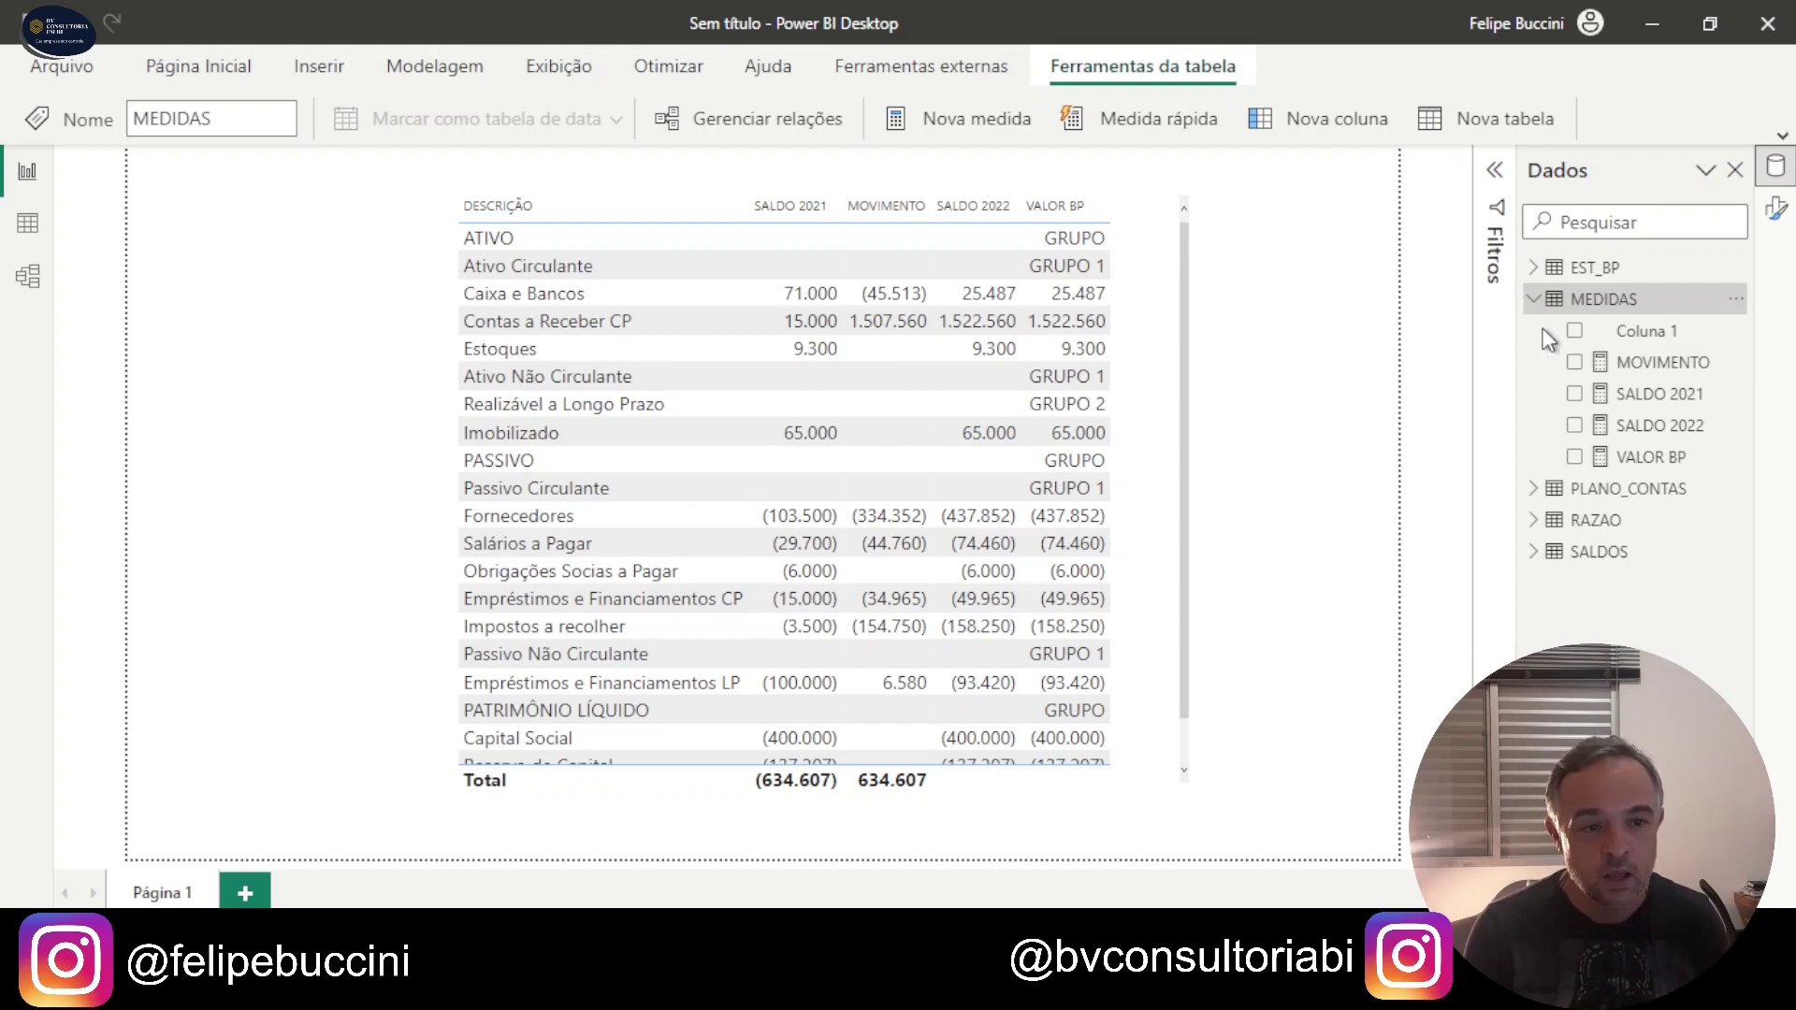
right_click(1610, 313)
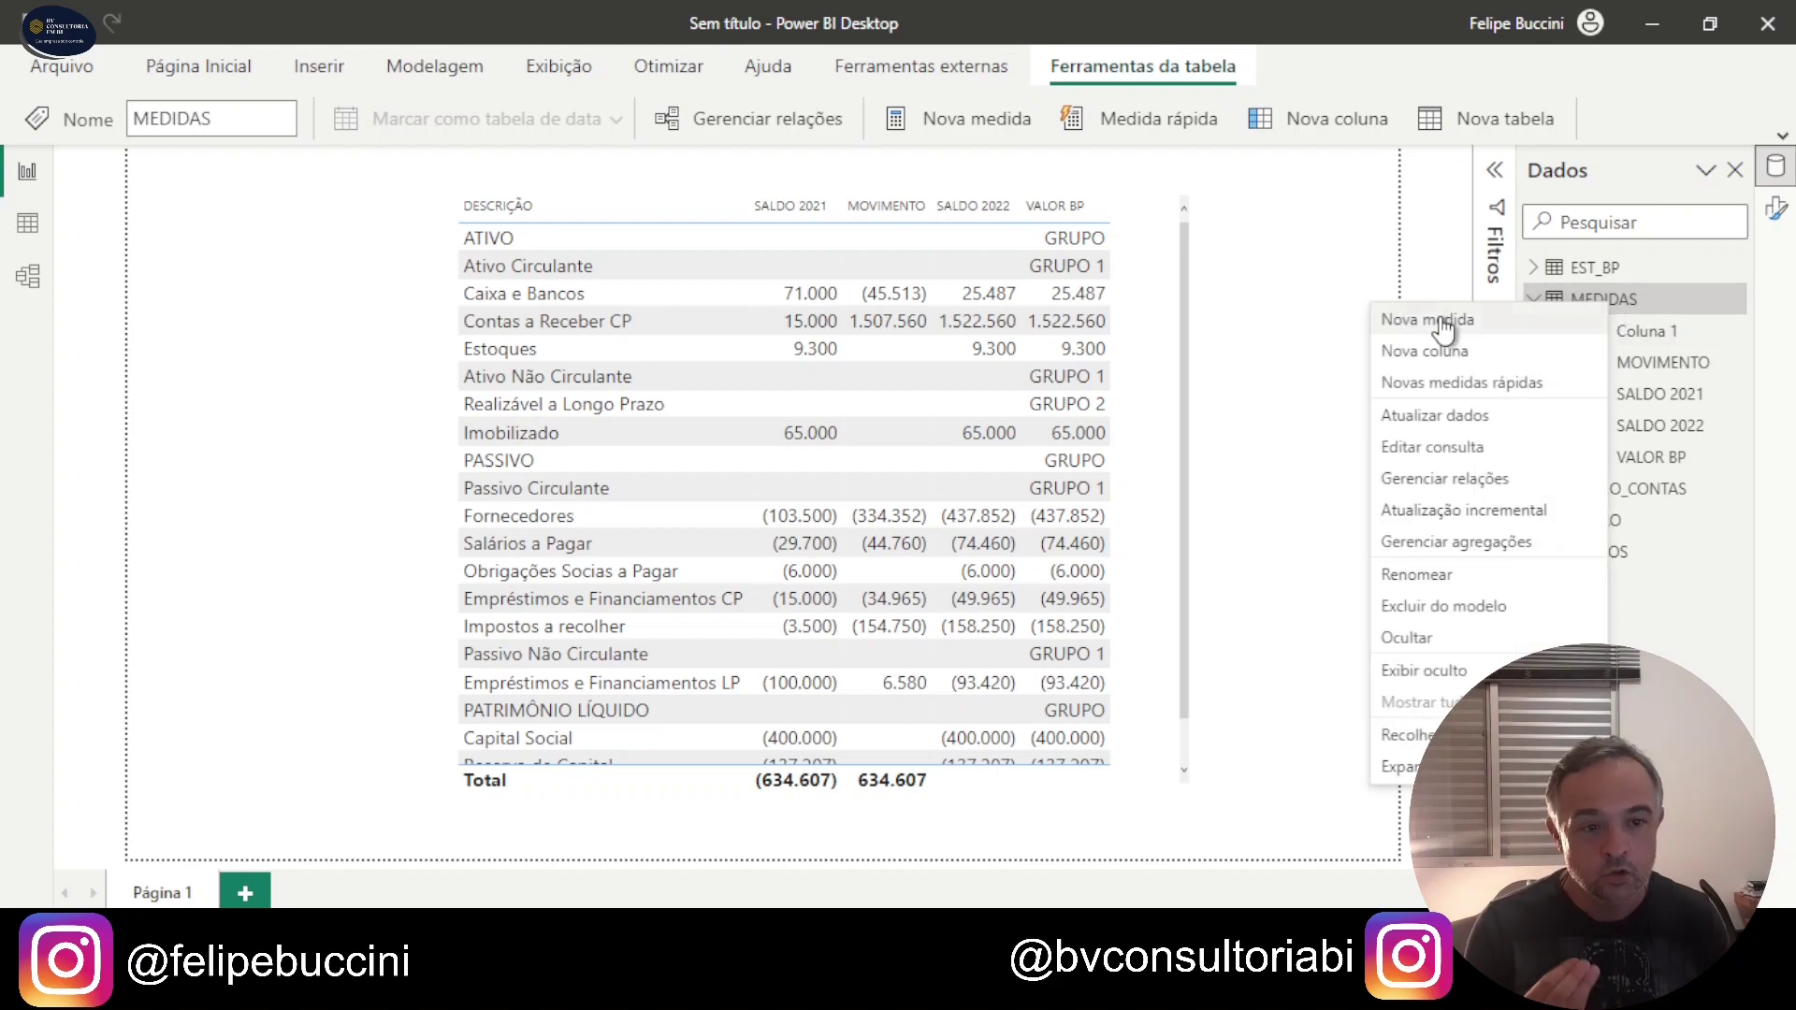
key("Escape")
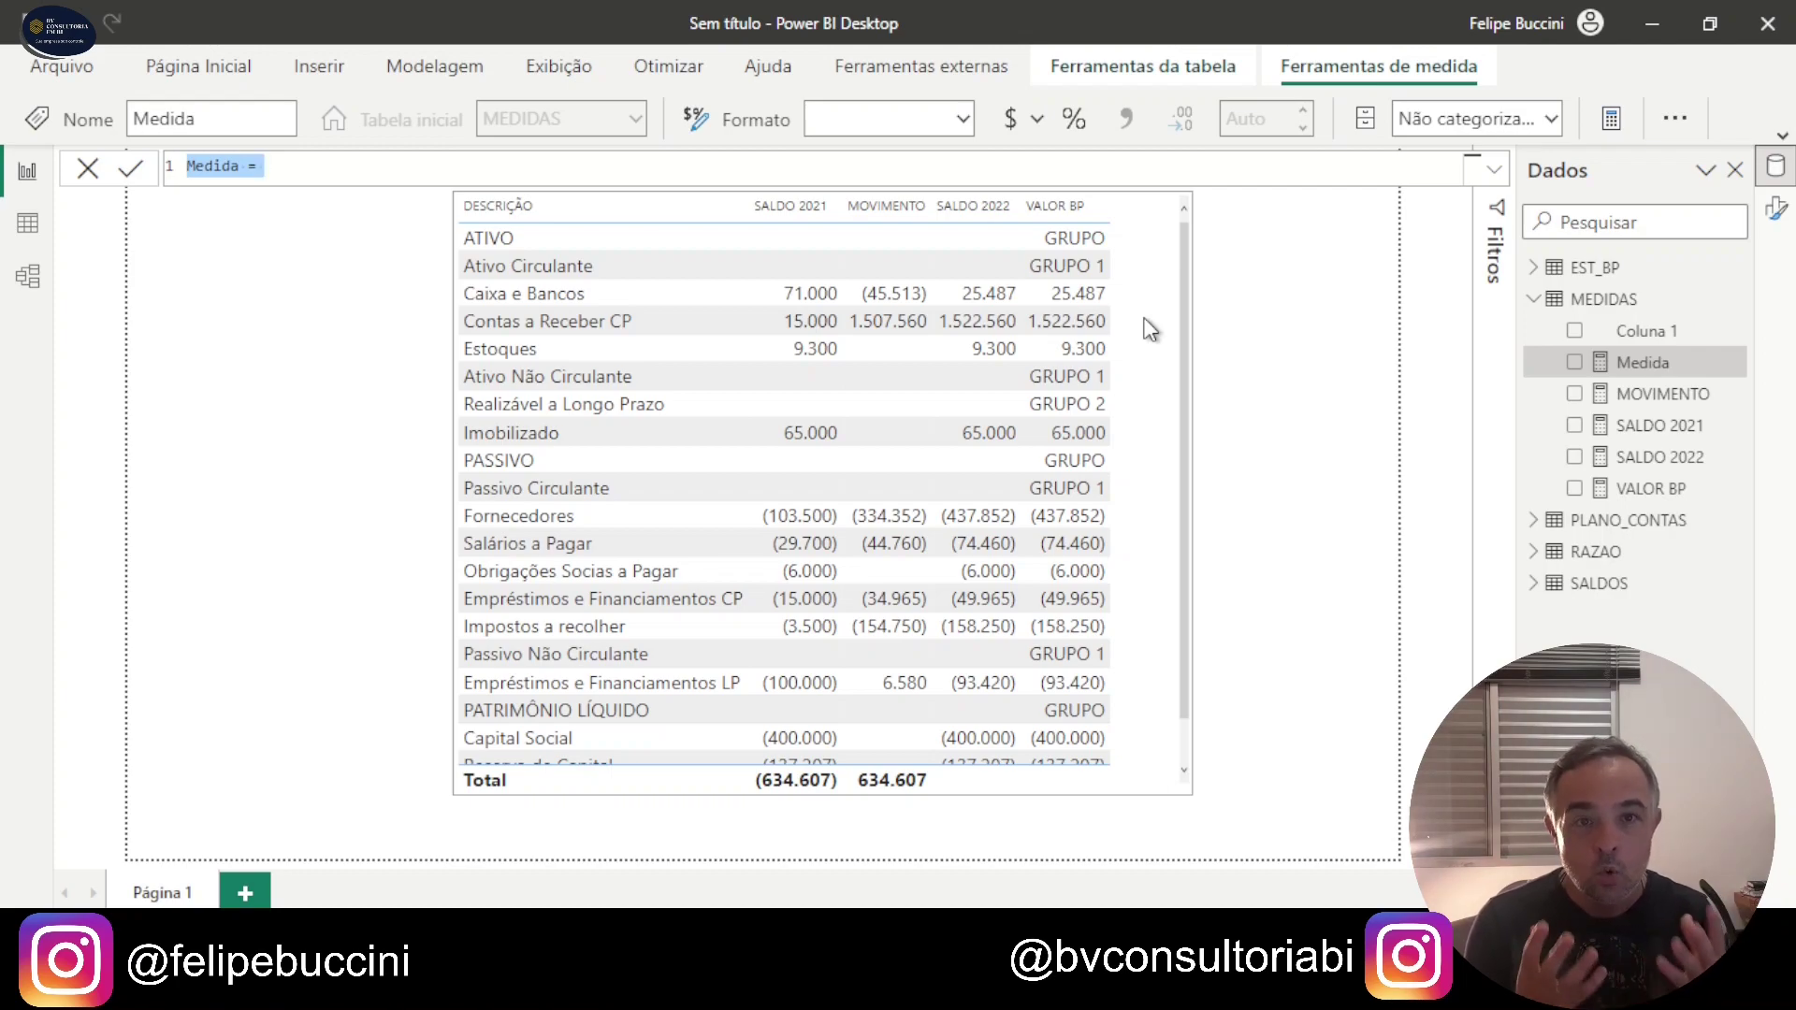
key("Escape")
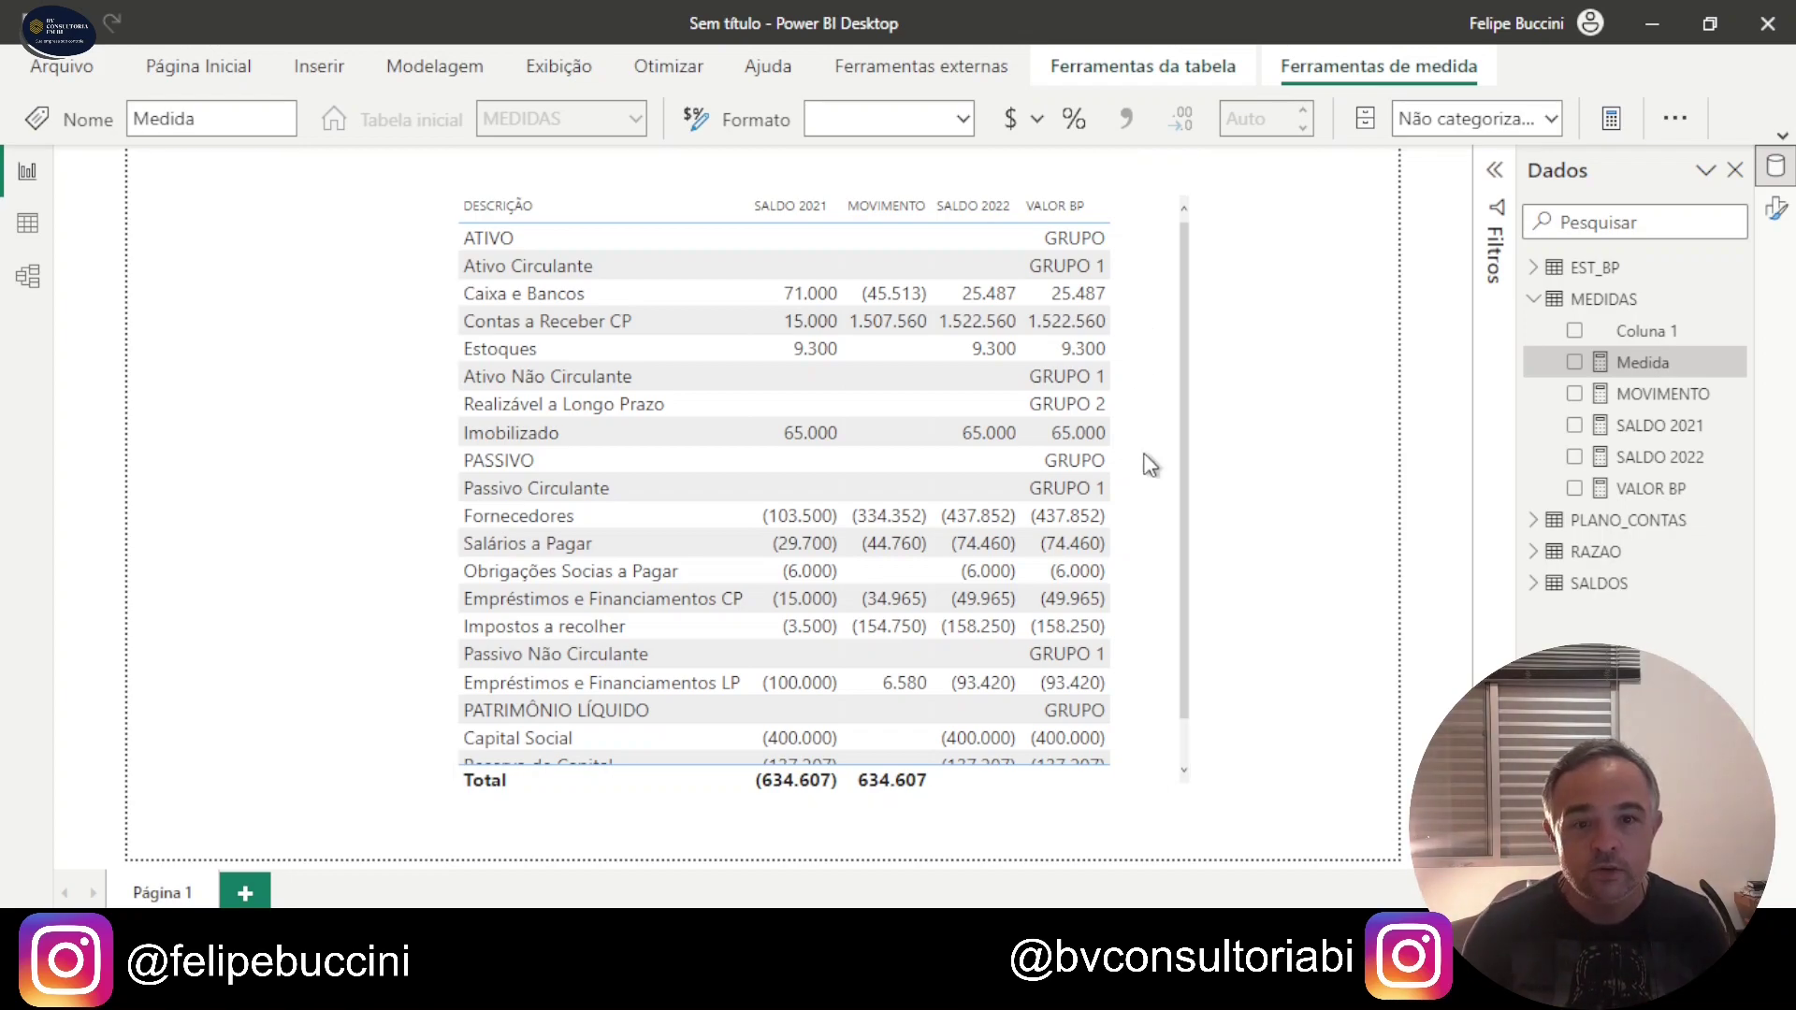
Step: Examine the hierarchical codes in the CÓDIGO BP column of the EST_BP table data, then return to the report
left_click(28, 222)
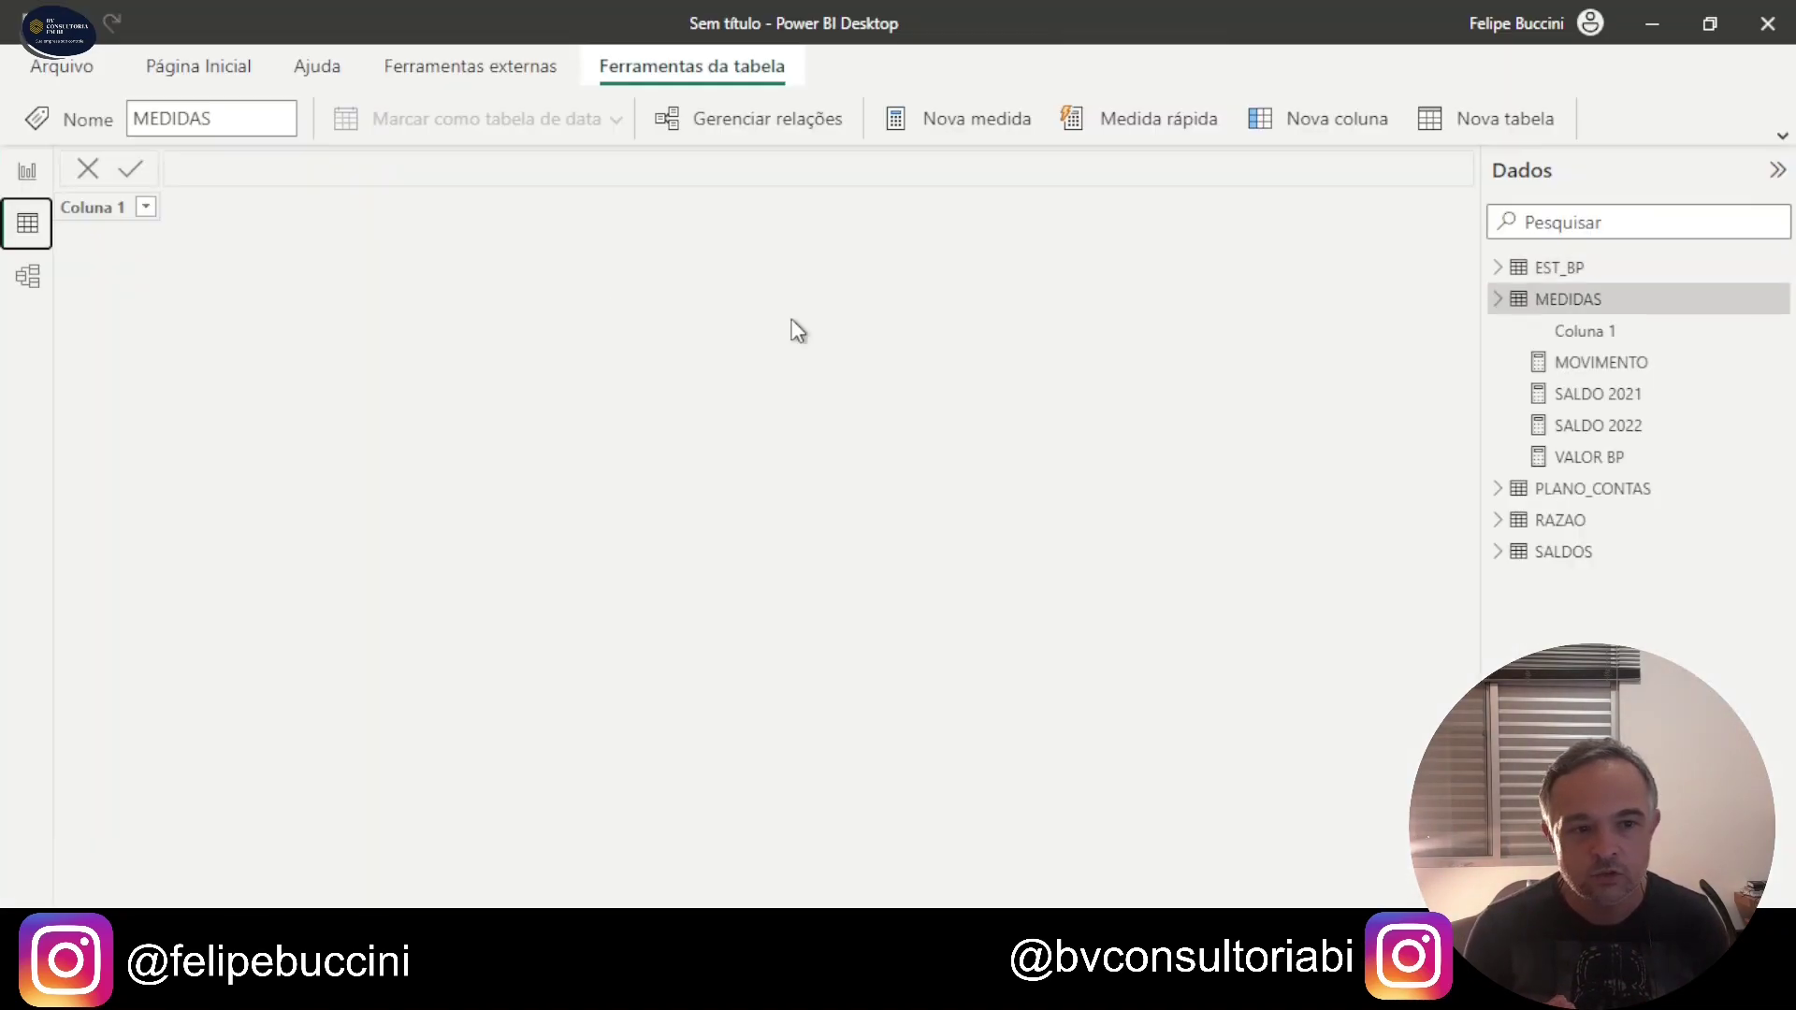
left_click(1558, 269)
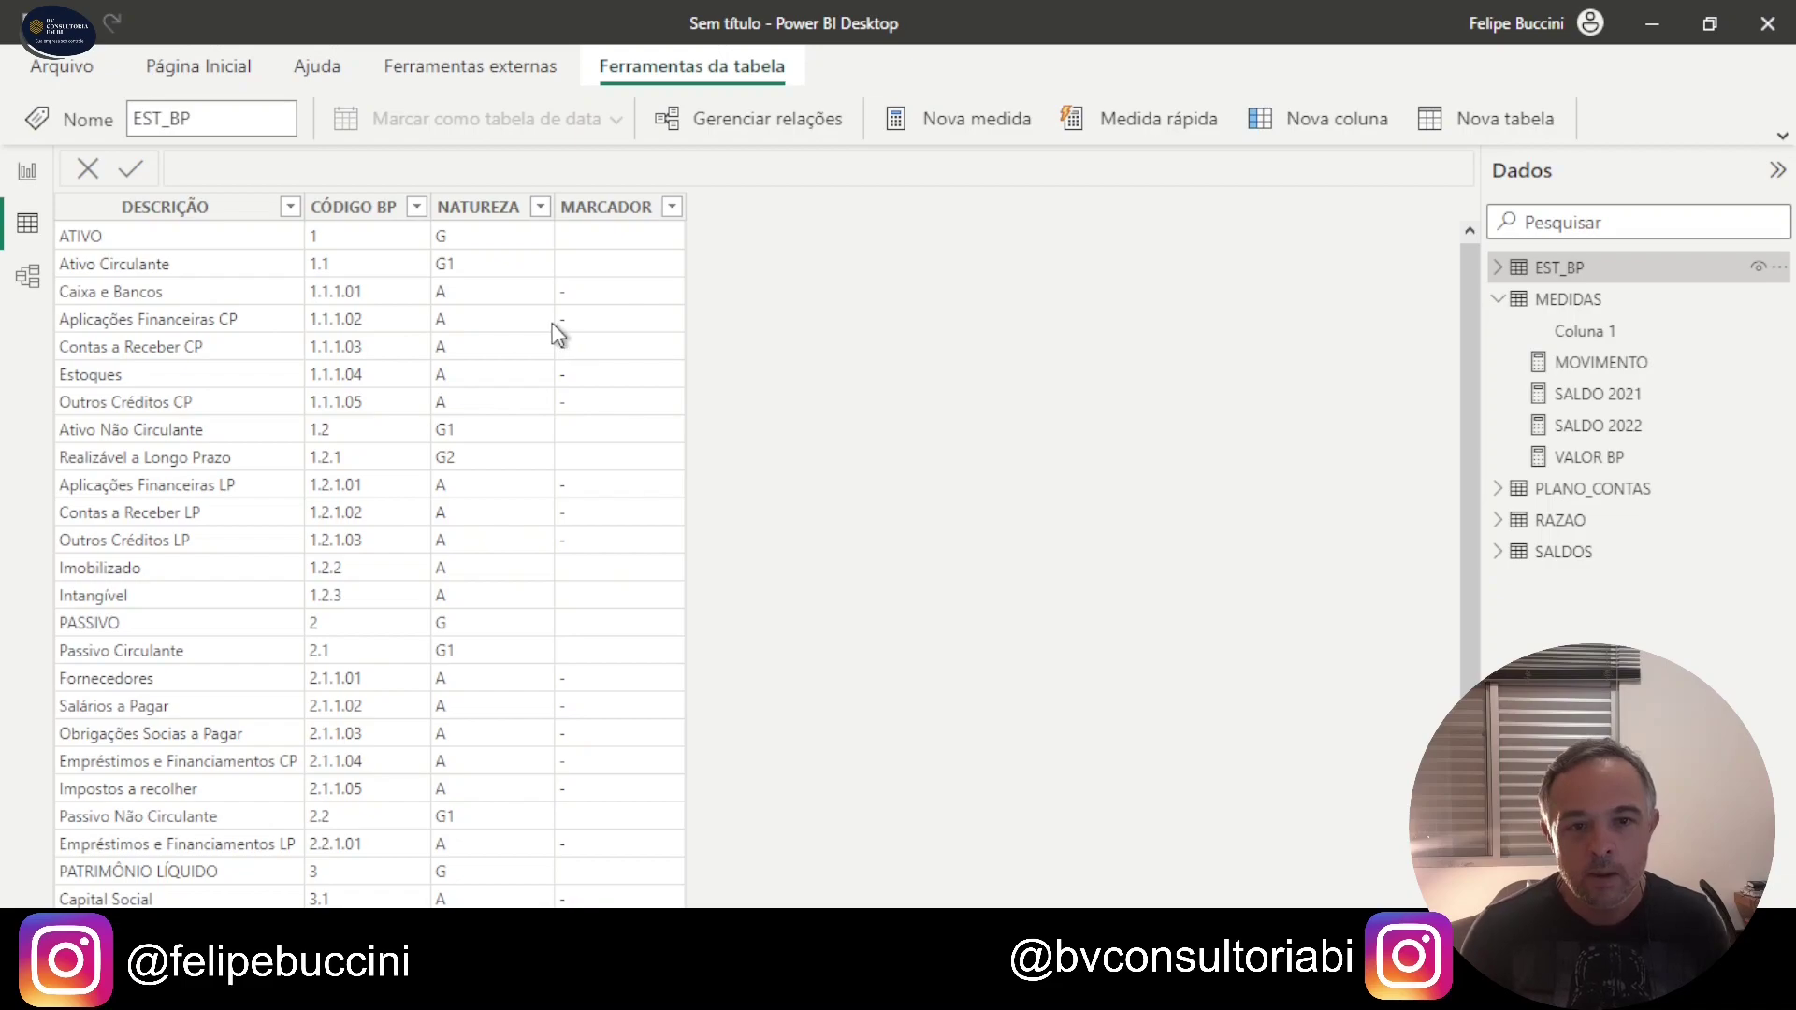
left_click(348, 267)
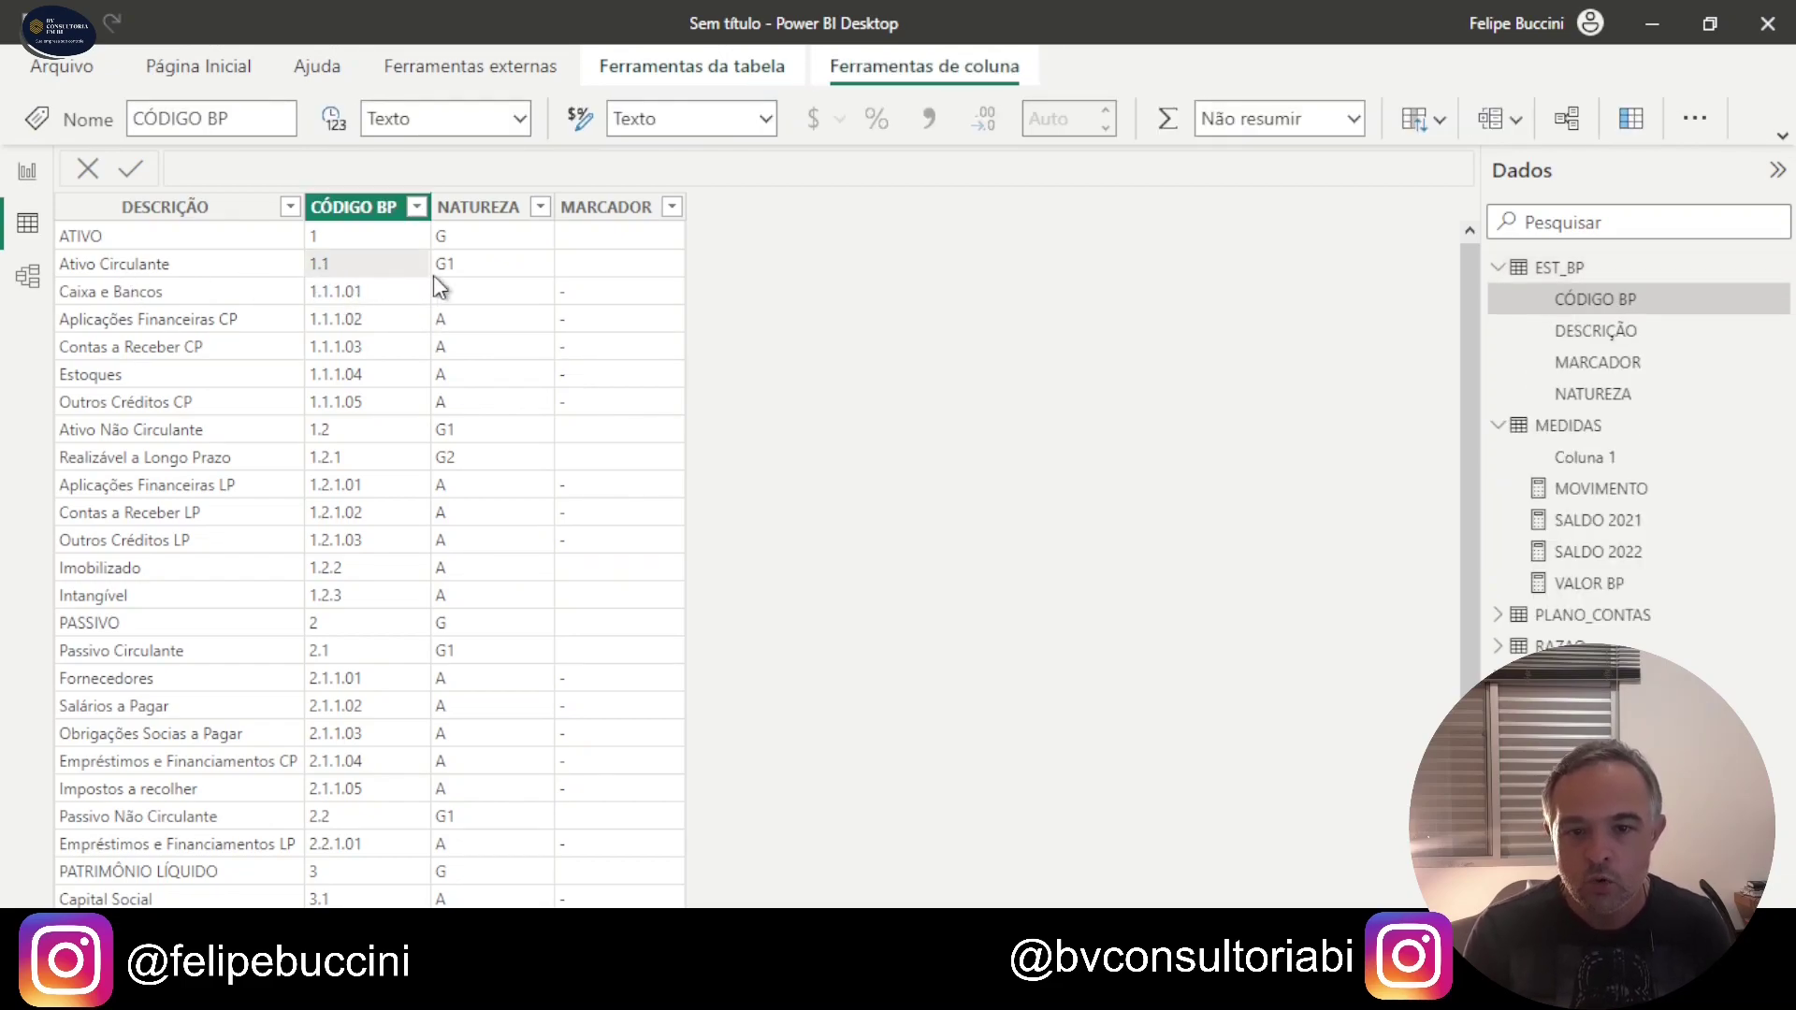
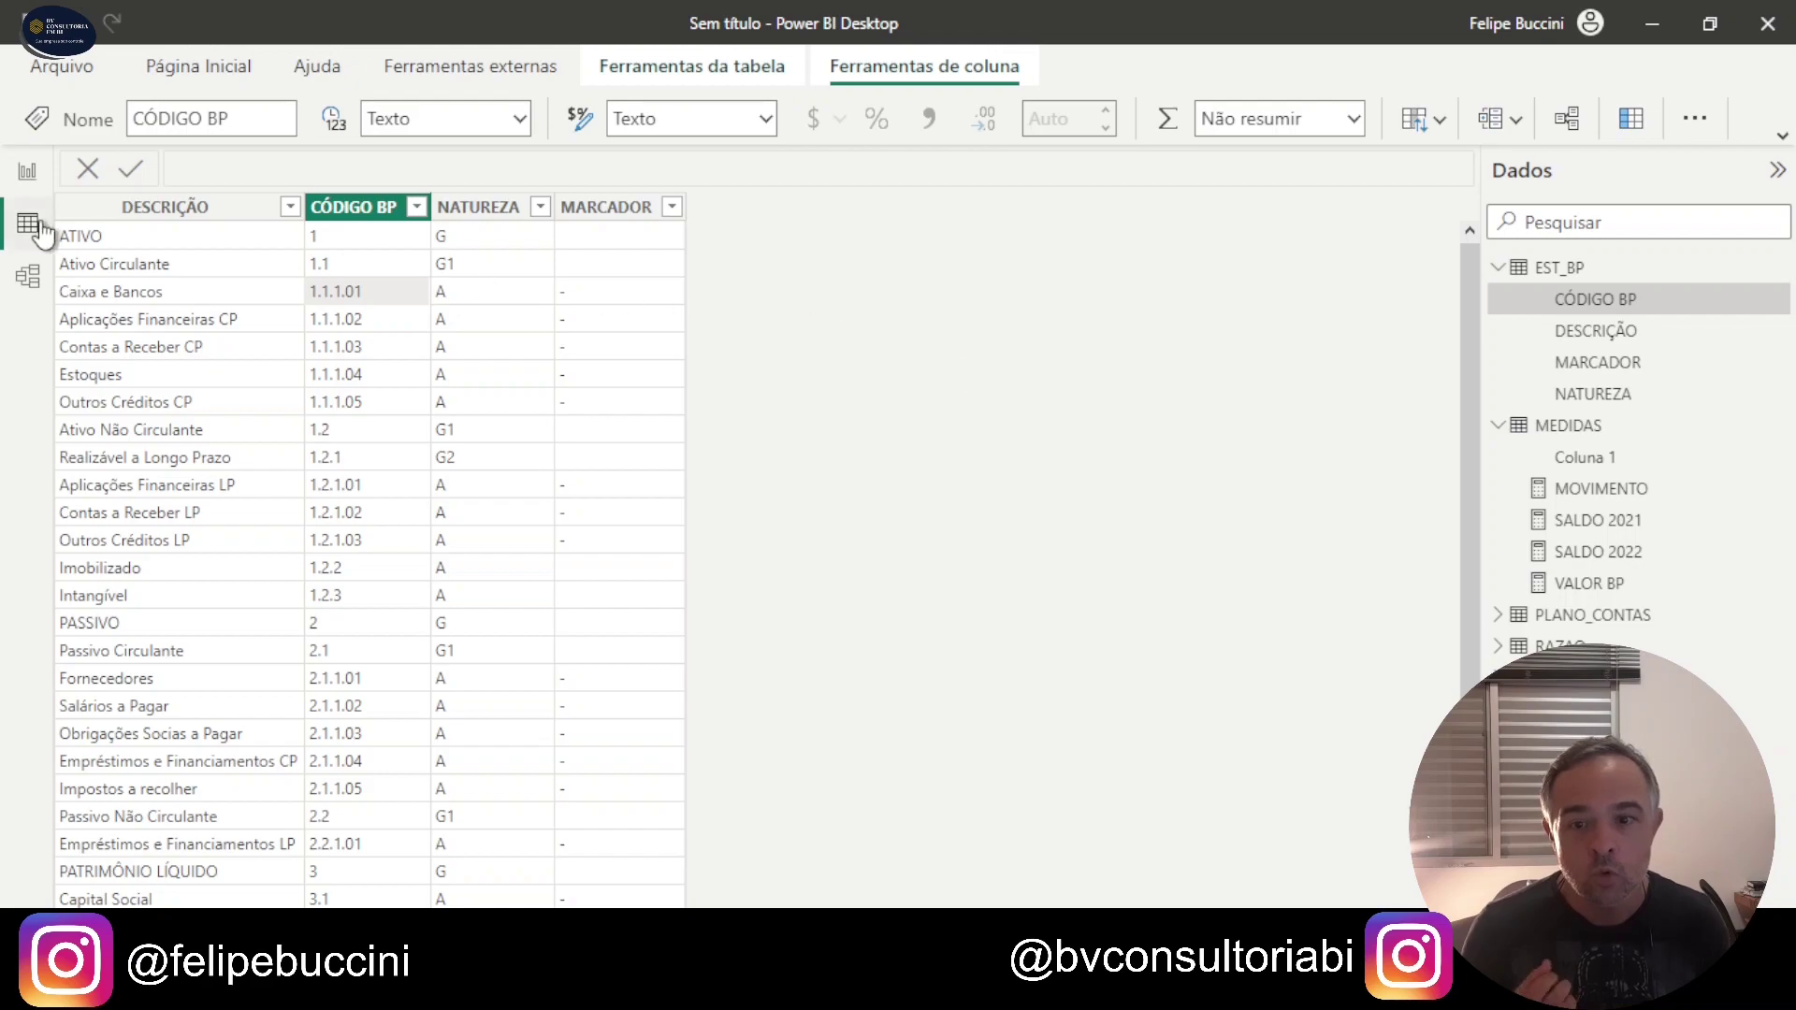
left_click(27, 171)
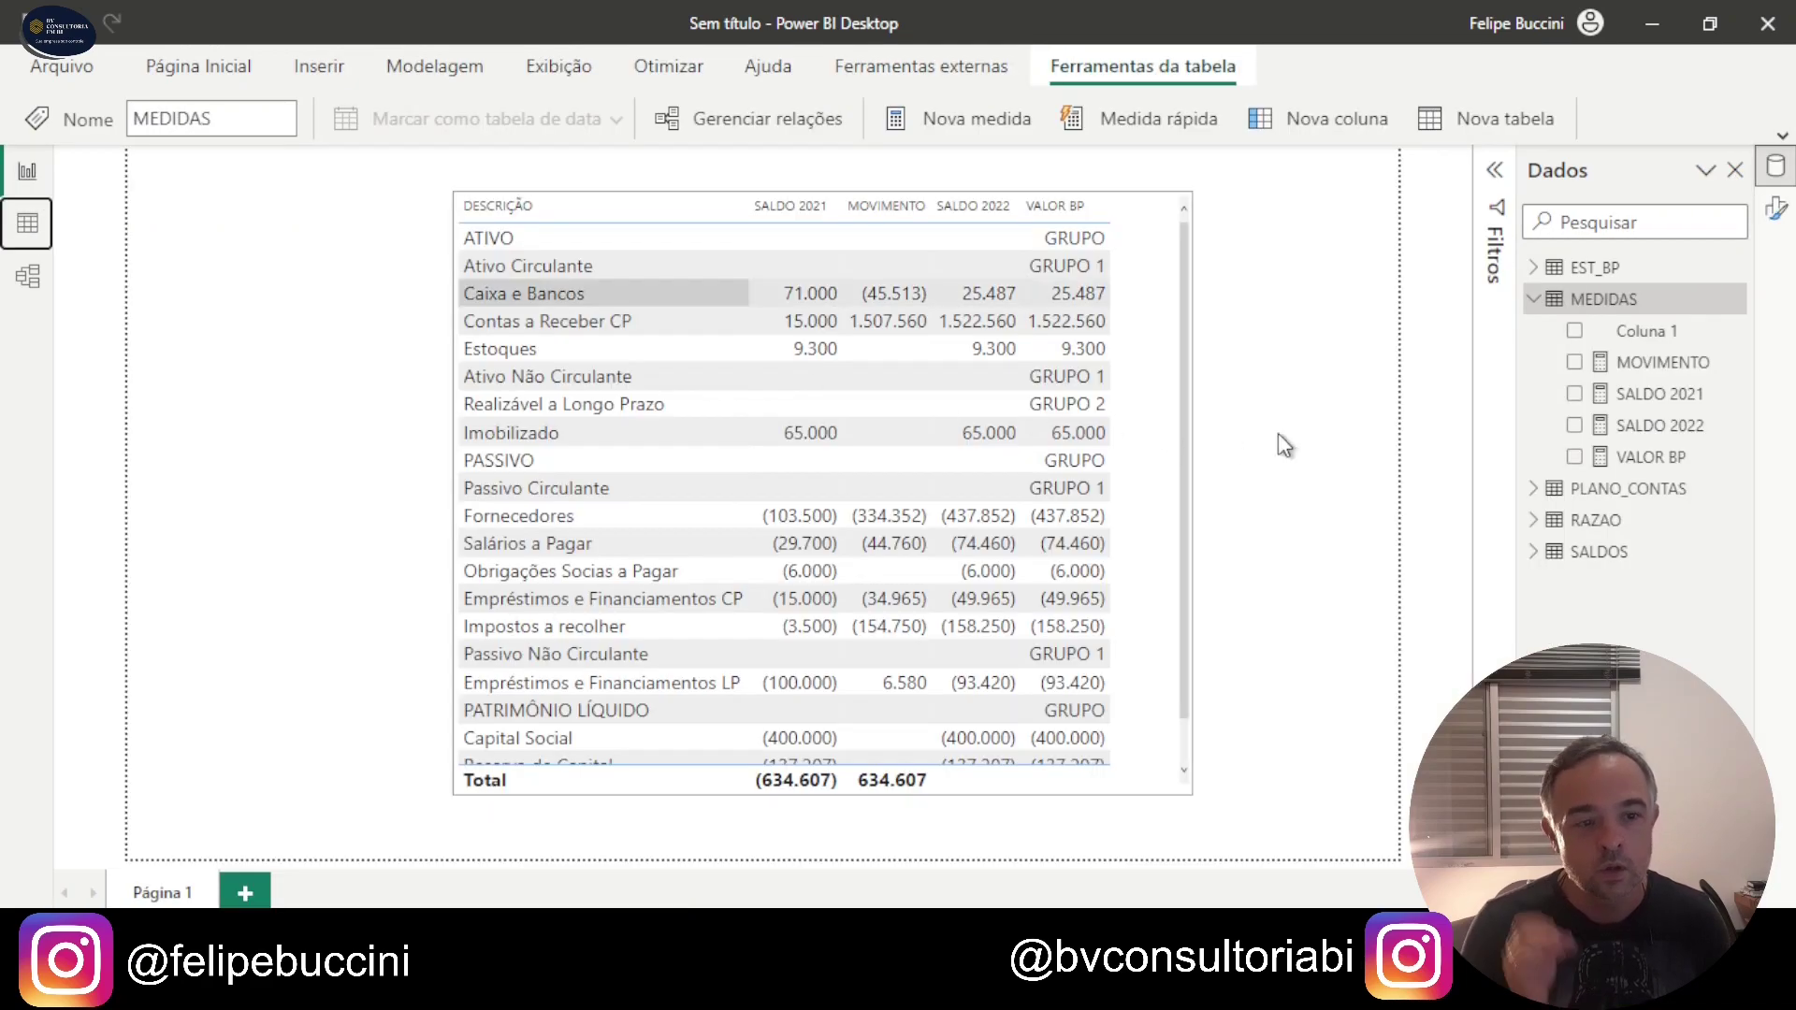
Step: Create a new measure named GRUPO 1 in the MEDIDAS table and begin its expression with the LEFT function on a separate line
right_click(1623, 300)
left_click(1353, 388)
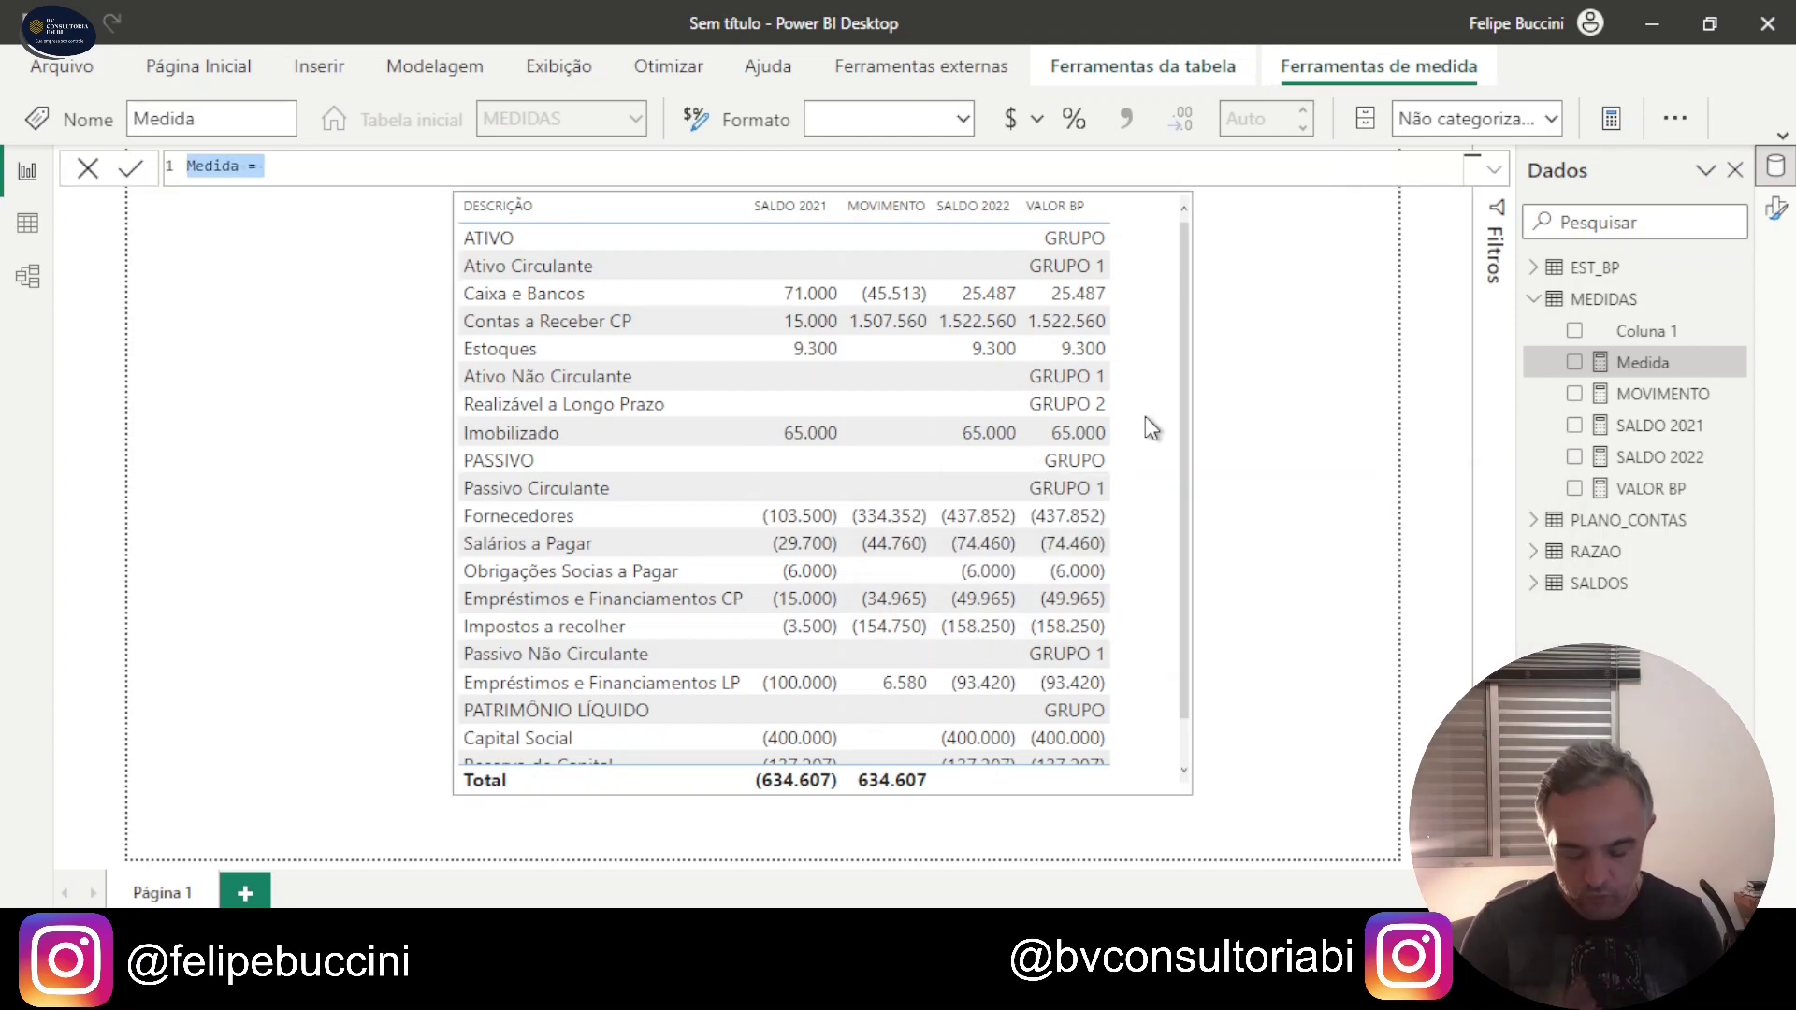
type("GRUPO")
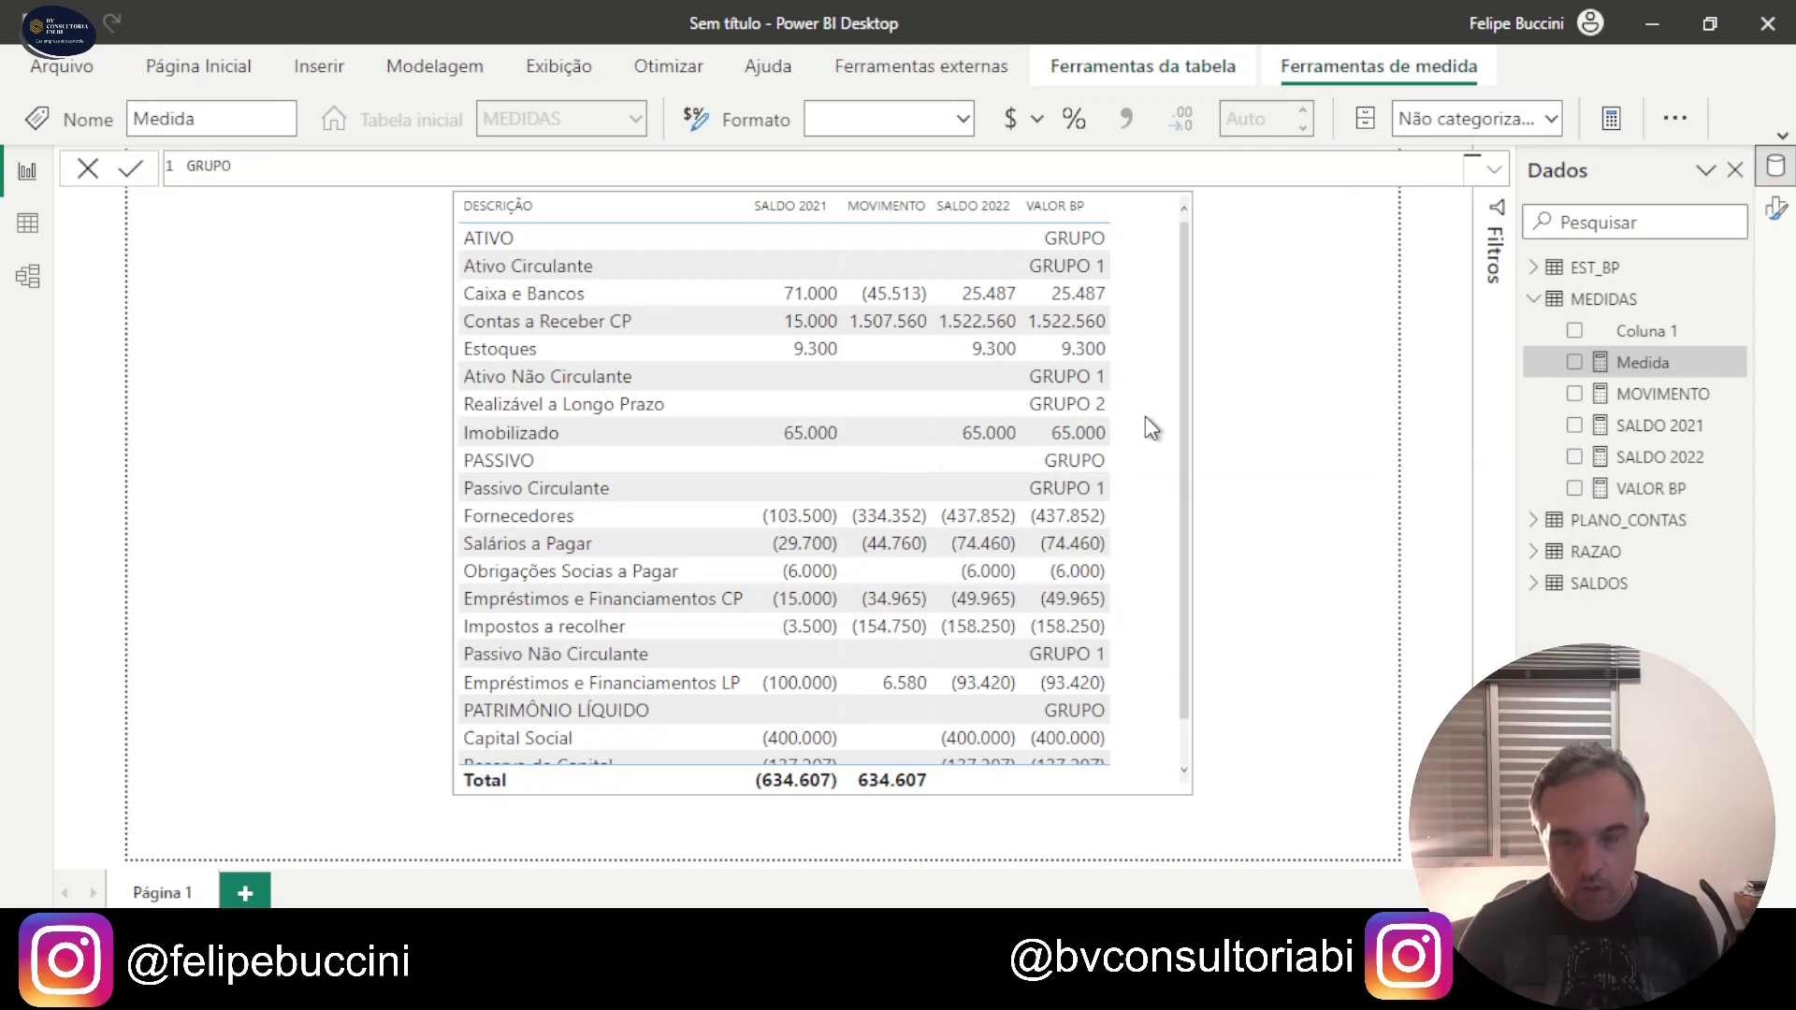
type(" 1 =")
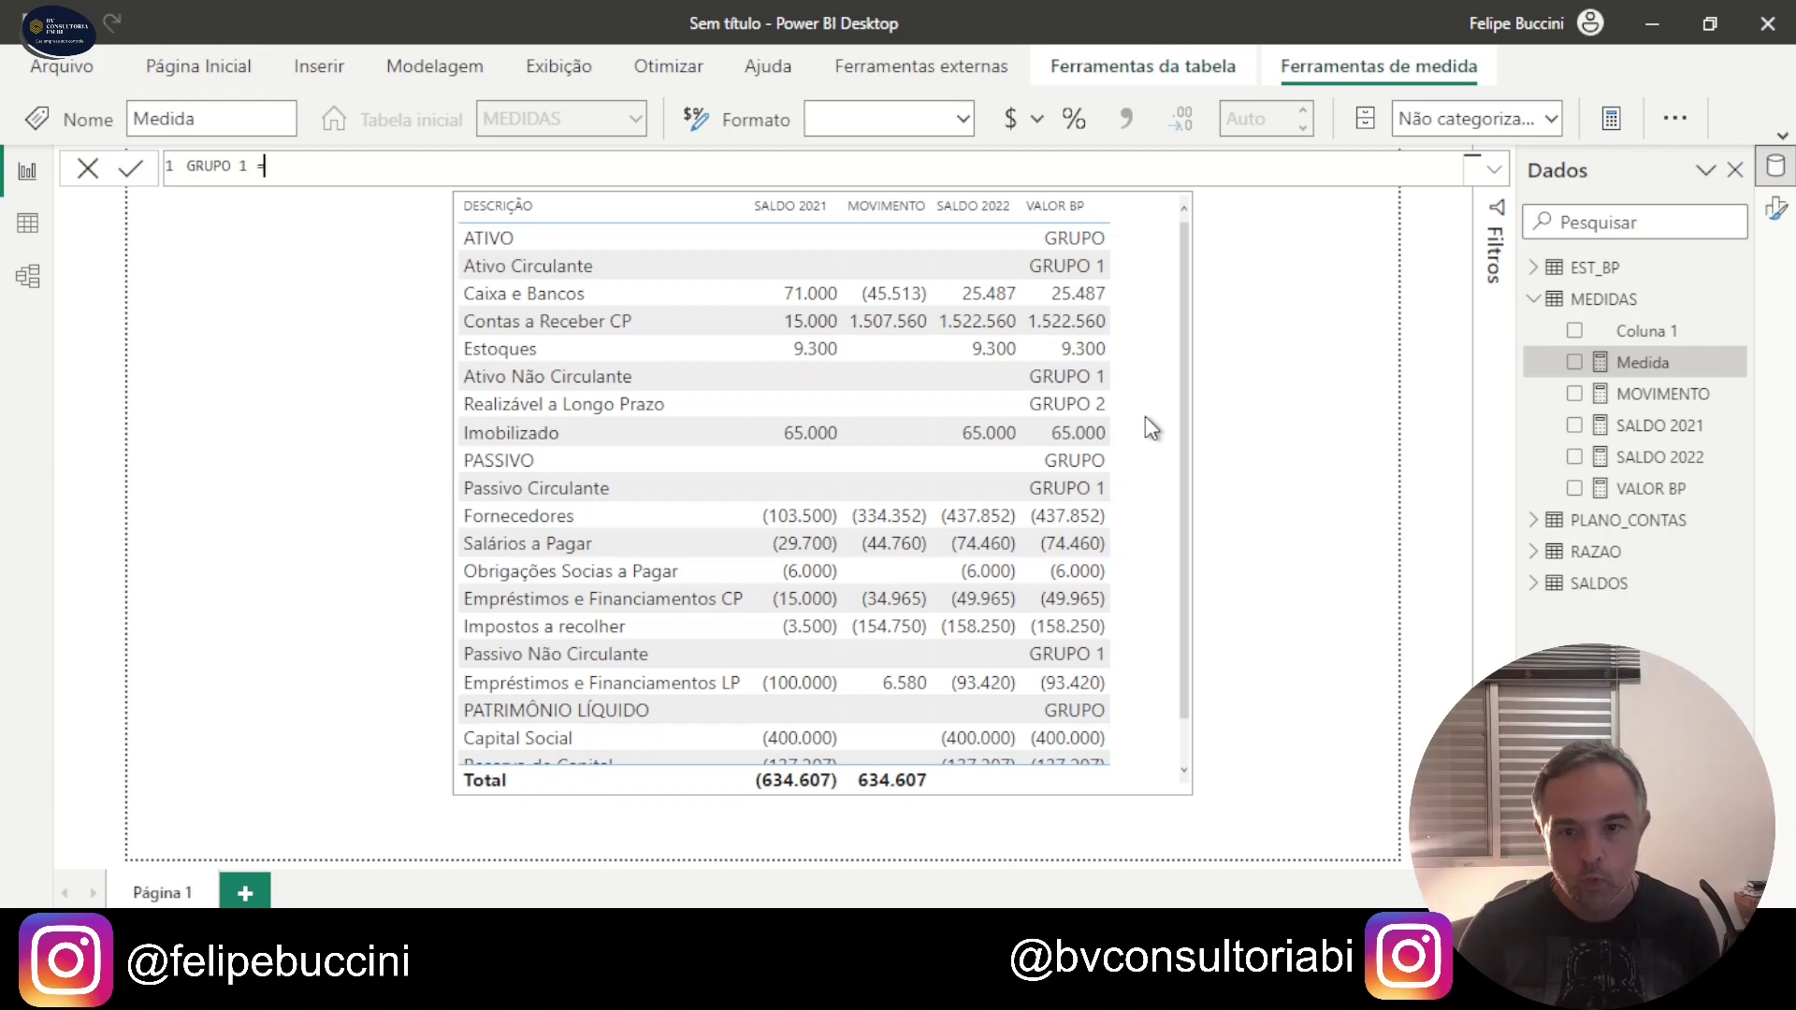
key("shift+Return")
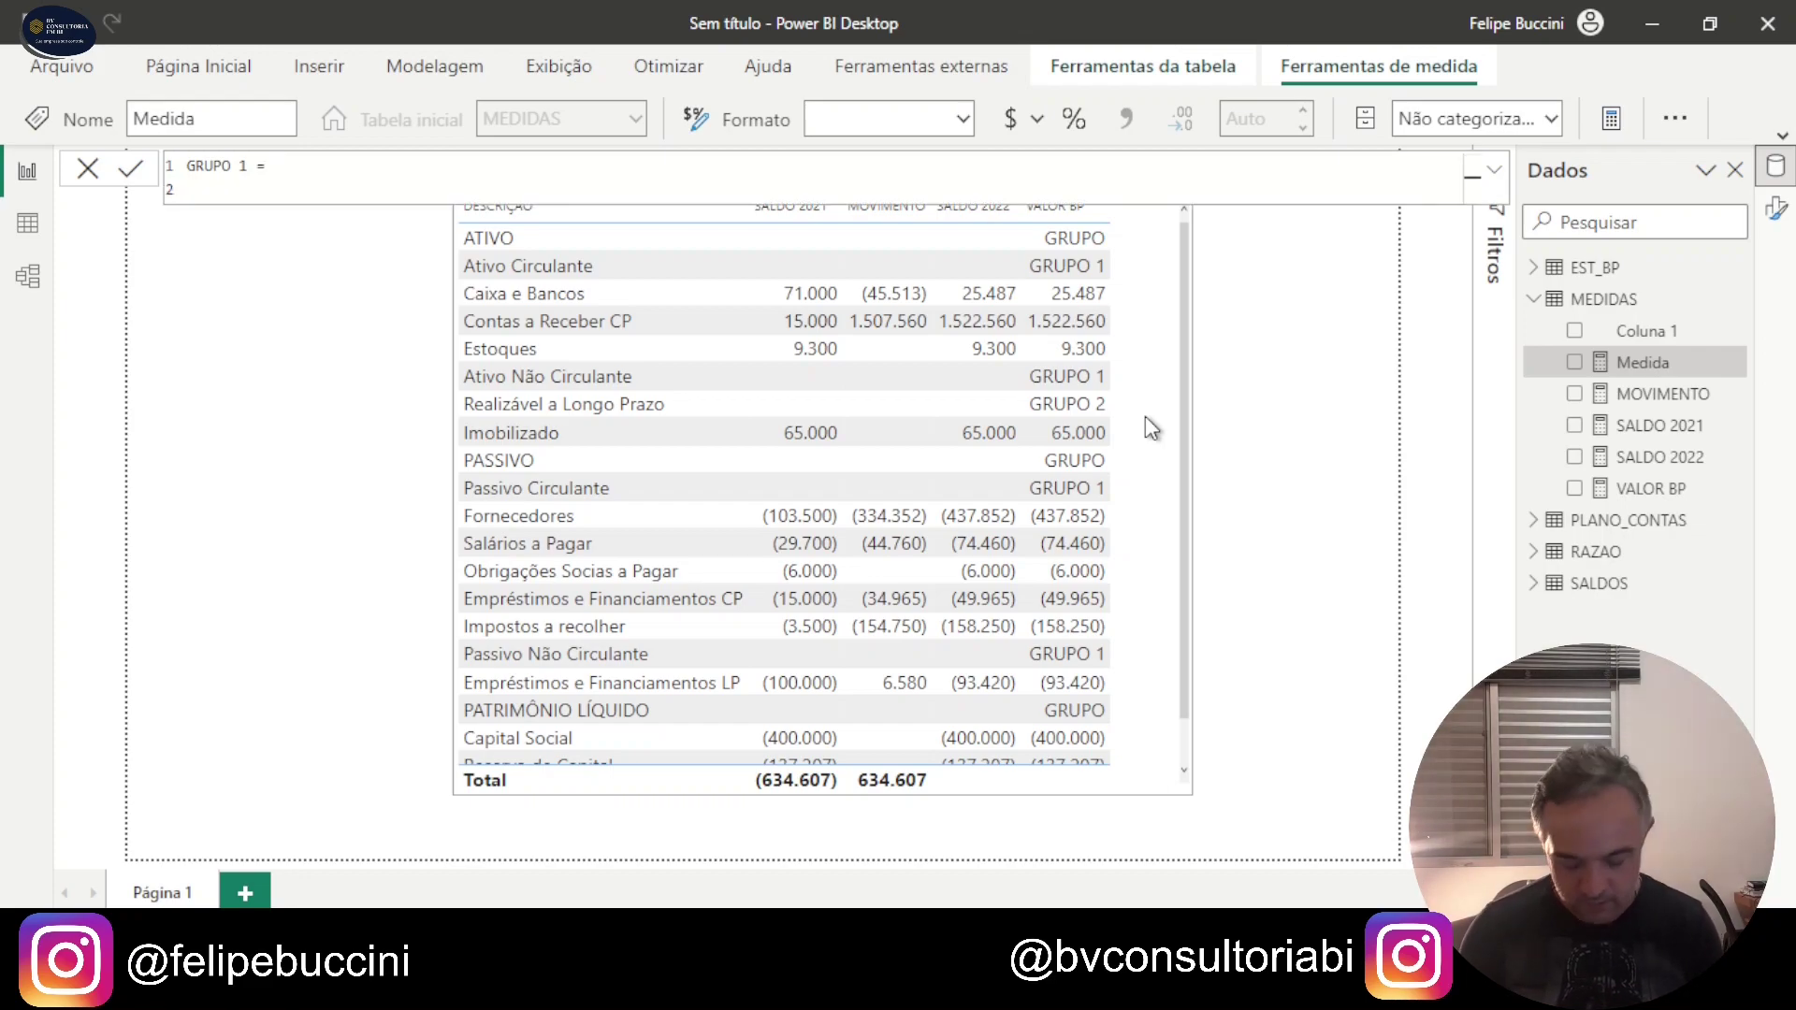
type("LE")
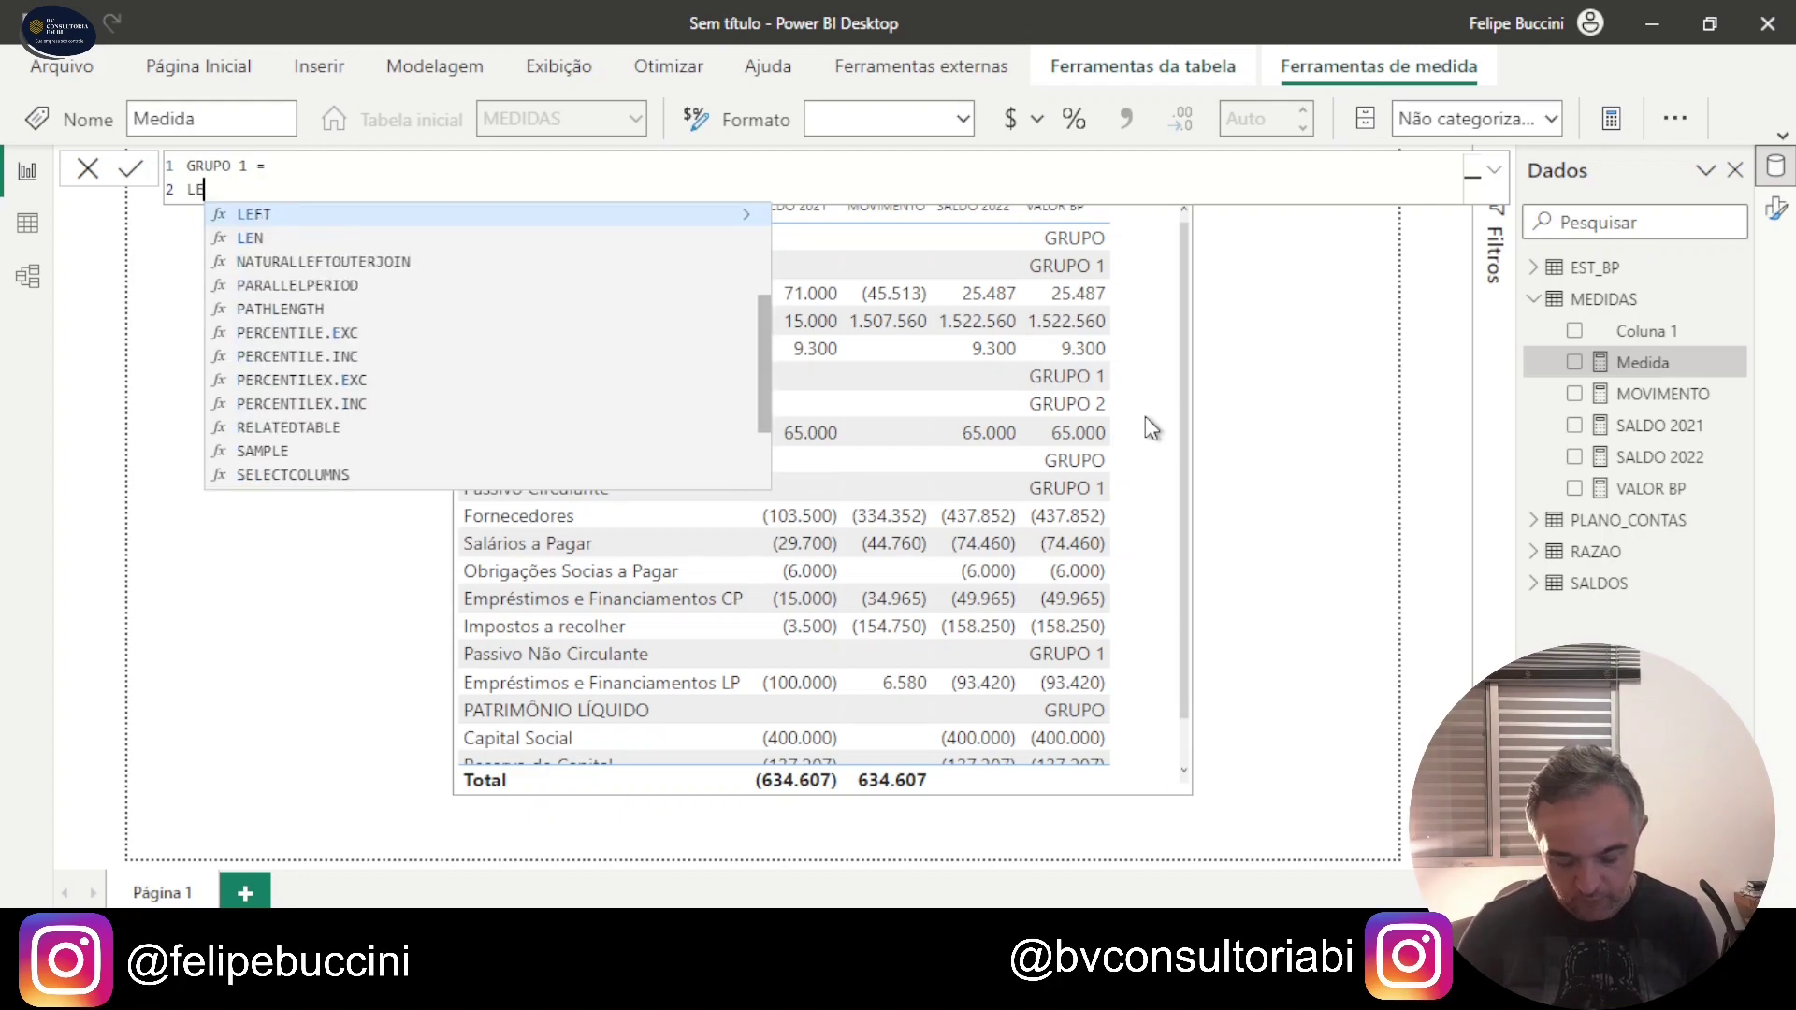
type("F")
key("Tab")
key("shift+Return")
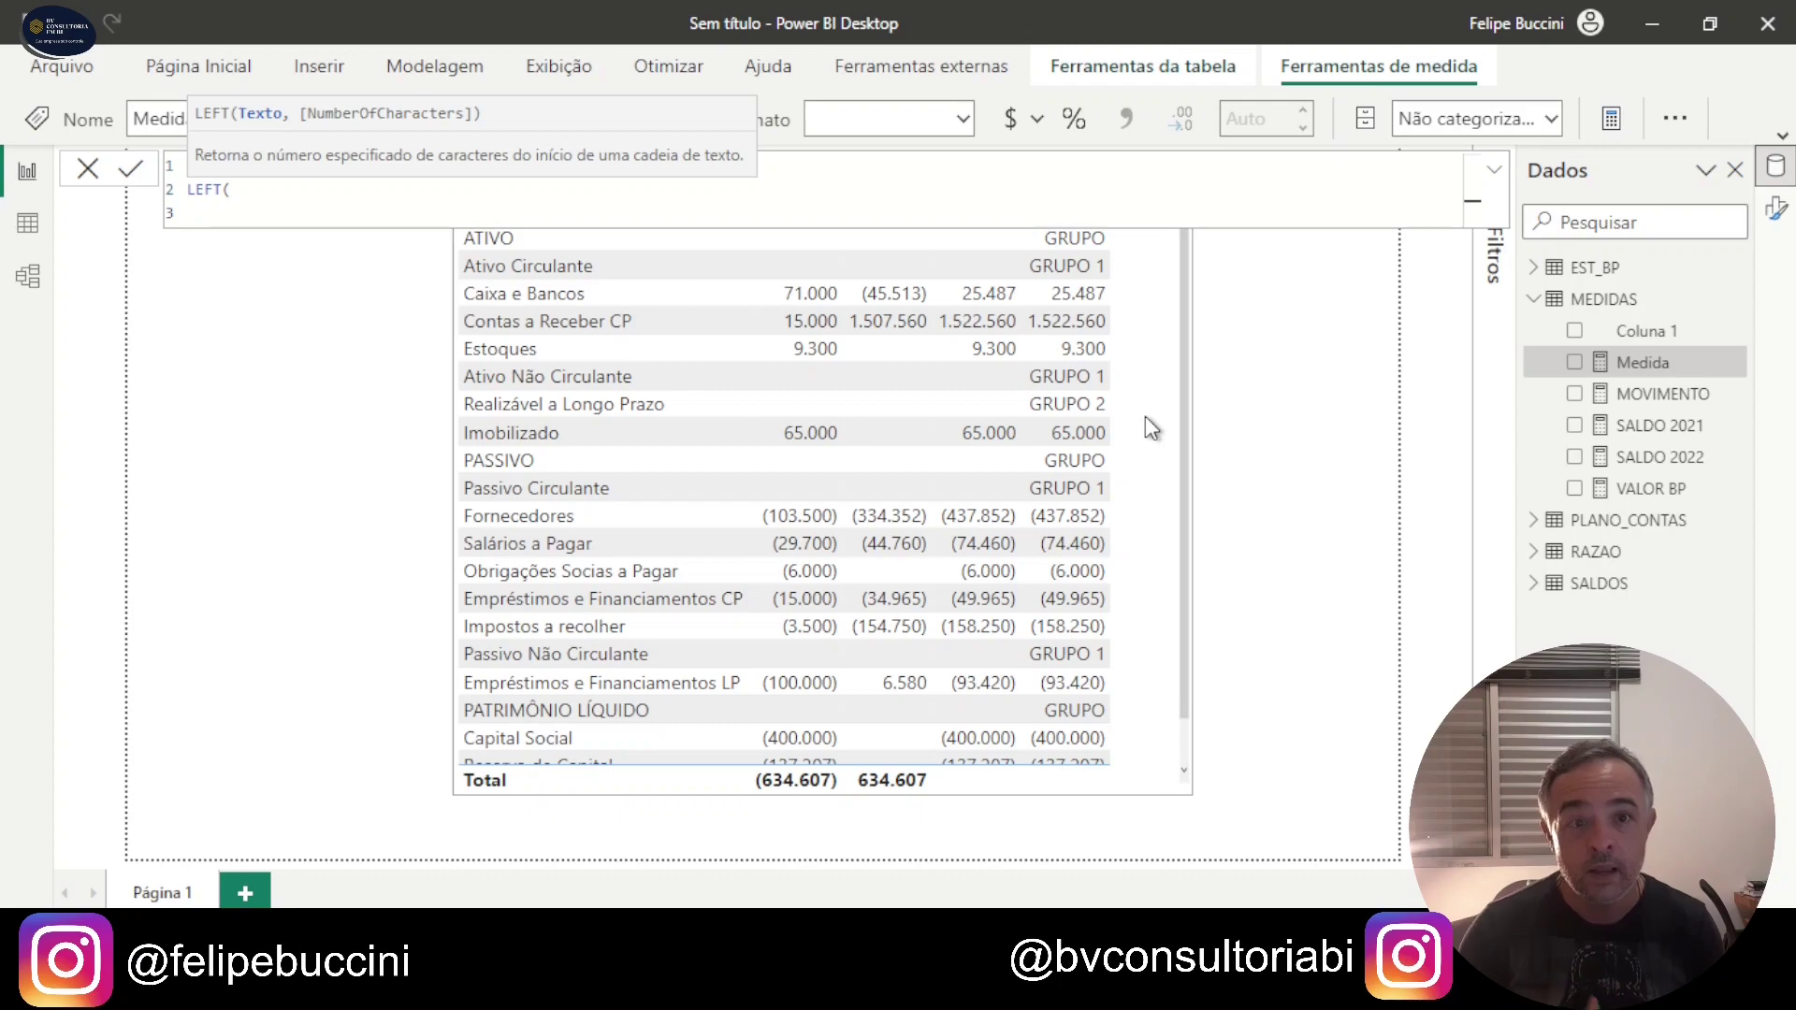
Step: Nest SELECTEDVALUE inside LEFT on an indented line and choose EST_BP[CÓDIGO BP] as its column argument
key("Tab")
type("SELE")
key("Down")
key("Down")
key("Down")
key("Down")
key("Tab")
key("shift+Return")
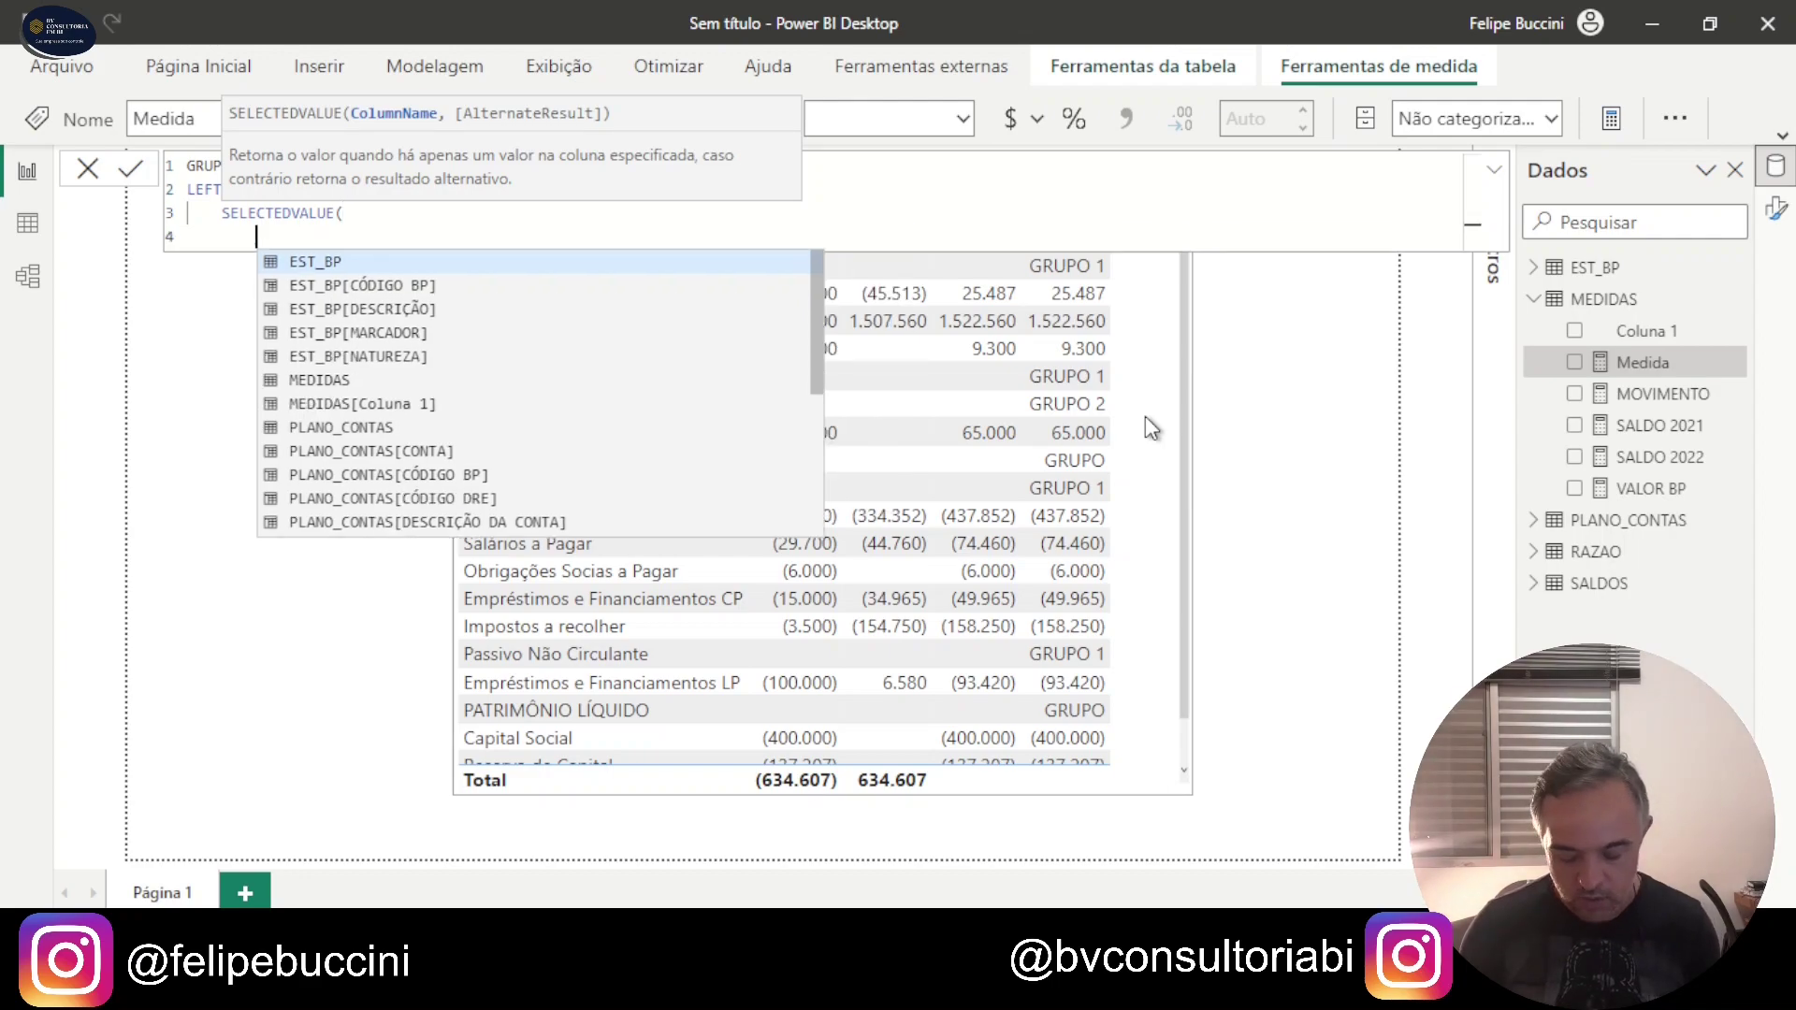
type("ES")
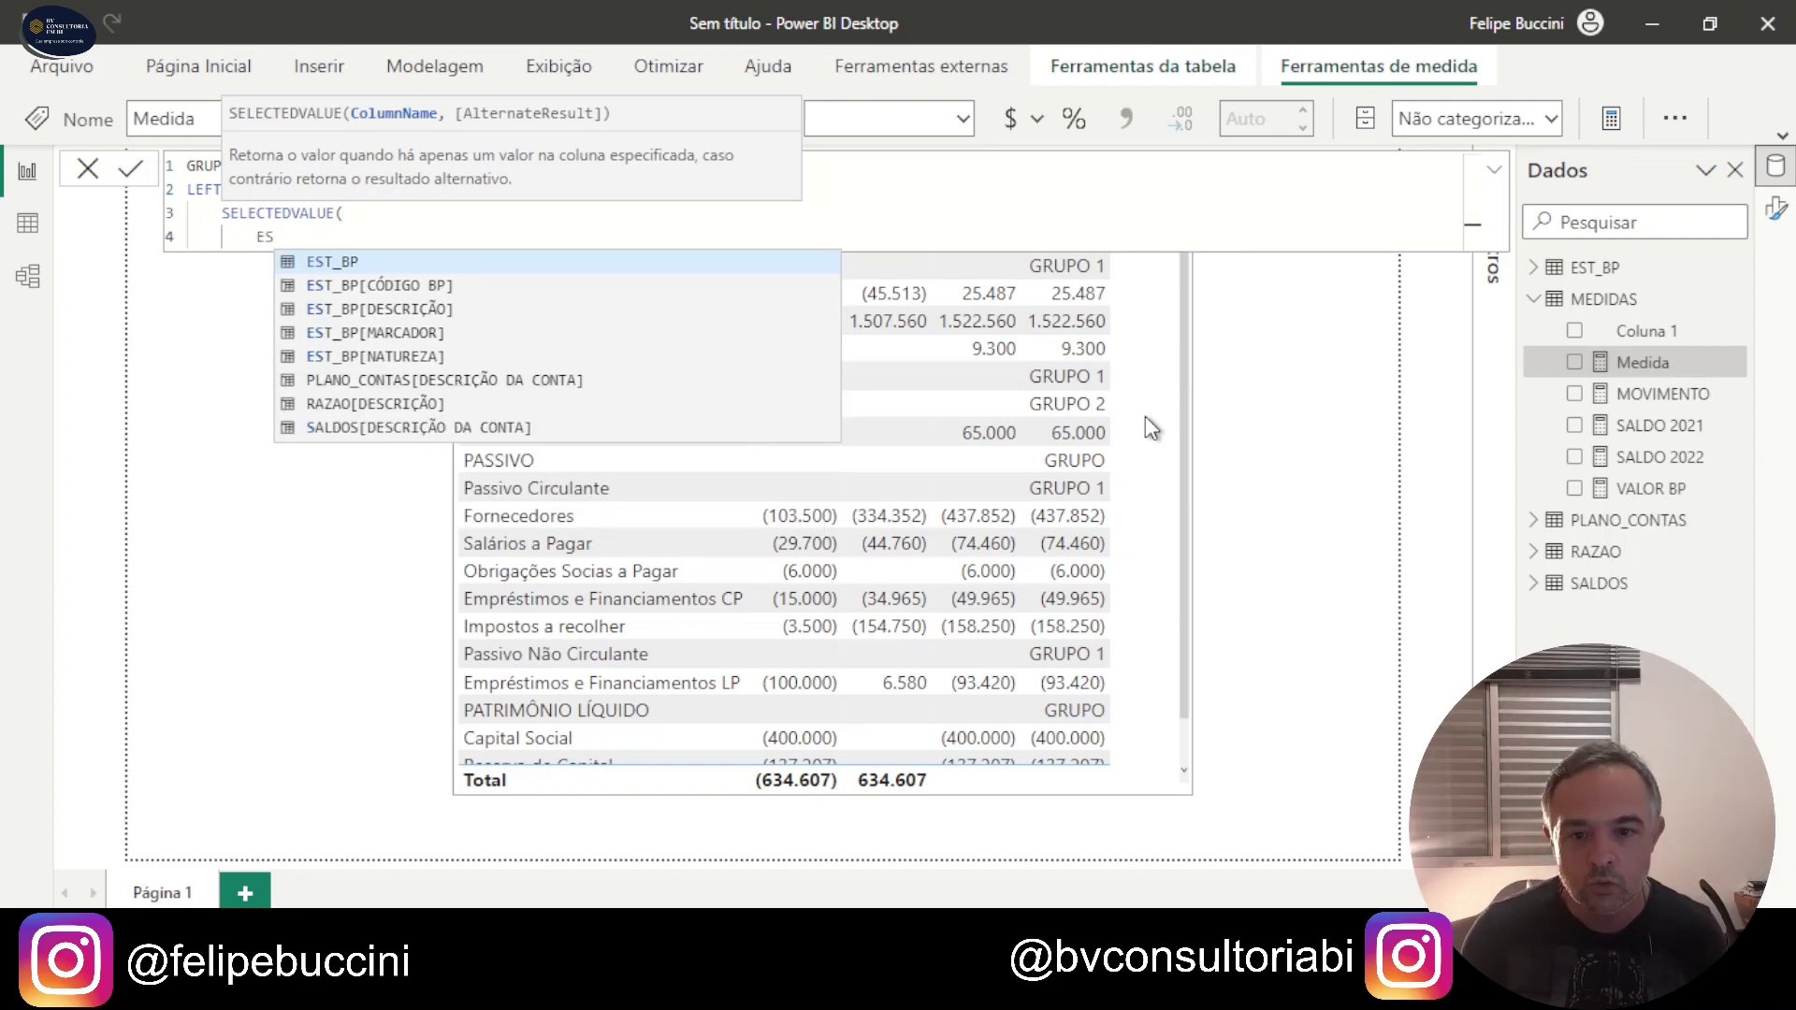
key("Down")
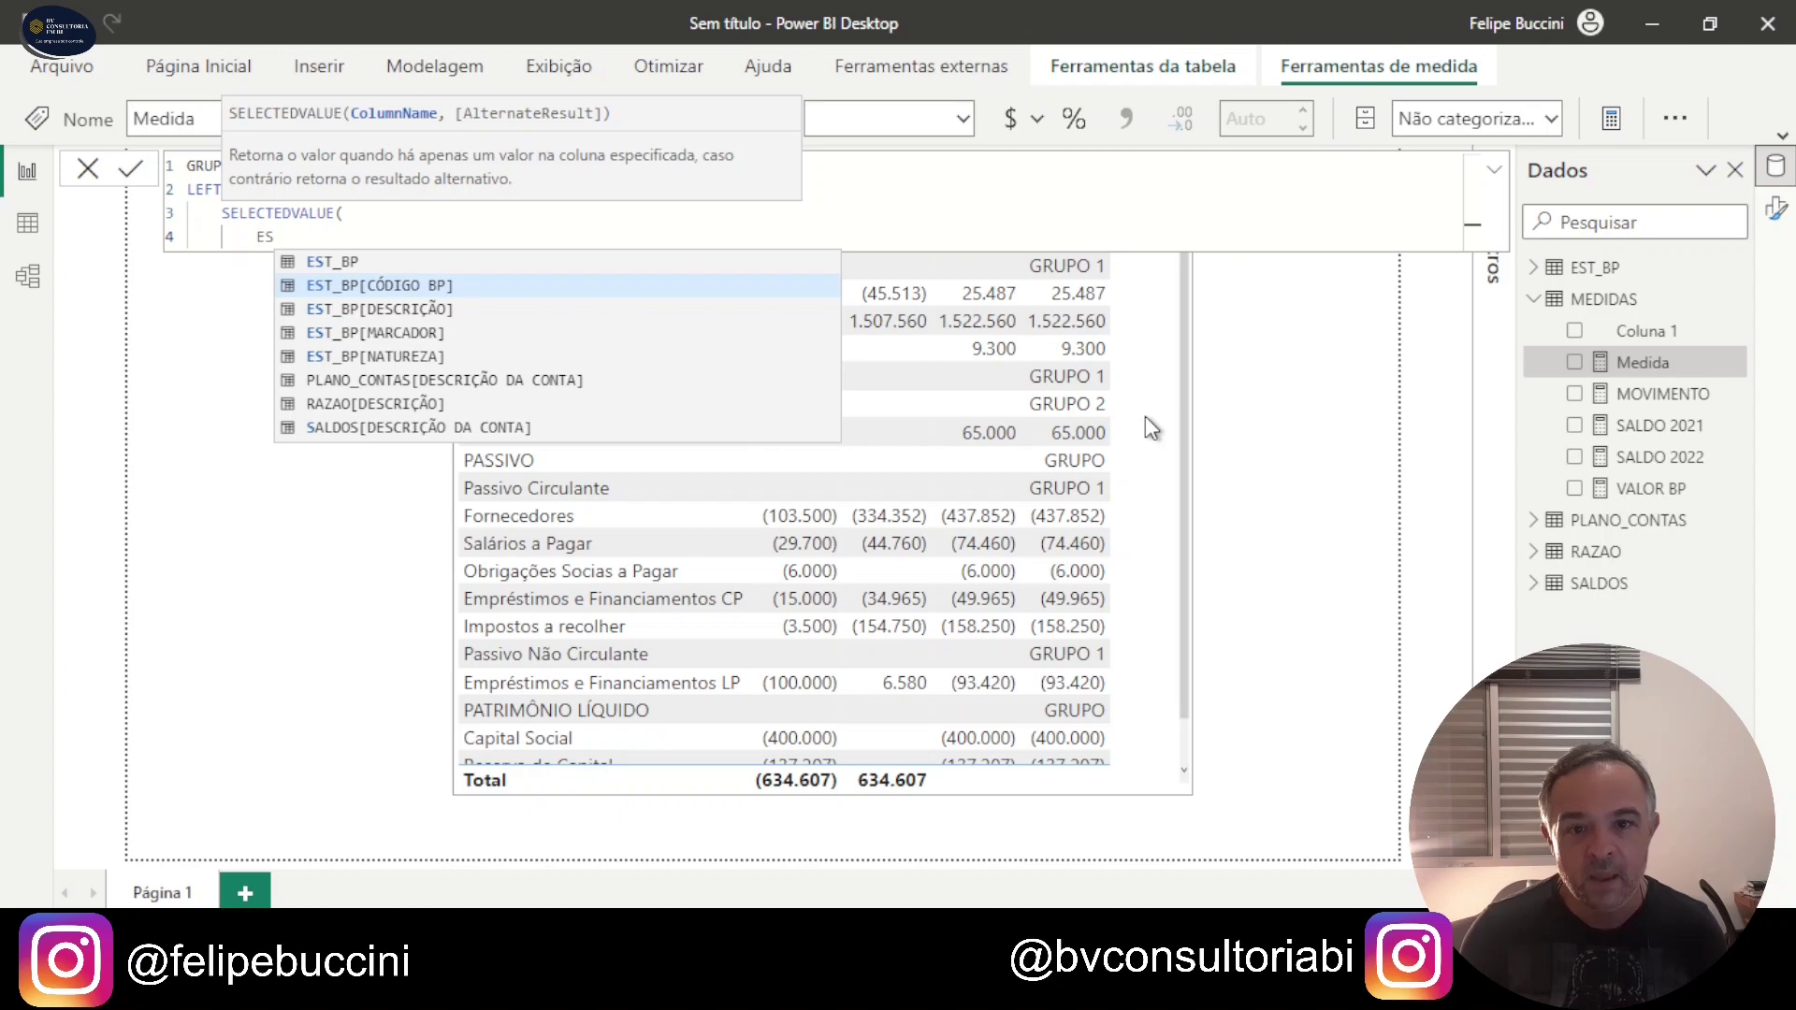
Step: Complete the GRUPO 1 measure as LEFT of SELECTEDVALUE(EST_BP[CÓDIGO BP]) with 3 characters and commit it
key("Tab")
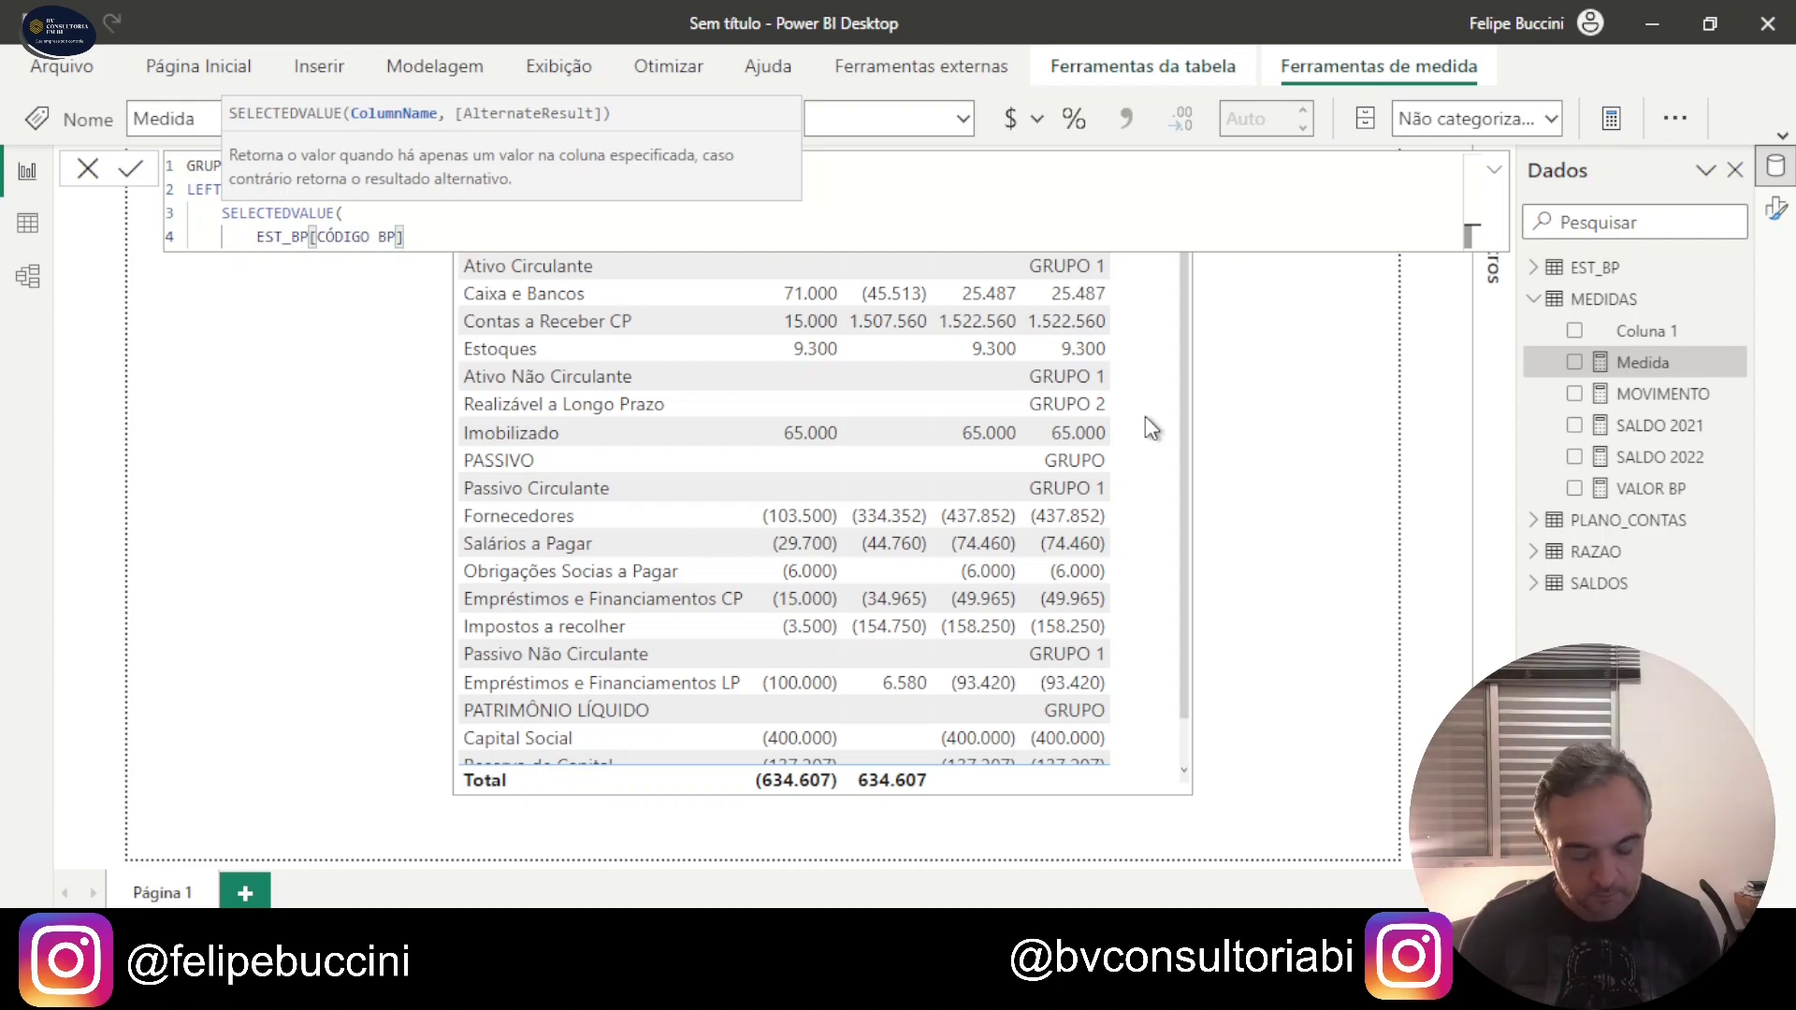
type("),")
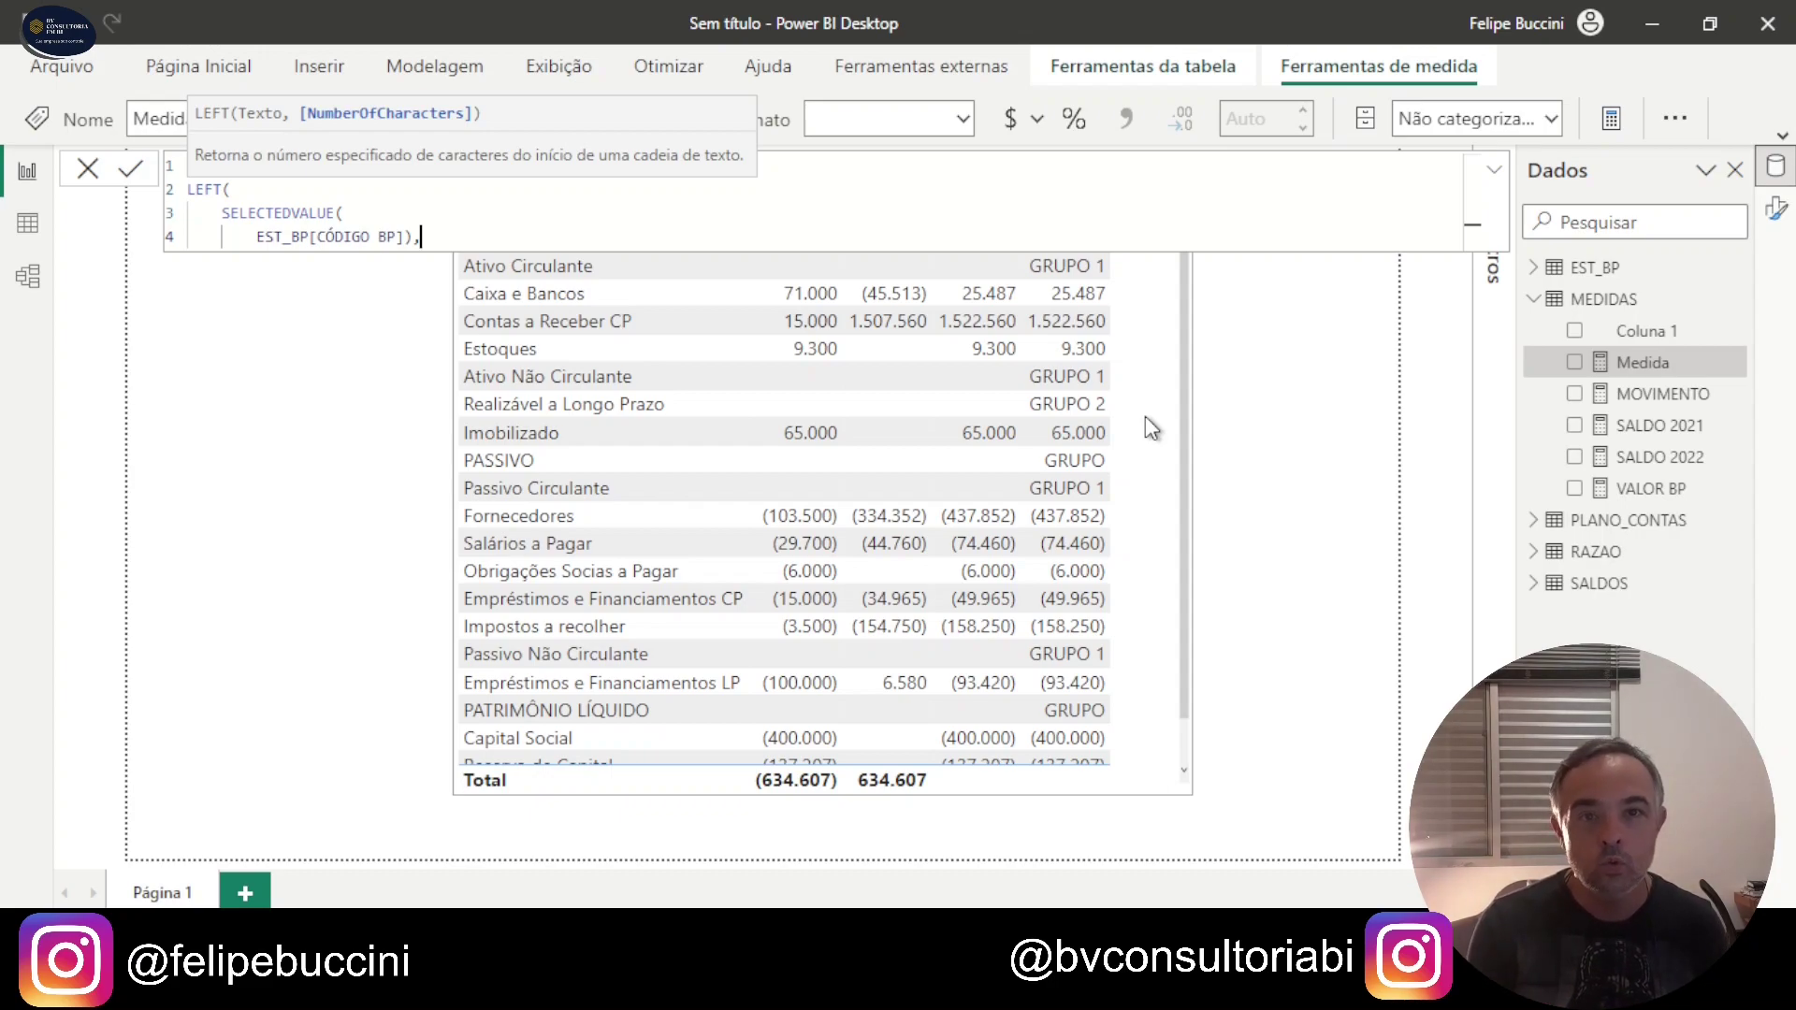
type("3")
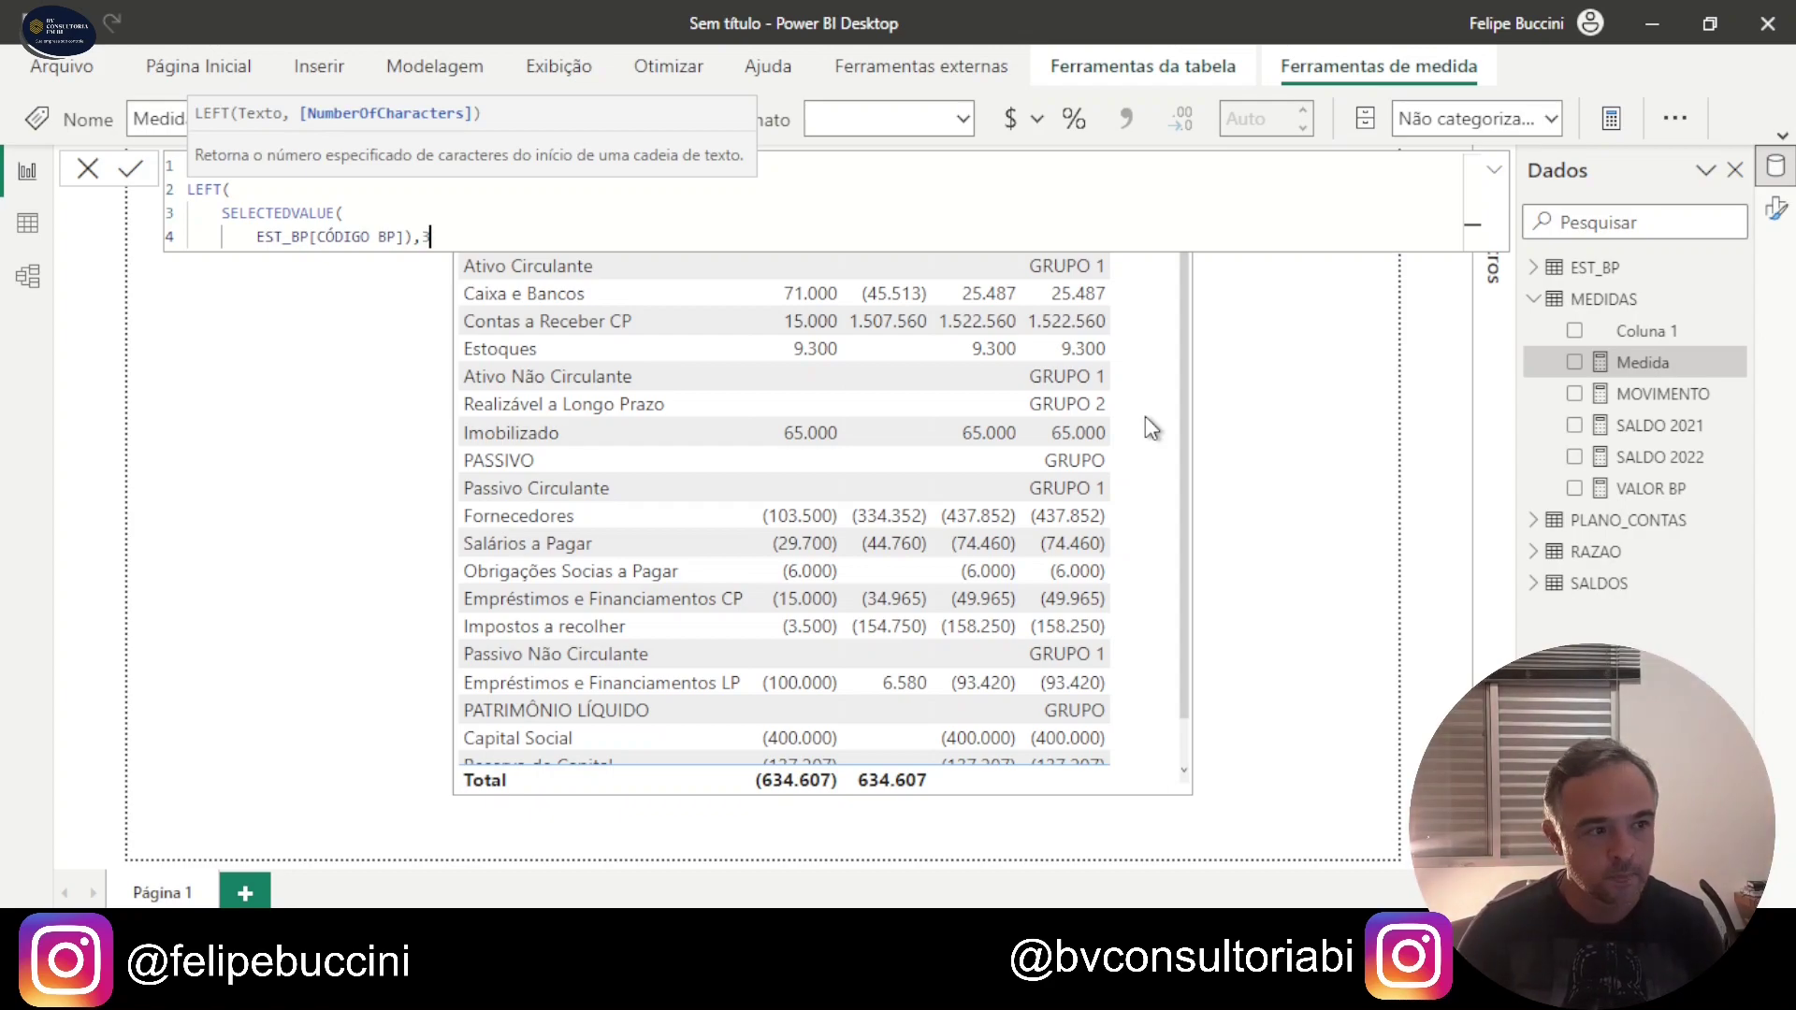
key("shift+Return")
type(")")
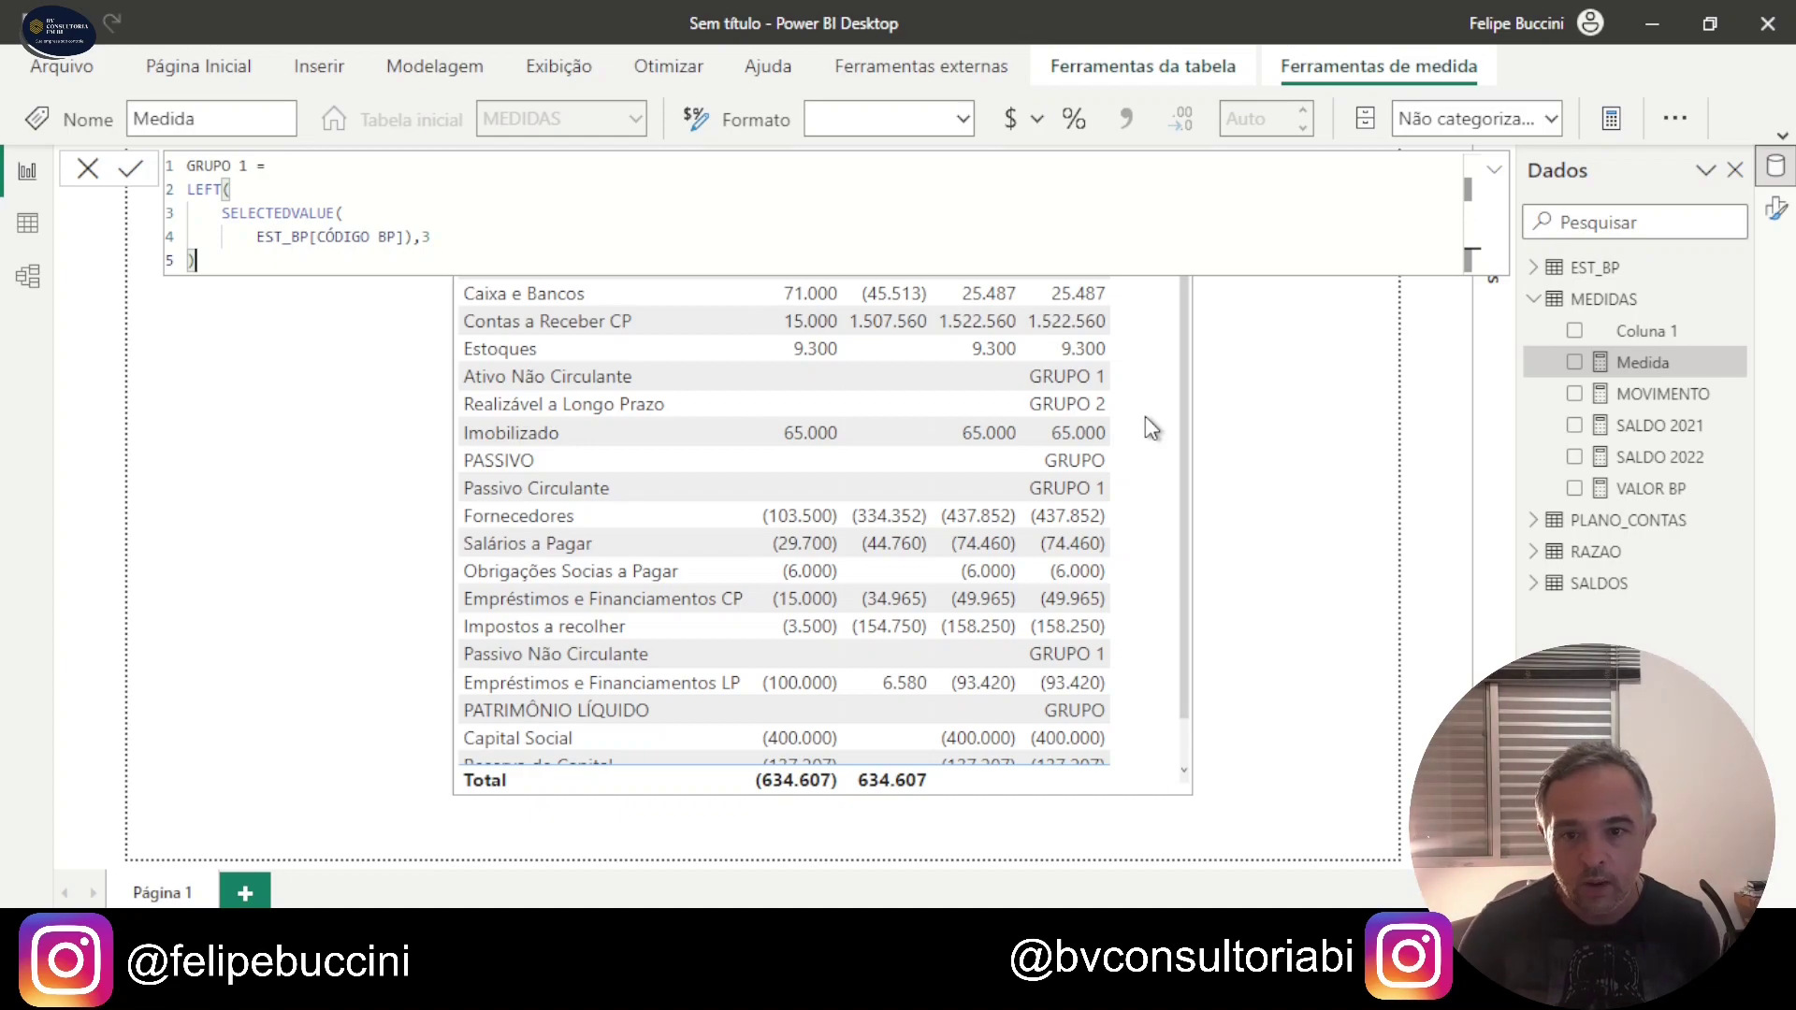
key("Return")
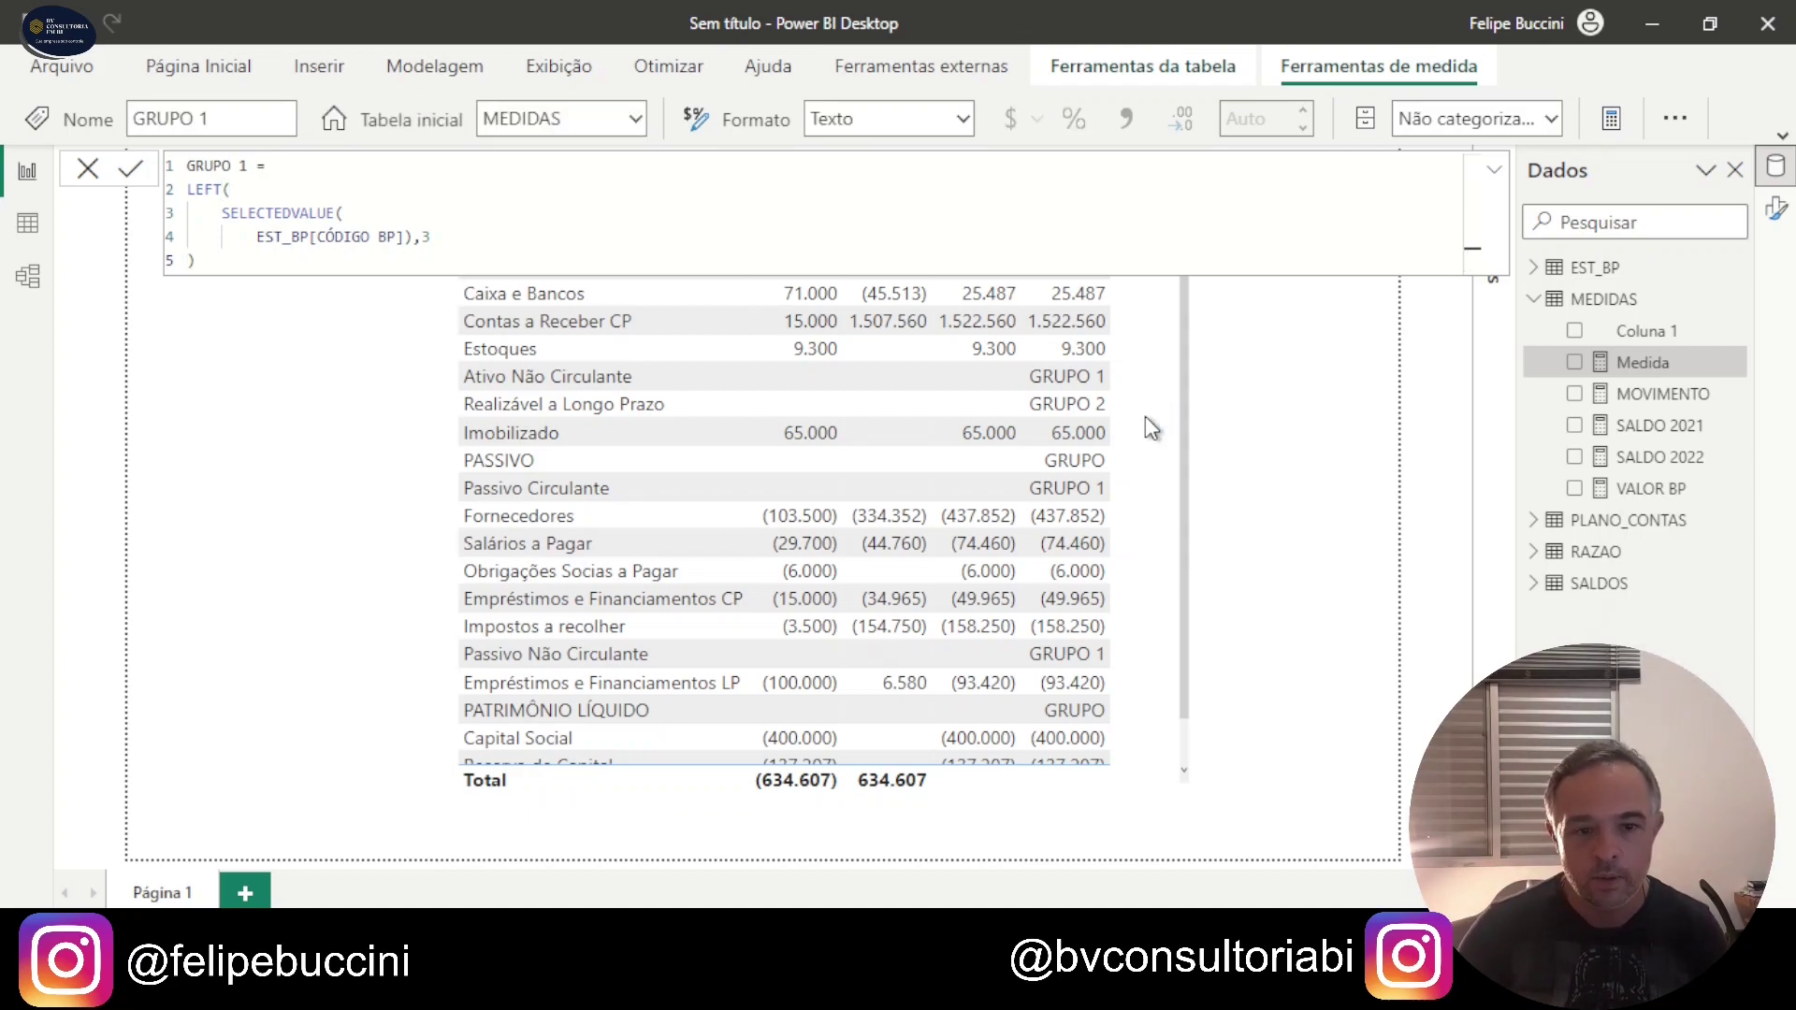
Step: Move the balance sheet table to the left edge of the report page, freeing space beside it
left_click(1258, 405)
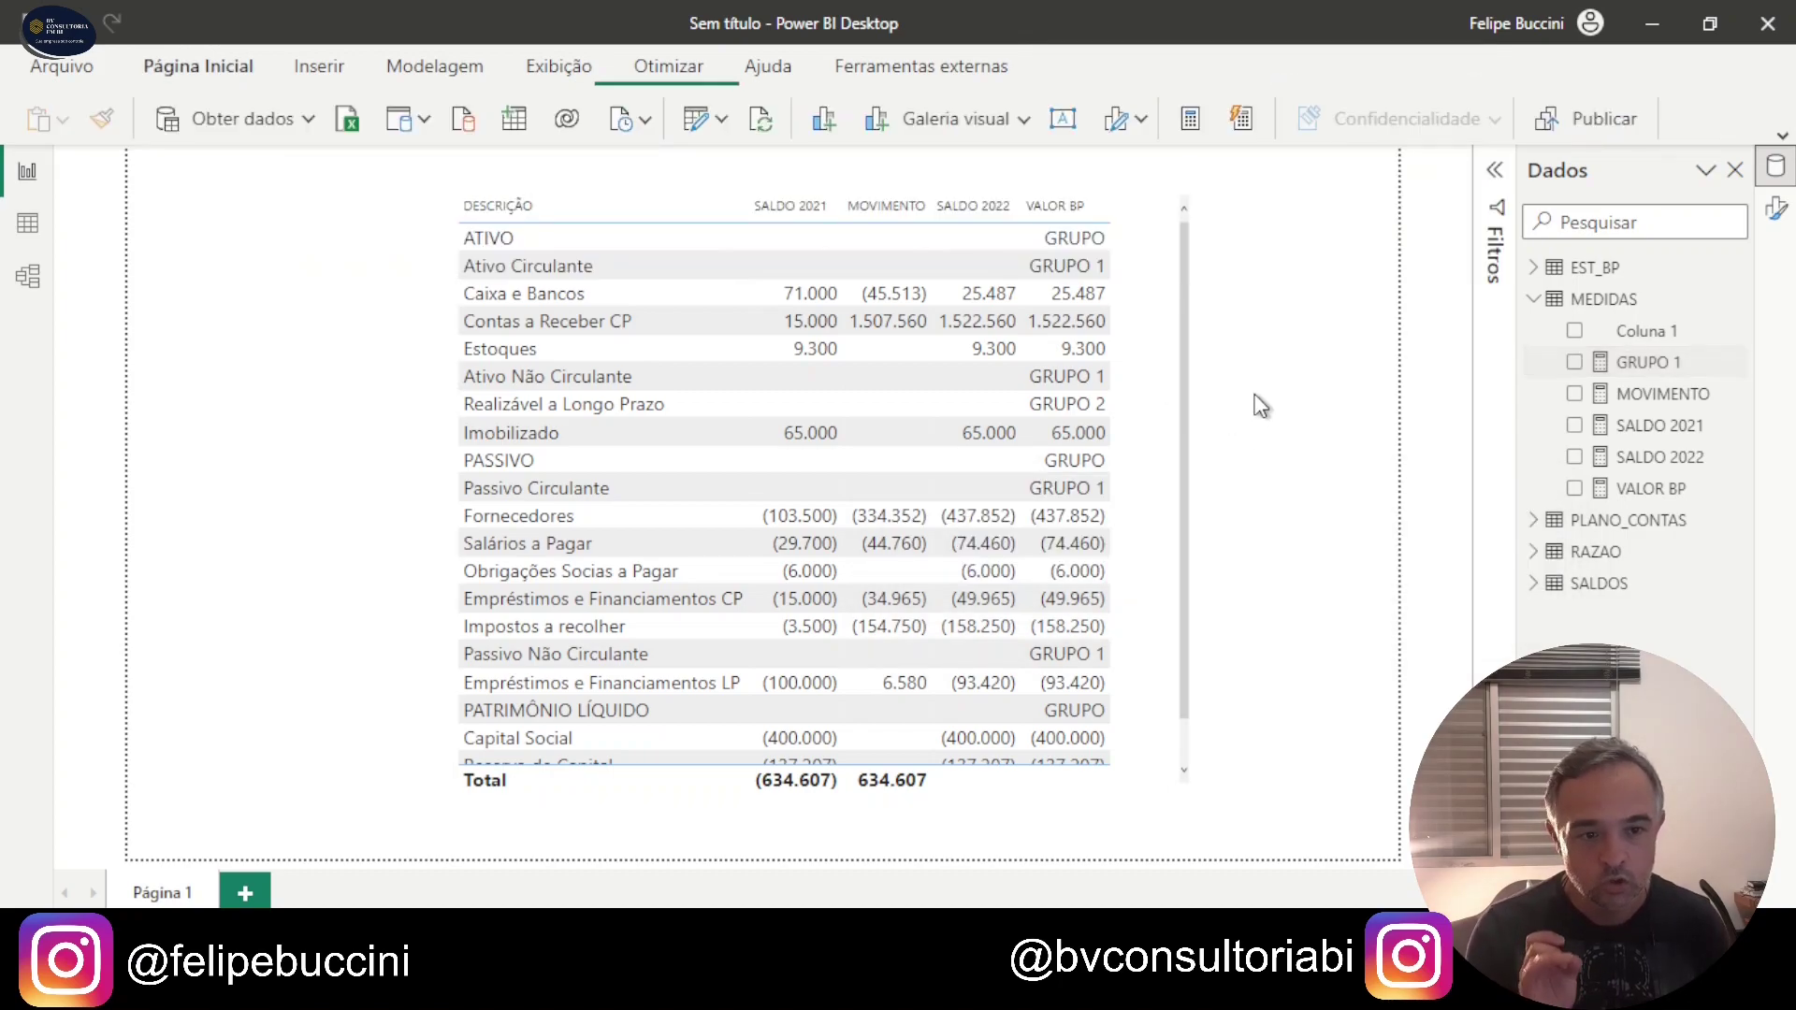
left_click_drag(1165, 306, 854, 281)
left_click(1182, 281)
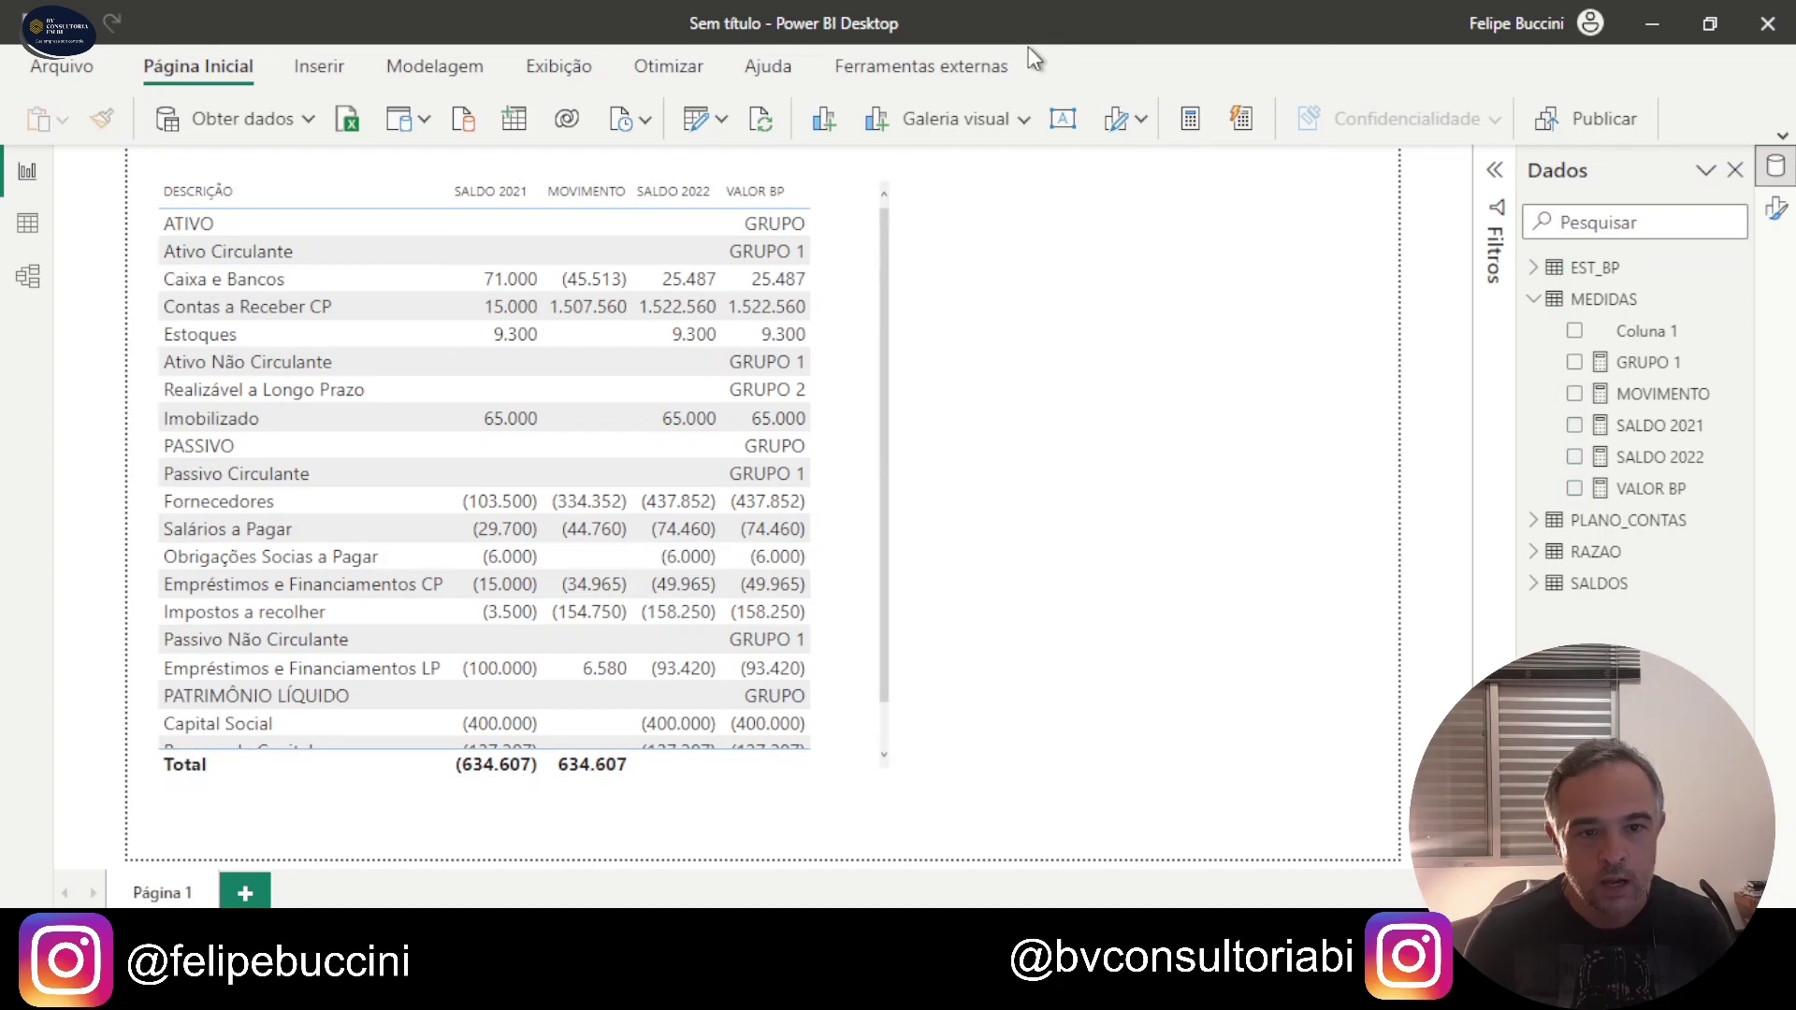
Step: Insert a Card visual beside the table, shrink it to about a quarter of its height, and fill it with the GRUPO 1 measure
left_click(1024, 120)
scroll(786, 580, "down", 3)
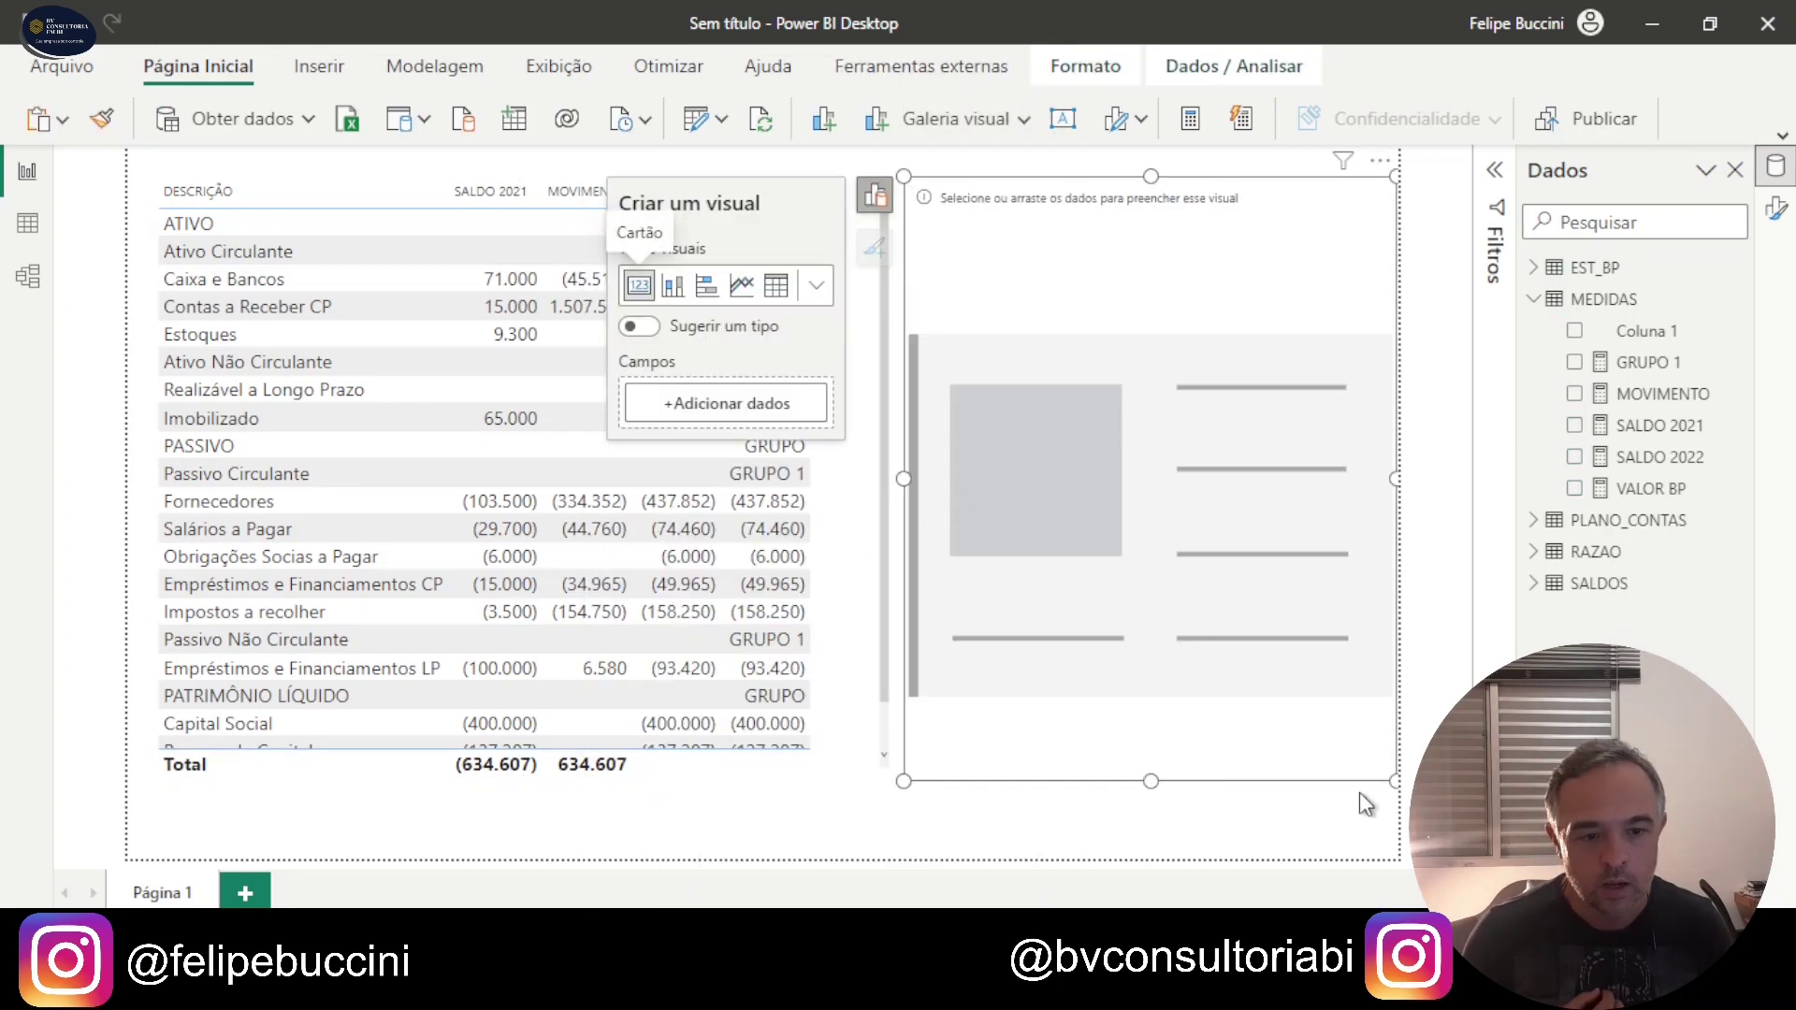
left_click_drag(1396, 781, 1310, 332)
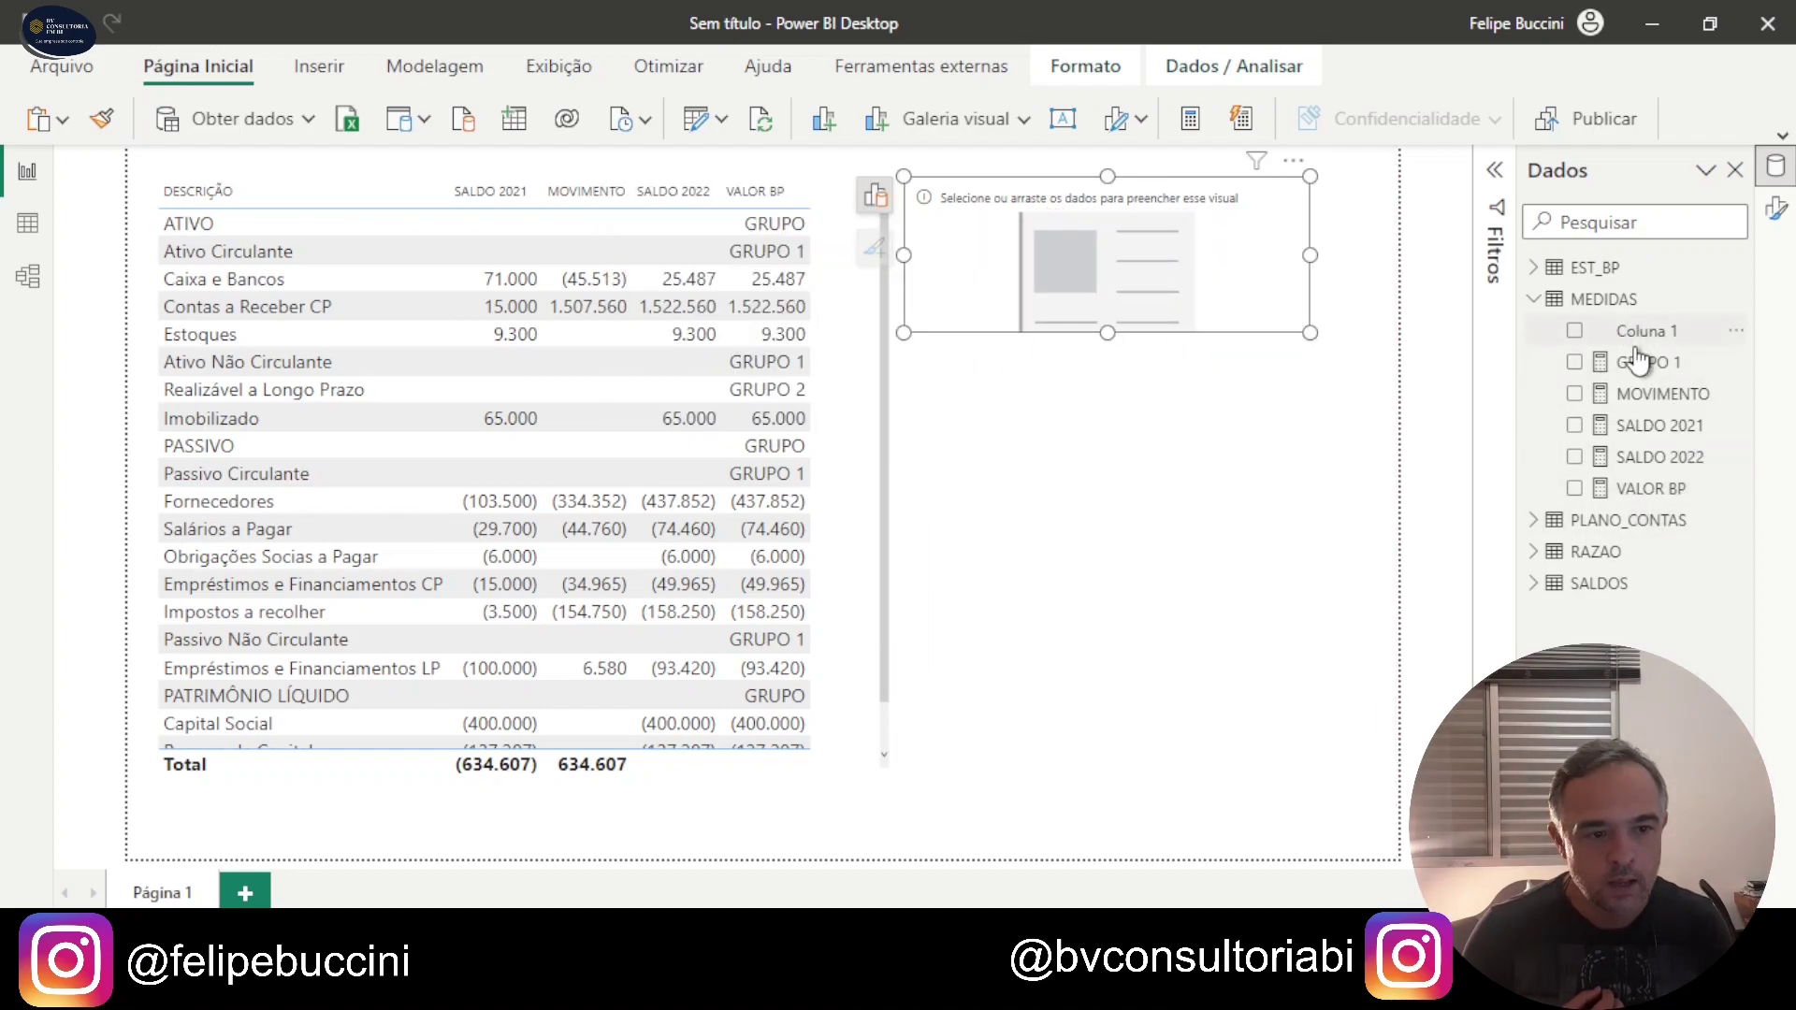
left_click_drag(1639, 364, 1080, 236)
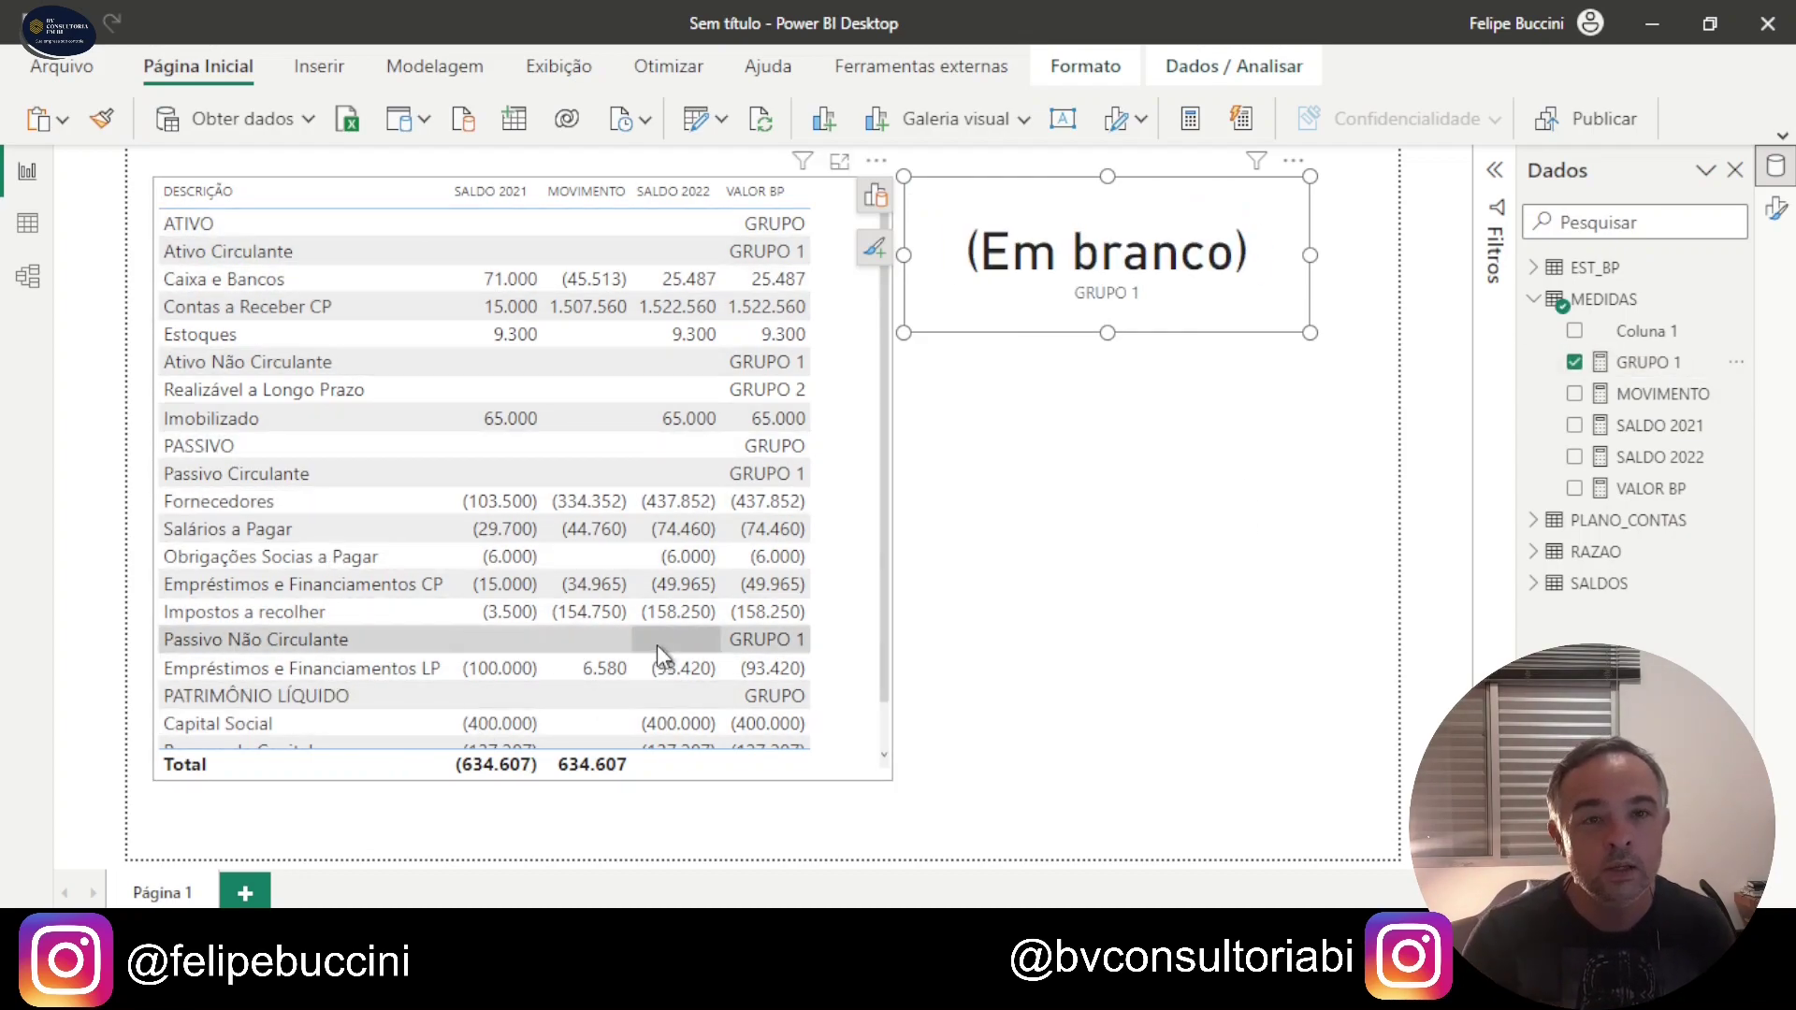
Step: Check the card's code for the rows Ativo Circulante, Caixa e Bancos, Passivo Circulante and Ativo Não Circulante, then clear the row selection
left_click(250, 250)
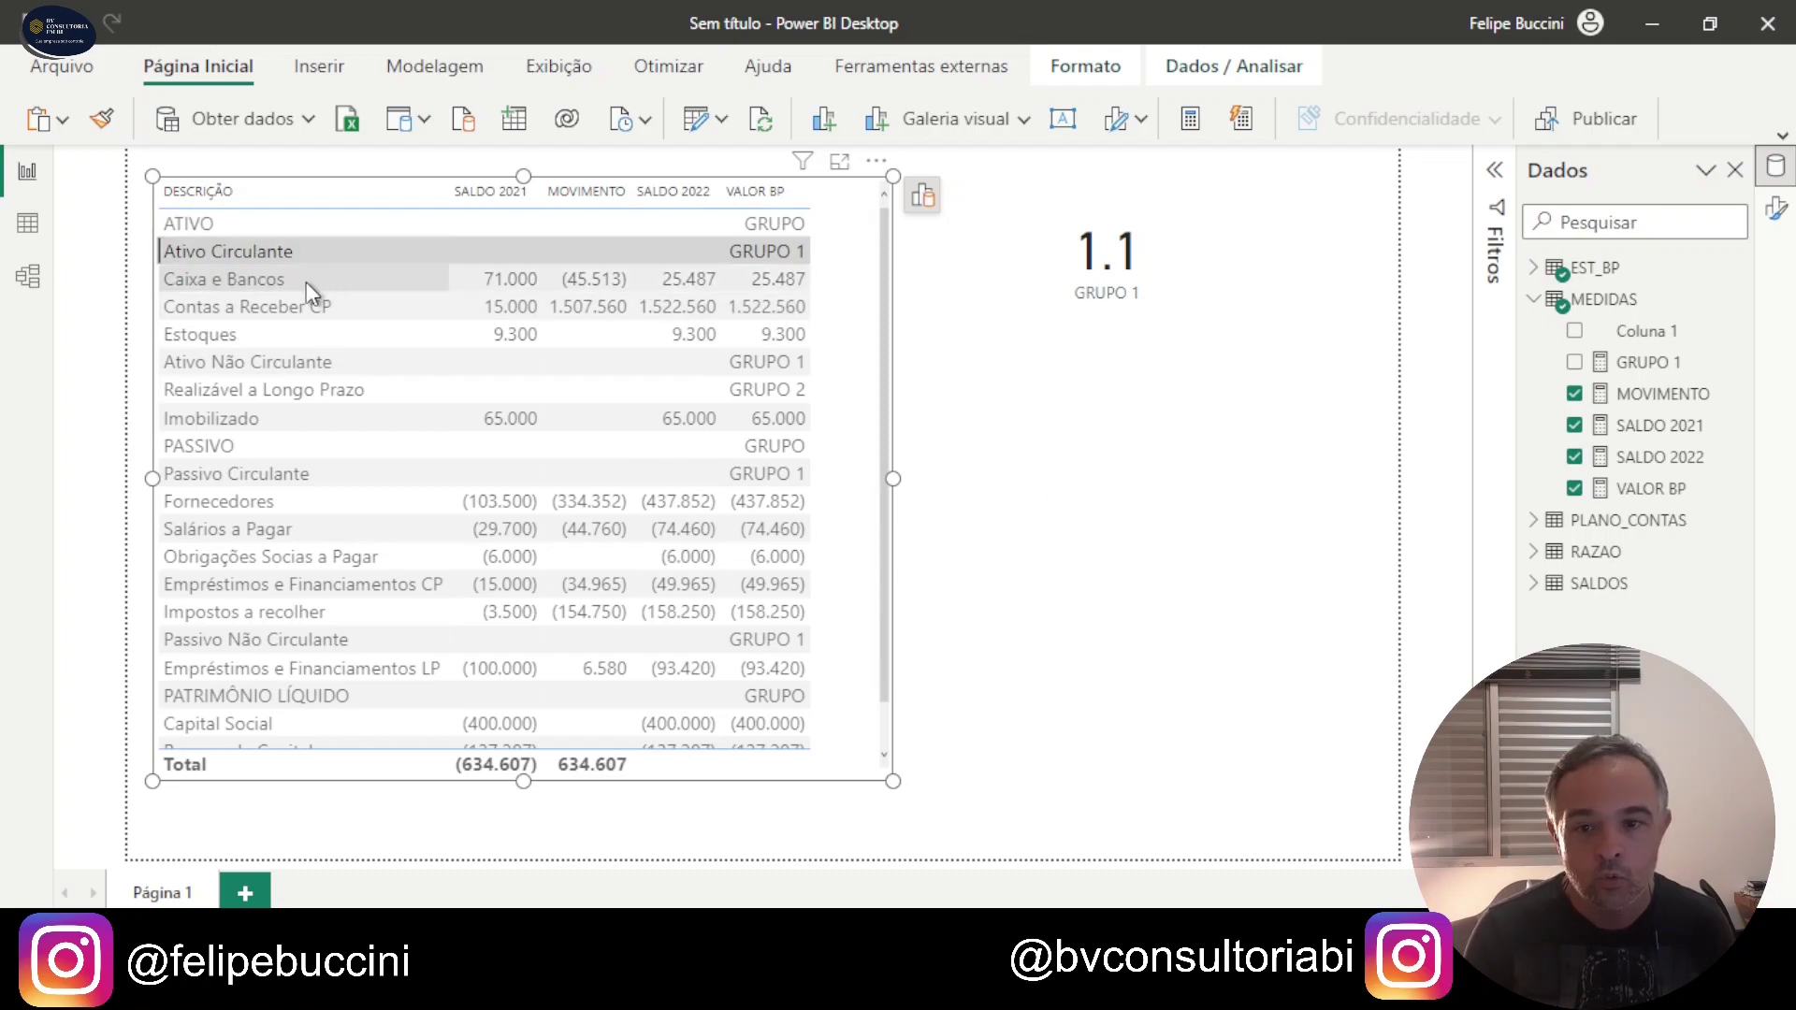
left_click(230, 279)
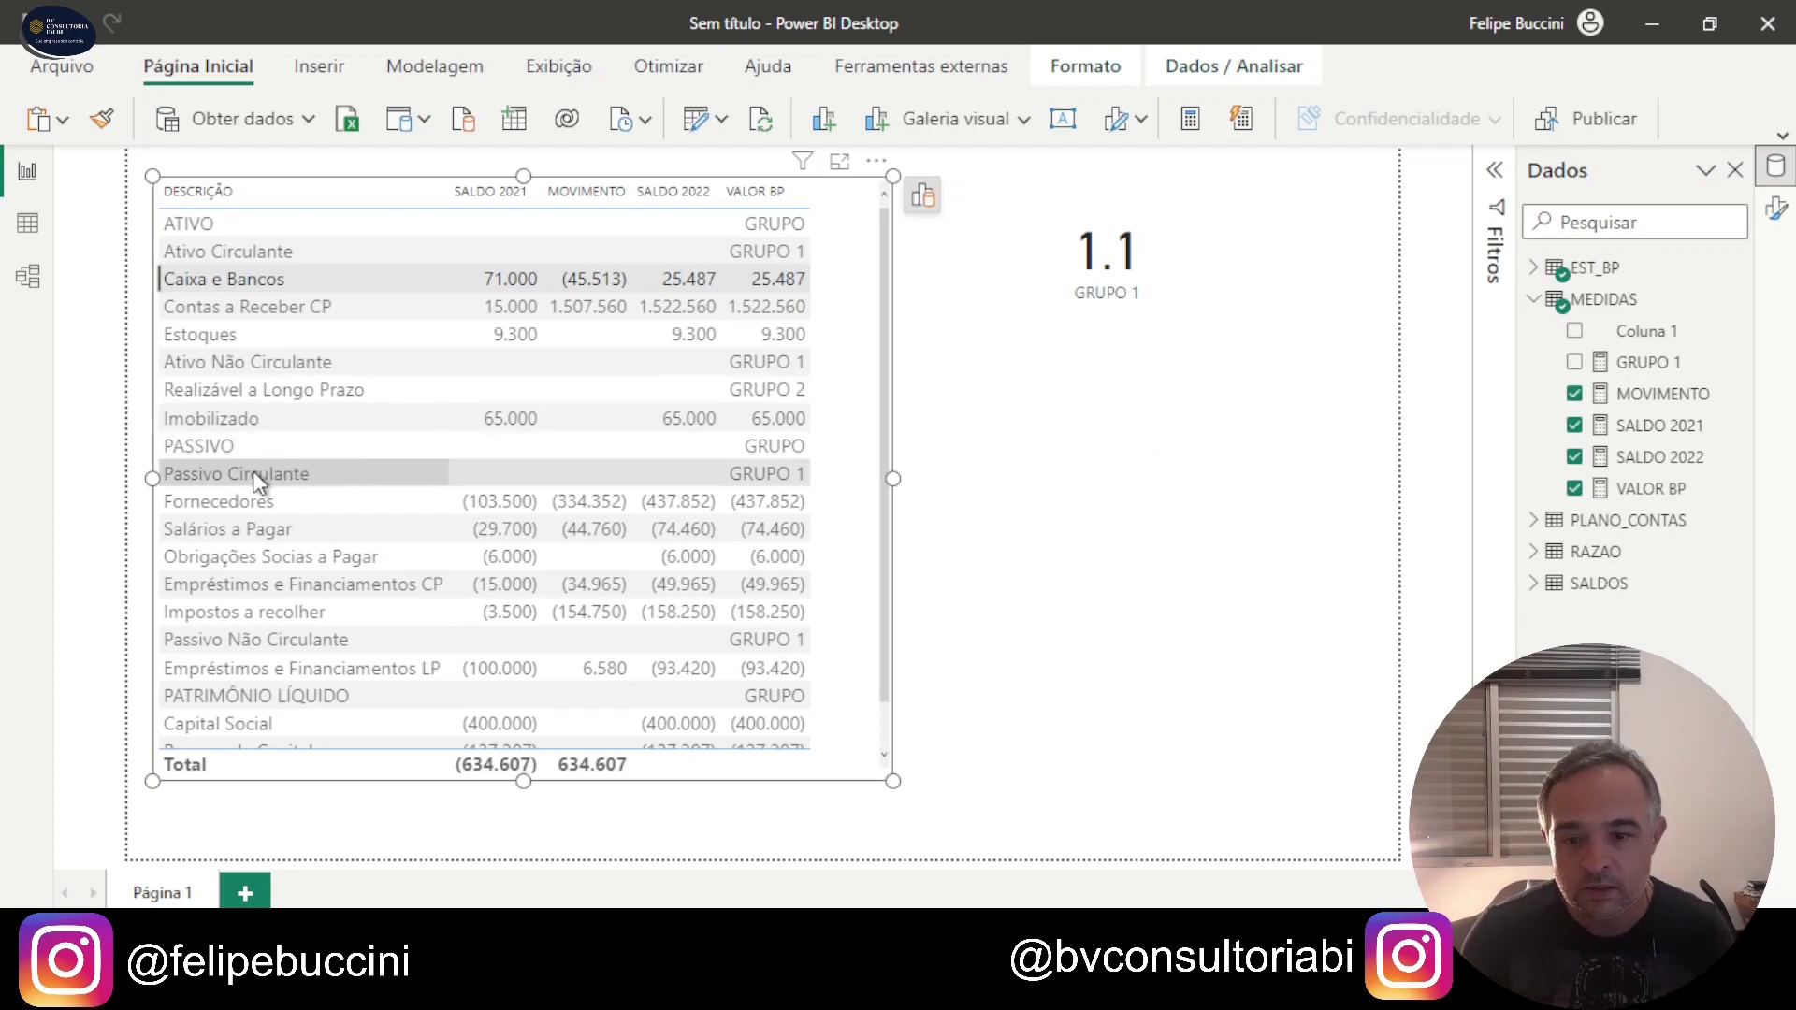
left_click(475, 474)
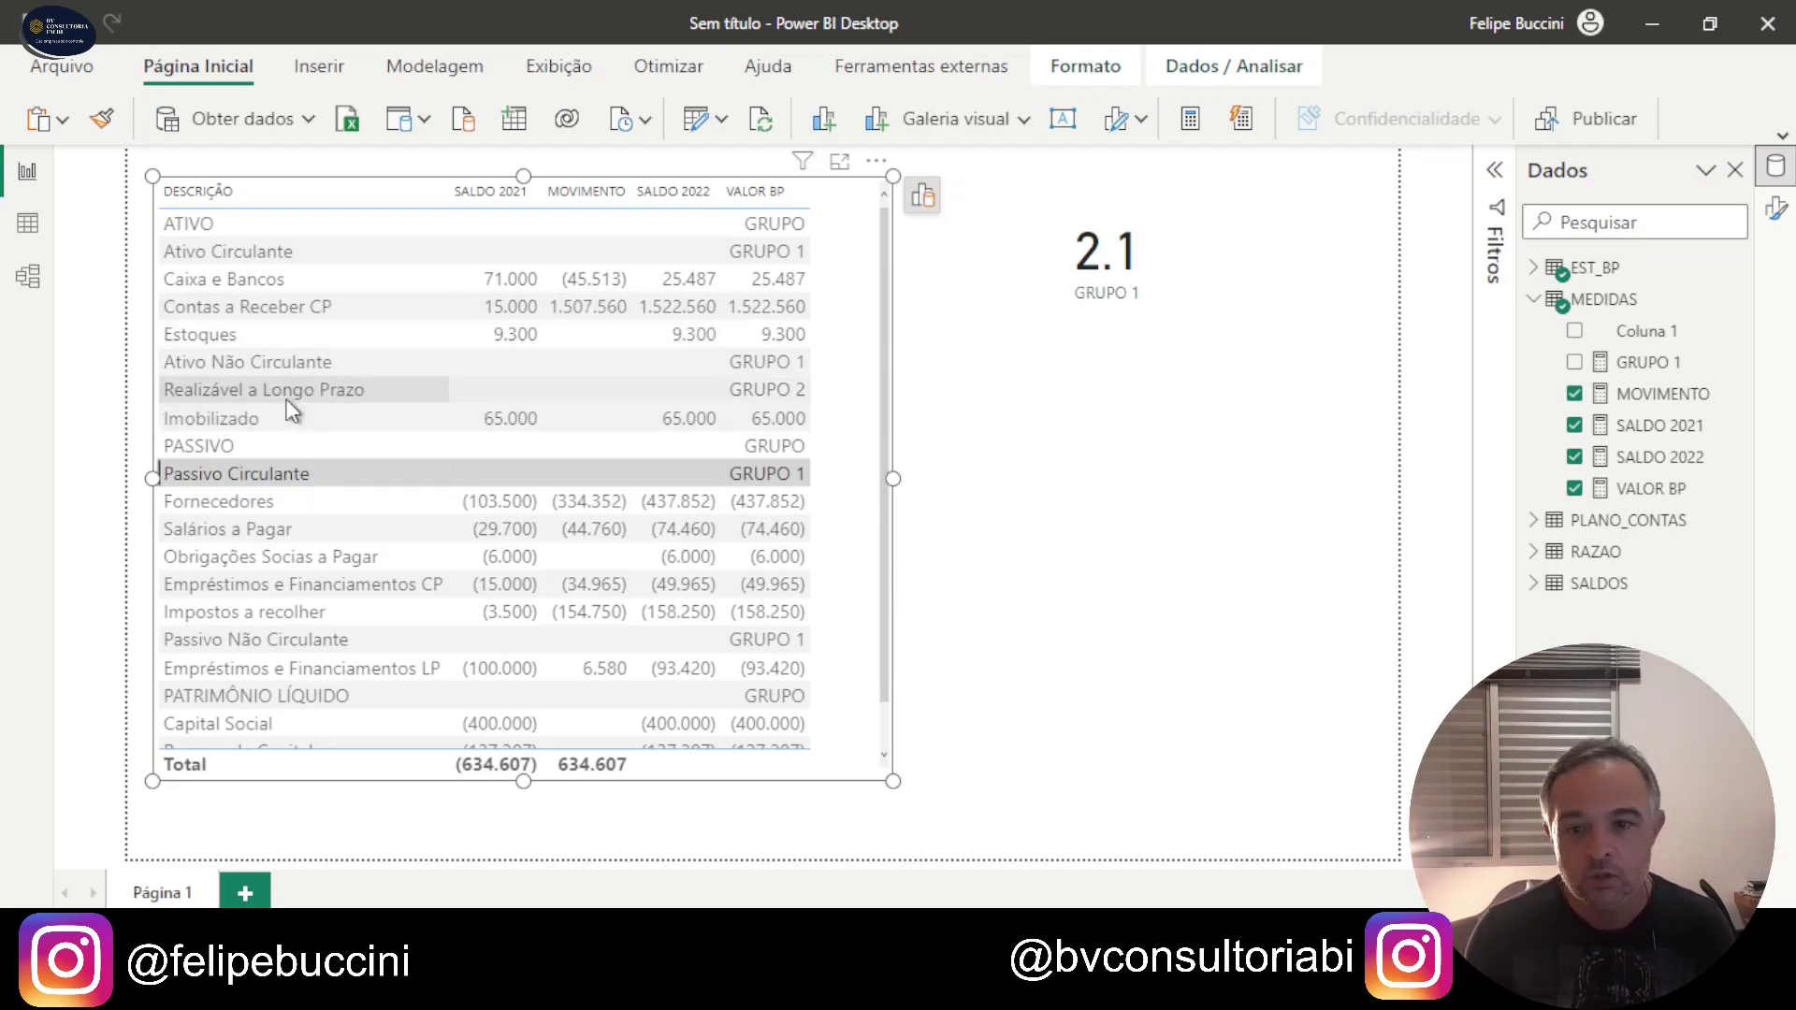
left_click(265, 363)
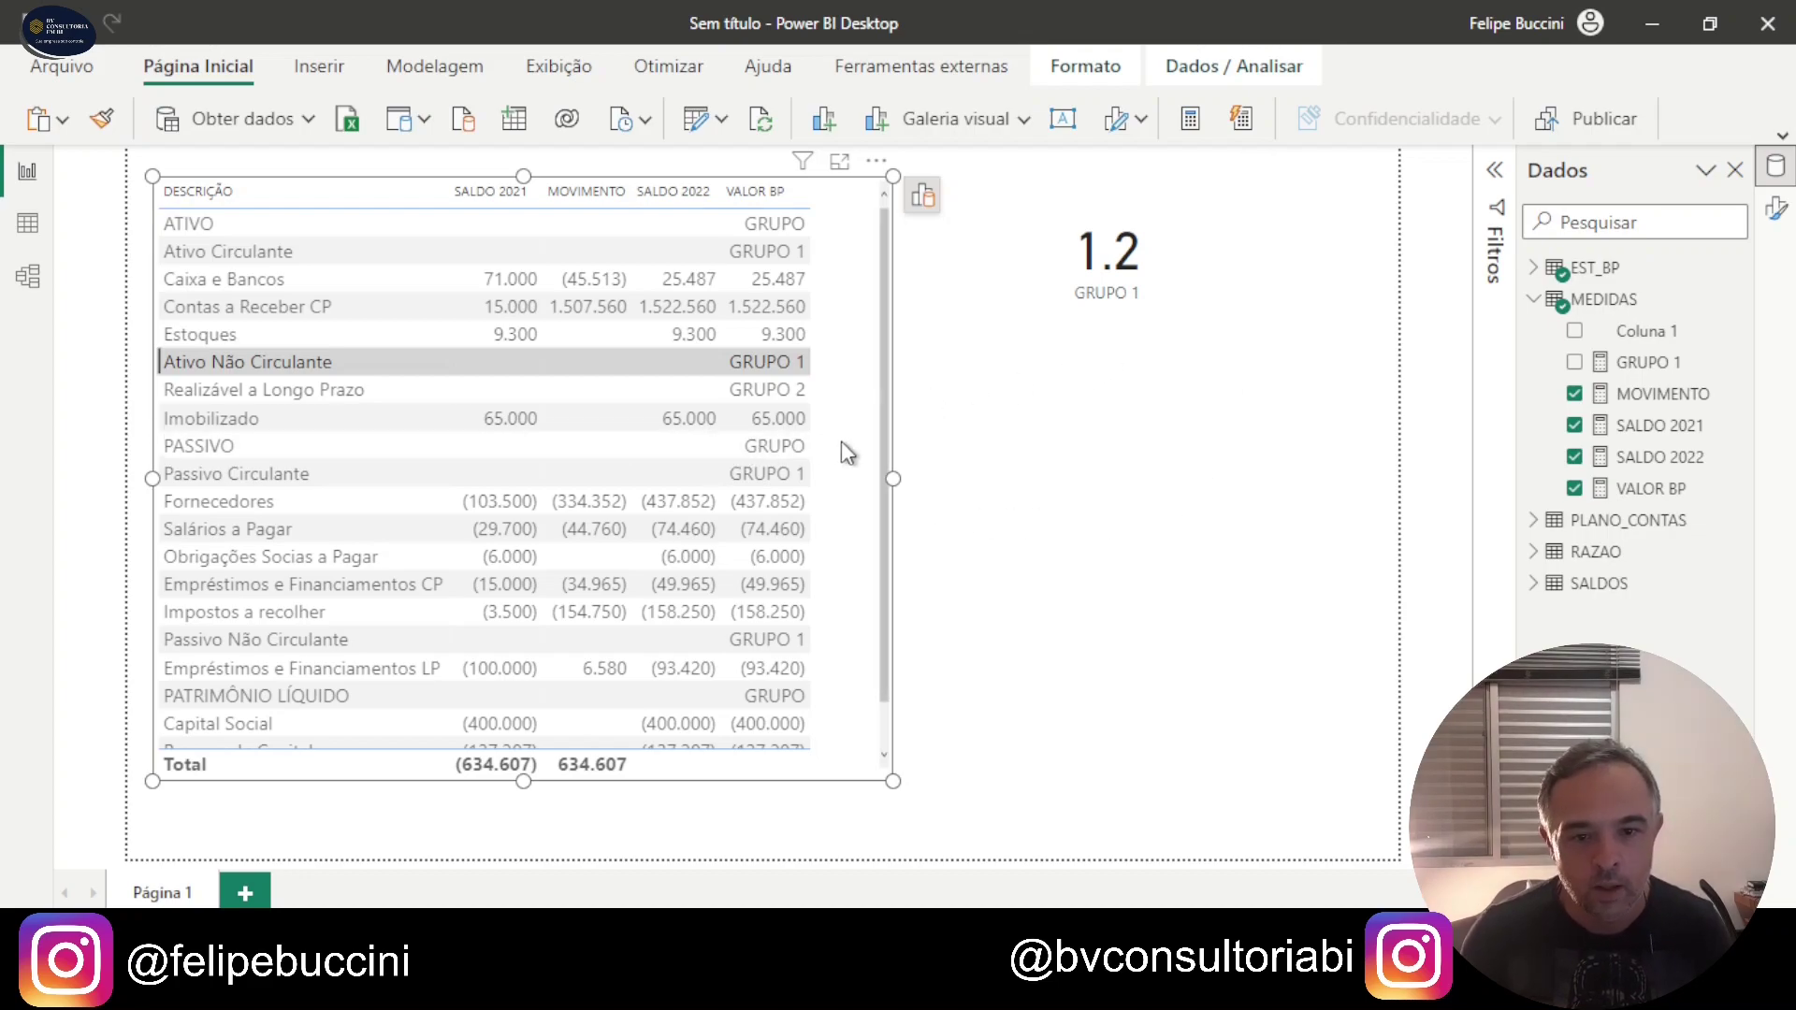
left_click(266, 356)
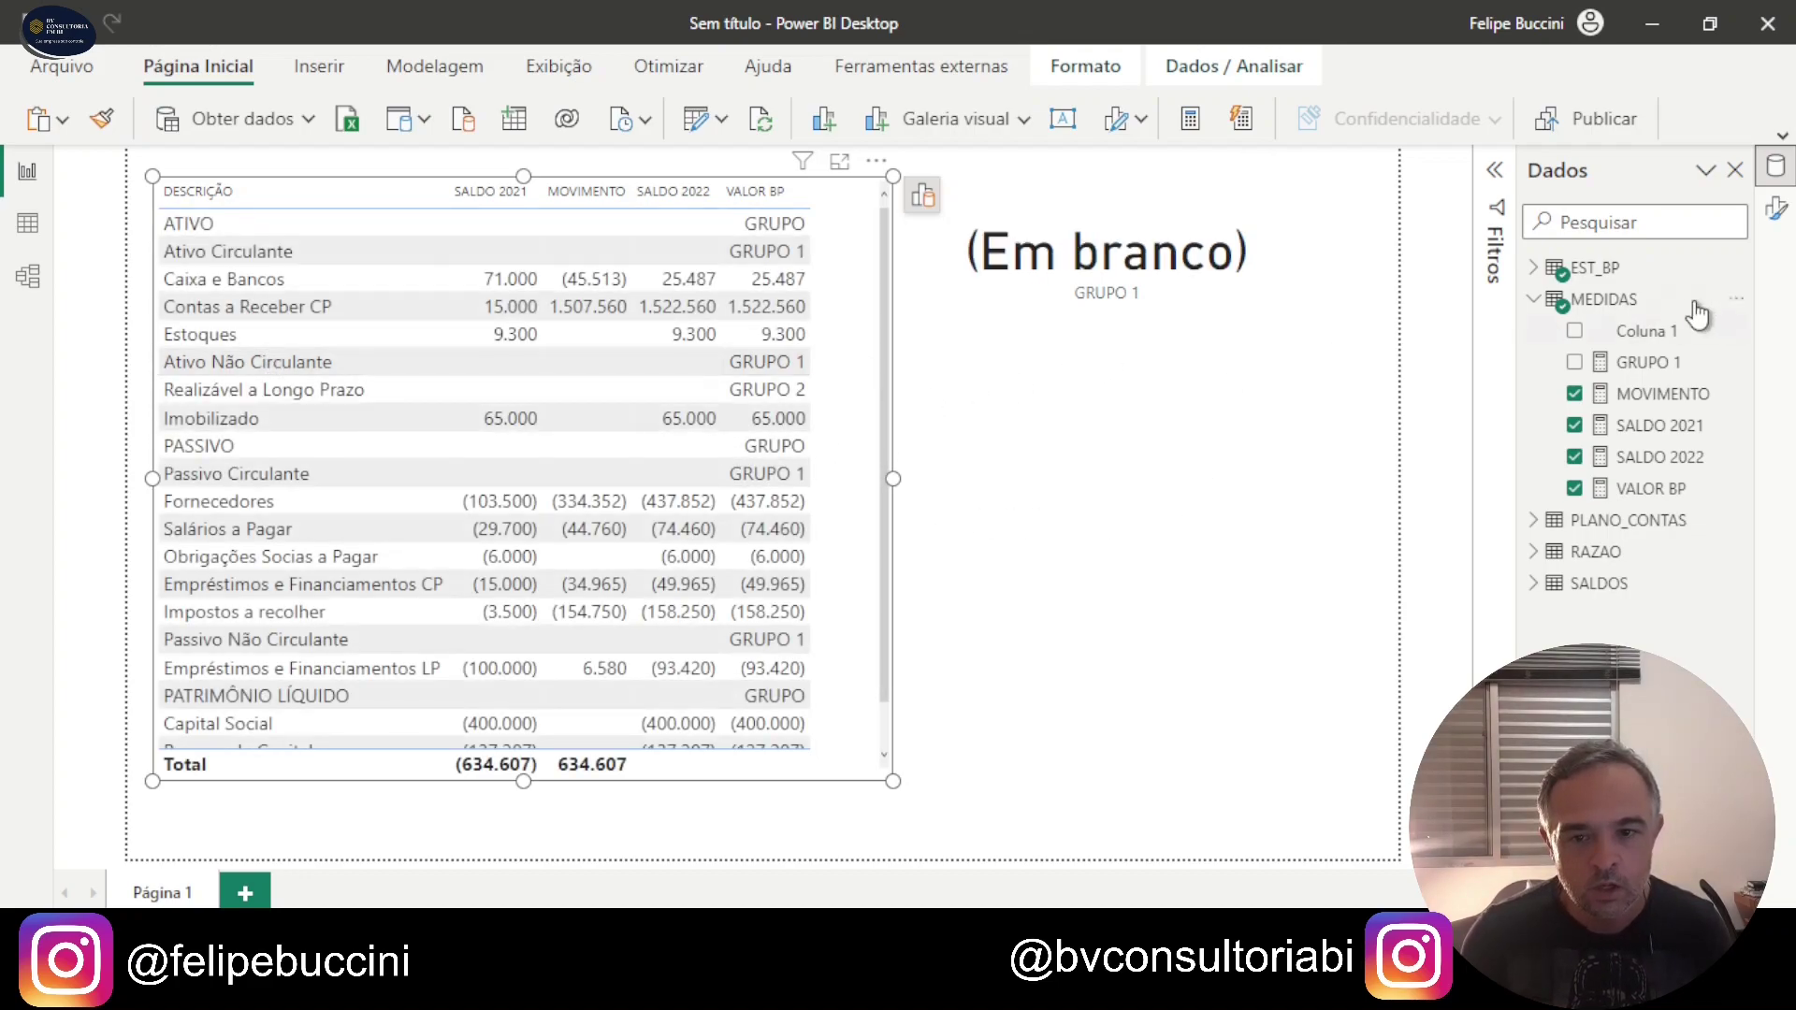
Step: Edit the GRUPO 1 measure so its LEFT expression is stored in a variable named GRUPO_1
left_click(1646, 363)
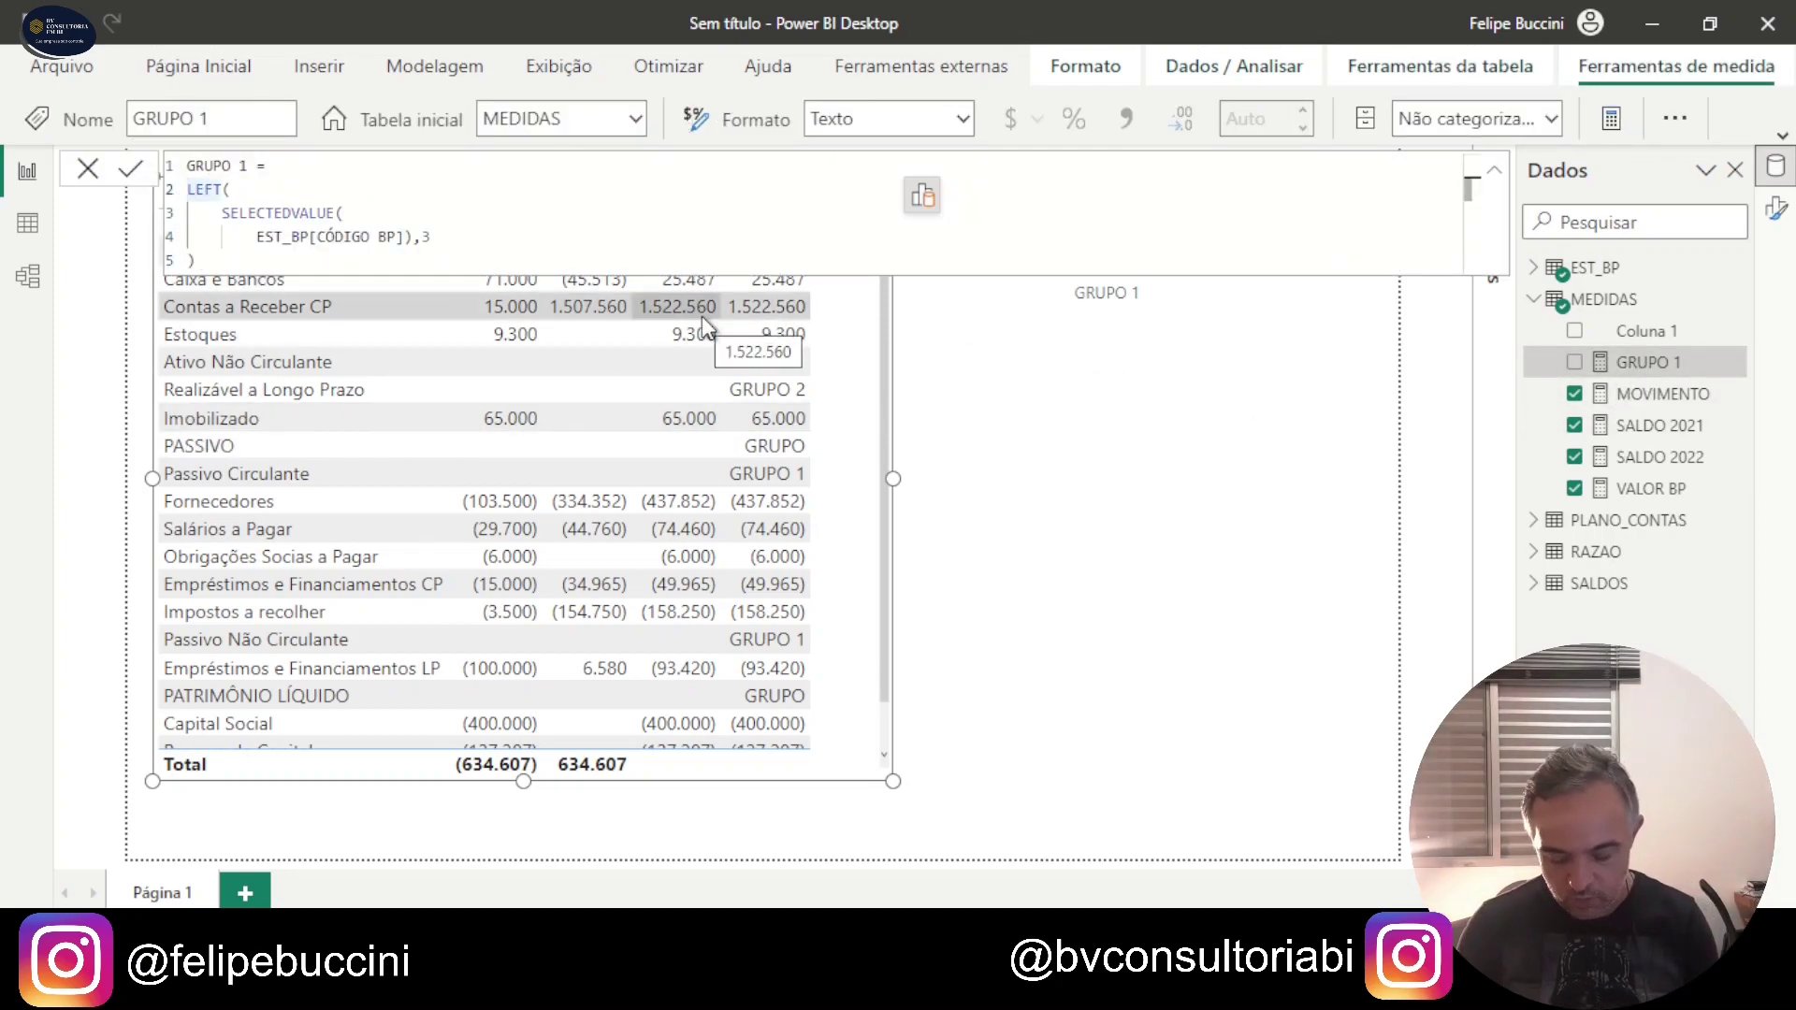
type("VAR =")
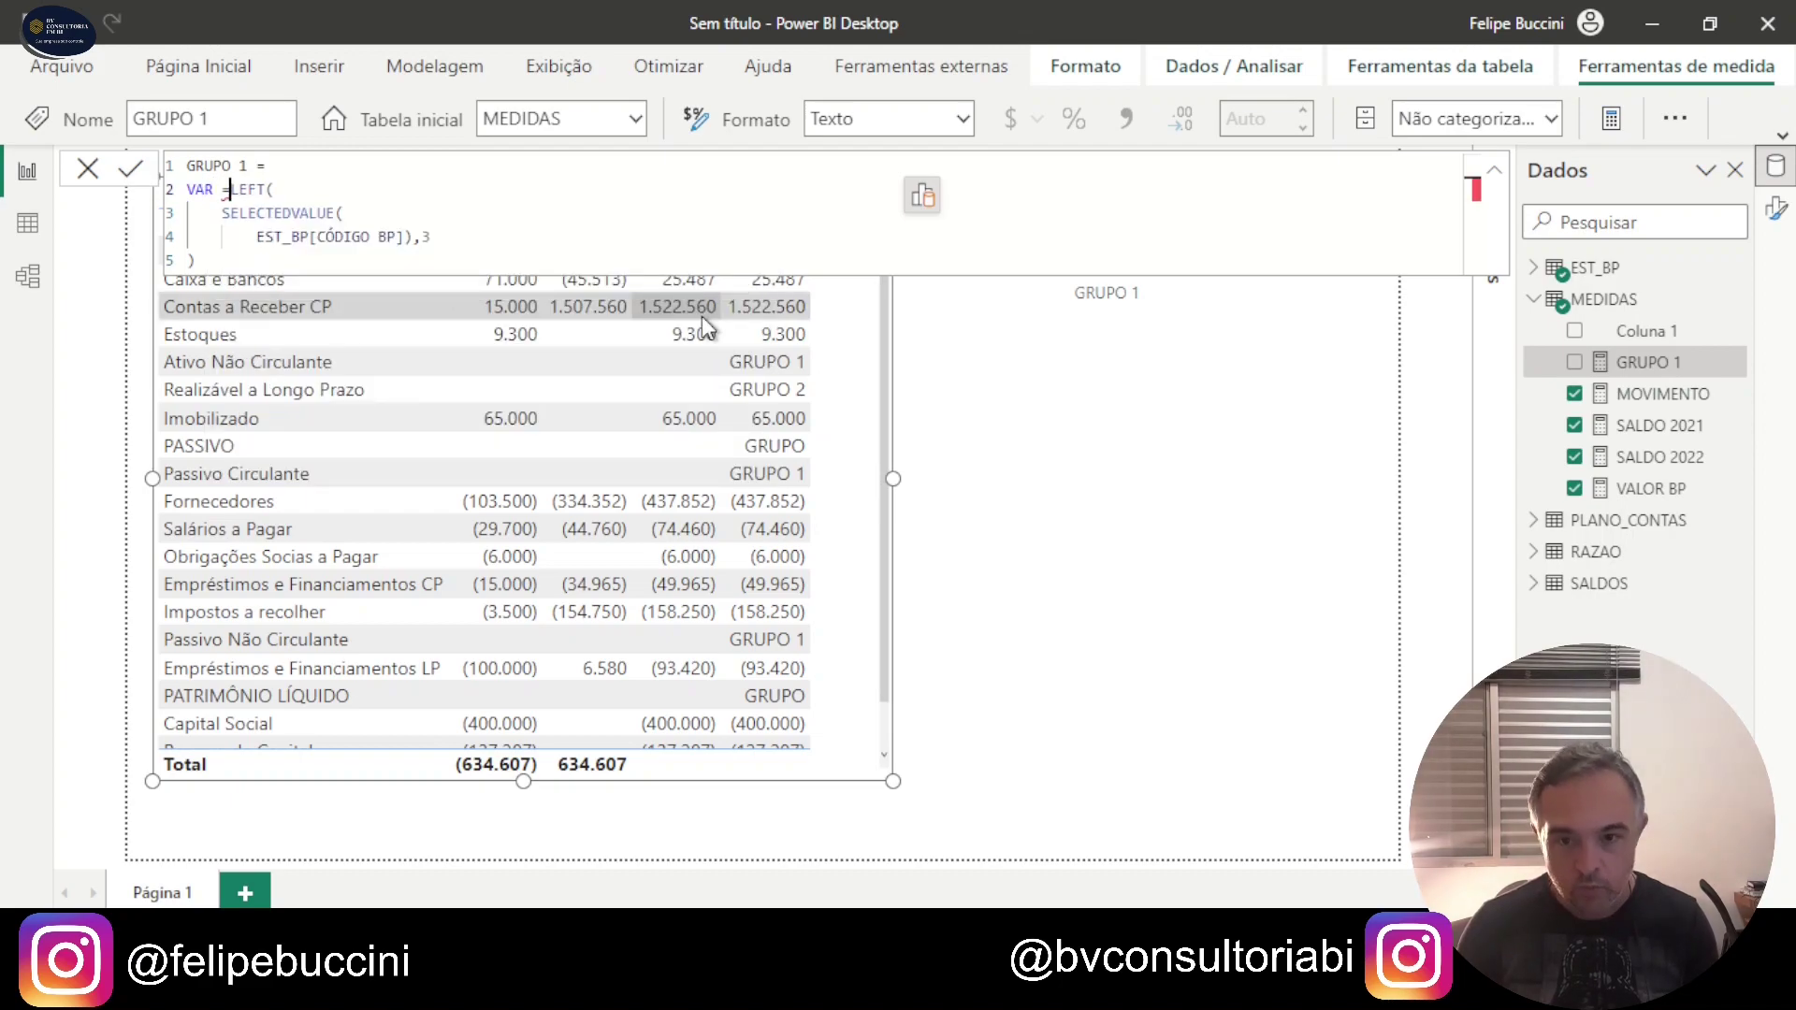
key("BackSpace")
key("BackSpace")
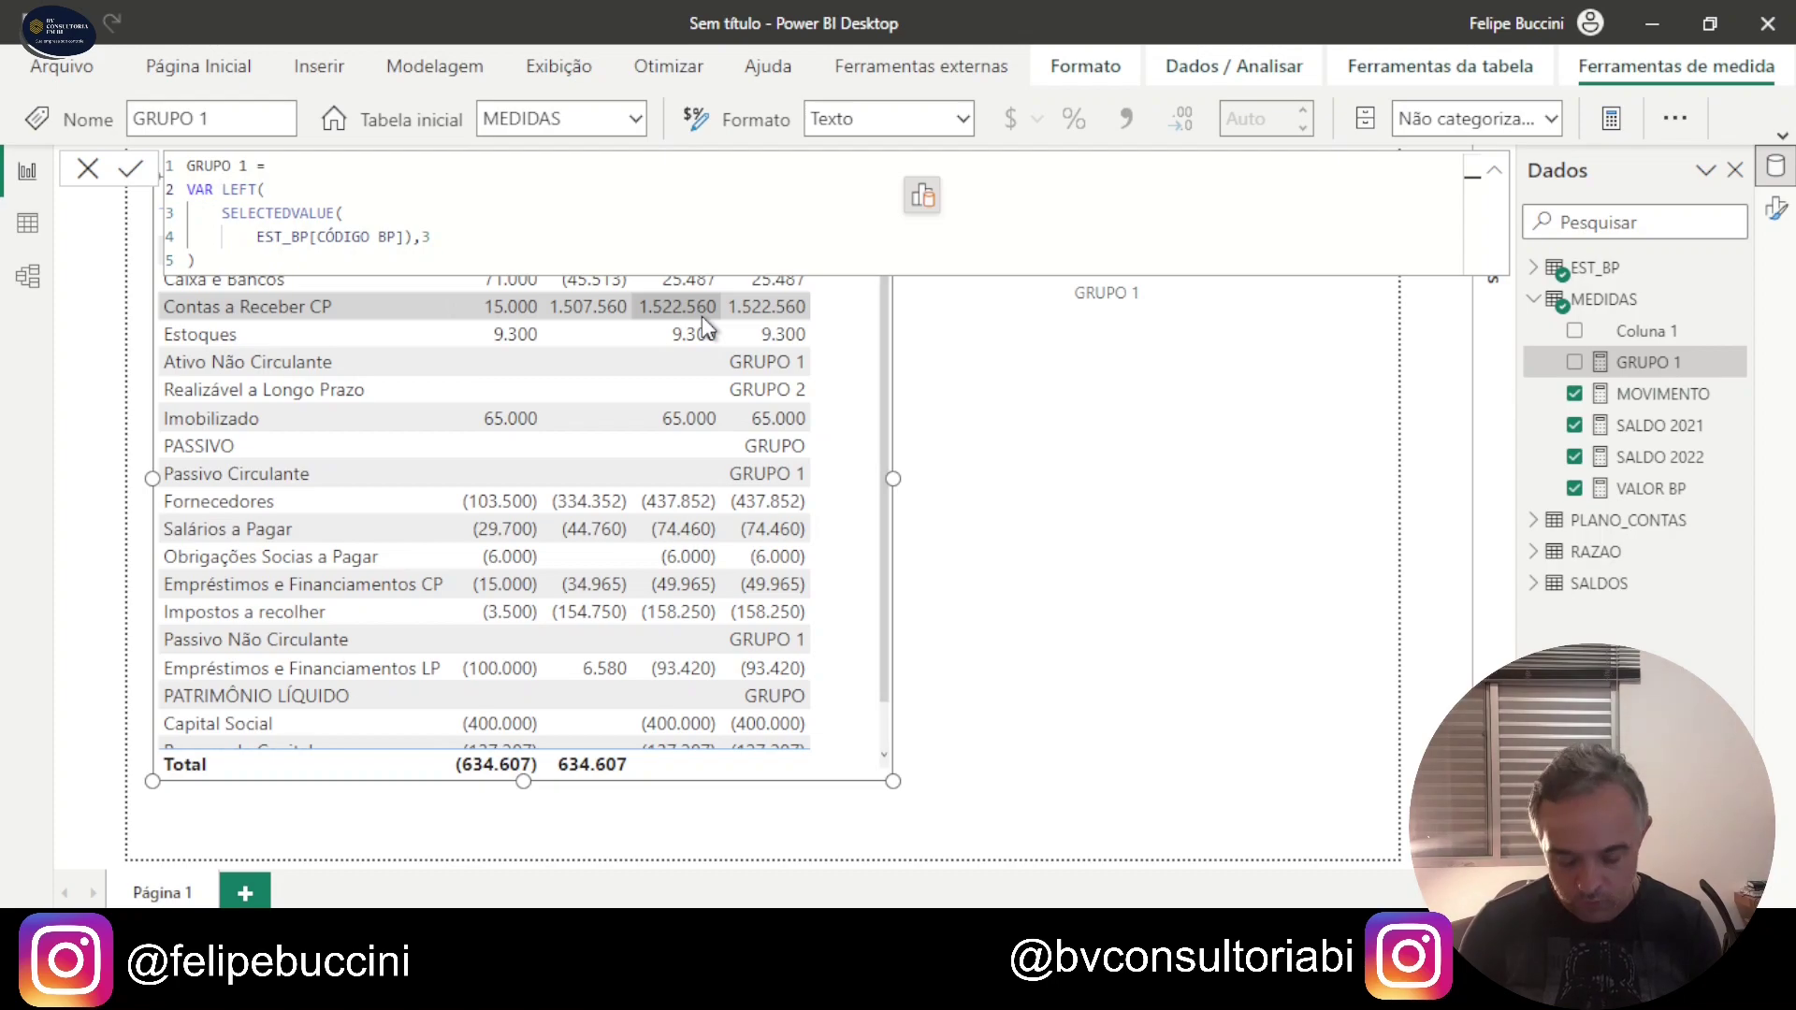
type("GRUPO")
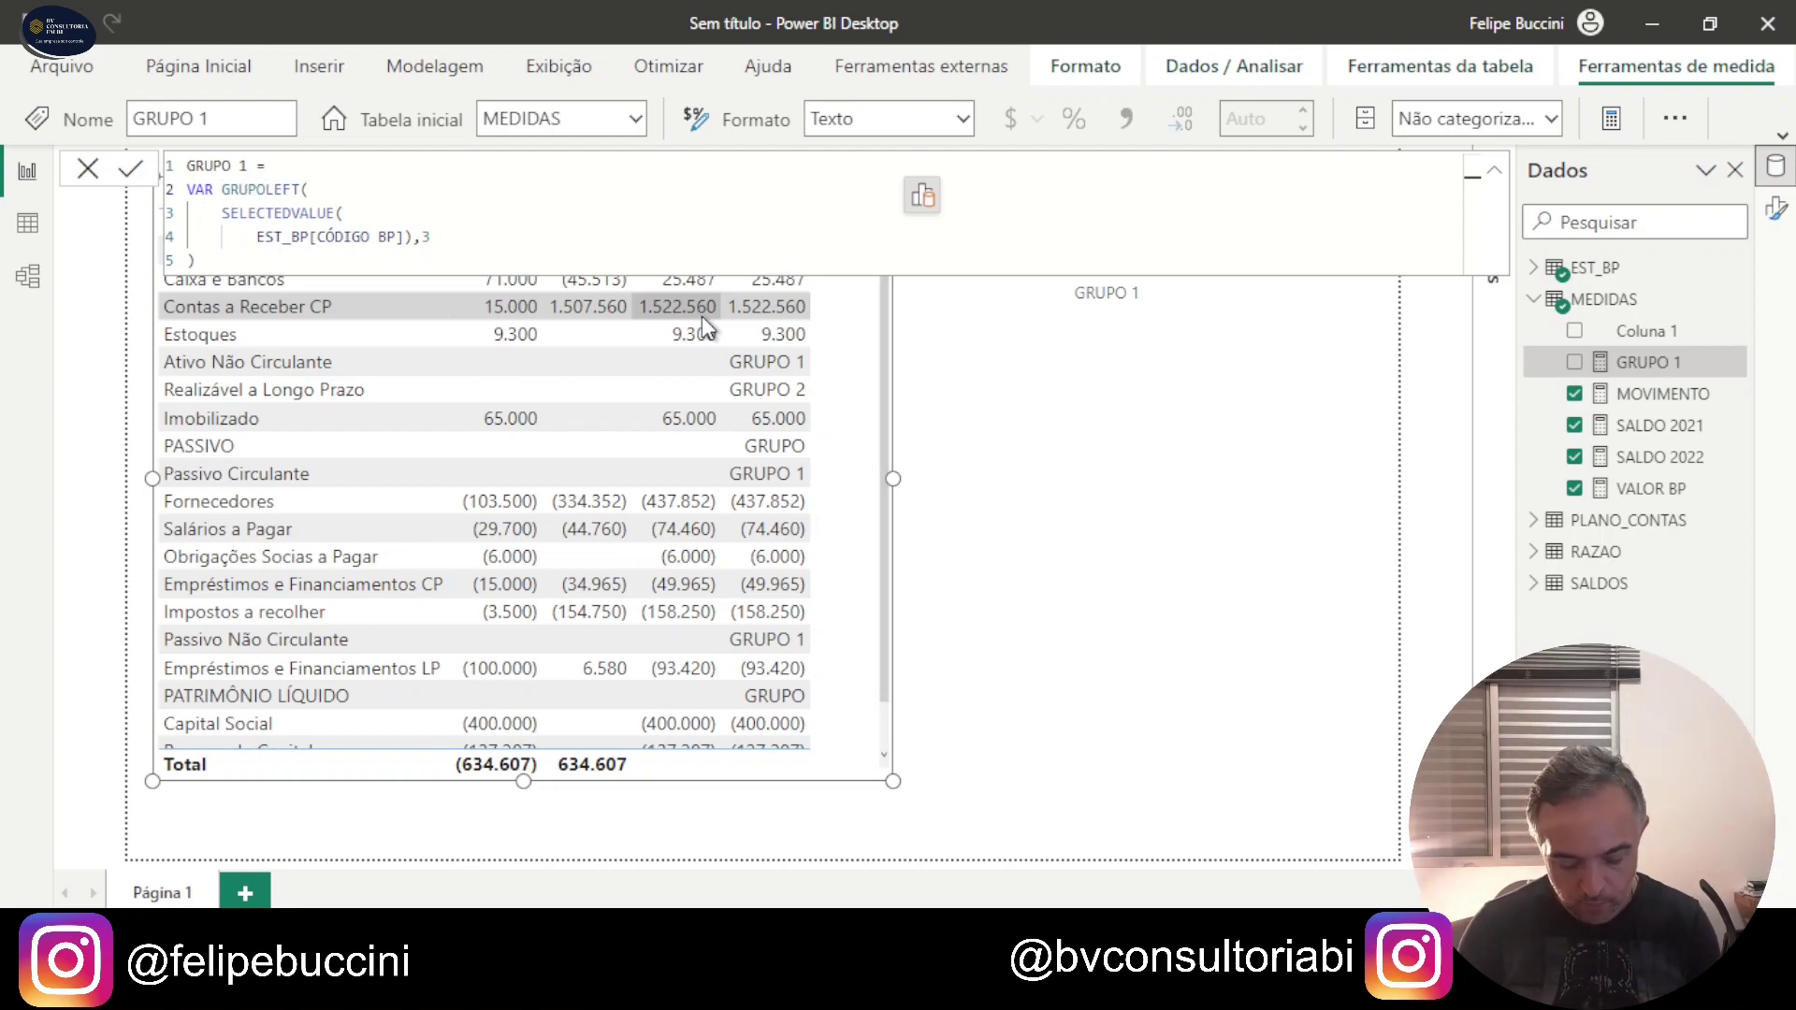
type("_1")
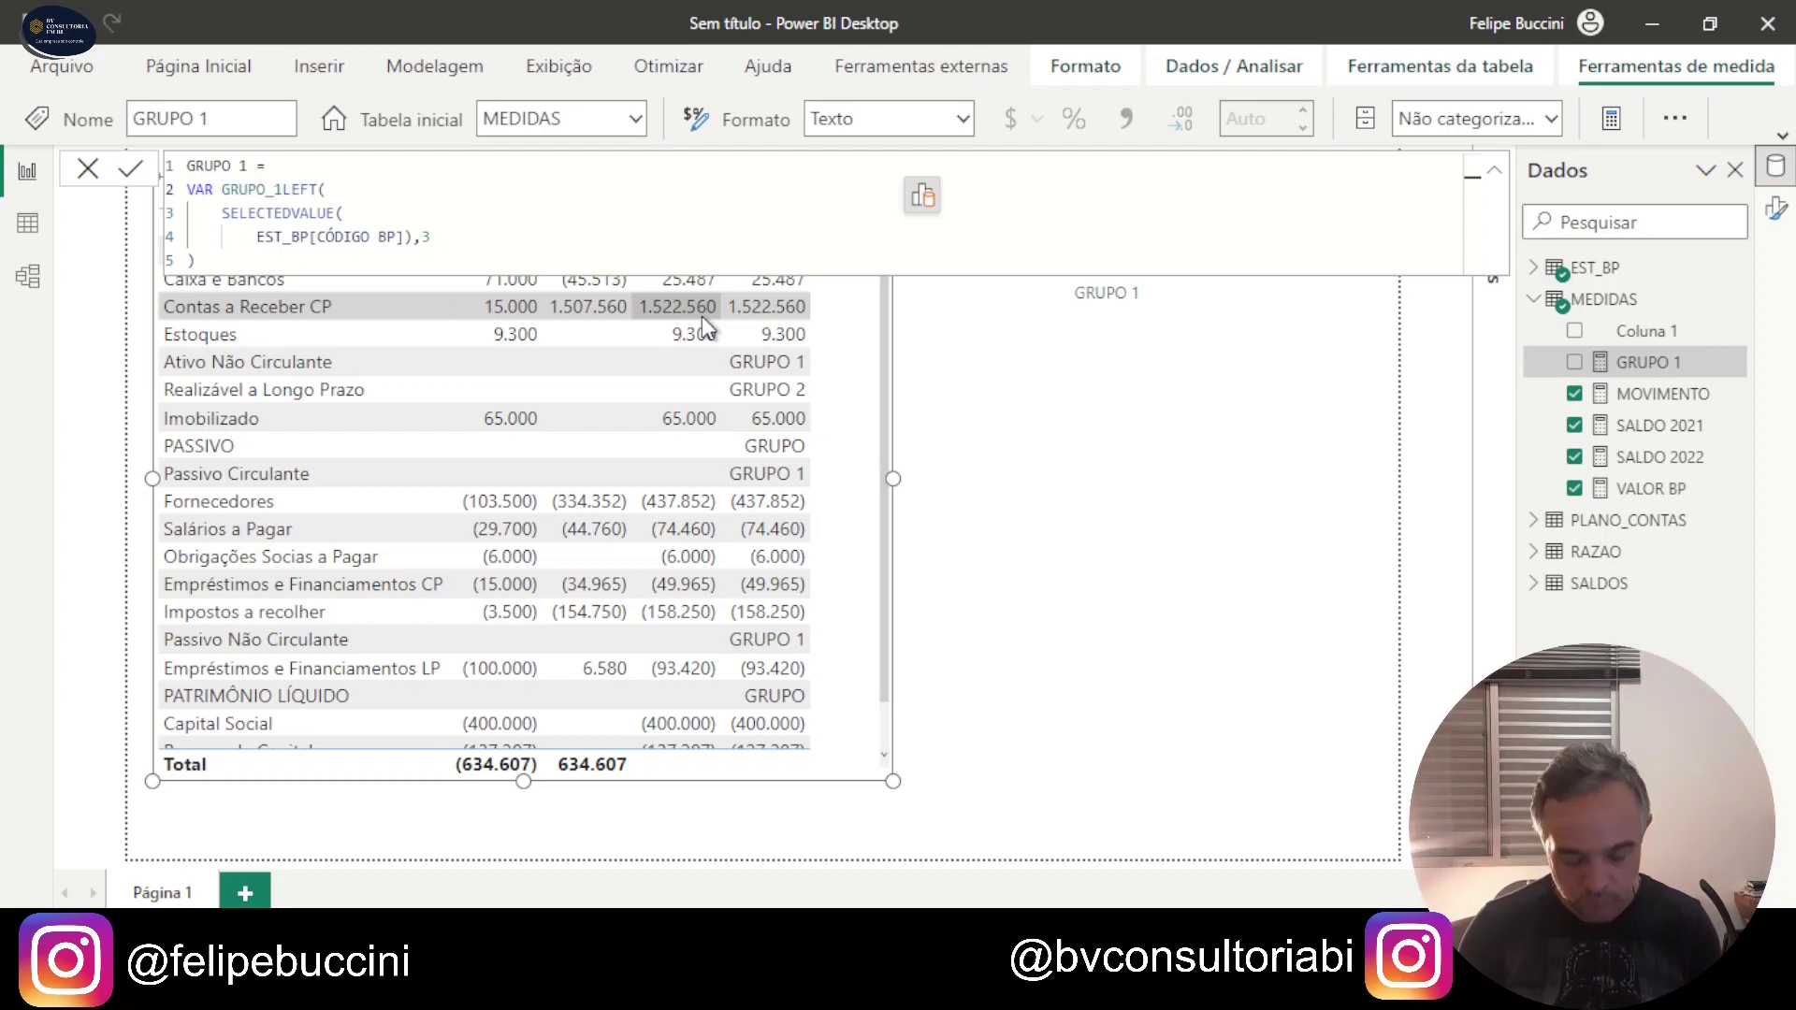
type(" =")
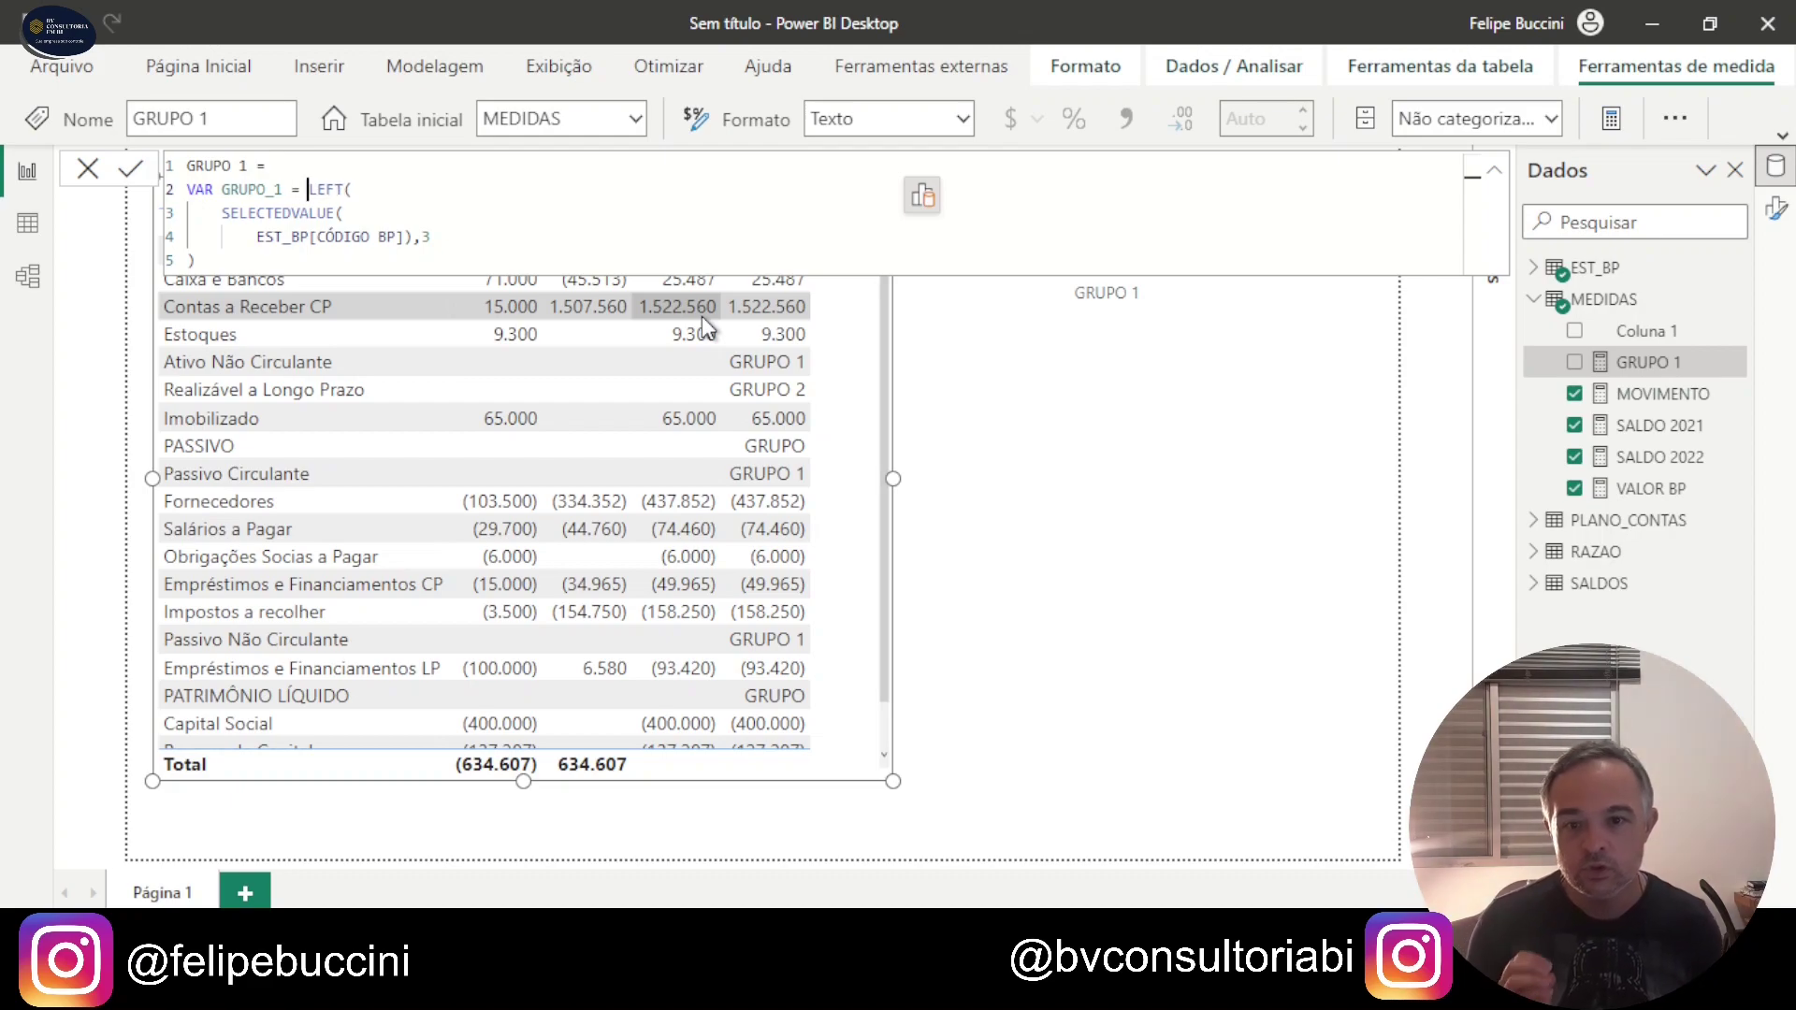
Step: Add a RETURN clause on its own line after the GRUPO_1 variable and start a line for the result expression
key("End")
key("ctrl+End")
key("shift+Return")
type("RETU")
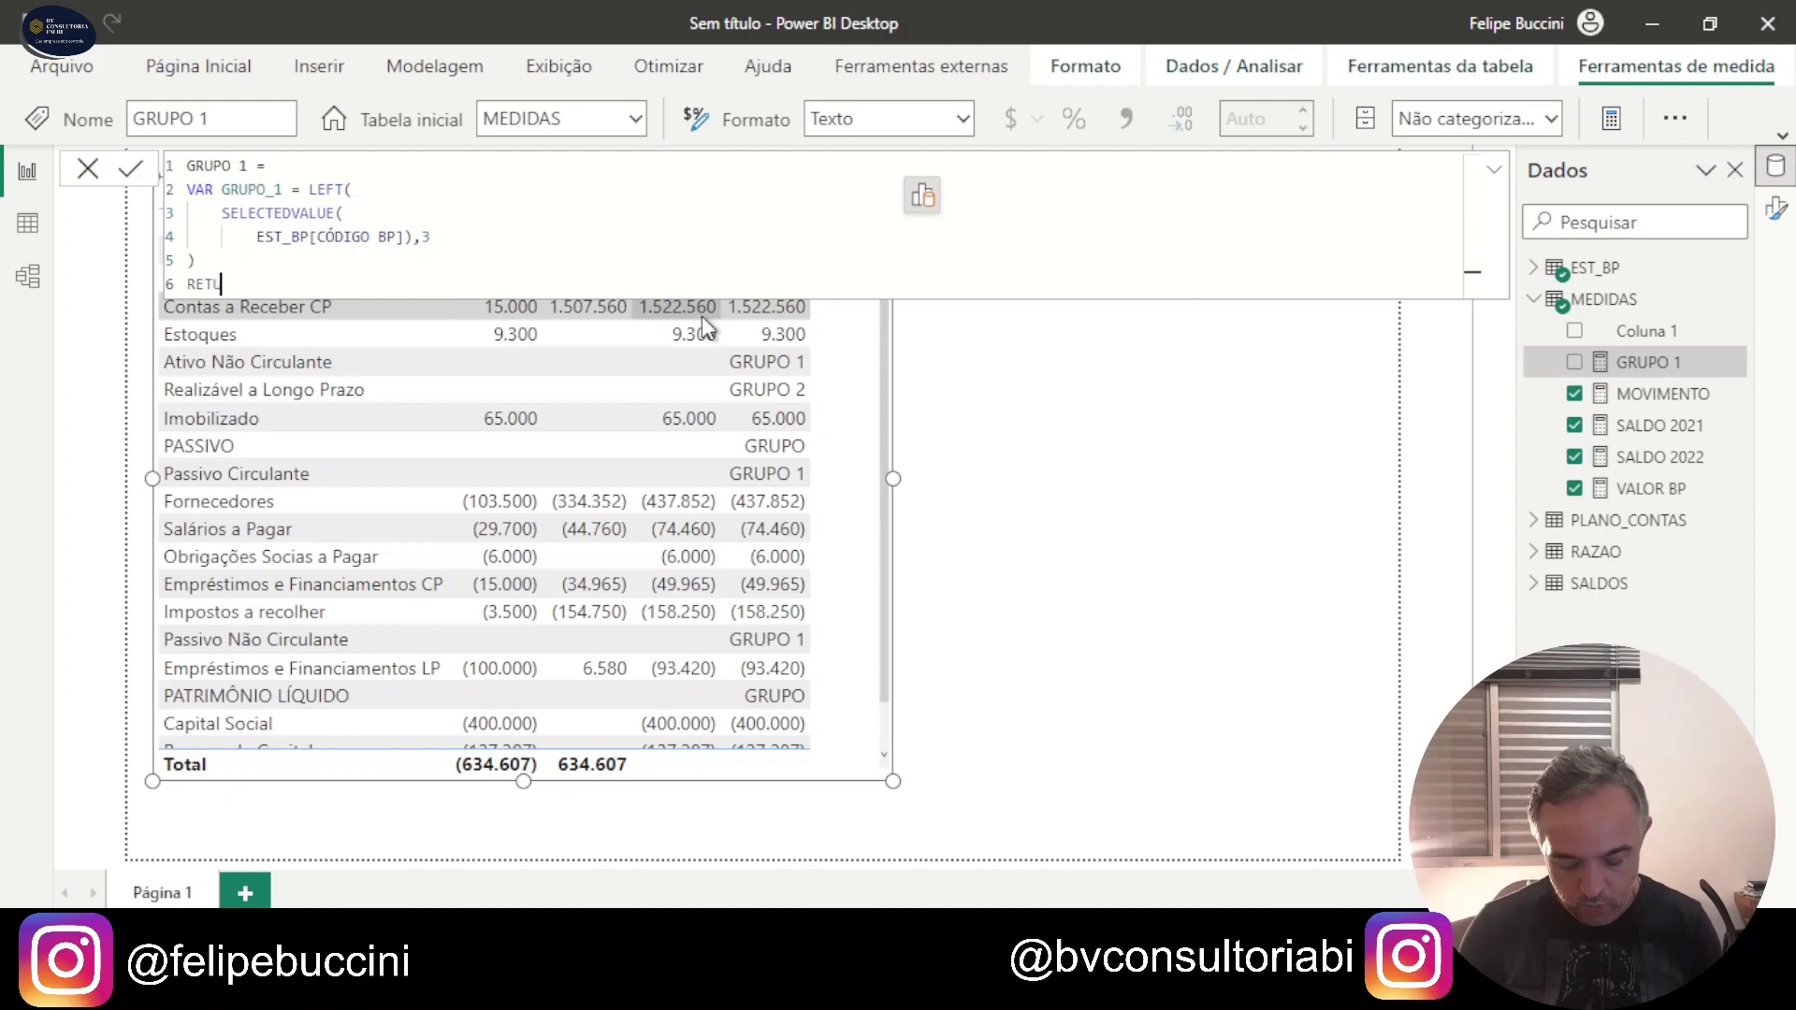
type("RN")
key("shift+Return")
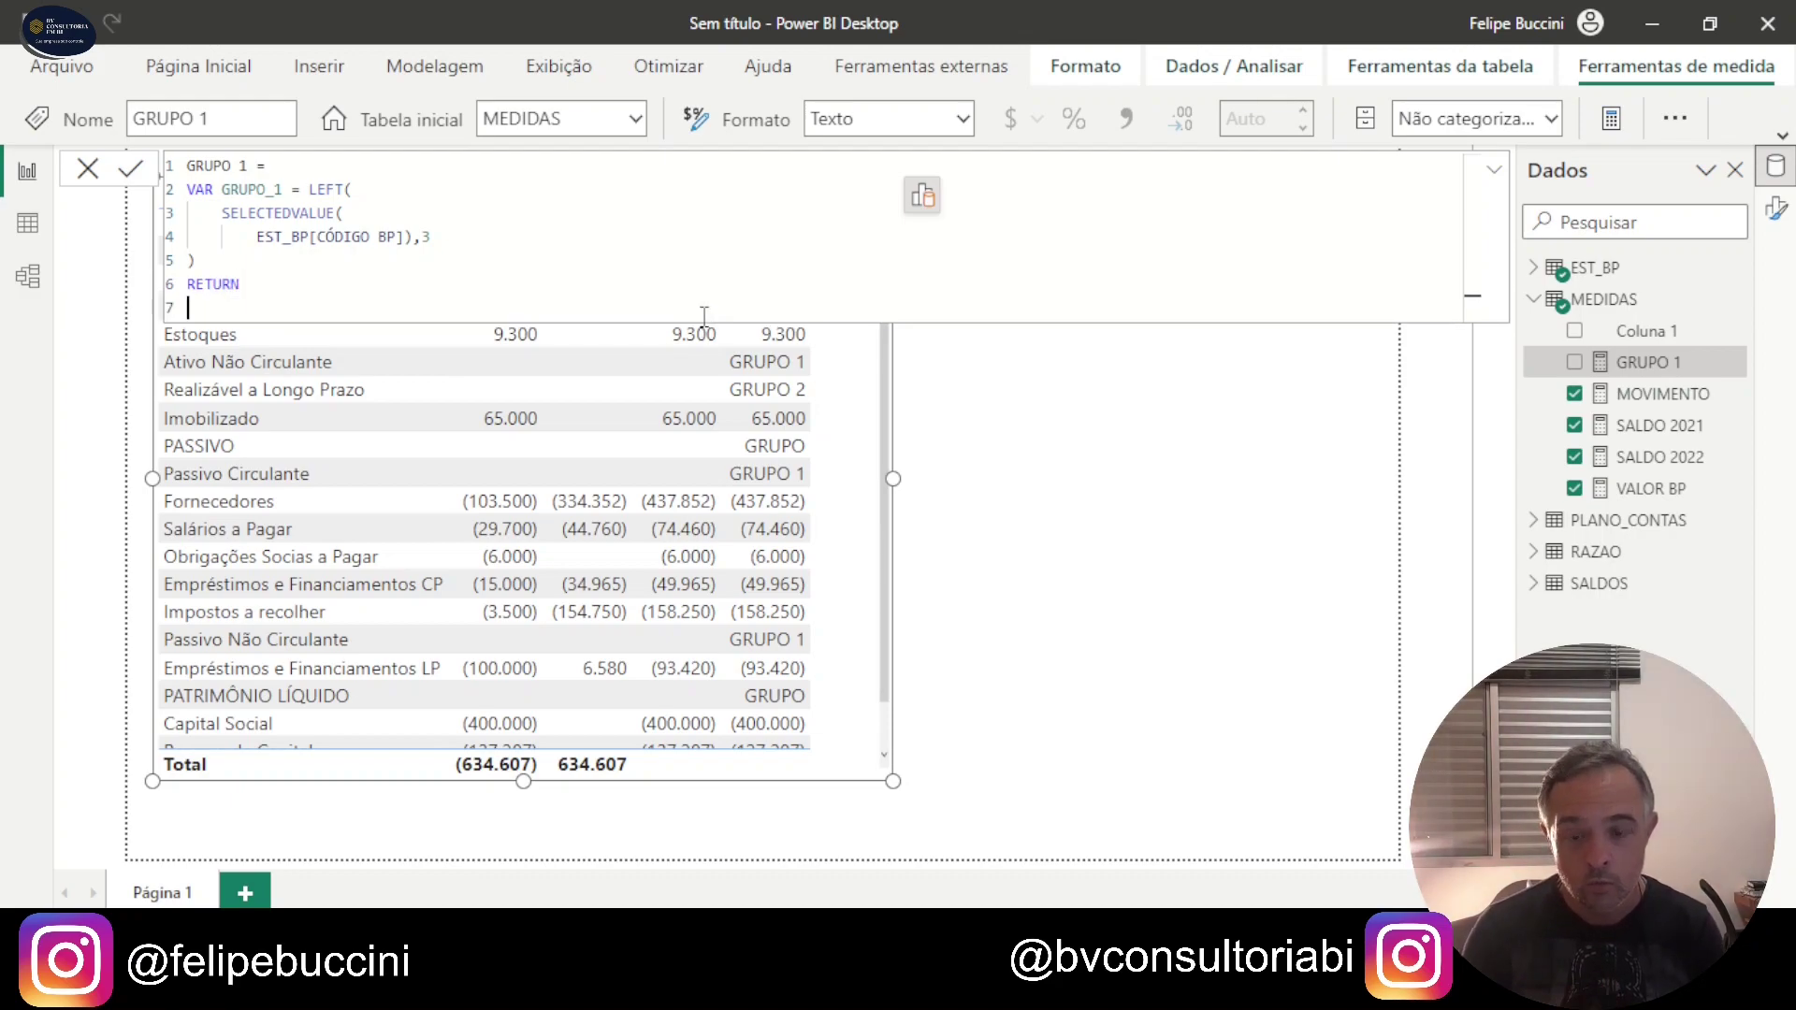
Step: Begin the returned result with a CALCULATE function that uses the [SALDO 2022] measure as its expression
type("CALCULATE(")
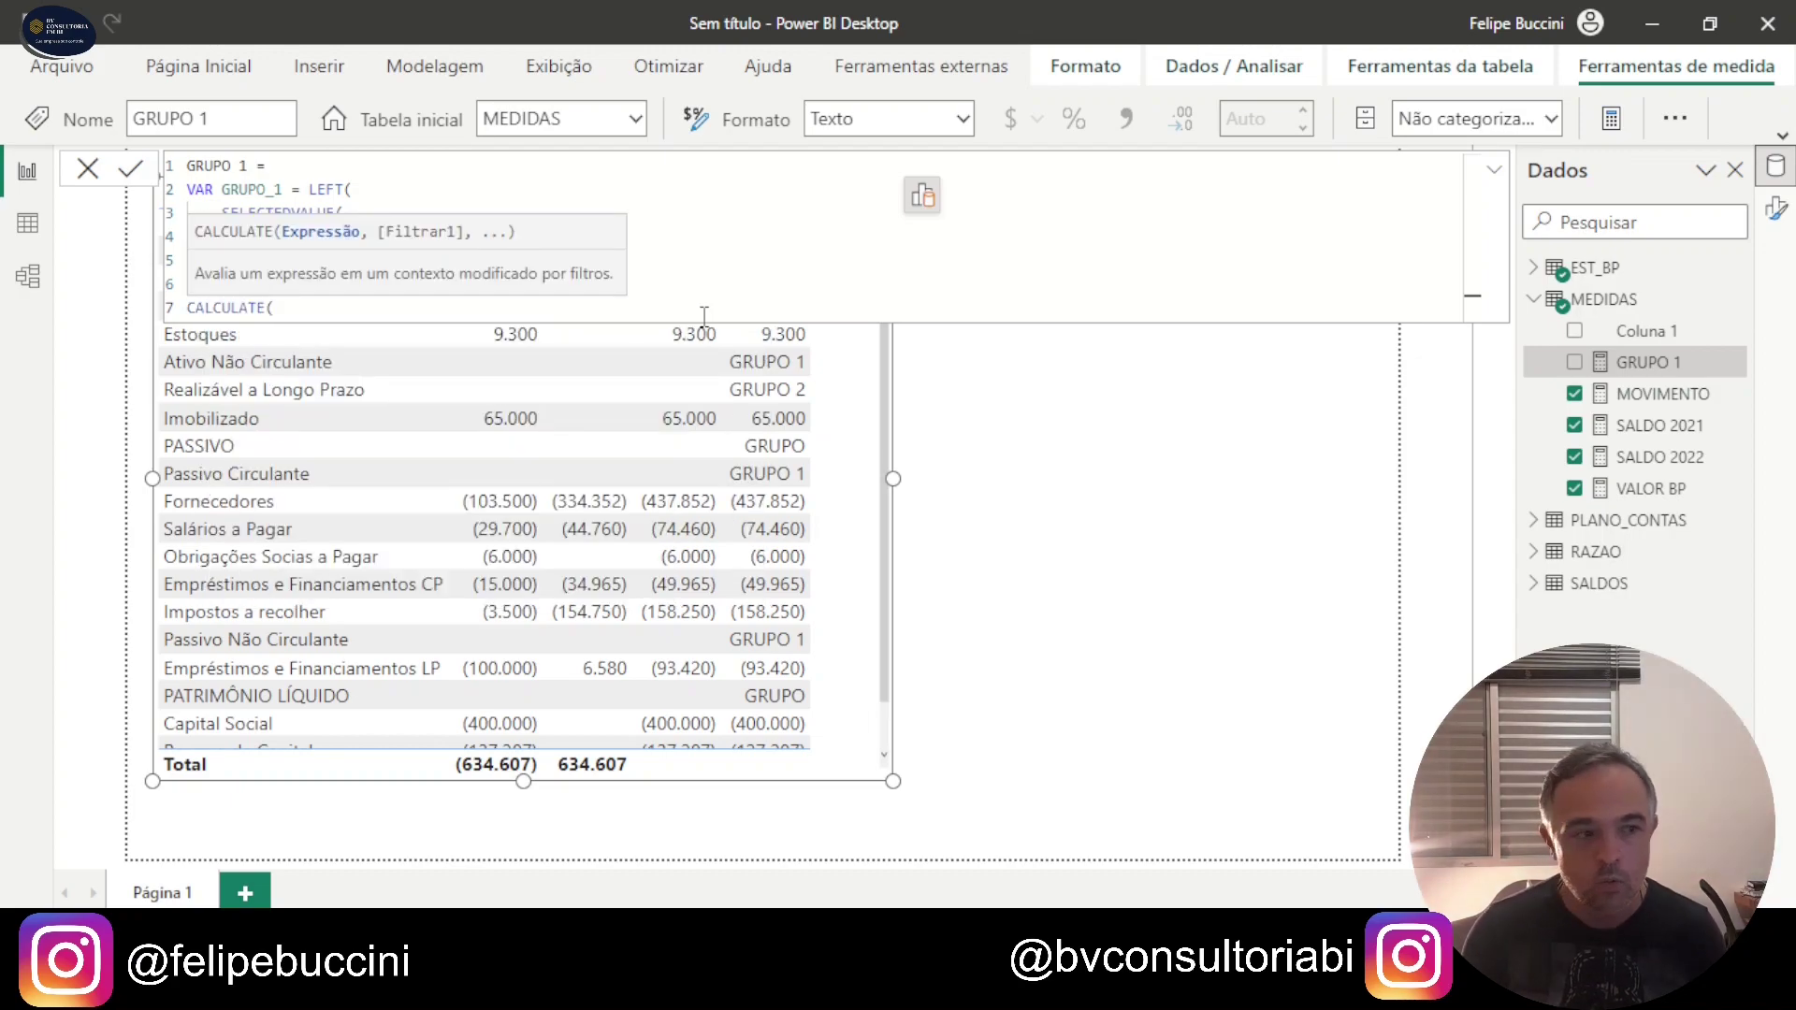
key("shift+Return")
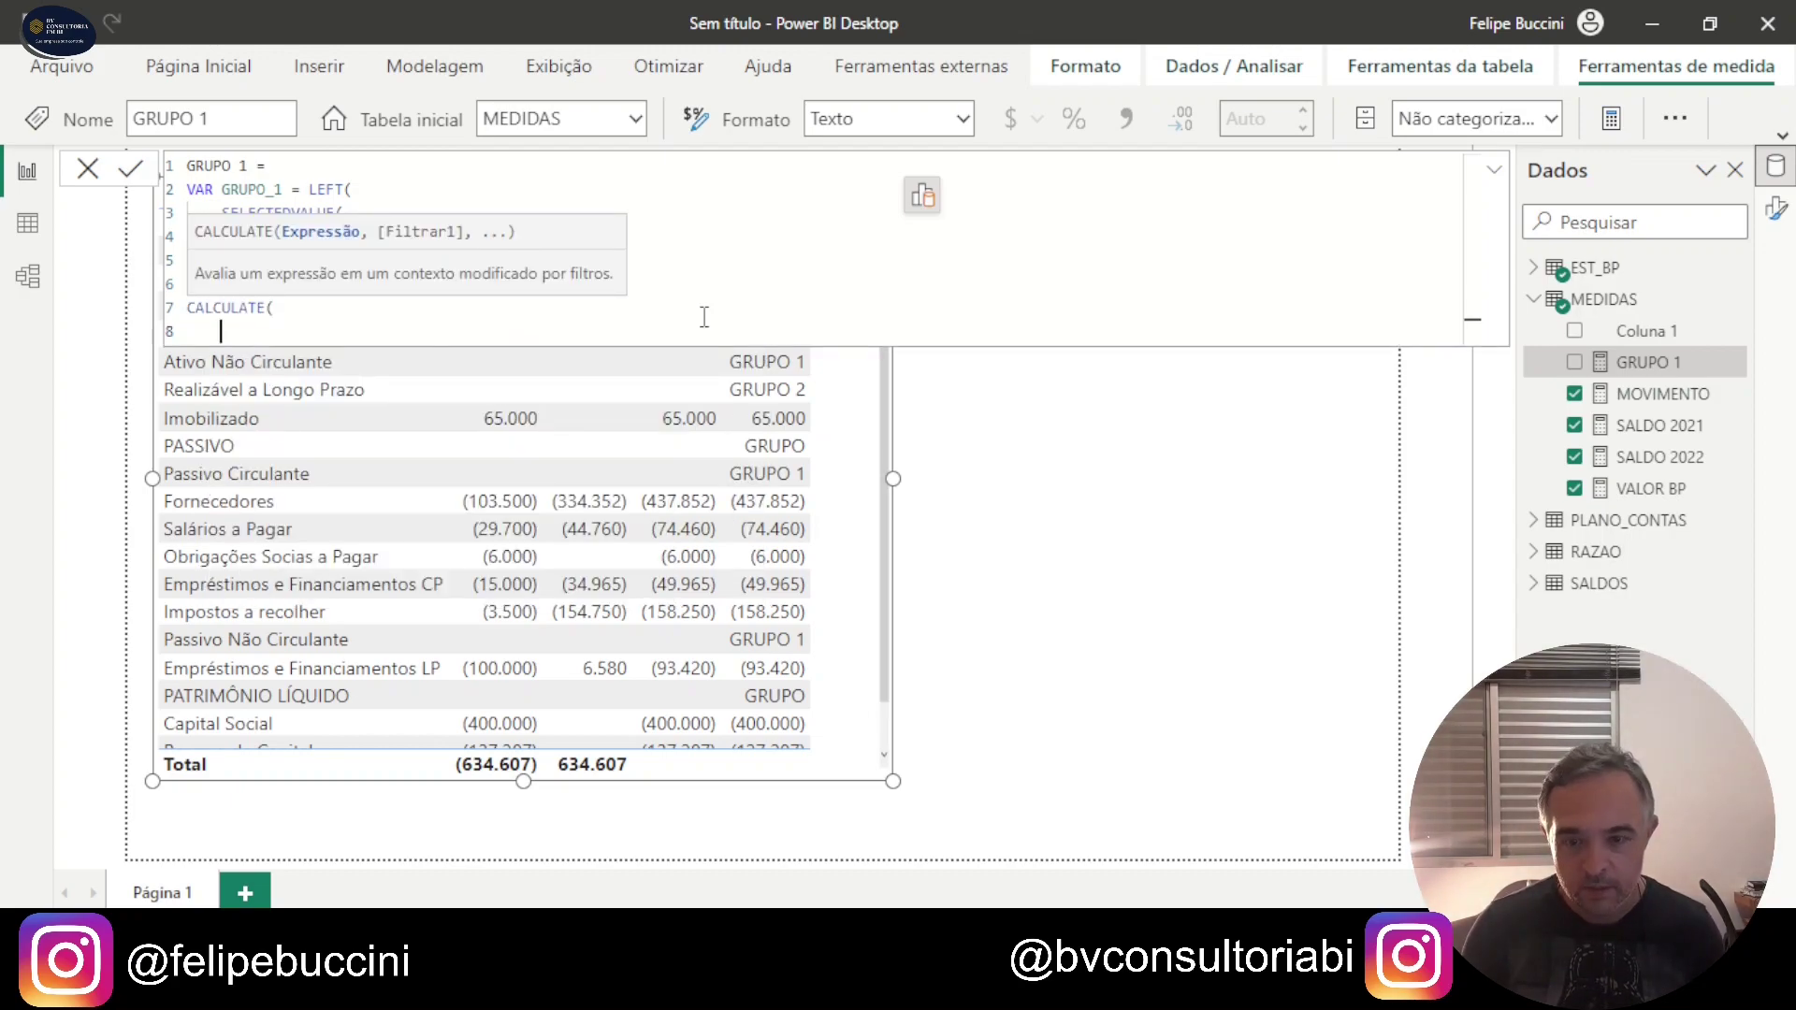
type("SAL")
key("Down")
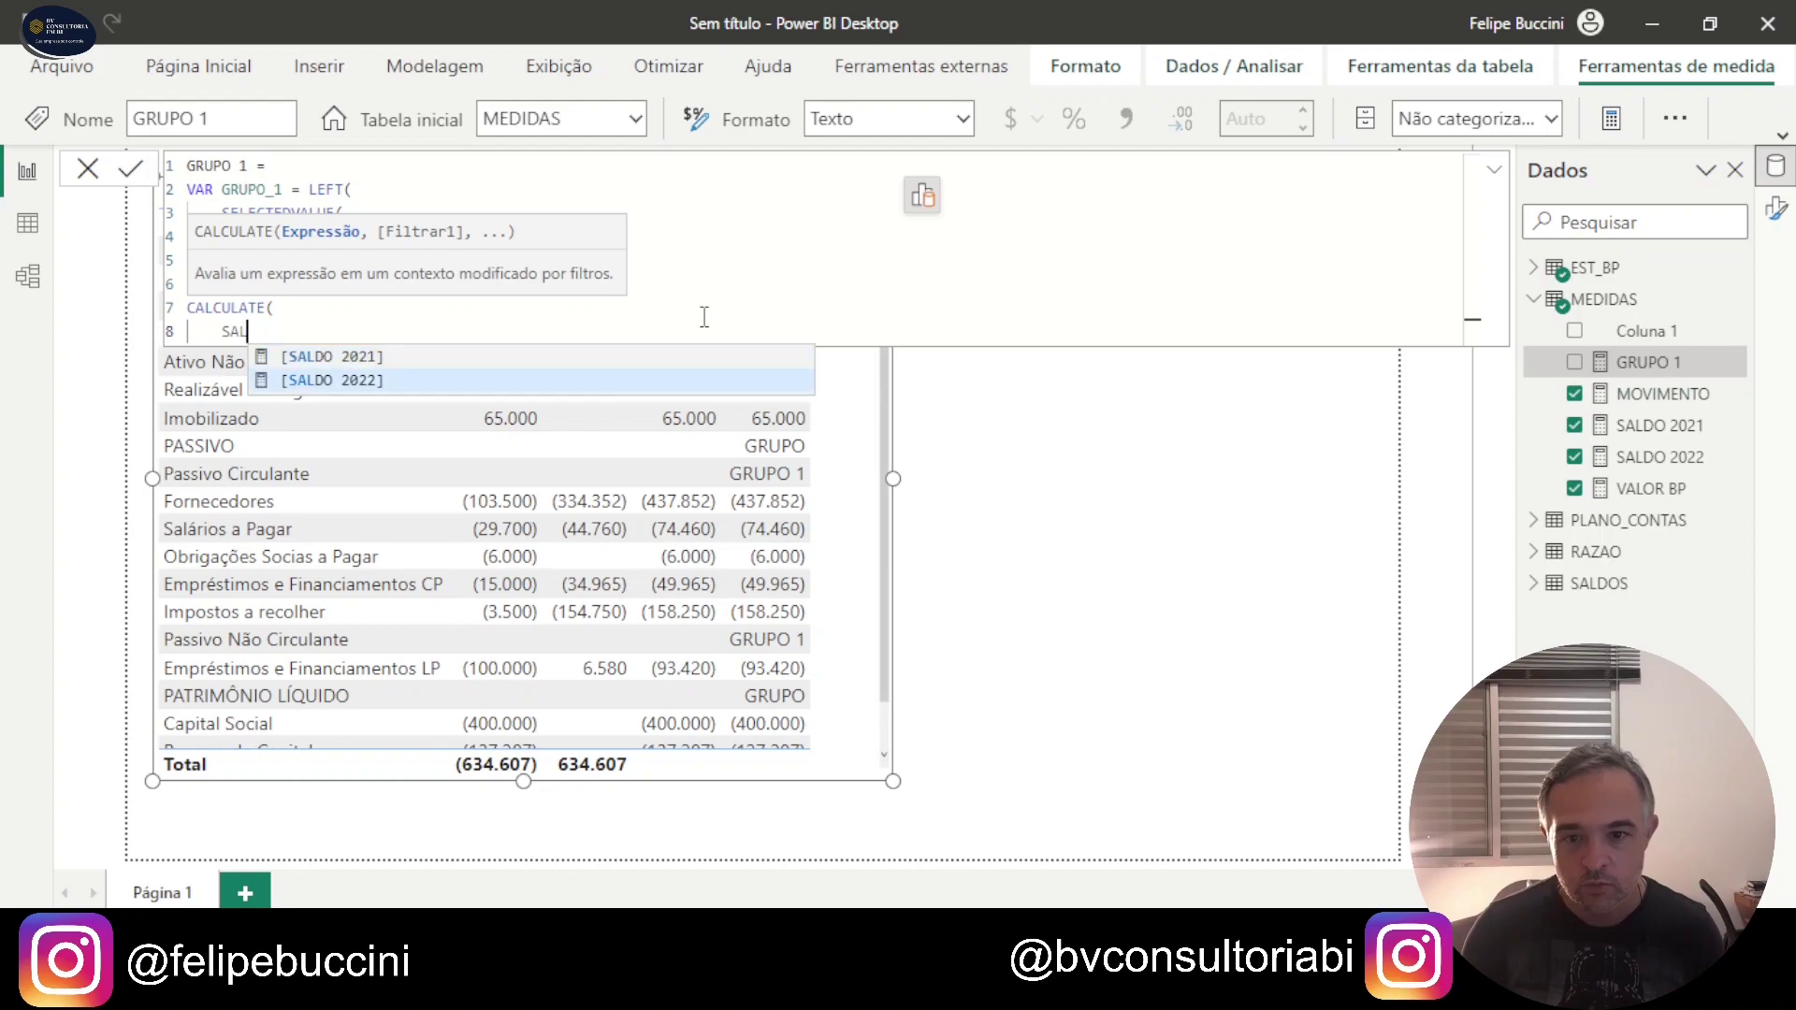
key("Tab")
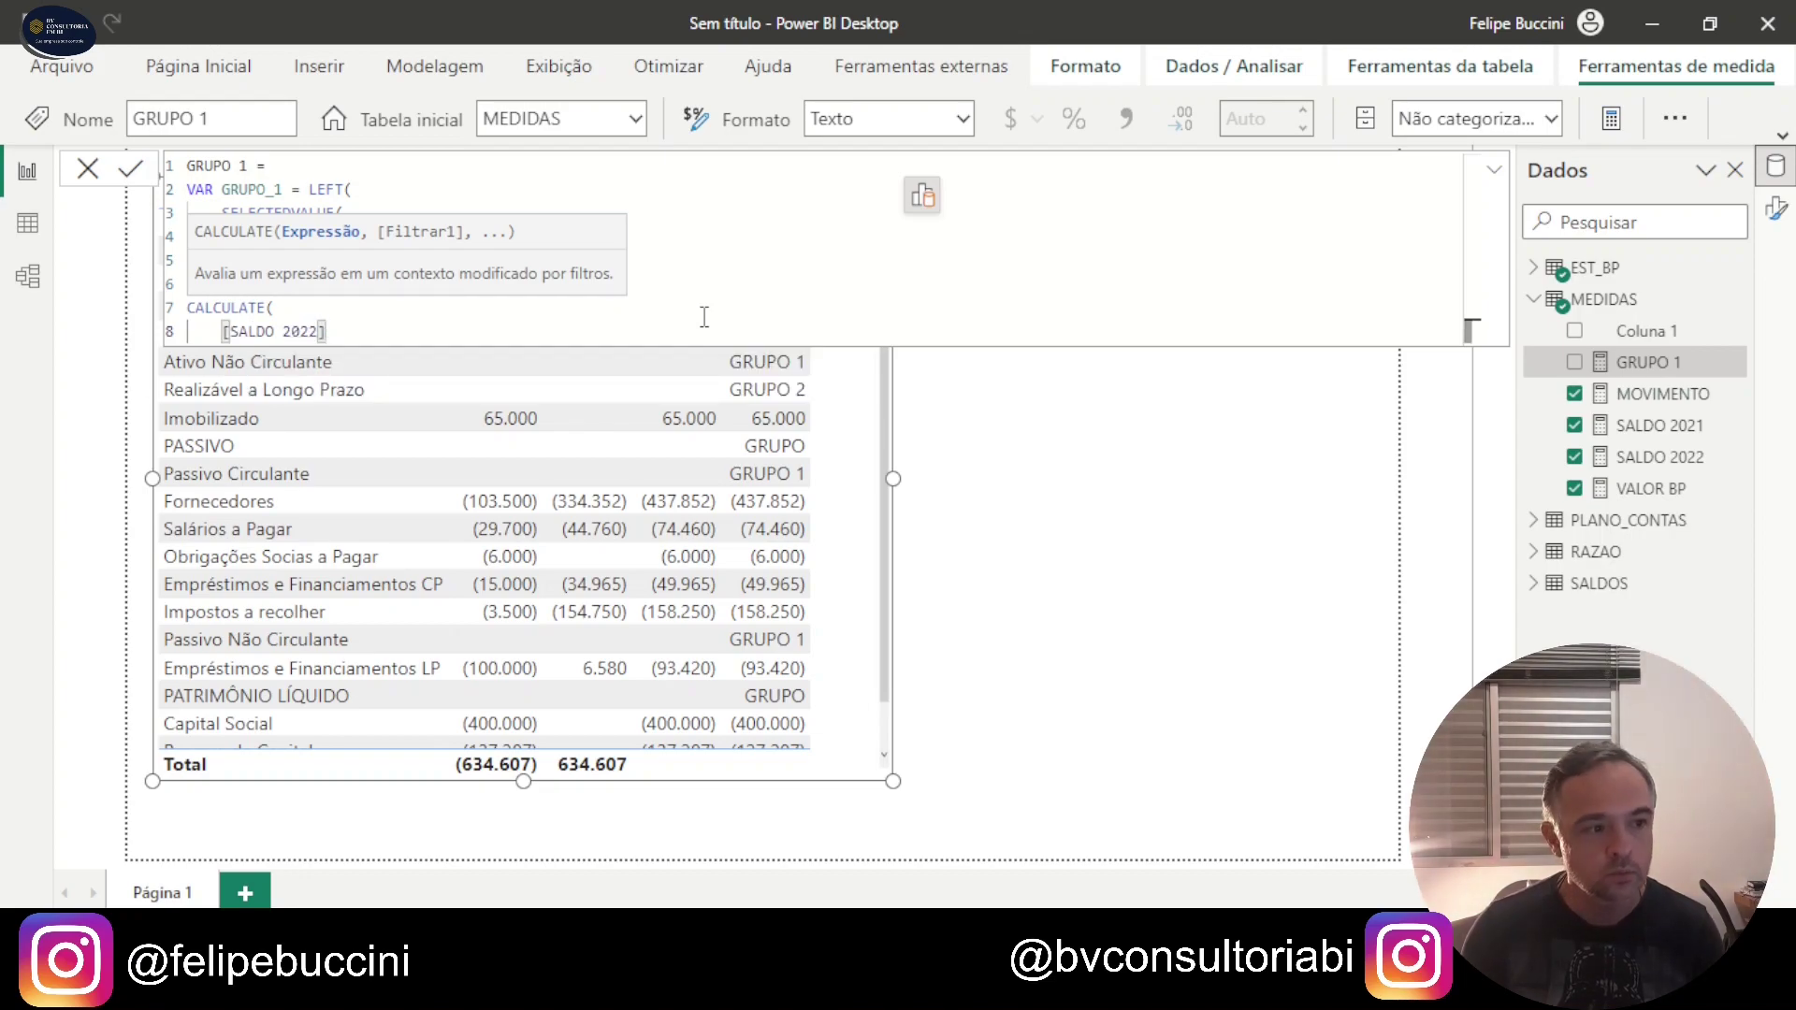
type(",")
key("shift+Return")
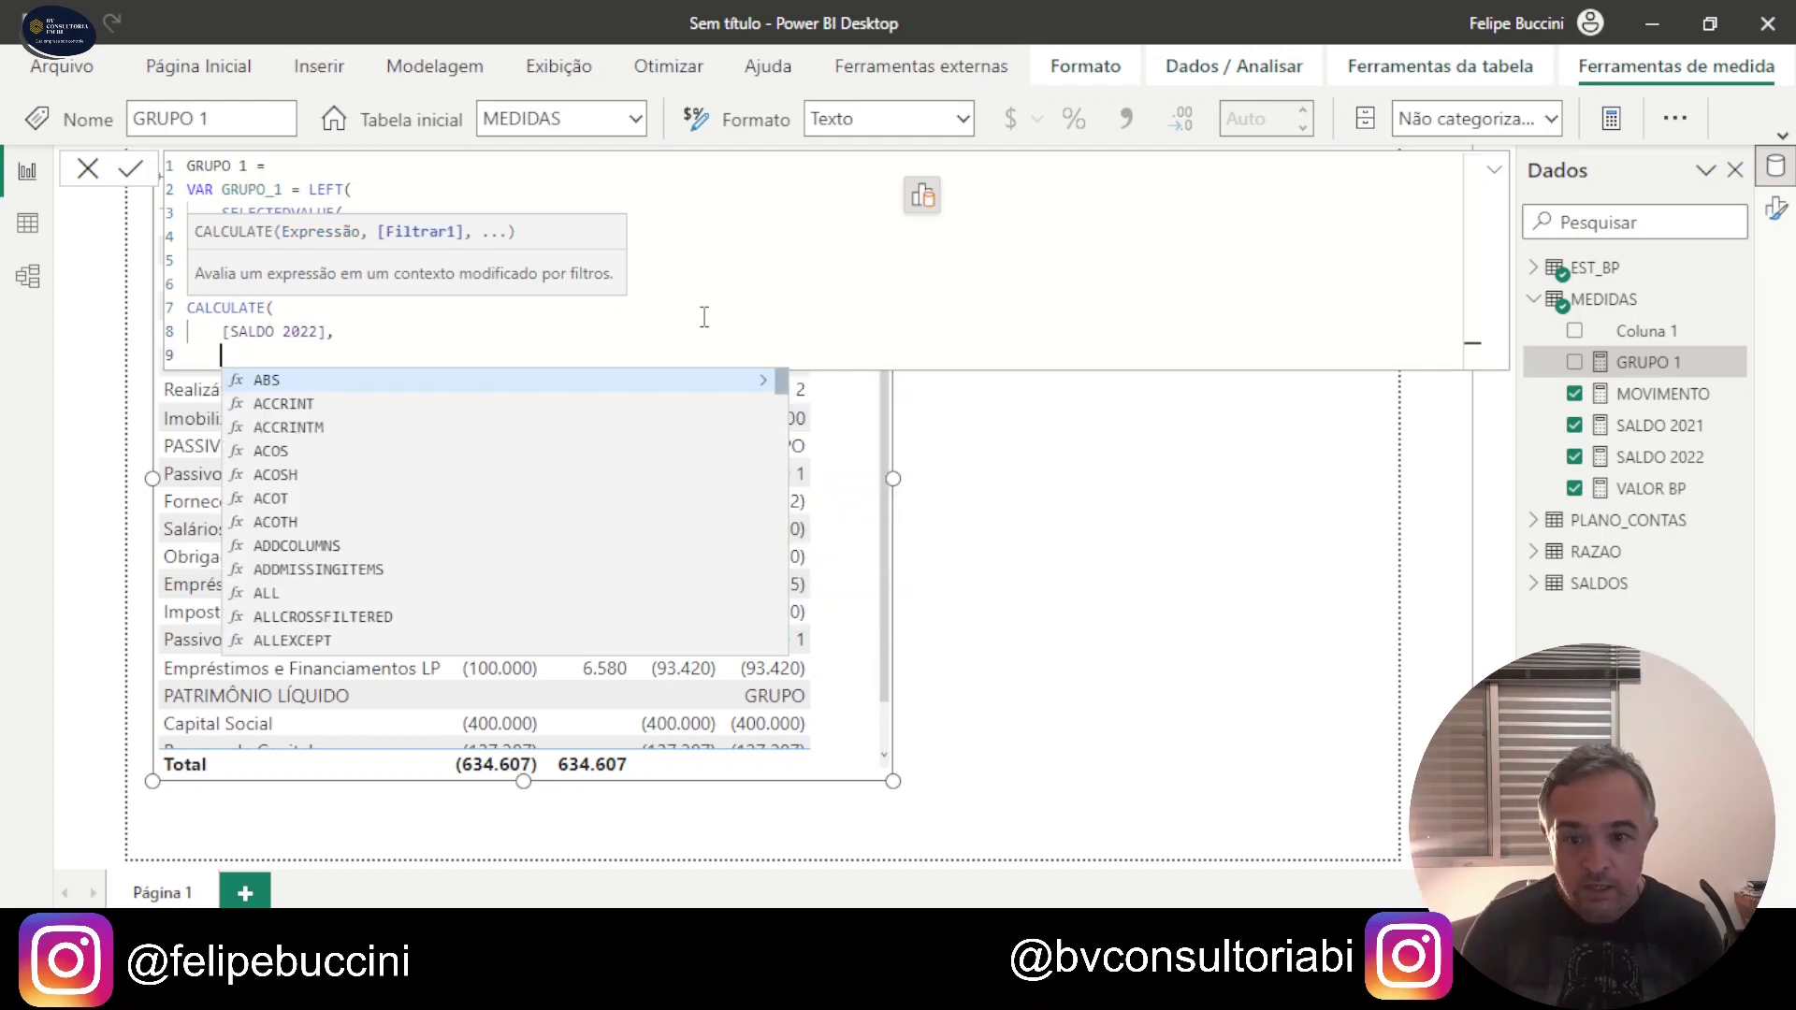
Step: Add a FILTER function over ALL(EST_BP) as the filter argument of CALCULATE and start a line for its condition
type("FILTER(")
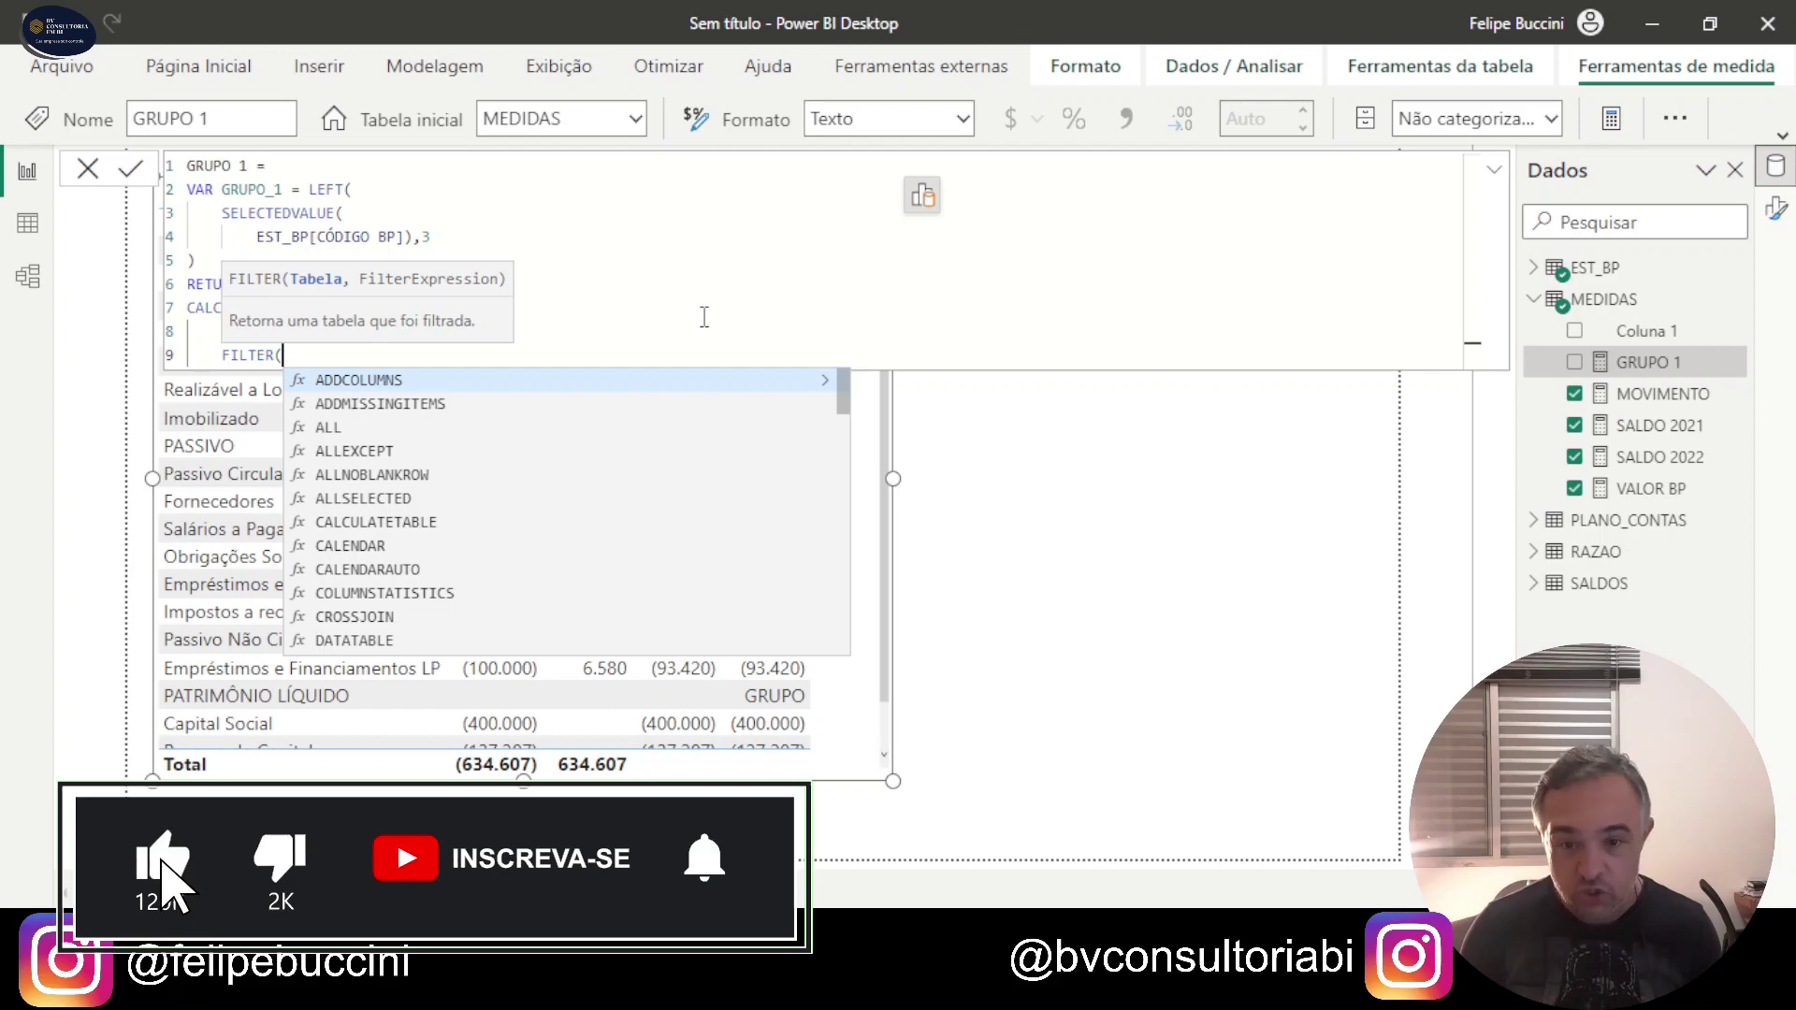
key("shift+Return")
type("ALL")
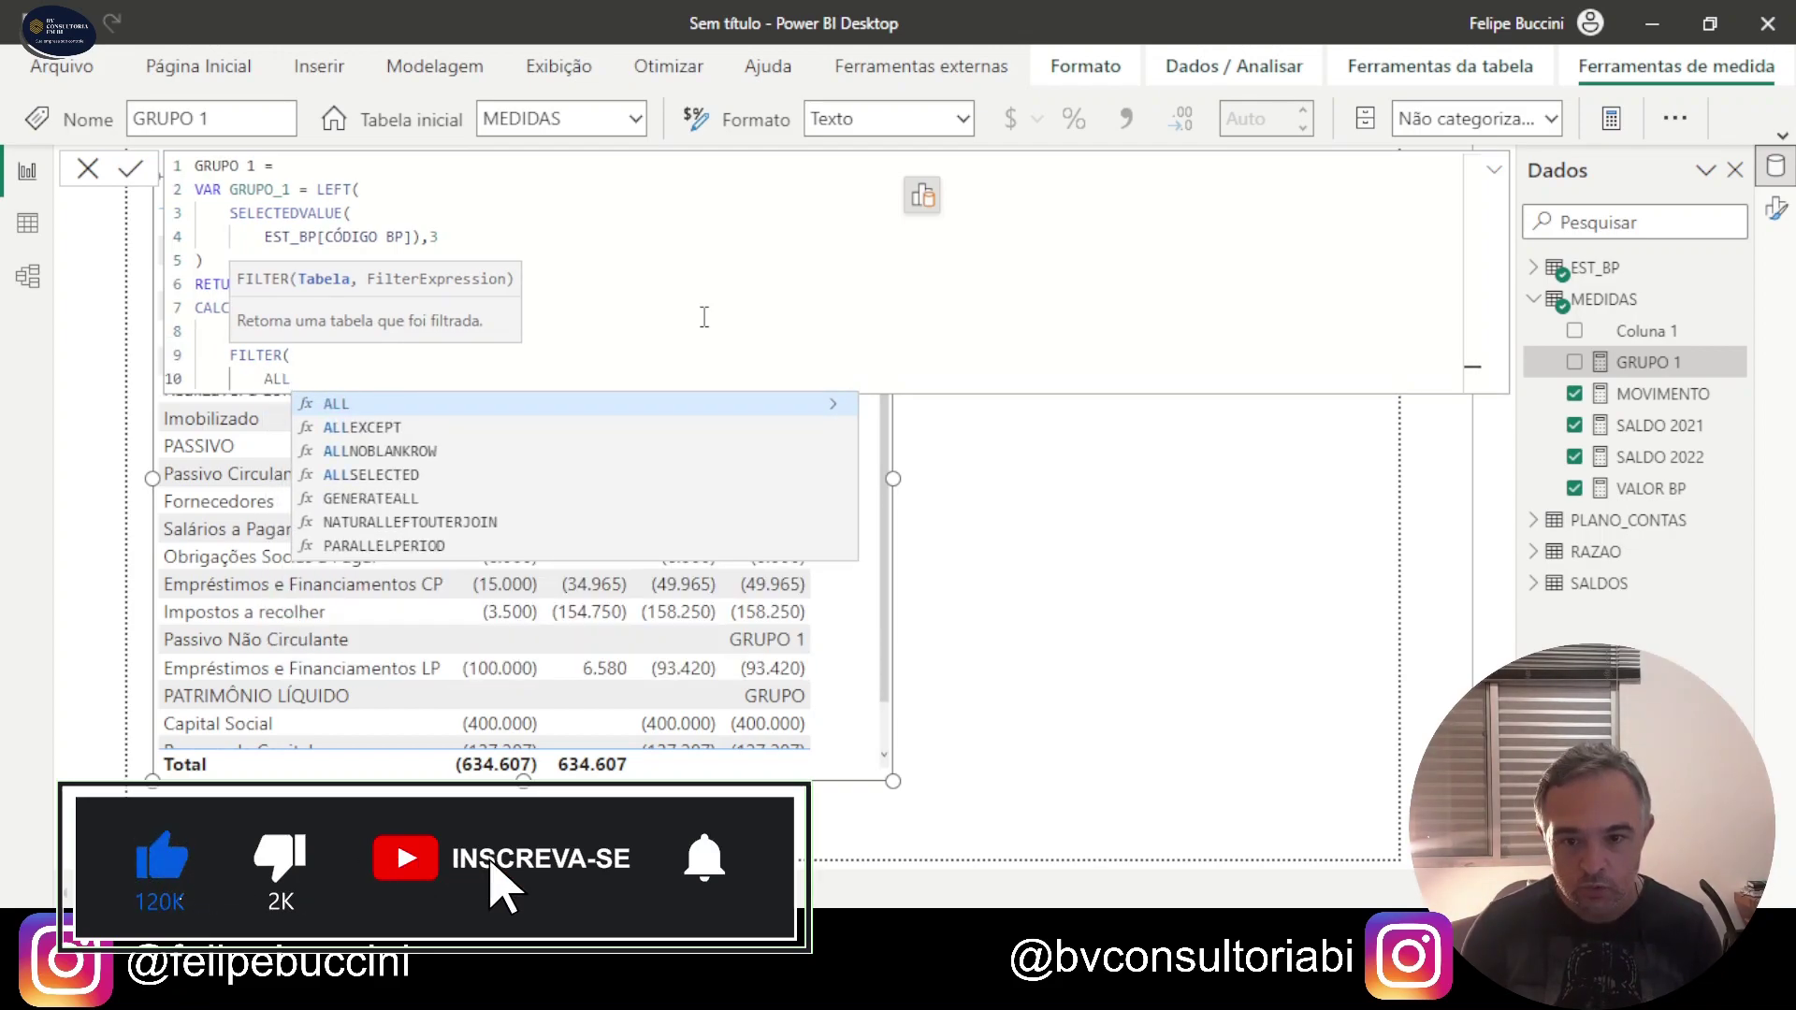
type("(EST")
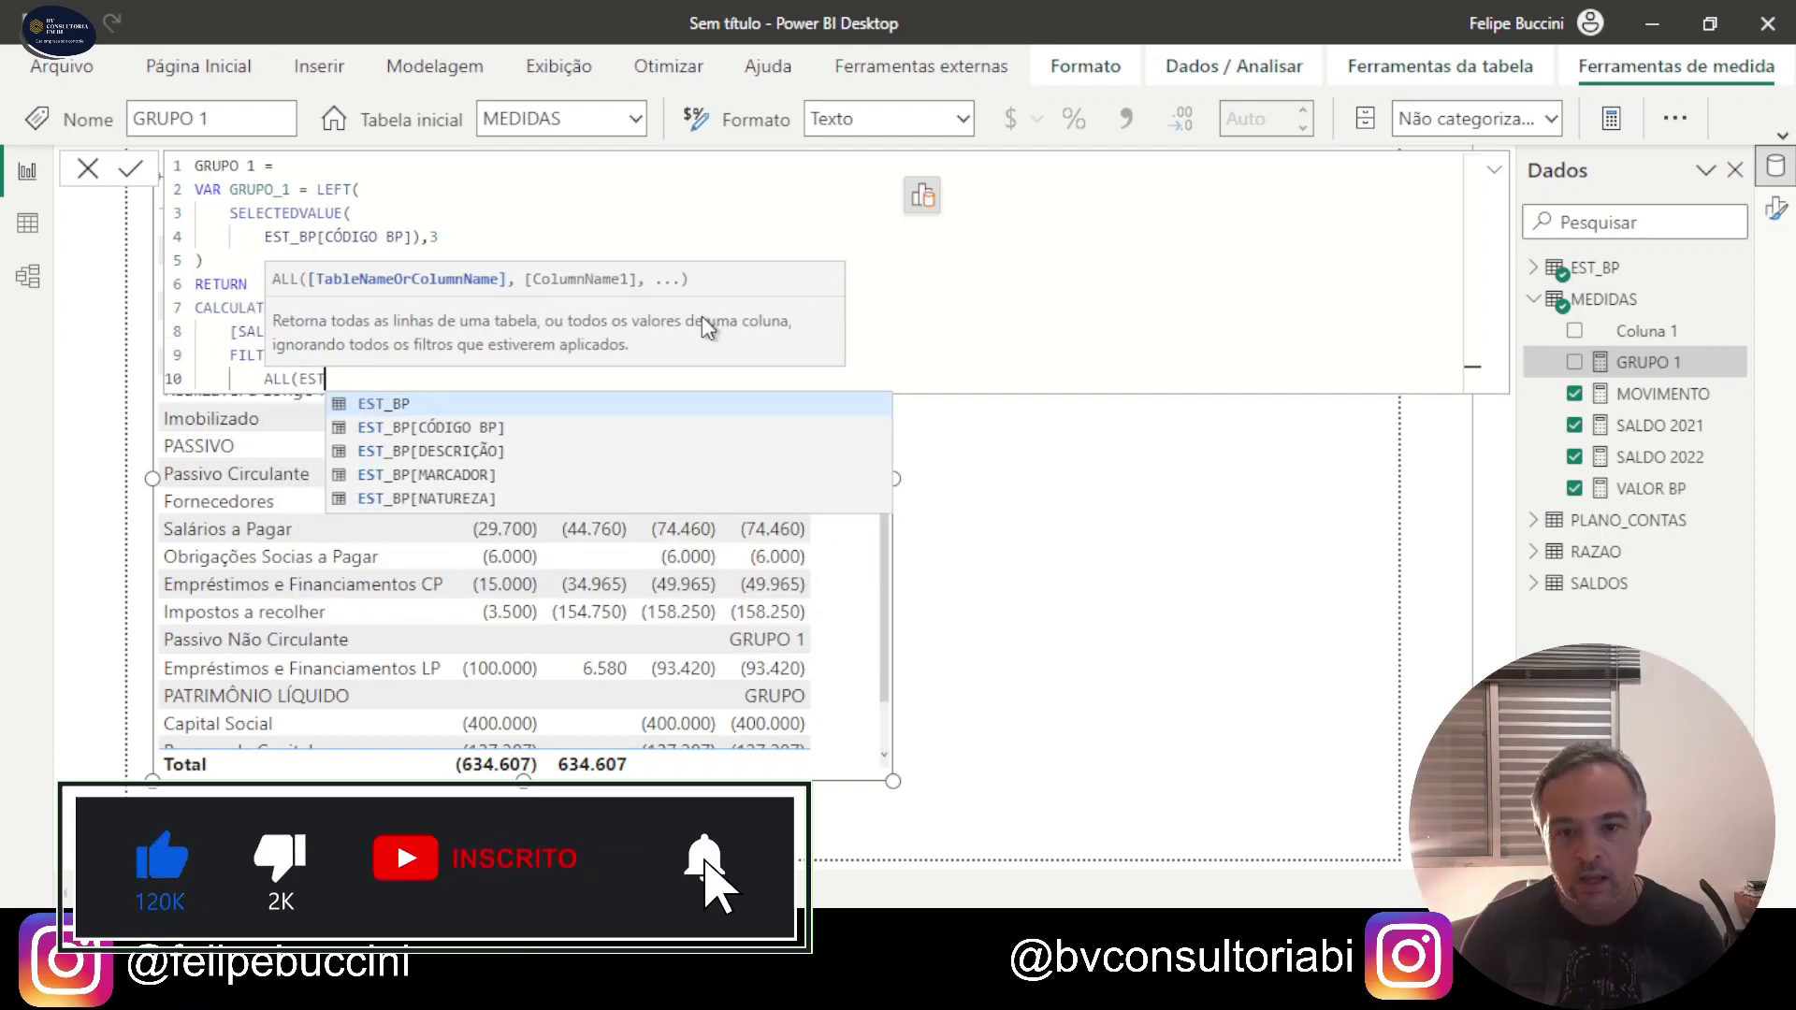
key("Tab")
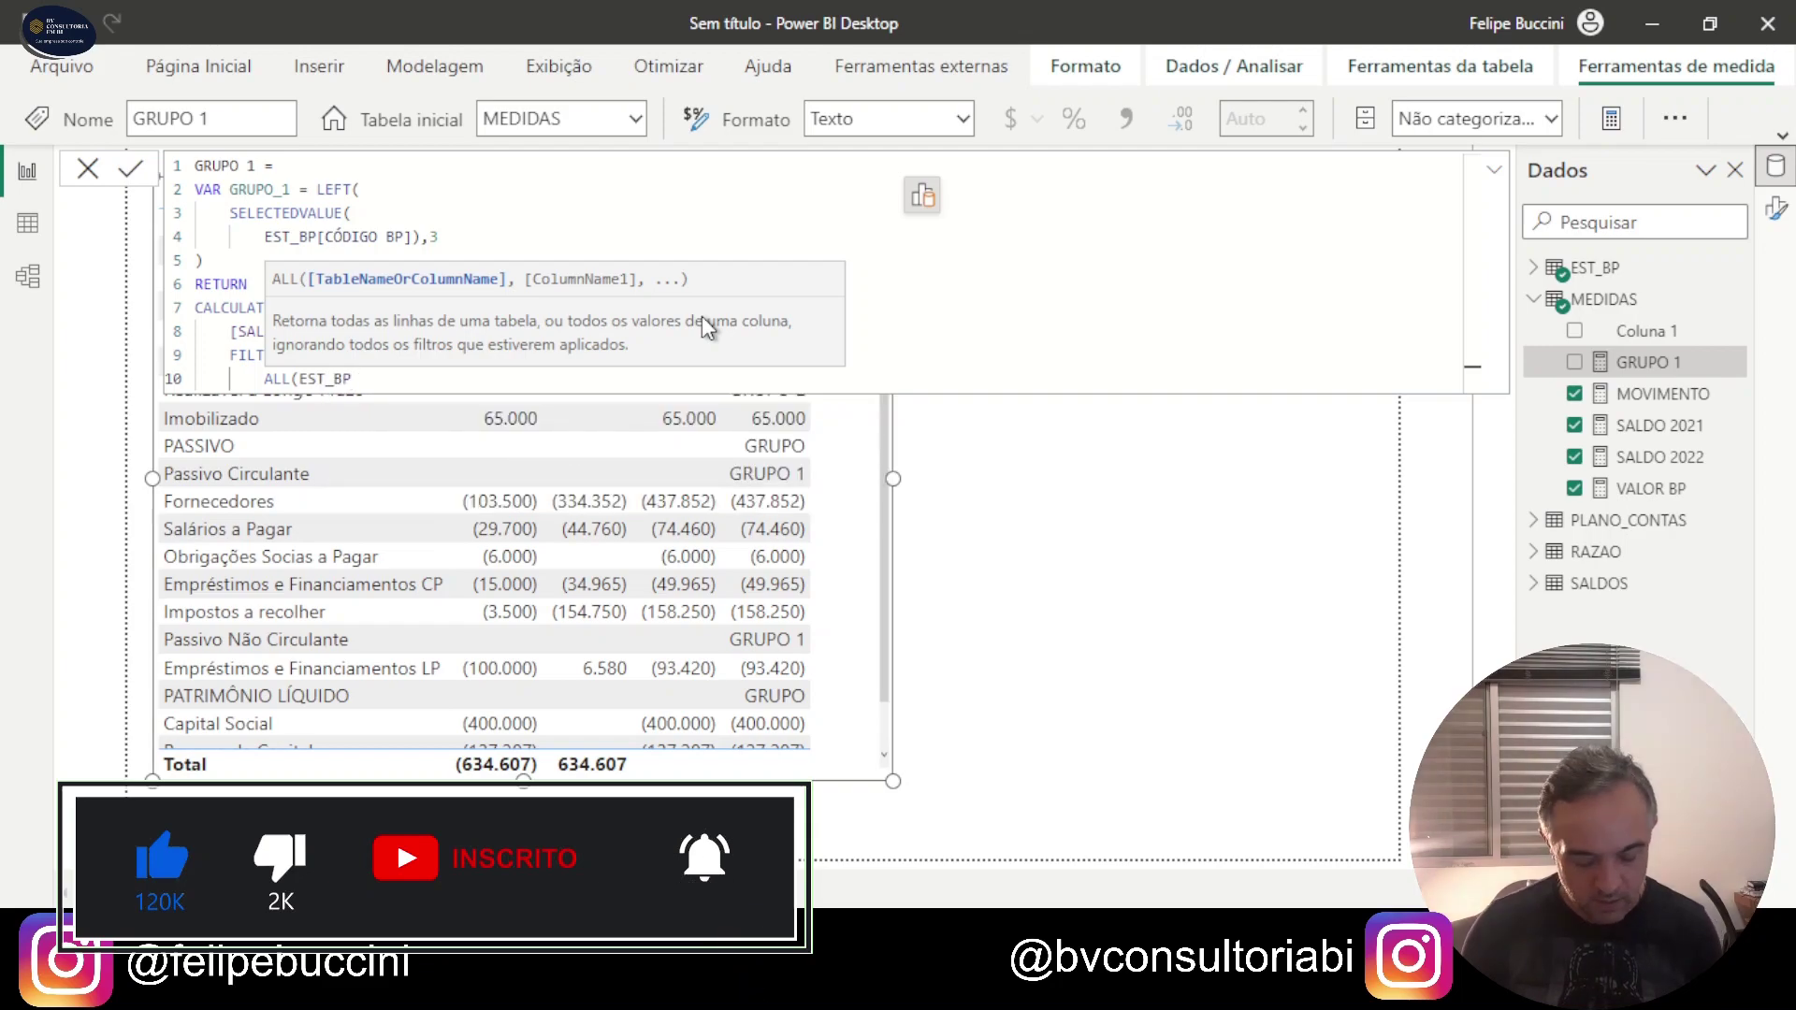
type(")")
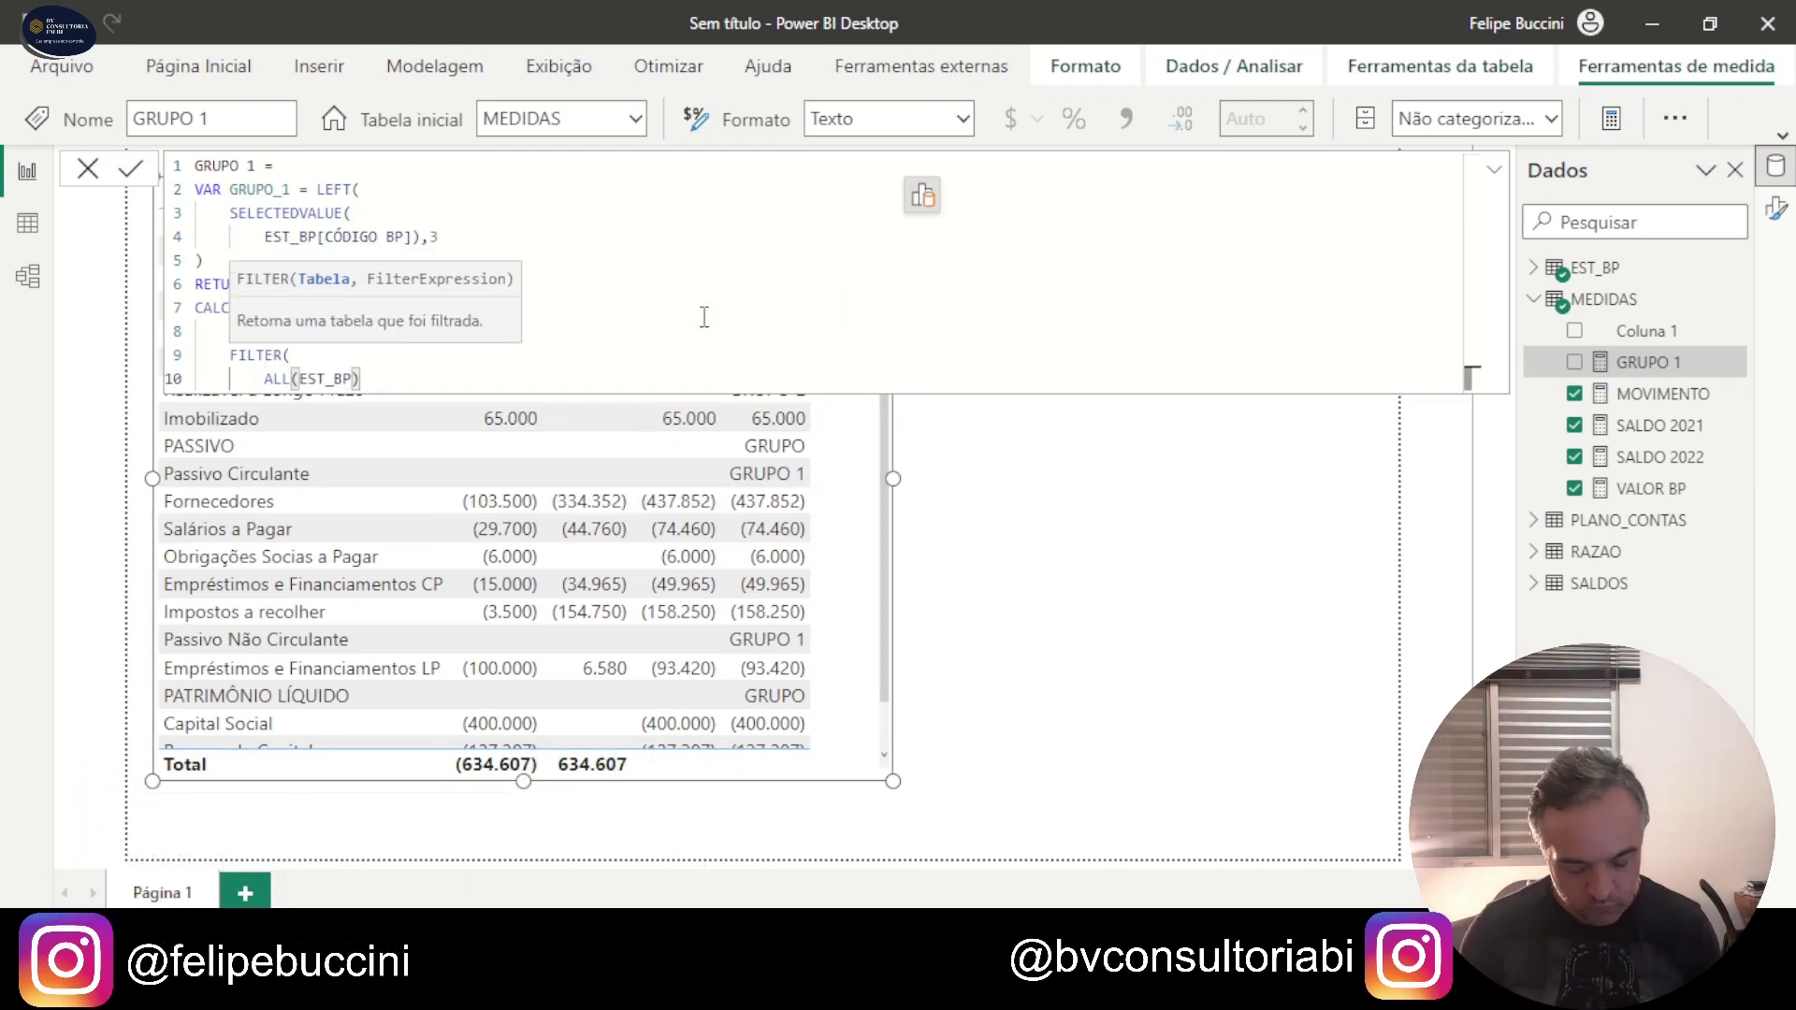
type(",")
key("shift+Return")
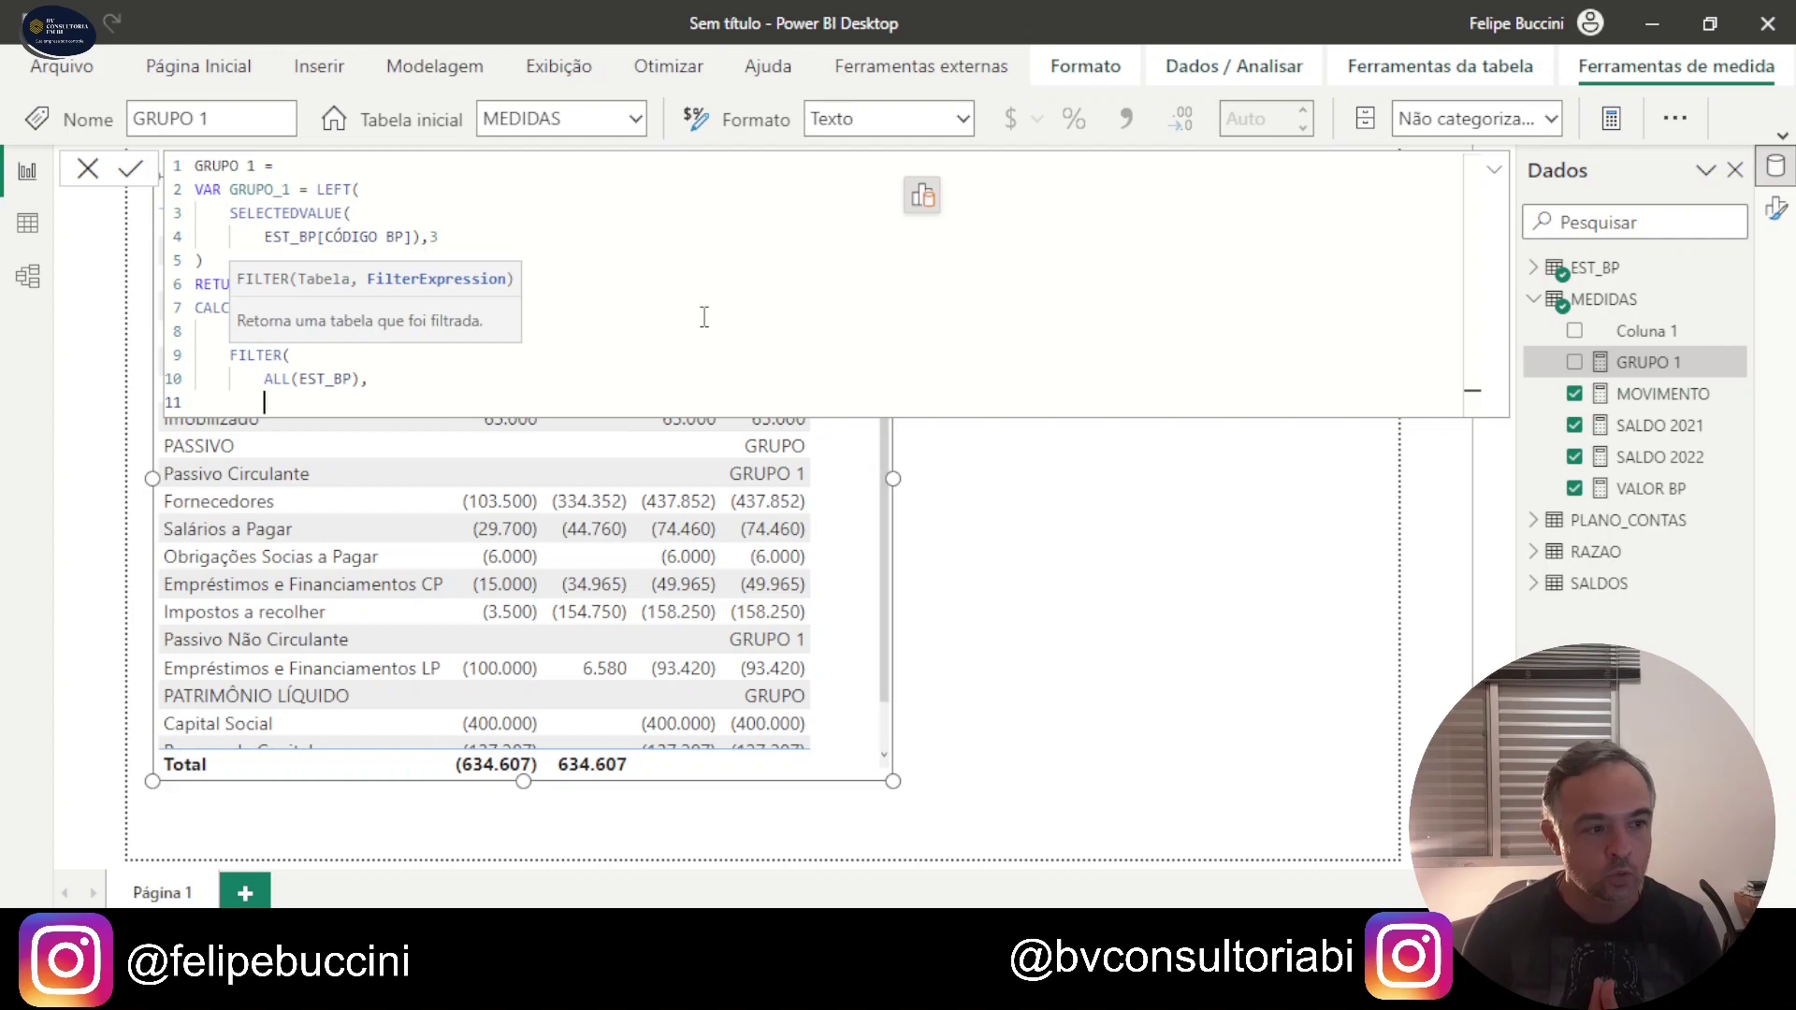
Step: Enter the filter condition LEFT(EST_BP[CÓDIGO BP],3)=GRUPO_1, spread over separate lines
type("LE")
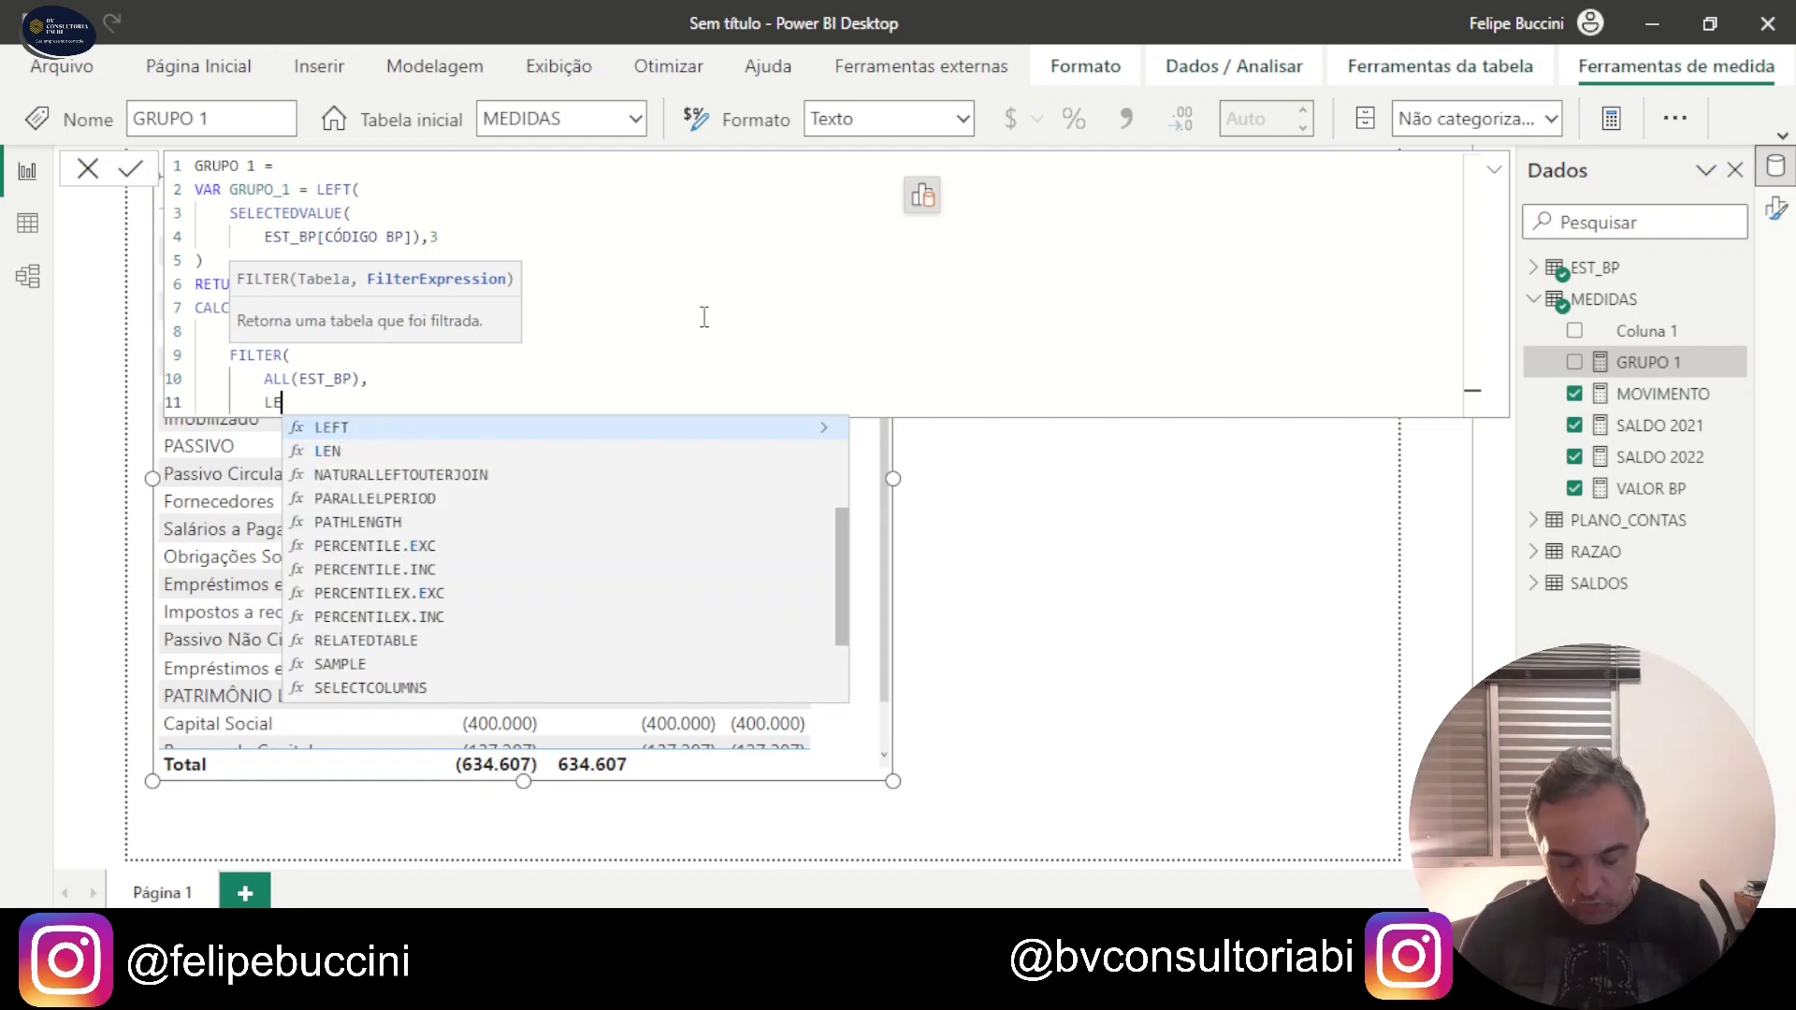
type("FT(")
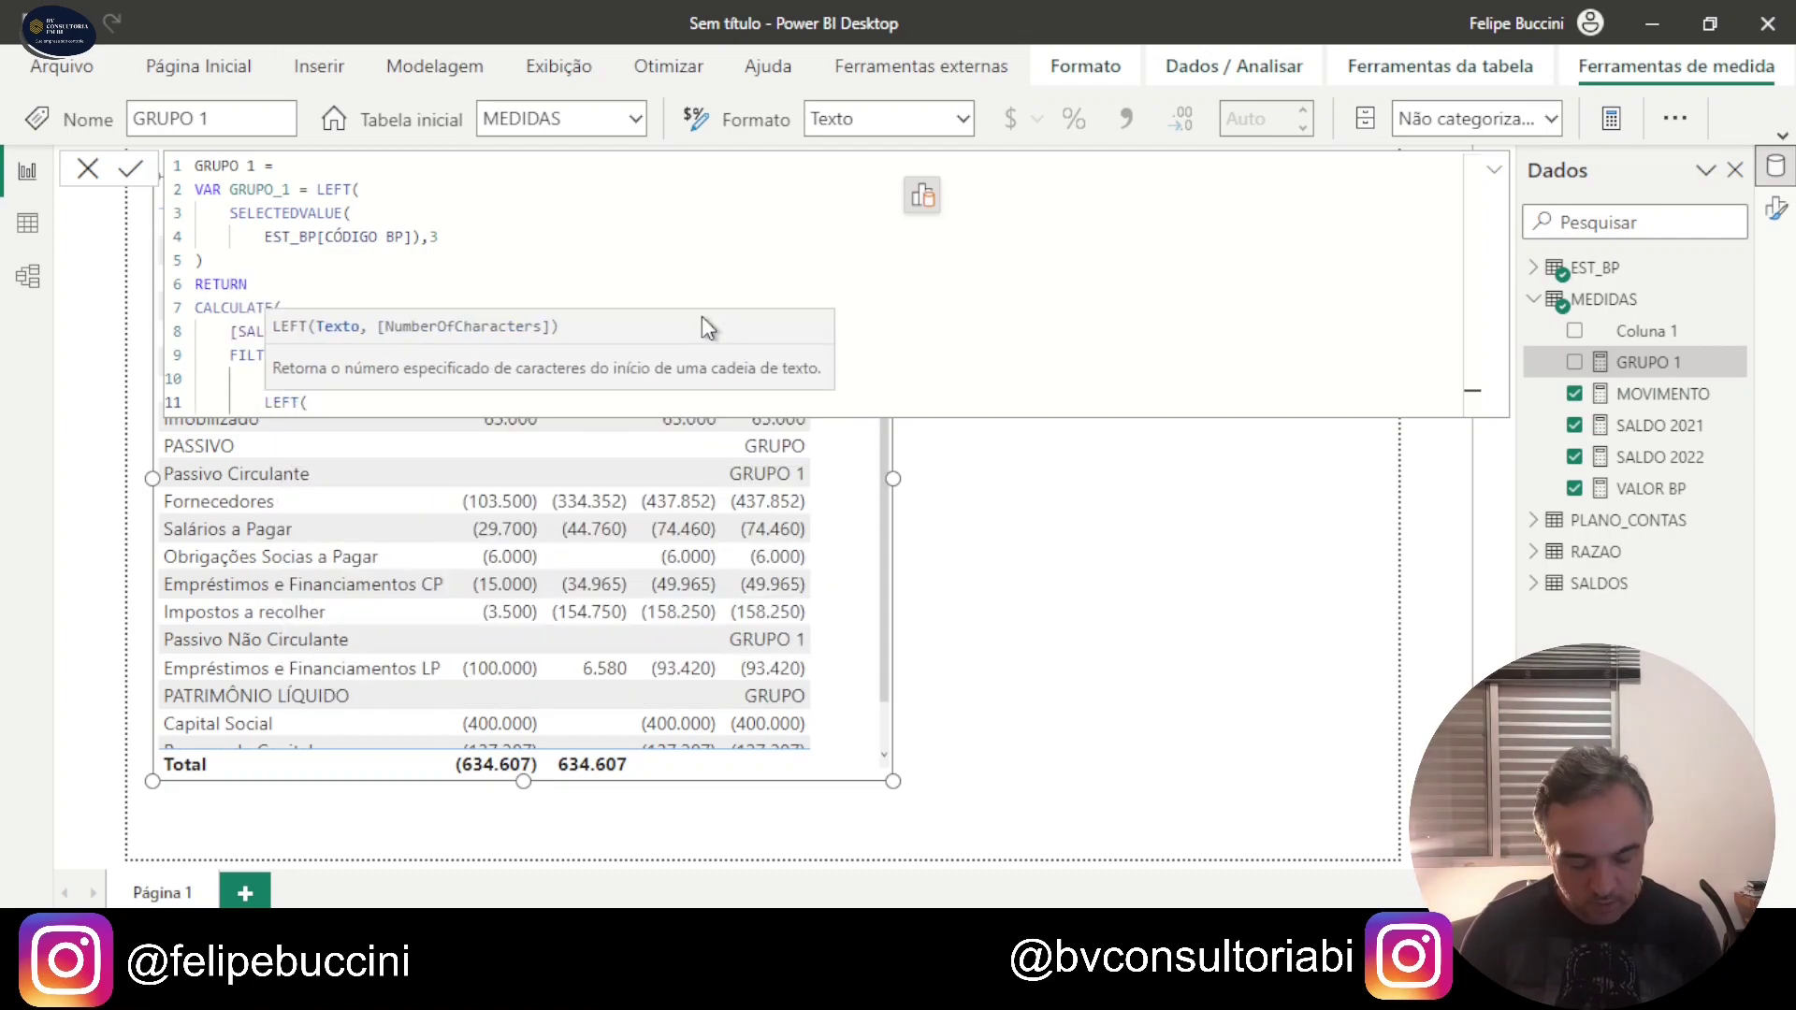
key("shift+Return")
type("EST")
key("Down")
key("Tab")
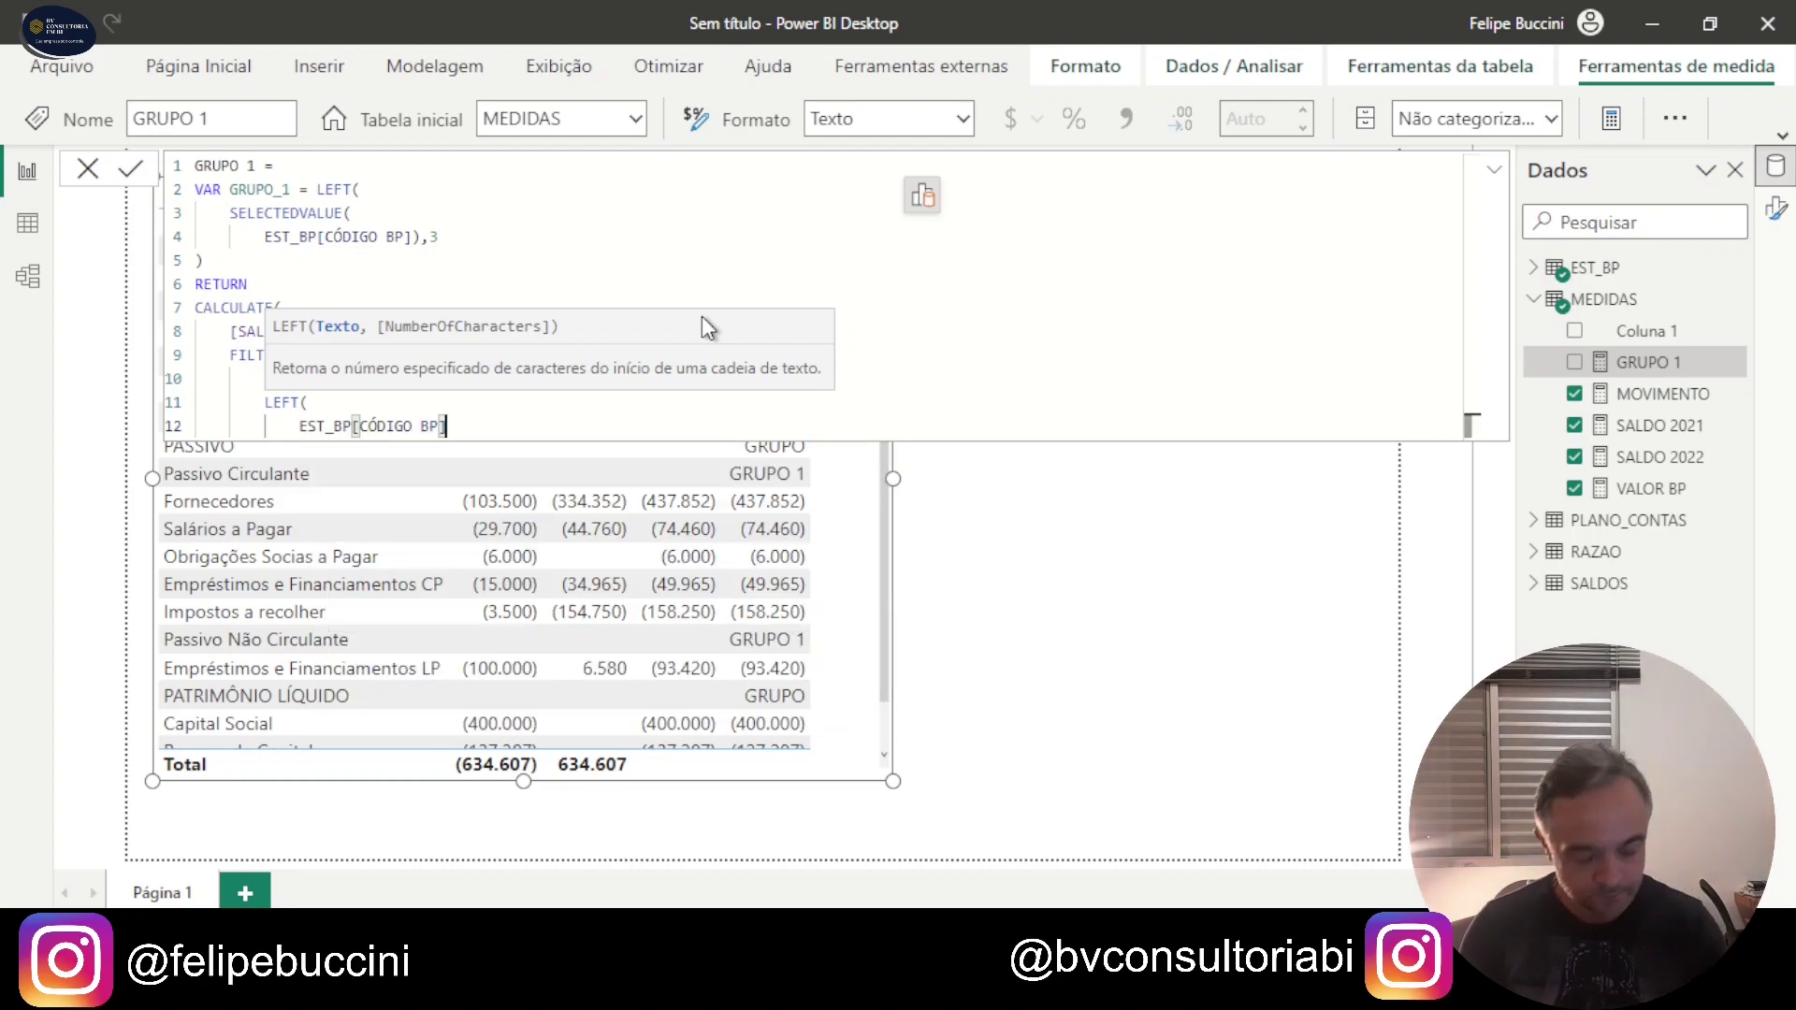
type(",3")
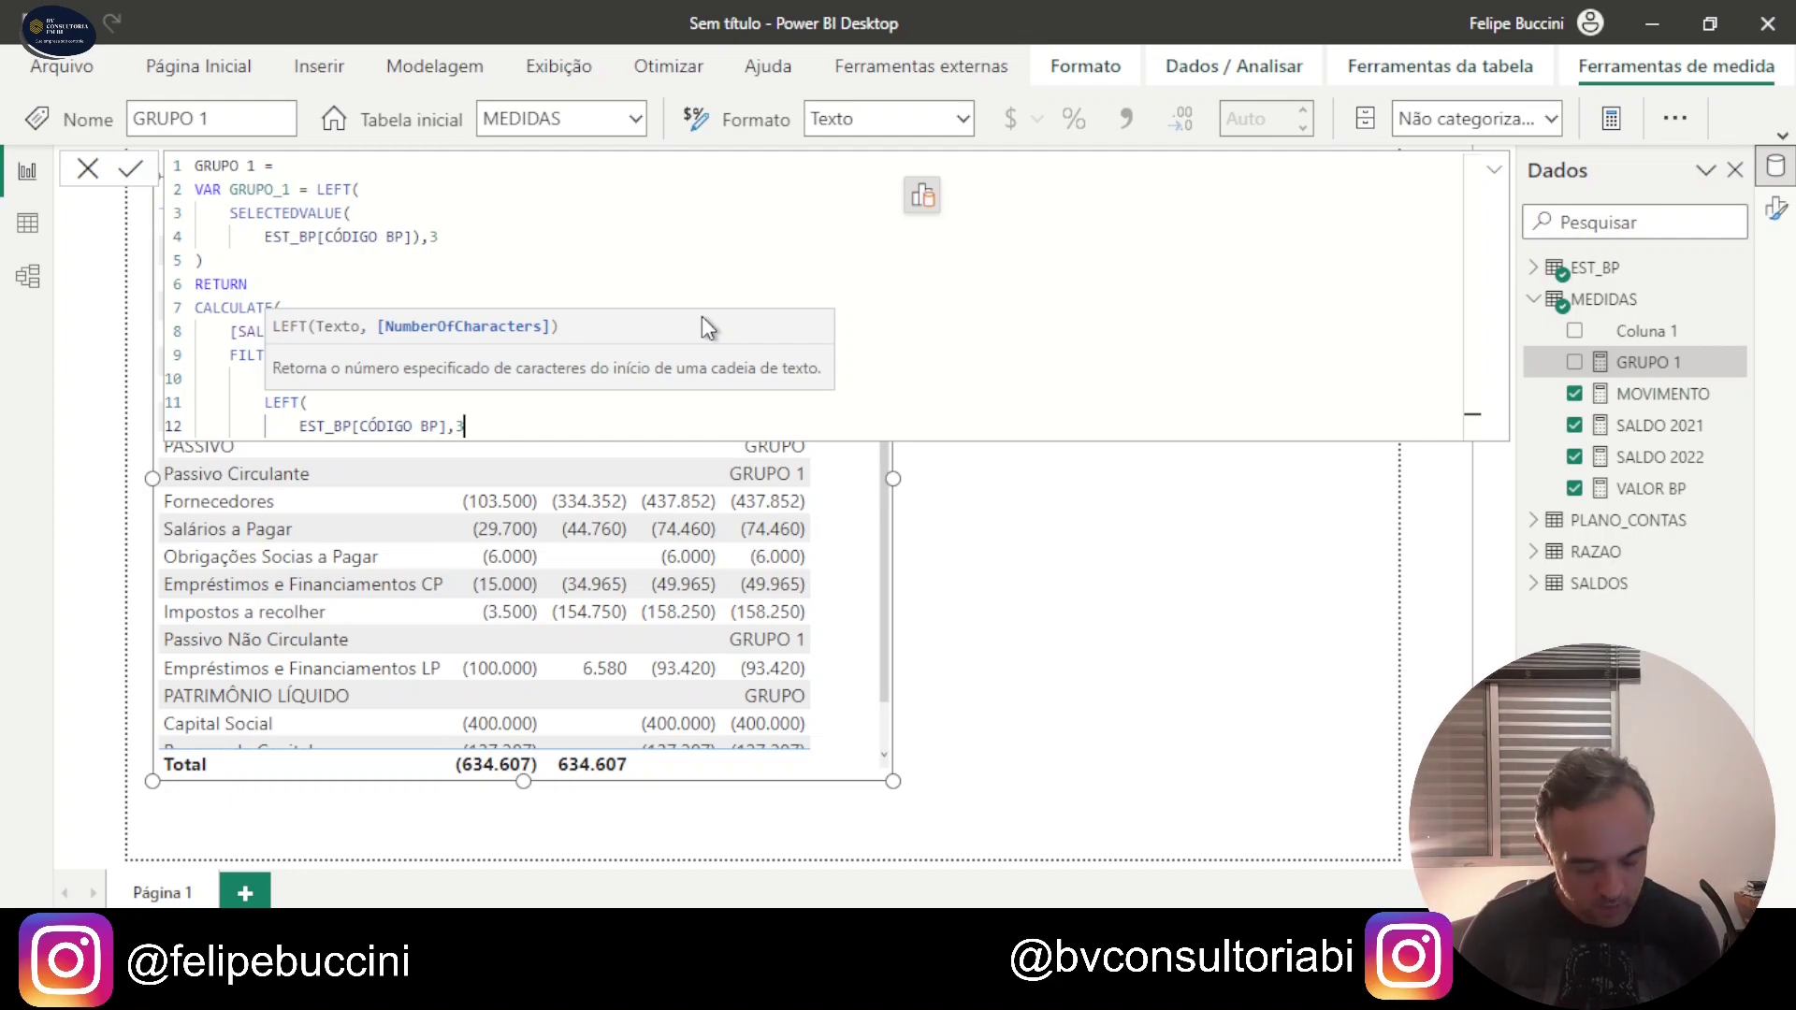
key("Return")
type(")")
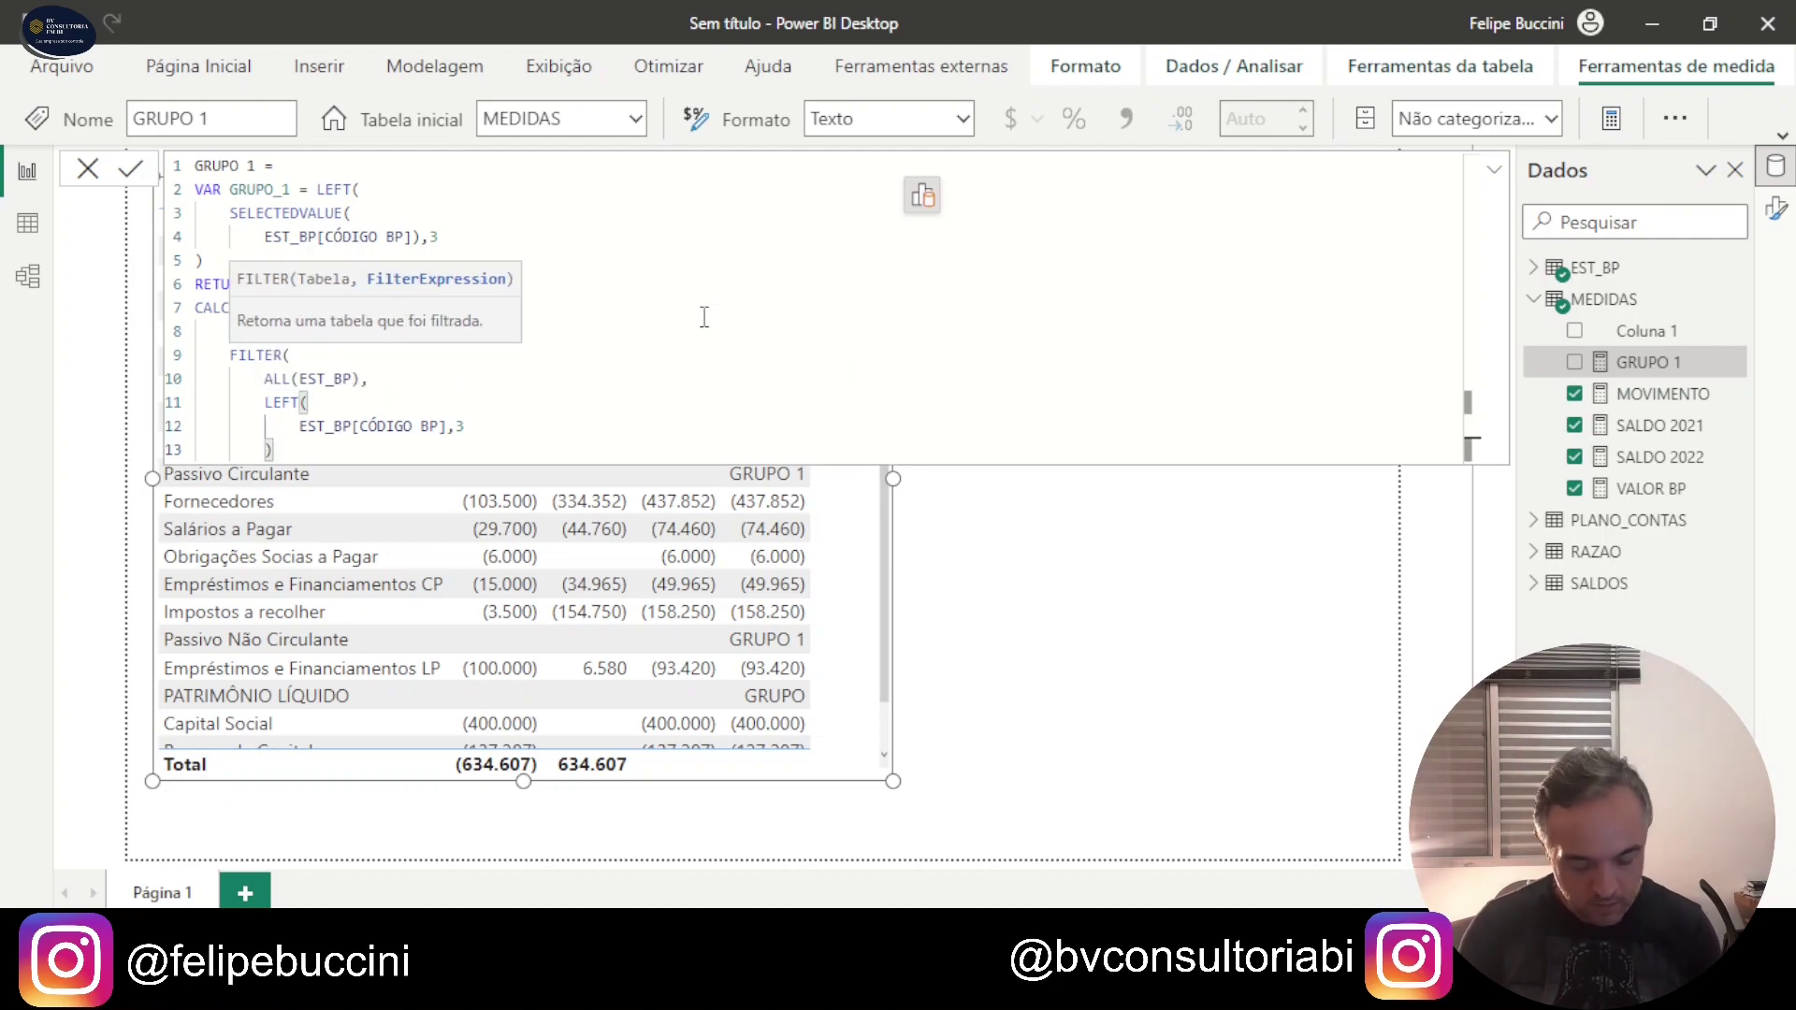
type("=GRUPO_1")
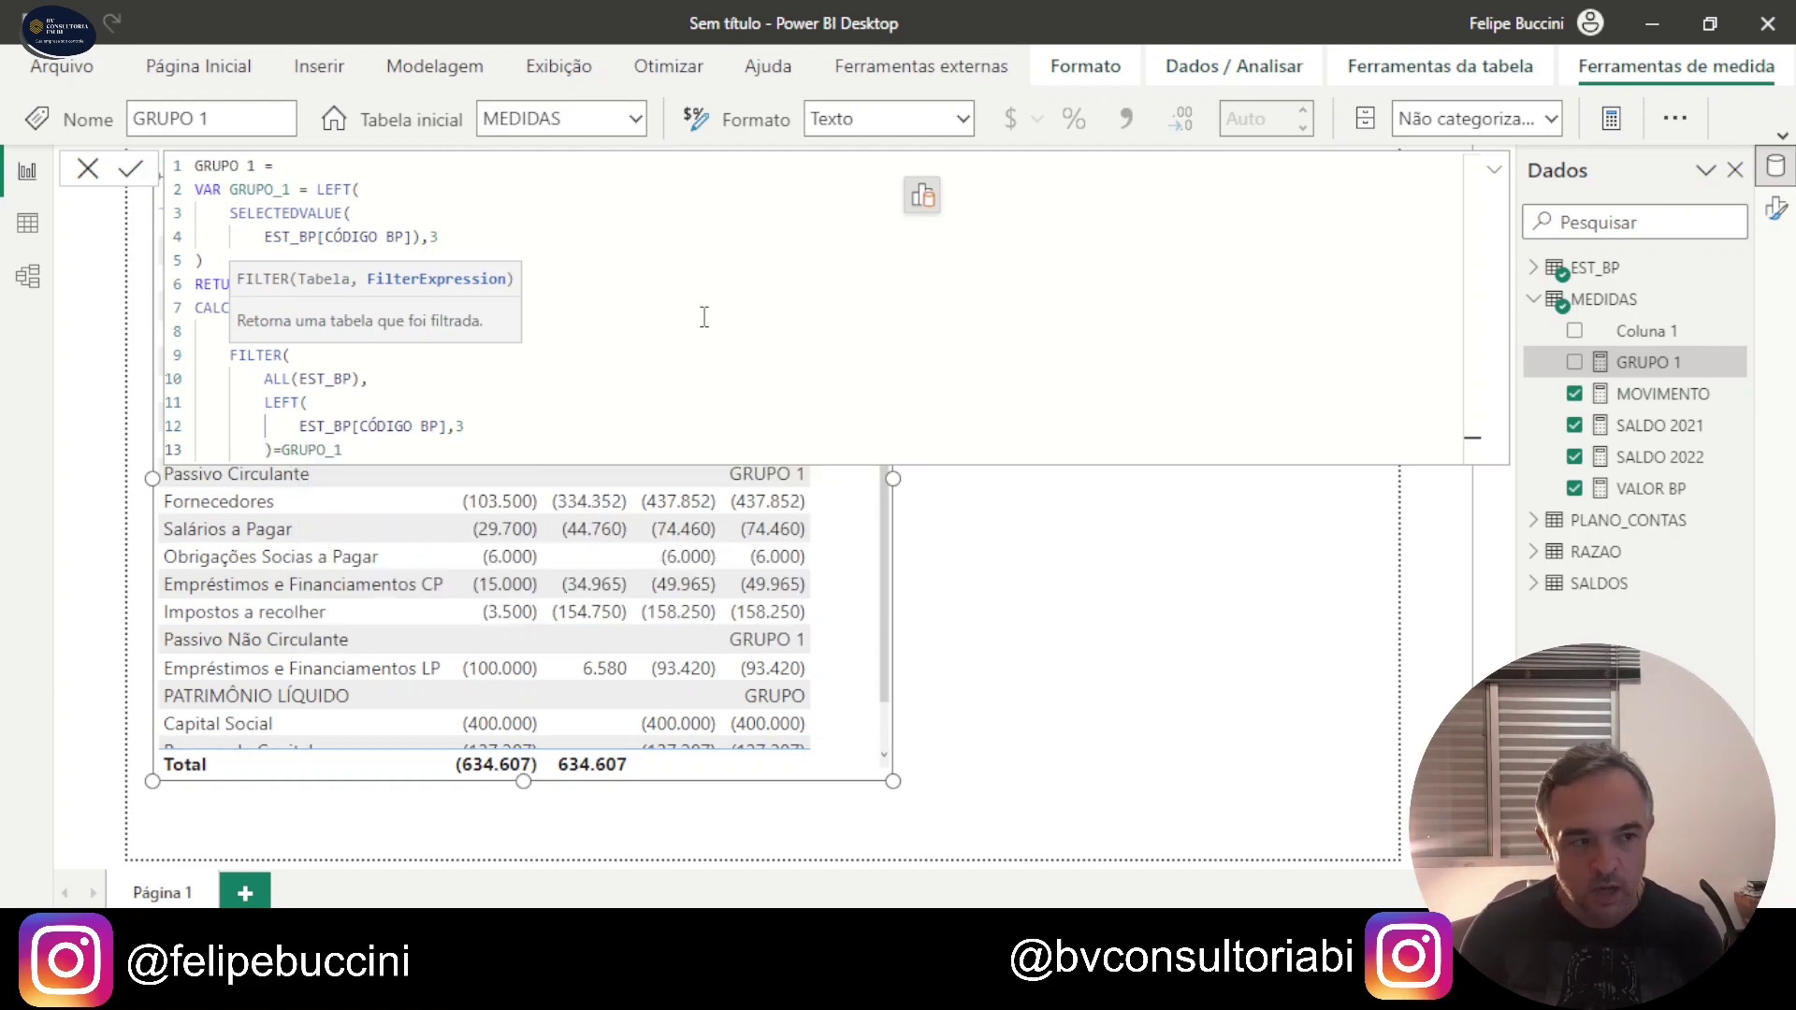
Step: Close the FILTER and CALCULATE functions on their own lines and commit the GRUPO 1 measure
key("shift+Return")
type(")")
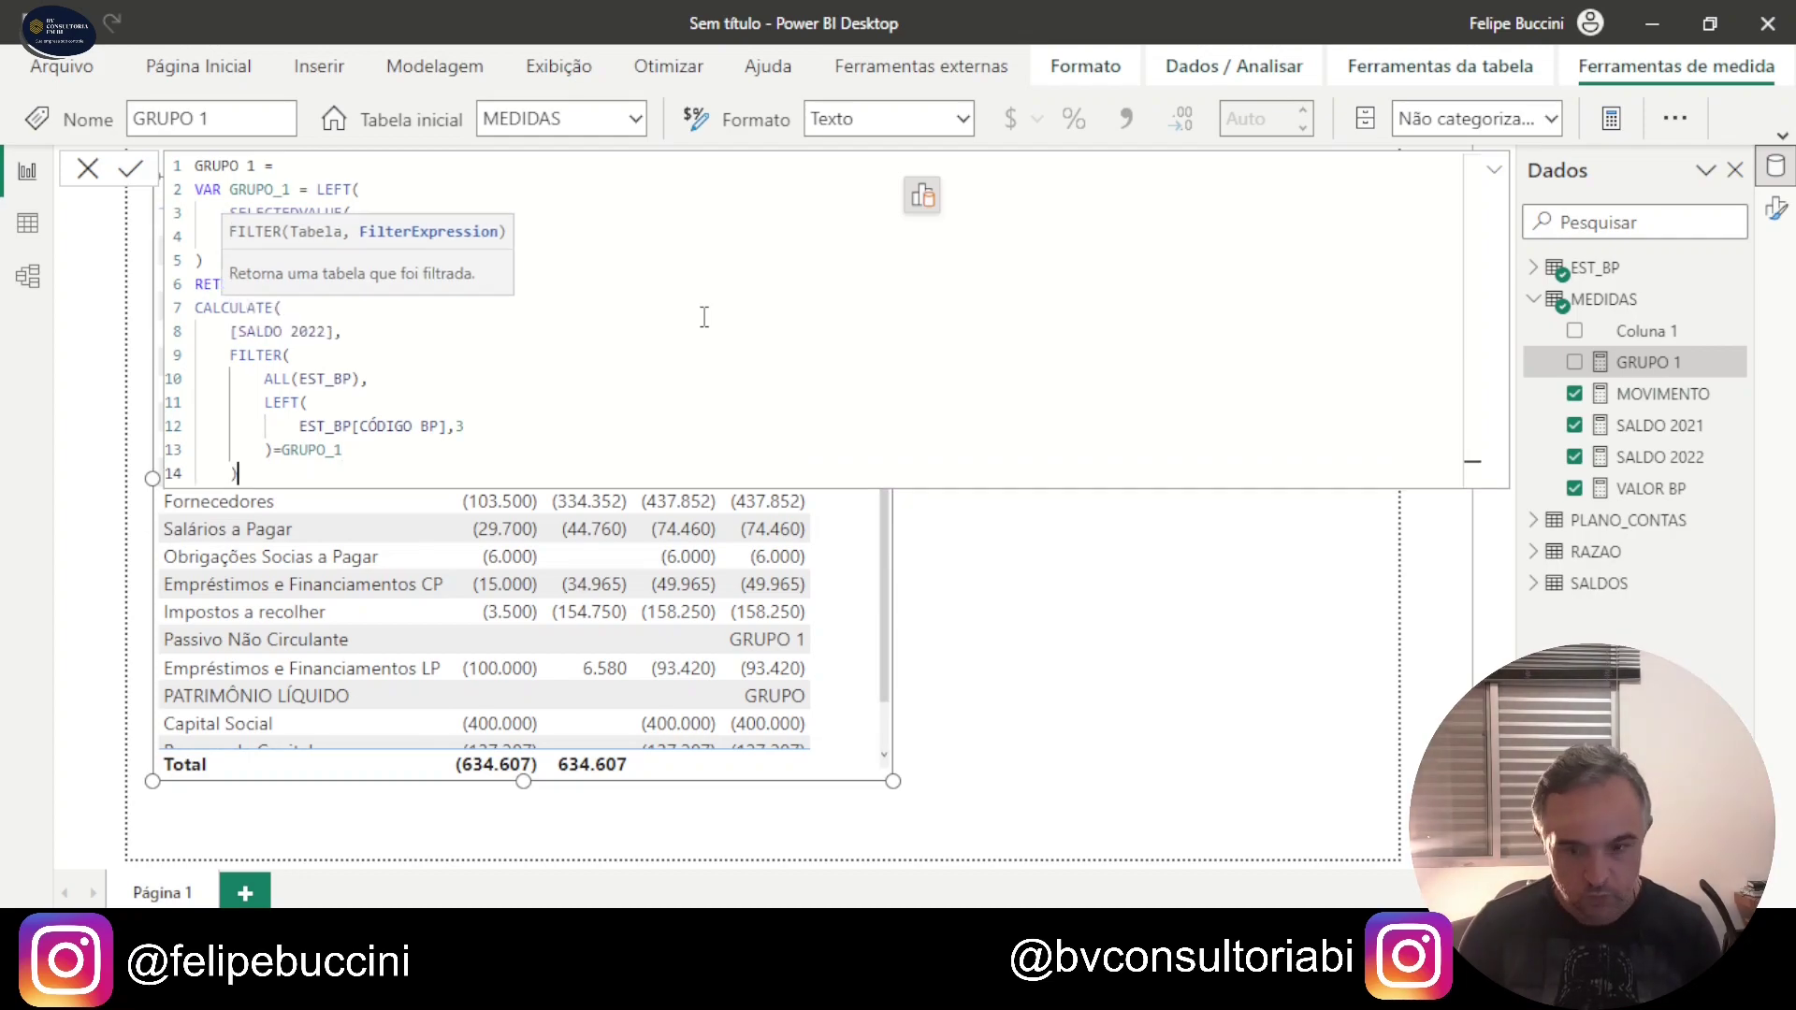
key("shift+Return")
type(")")
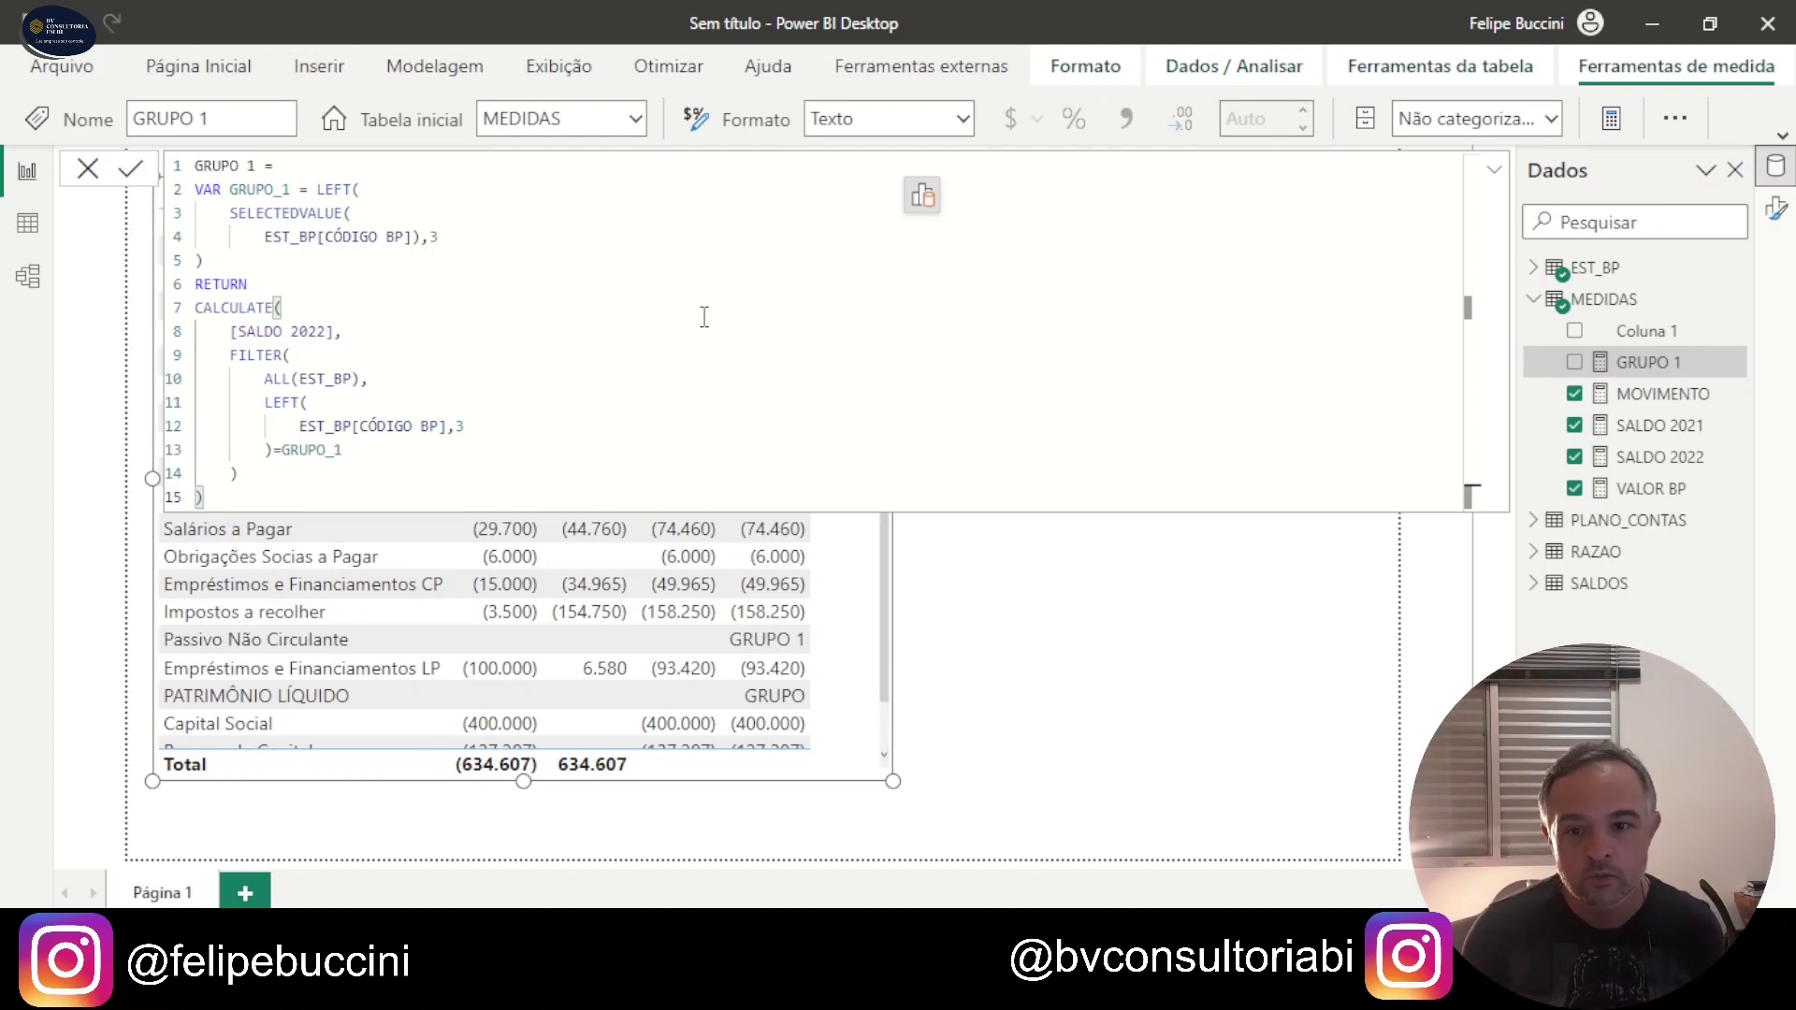
key("Return")
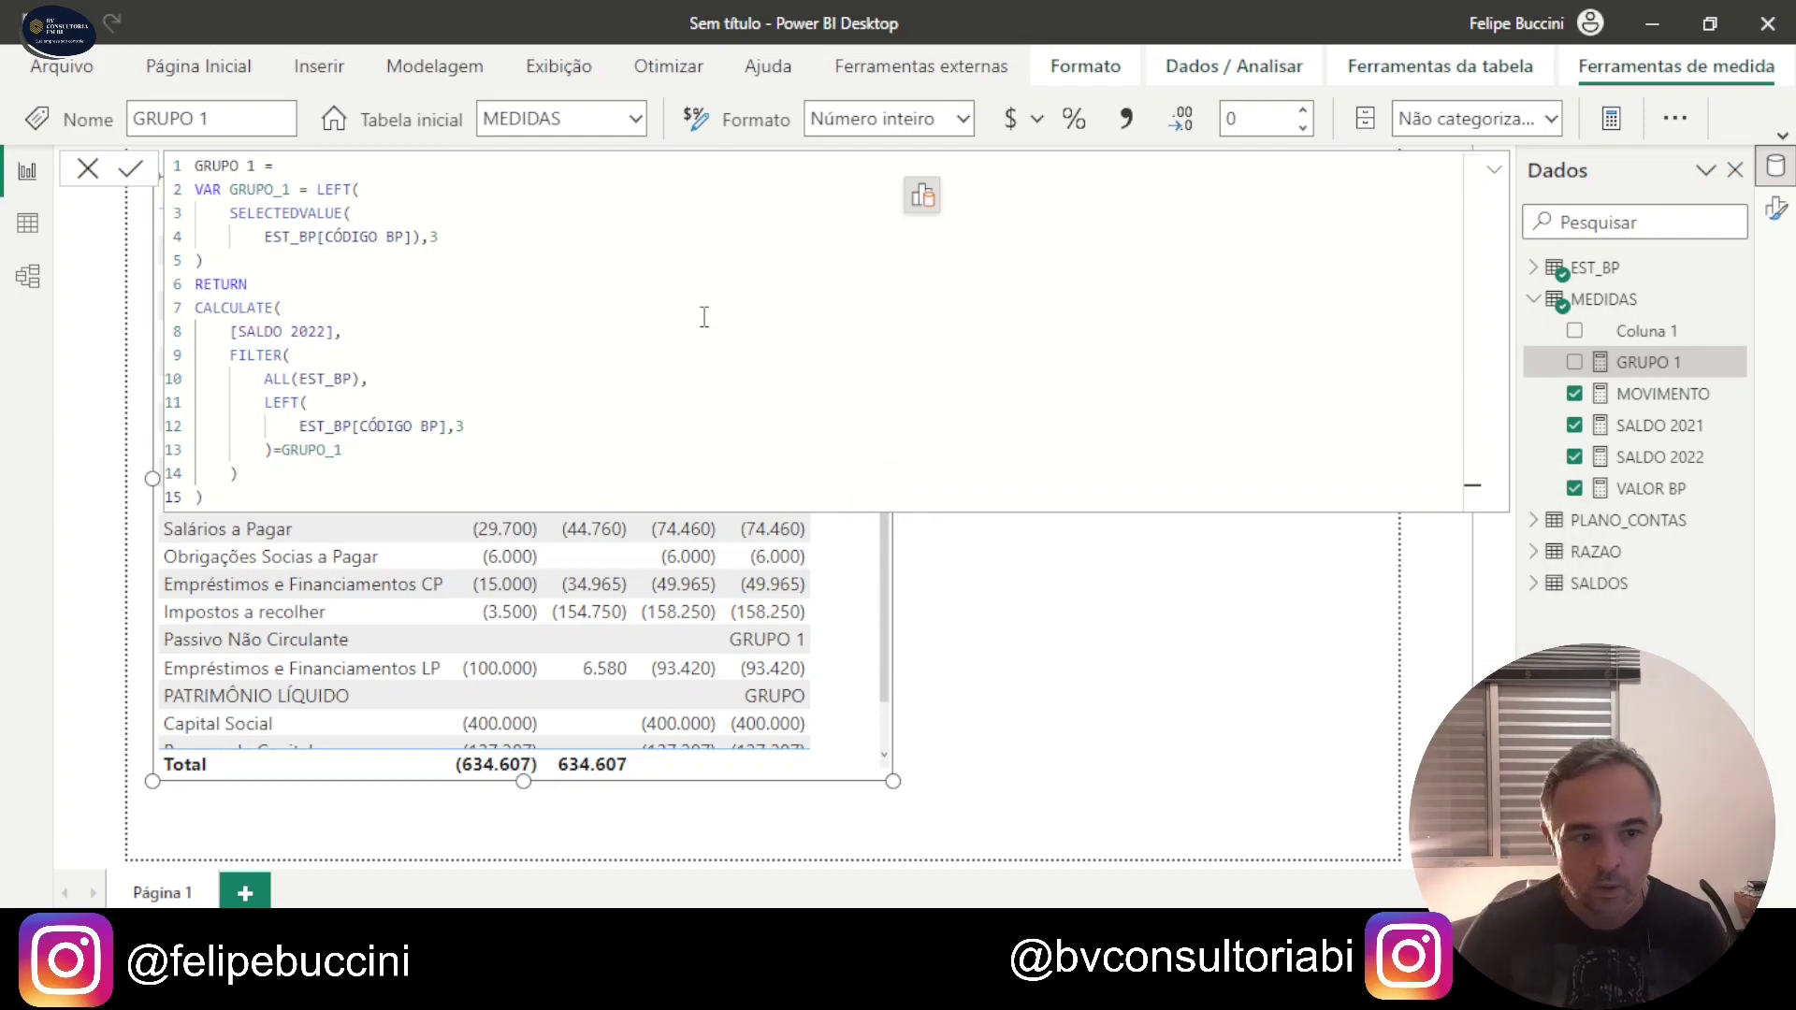
left_click(1216, 547)
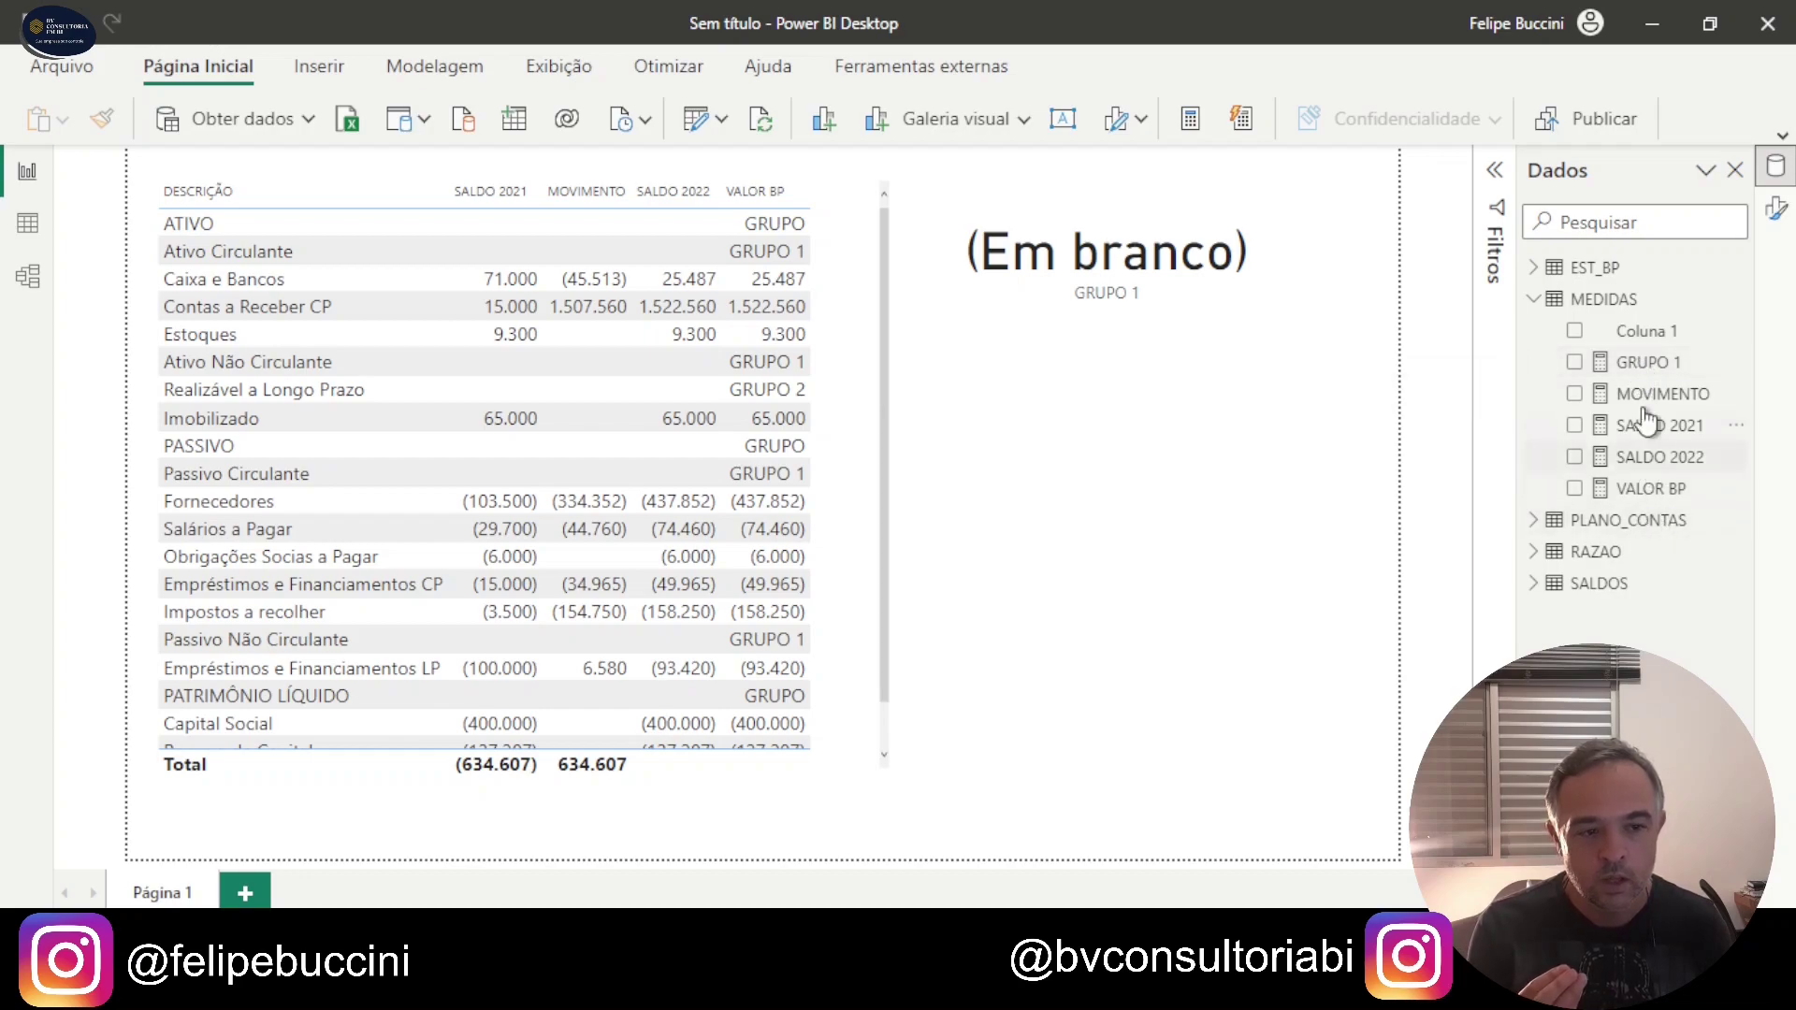
Step: In the VALOR BP measure, replace the "GRUPO 1" text returned for "G1" with the [GRUPO 1] measure and commit it
left_click(1652, 494)
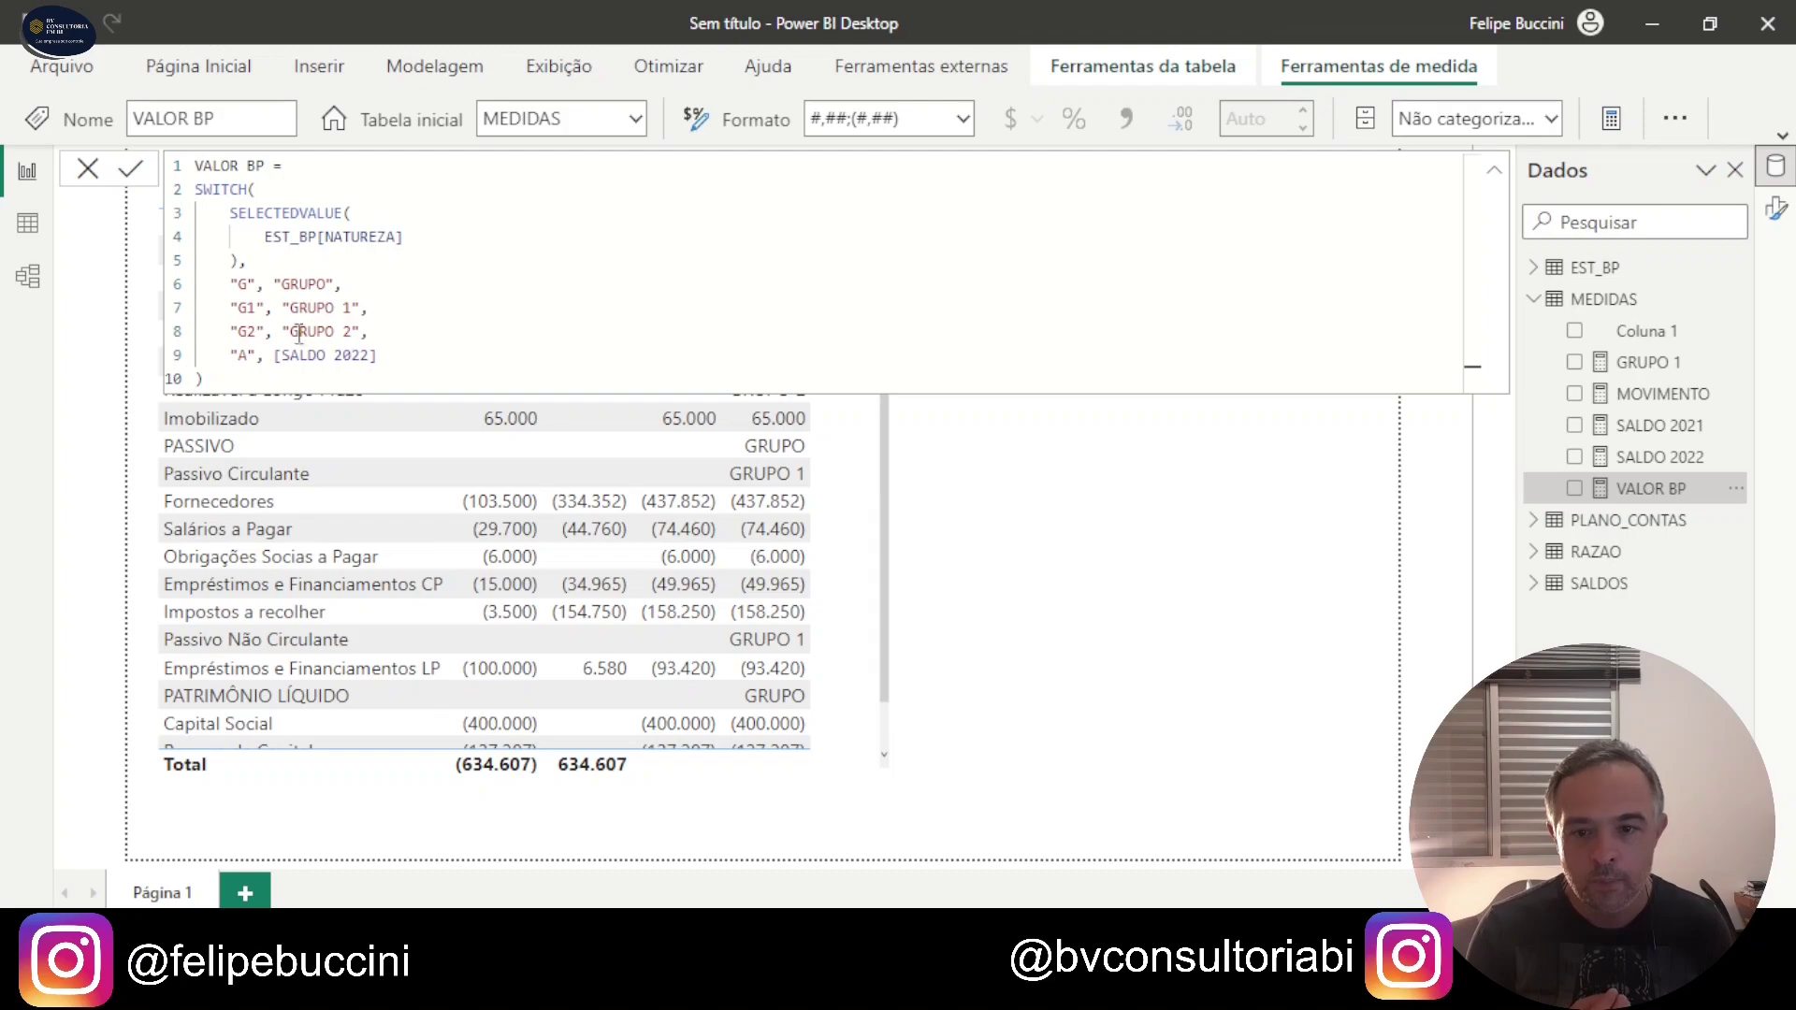
left_click_drag(281, 309, 360, 308)
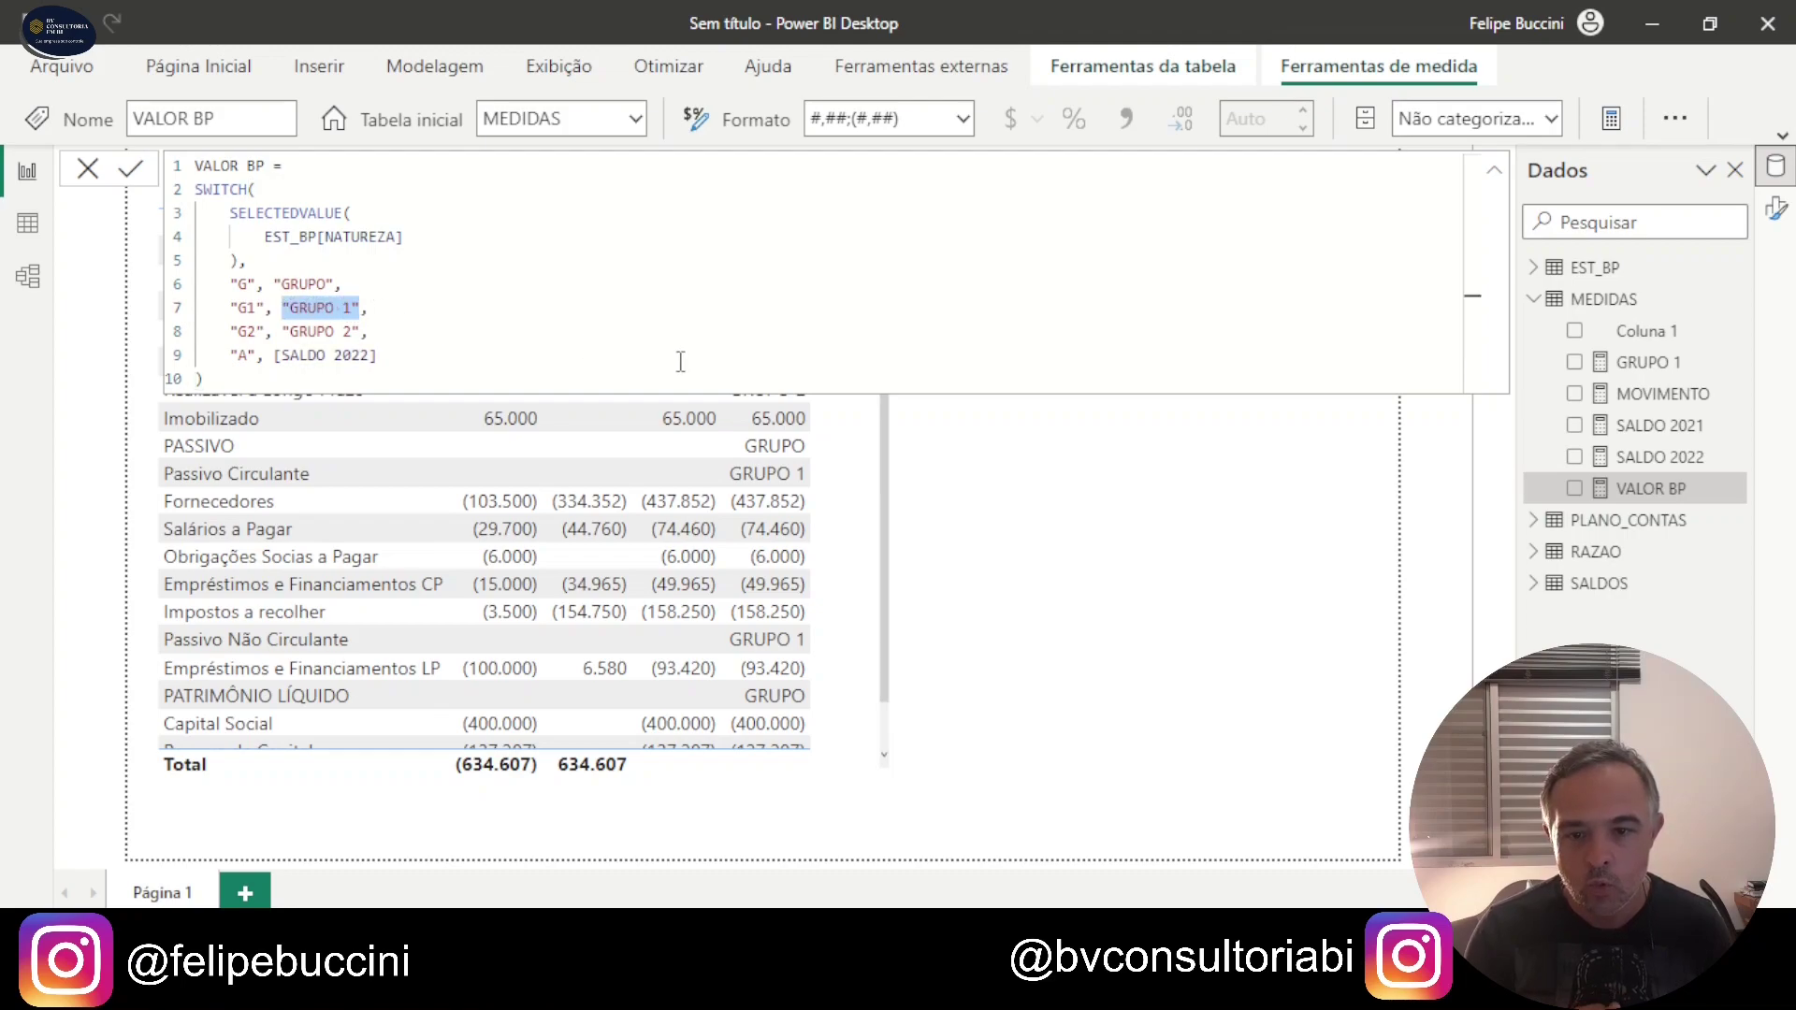
type("GRU")
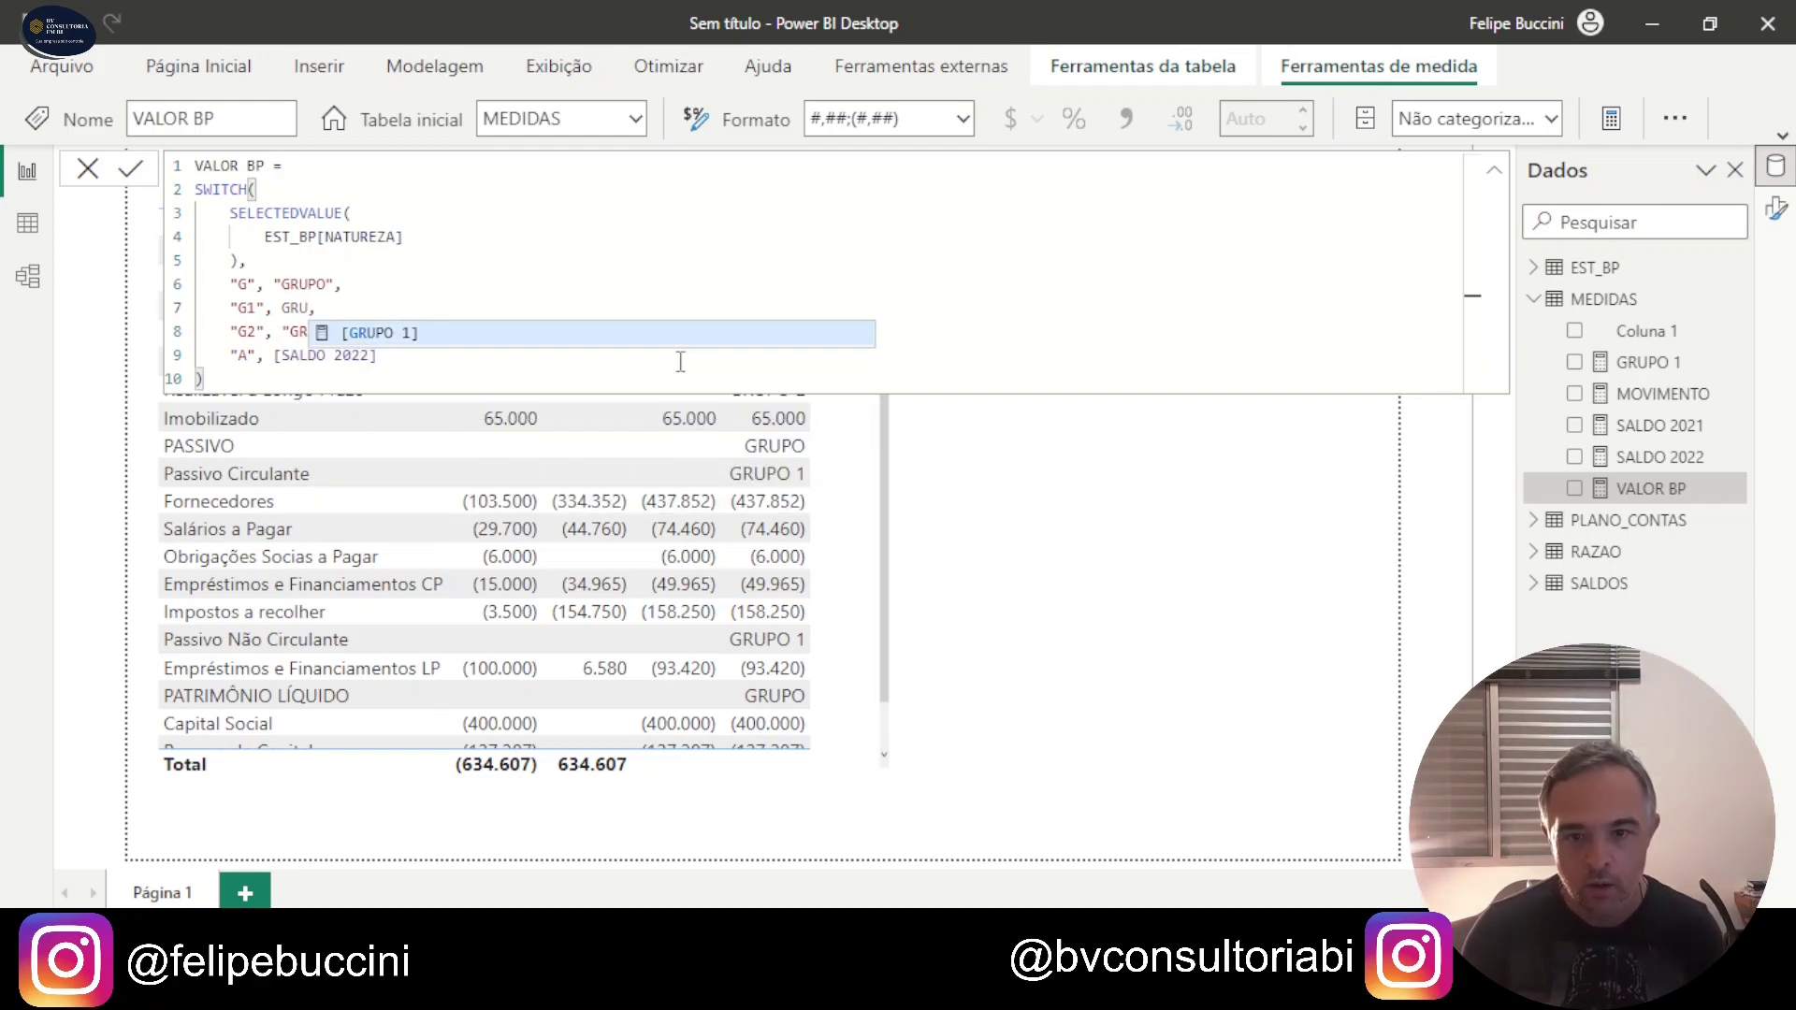
key("Tab")
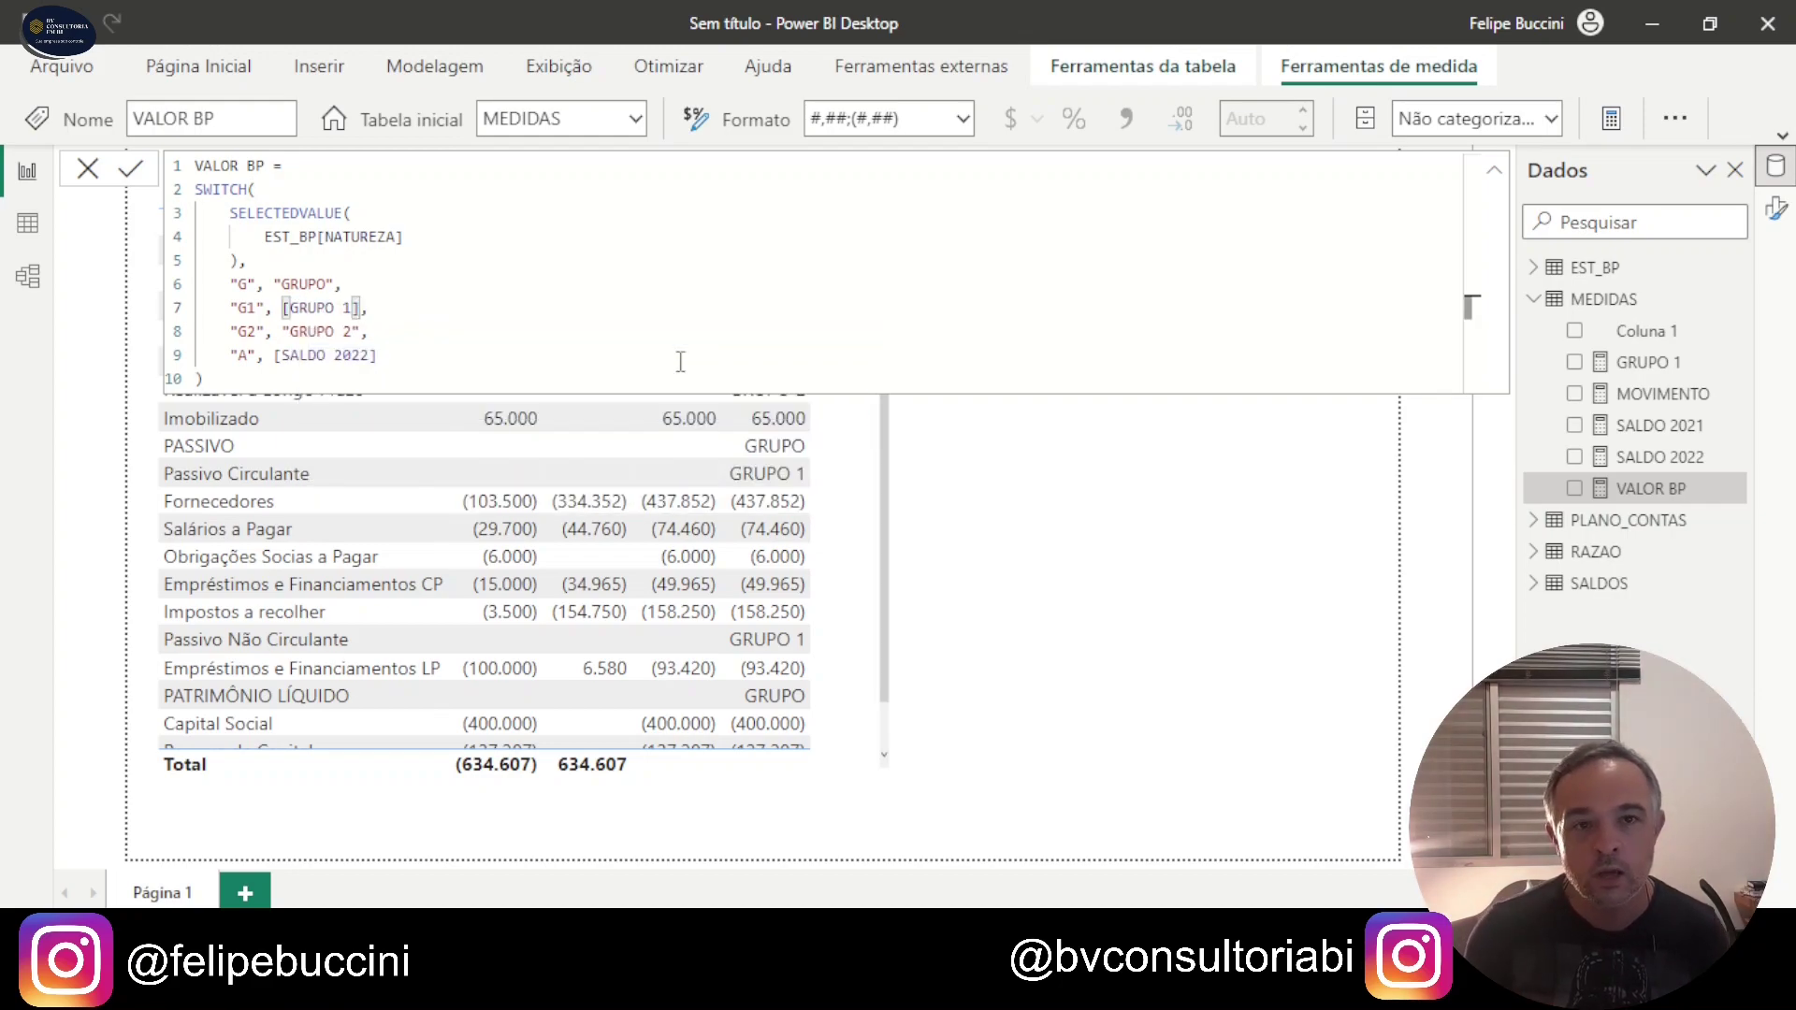
key("ctrl+End")
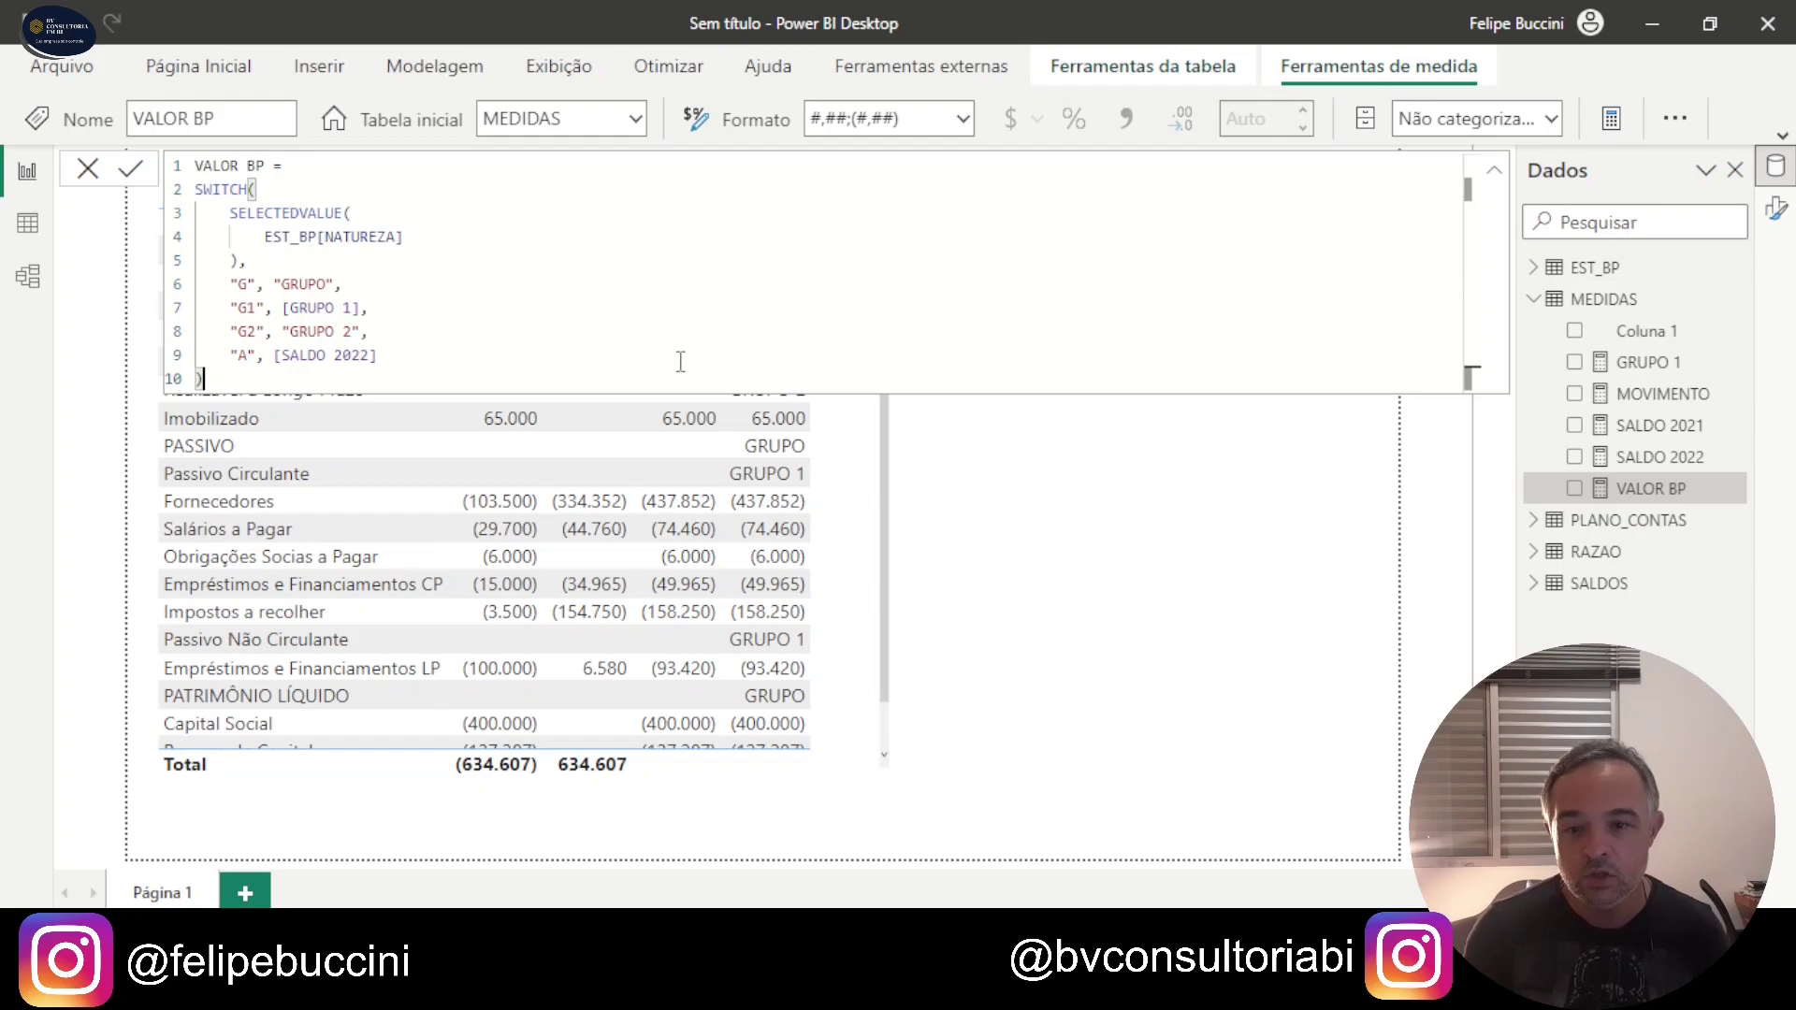
key("Return")
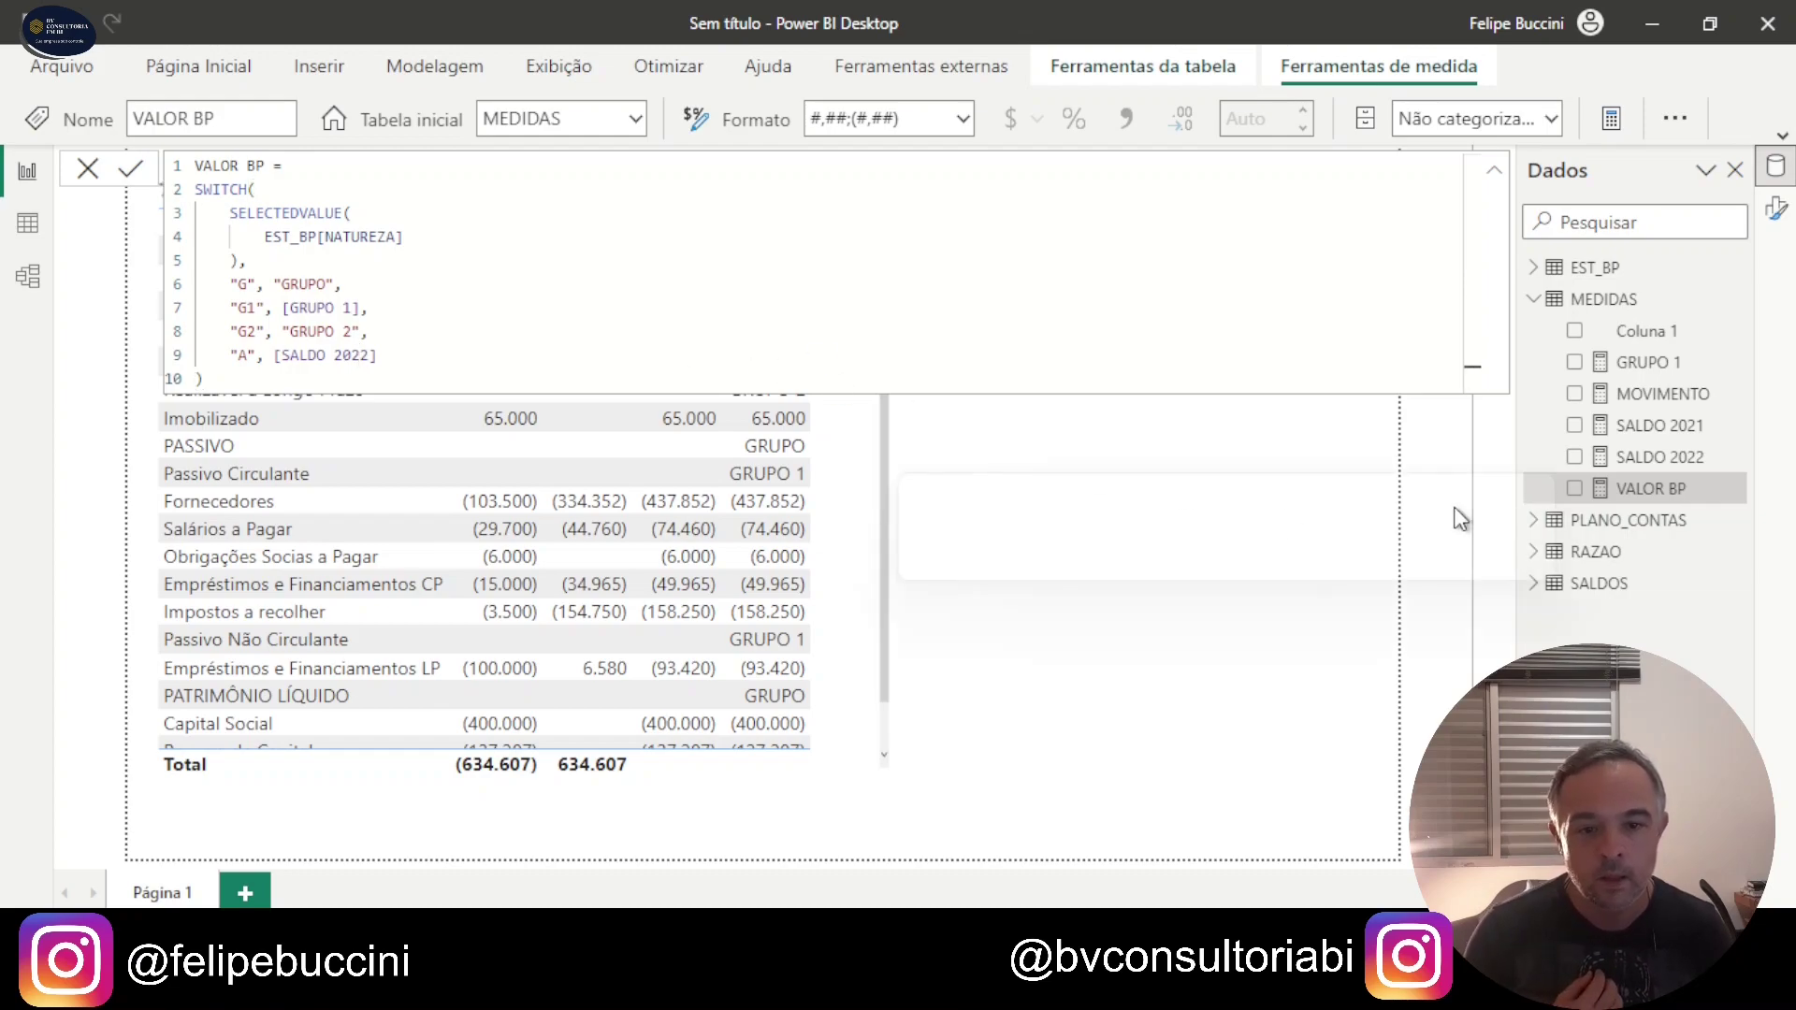
Step: Copy the complete formula of the GRUPO 1 measure, then close its formula
left_click(1562, 308)
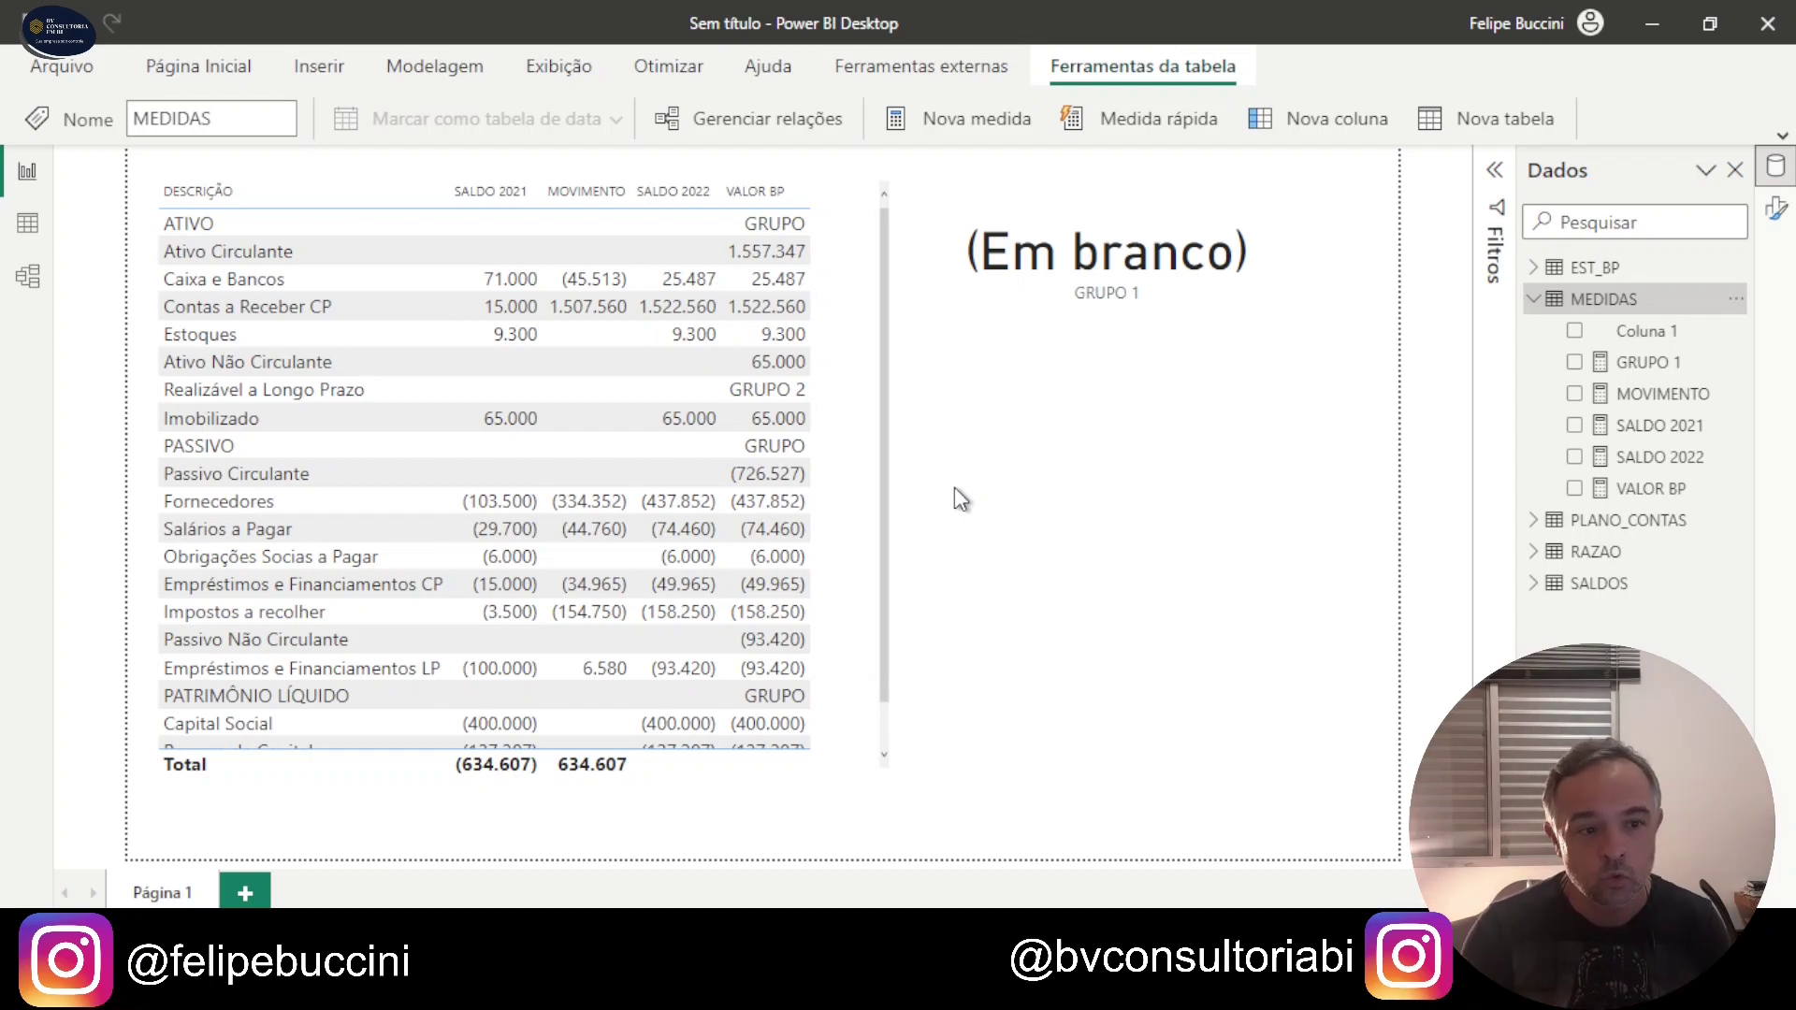
left_click(1648, 363)
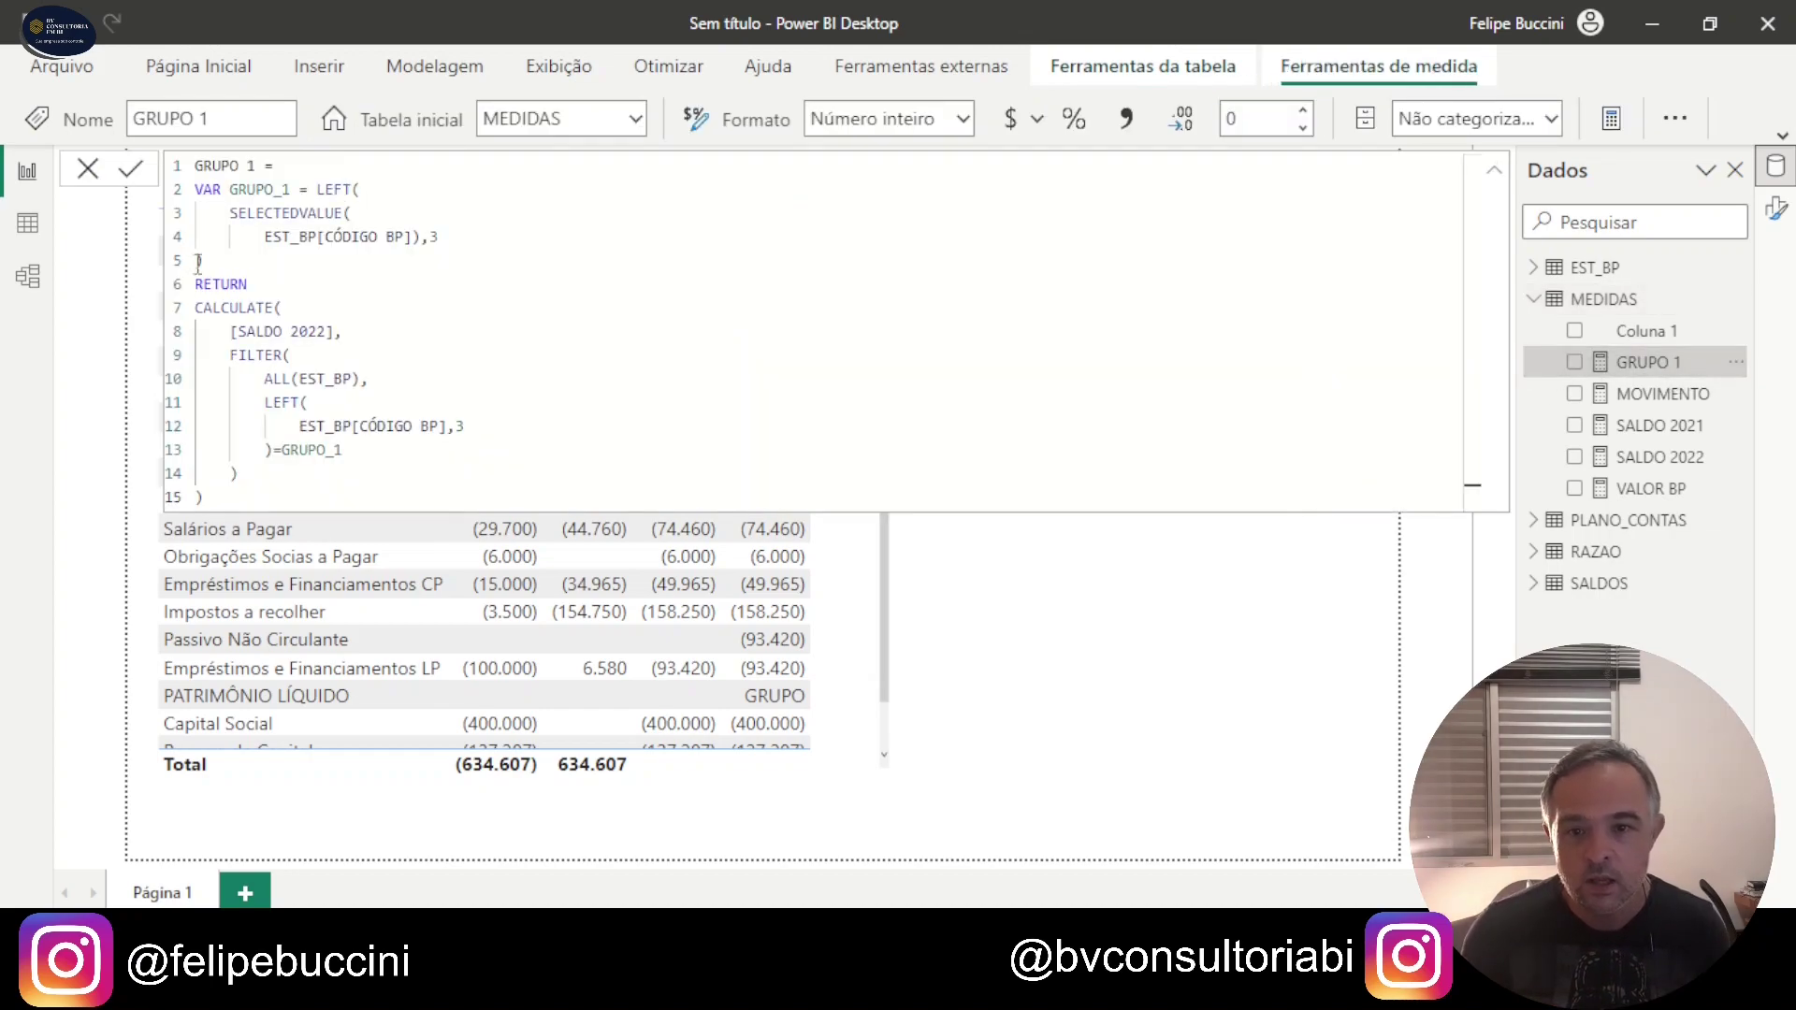
left_click_drag(223, 493, 129, 176)
key("ctrl+c")
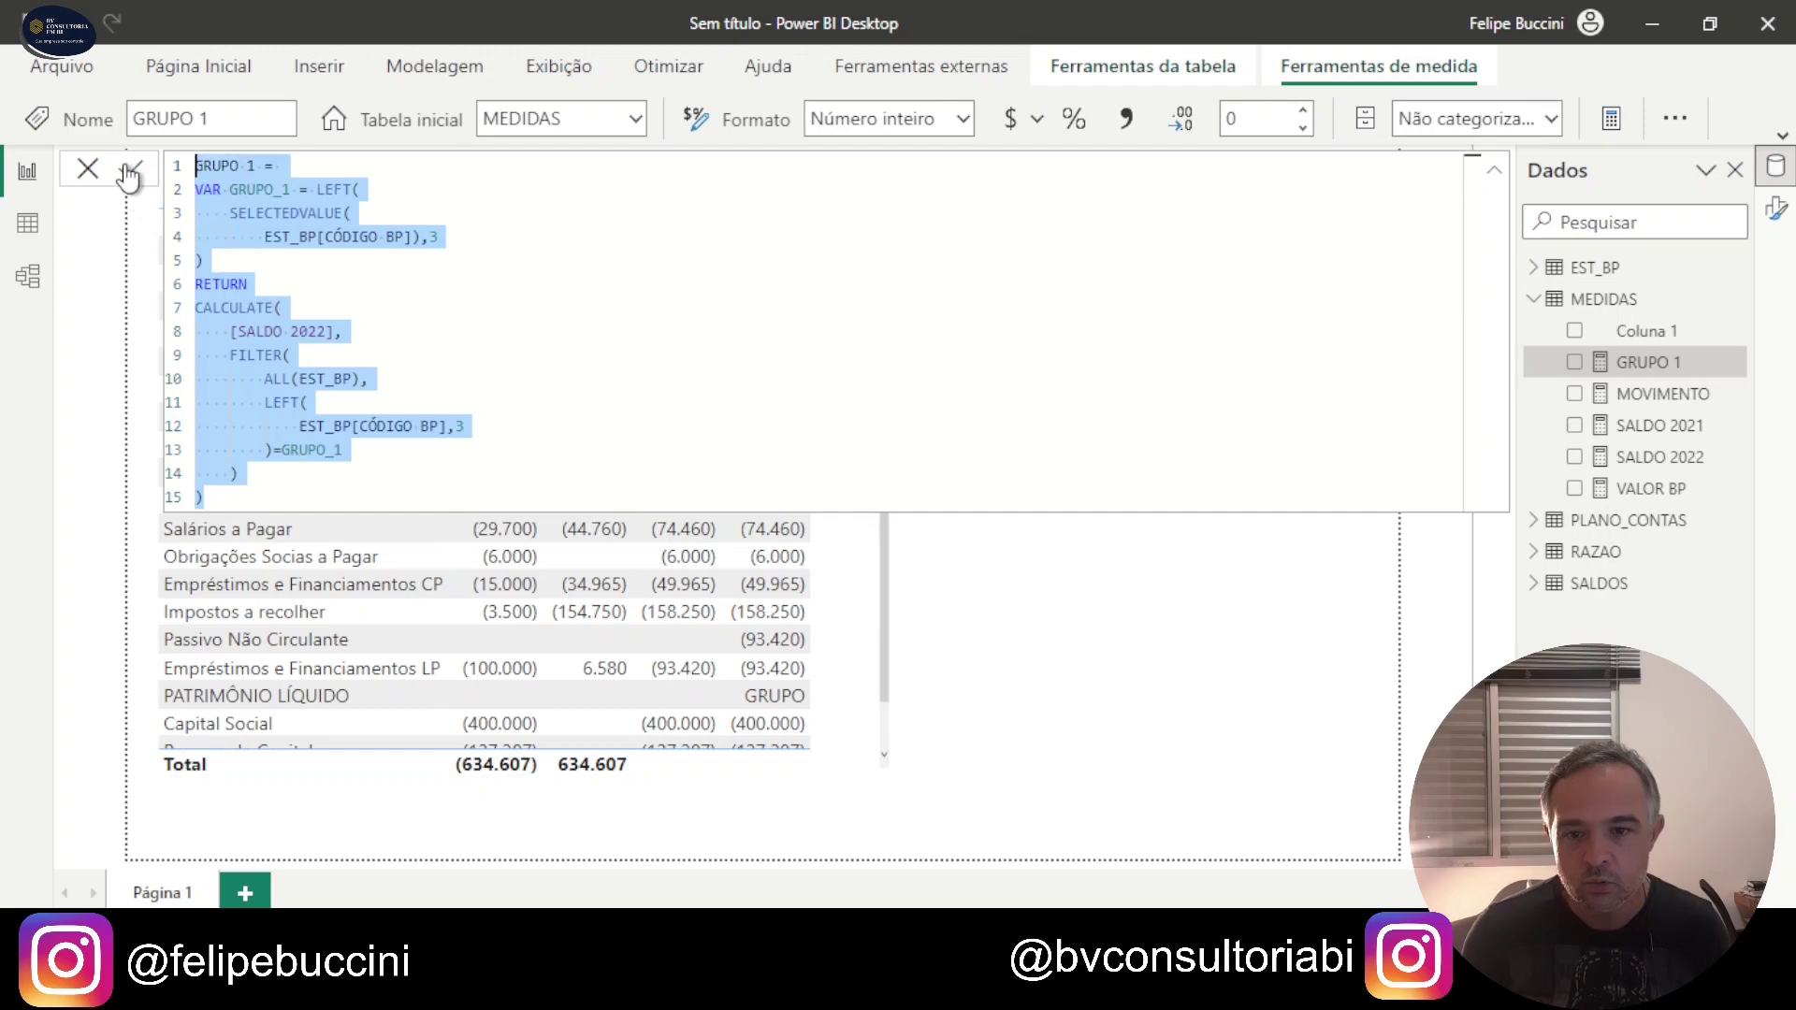
left_click(1113, 574)
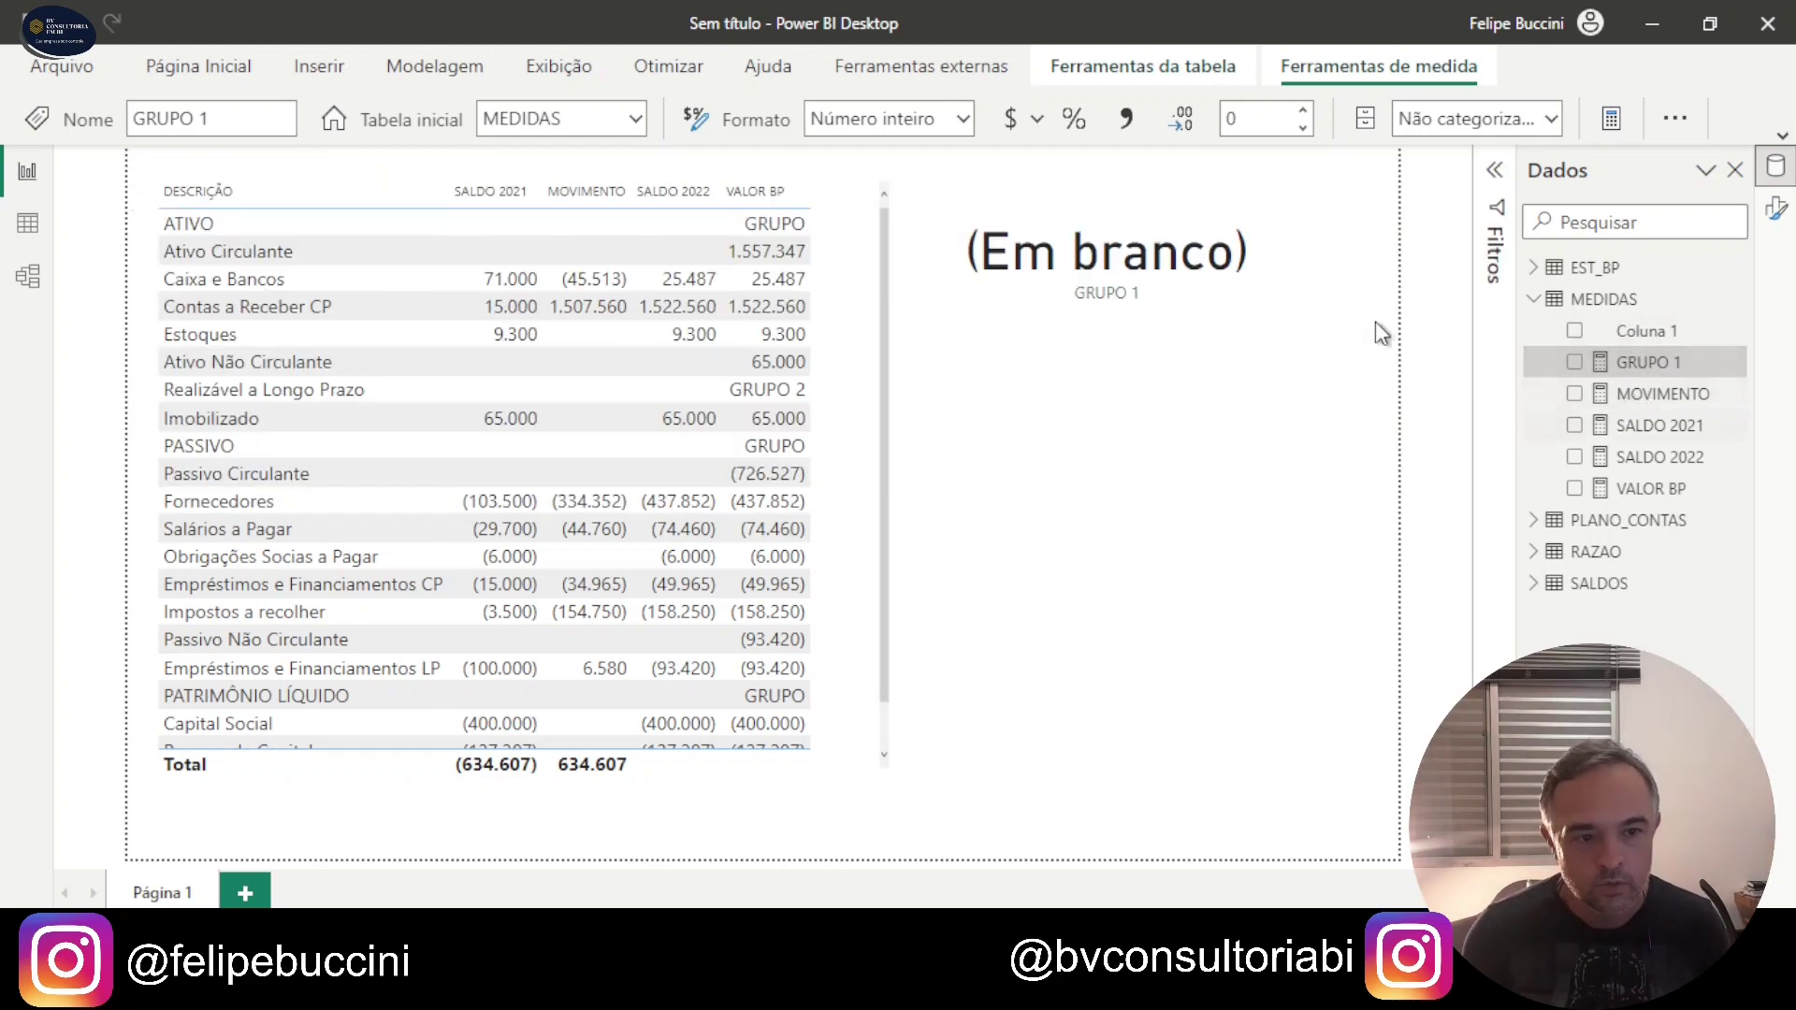
Step: Create a new measure named GRUPO in the MEDIDAS table and paste the copied formula after the equals sign
right_click(1620, 301)
key("Escape")
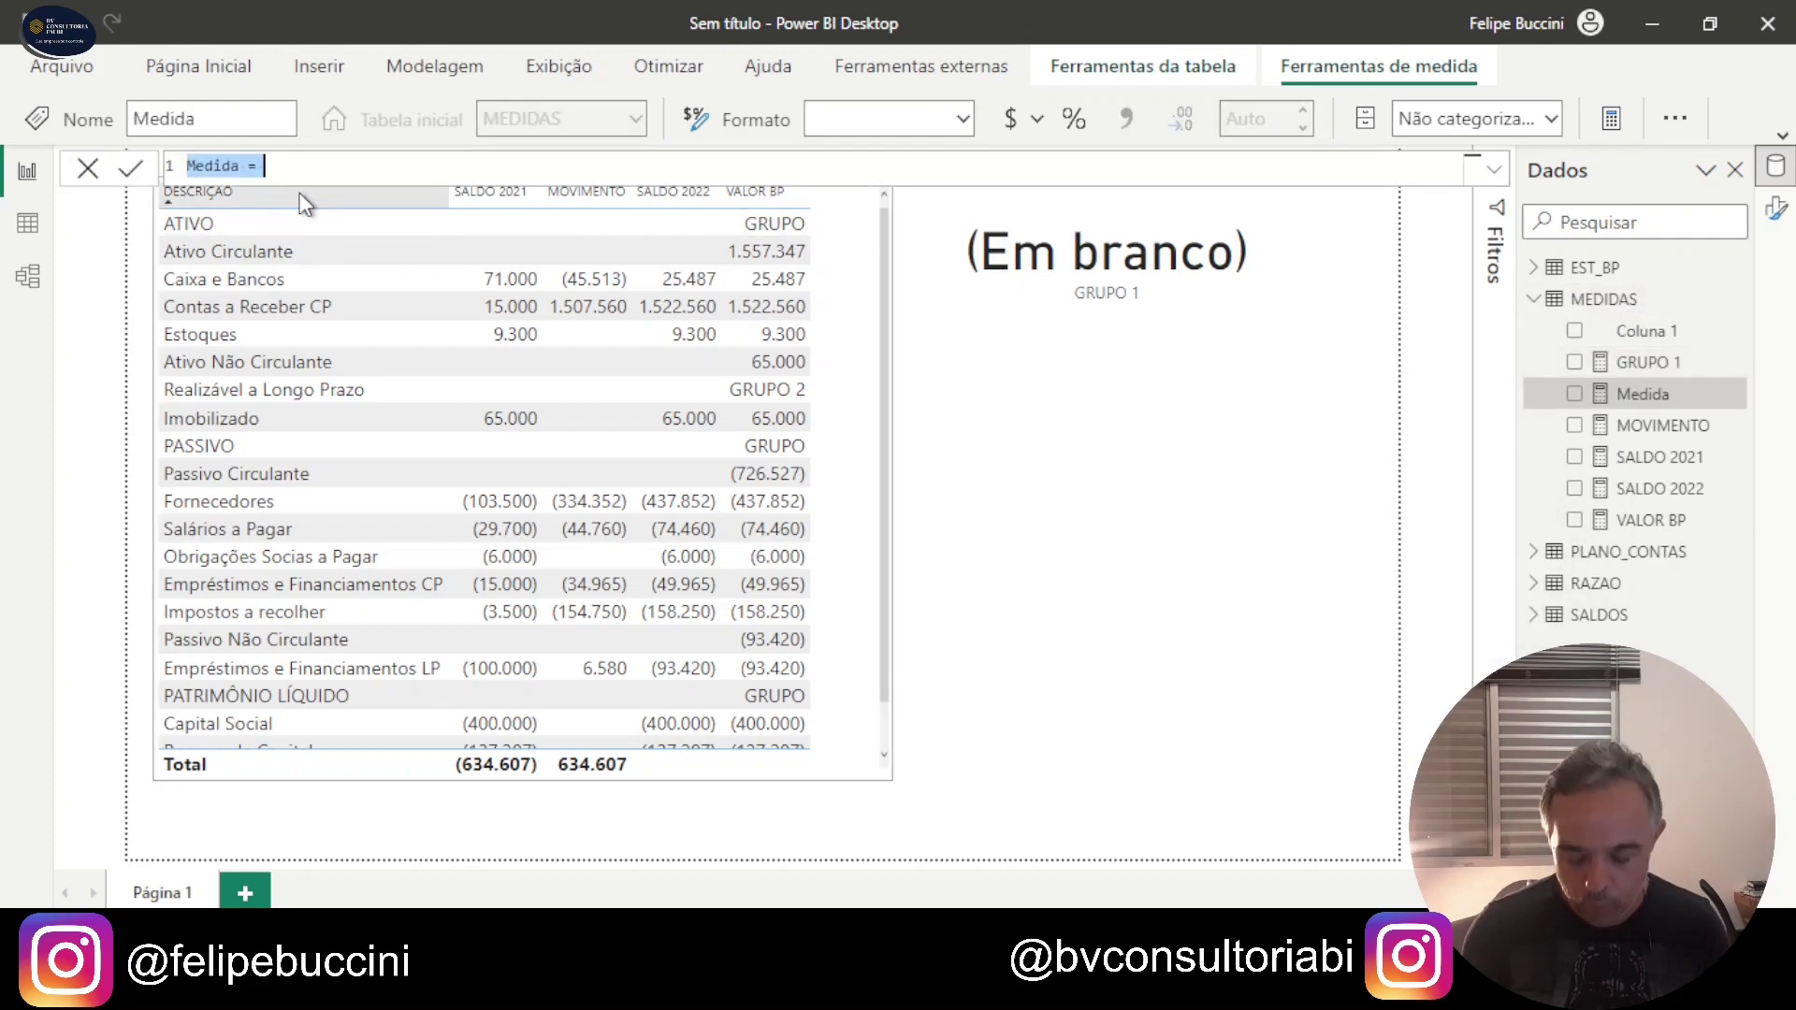
type("GRUPO")
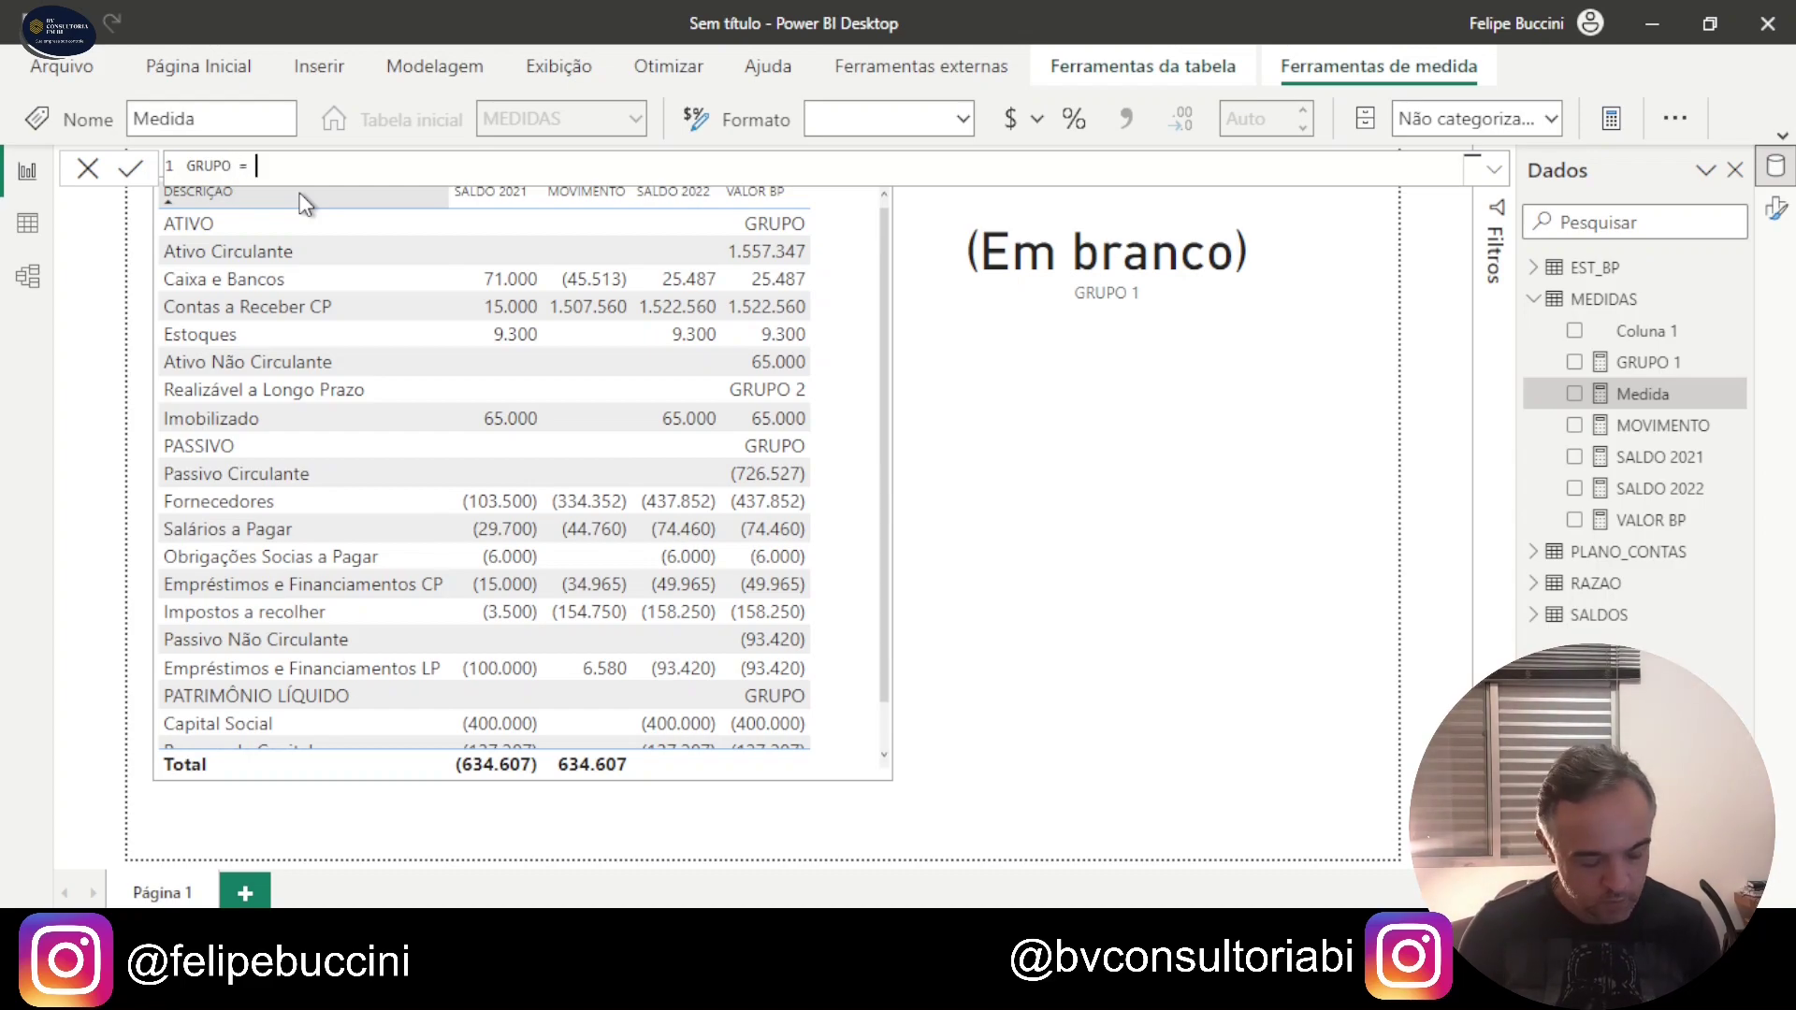
key("ctrl+v")
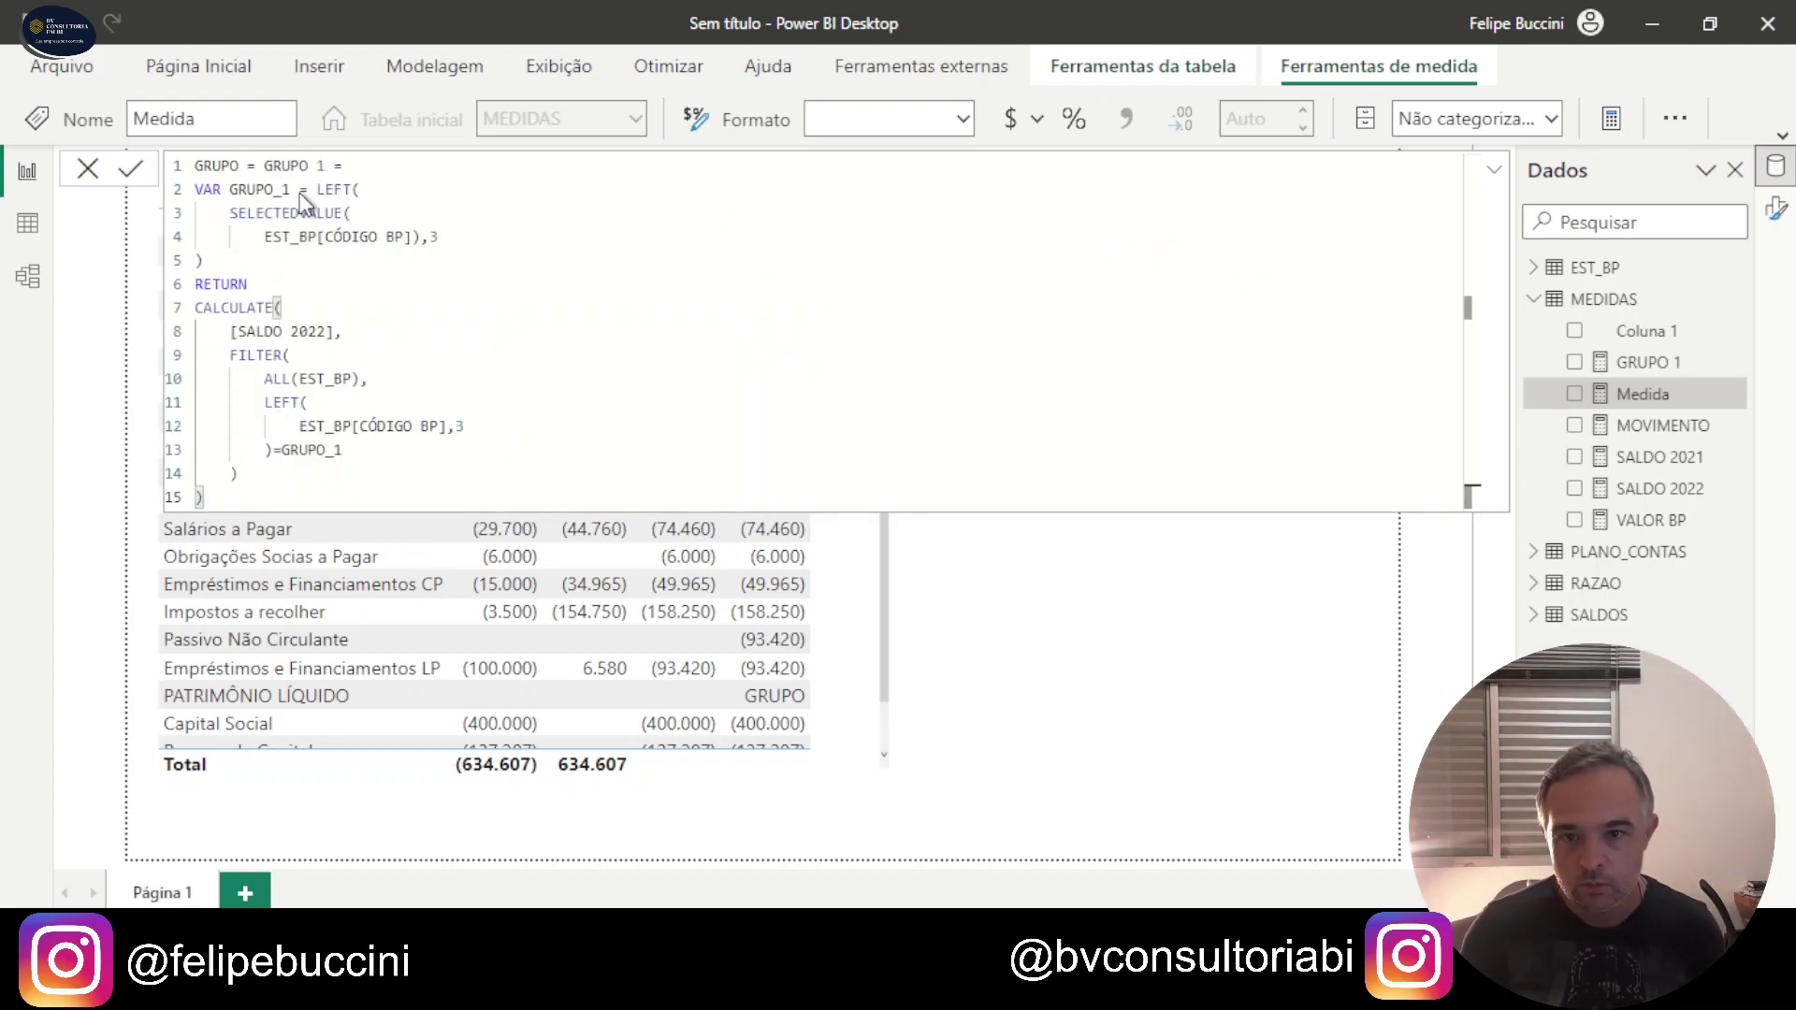
Step: Remove the duplicated "GRUPO 1 =" from the pasted formula's first line and rename the declared variable to GRUPO
left_click(272, 166)
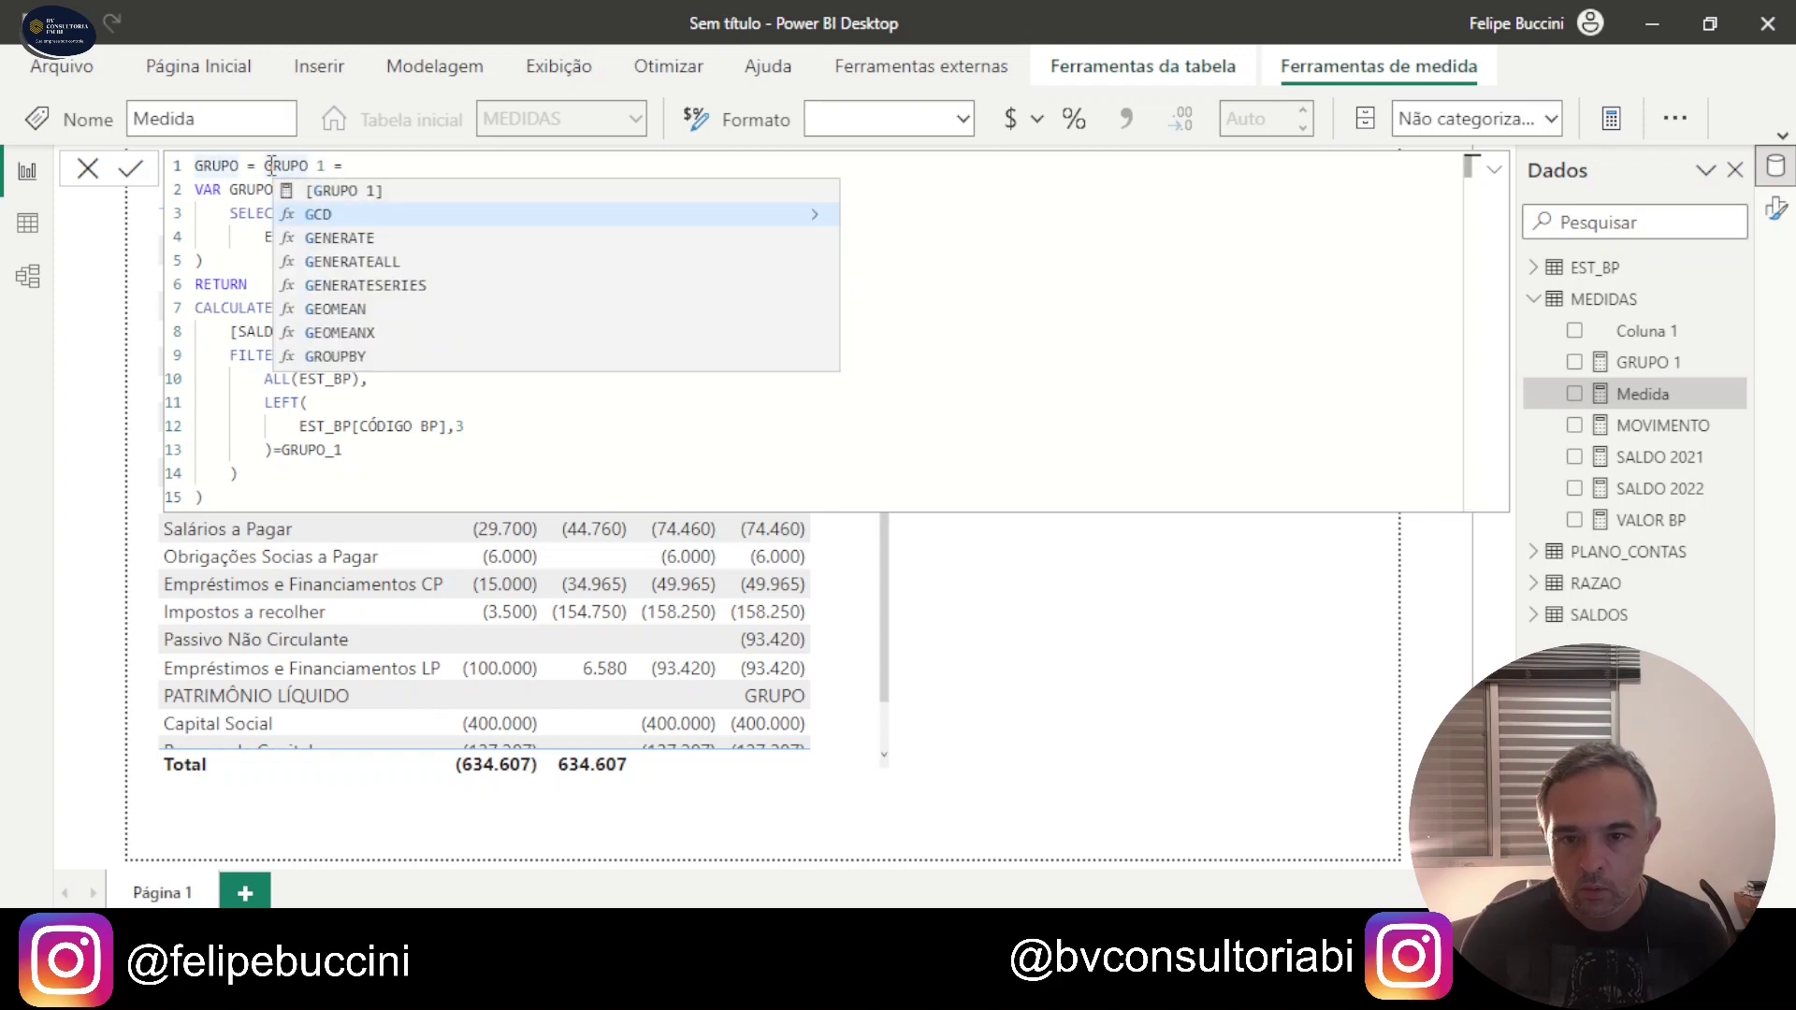
left_click_drag(265, 167, 363, 166)
key("BackSpace")
key("Down")
key("Right")
key("Right")
key("BackSpace")
key("BackSpace")
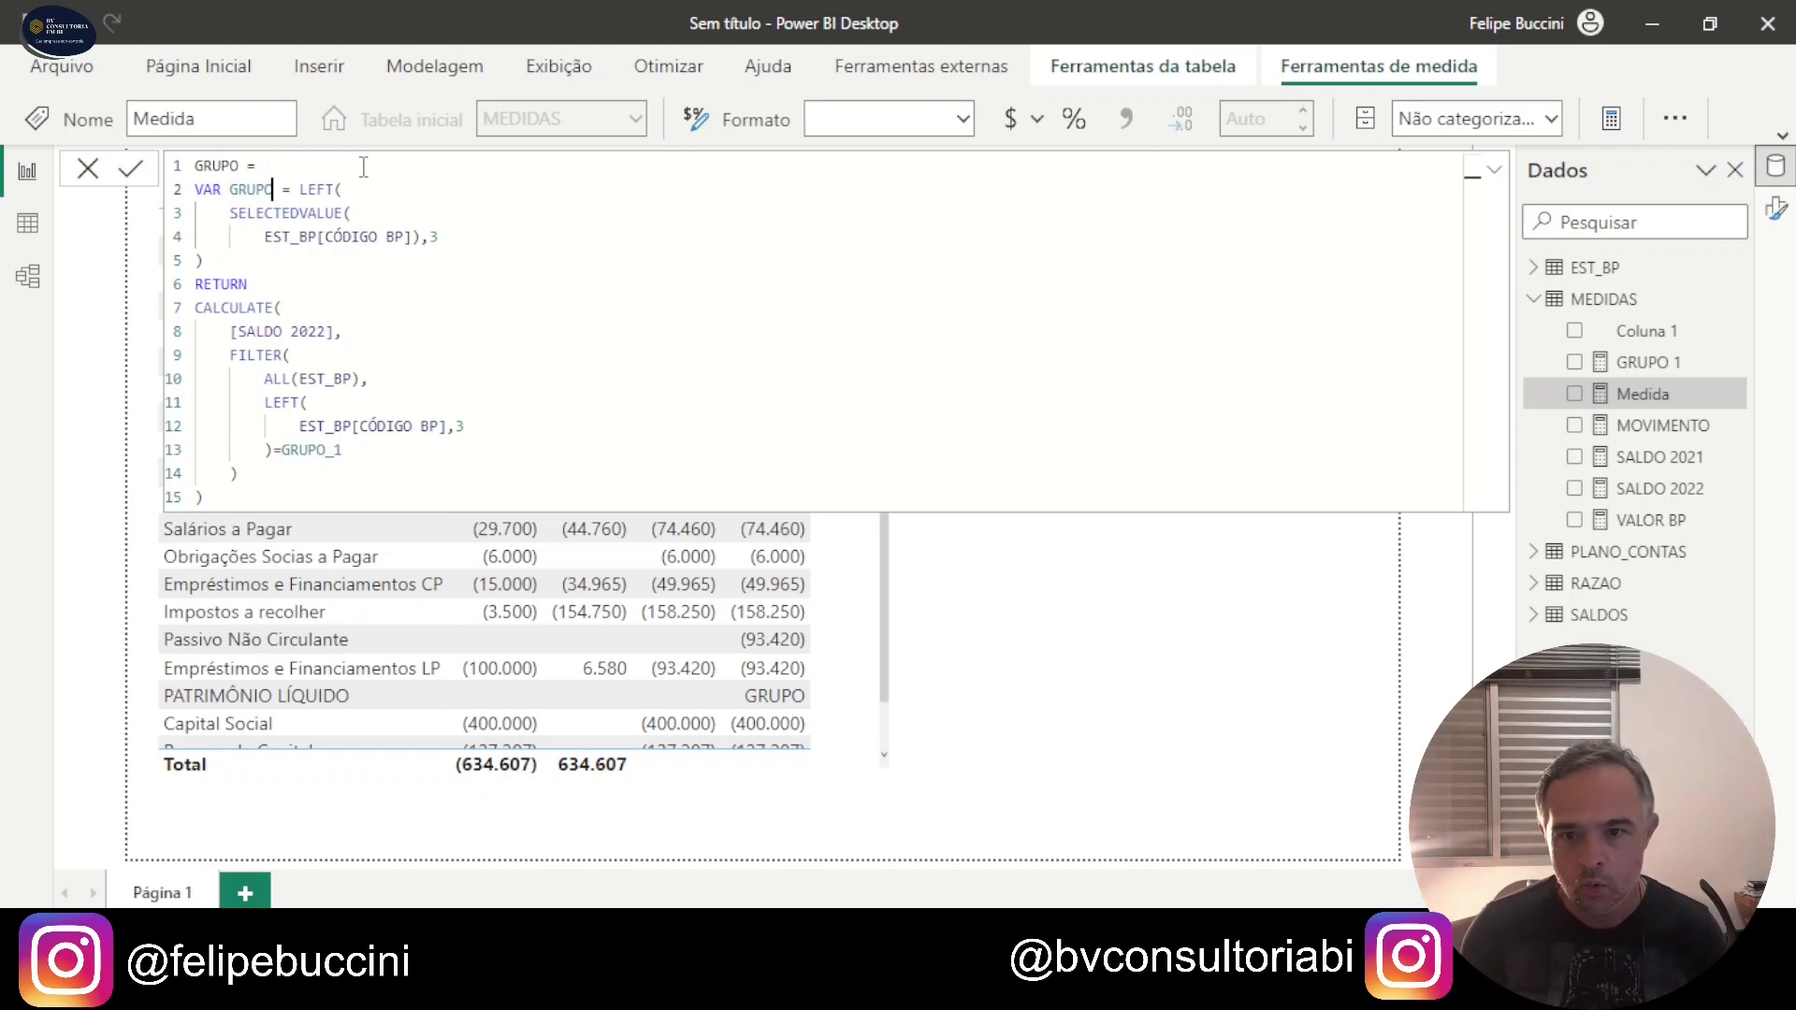
Step: Set both LEFT functions to take 1 character and change the filter condition to compare with the GRUPO variable
left_click(452, 242)
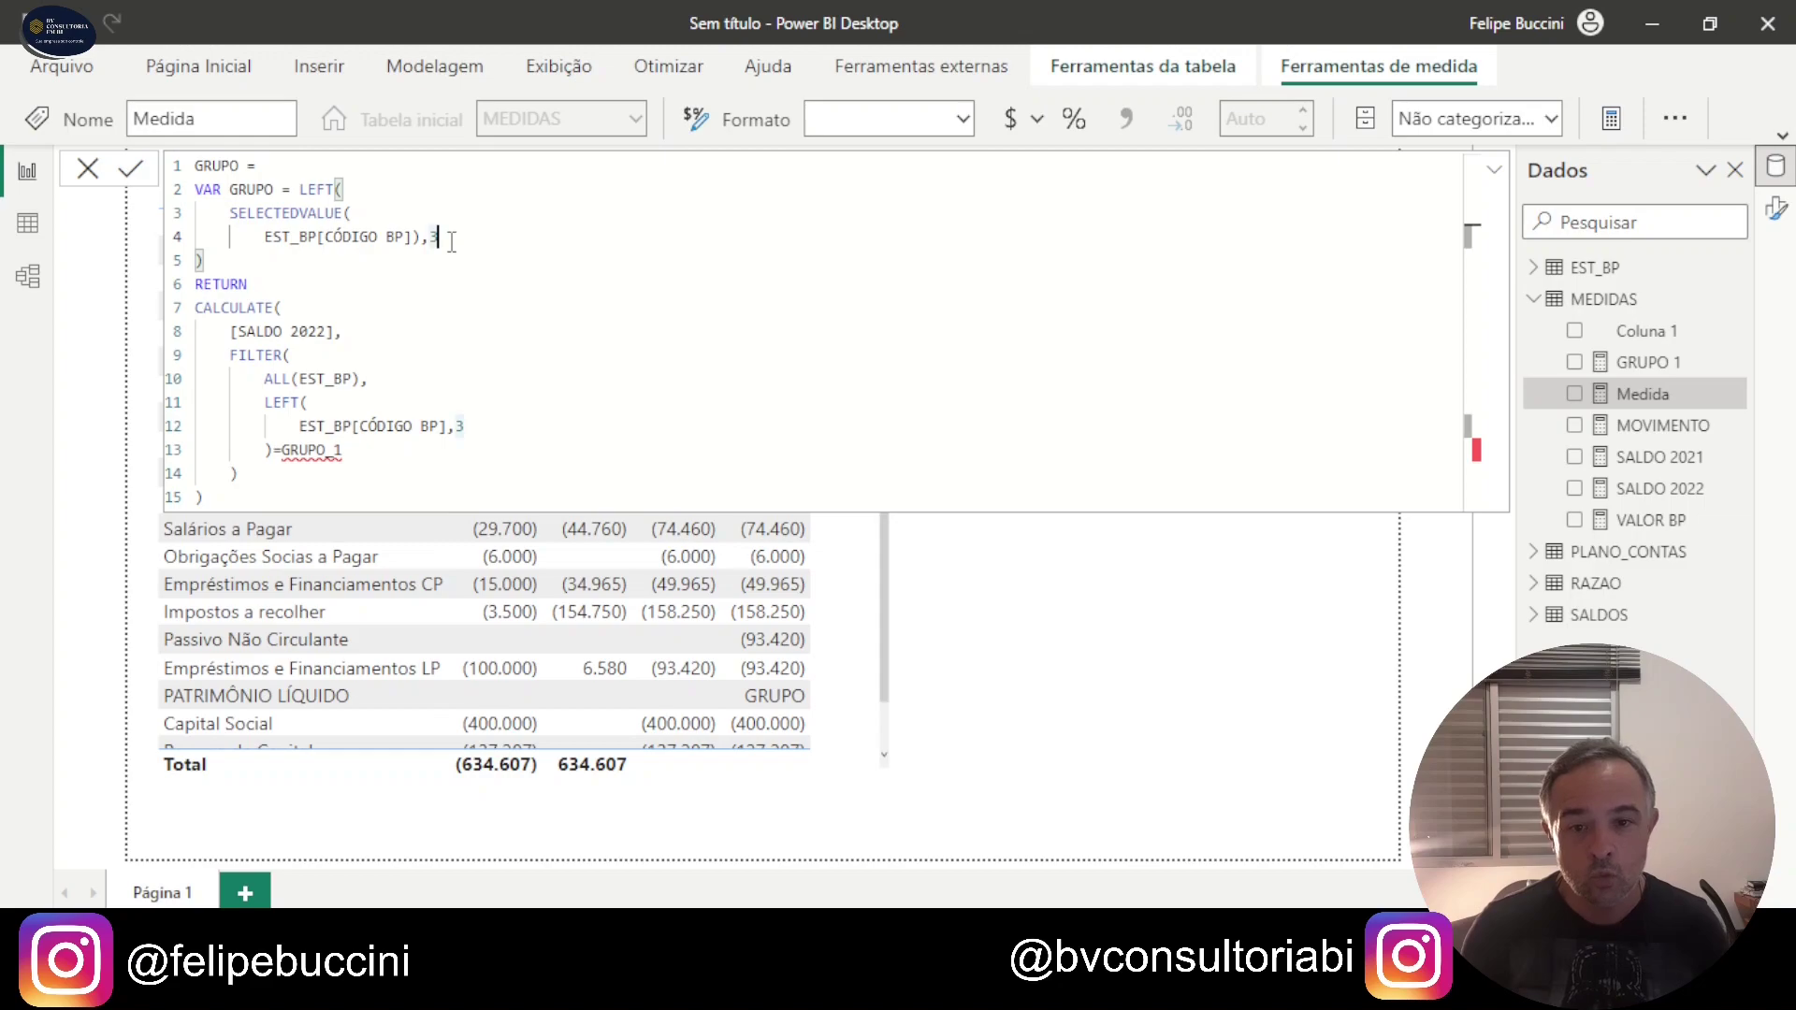
left_click(486, 423)
key("BackSpace")
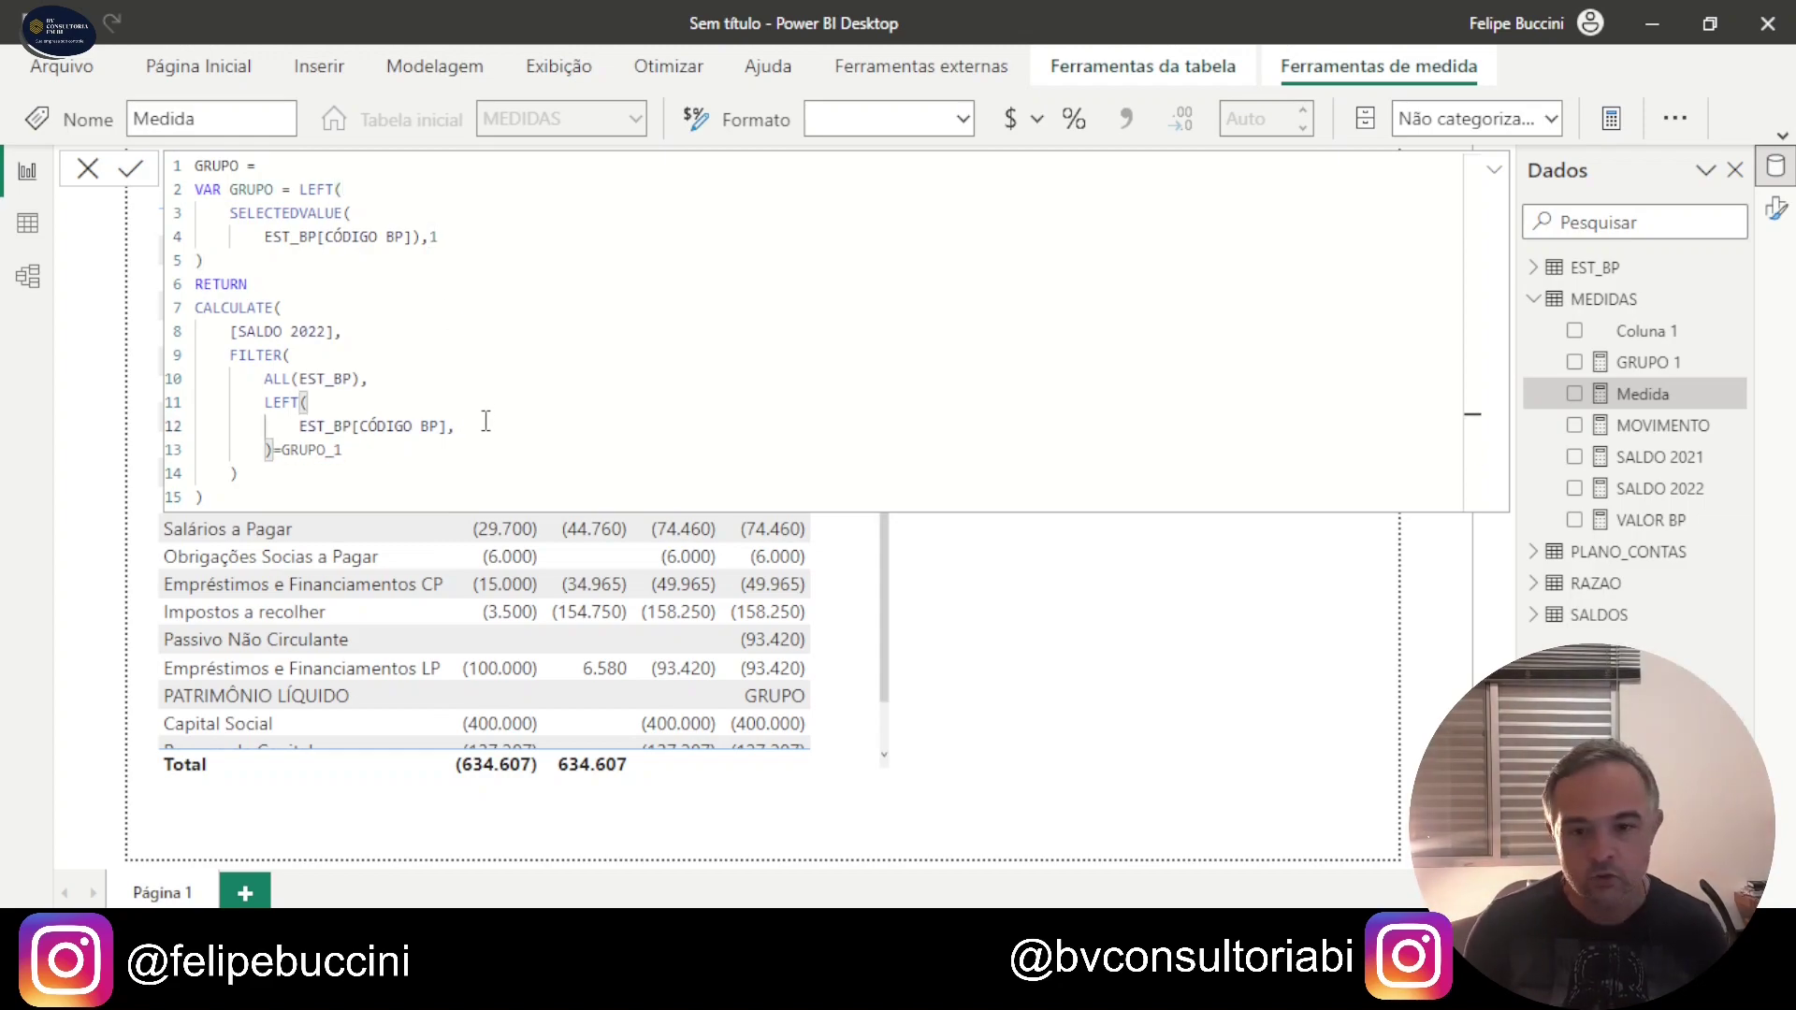
left_click(379, 450)
key("BackSpace")
key("BackSpace")
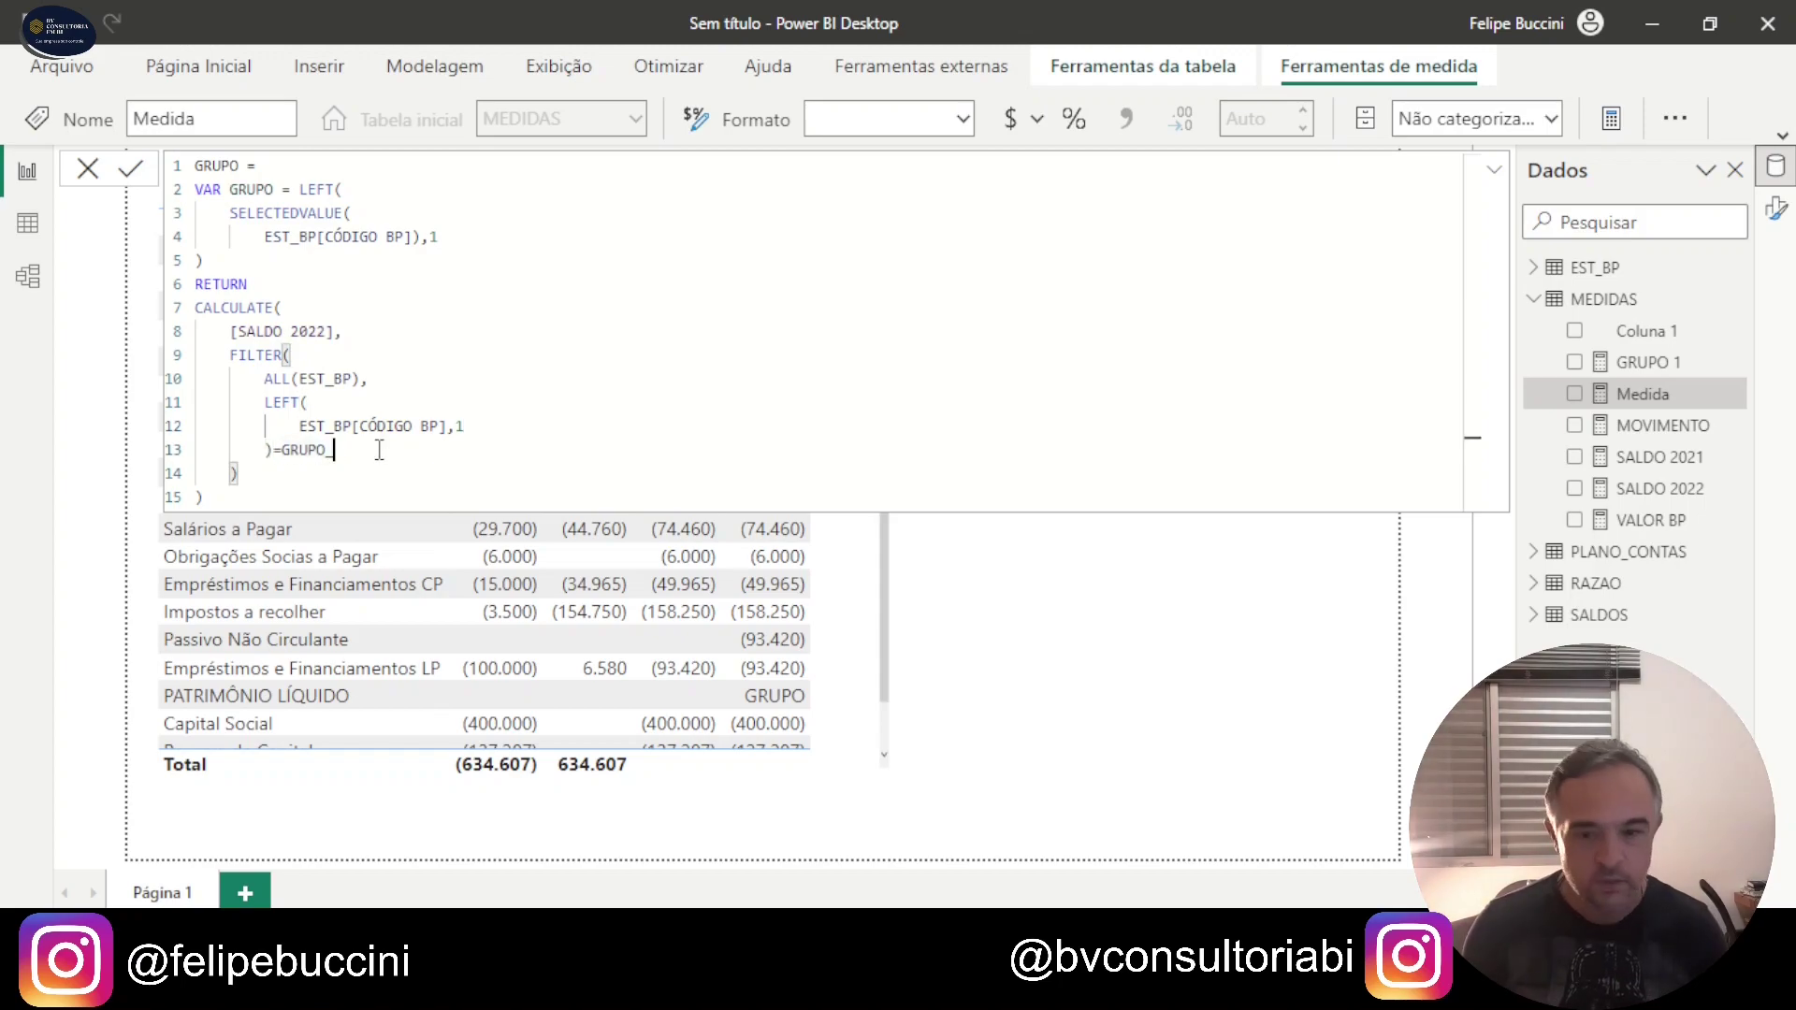
key("Escape")
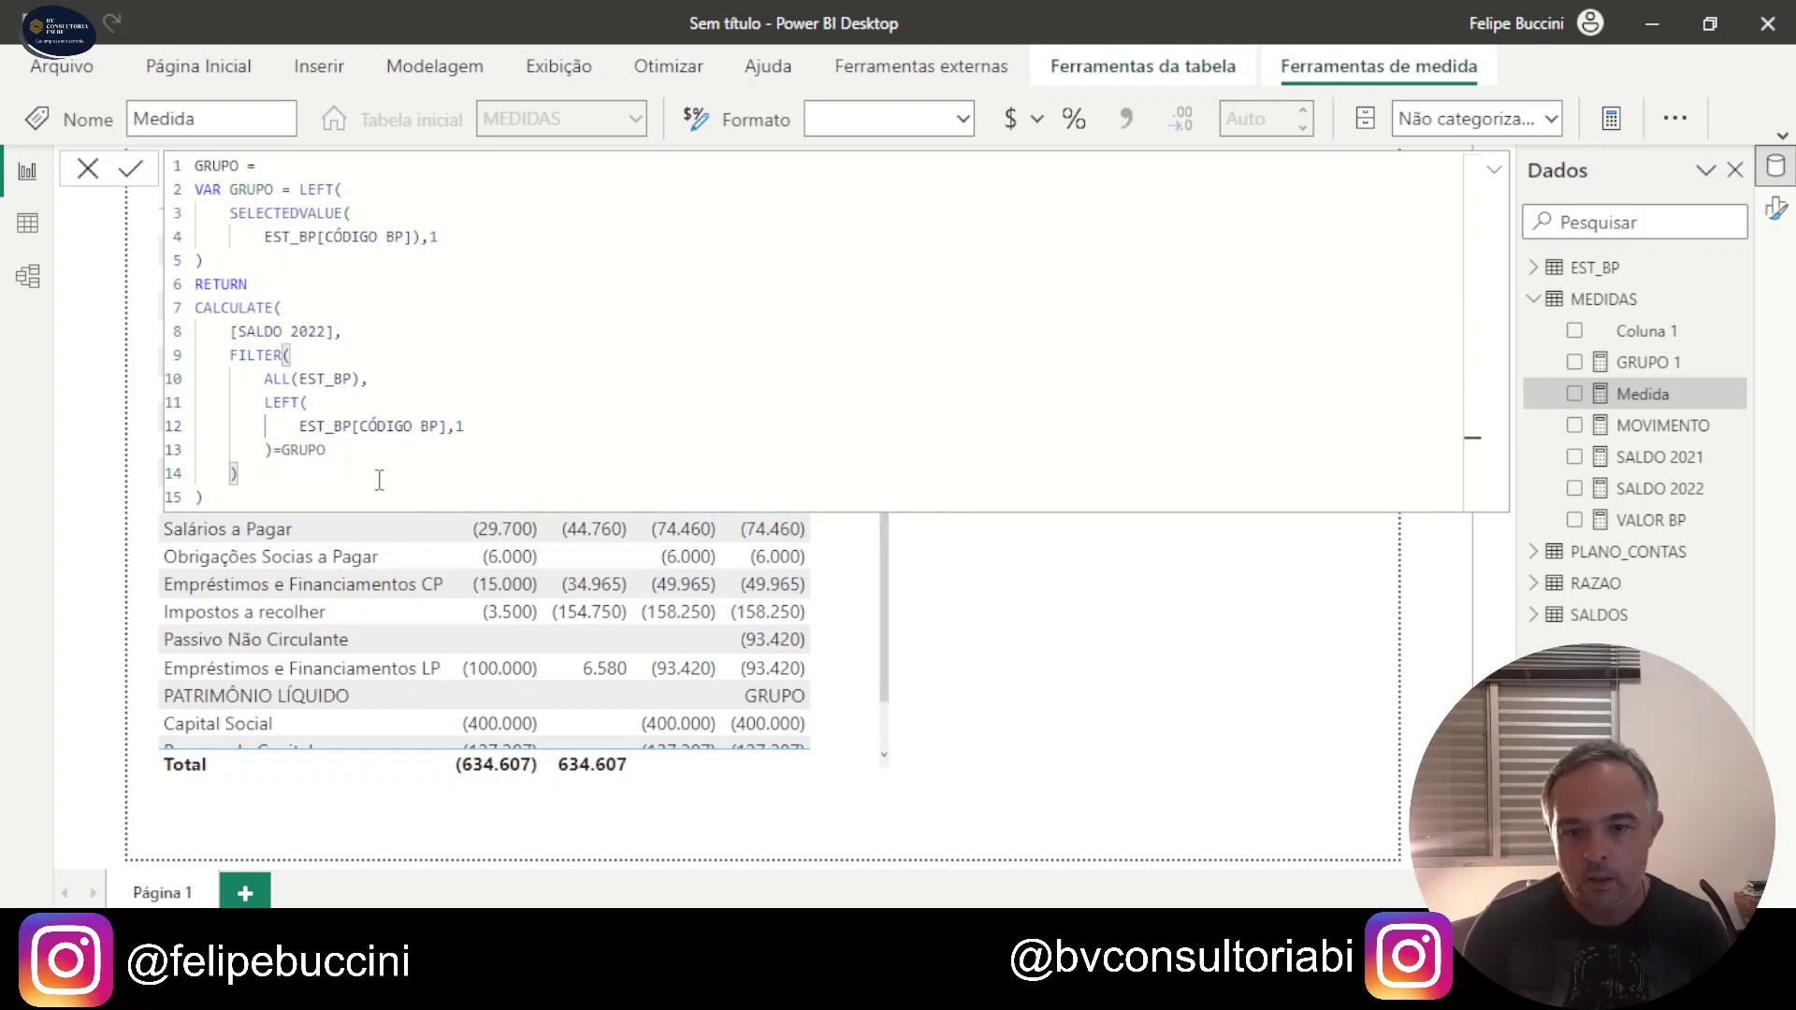
Step: Commit the GRUPO measure and close its formula
left_click(356, 495)
key("Return")
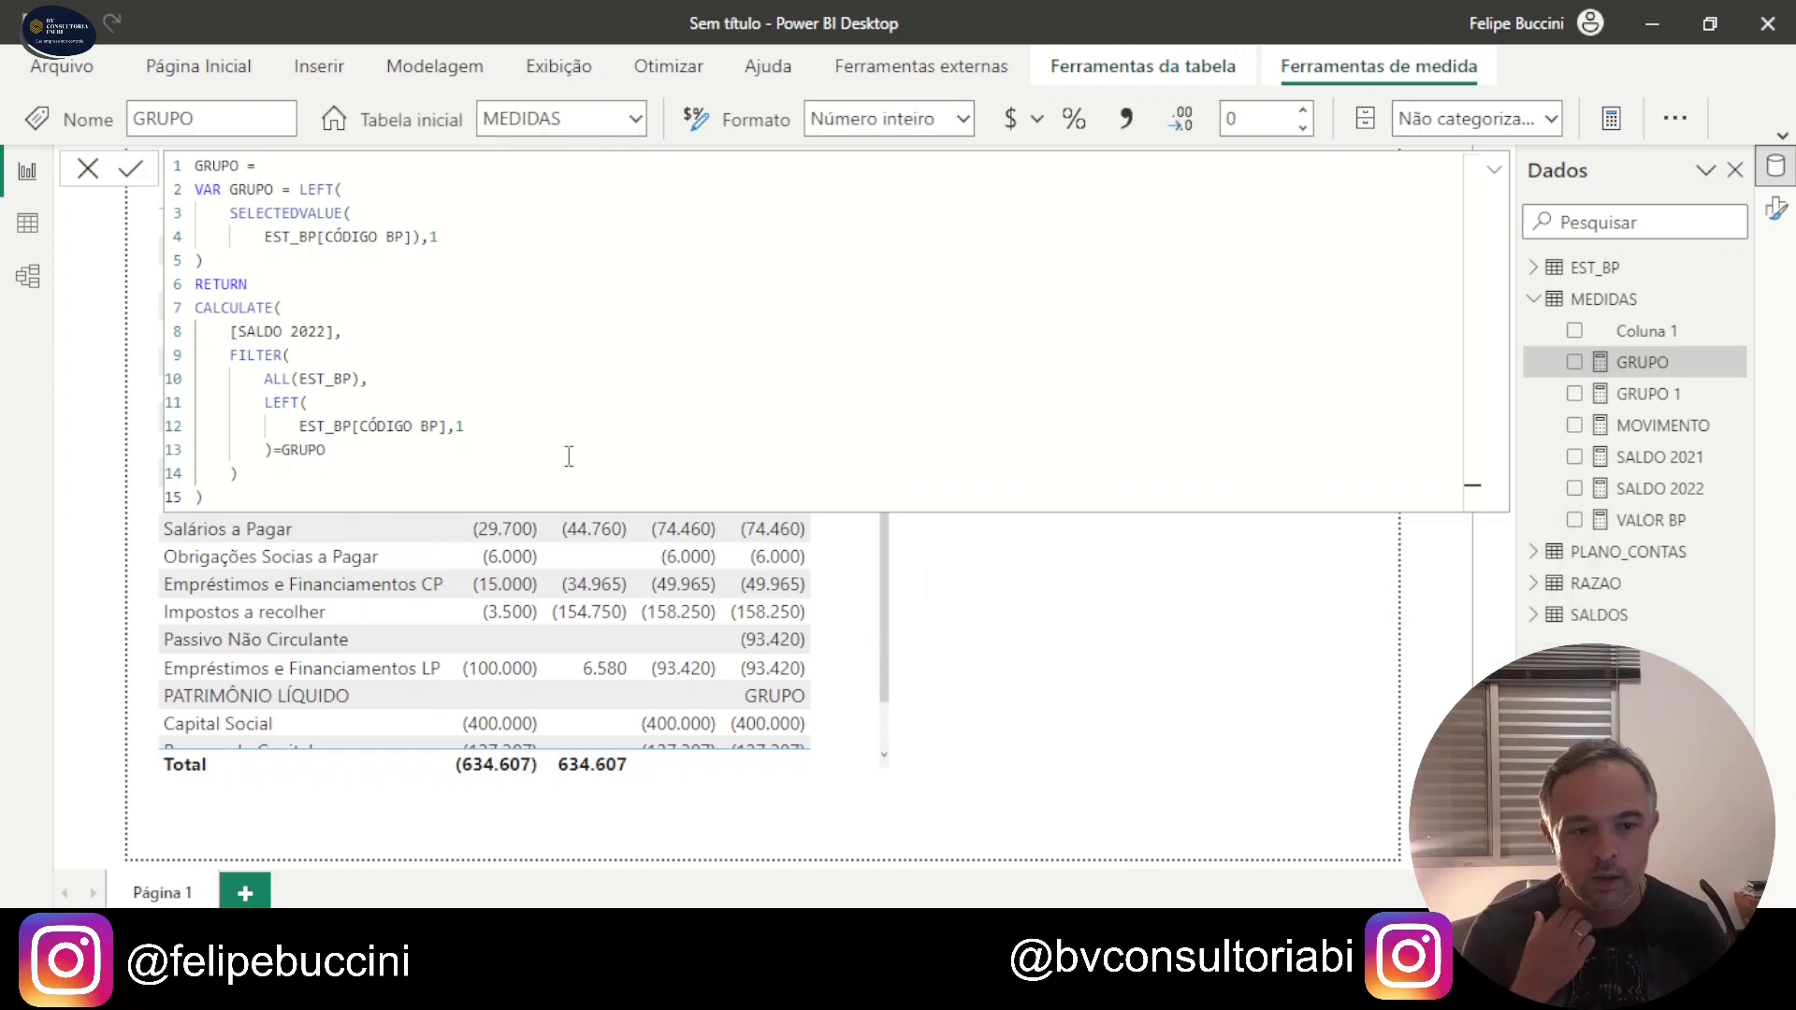
left_click(1594, 299)
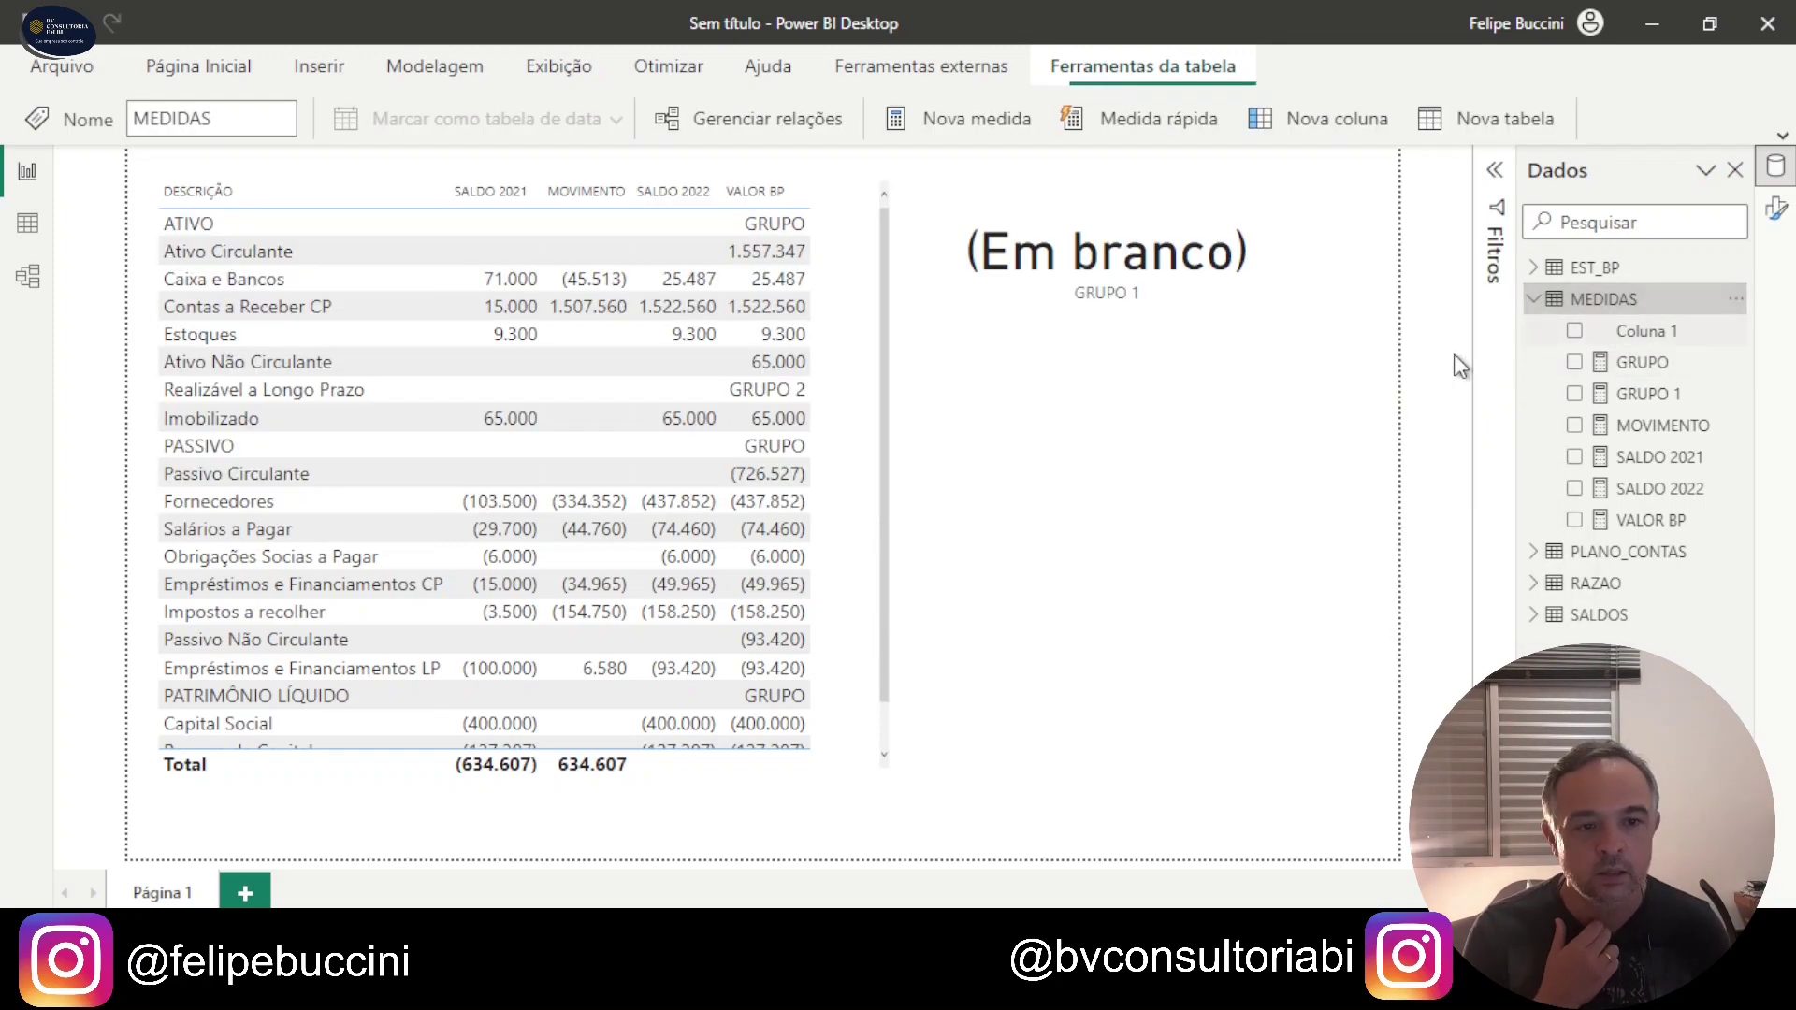
Step: In the VALOR BP measure, replace the "GRUPO" text for case "G" with the [GRUPO] measure and commit the formula
left_click(1650, 520)
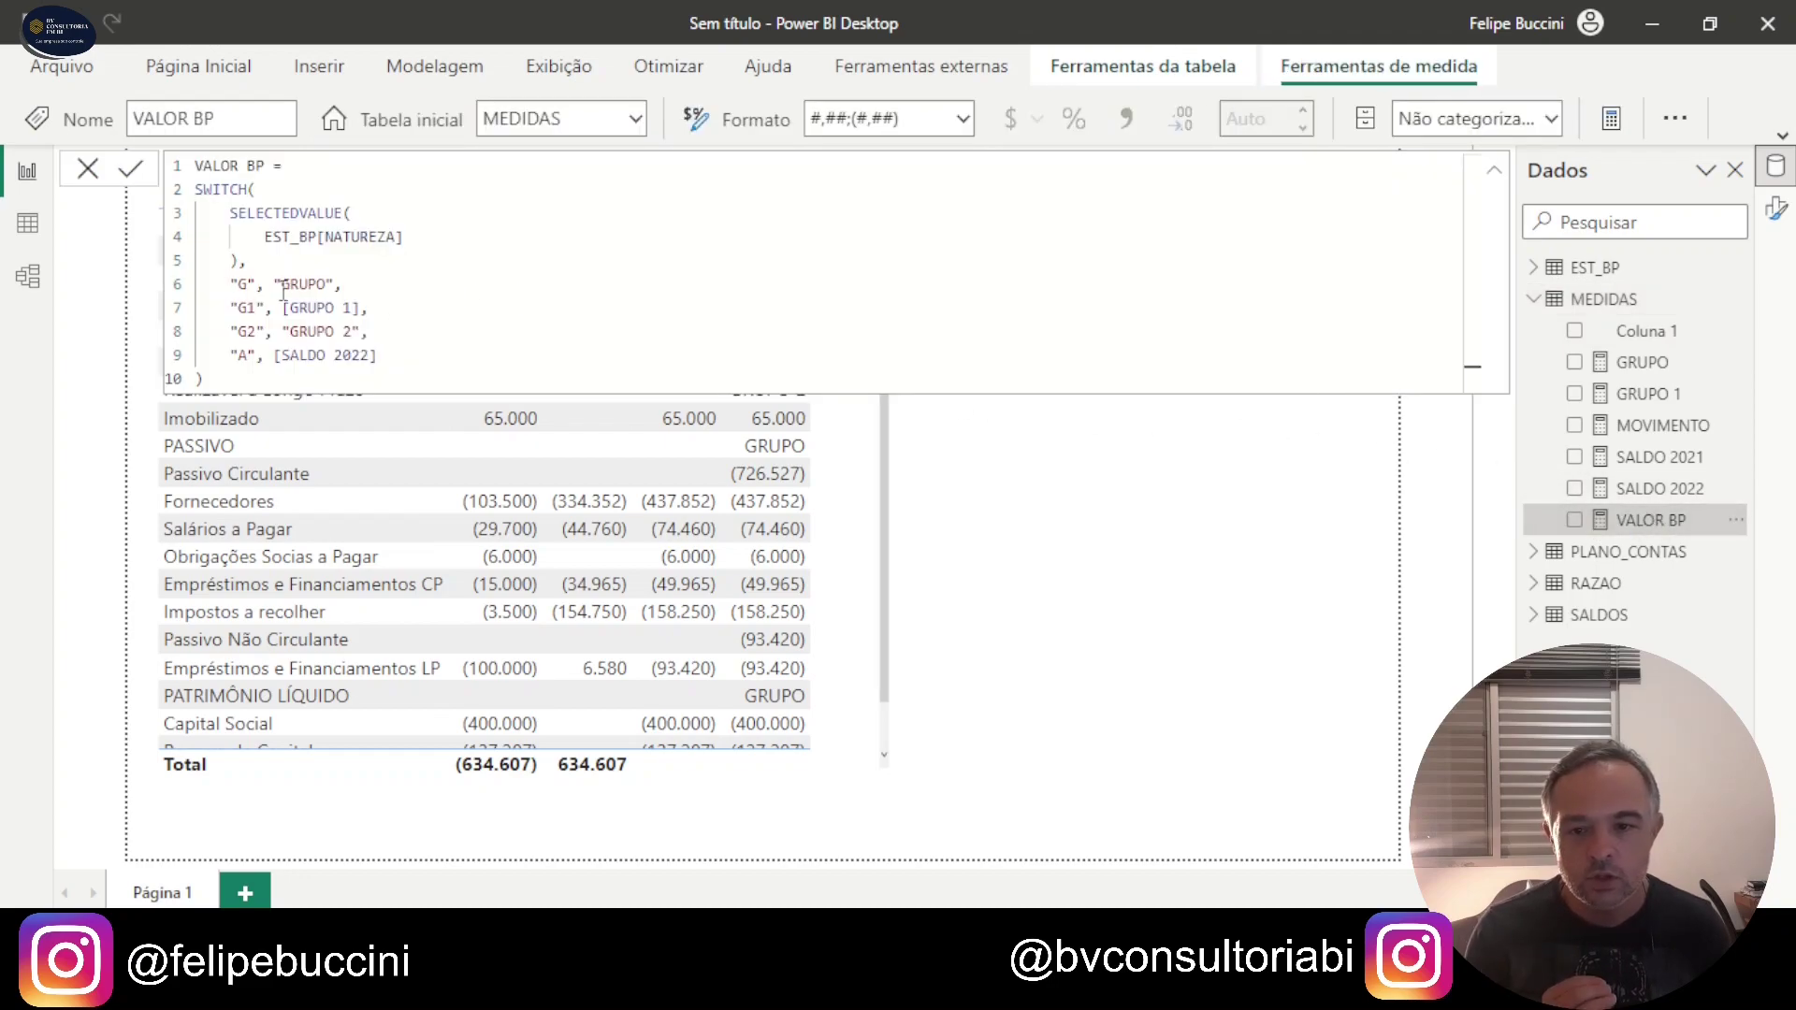
left_click_drag(275, 284, 337, 284)
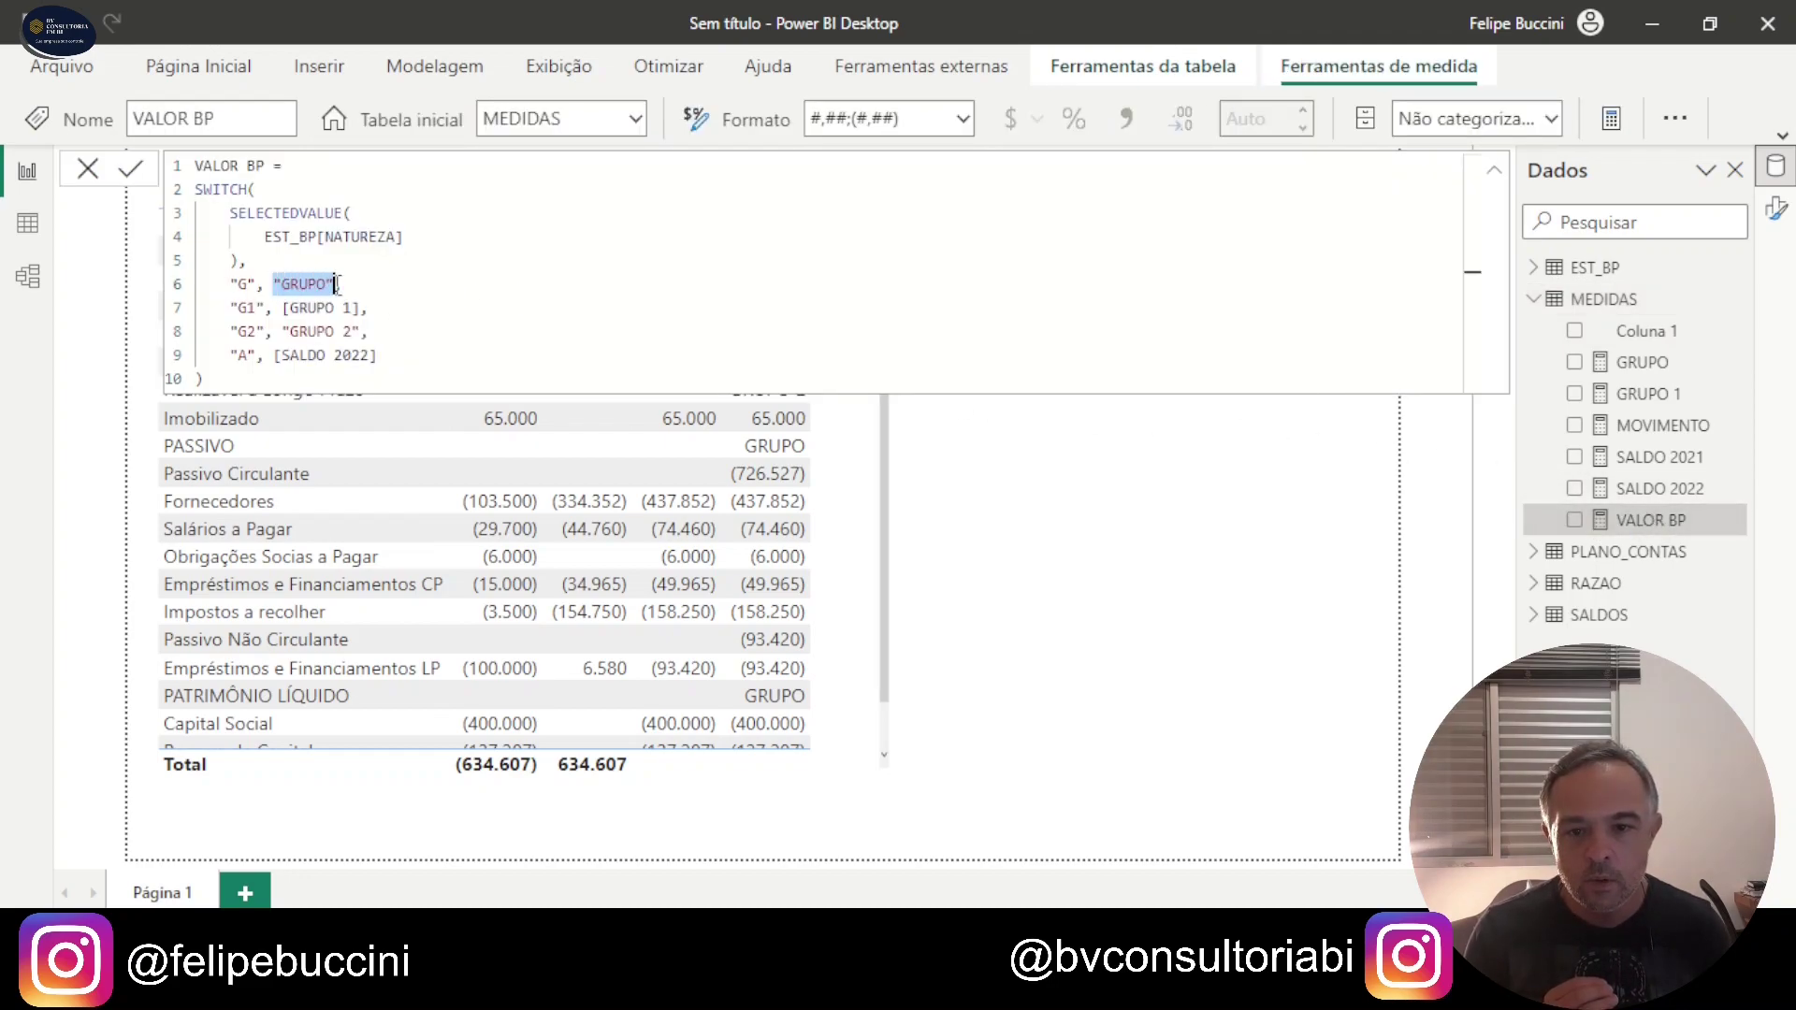
type("GRU")
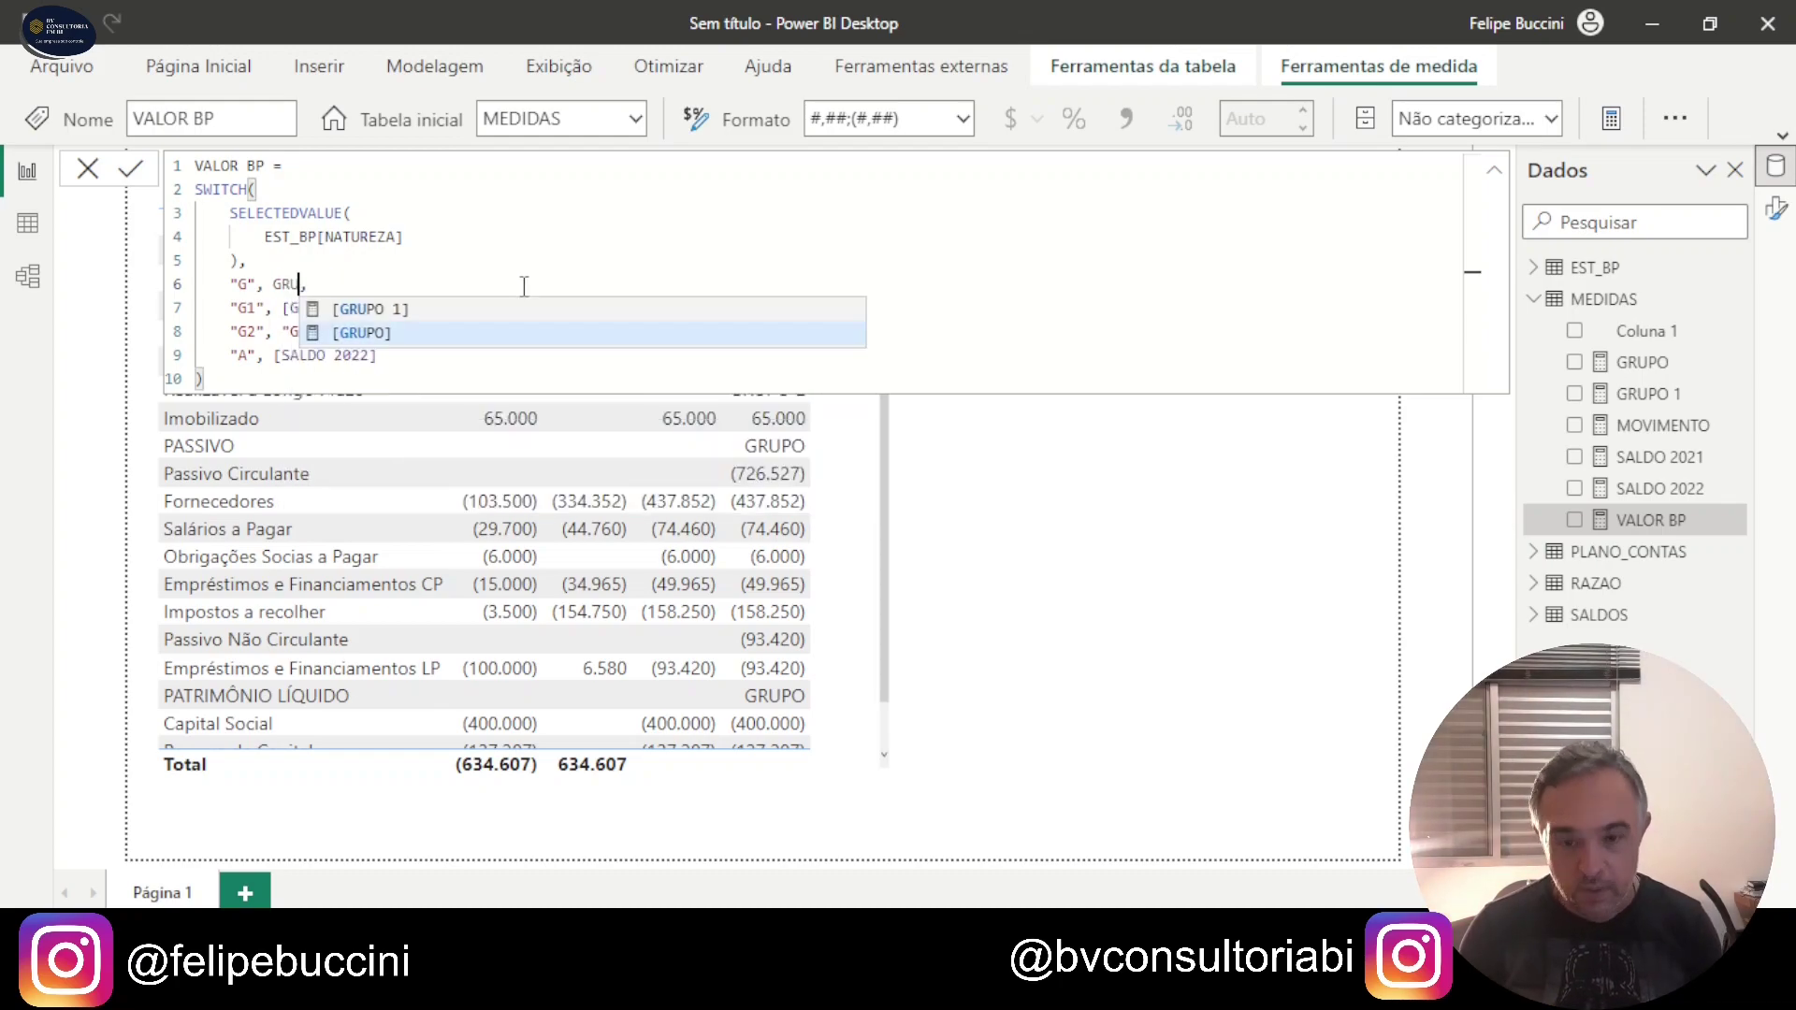
key("Tab")
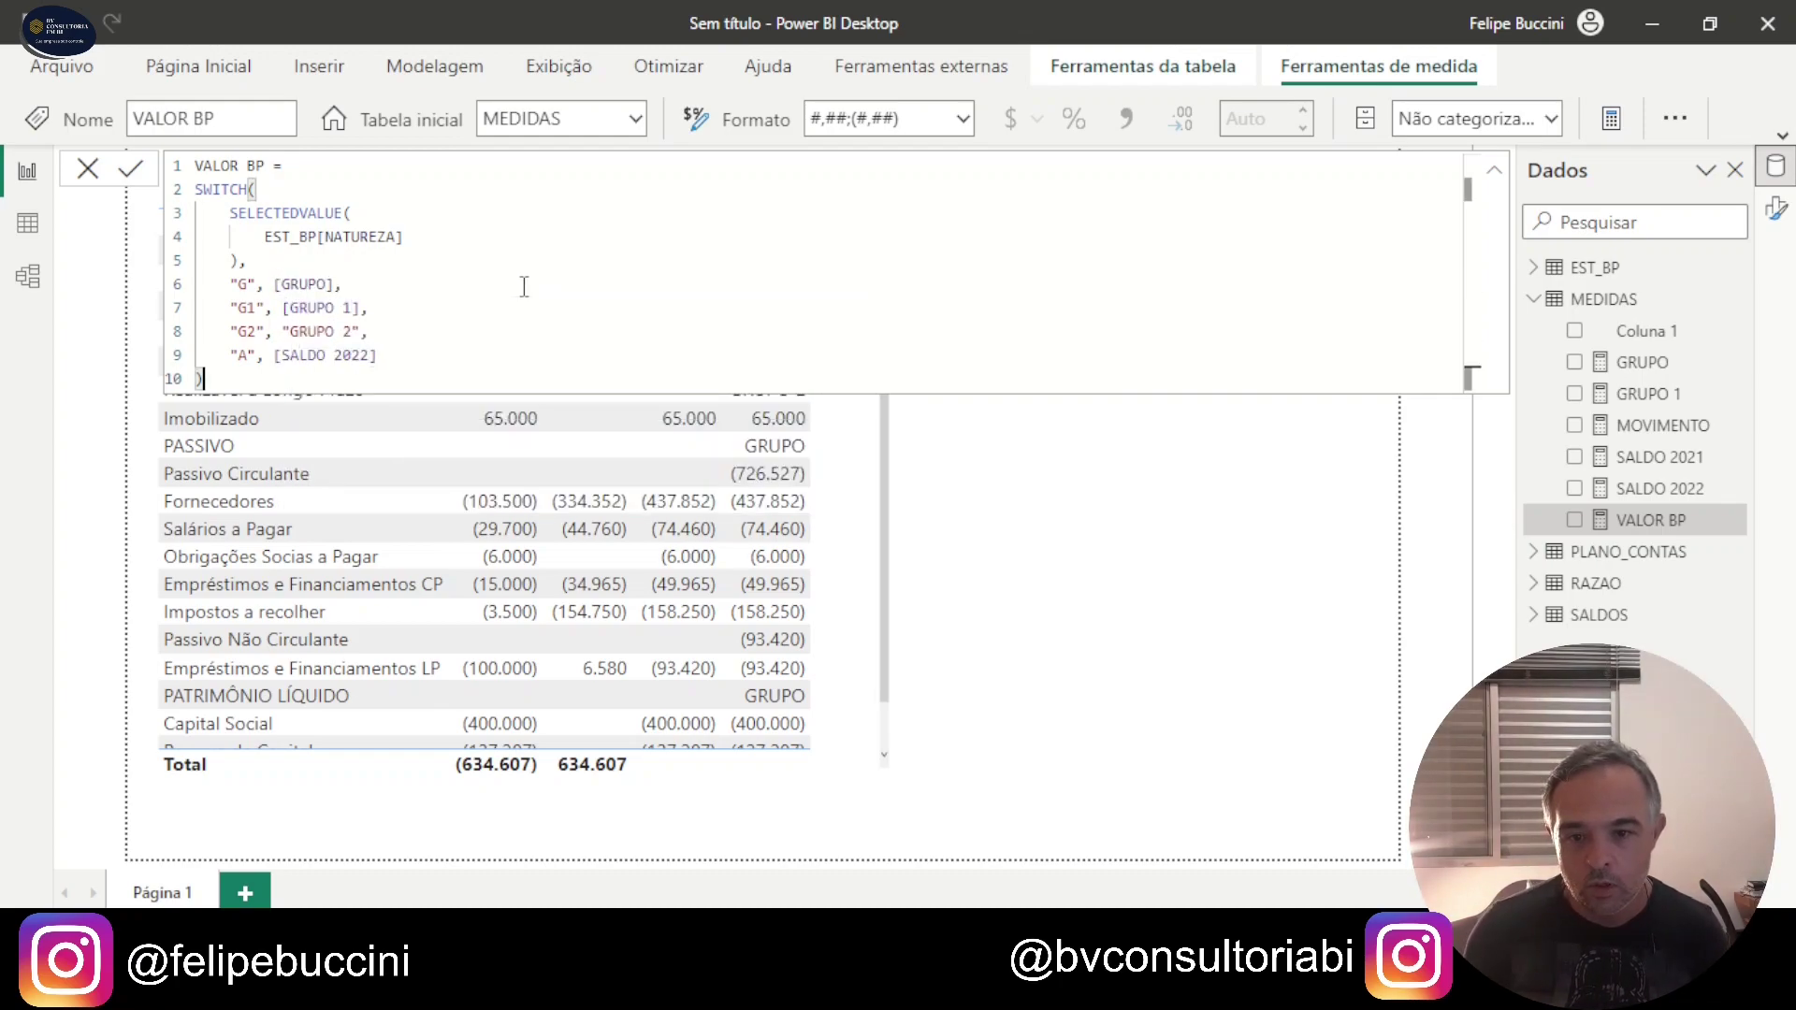
key("Return")
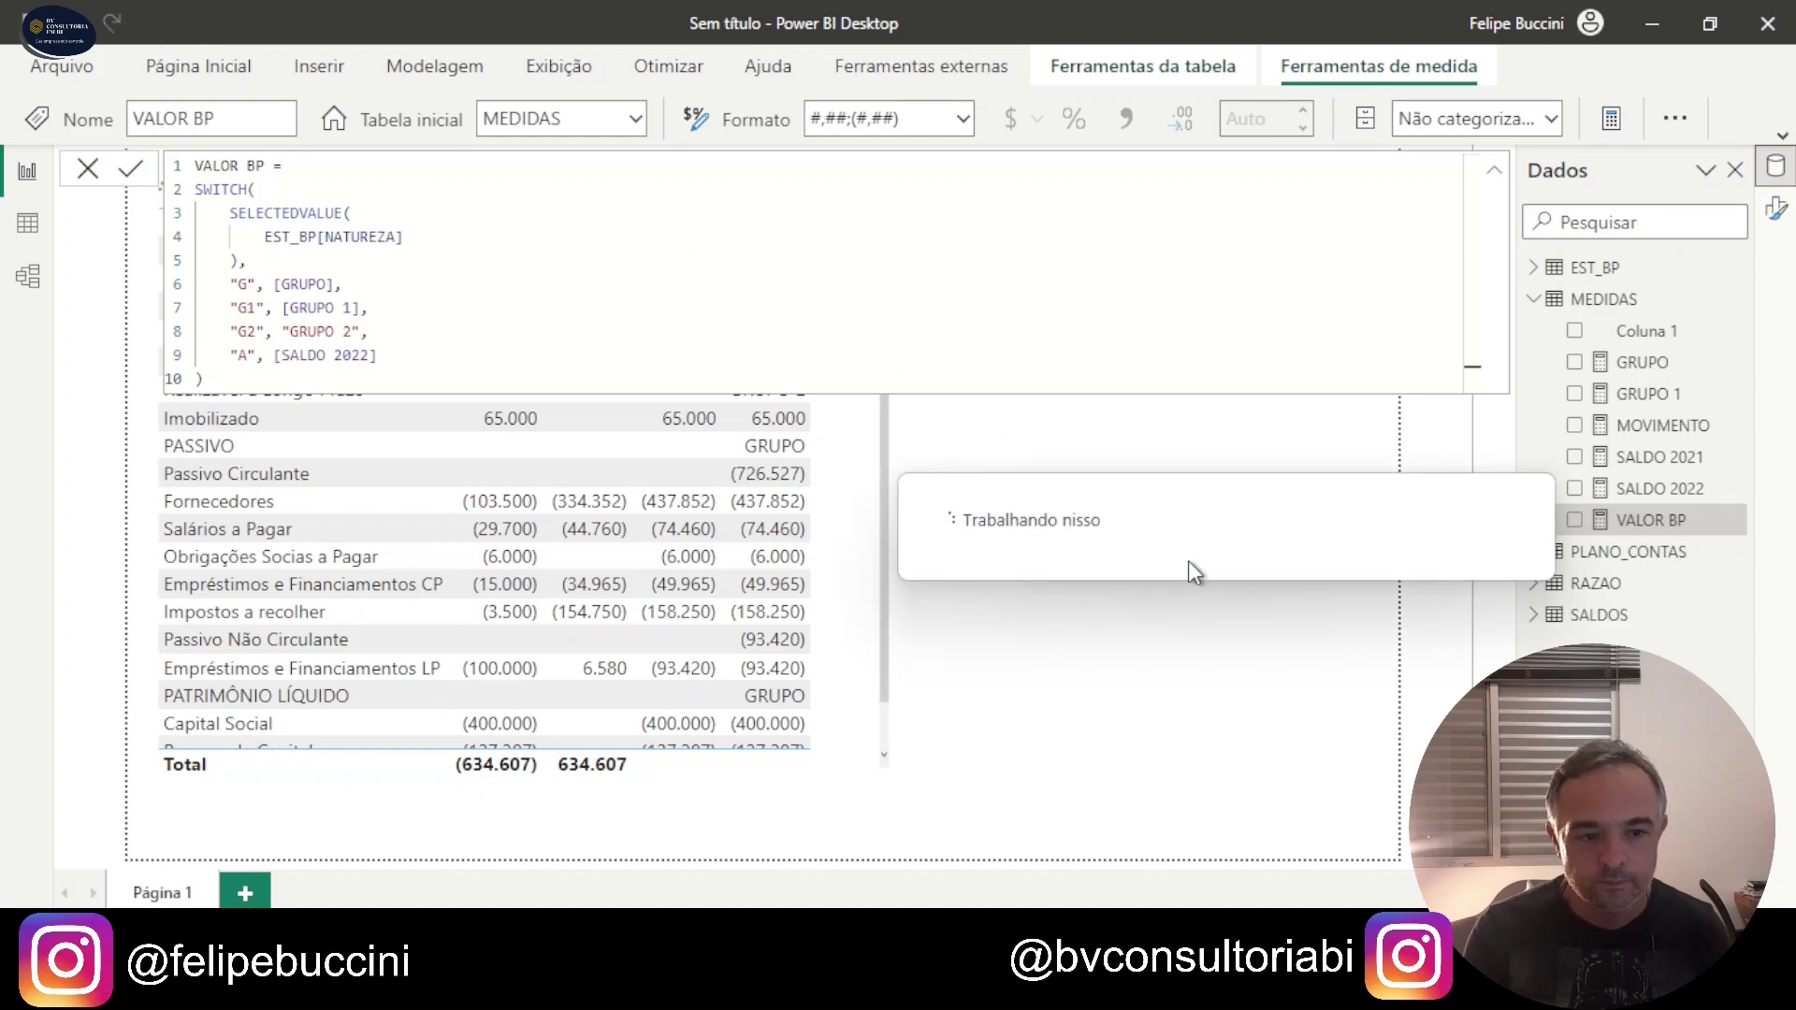
left_click(1598, 299)
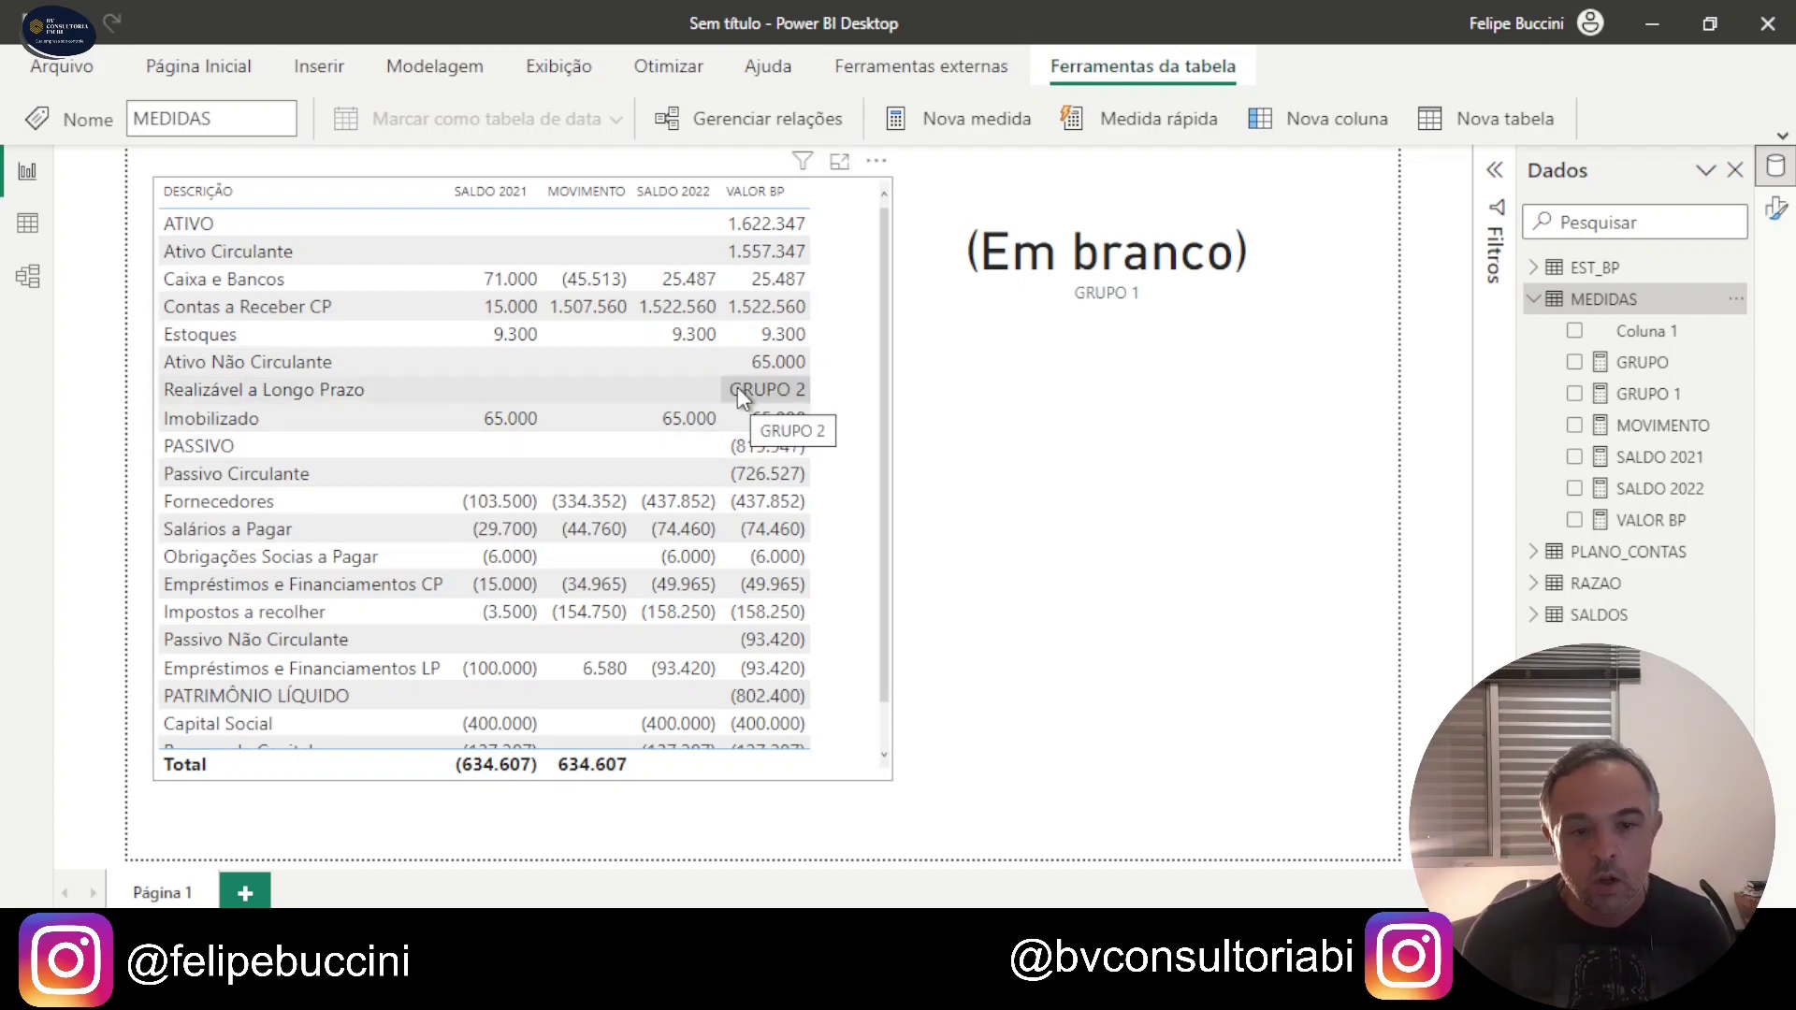
Step: Create a new measure in the MEDIDAS table from the copied GRUPO 1 formula, naming it GRUPO 2 and its declared variable GRUPO_2
right_click(1580, 306)
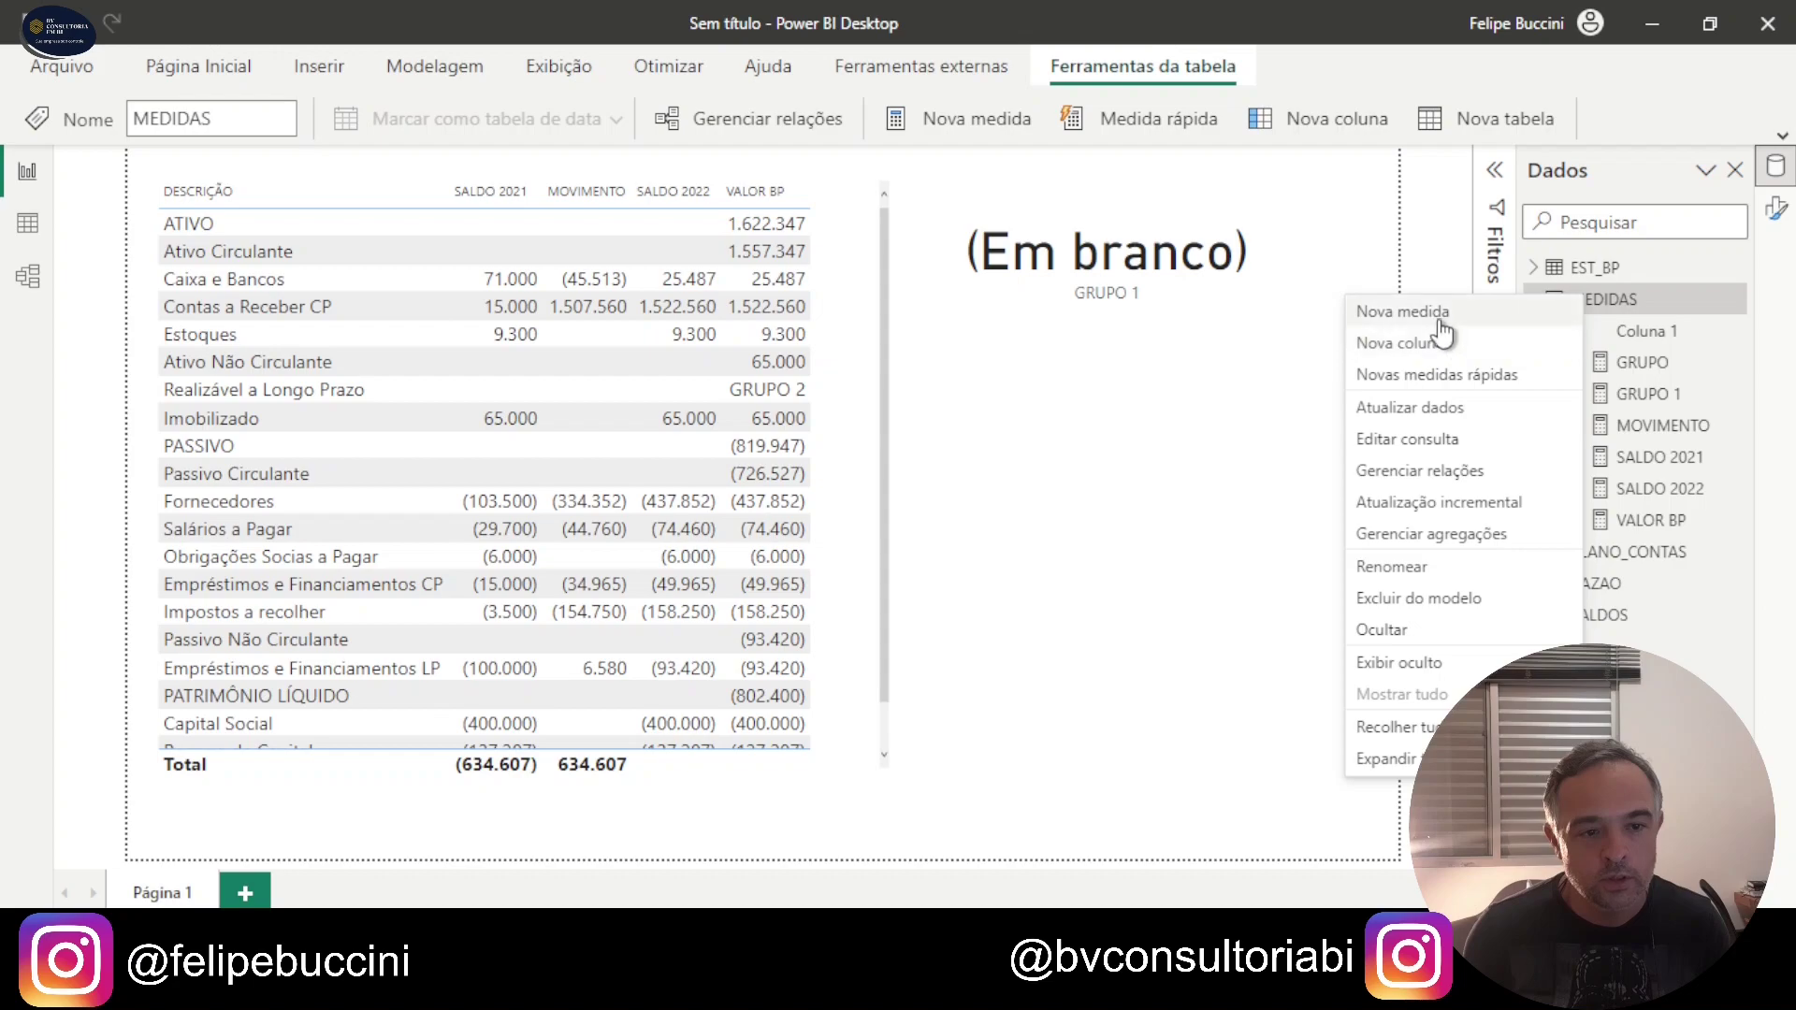
key("Escape")
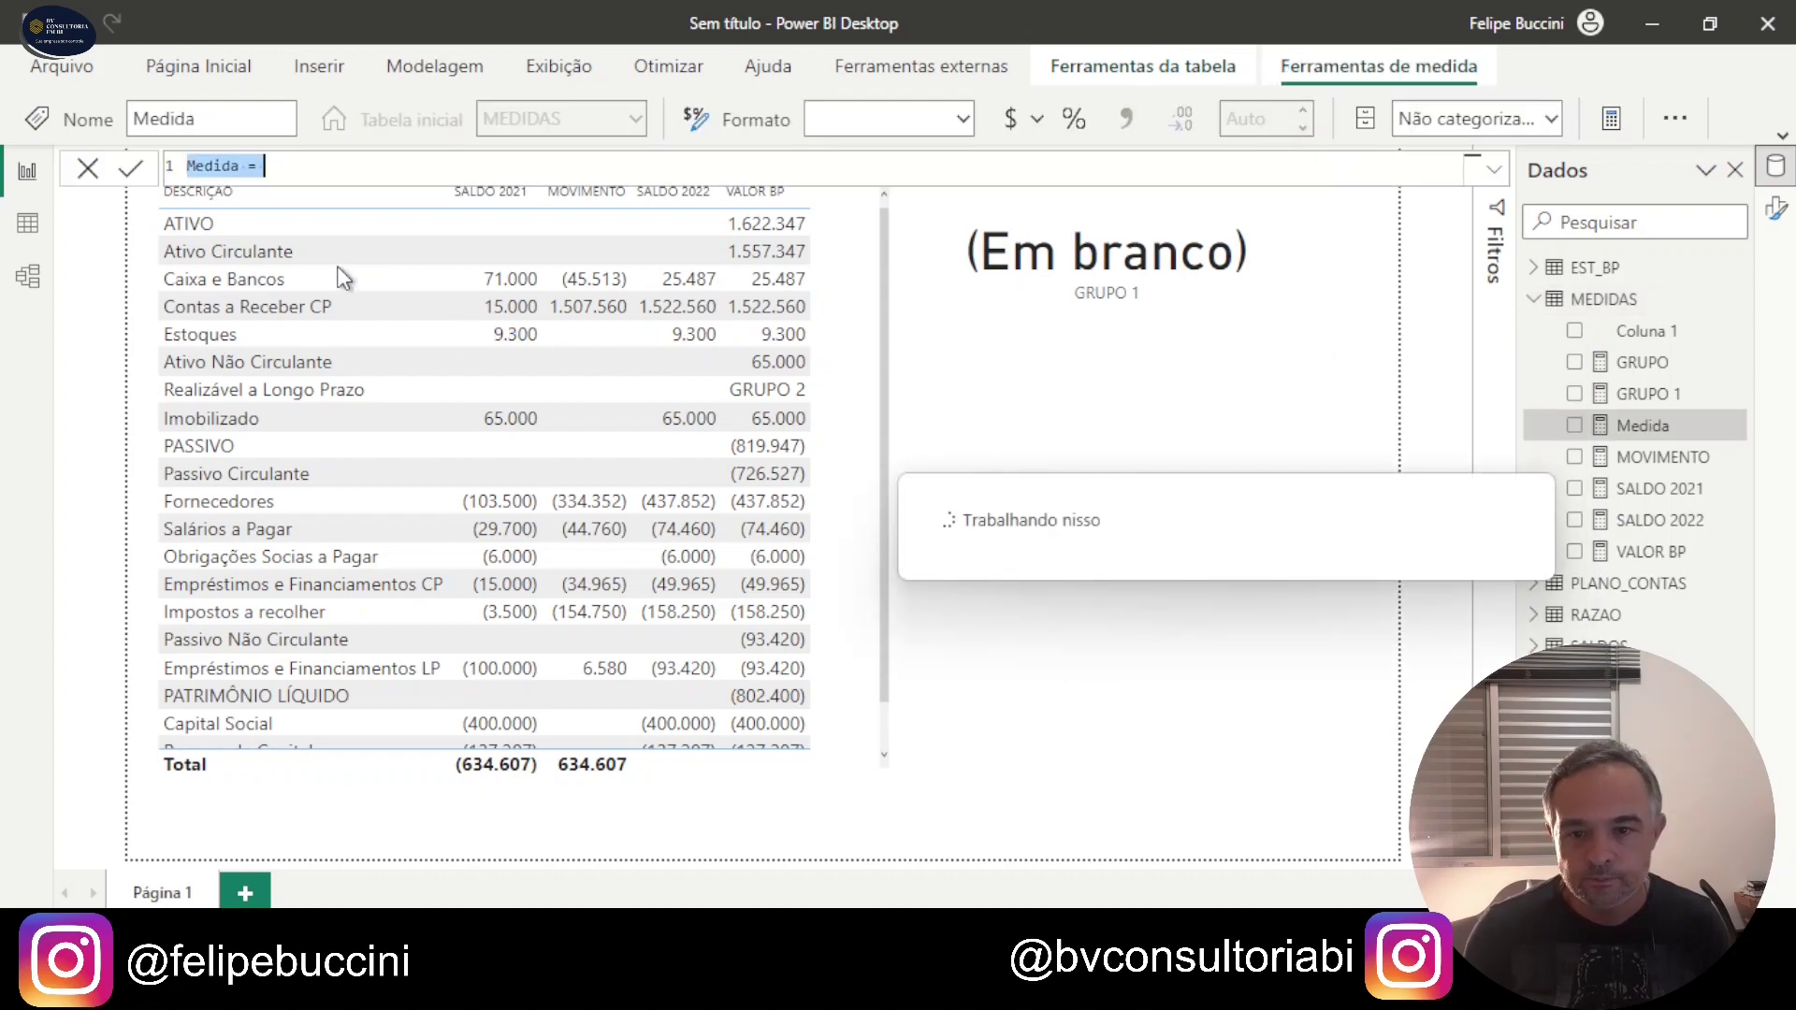
type("GRUPO 1 = VAR GRUPO_1 = LEFT(     SELECTEDVALUE(         EST_BP[CÓDIGO BP]),3 ) RETURN CALCULATE(     [SALDO 2022],     FILTER(         ALL(EST_BP),         LEFT(             EST_BP[CÓDIGO BP],3         )=GRUPO_1     ) )")
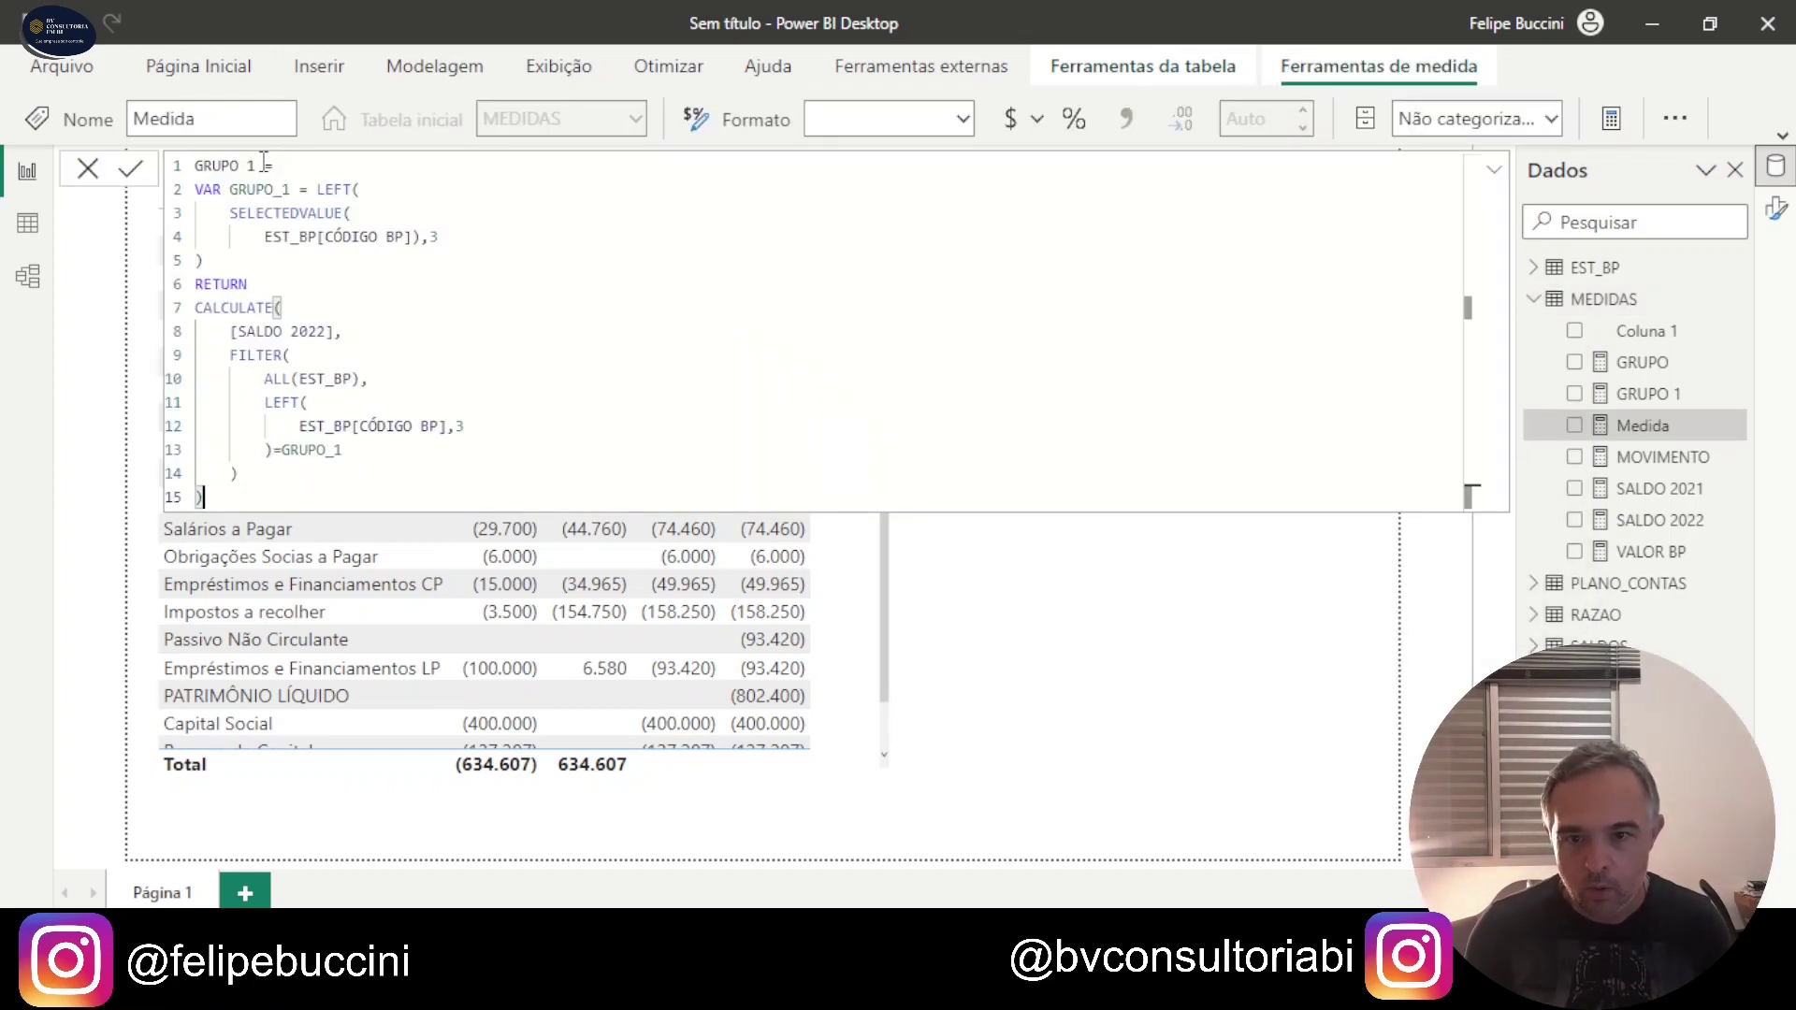
type("2")
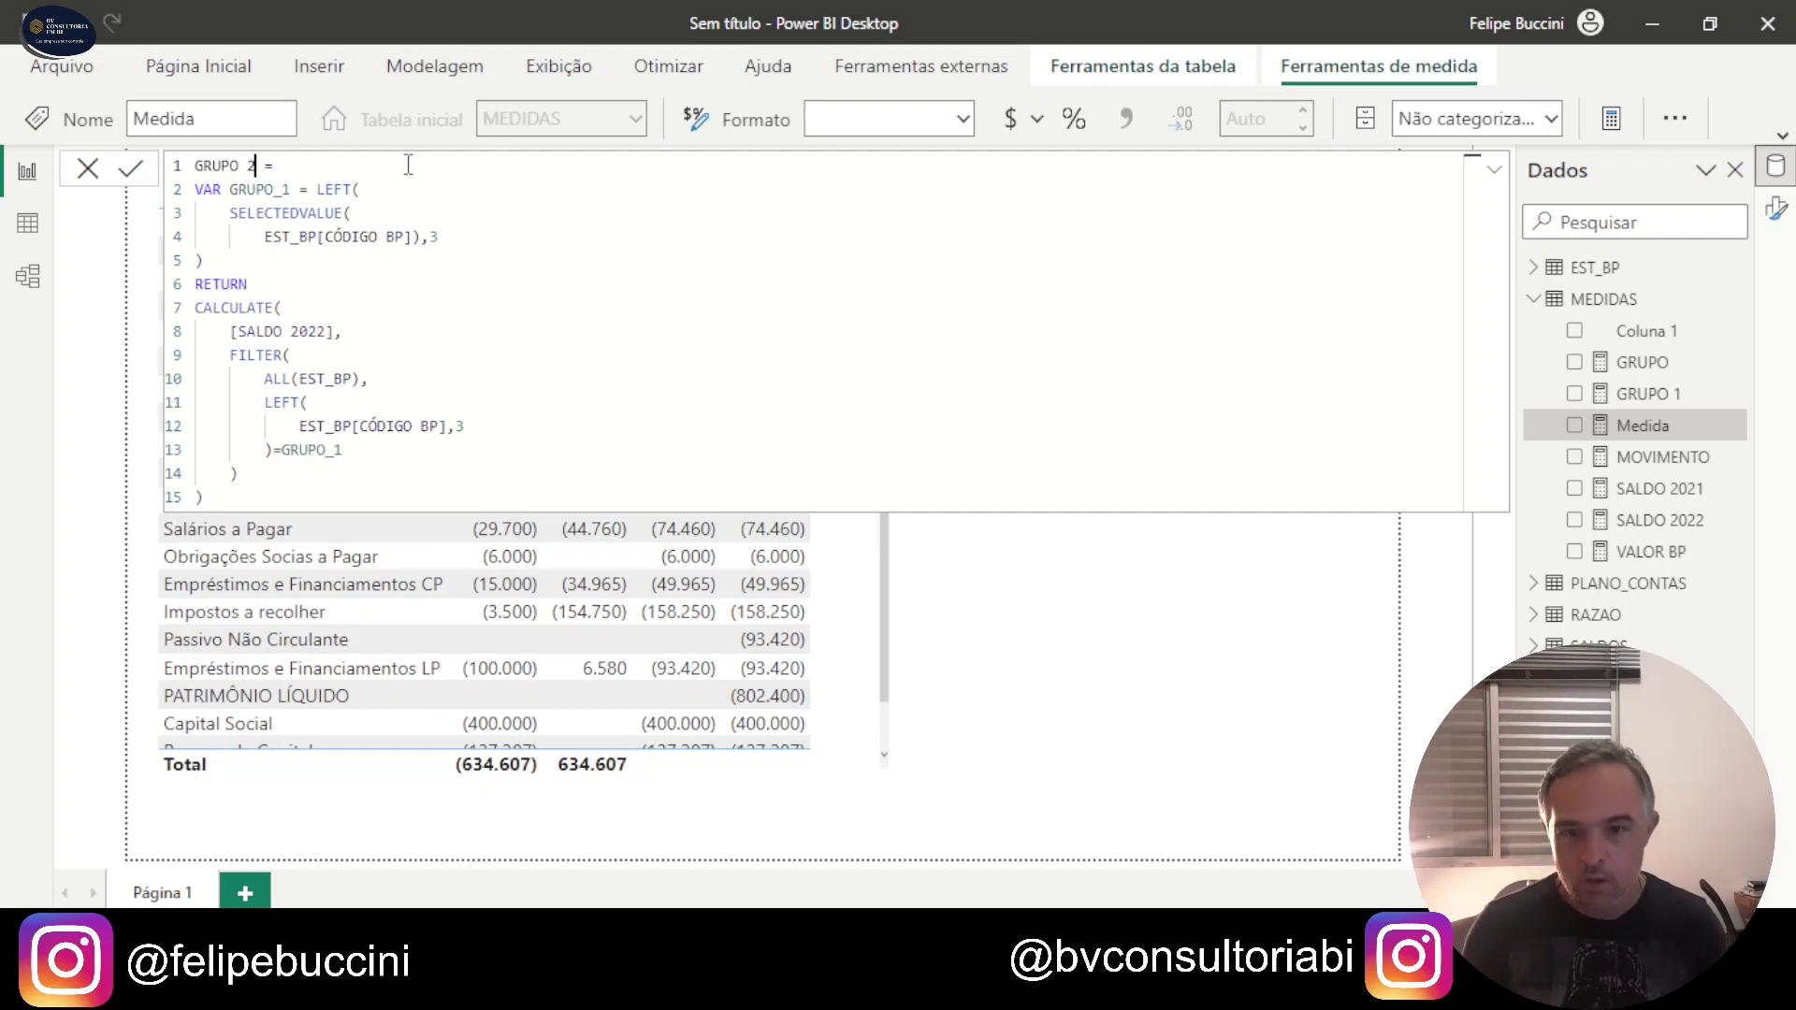
left_click(292, 188)
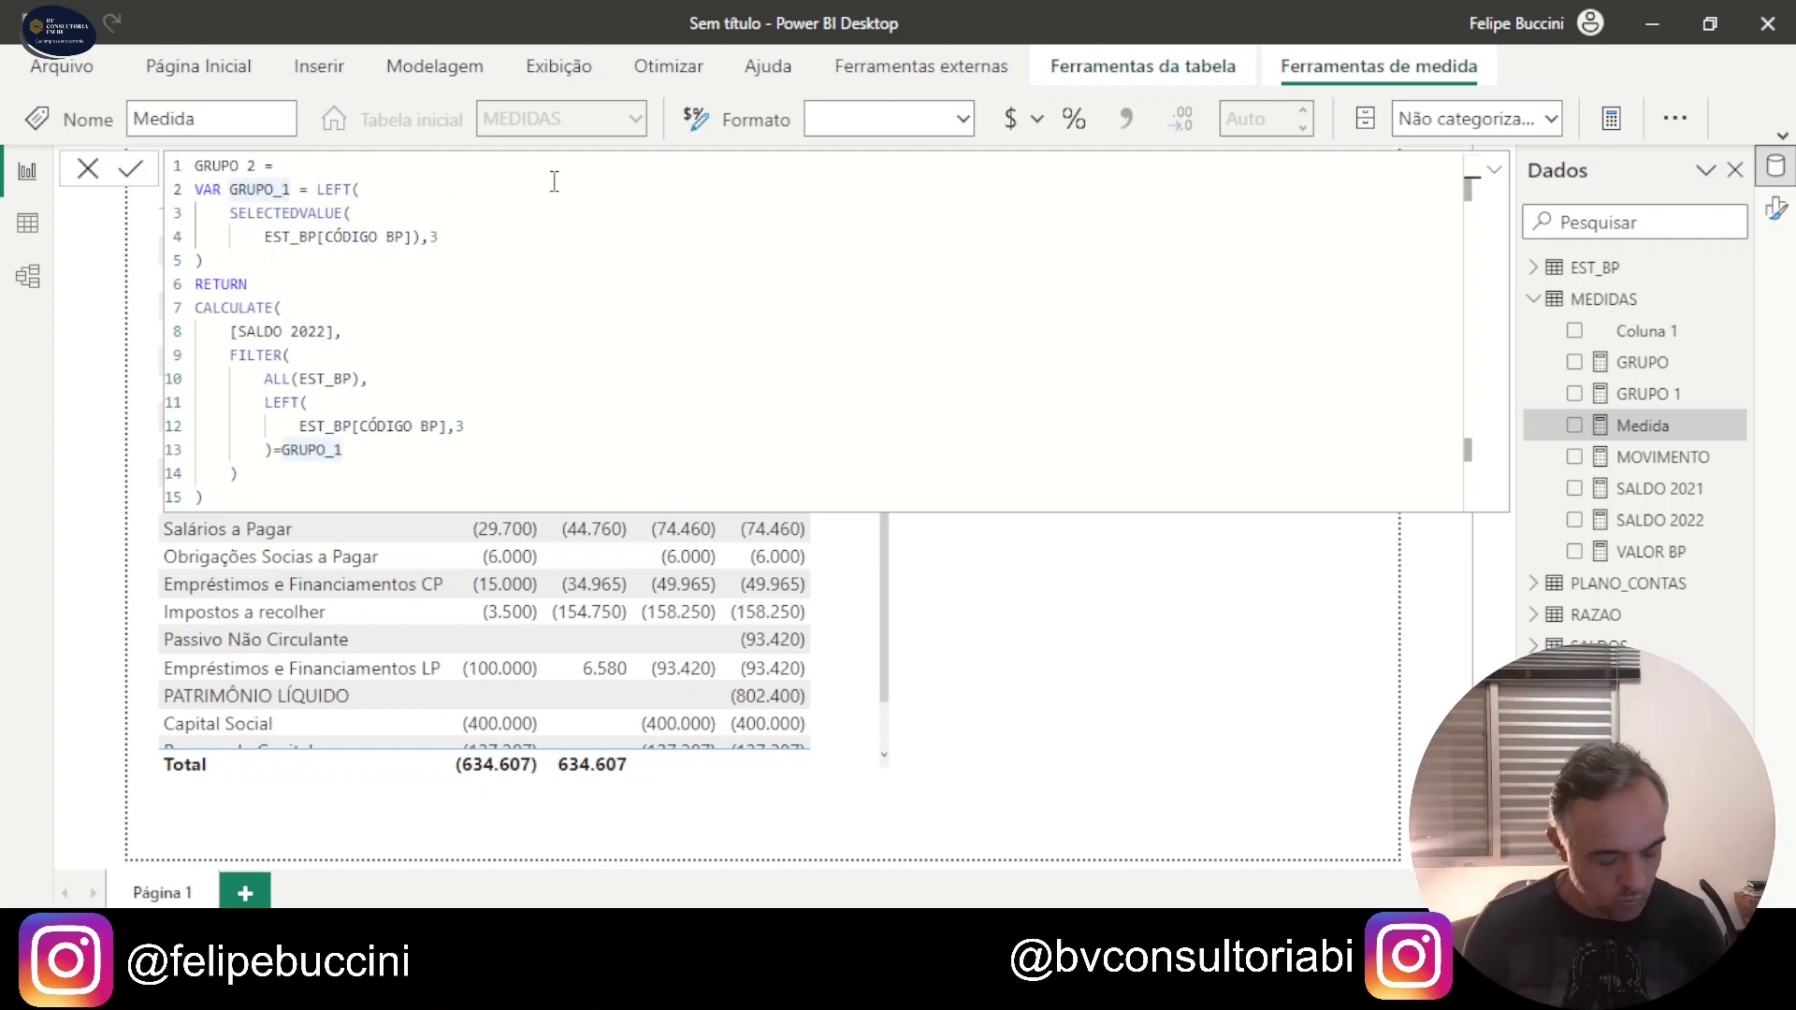
key("BackSpace")
type("2")
Step: Set both LEFT functions in the GRUPO 2 formula to take 5 characters of EST_BP[CÓDIGO BP]
left_click(491, 231)
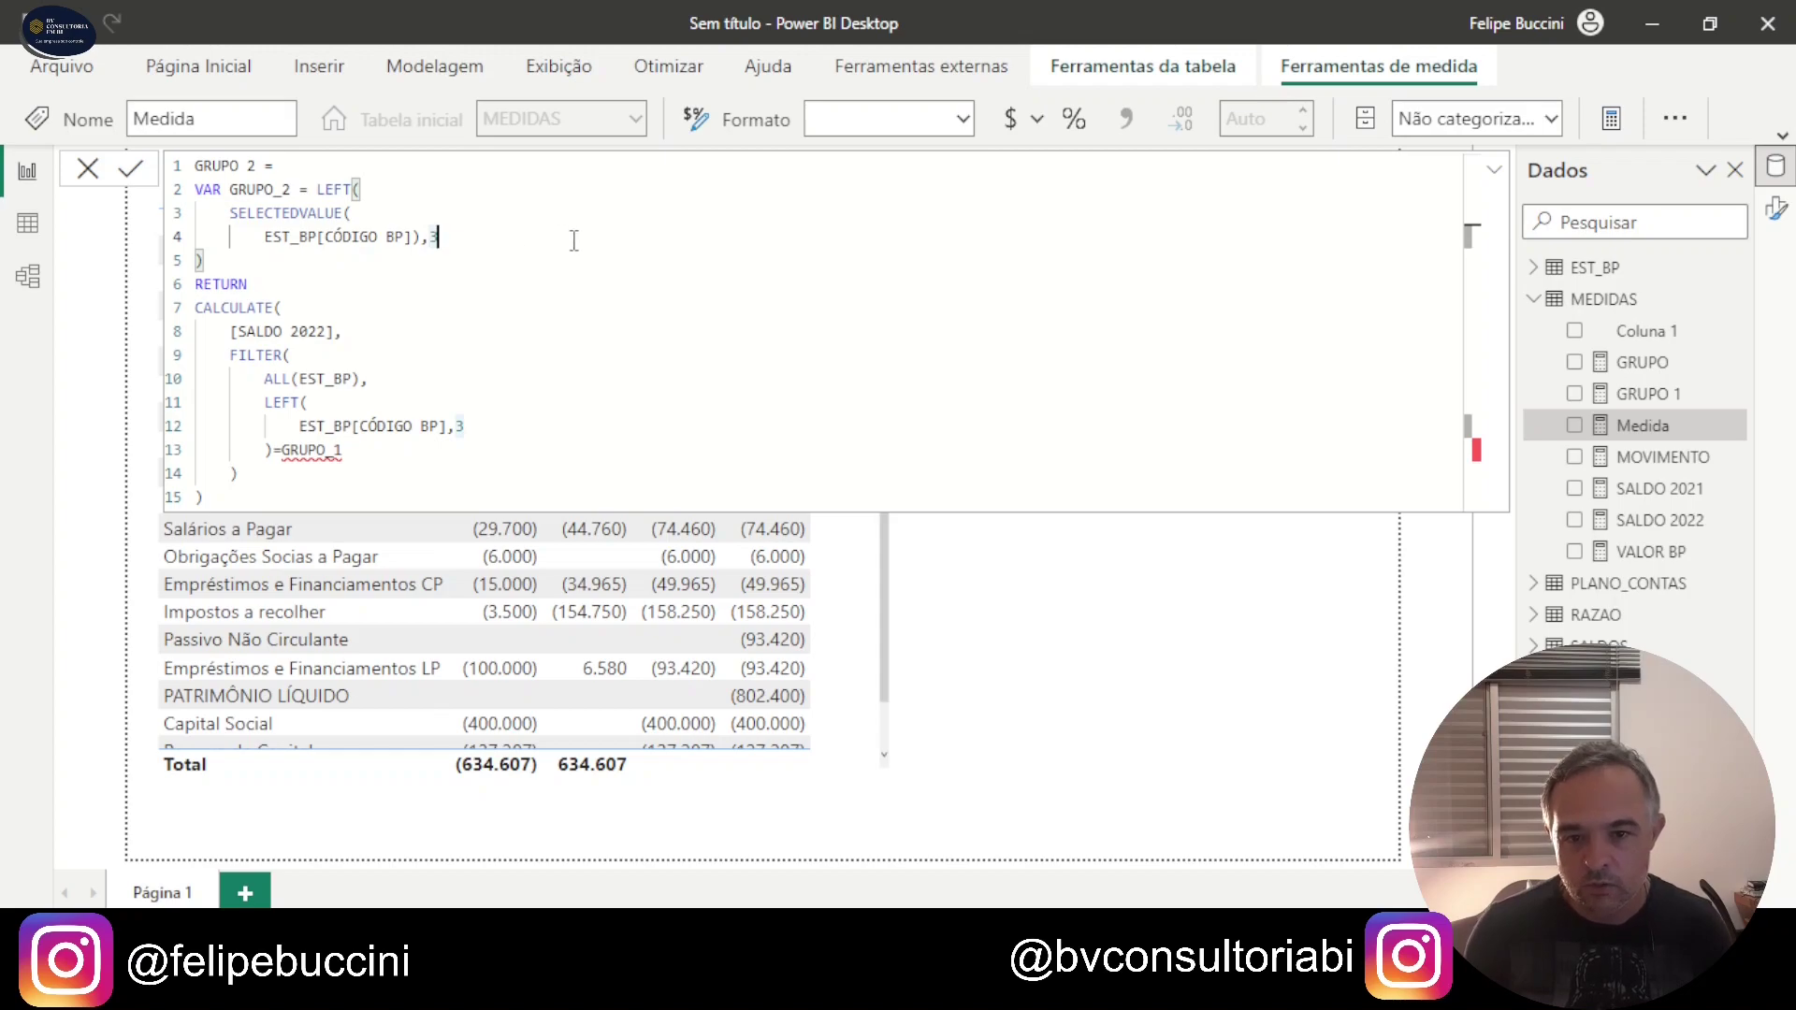
key("BackSpace")
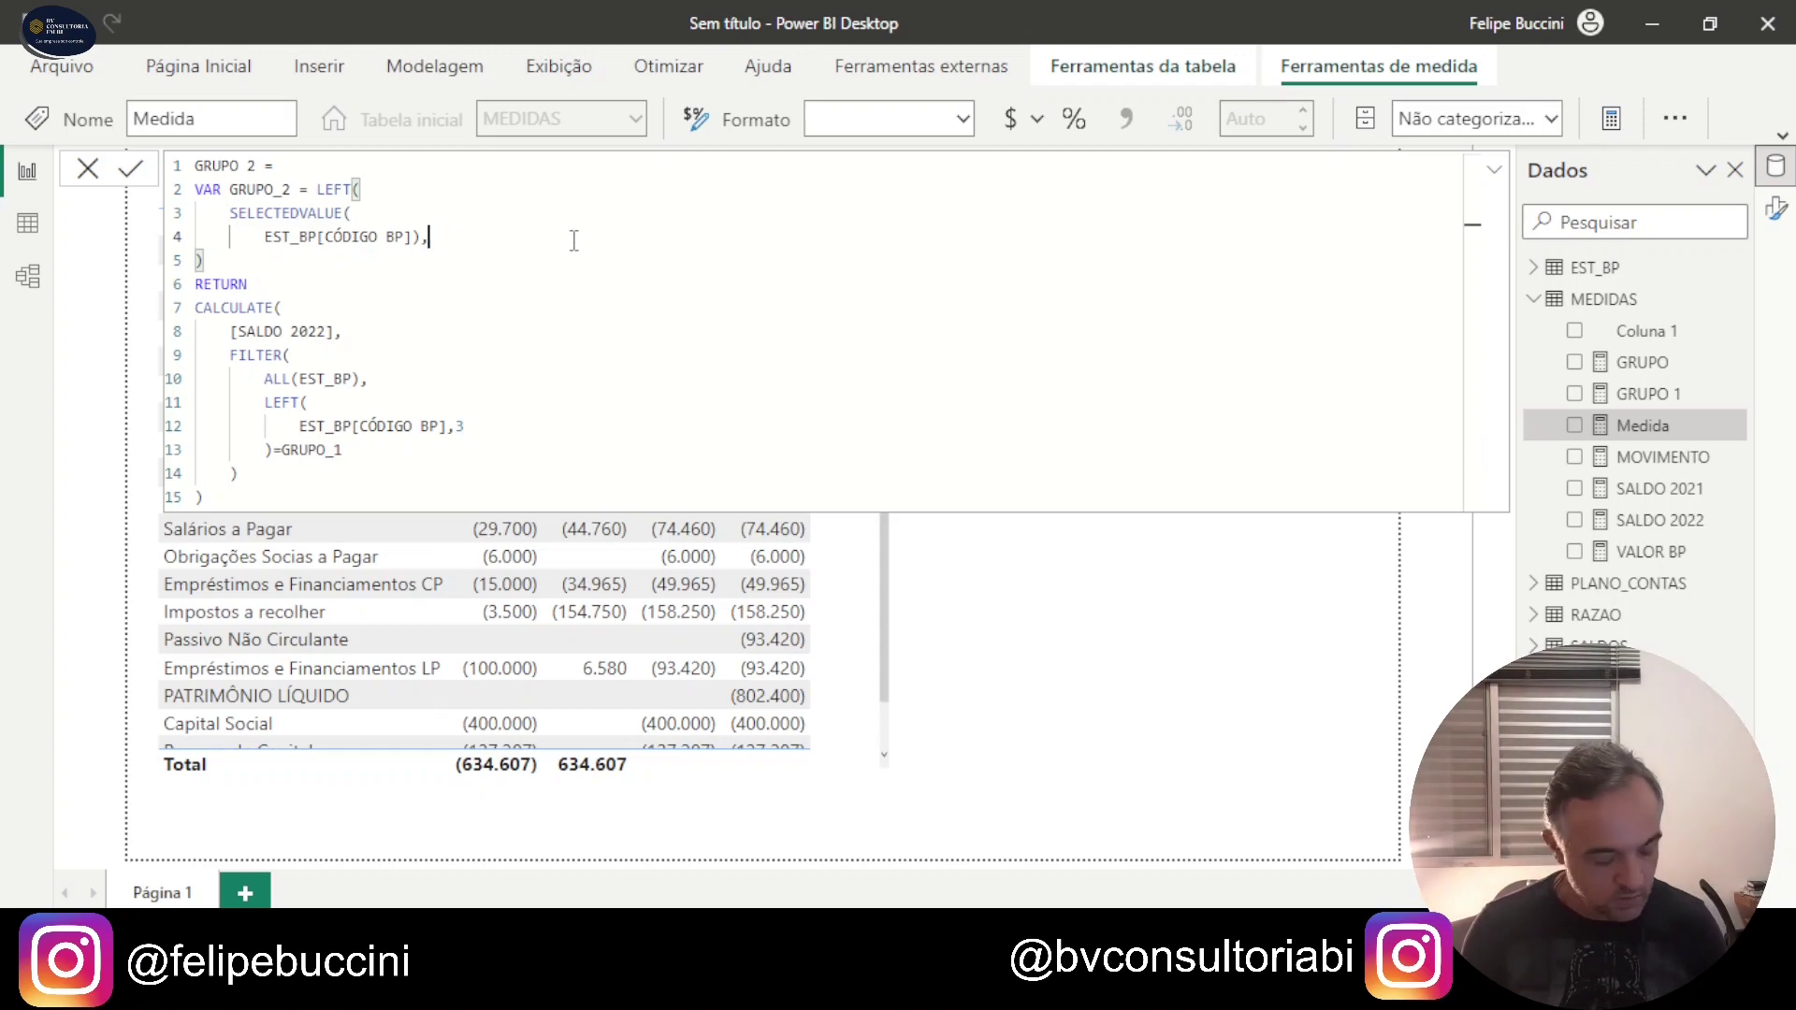
left_click(478, 429)
key("BackSpace")
type("5")
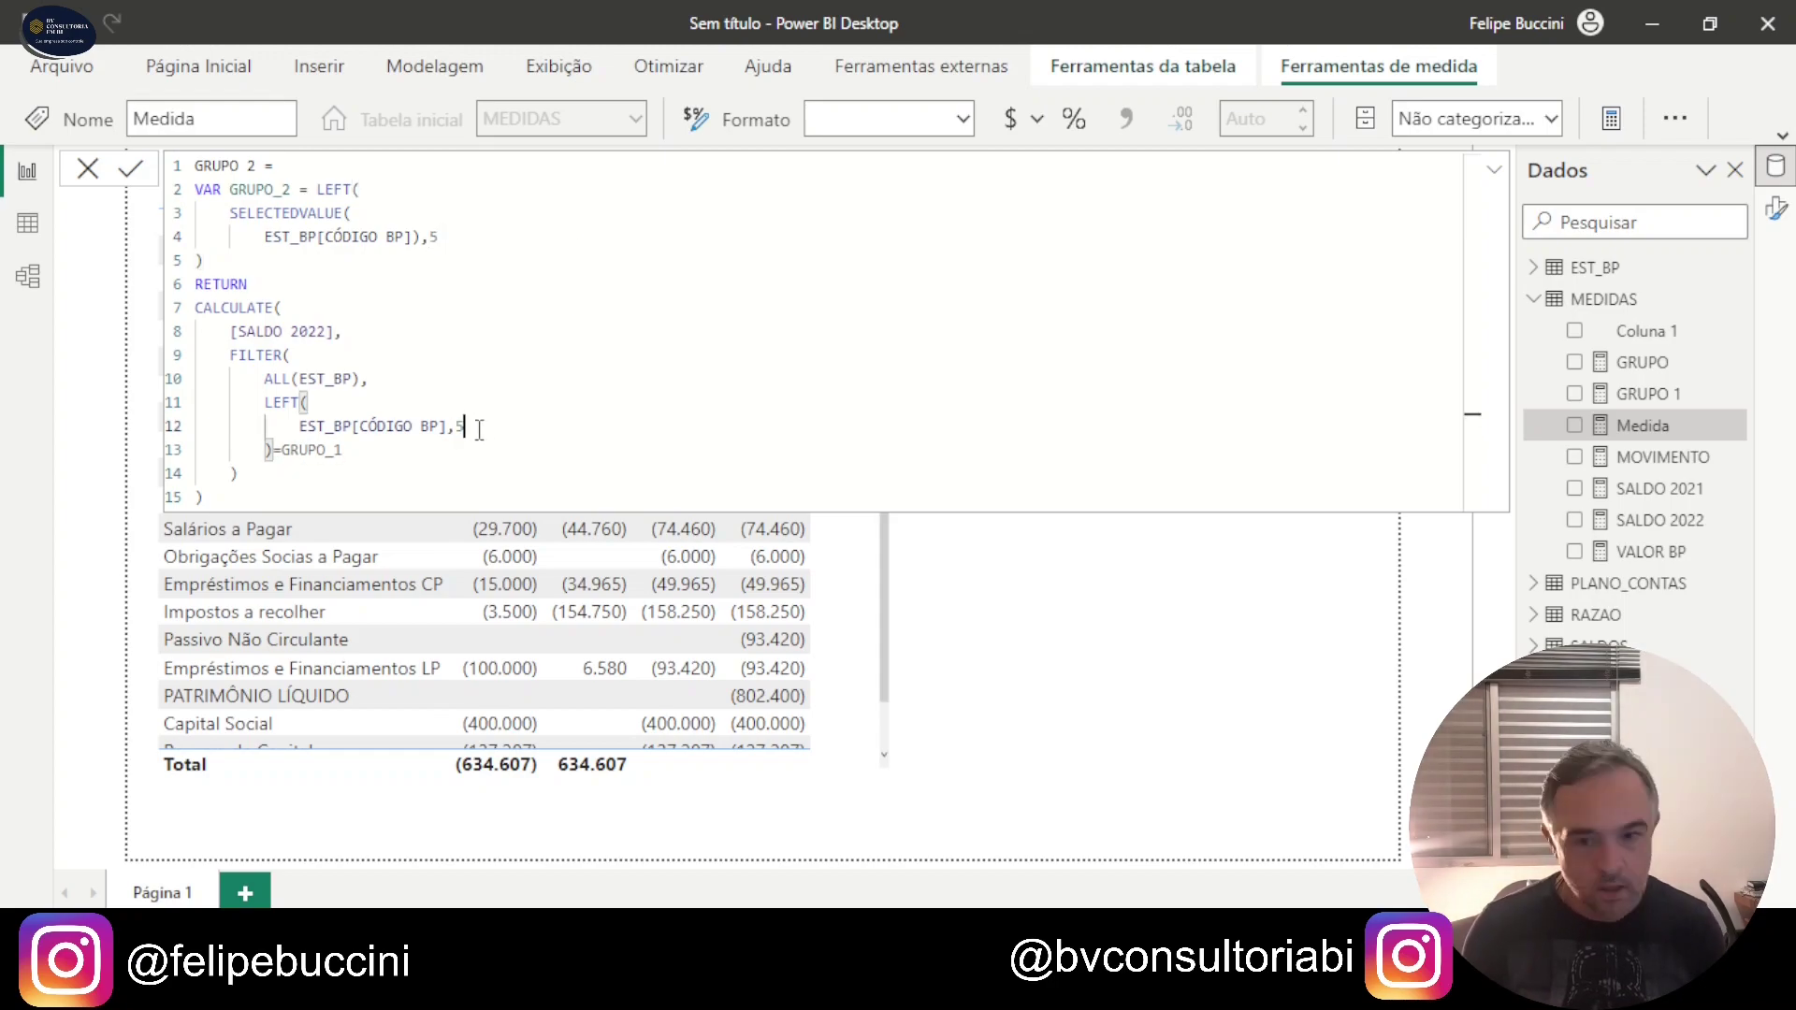
Step: Change the filter condition to compare with the GRUPO_2 variable and commit the GRUPO 2 measure
left_click(358, 450)
key("BackSpace")
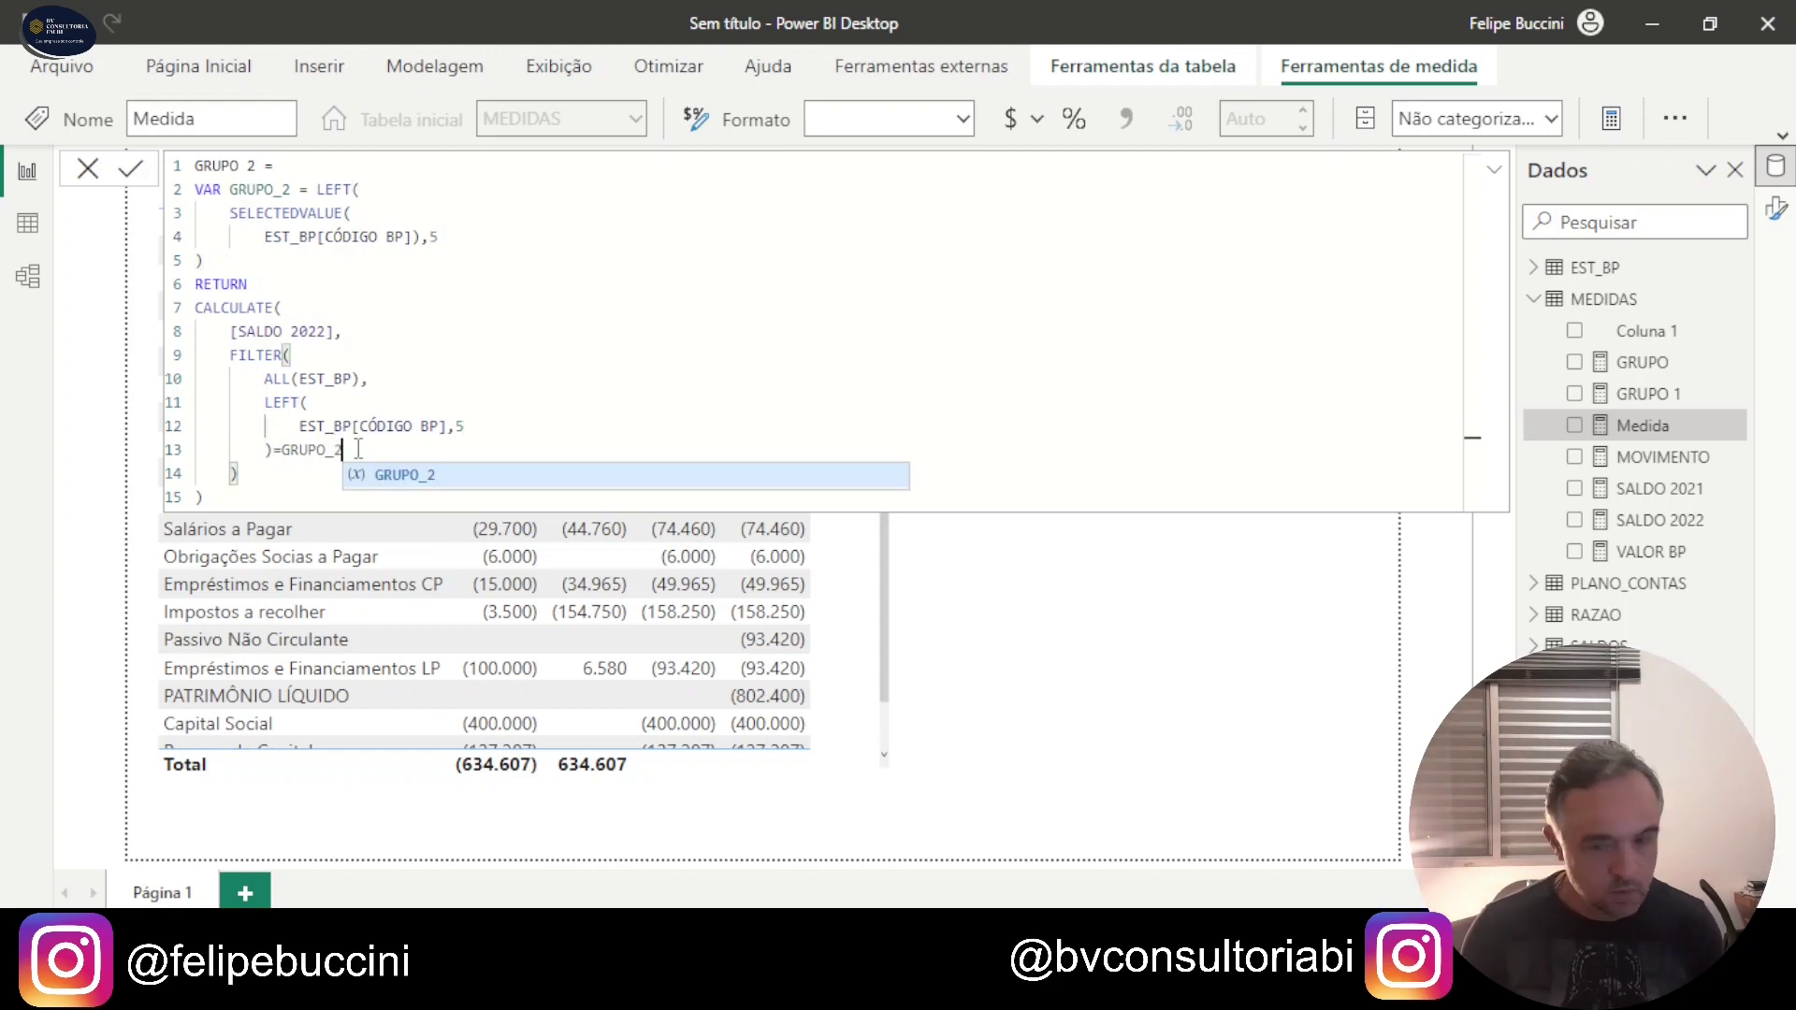
type("2")
left_click(256, 496)
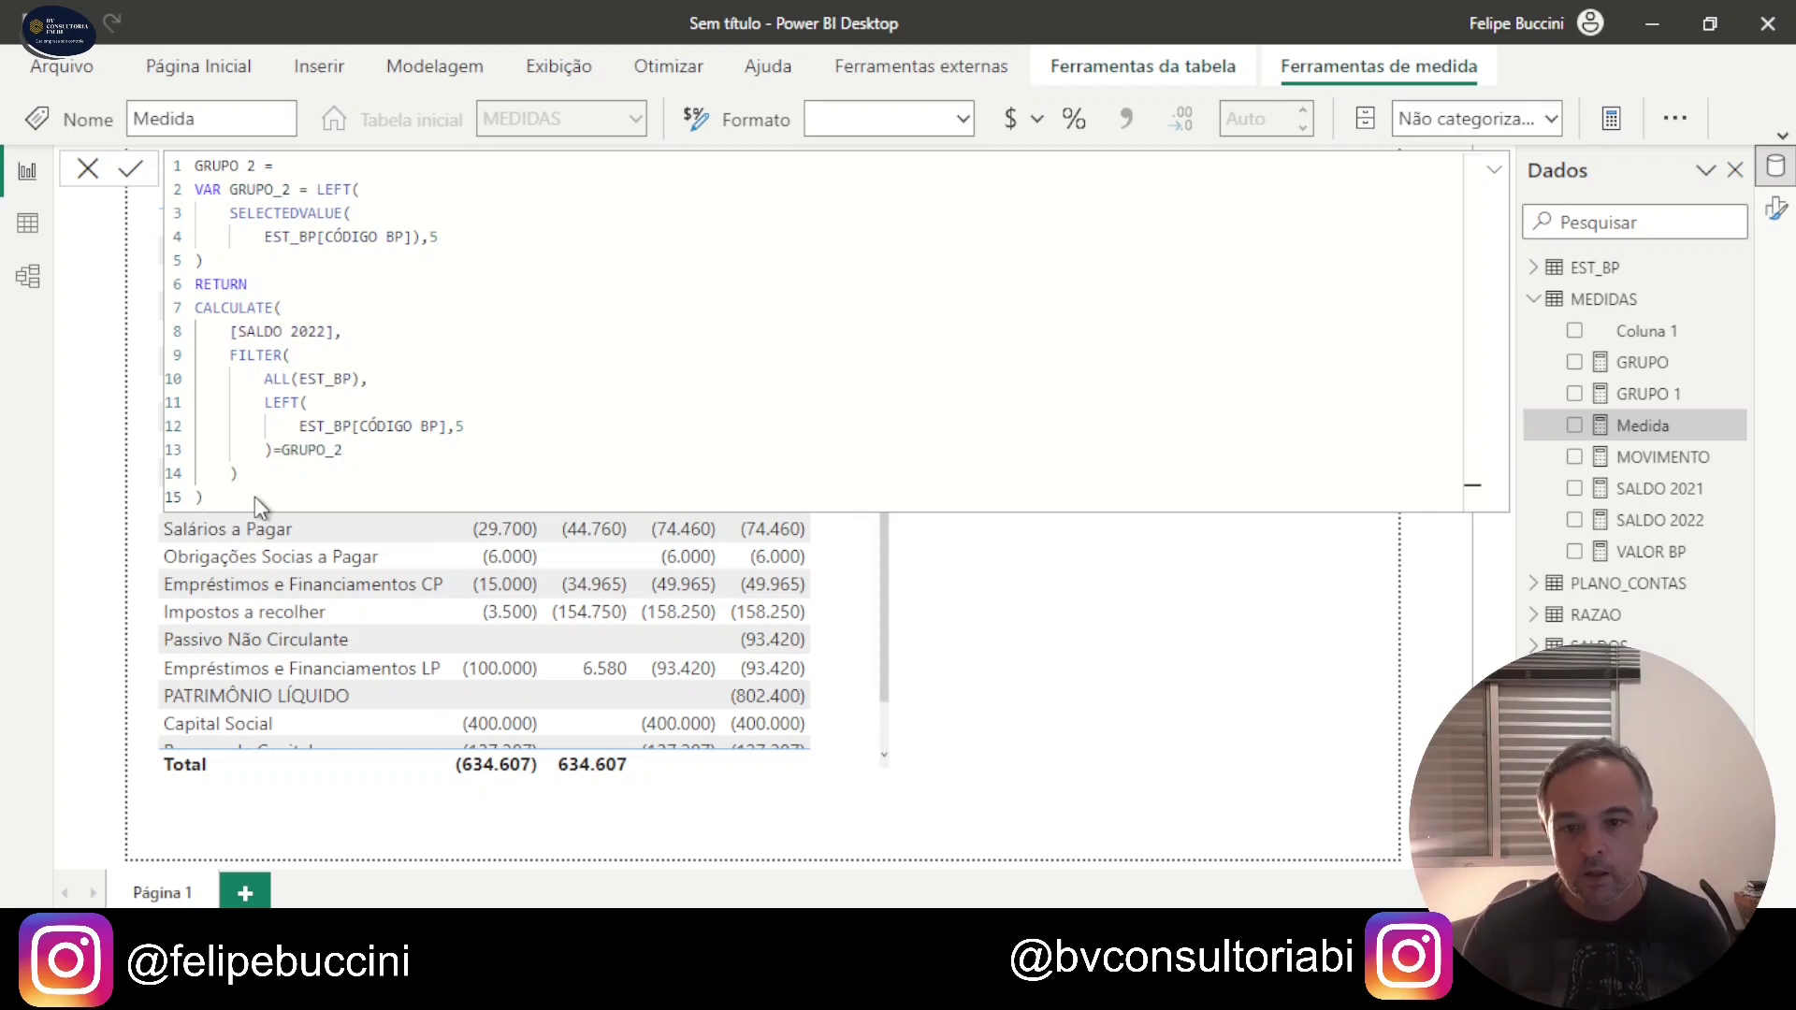
key("Return")
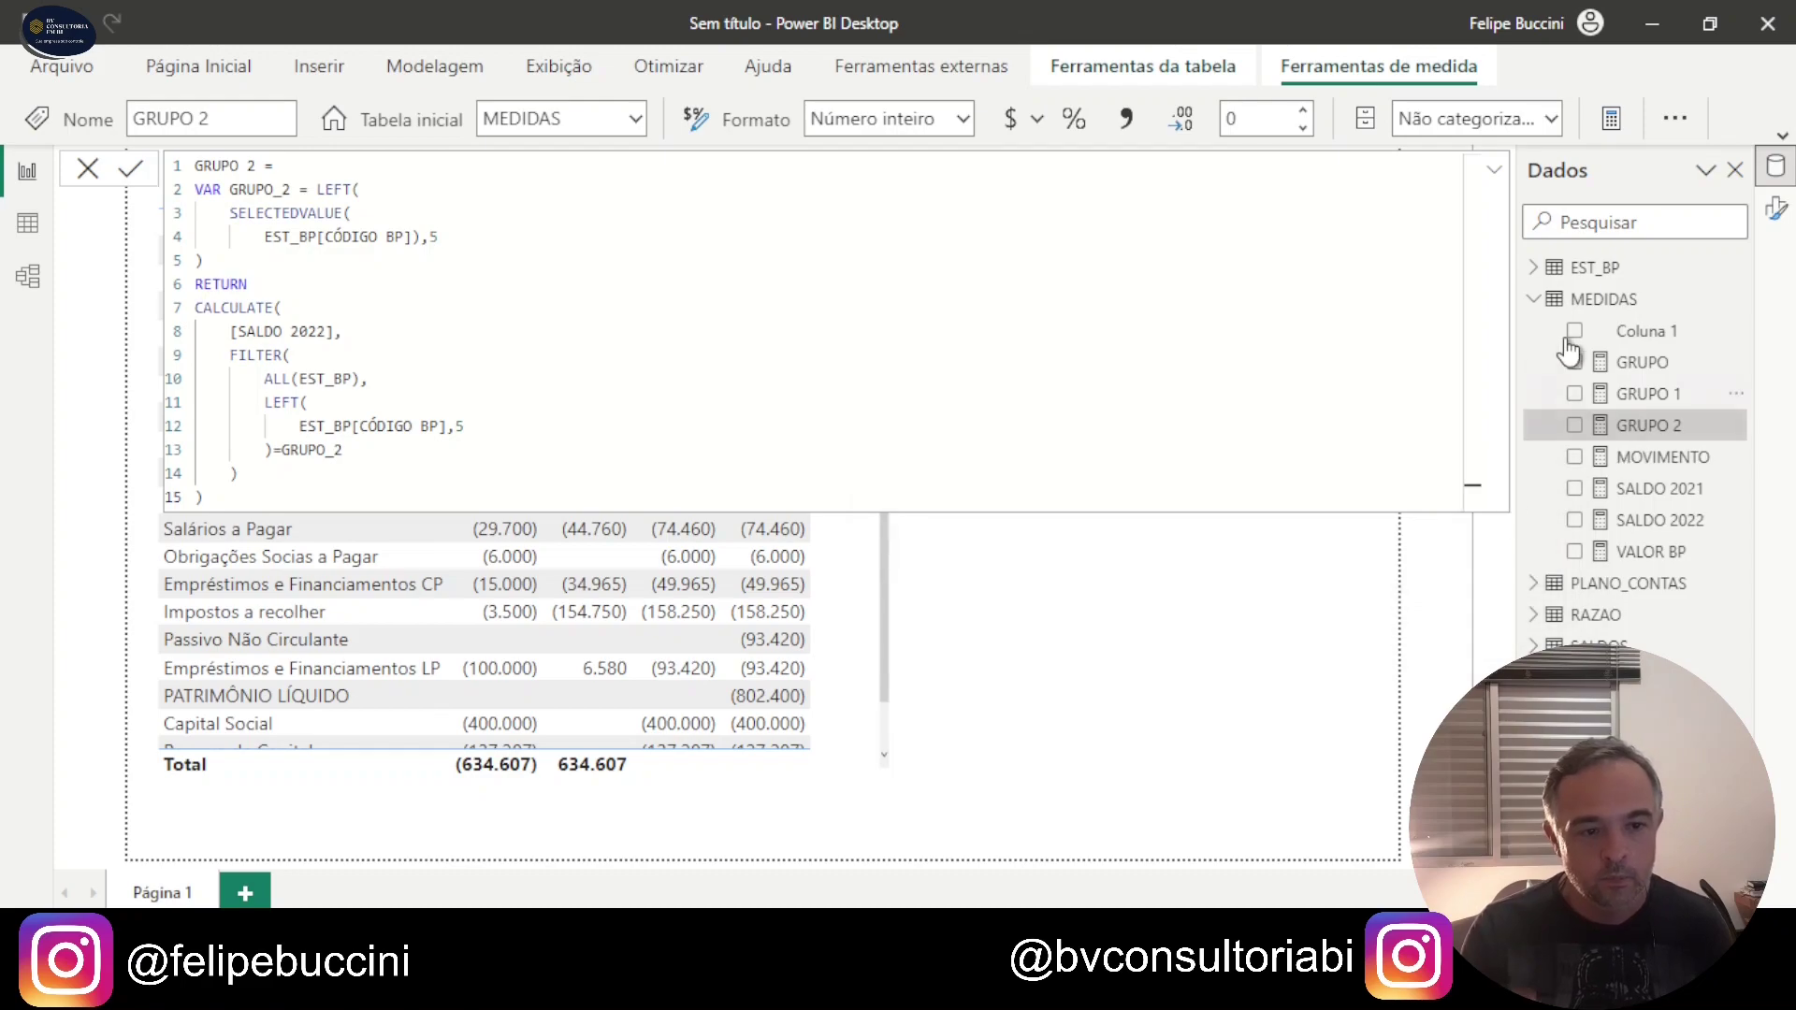
left_click(1616, 301)
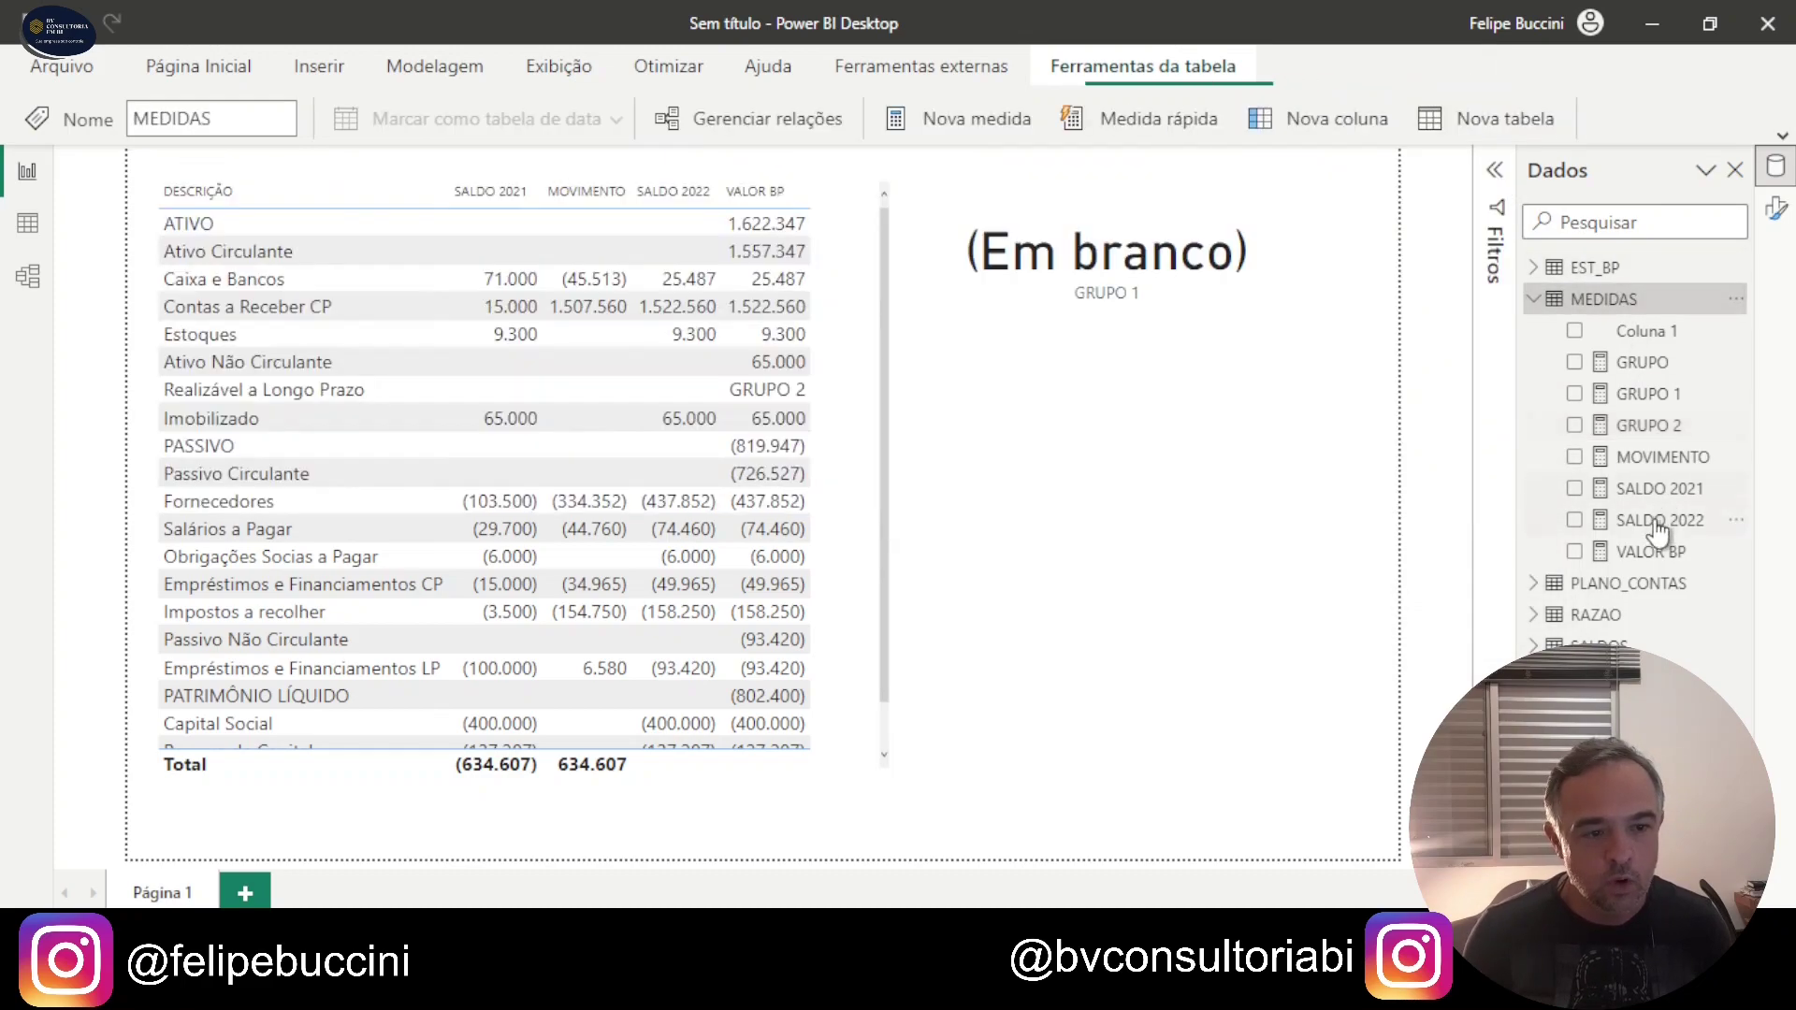
Step: In the VALOR BP measure, replace the "GRUPO 2" text for case "G2" with the [GRUPO 2] measure and commit the formula
left_click(1651, 550)
left_click_drag(283, 333, 360, 331)
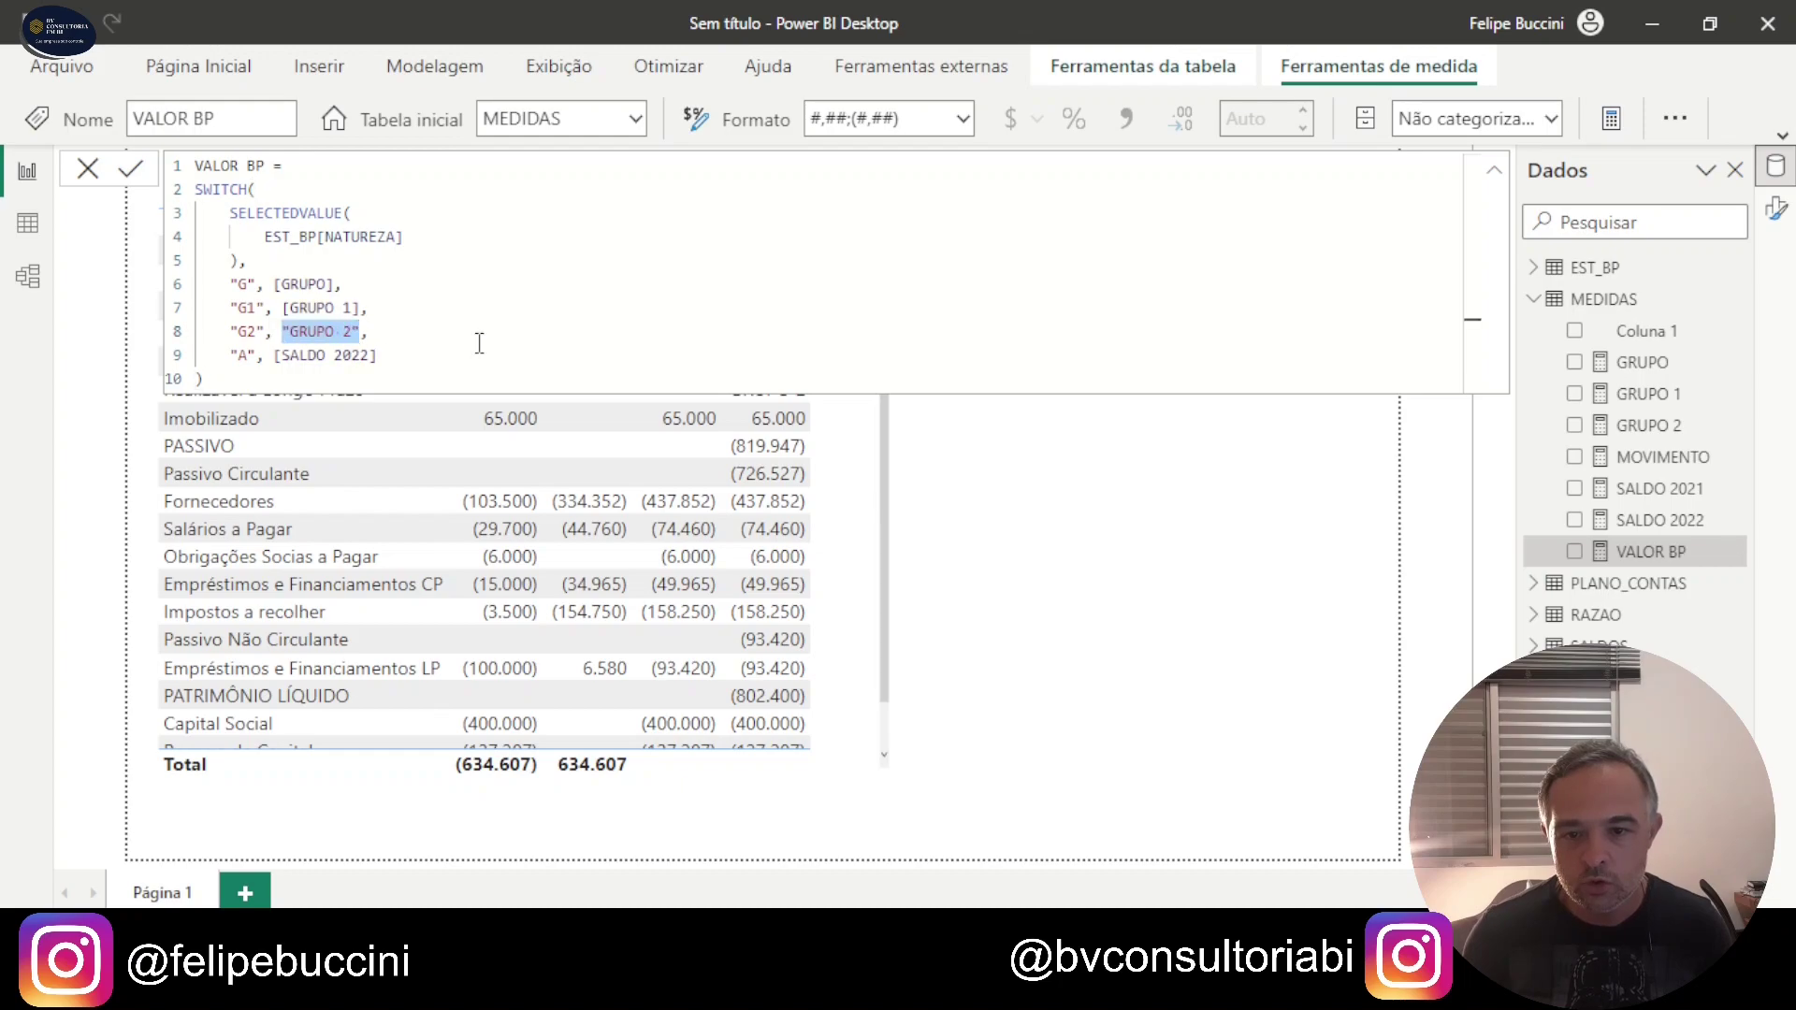
type("GRU")
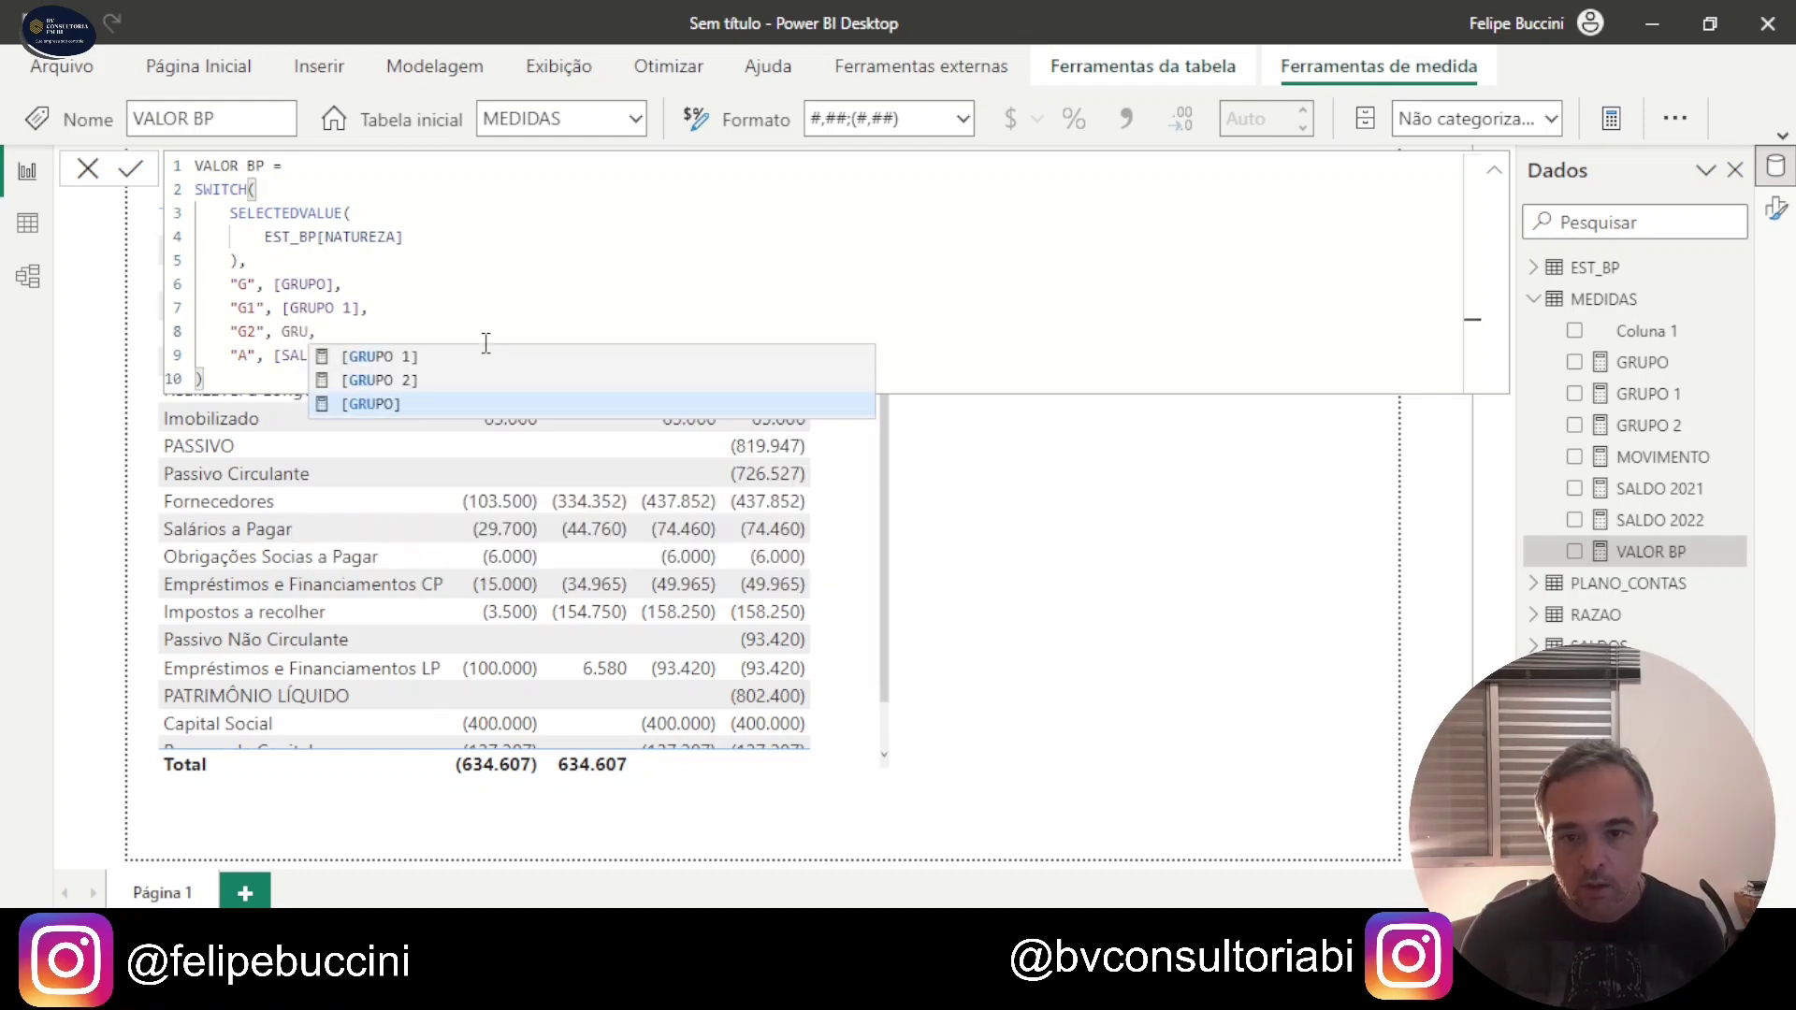
key("Up")
key("Tab")
left_click(447, 371)
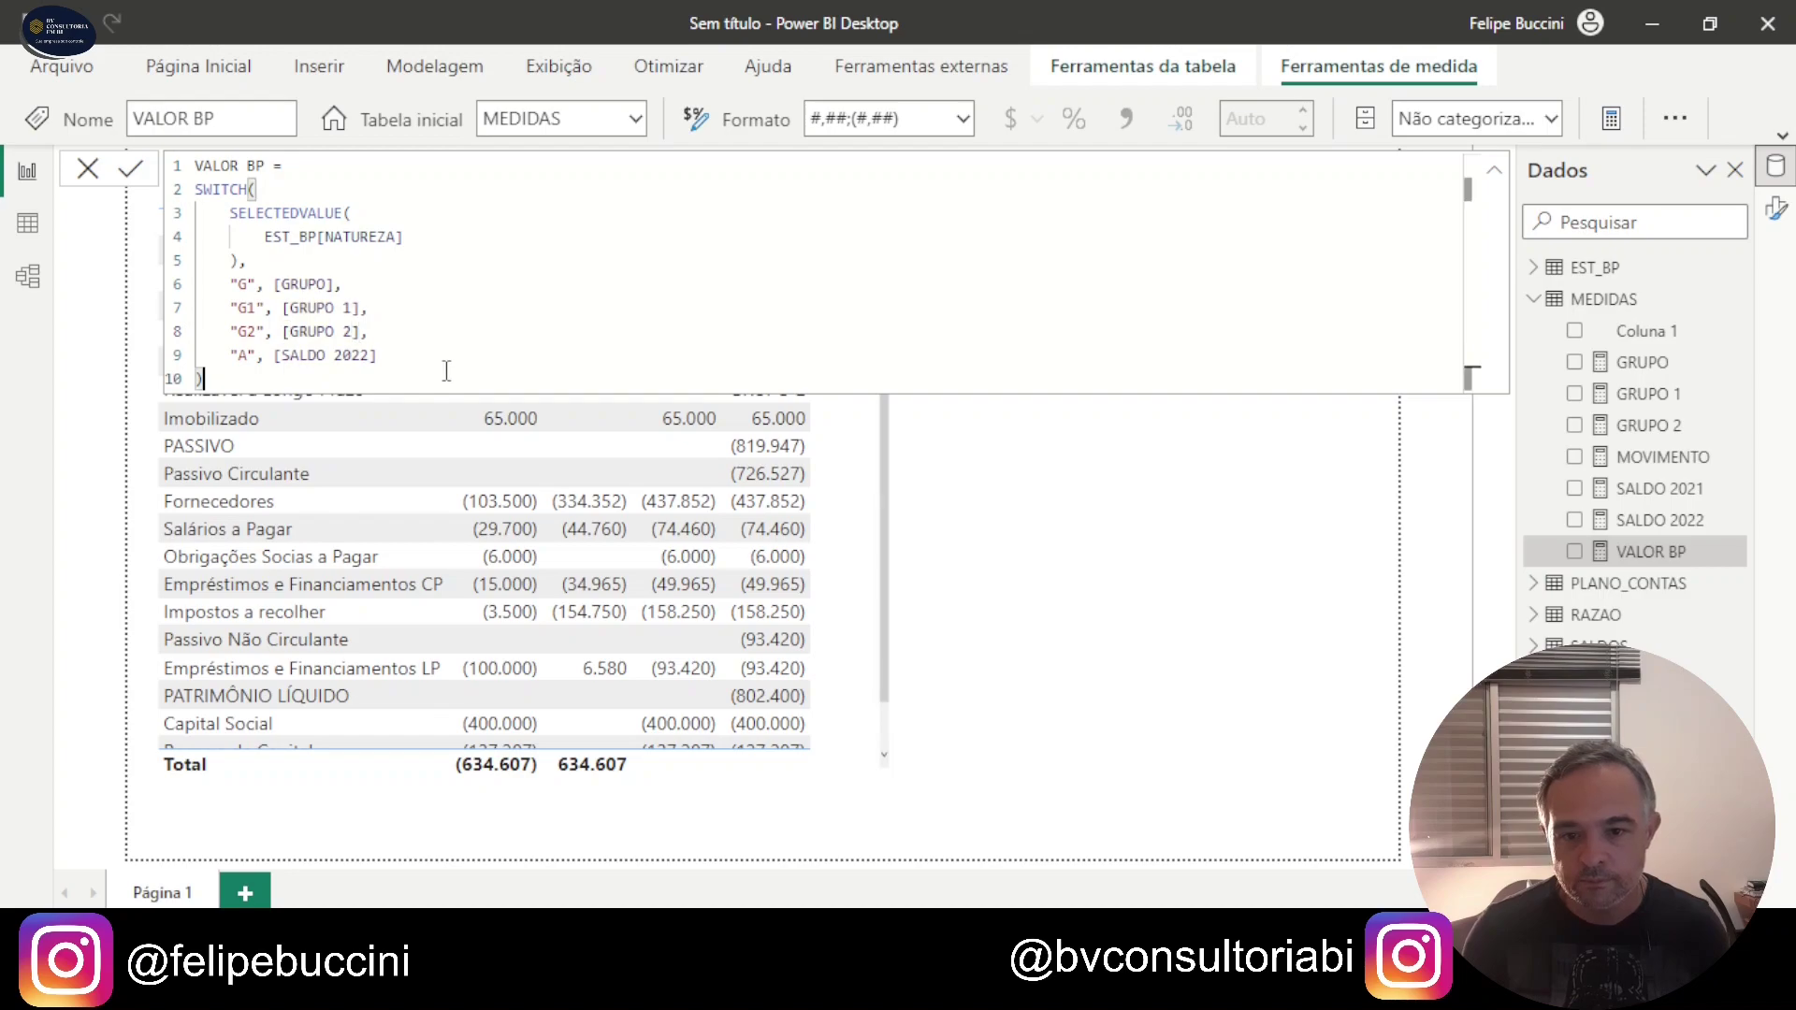
key("Return")
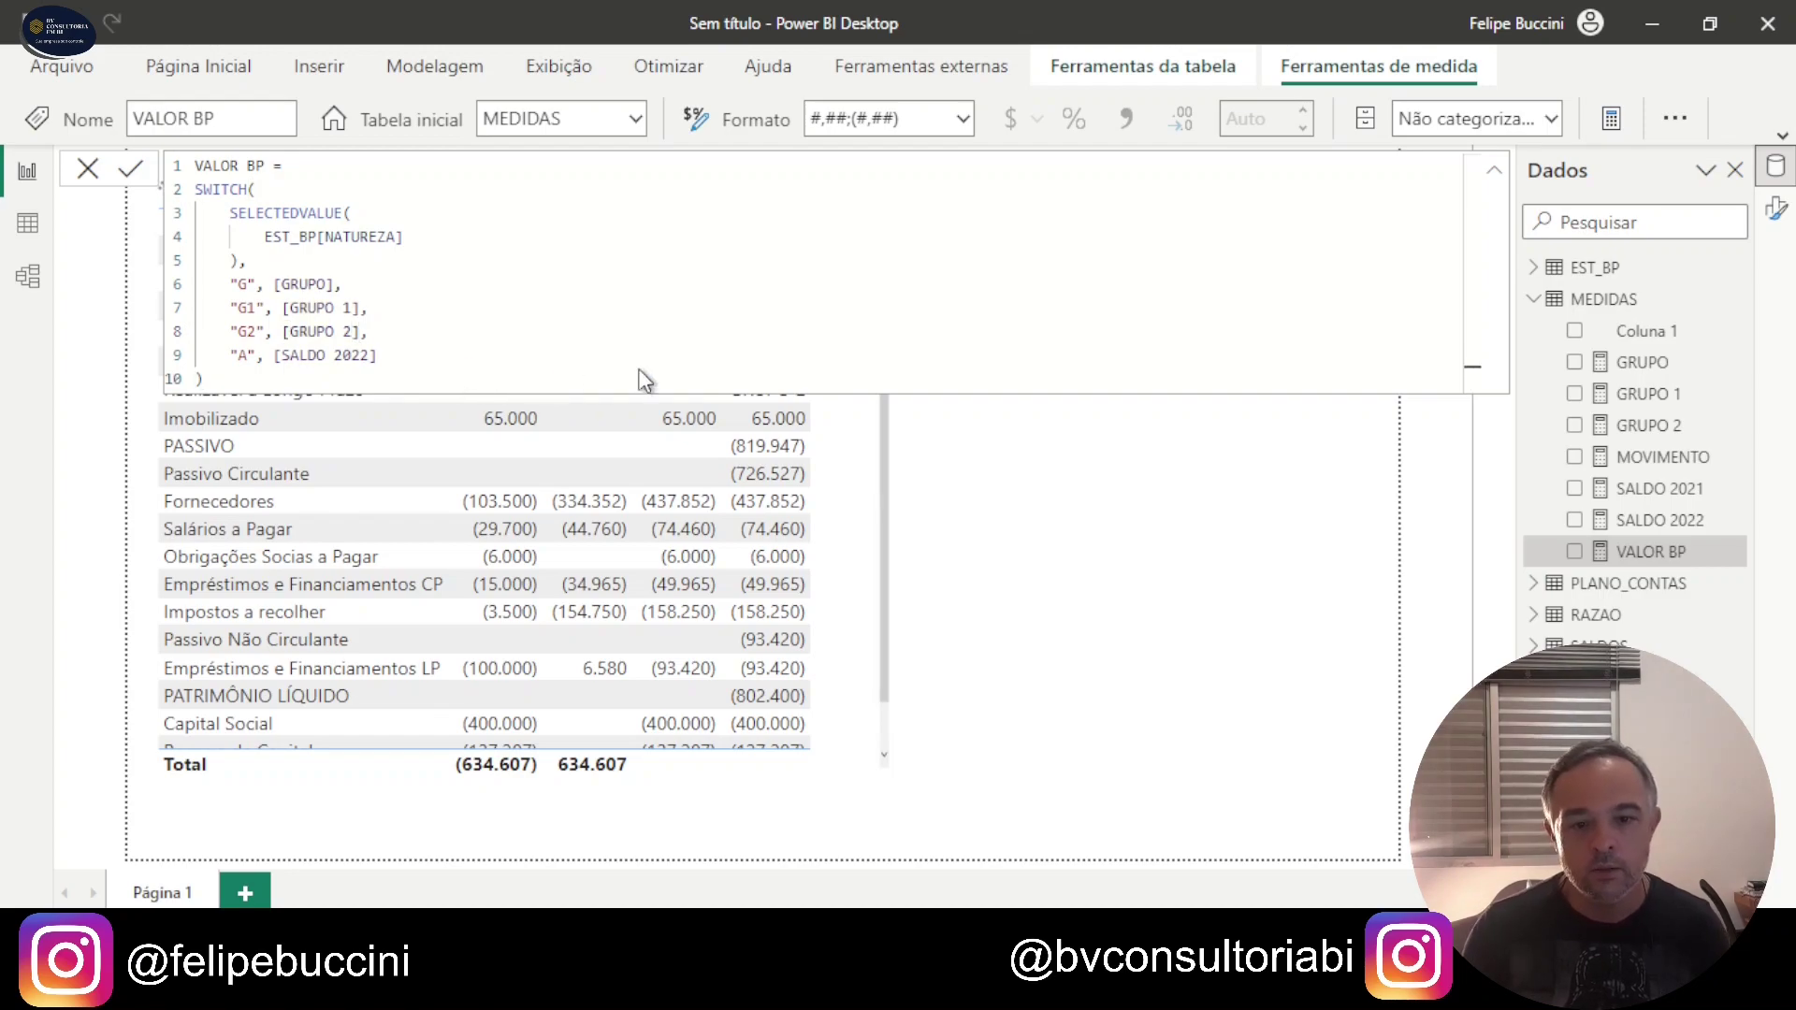
left_click(1603, 299)
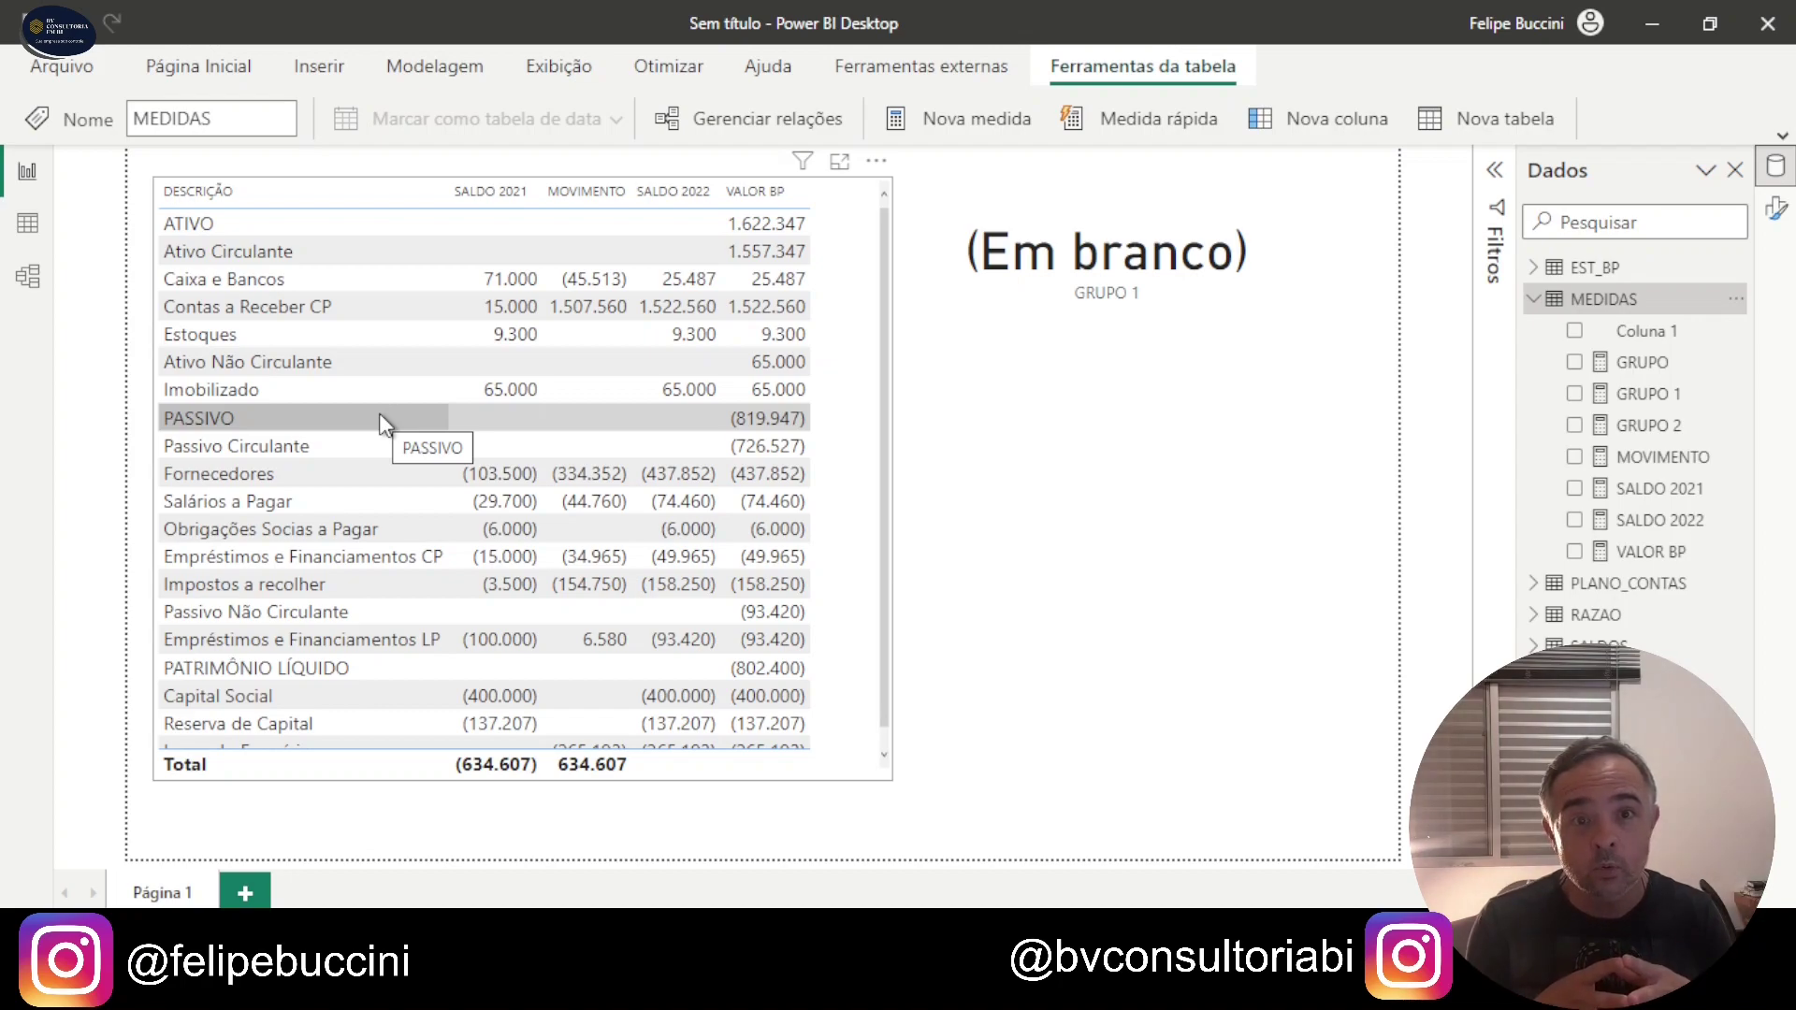
Step: Delete the GRUPO 1 card from the report page and review the balance sheet table down to its last row
left_click(1216, 323)
left_click(1278, 304)
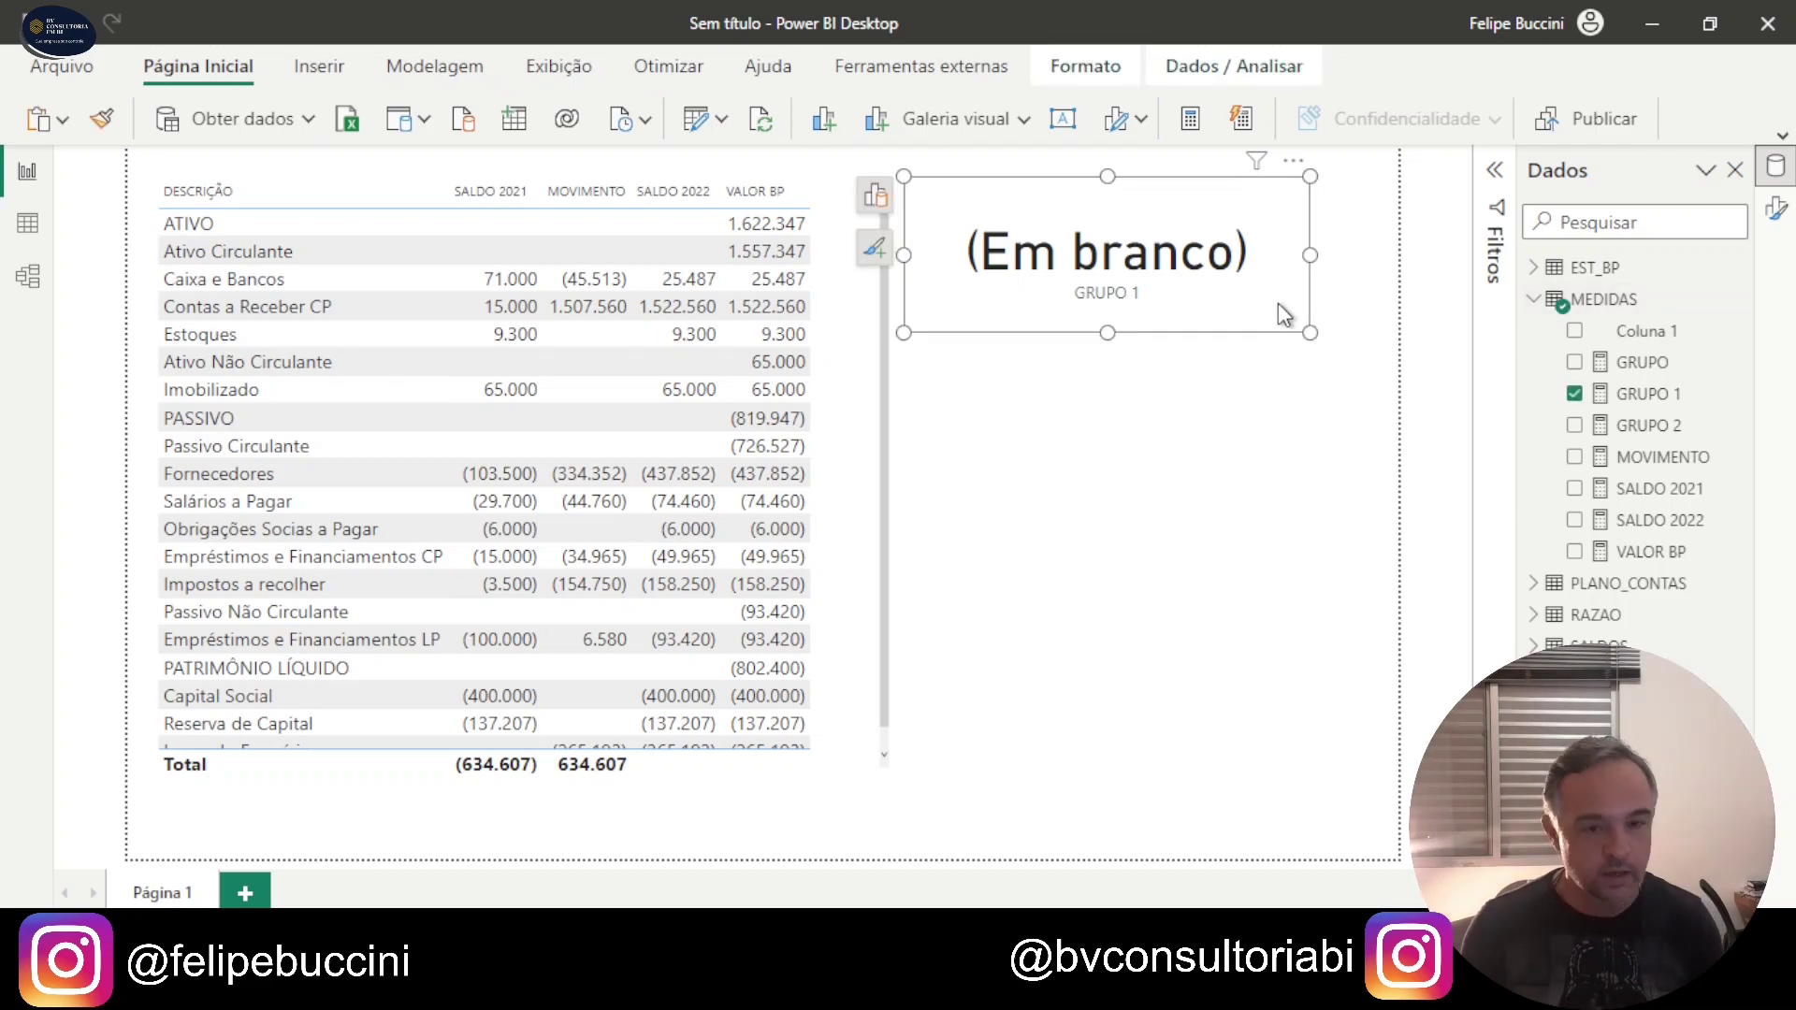
key("Delete")
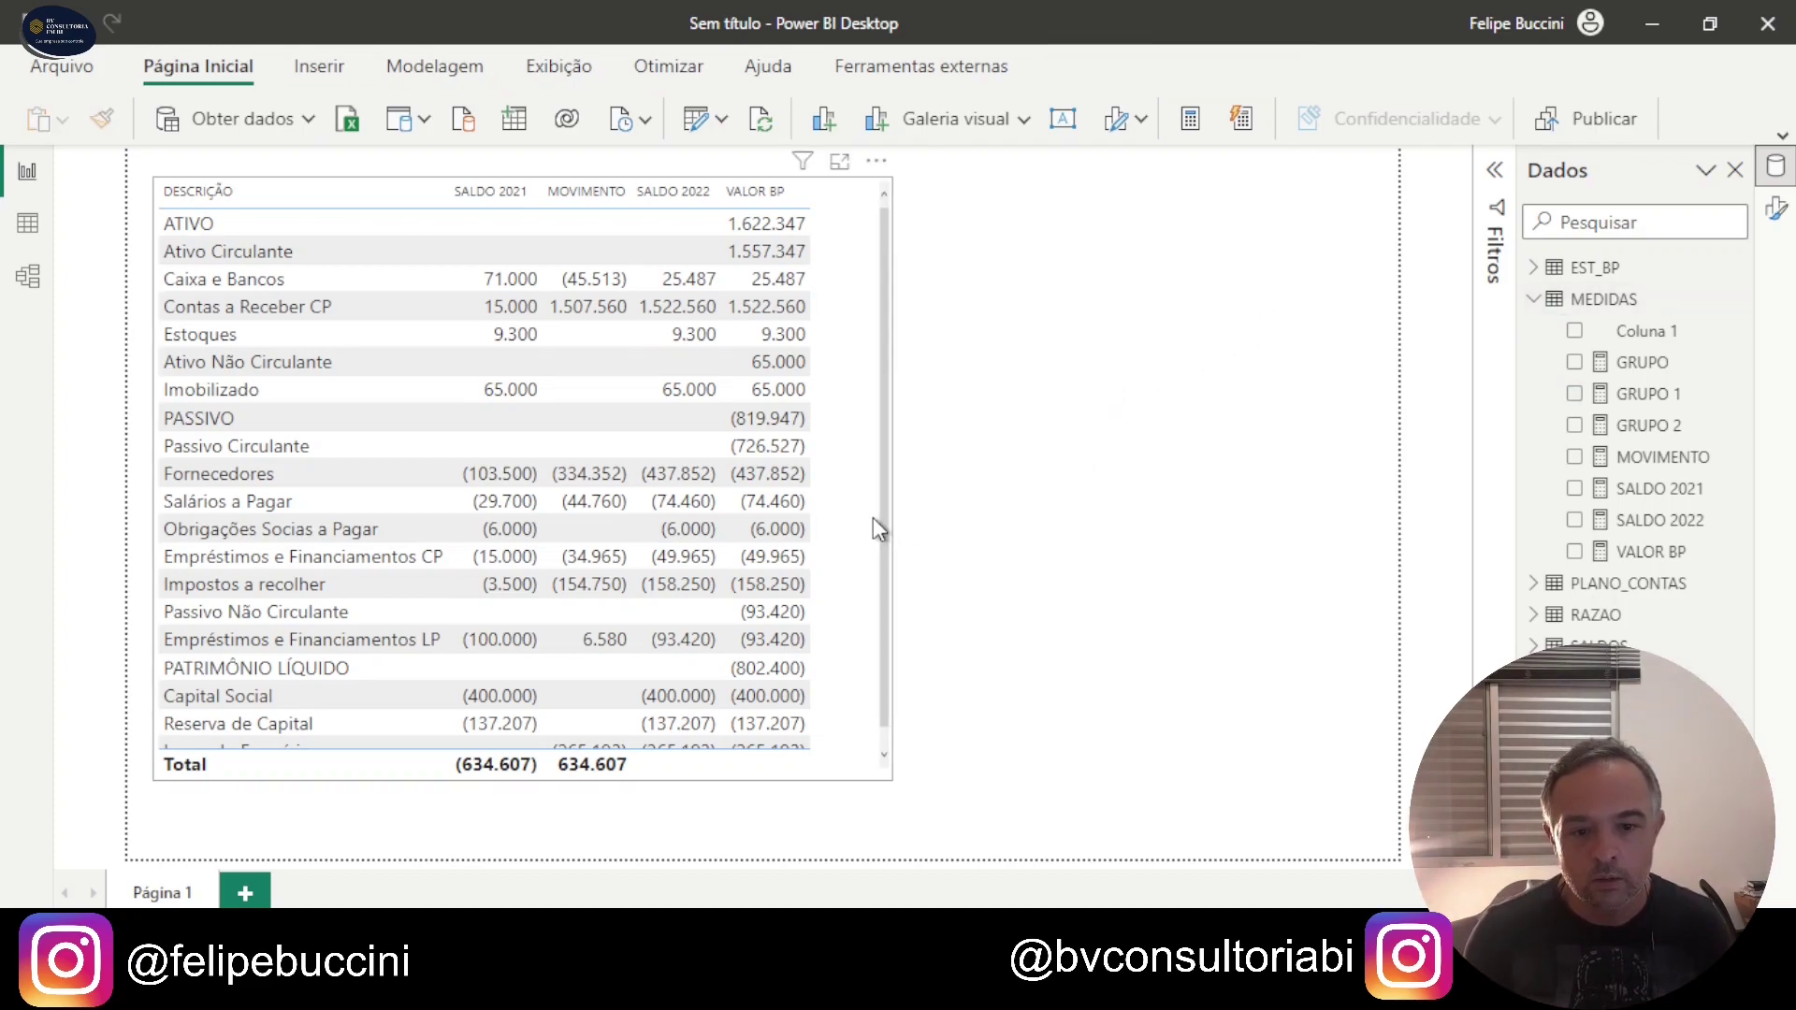
scroll(550, 505, "down", 1)
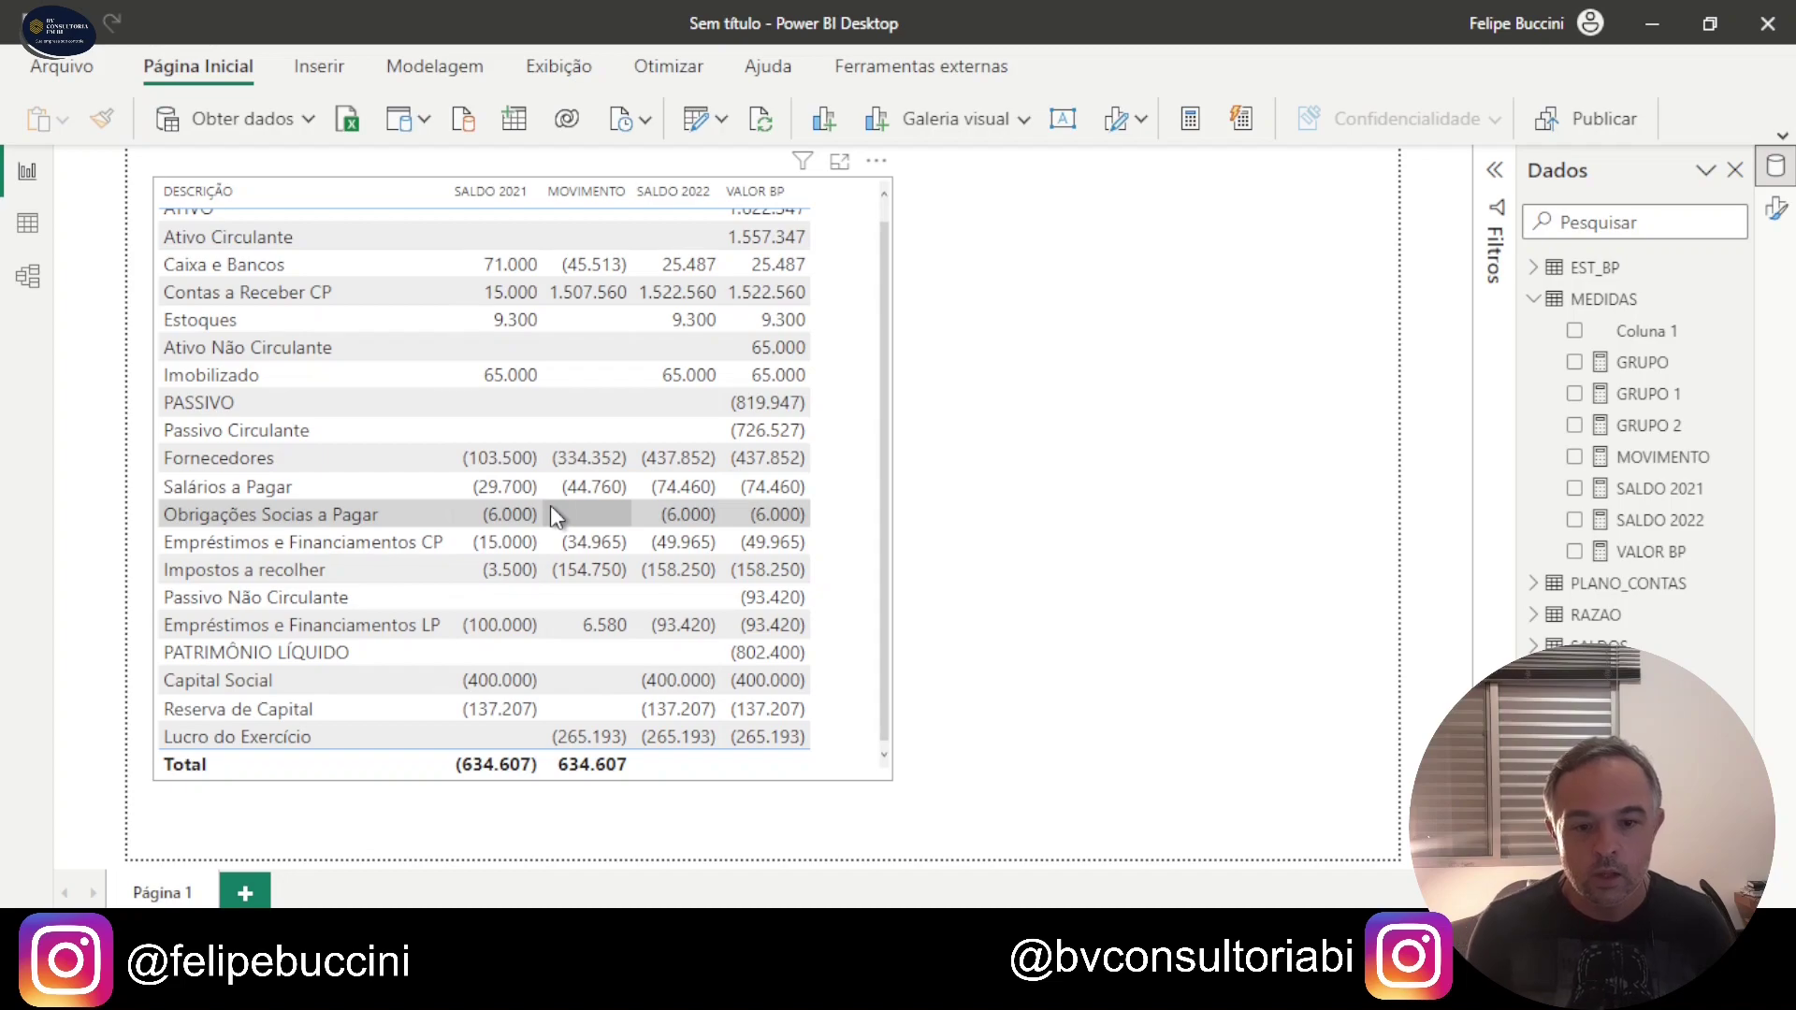
scroll(550, 505, "up", 1)
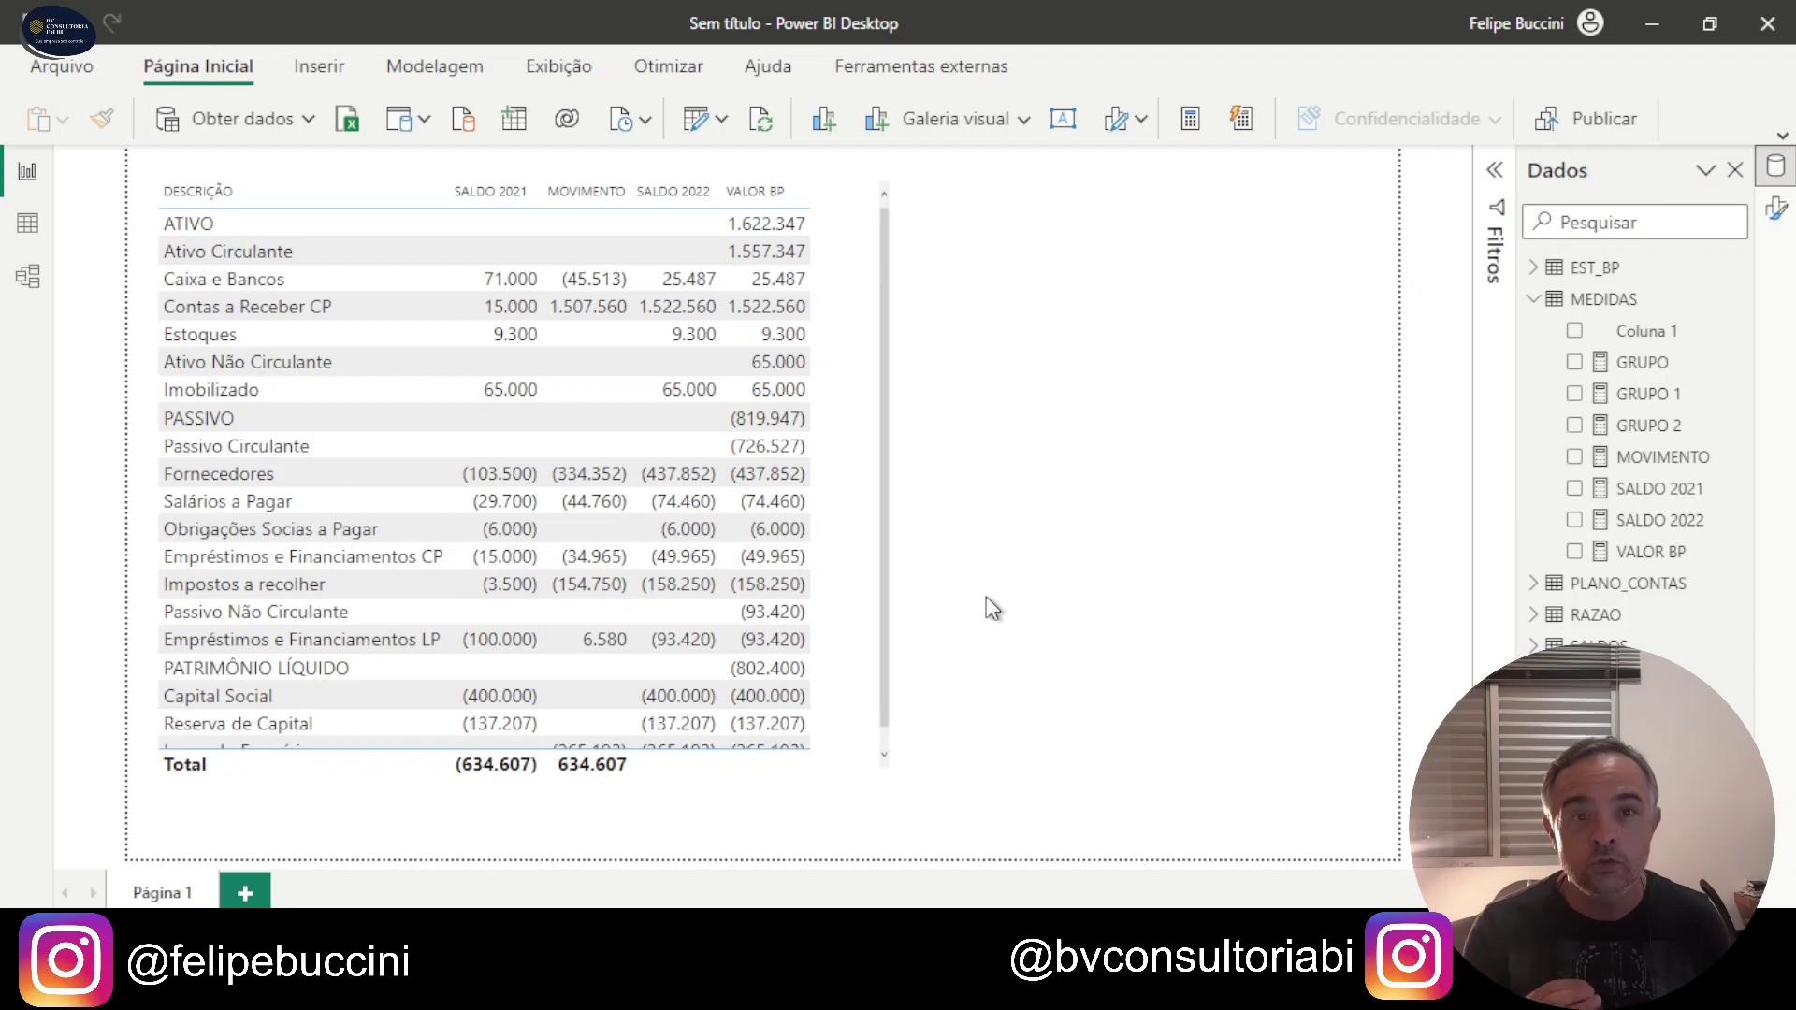
Step: Insert a matrix visual on a new report page, moving it away from the canvas corner and enlarging it
left_click(246, 894)
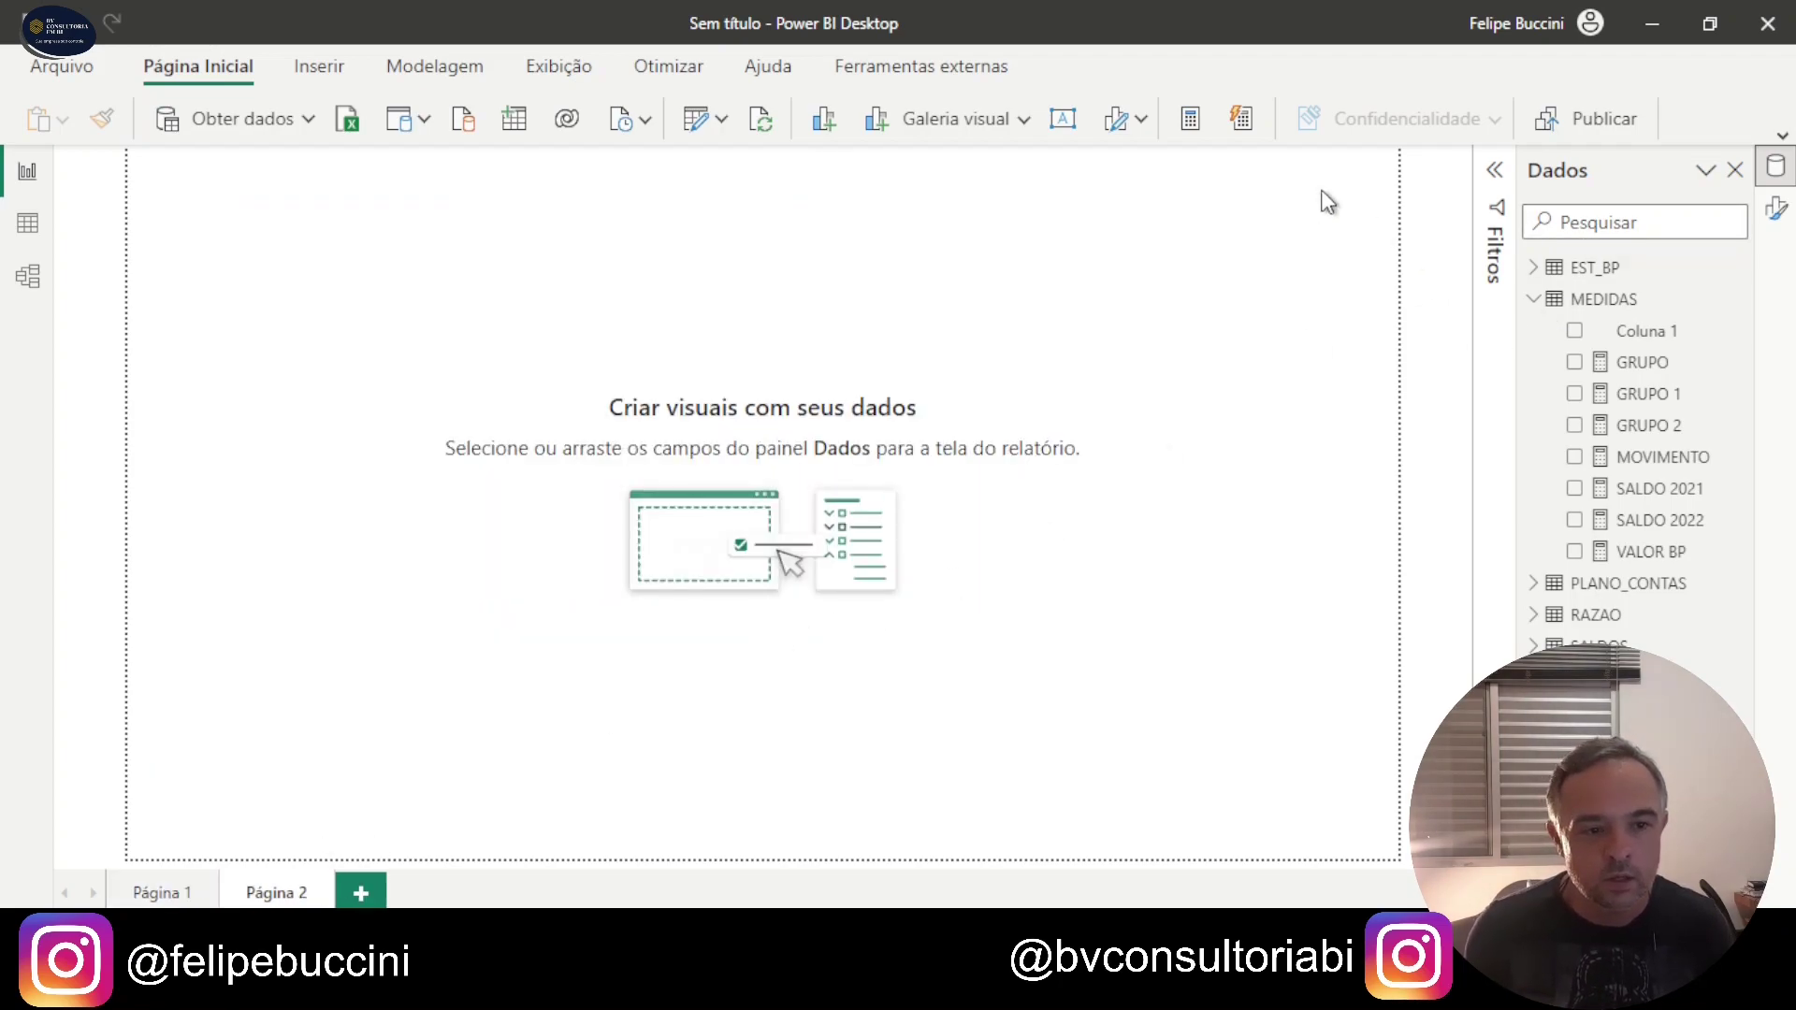
left_click(1021, 118)
scroll(682, 692, "down", 5)
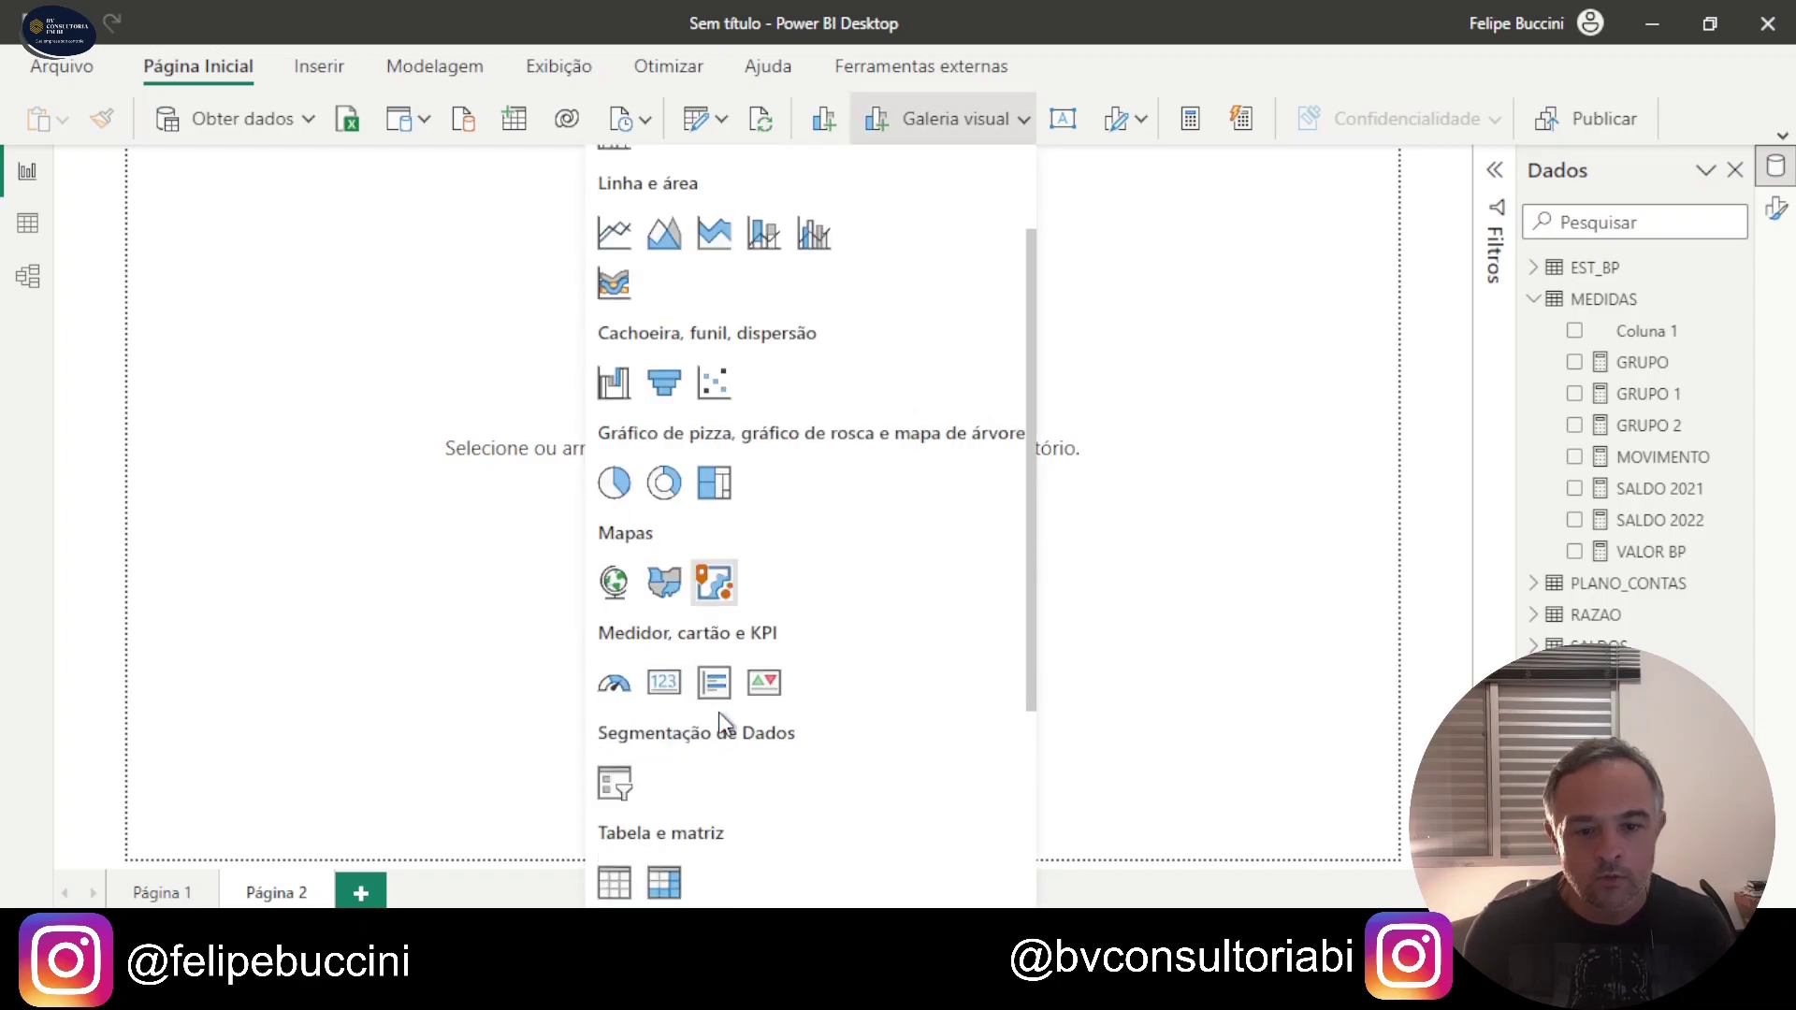
left_click(664, 547)
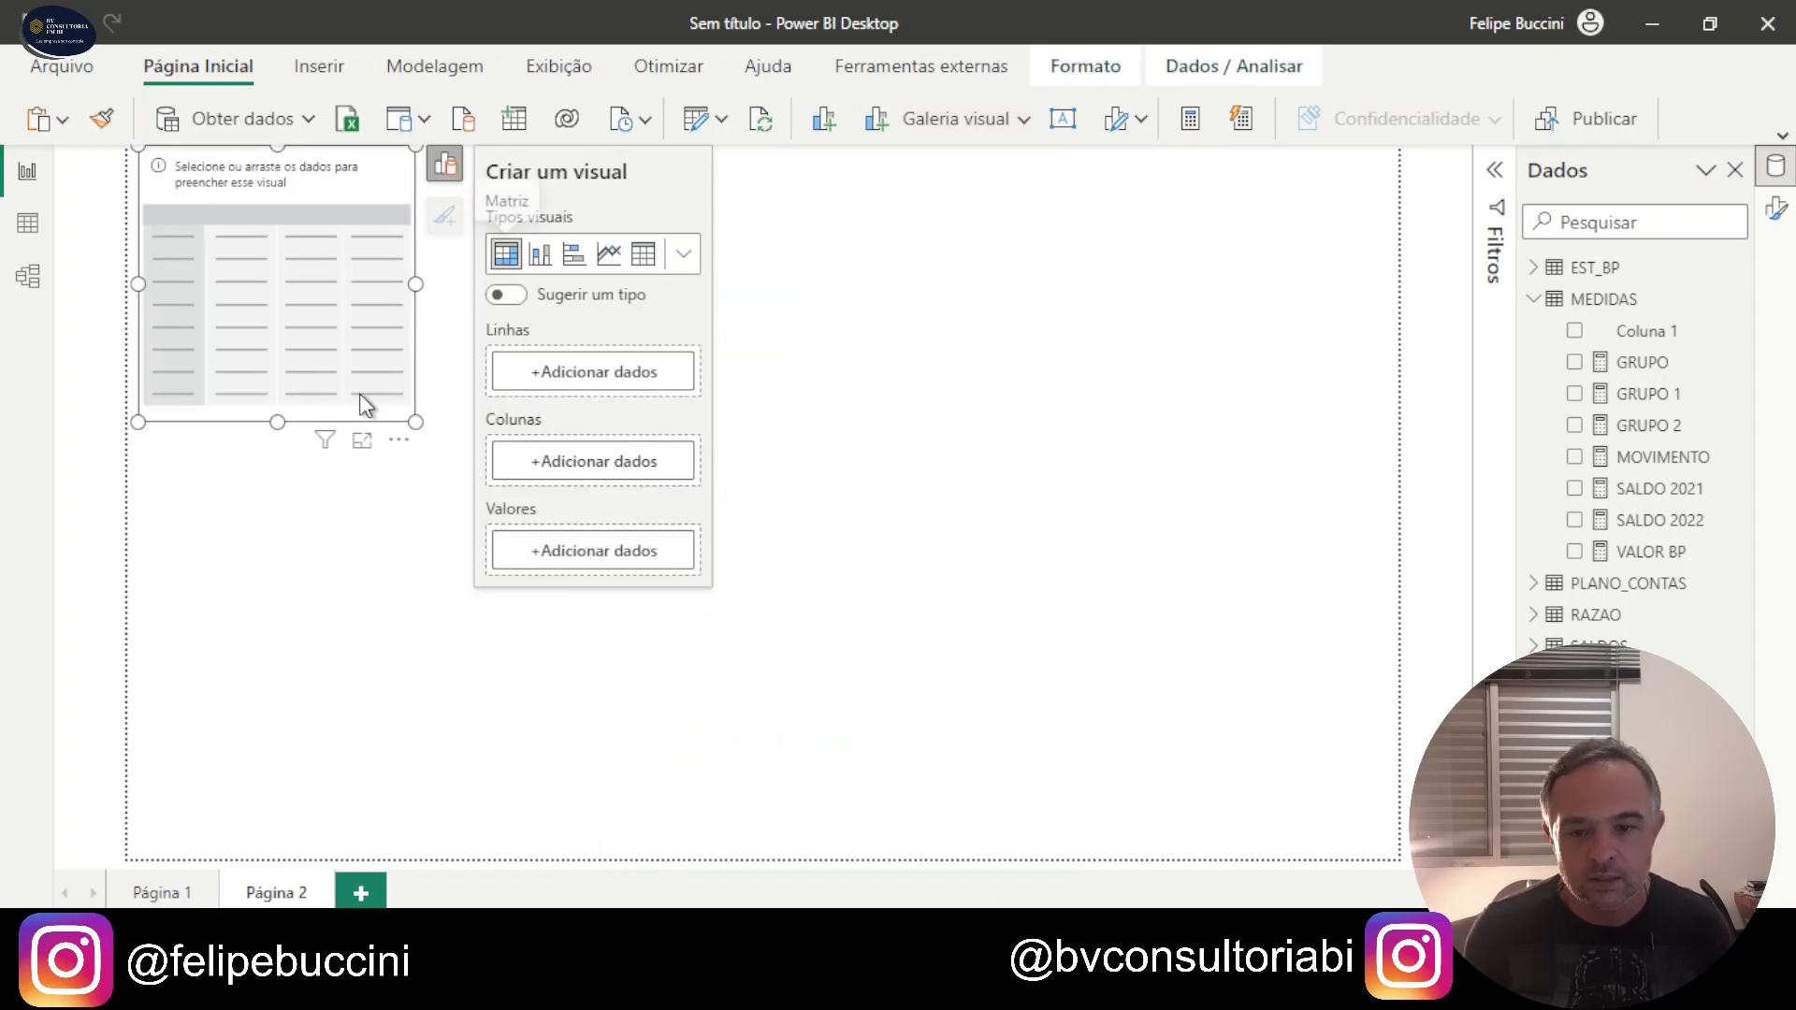
left_click_drag(354, 351, 618, 418)
left_click_drag(682, 491, 753, 532)
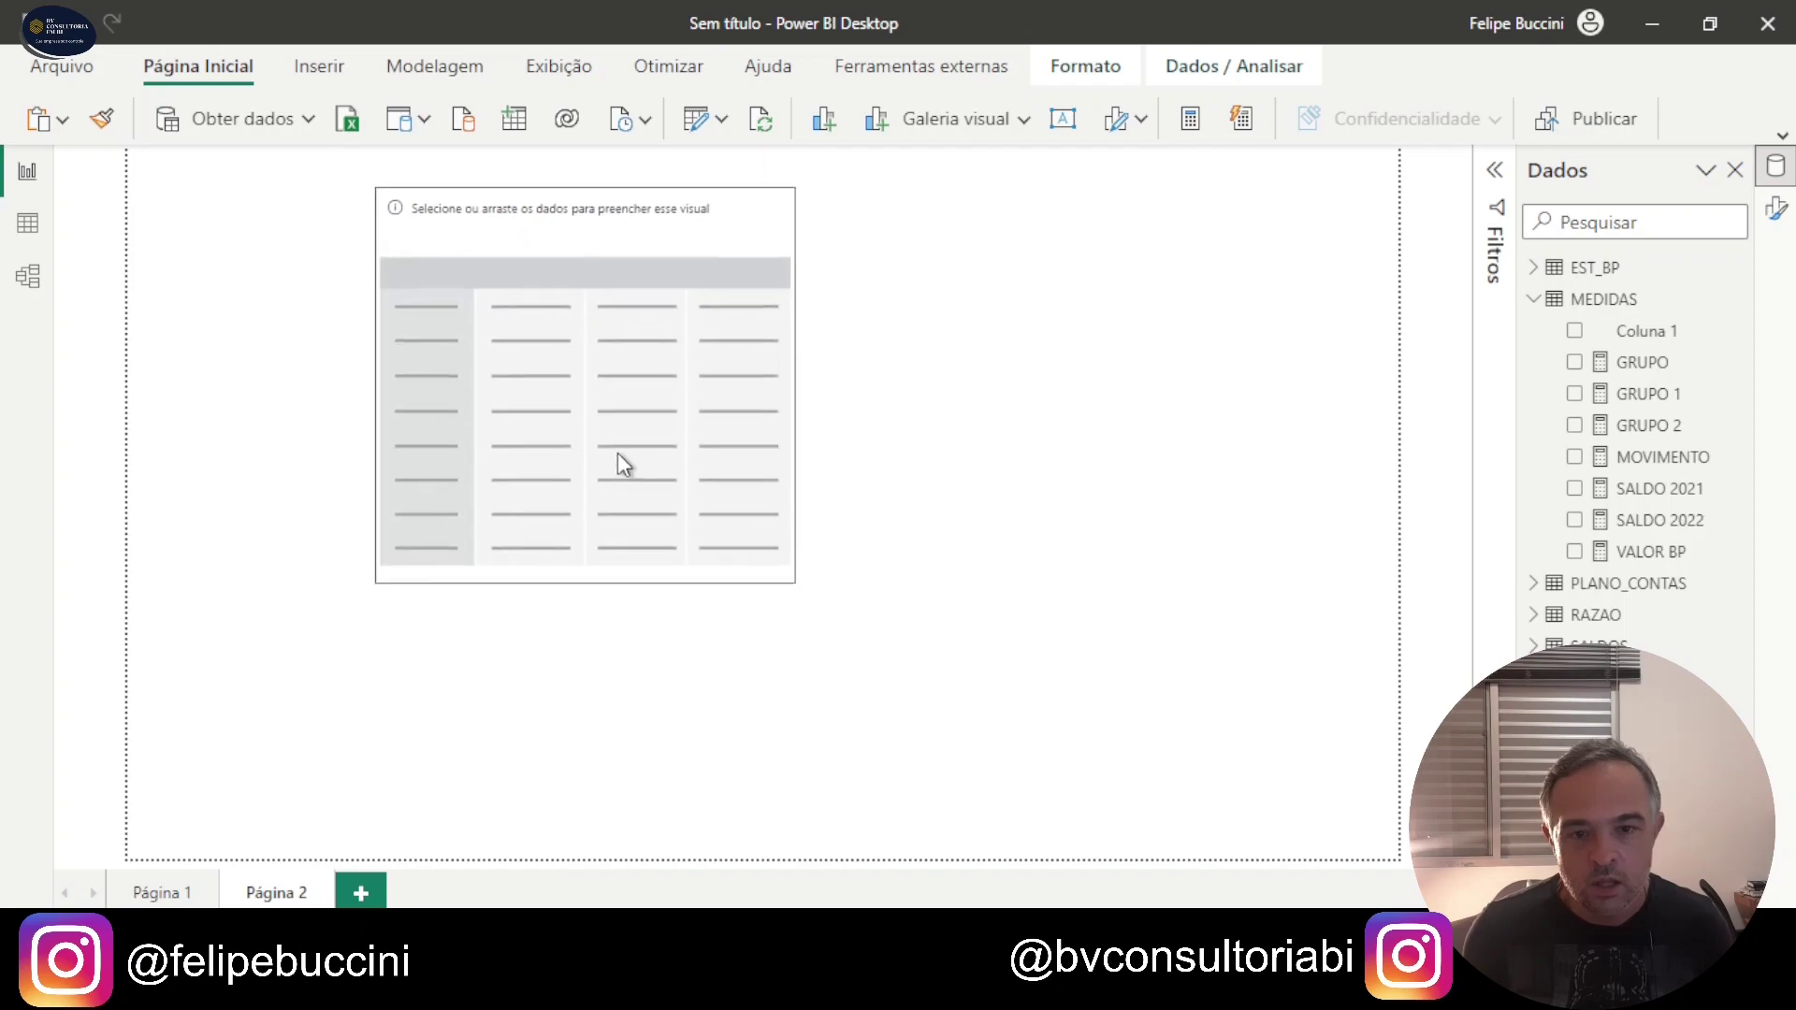
Step: Add EST_BP's DESCRIÇÃO field and the VALOR BP measure to the matrix, enlarging it so all rows fit
left_click(1532, 299)
left_click(1532, 268)
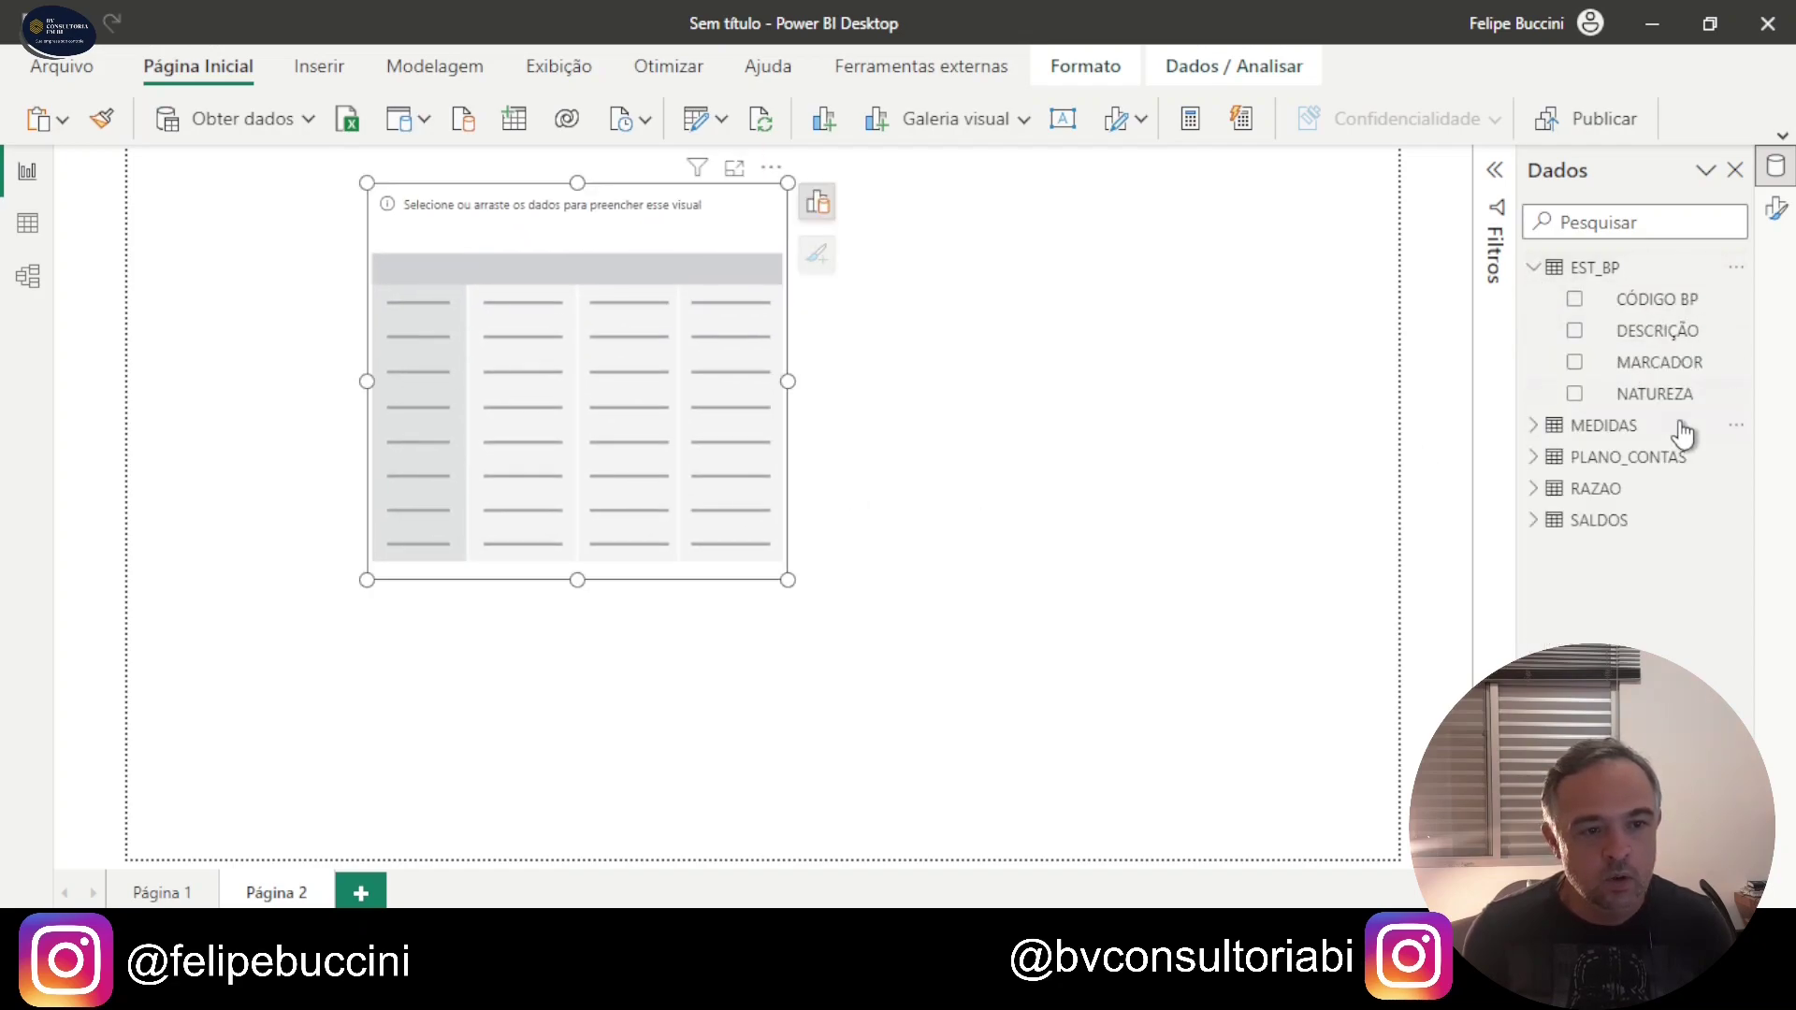
left_click_drag(1663, 338, 552, 342)
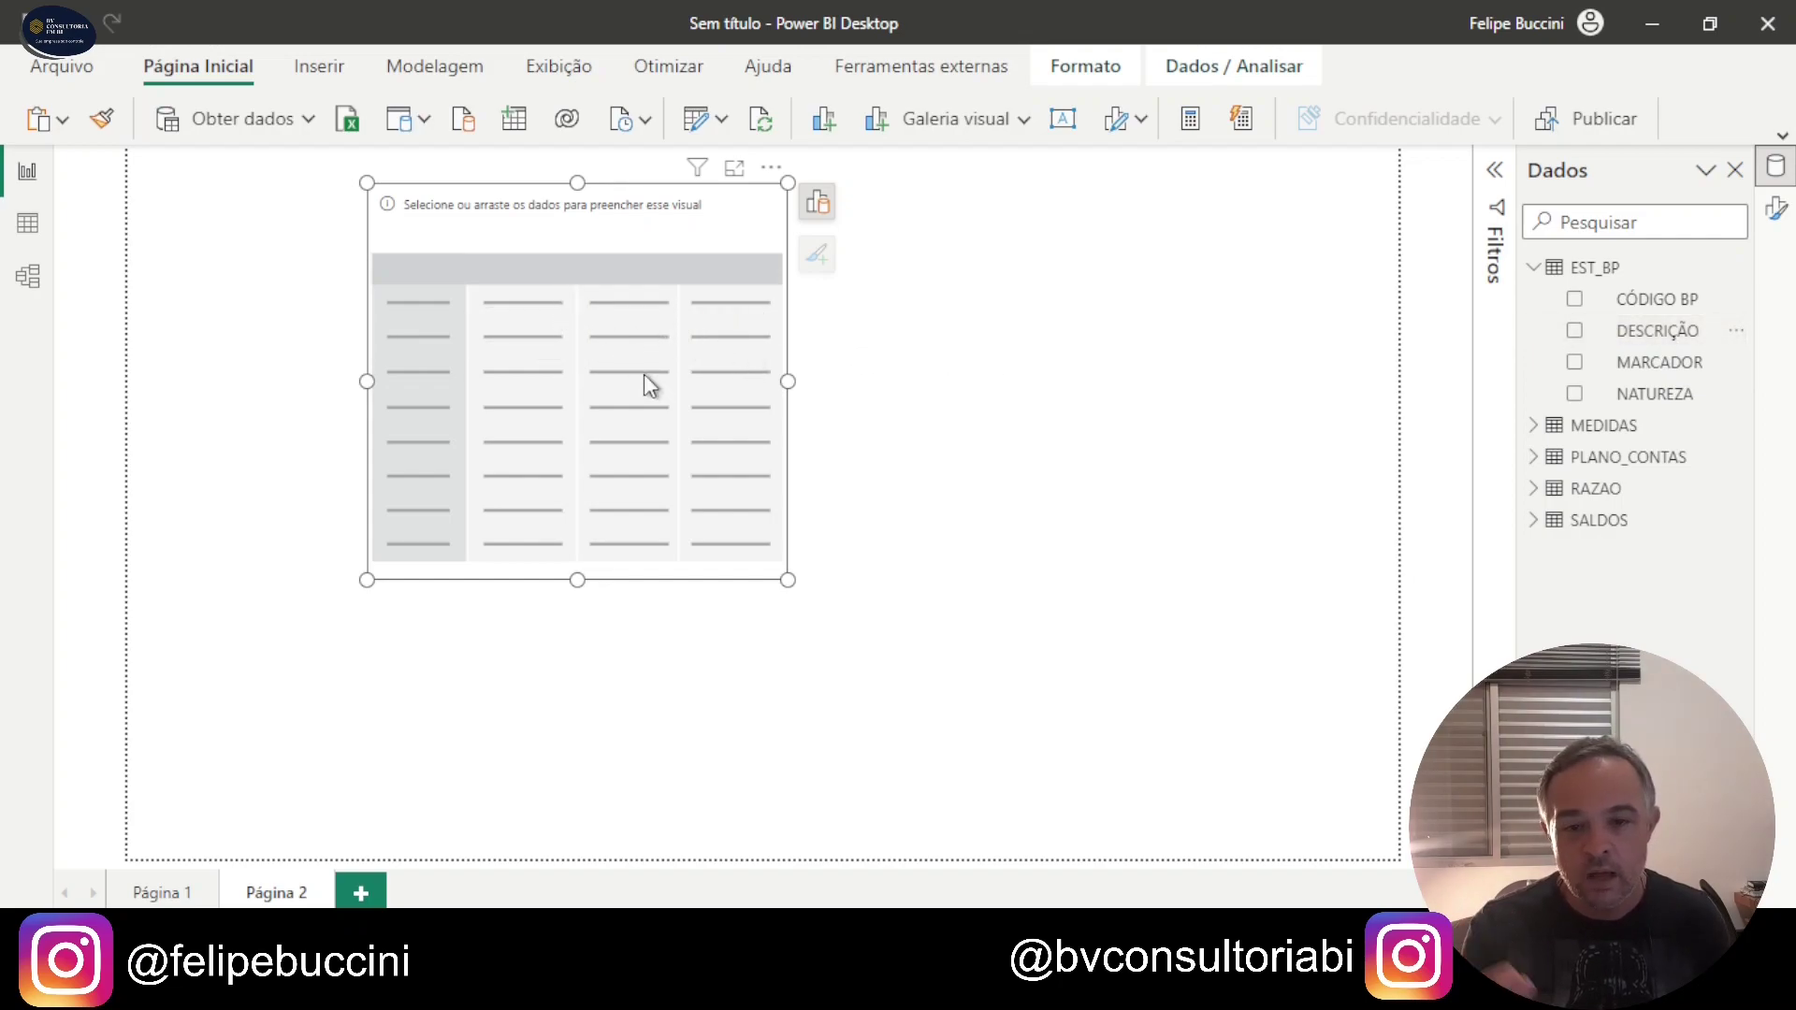
left_click_drag(1657, 340, 580, 385)
left_click_drag(786, 578, 859, 839)
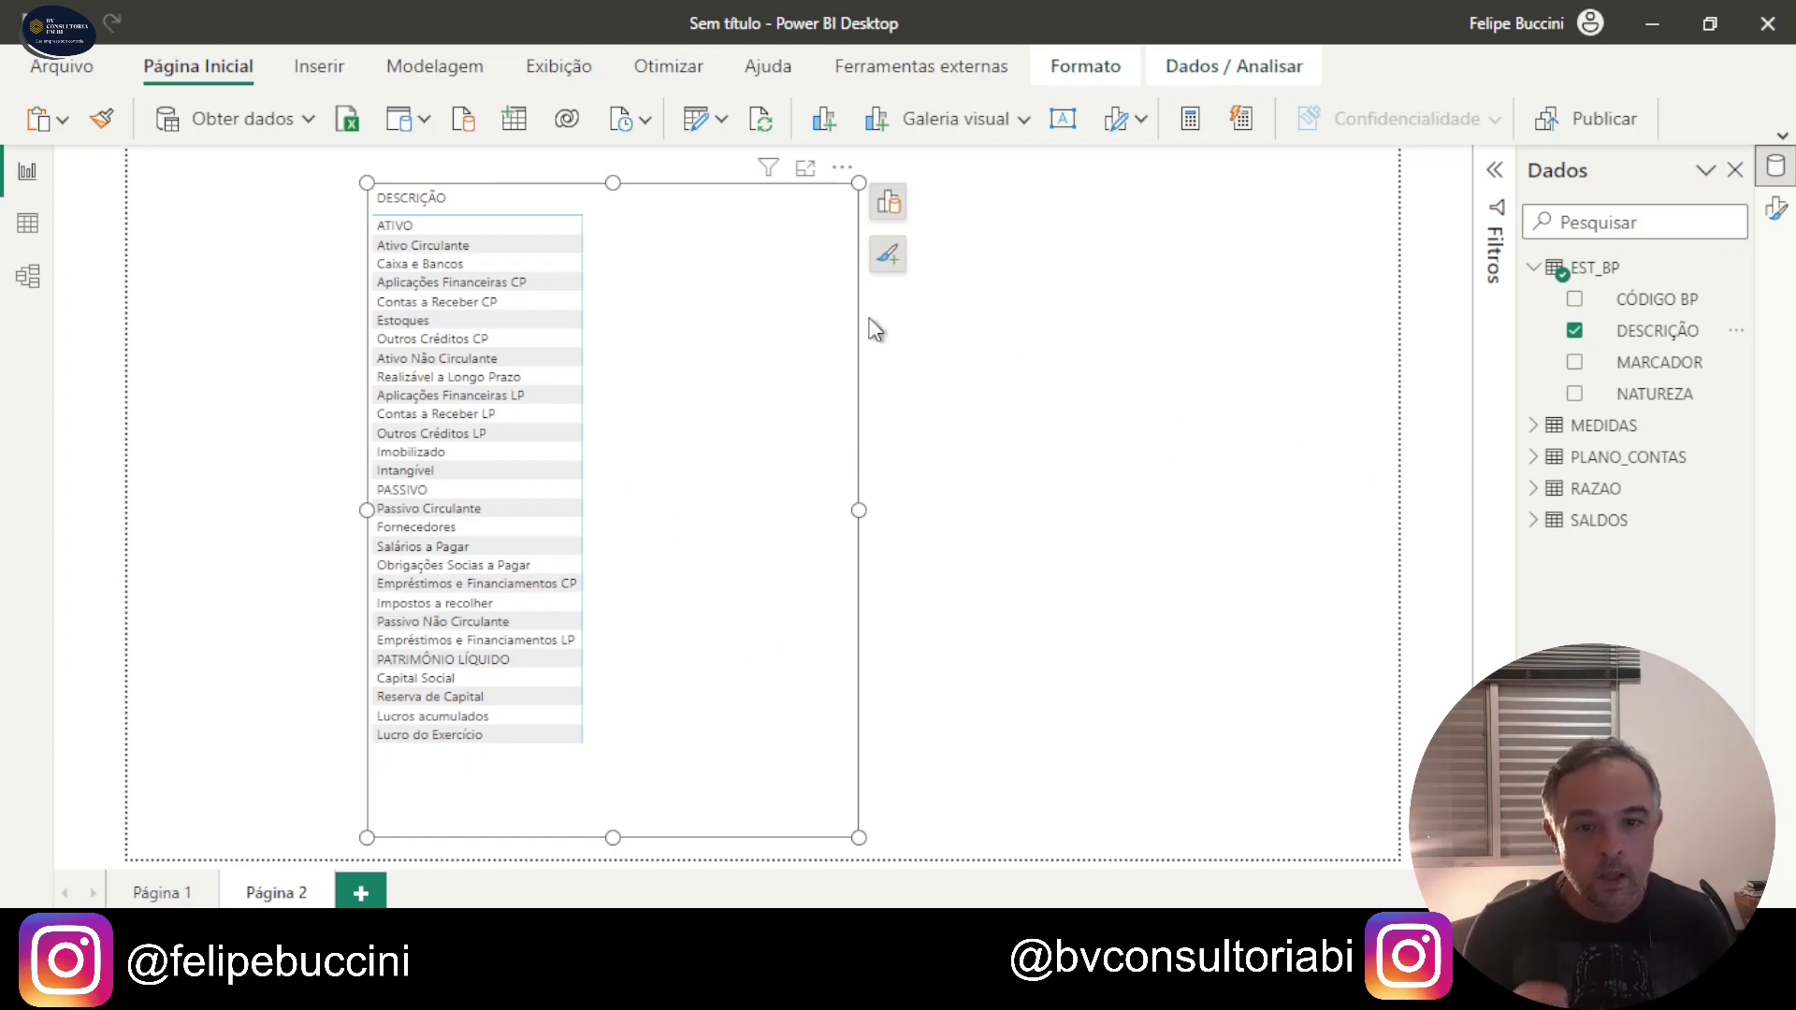
left_click(1534, 426)
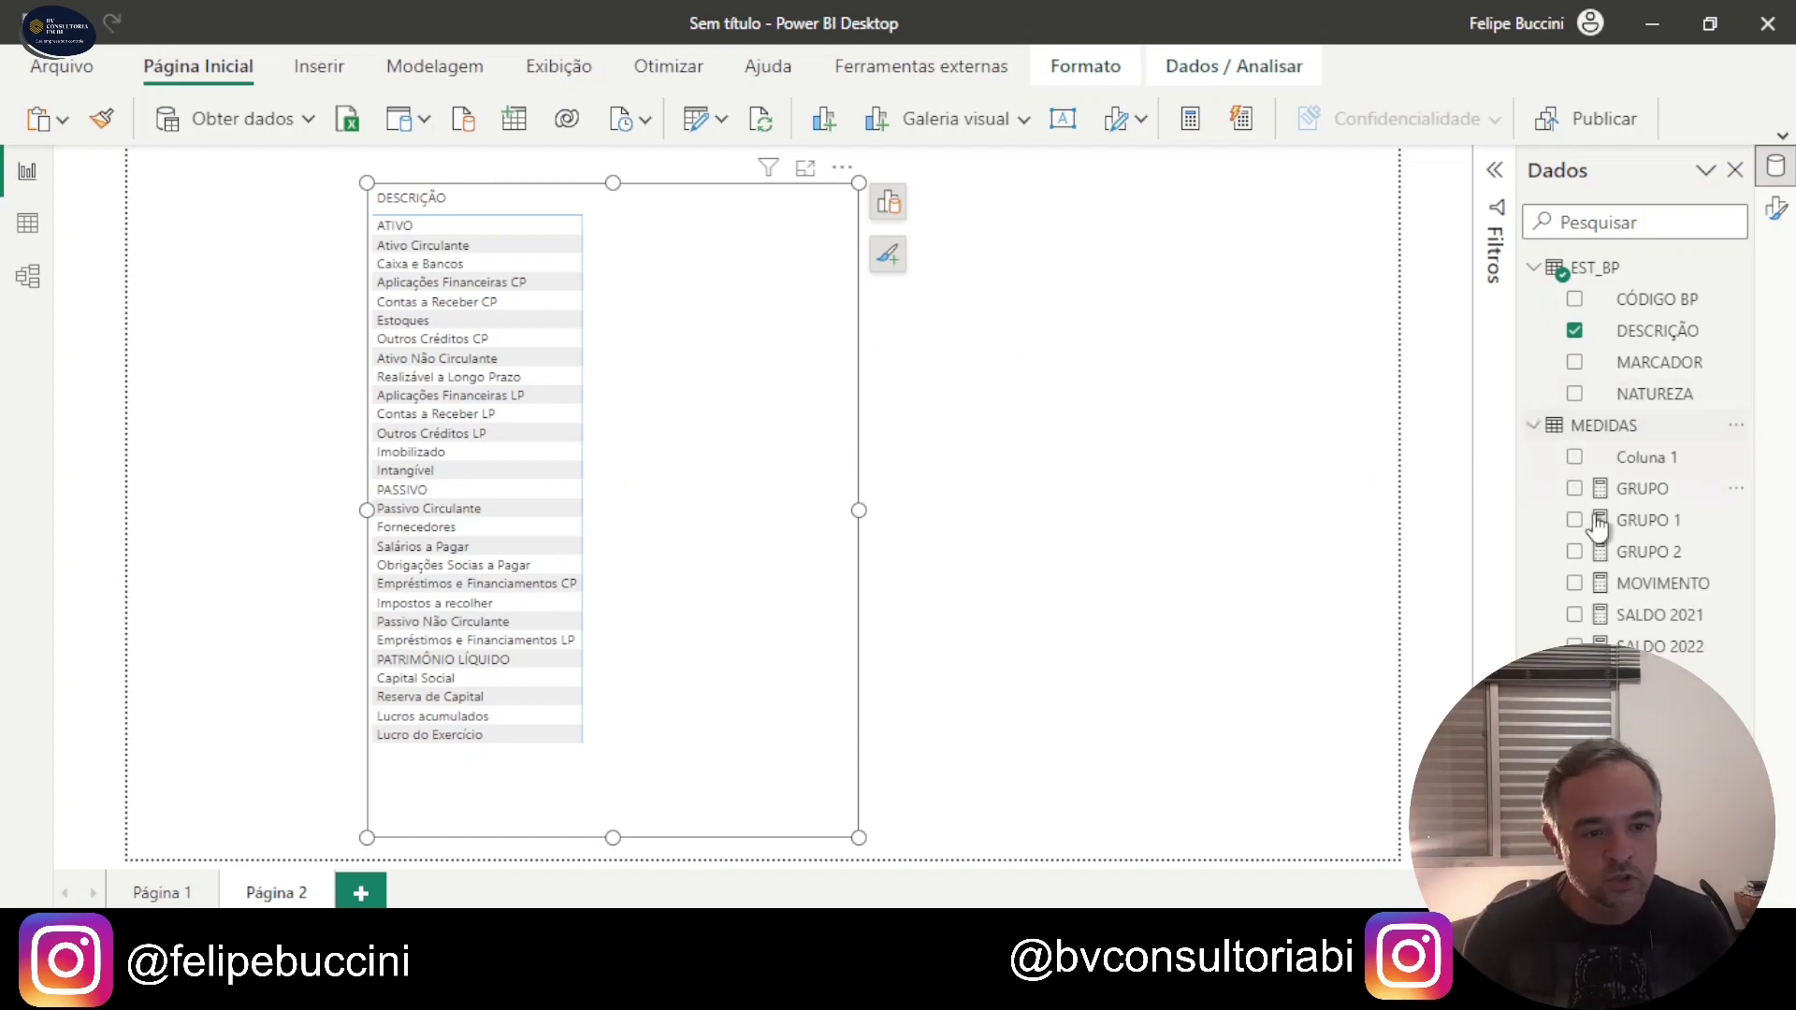
left_click_drag(1656, 677, 730, 388)
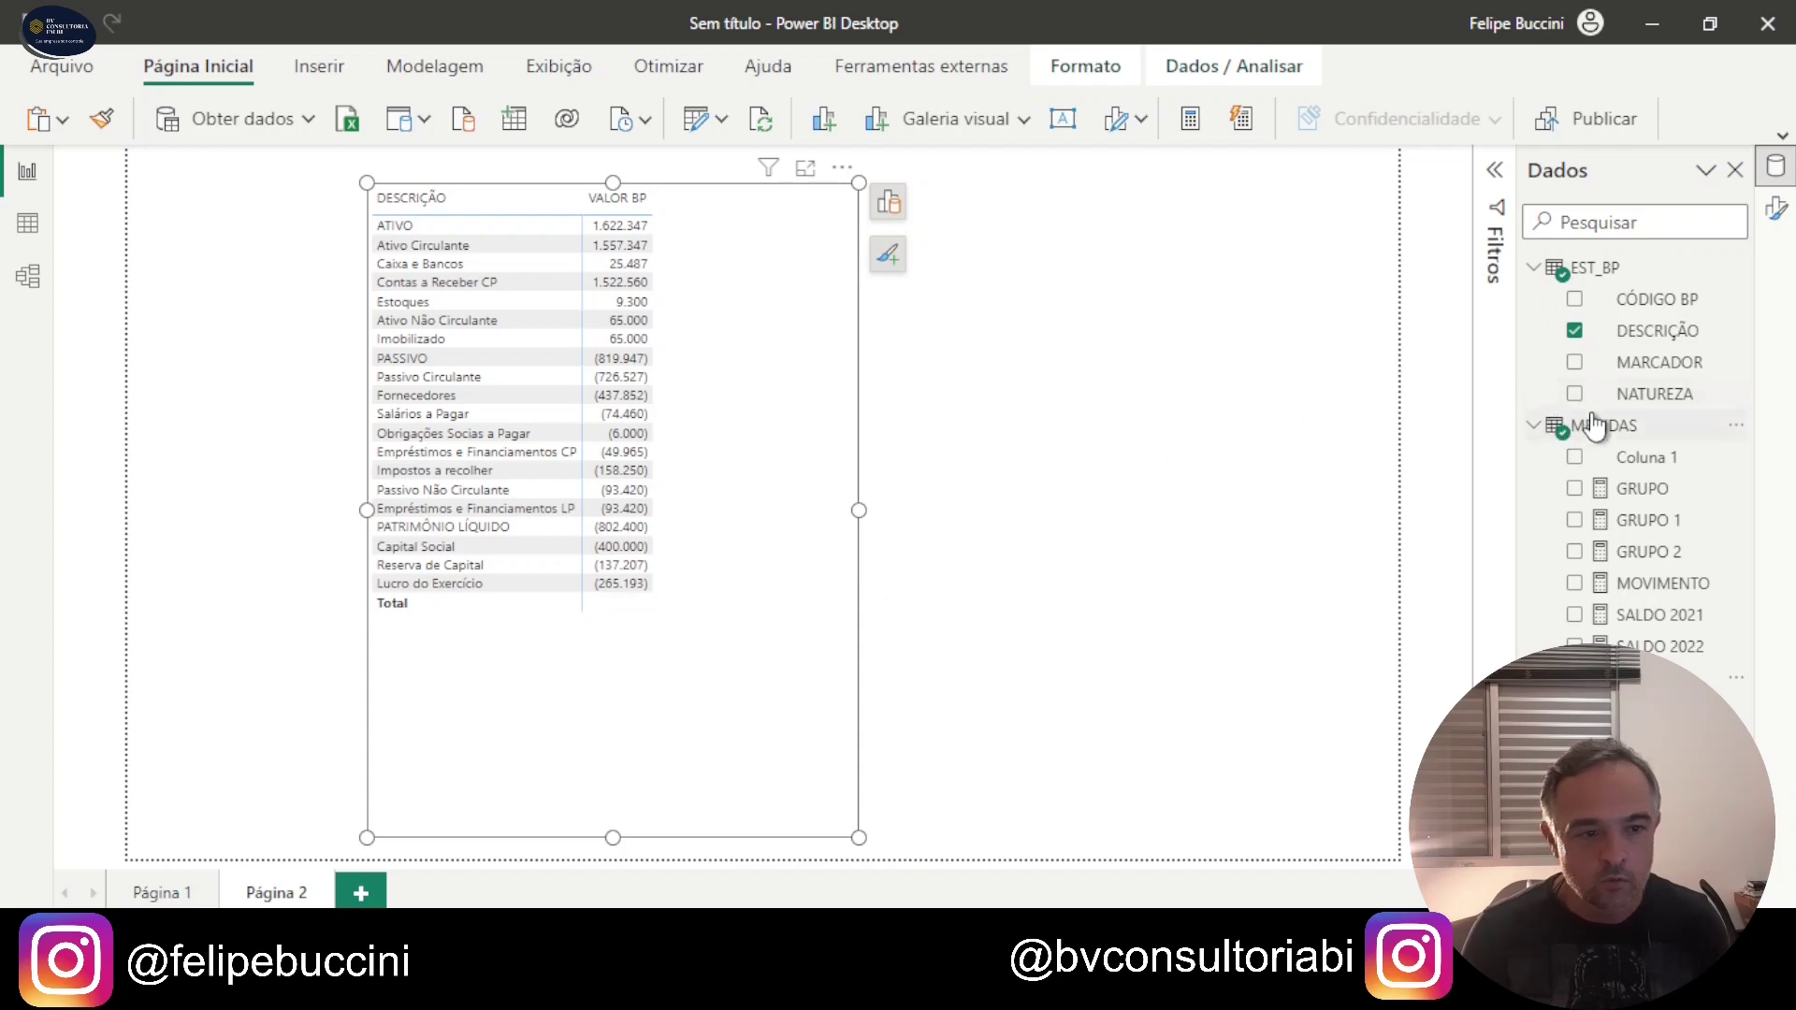
Step: Increase the font size of the matrix's values by three increments
left_click(842, 168)
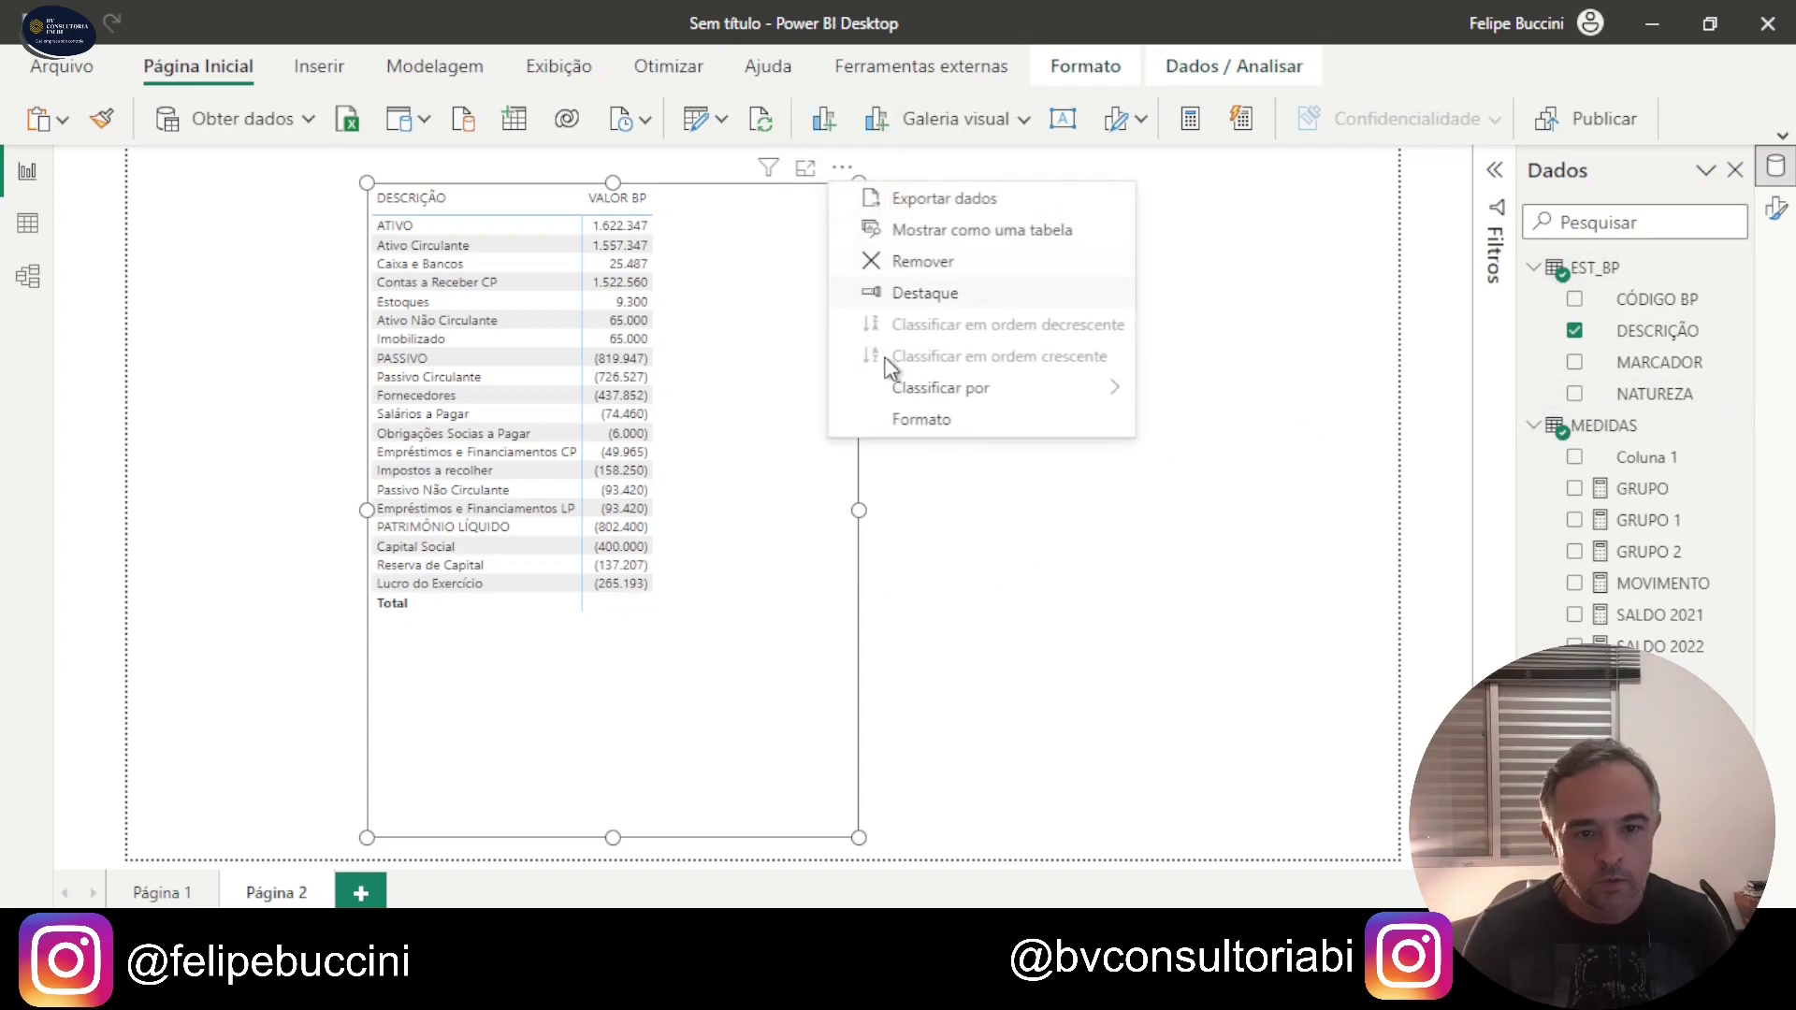
left_click(921, 418)
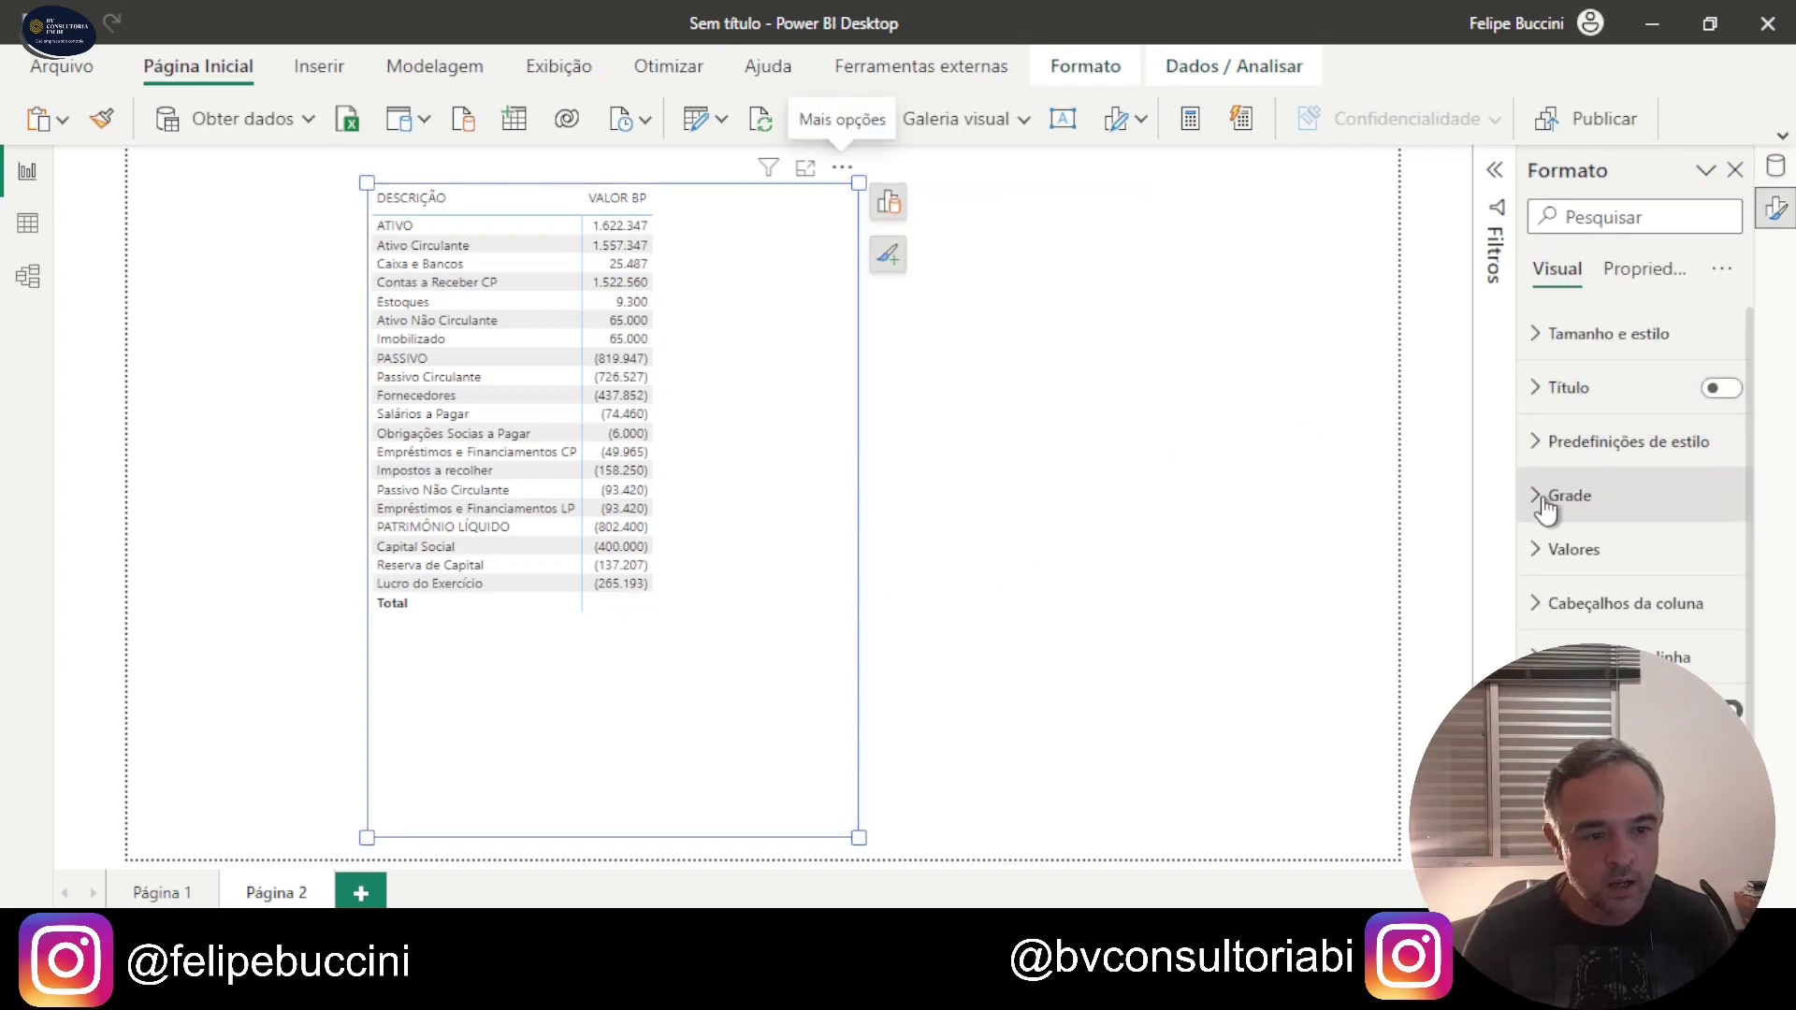
left_click(1548, 551)
left_click(1723, 677)
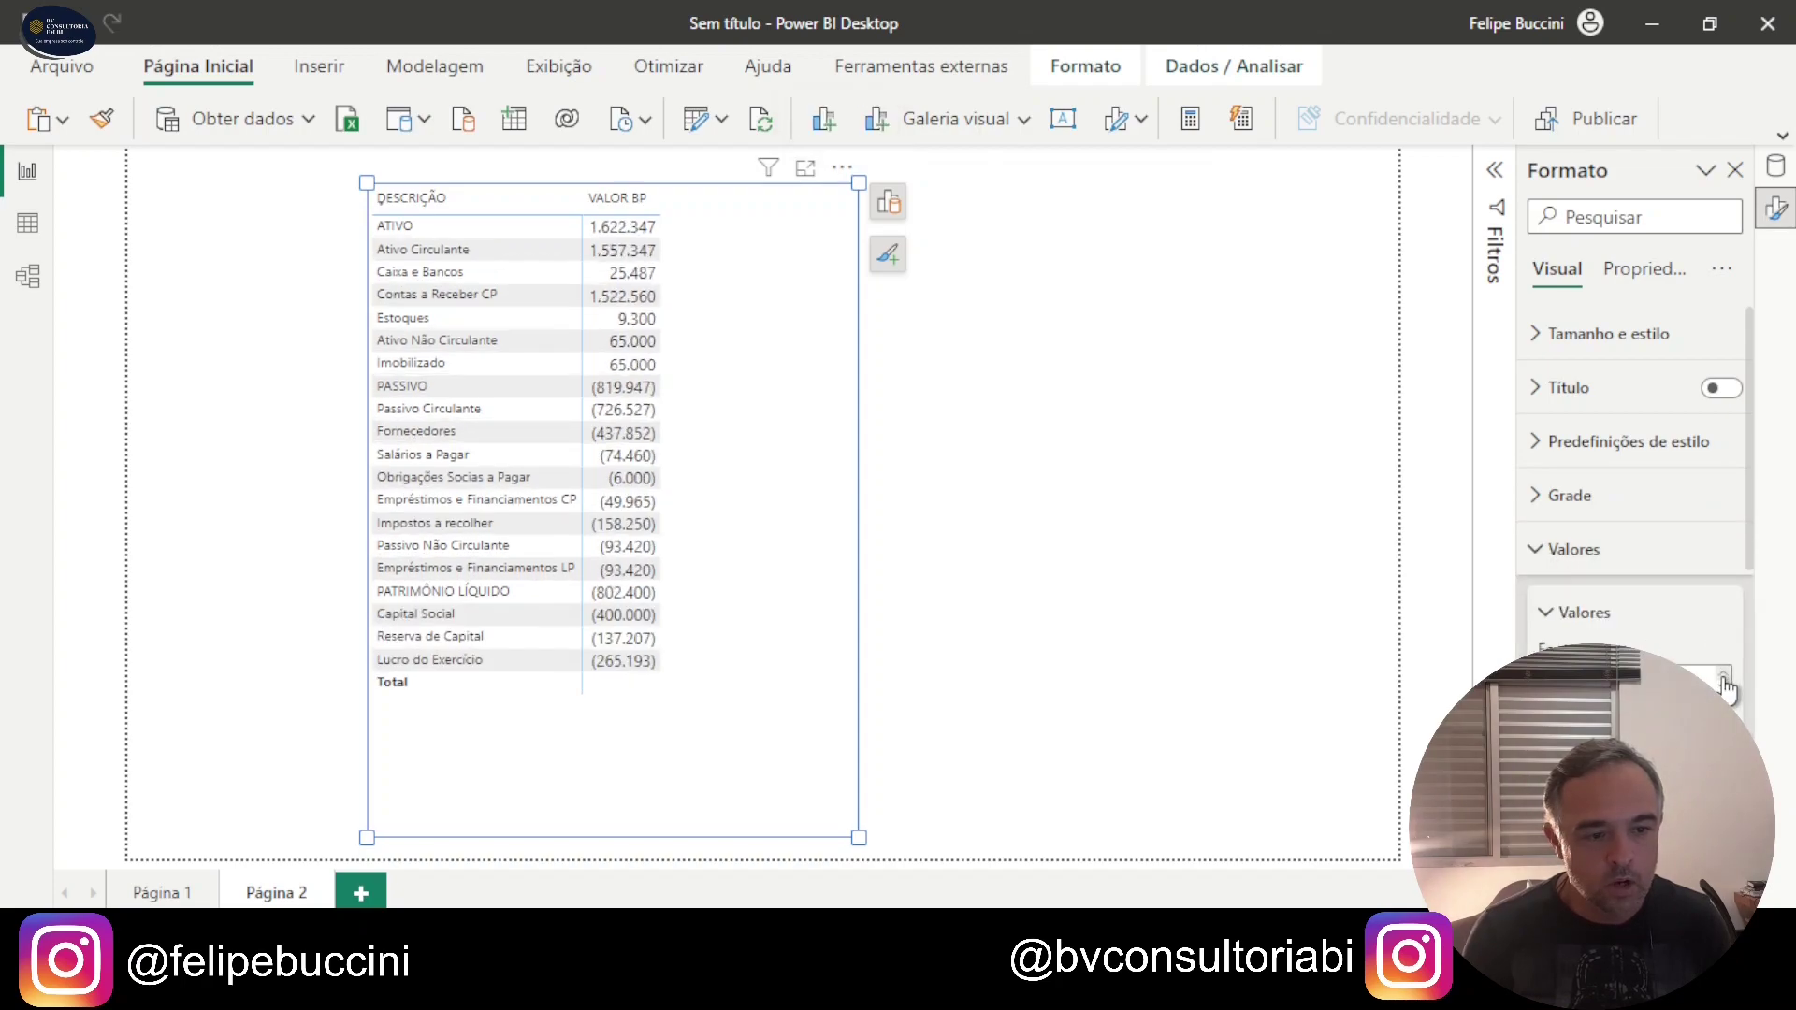
left_click(1723, 677)
left_click(1723, 677)
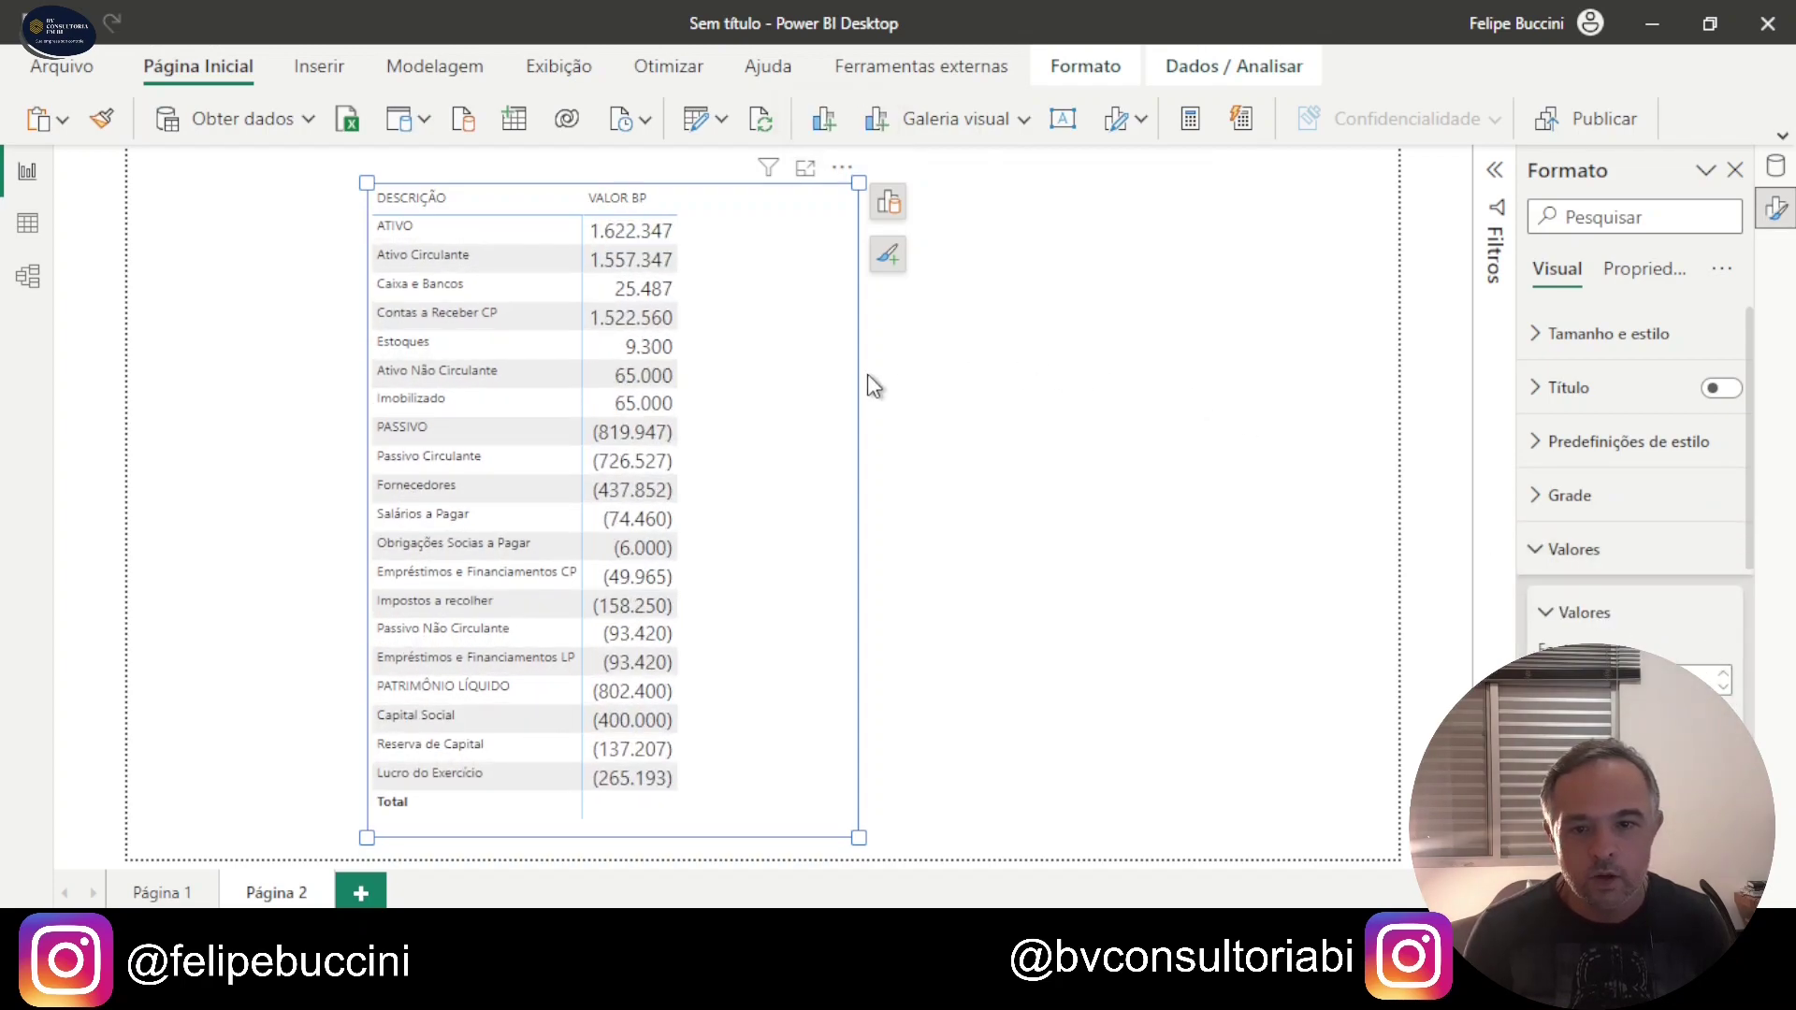
left_click(1002, 396)
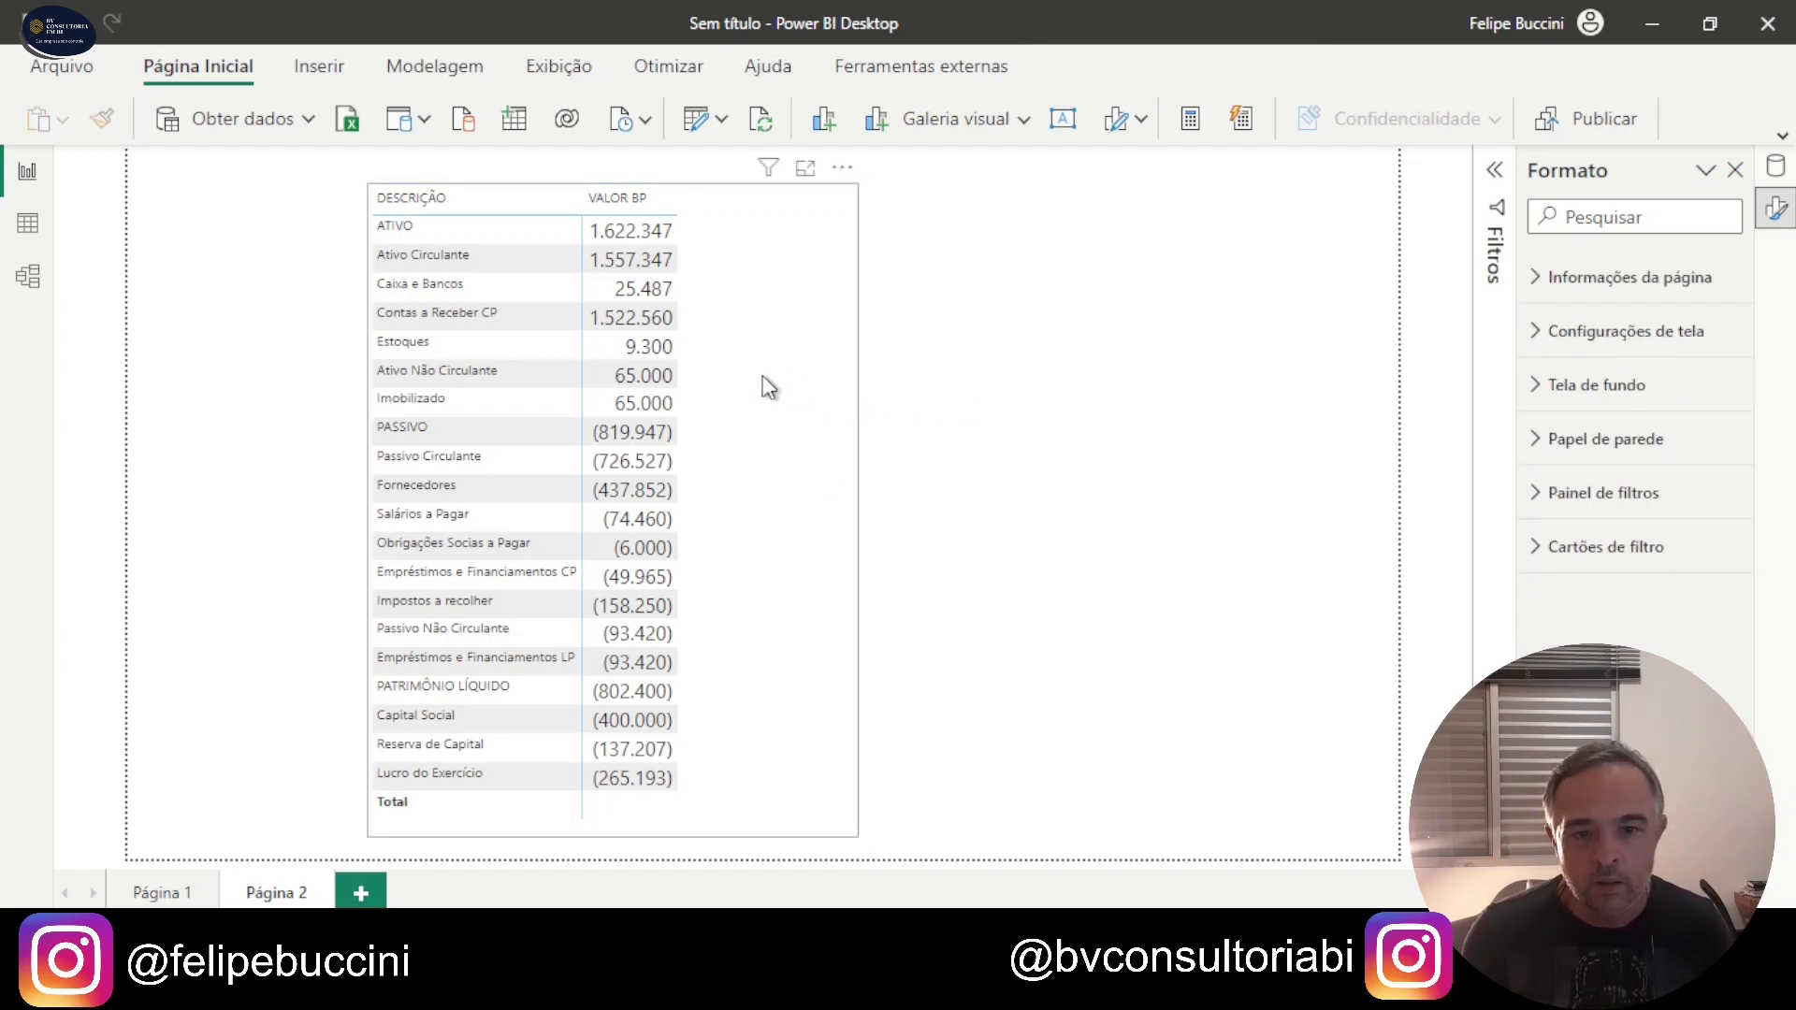
Step: Move the matrix towards the page's left edge, duplicate it and place the copy beside the original
left_click_drag(791, 393, 711, 386)
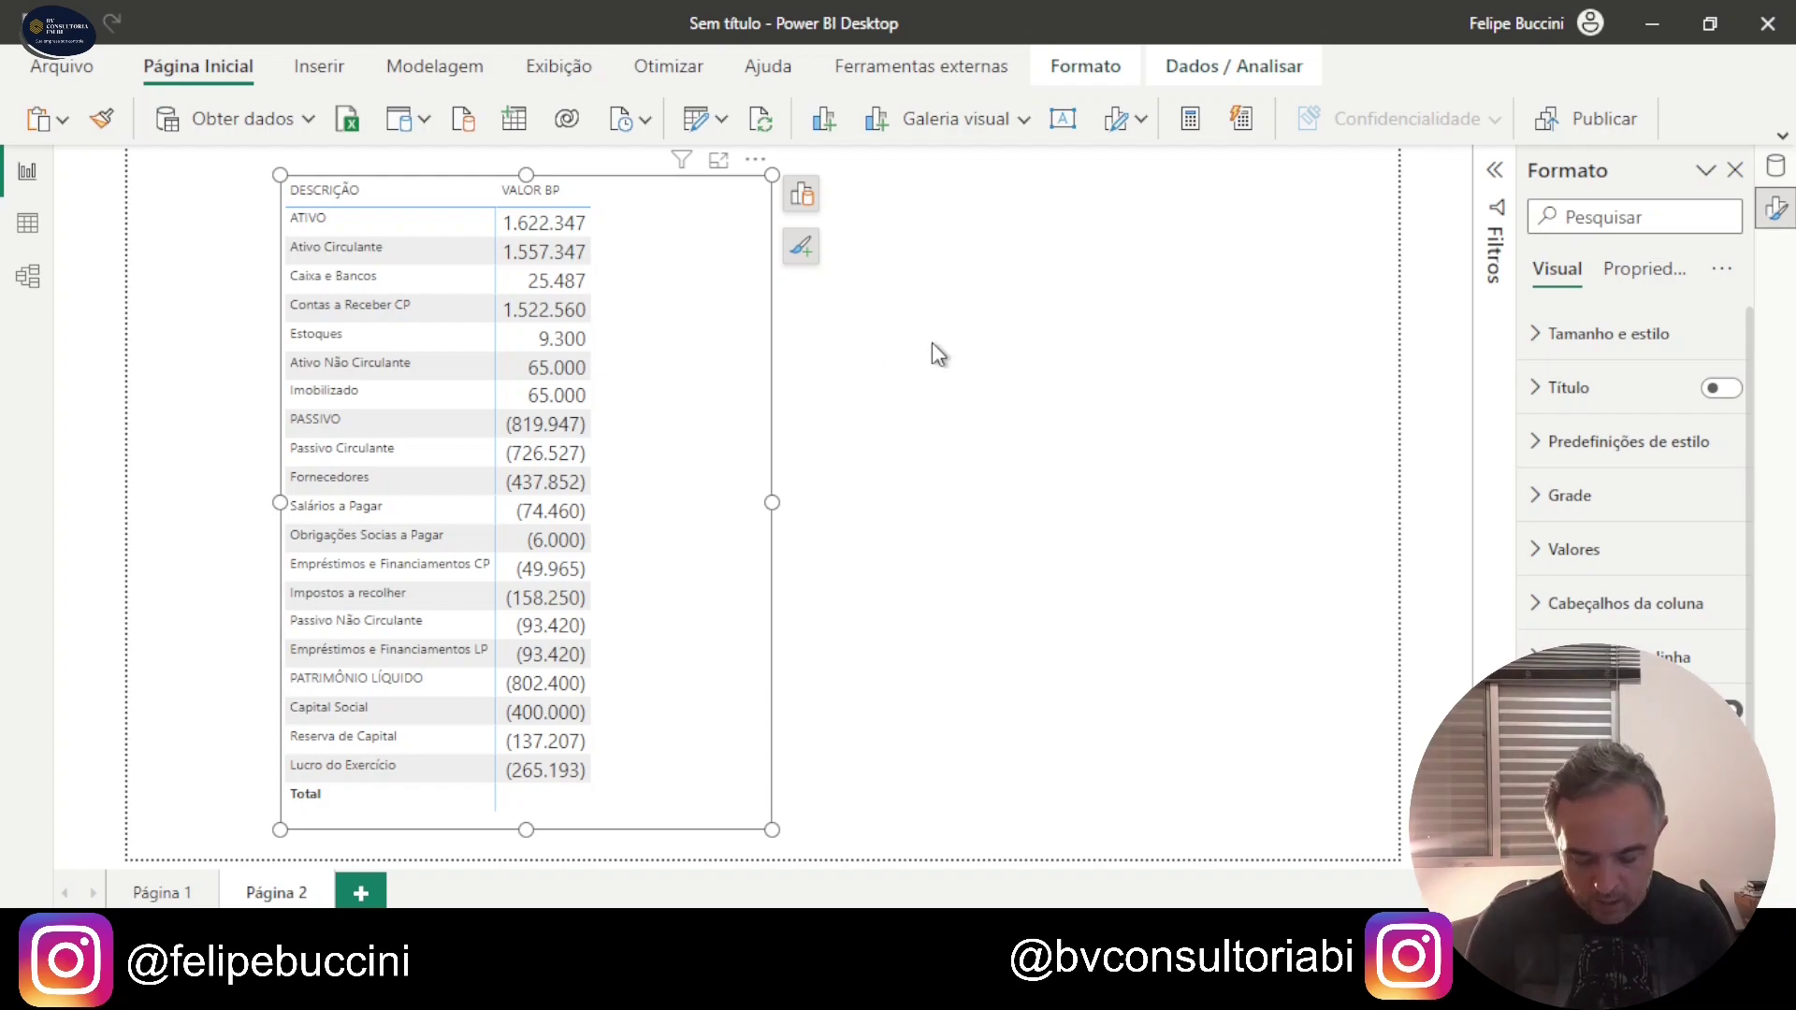
key("ctrl+v")
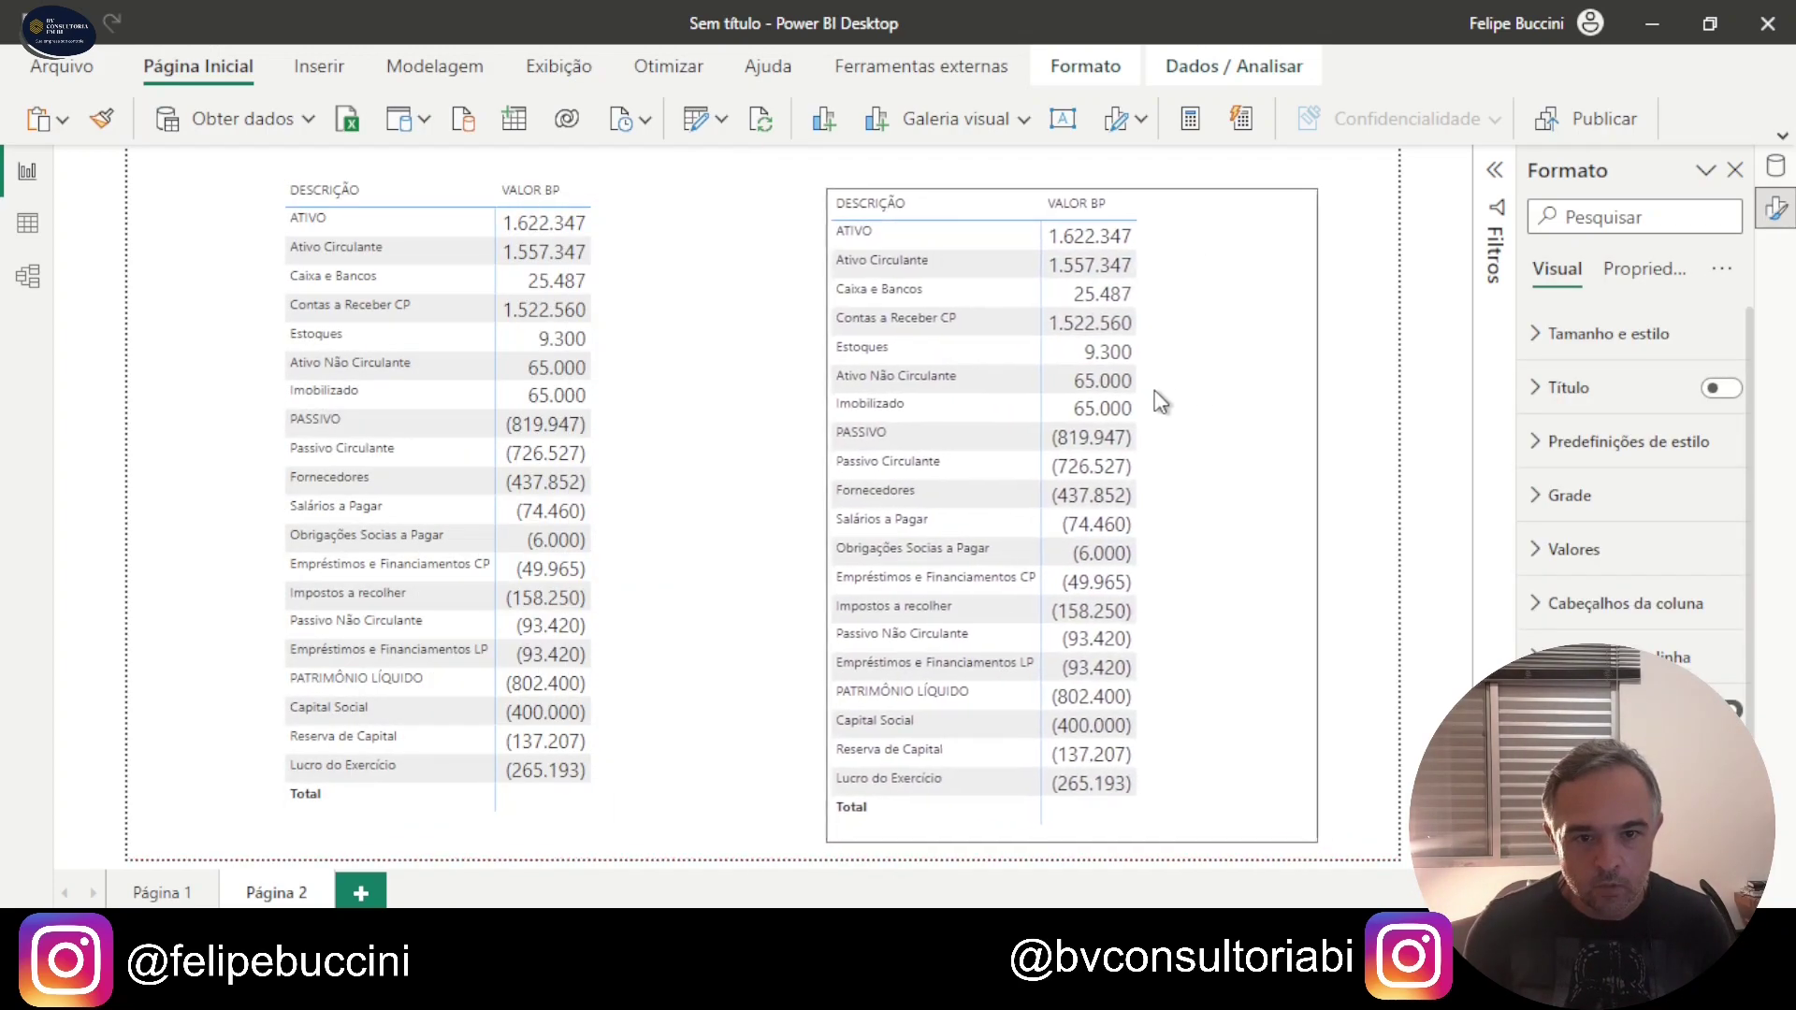
mouse_move(1101, 402)
left_mouse_down()
mouse_move(1179, 398)
mouse_move(1083, 402)
mouse_move(1125, 411)
left_mouse_up()
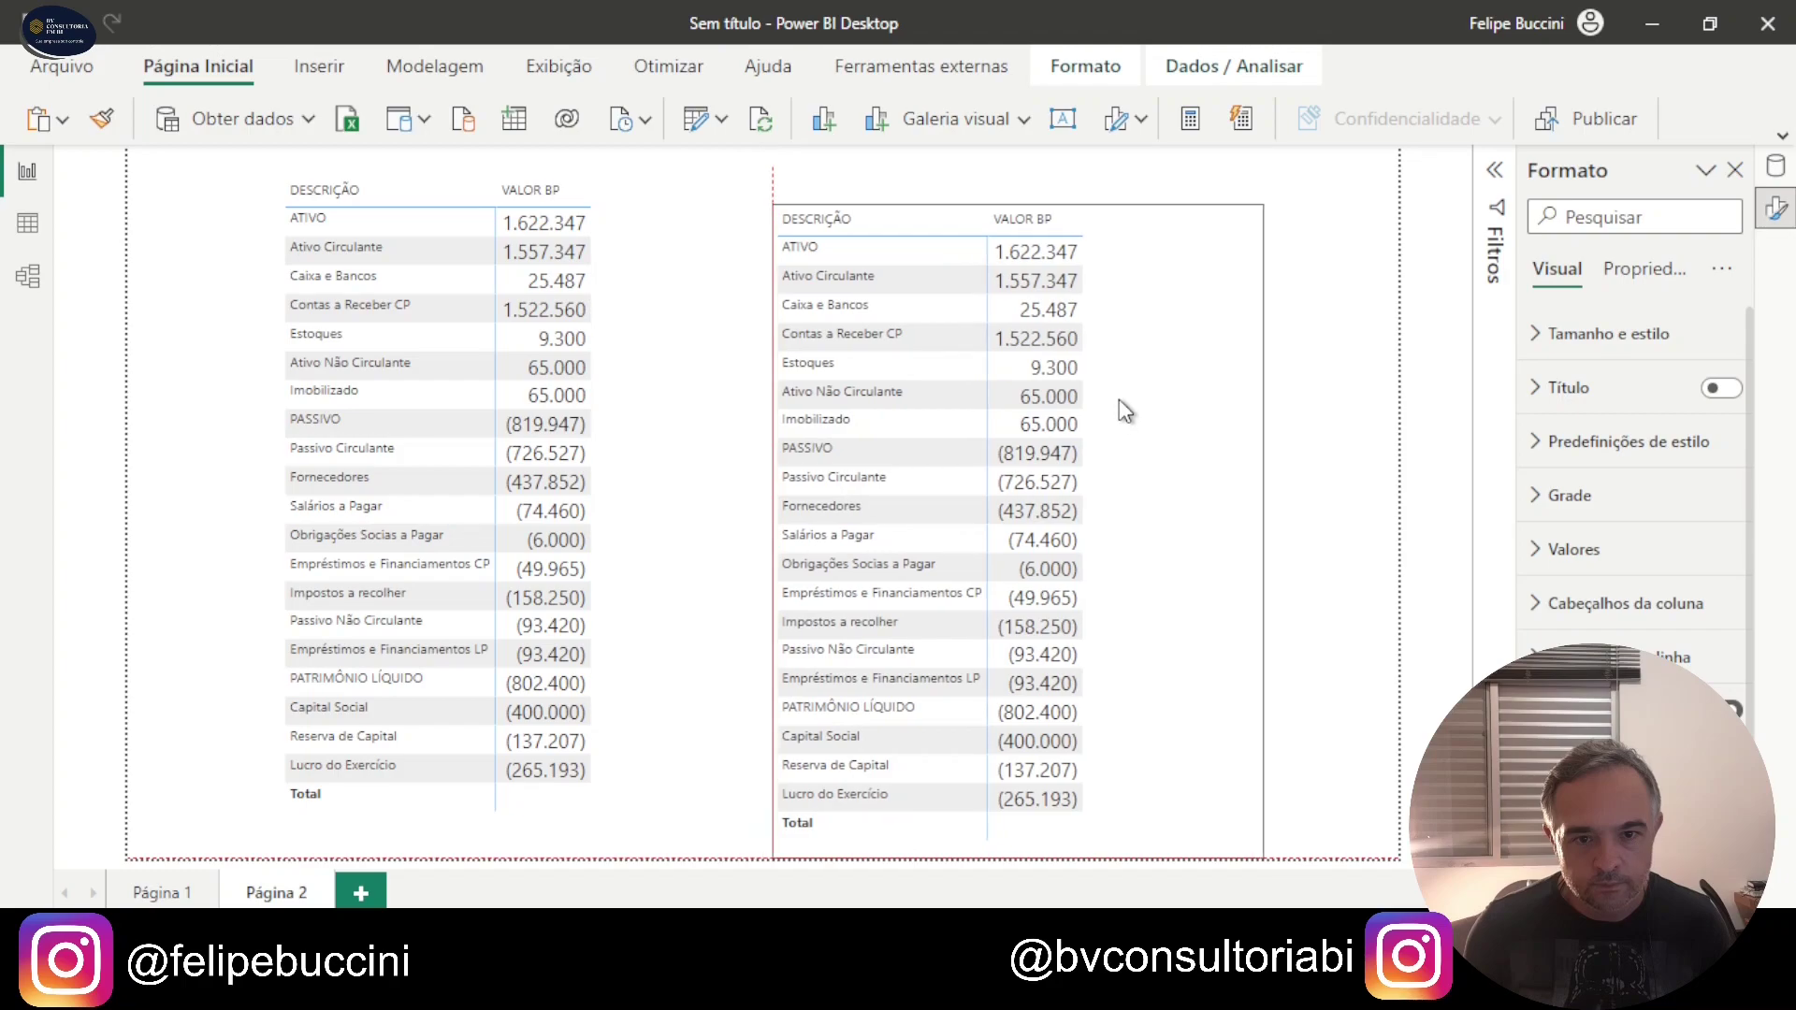
Step: Shorten the copied matrix to about half its height, then align the original matrix's upper edge with it and reduce its height
left_click_drag(1018, 858, 1029, 503)
left_click_drag(677, 395, 666, 423)
left_click_drag(521, 856, 533, 749)
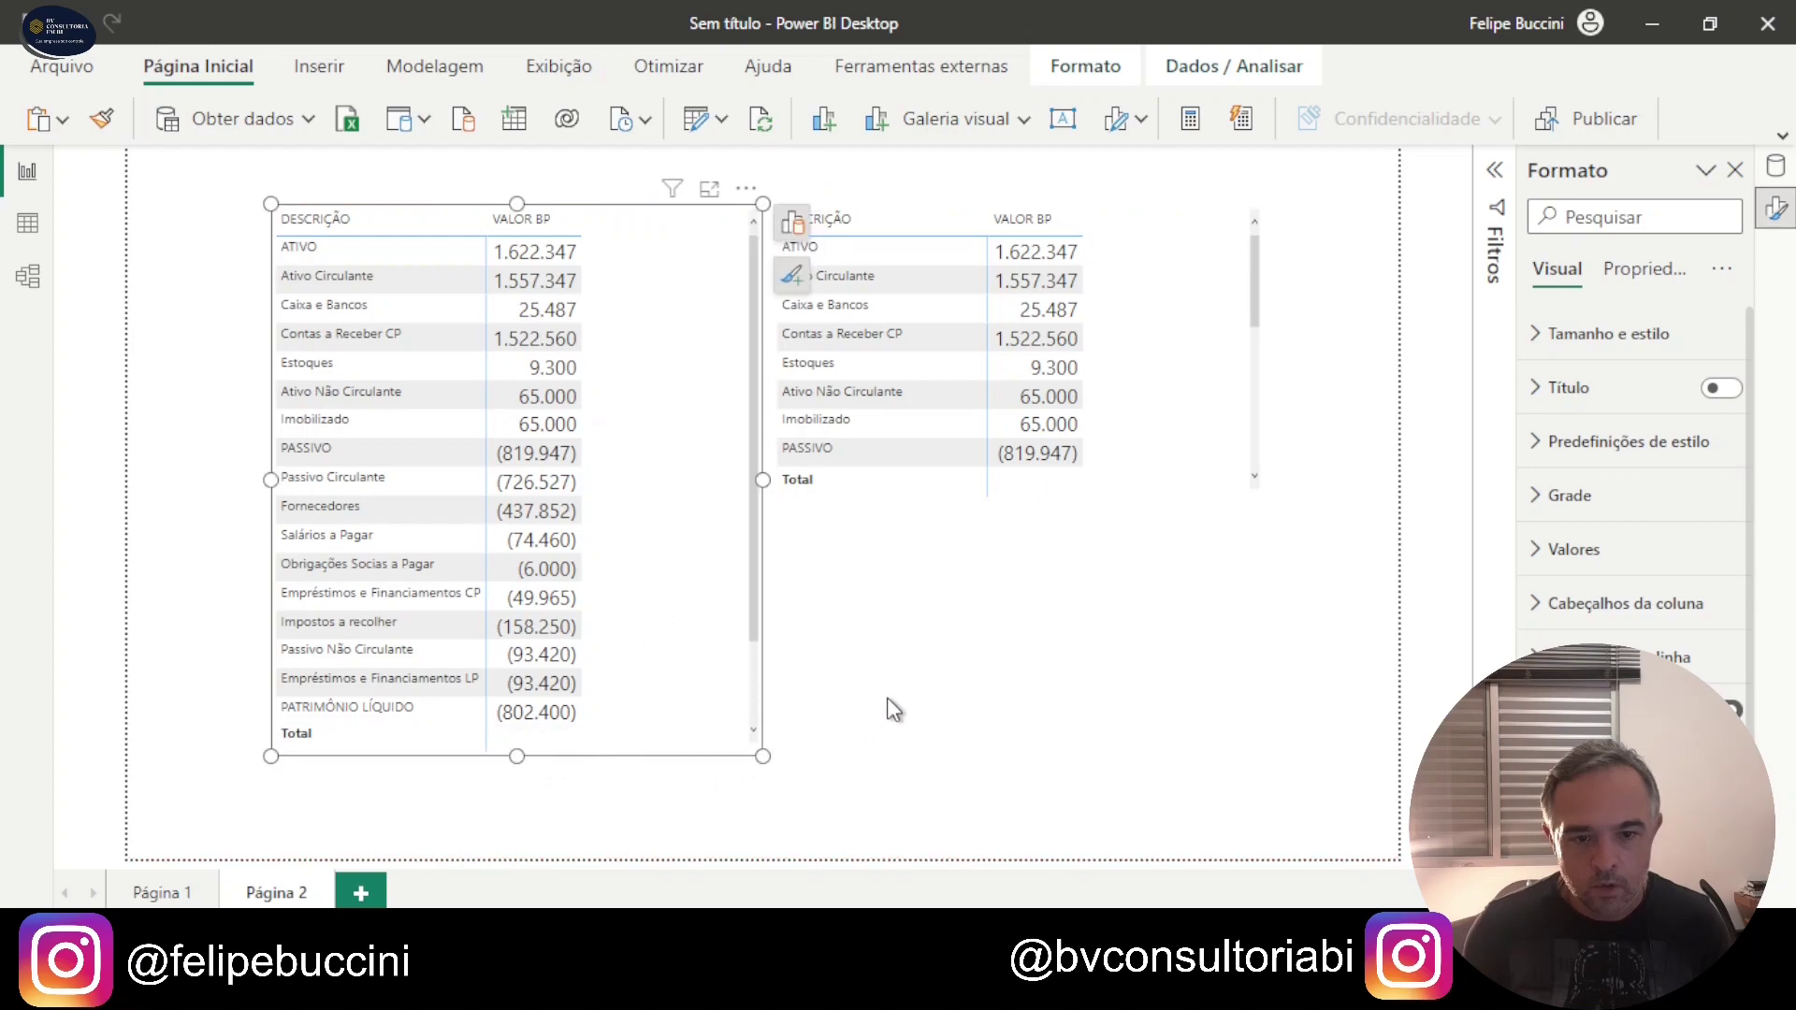
Step: Duplicate the shortened matrix, place the copy directly beneath it and align its lower edge with the tall matrix
left_click(1220, 463)
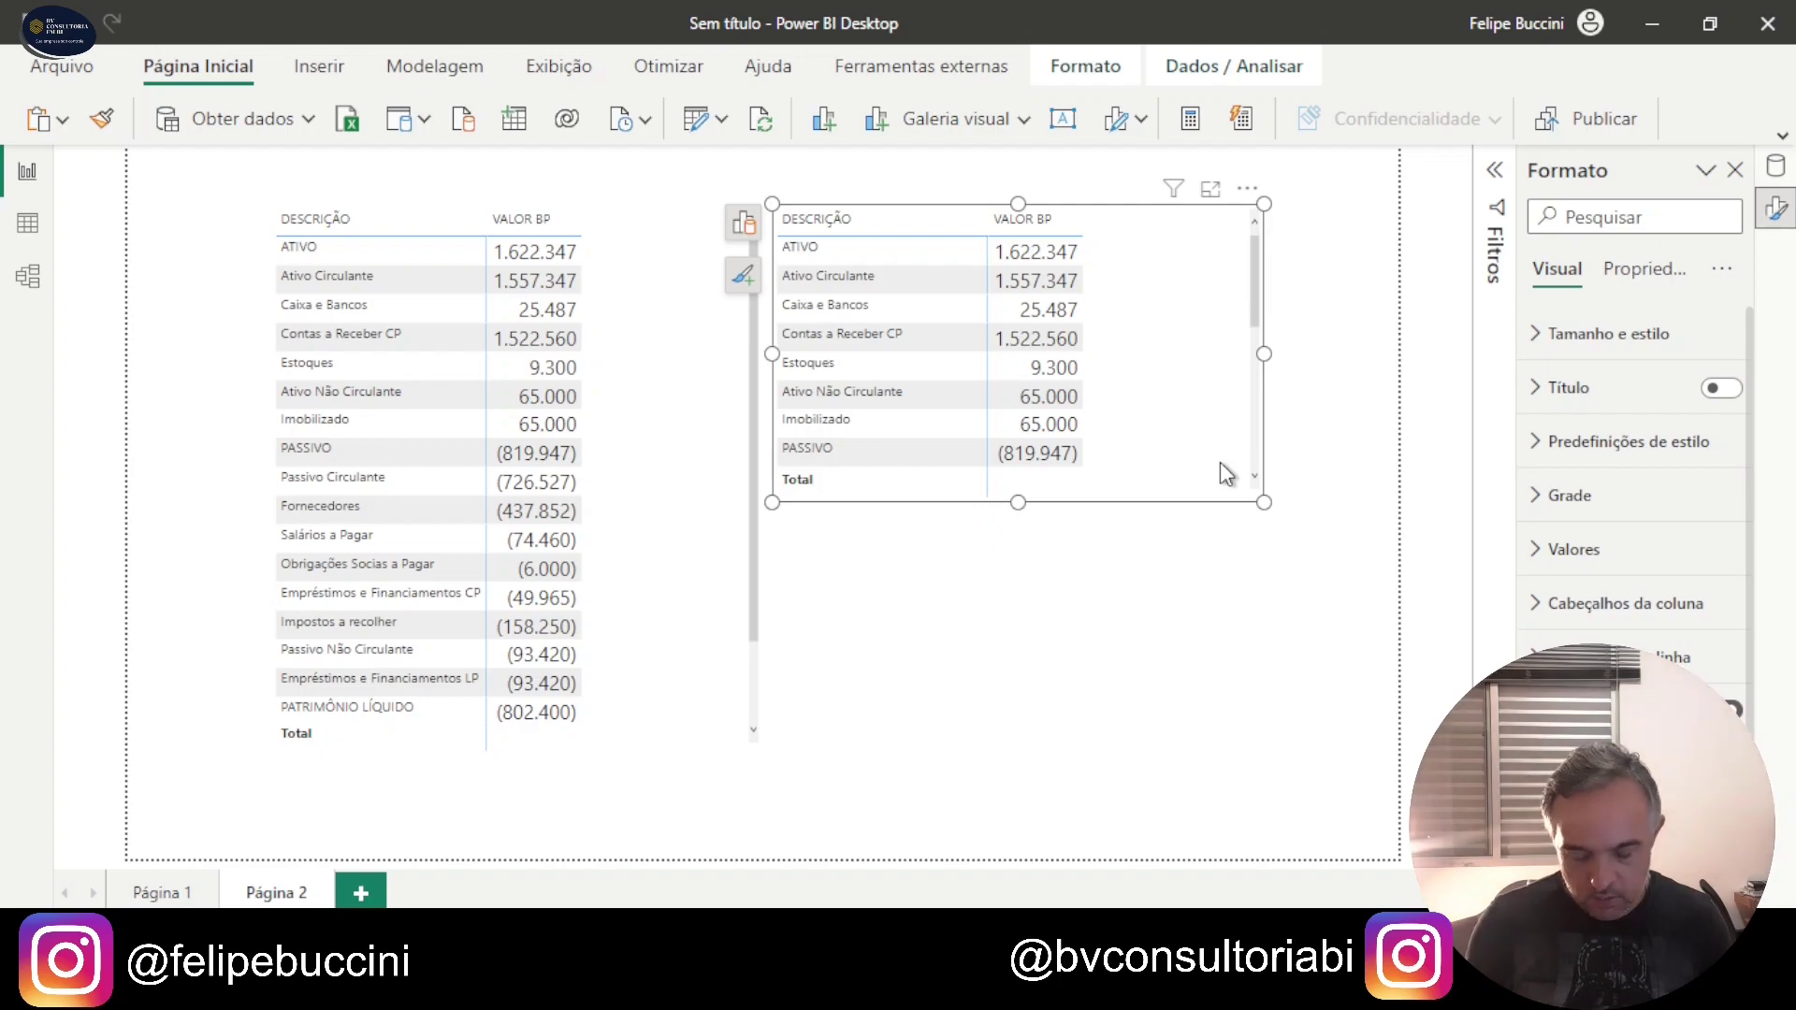
key("ctrl+c")
key("ctrl+v")
left_click_drag(1150, 374, 1142, 670)
left_click_drag(1016, 801, 1011, 760)
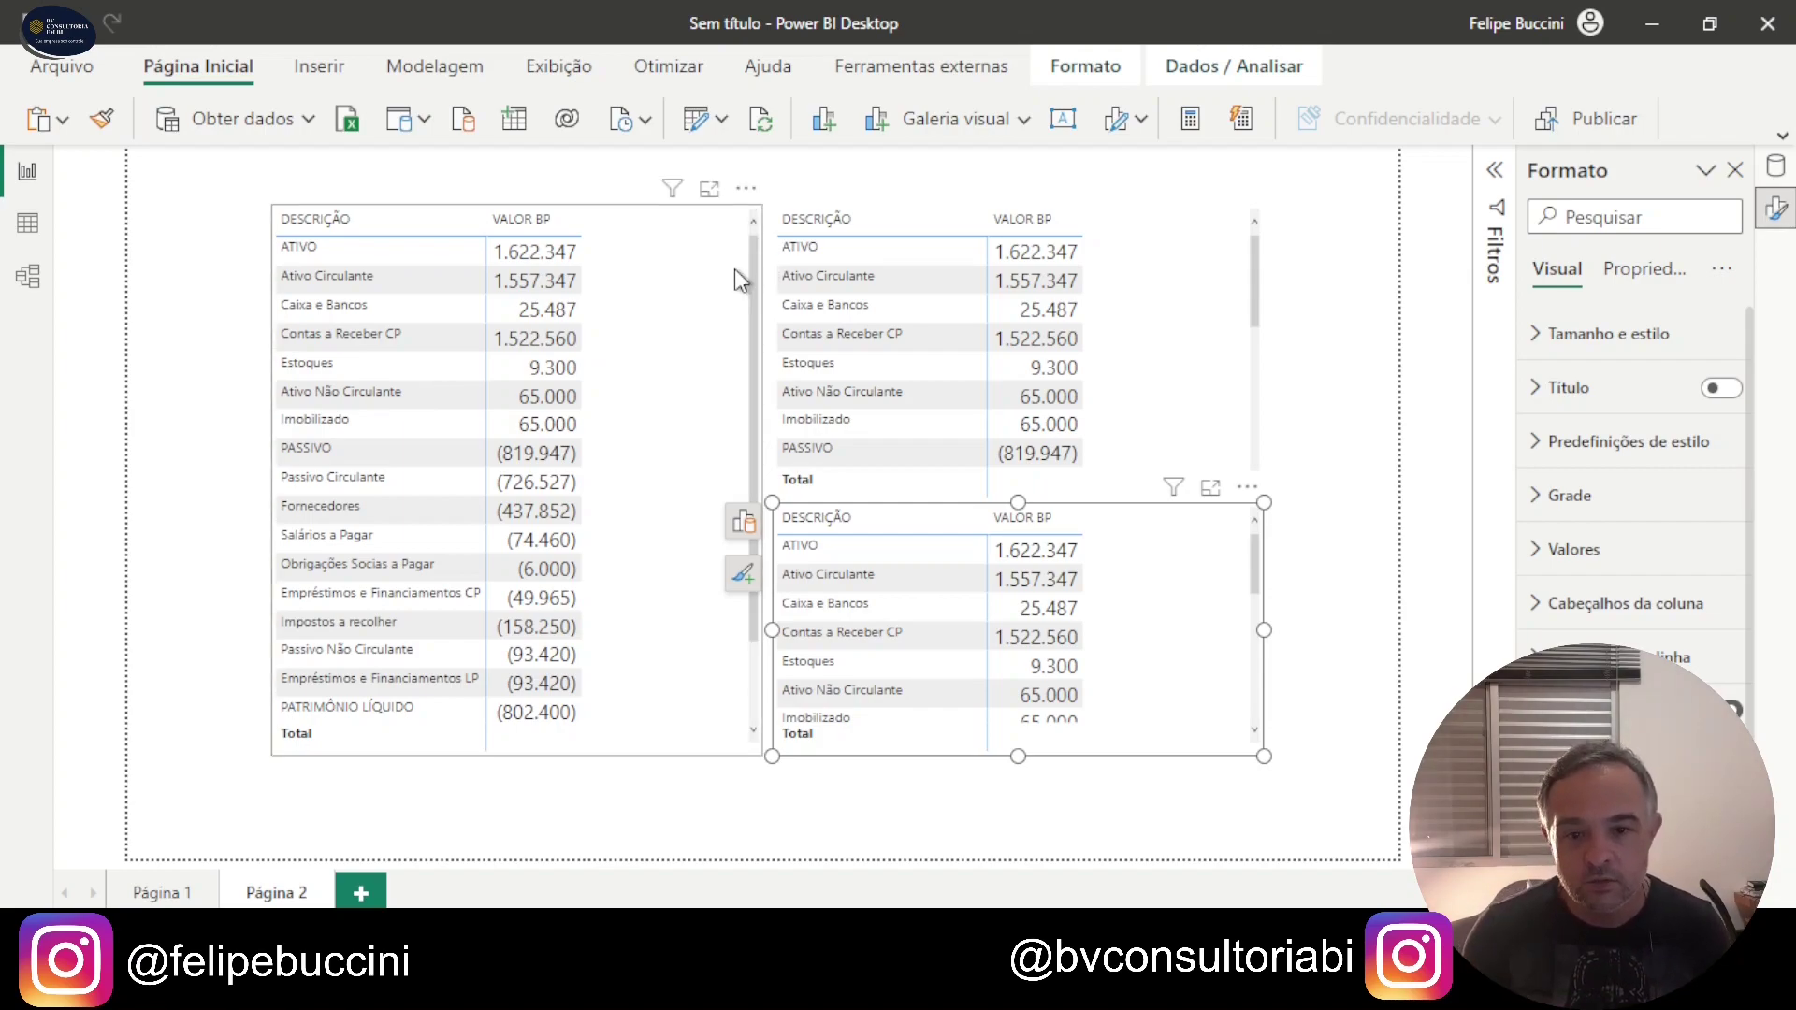
Step: Filter the tall matrix with an advanced CÓDIGO BP filter showing items whose value "começa com" 1
left_click(748, 267)
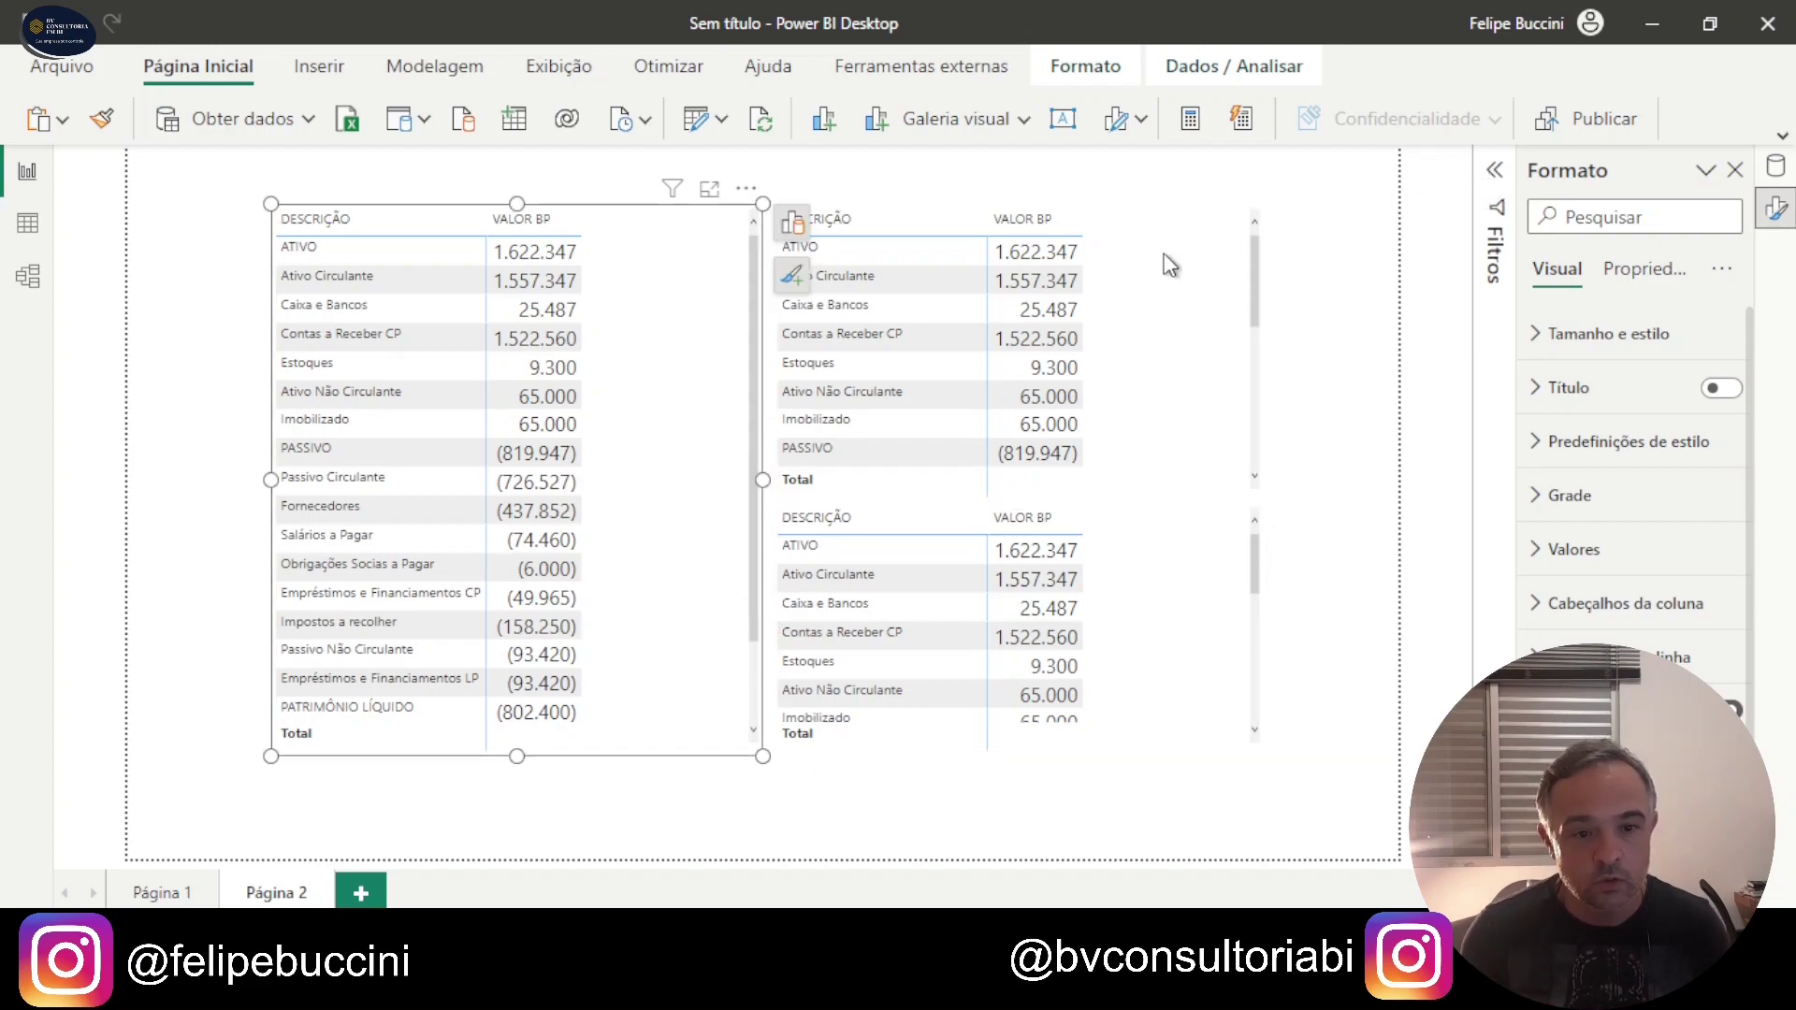
left_click(1495, 170)
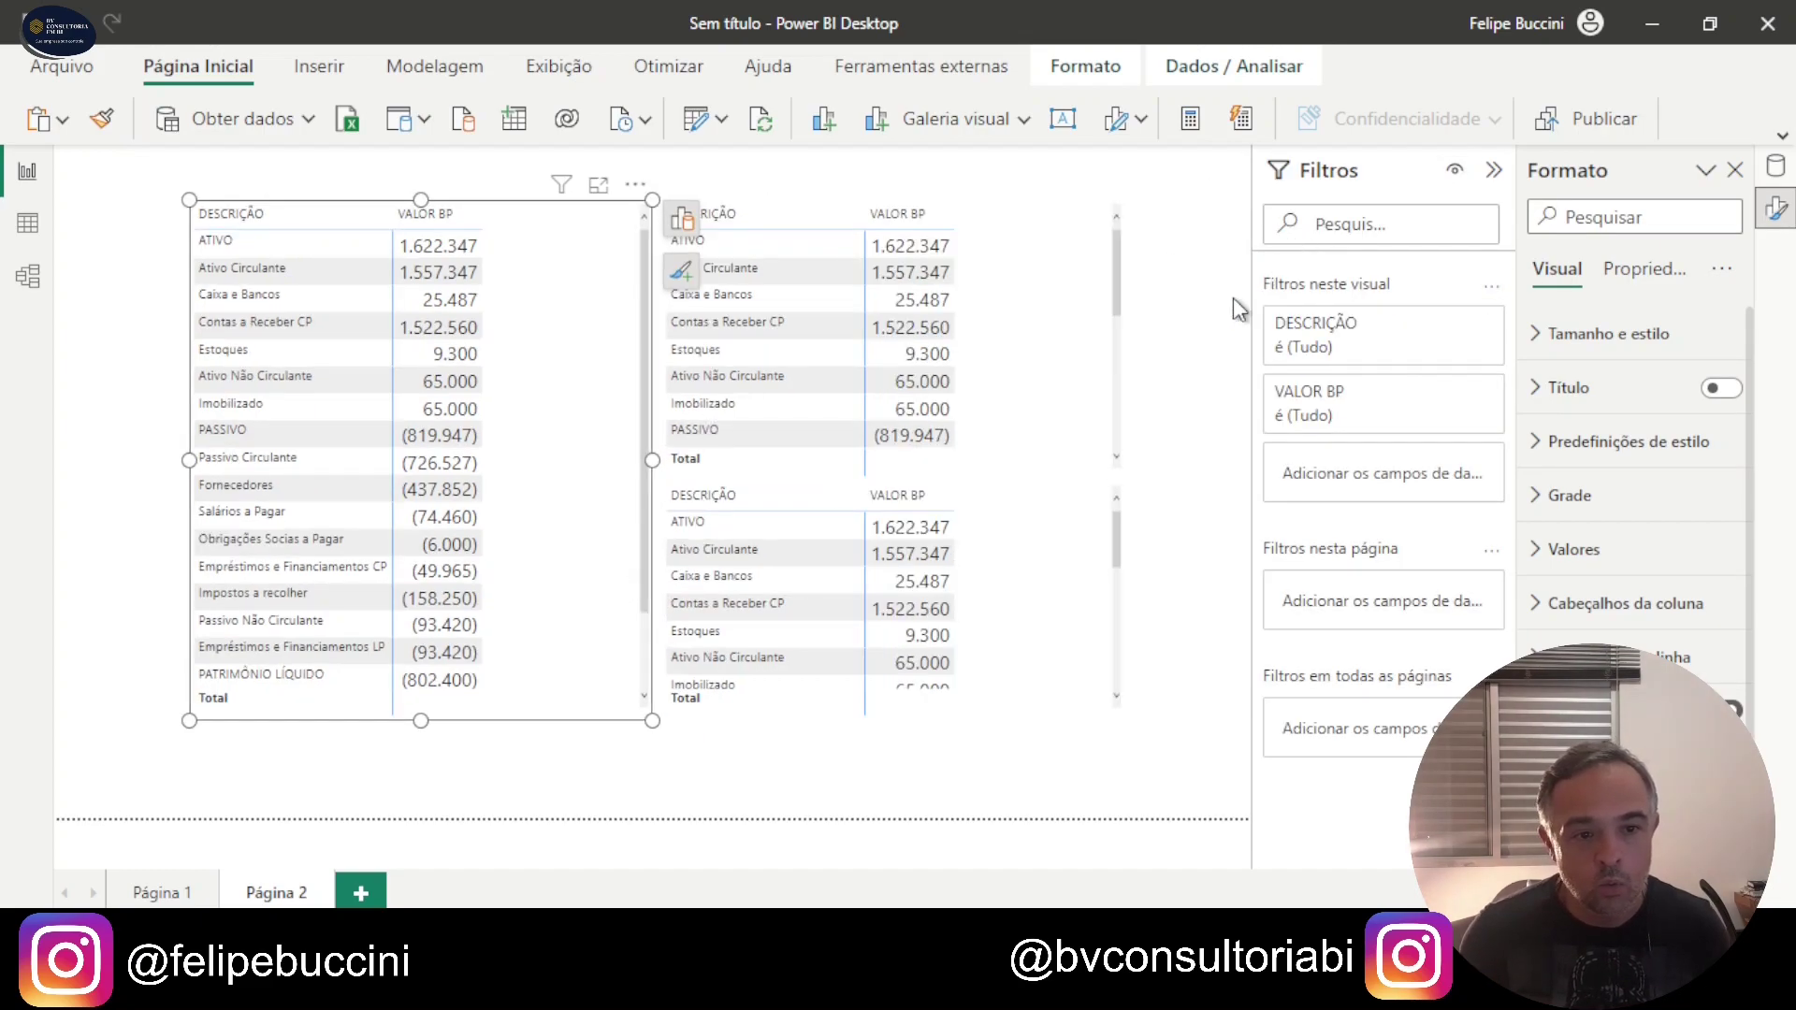
left_click(1775, 171)
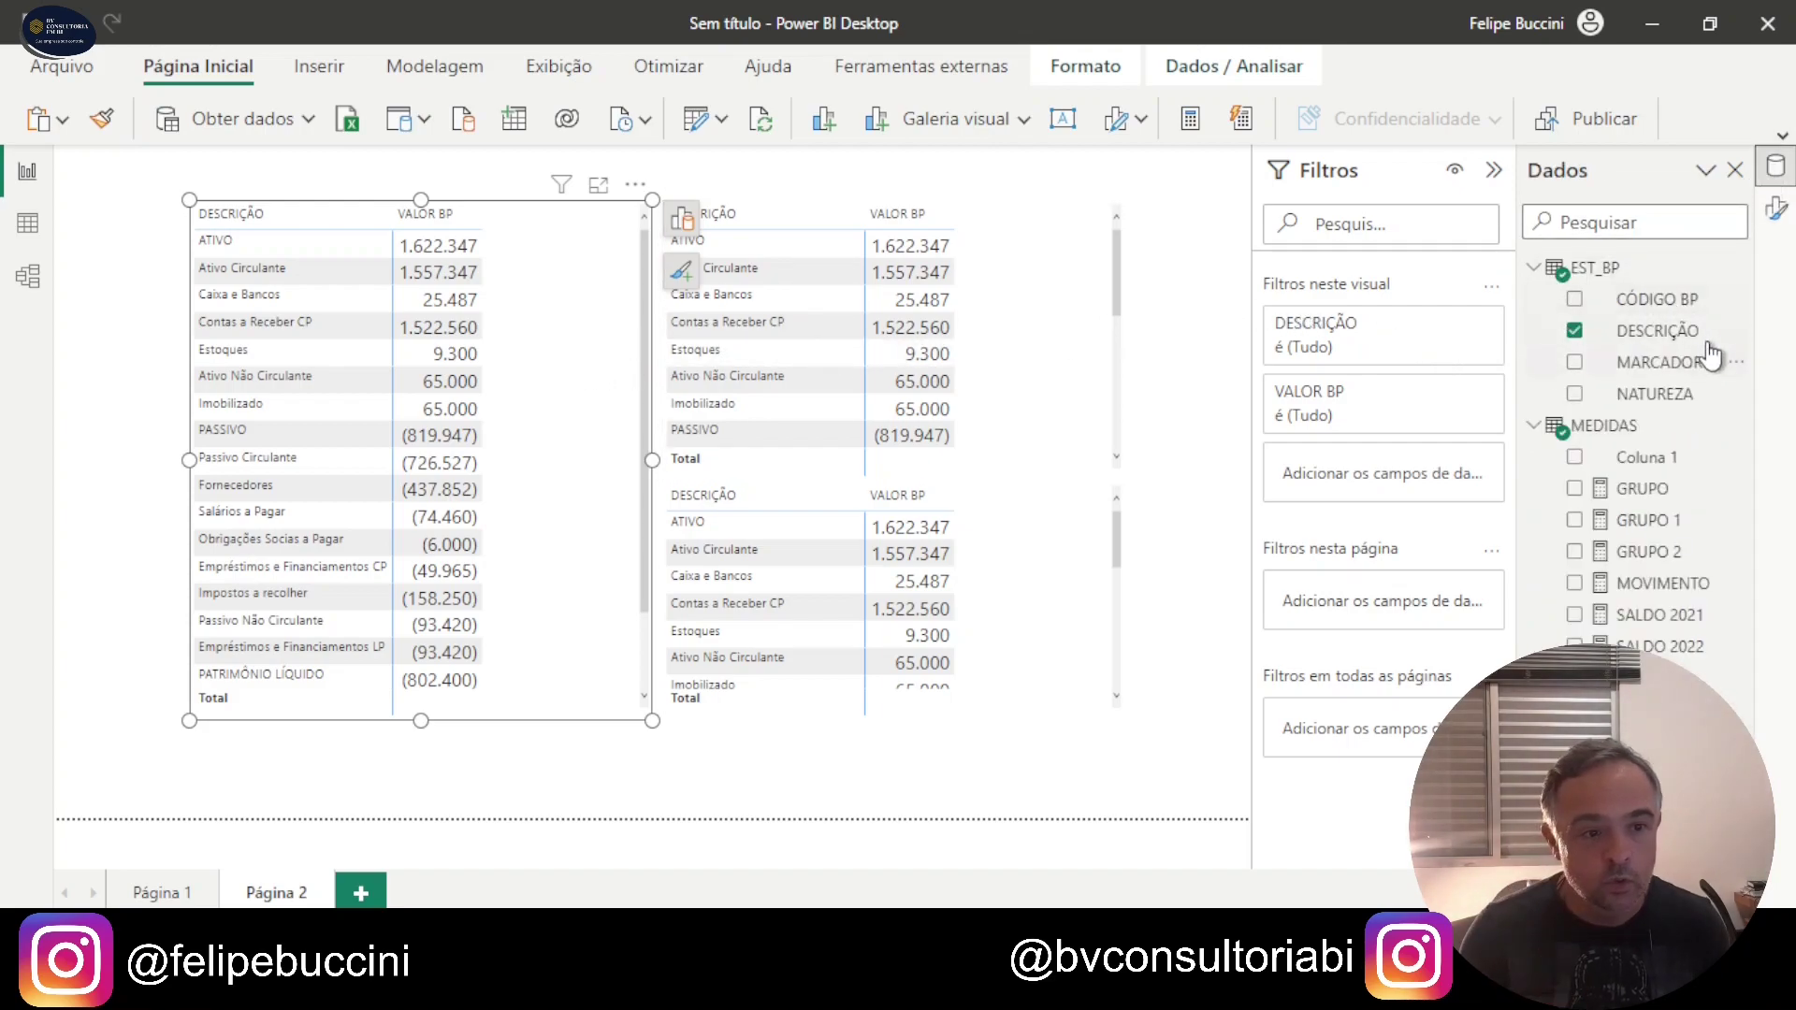
left_click_drag(1667, 311, 1408, 477)
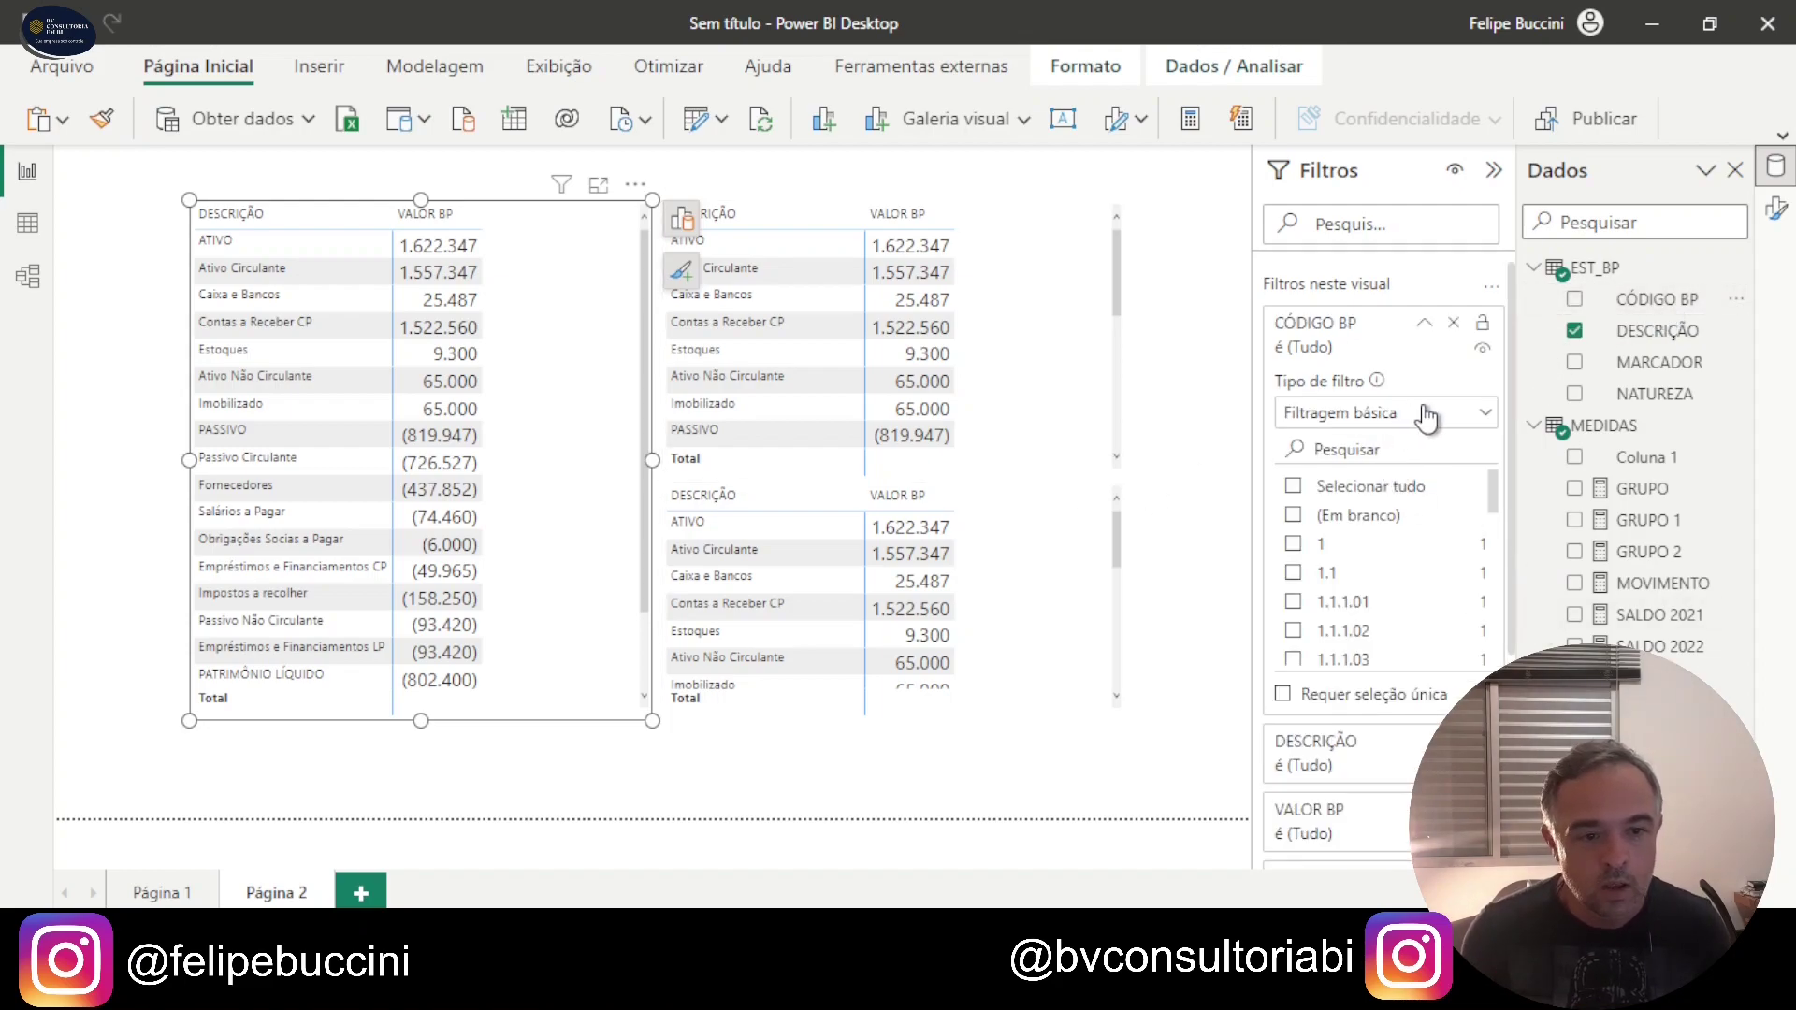
left_click(1480, 418)
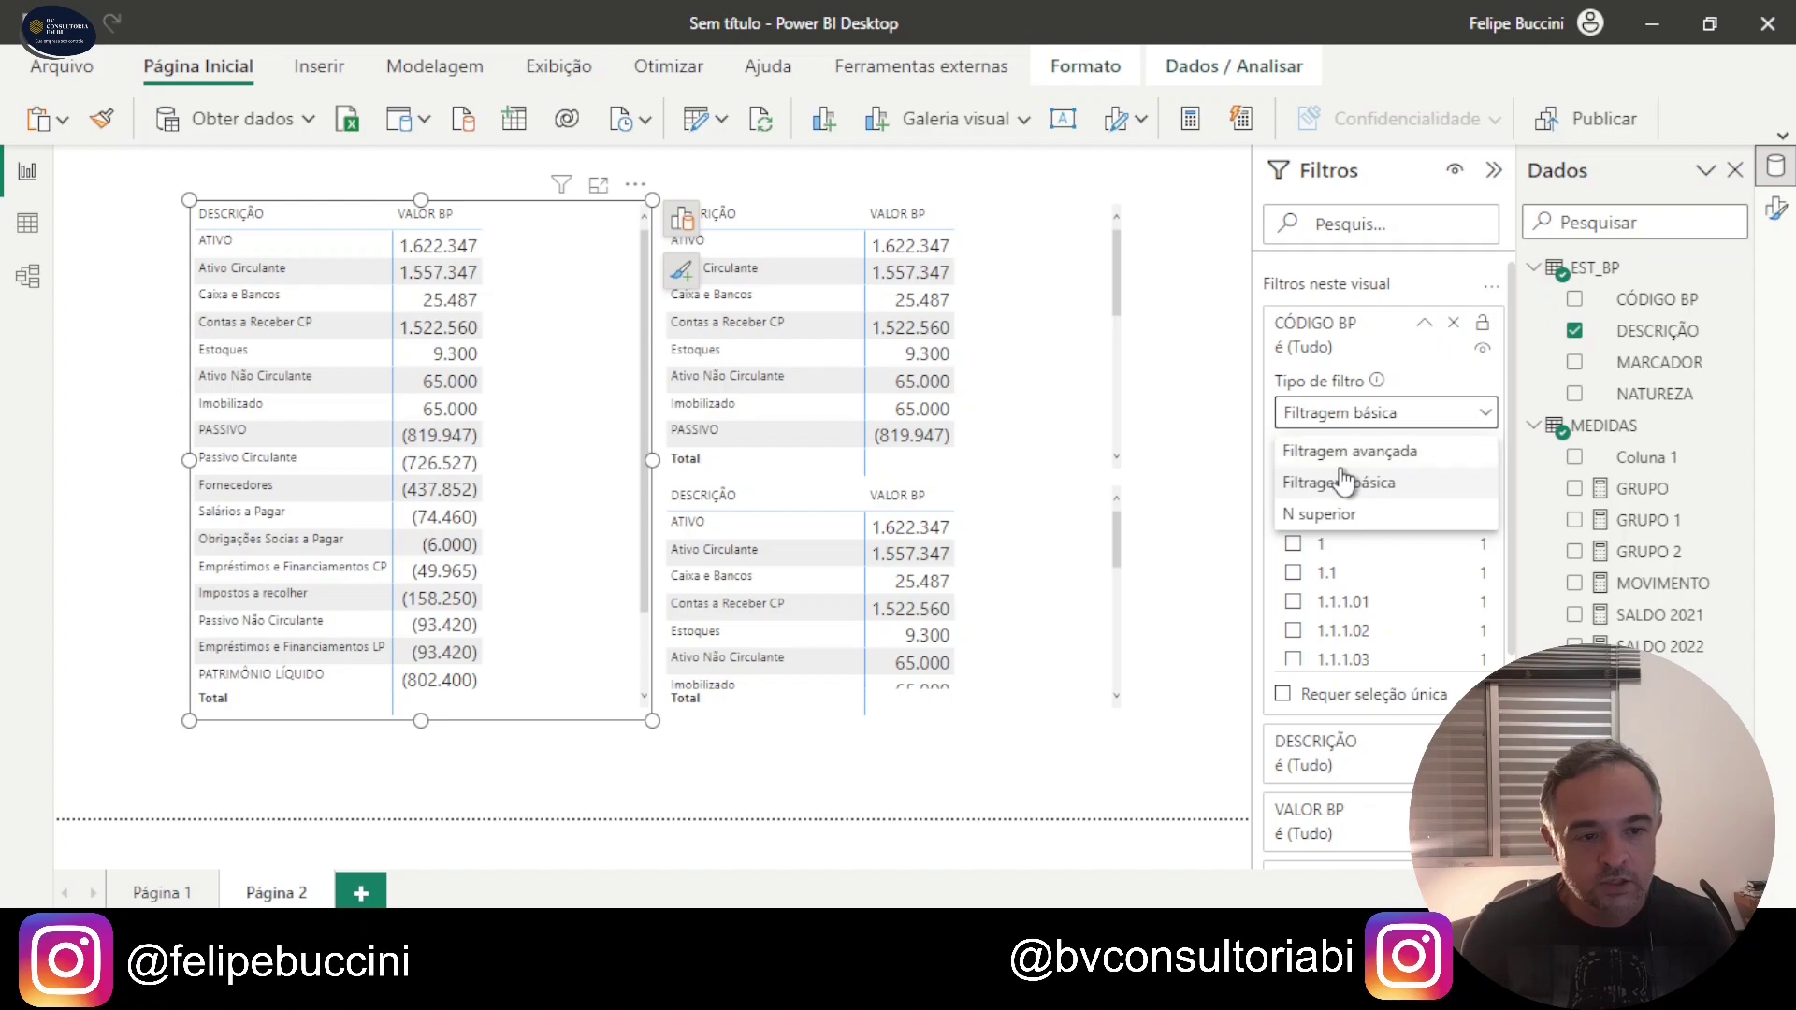
left_click(1345, 455)
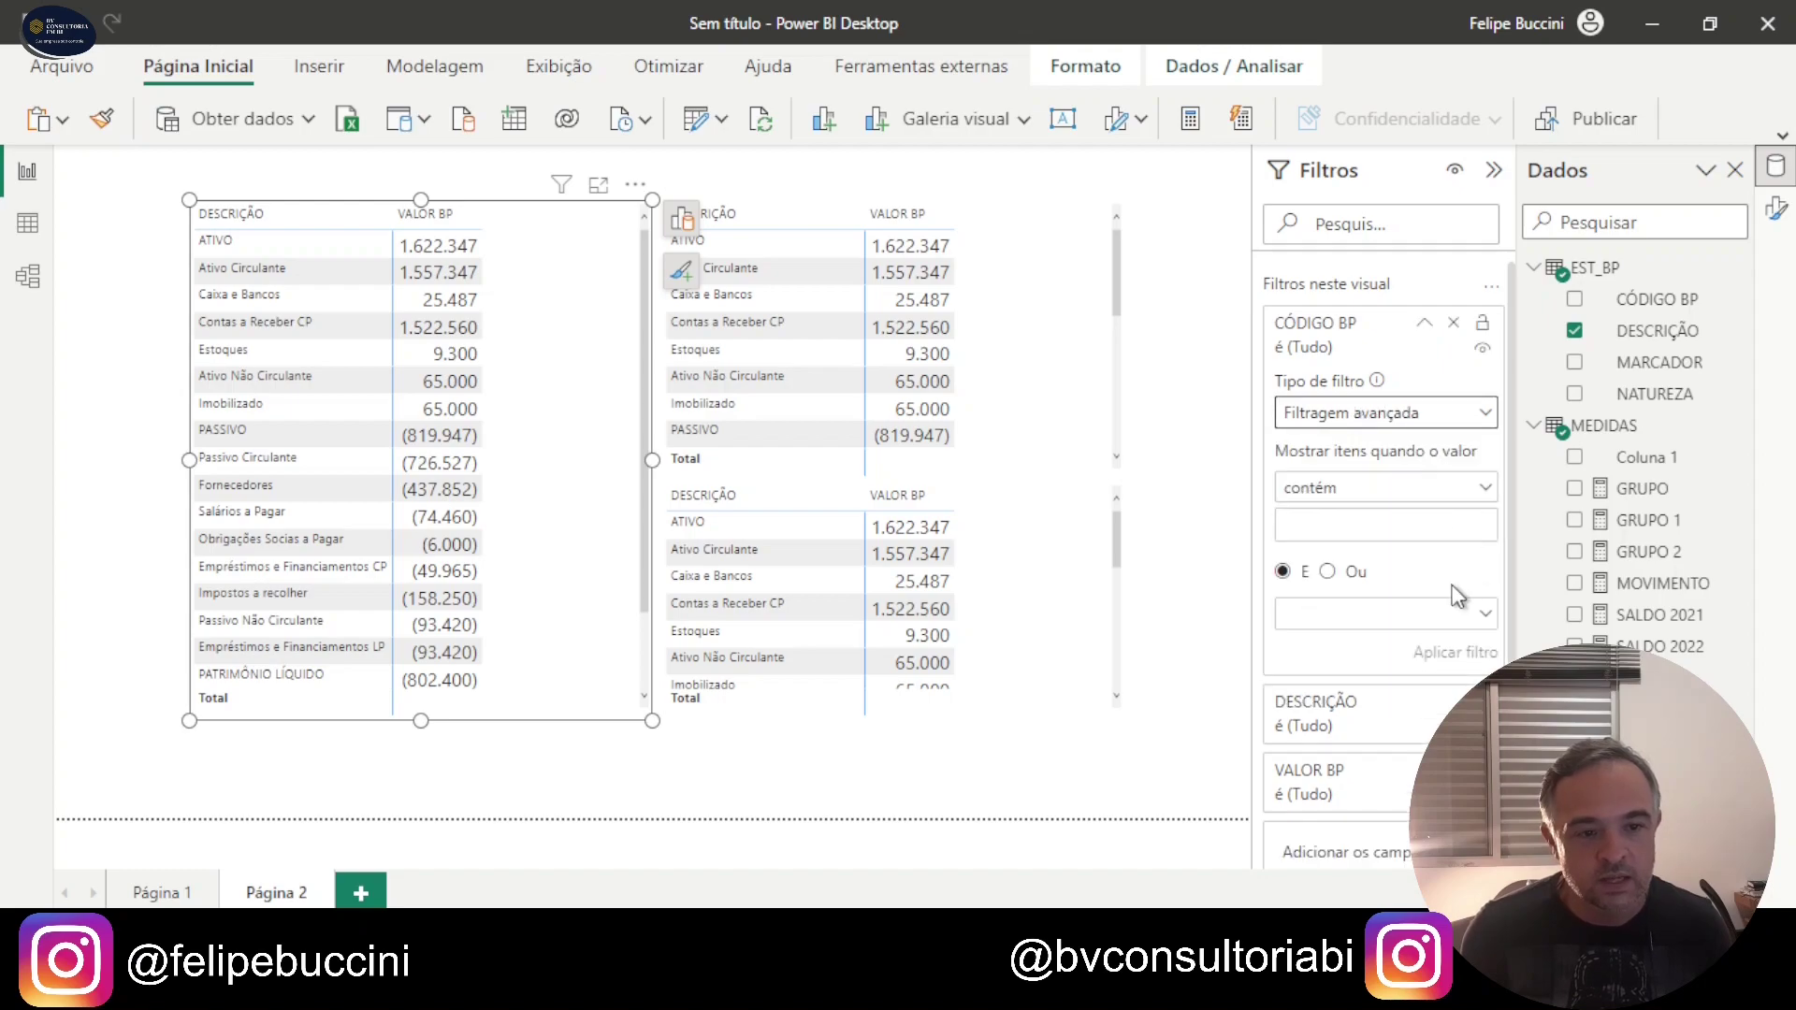
left_click(1344, 489)
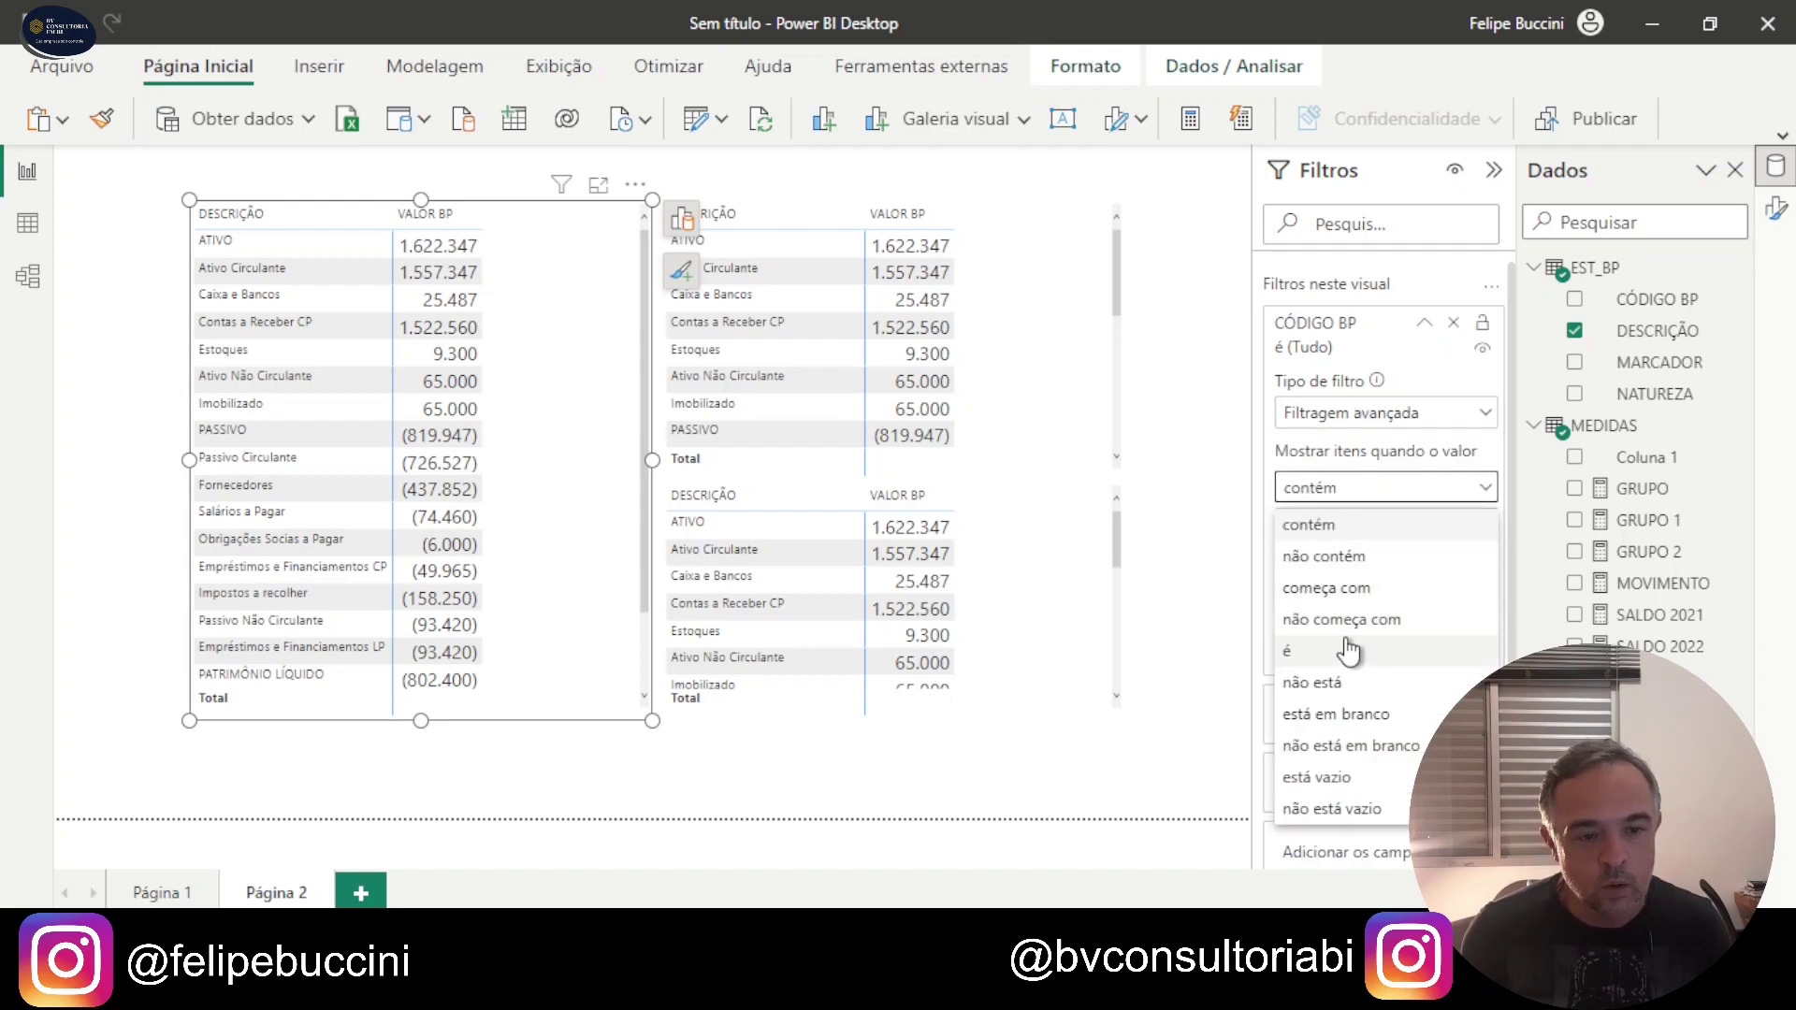
left_click(1347, 590)
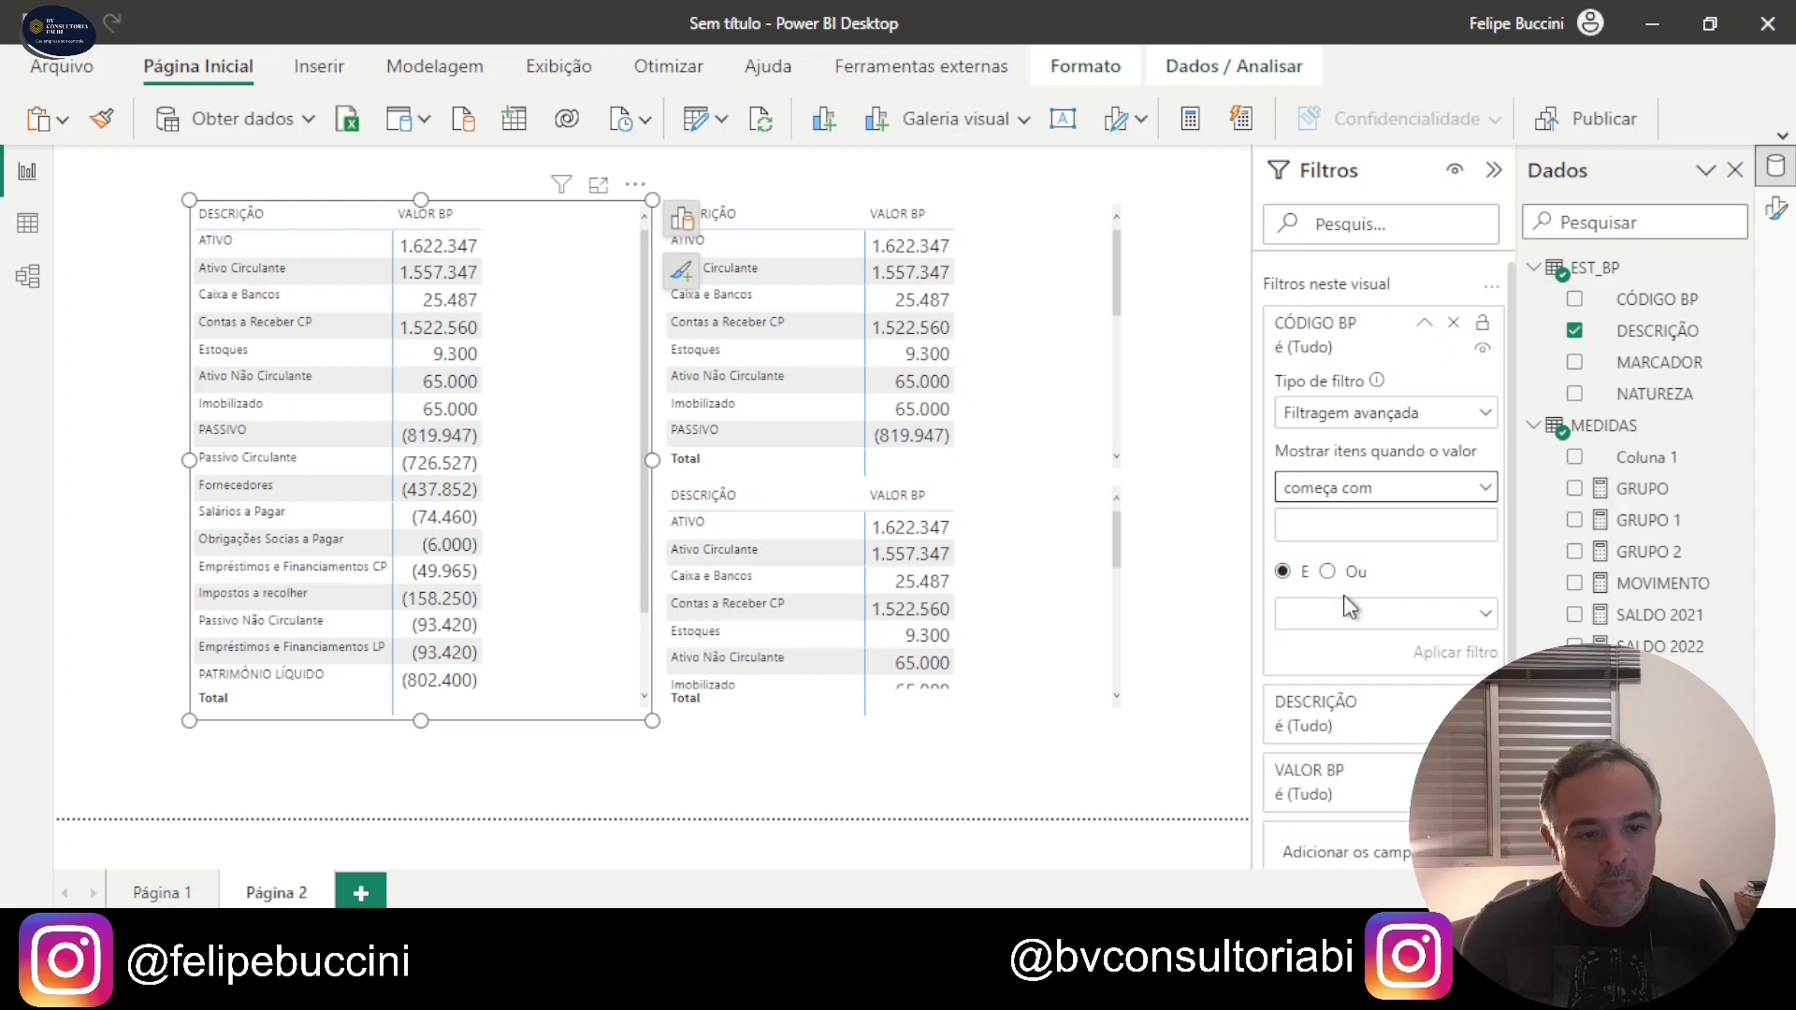
left_click(1346, 530)
type("1")
left_click(1455, 652)
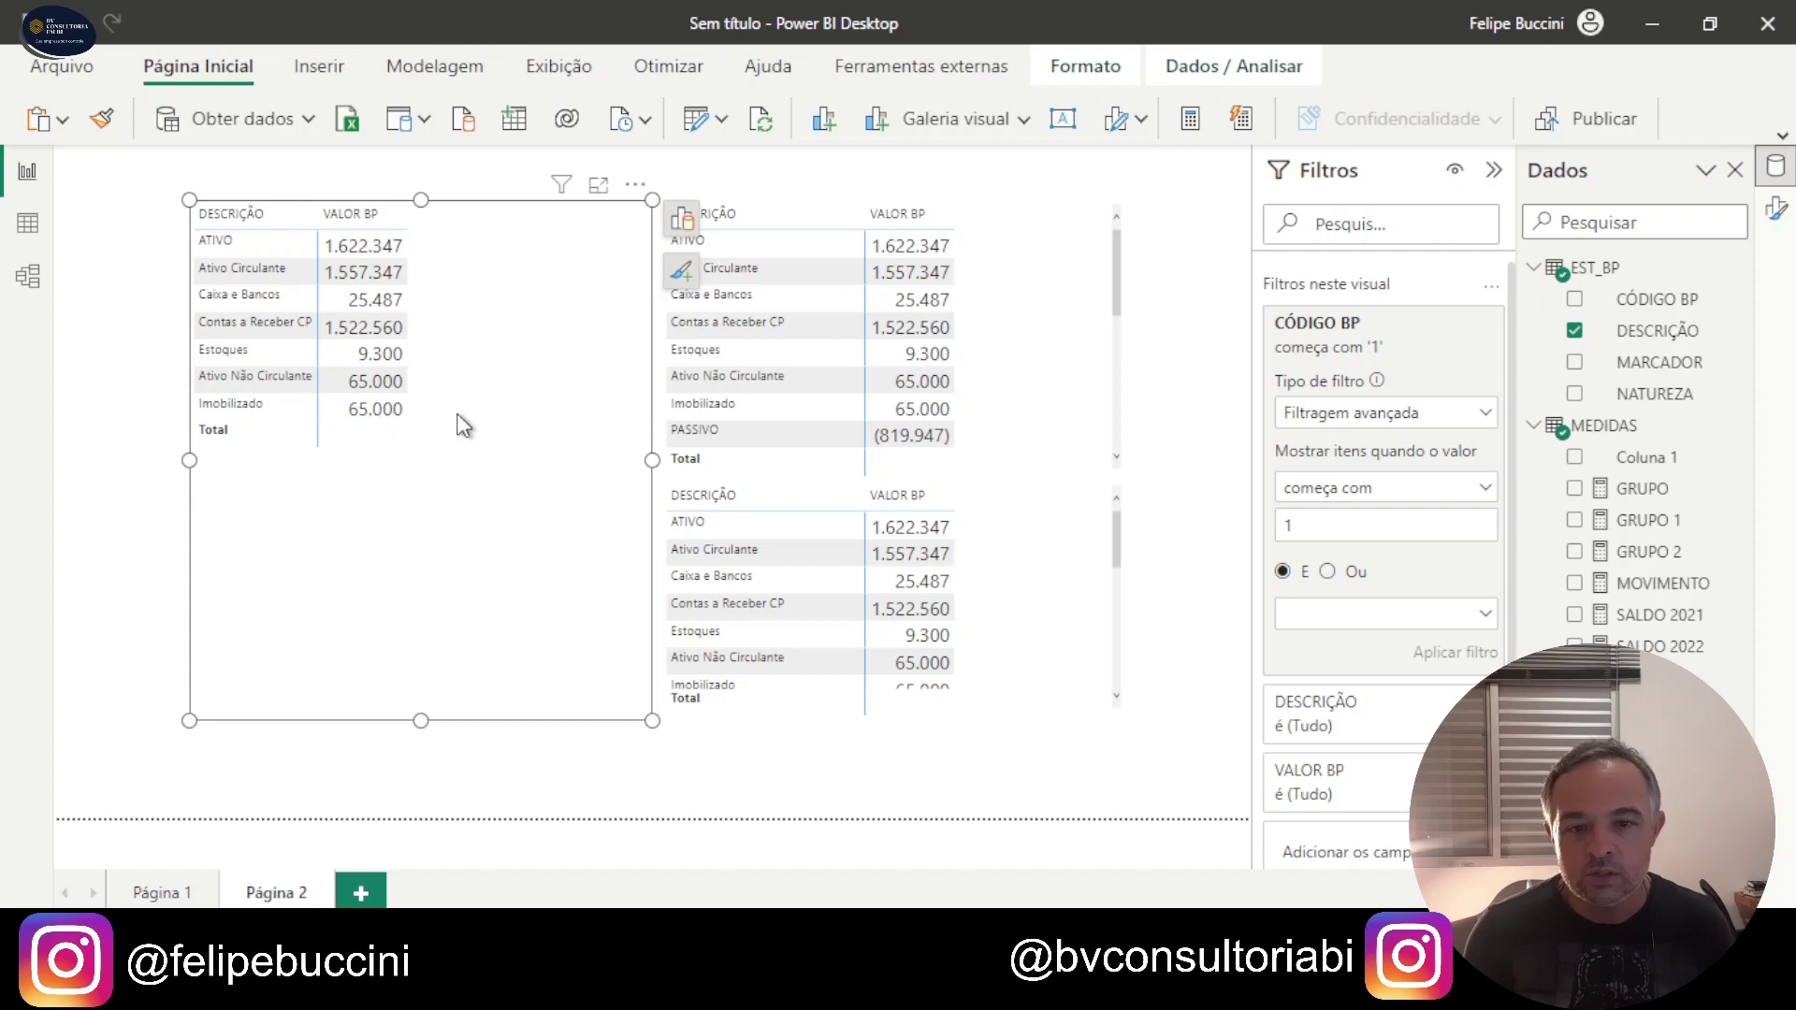
Step: Filter the upper copied matrix with an advanced CÓDIGO BP filter showing items whose value "começa com" 2
left_click(1028, 280)
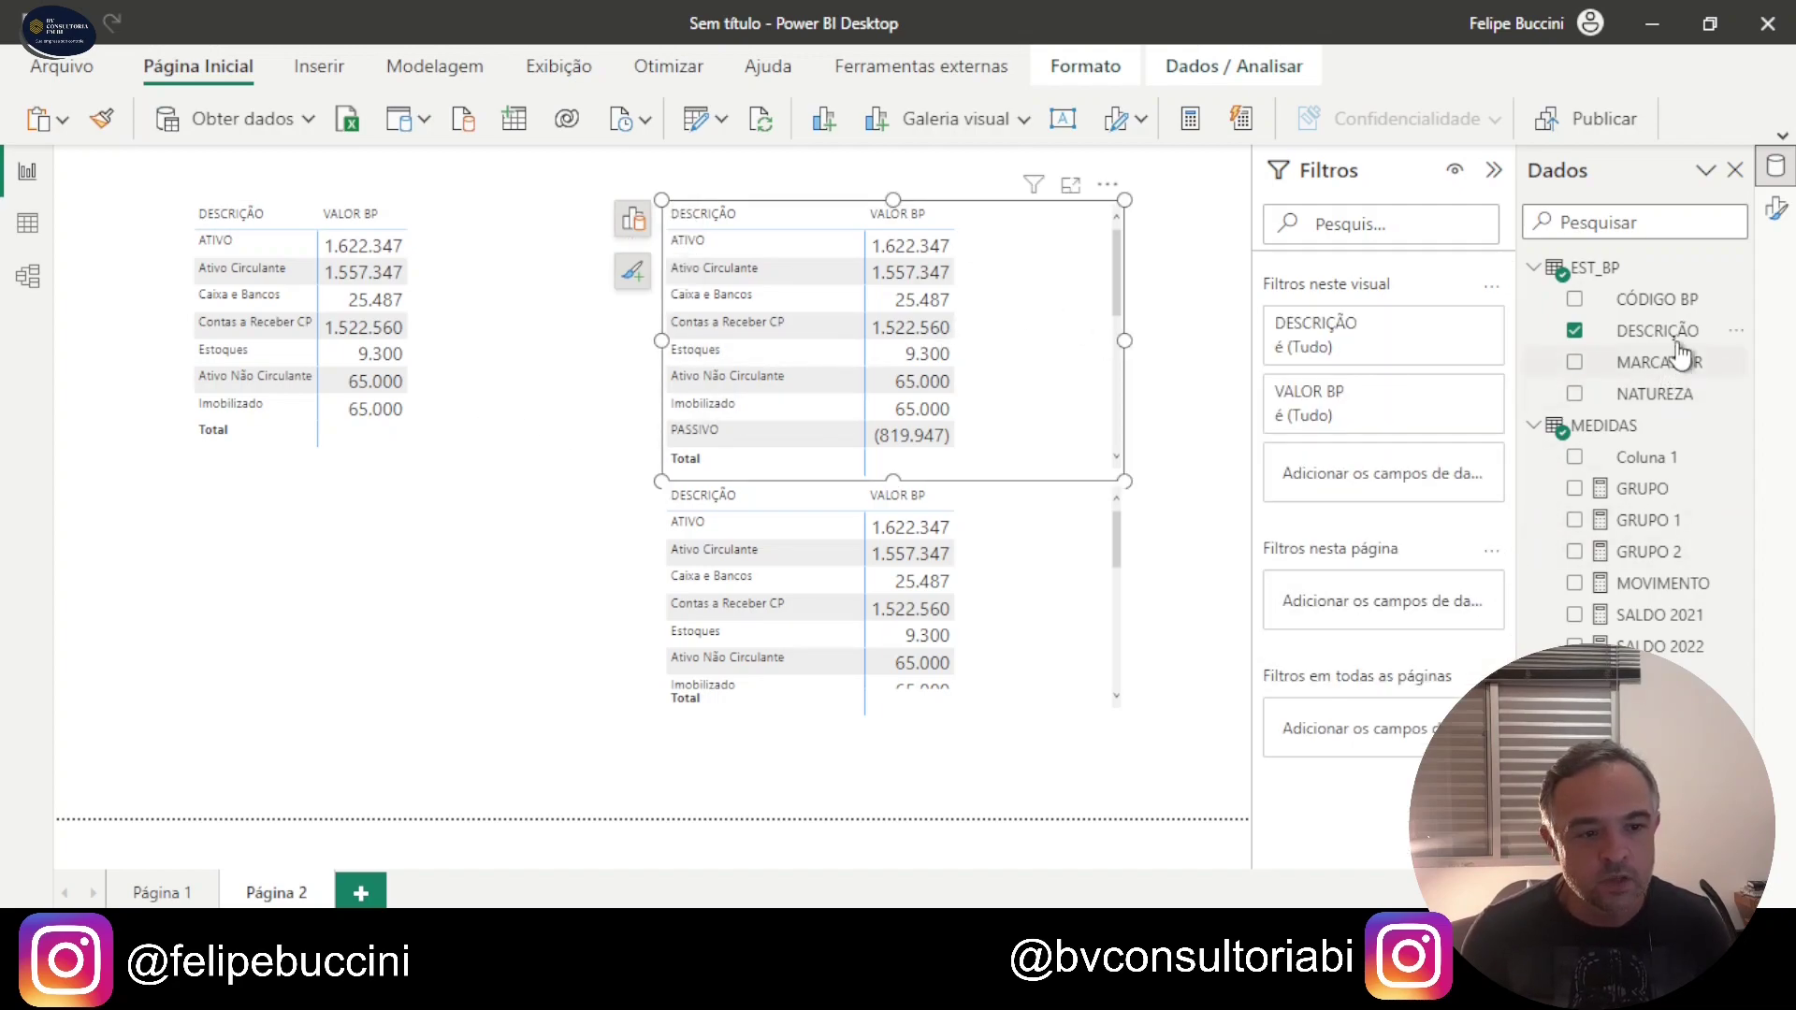
left_click_drag(1657, 300, 1368, 481)
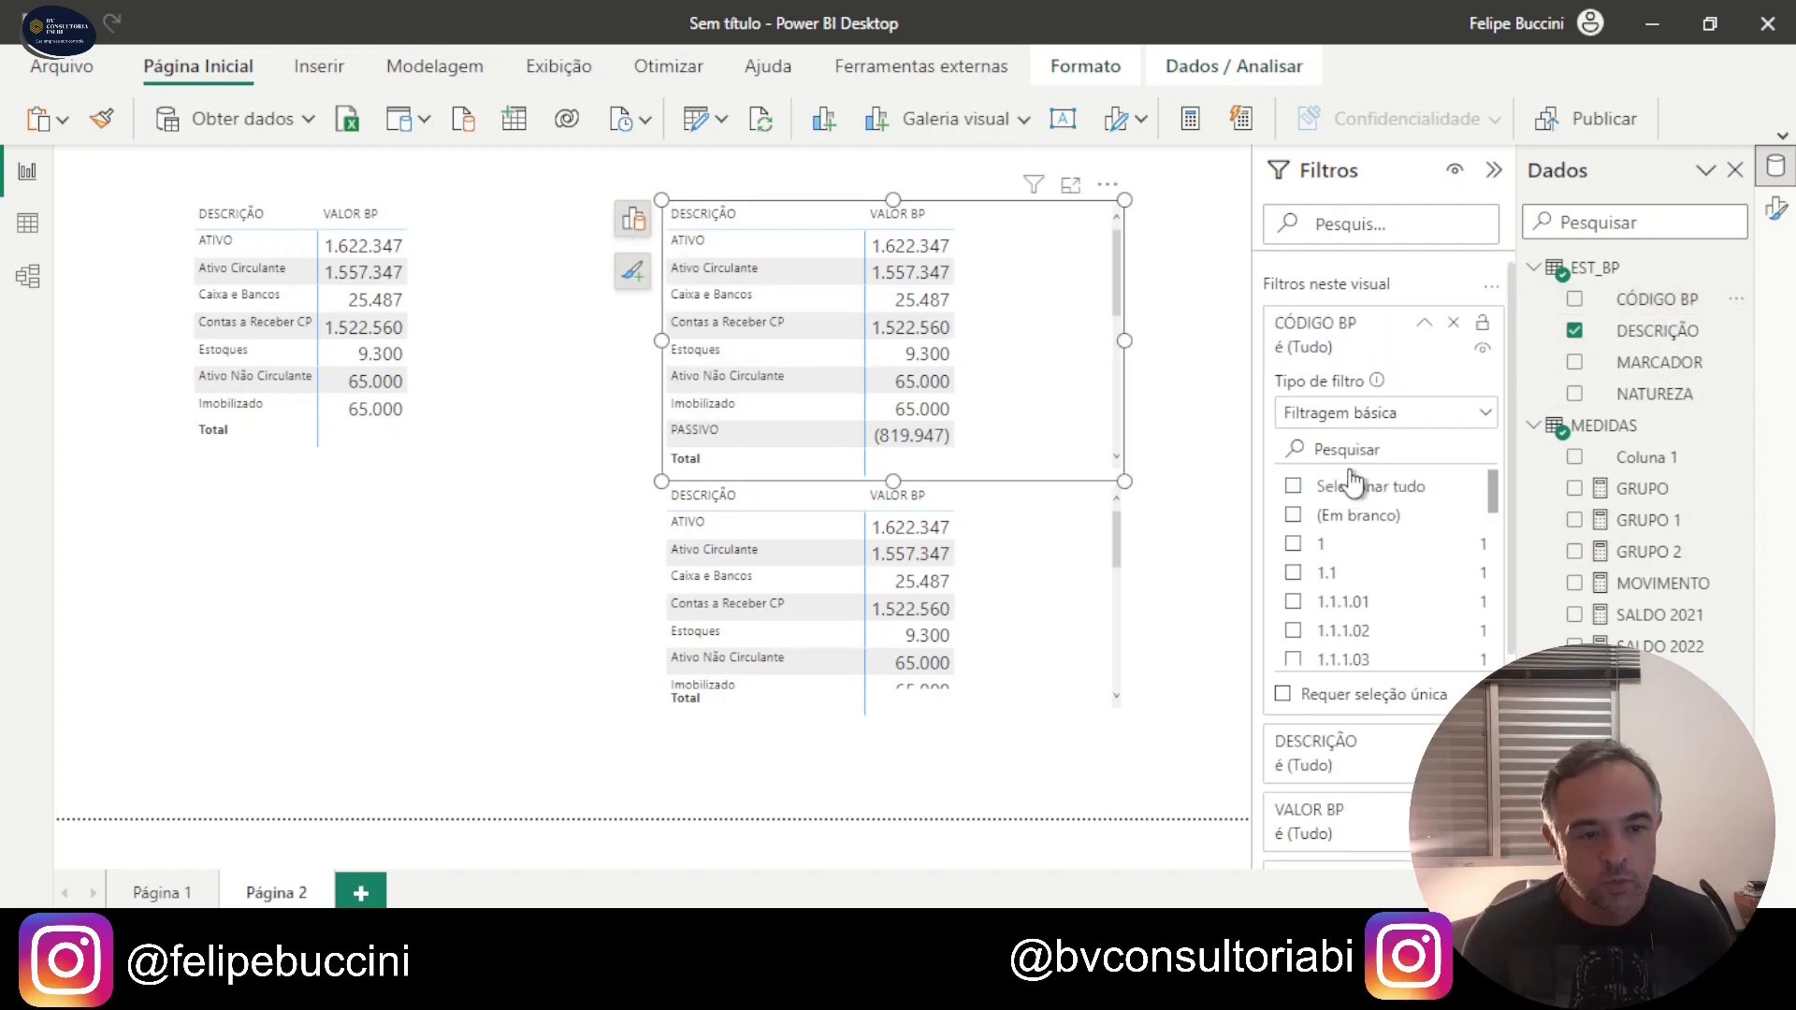
left_click(1378, 424)
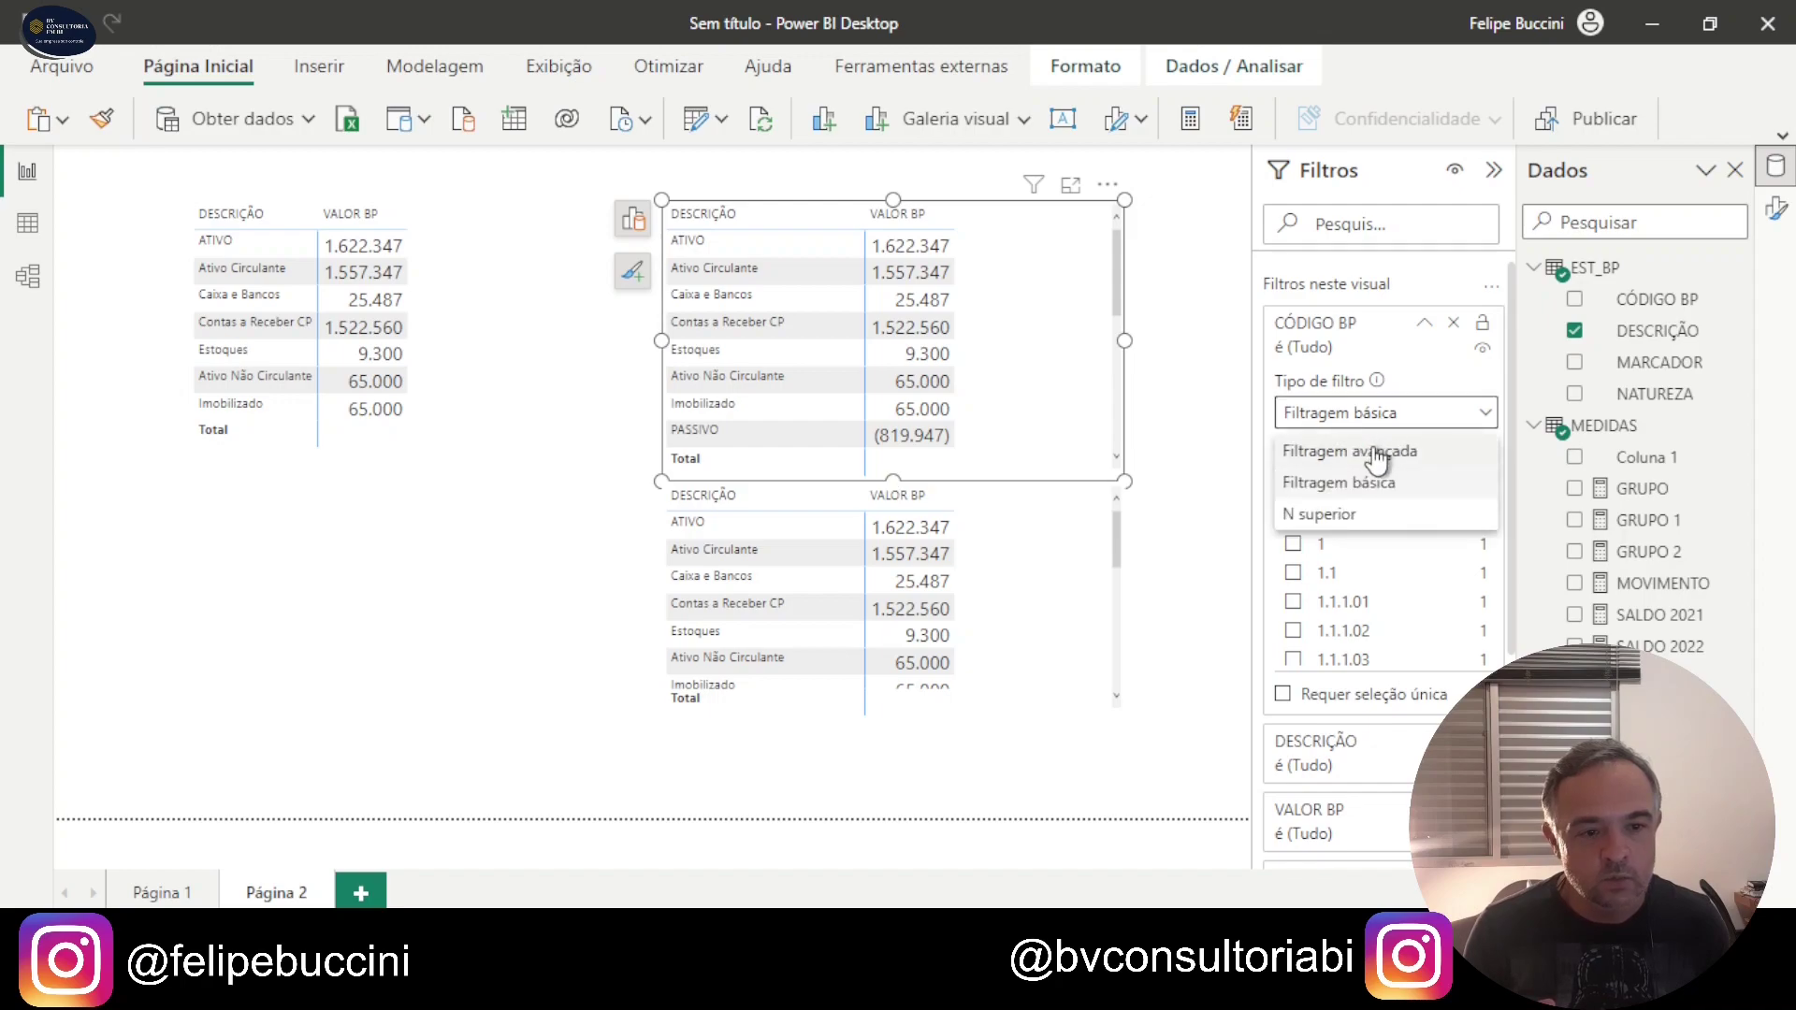
left_click(1375, 475)
left_click(1351, 496)
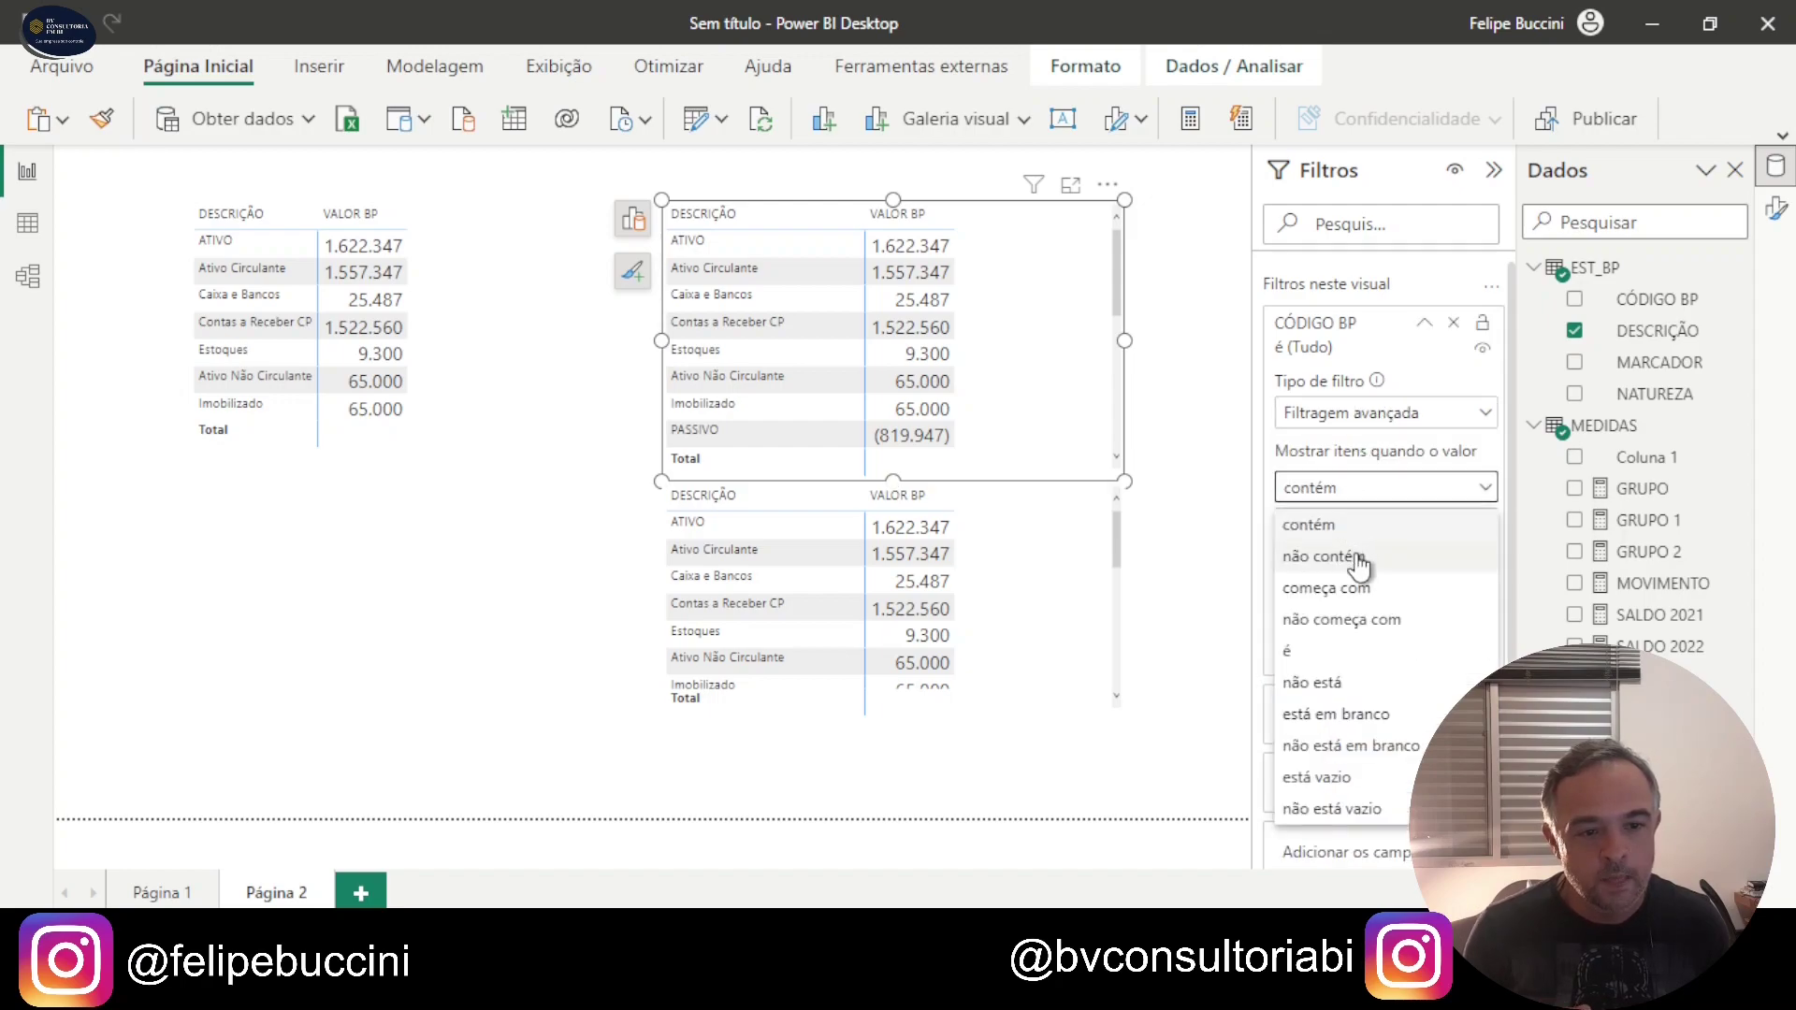
left_click(1348, 585)
left_click(1337, 524)
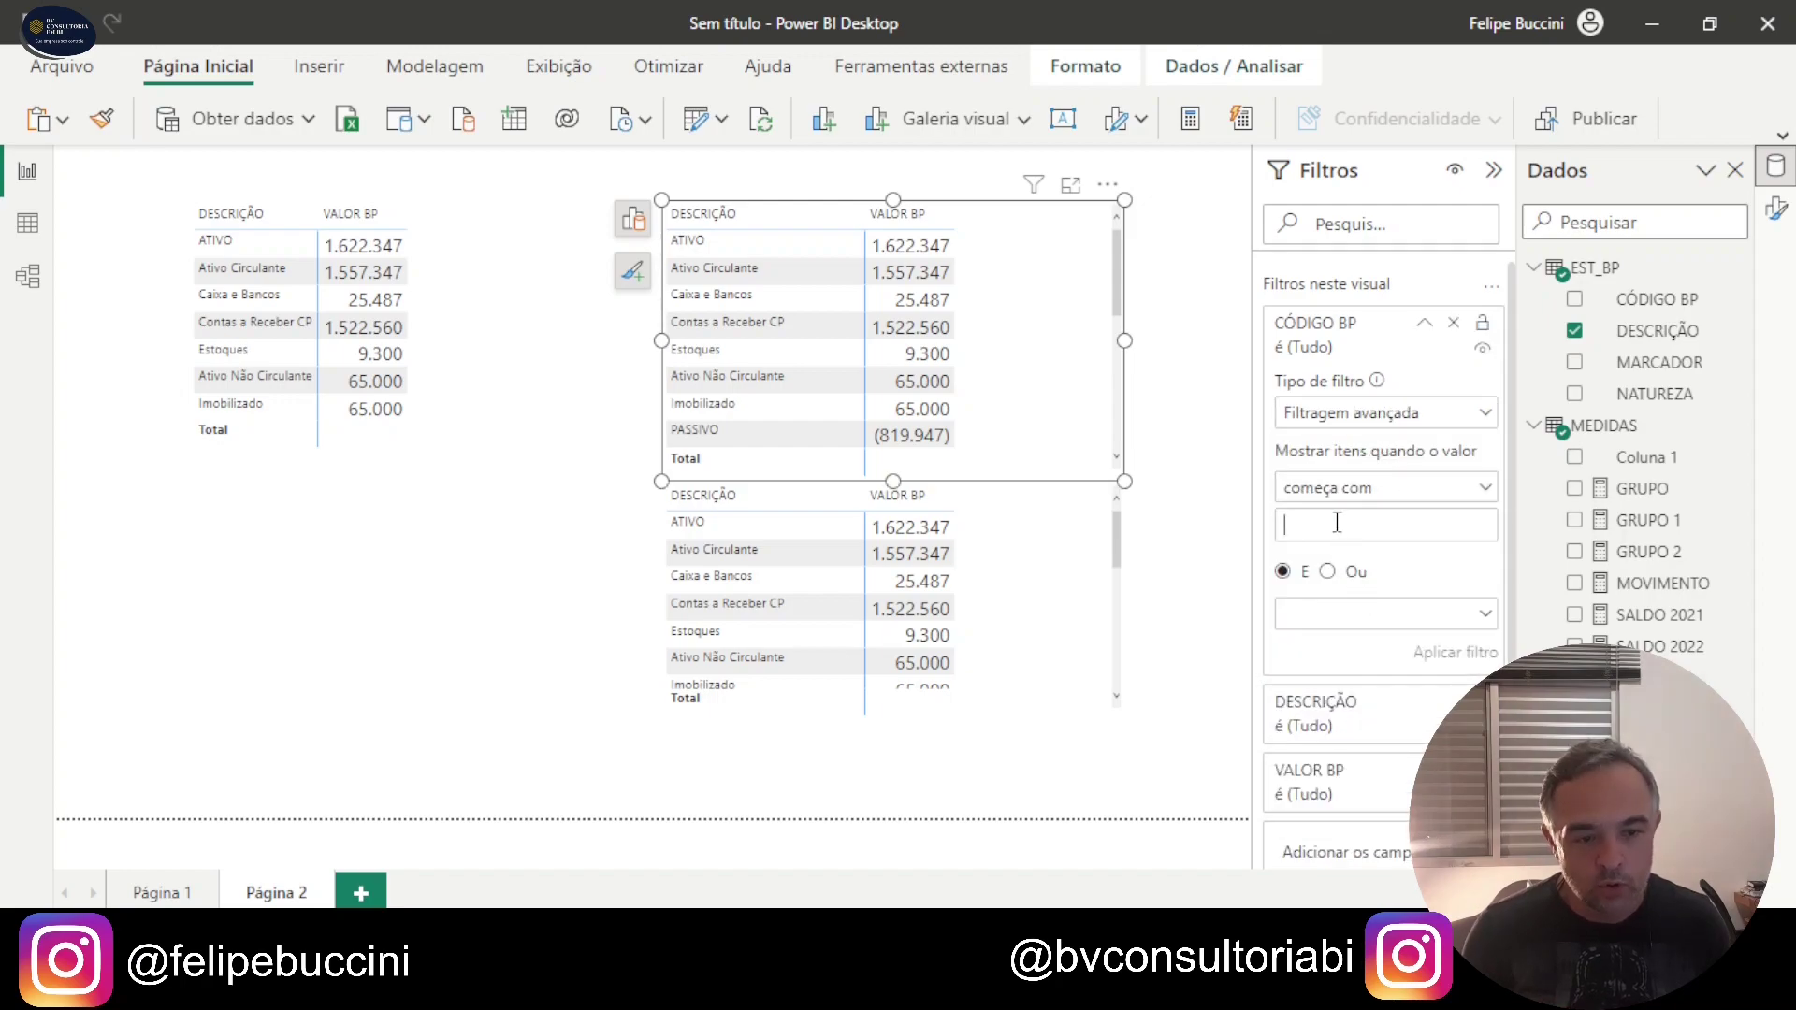
type("2")
left_click(1455, 652)
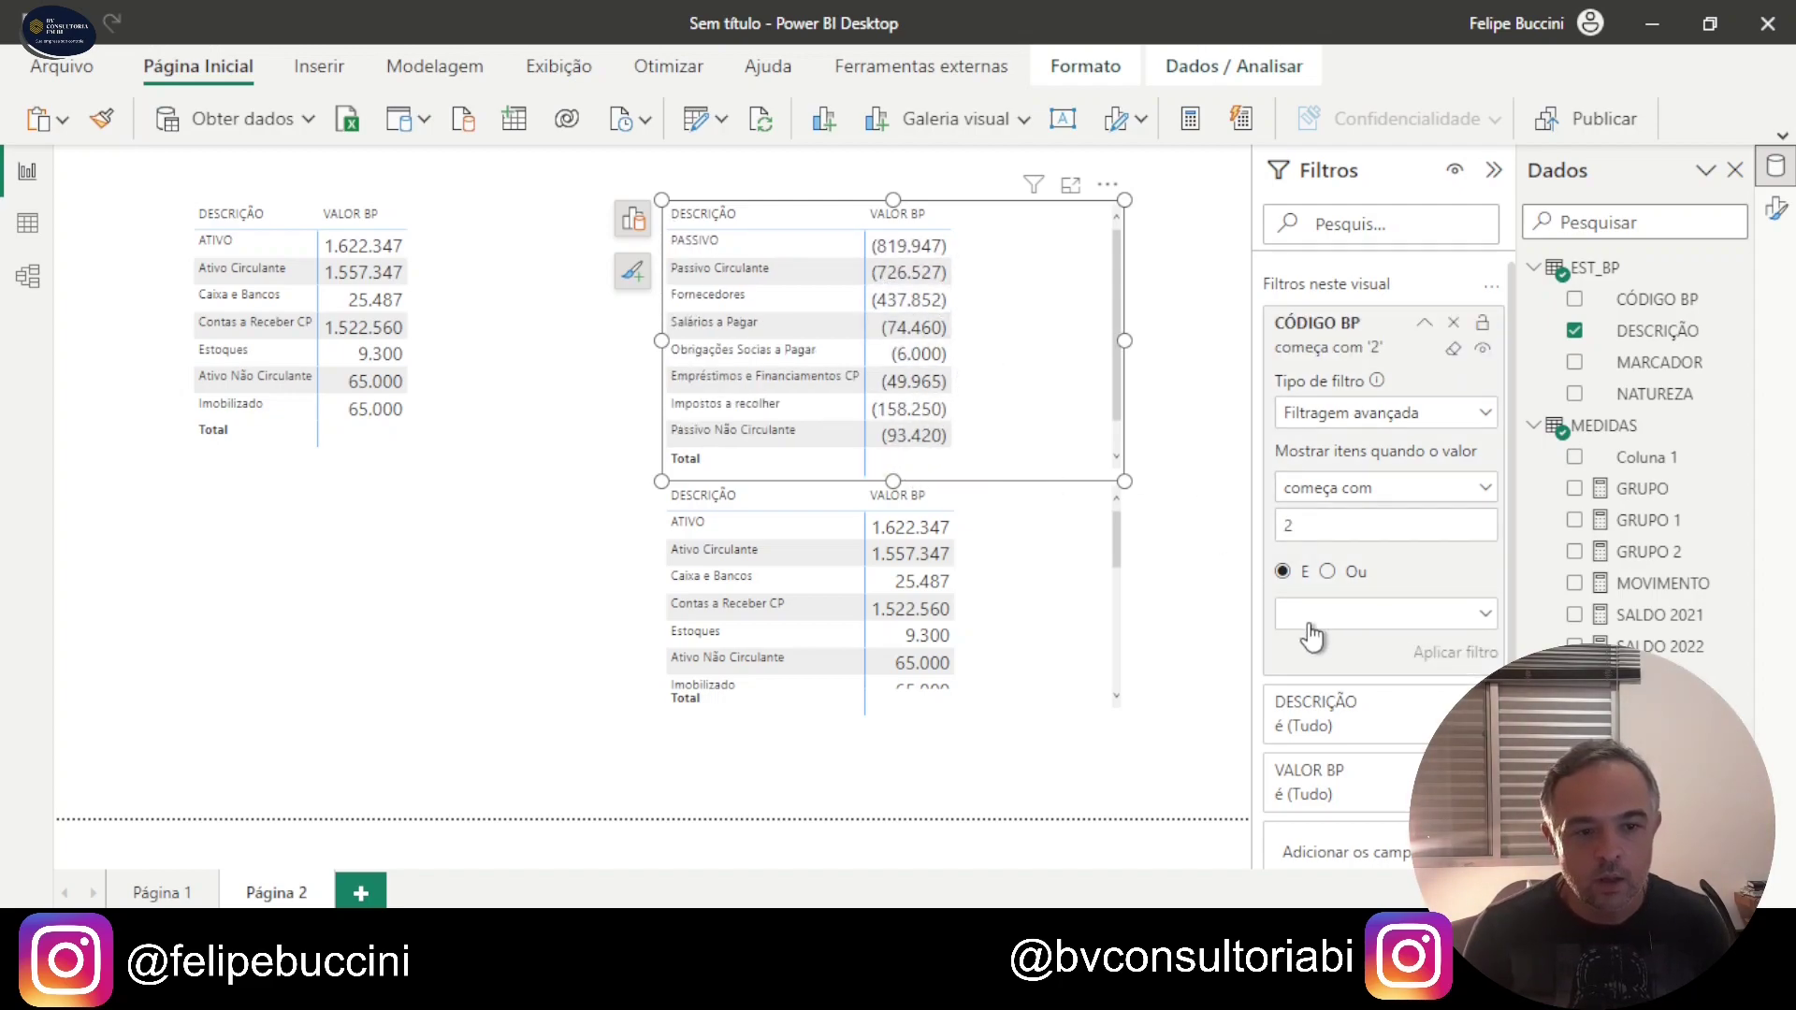
Step: Filter the lower copied matrix with an advanced CÓDIGO BP filter showing items whose value "começa com" 3, and collapse the filter settings
left_click(1113, 561)
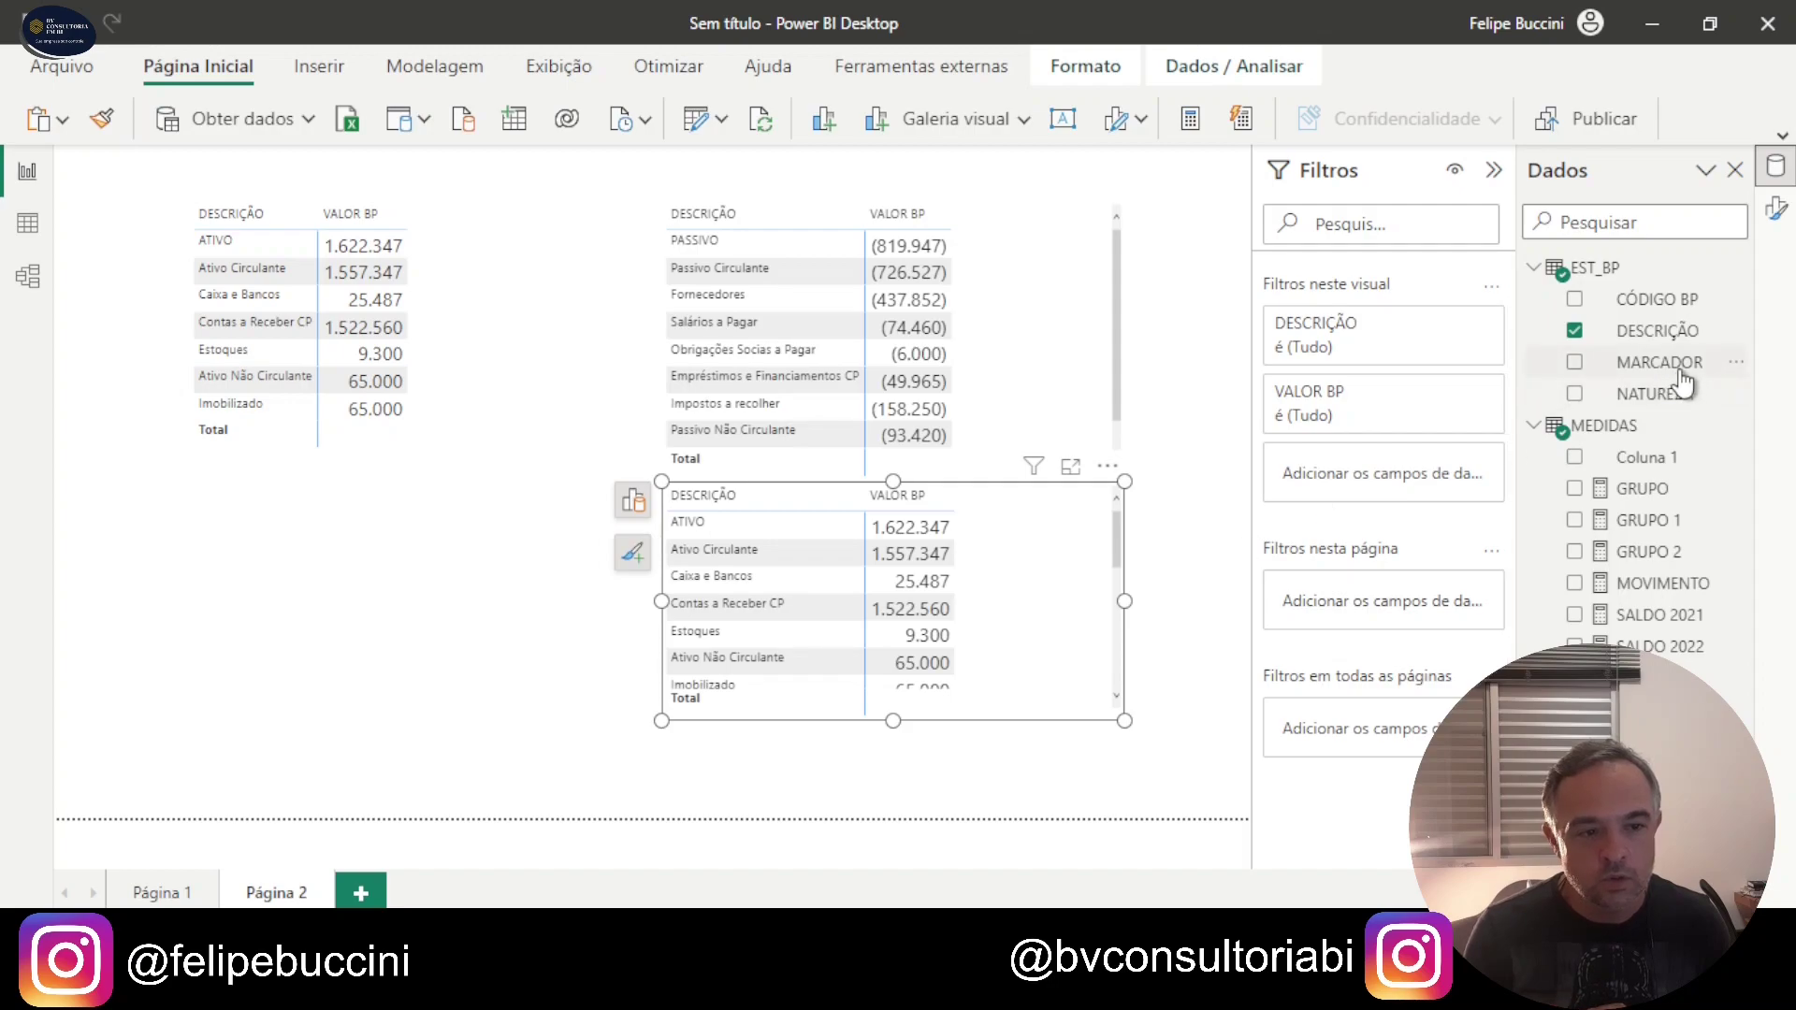
left_click_drag(1658, 309, 1375, 472)
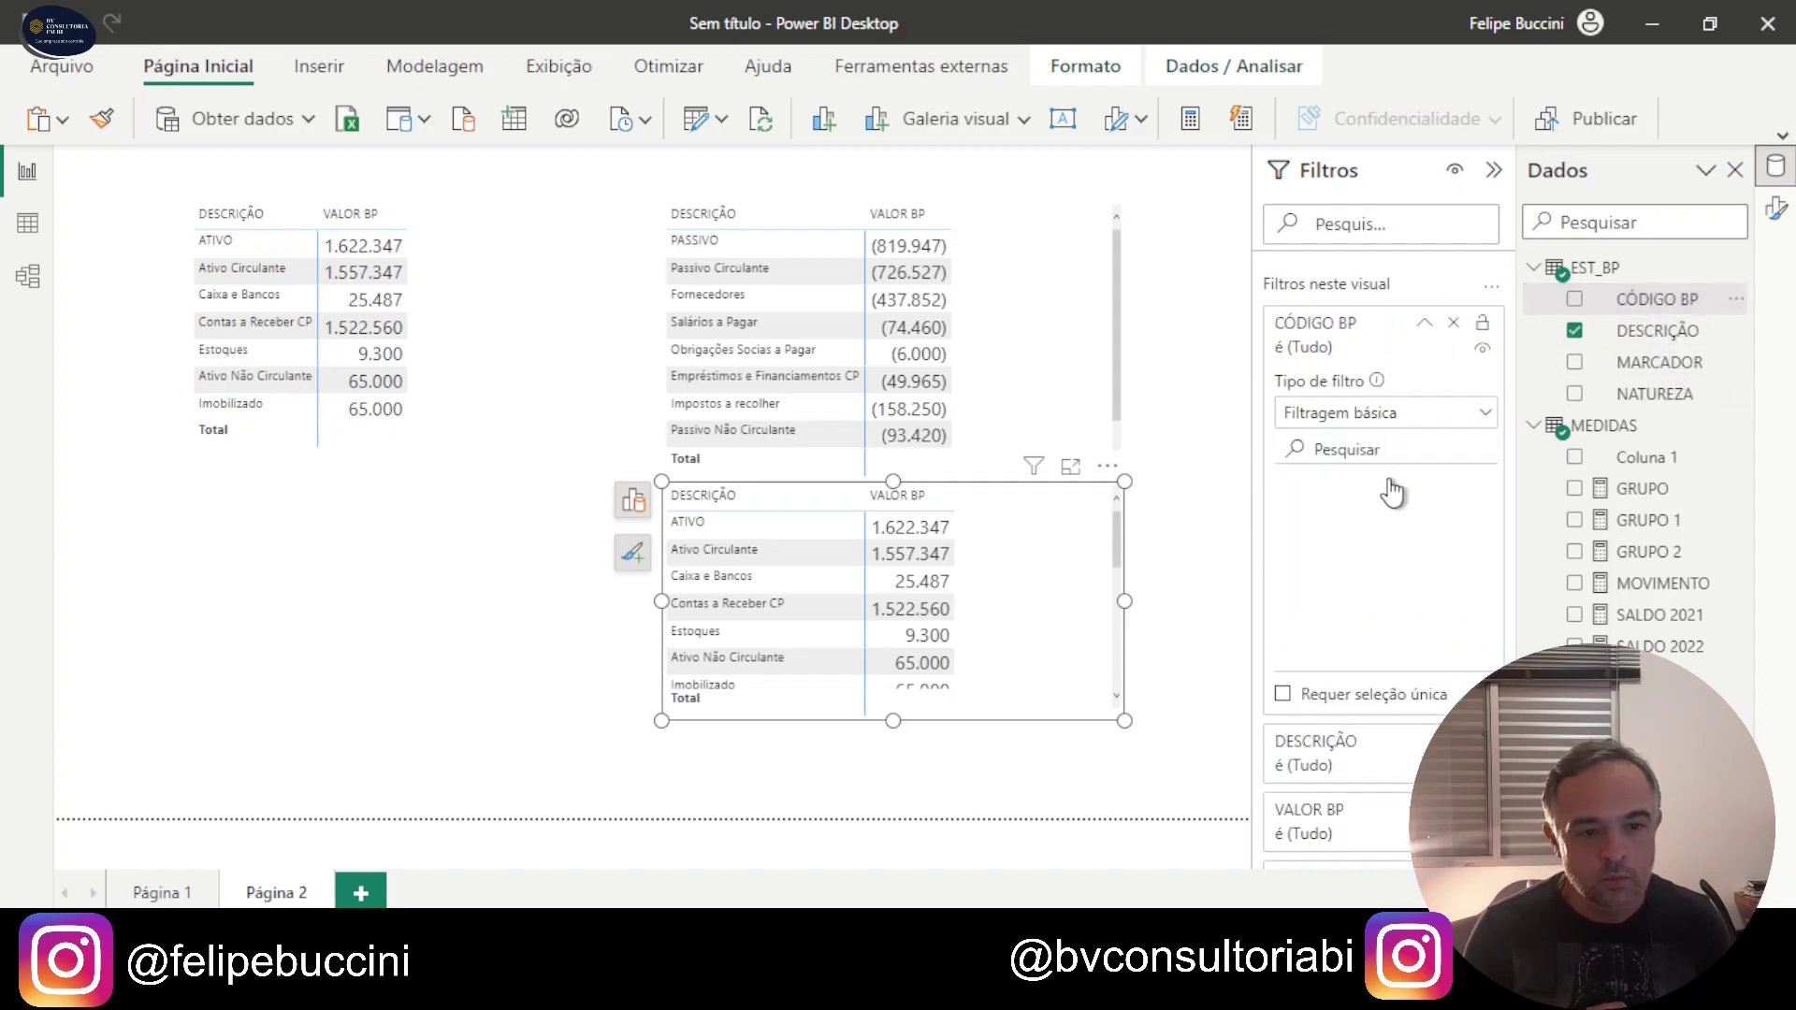
left_click(1375, 423)
left_click(1382, 450)
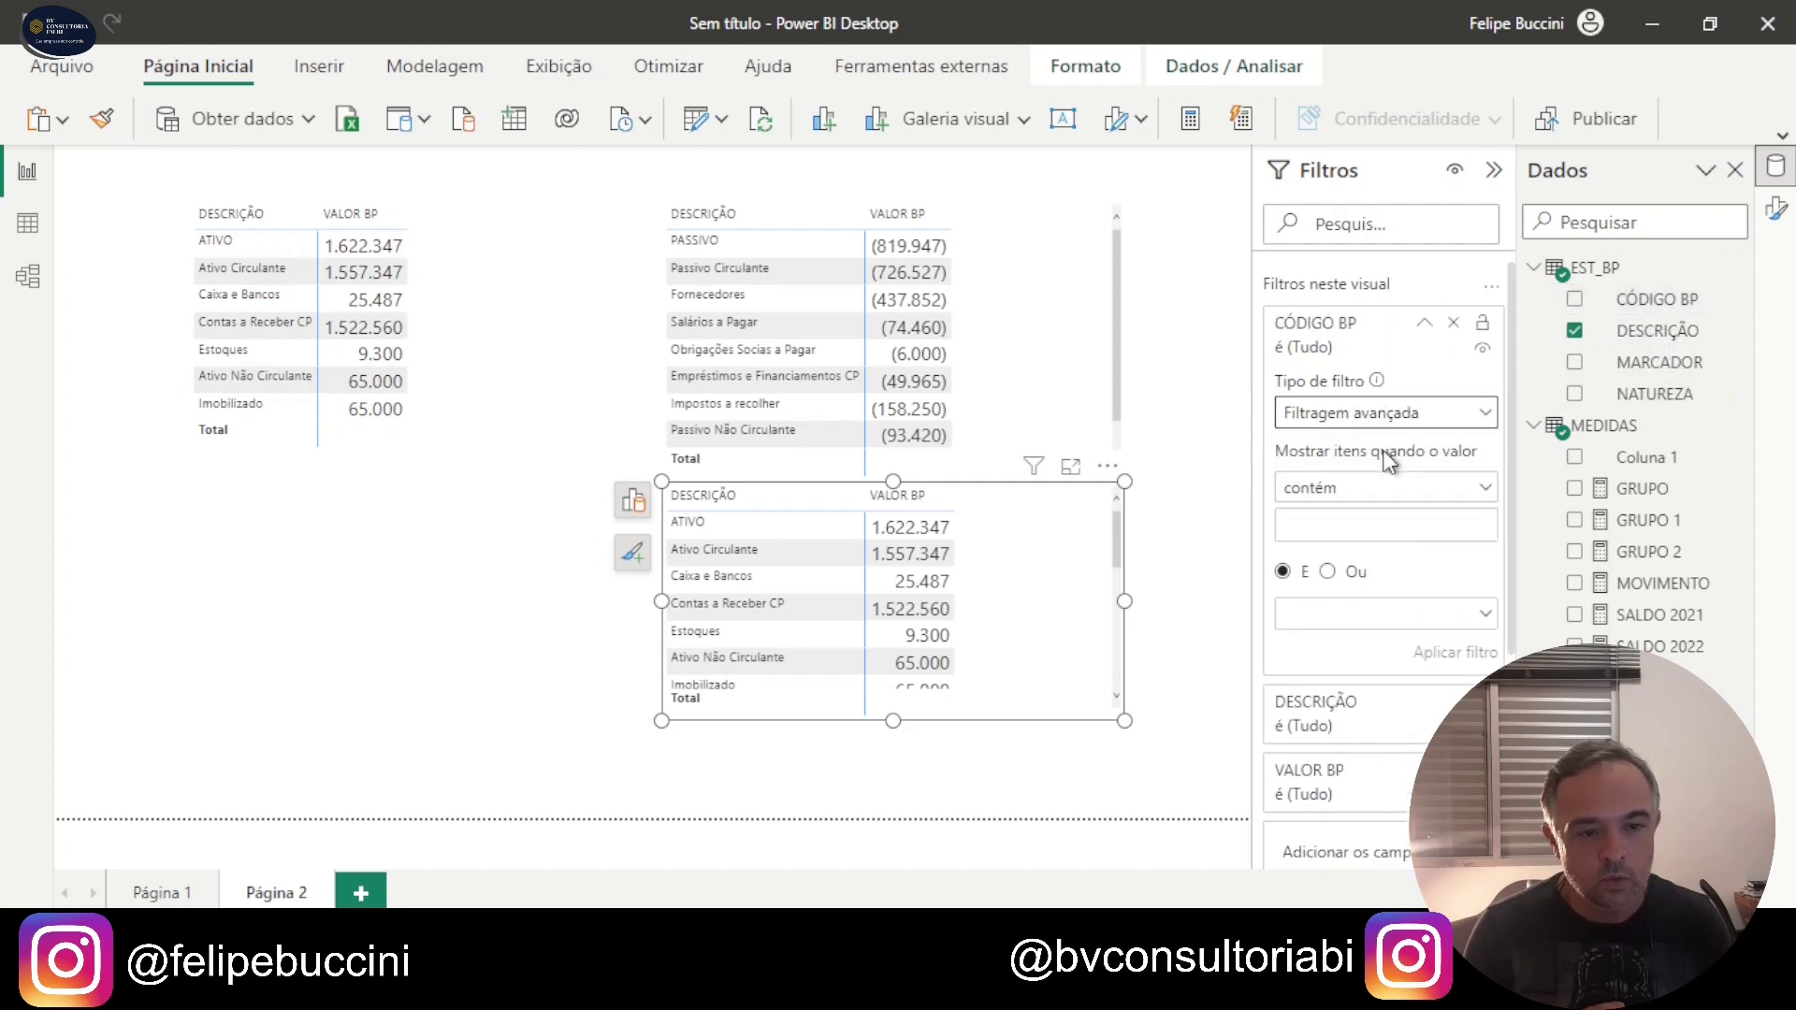
left_click(1366, 503)
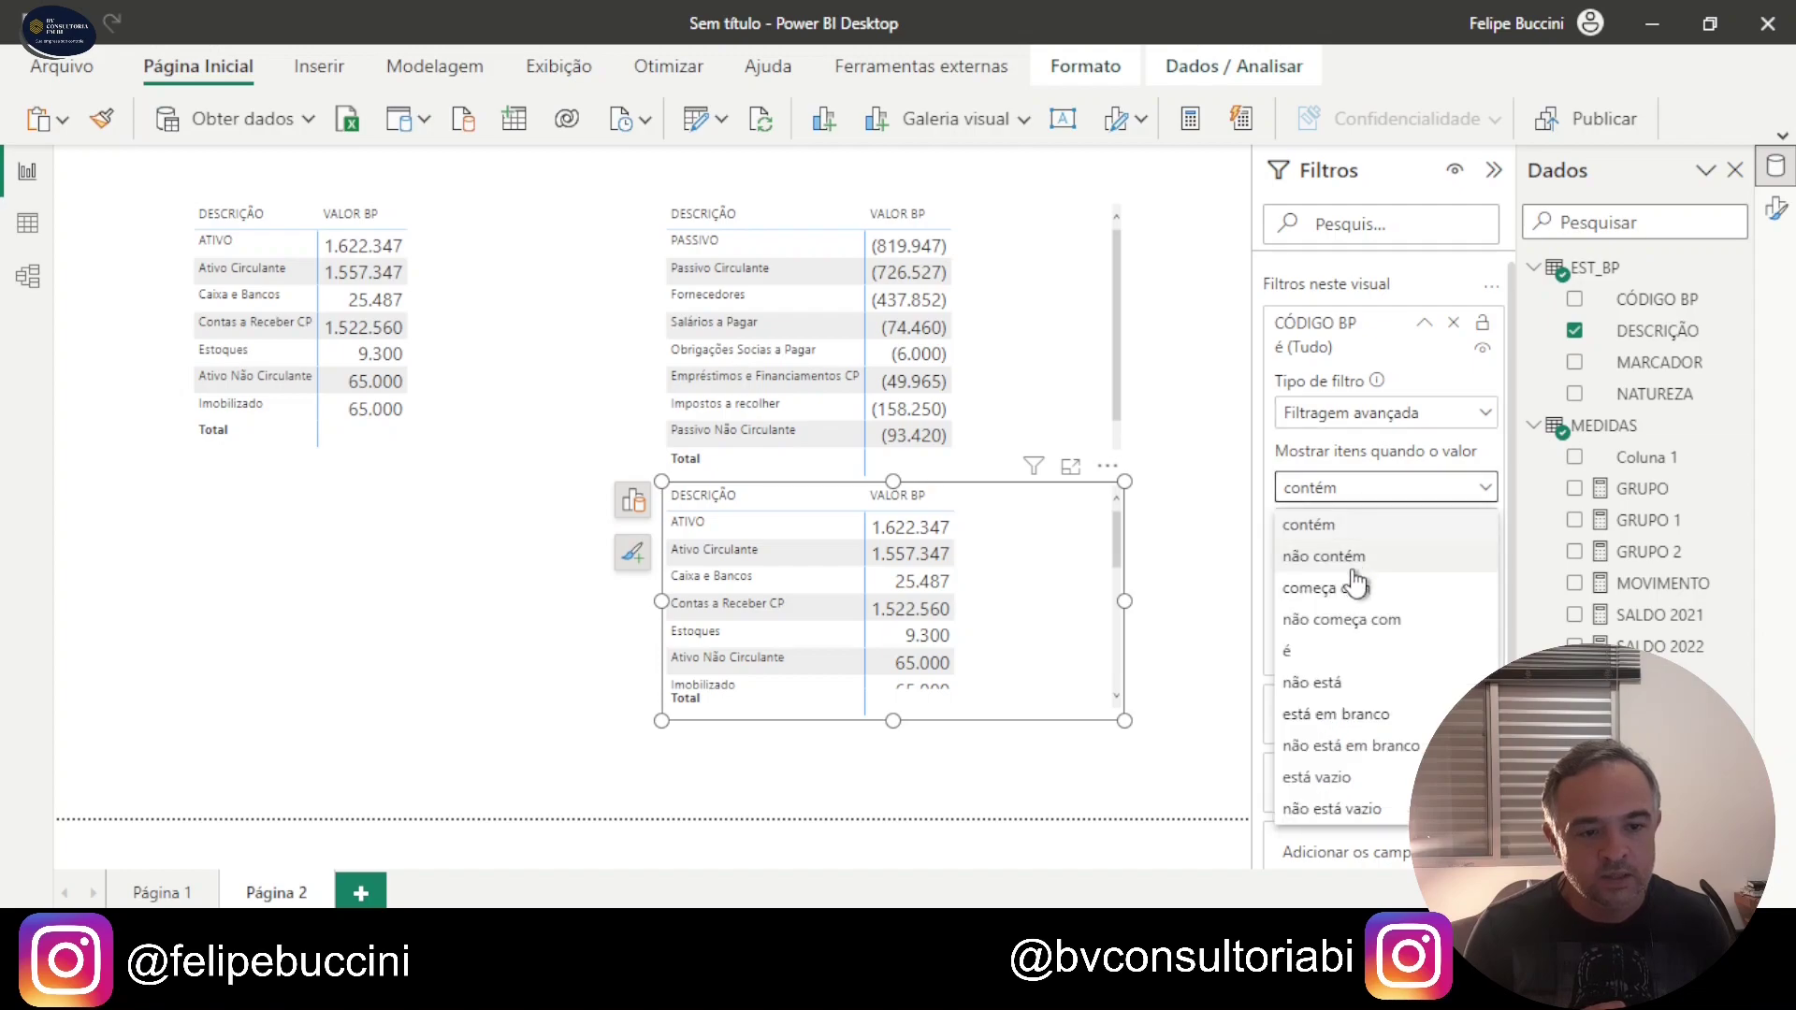
left_click(1359, 589)
left_click(1355, 523)
type("3")
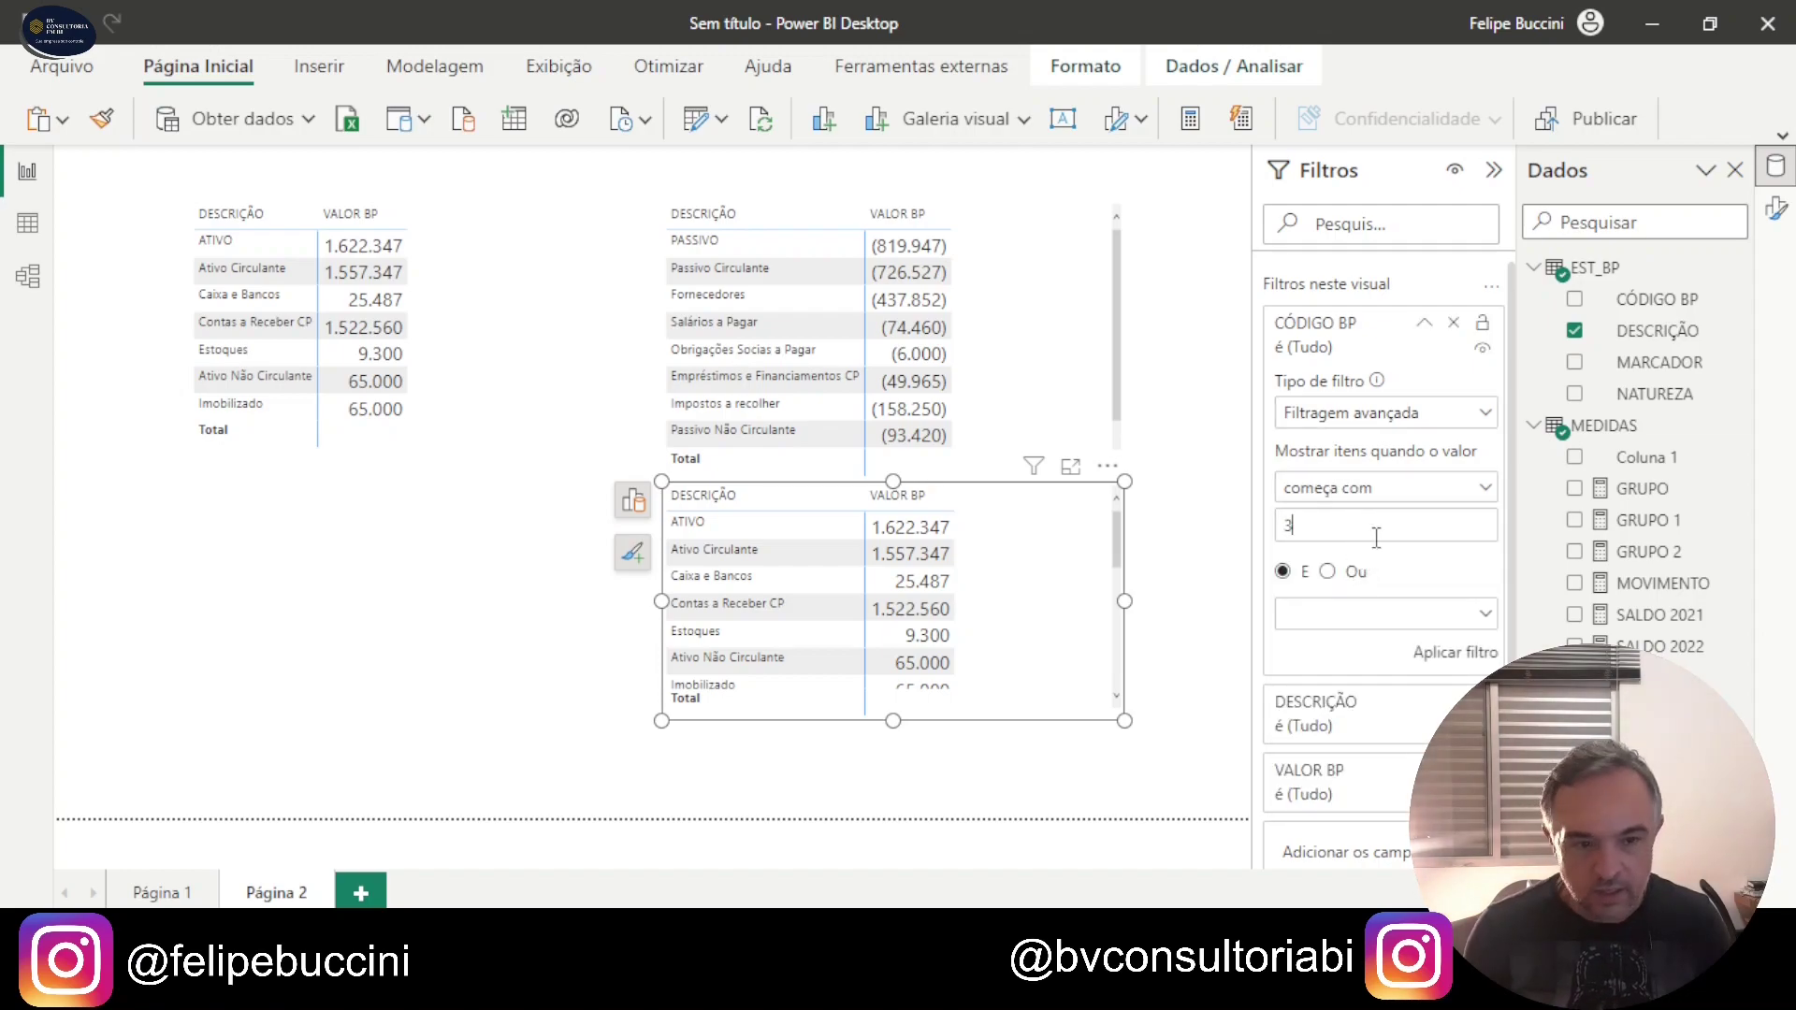
left_click(1452, 651)
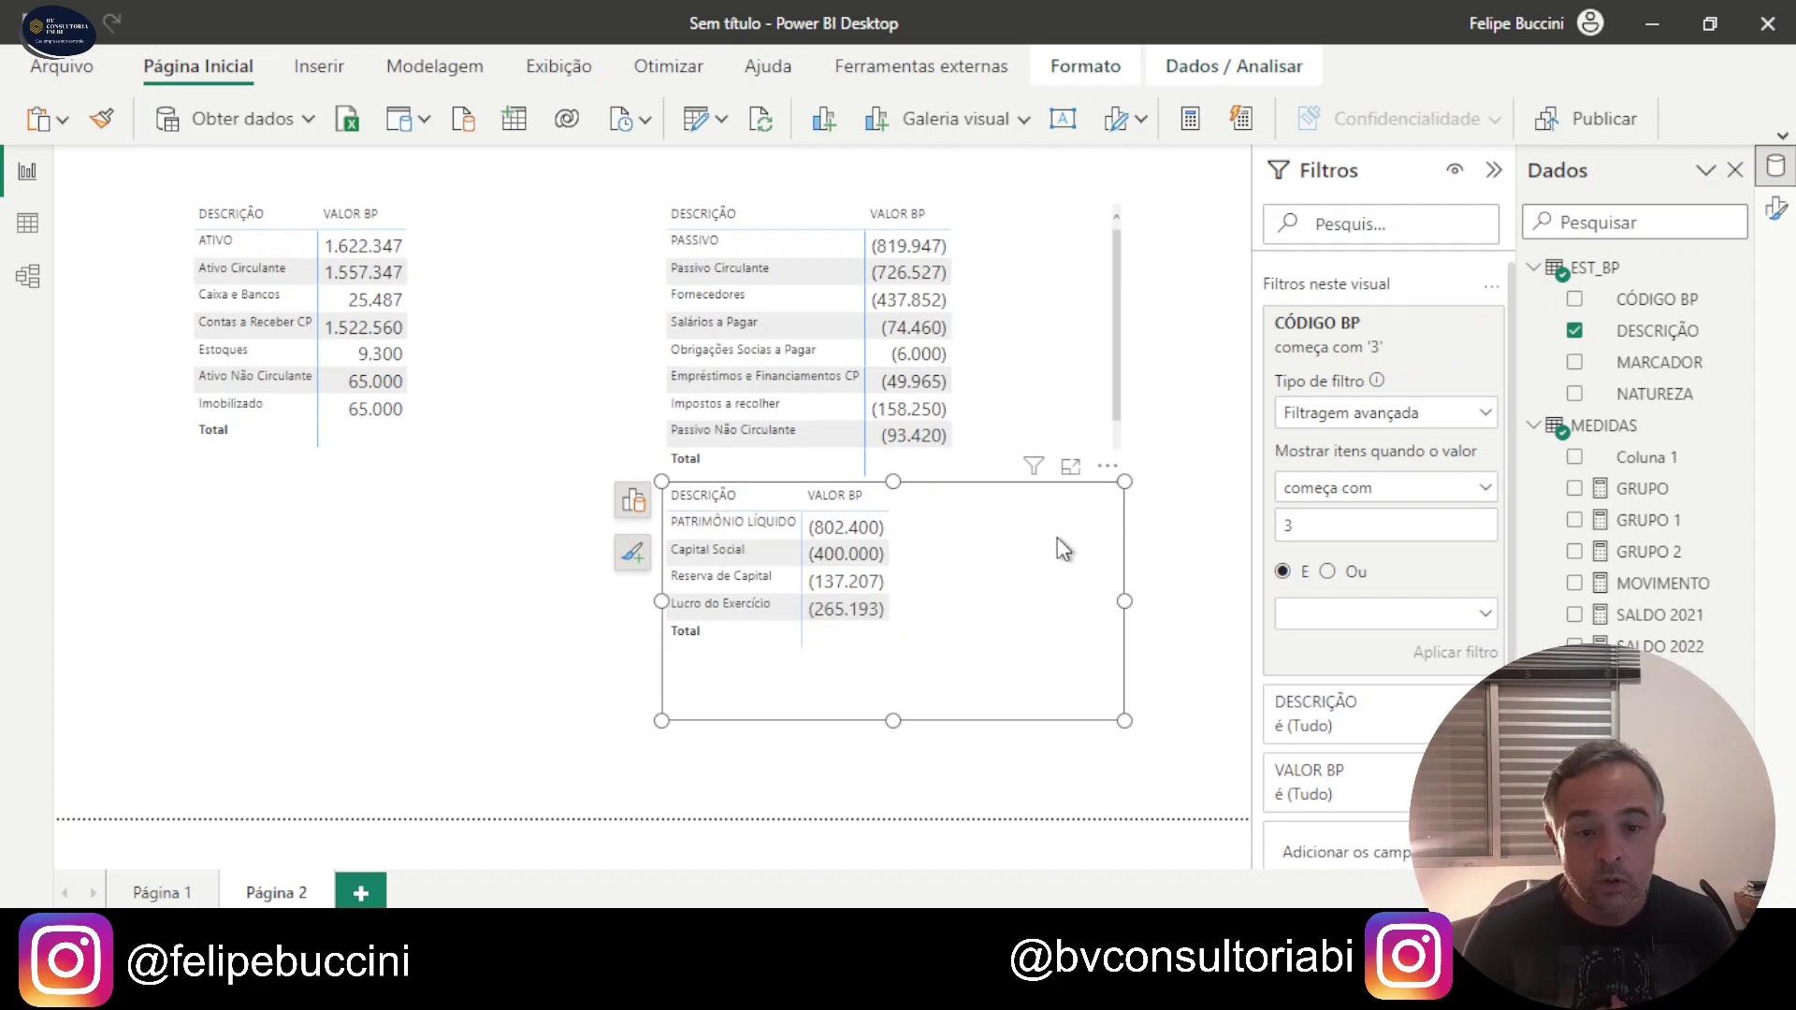
left_click(1216, 446)
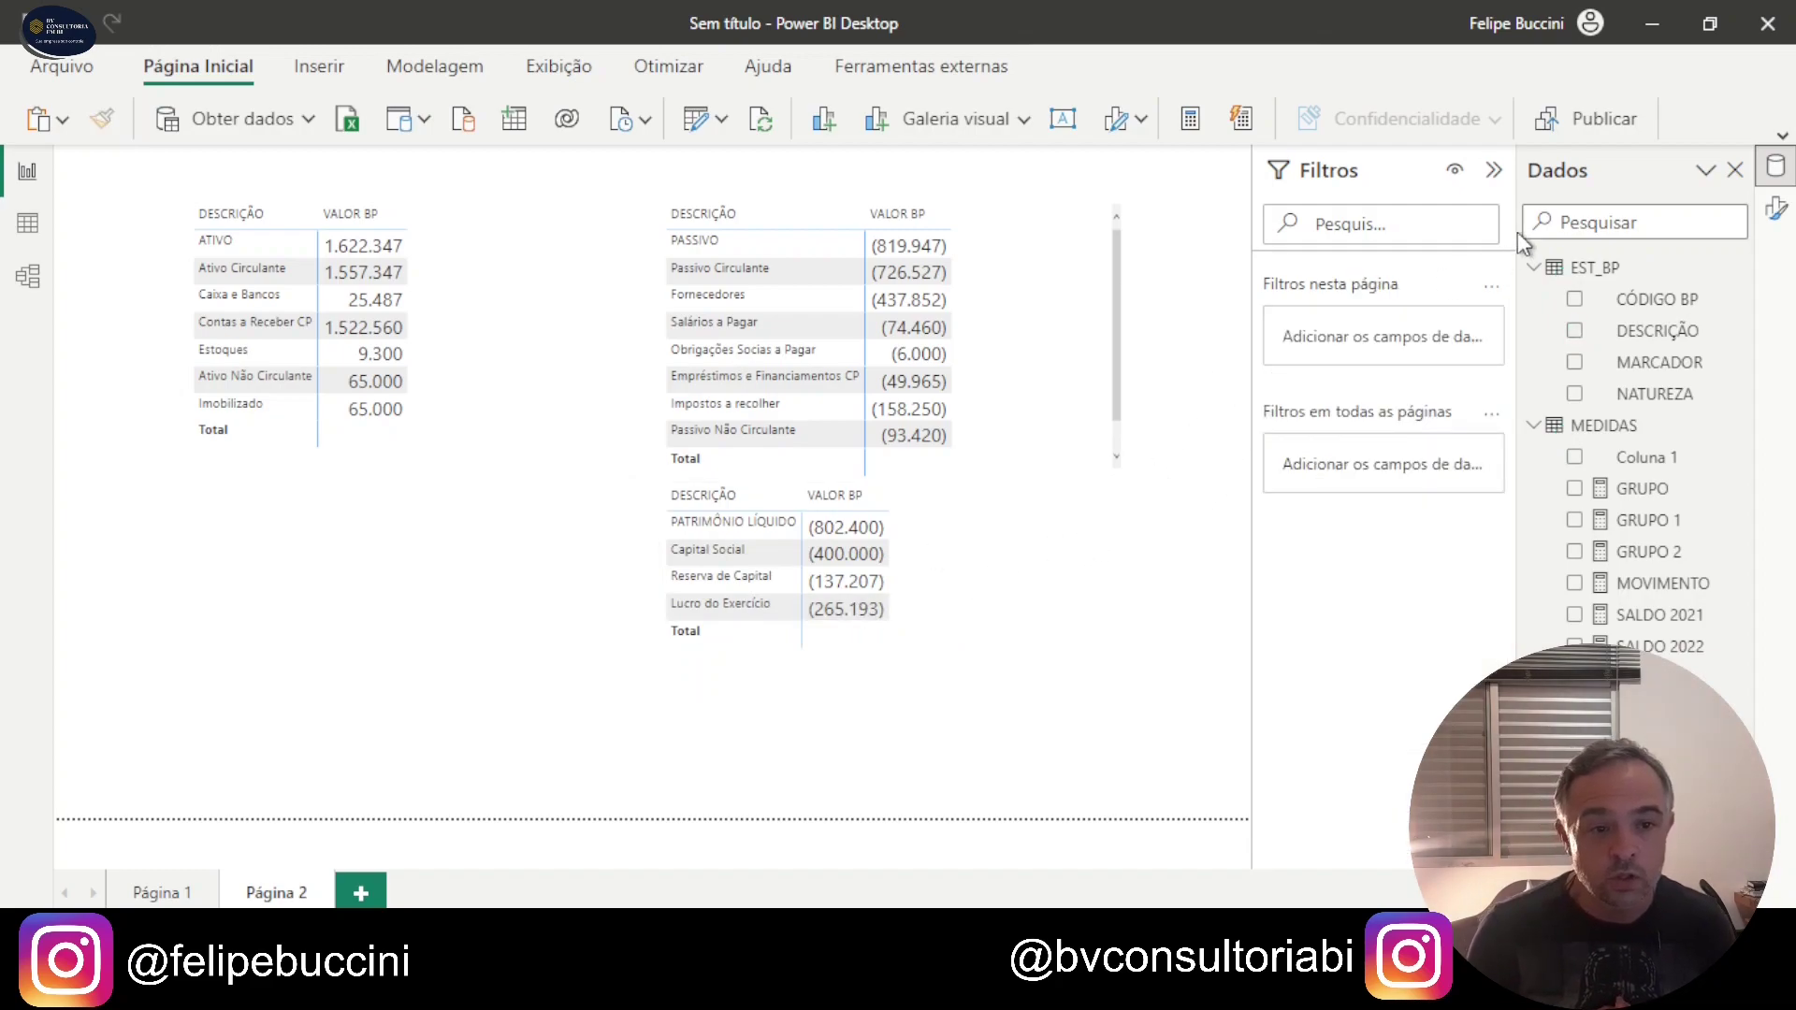
left_click(1493, 171)
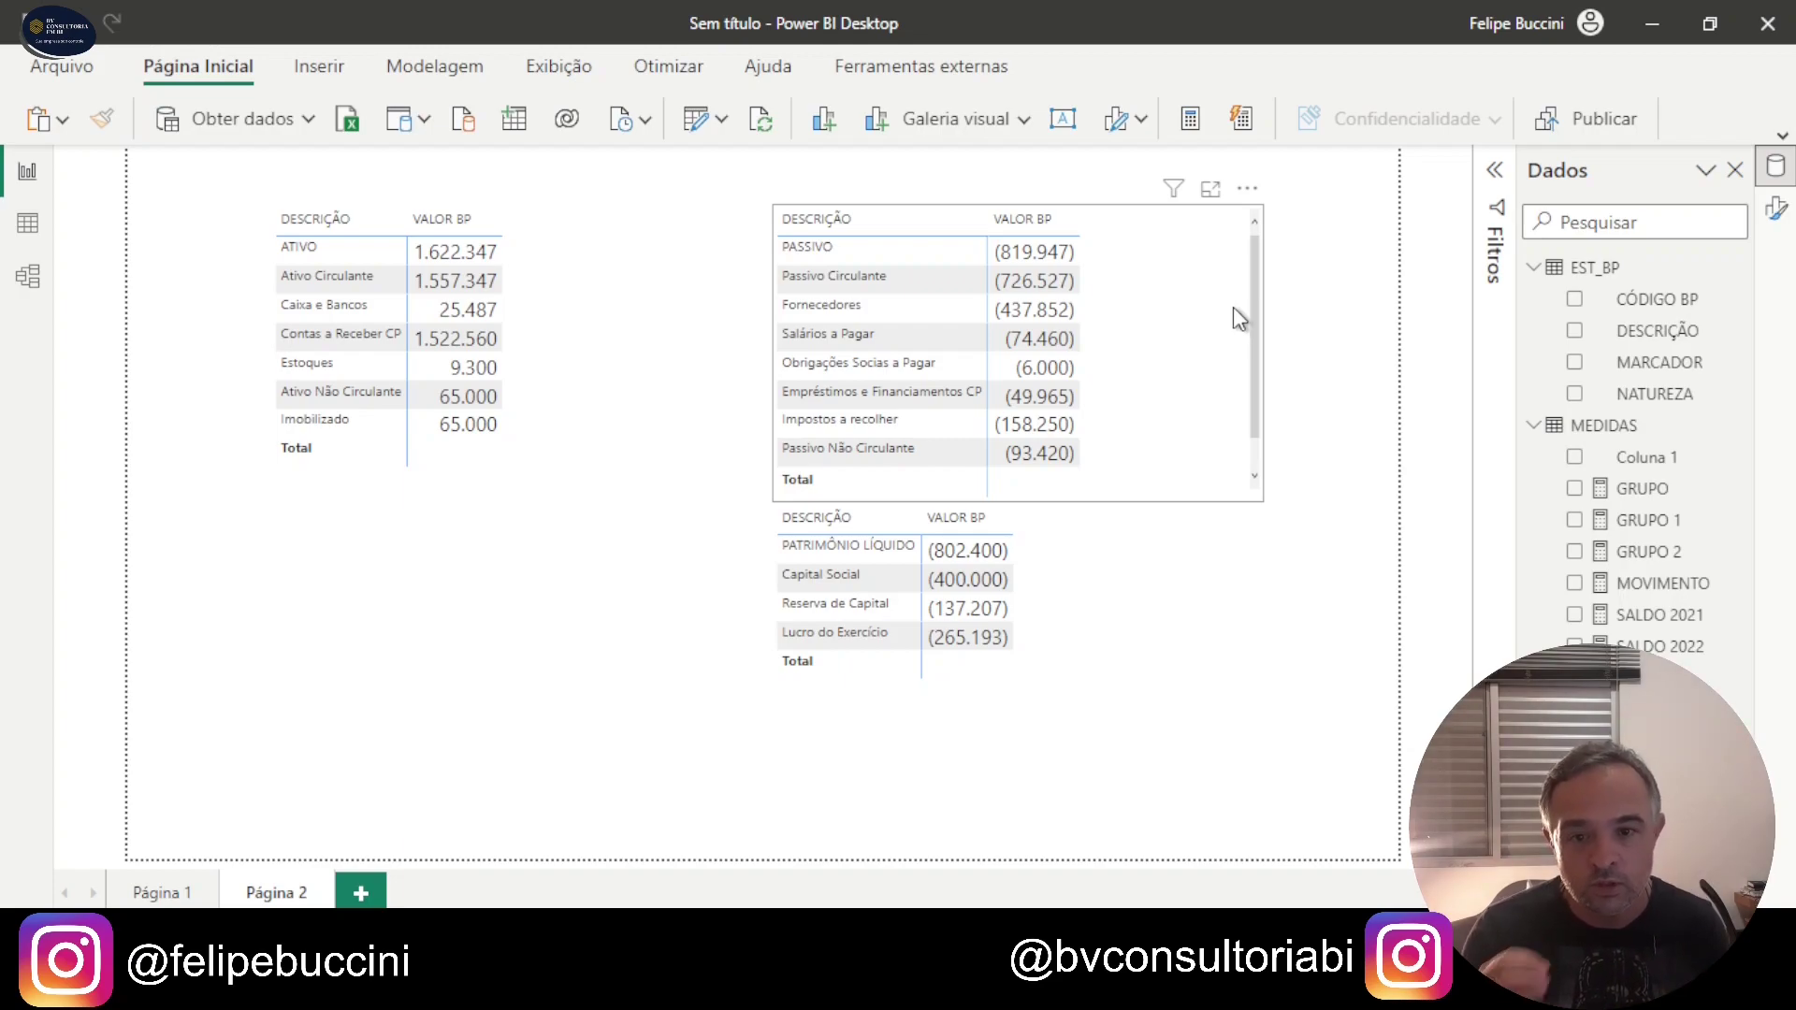
Step: Examine the EST_BP table's rows, checking the NATUREZA and MARCADOR columns, and return to the report page
left_click(637, 311)
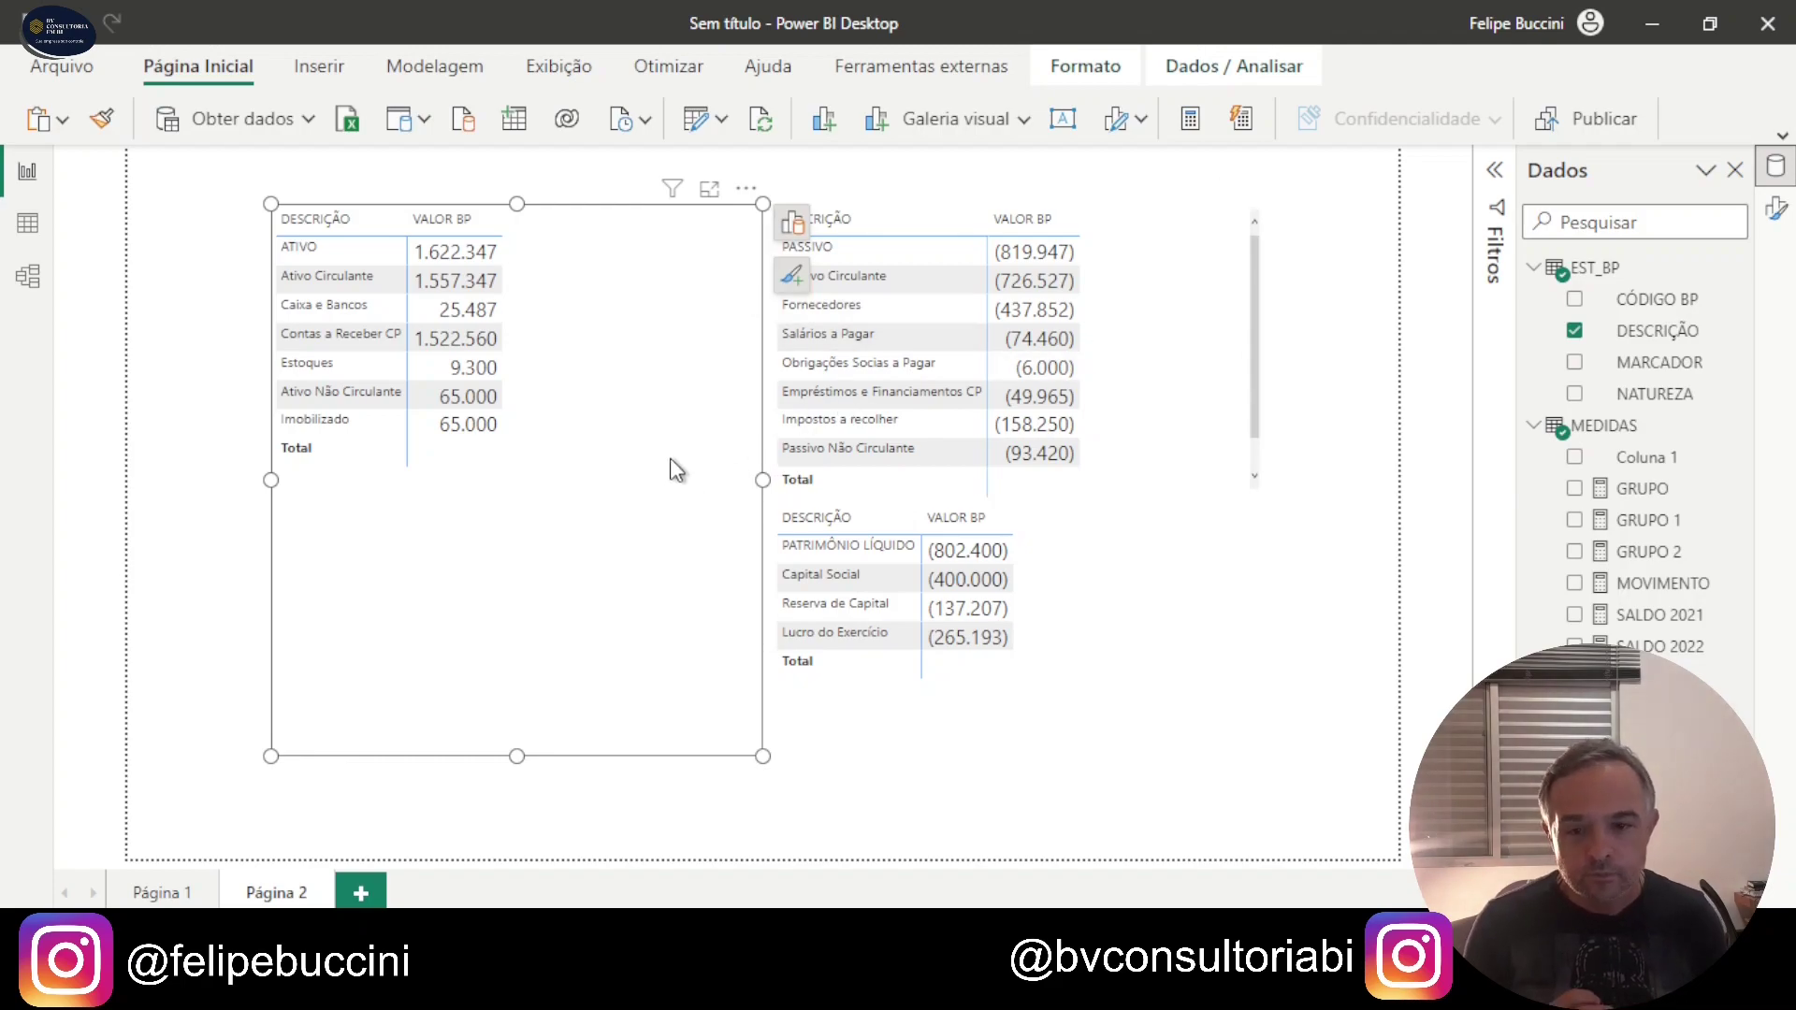
left_click(1533, 268)
left_click(1534, 302)
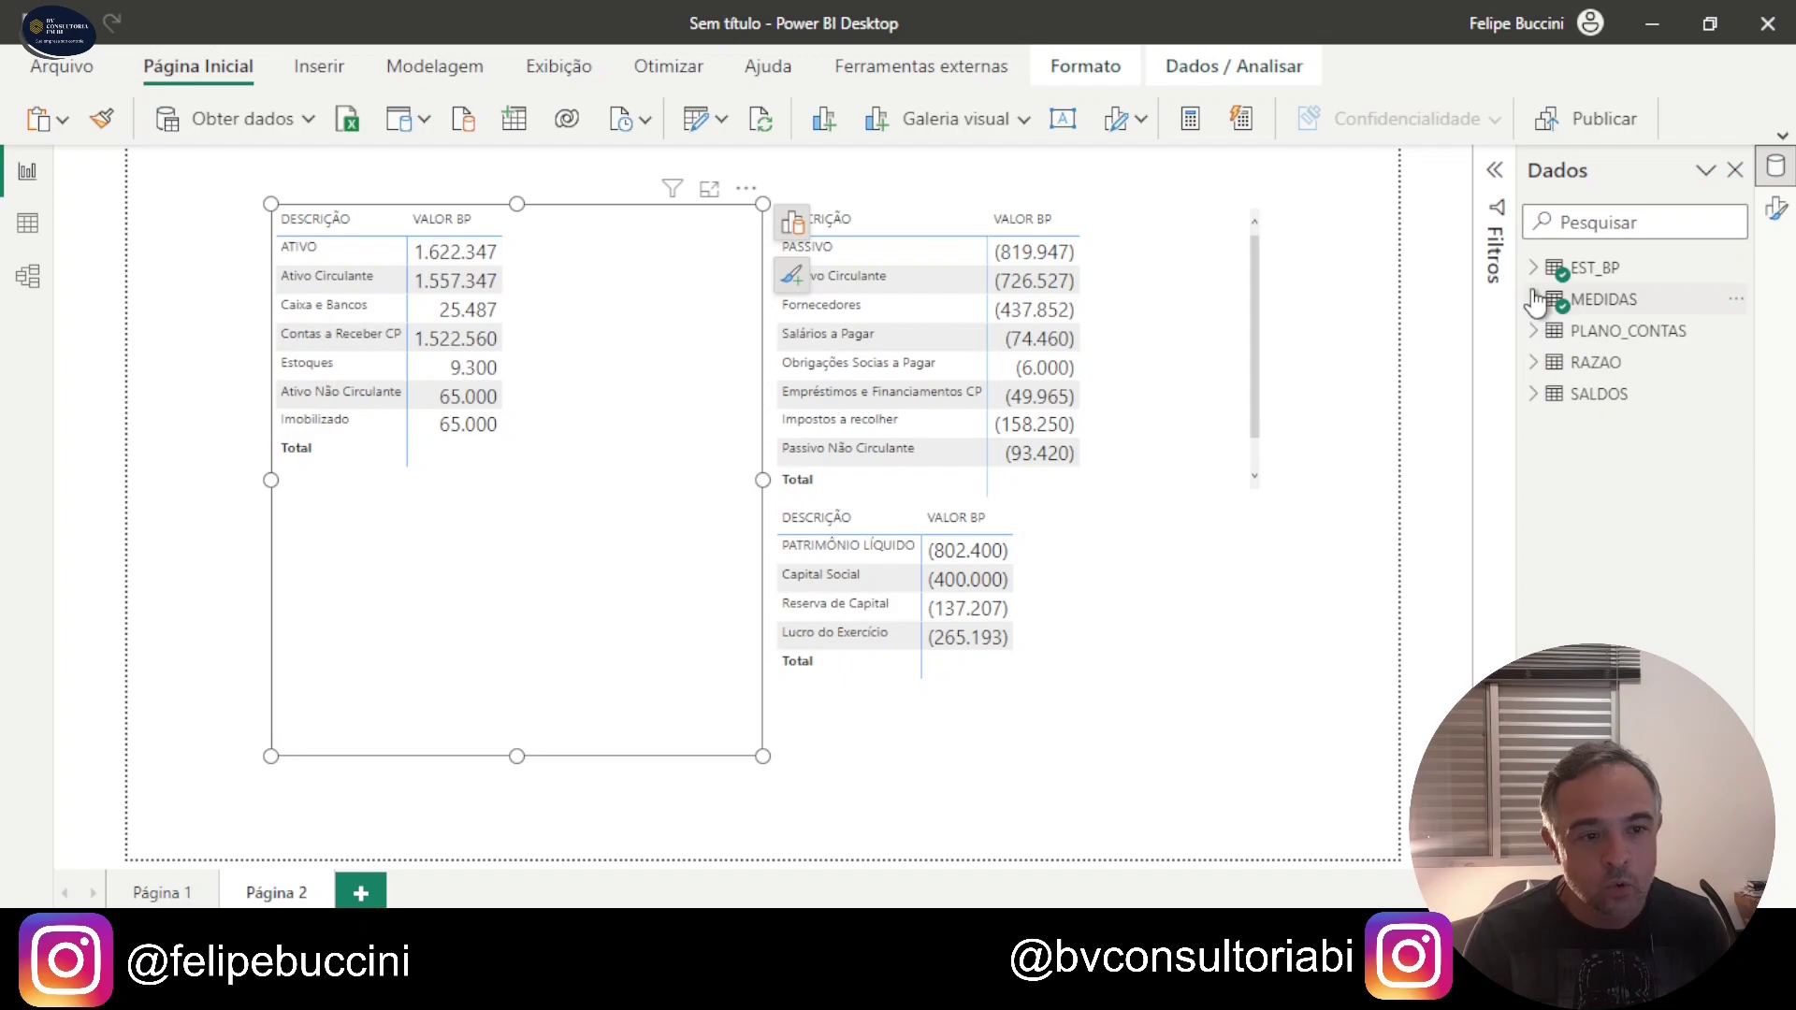
left_click(1533, 268)
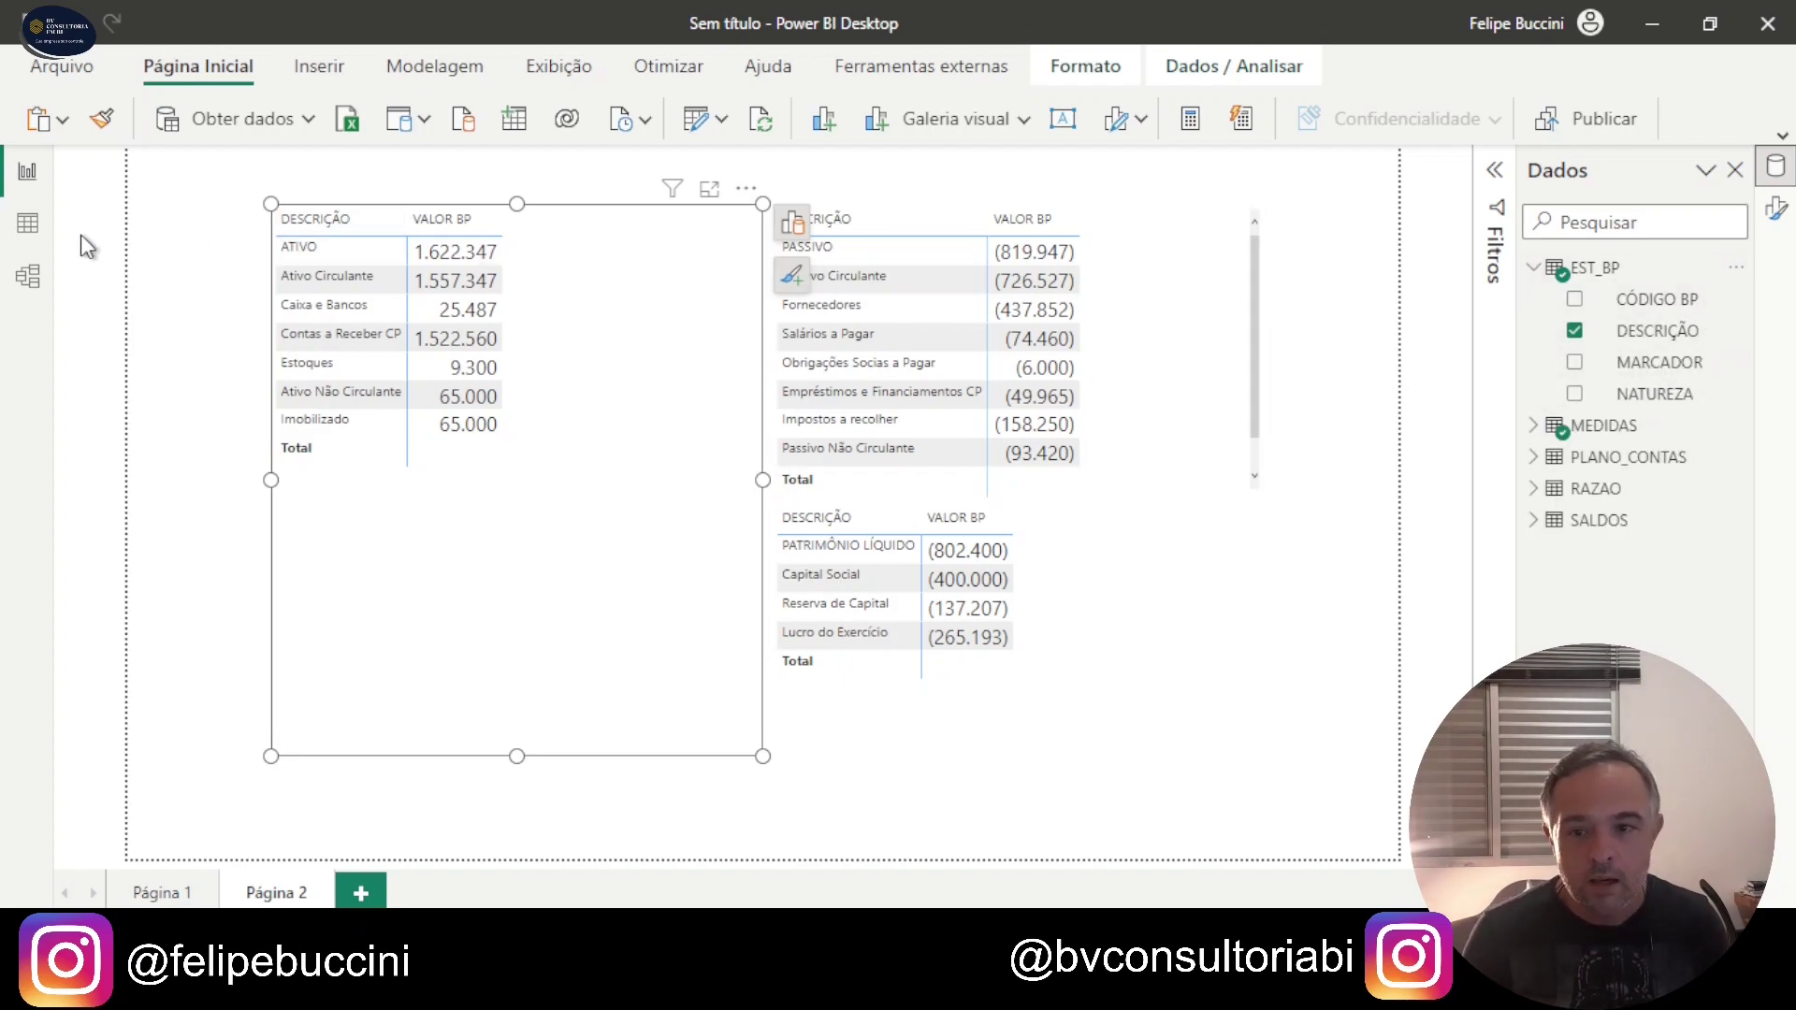
left_click(27, 223)
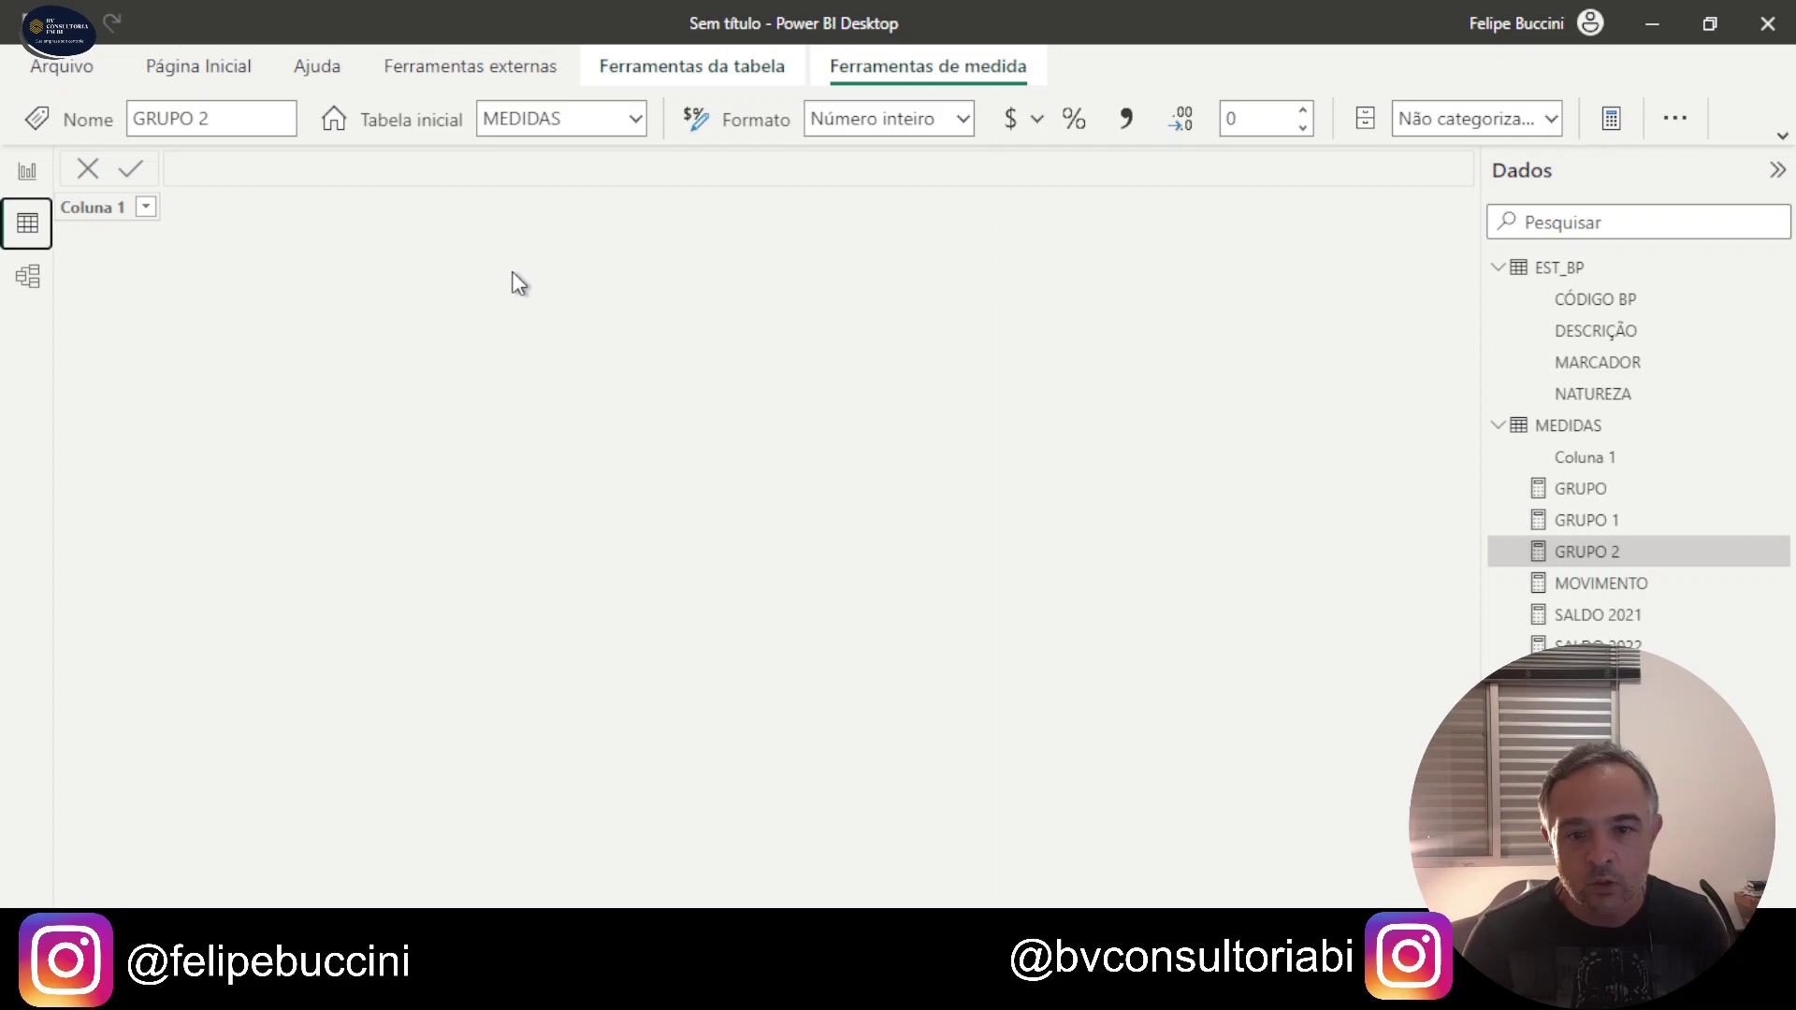
left_click(1543, 269)
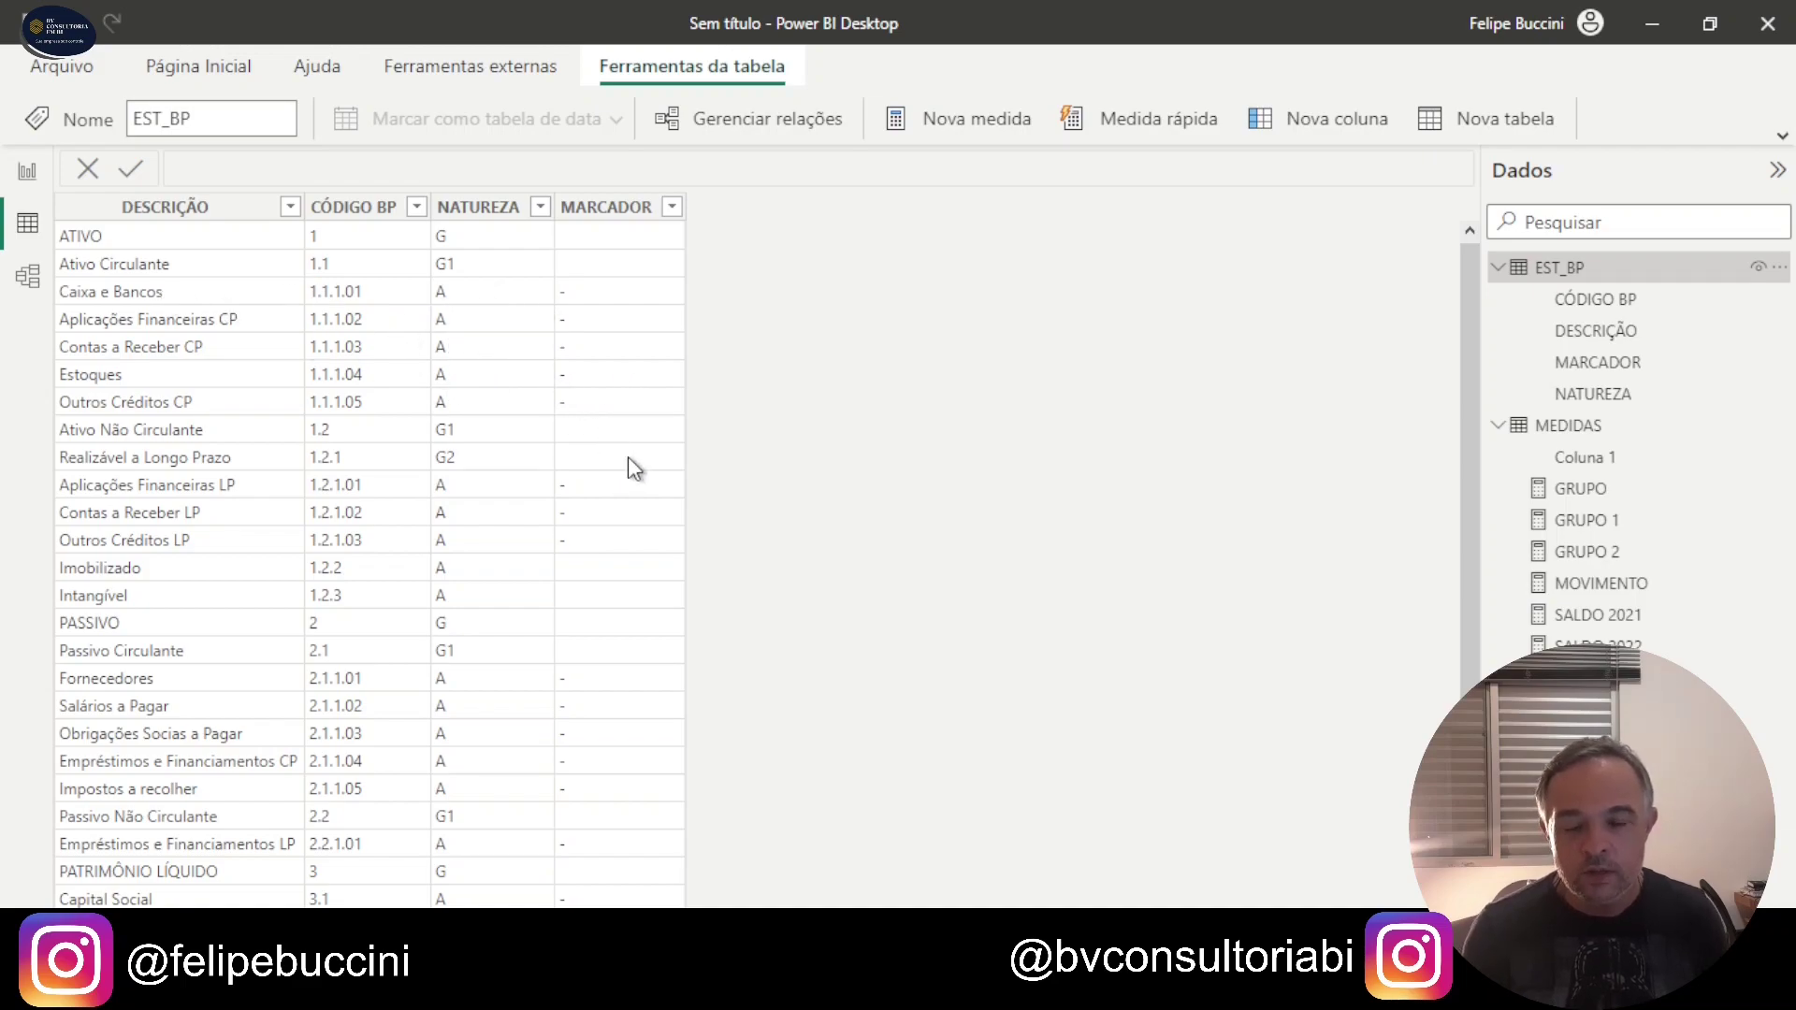
left_click(28, 173)
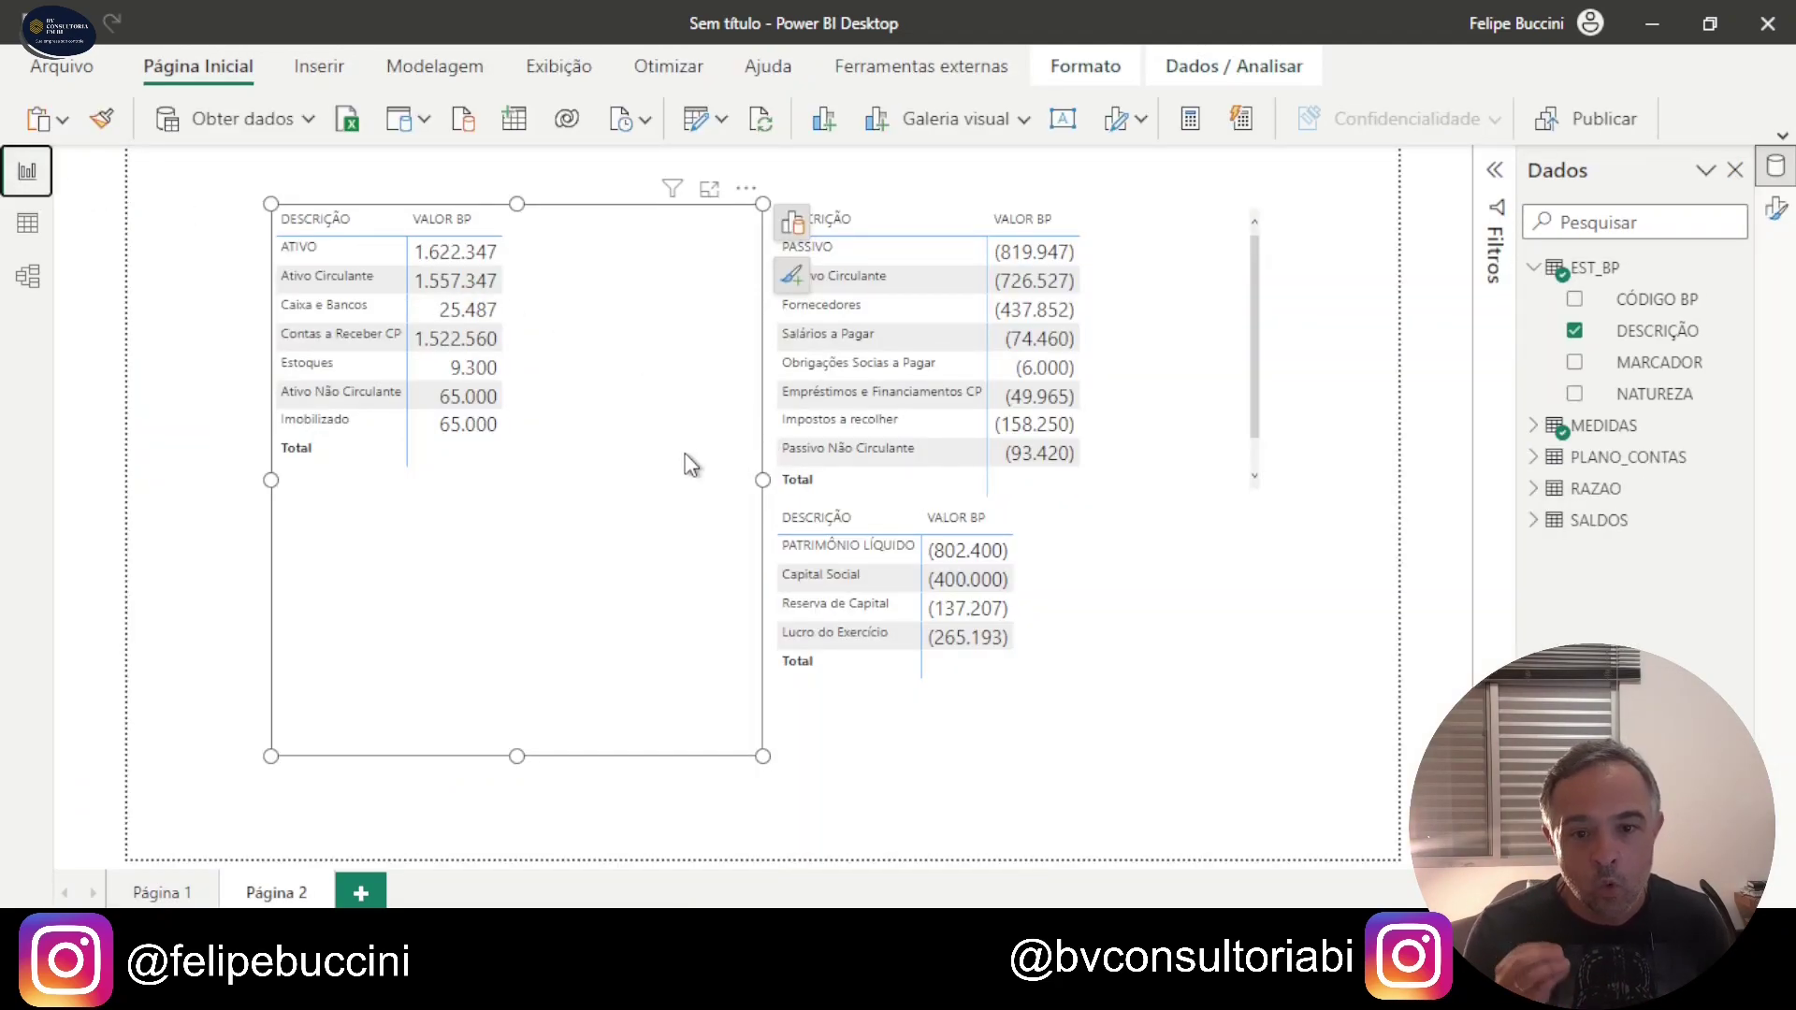
Step: Add the MARCADOR field to the assets matrix's rows below DESCRIÇÃO
left_click(791, 221)
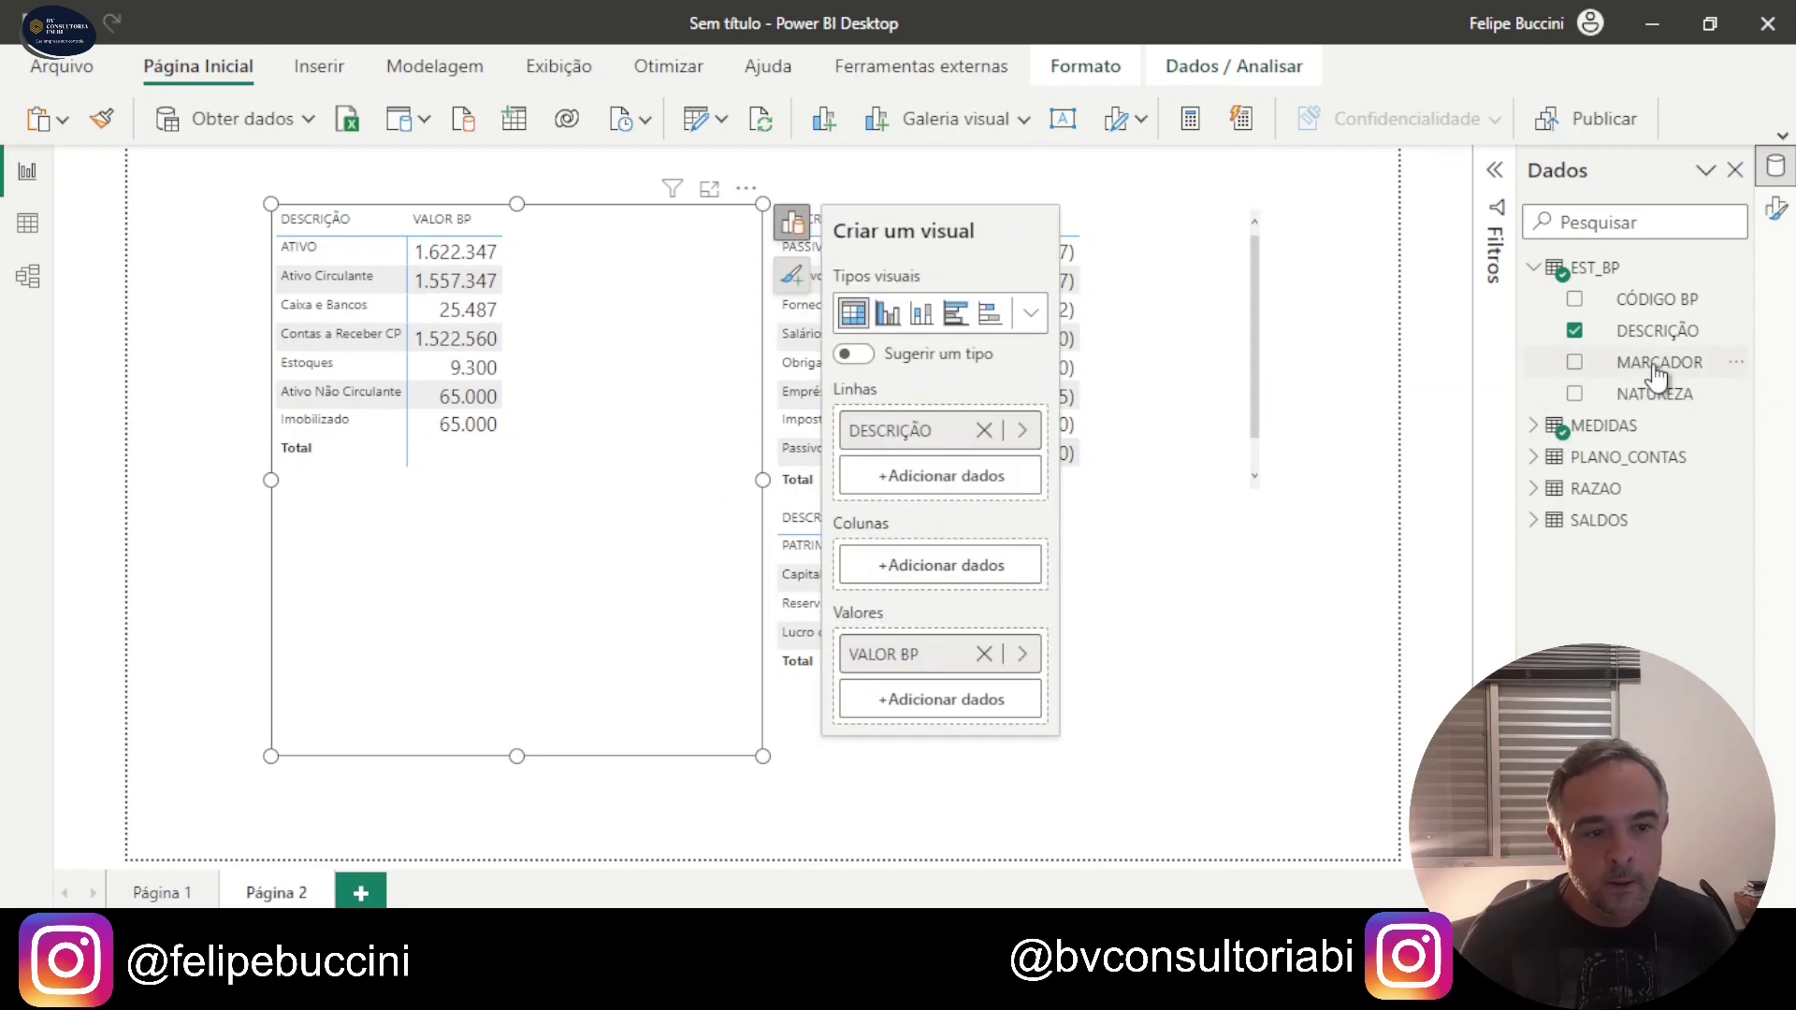
left_click_drag(1656, 374, 1012, 479)
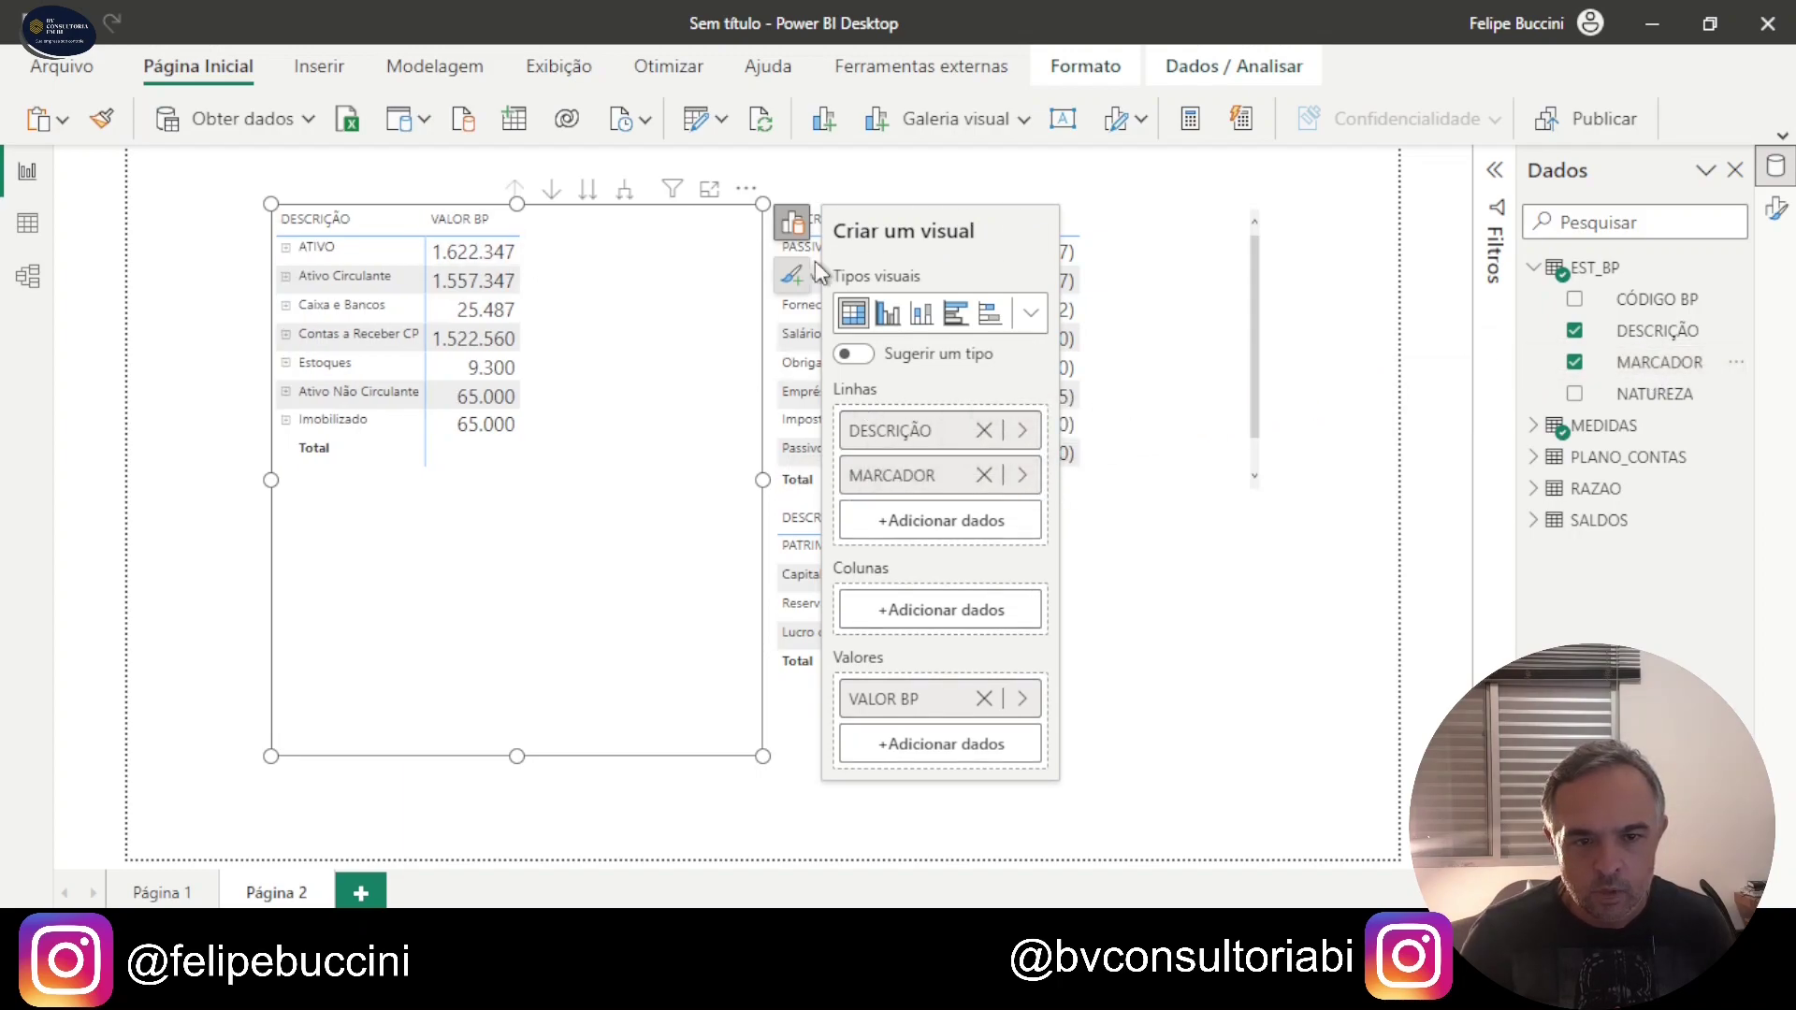
left_click(220, 468)
left_click(548, 518)
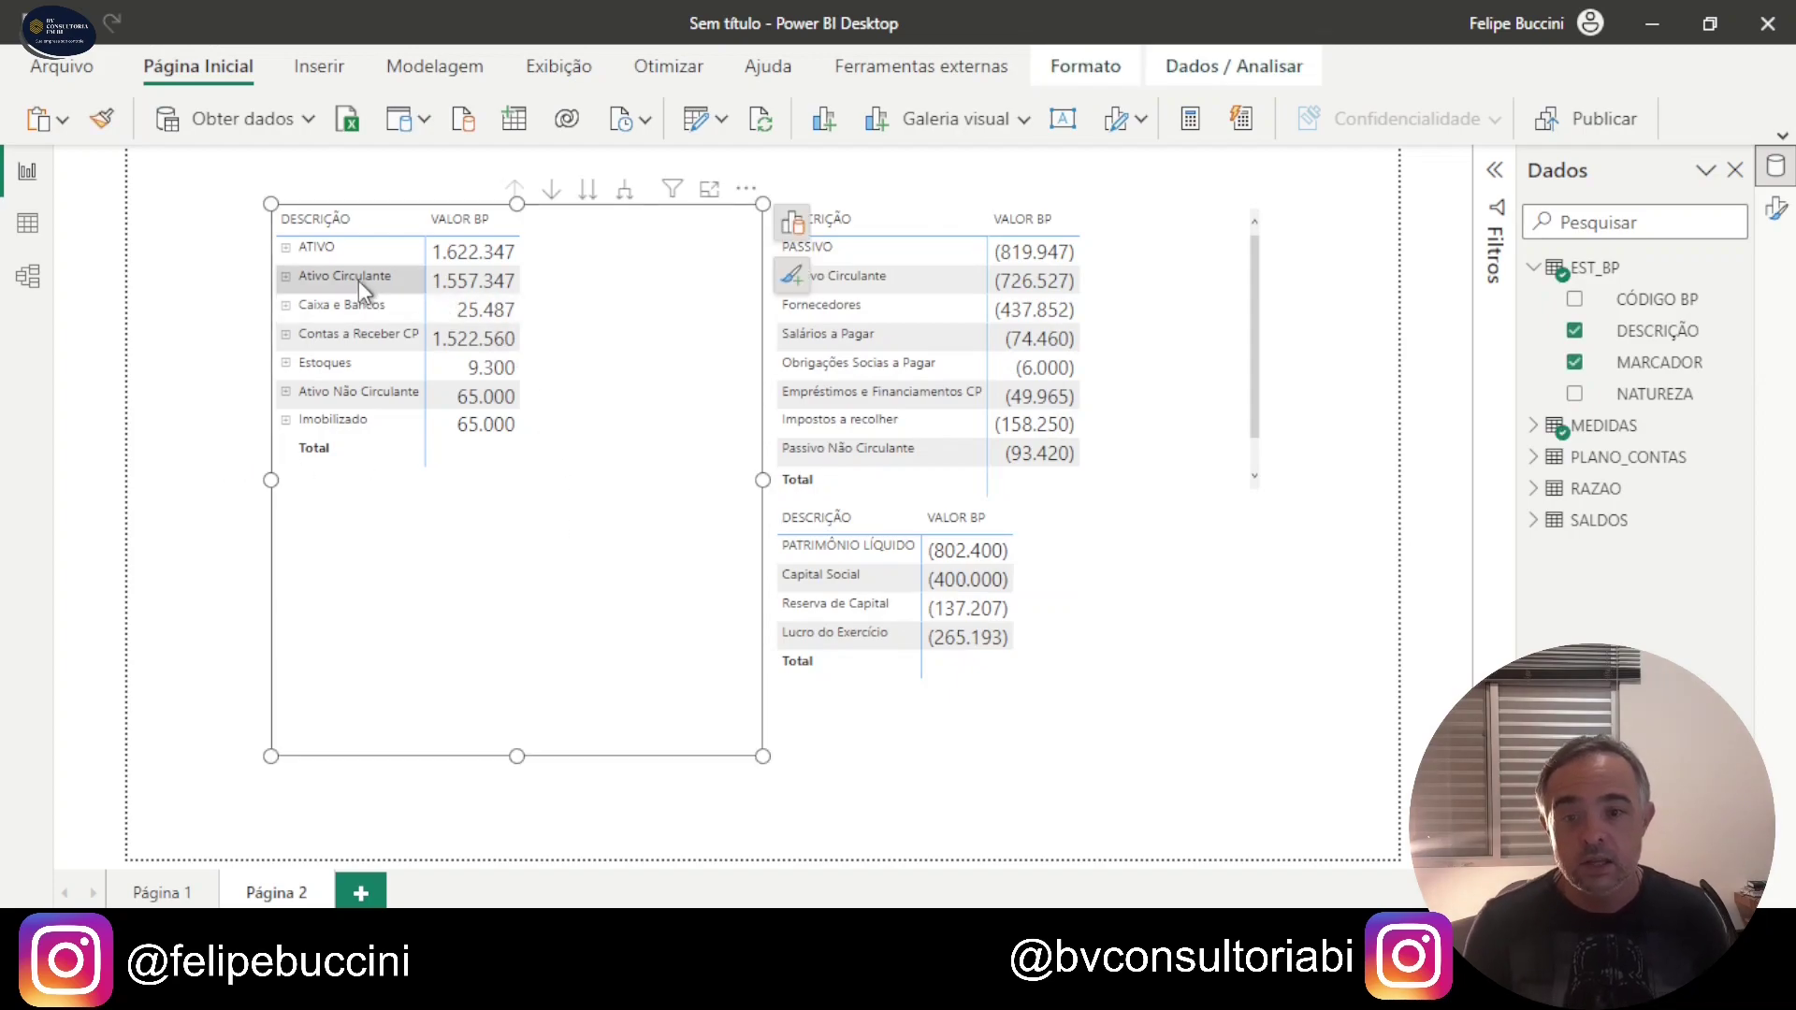
Step: Expand the ATIVO row of the assets matrix to inspect its MARCADOR level and collapse it again
left_click(286, 252)
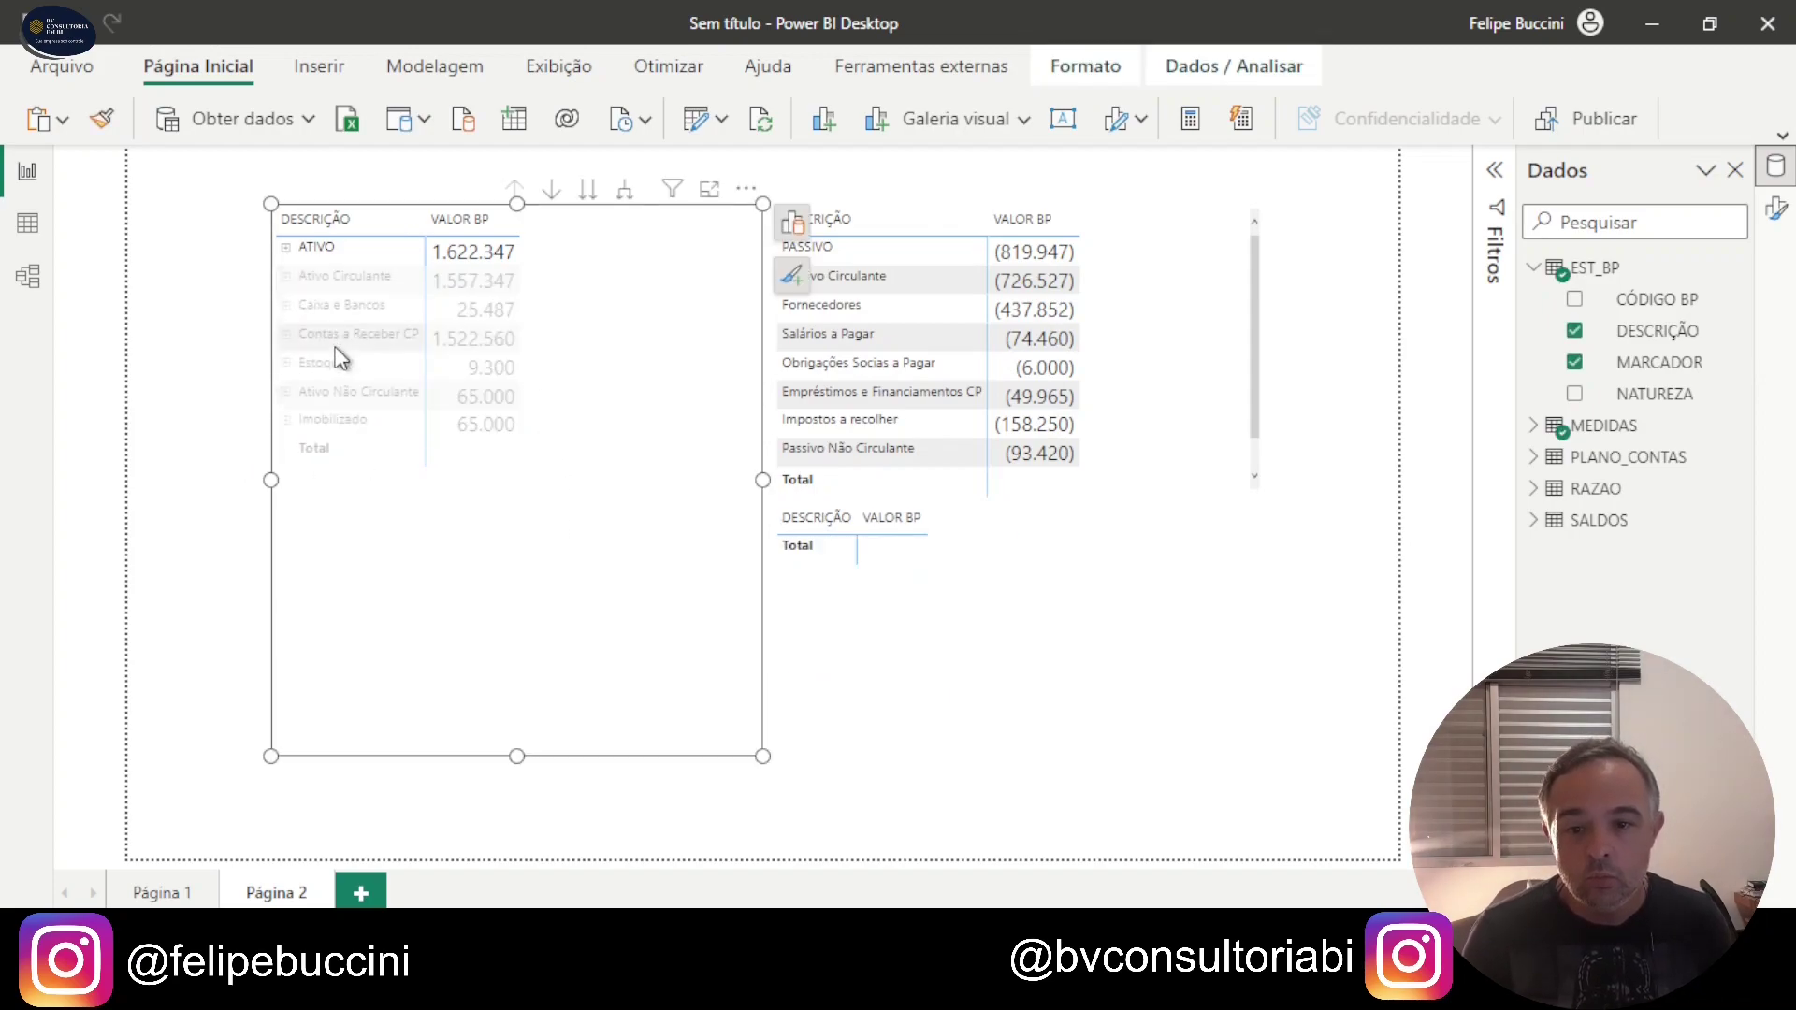
left_click(286, 249)
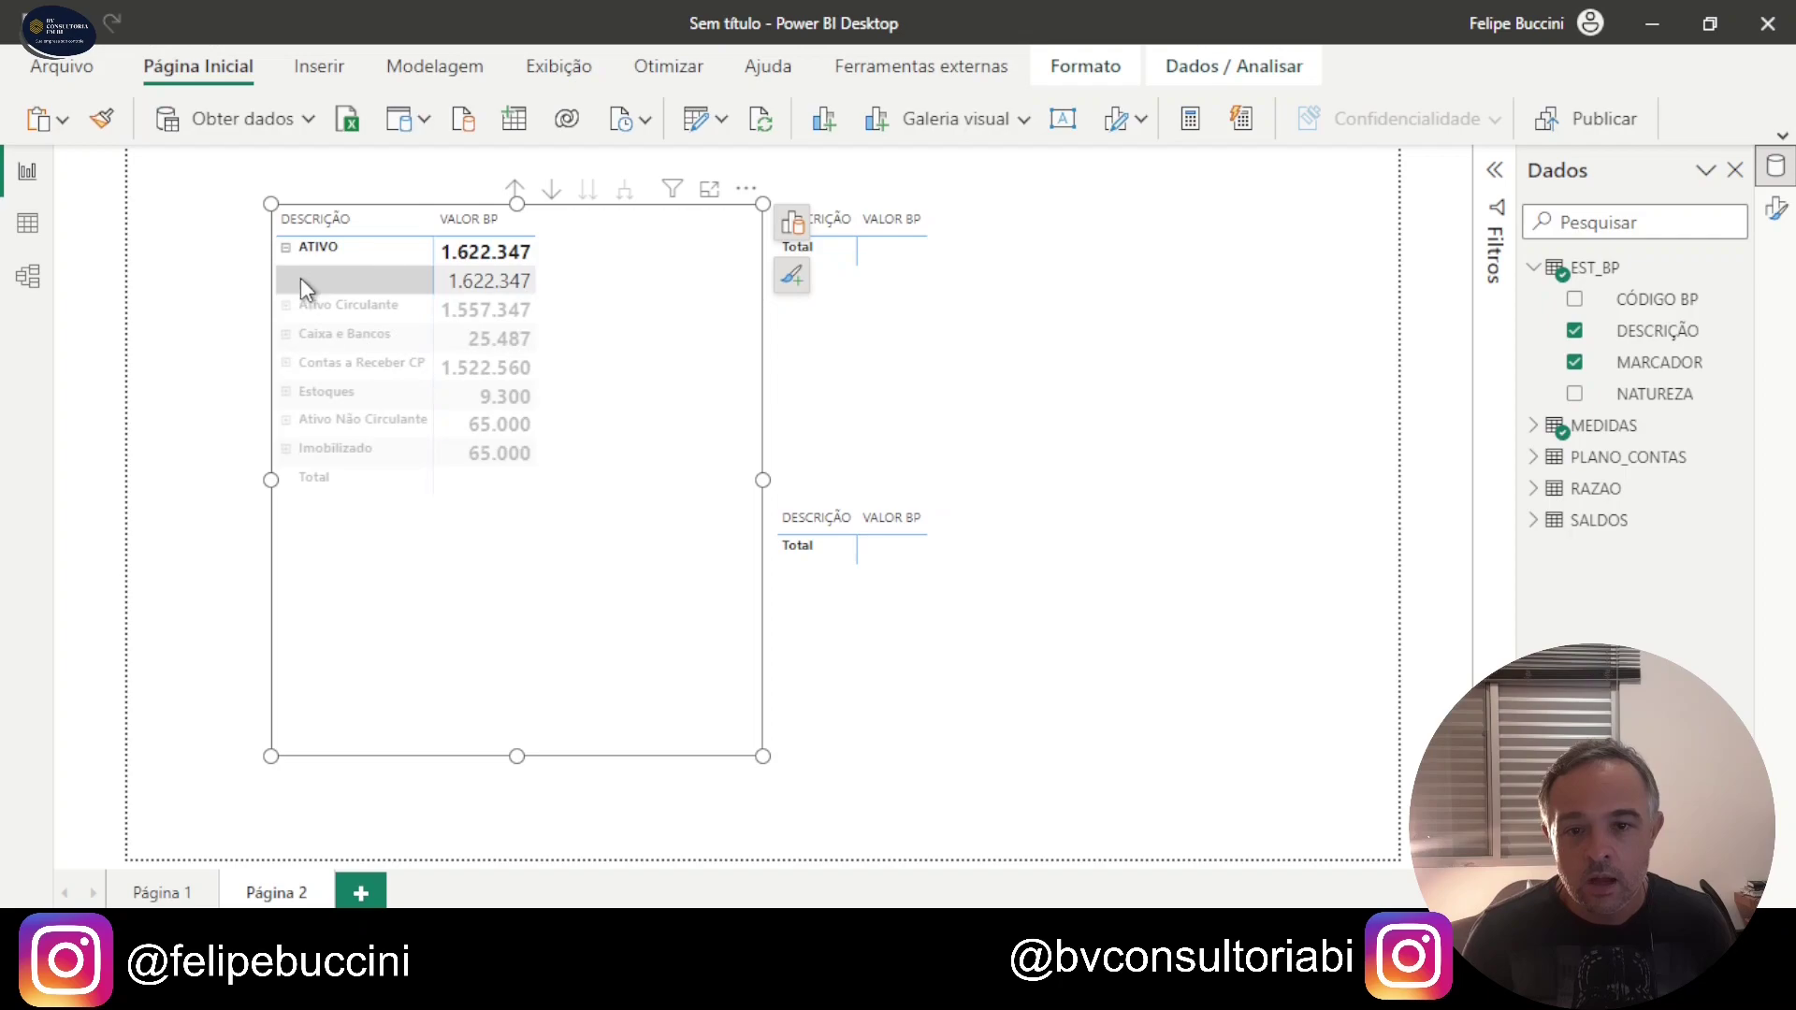
left_click(378, 253)
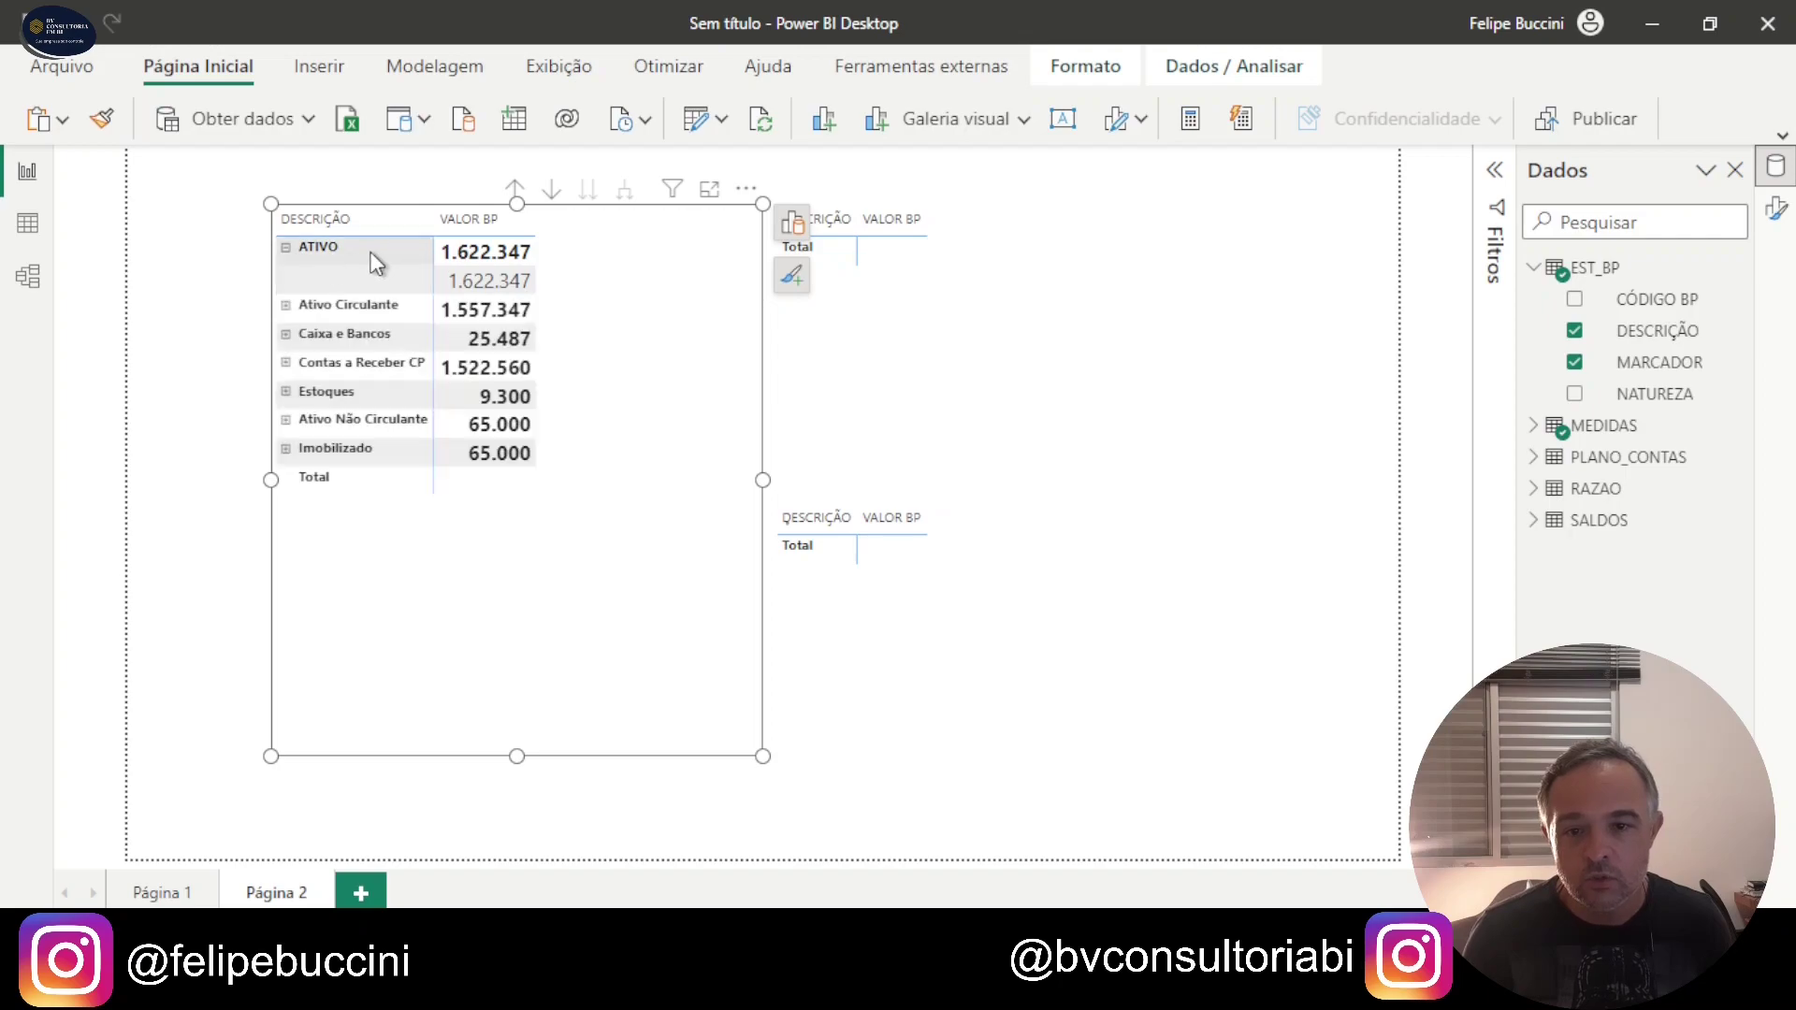
left_click(286, 248)
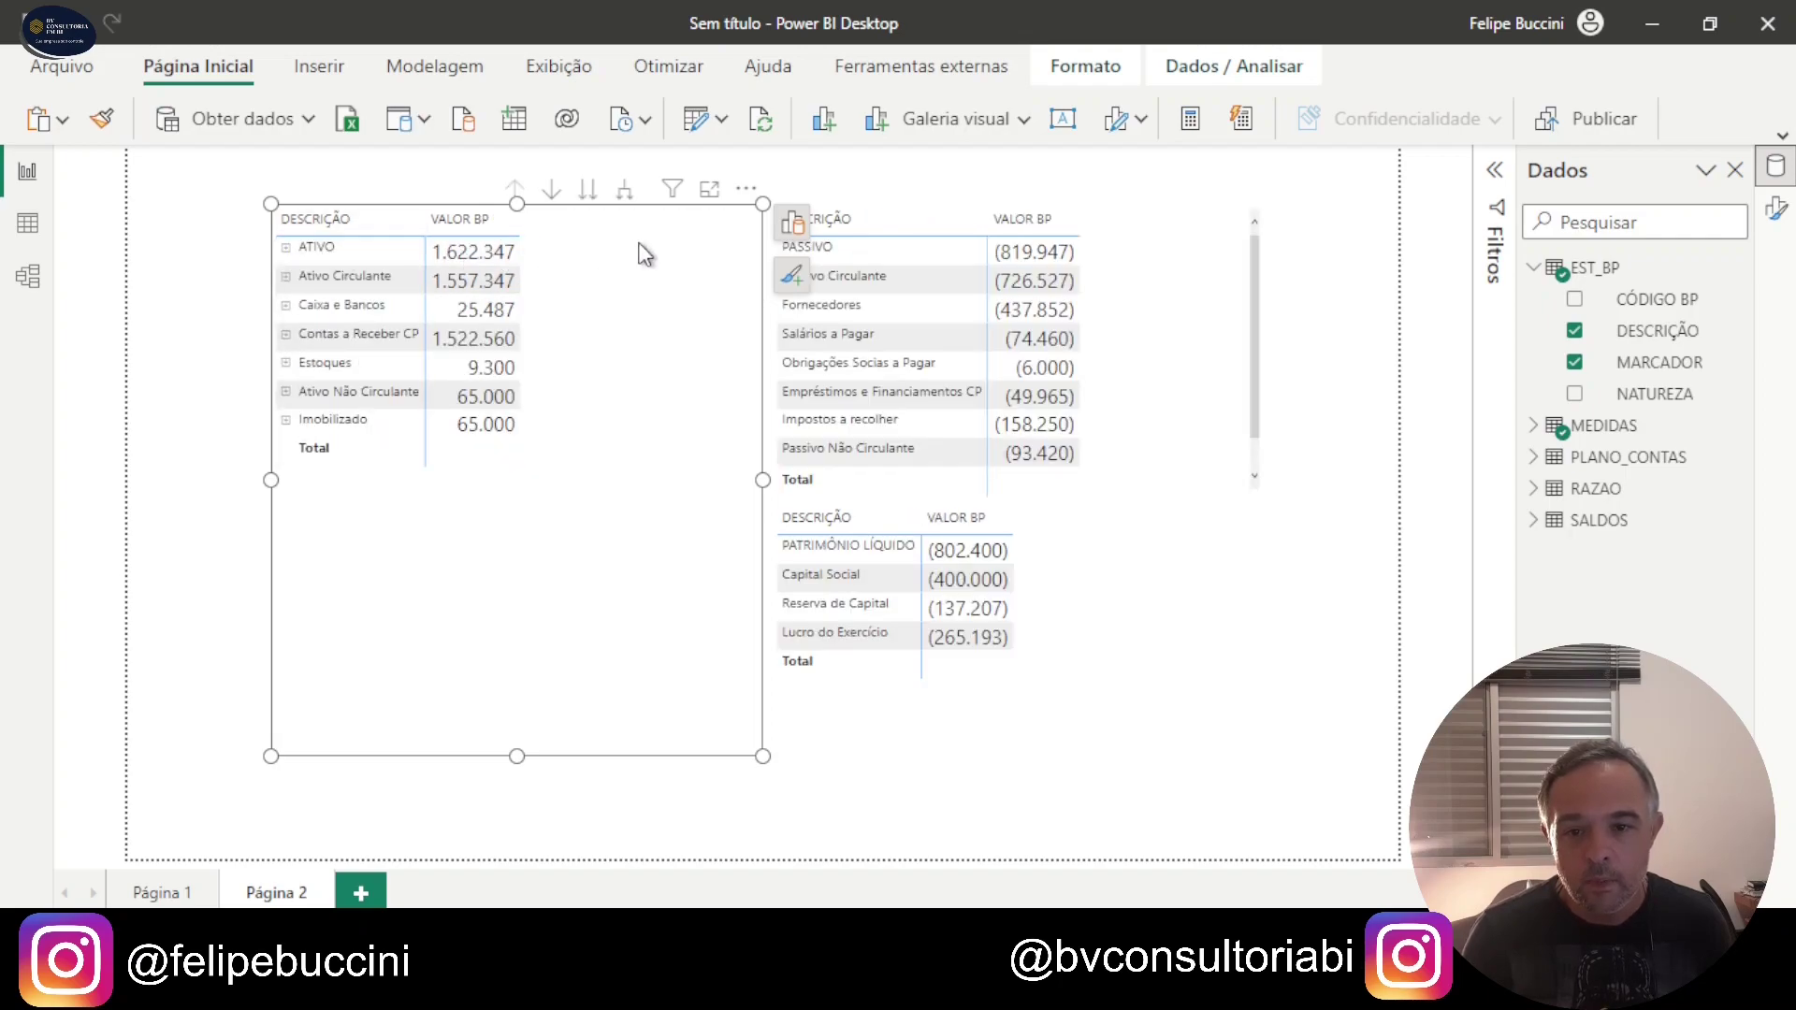
left_click(286, 249)
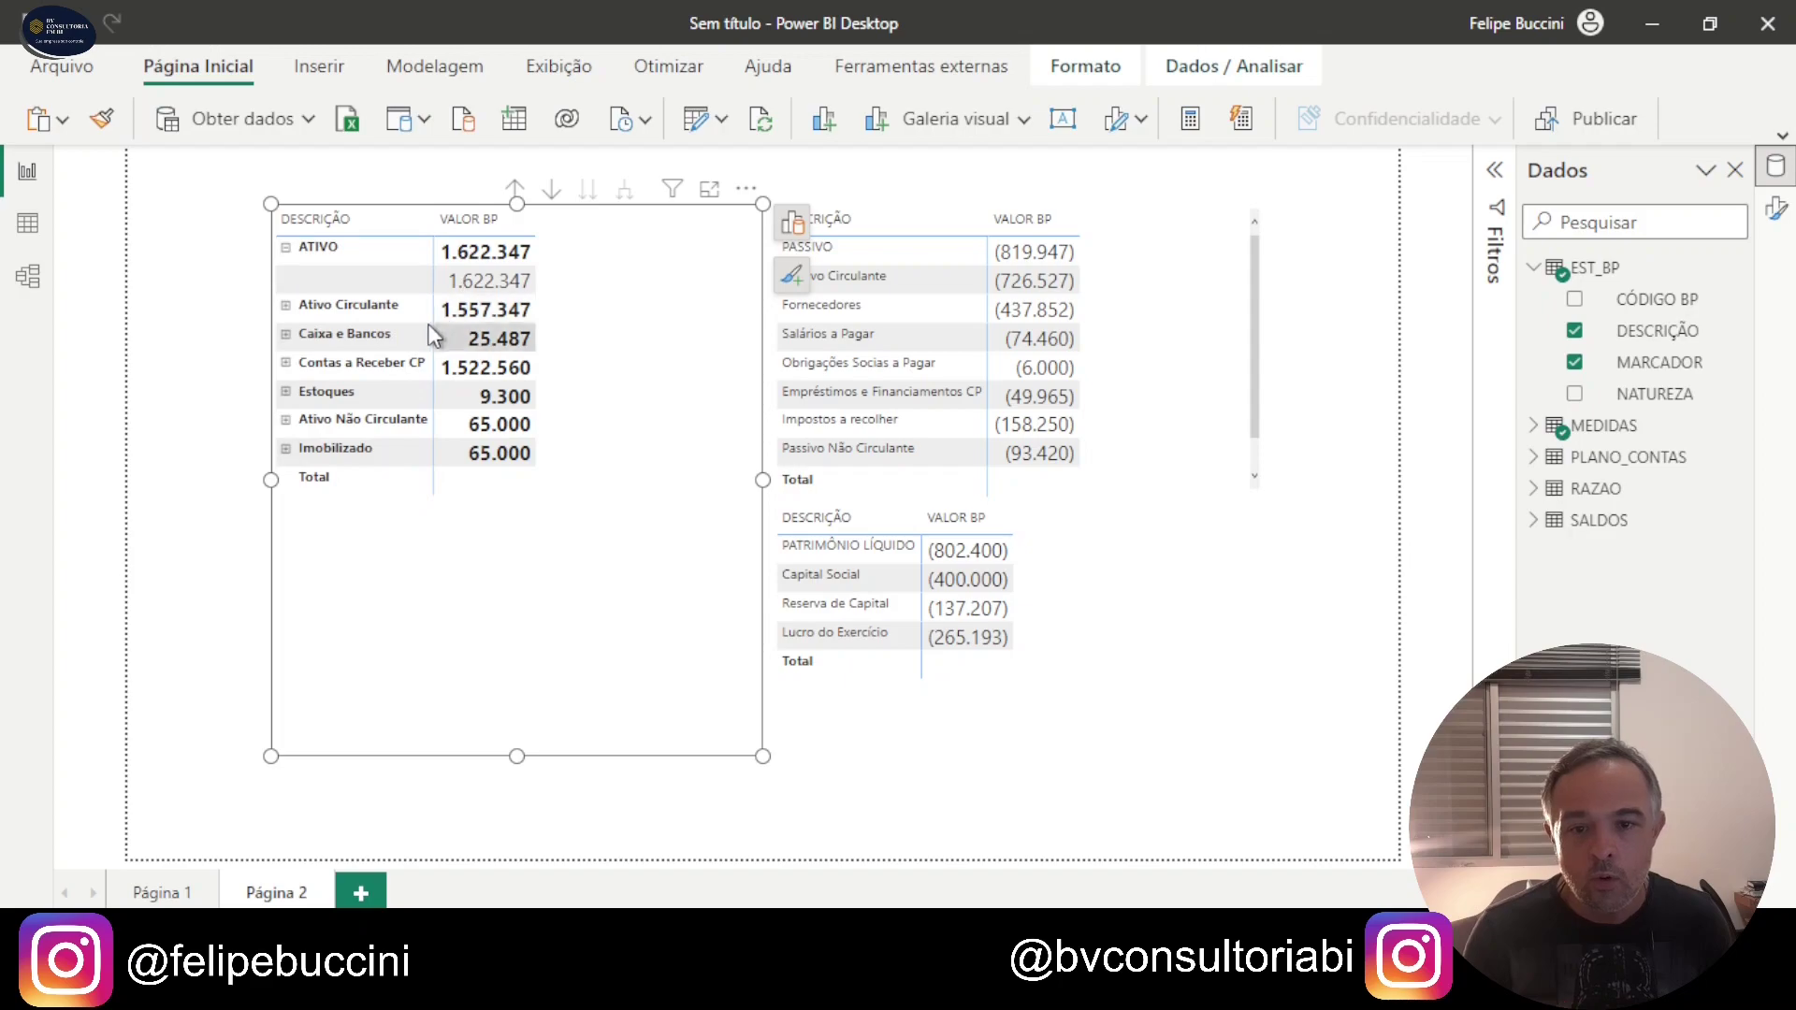
left_click(286, 249)
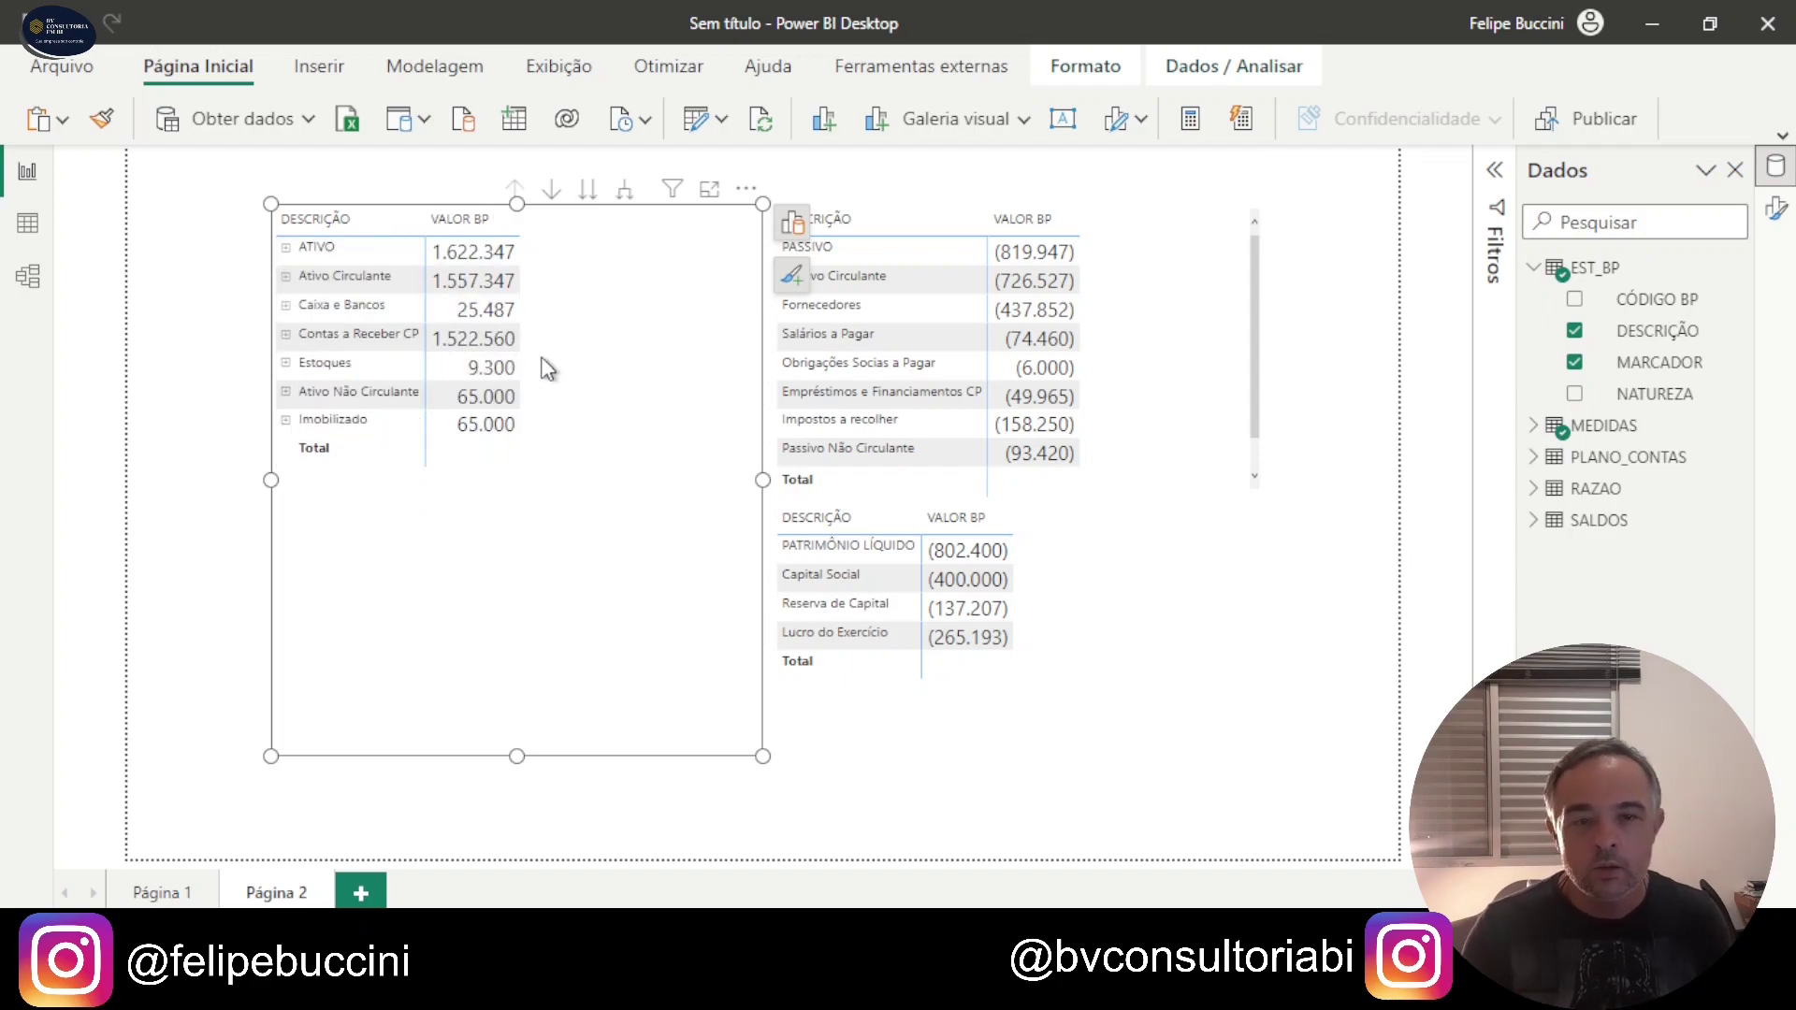
Step: Expand all rows of the assets matrix down to the MARCADOR level and turn off its row subtotals
left_click(624, 190)
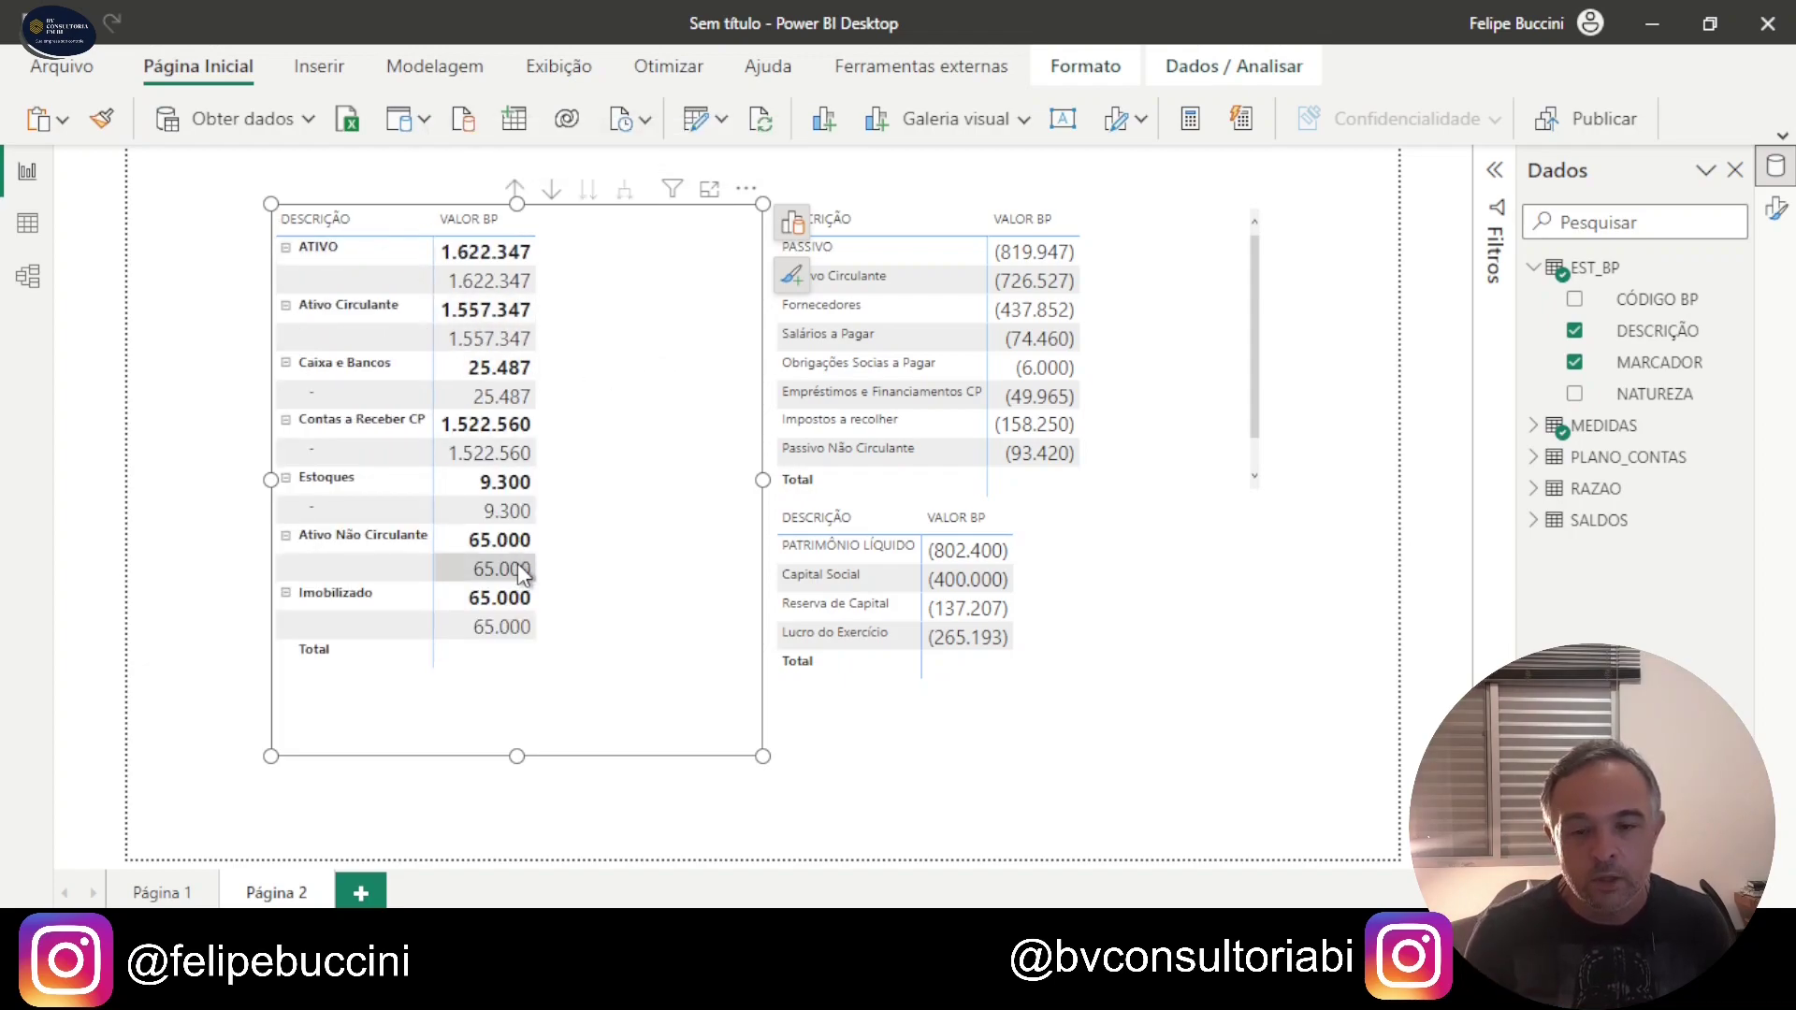
left_click(748, 191)
left_click(819, 443)
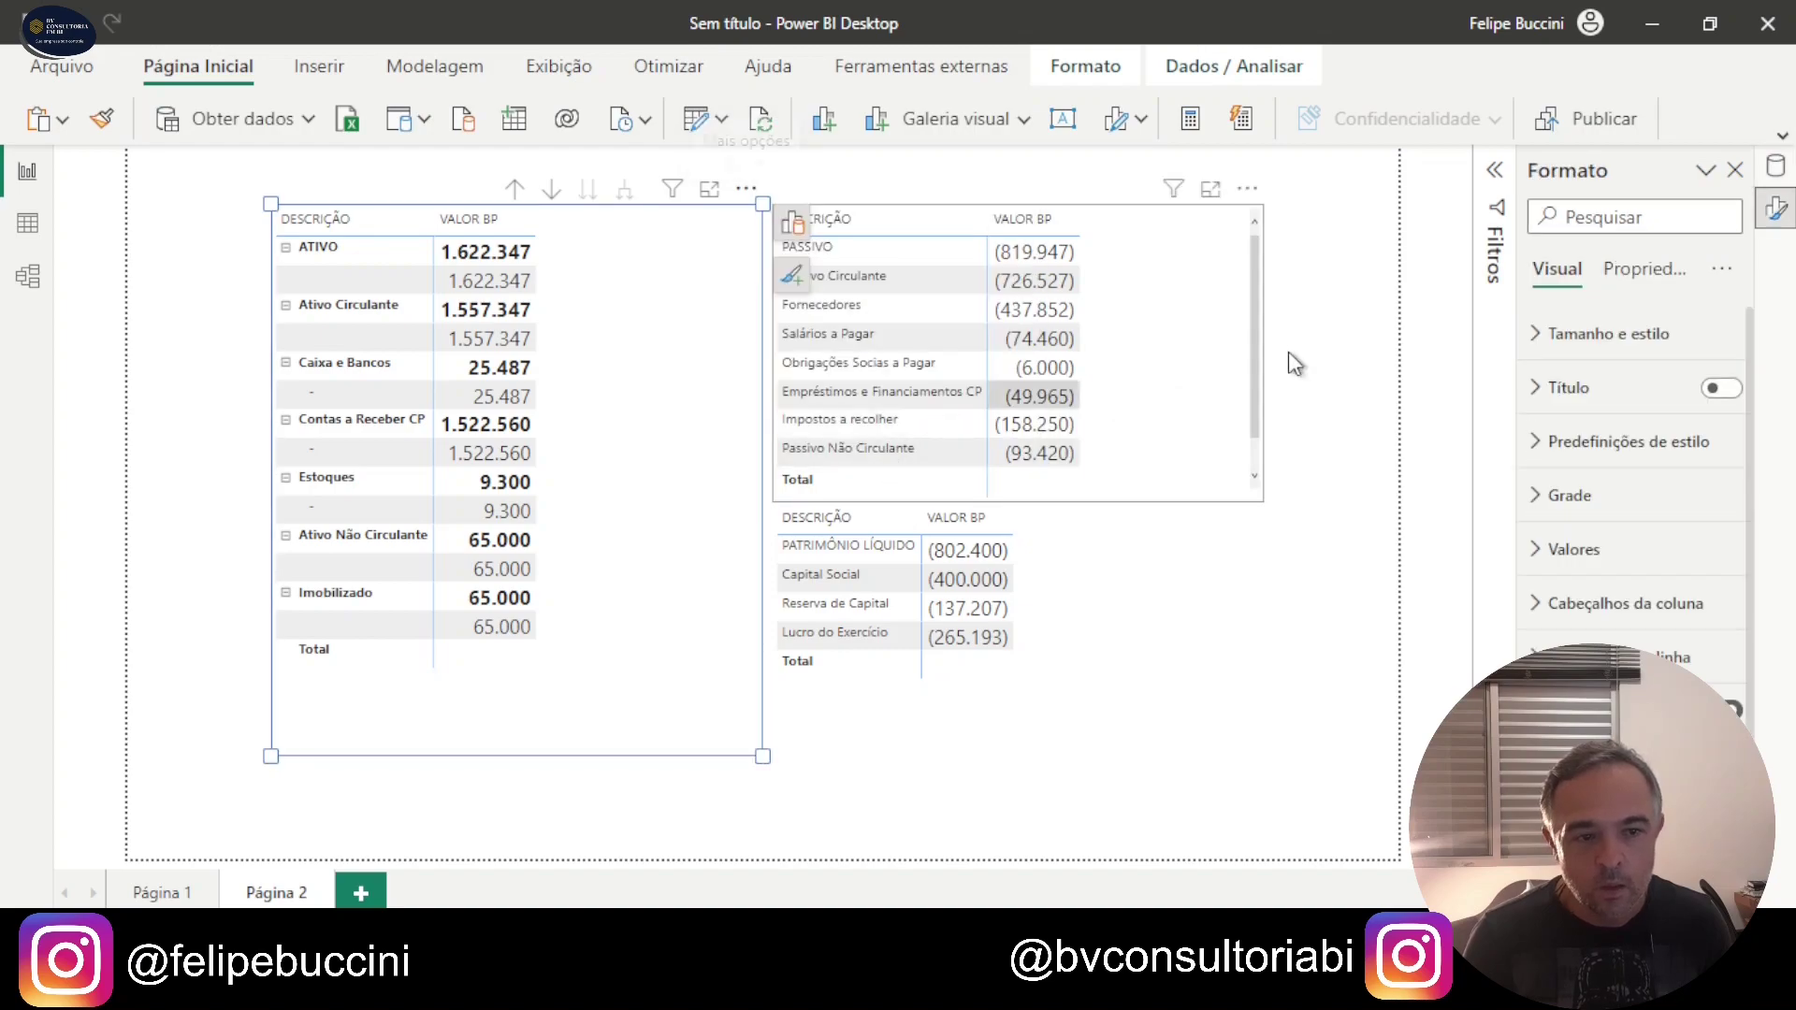
scroll(1581, 599, "down", 2)
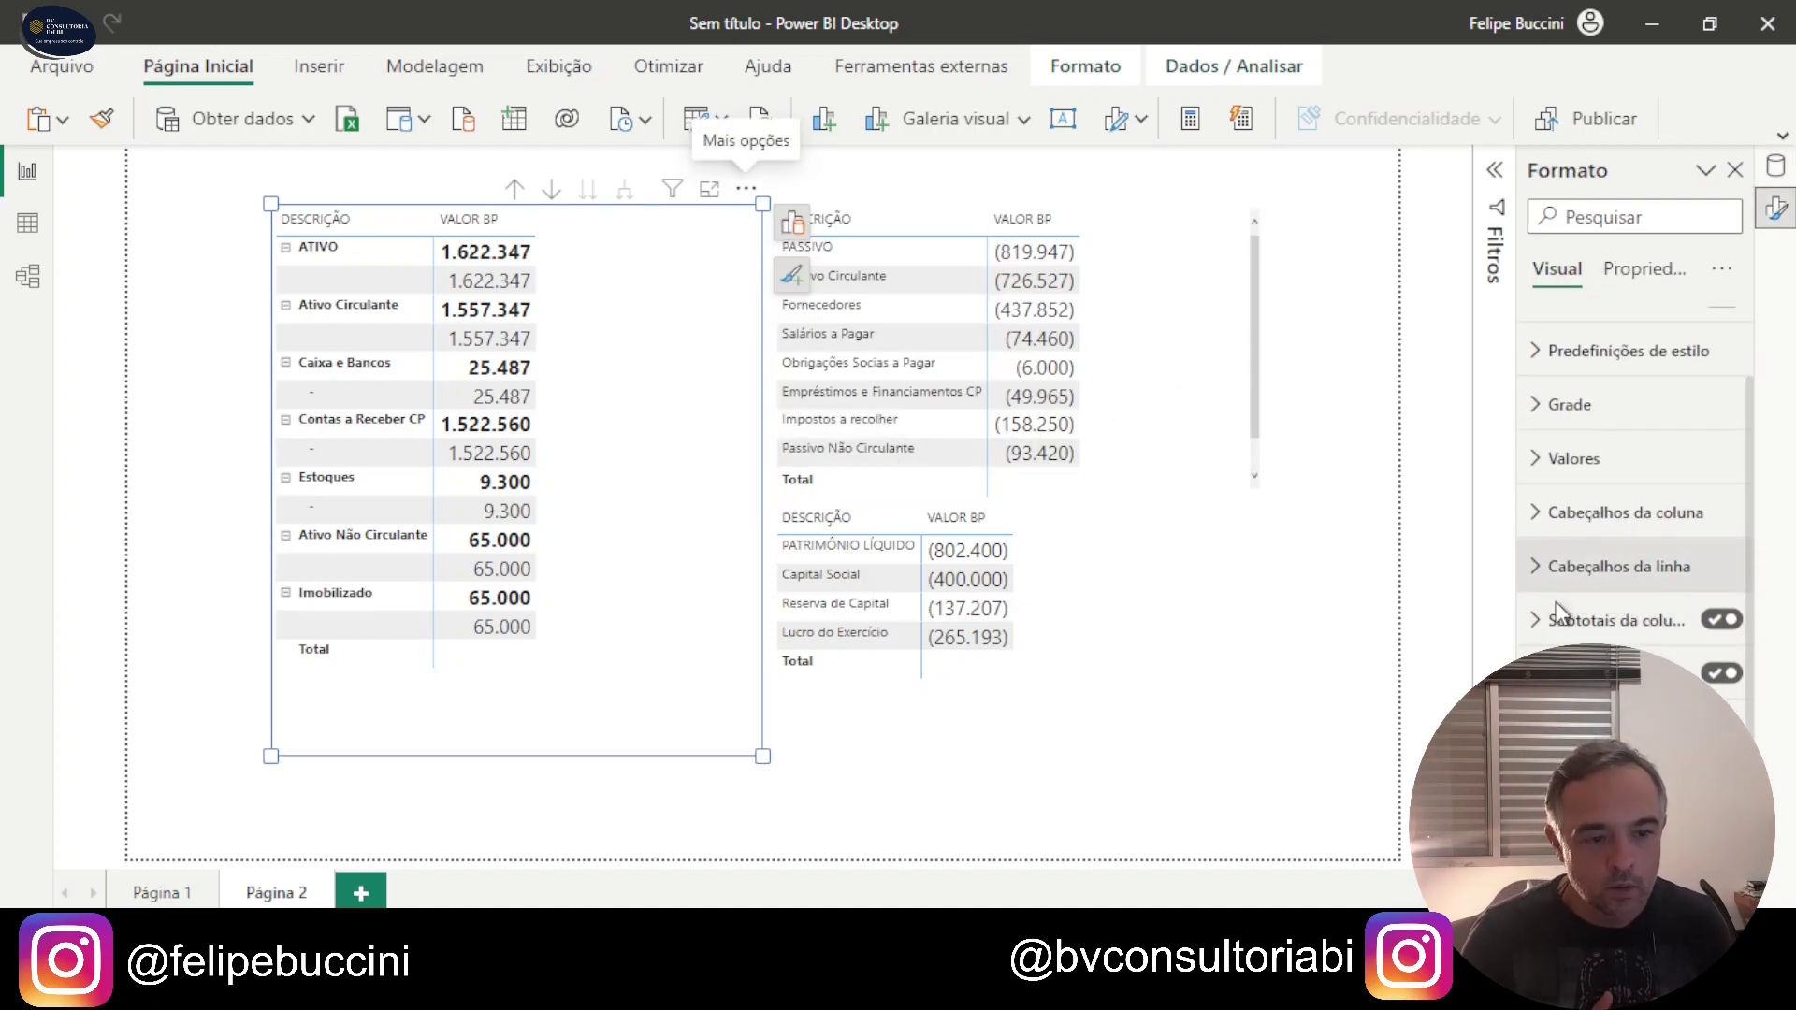
left_click(1722, 674)
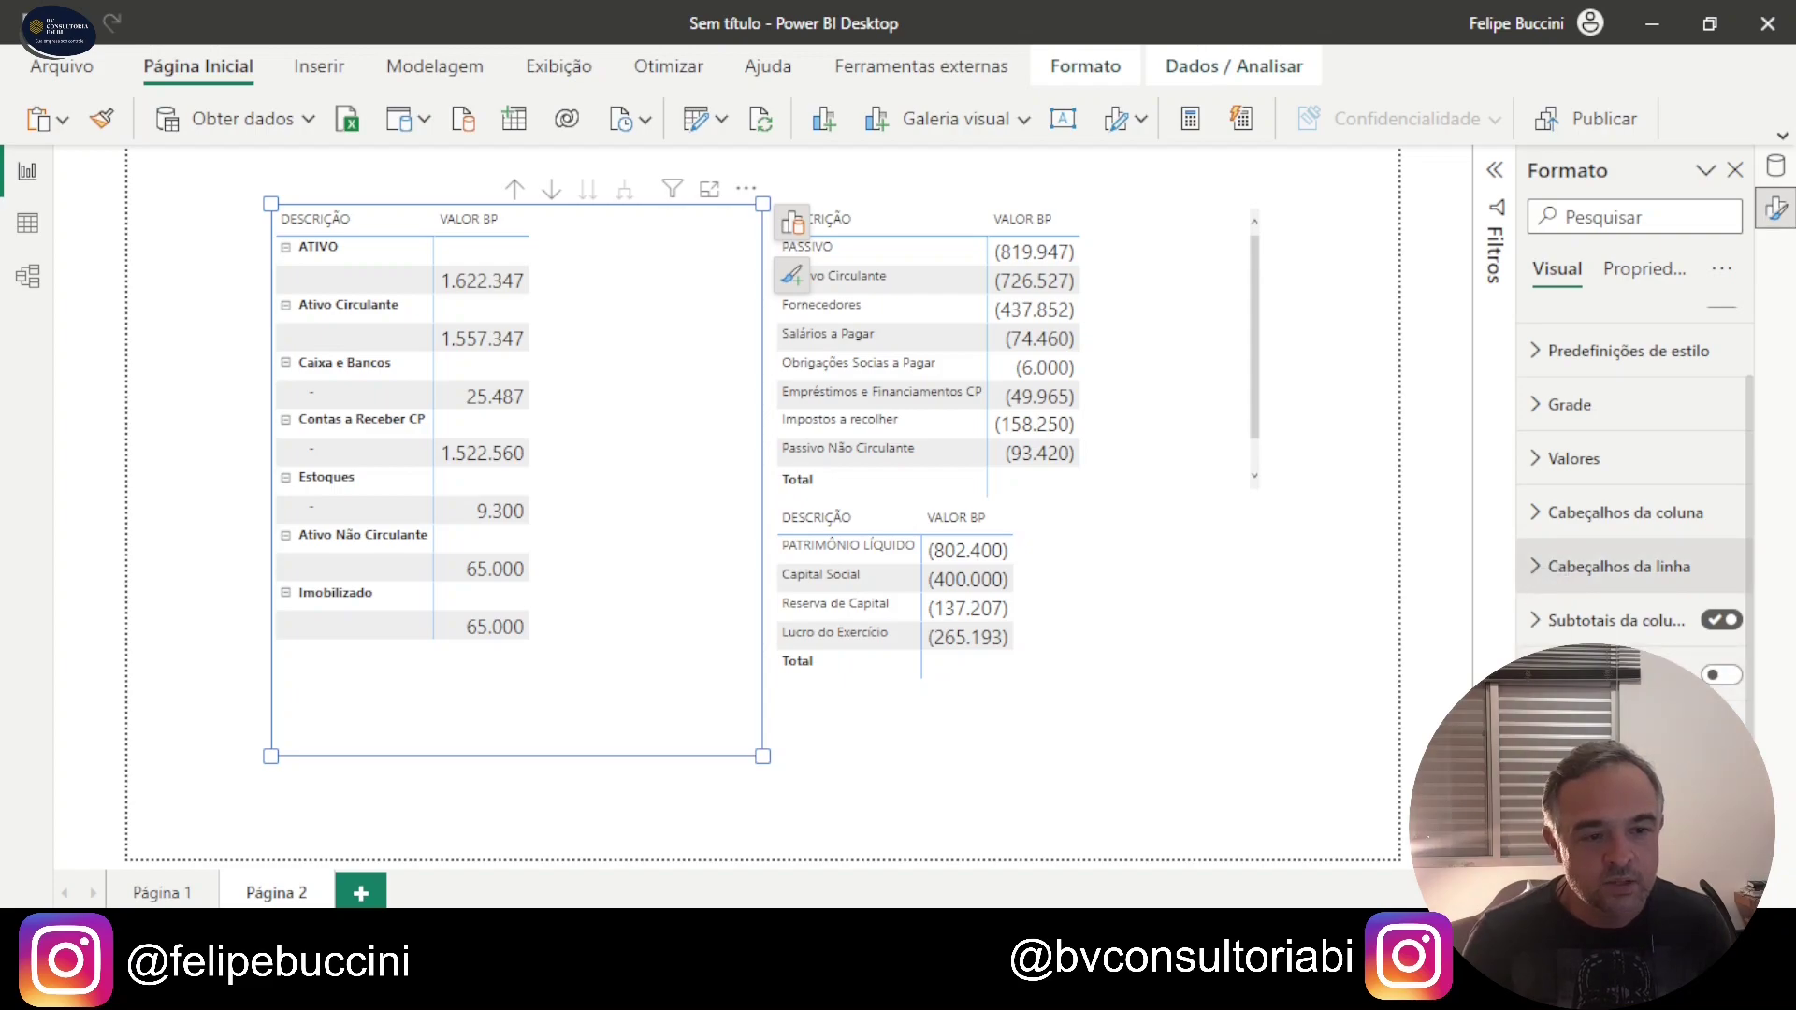
Step: Turn off the stepped layout in the assets matrix's row header options so MARCADOR gets its own column
left_click(1618, 566)
scroll(1635, 609, "down", 10)
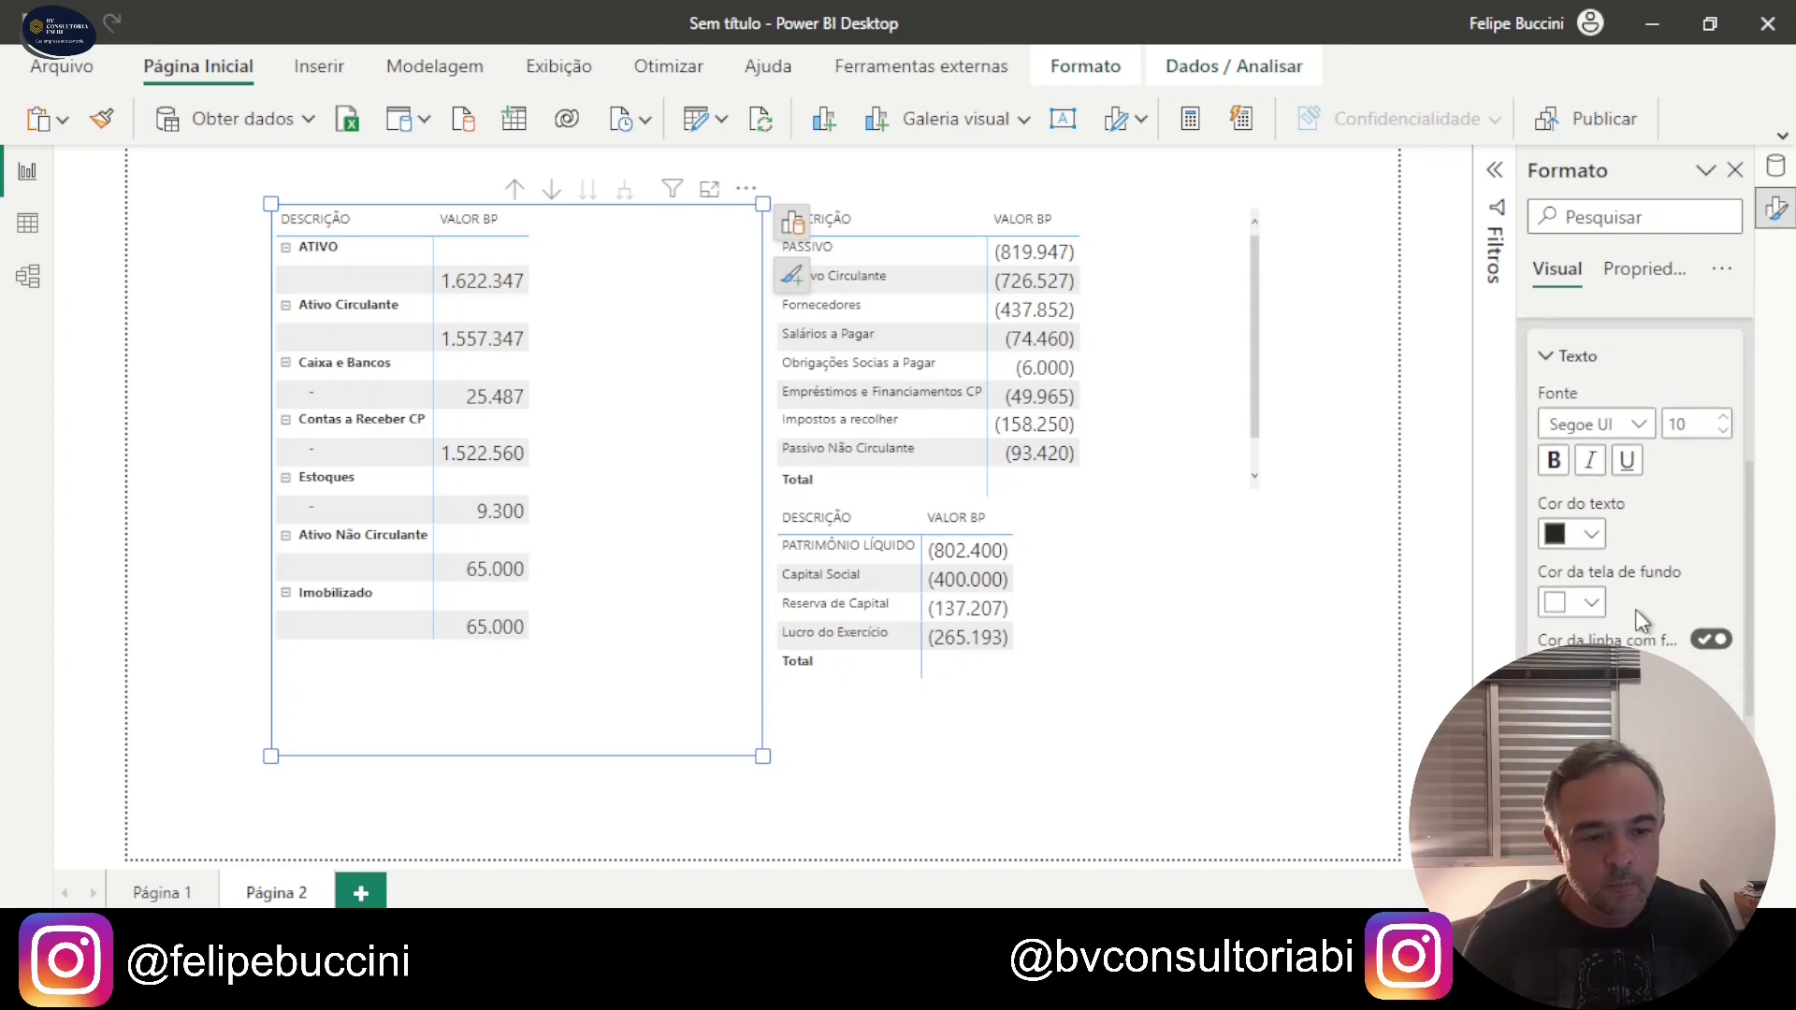
left_click(1544, 606)
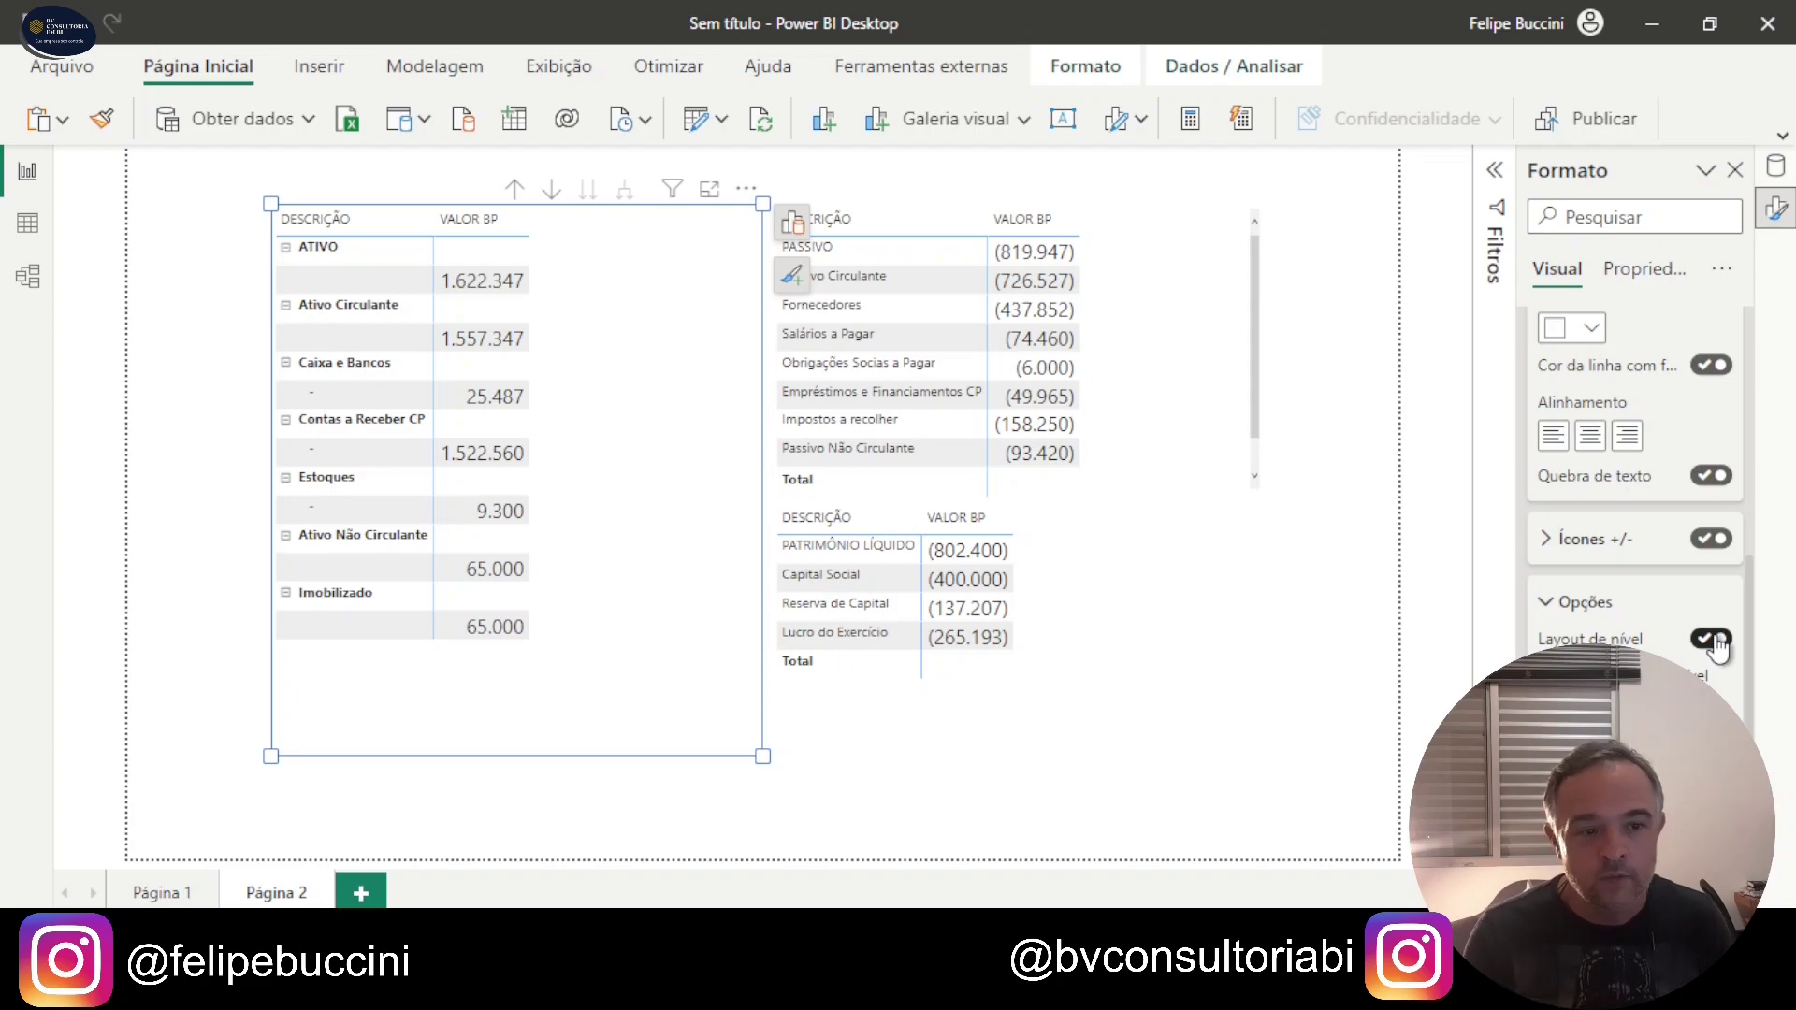
left_click(1714, 640)
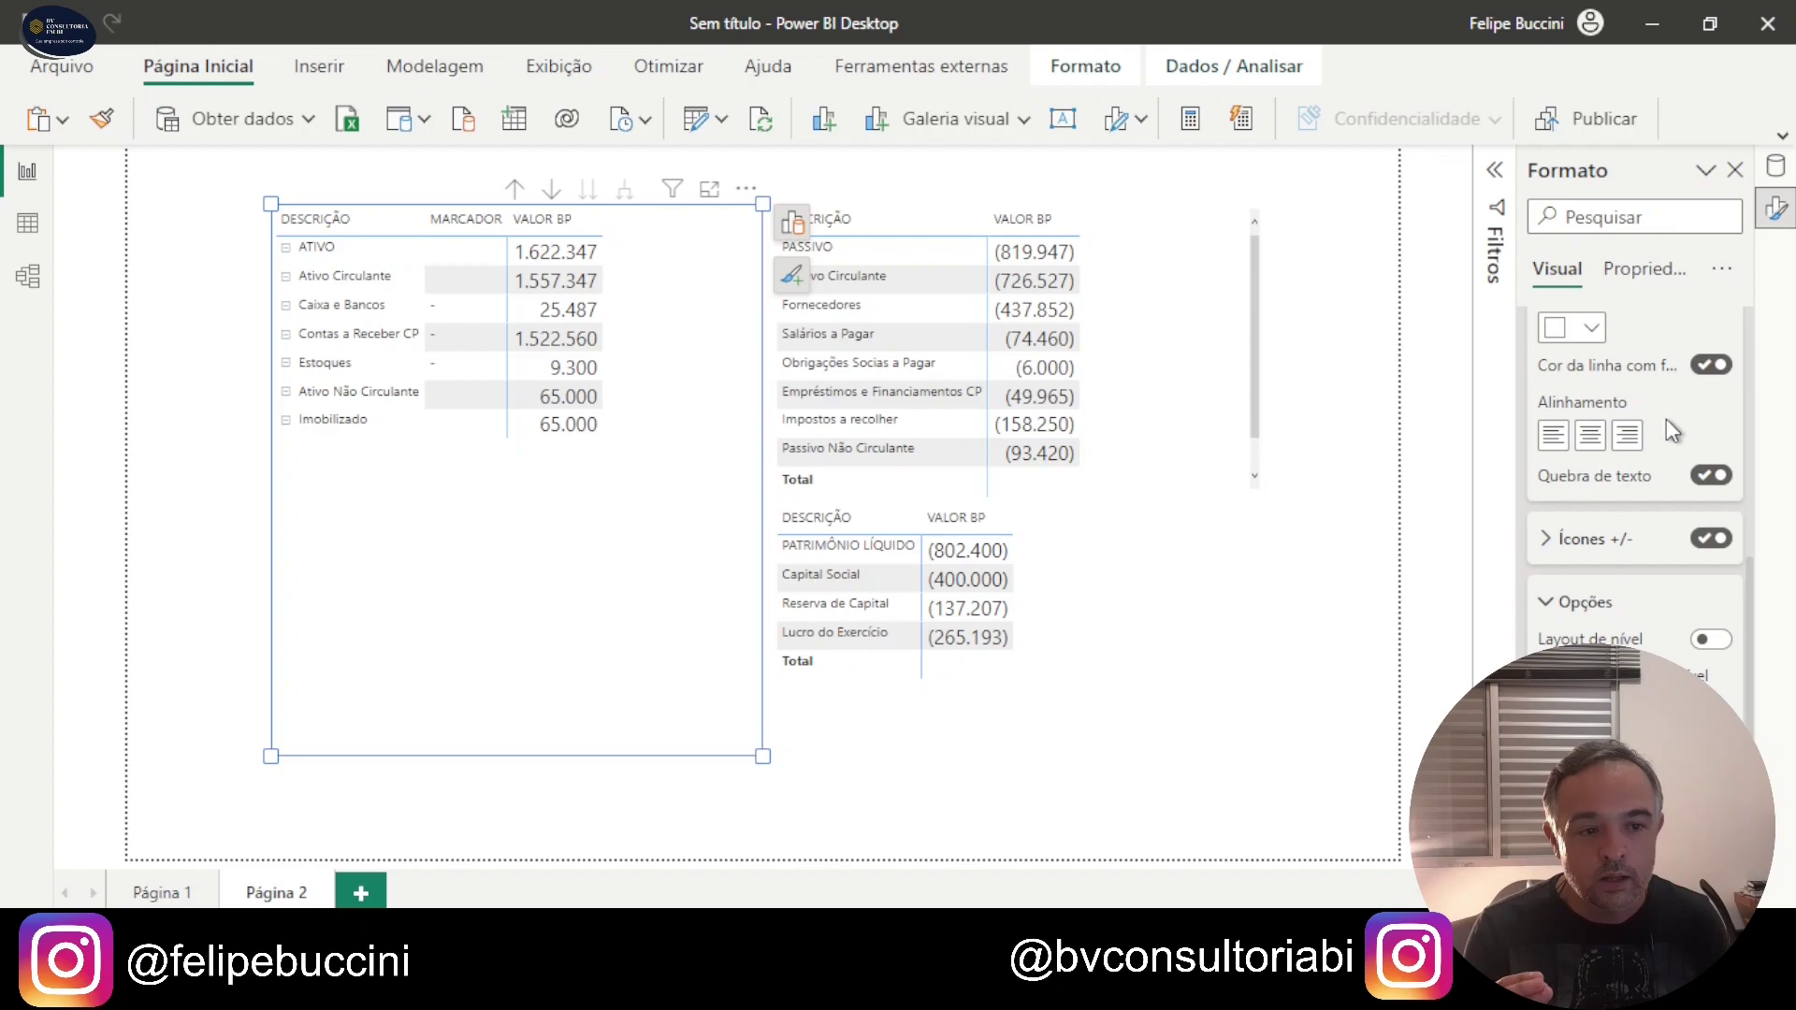
Step: Collapse the ATIVO, Ativo Circulante and Ativo Não Circulante rows in the assets matrix
scroll(1670, 447, "up", 3)
scroll(1670, 448, "up", 5)
scroll(1543, 528, "down", 4)
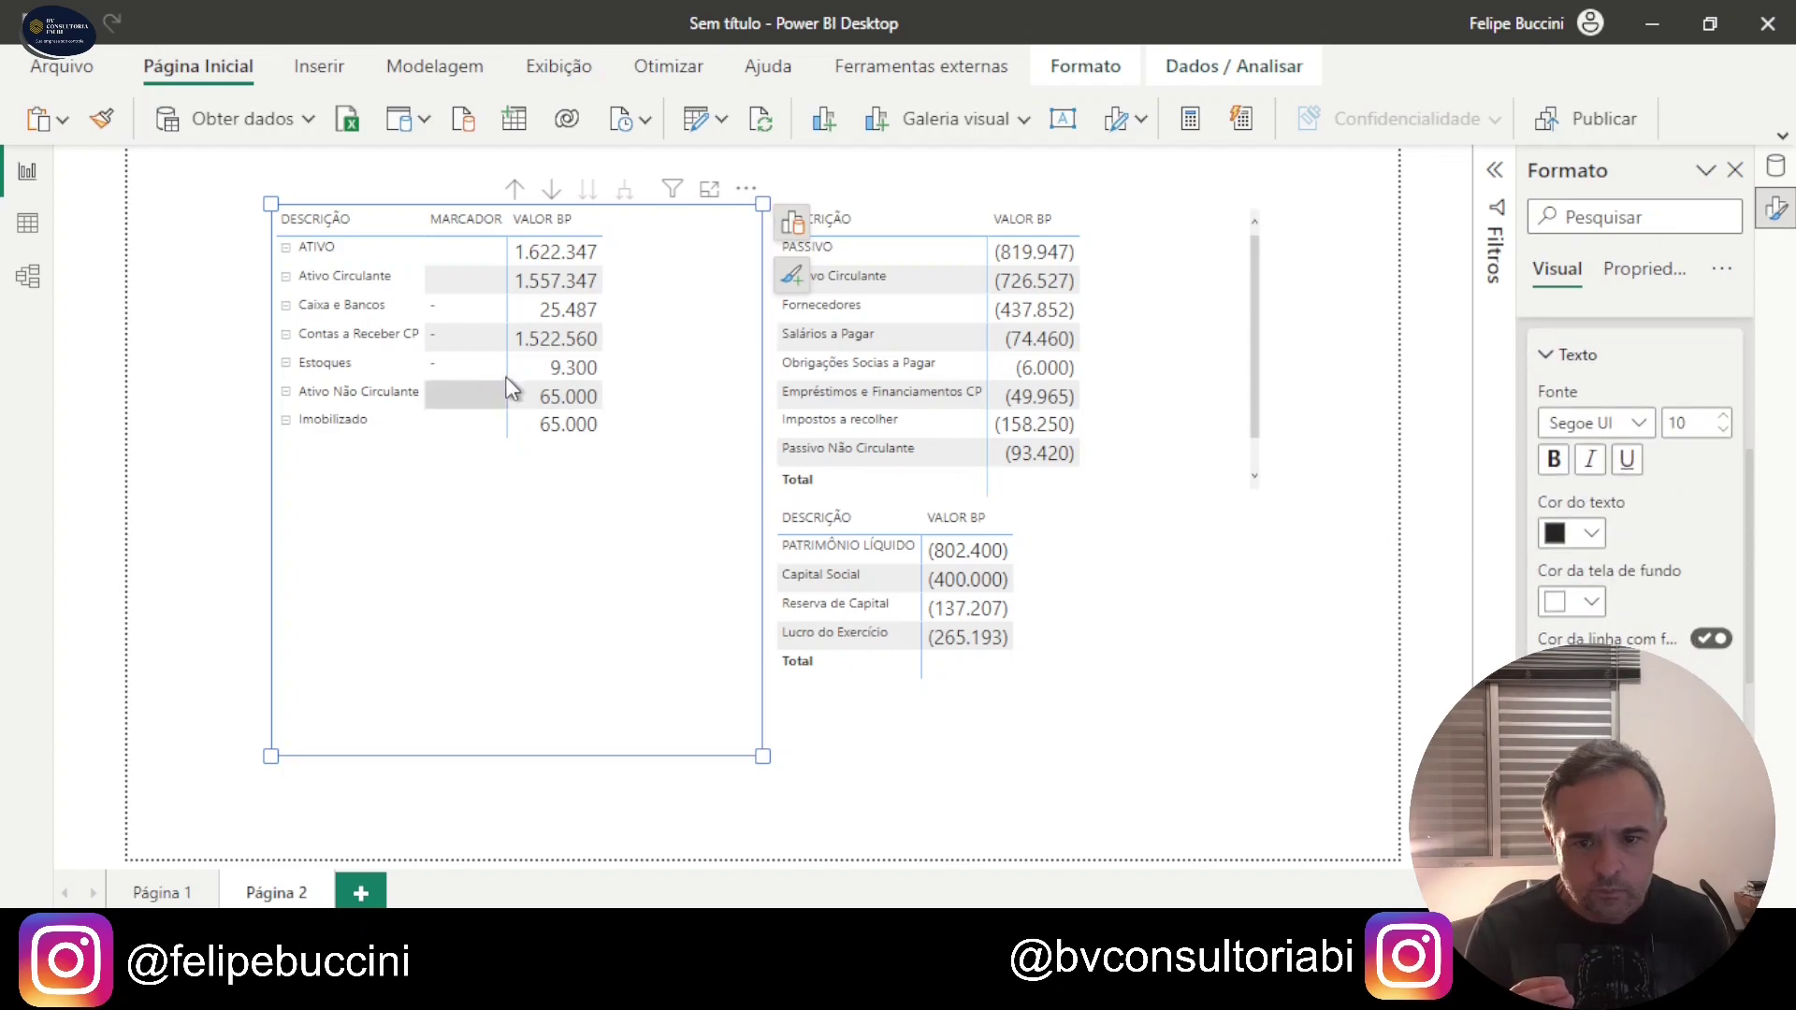
left_click(283, 254)
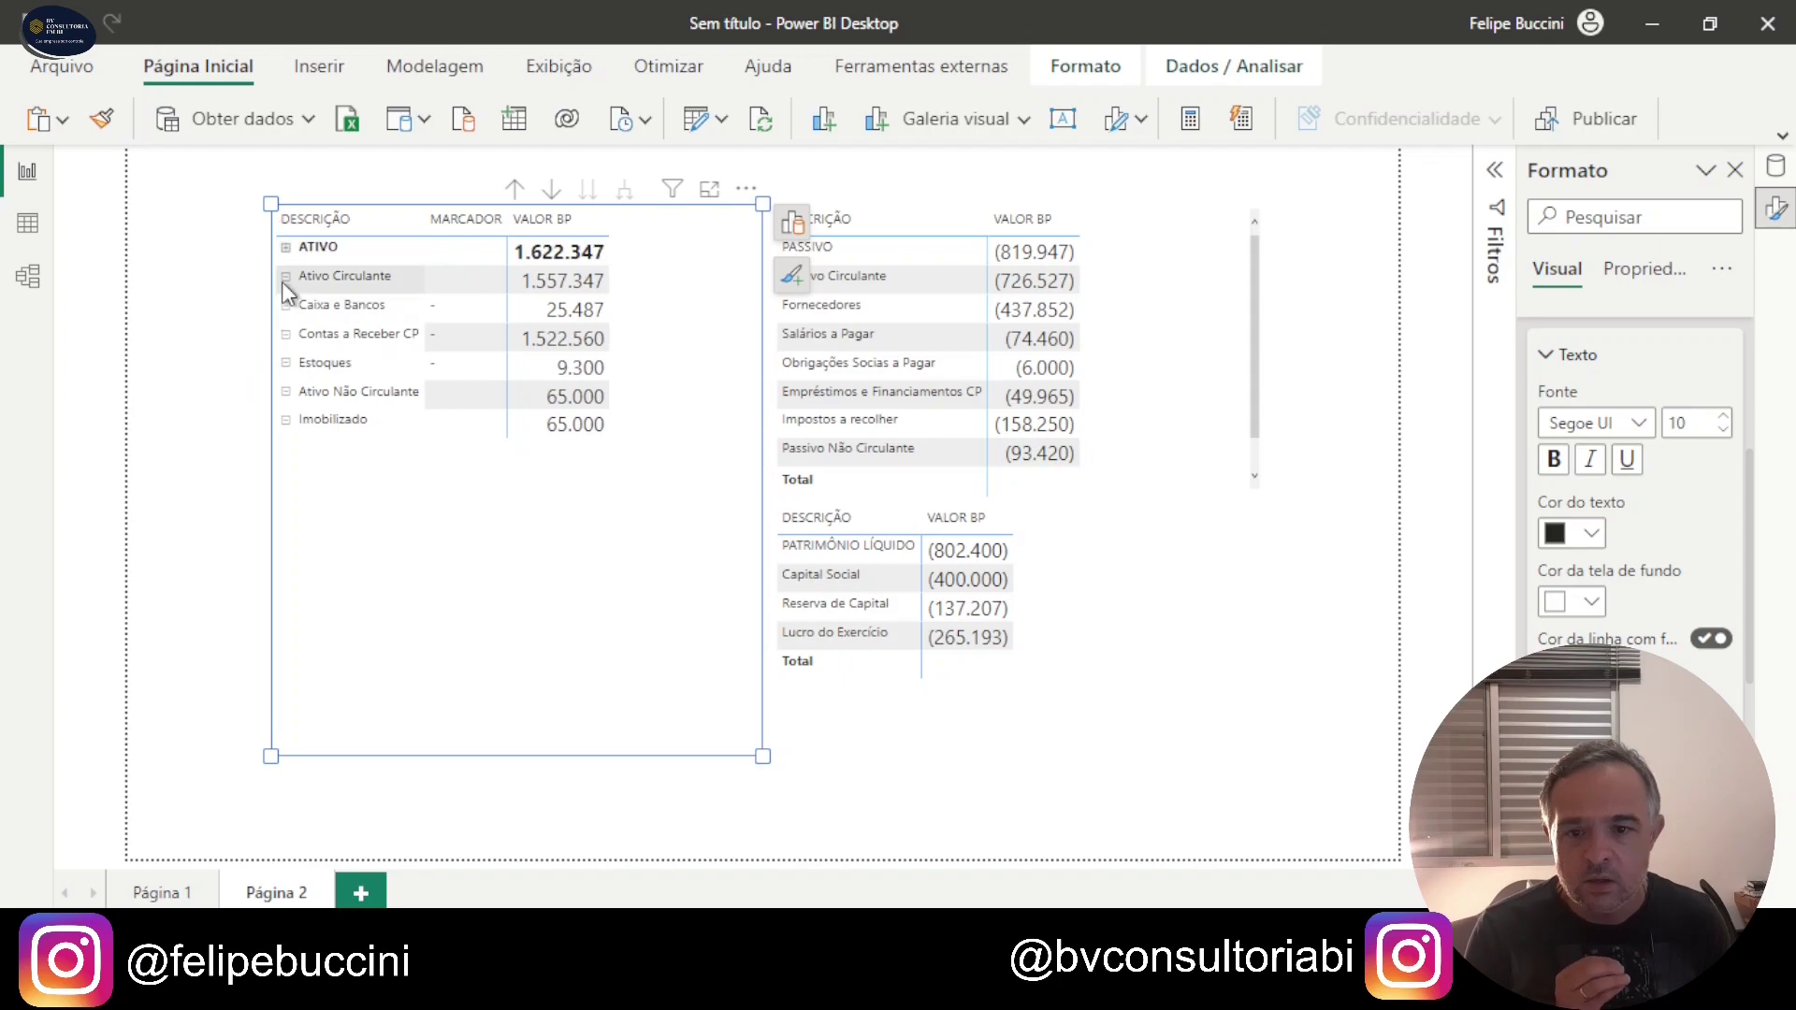
left_click(286, 281)
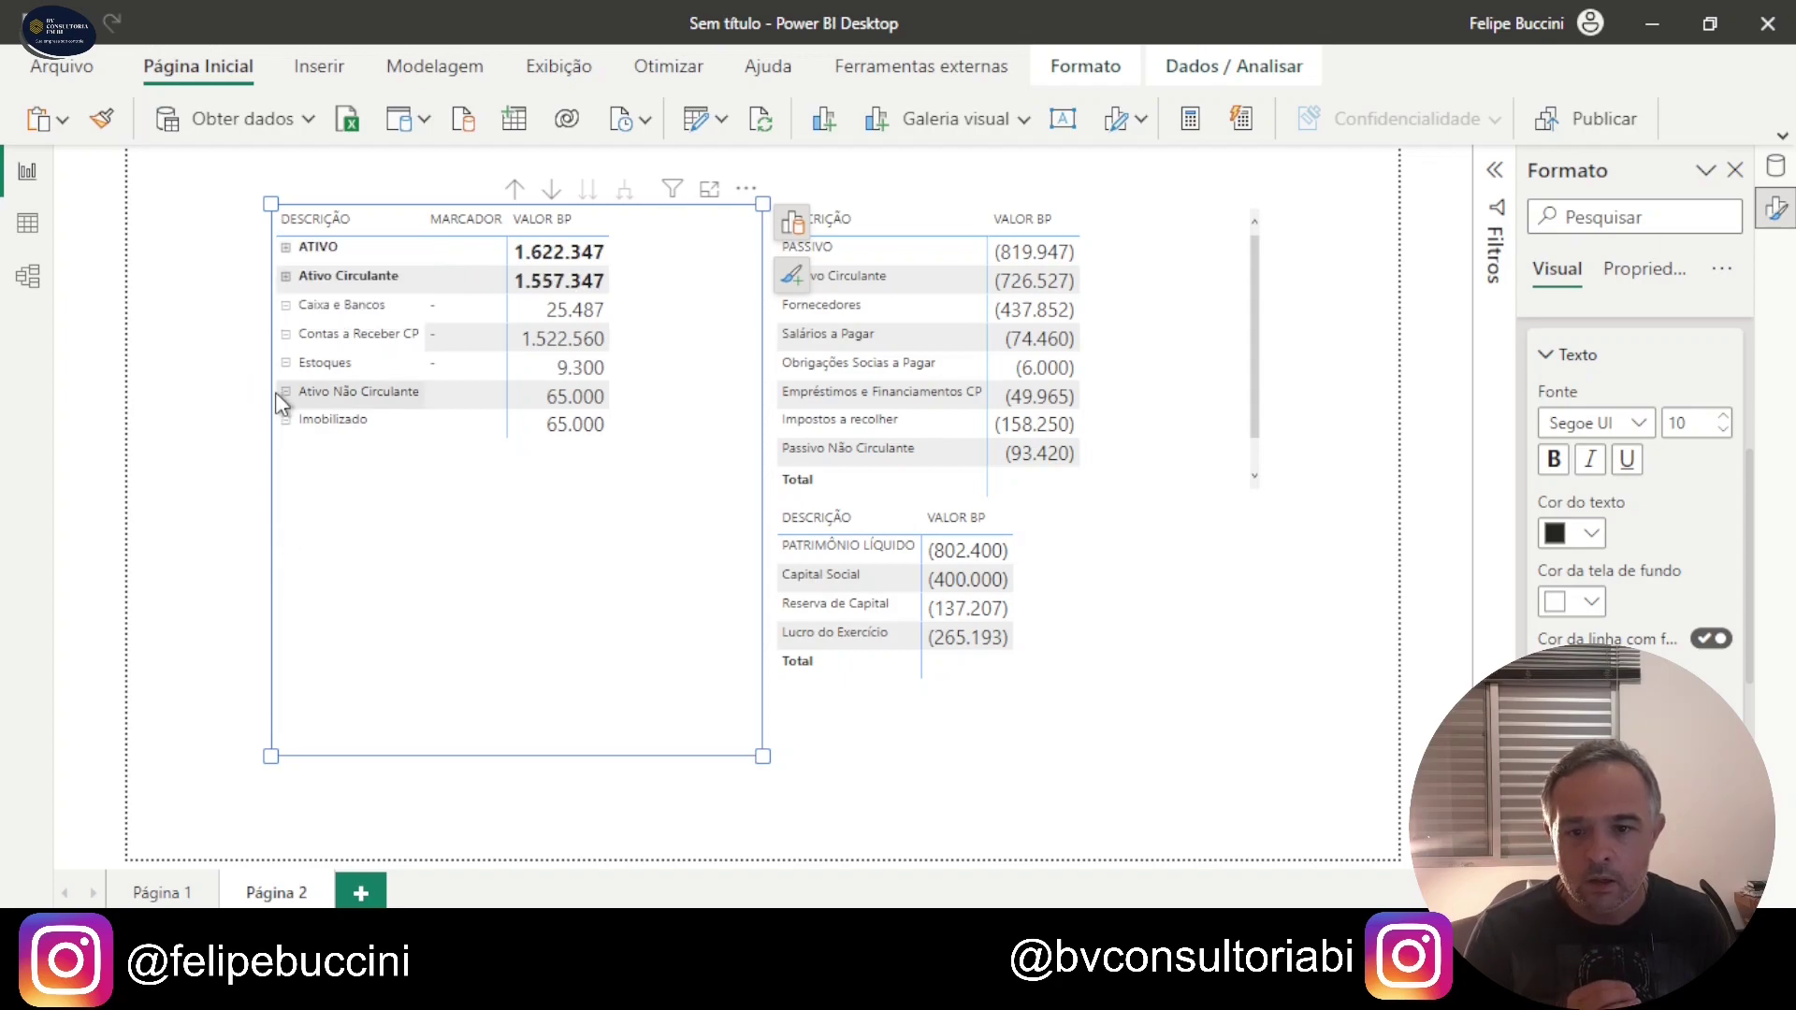
left_click(285, 401)
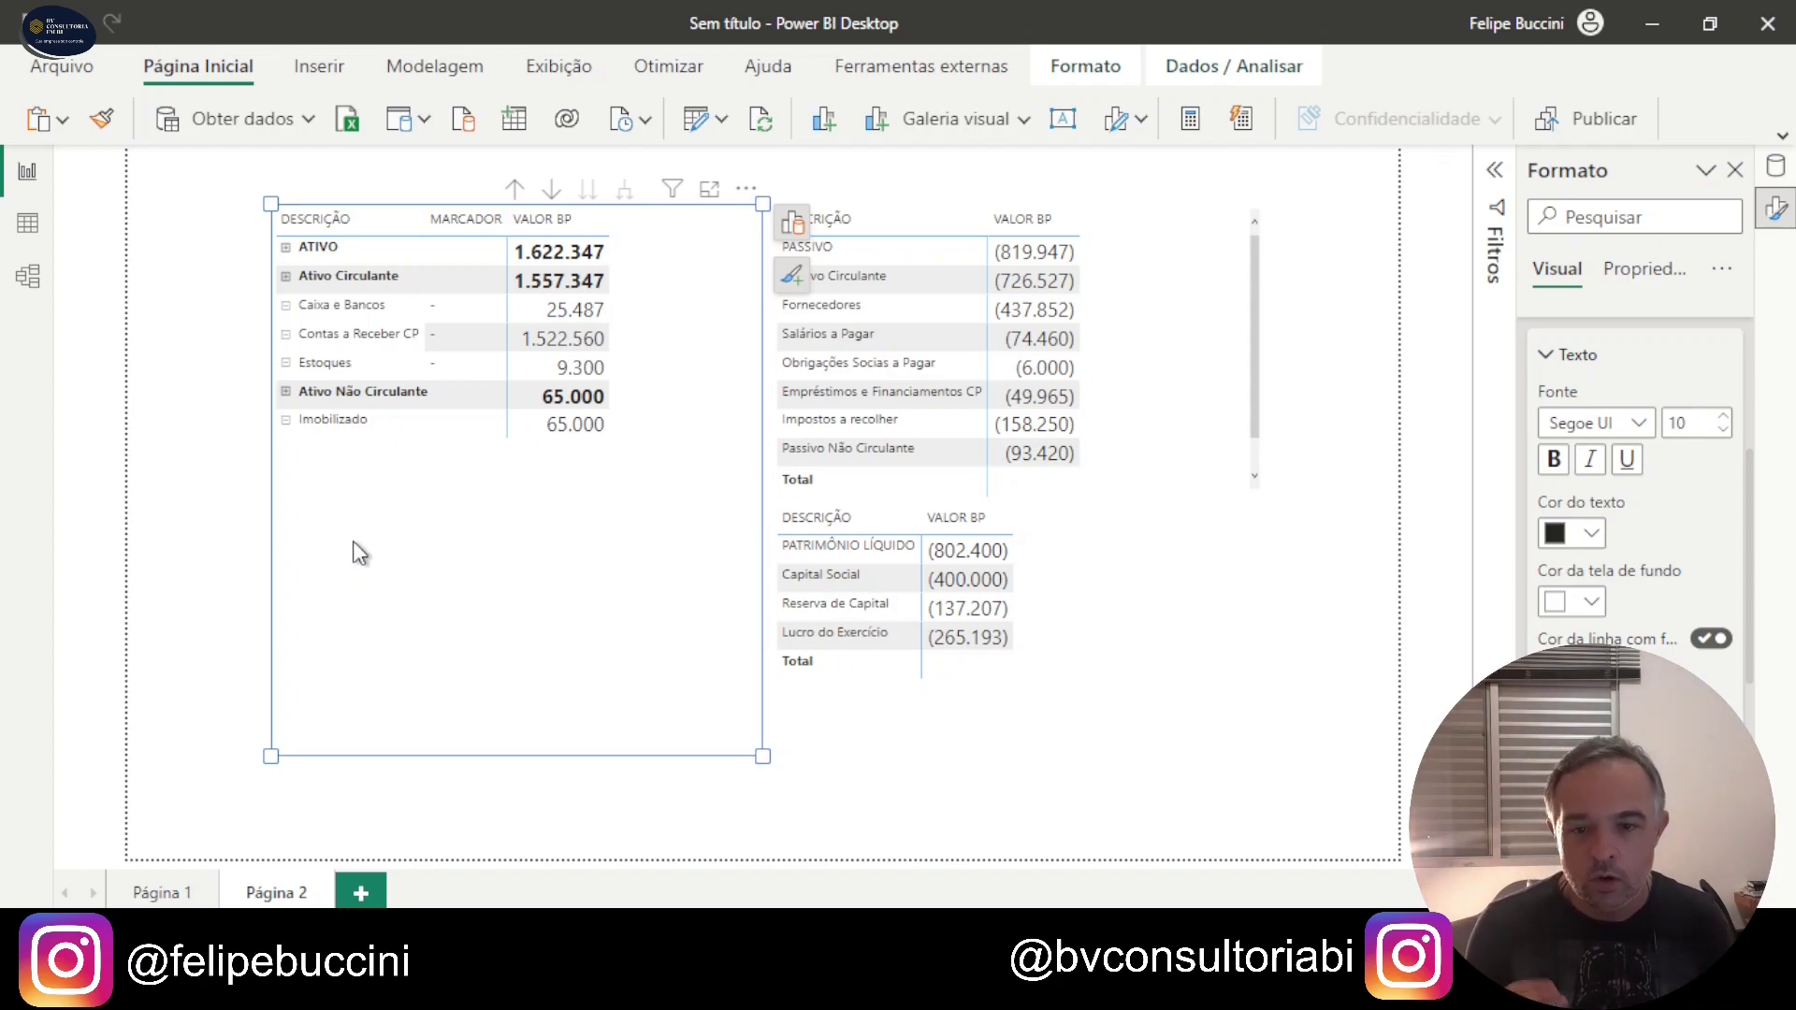
Step: Hide the expand/collapse +/- icons in the assets matrix's row headers
scroll(1721, 597, "down", 3)
scroll(1721, 597, "up", 5)
scroll(1657, 552, "down", 3)
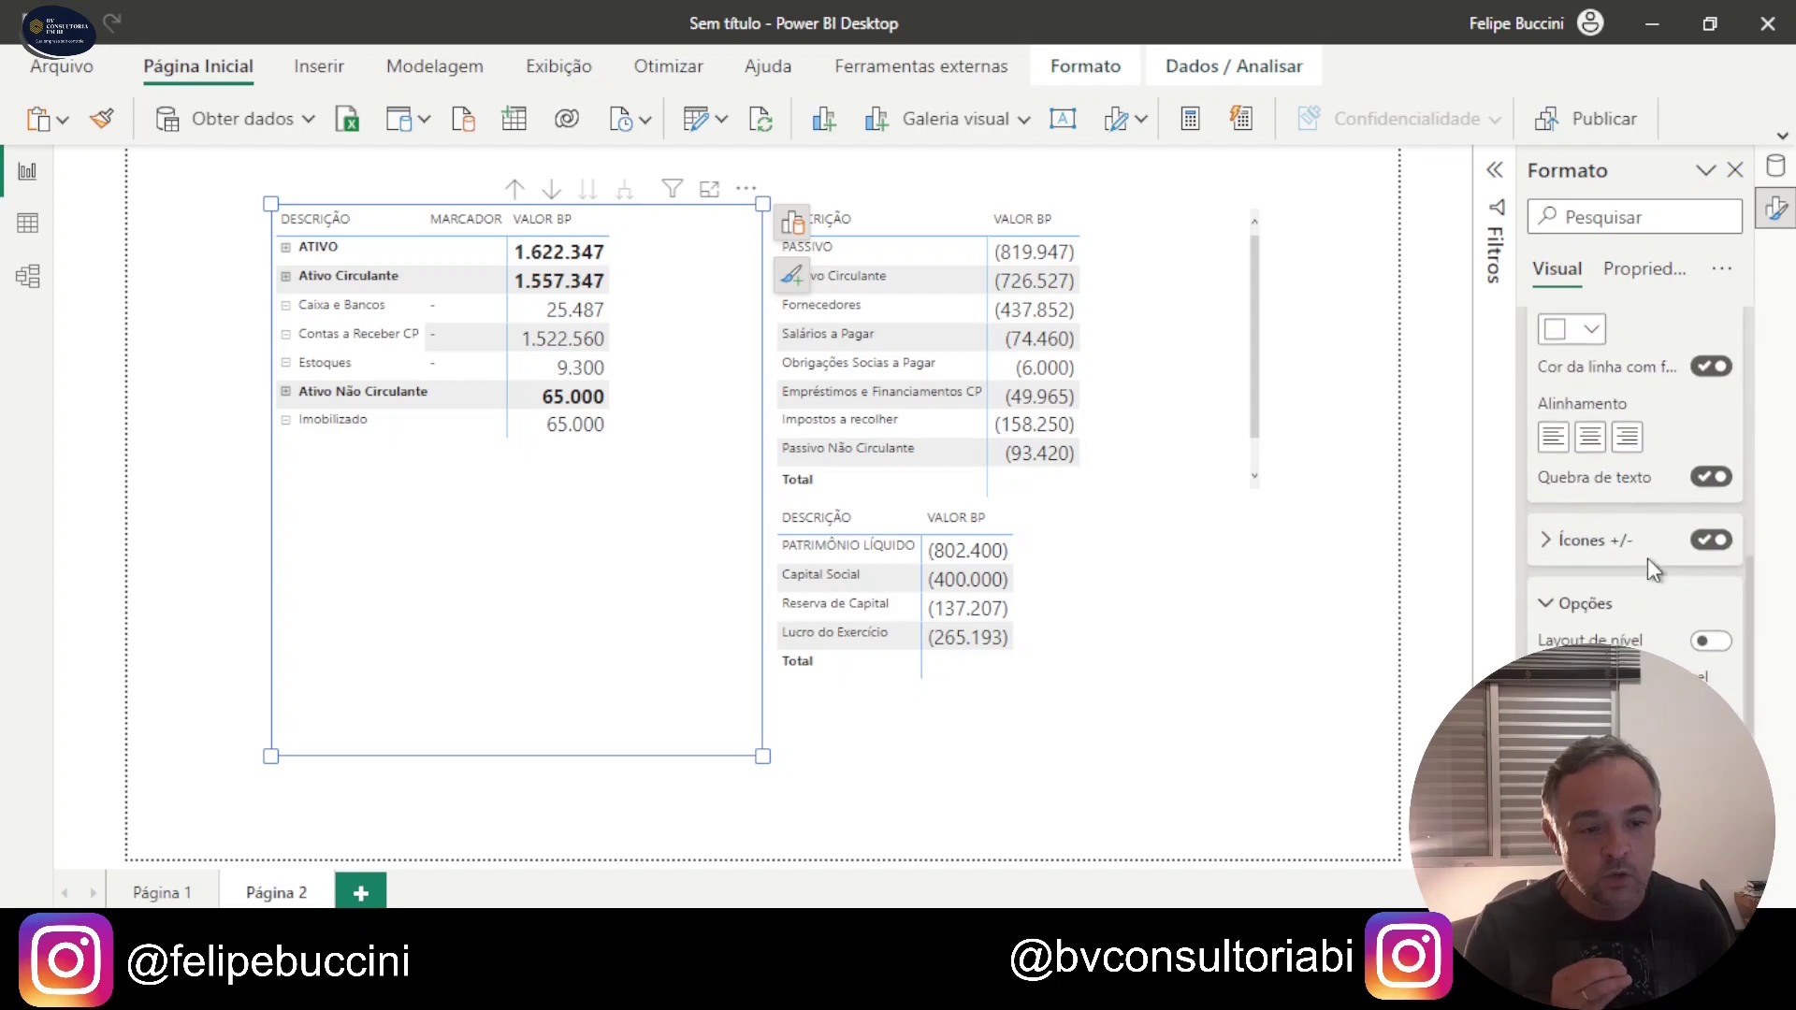
left_click(1711, 540)
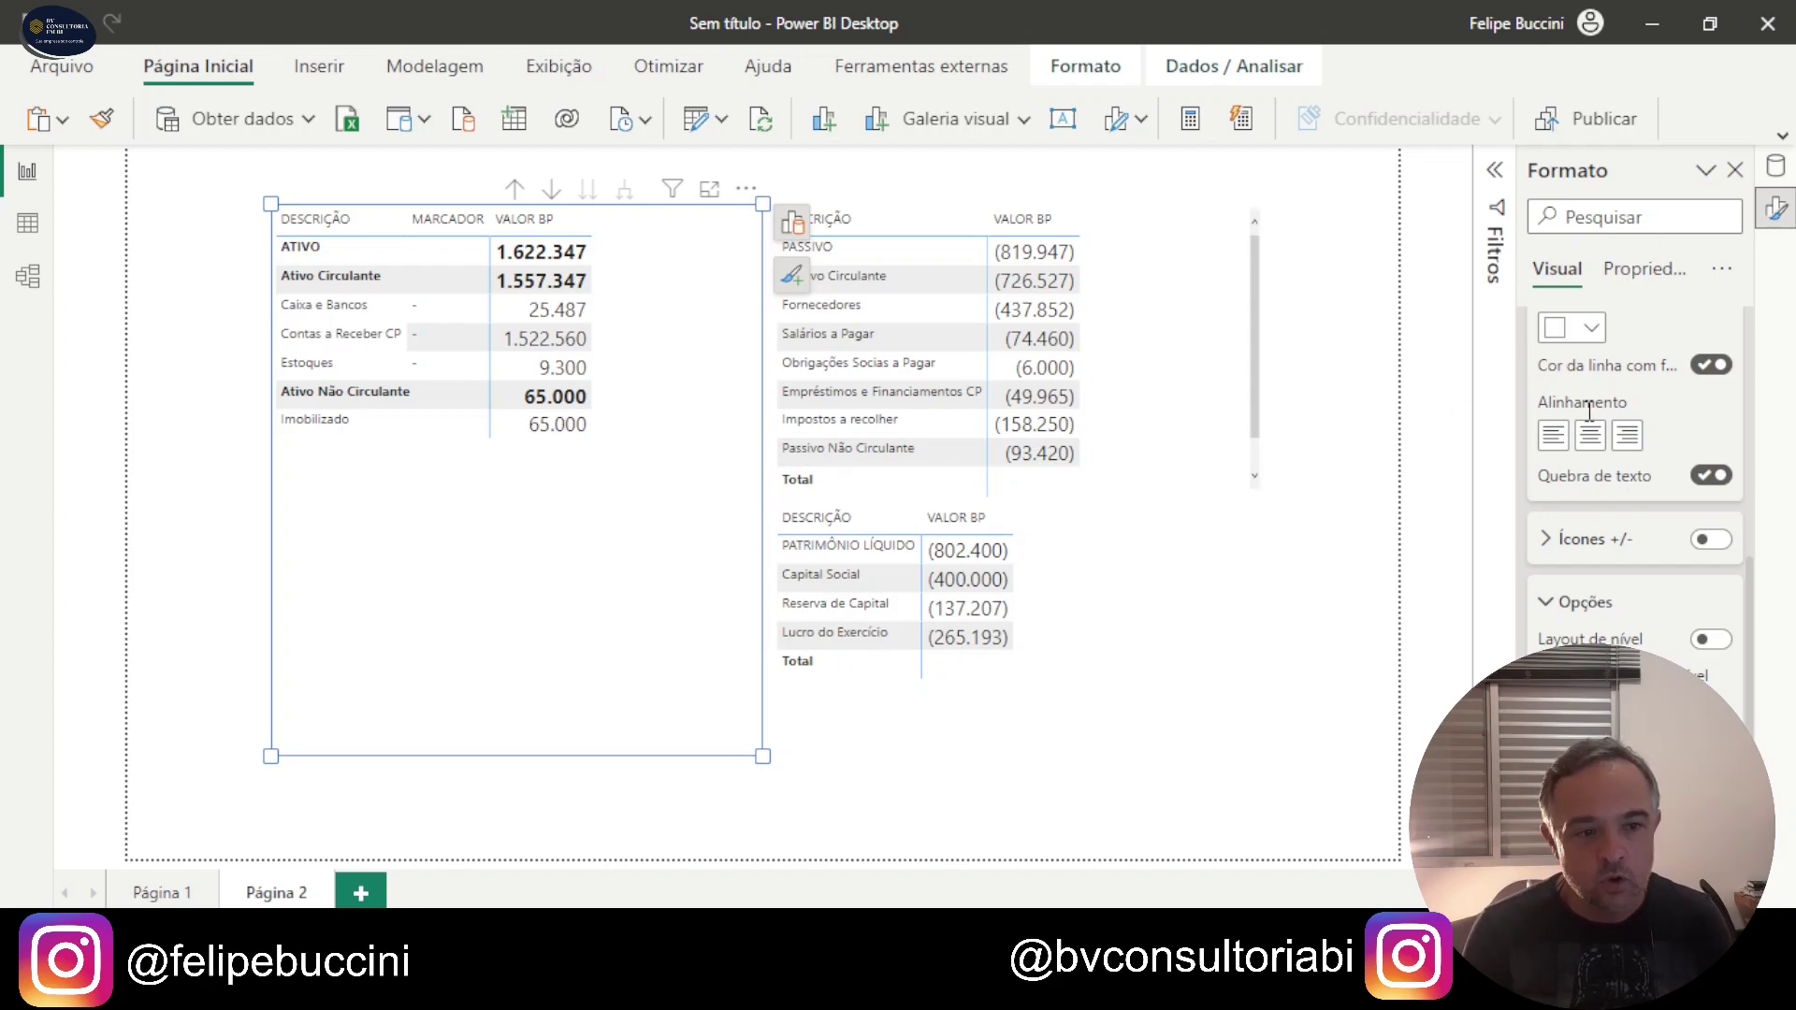
Step: Set the assets matrix's style preset to Nenhum
scroll(1605, 510, "up", 10)
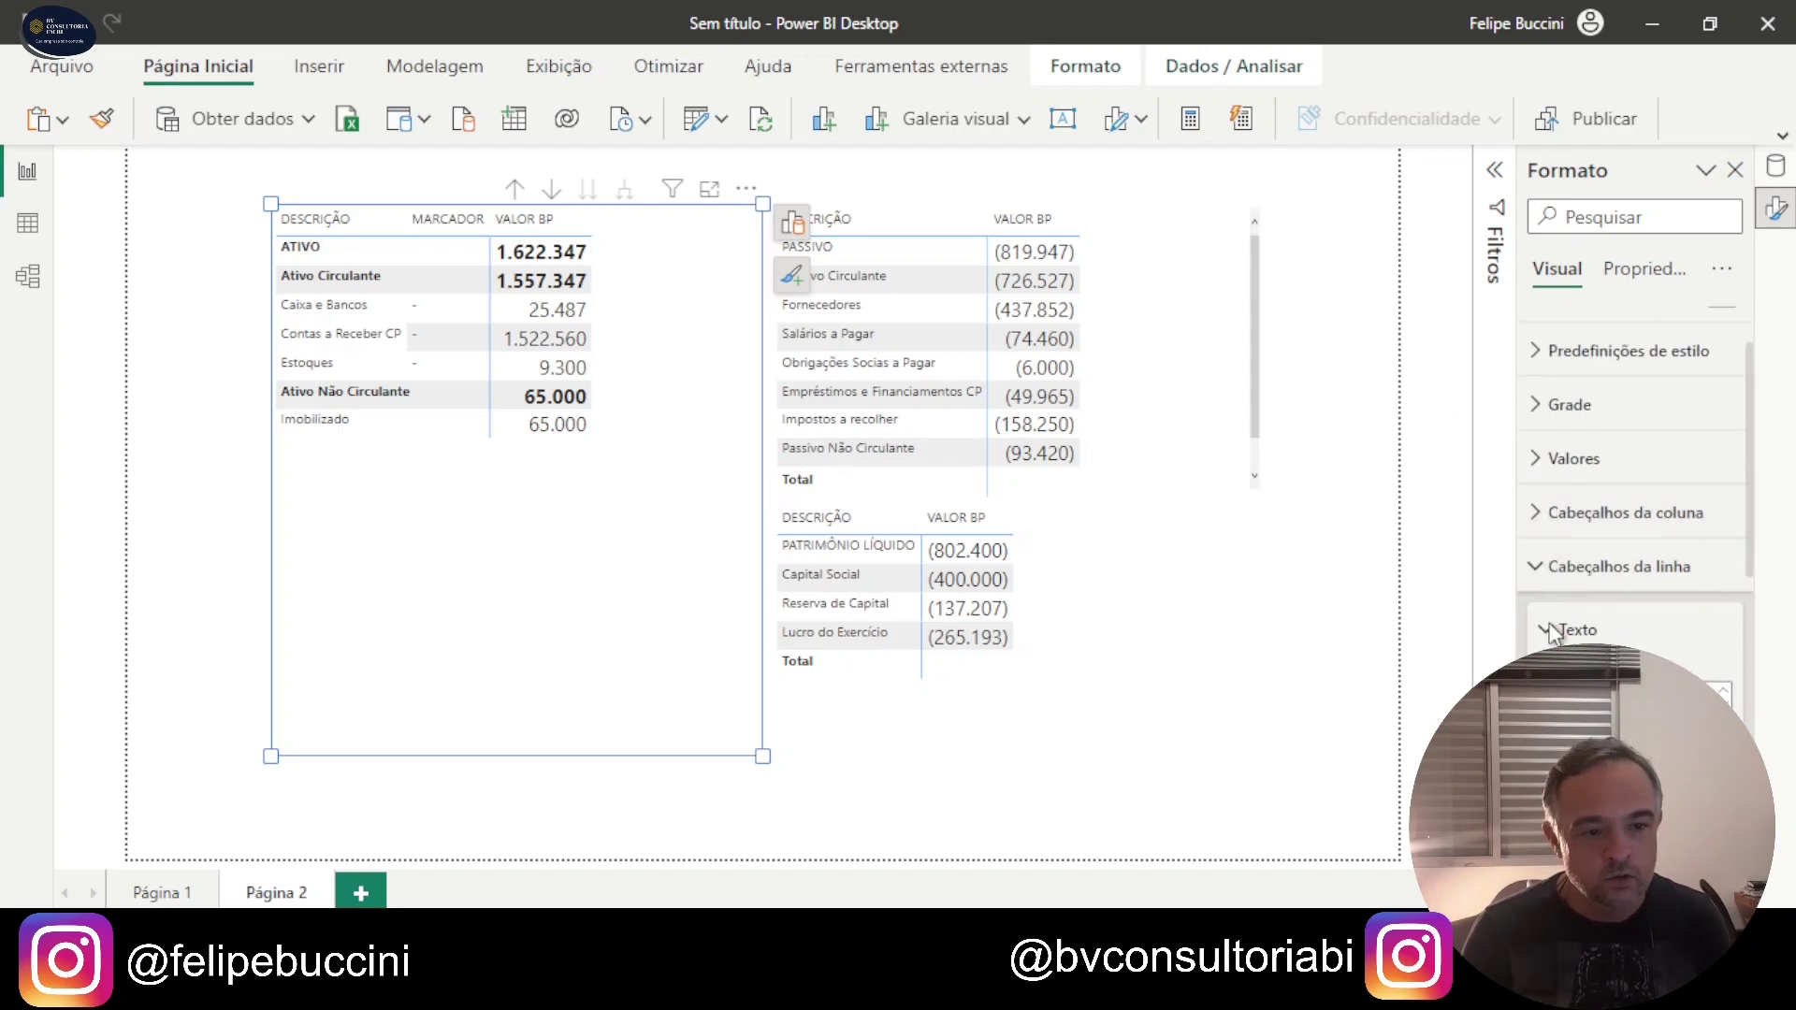
left_click(1636, 354)
left_click(1665, 418)
left_click(1590, 479)
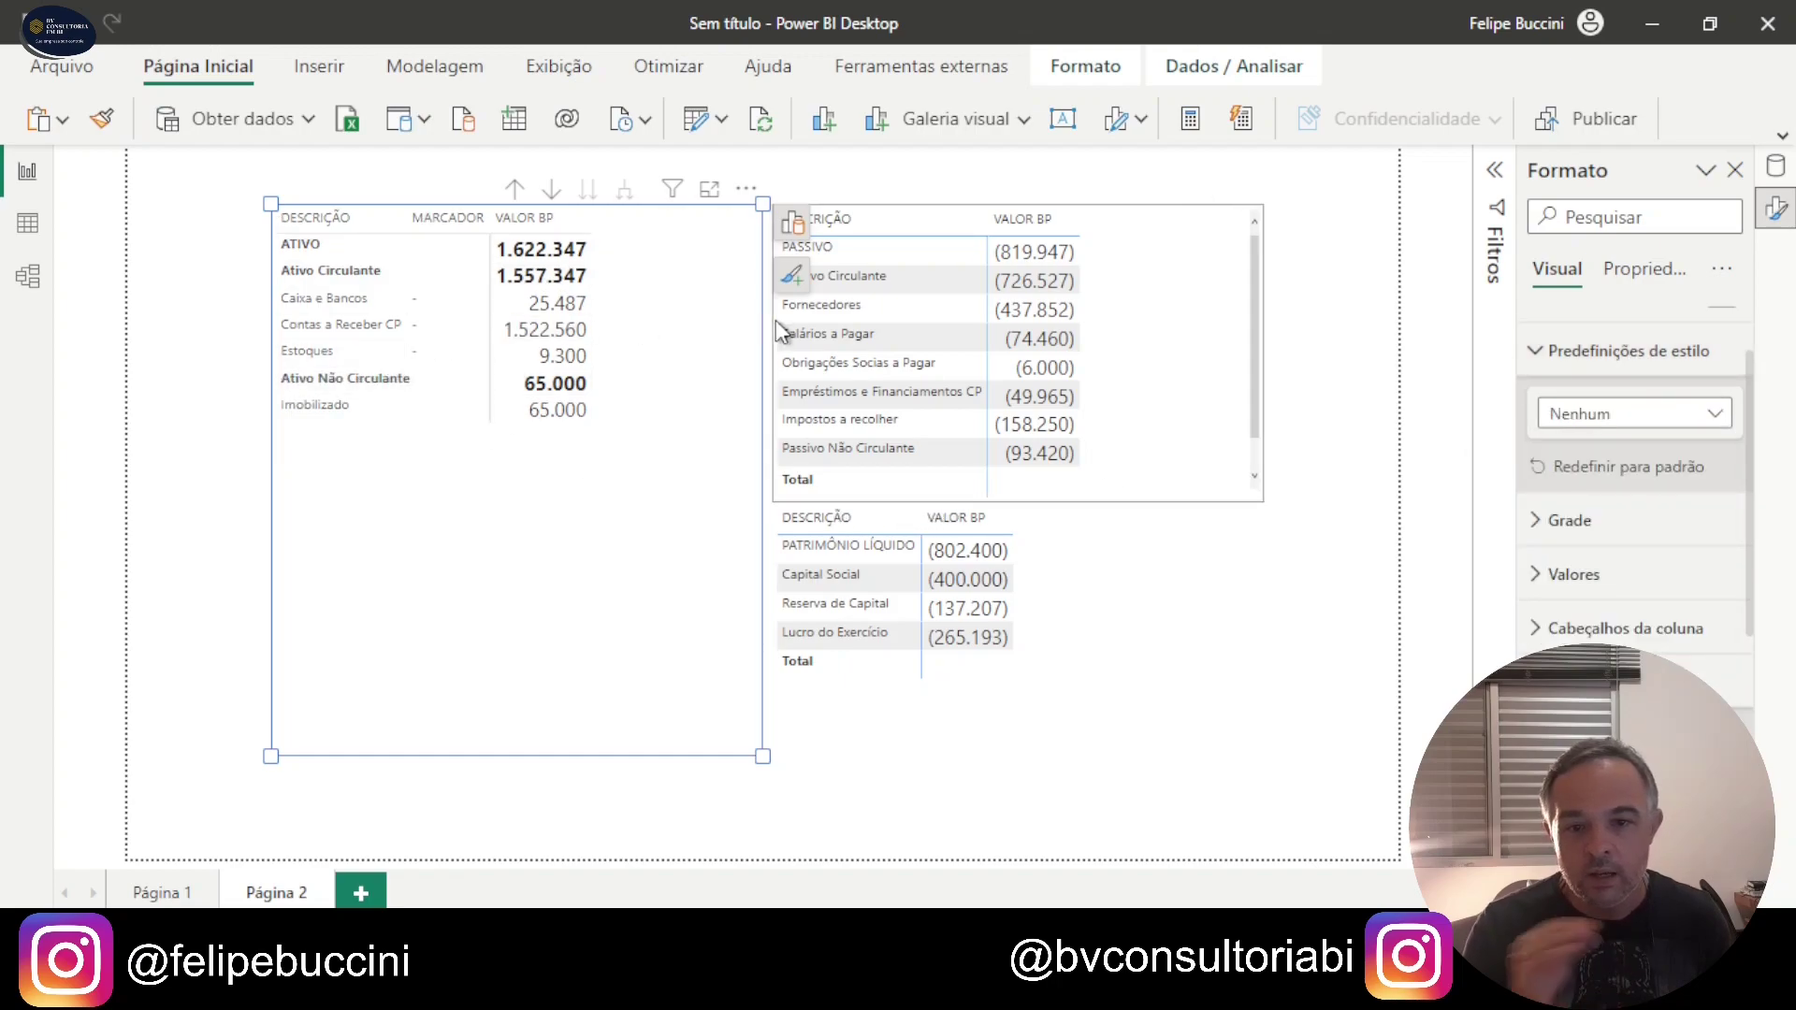
Step: Rename the MARCADOR row field of the assets matrix as "-"
left_click(786, 229)
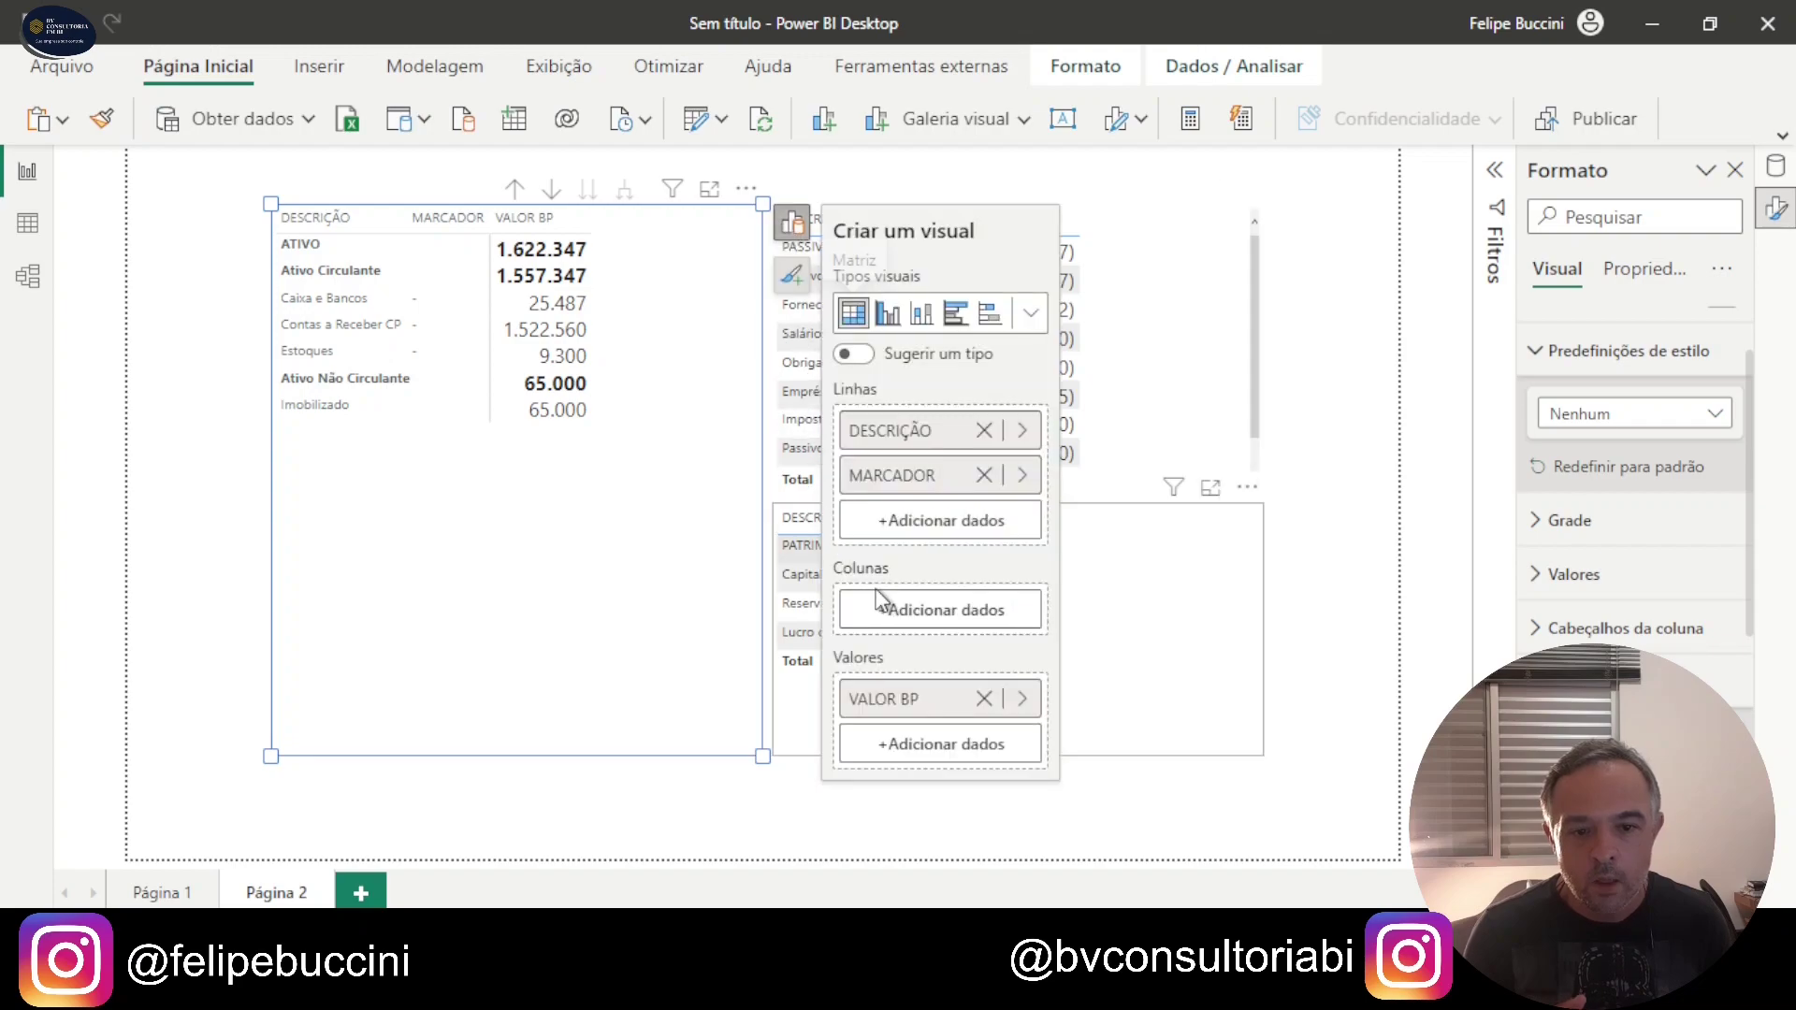
double_click(893, 467)
key("BackSpace")
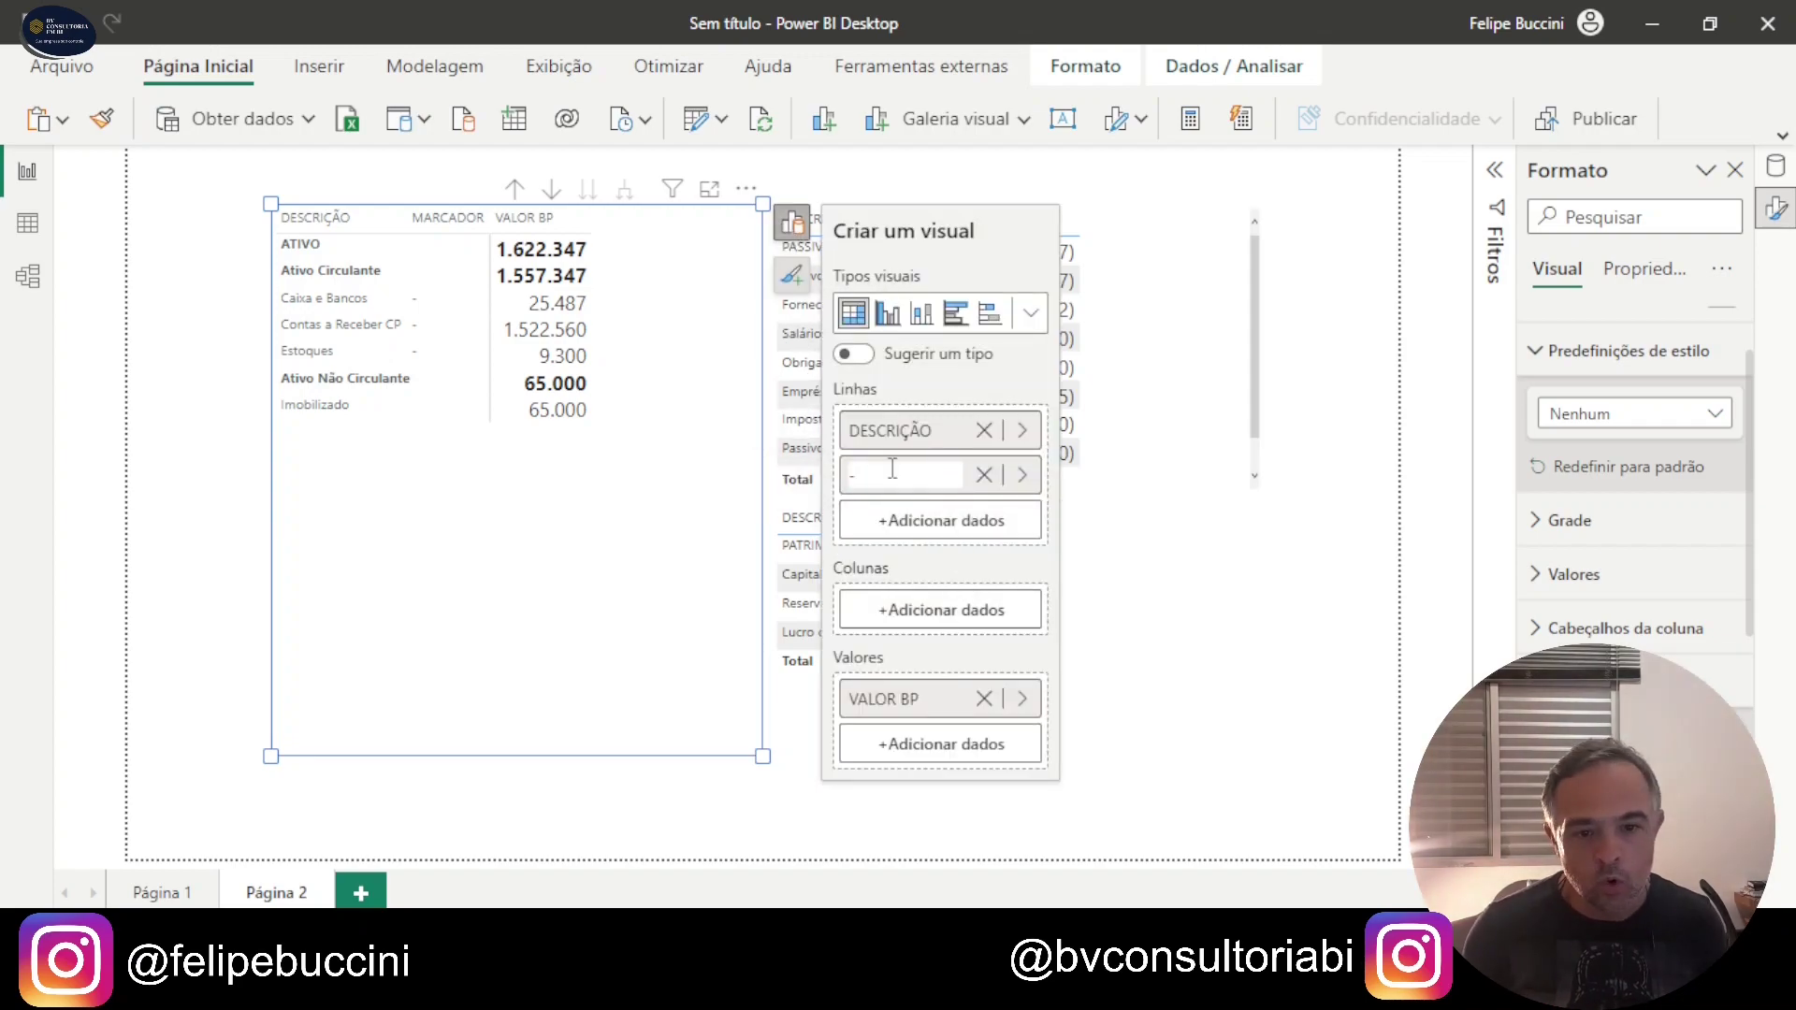
key("Return")
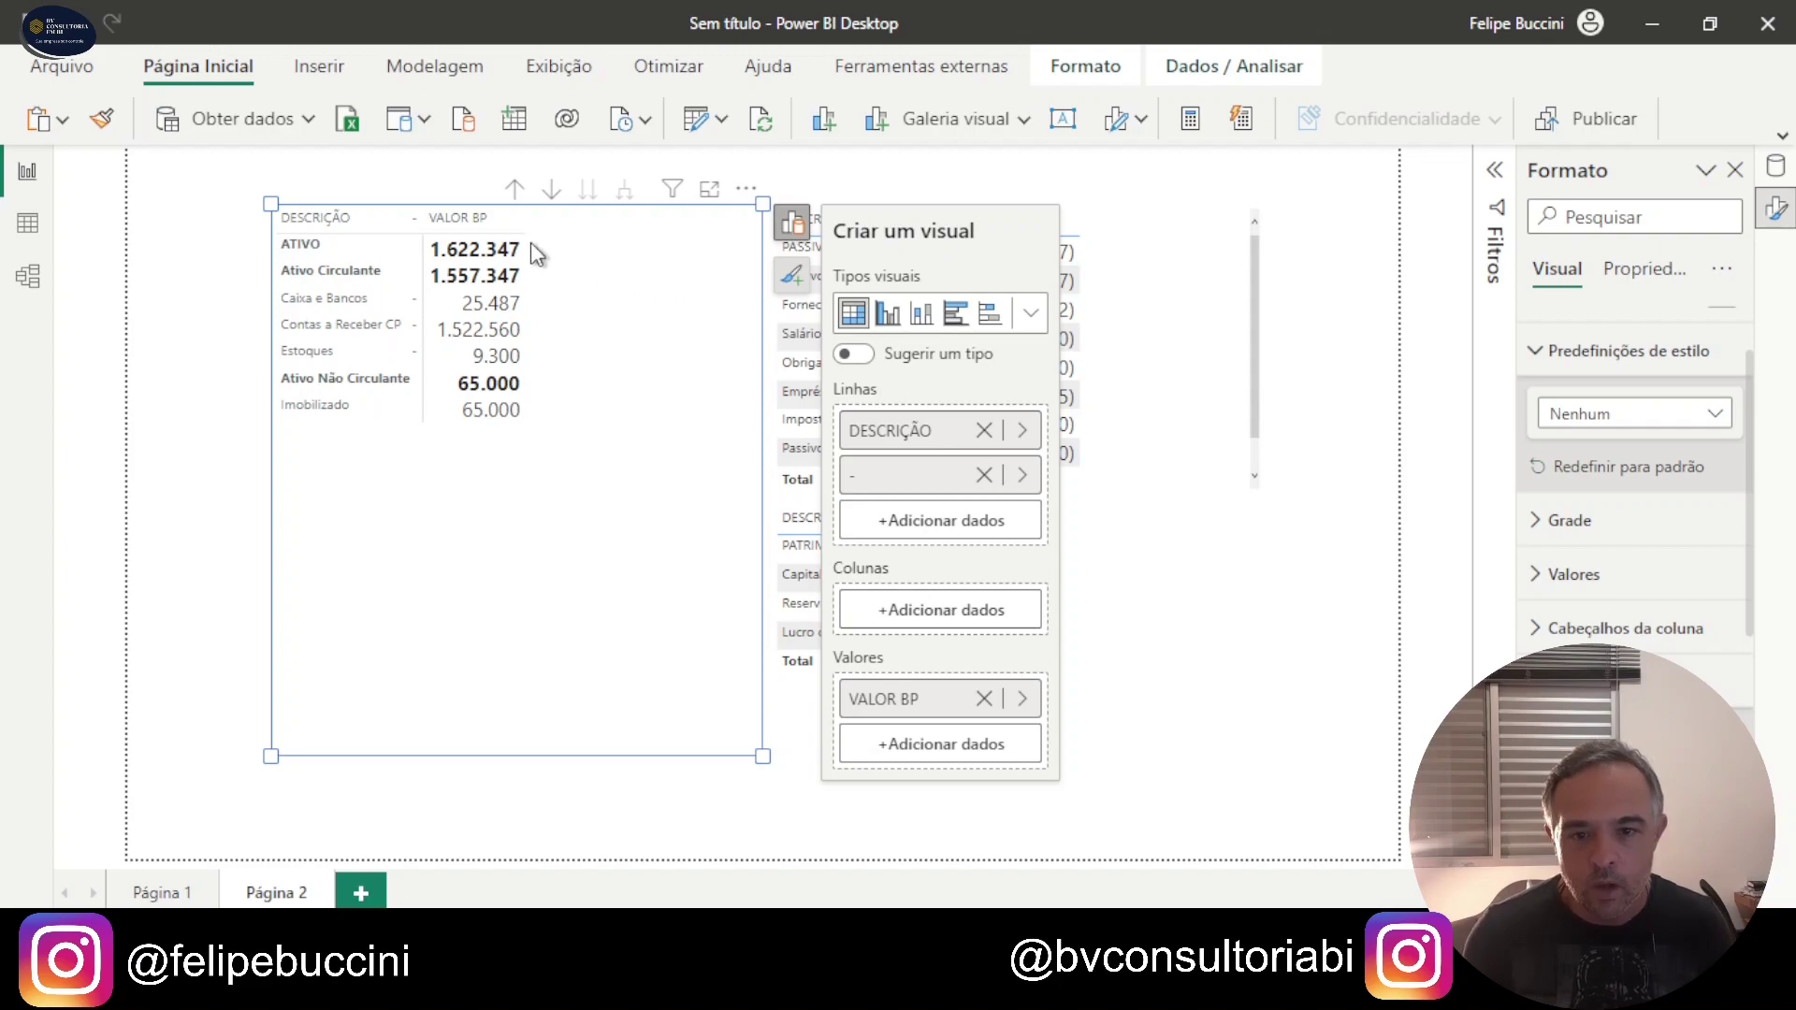
Step: Rename the VALOR BP value field of the assets matrix as VALOR
double_click(930, 711)
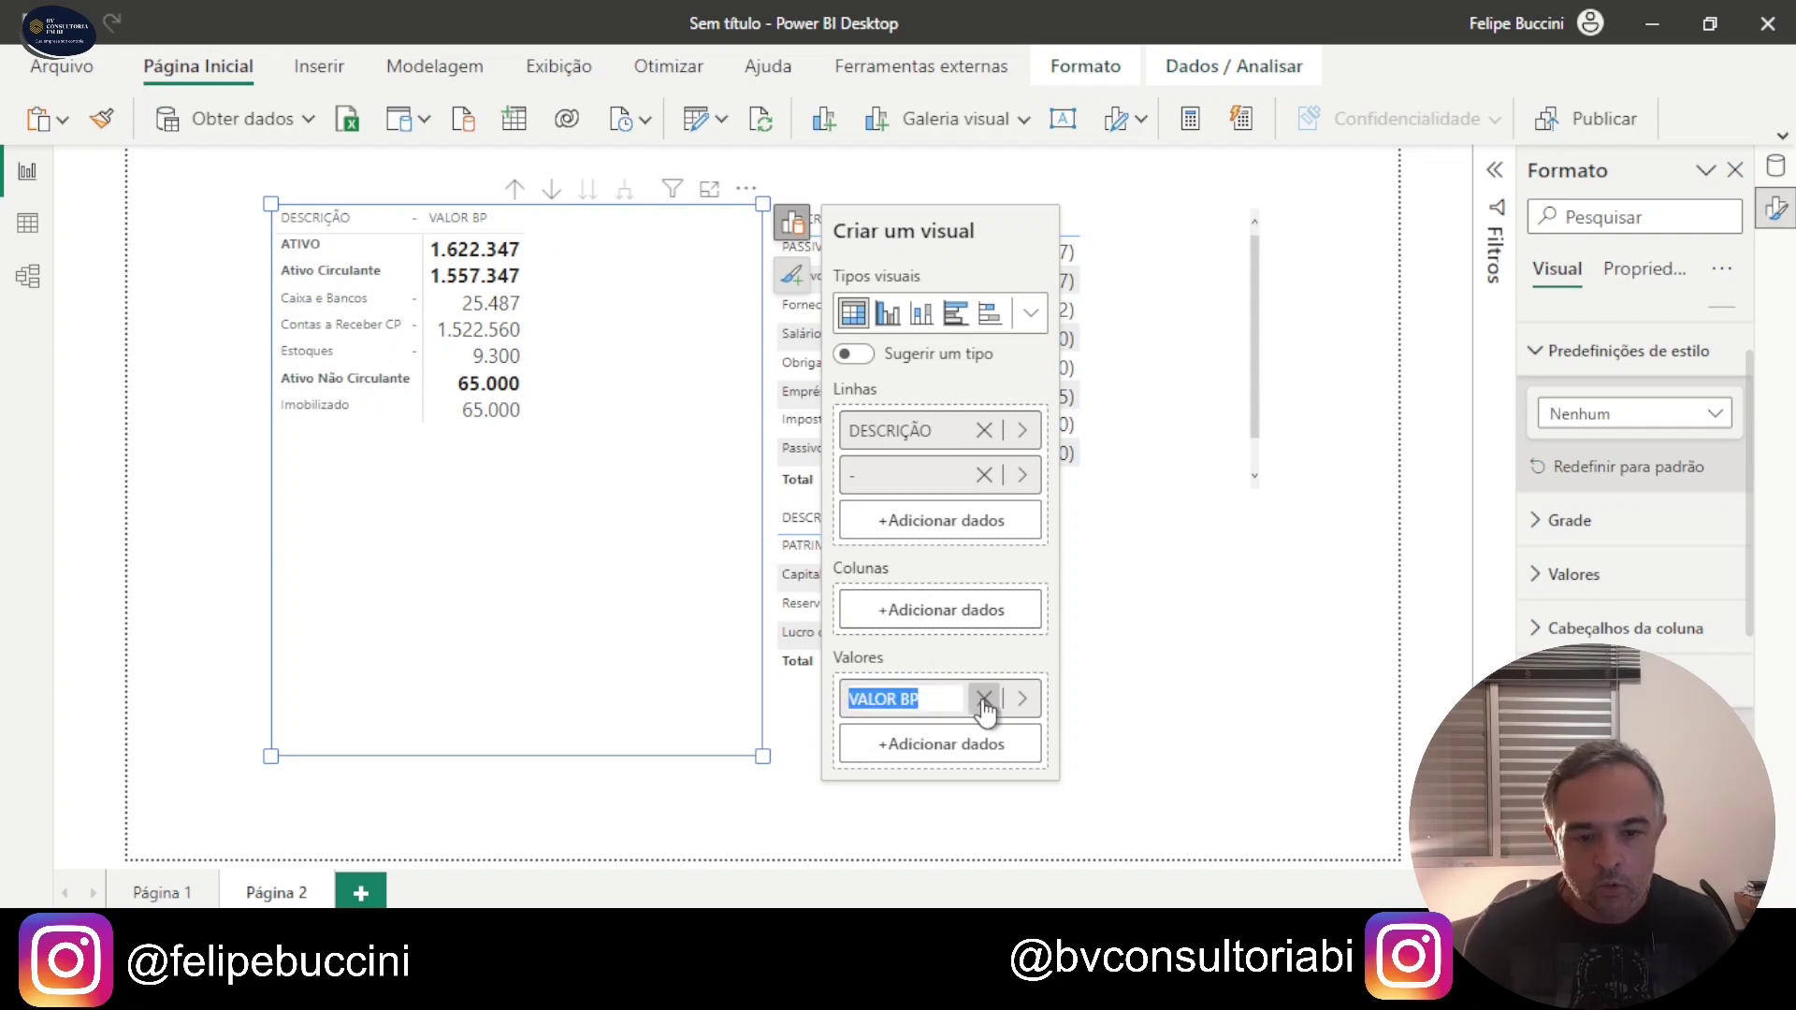
key("End")
key("BackSpace")
key("BackSpace")
key("BackSpace")
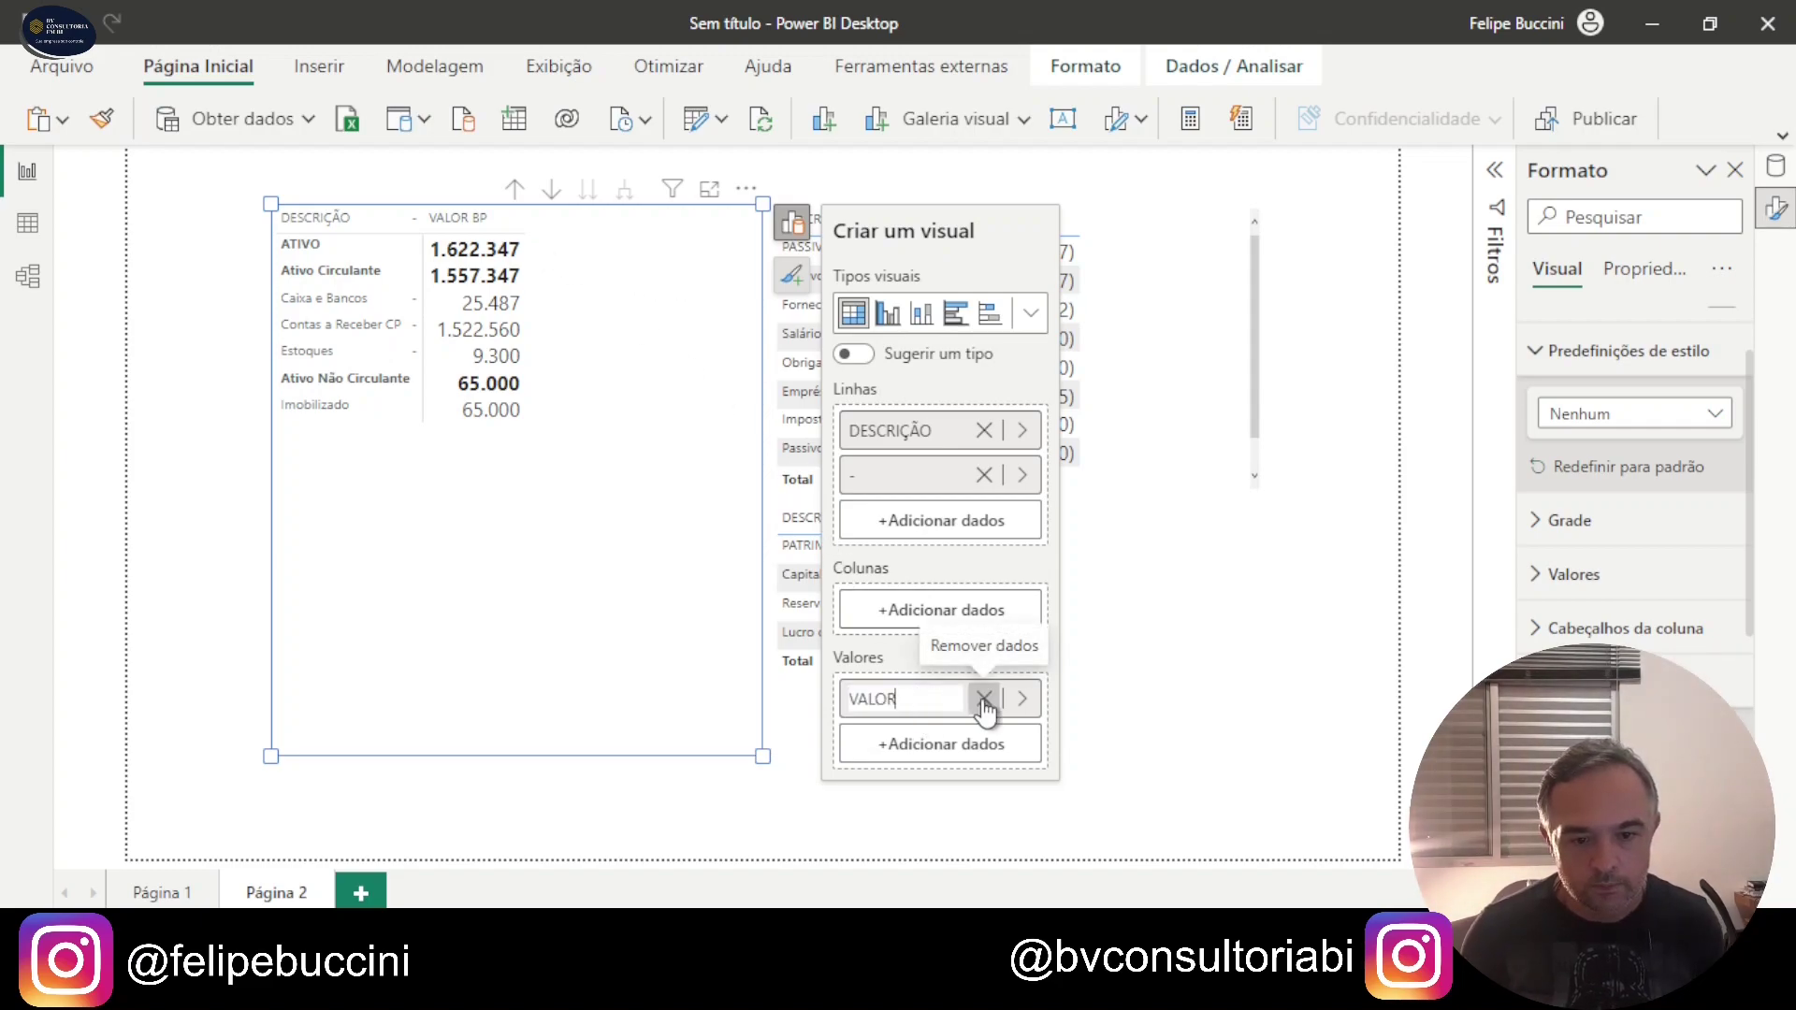
key("Return")
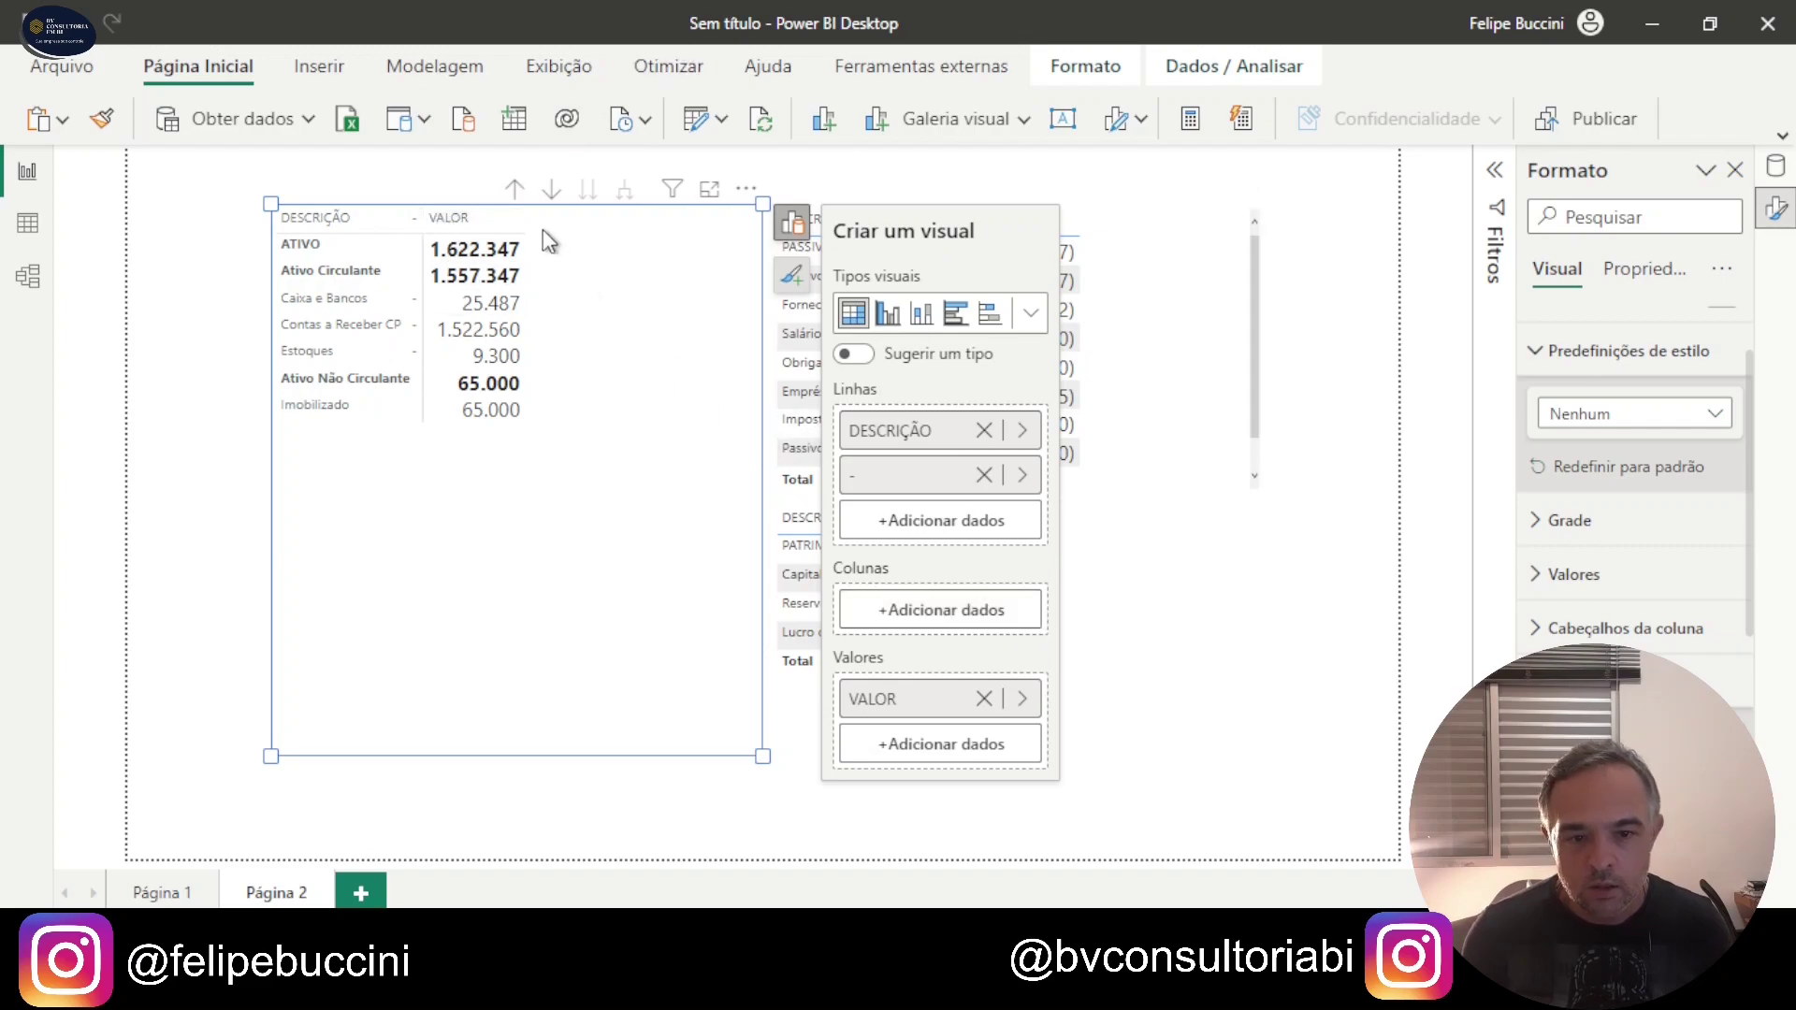
Step: Resize the assets matrix's columns so DESCRIÇÃO and VALOR spread across the full width of the visual
left_click_drag(425, 223, 762, 217)
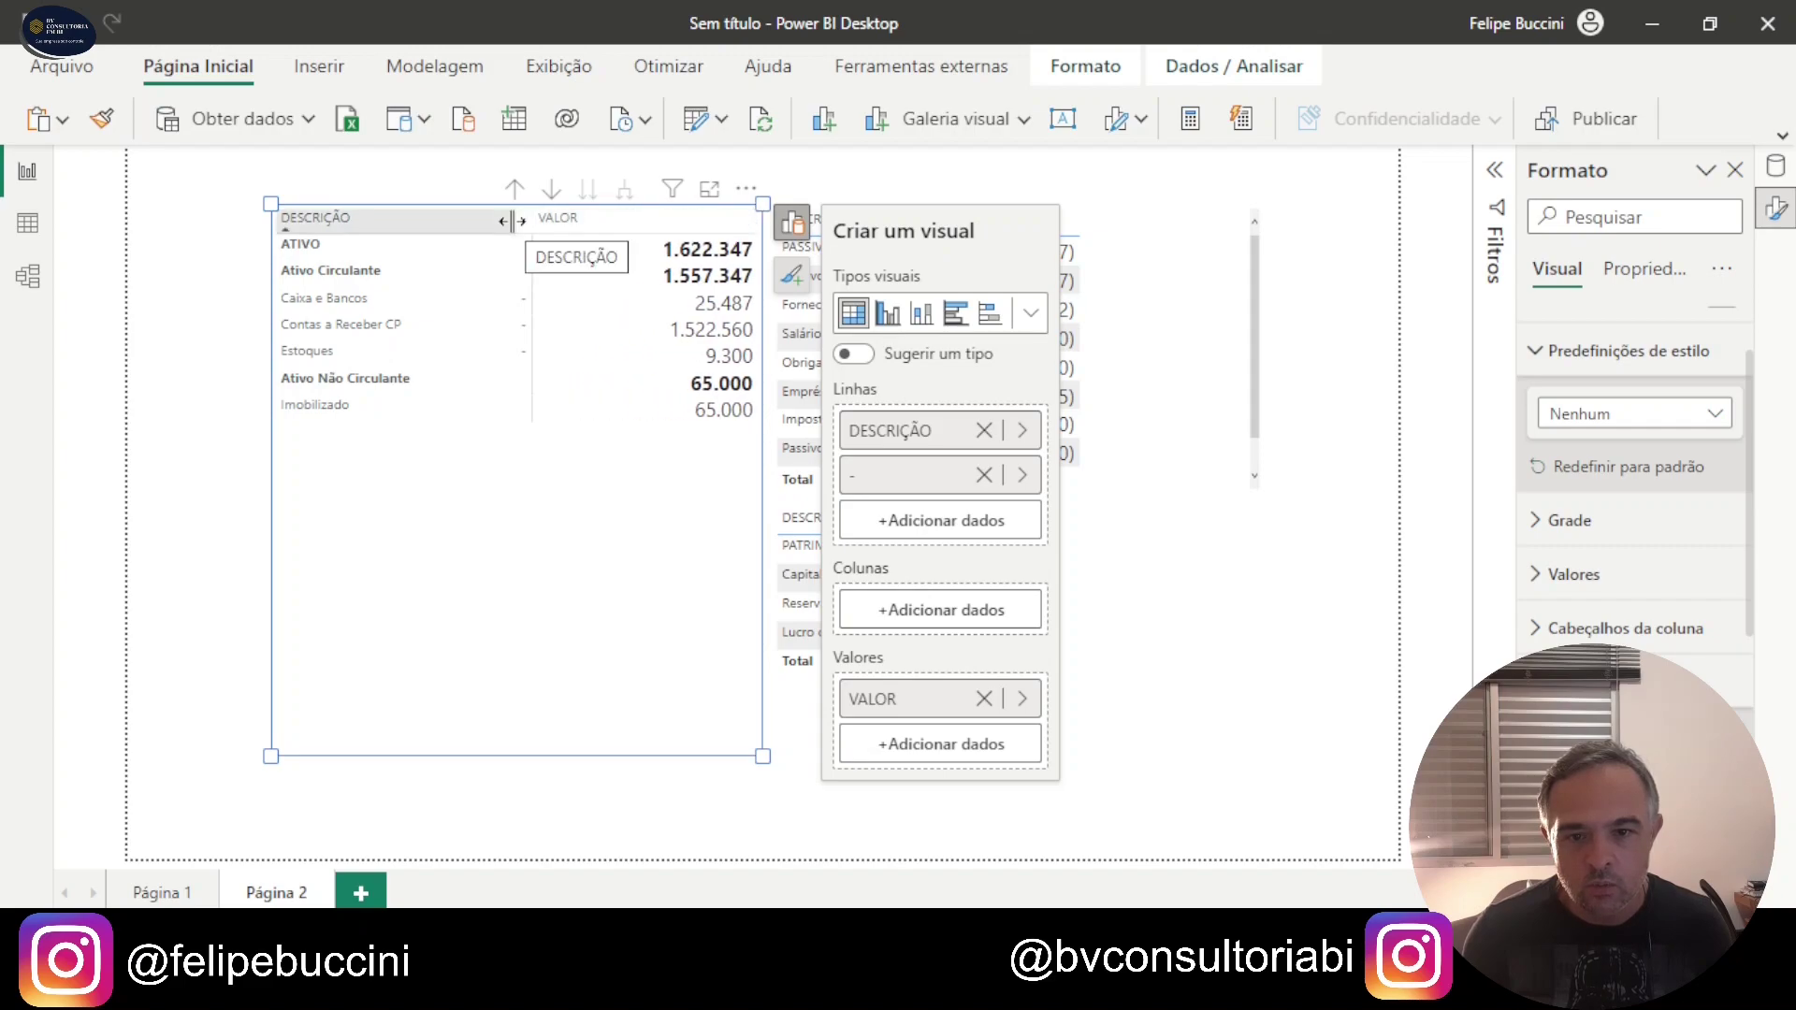
left_click_drag(512, 221, 529, 218)
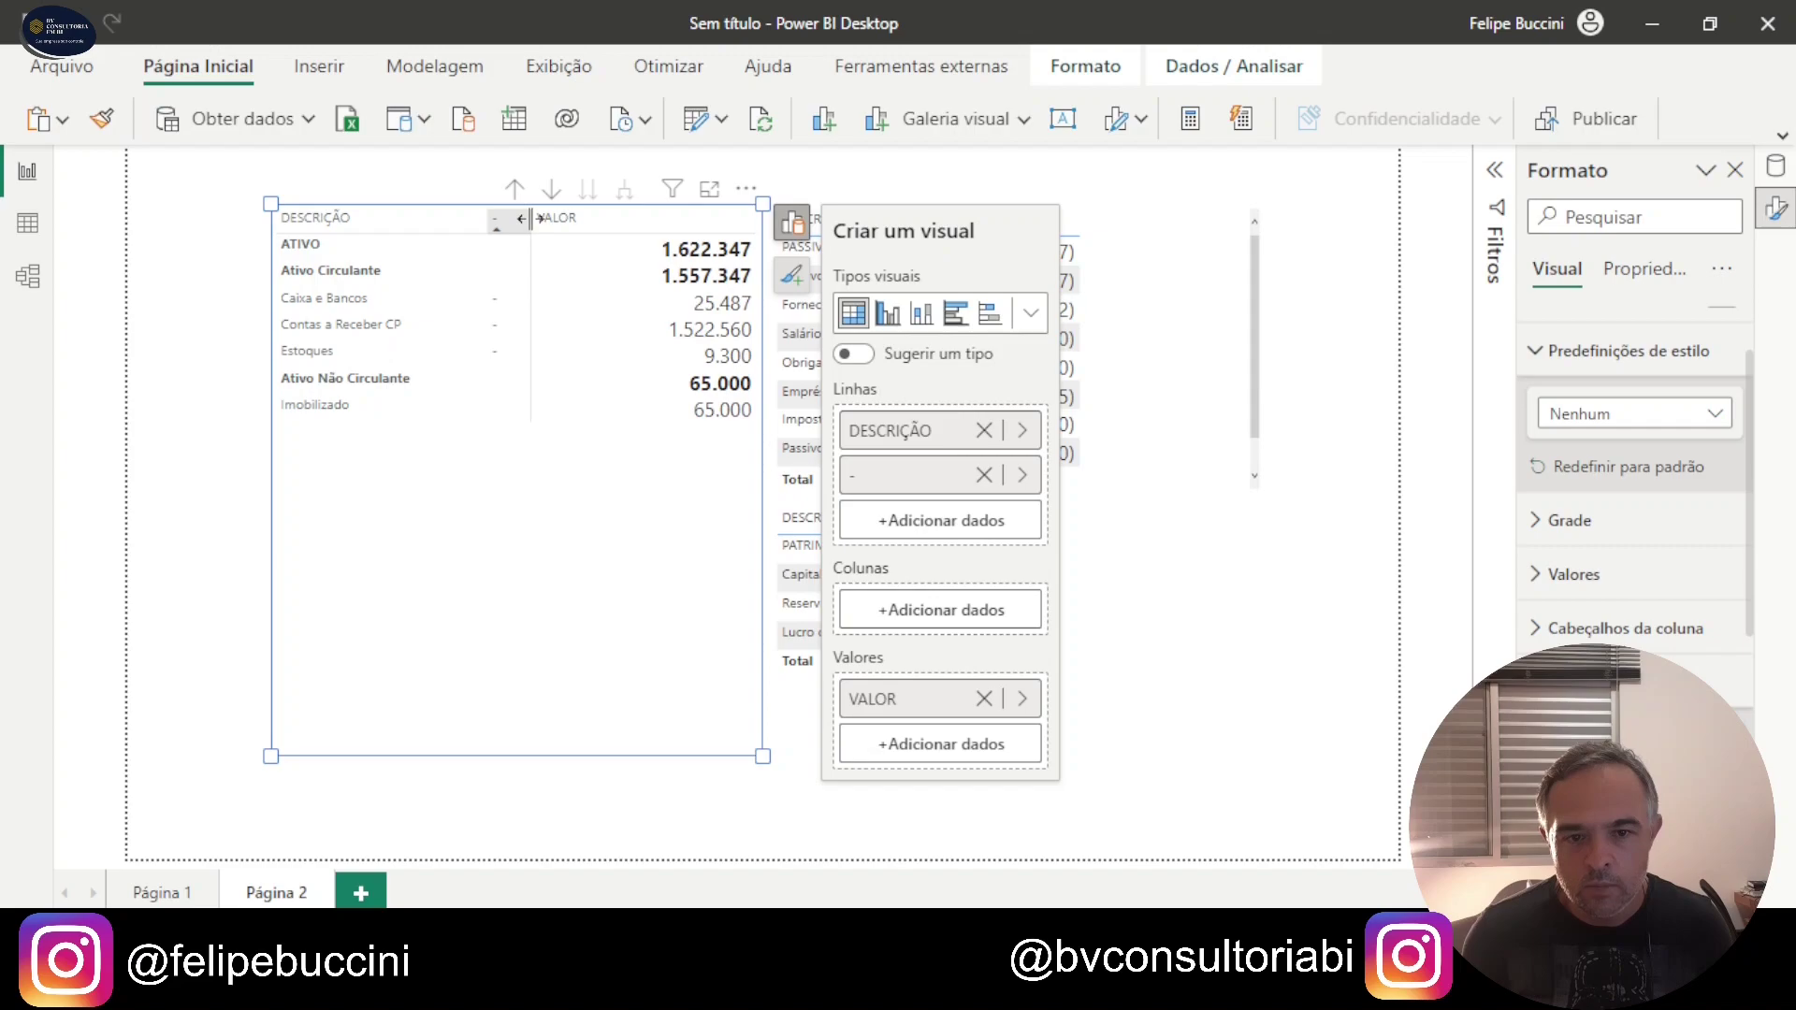
left_click(1383, 312)
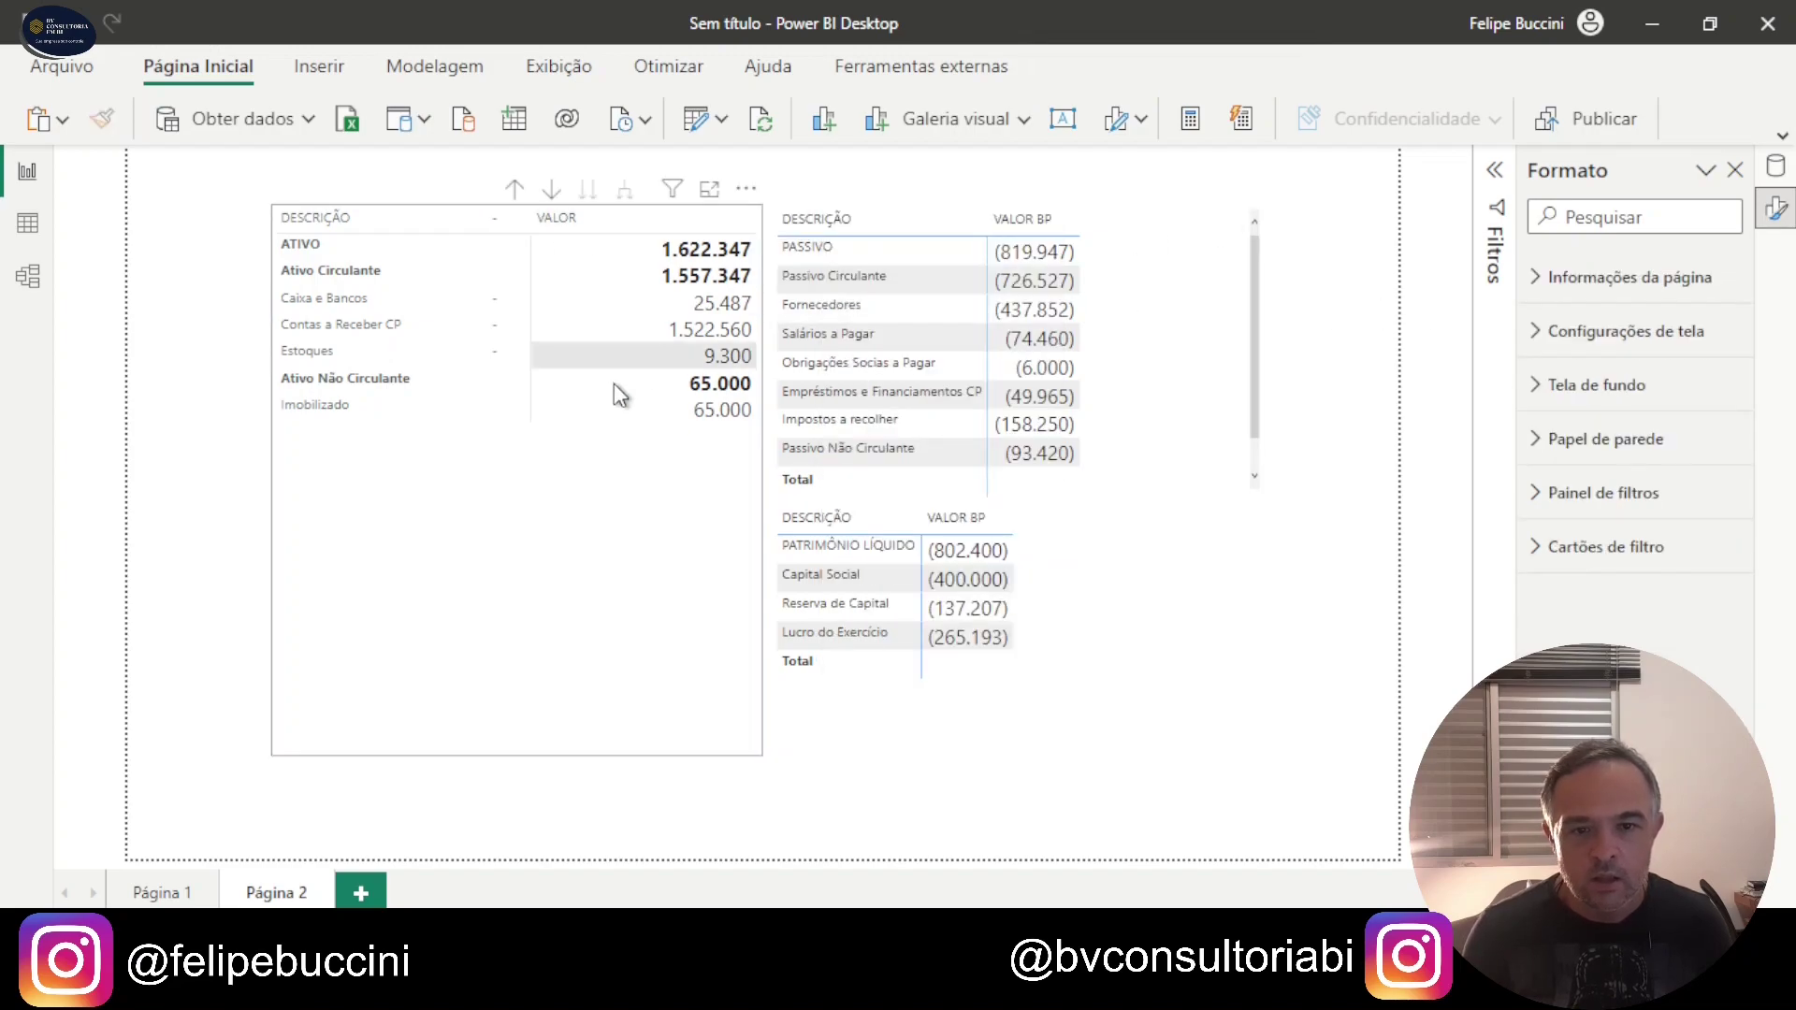
Step: Center the assets matrix's column headers and make their text black and bold
left_click(621, 575)
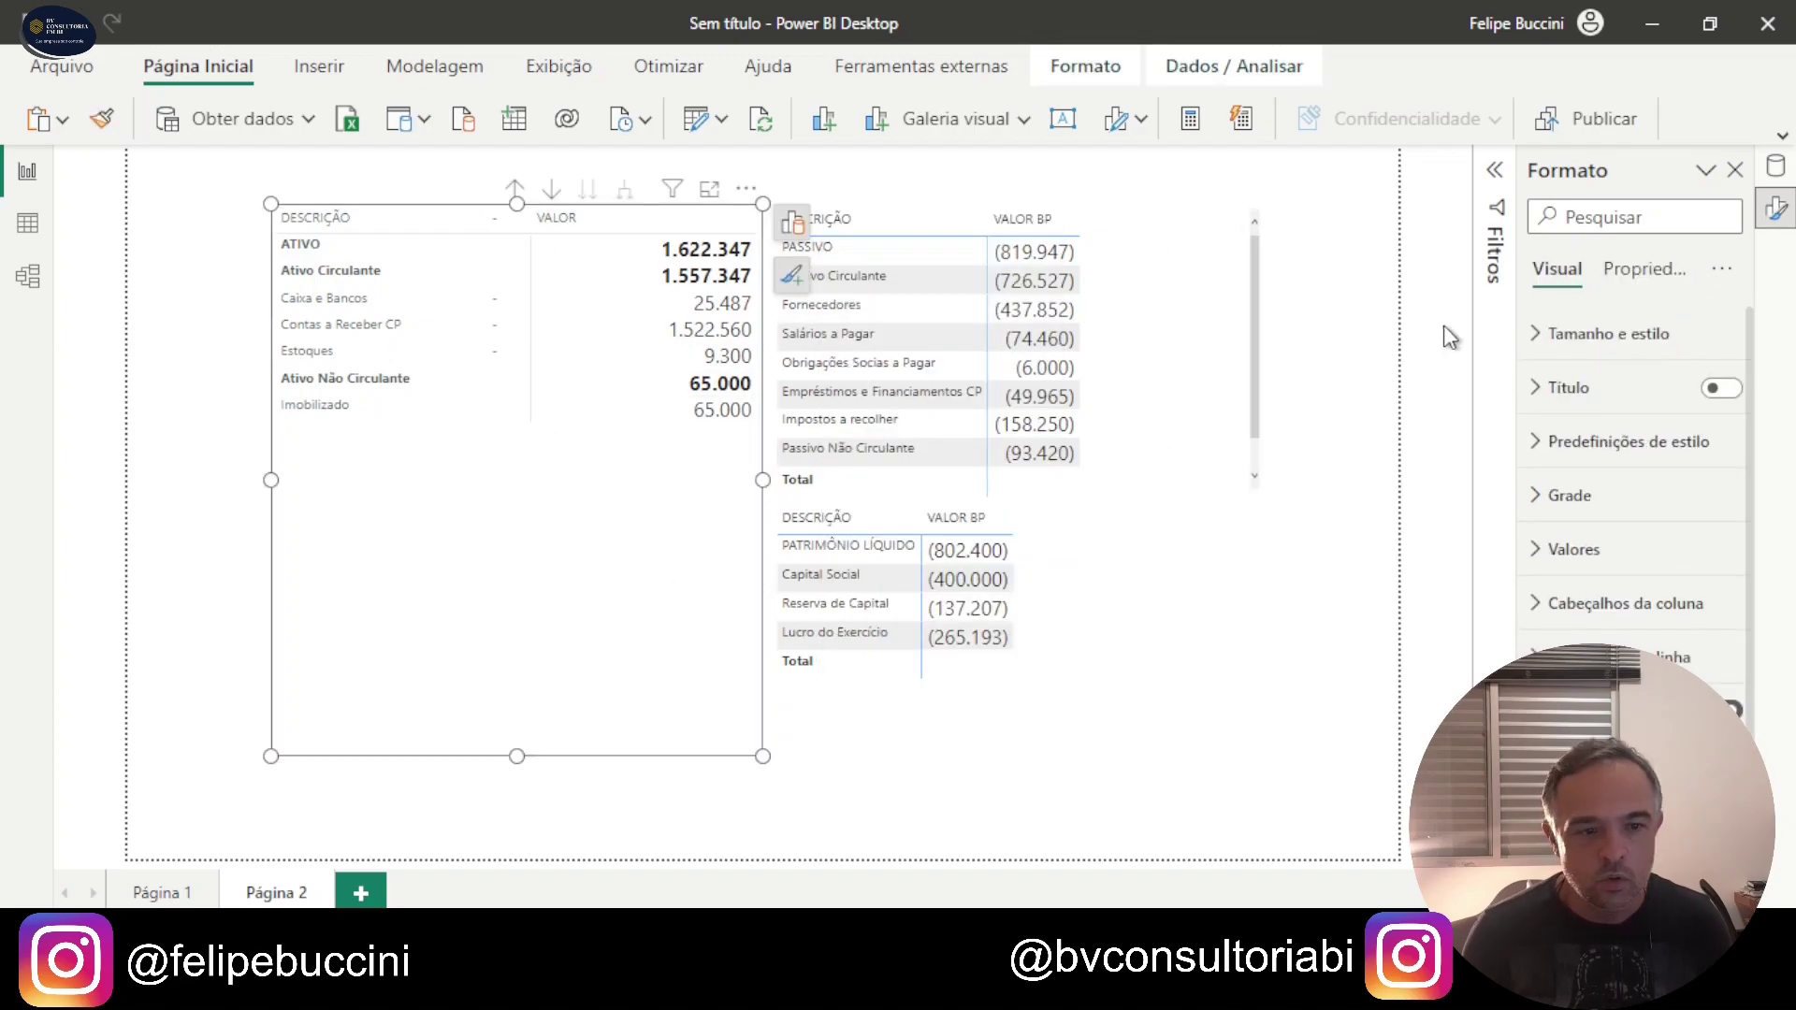
left_click(1538, 617)
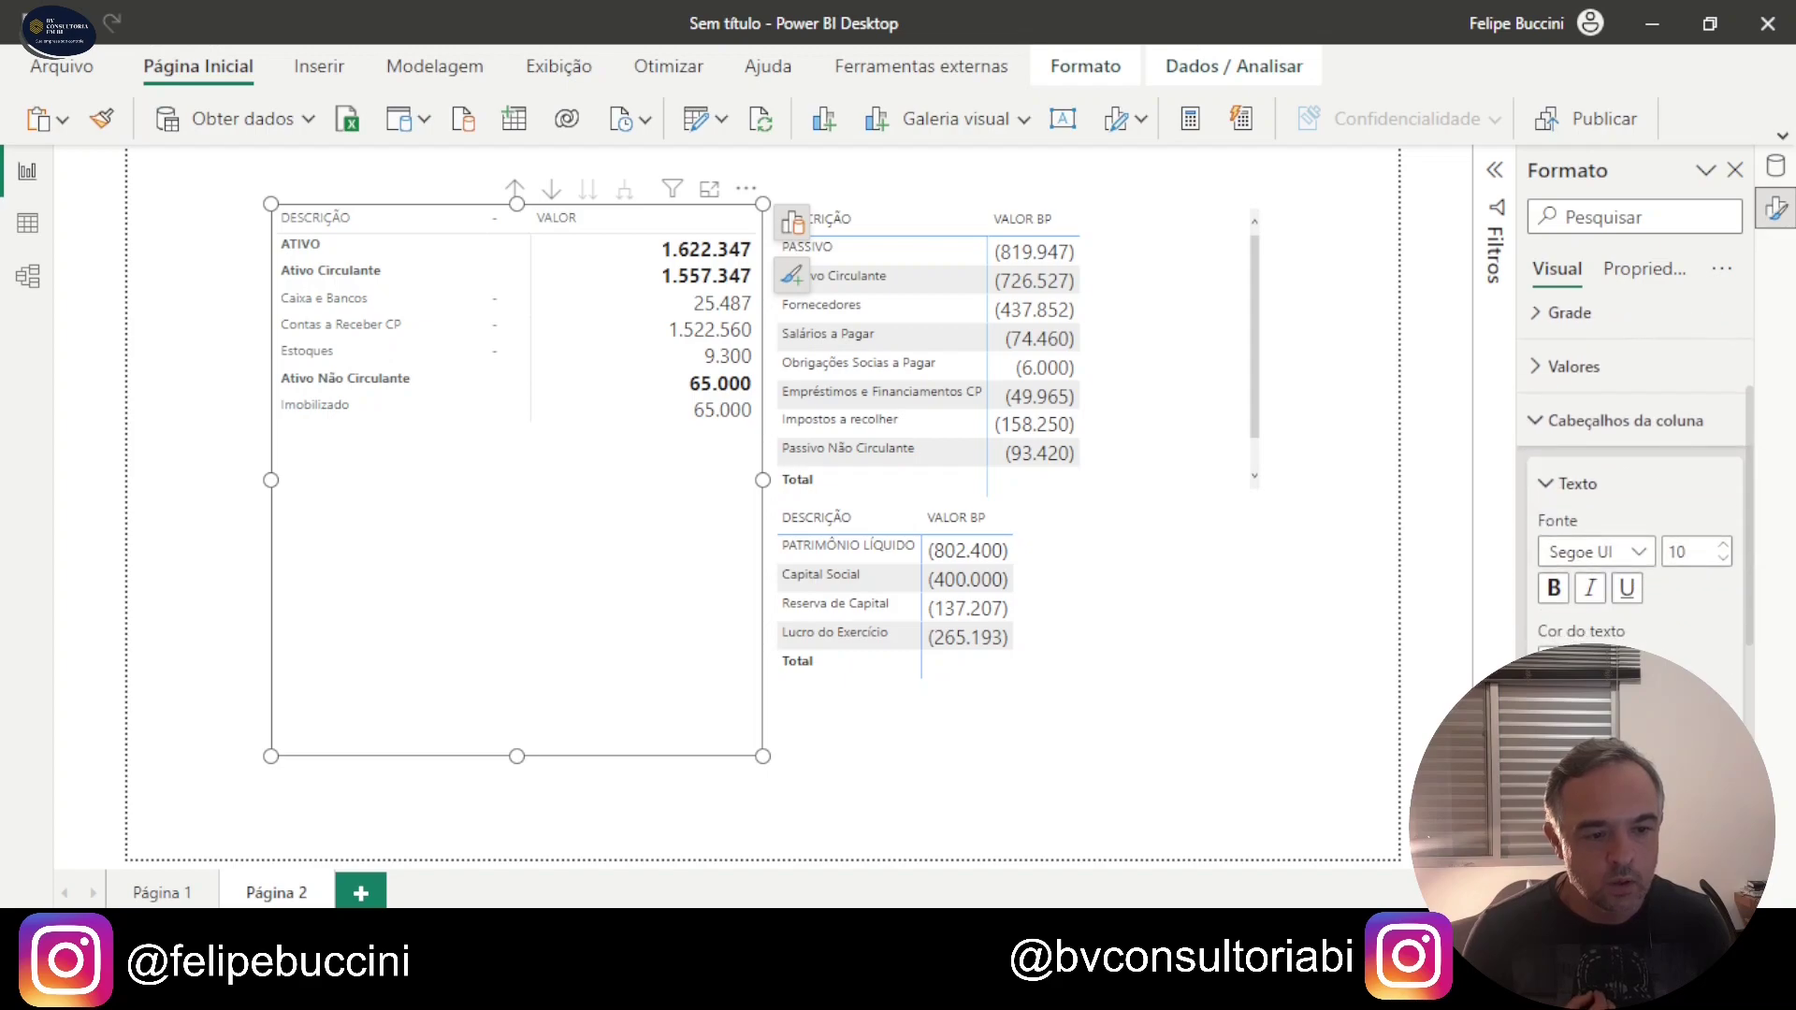
left_click(1572, 657)
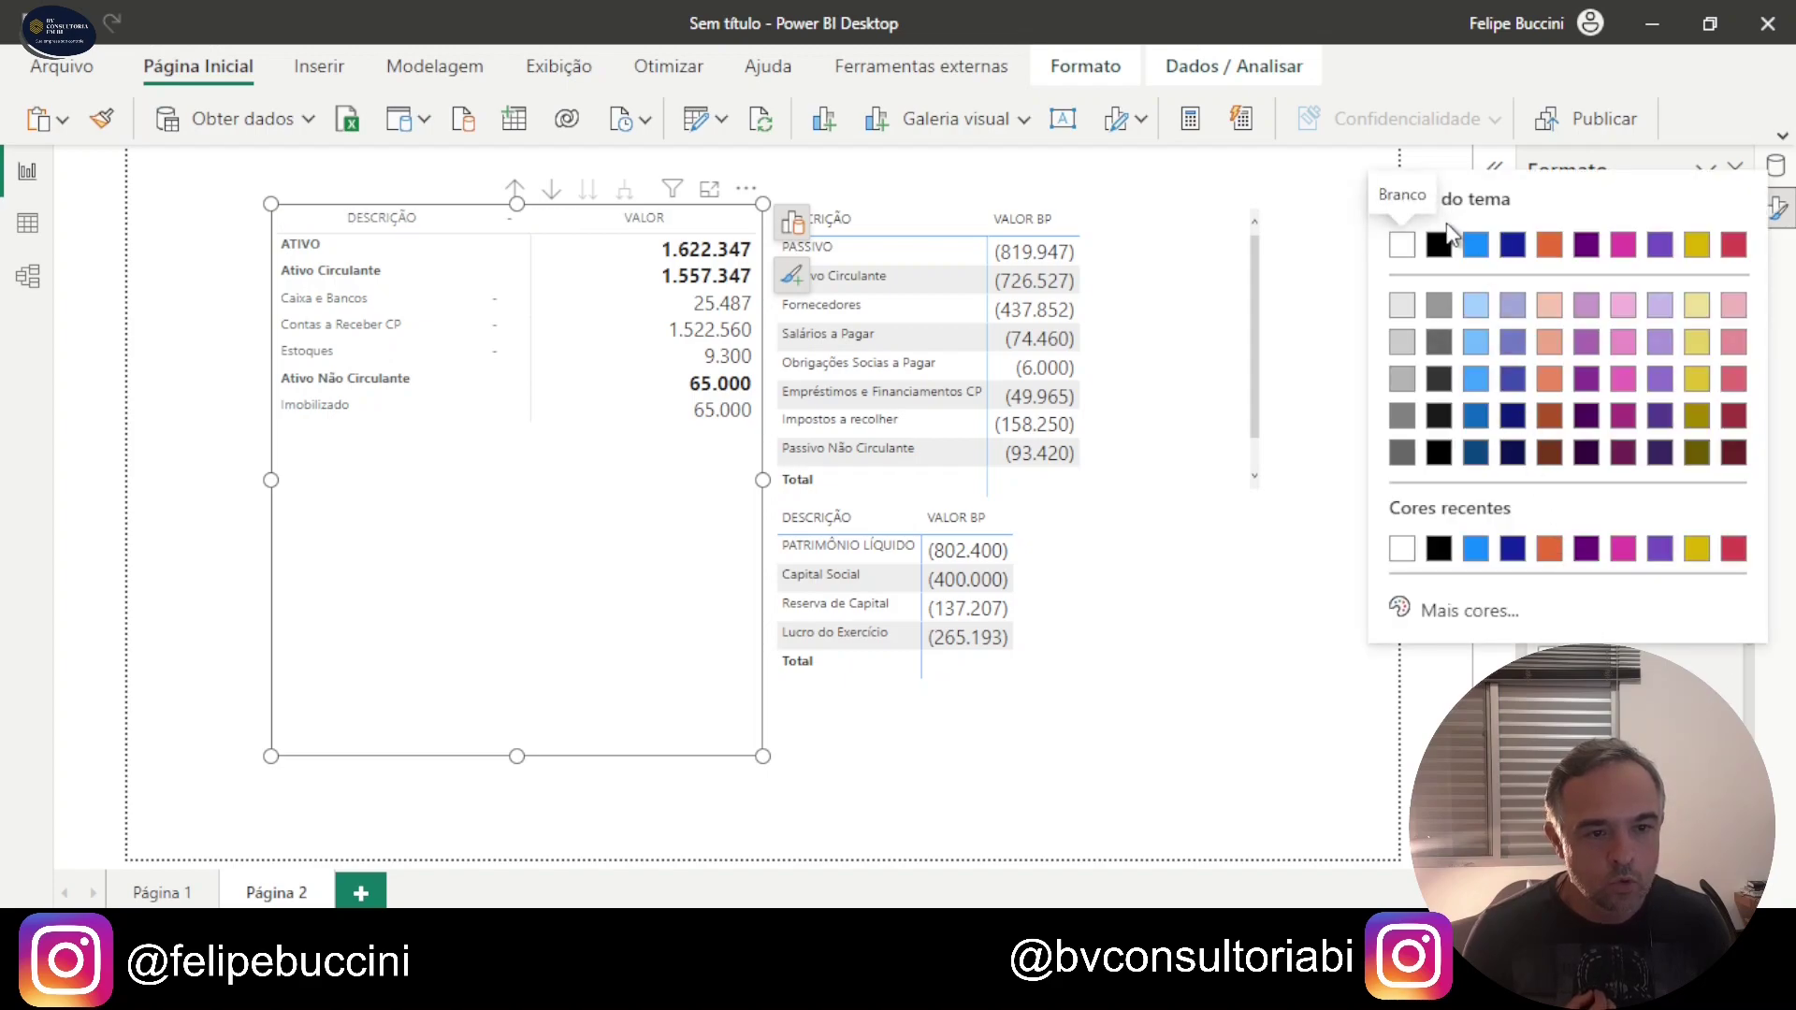
left_click(1451, 253)
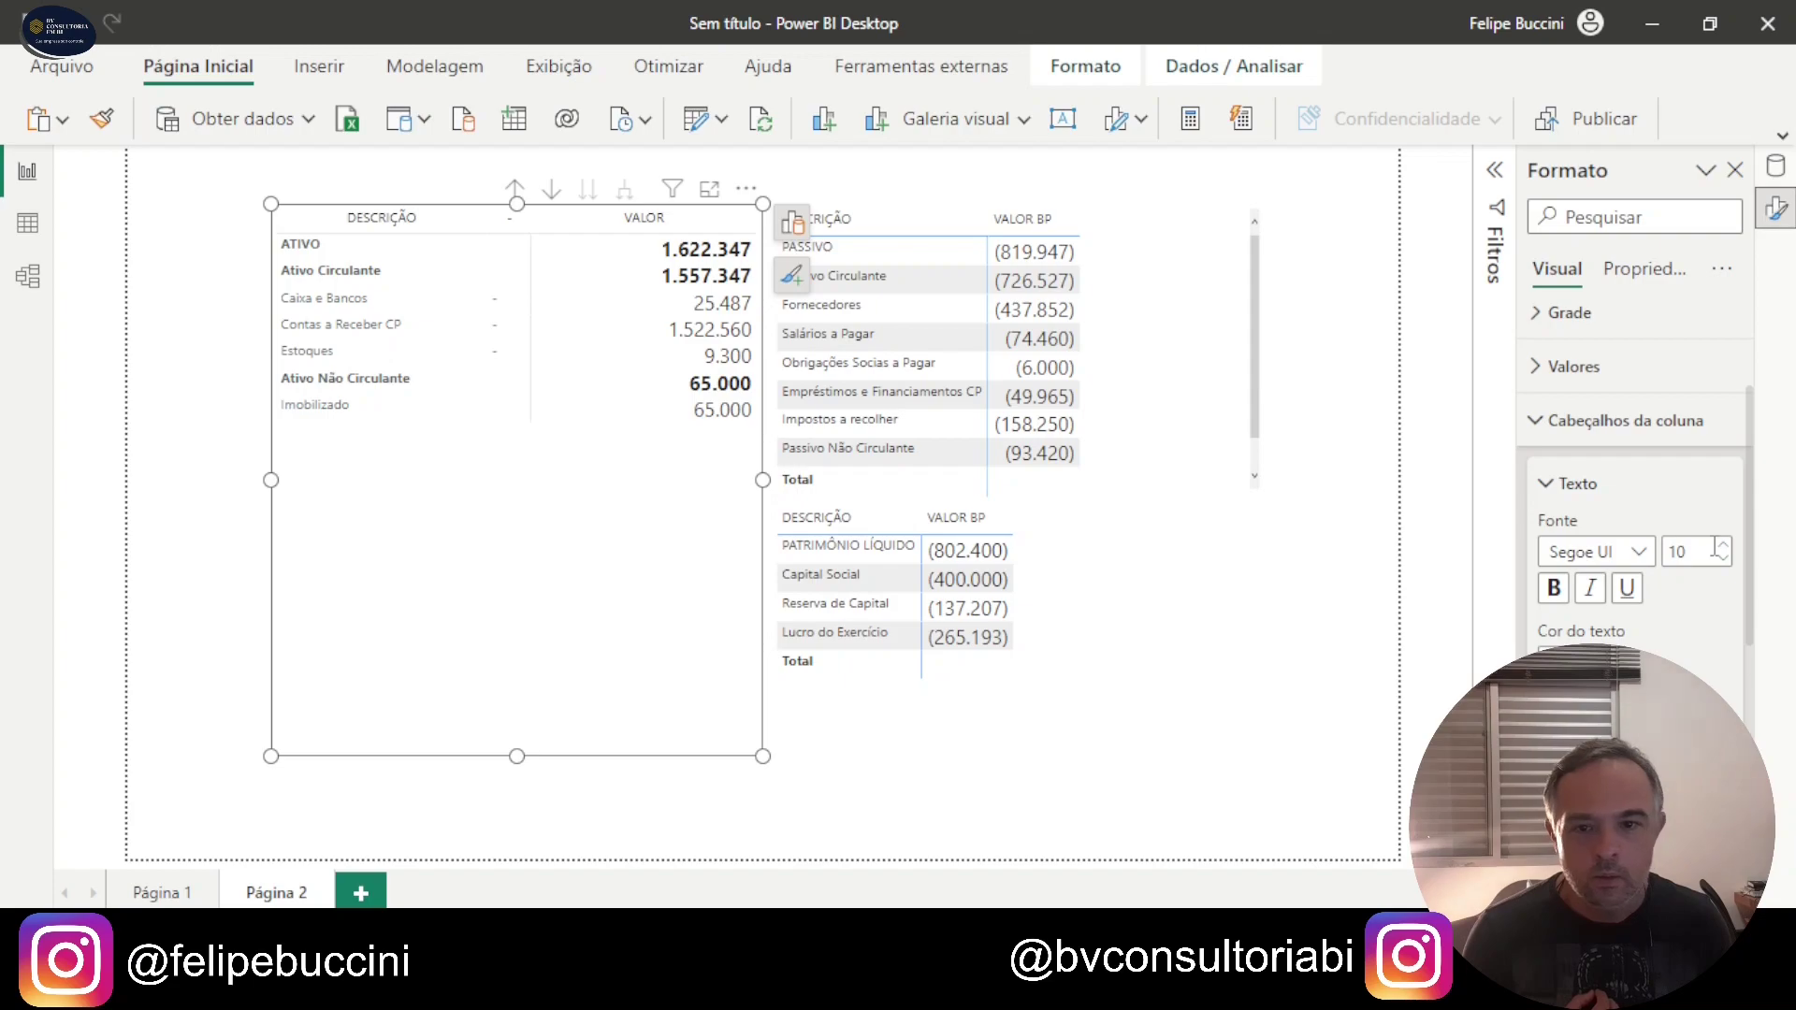
left_click(1554, 587)
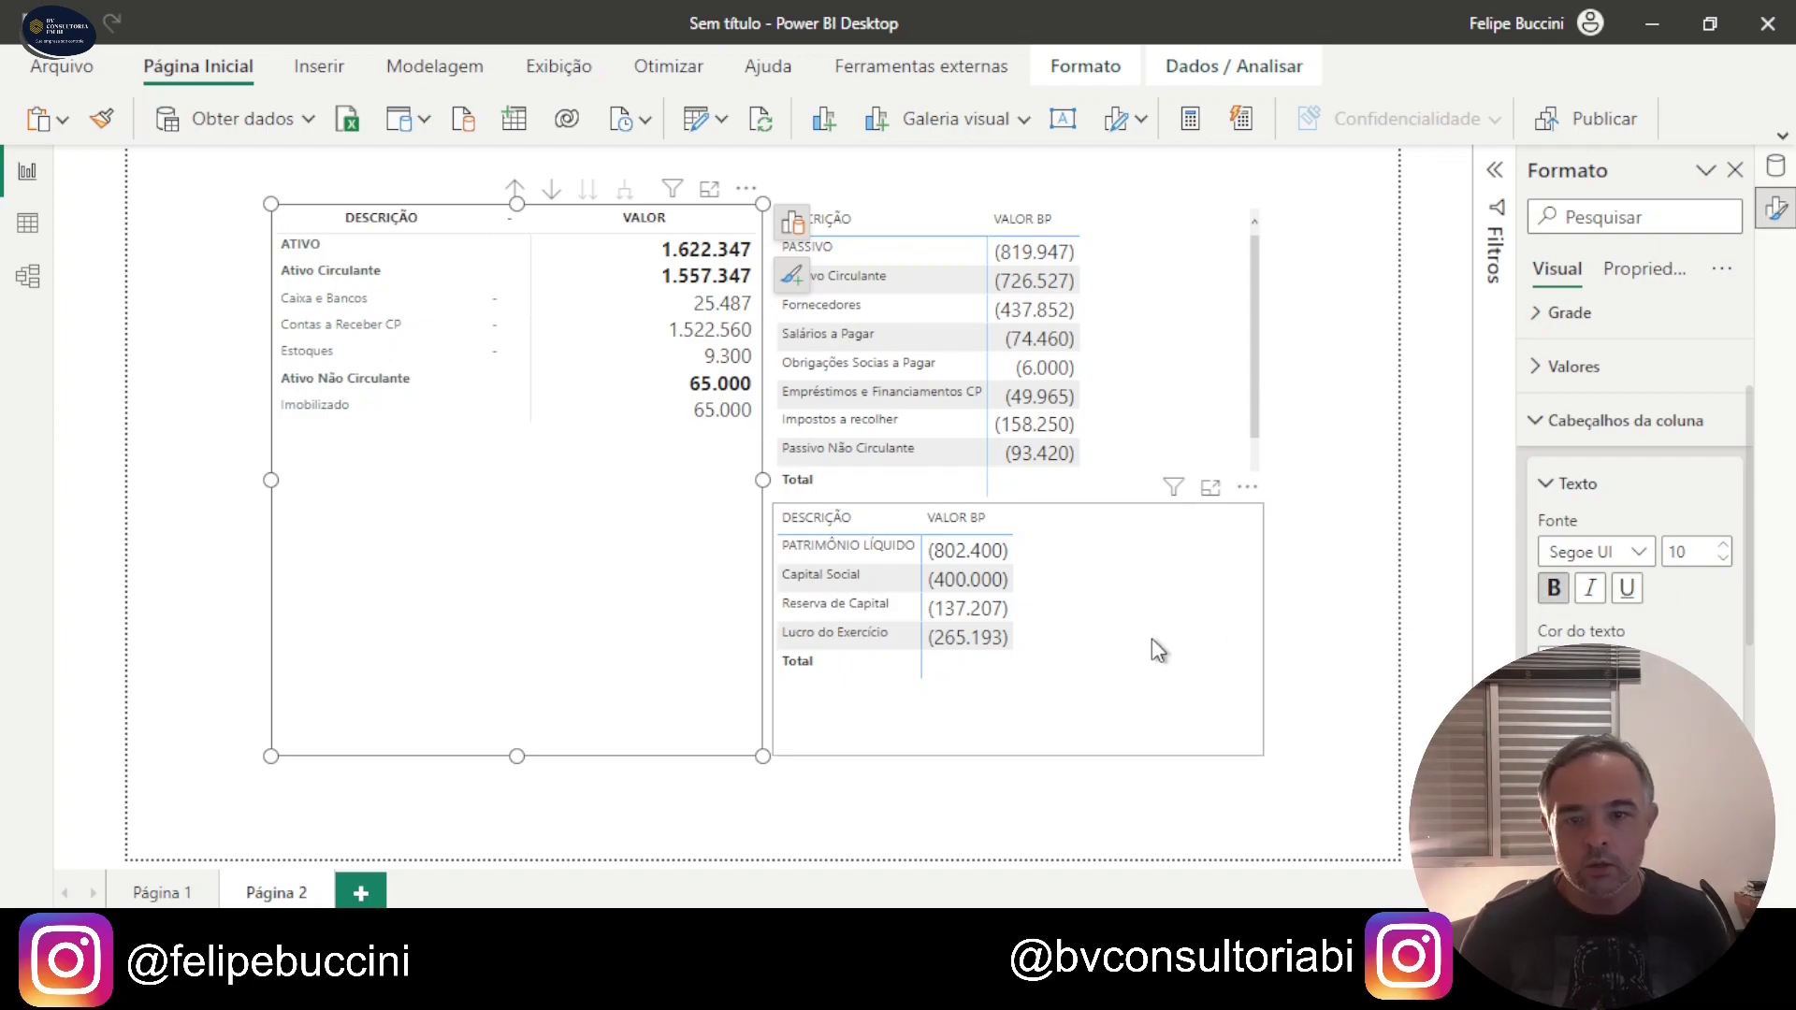
left_click(1345, 621)
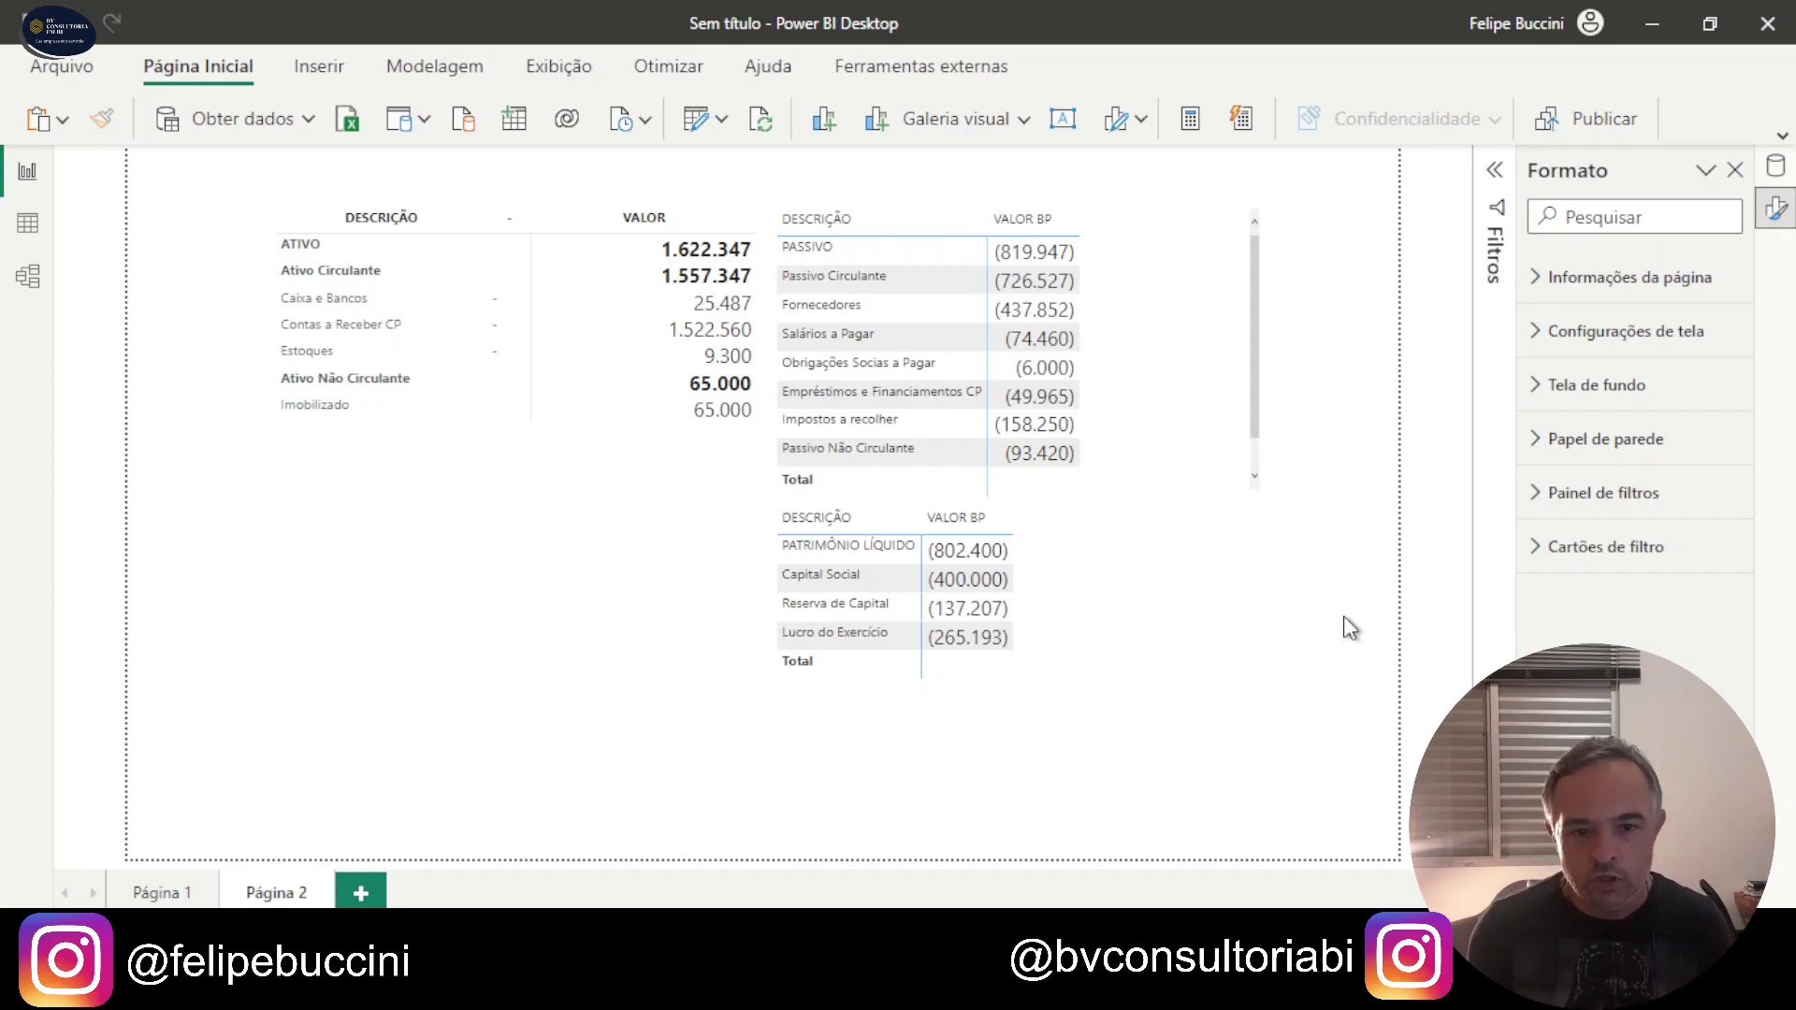
Step: Add MARCADOR below DESCRIÇÃO in the liabilities matrix's rows and expand all rows down to that level
left_click(1211, 341)
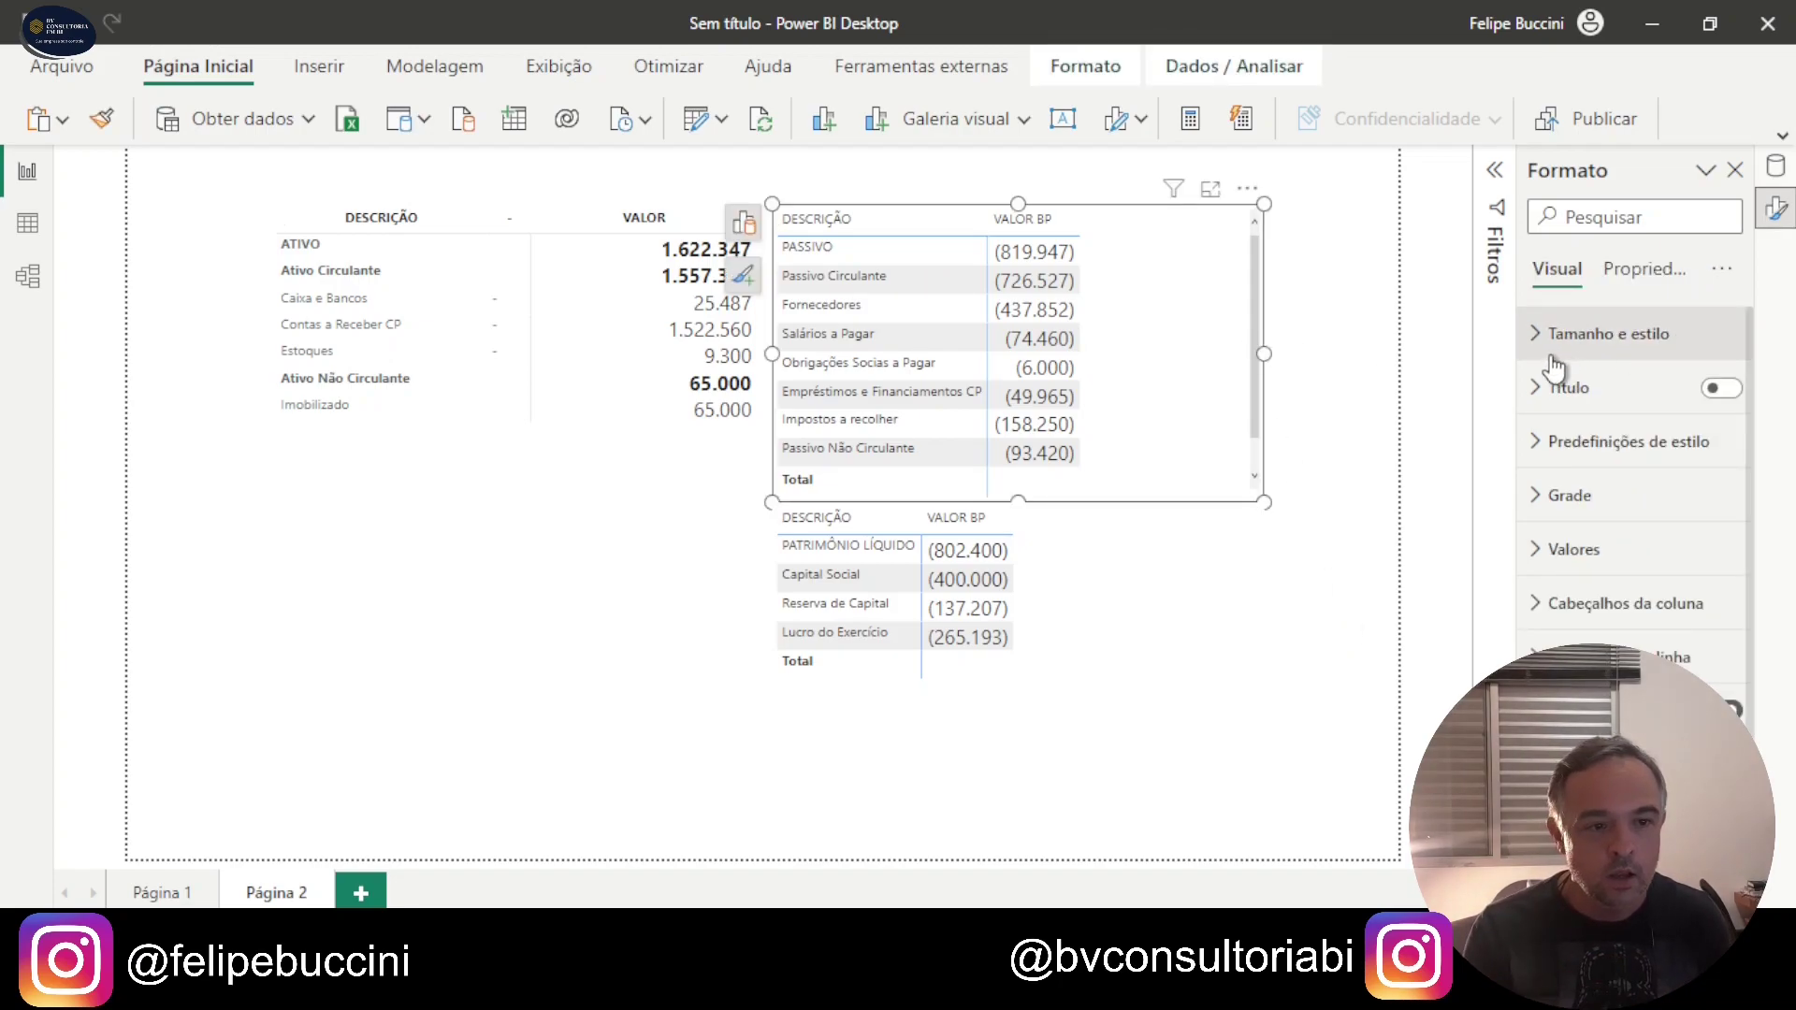
left_click(1776, 166)
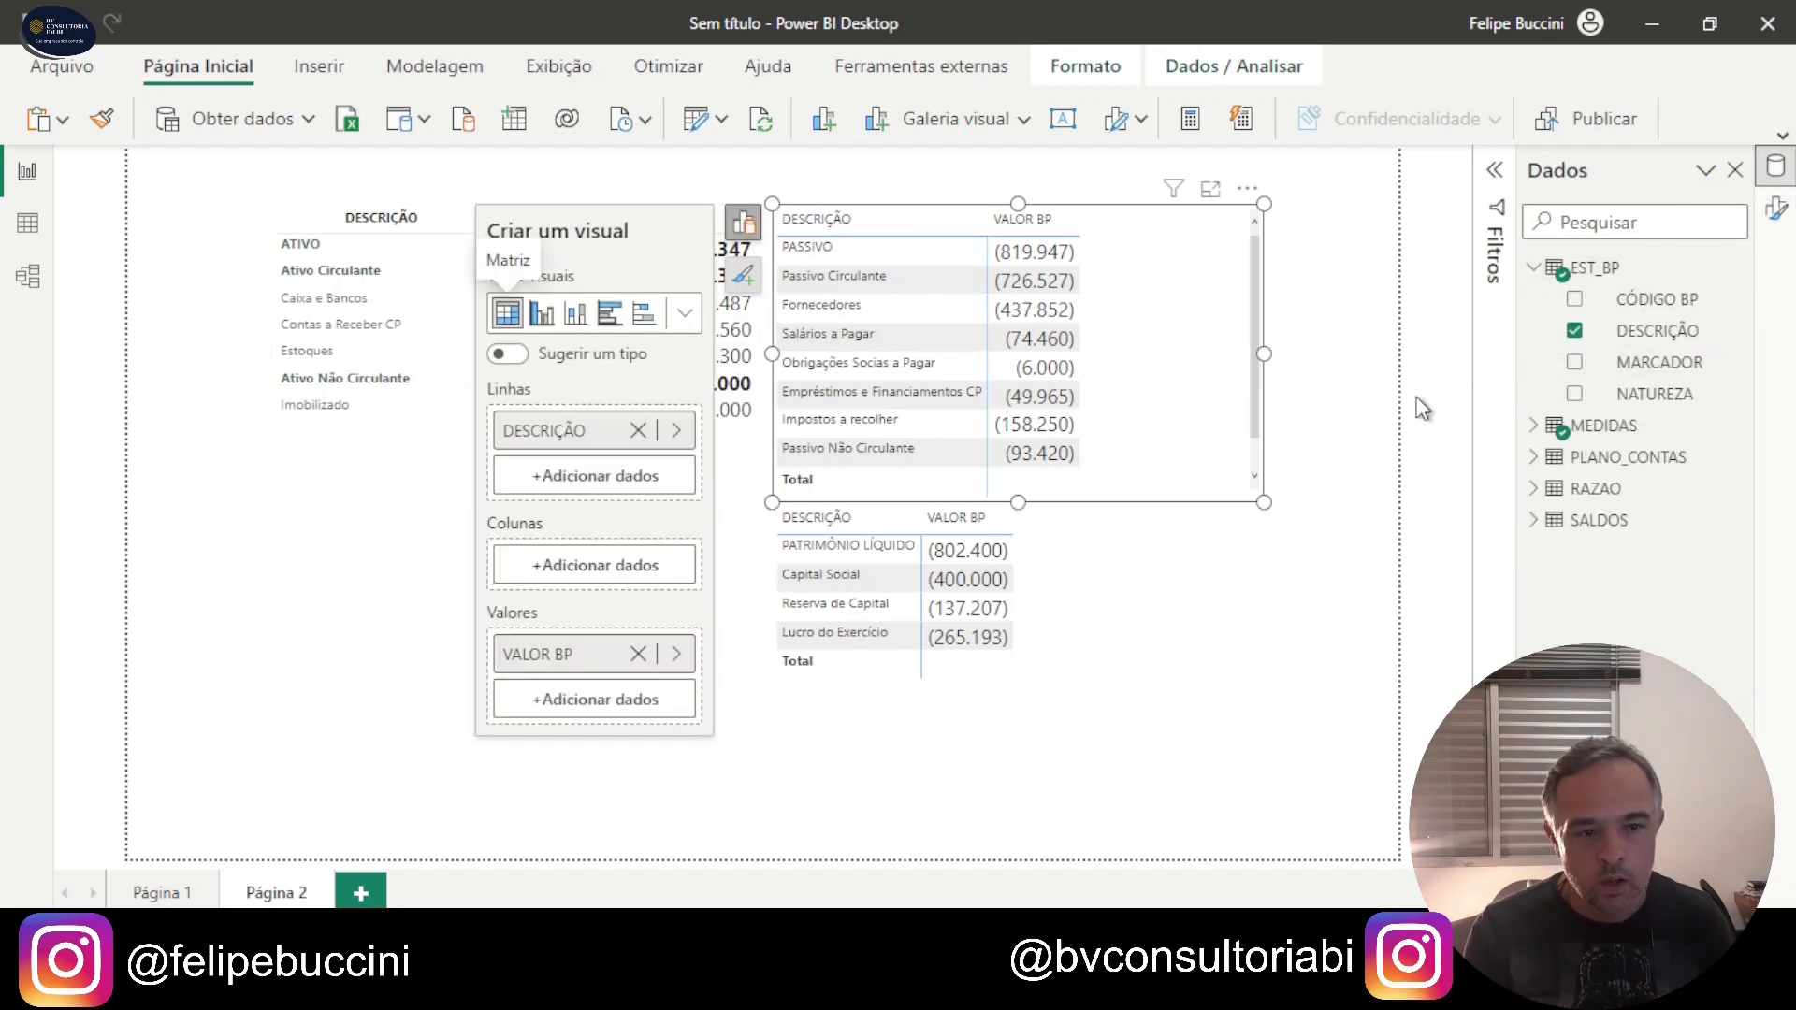
left_click_drag(1661, 368, 620, 470)
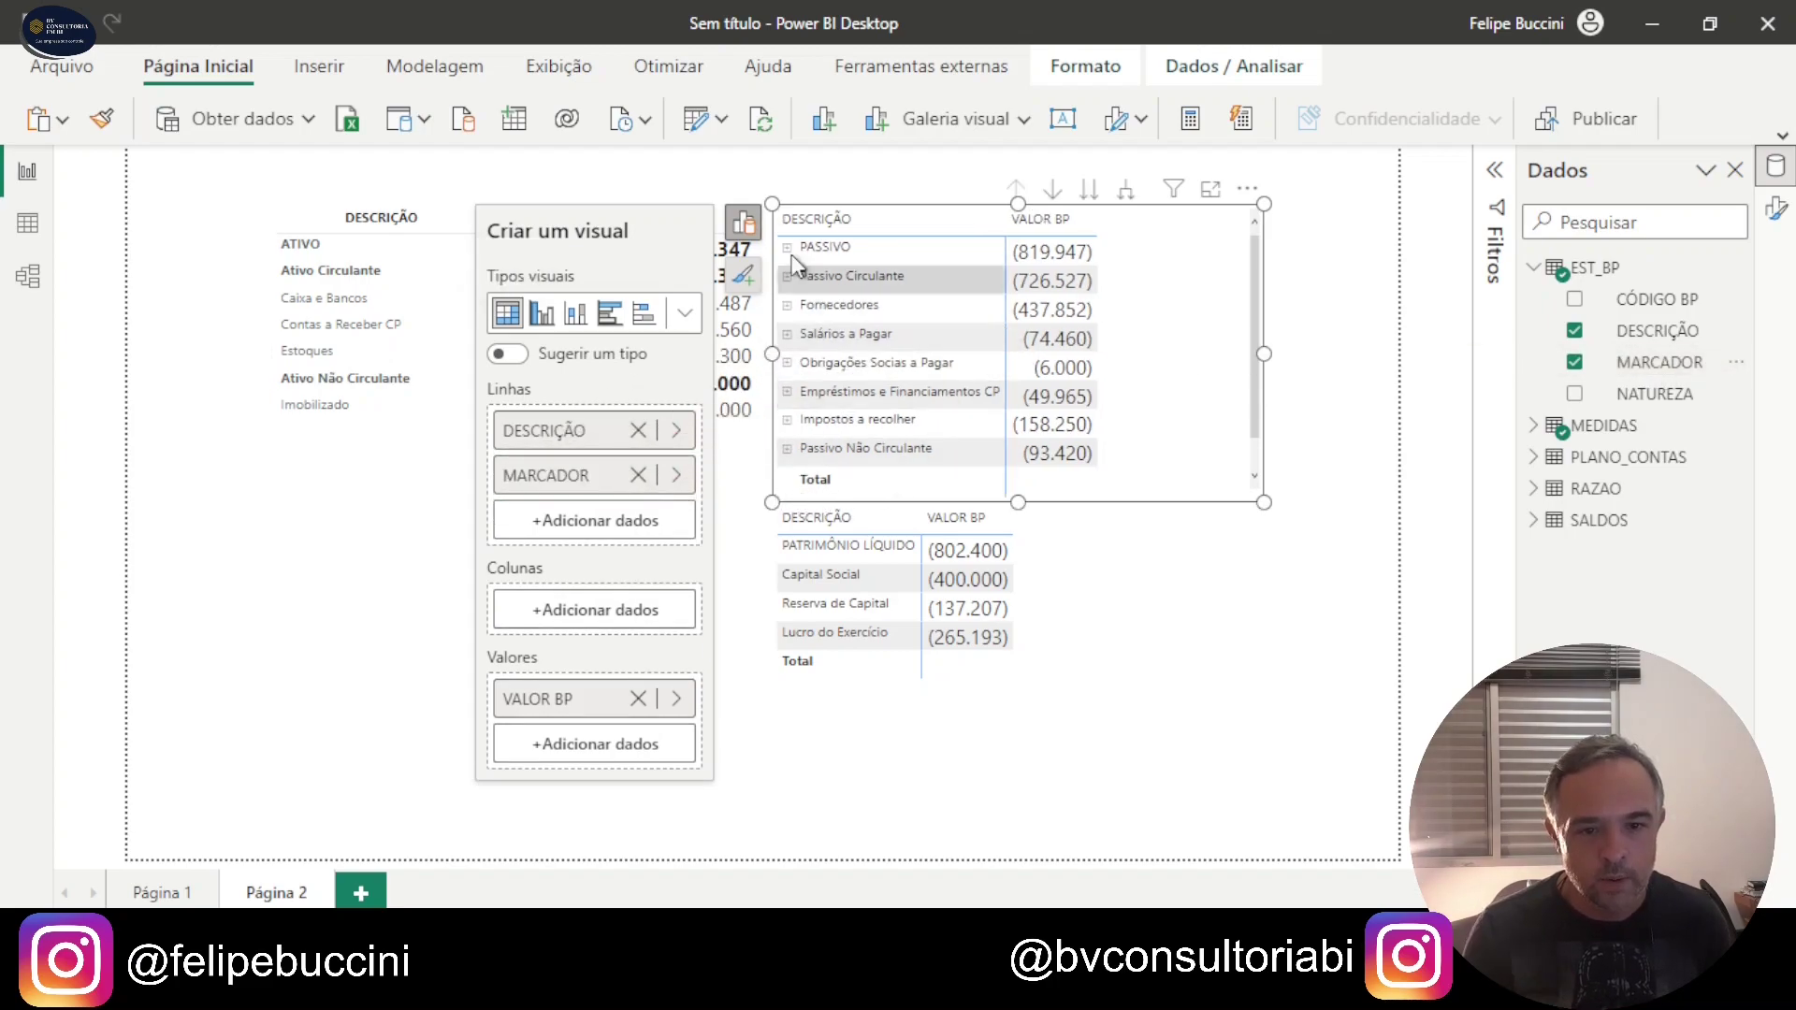
left_click(743, 221)
left_click(1127, 192)
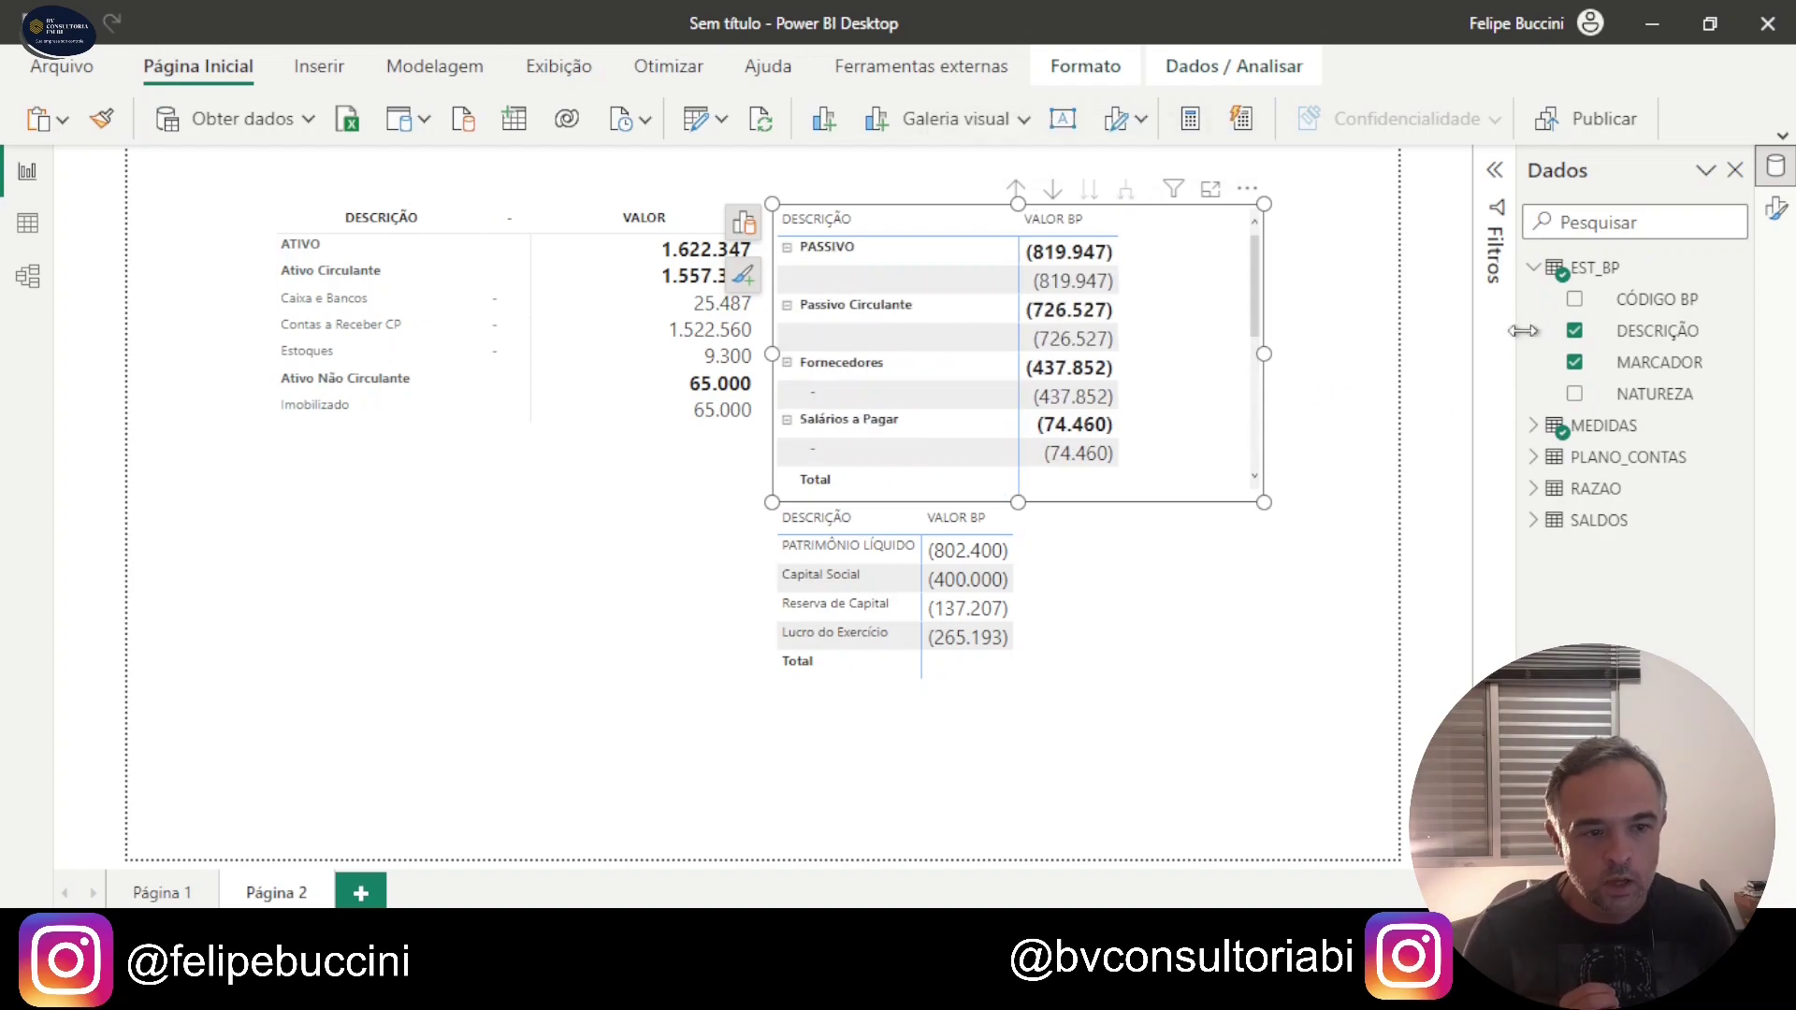
Step: Turn off the row subtotals and the stepped row layout in the liabilities matrix
left_click(1775, 208)
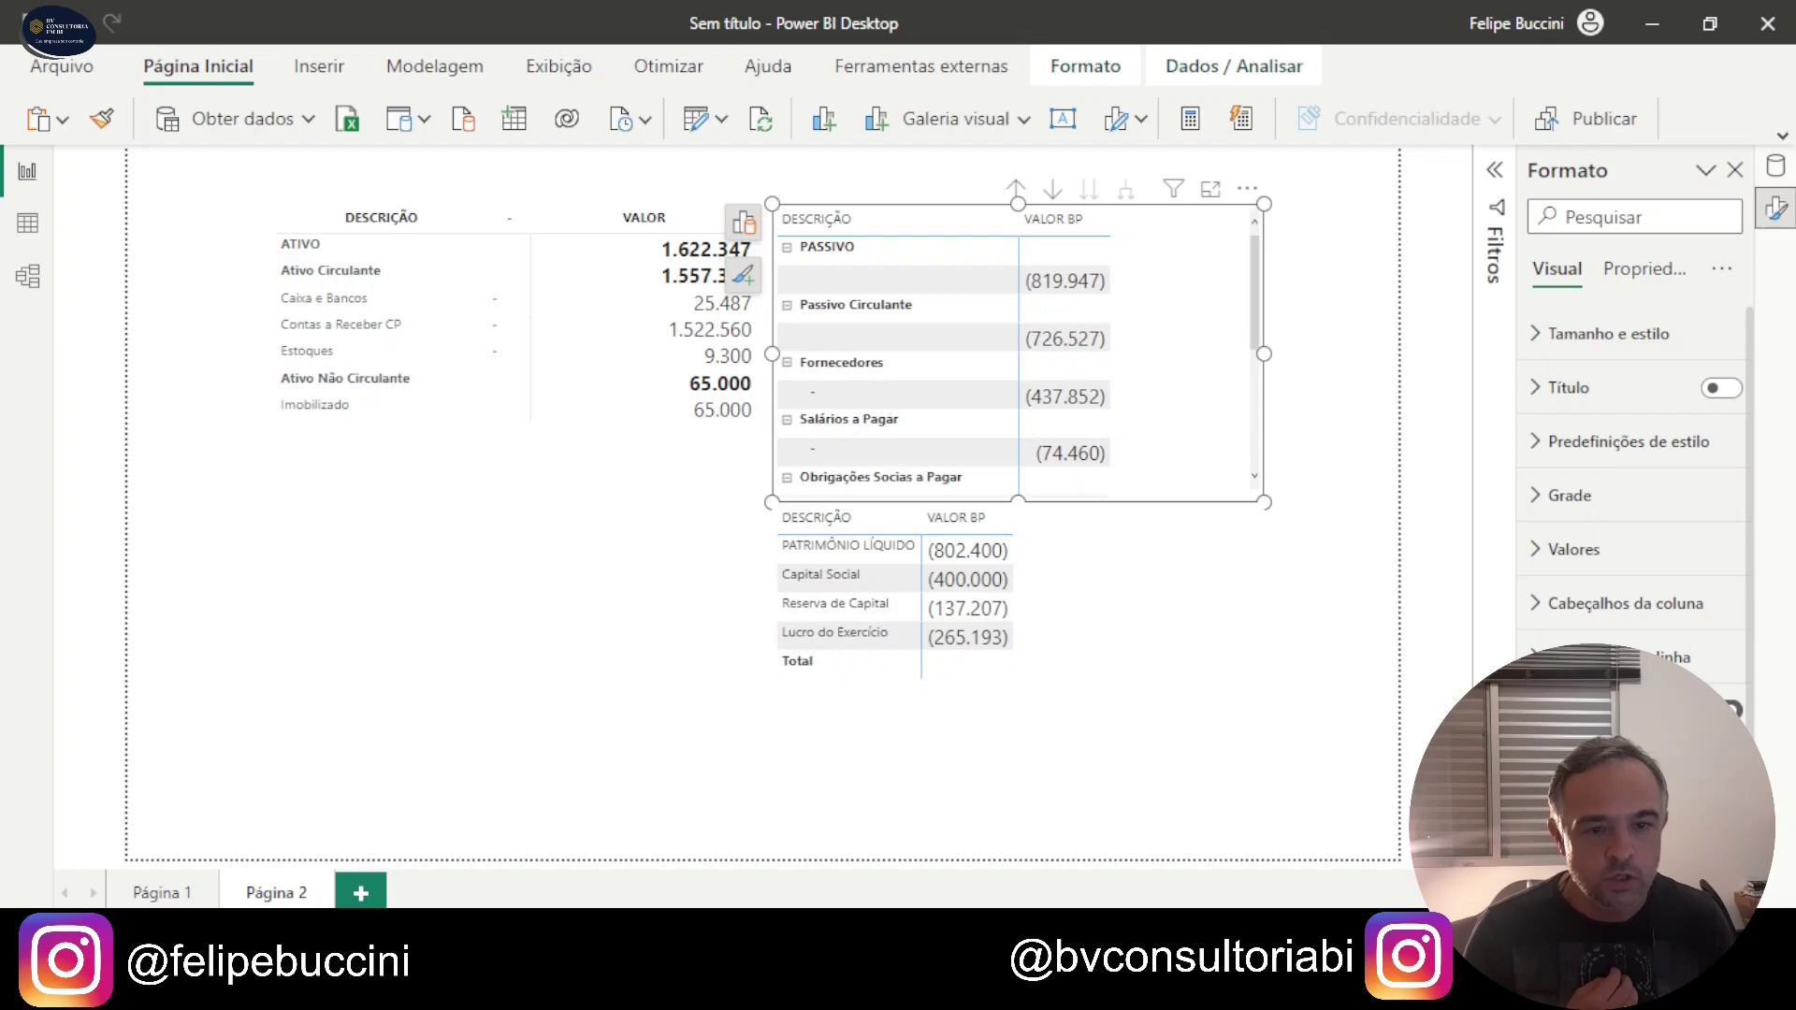
scroll(1534, 552, "down", 2)
left_click(1533, 477)
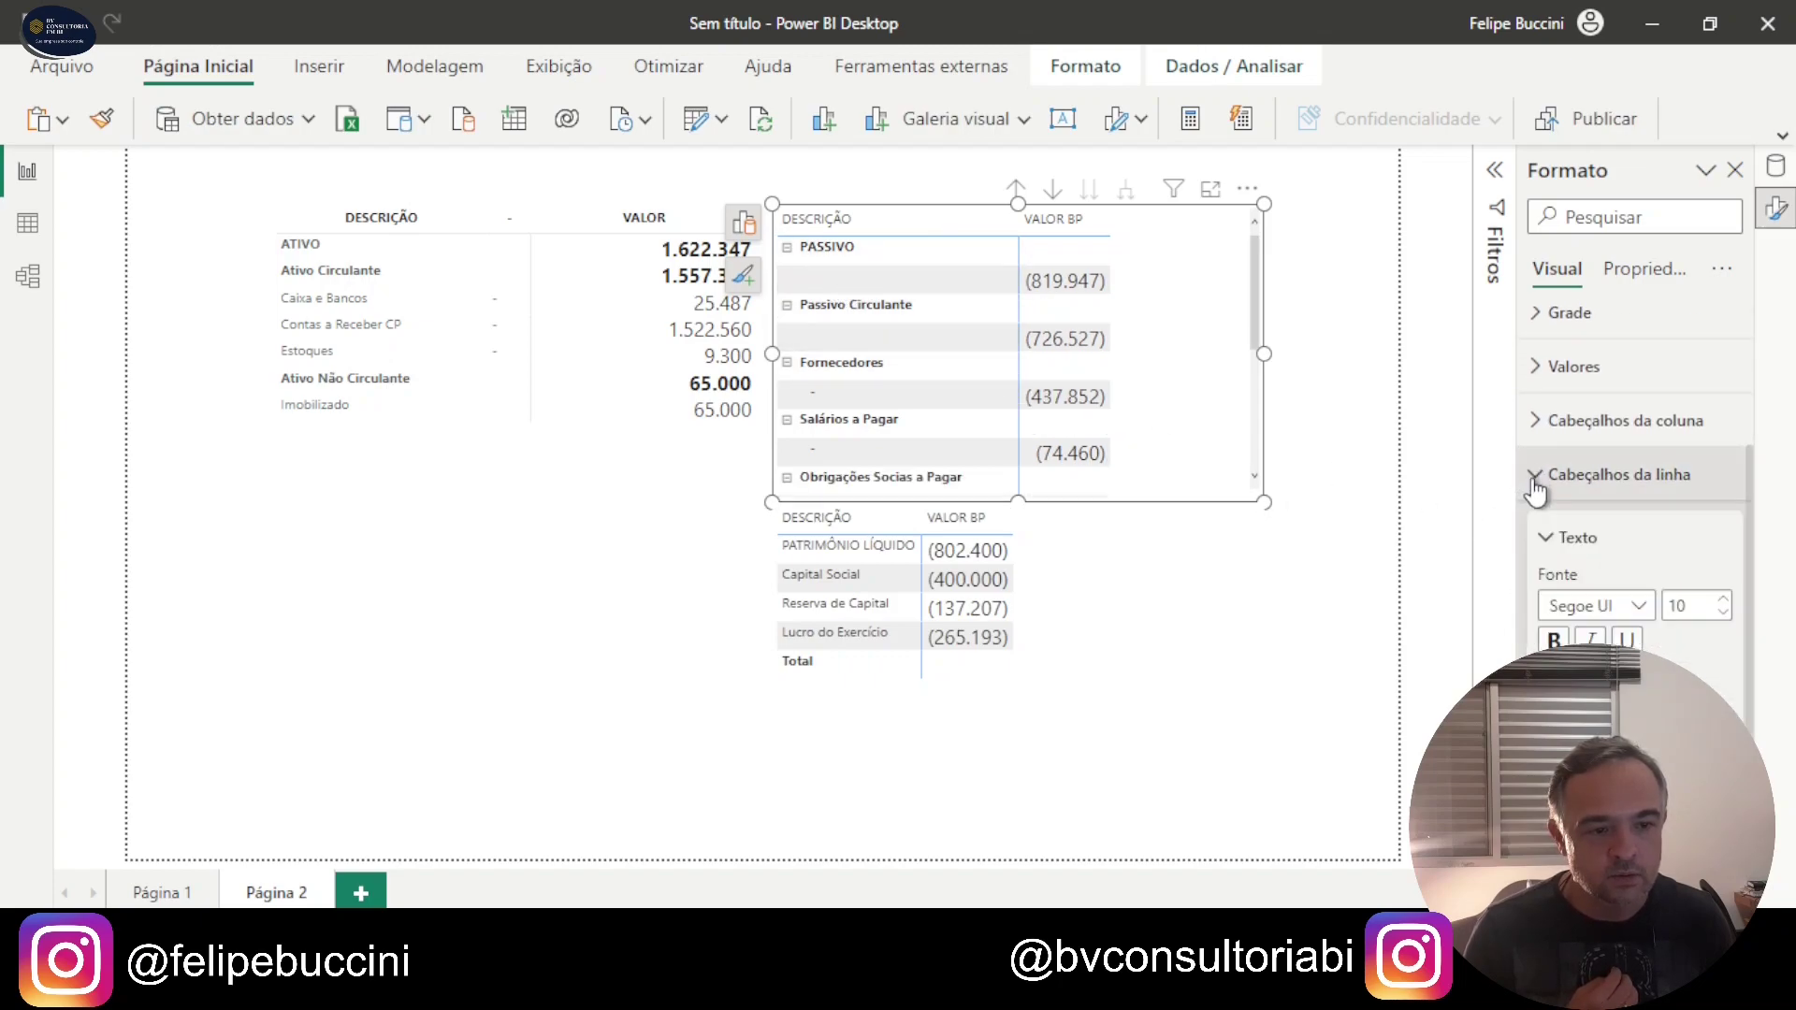
scroll(1609, 599, "down", 5)
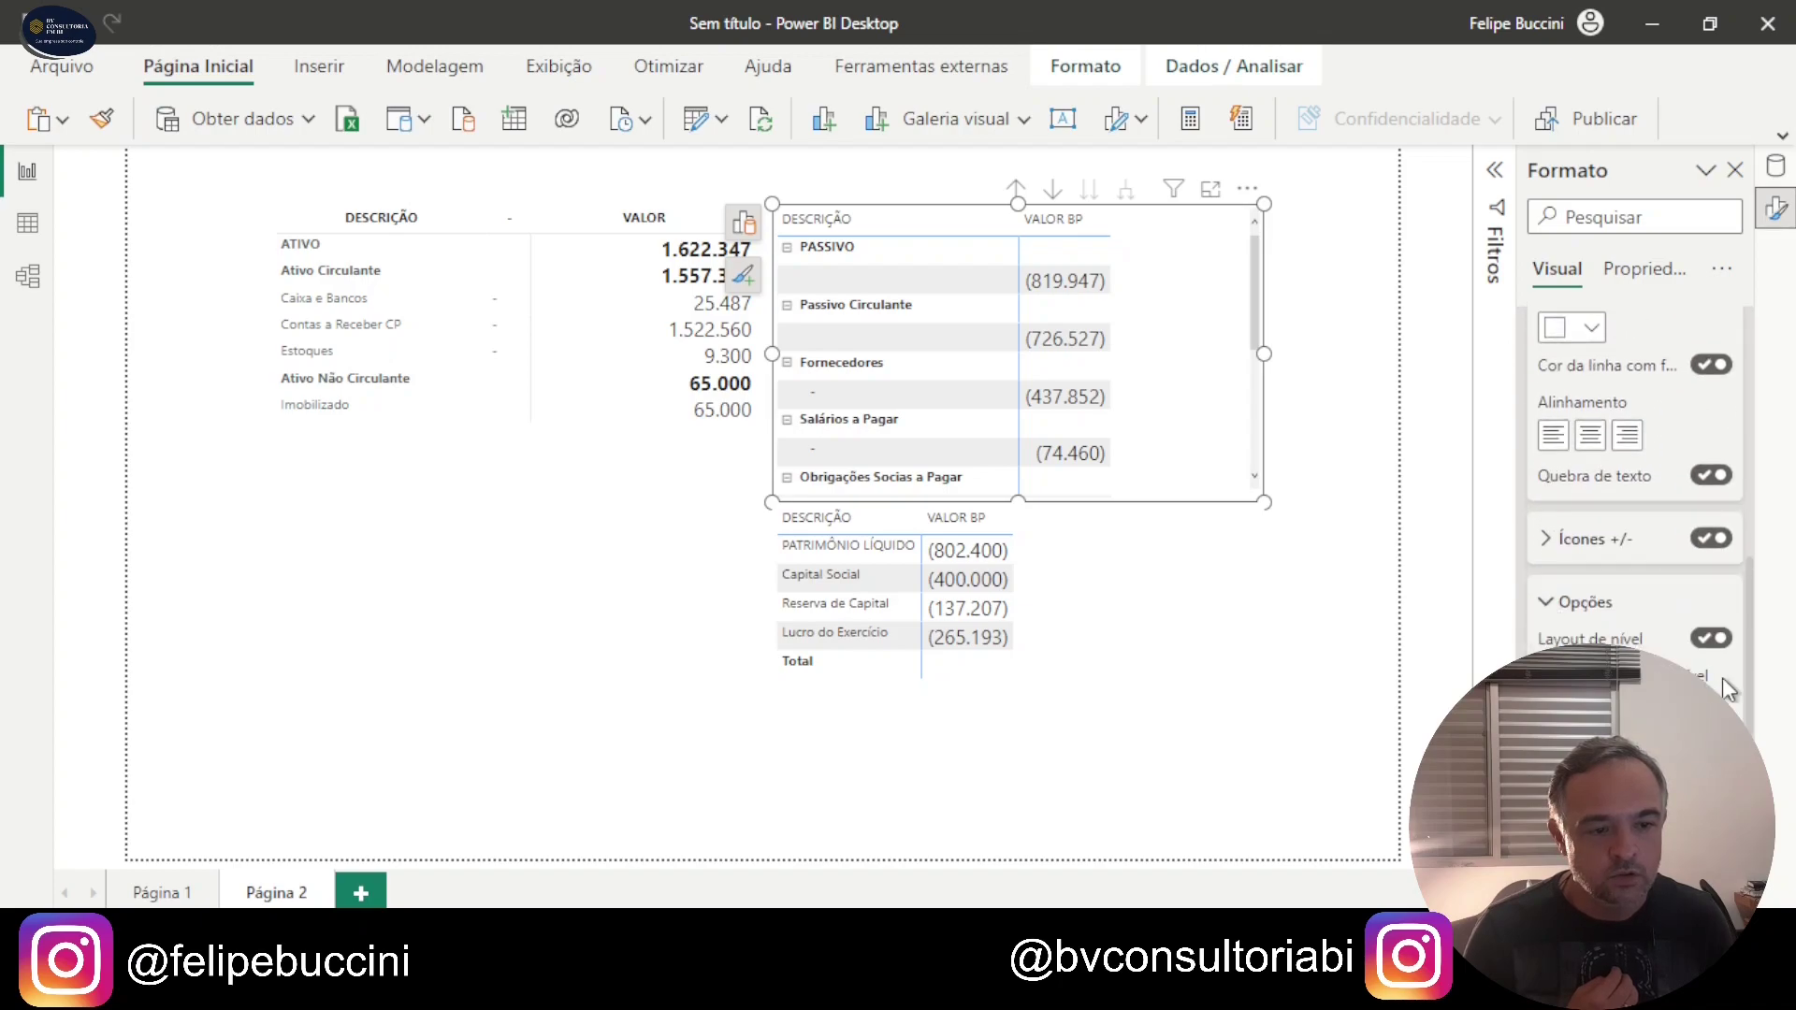
left_click(1711, 643)
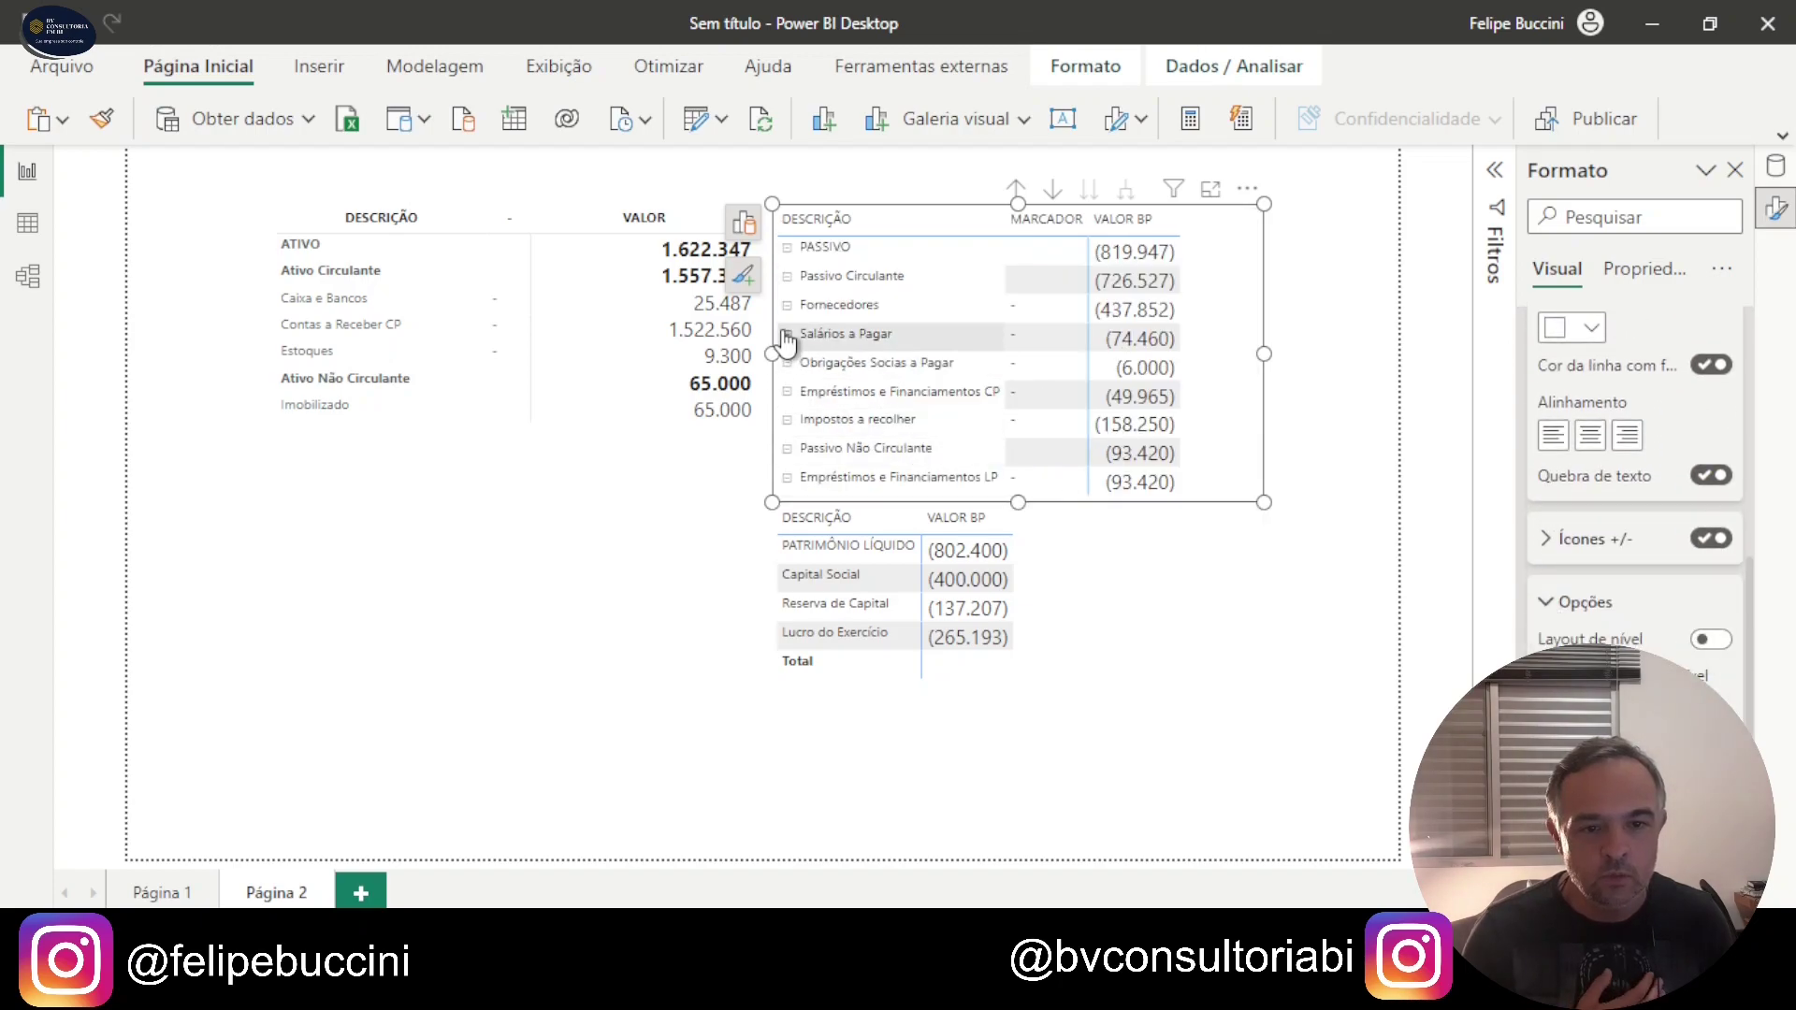
Step: Collapse the PASSIVO, Passivo Circulante and Passivo Não Circulante rows and hide the liabilities matrix's +/- icons
left_click(788, 248)
left_click(788, 281)
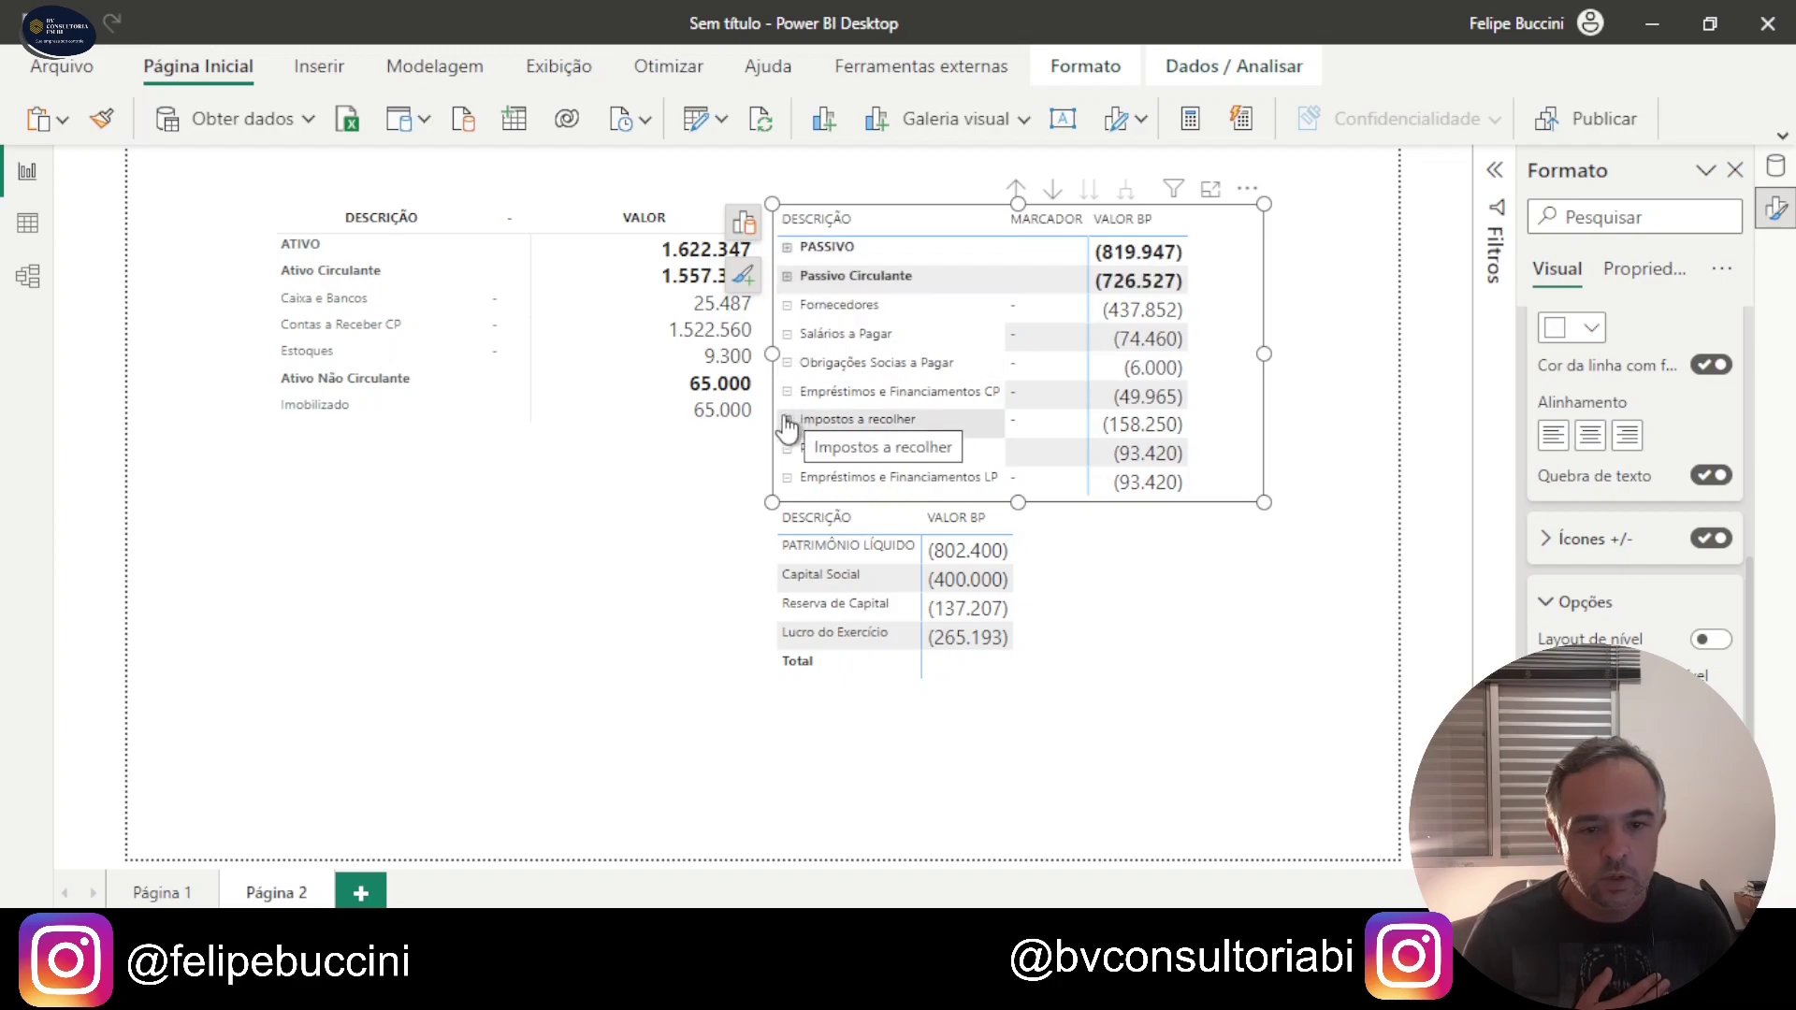
left_click(788, 451)
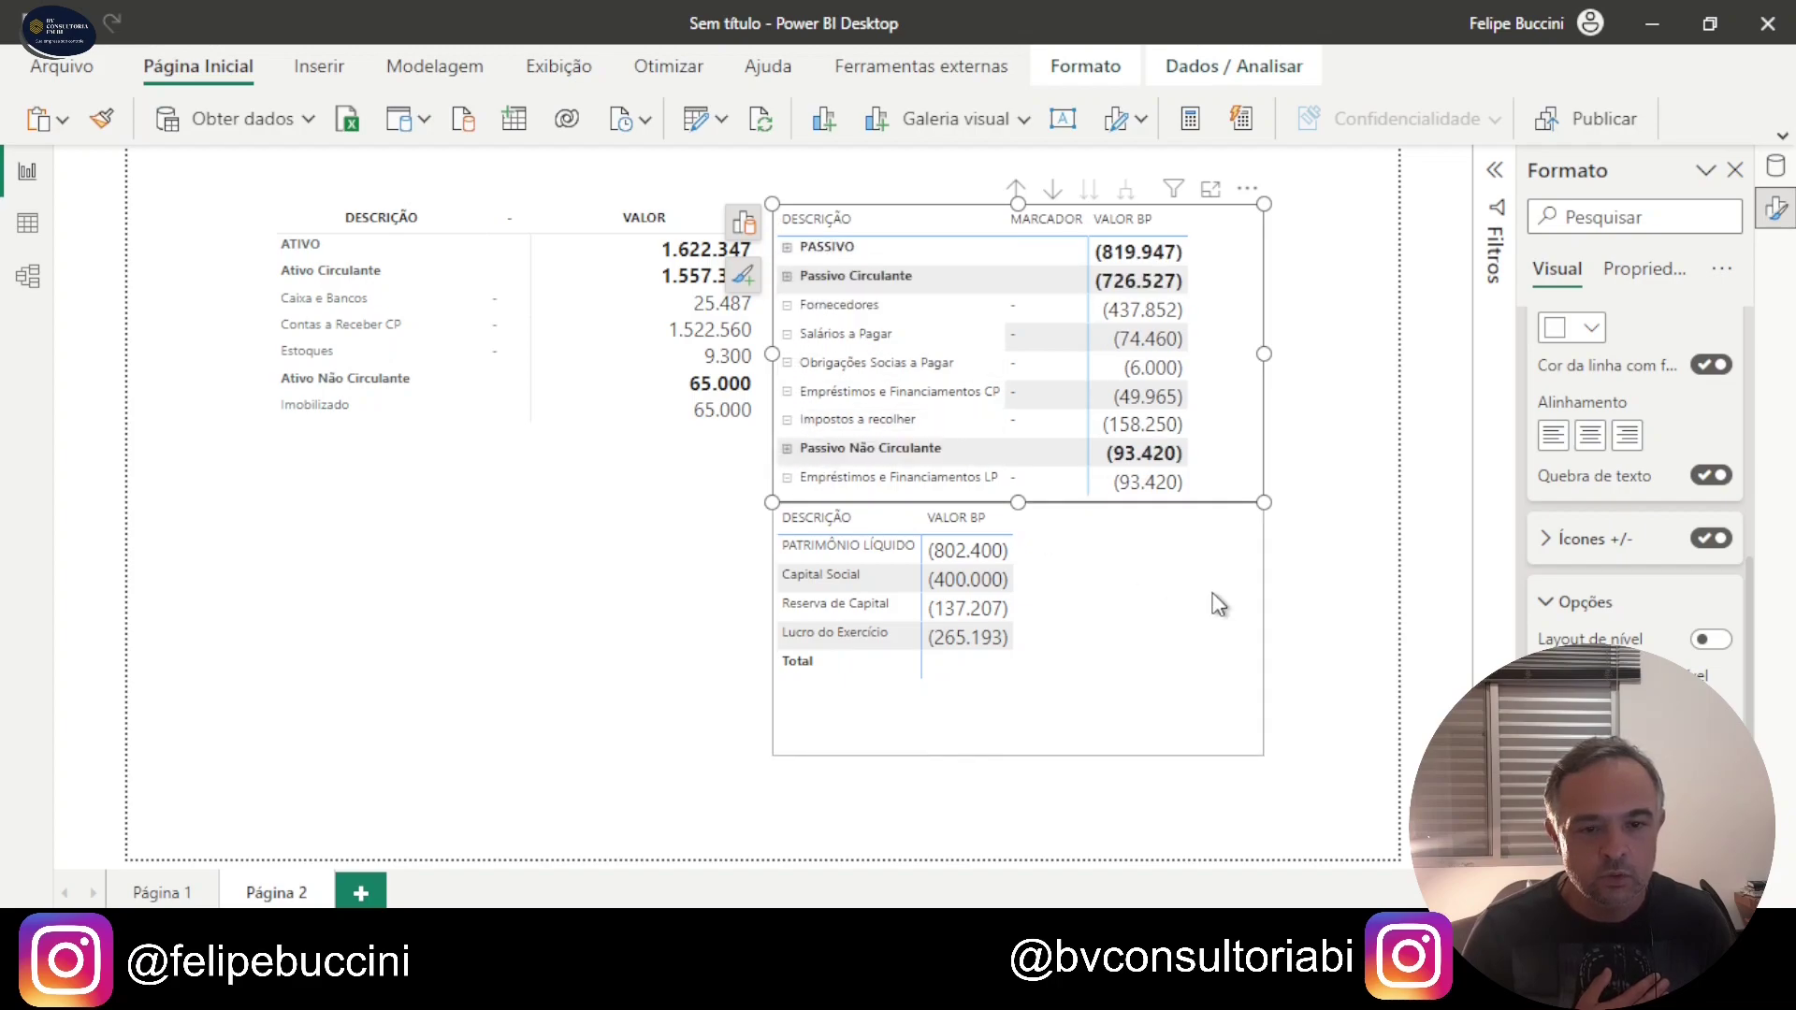
left_click(1708, 542)
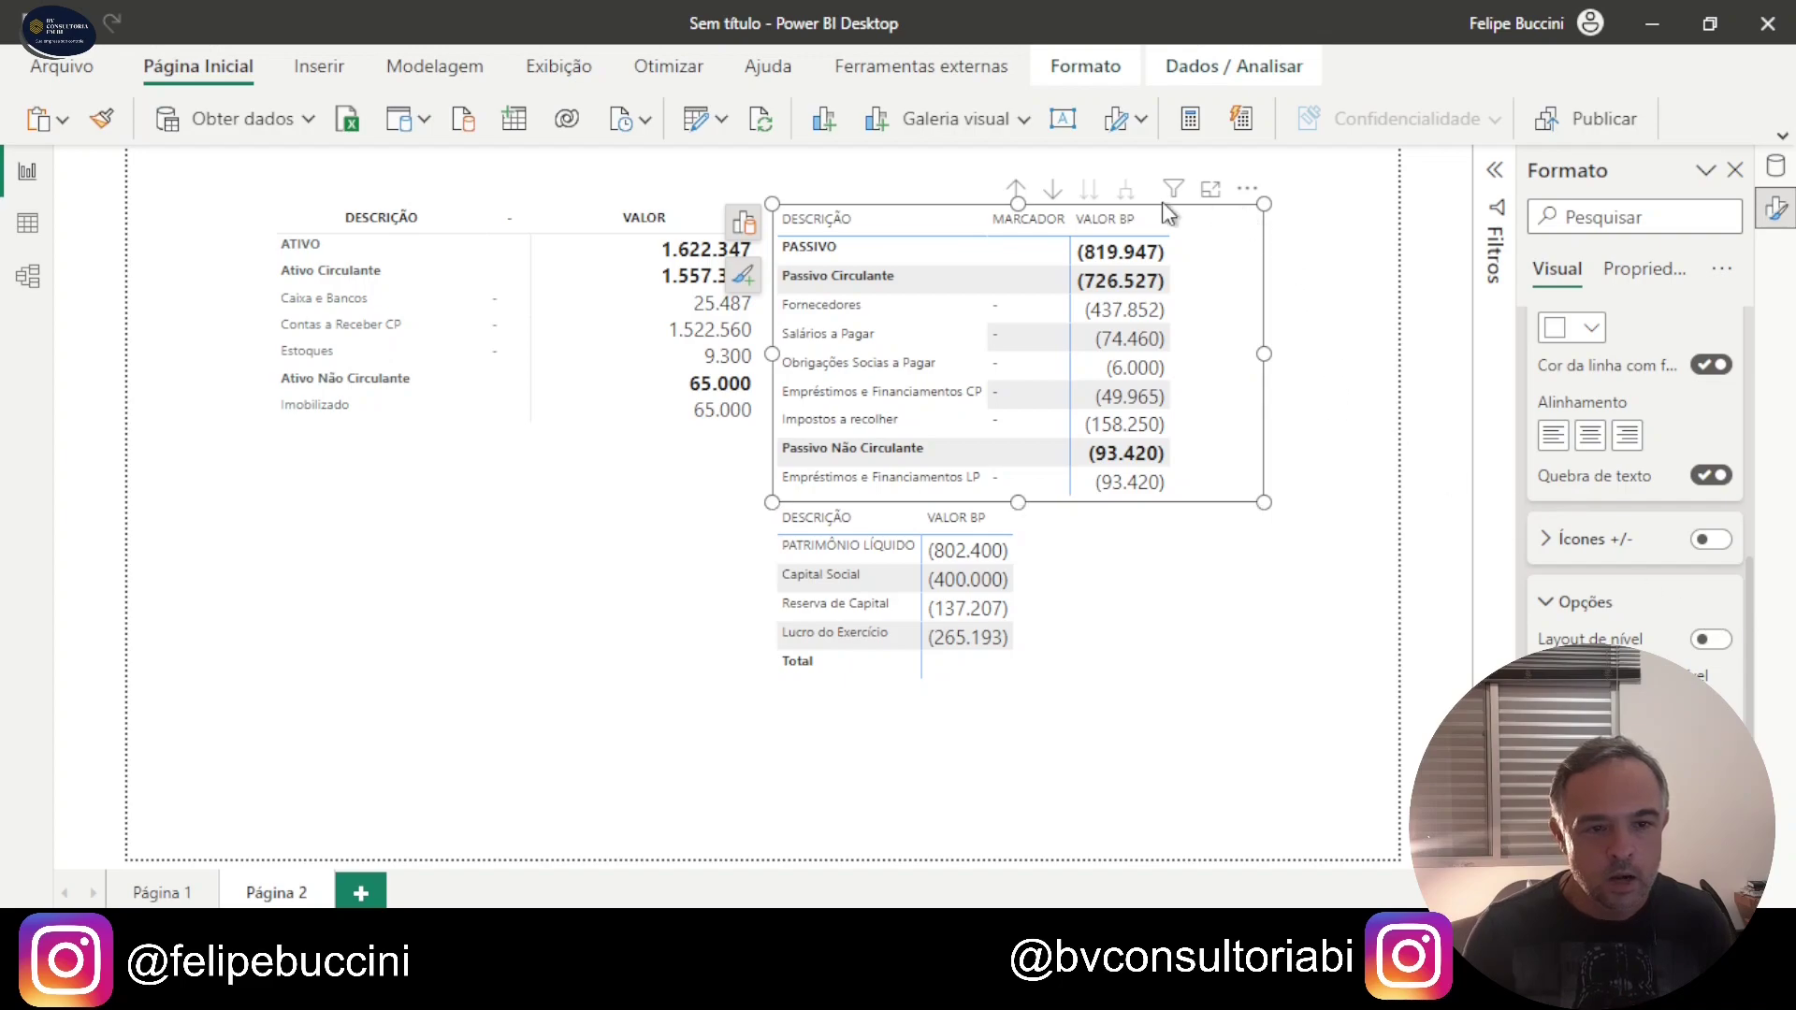
Step: Rename the MARCADOR row field of the liabilities matrix as "-"
left_click(743, 225)
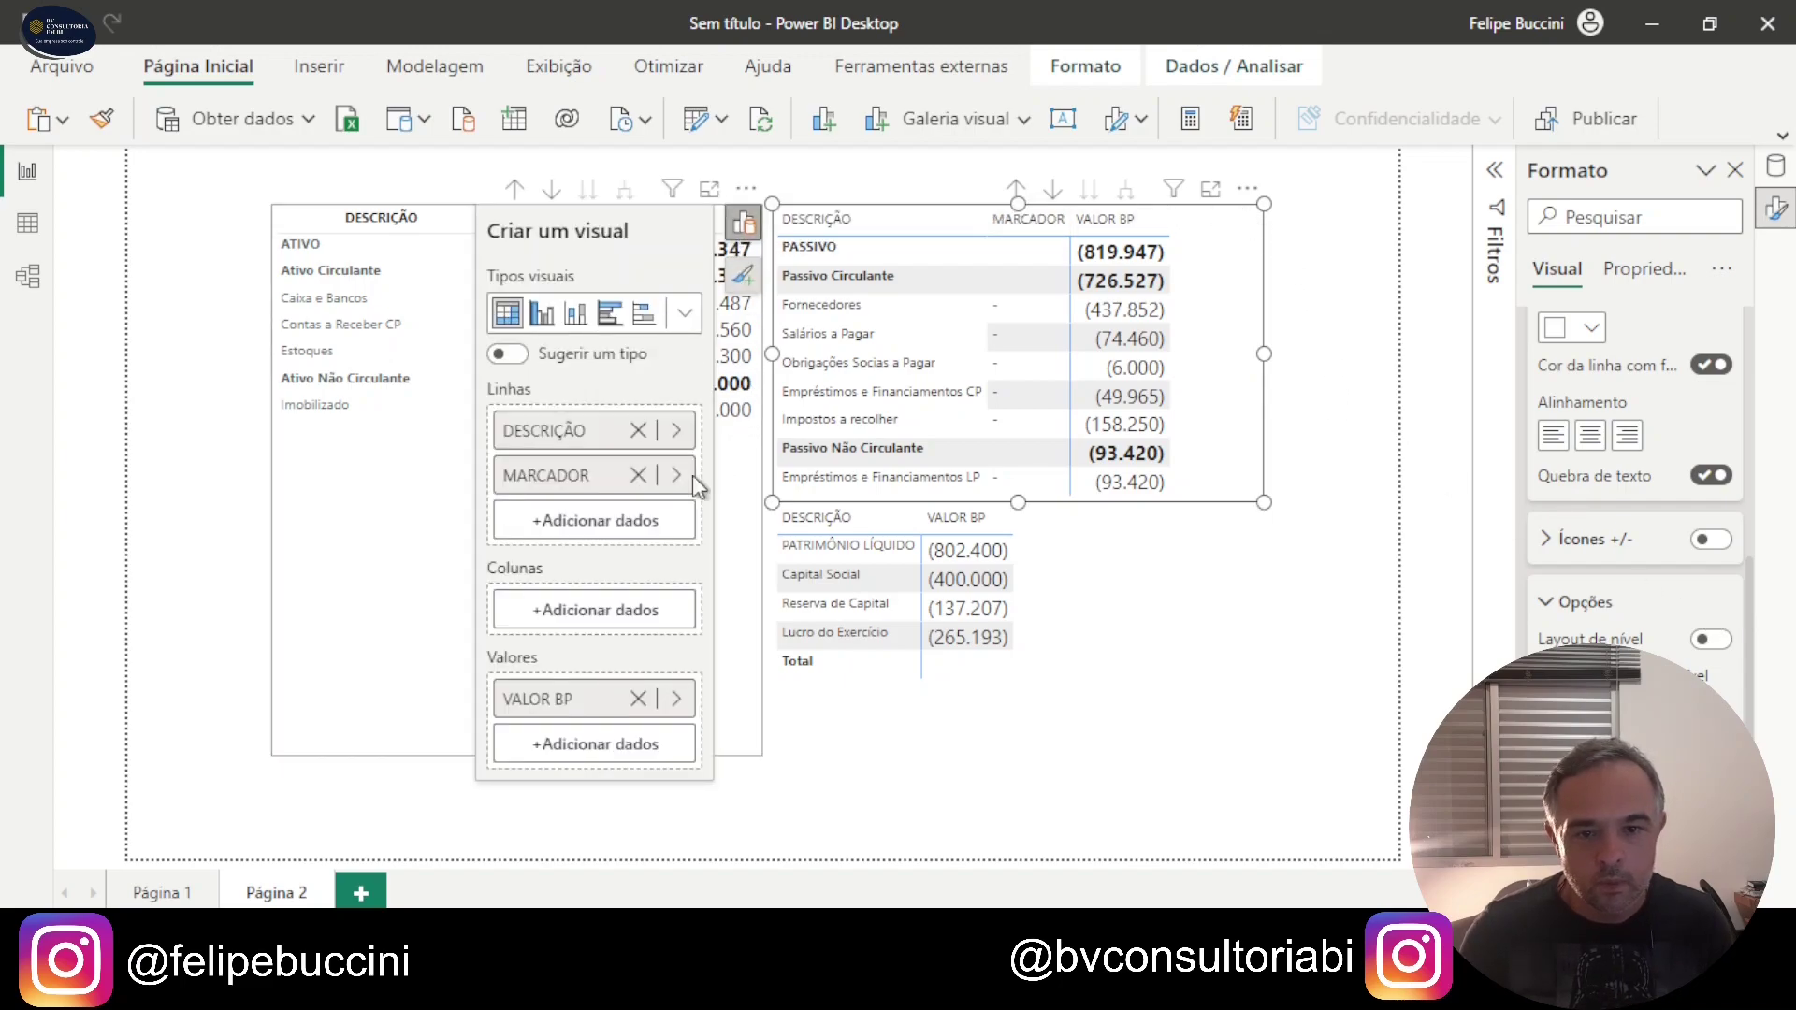
double_click(566, 476)
type("-")
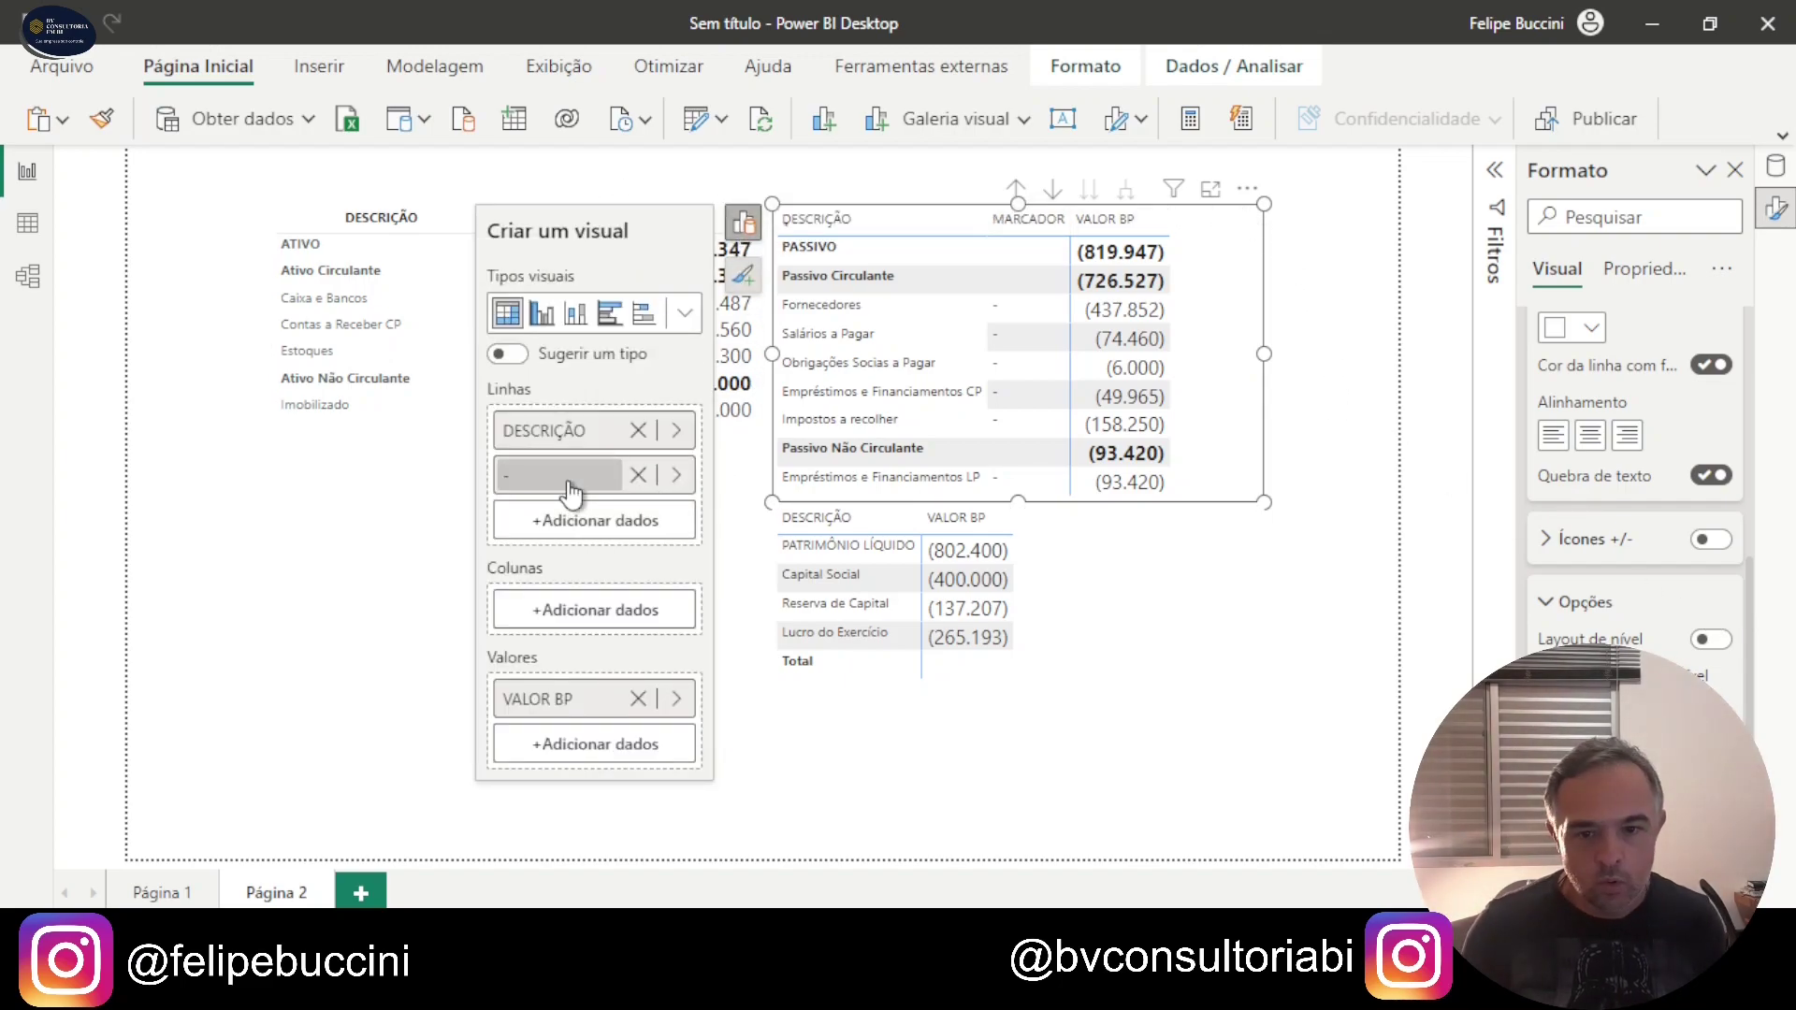
key("Return")
Step: Rename the VALOR BP value field of the liabilities matrix as VALOR
double_click(588, 704)
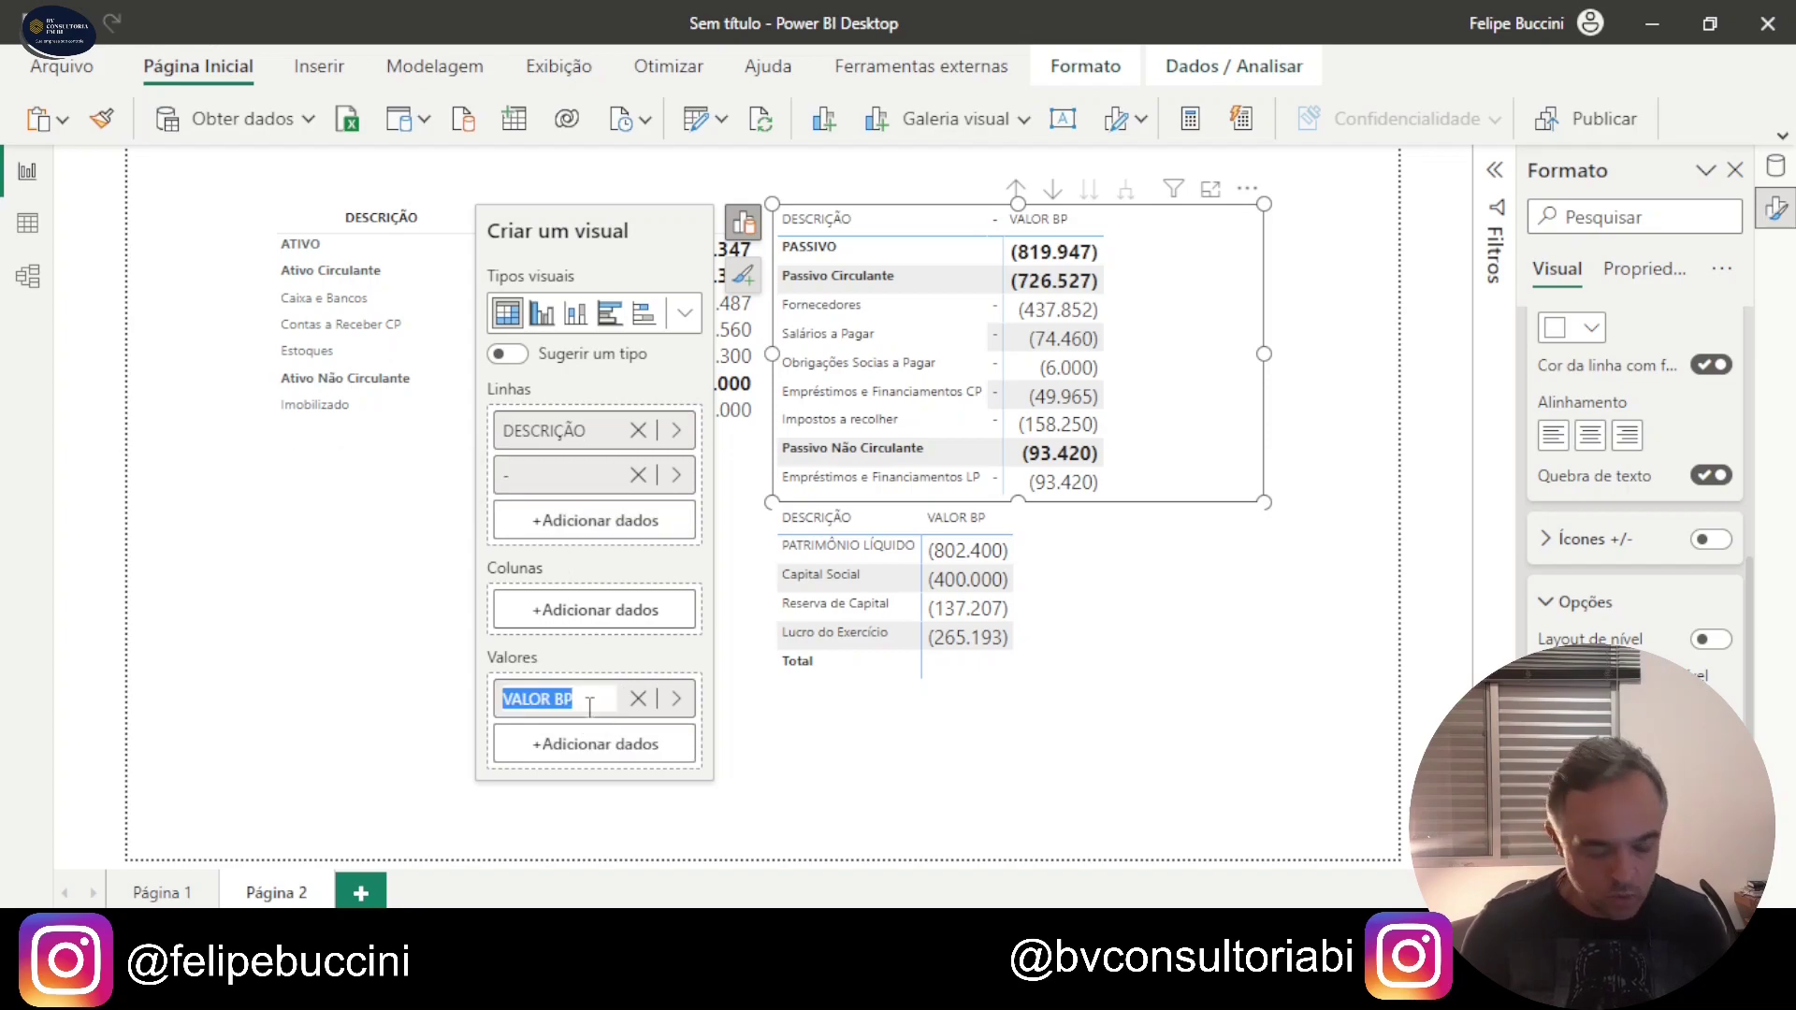
left_click(589, 706)
key("BackSpace")
key("BackSpace")
key("BackSpace")
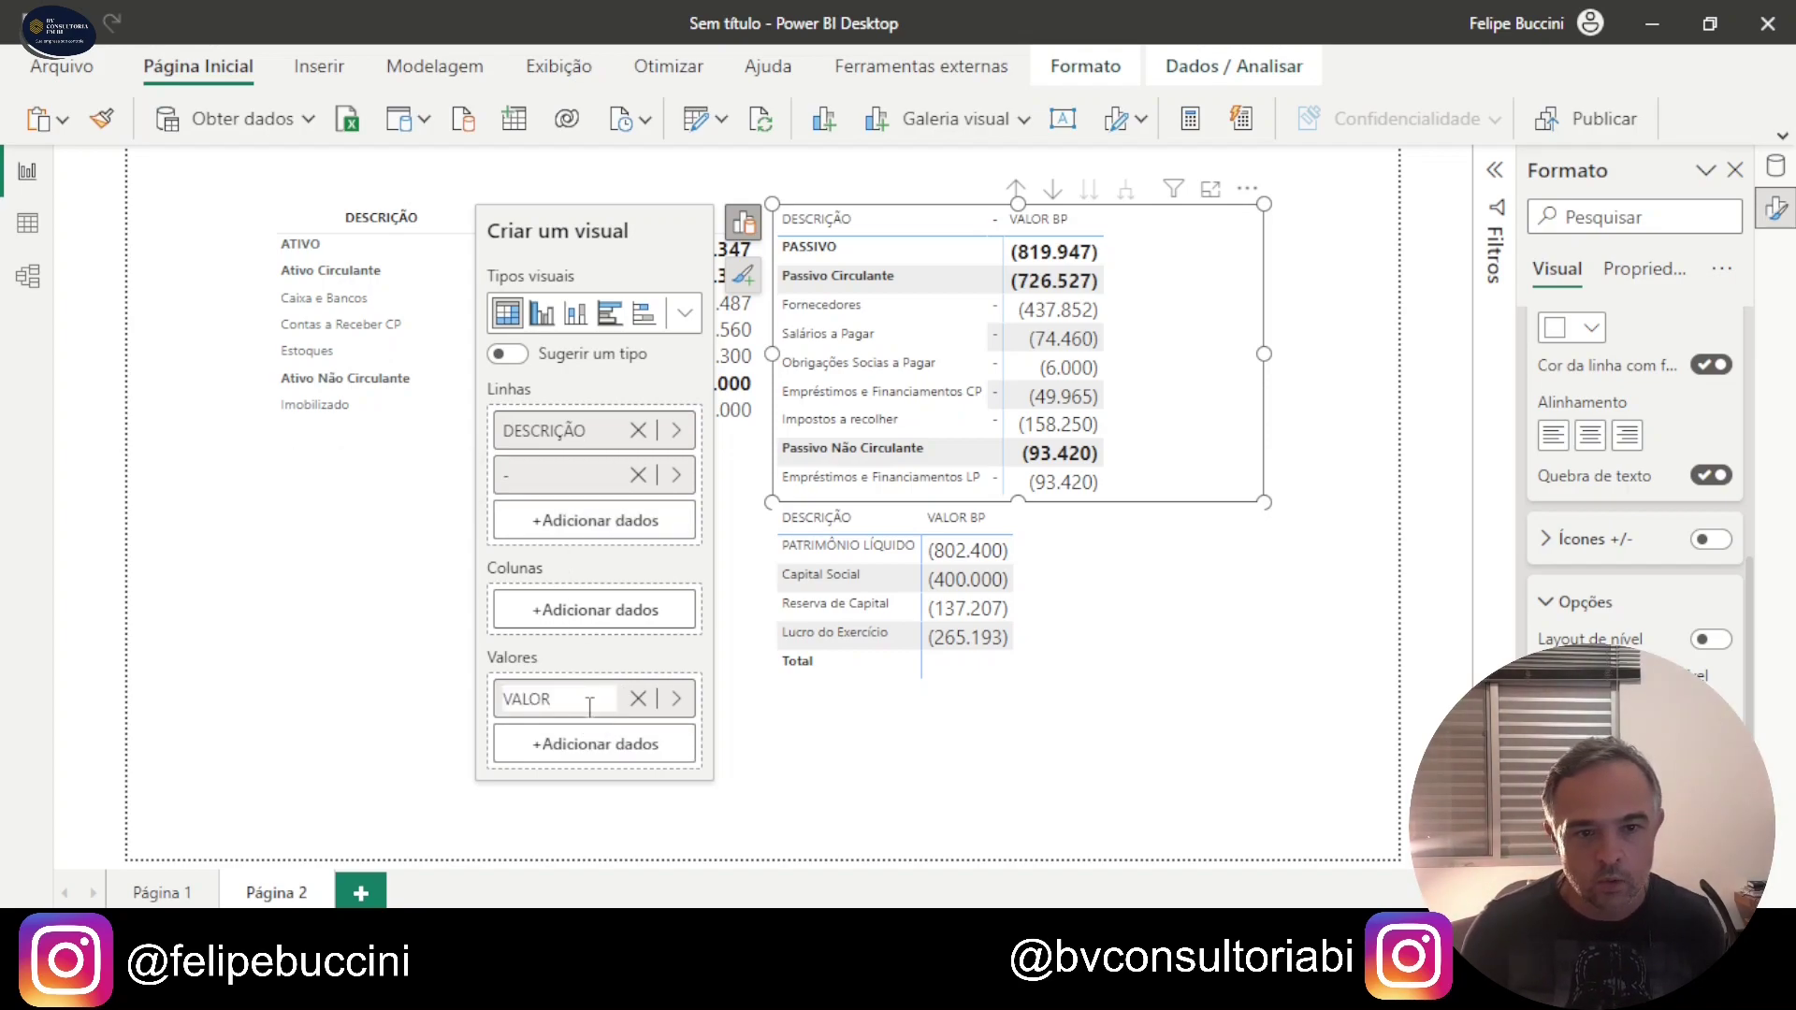
key("Return")
scroll(1717, 477, "up", 4)
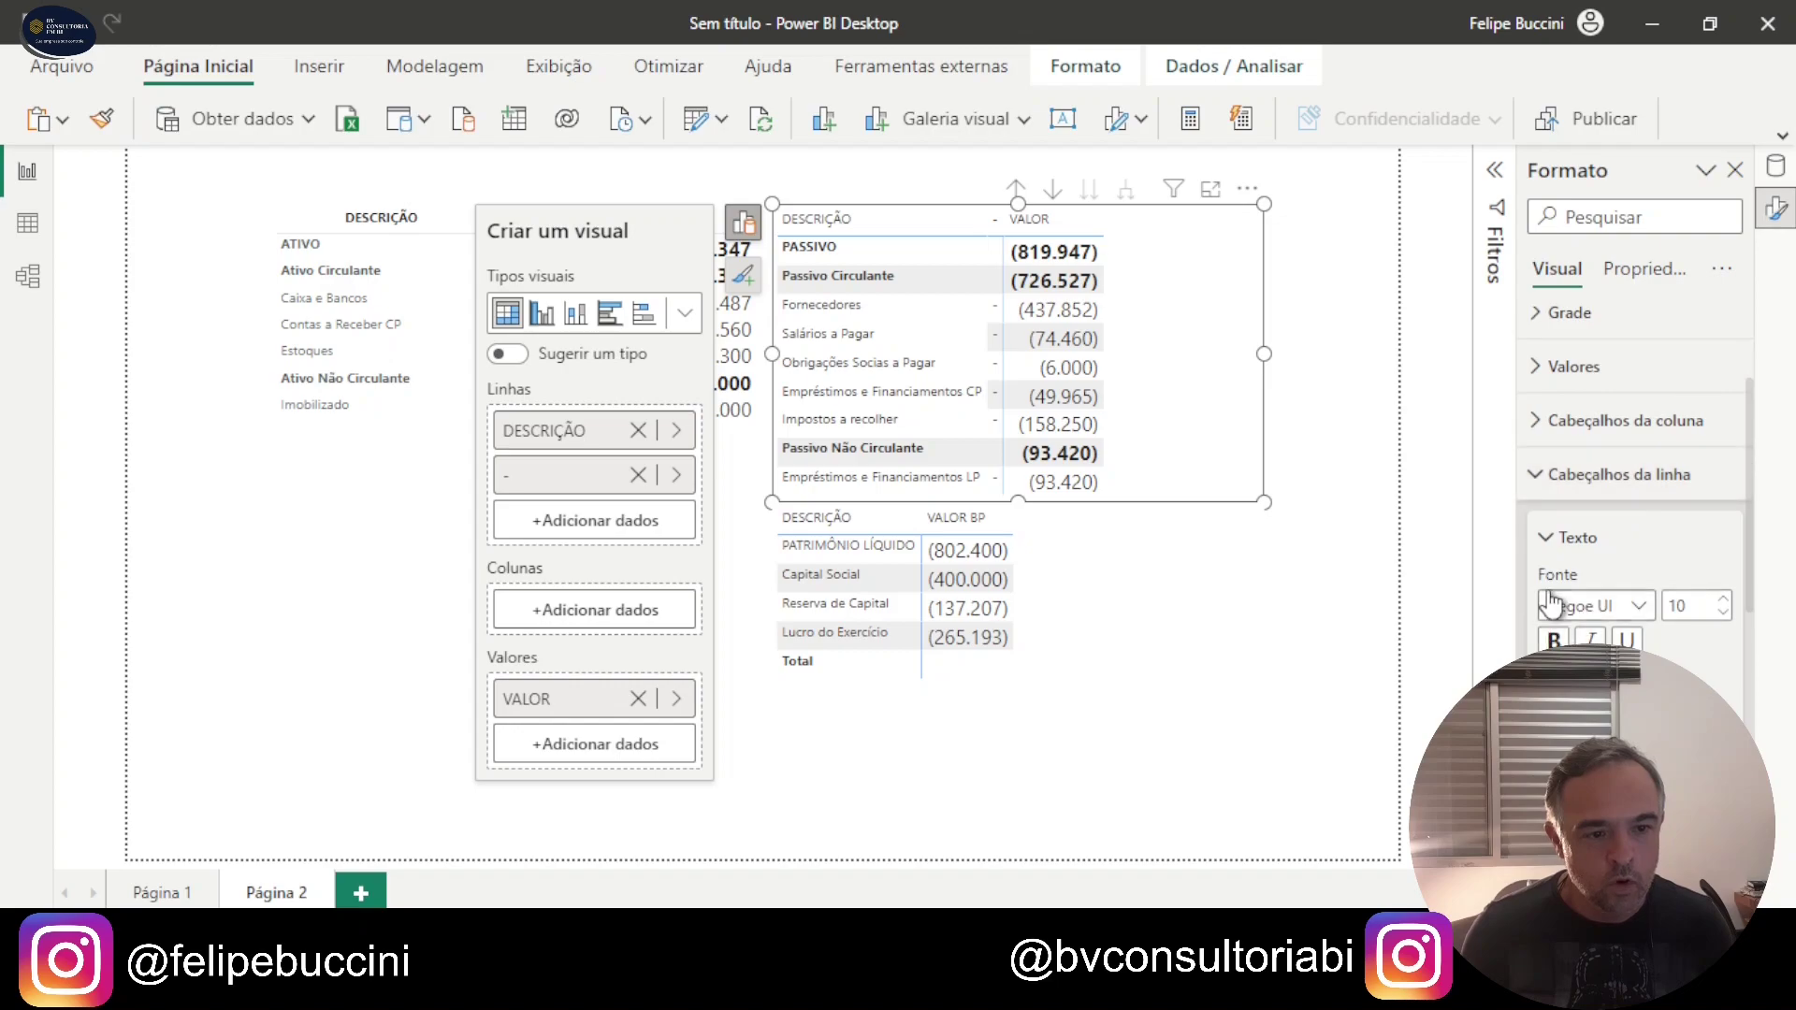
Step: Format the column headers of the liabilities matrix as centred, black and bold text
left_click(1538, 474)
left_click(1538, 421)
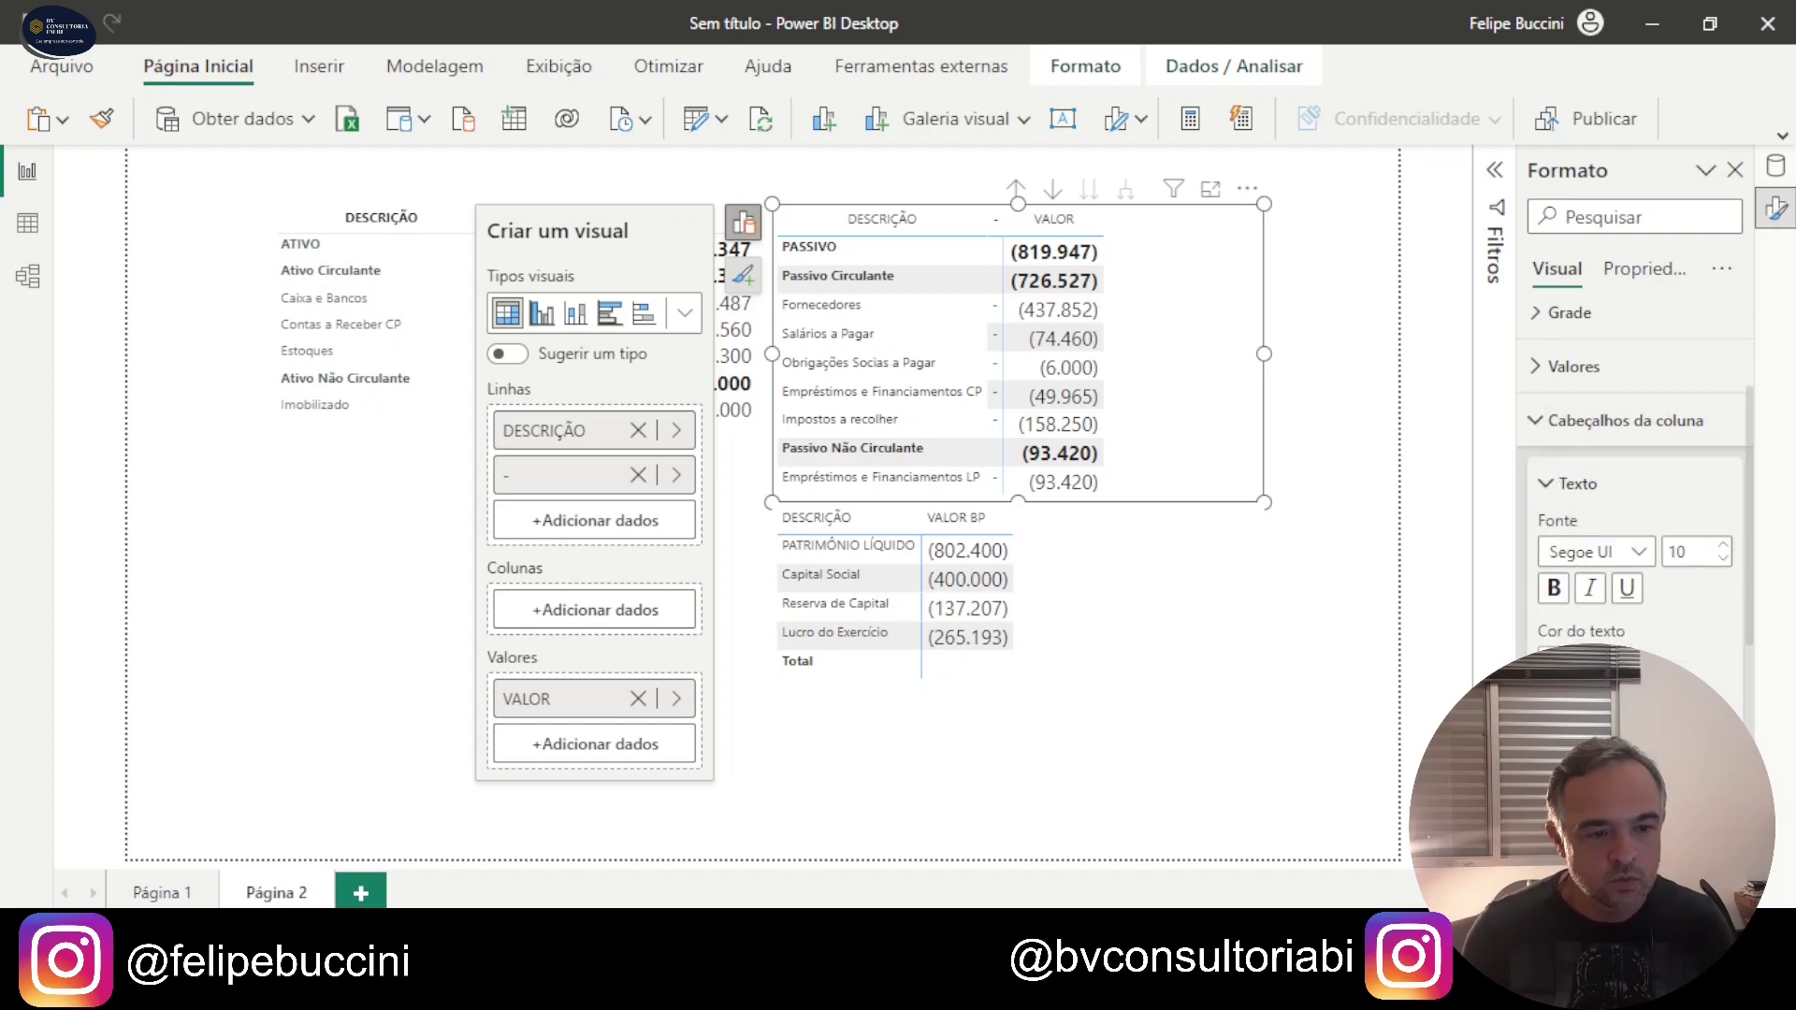
left_click(1580, 660)
left_click(1434, 246)
left_click(1554, 589)
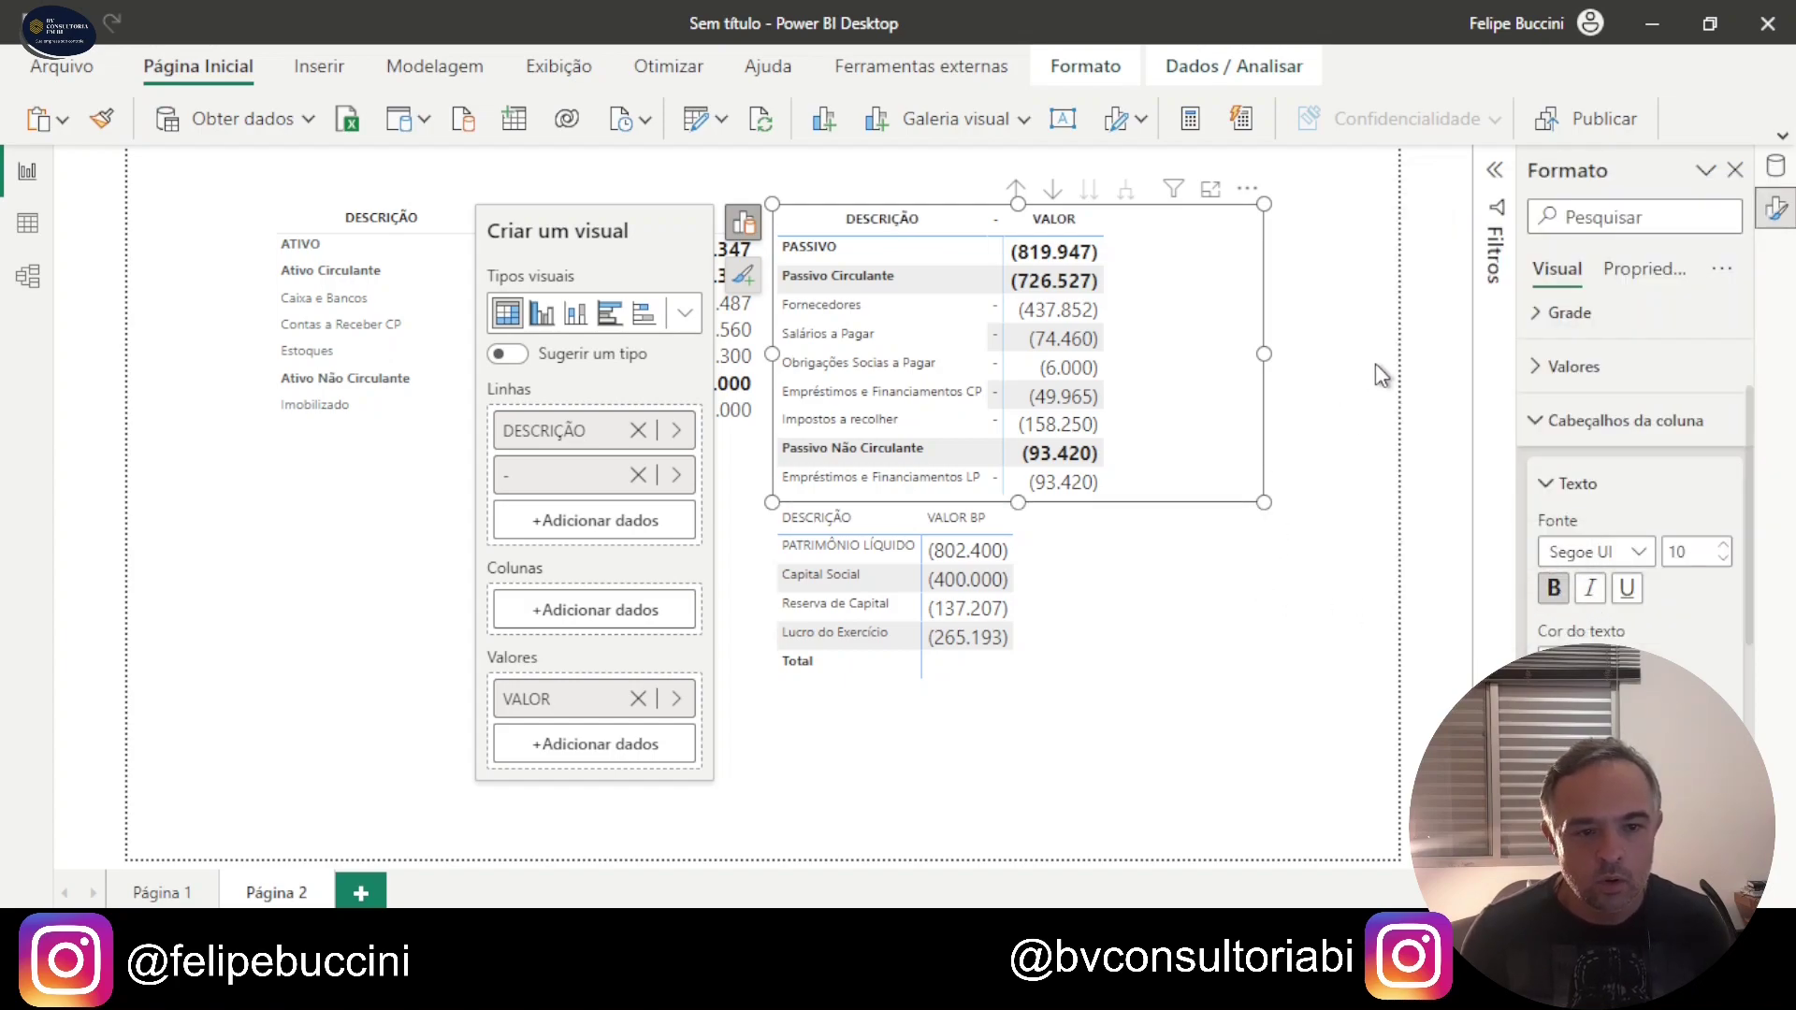
left_click(1540, 426)
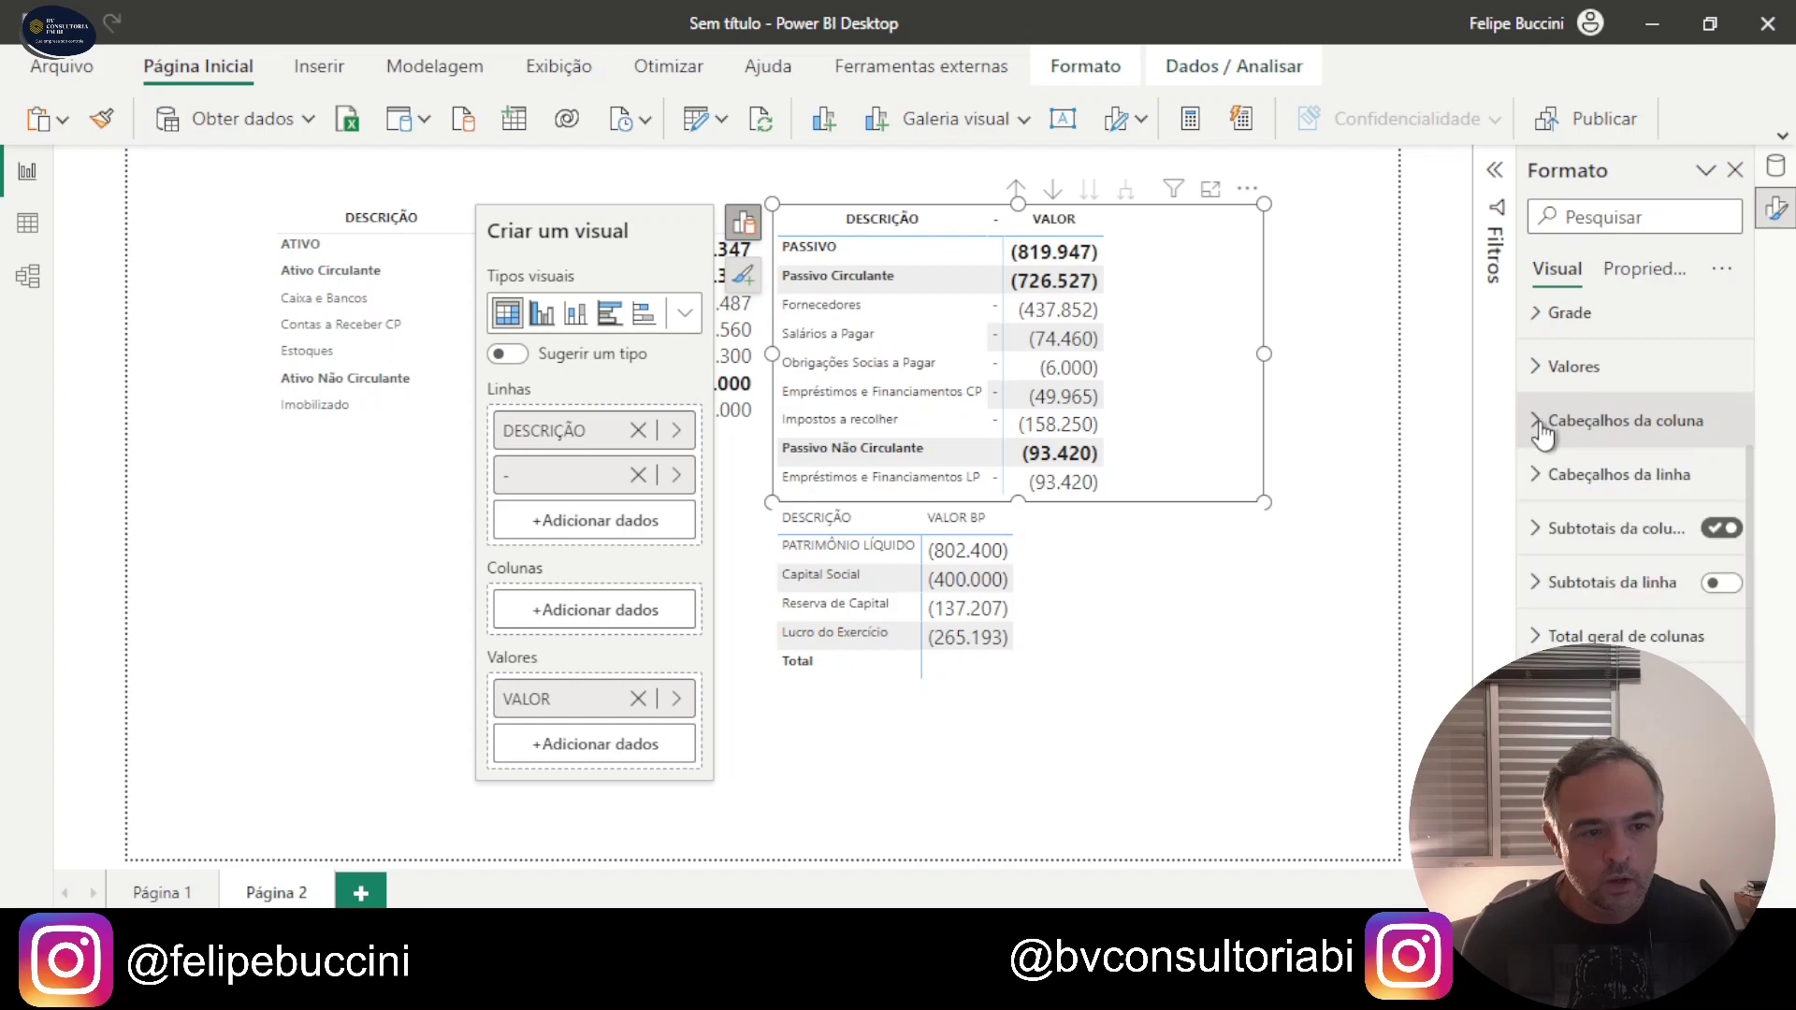
Step: Apply the Nenhum style preset to the liabilities matrix and widen its VALOR column to roughly twice its width
scroll(1541, 432, "up", 3)
left_click(1539, 442)
left_click(1602, 523)
left_click(1562, 585)
left_click(1398, 342)
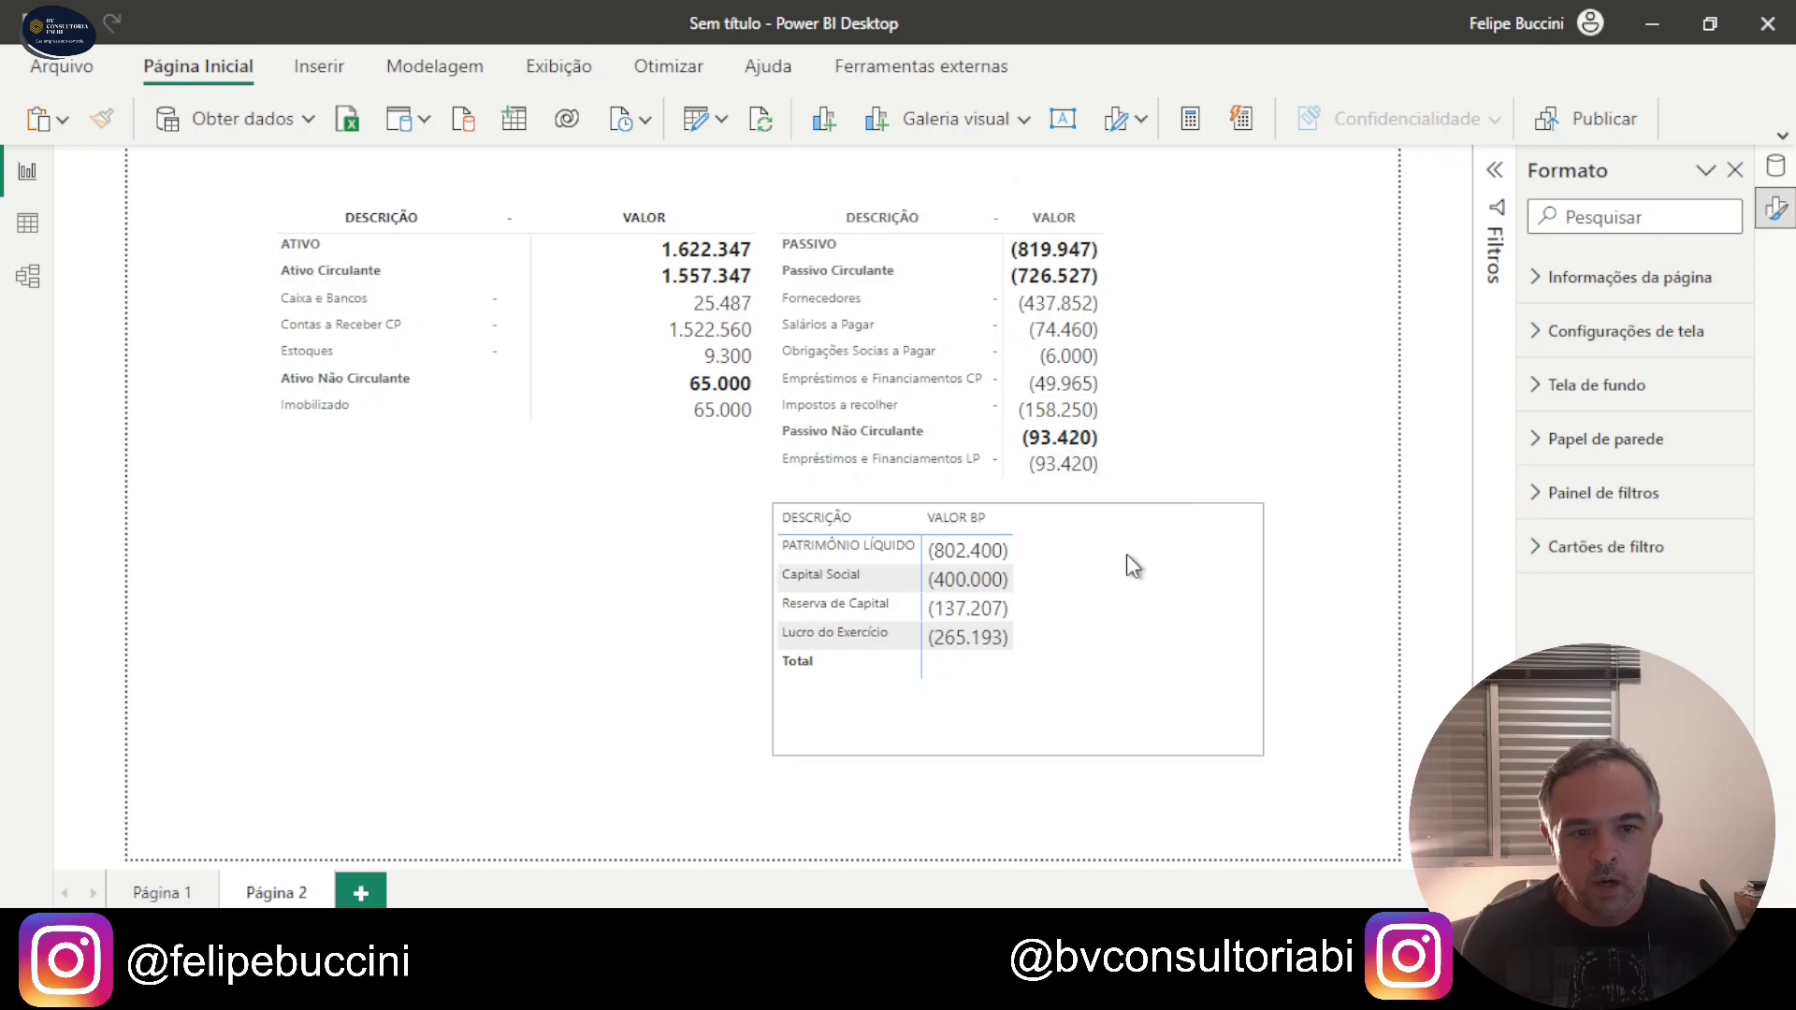
left_click_drag(1101, 215, 1203, 214)
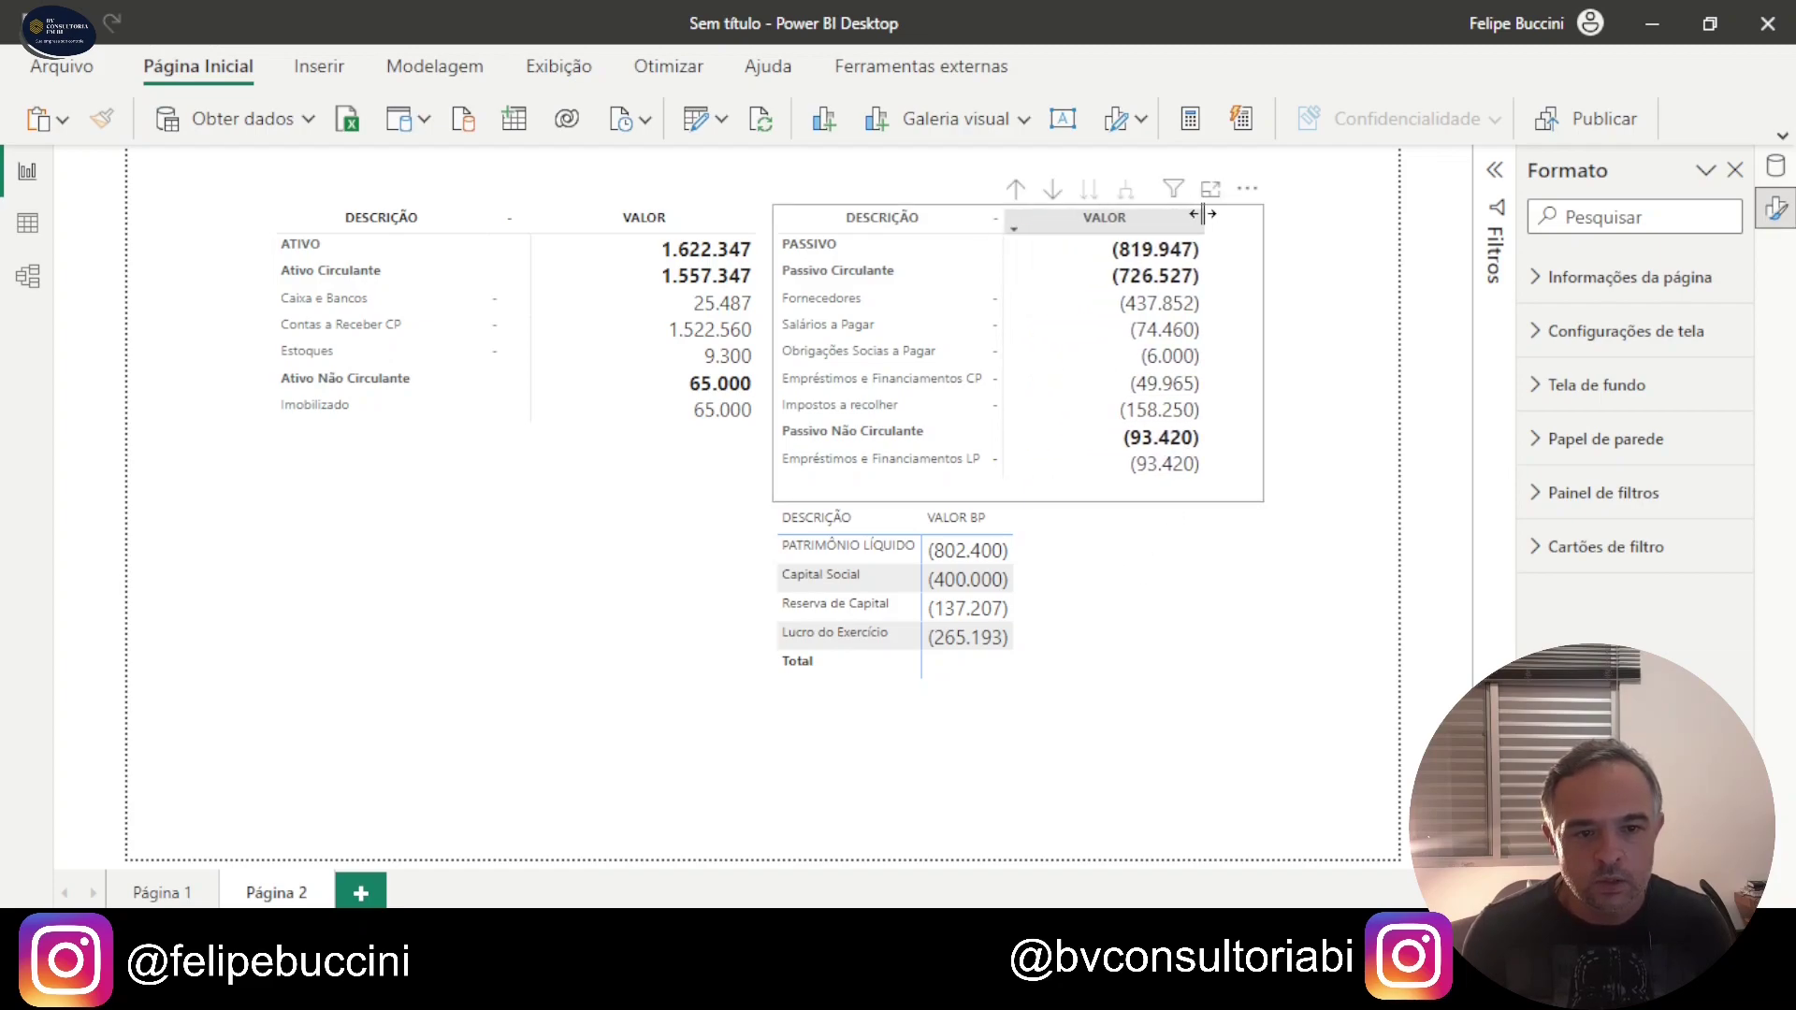
Step: Add the MARCADOR field from EST_BP to the rows of the equity matrix, below DESCRIÇÃO
left_click(1106, 621)
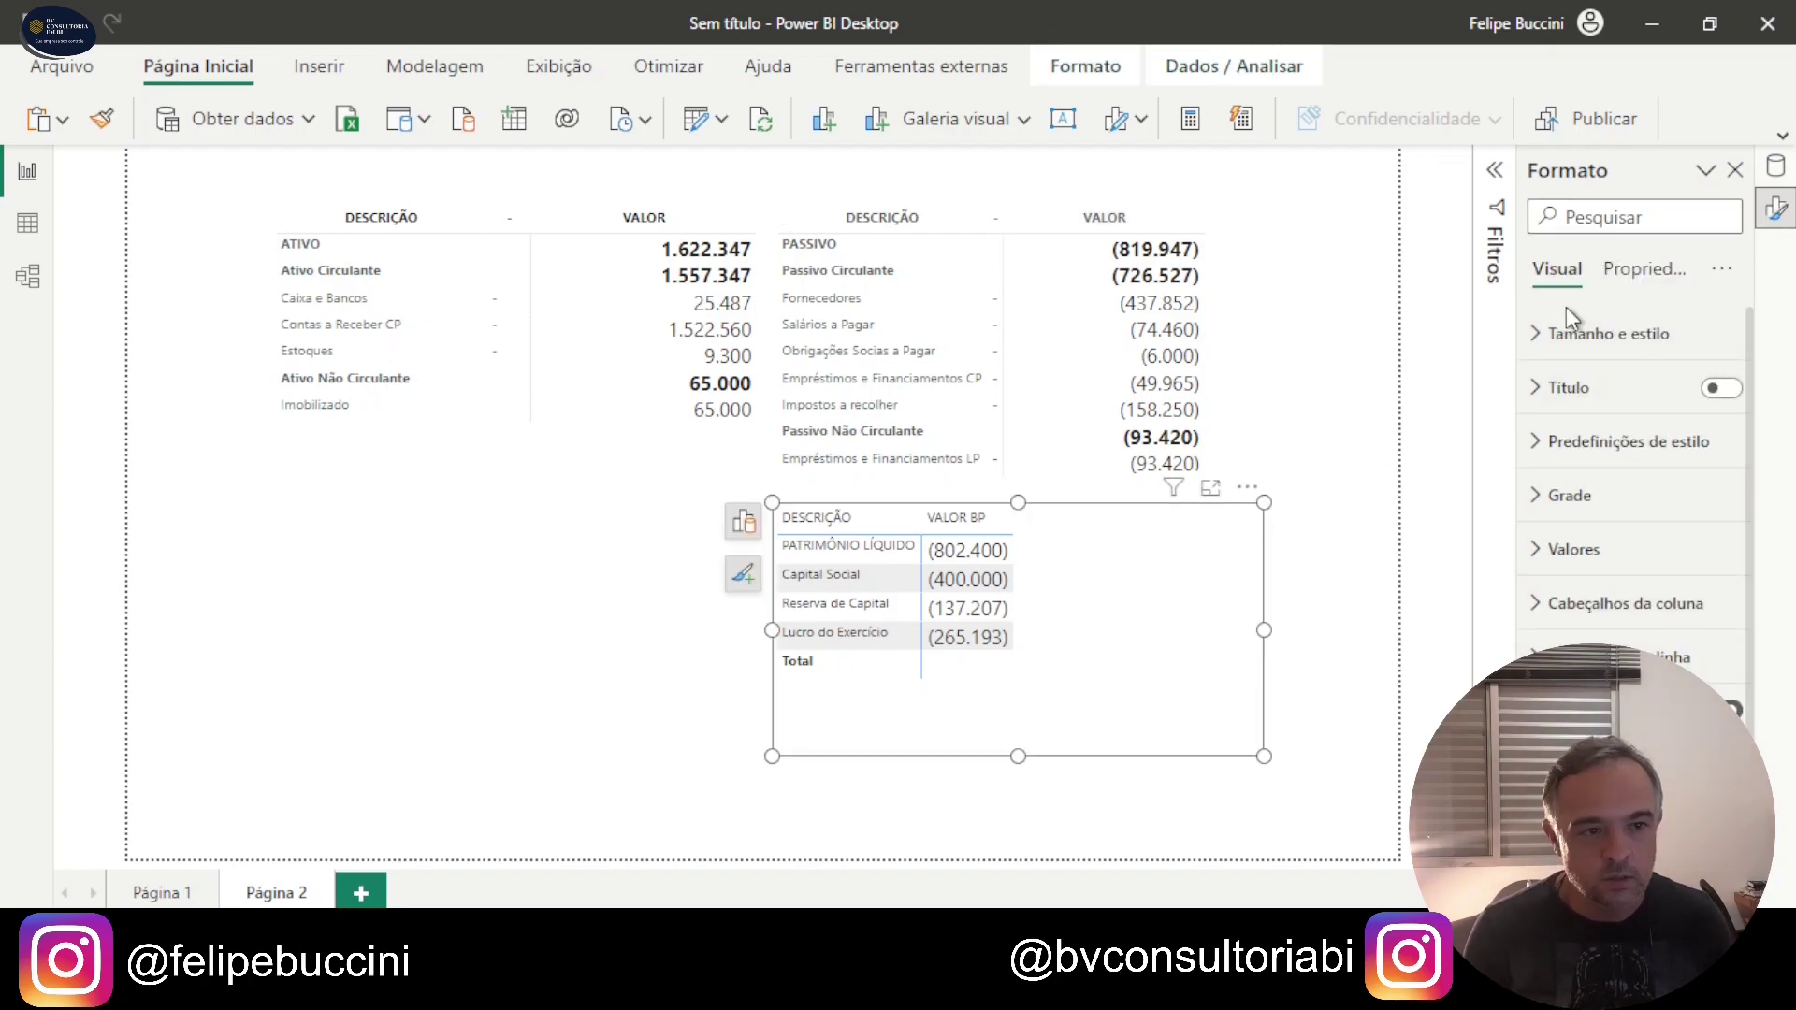
left_click(1775, 168)
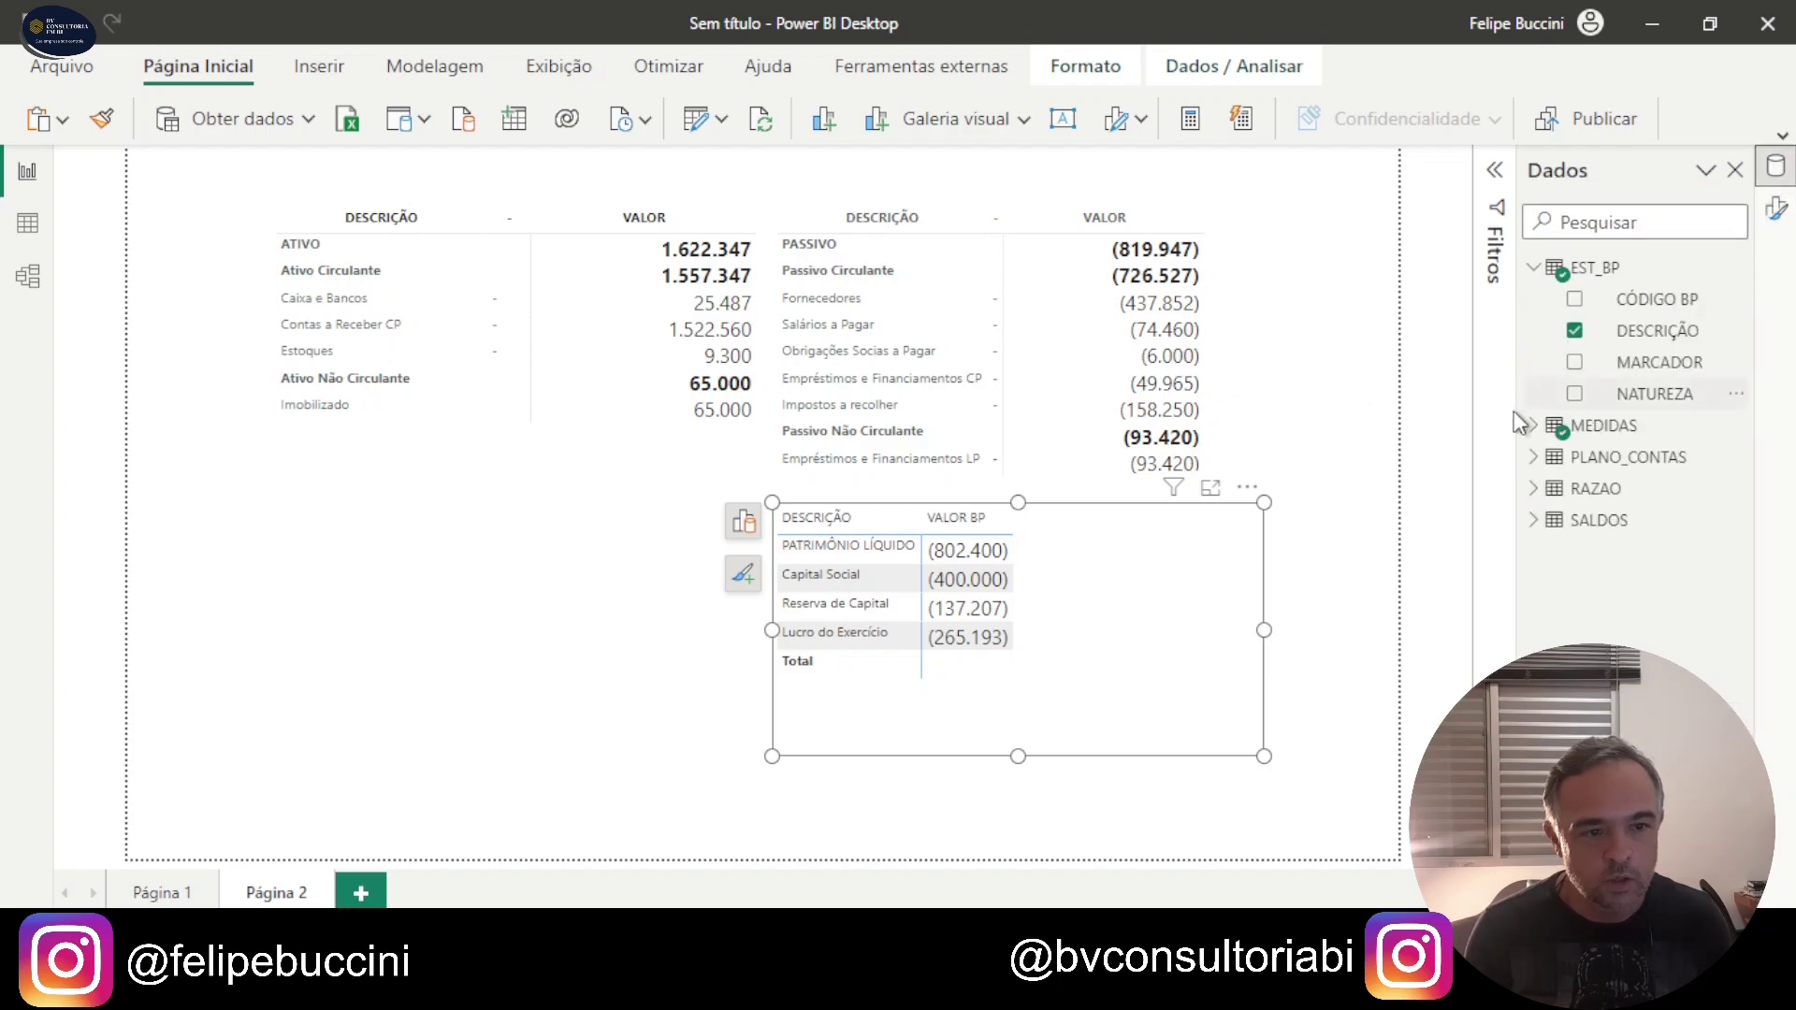
left_click_drag(1673, 374, 641, 795)
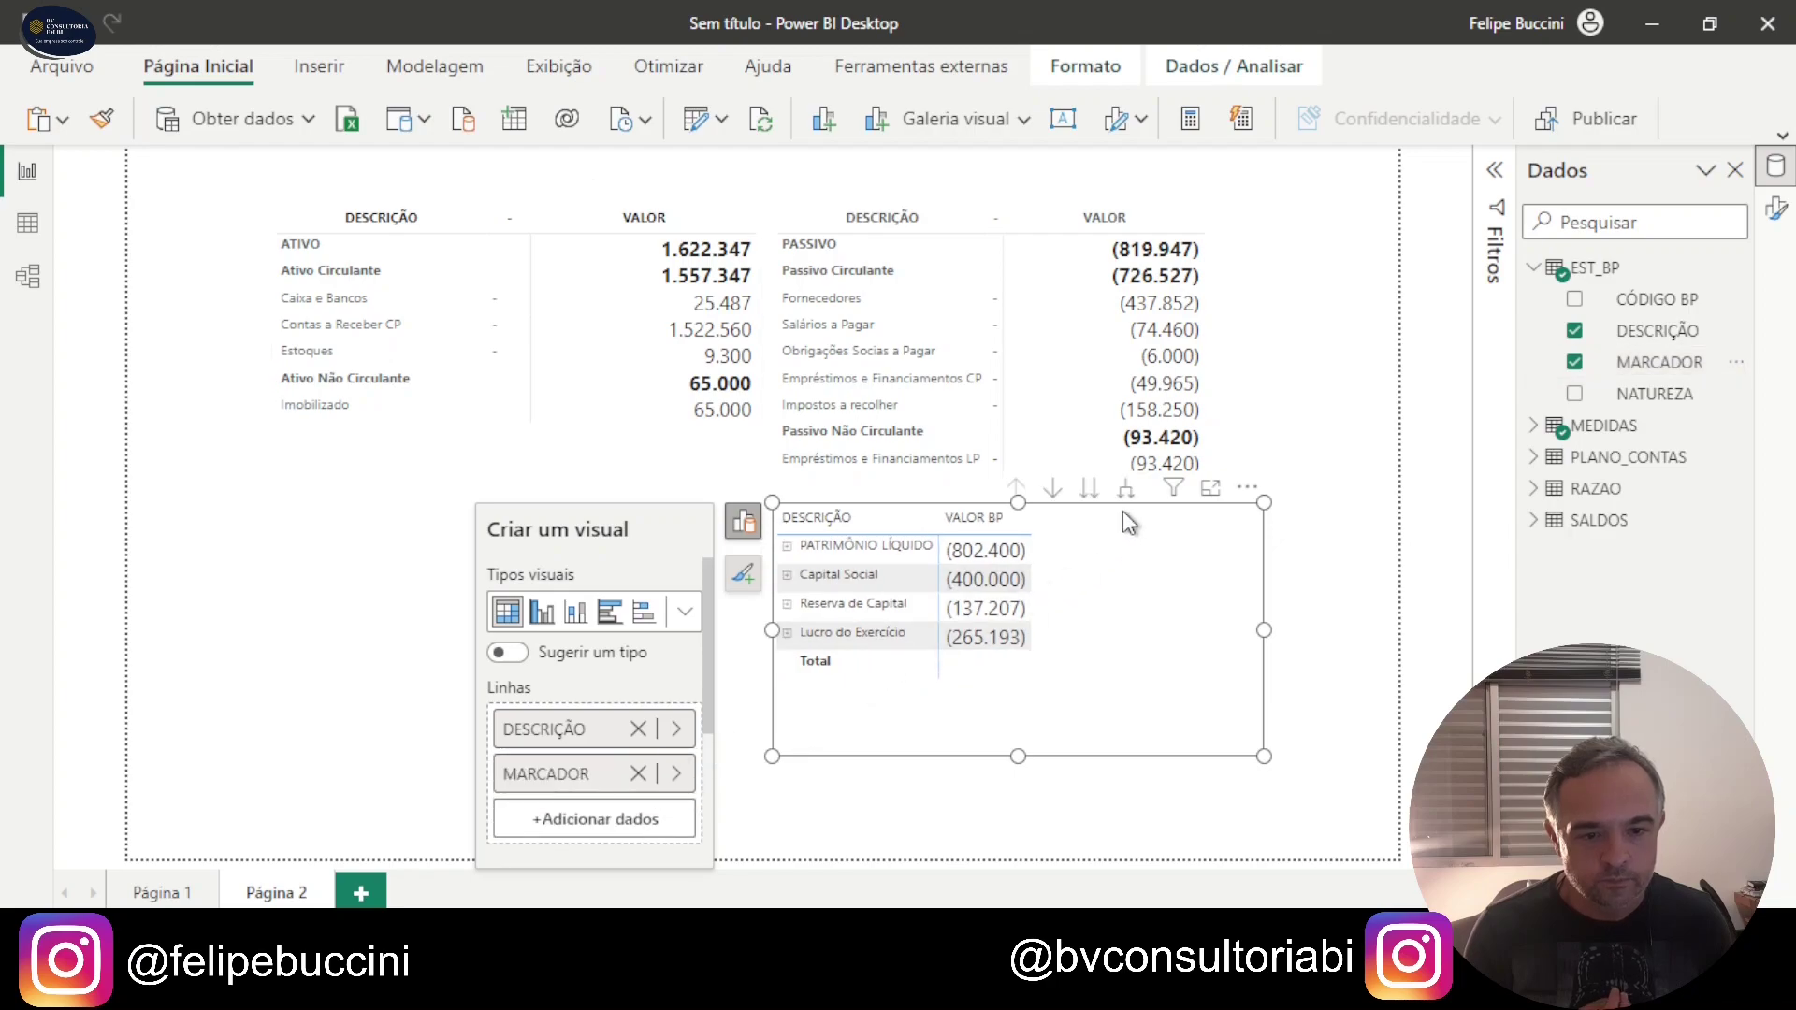
left_click(1534, 268)
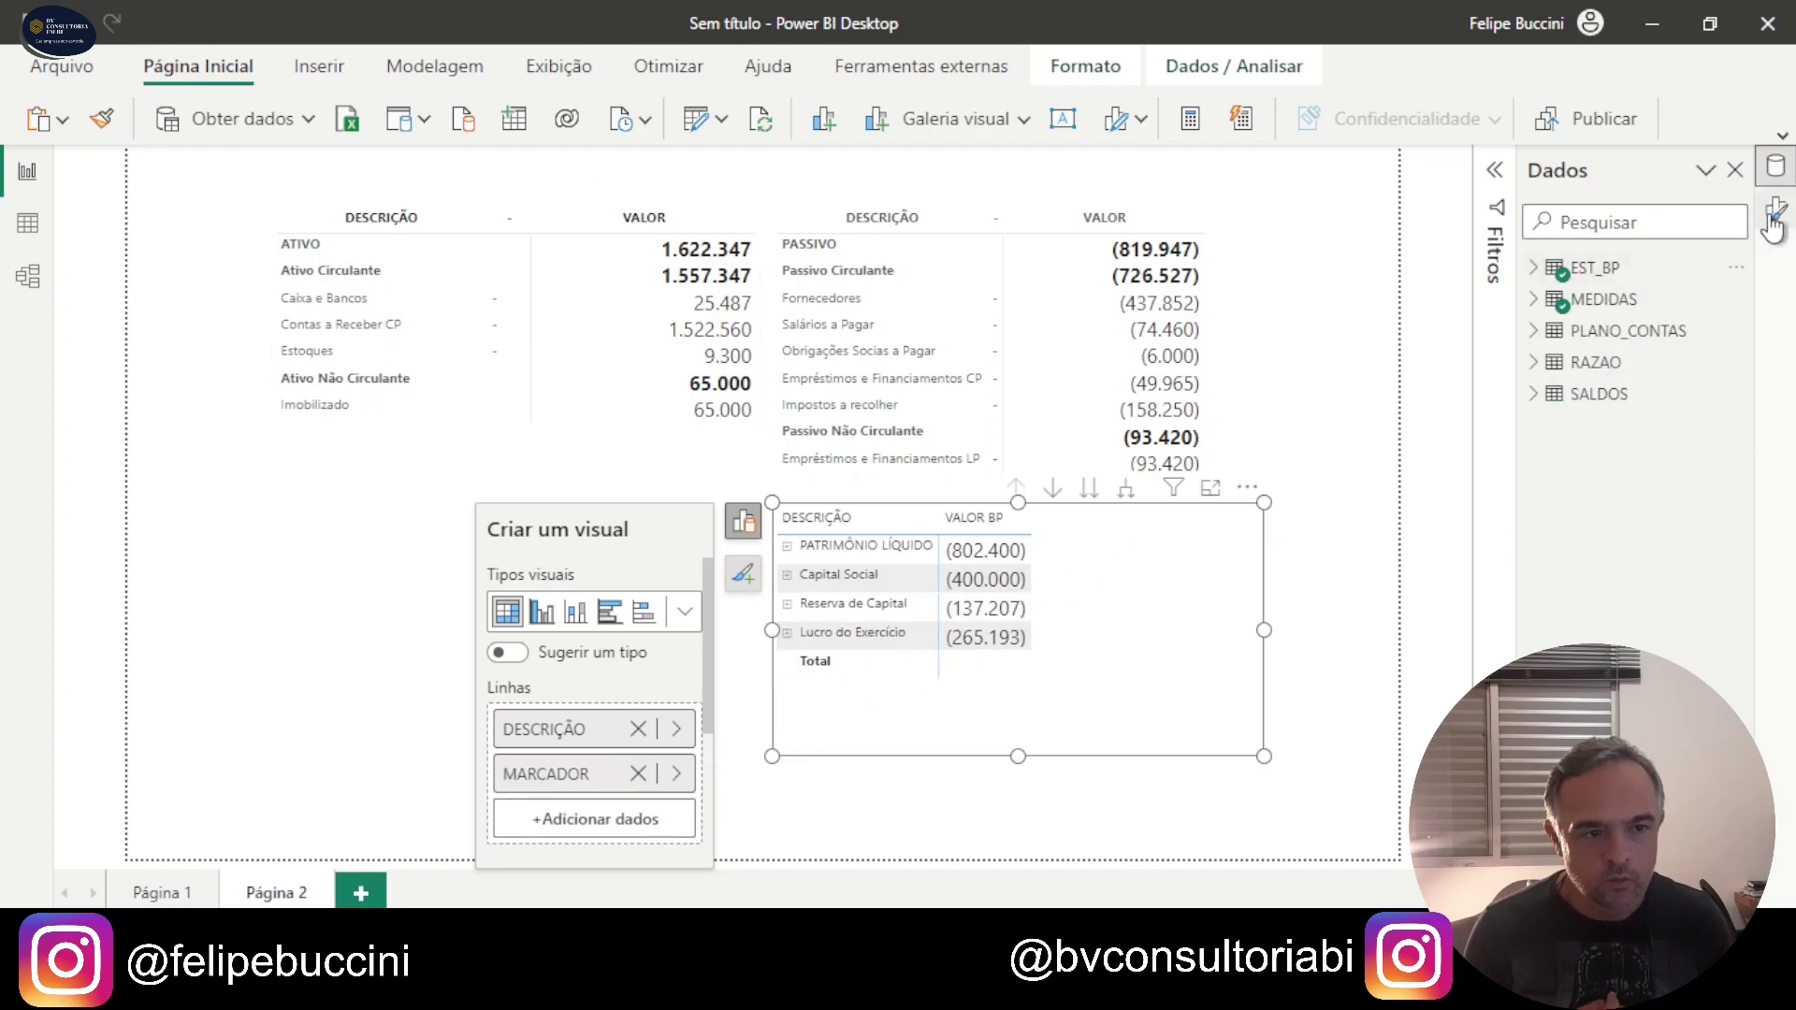
Step: Expand the equity matrix, turn off its stepped layout, row subtotals and +/- icons, and collapse the PATRIMÔNIO LÍQUIDO row
left_click(1775, 208)
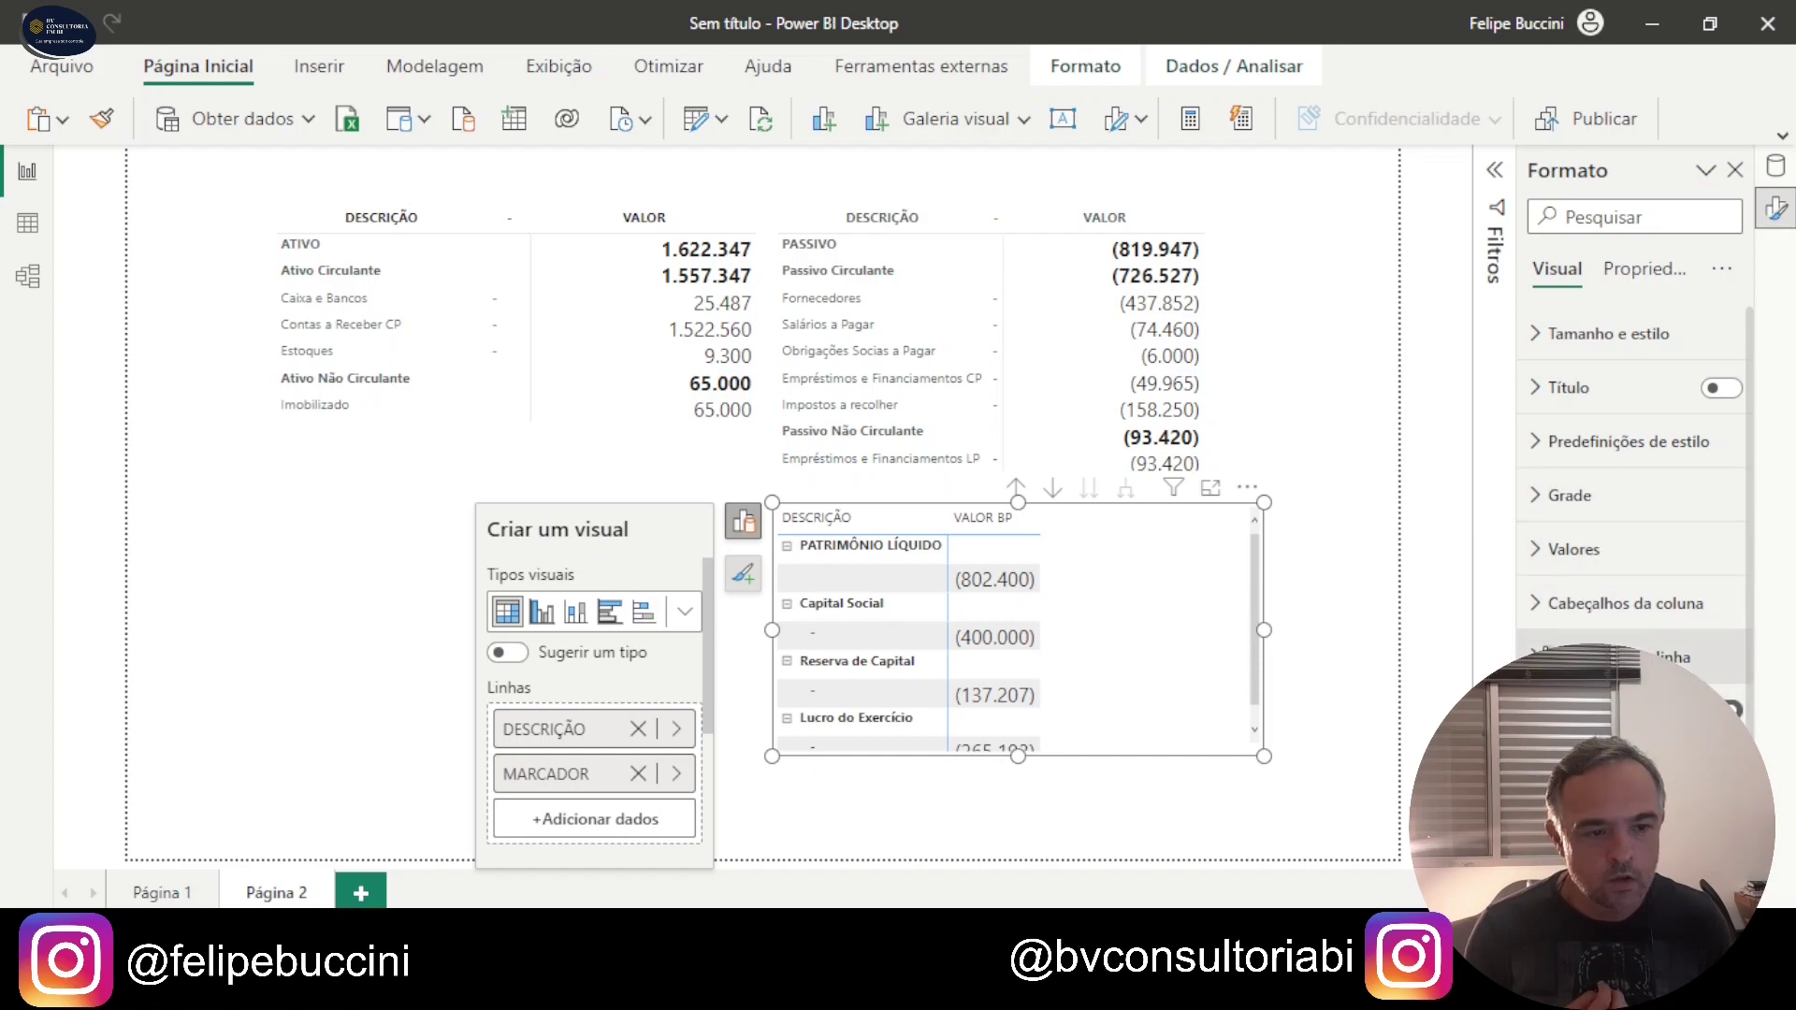
left_click(1590, 657)
scroll(1632, 524, "down", 2)
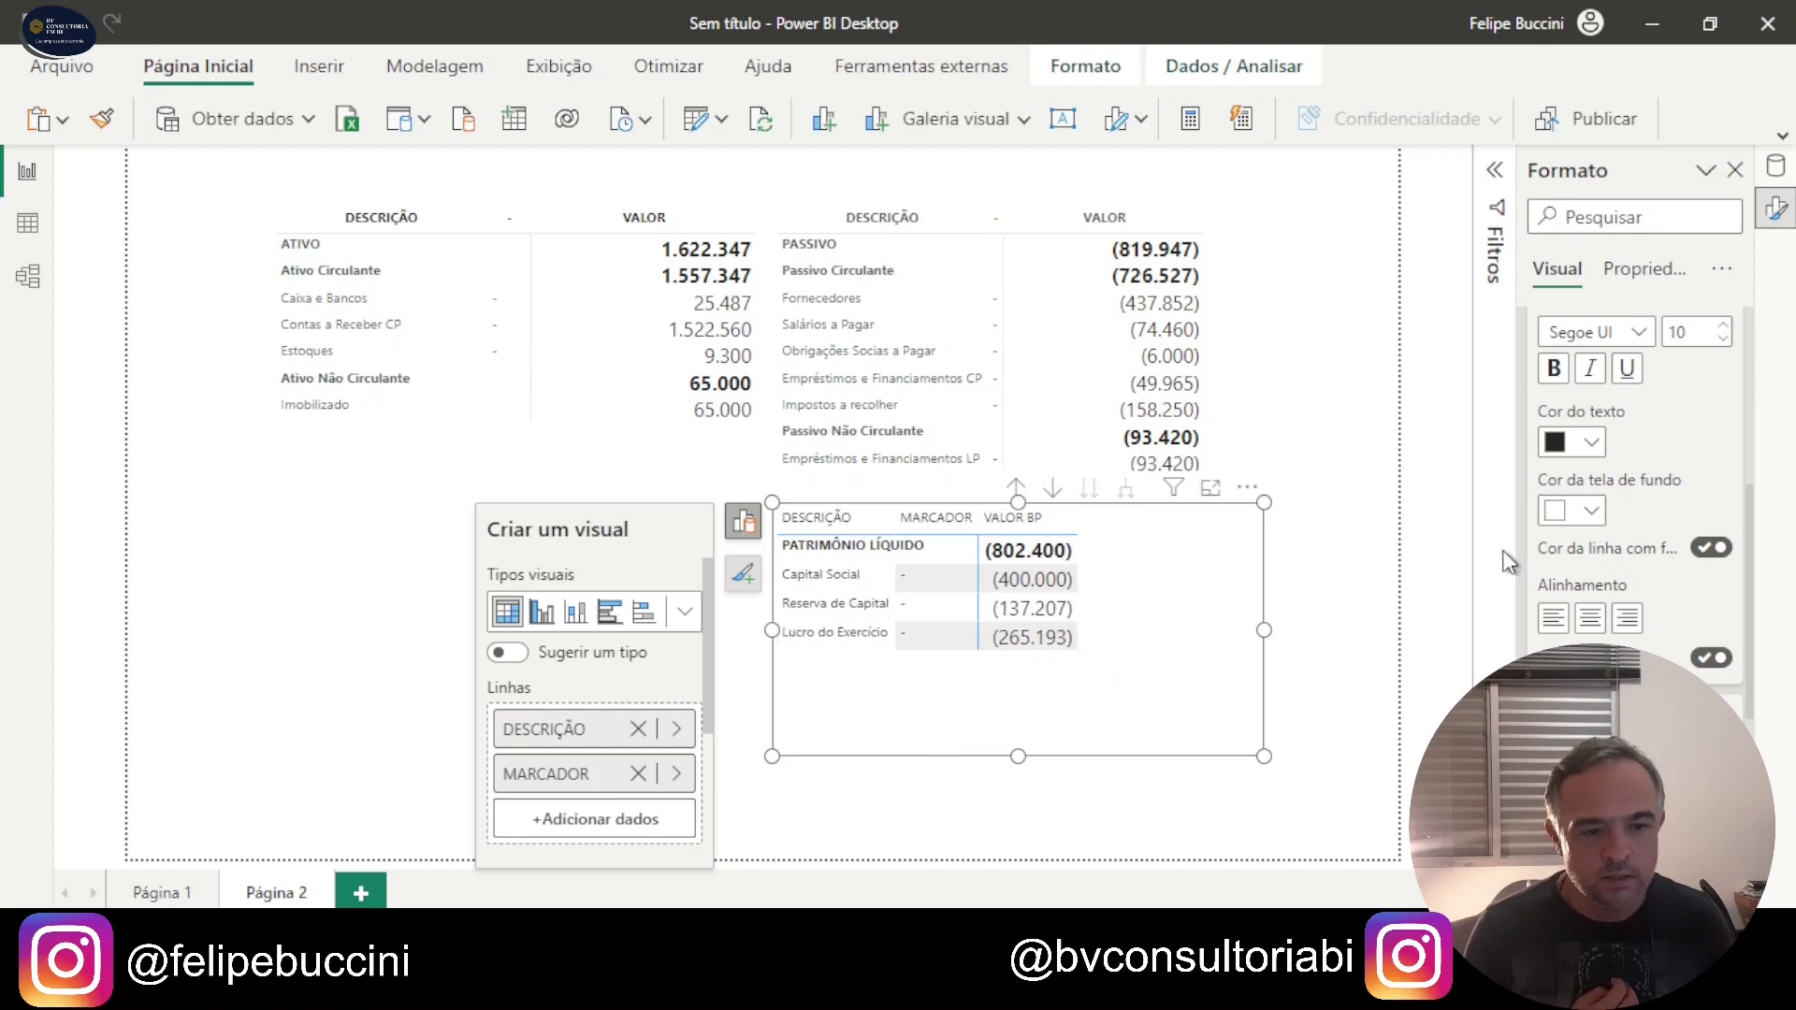
Step: Apply the Nenhum style preset to the equity matrix
scroll(1618, 547, "up", 5)
left_click(1544, 553)
left_click(1548, 444)
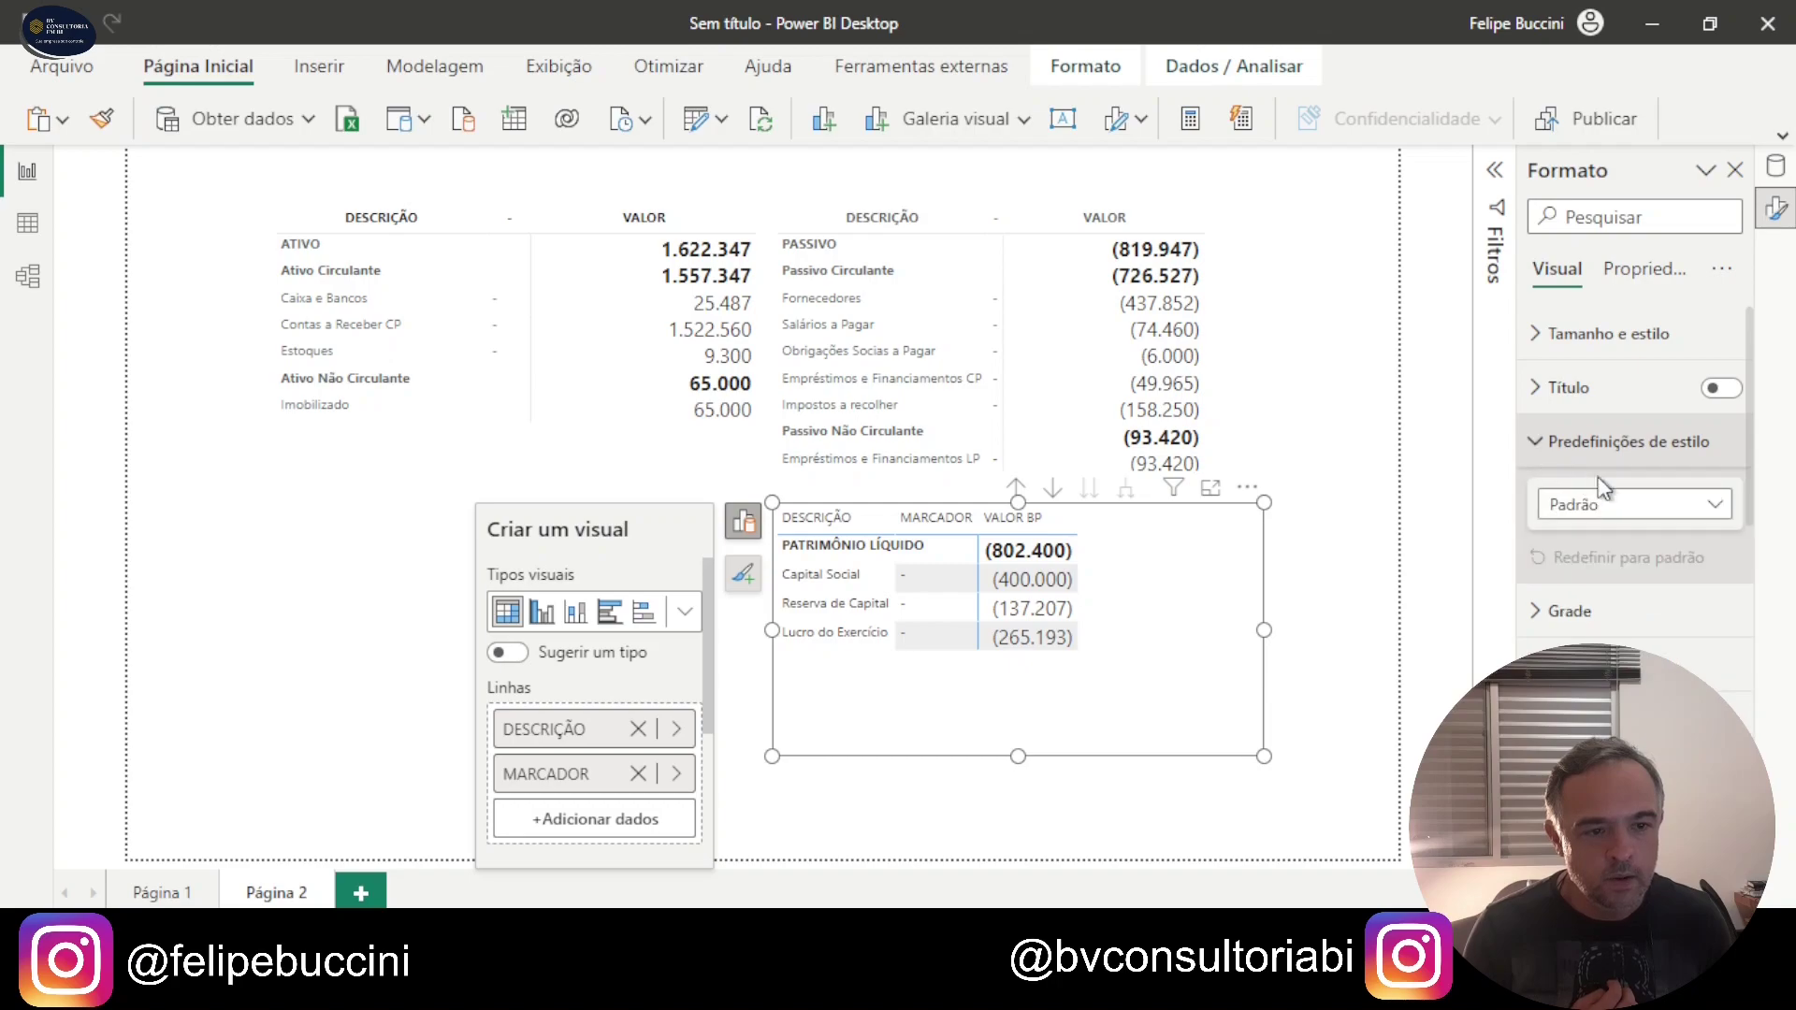
left_click(1633, 516)
left_click(1534, 567)
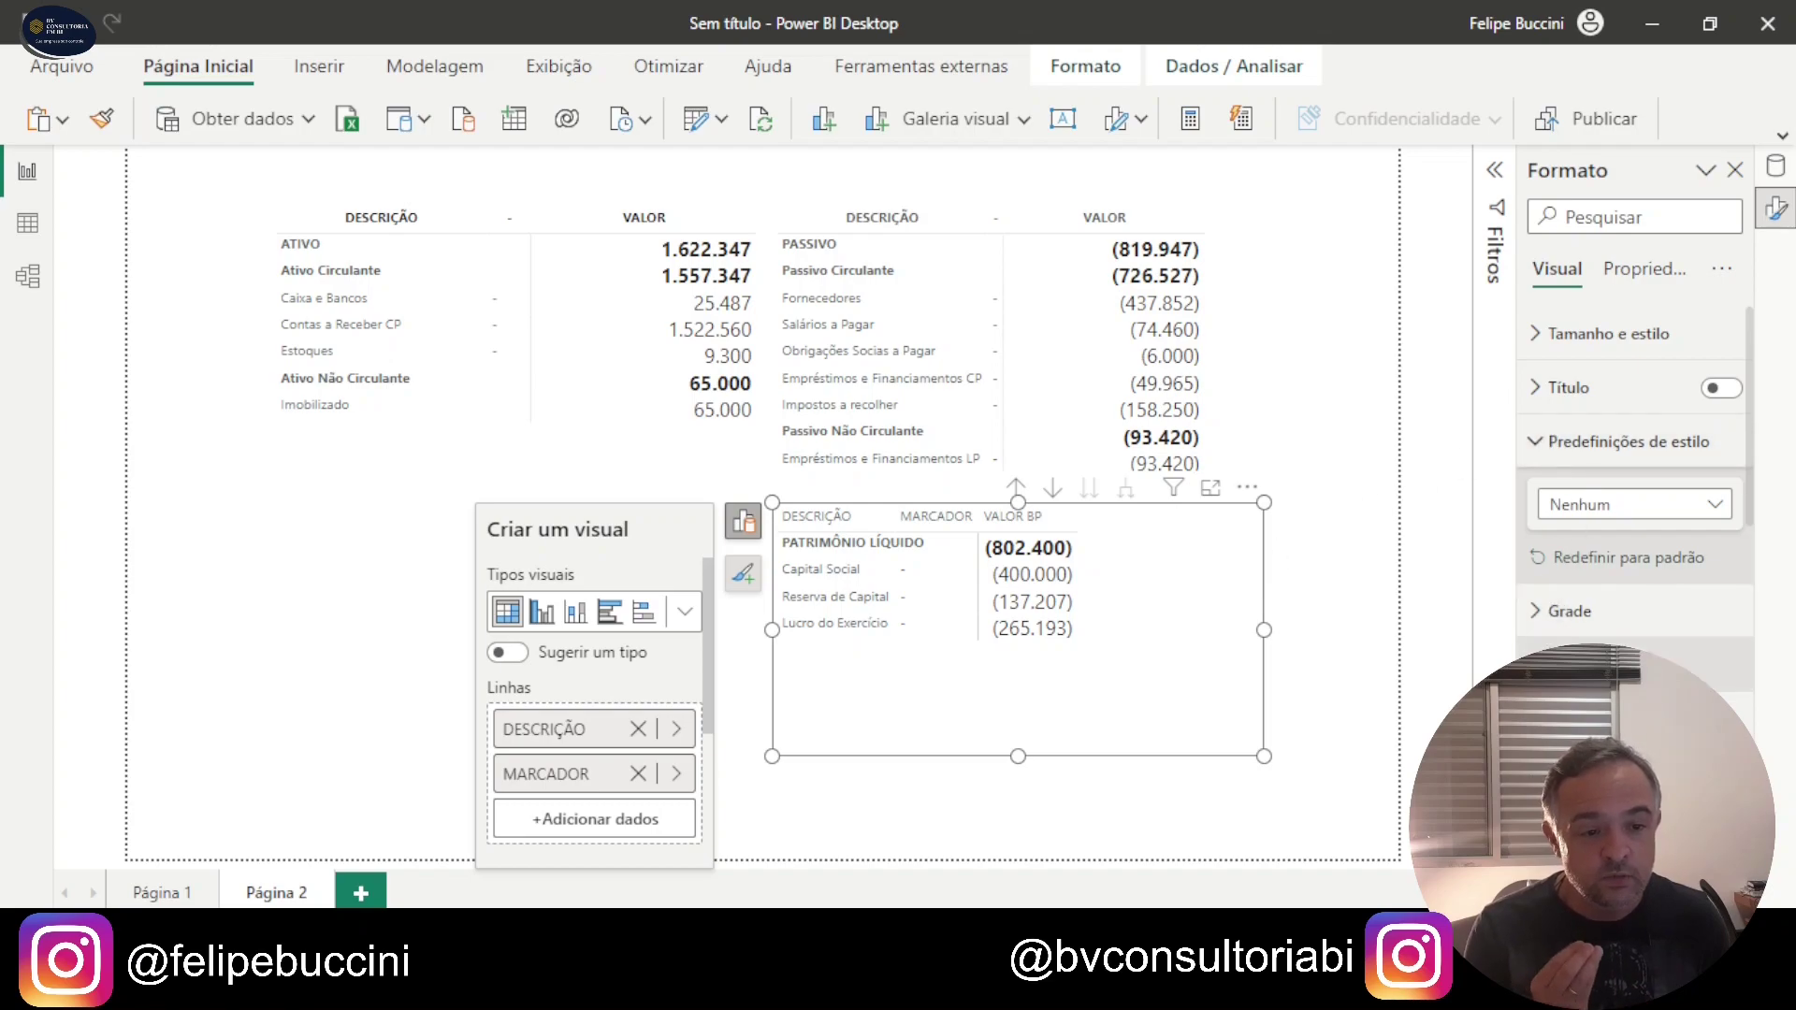
Step: Set the column header text colour of the equity matrix to white so the headers blend into the background
scroll(1683, 628, "down", 3)
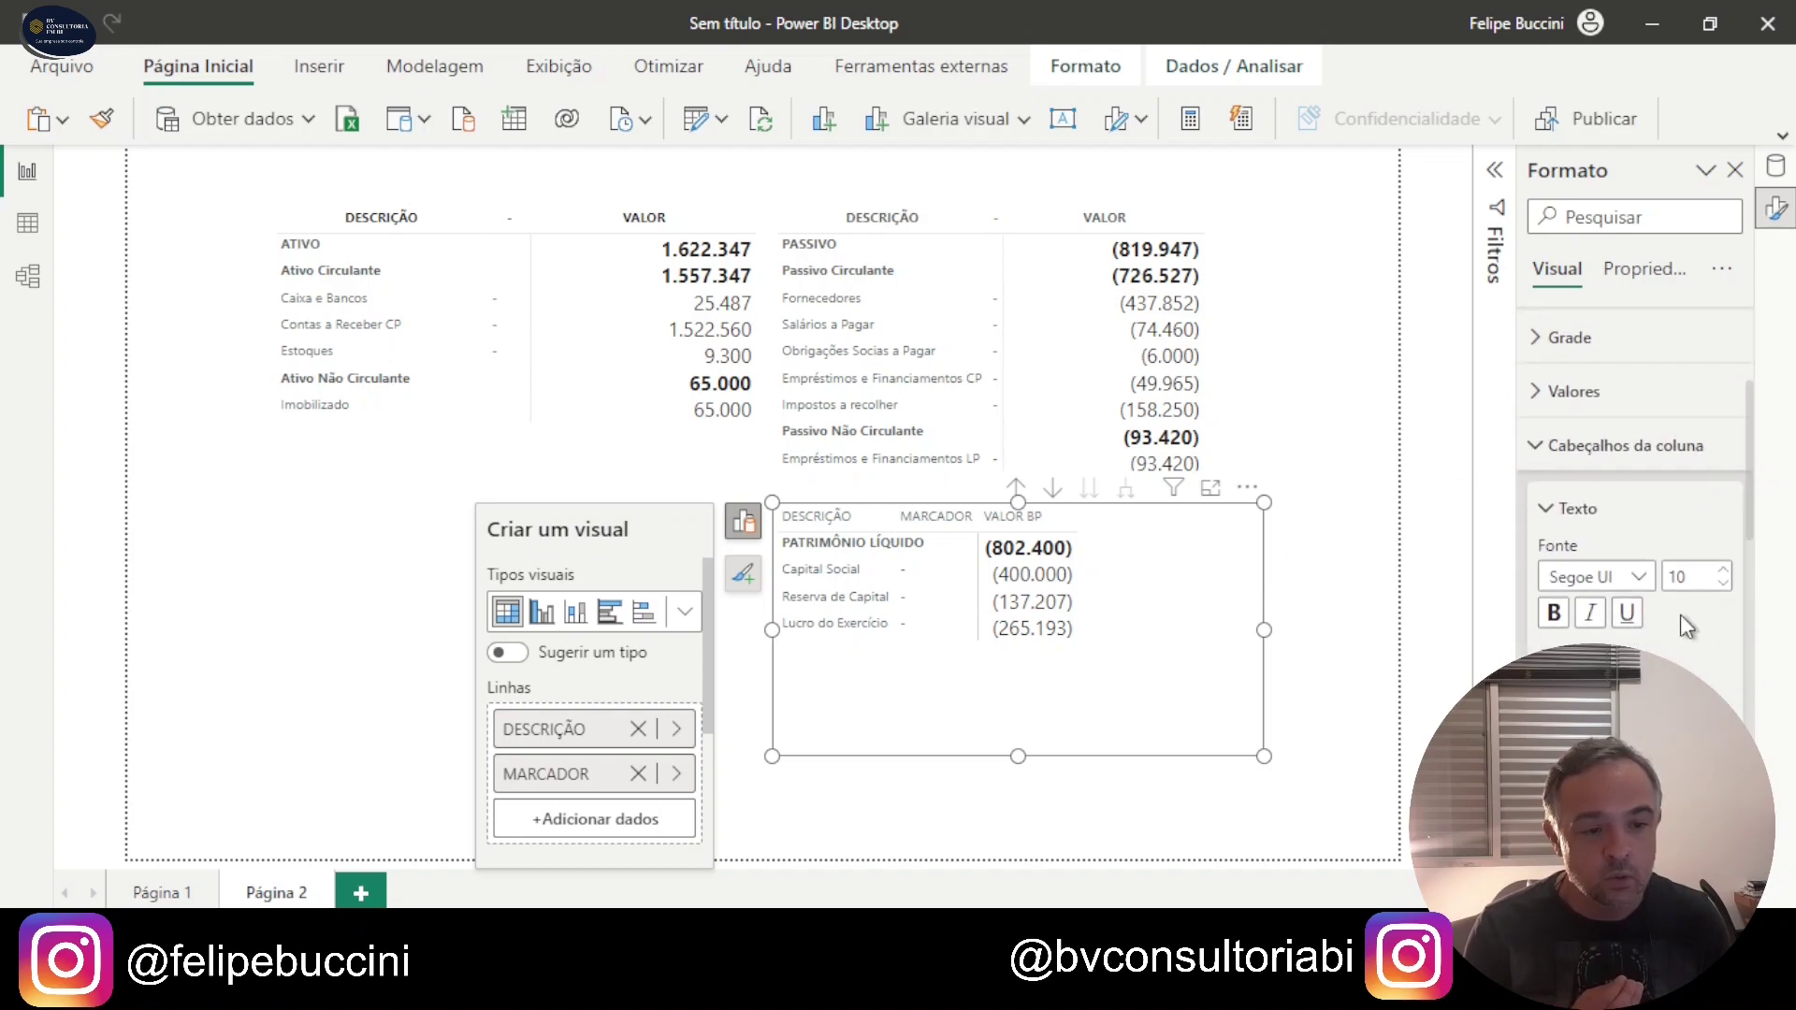
left_click(1571, 693)
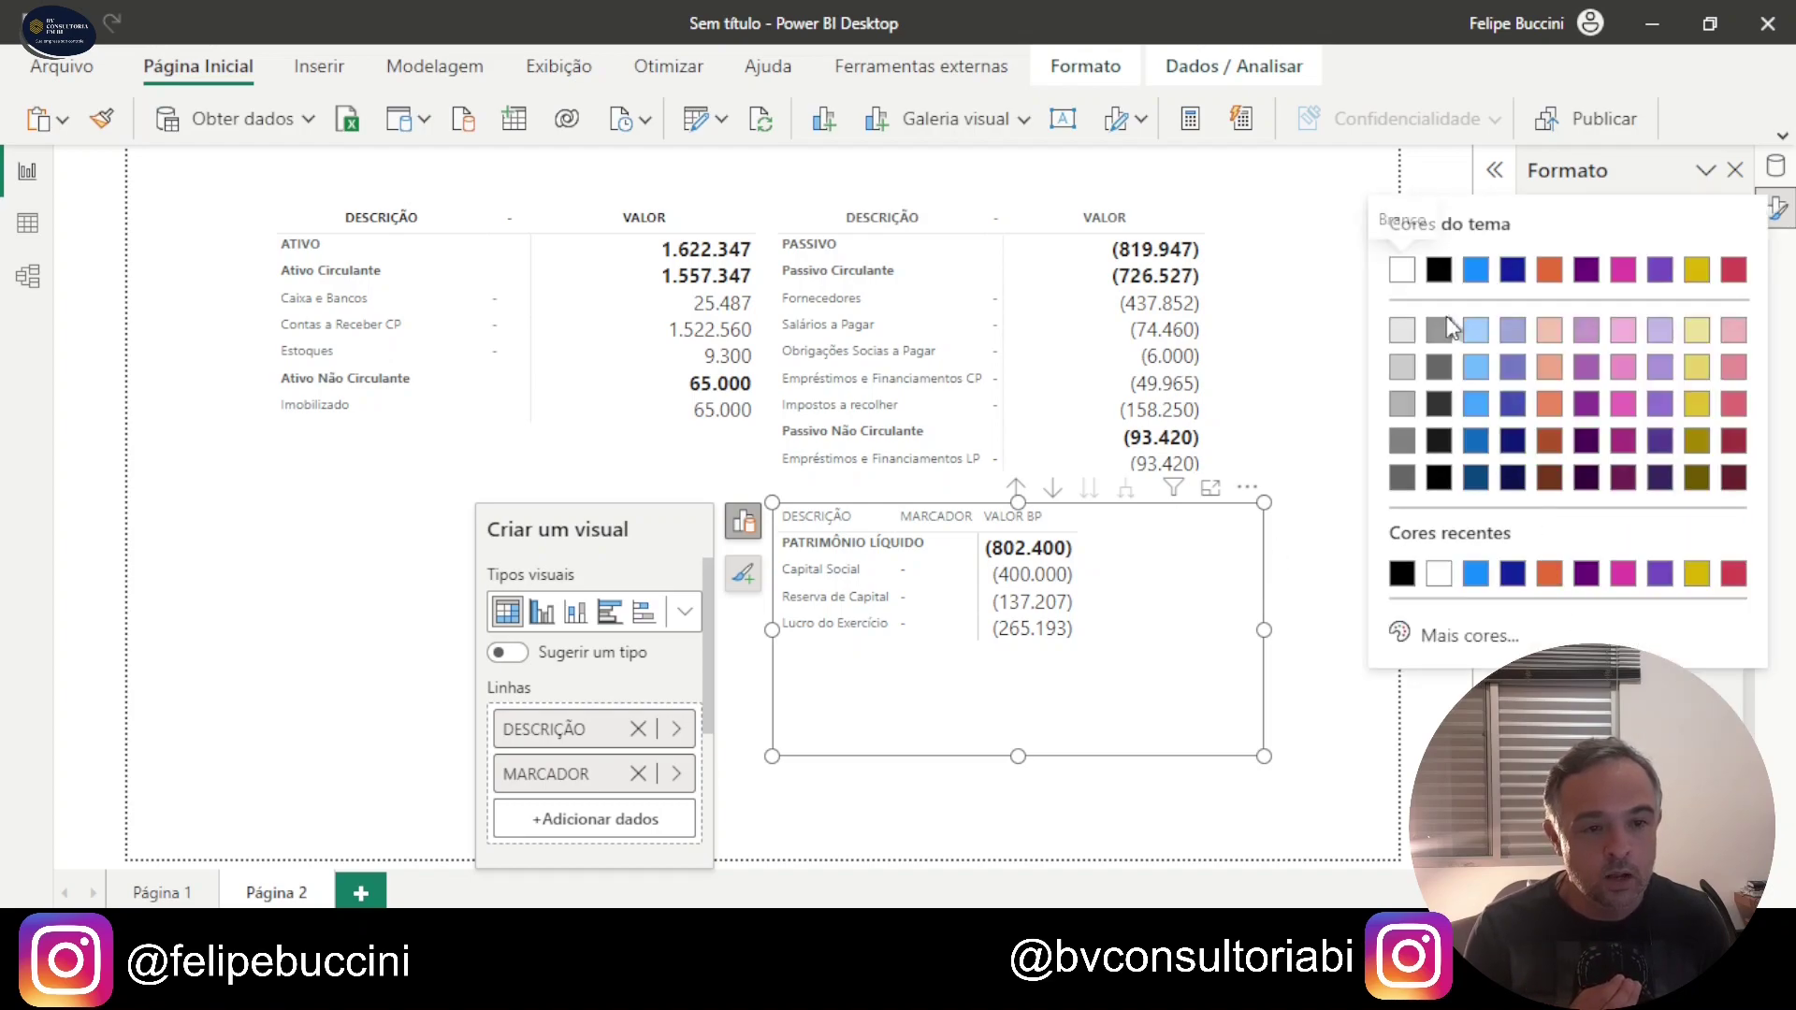
left_click(1390, 268)
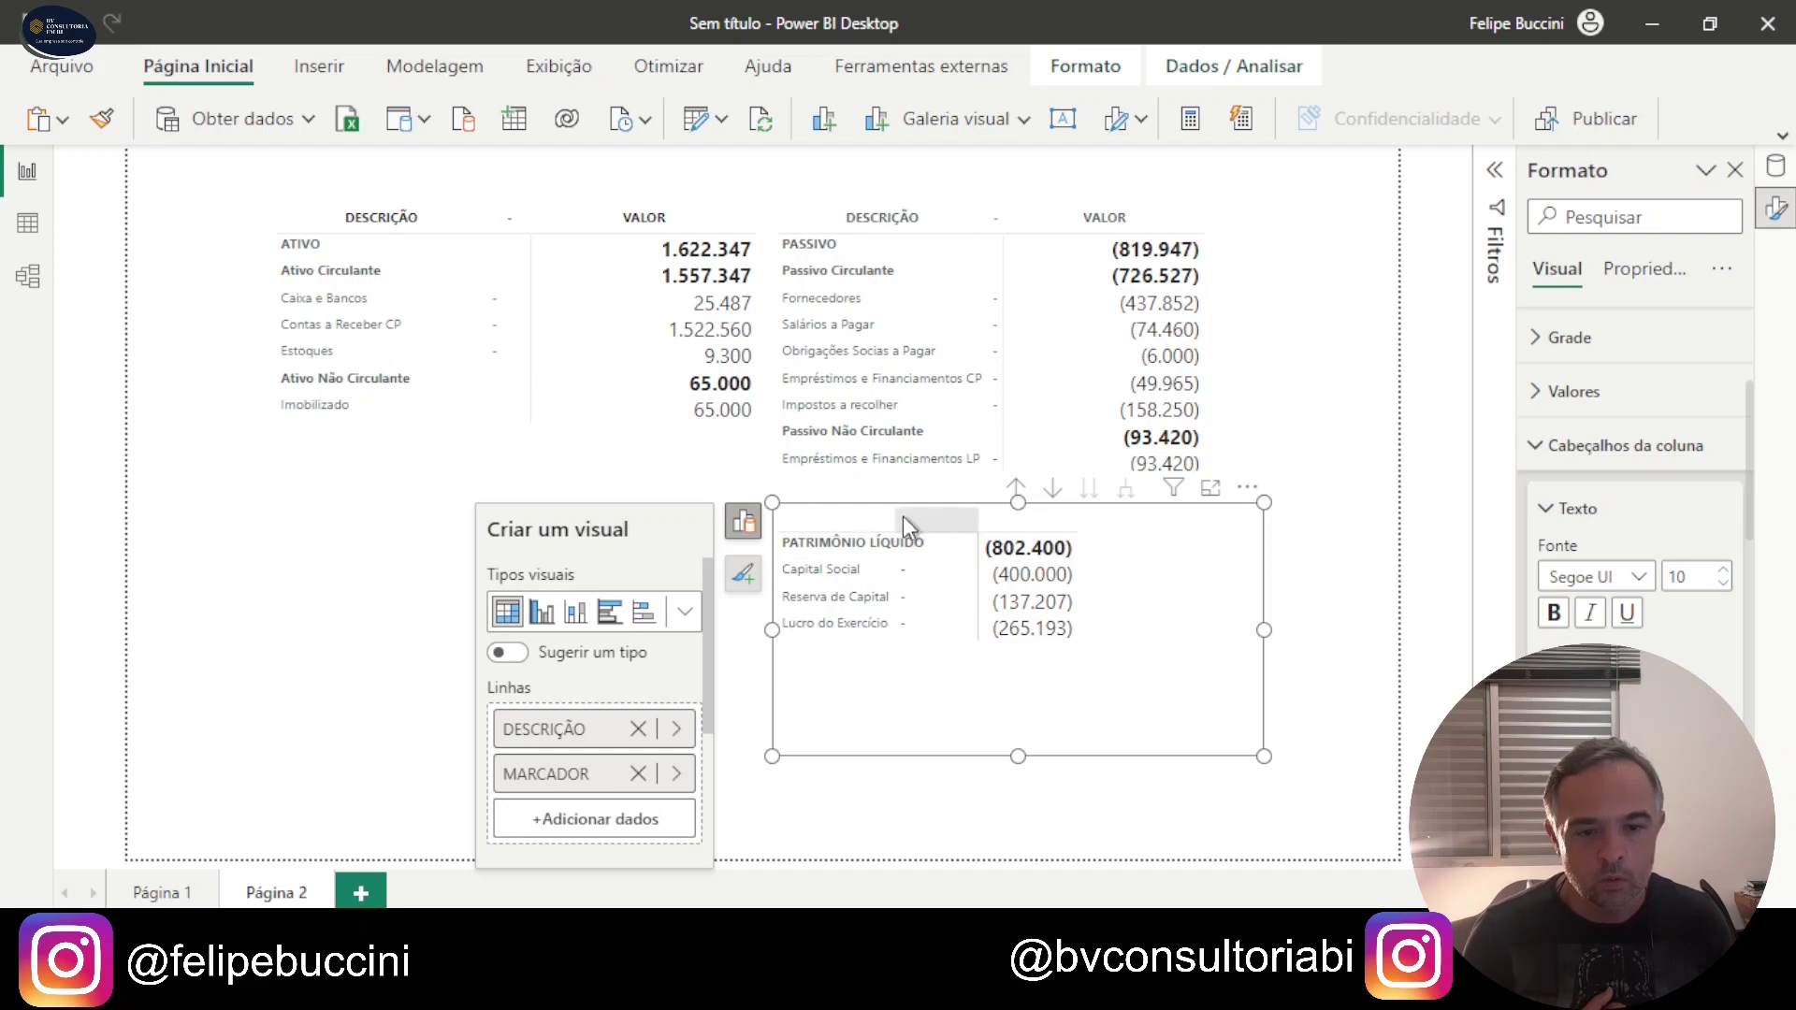
Step: Resize the description, marker and value columns of the equity matrix to line up with the liabilities matrix above
mouse_move(902, 513)
left_mouse_down()
mouse_move(954, 514)
mouse_move(920, 514)
left_mouse_up()
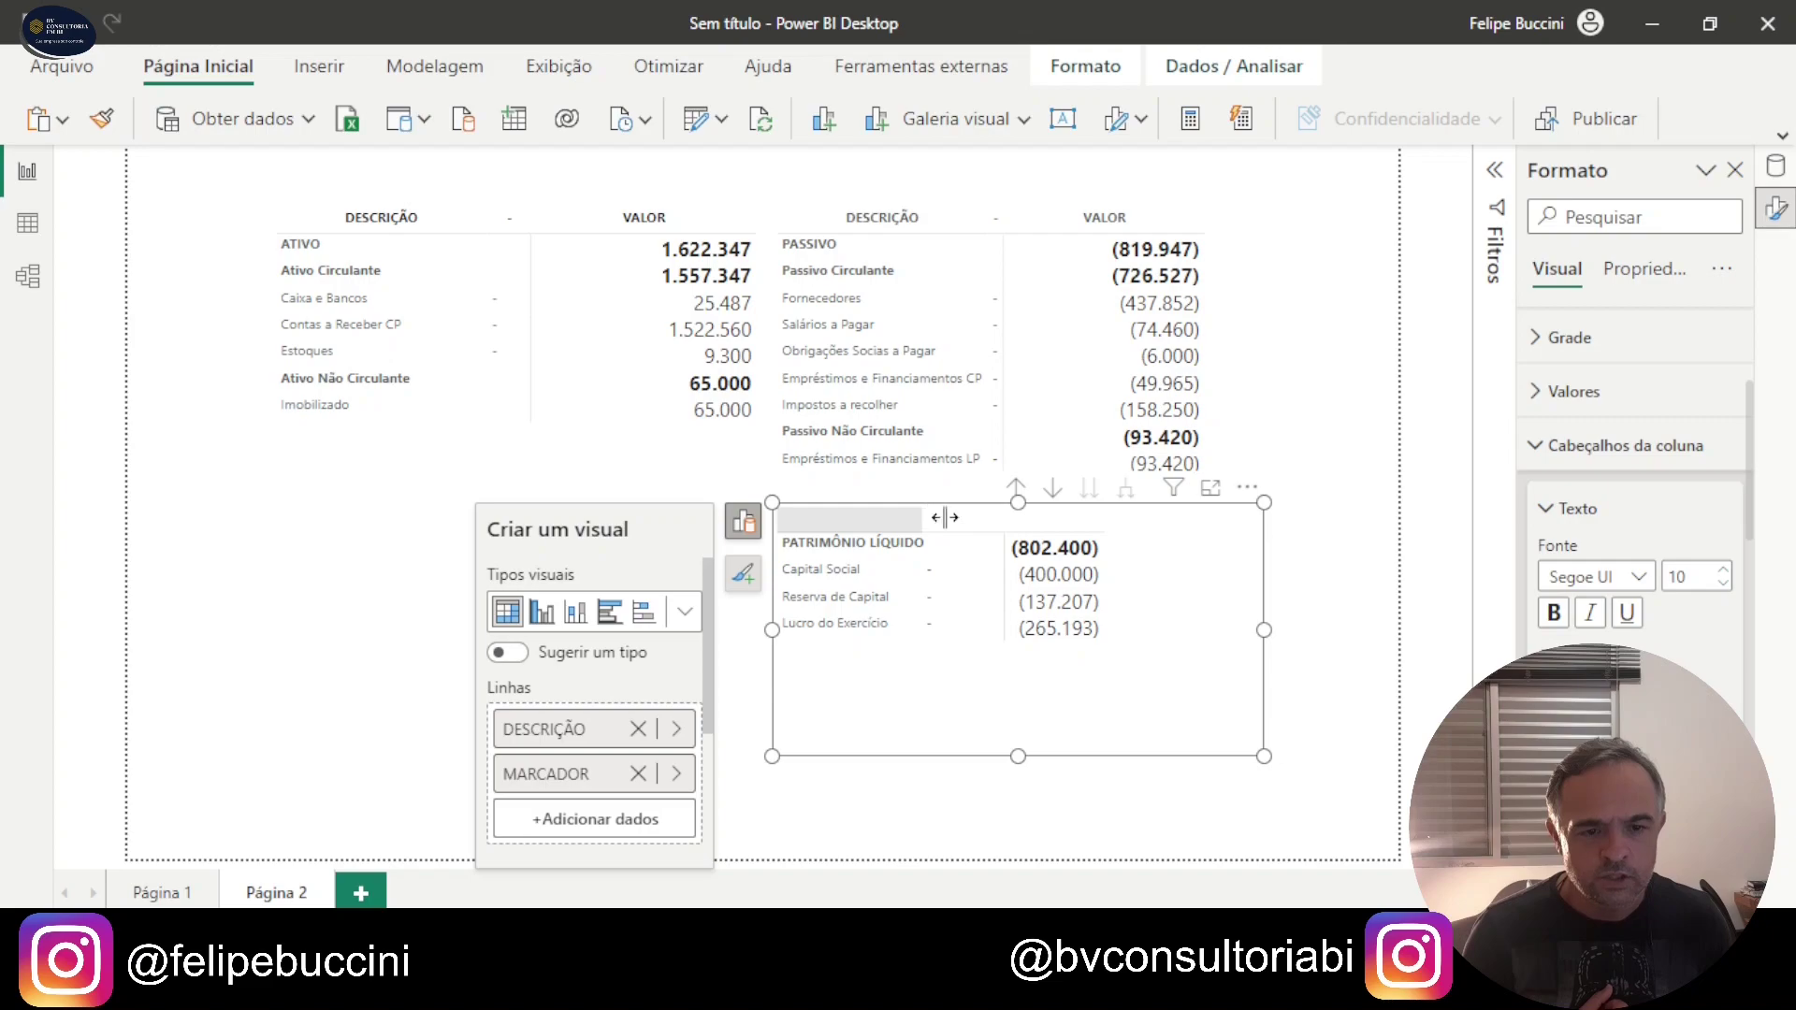
left_click_drag(1117, 520, 1201, 522)
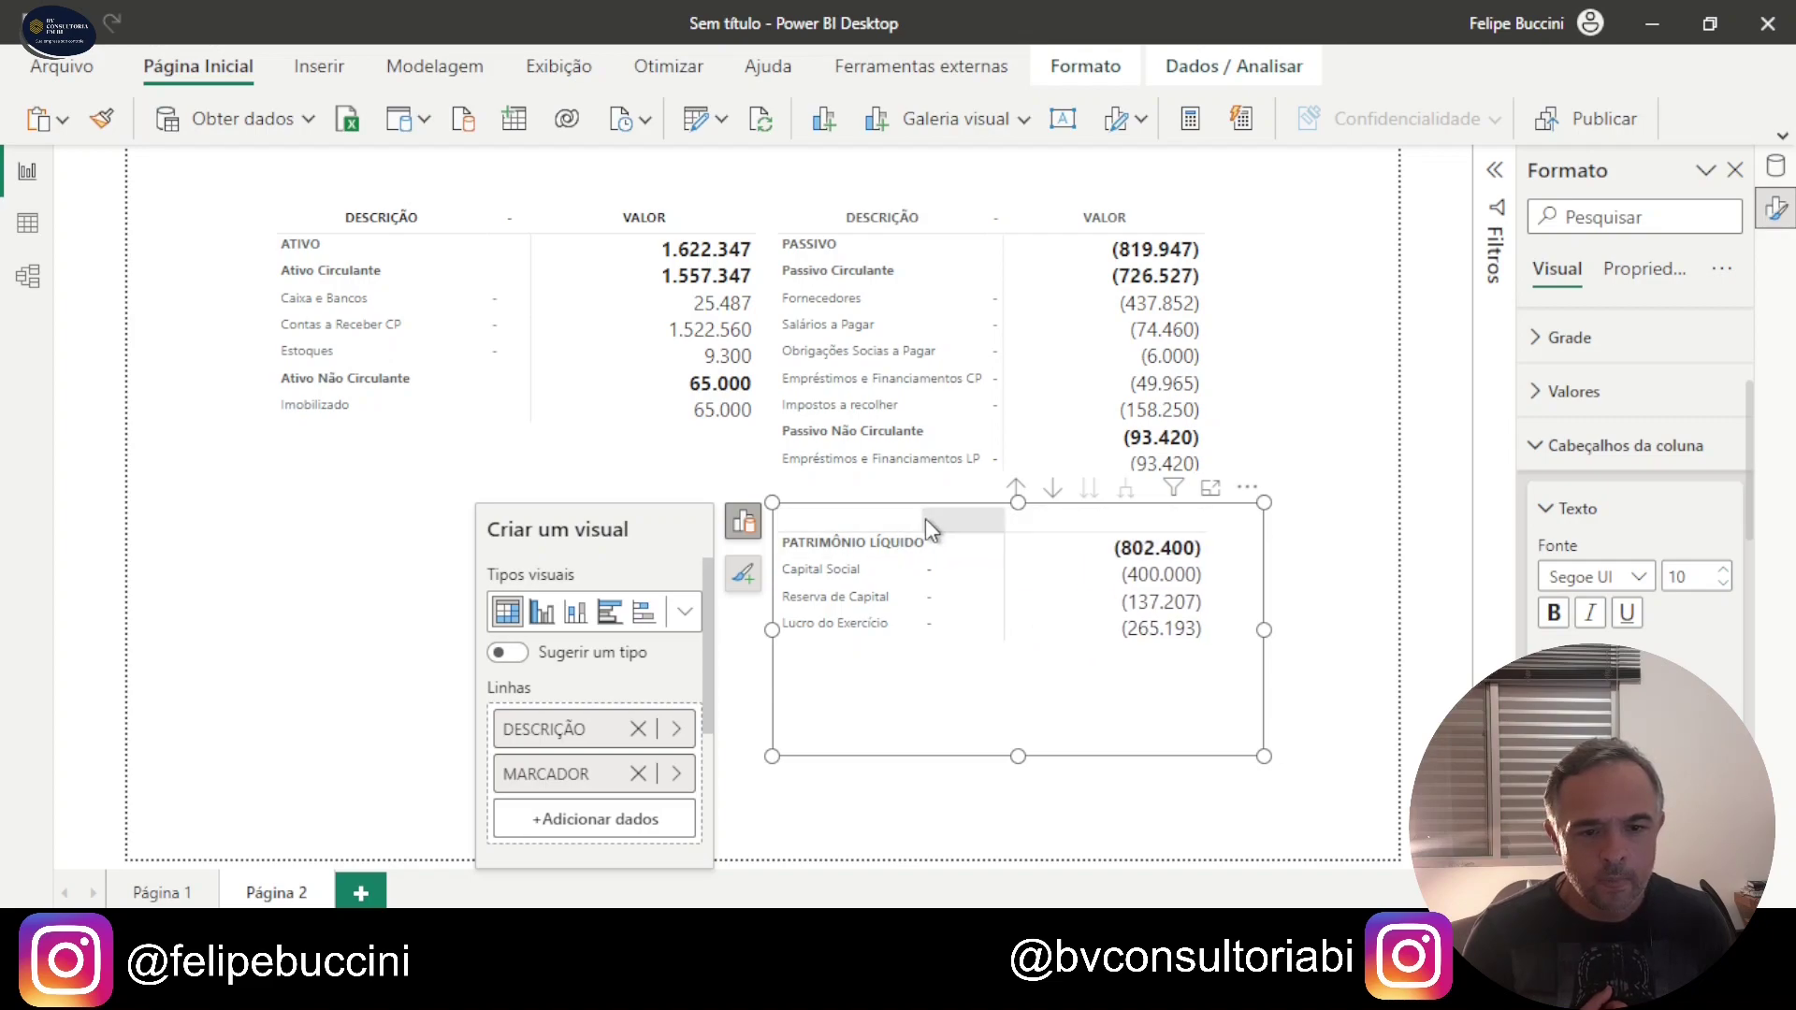
left_click_drag(923, 518, 977, 520)
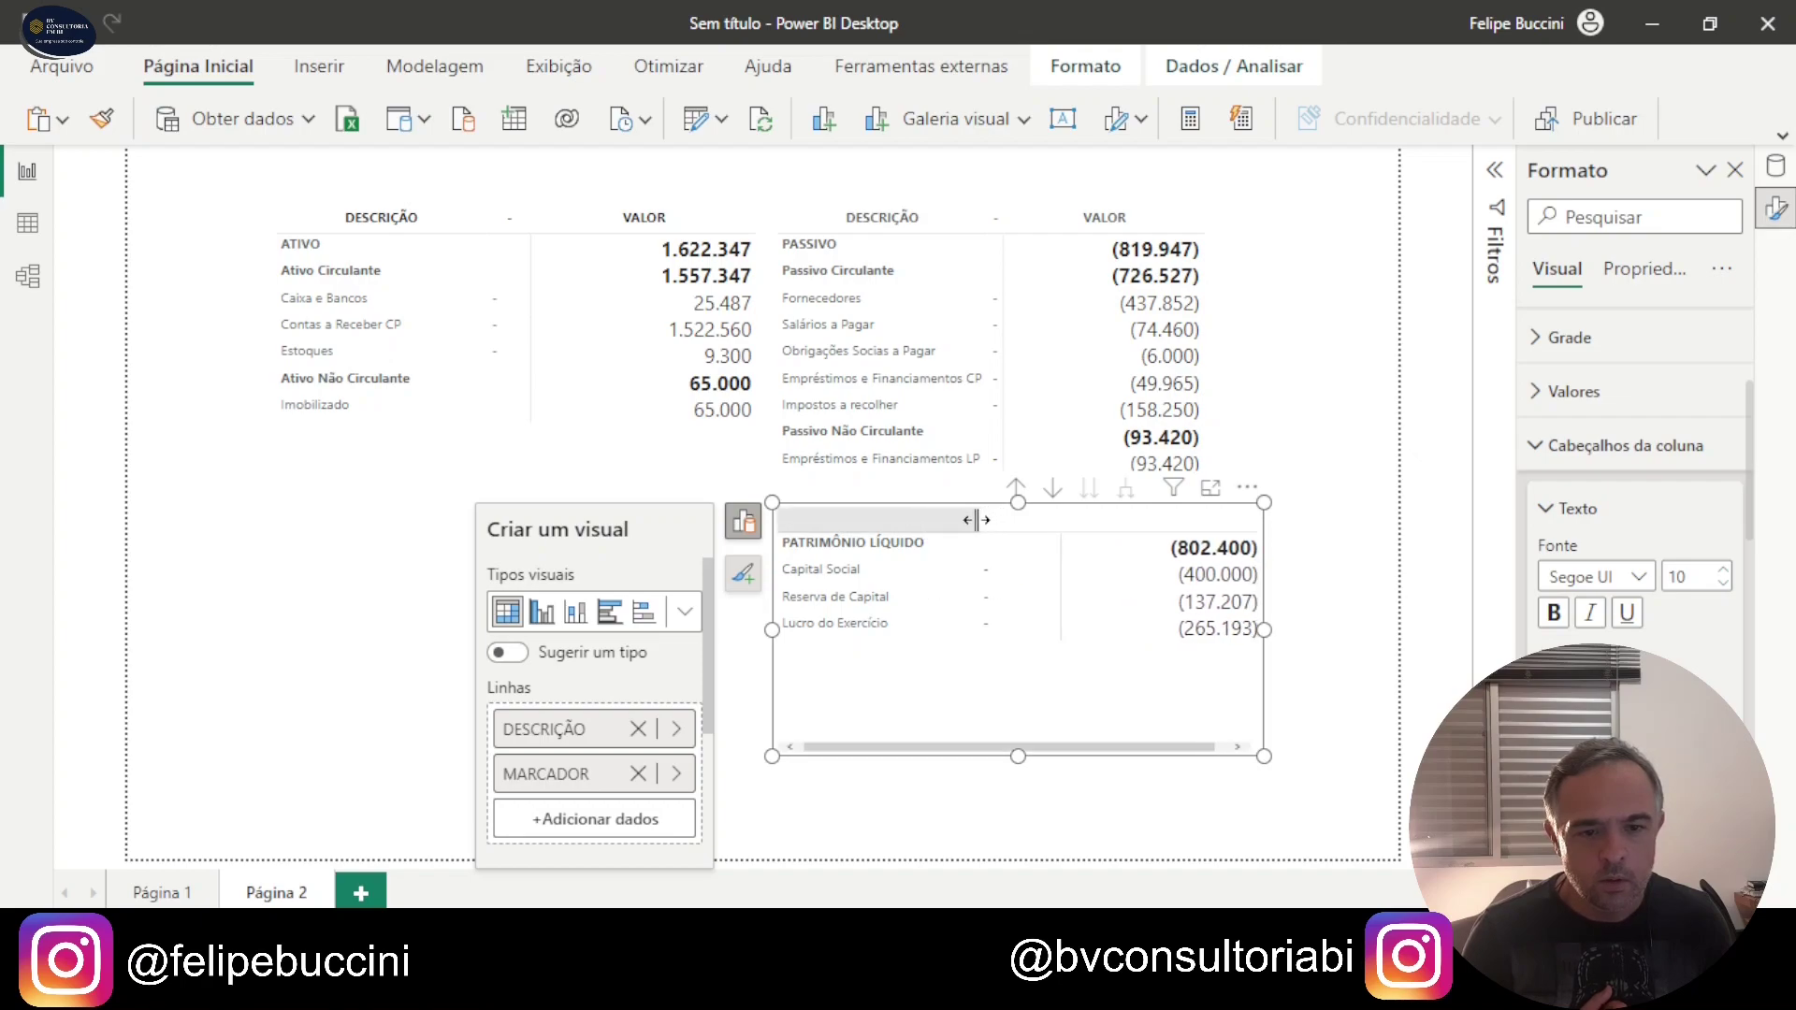
left_click_drag(1050, 521, 1003, 522)
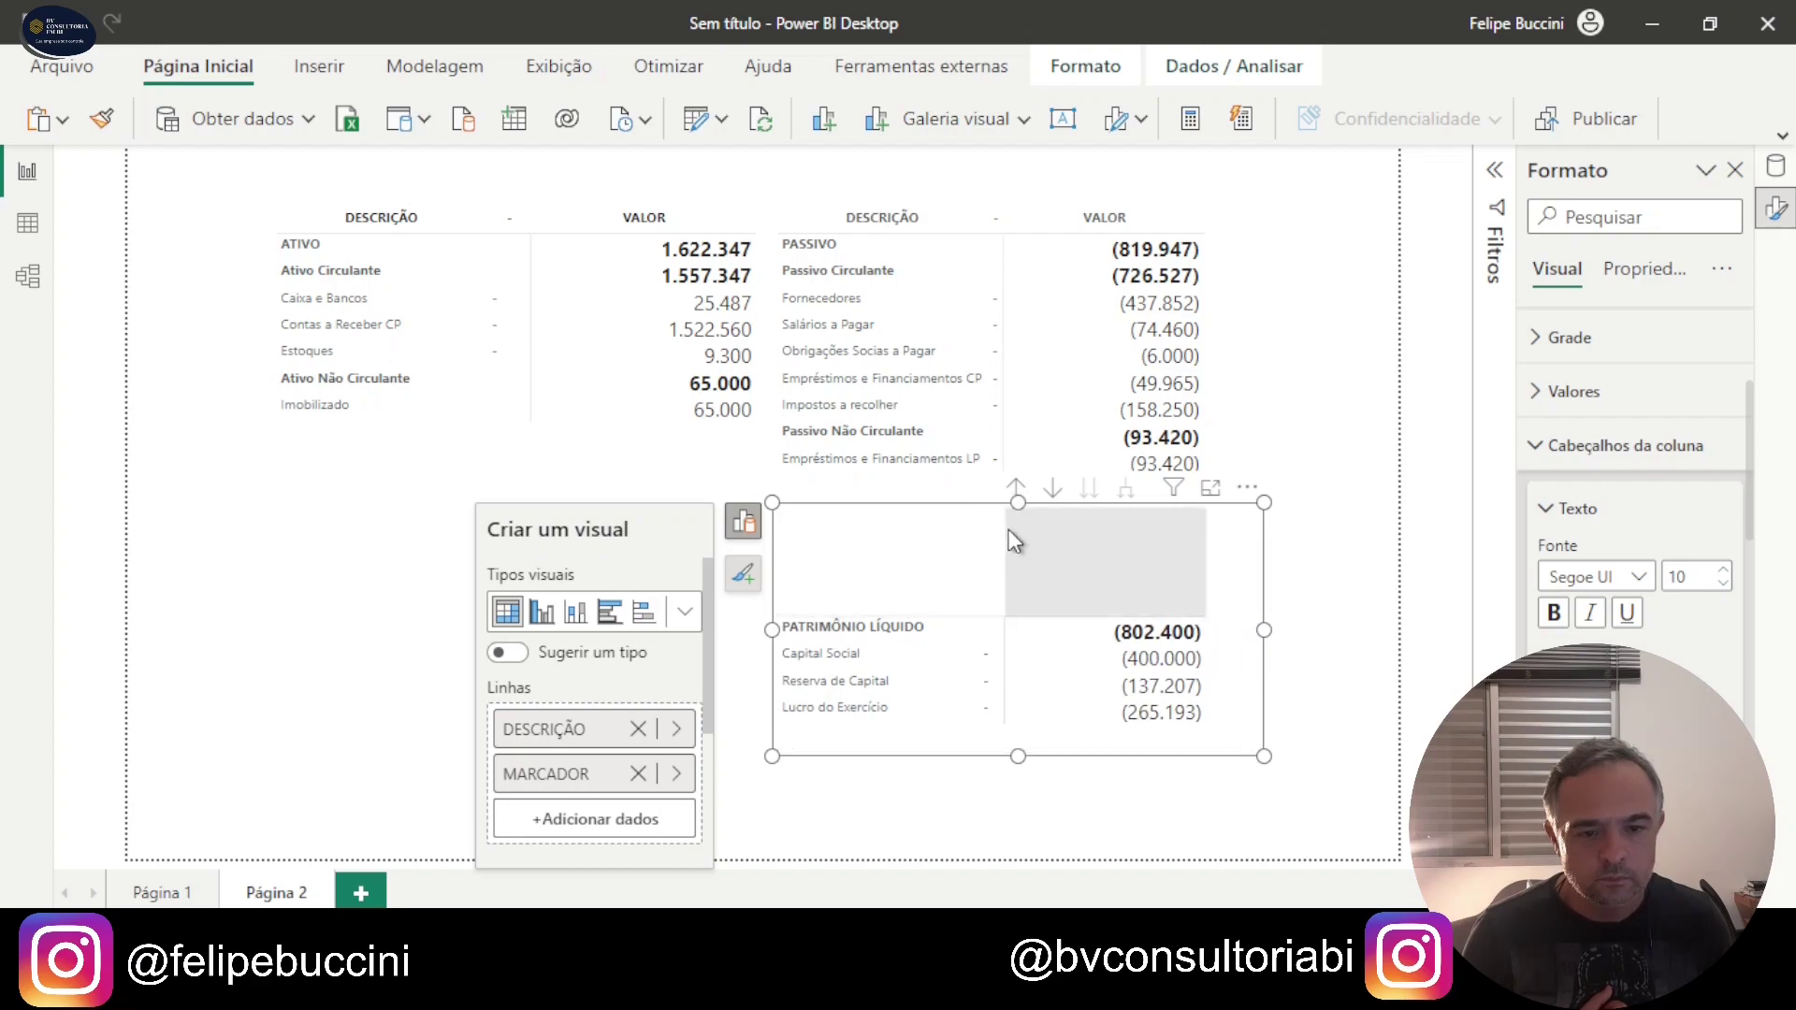
Step: Rename the MARCADOR row field of the equity matrix as "-" and deselect the matrix
double_click(539, 784)
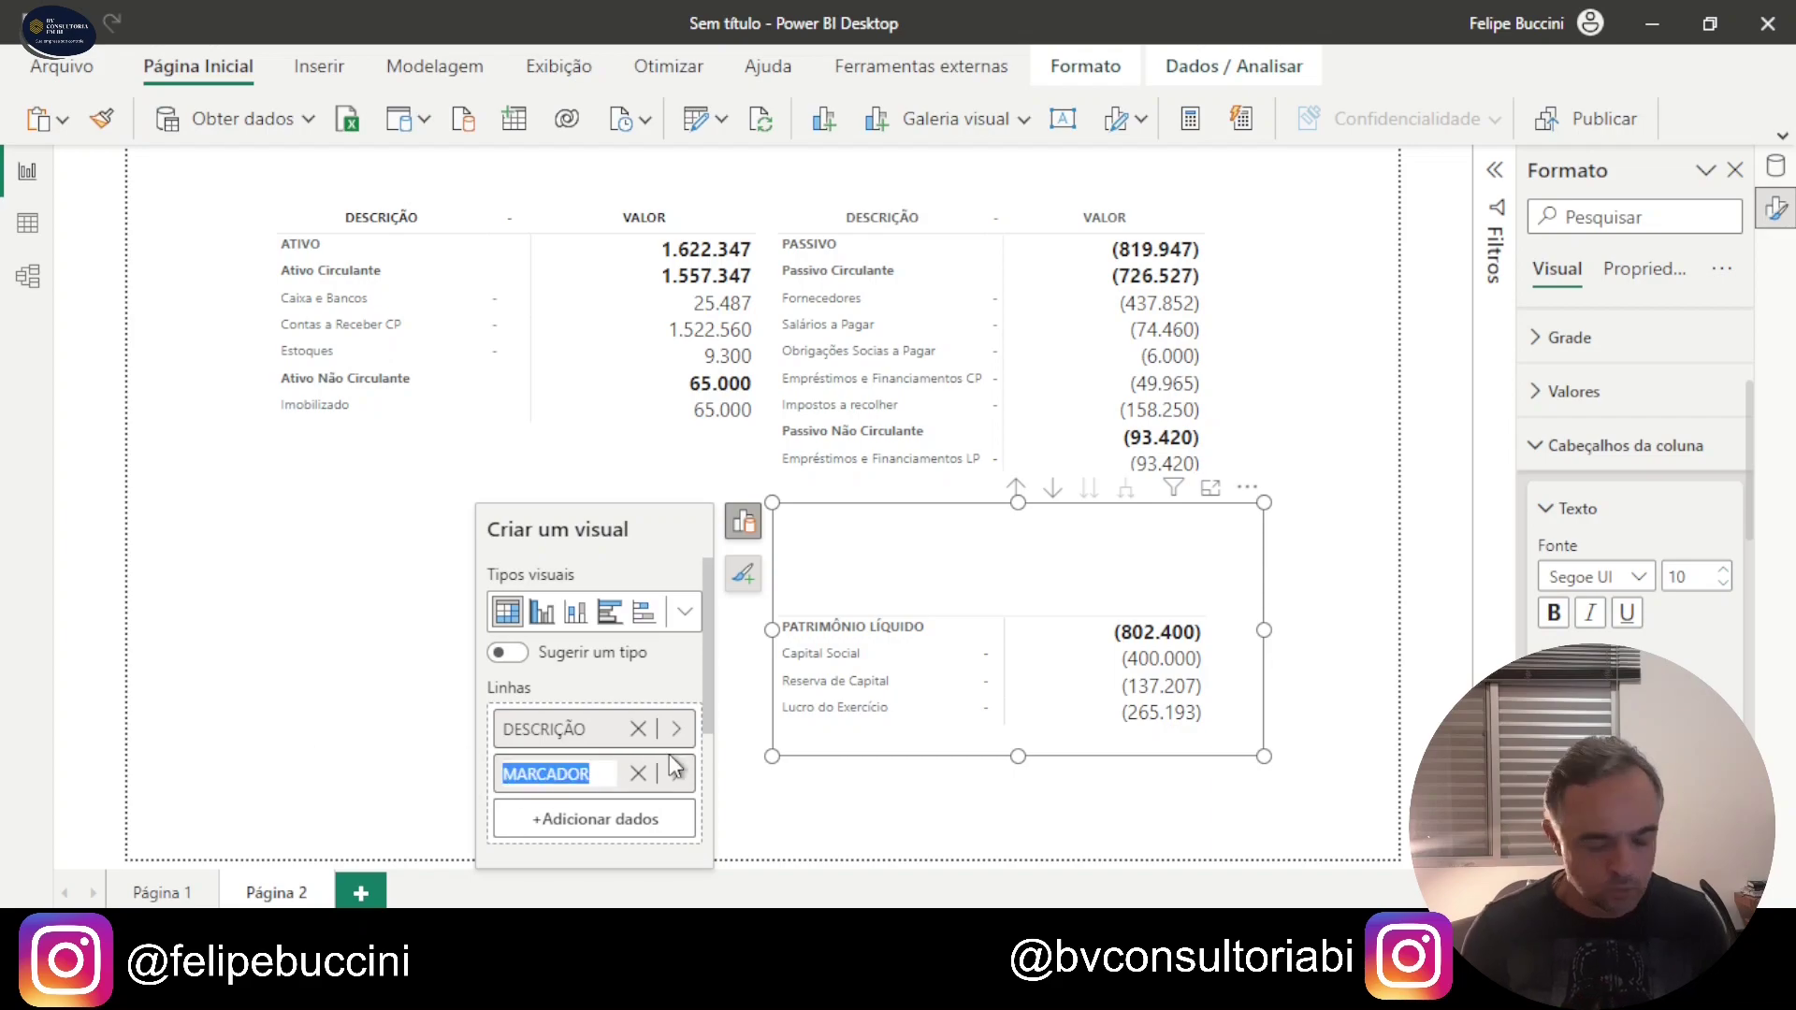
type("-")
key("Return")
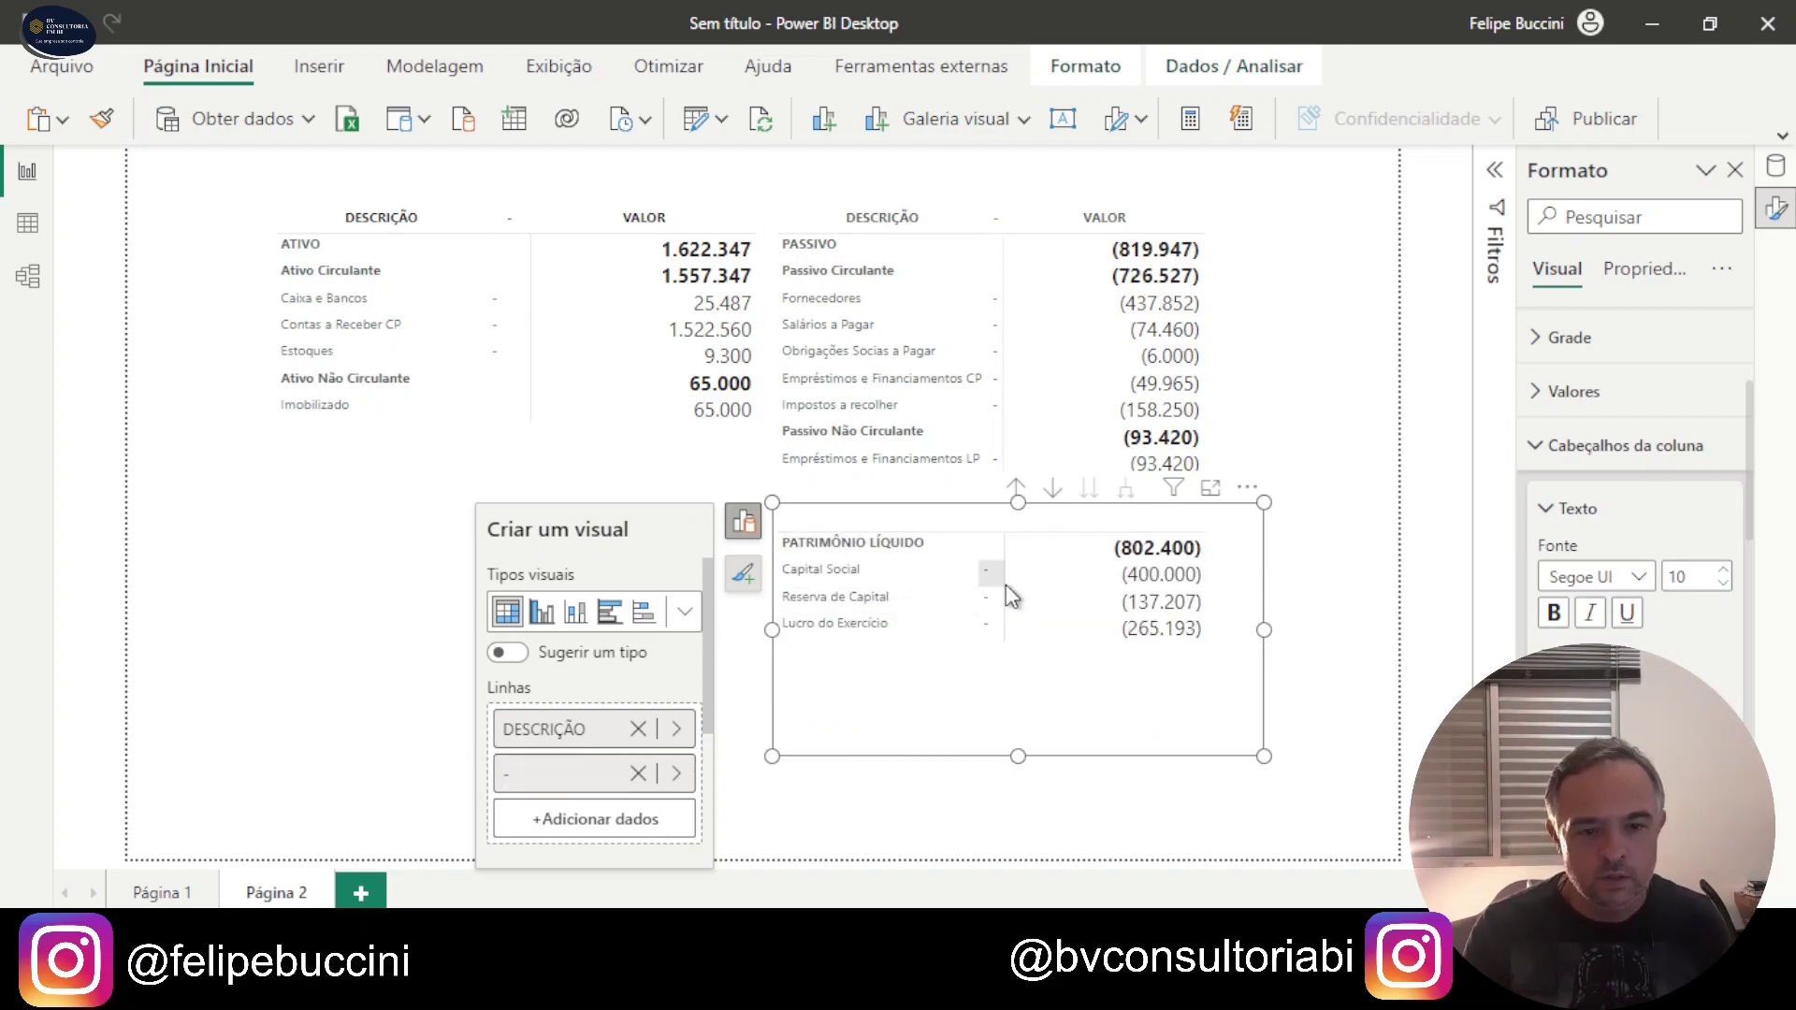
left_click(1392, 572)
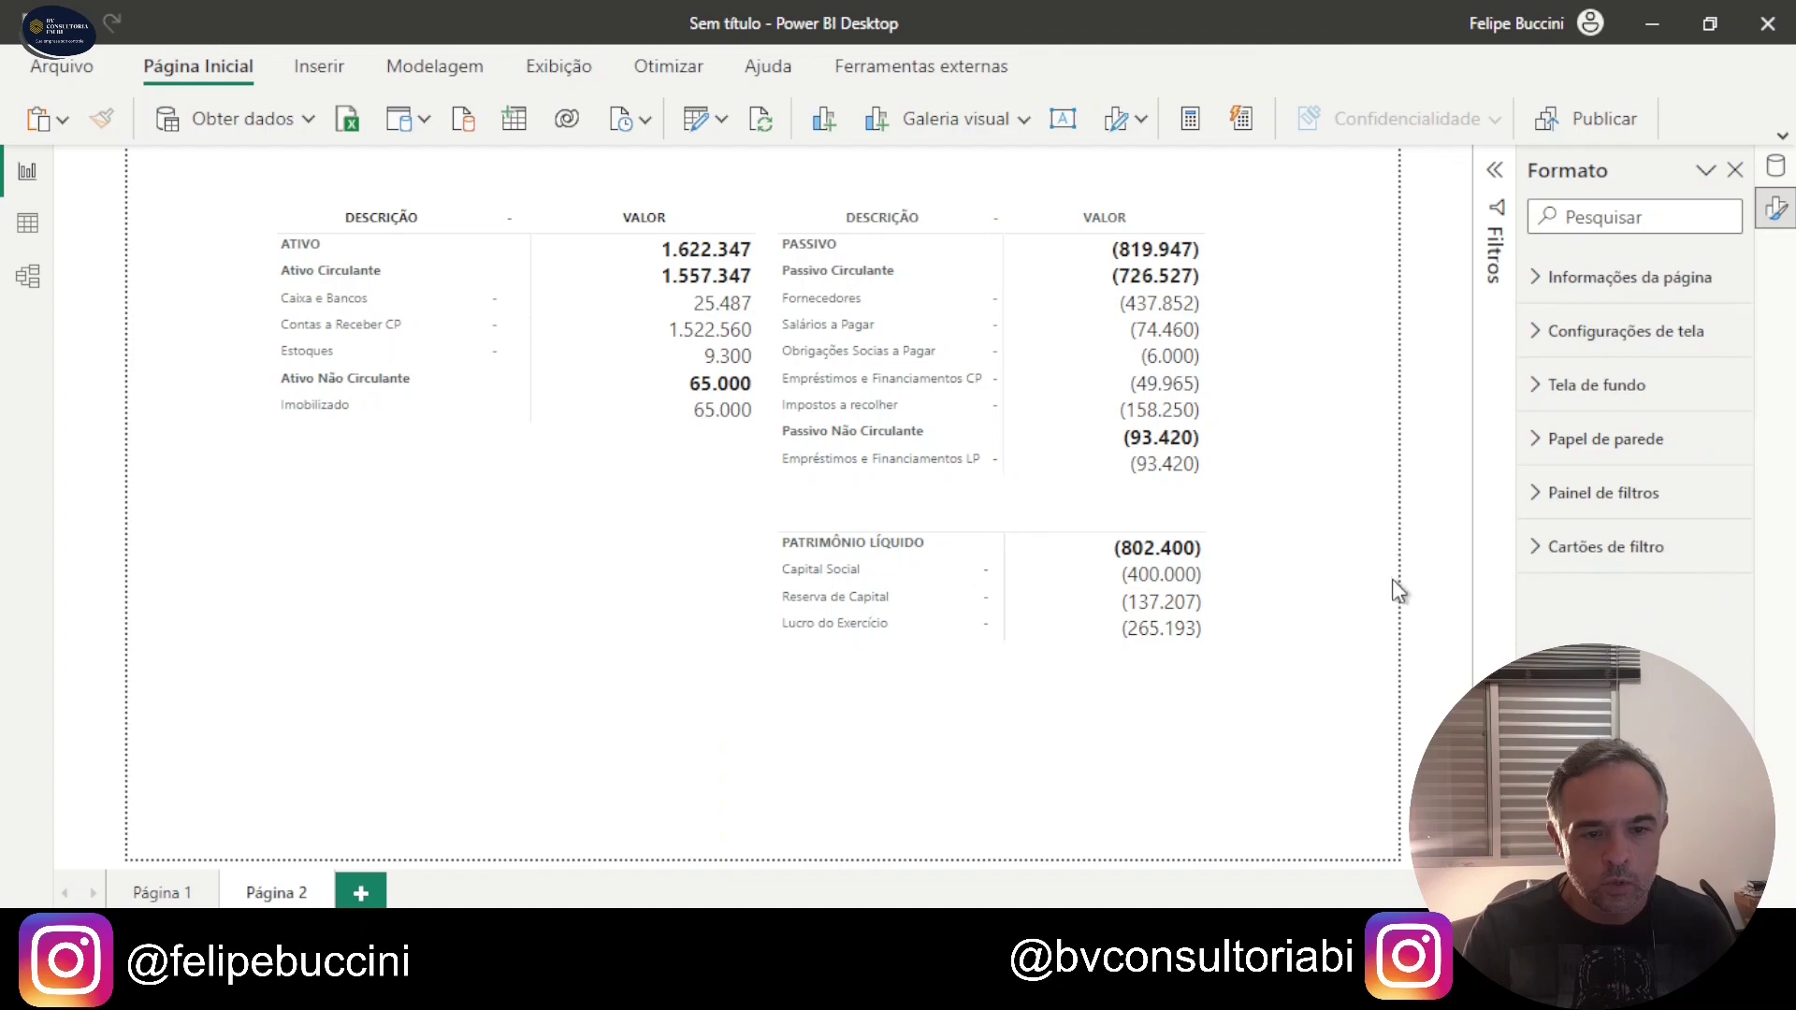